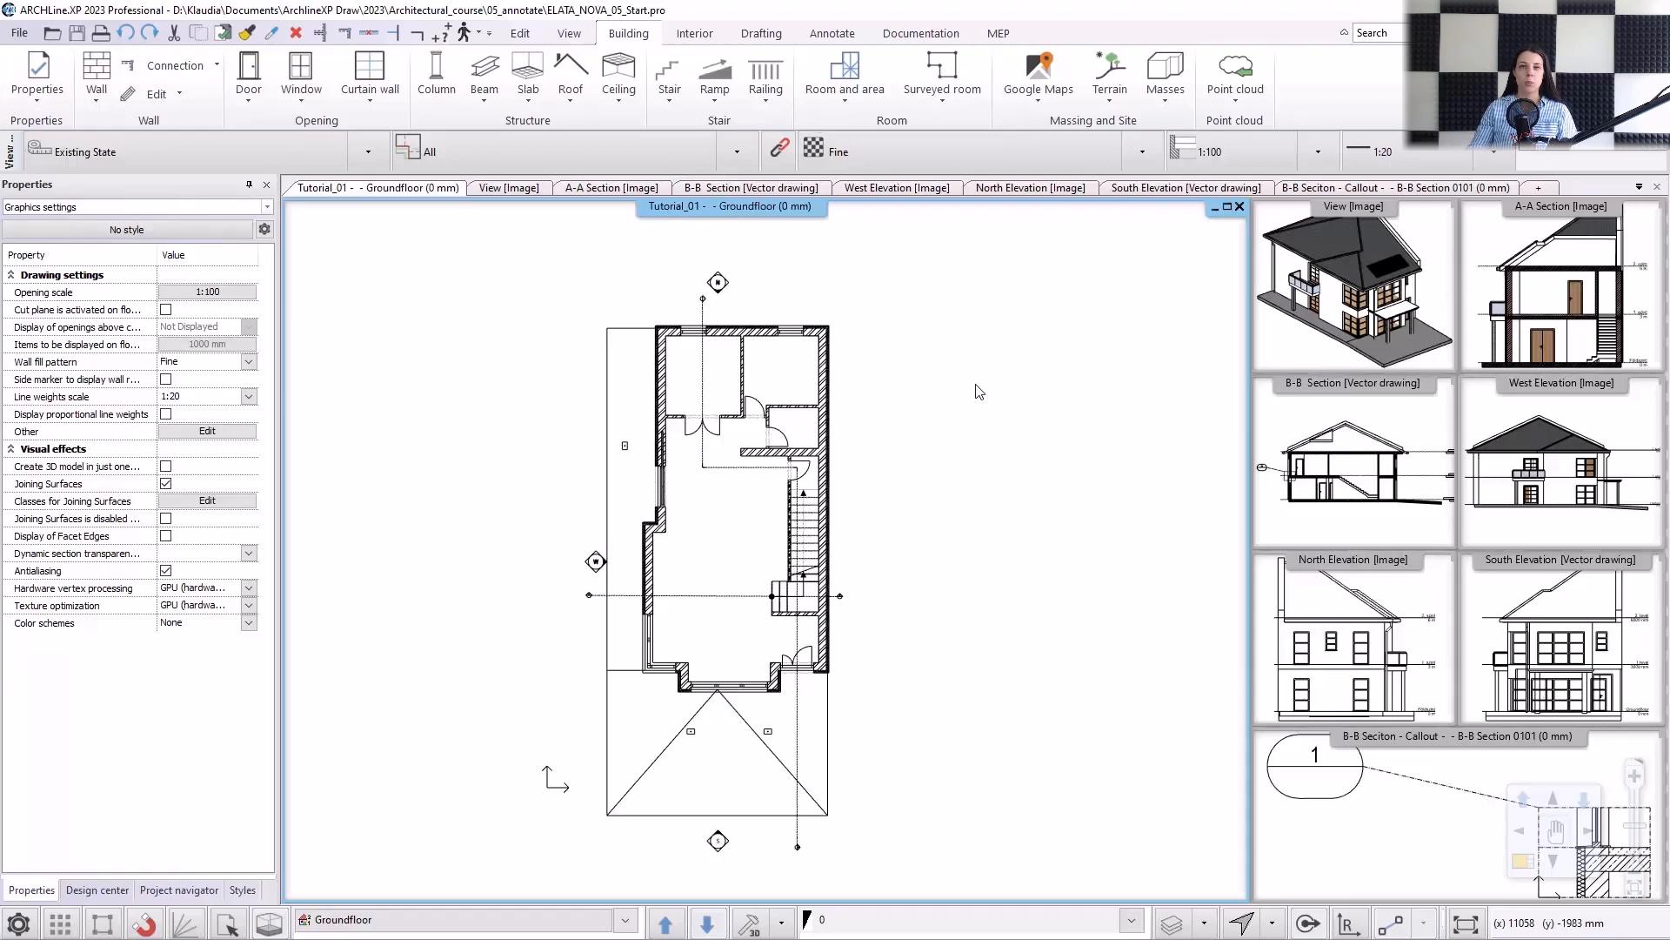
Examine the length dimension's text, arrowhead, format and dimension line properties, and accept them.
click(831, 33)
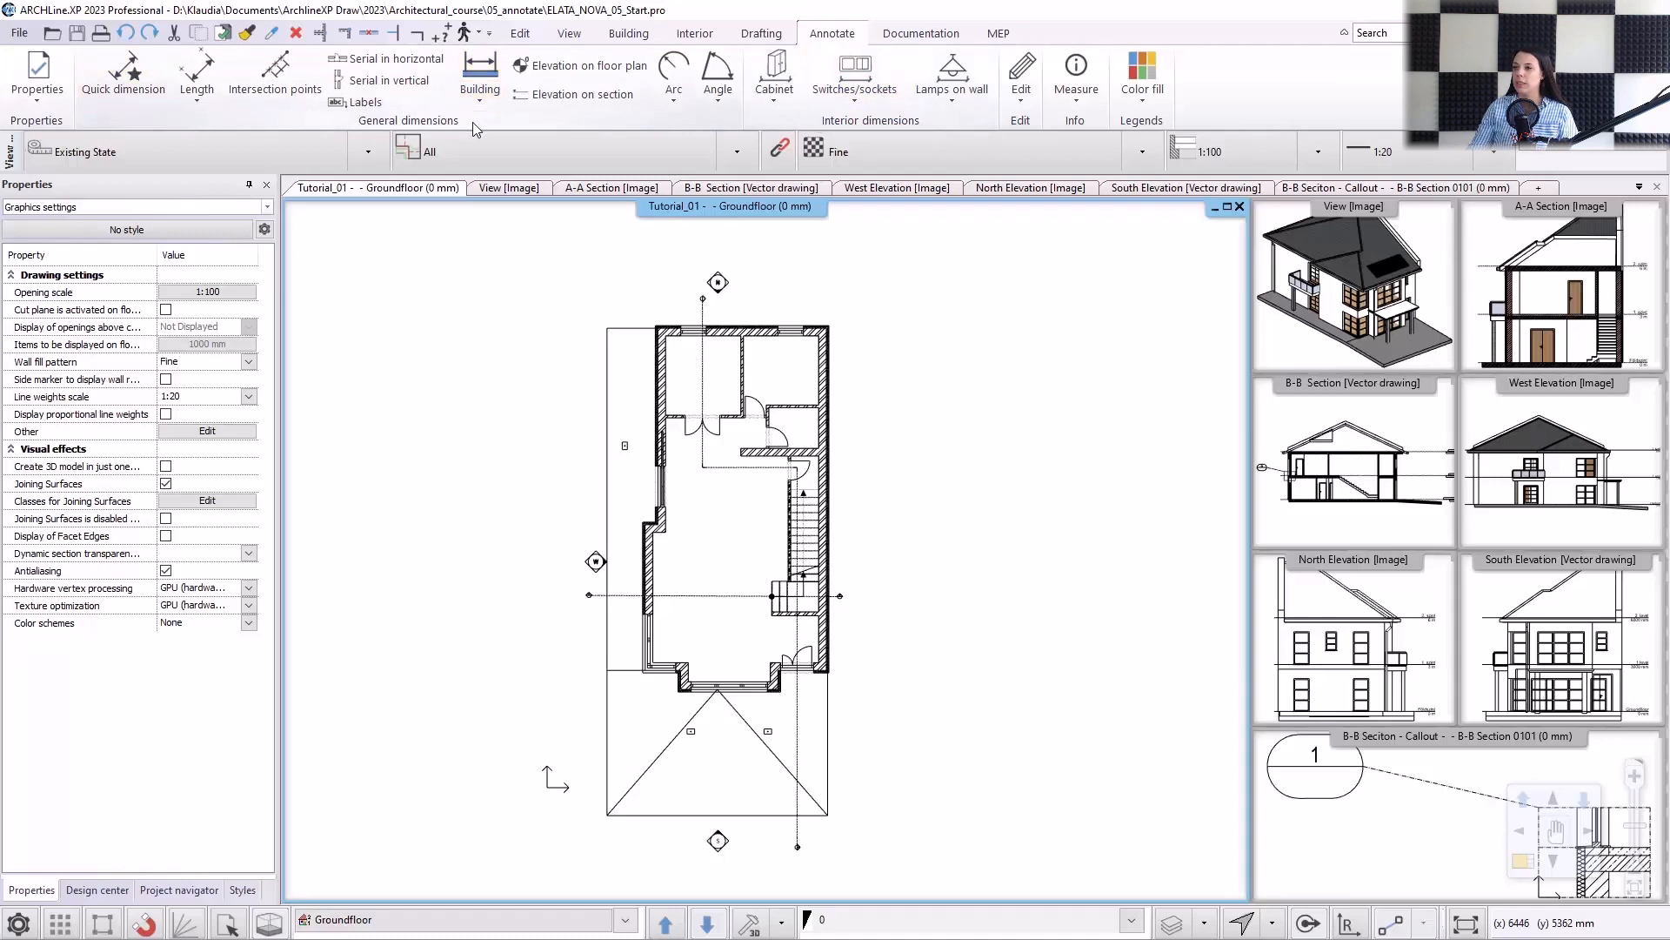
click(38, 98)
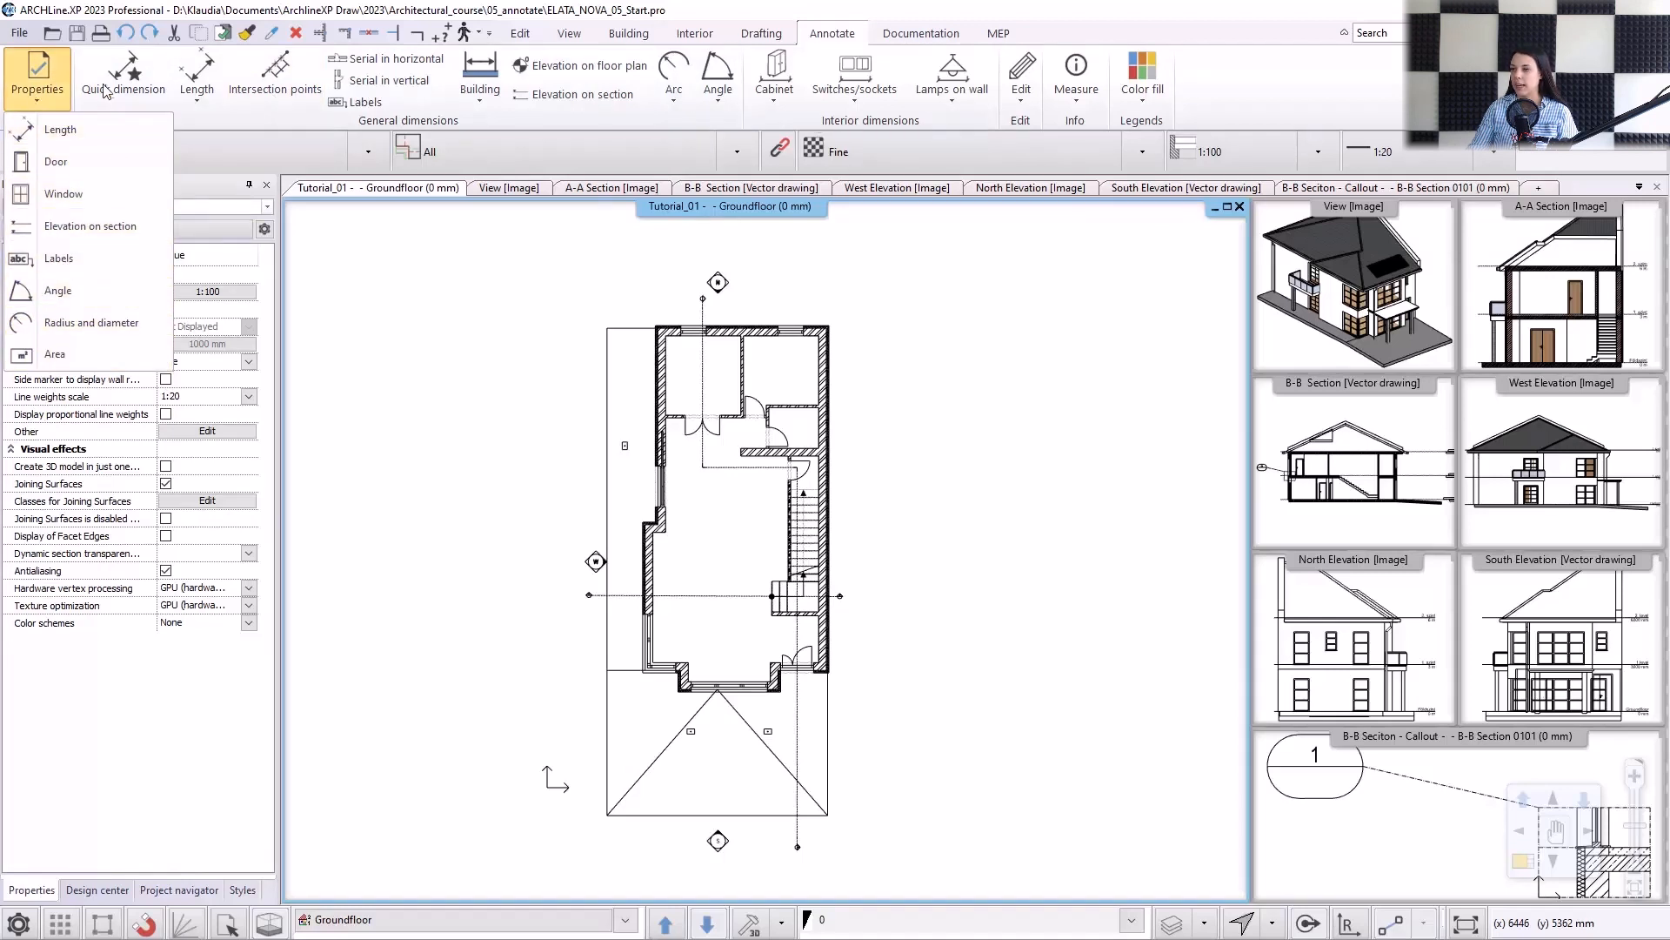
right_click(210, 71)
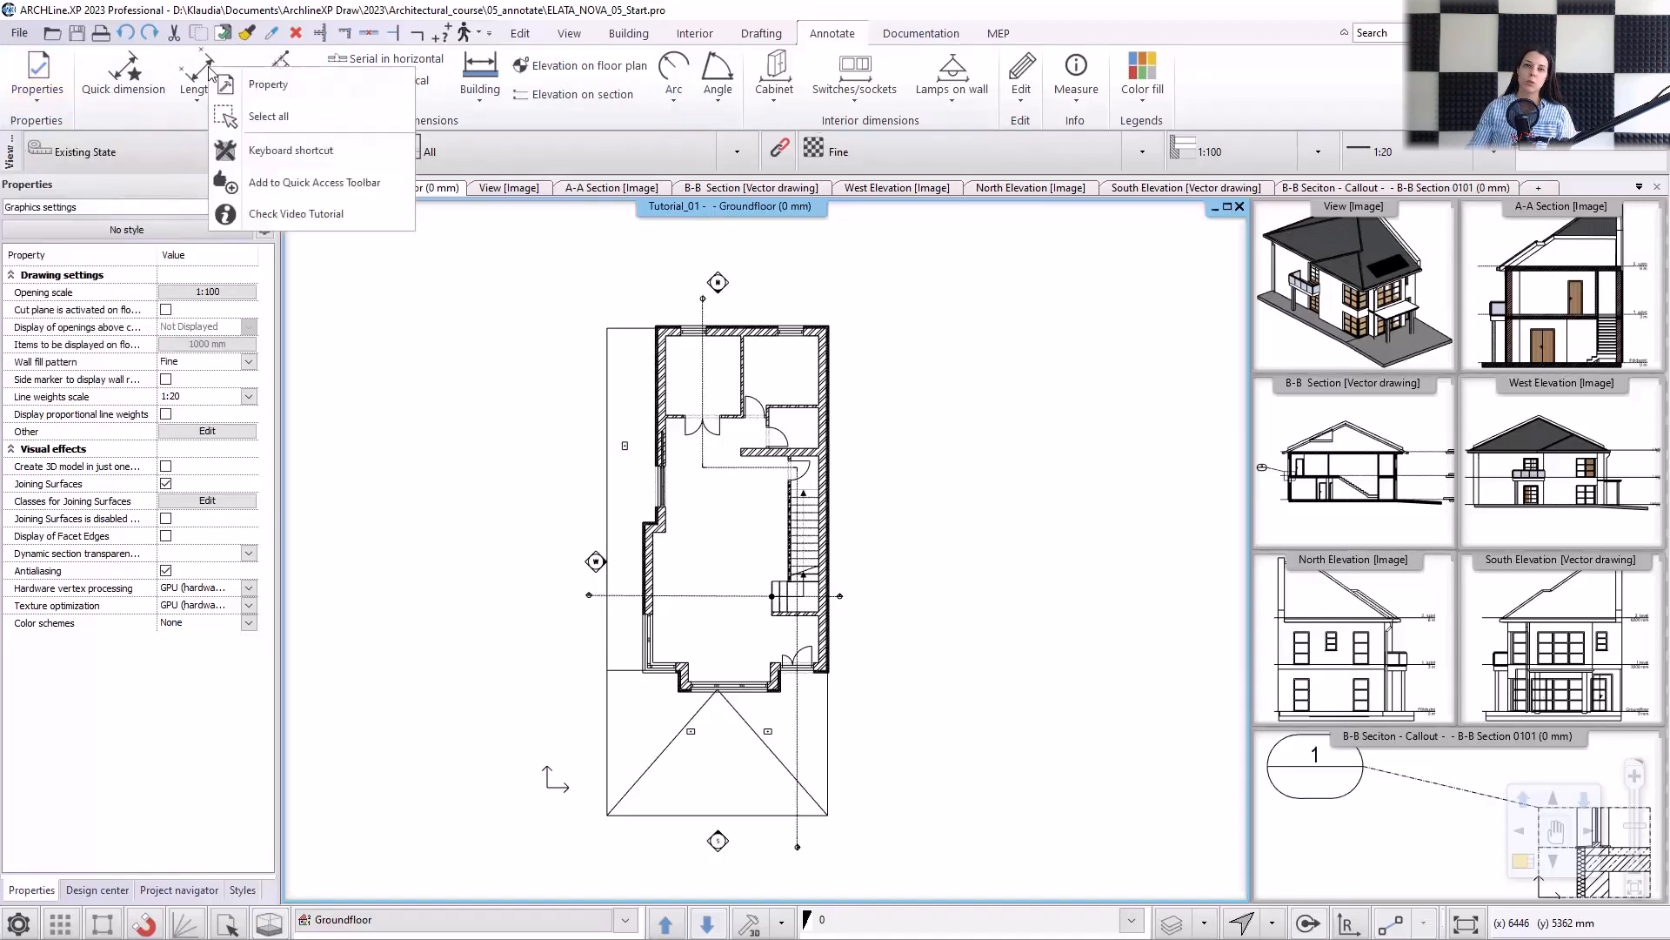
click(253, 82)
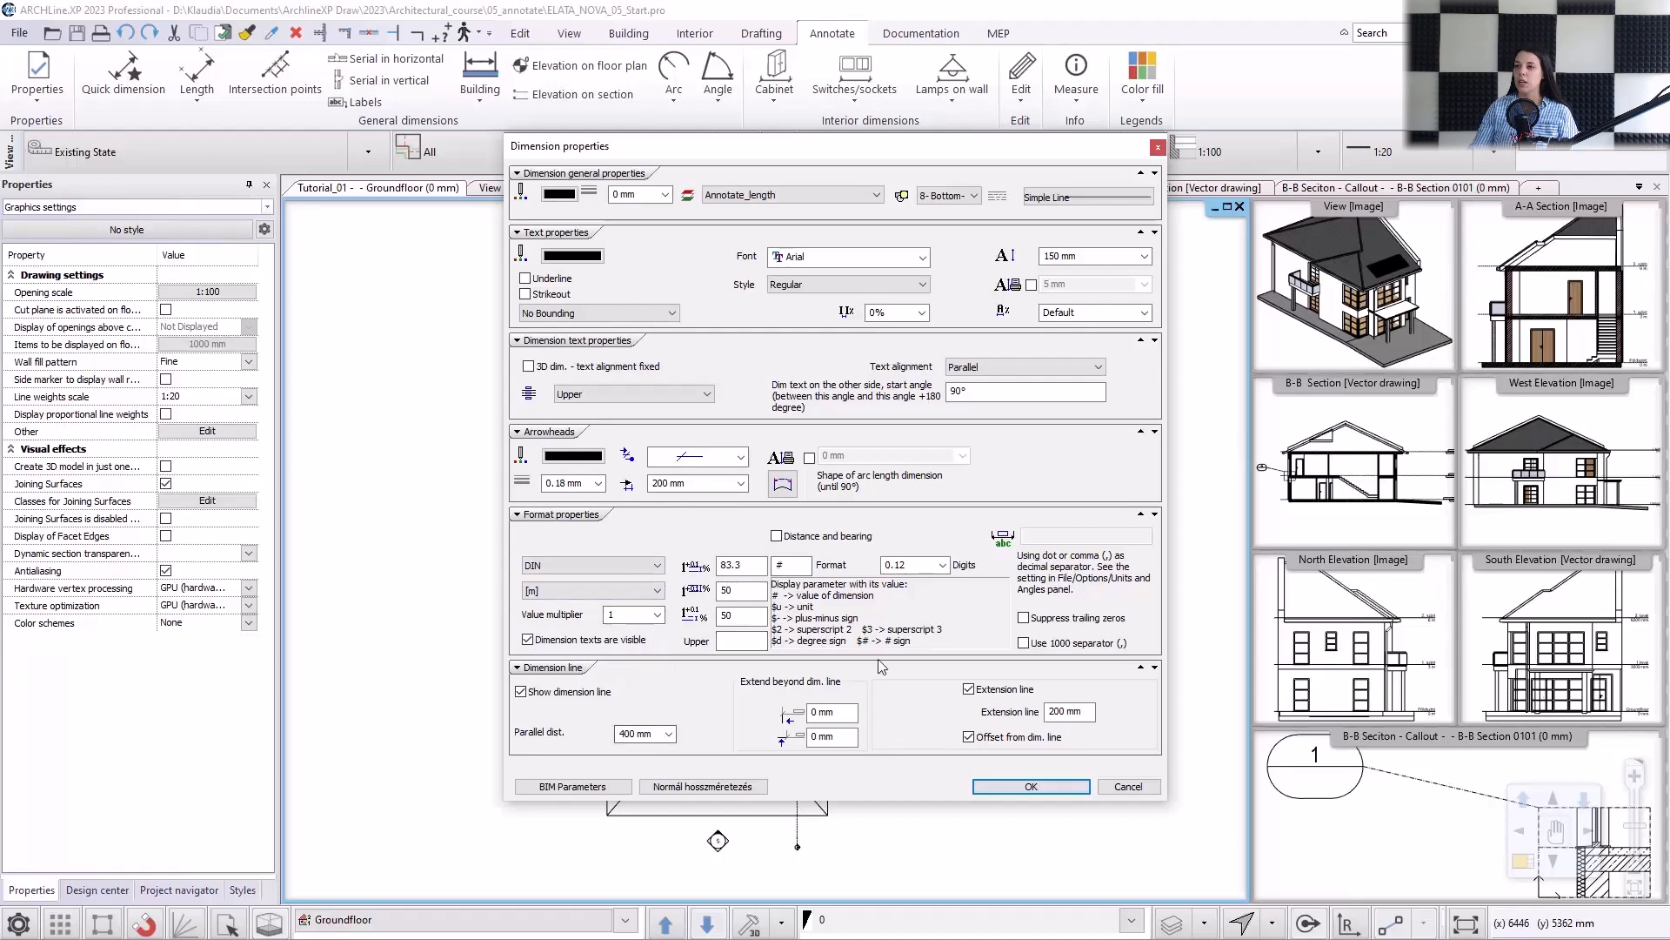
click(1057, 788)
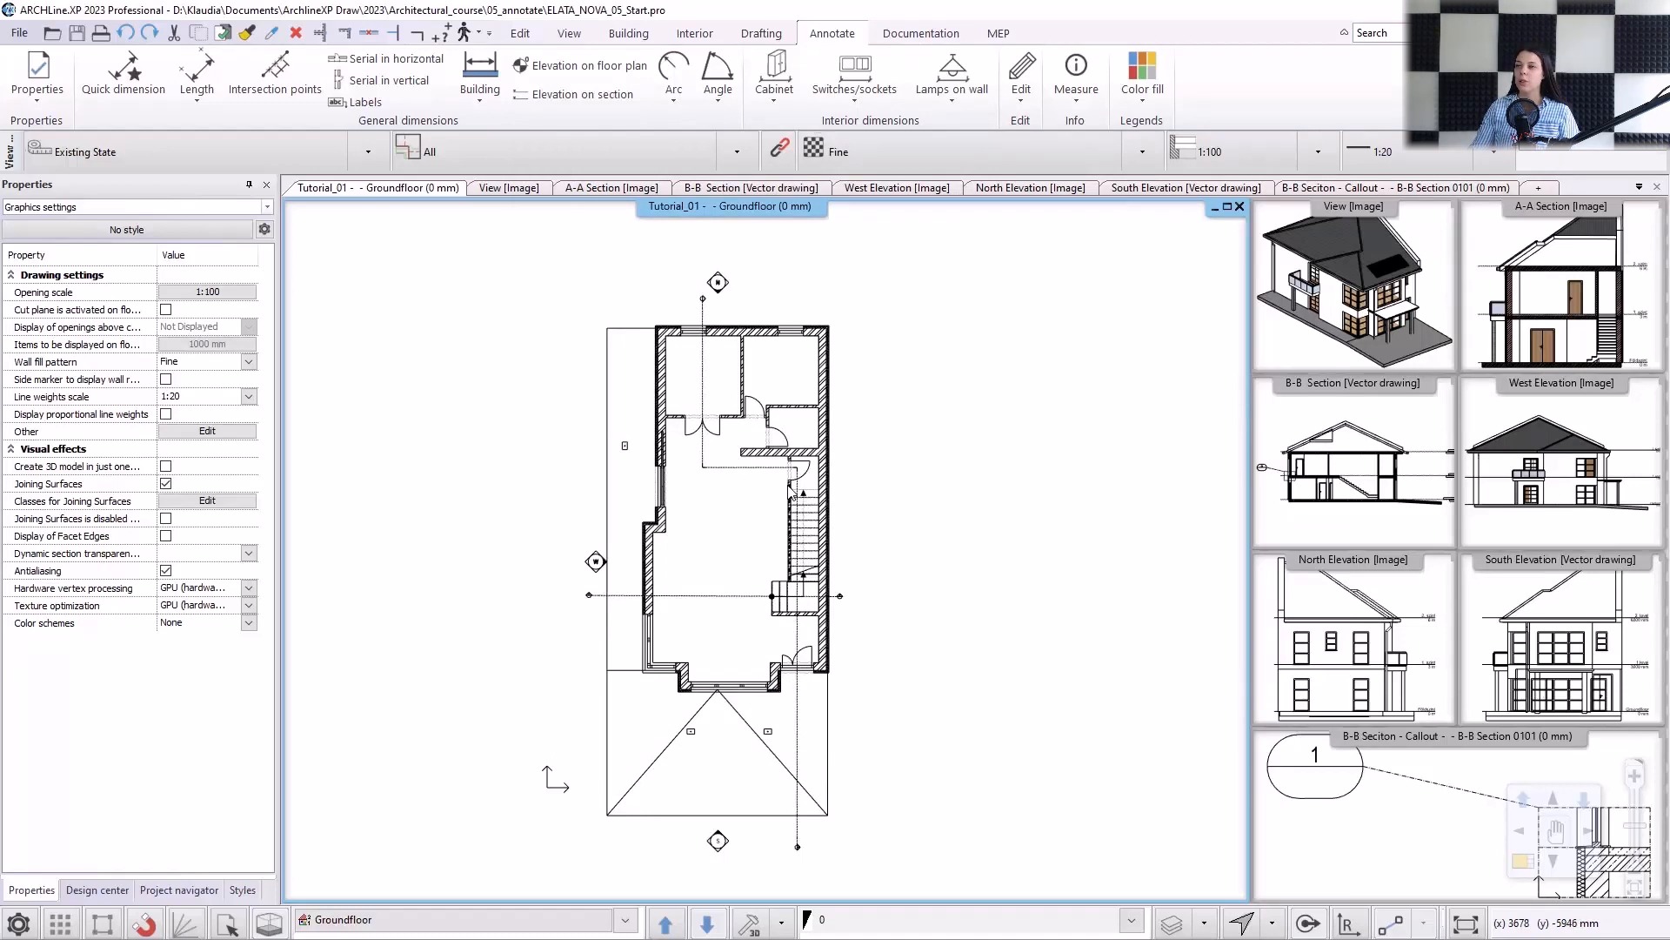
Add a new automatic wall dimensioning style and name it "All walls".
click(487, 90)
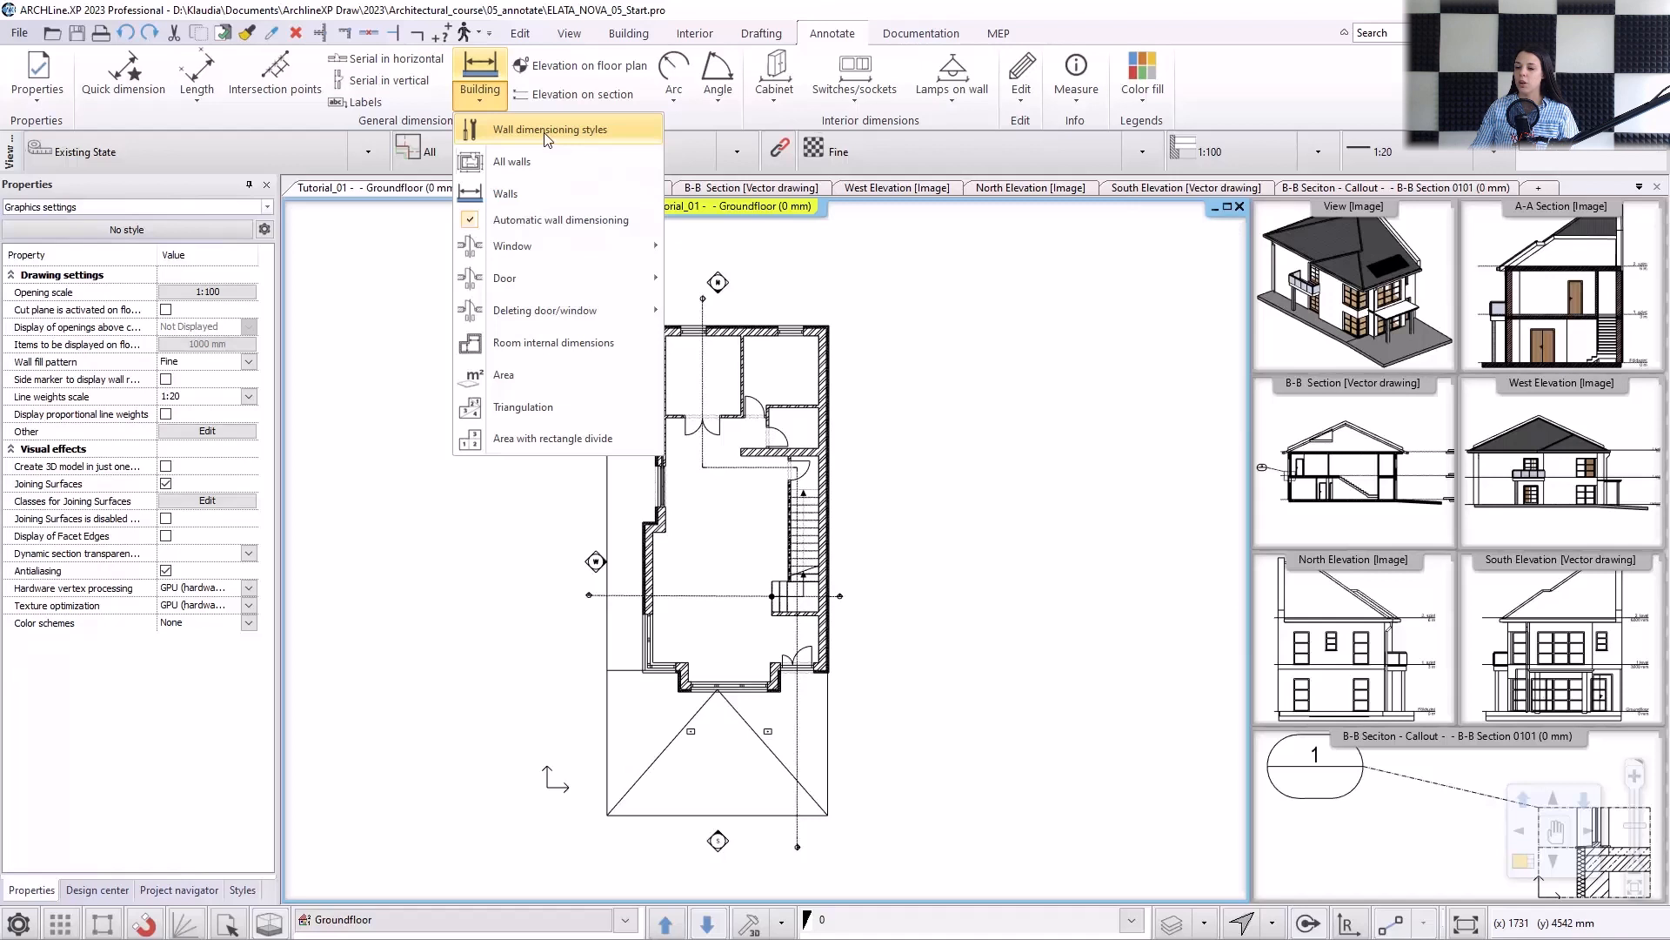
click(548, 133)
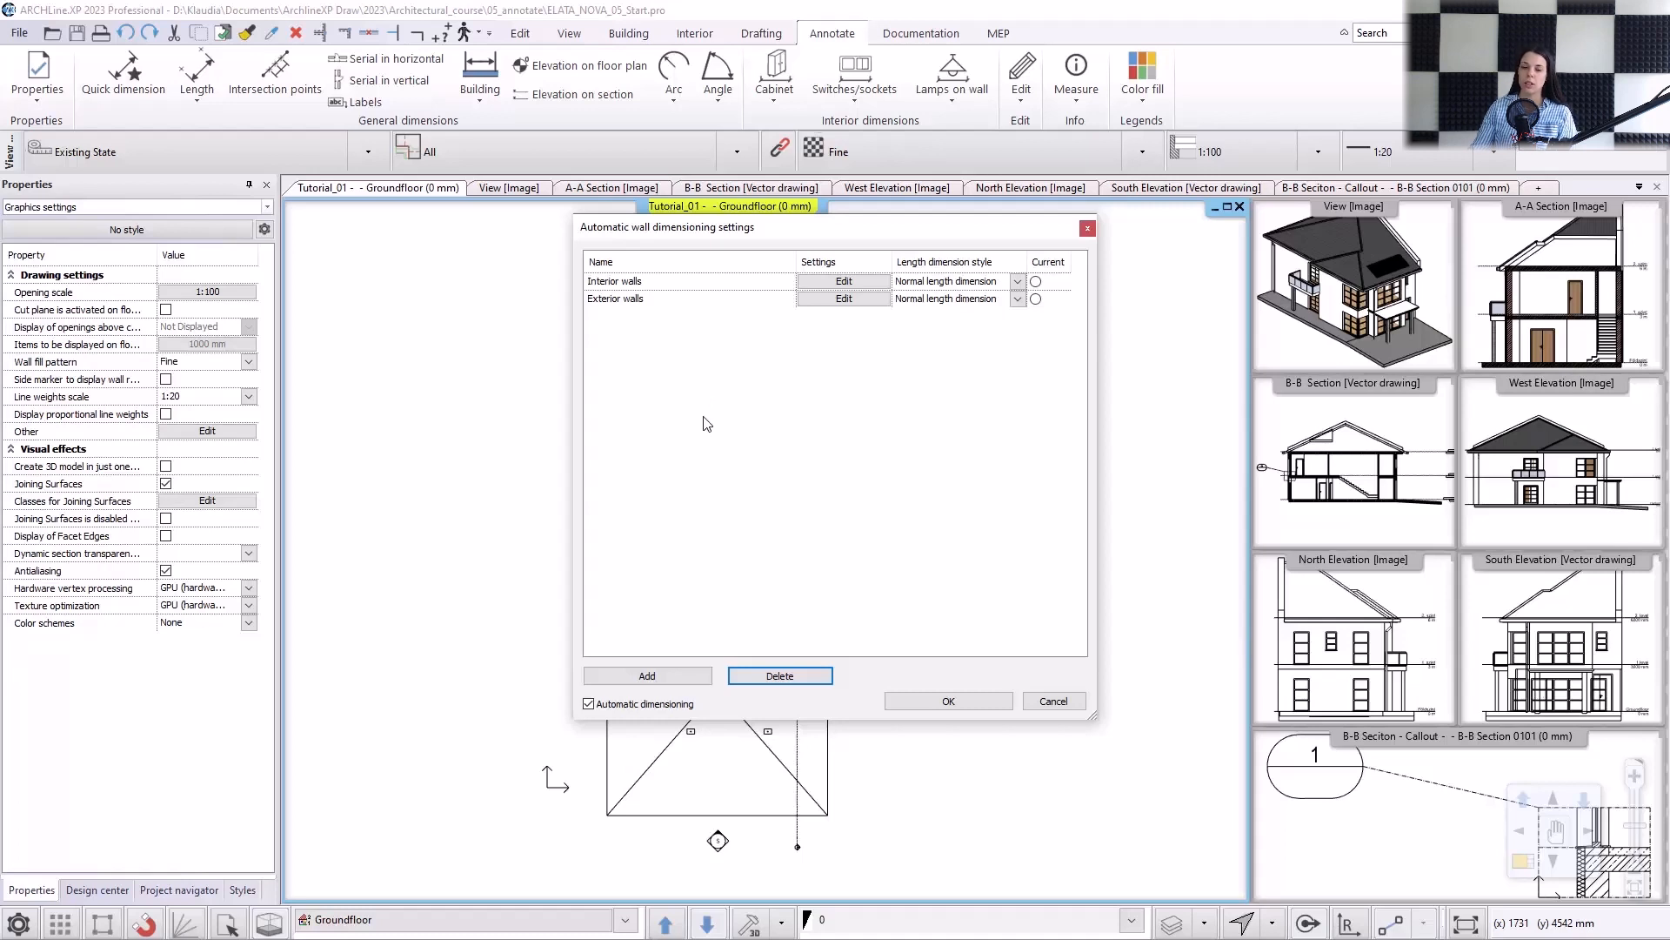
click(653, 677)
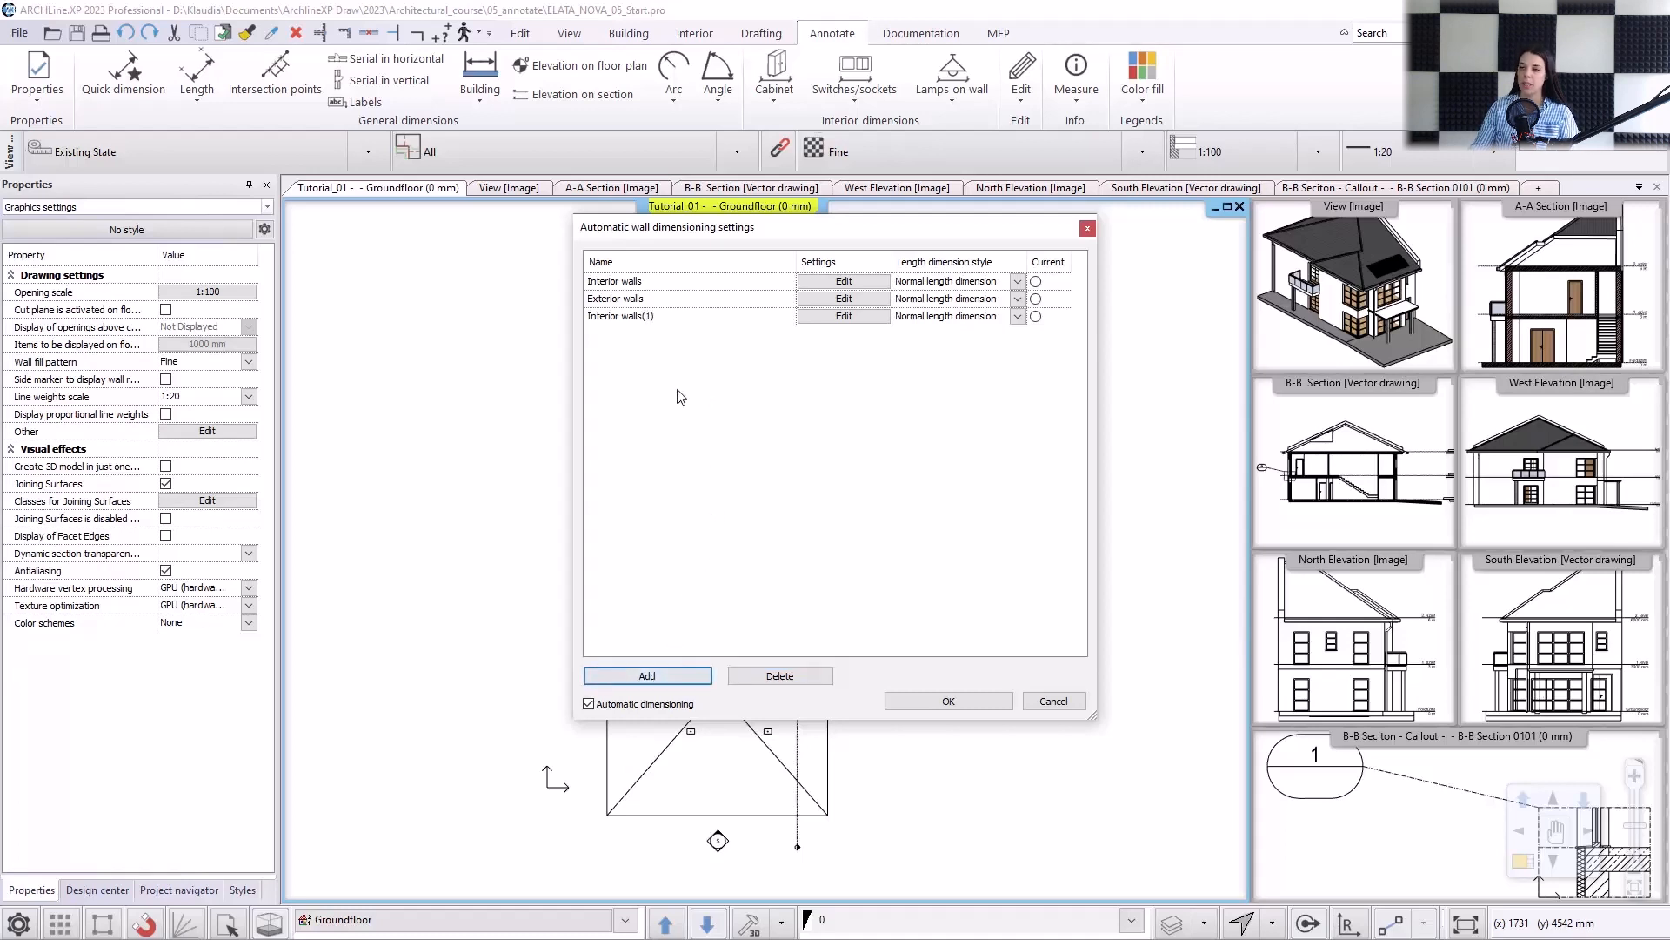
click(654, 316)
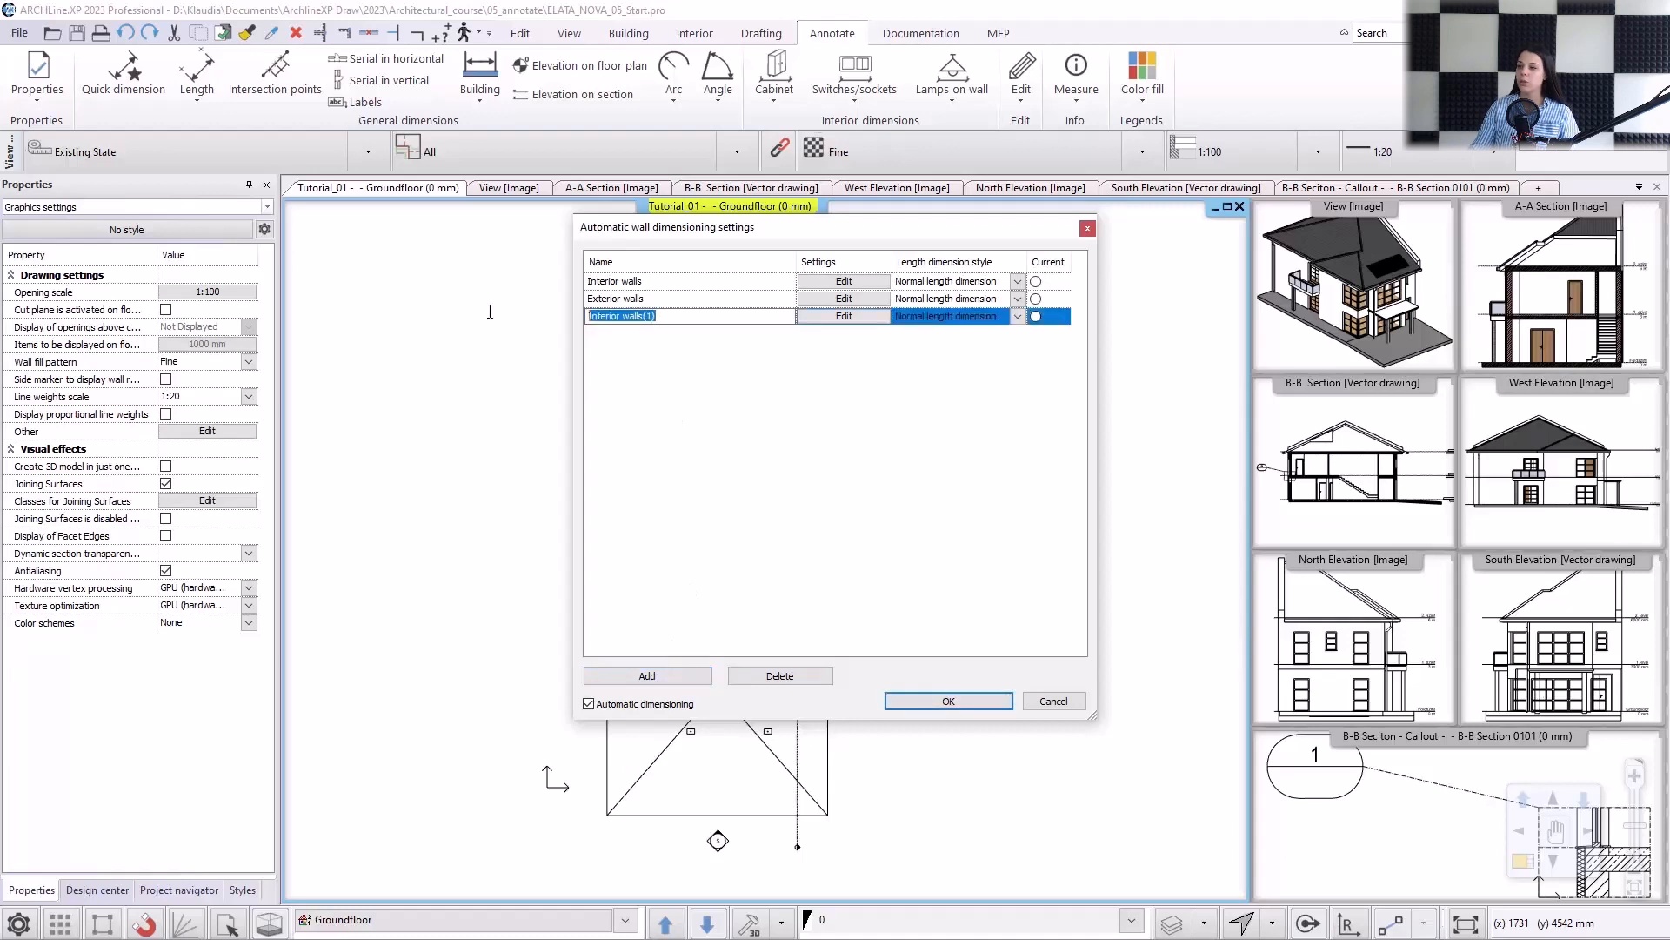
text(All walls)
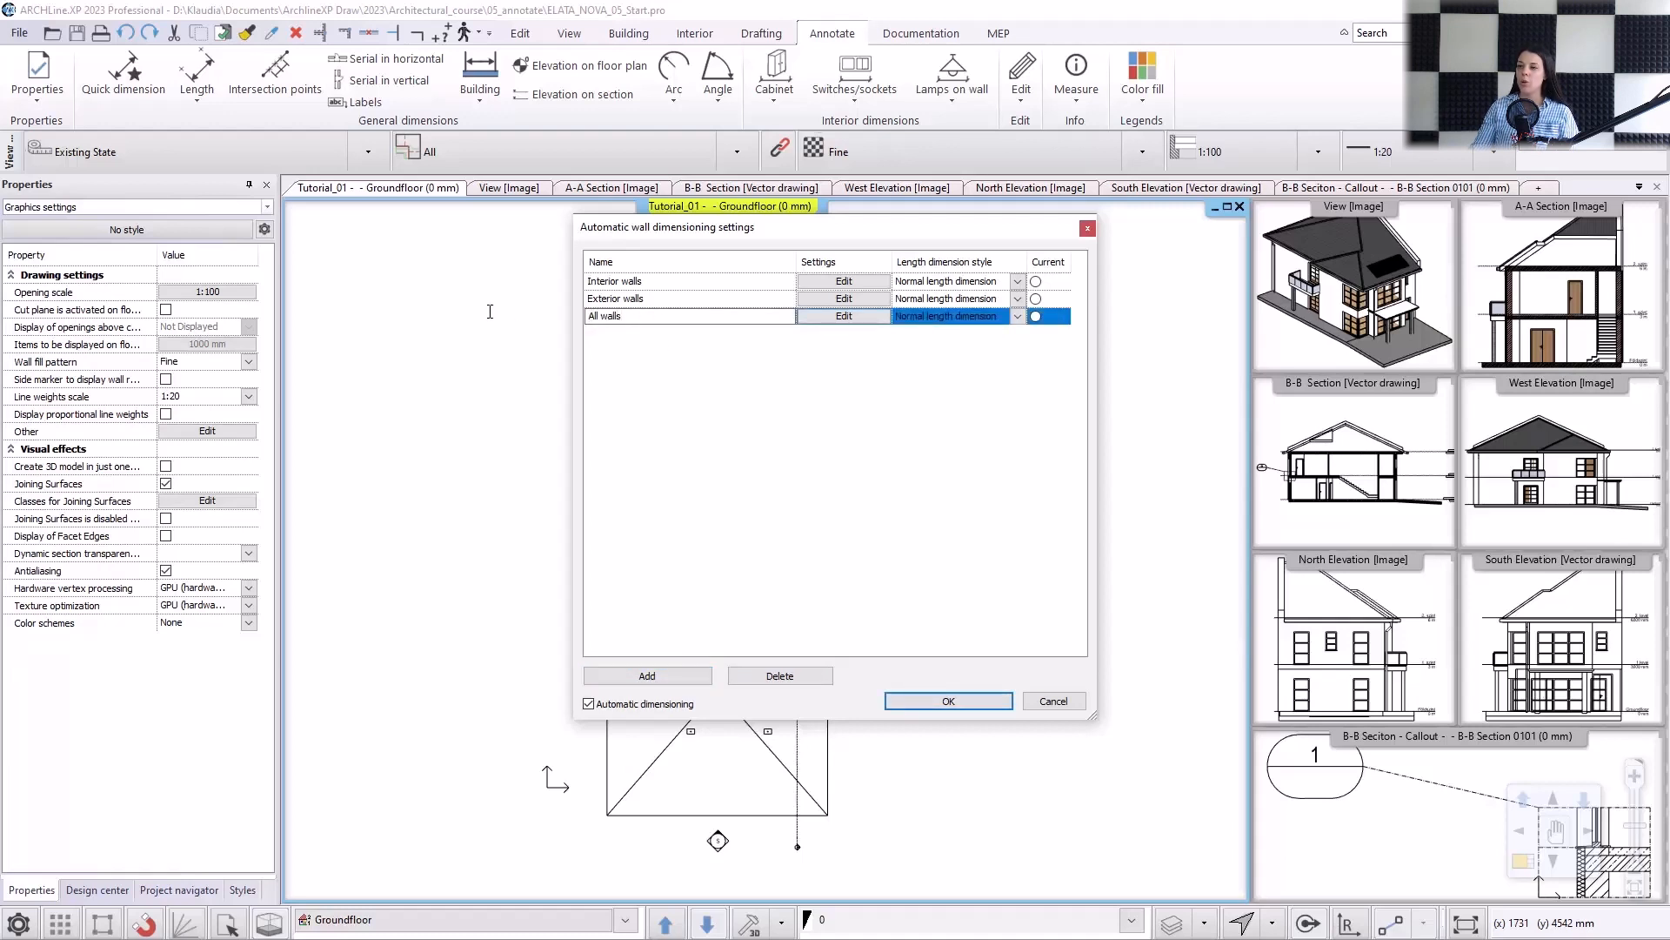
Add "Interior walls with opening axes distances" and "Interior walls dimensions" to the commands executed by the All walls style.
click(823, 317)
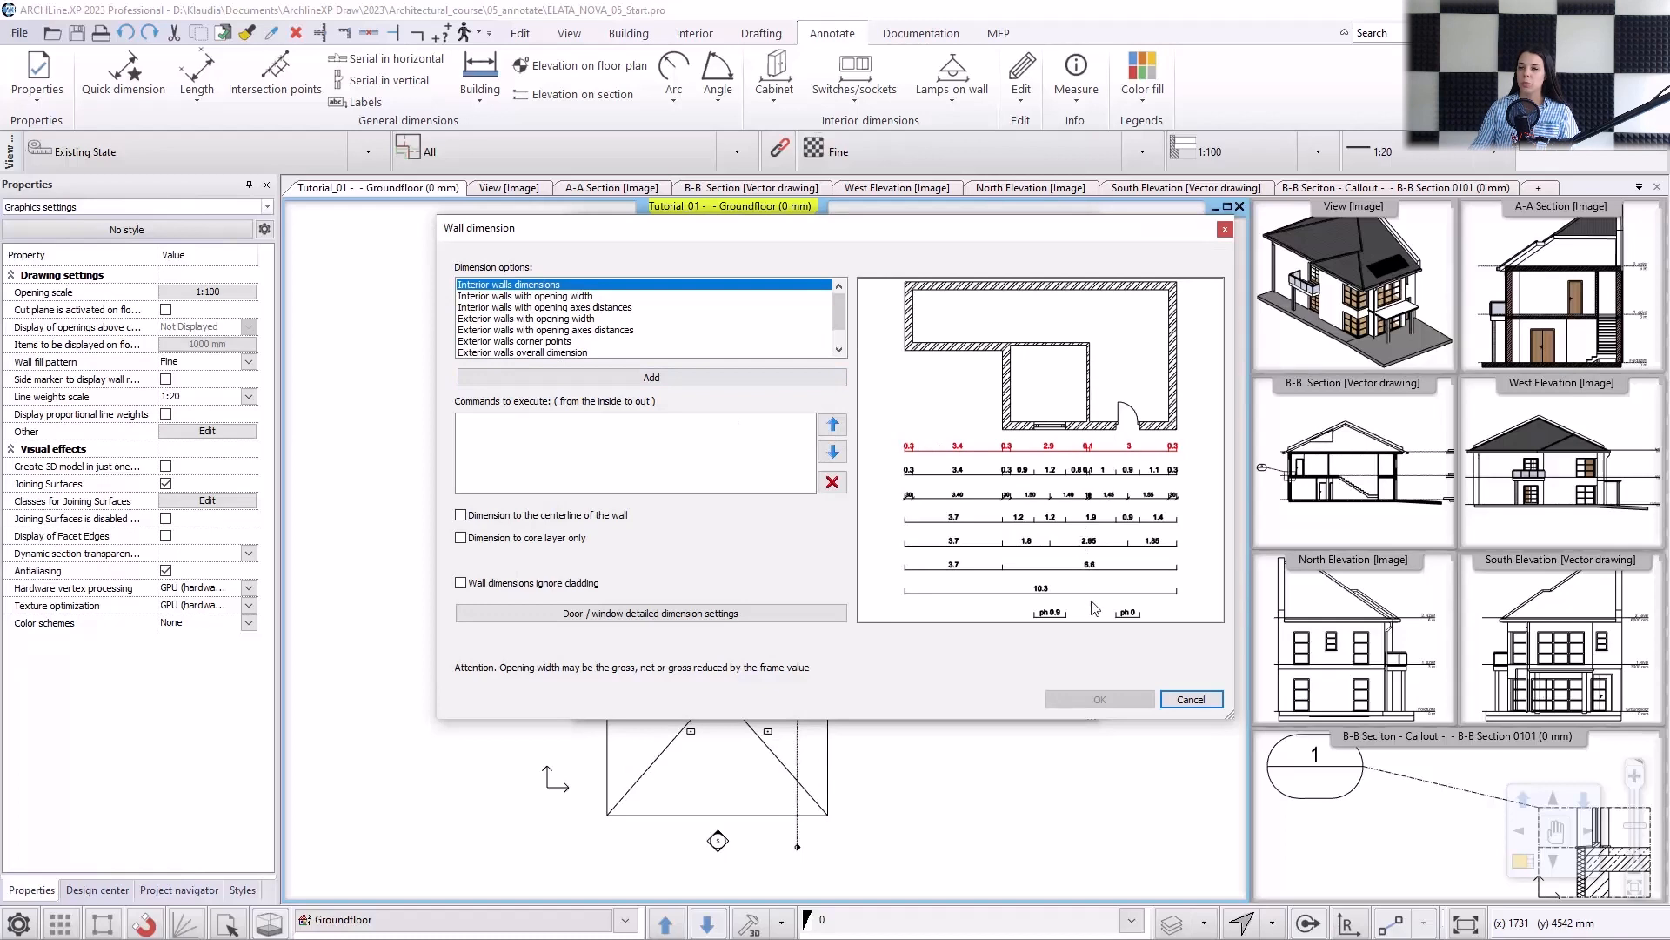
click(560, 298)
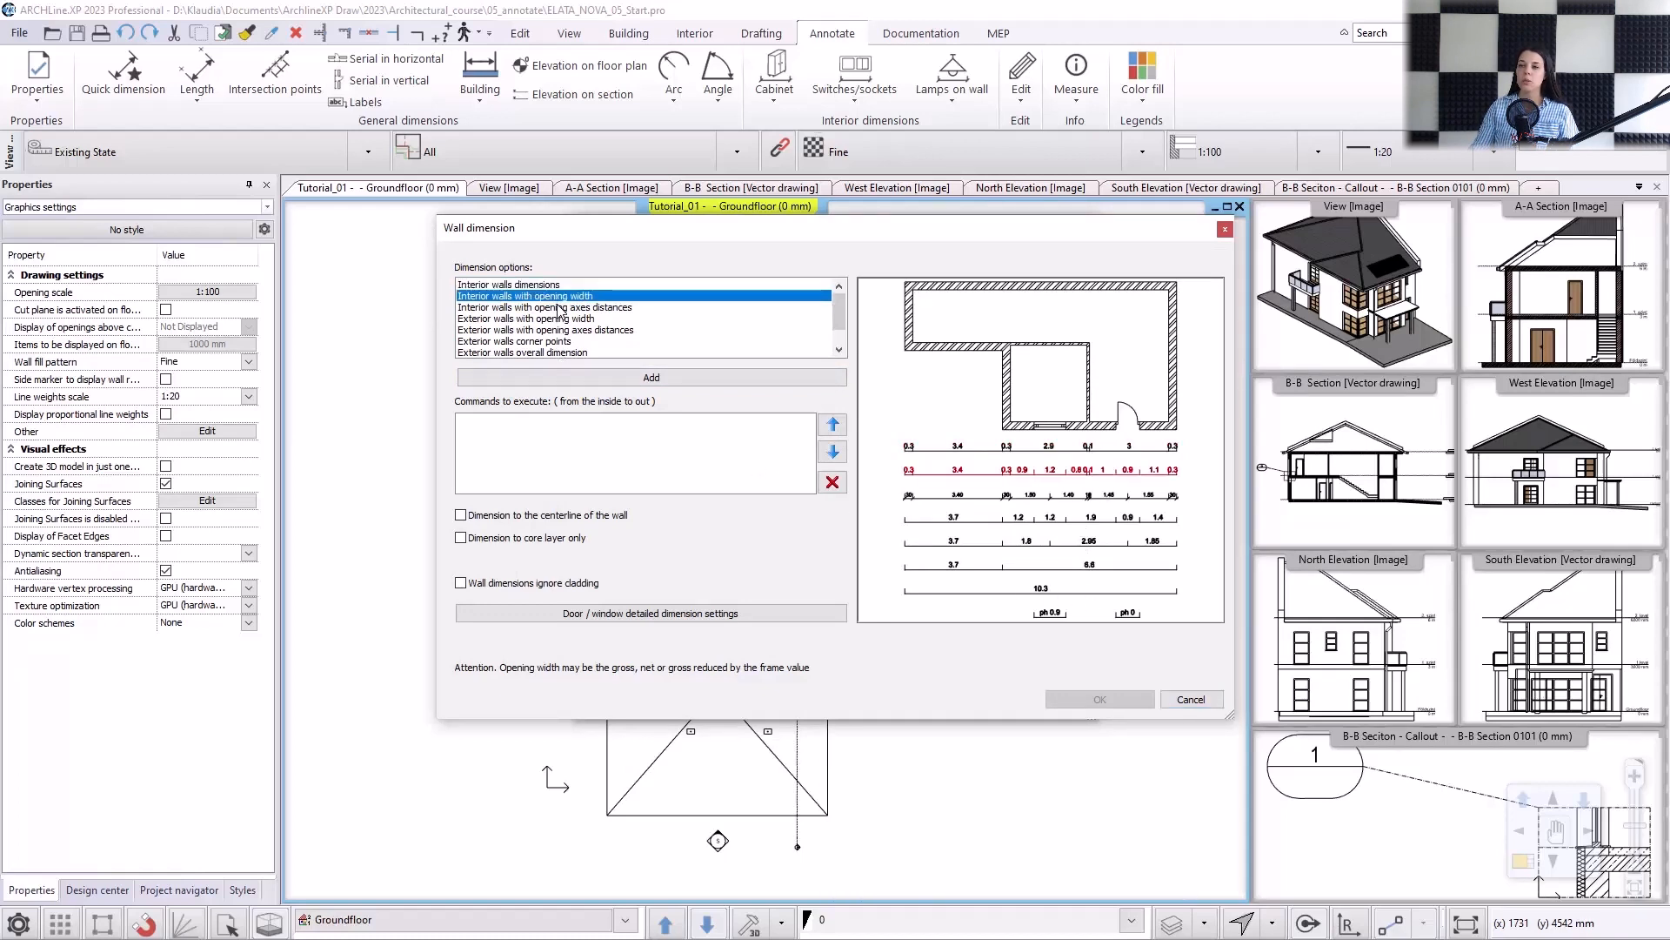
click(559, 310)
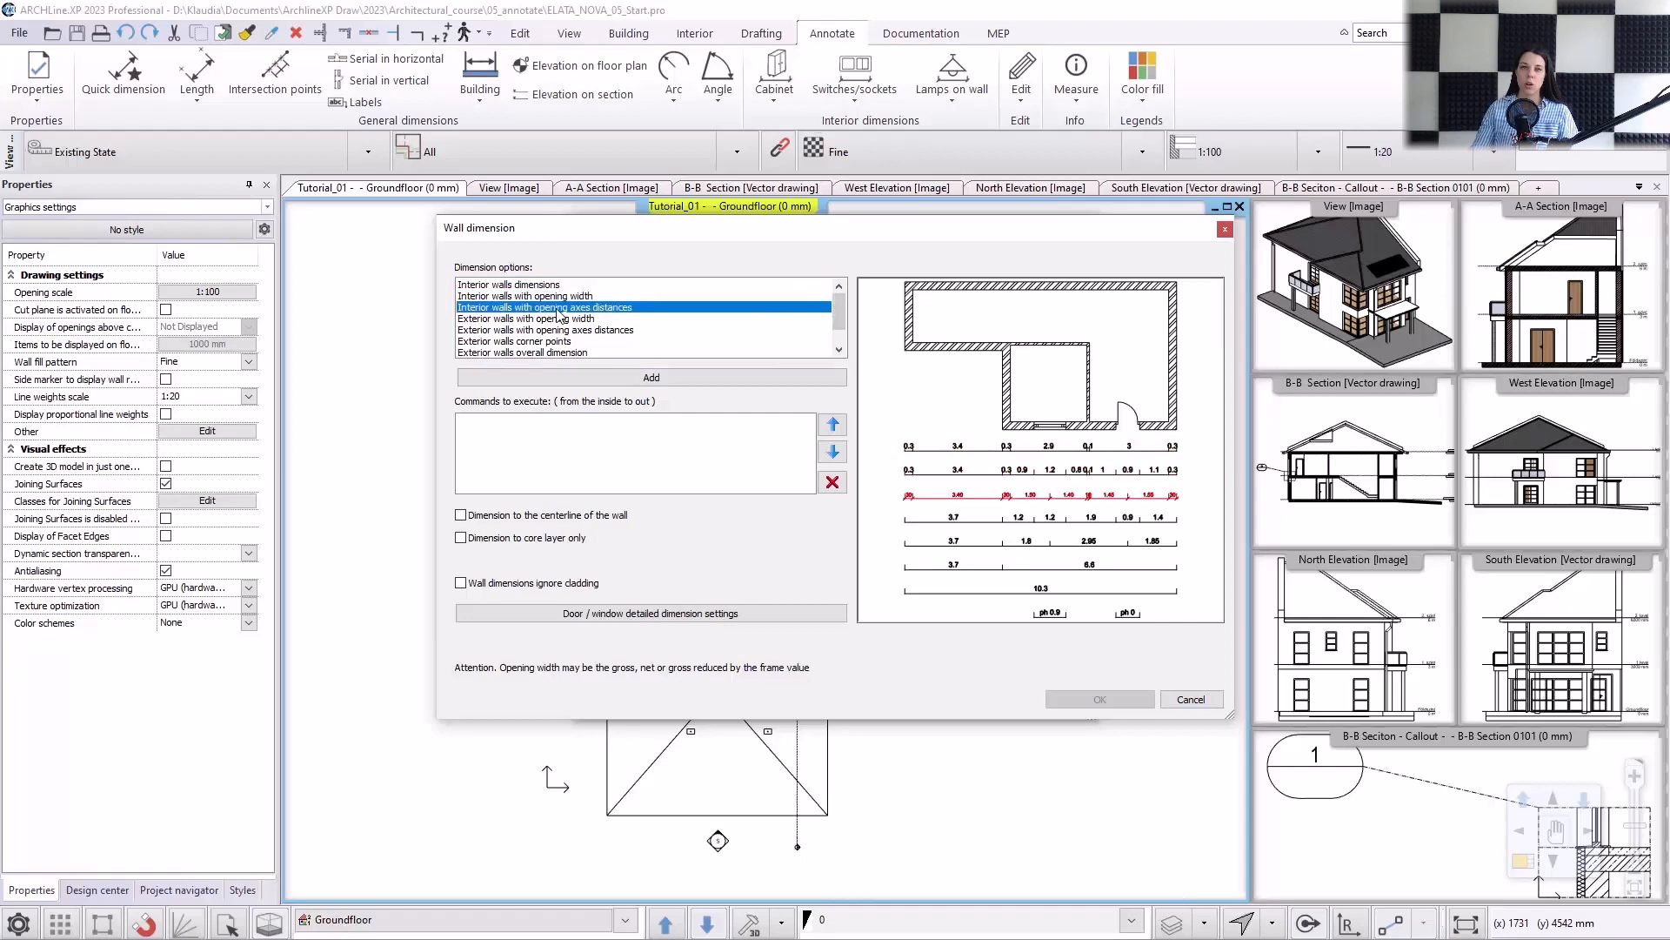
click(585, 380)
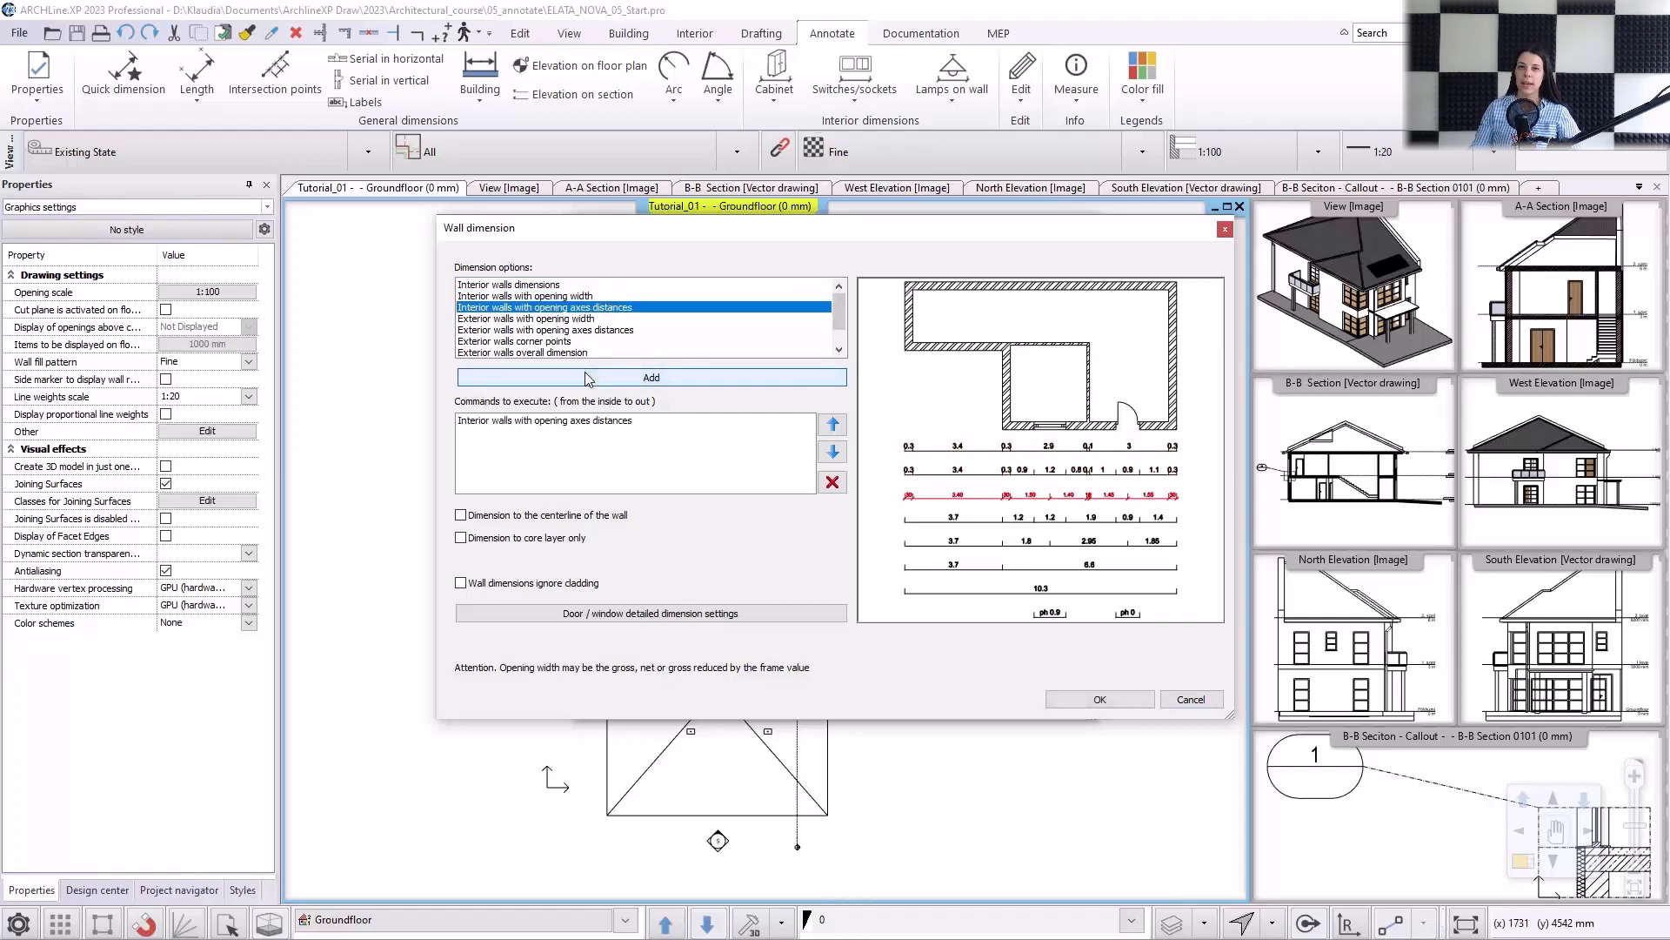
click(524, 285)
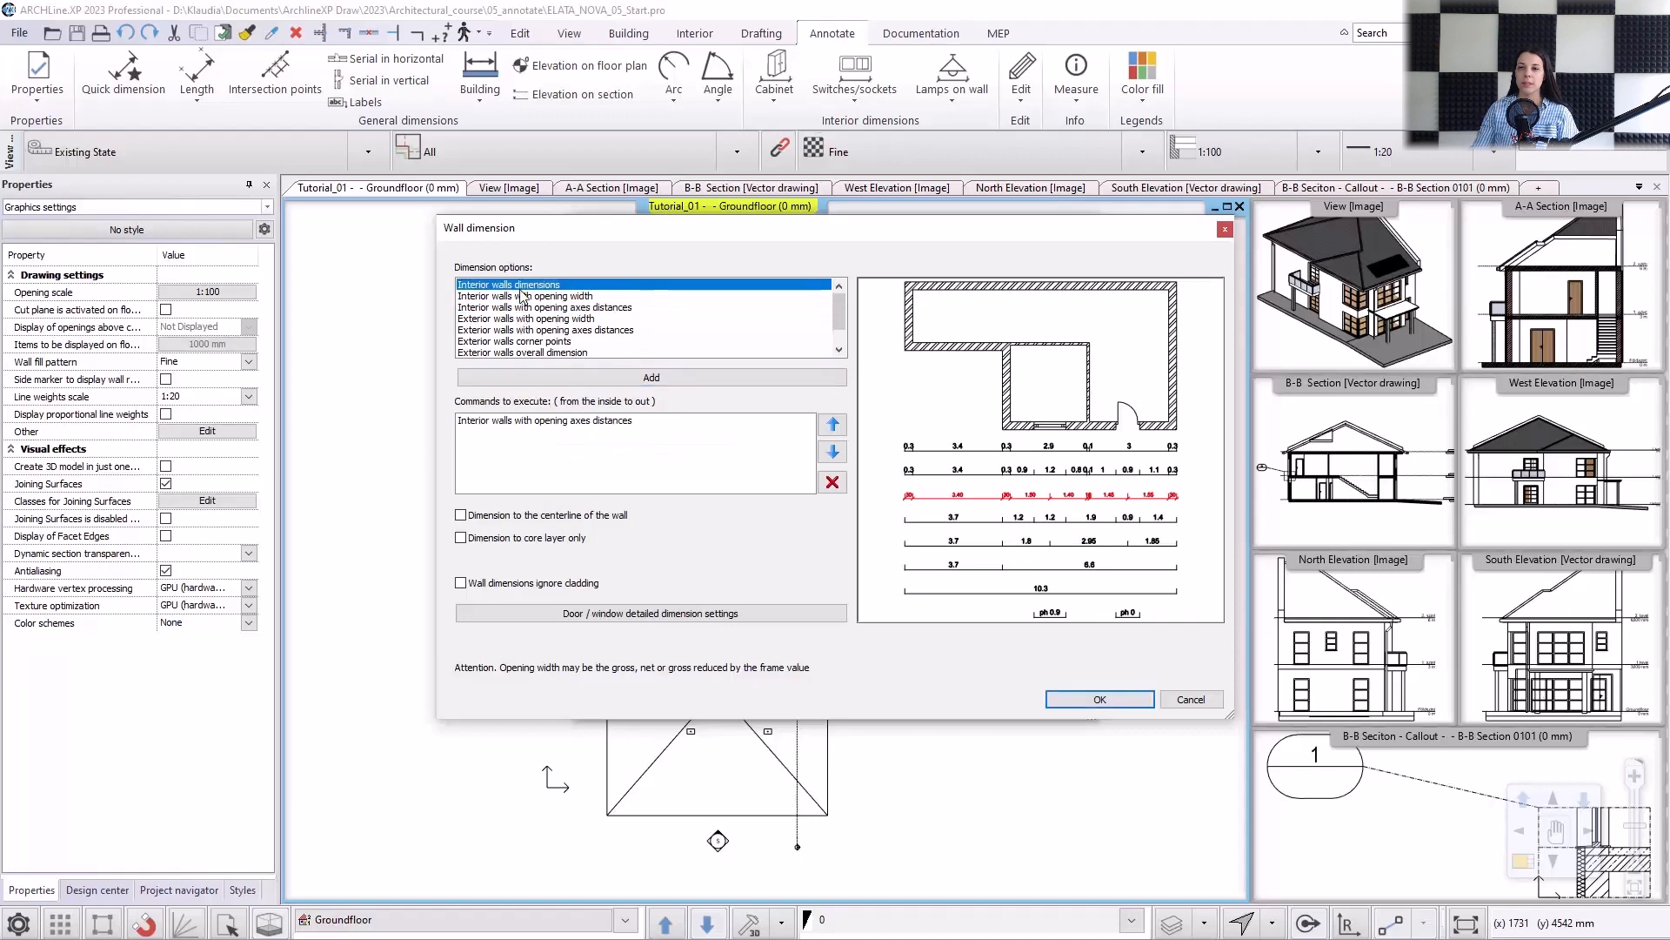
click(534, 380)
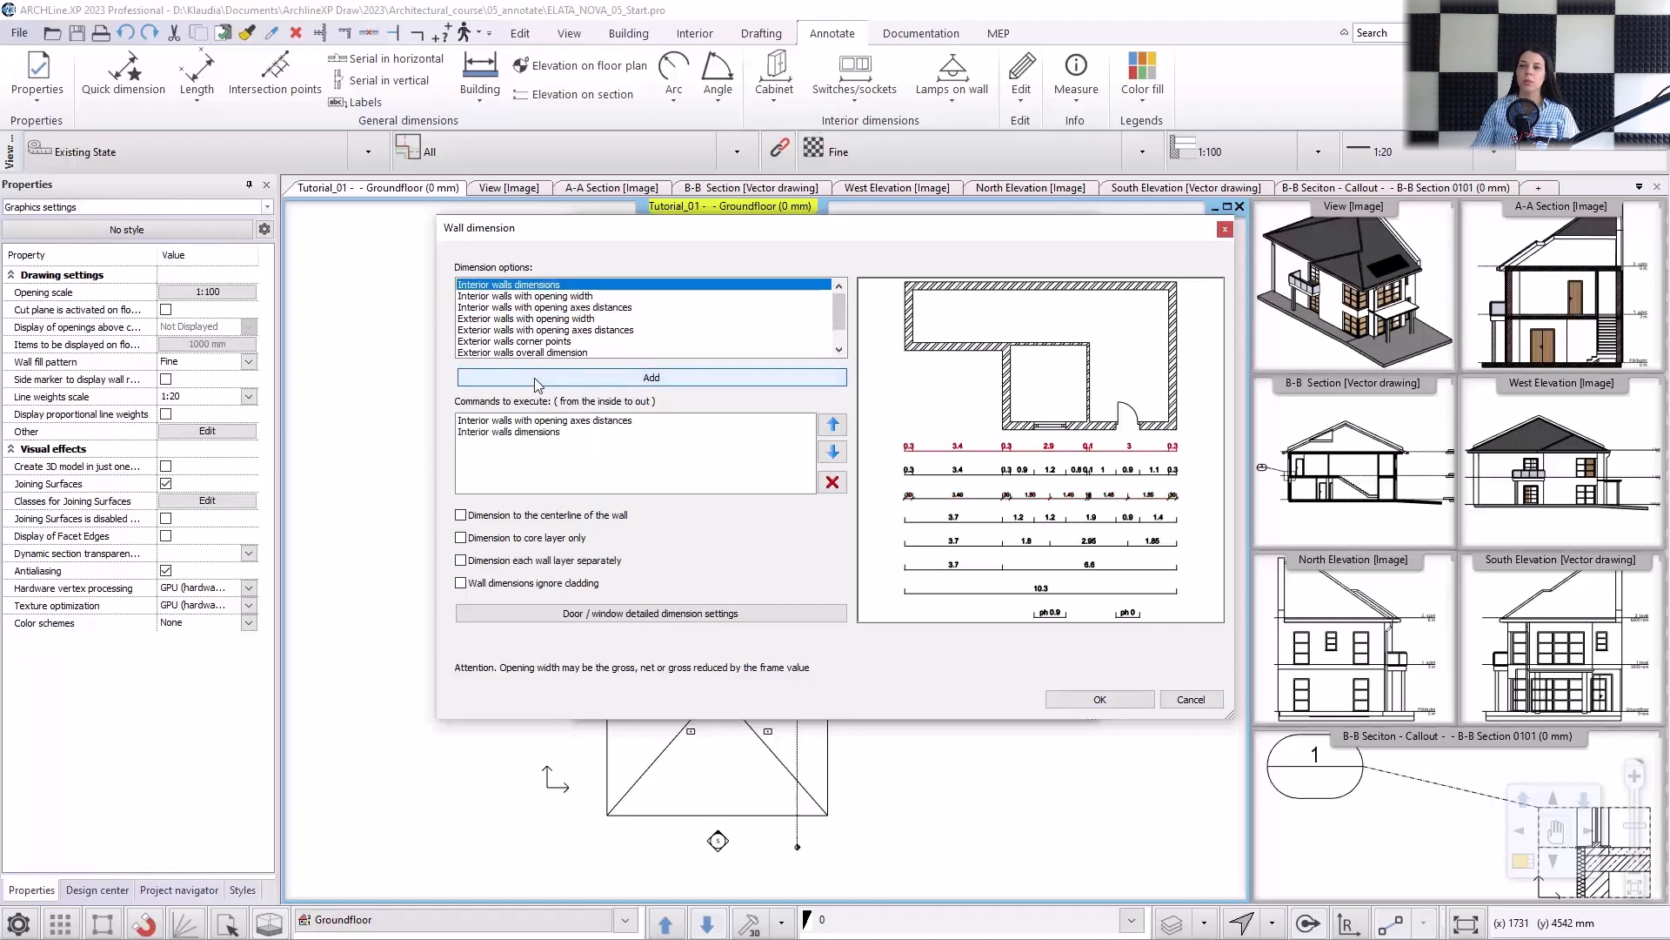
Add "Exterior walls corner points" and "Exterior walls overall dimension" to the All walls style's commands.
click(537, 342)
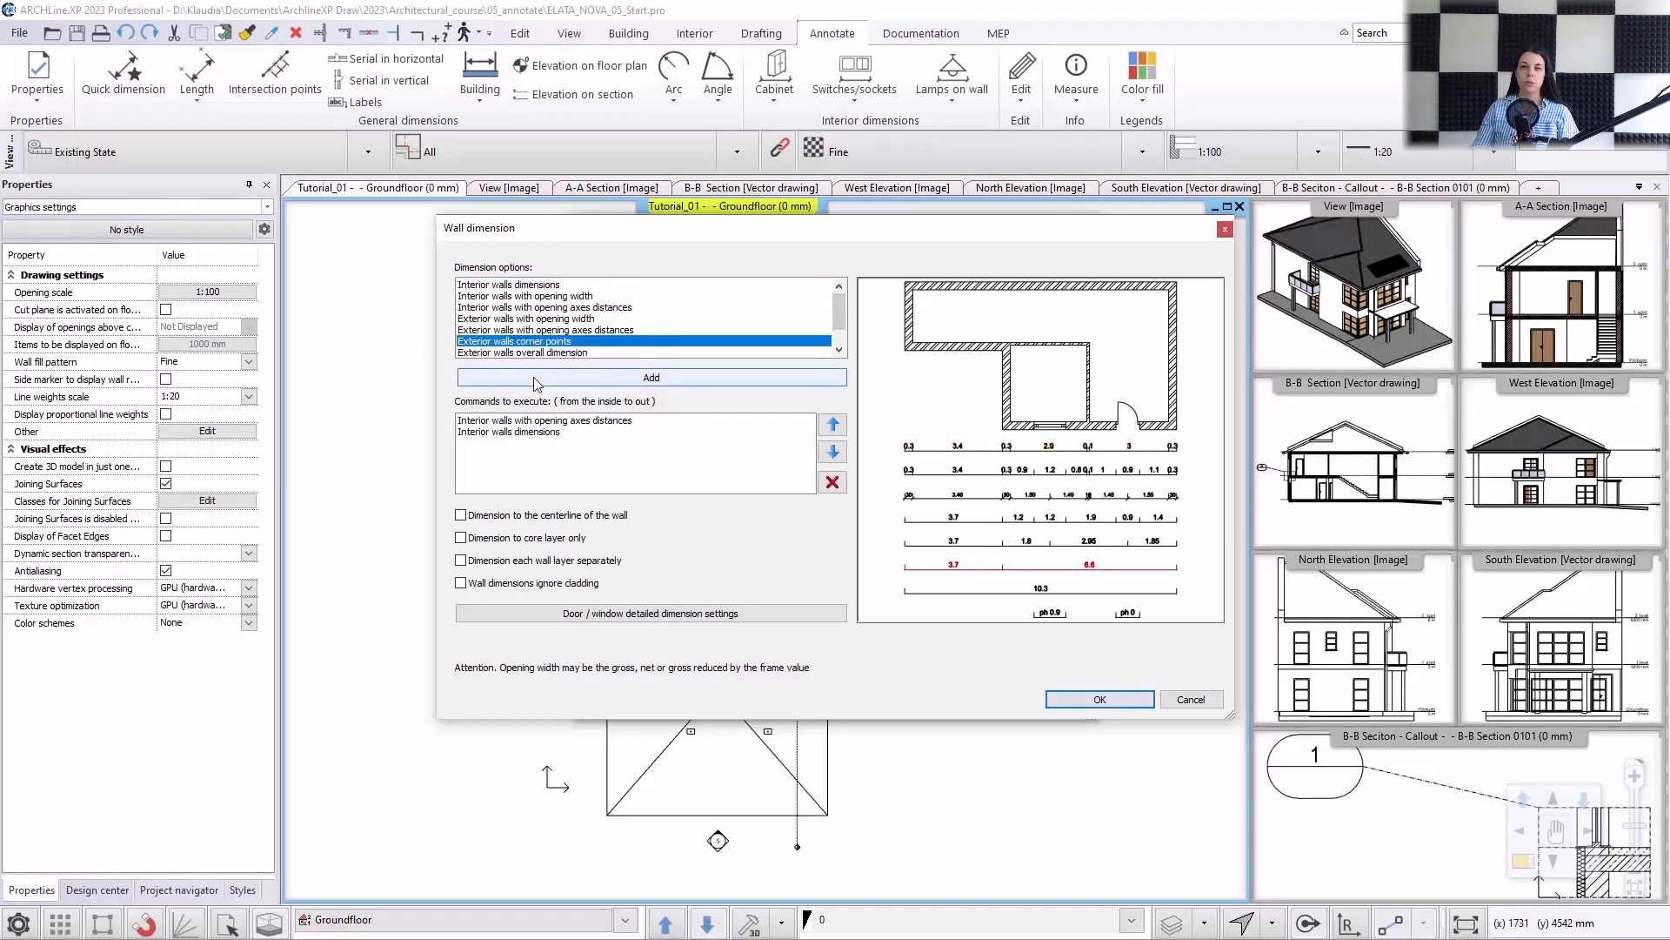
click(534, 377)
click(546, 351)
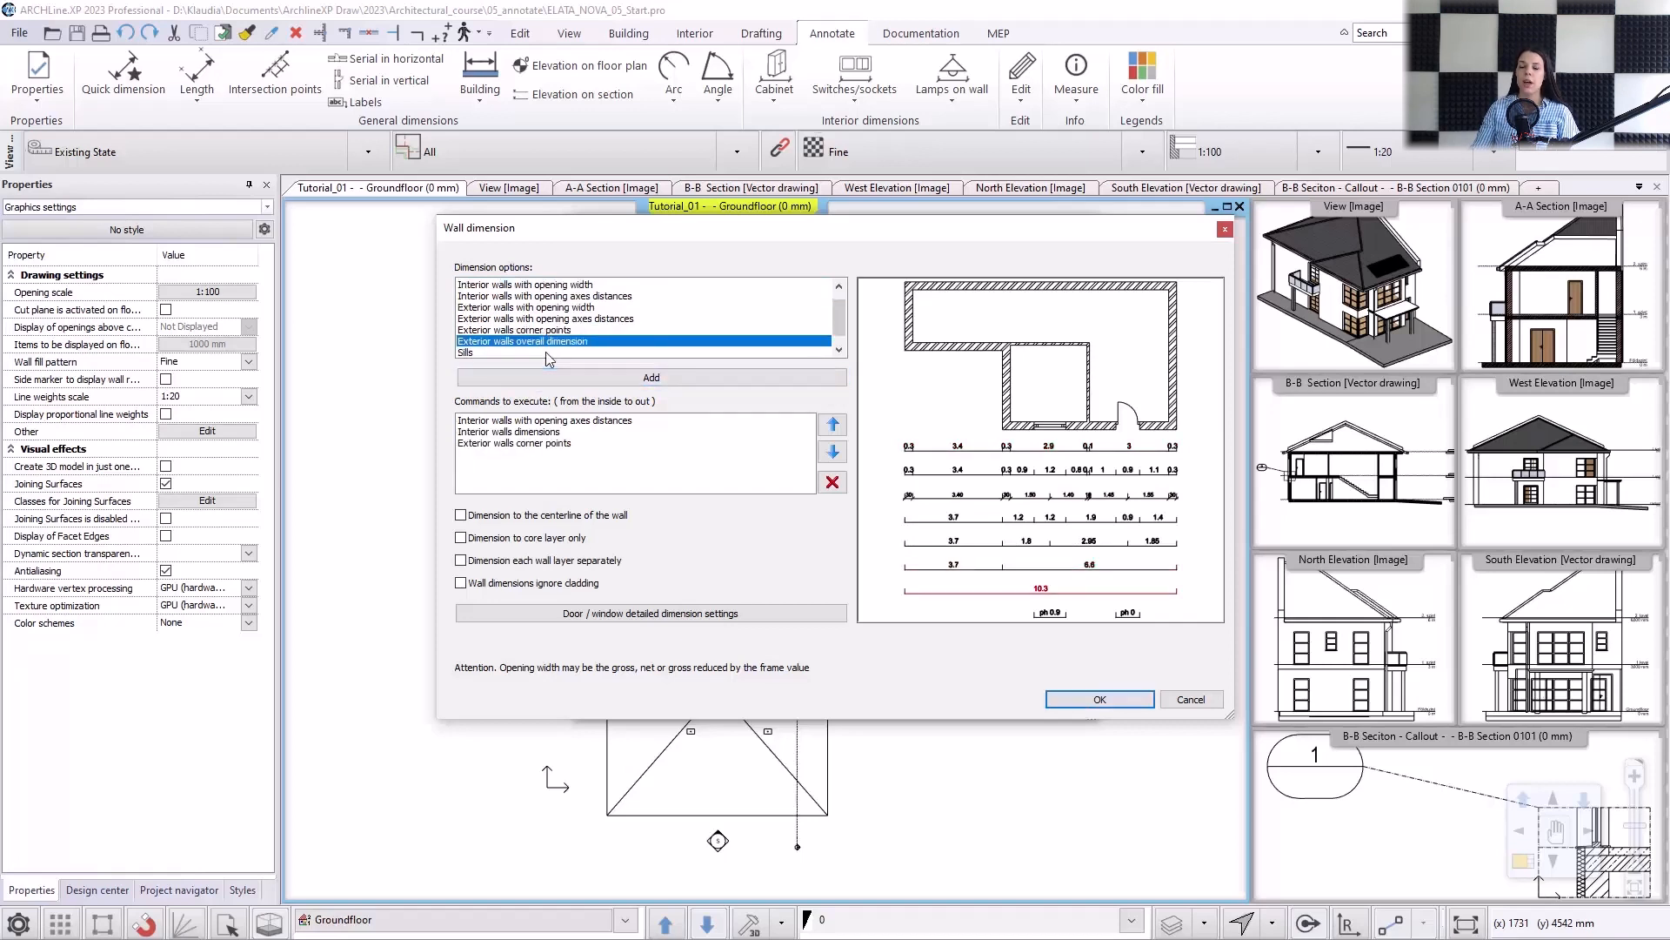
click(539, 380)
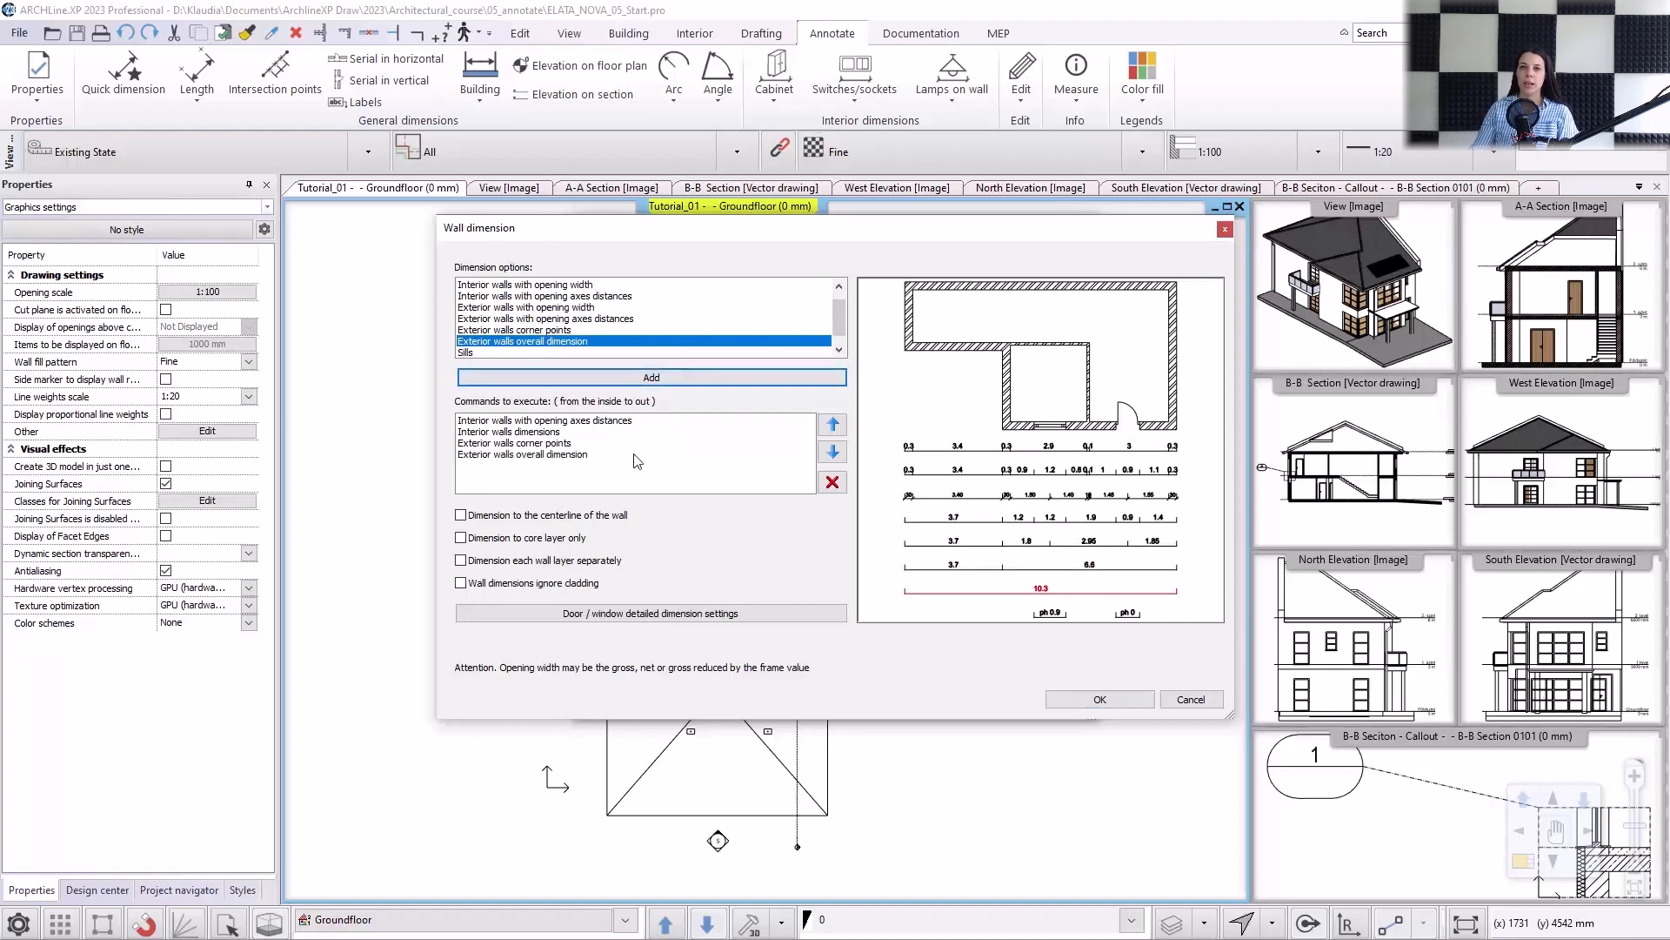
Examine the door/window detailed dimension settings of the All walls style and accept them.
click(604, 613)
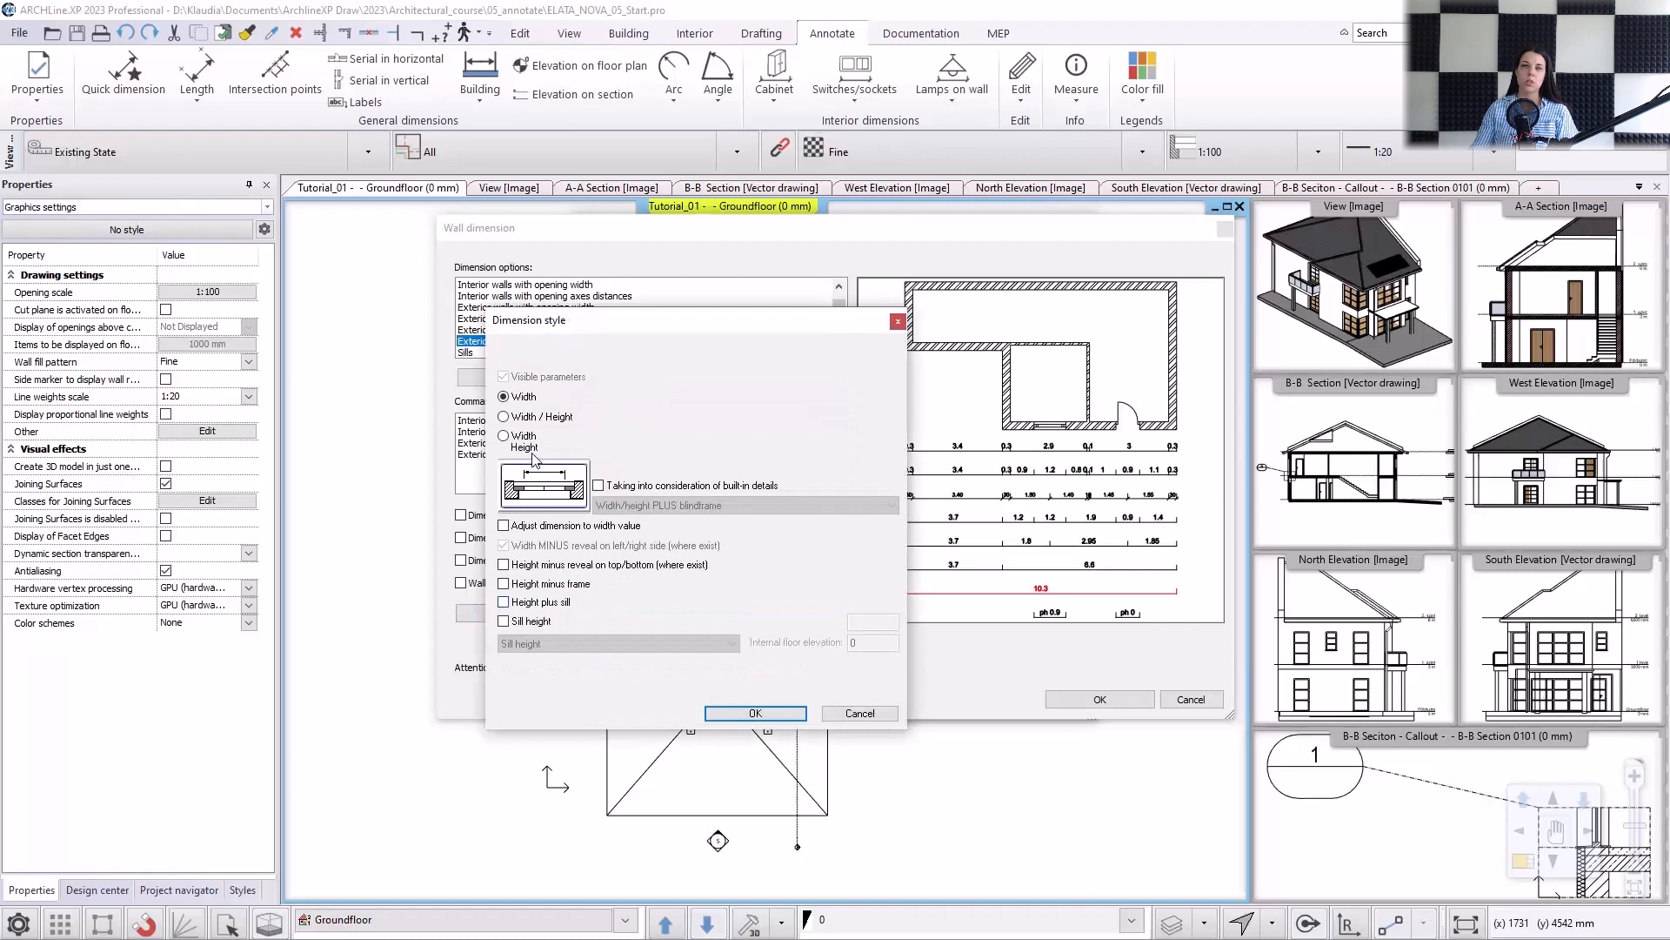
drag(589, 338, 530, 315)
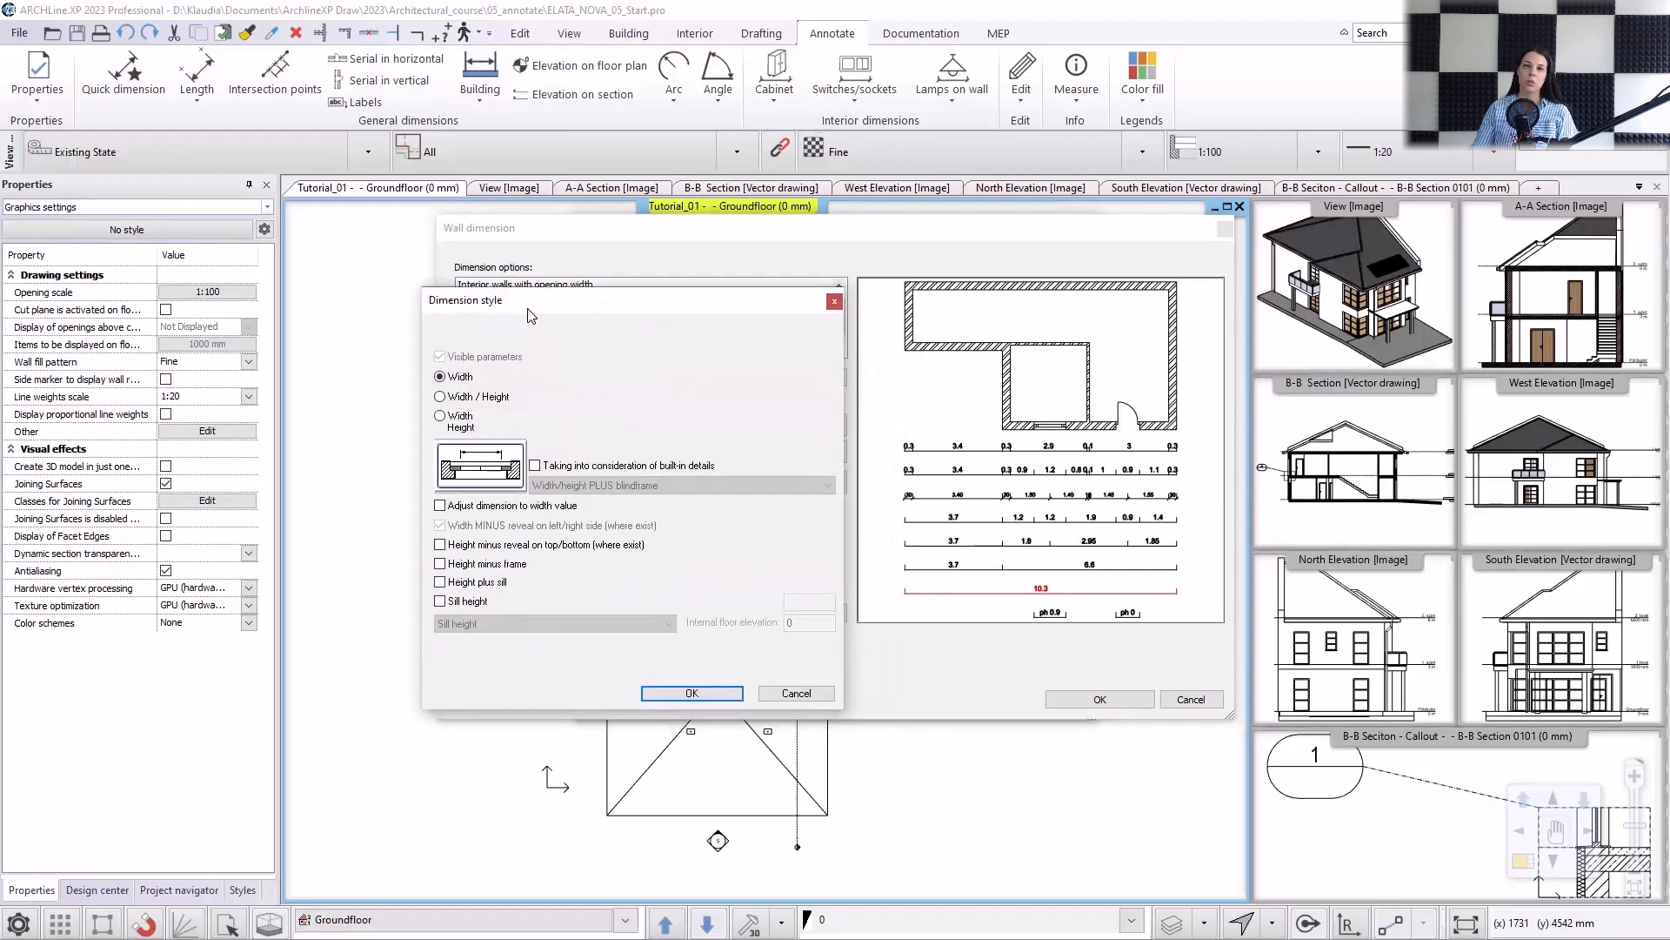
drag(534, 310, 536, 505)
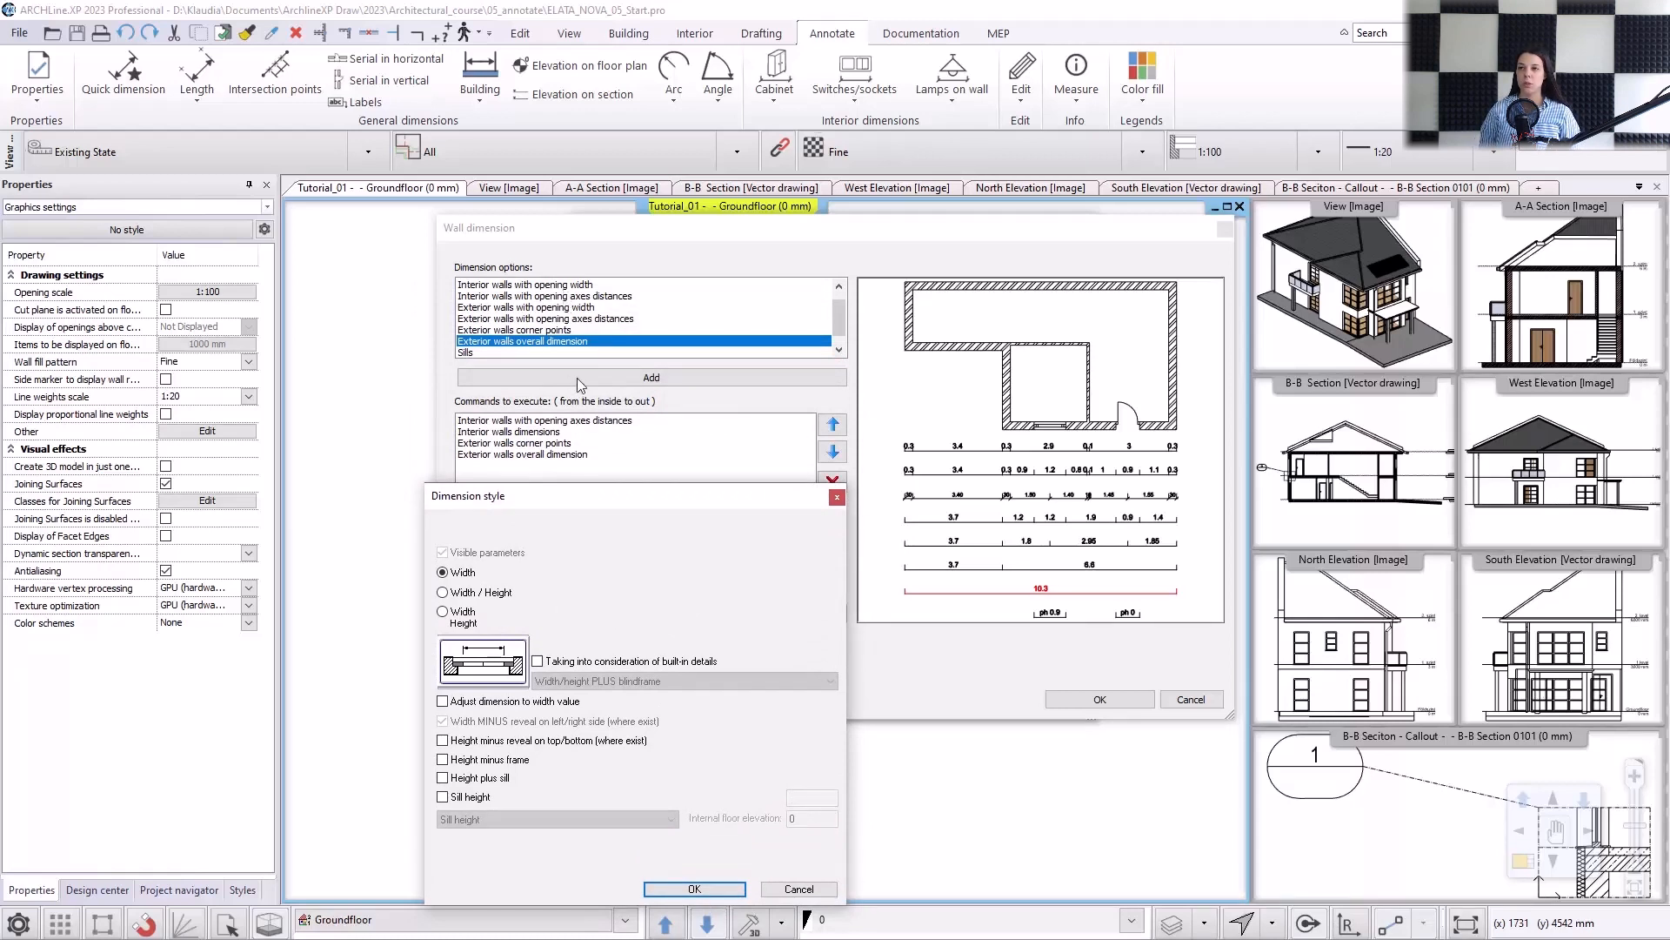
click(715, 890)
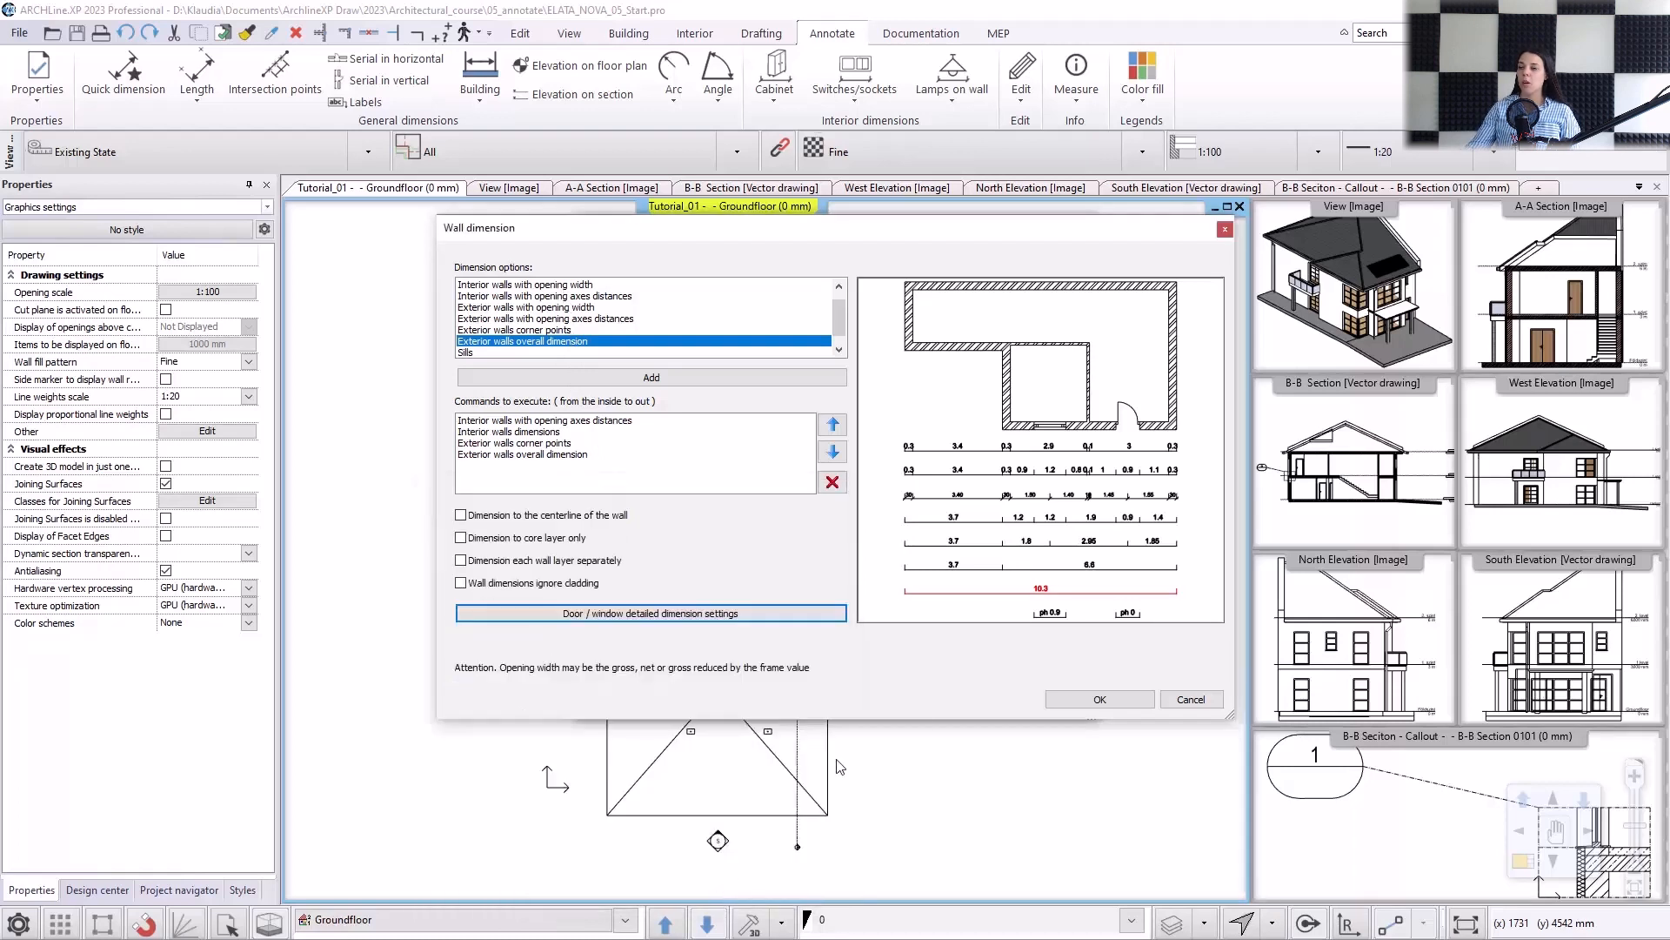
Confirm the All walls dimension setup and make it the current wall dimensioning style.
click(1072, 702)
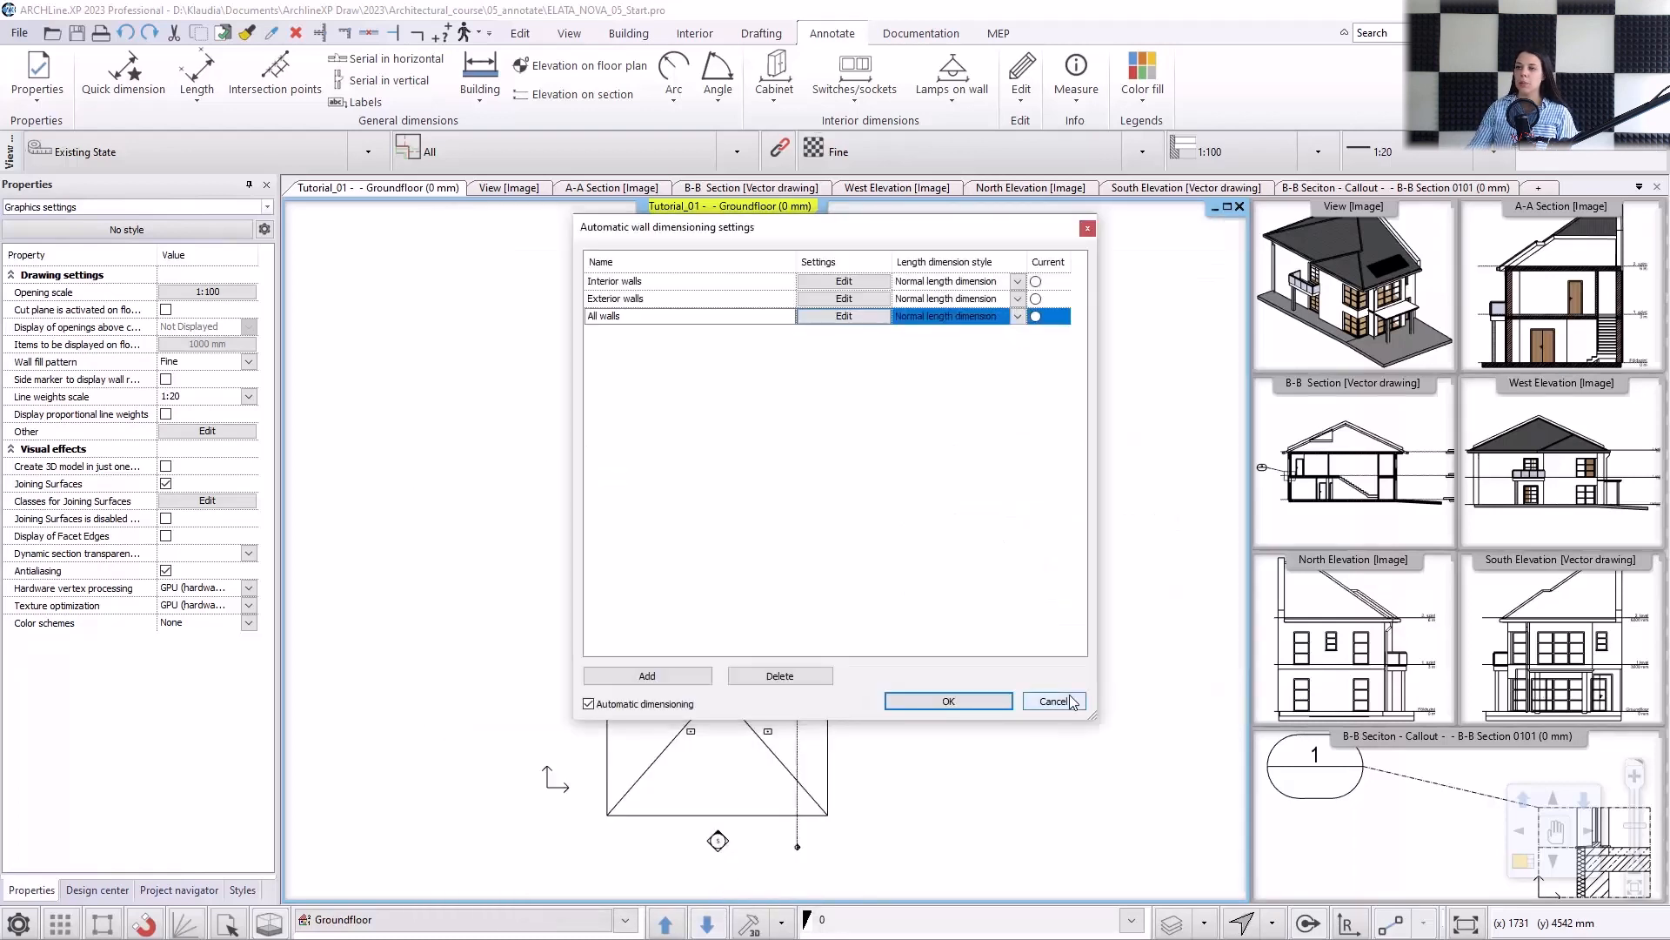
click(1035, 320)
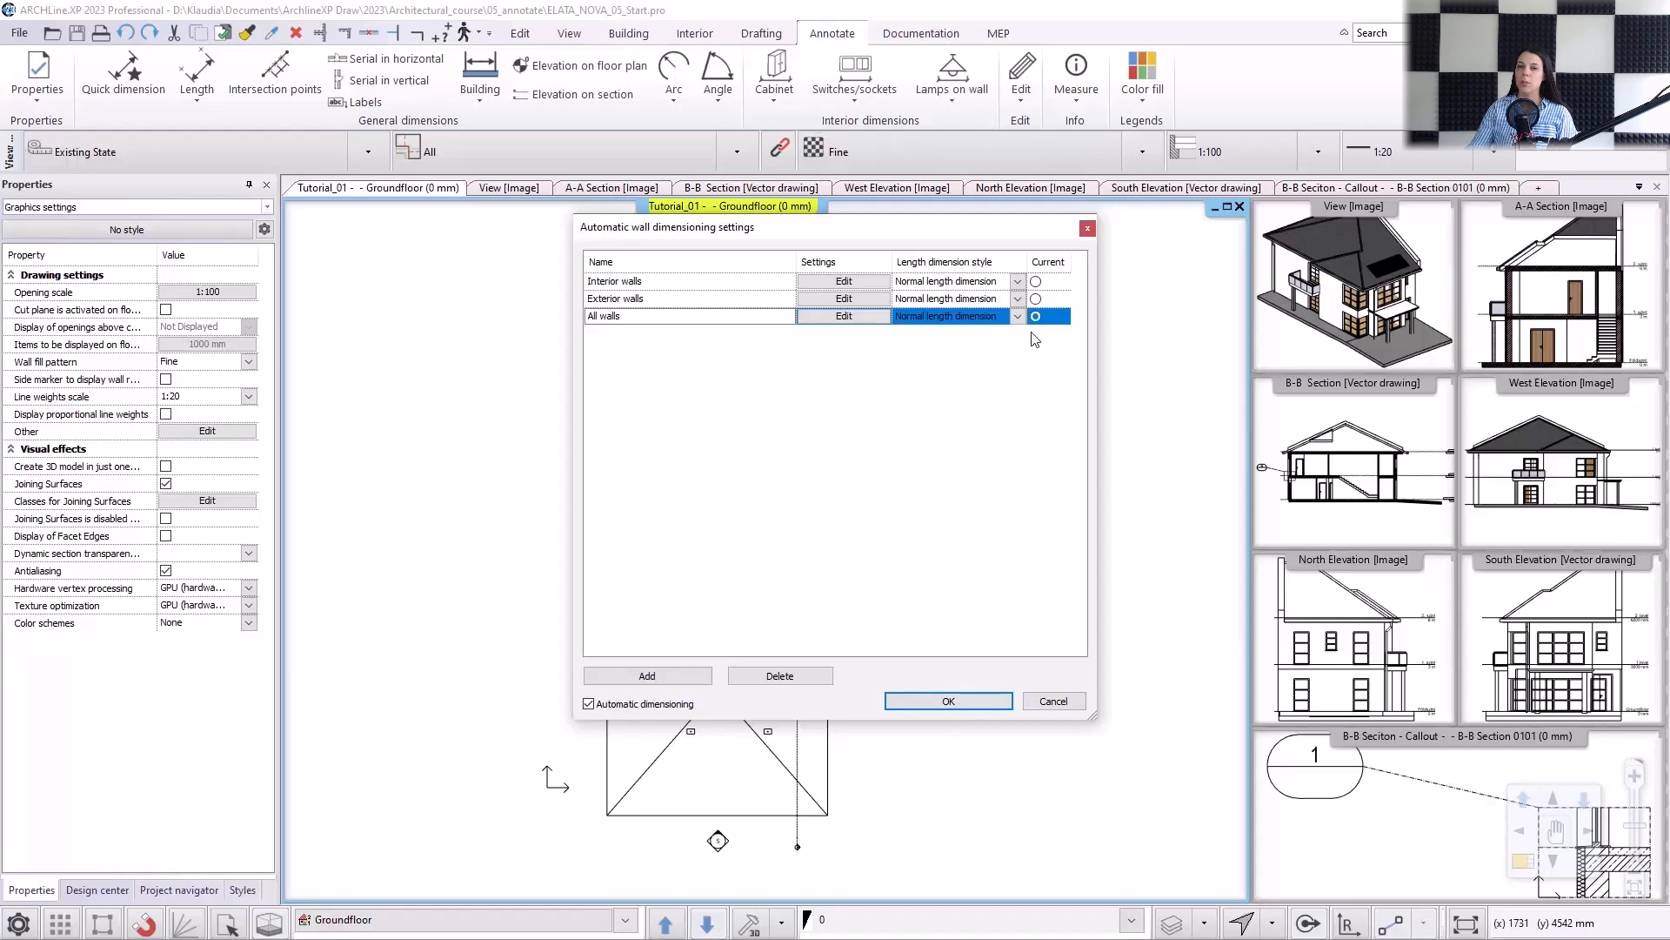
click(948, 701)
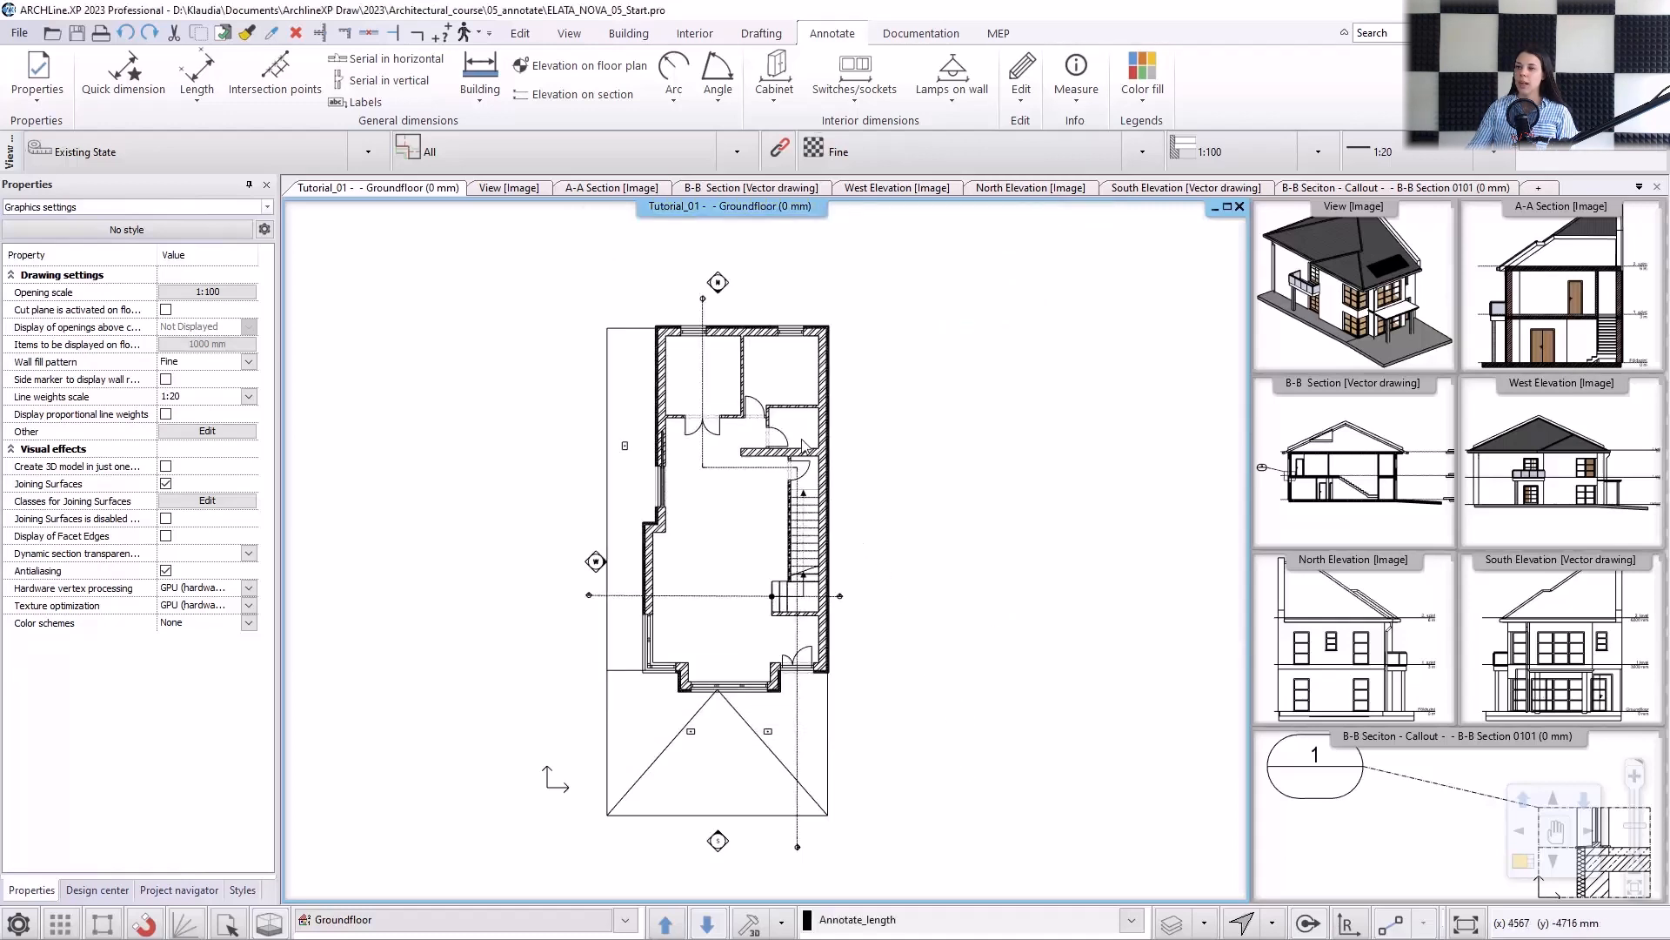
Dimension all walls of the ground floor plan automatically, placing the dimension lines outside the building on every side.
click(479, 87)
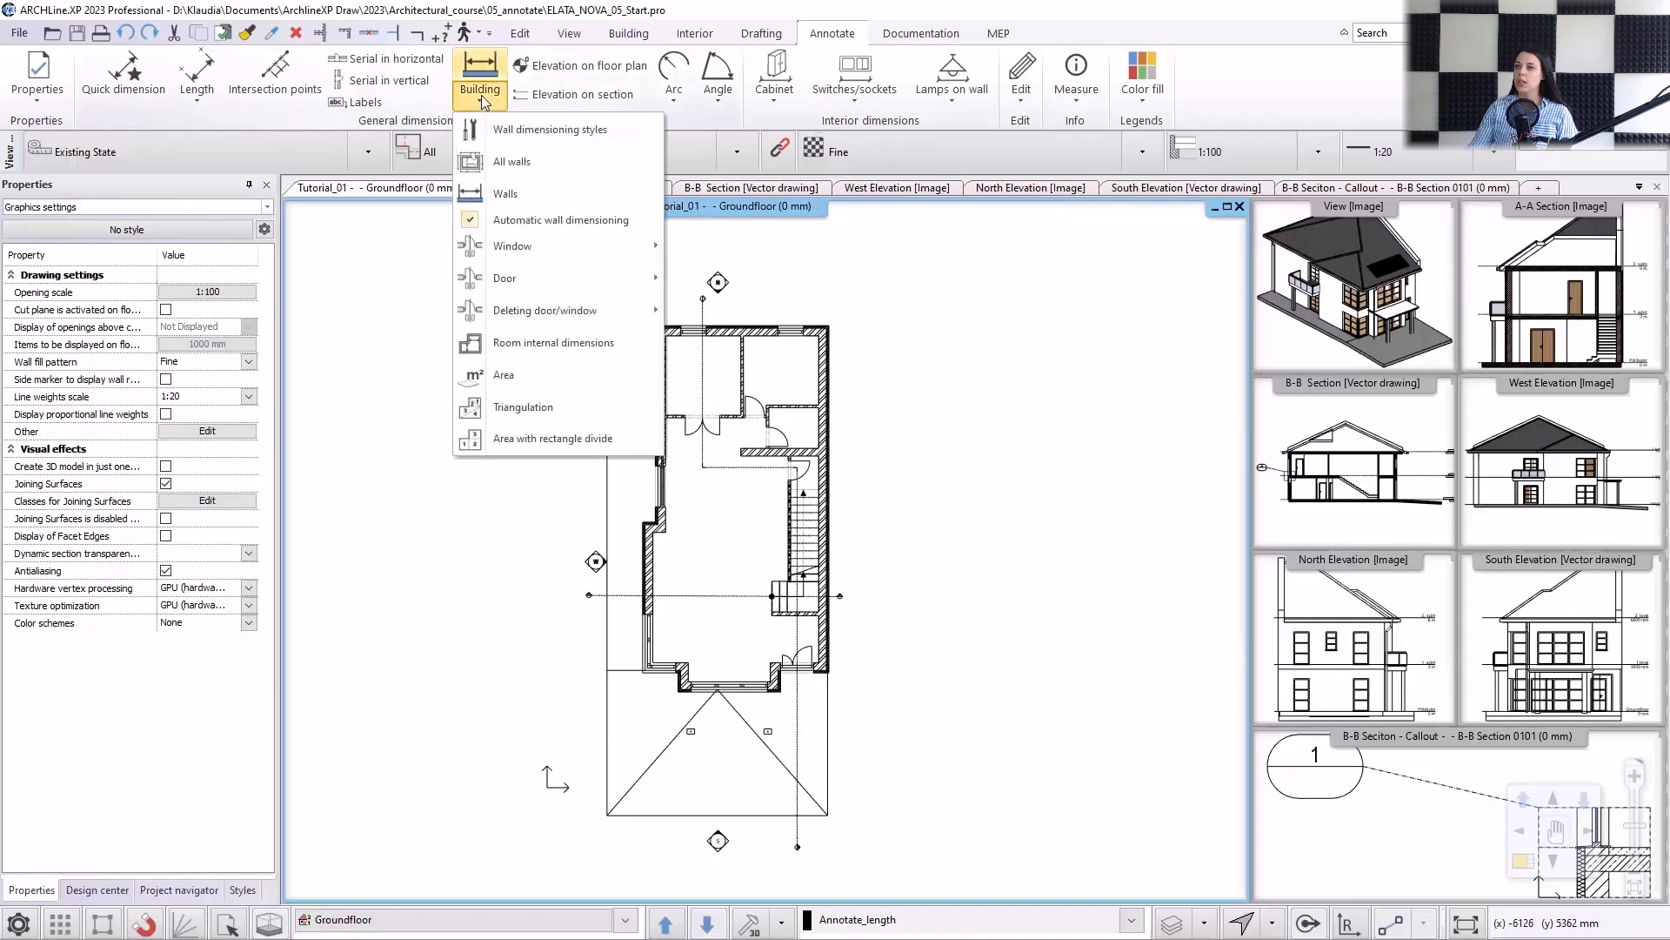
click(520, 161)
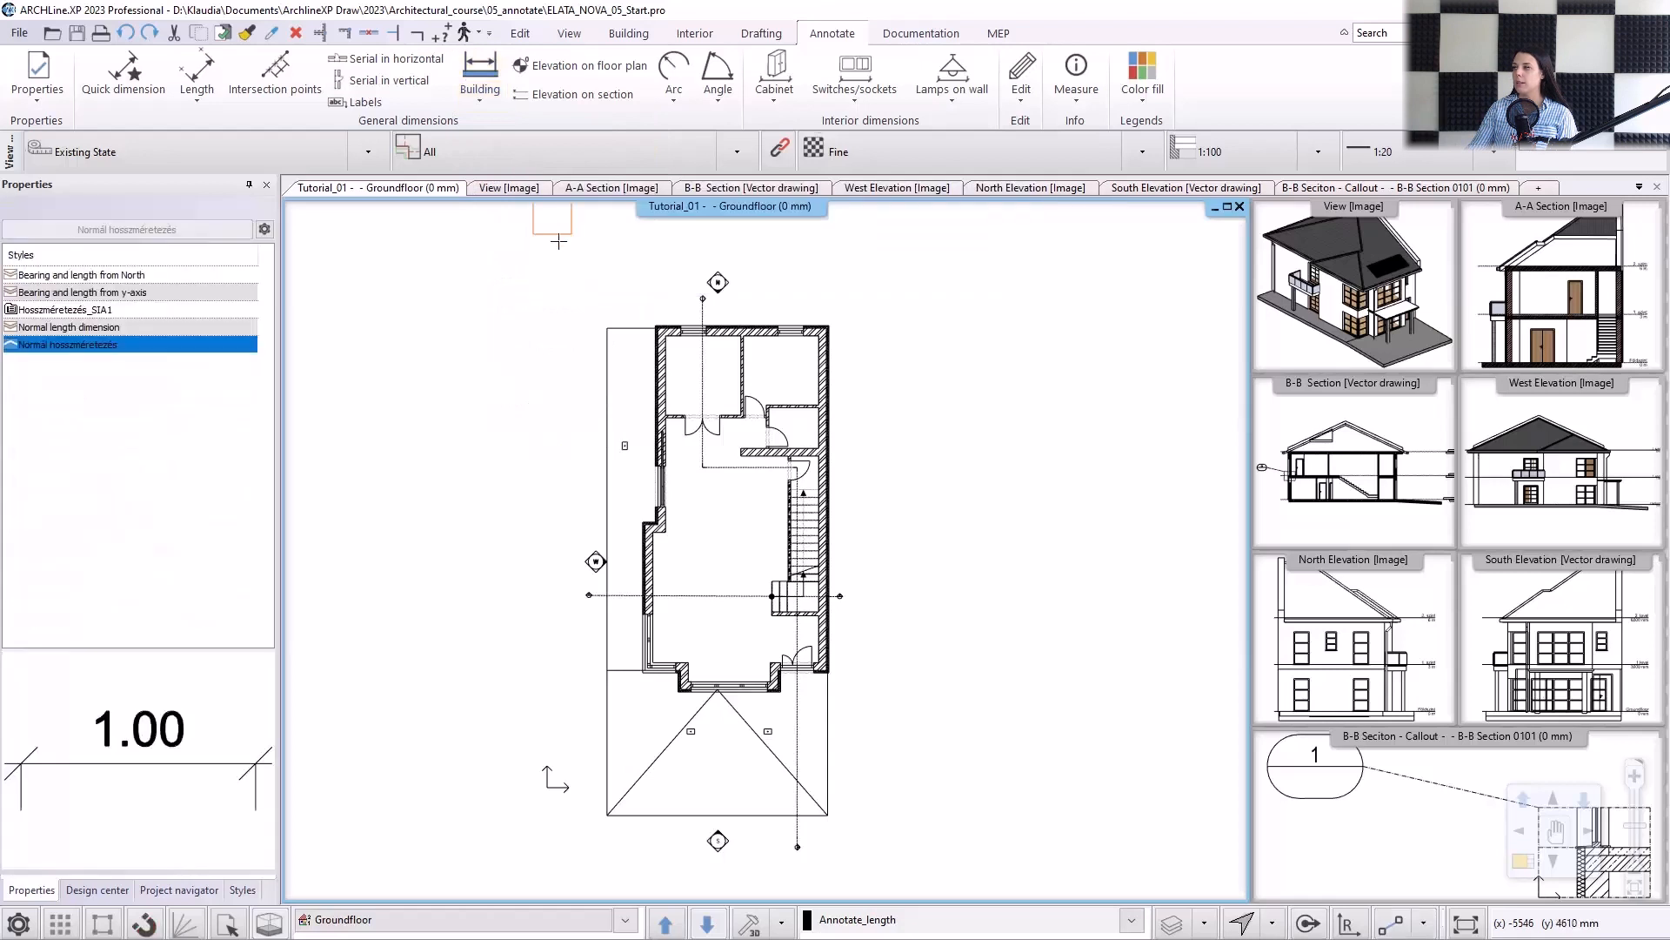
drag(558, 259, 870, 843)
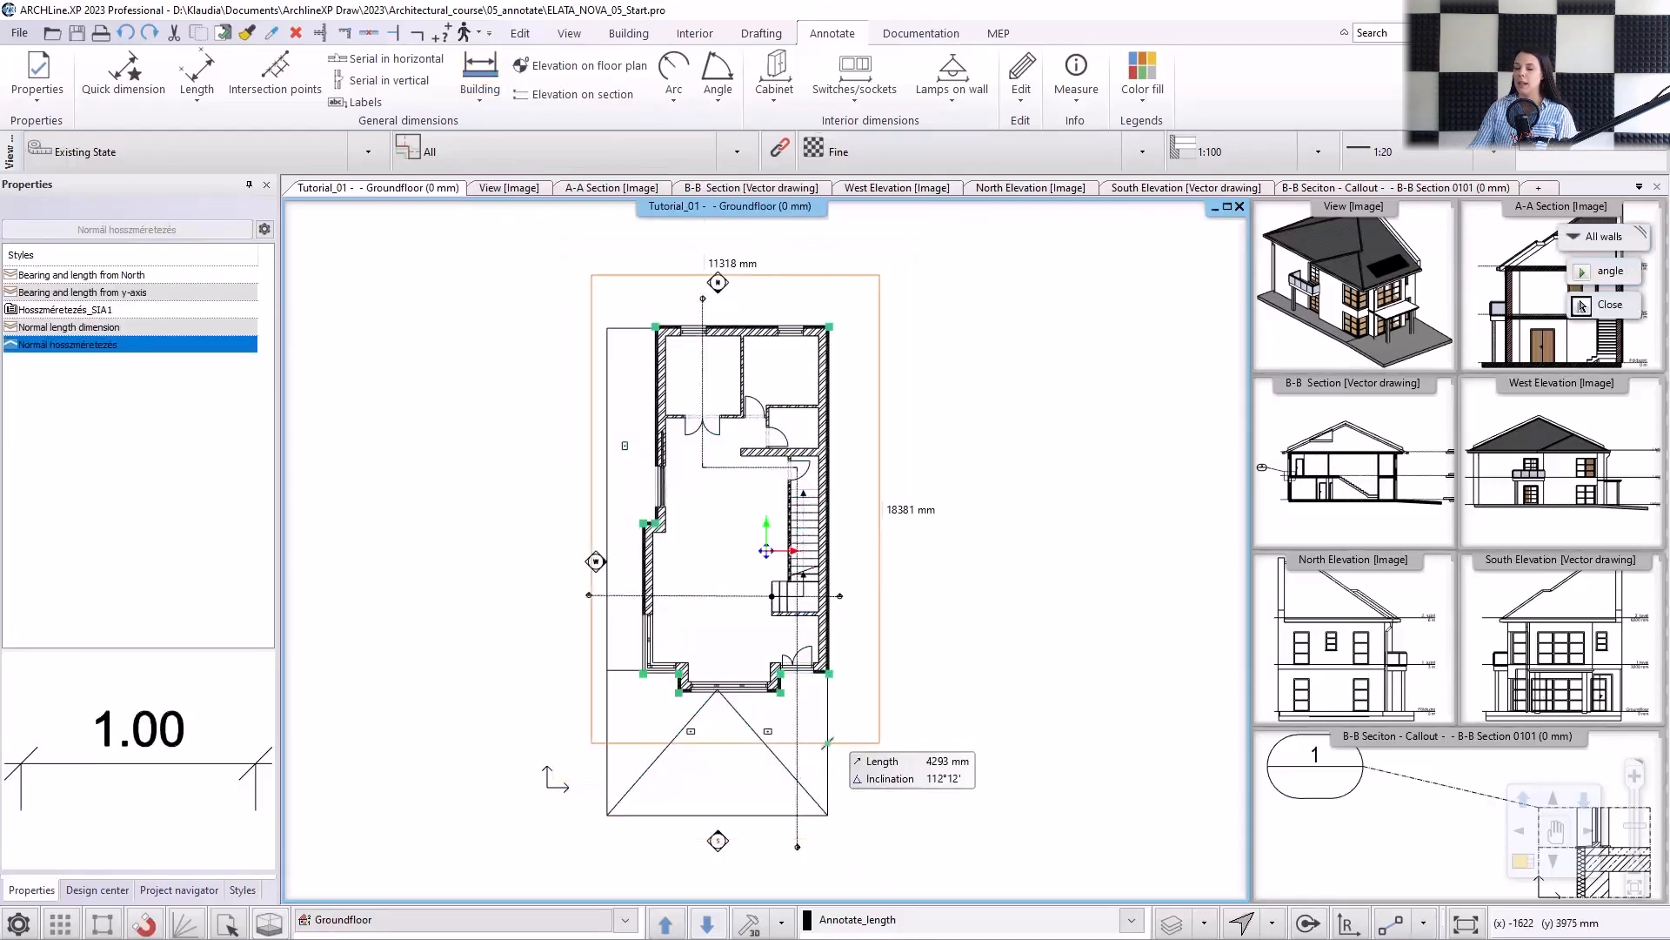
scroll(872, 887, up, 2)
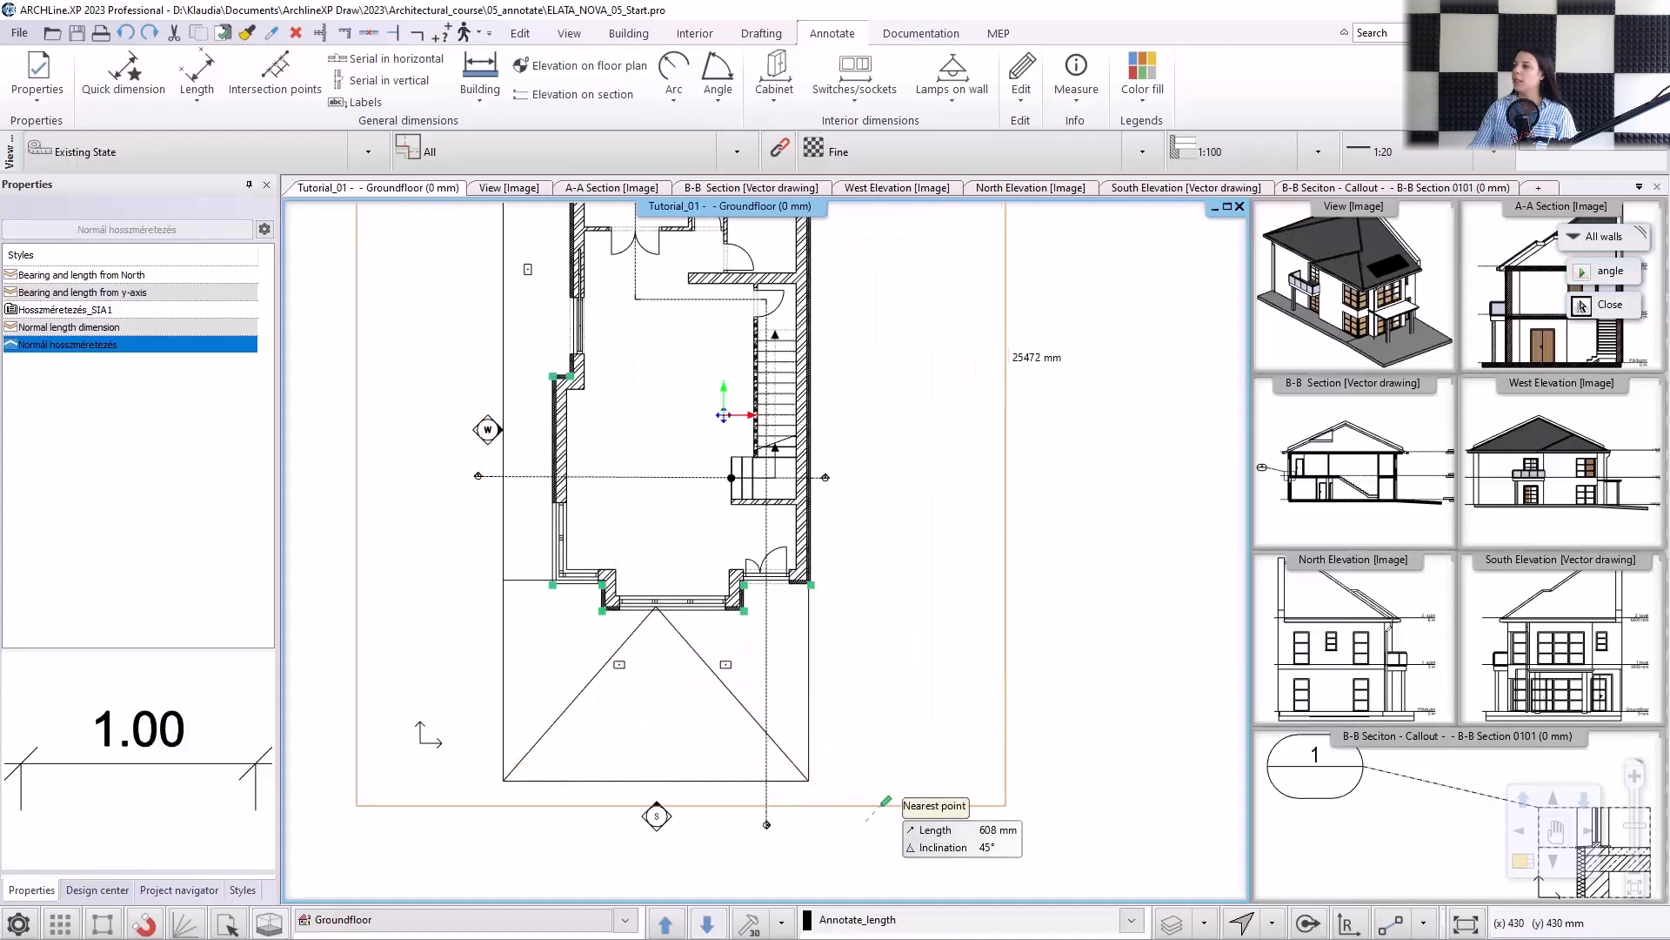
click(814, 703)
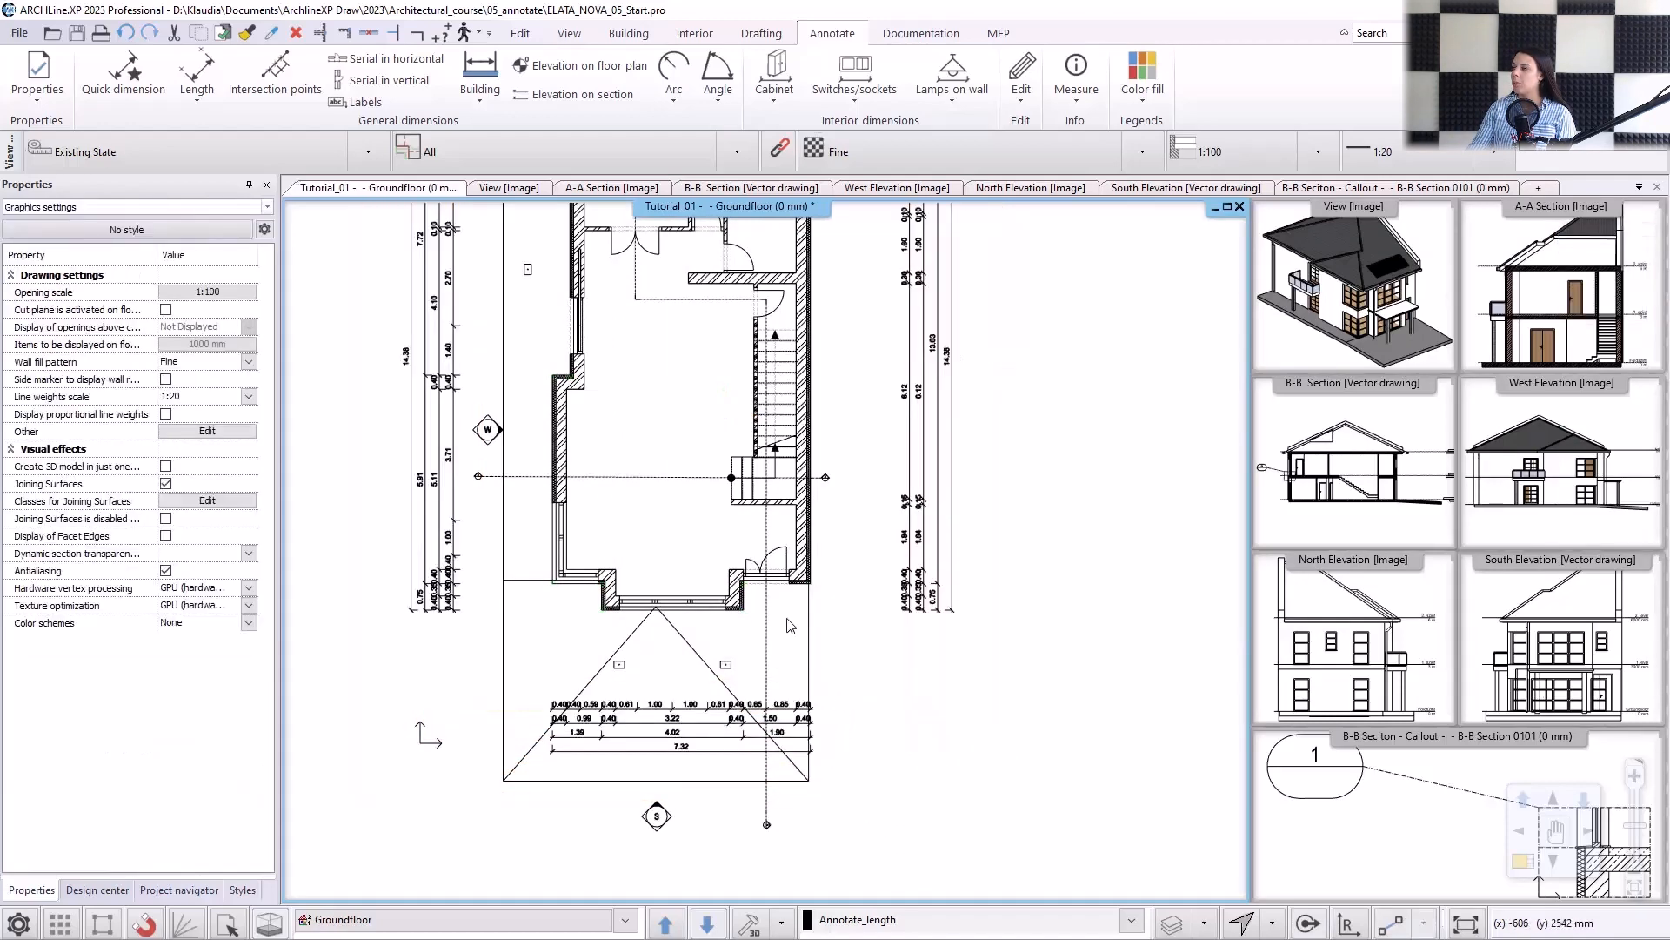
scroll(810, 783, down, 2)
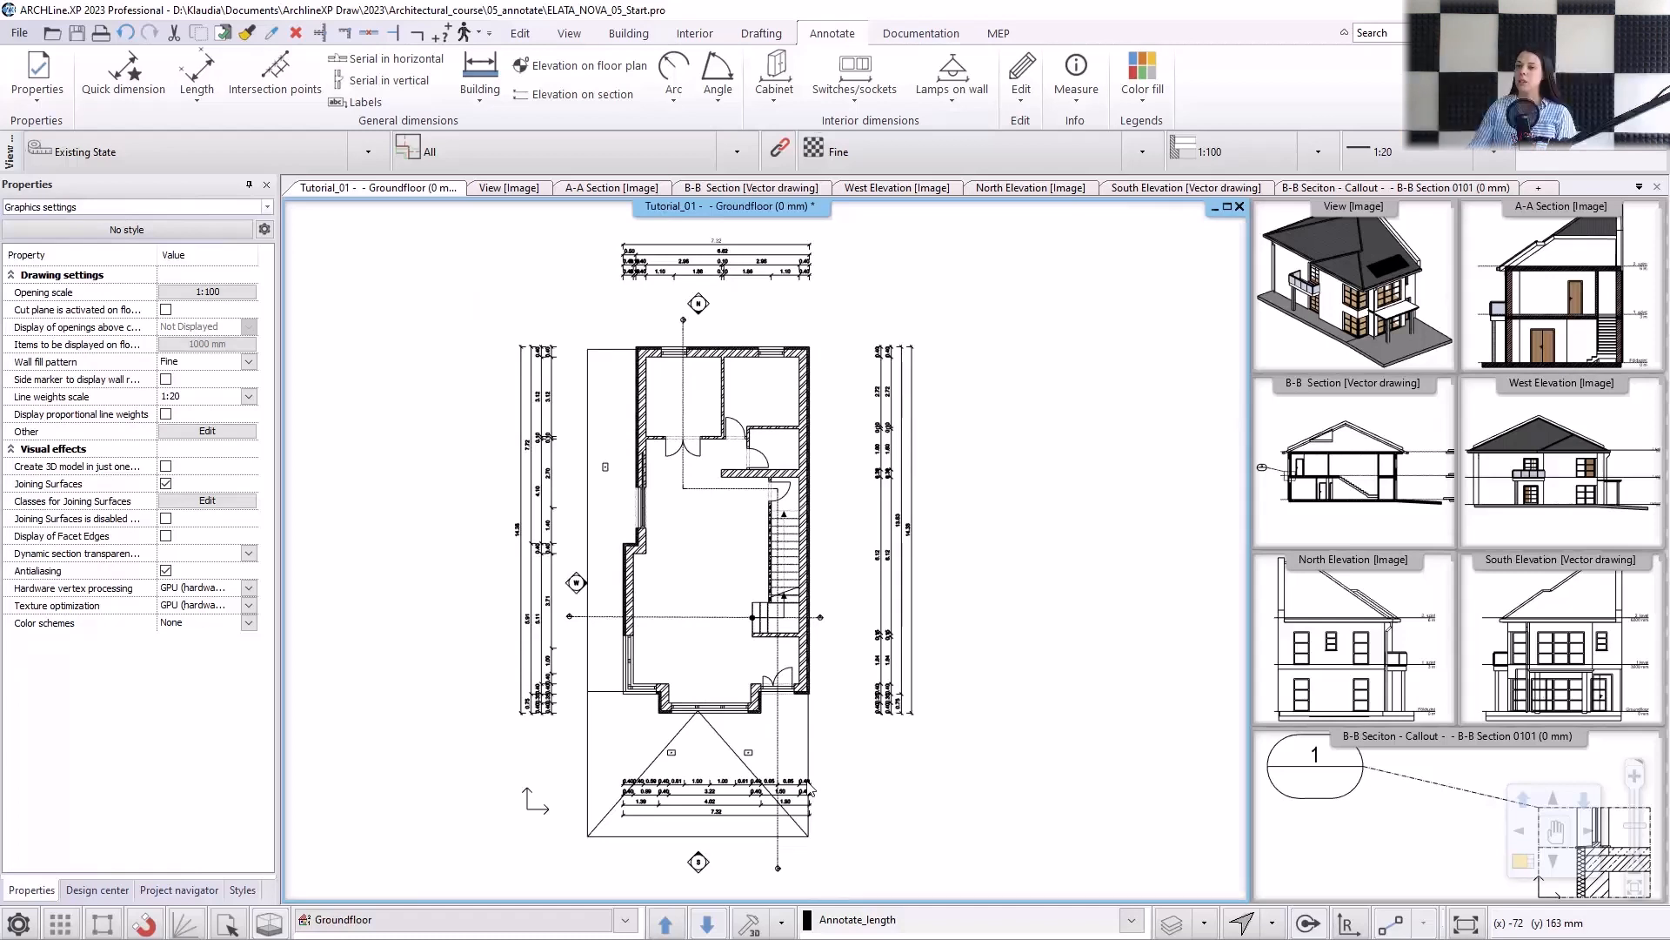
Switch to the 1.level floor plan and automatically dimension all its walls, placing the dimension lines outside the building.
click(667, 920)
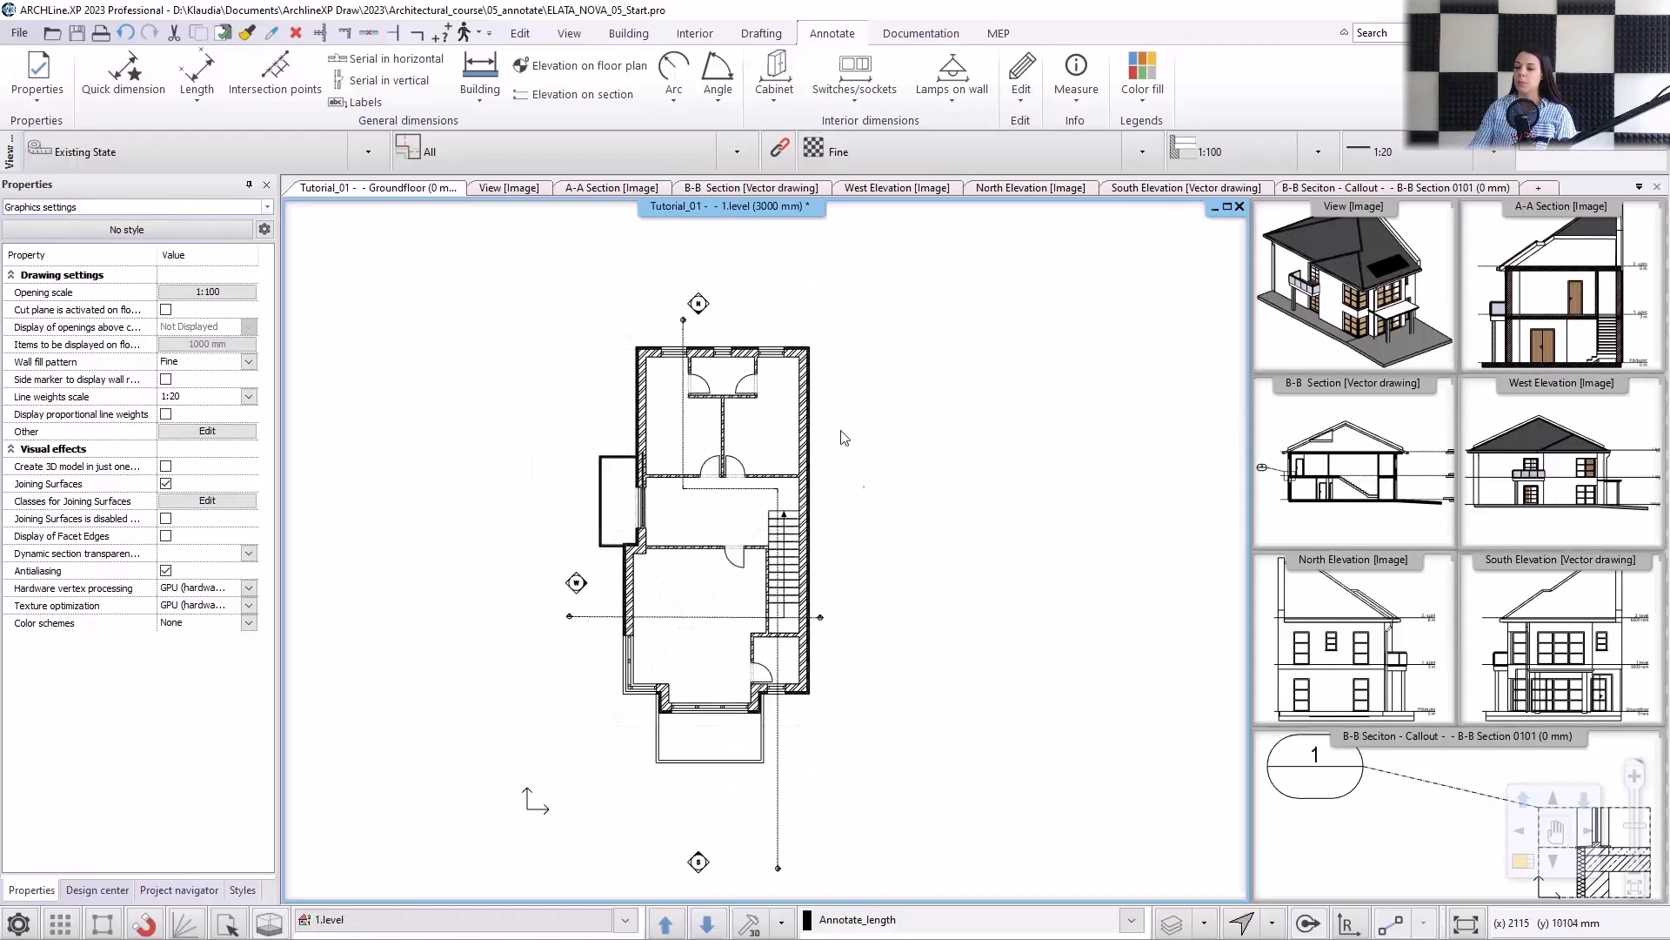
click(481, 93)
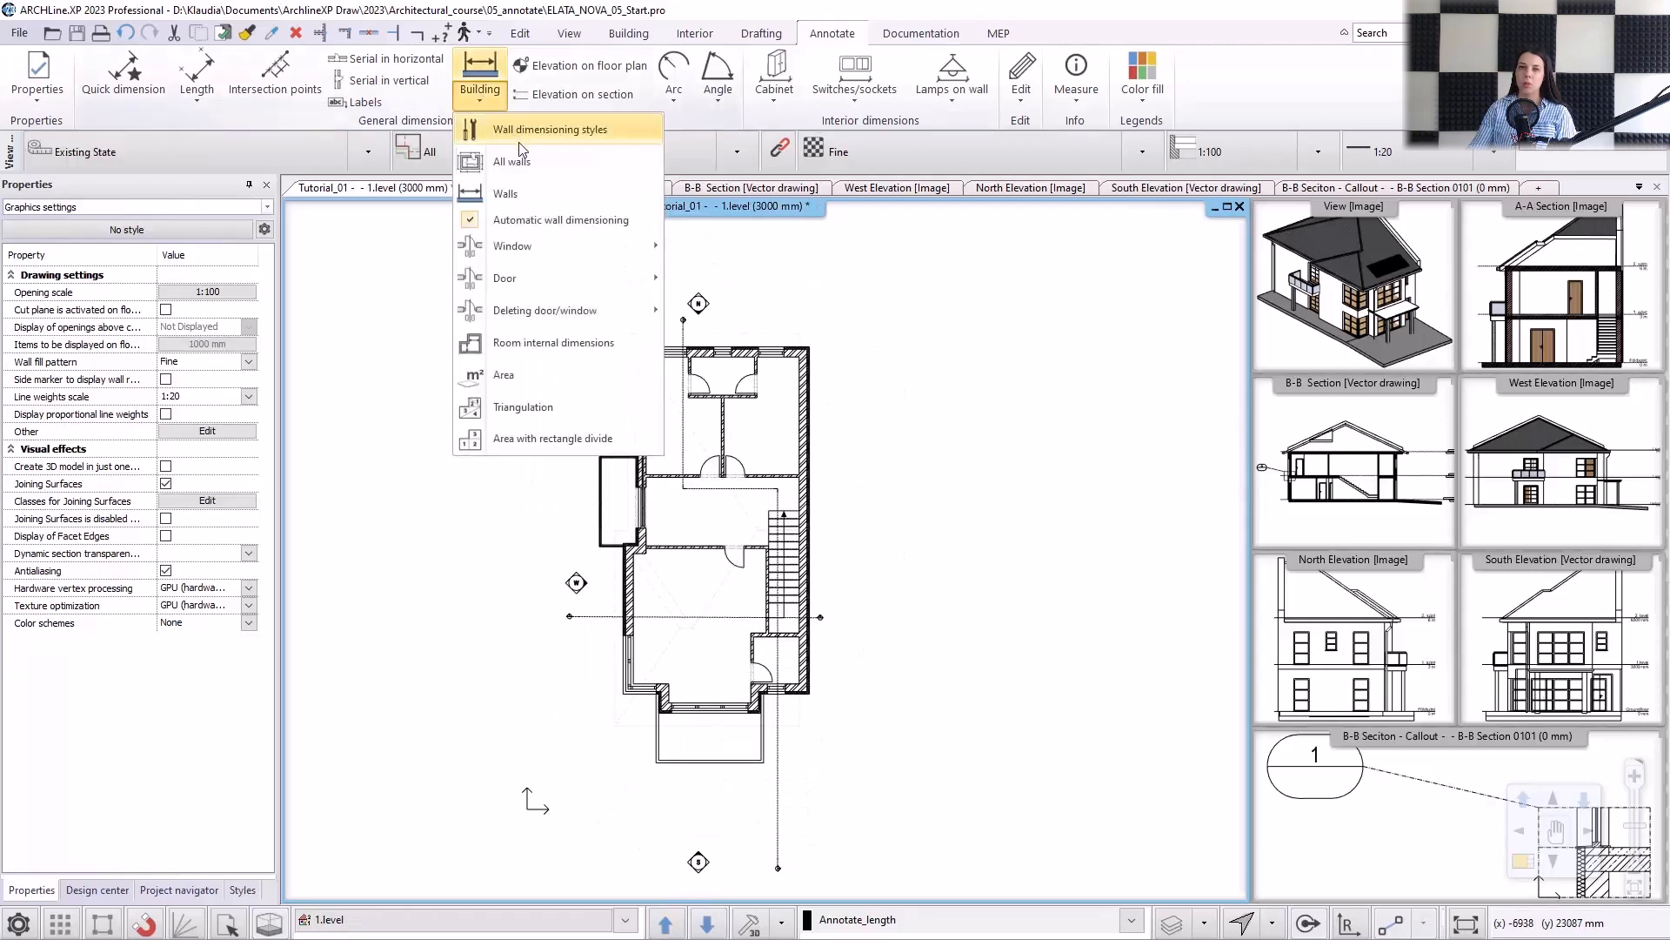
click(522, 160)
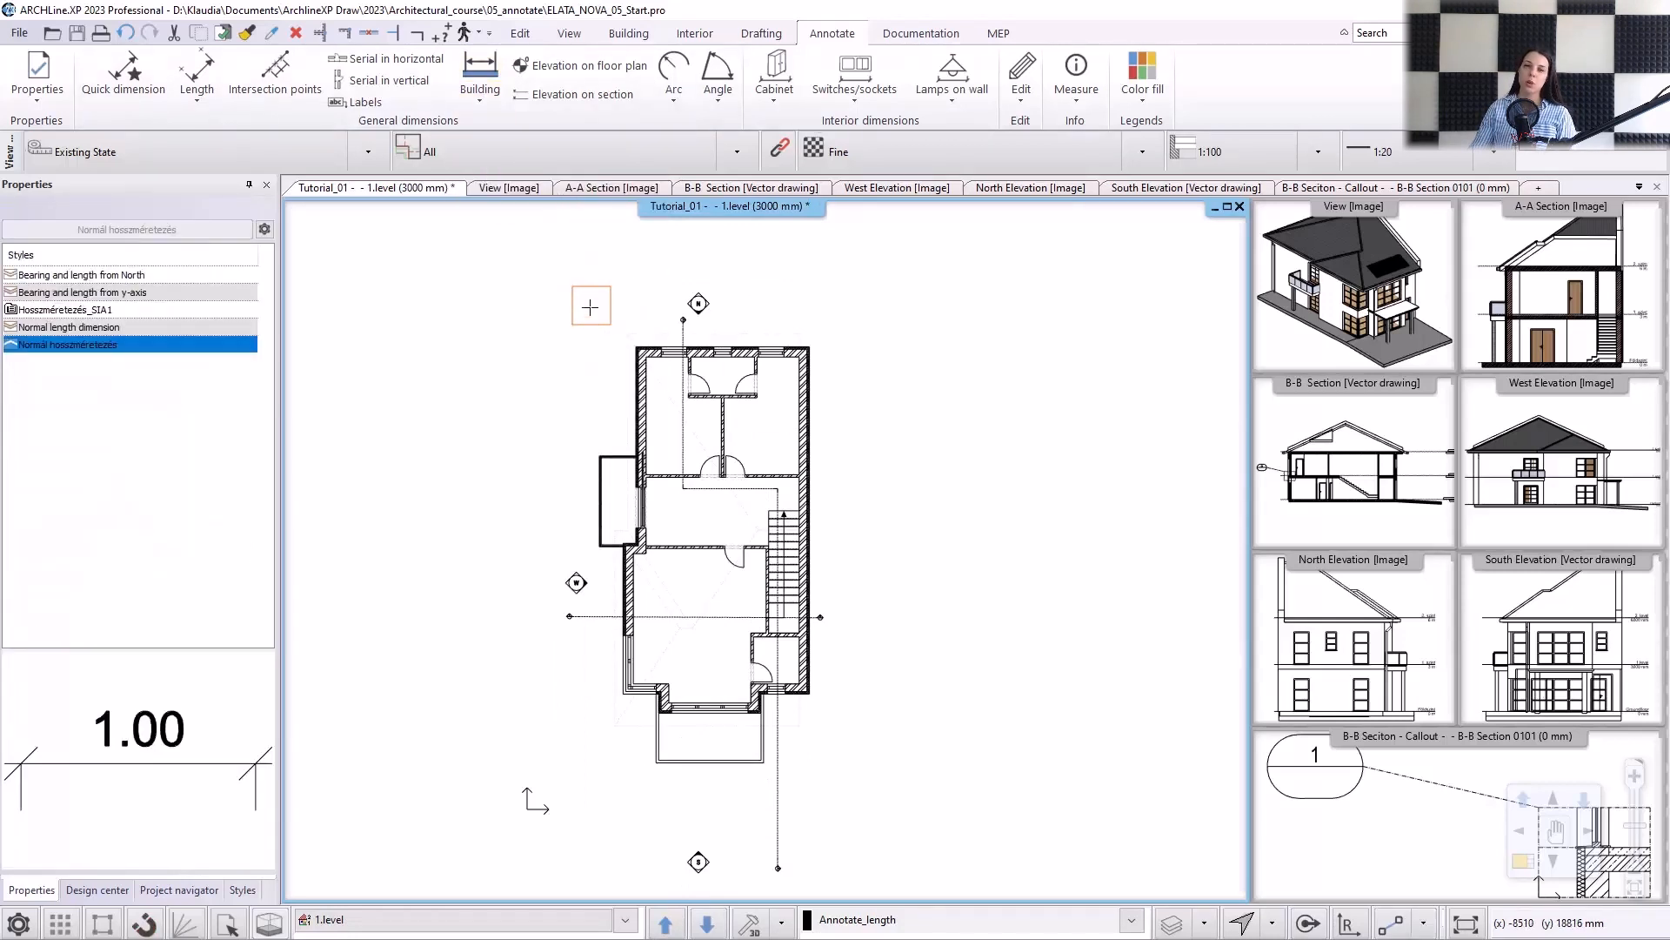
click(590, 305)
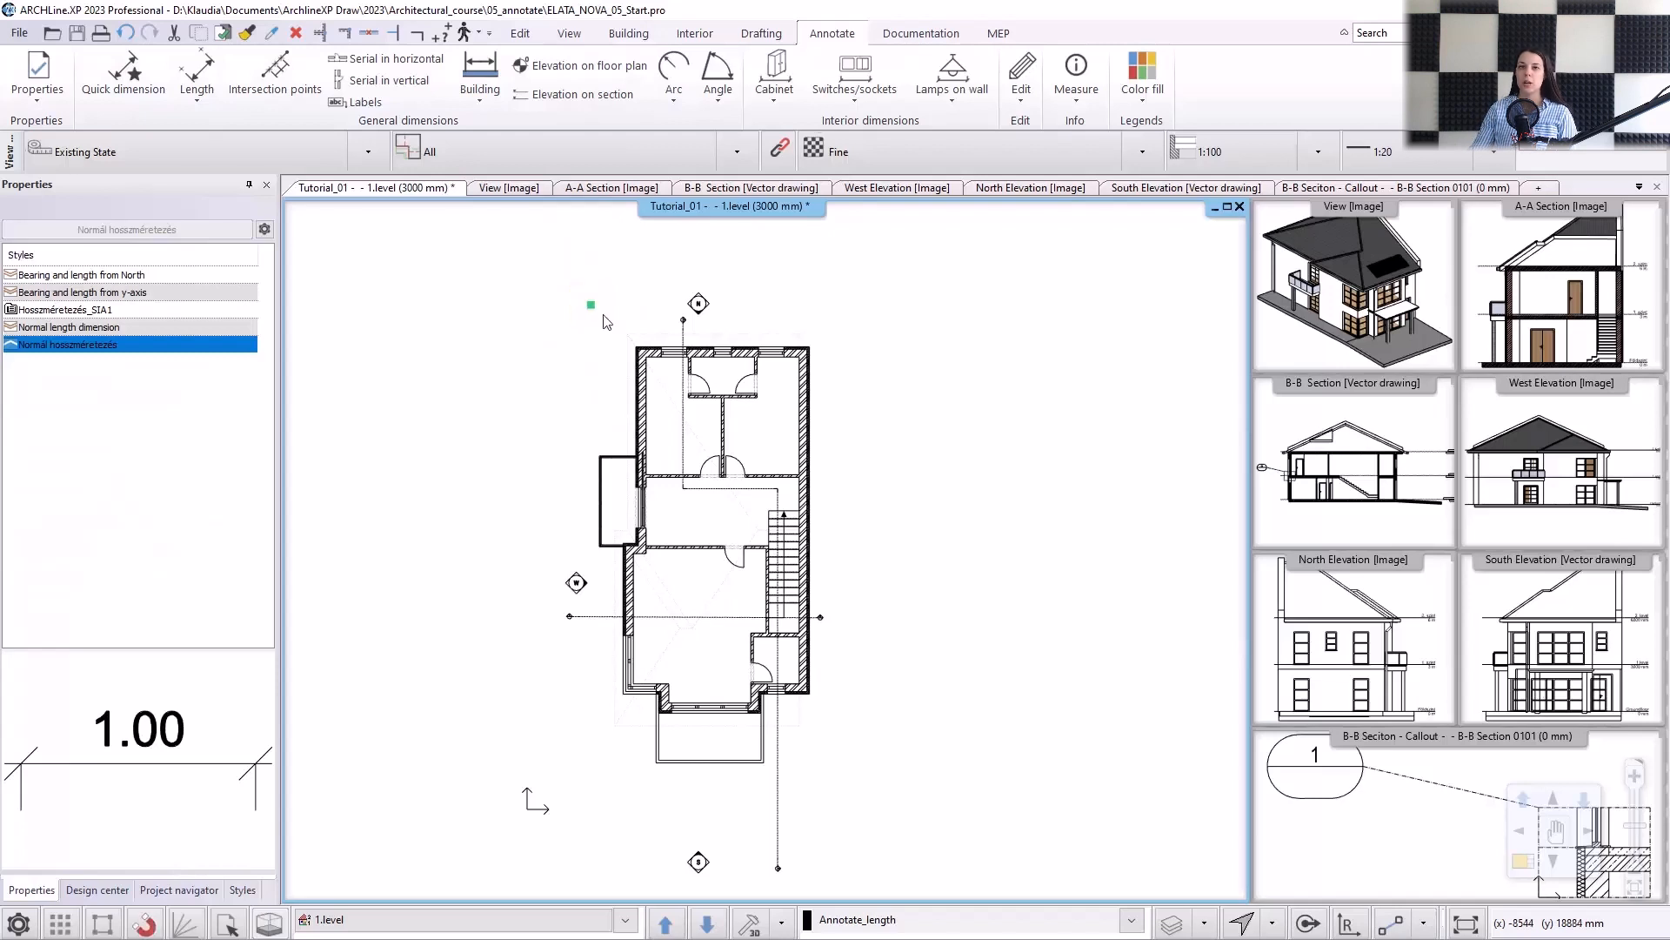
click(872, 776)
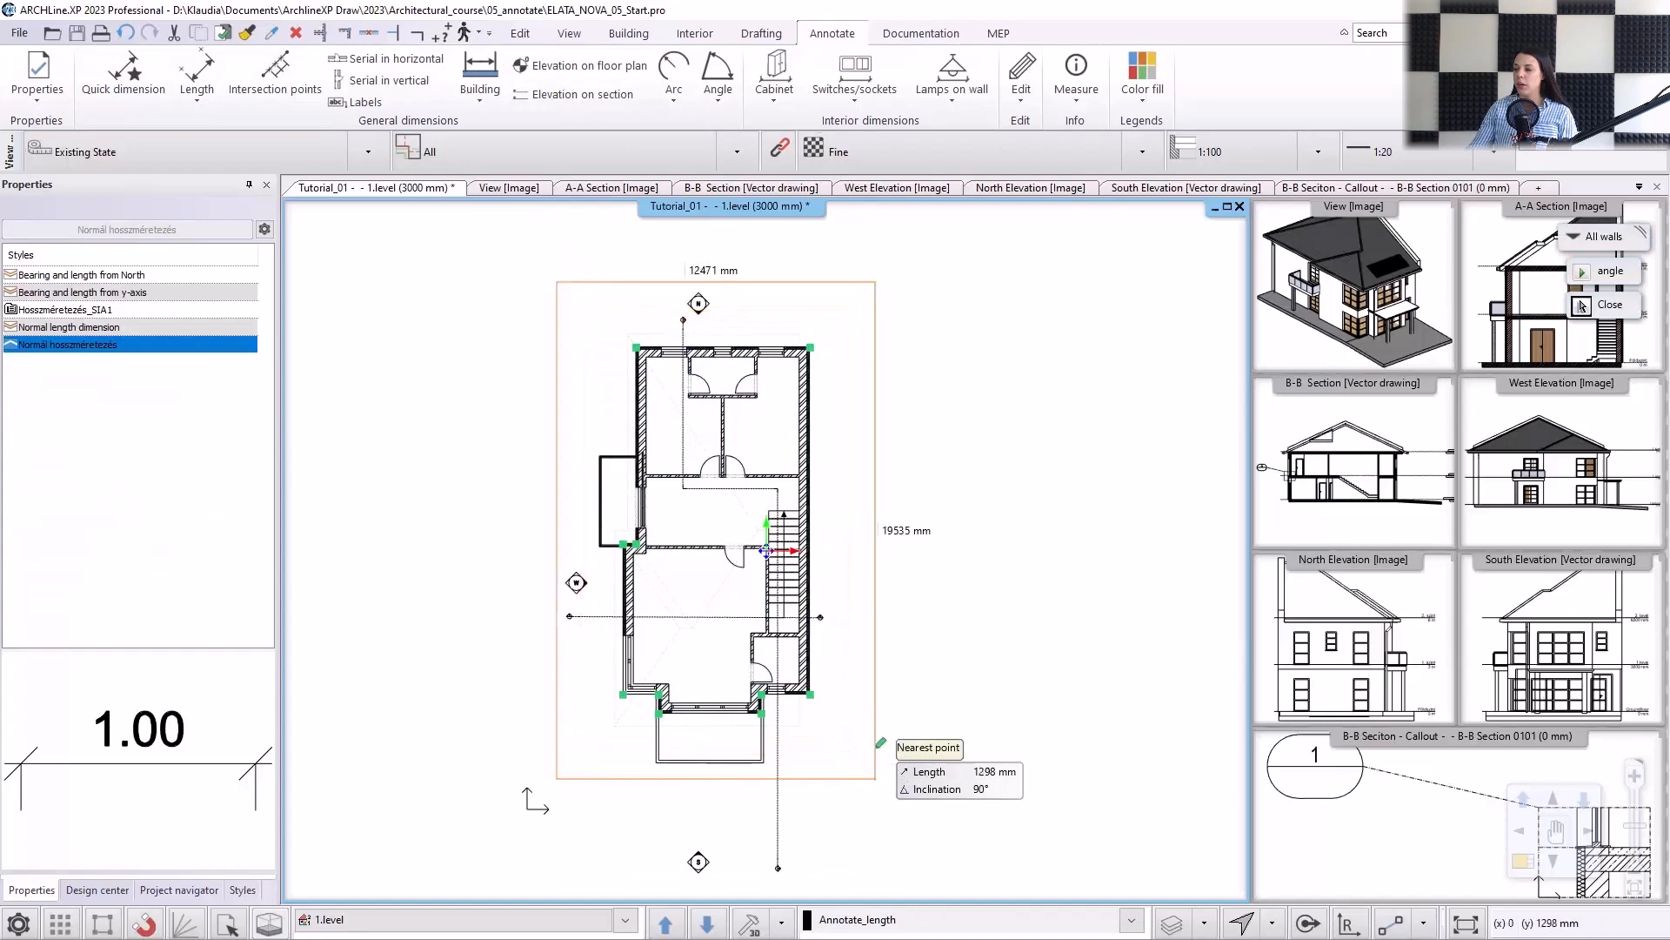
click(891, 725)
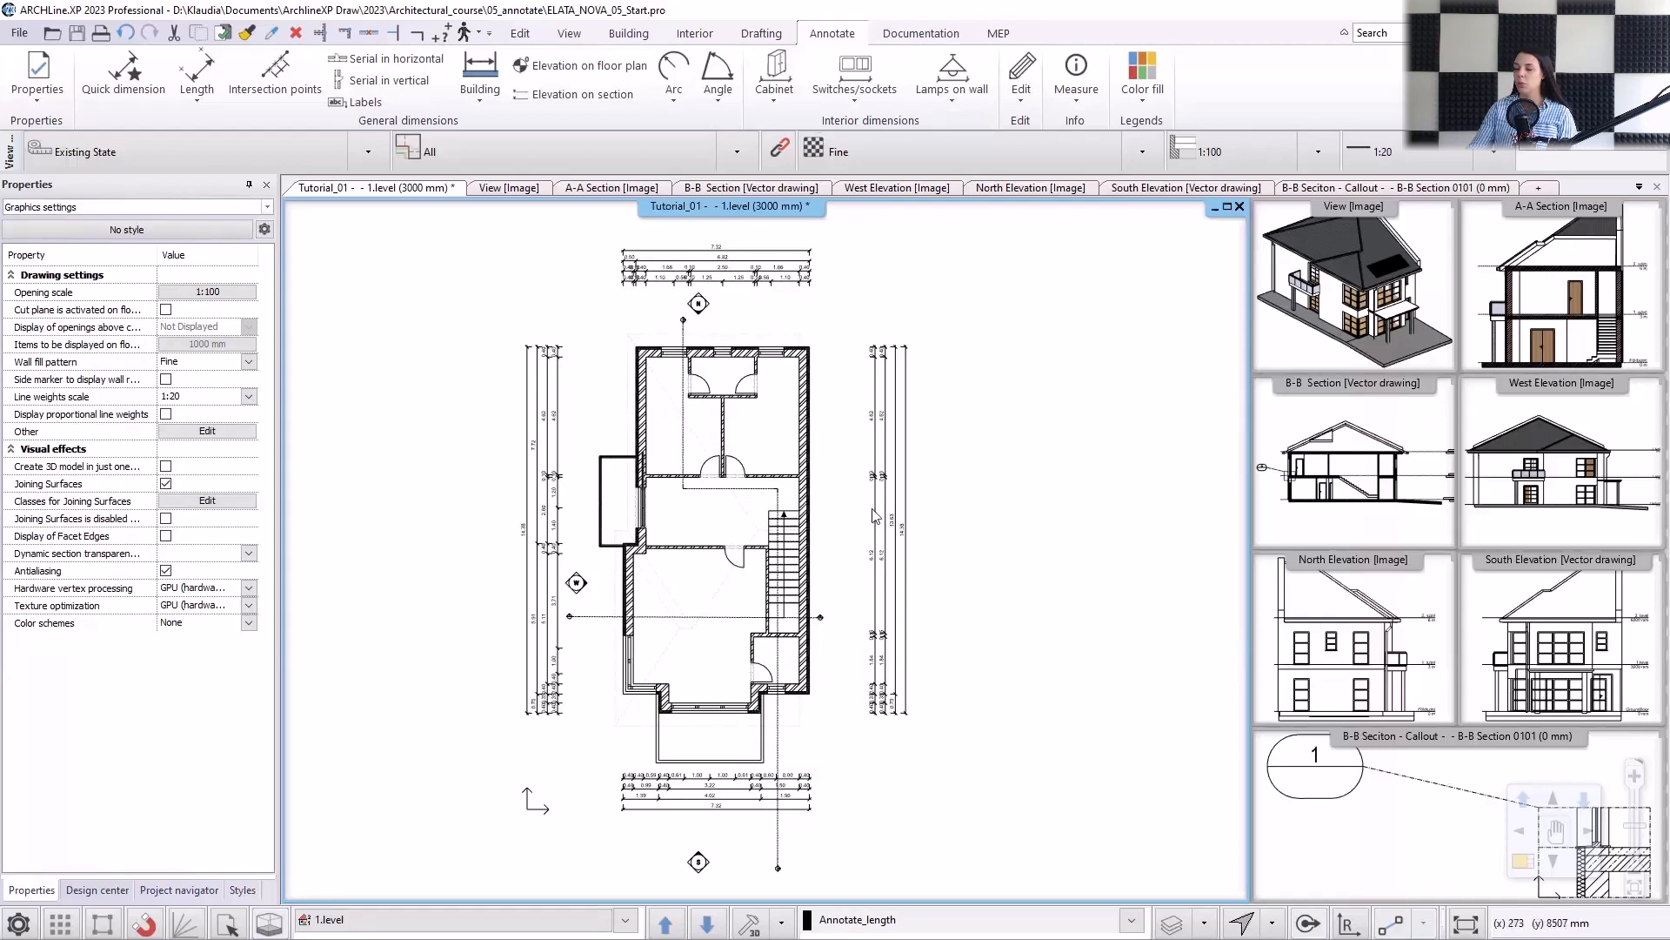
click(479, 82)
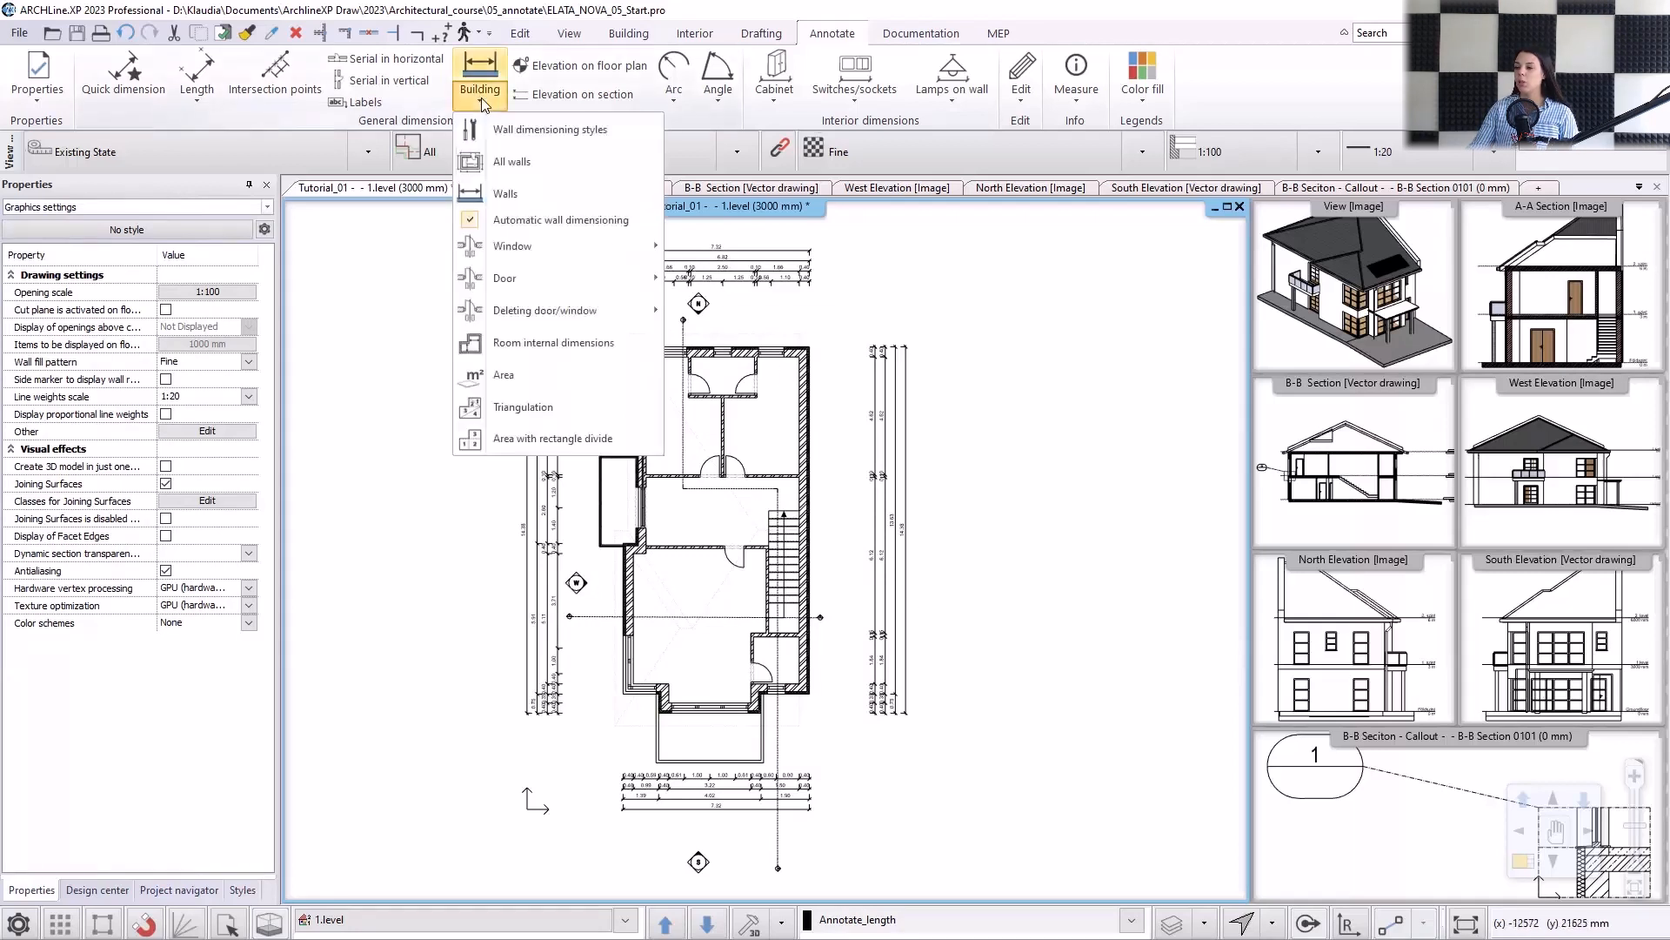
mouse_move(549, 250)
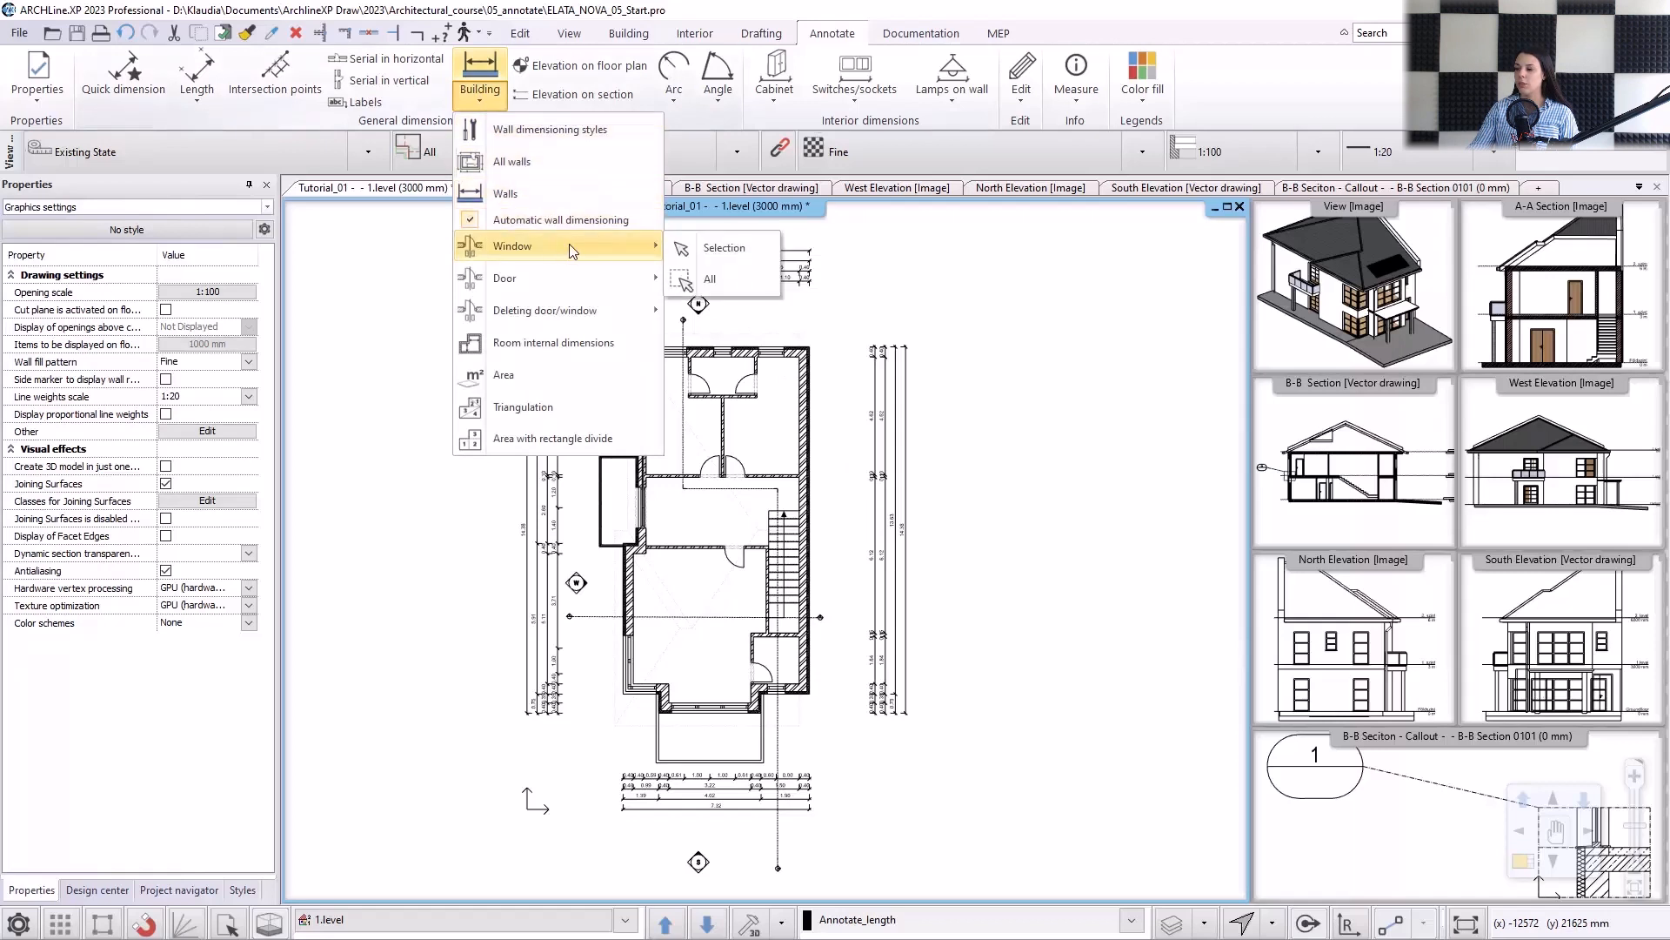
mouse_move(549, 287)
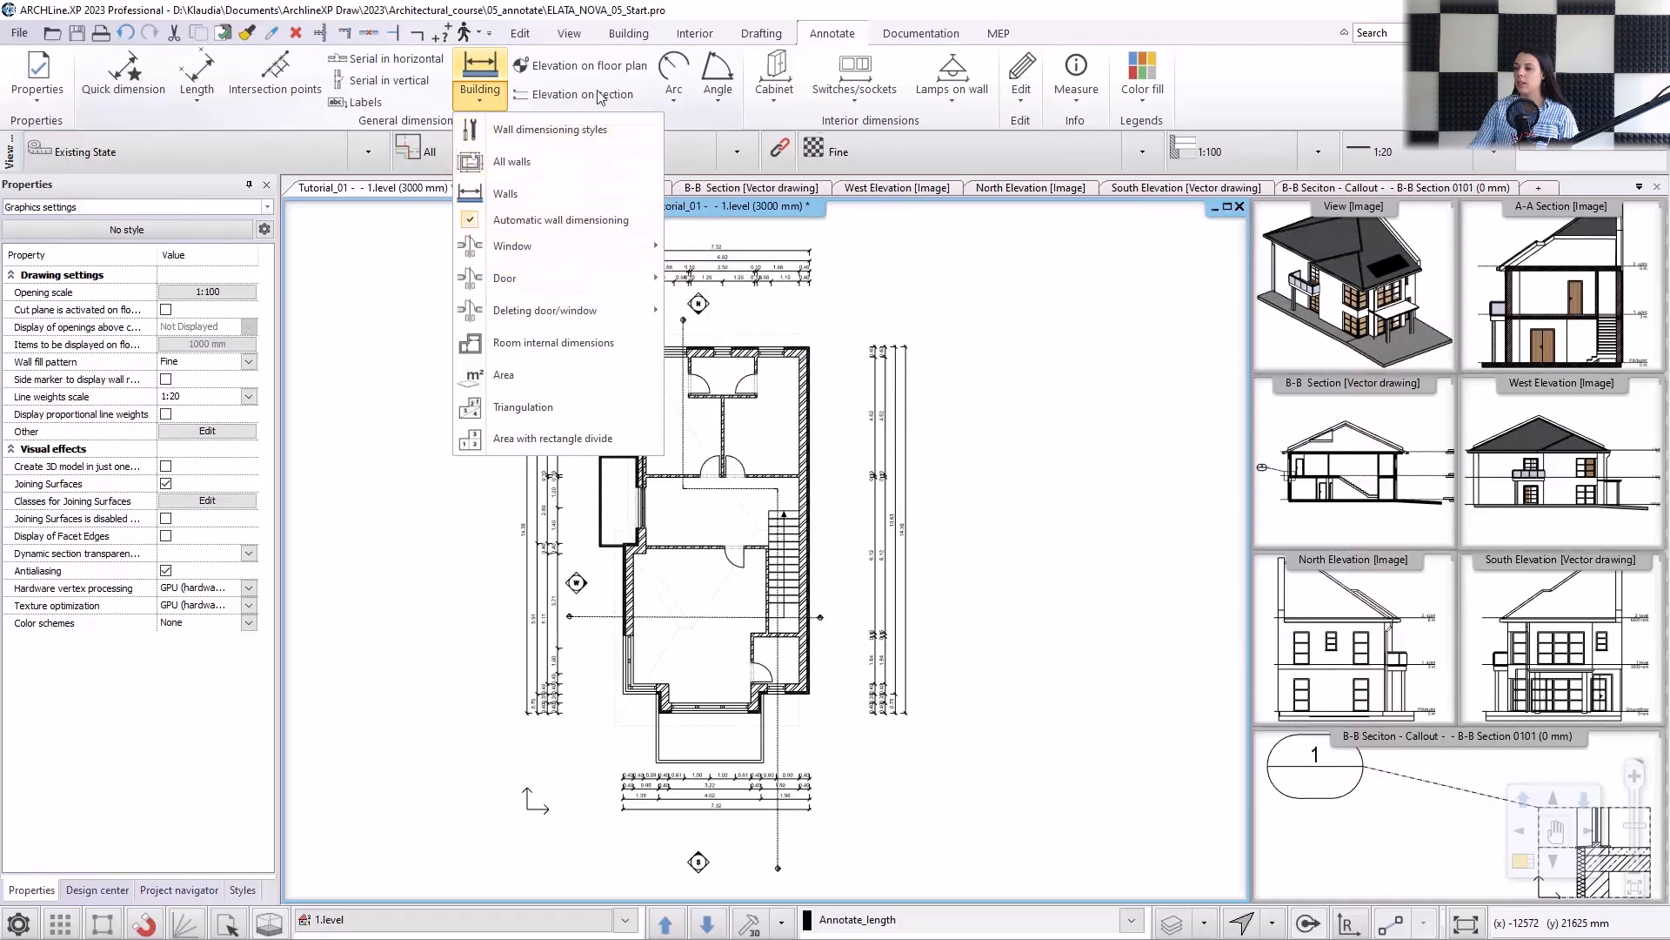
Examine the dimension and consignment settings in the default door properties and accept them.
click(628, 33)
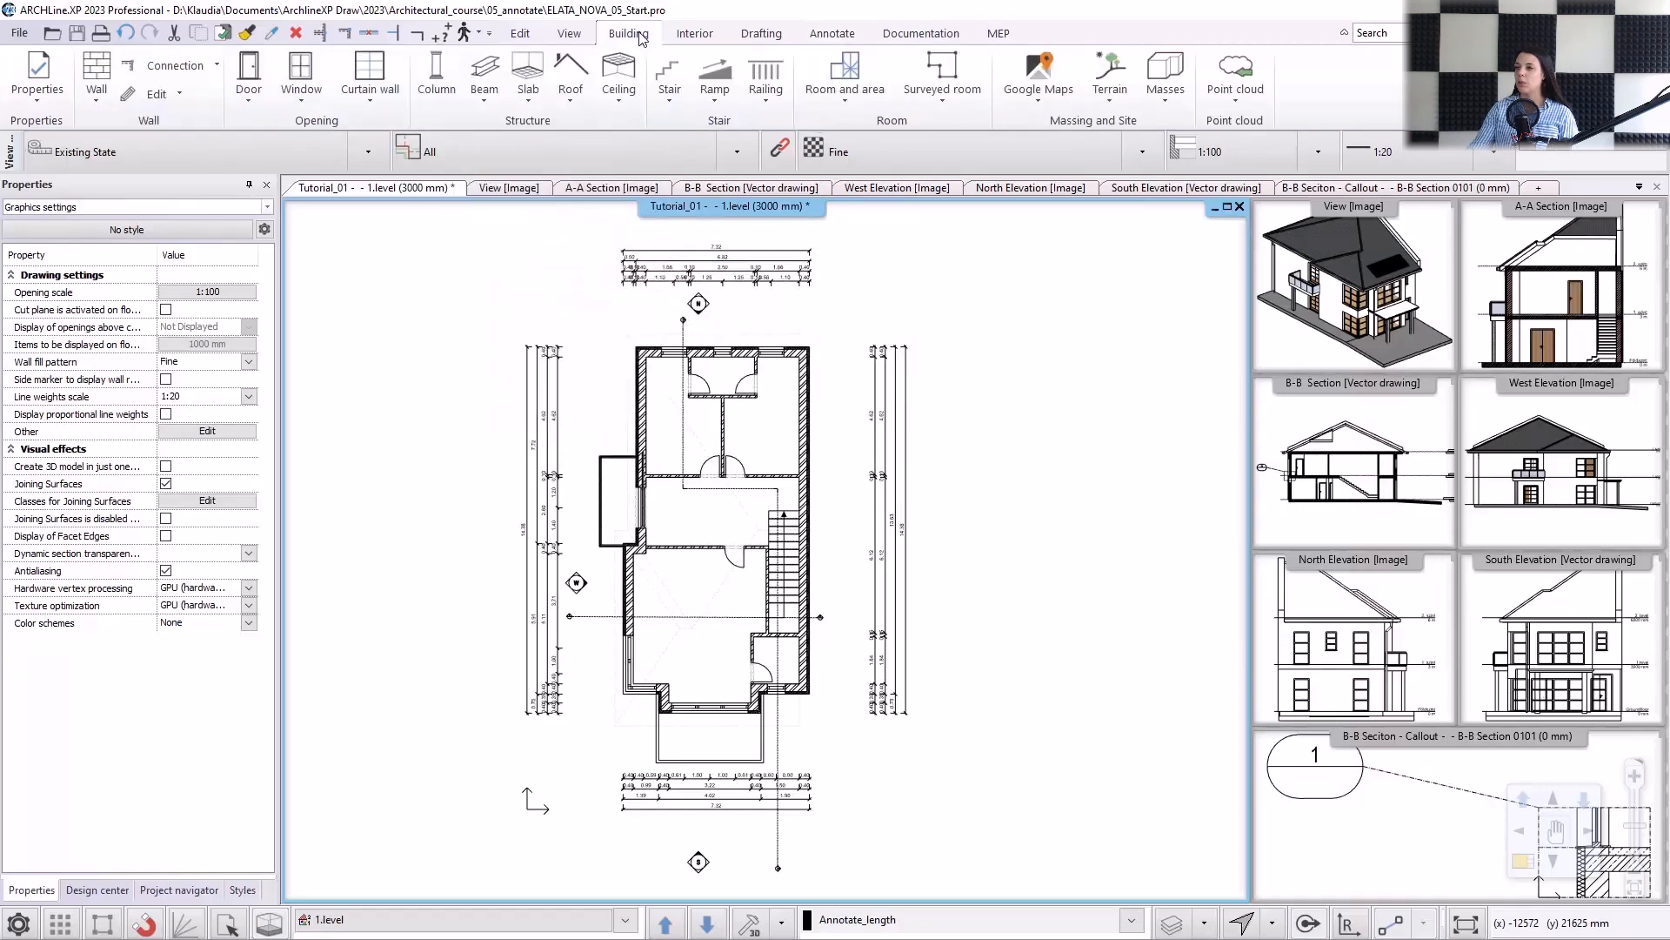
click(54, 105)
mouse_move(70, 164)
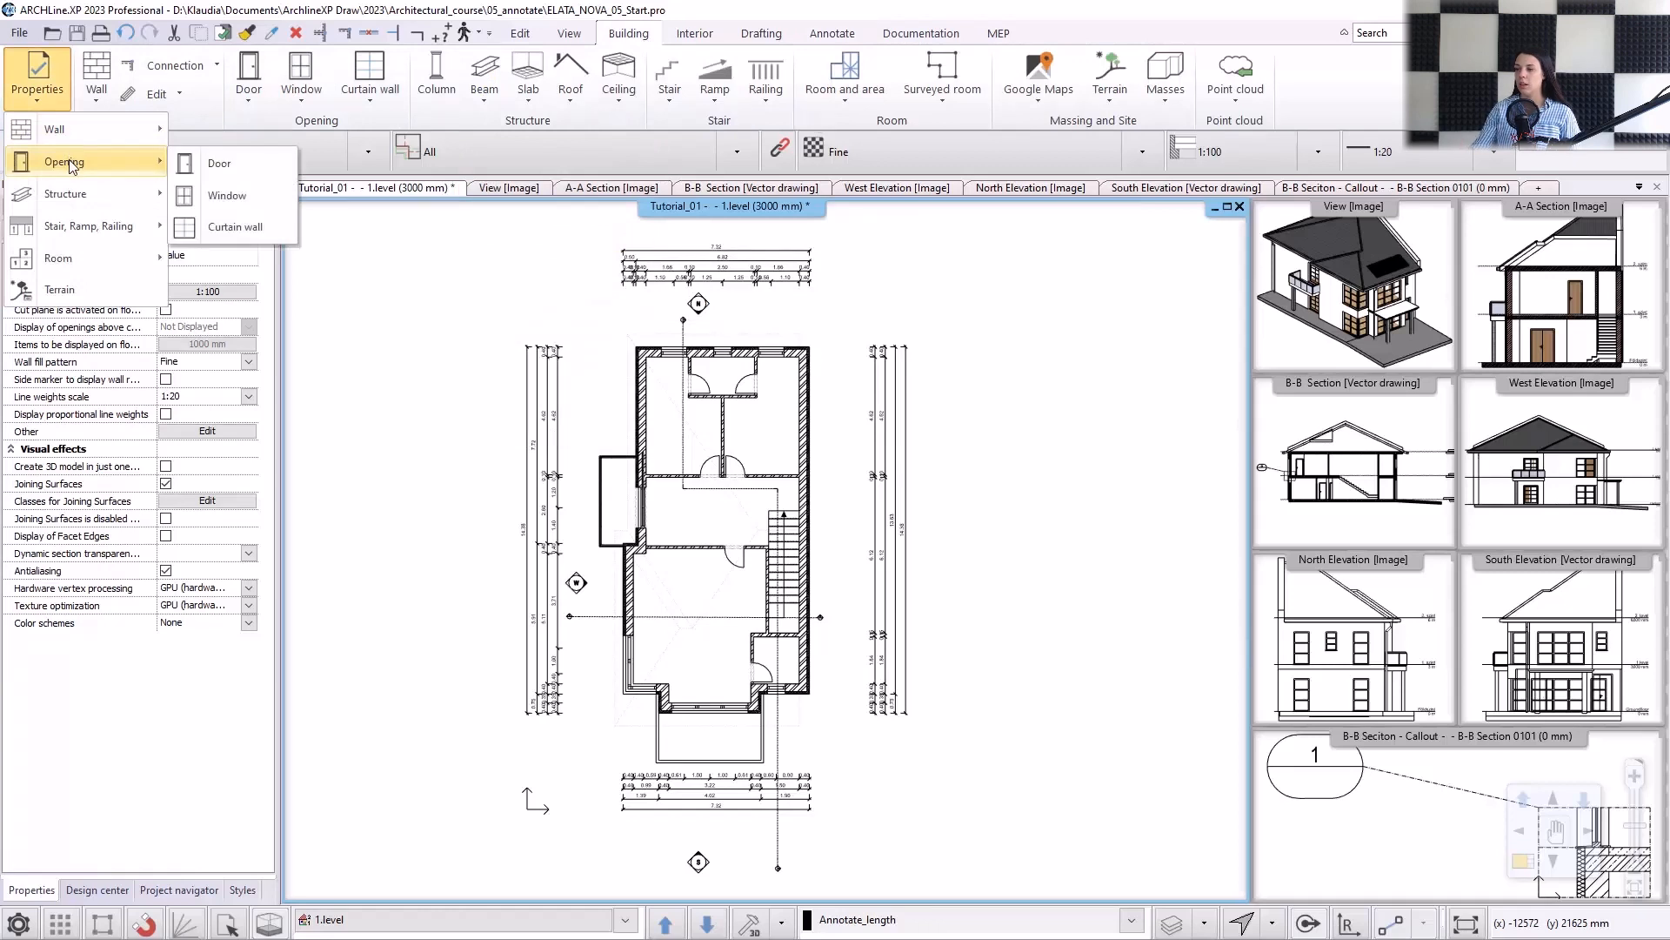
click(227, 165)
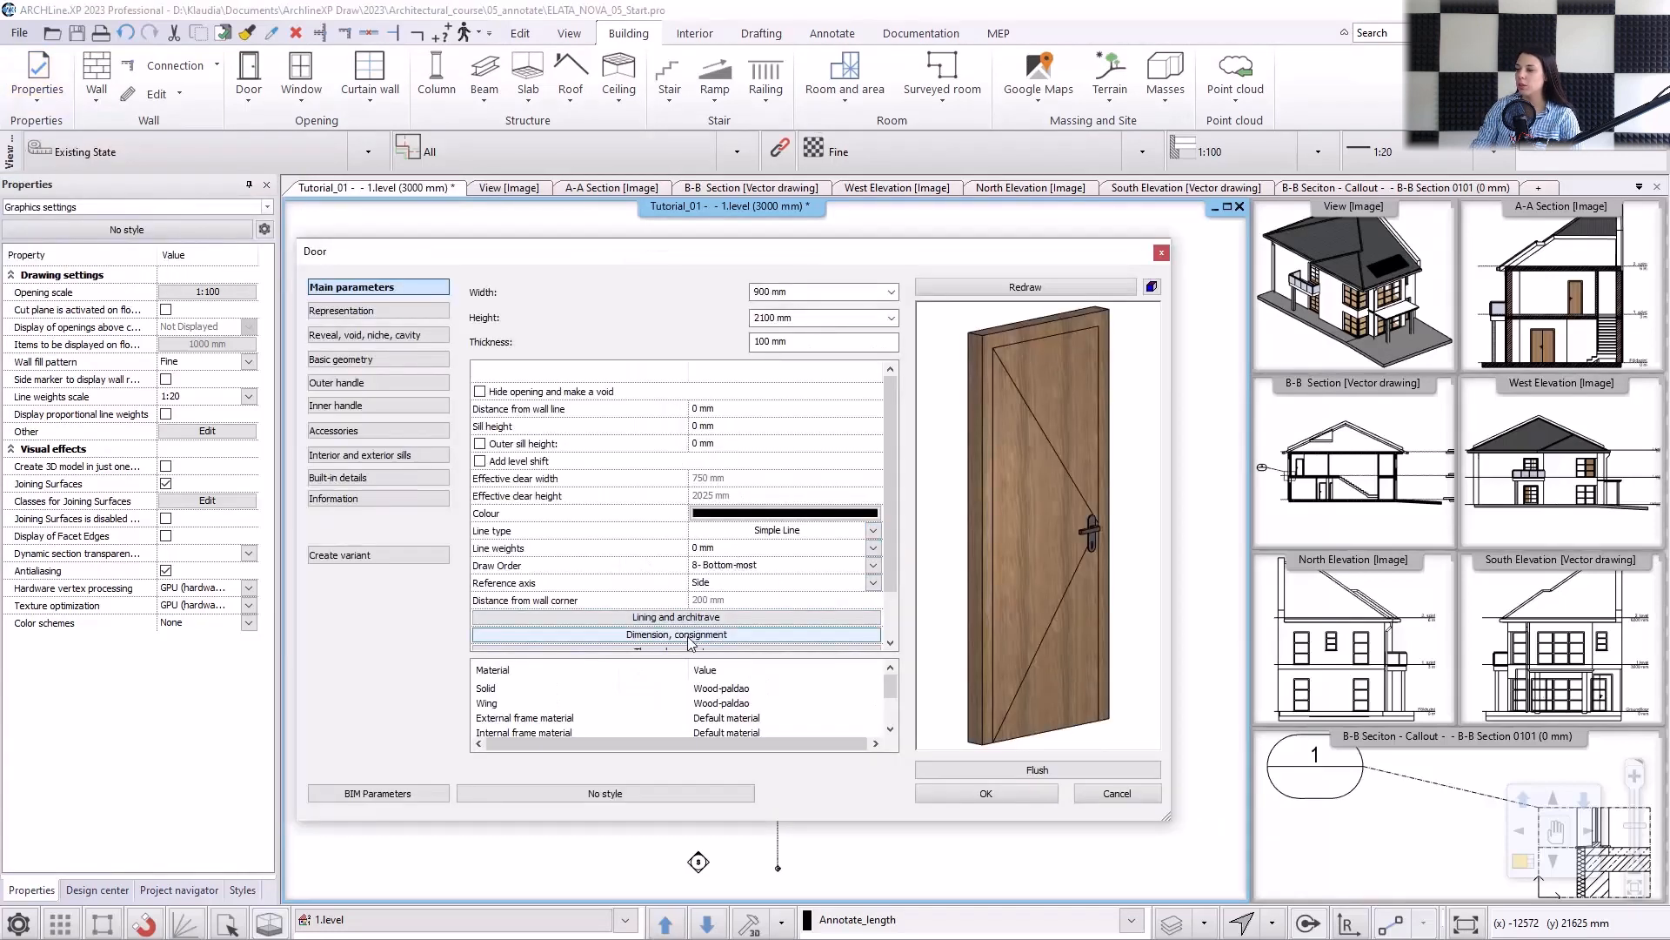
click(688, 636)
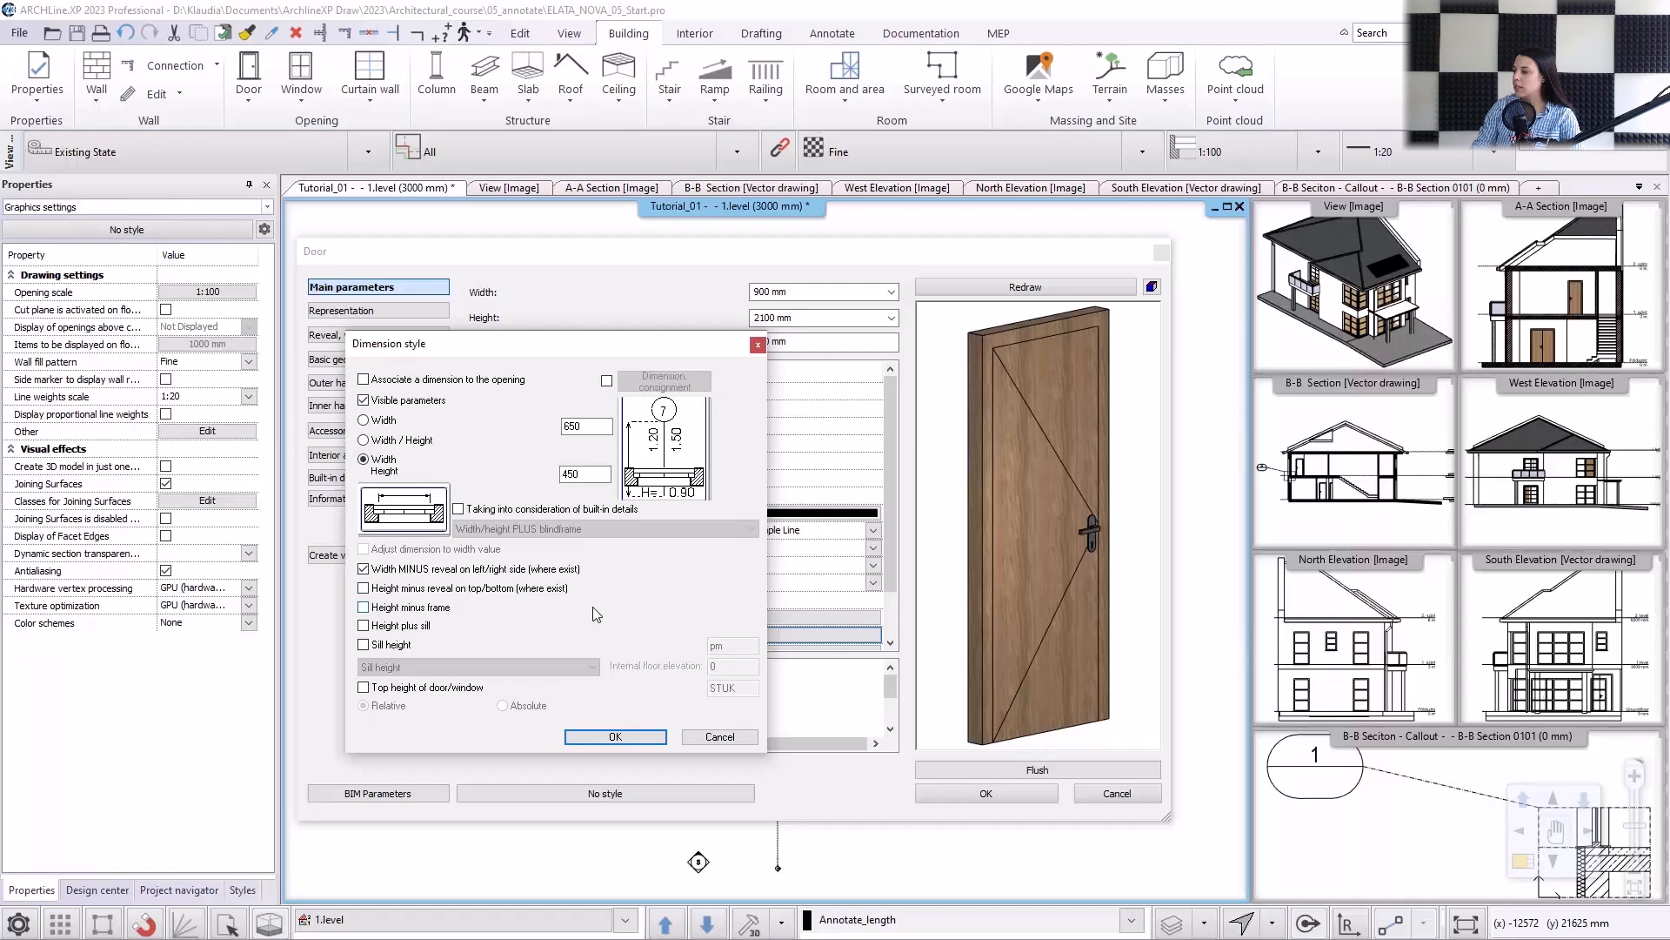
click(615, 737)
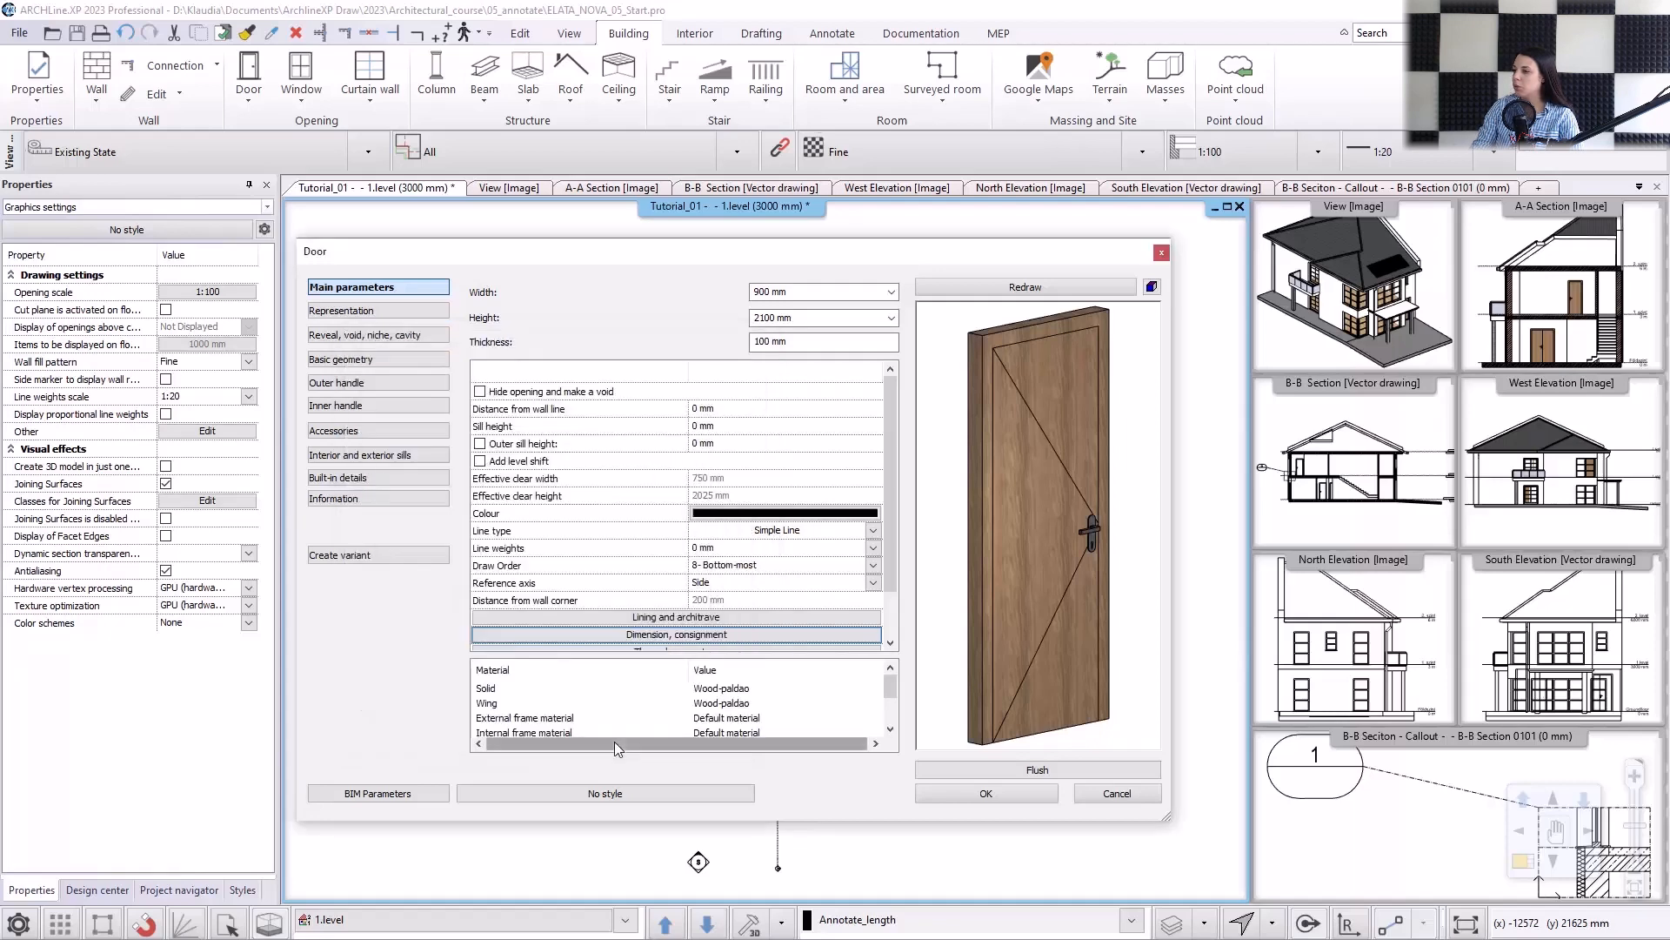
click(968, 792)
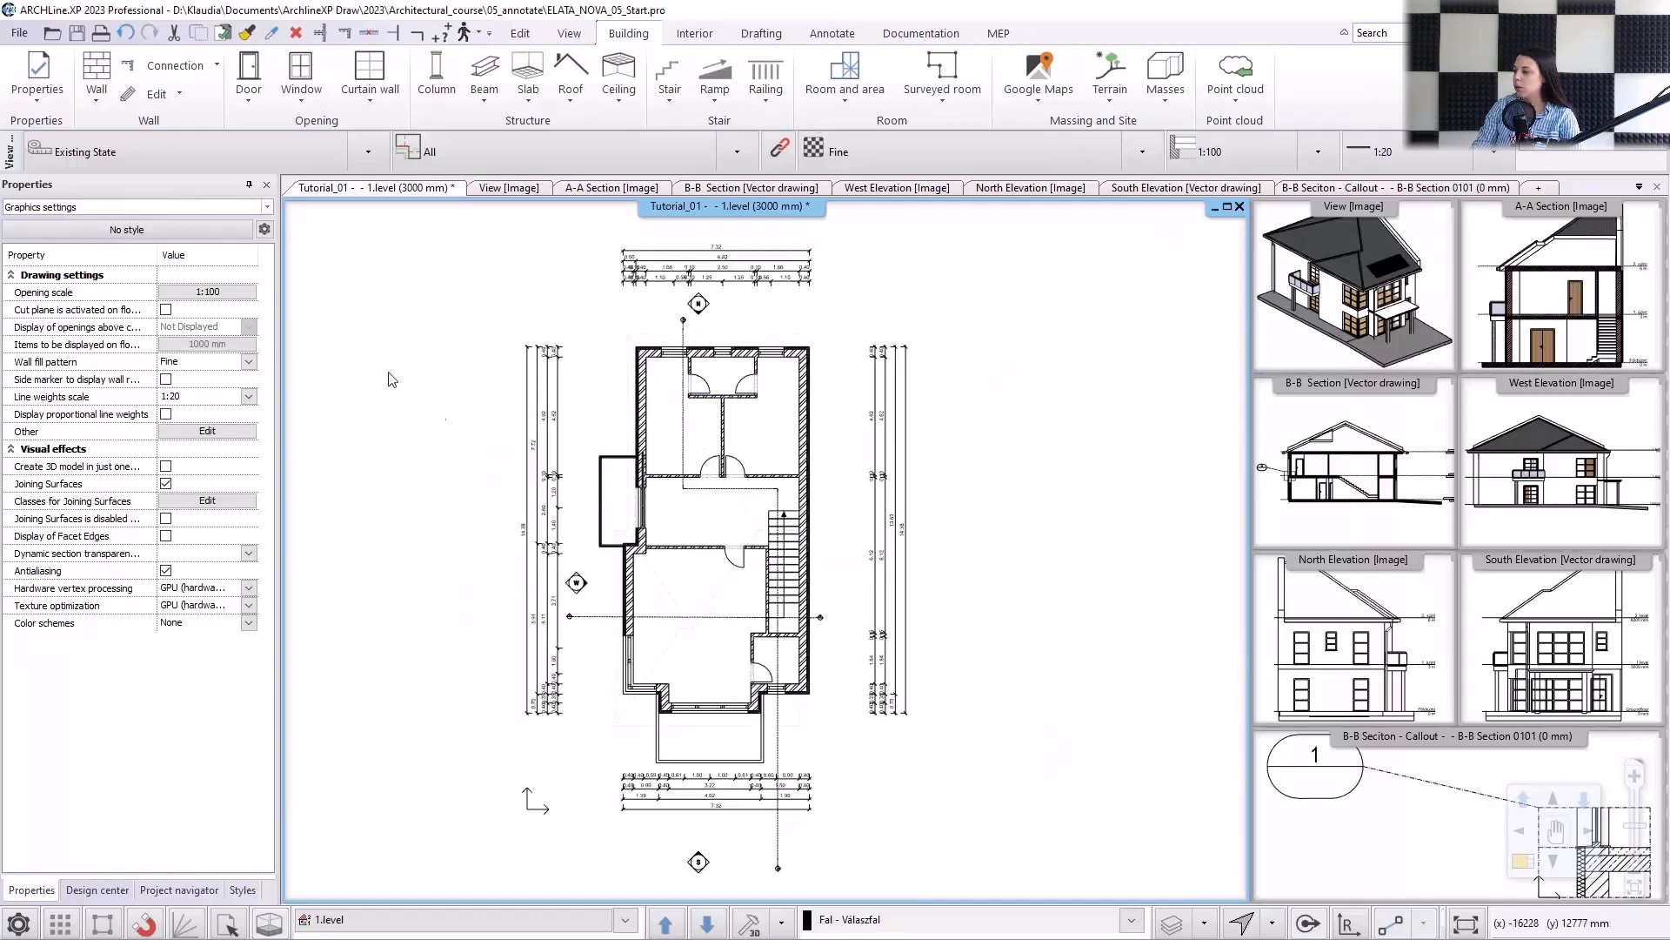
Use "sh" as the sill height prefix in the default window's dimension style and confirm the window properties.
click(37, 103)
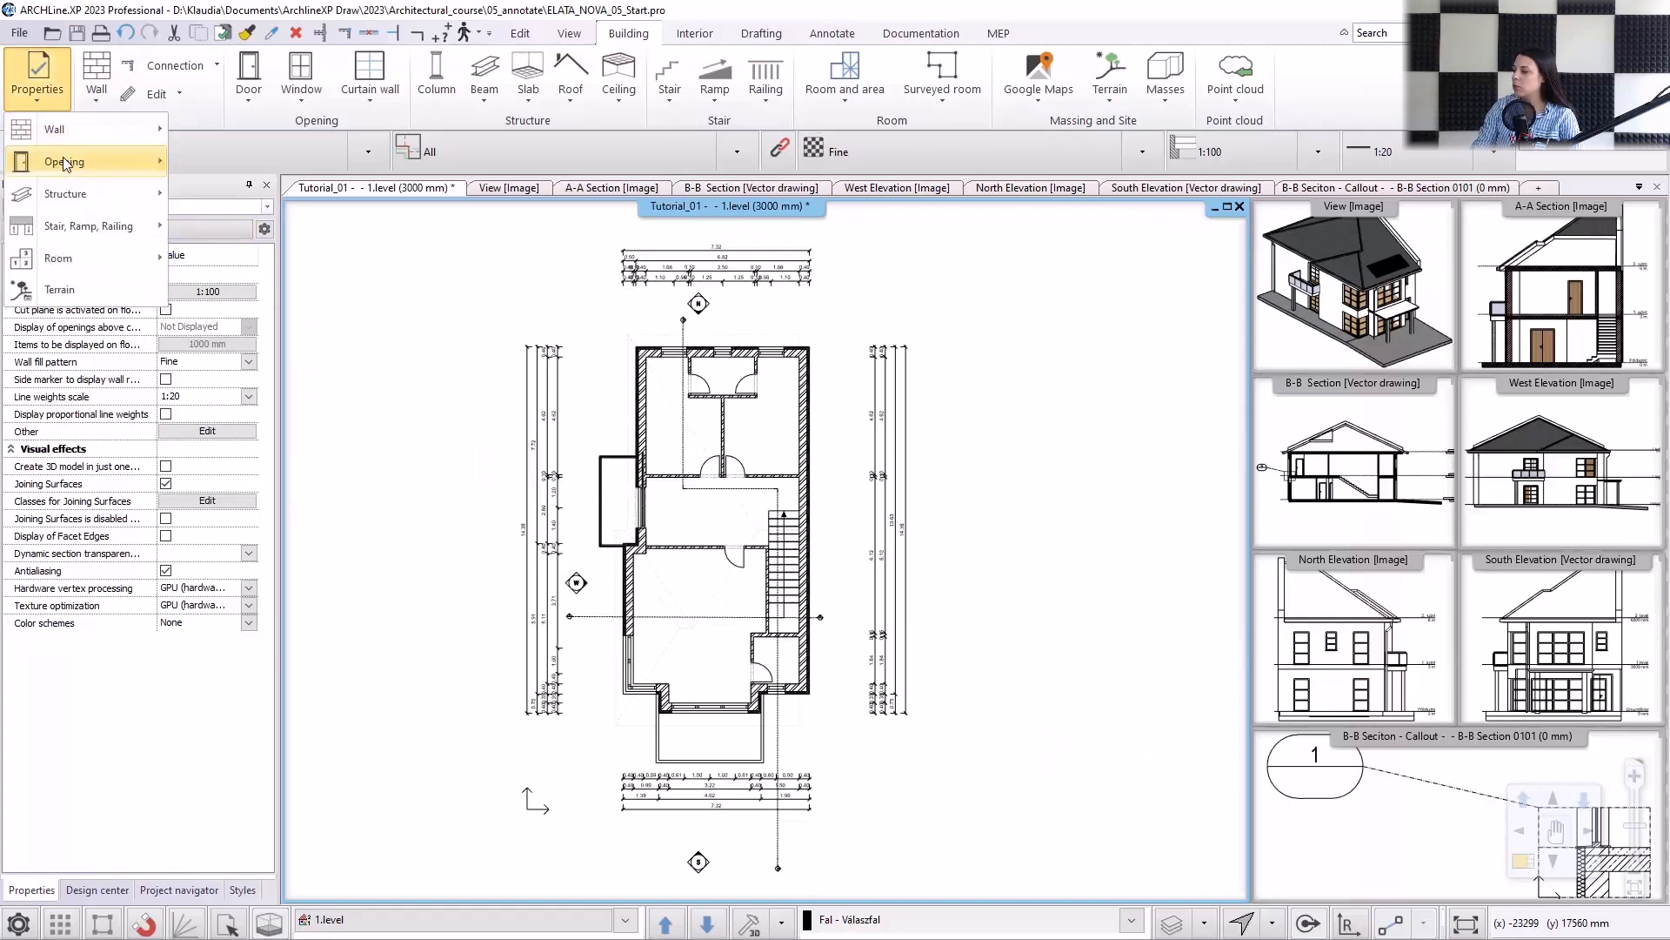
mouse_move(105, 161)
click(264, 202)
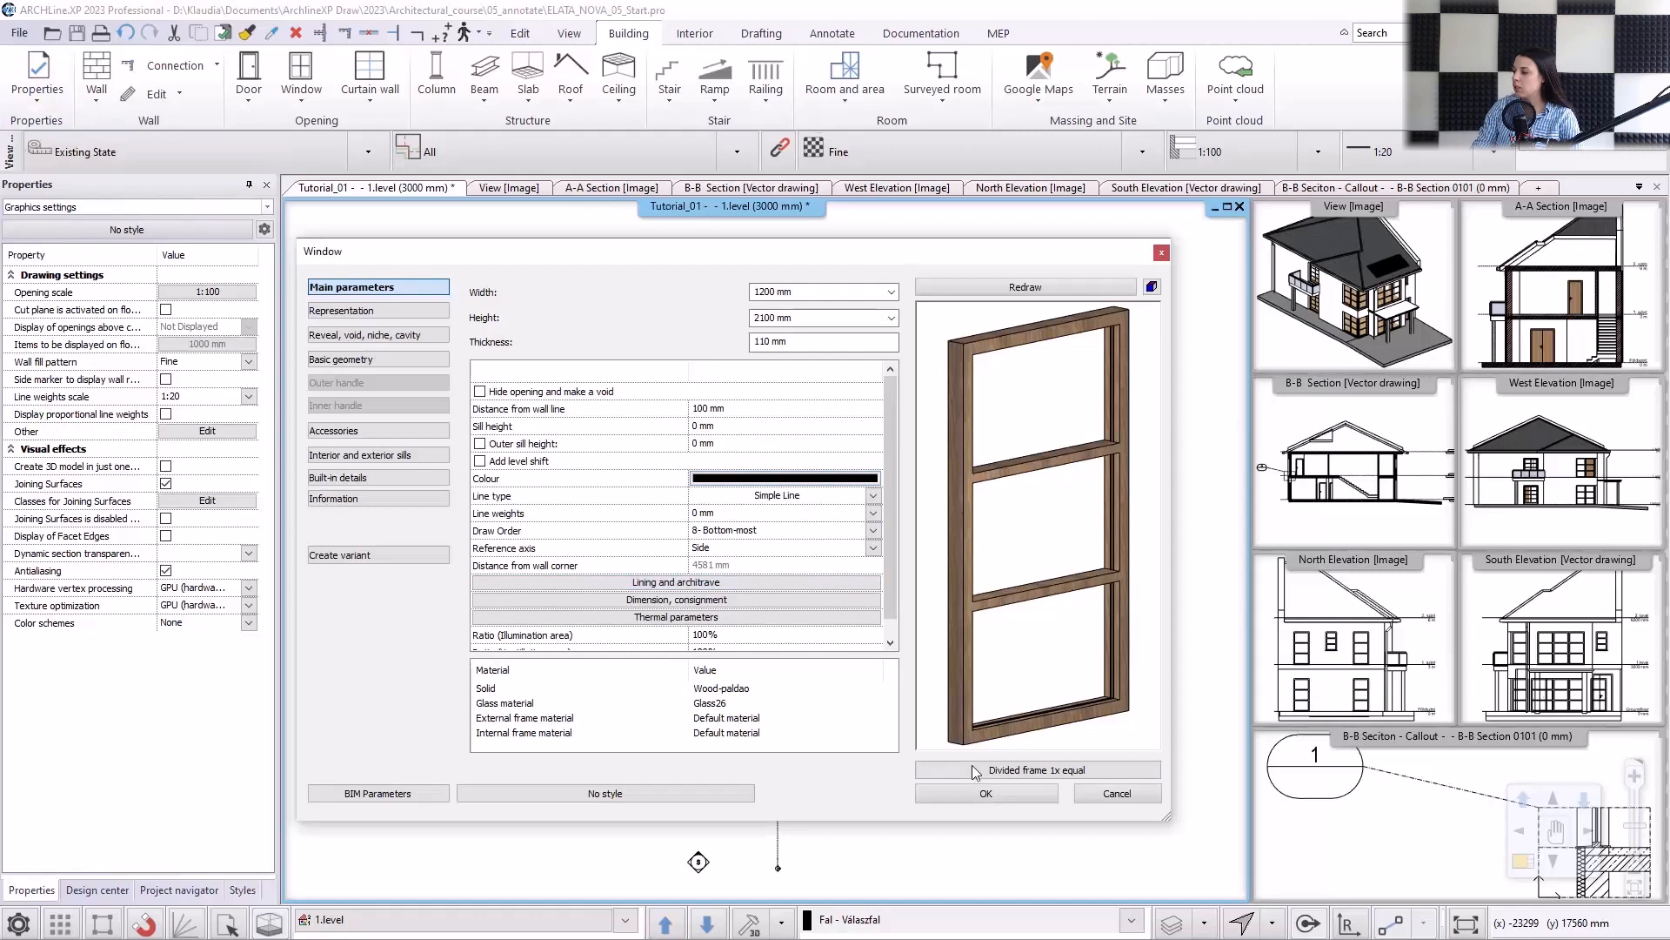
click(743, 597)
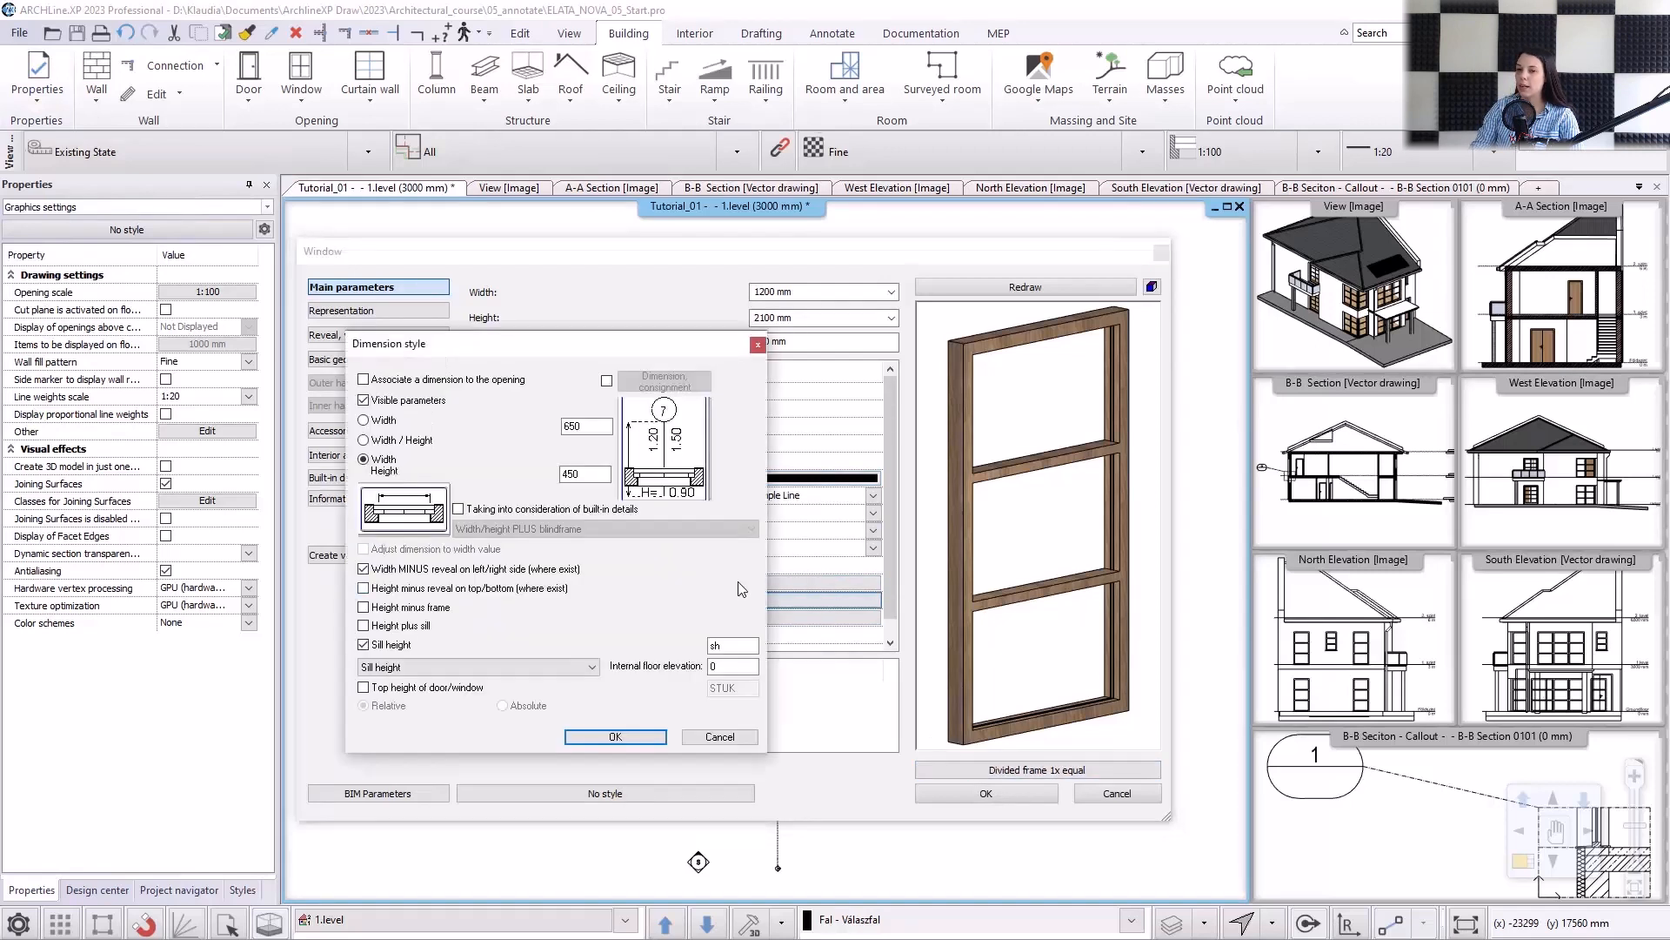
click(730, 646)
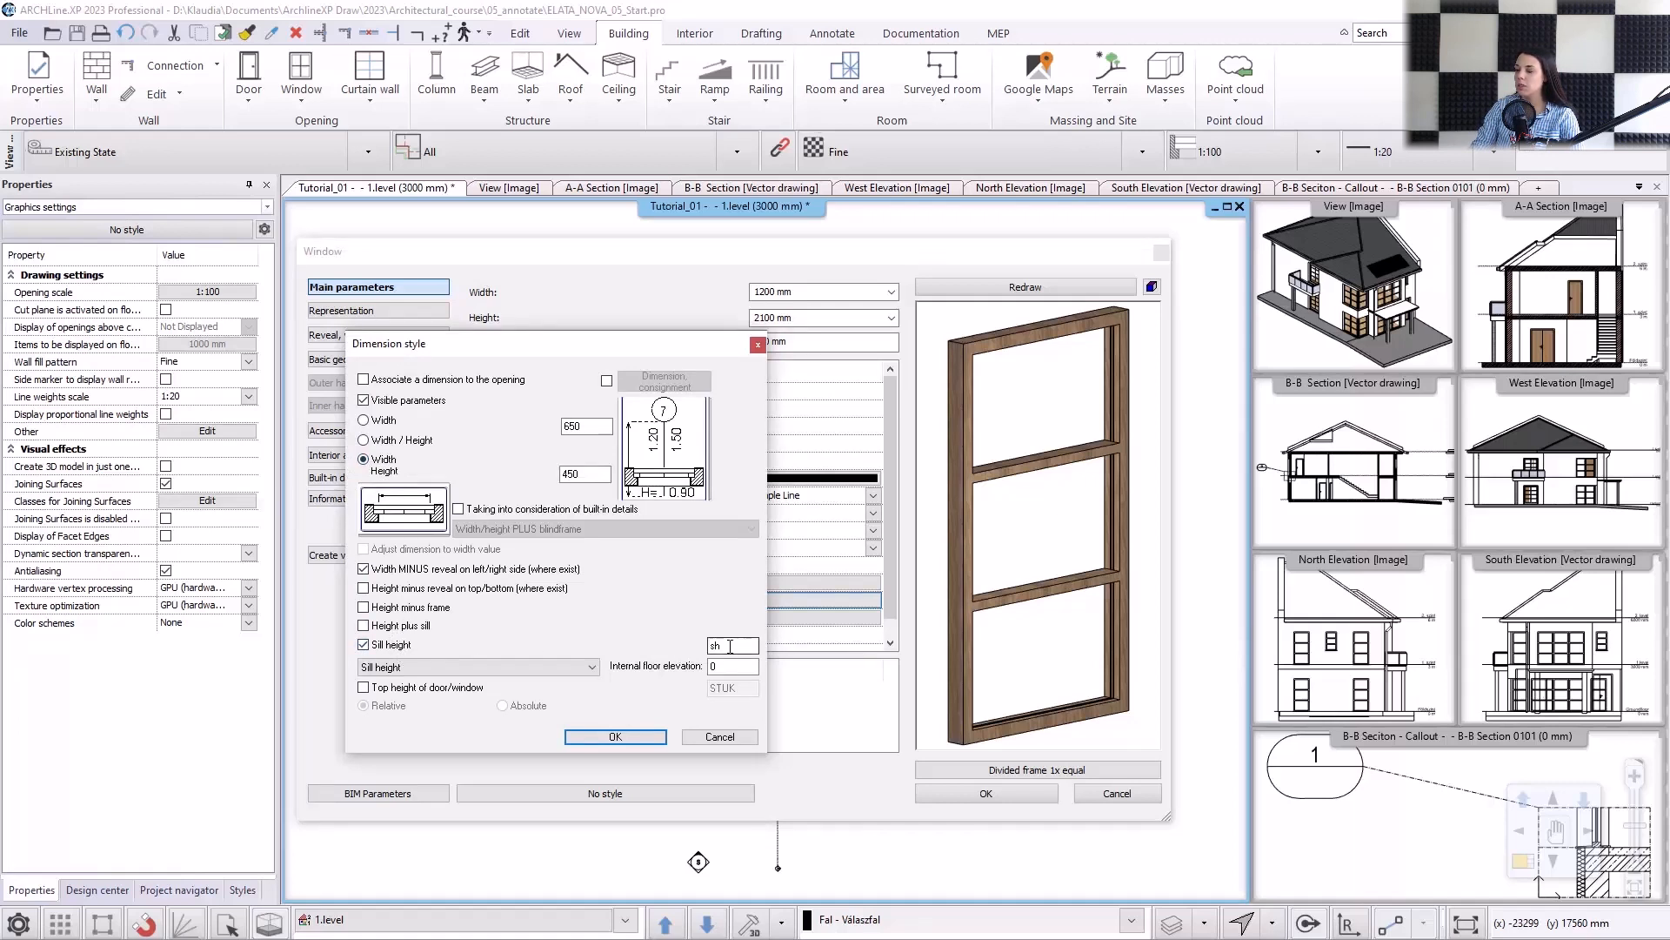
click(615, 737)
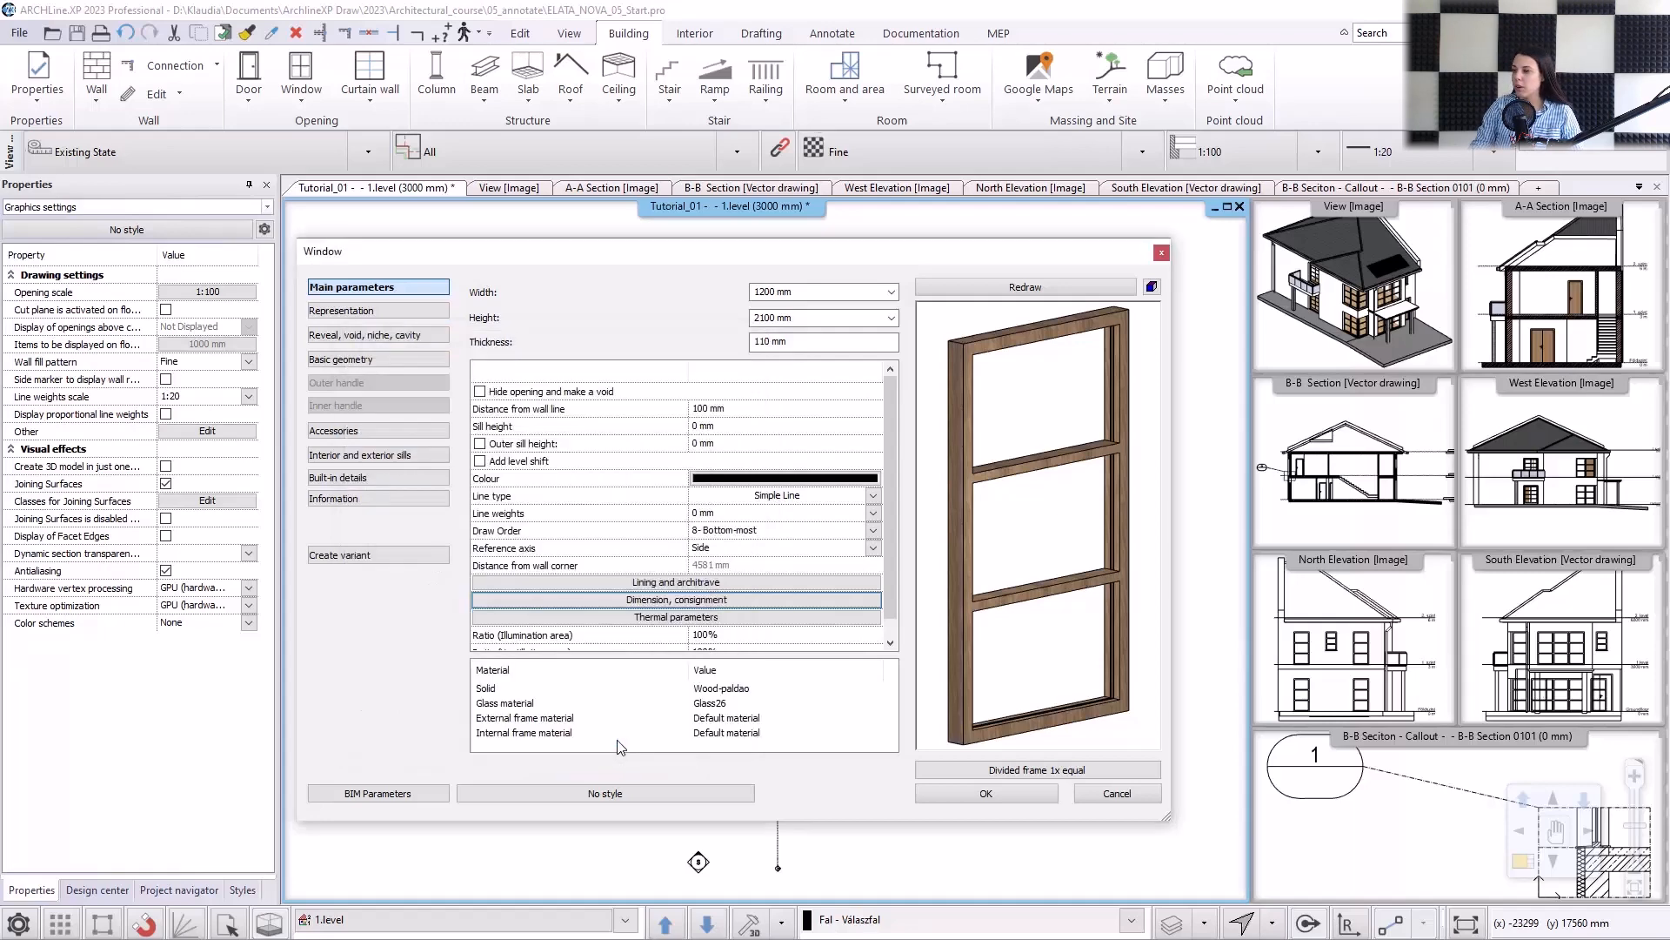
click(966, 793)
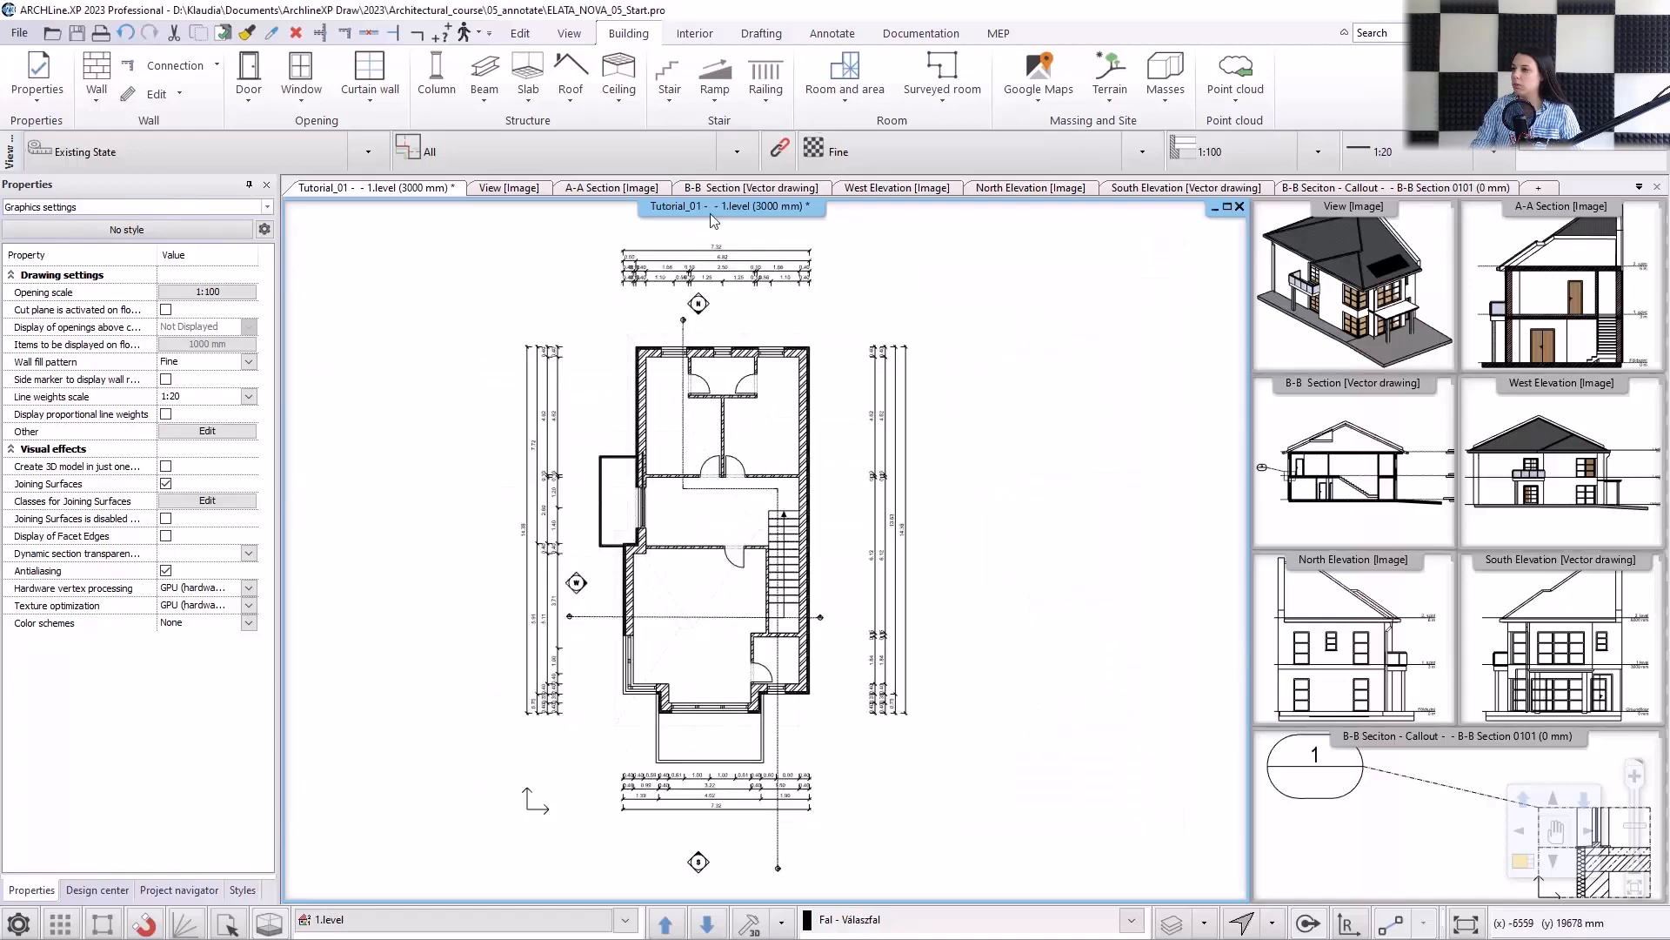
Add dimensions to all windows on the 1.level floor plan at once.
click(832, 33)
click(484, 102)
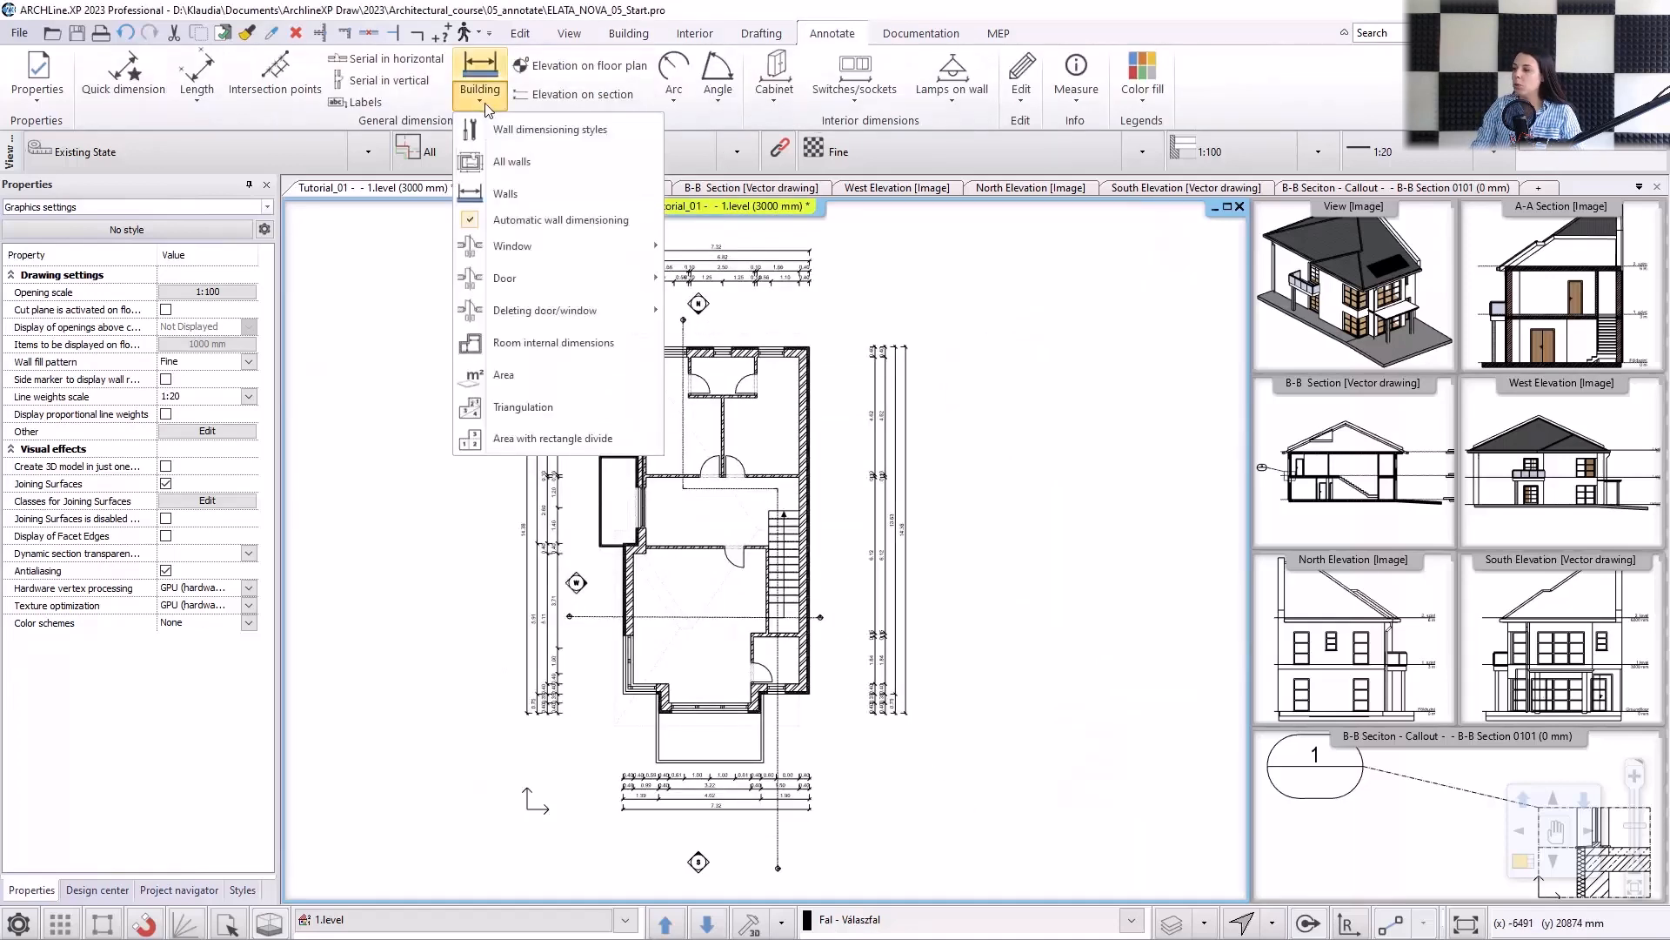
mouse_move(648, 254)
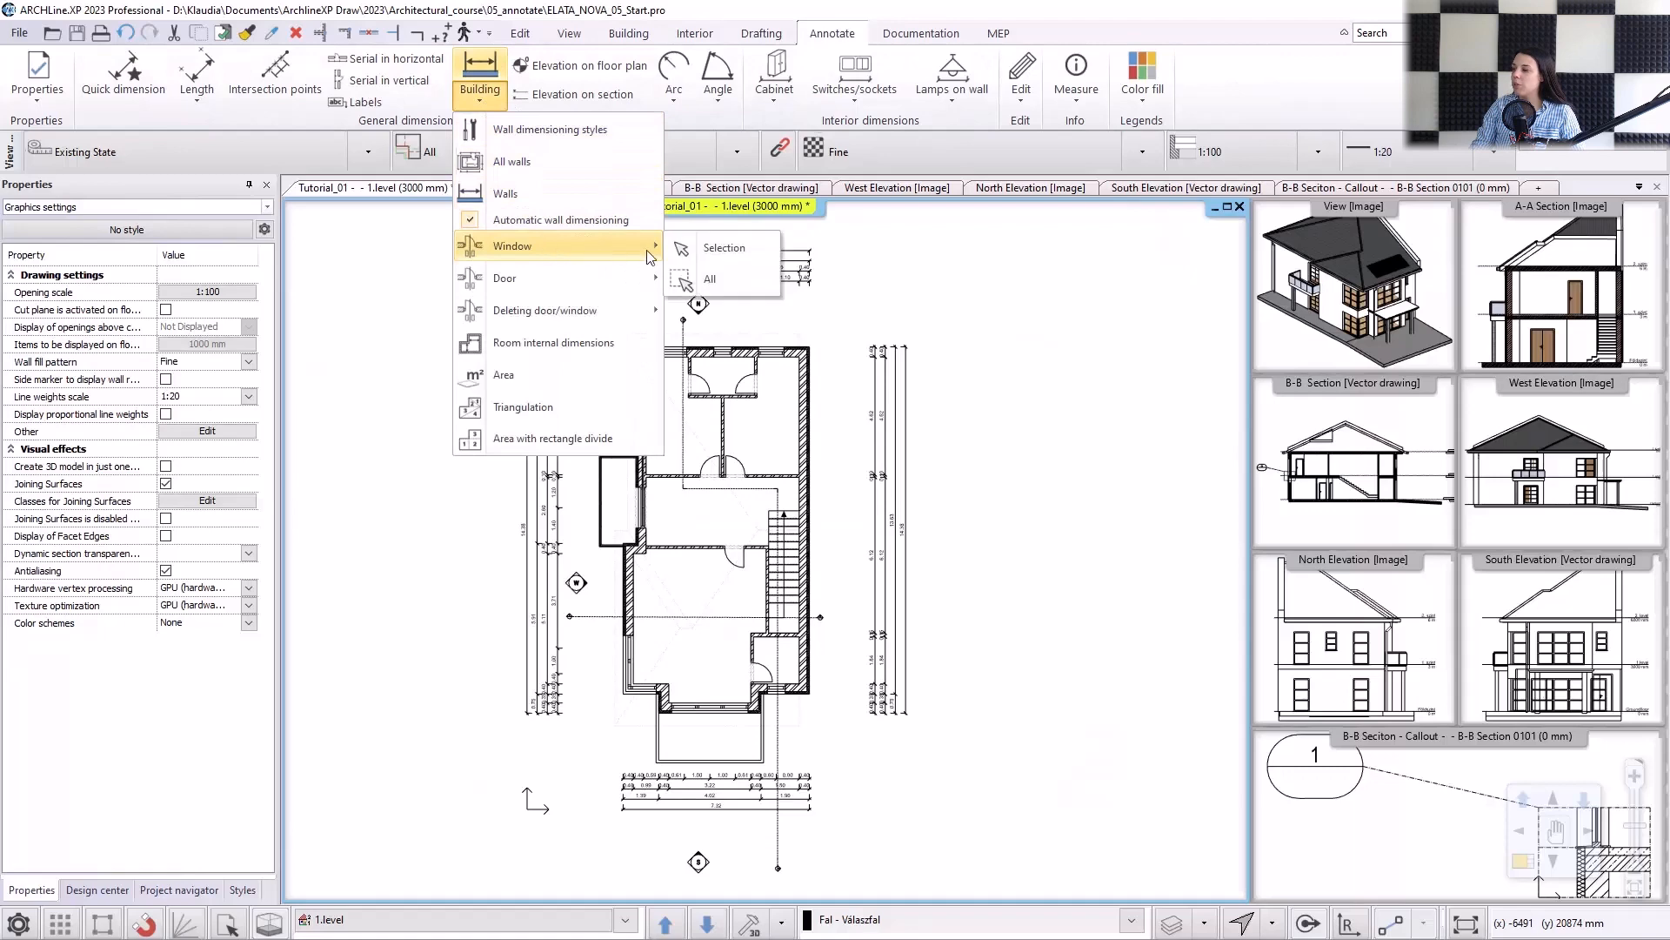
click(727, 280)
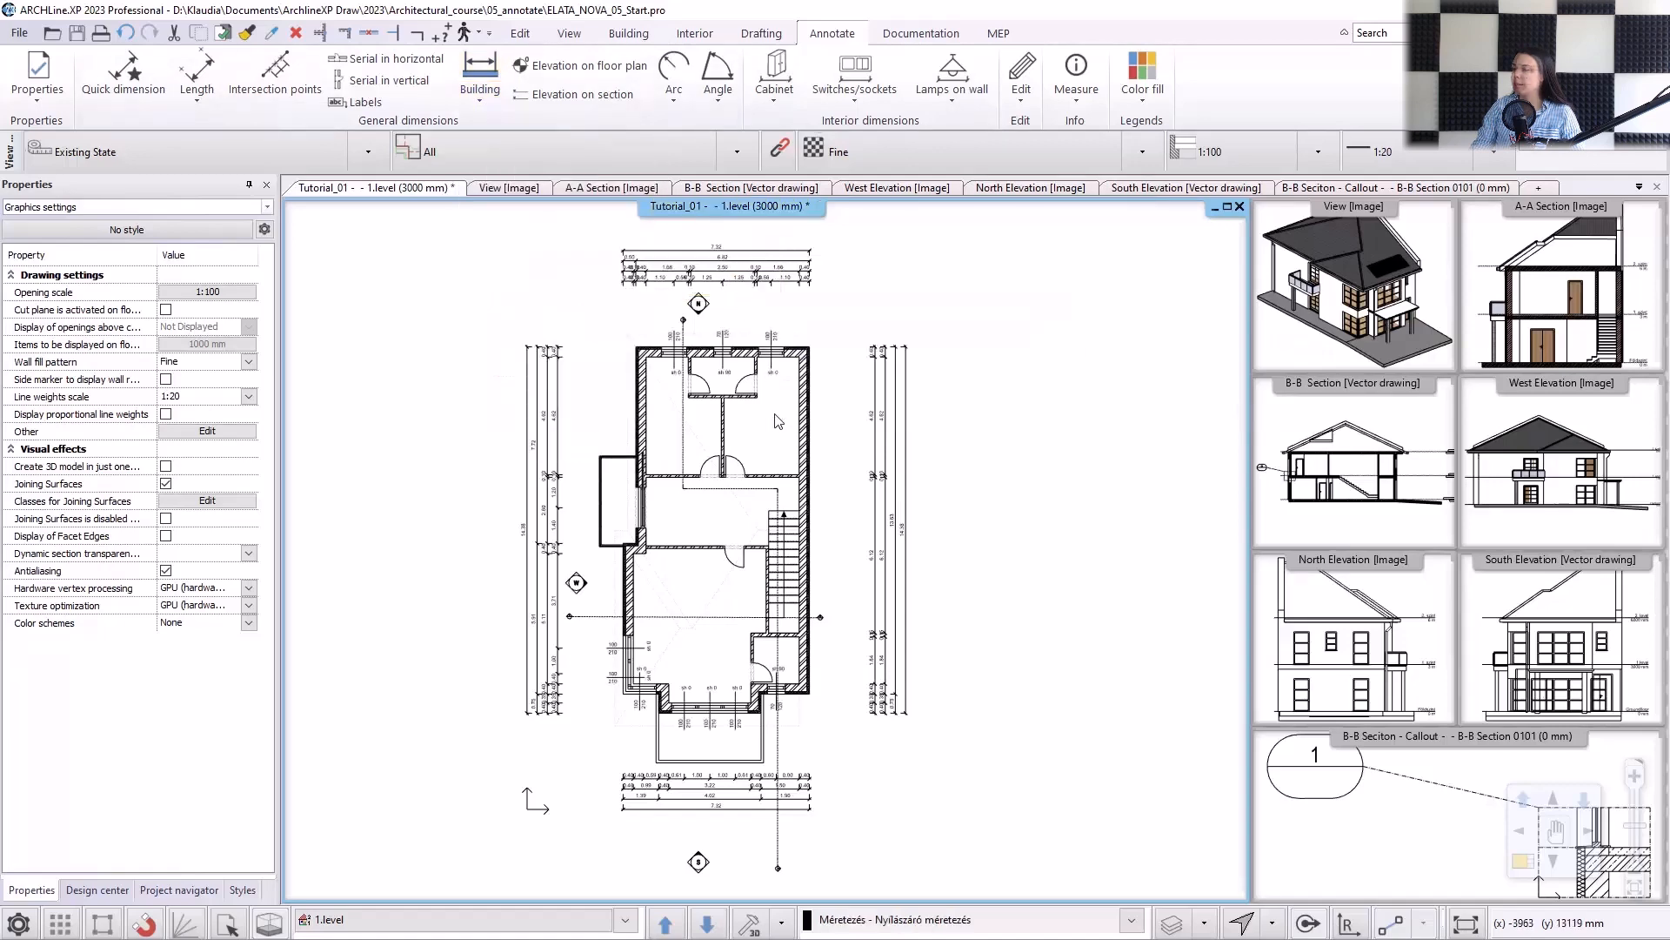
scroll(746, 430, up, 3)
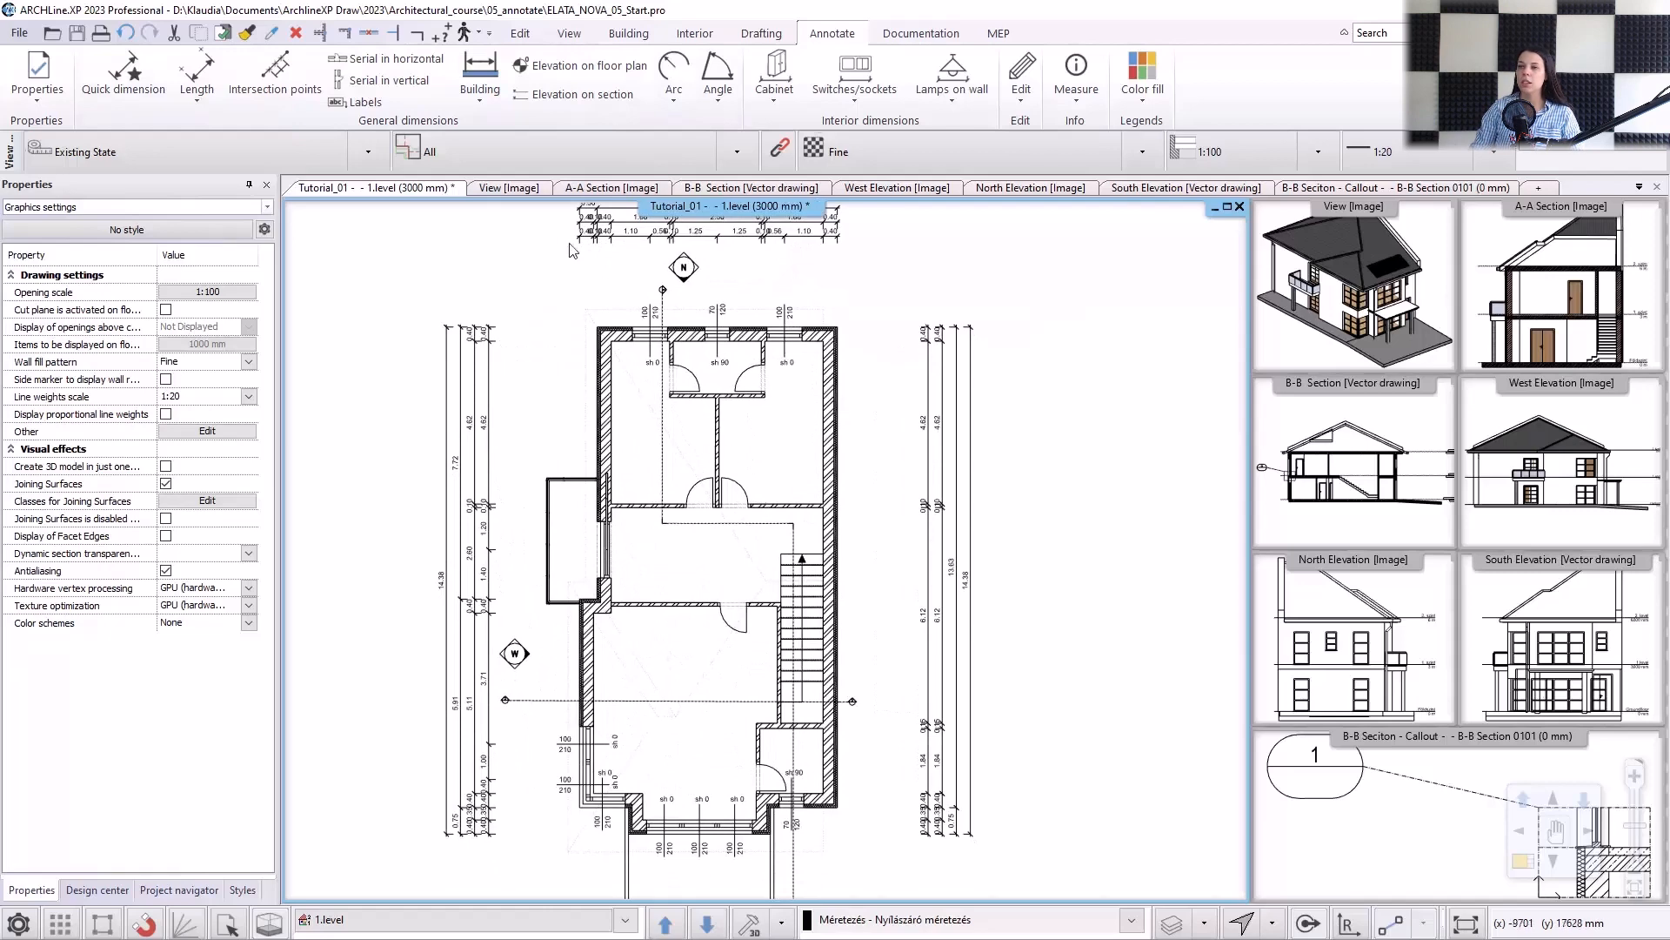
Add dimensions to all doors on the 1.level floor plan at once.
click(481, 87)
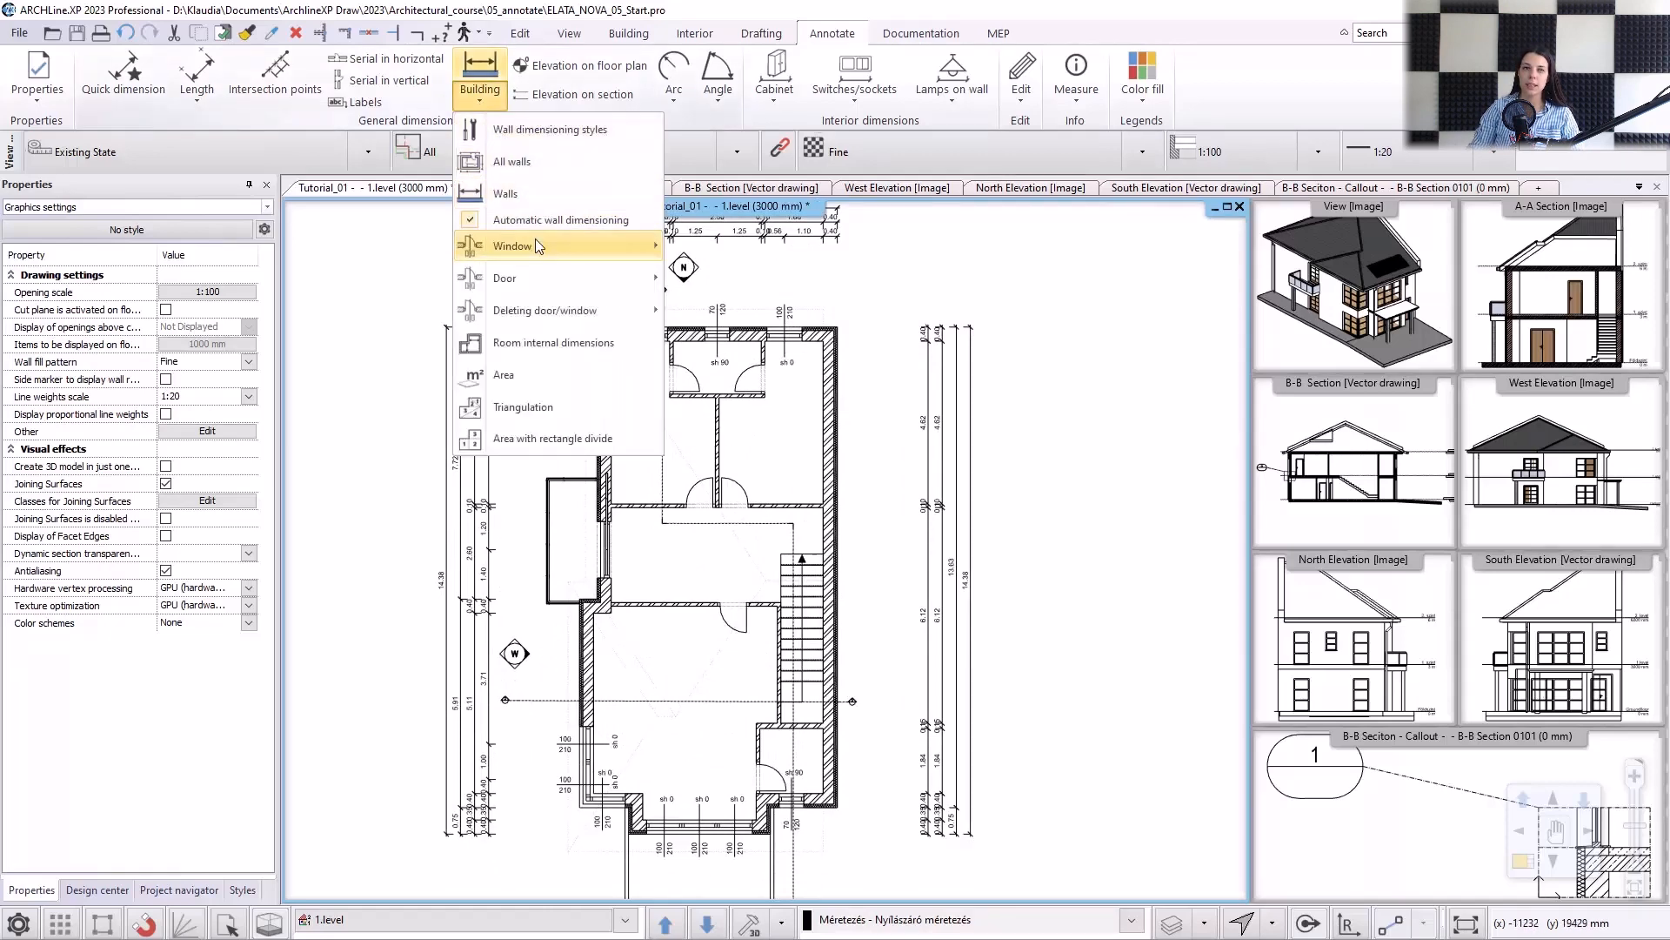
mouse_move(533, 274)
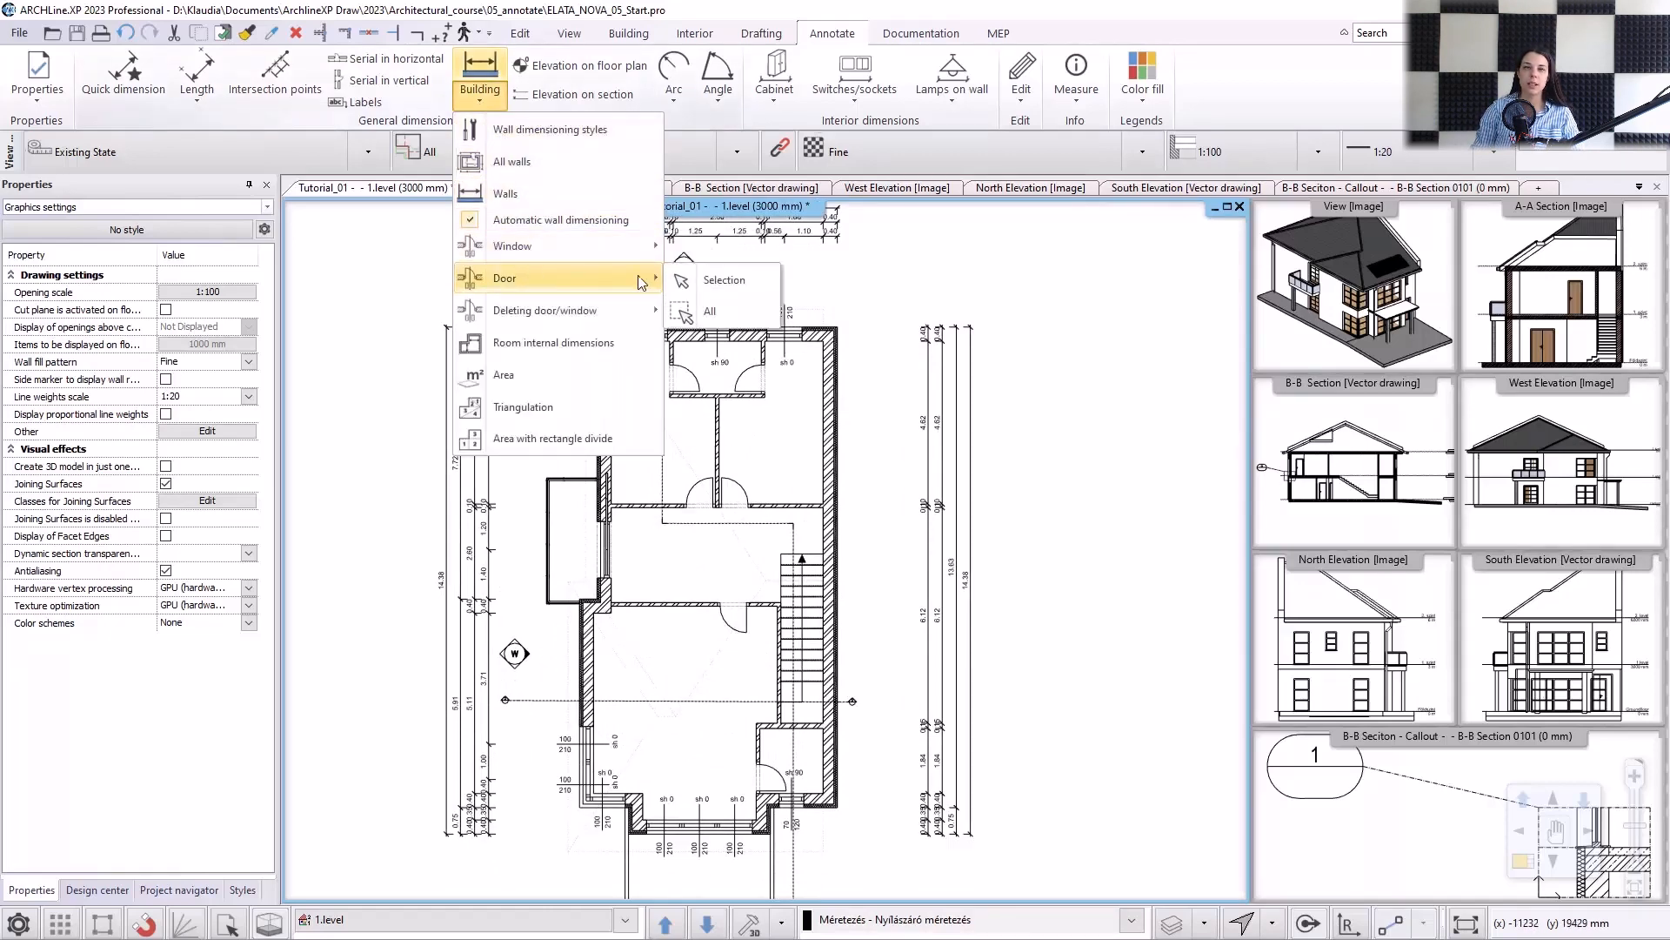
click(722, 312)
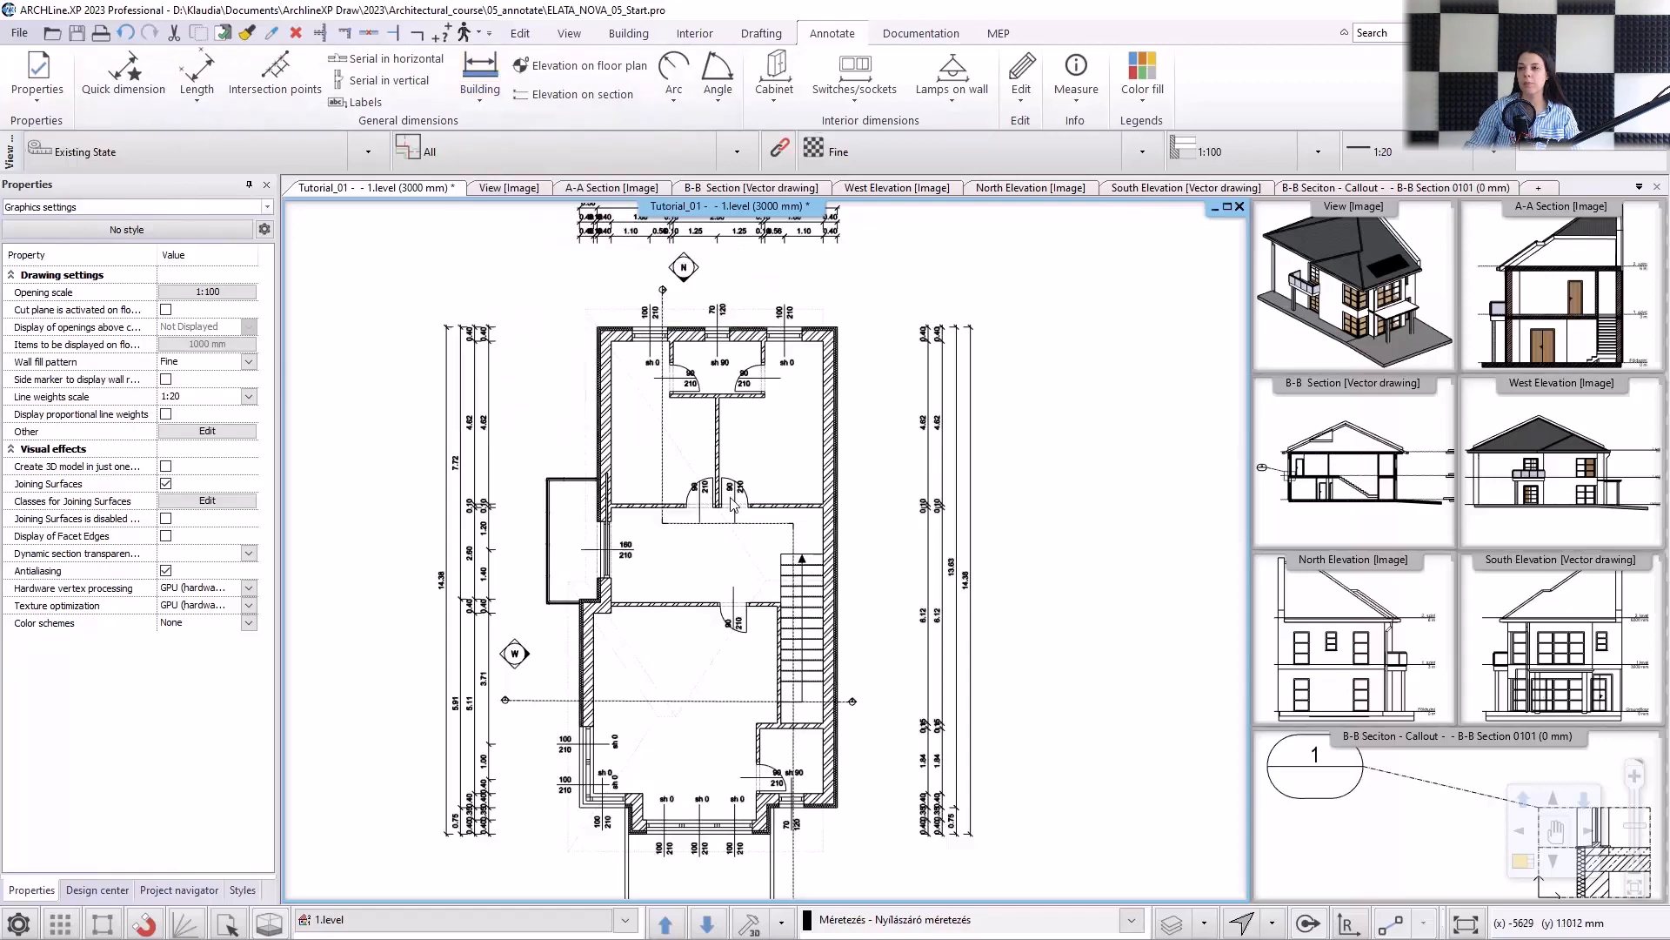
scroll(735, 507, up, 5)
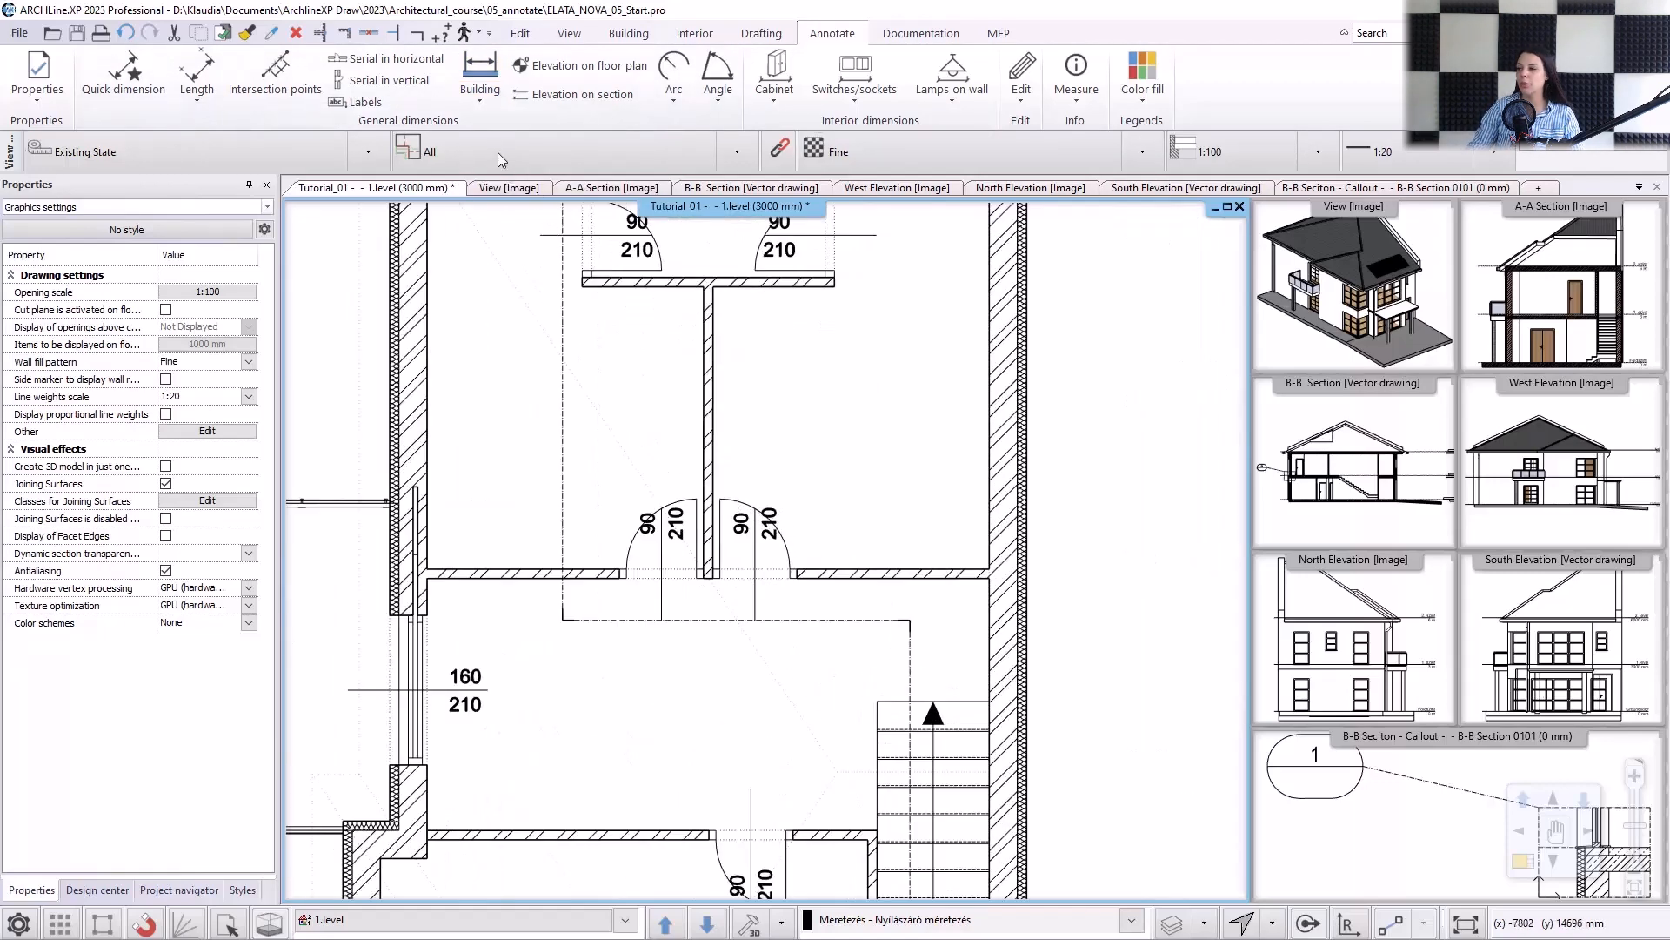
click(479, 91)
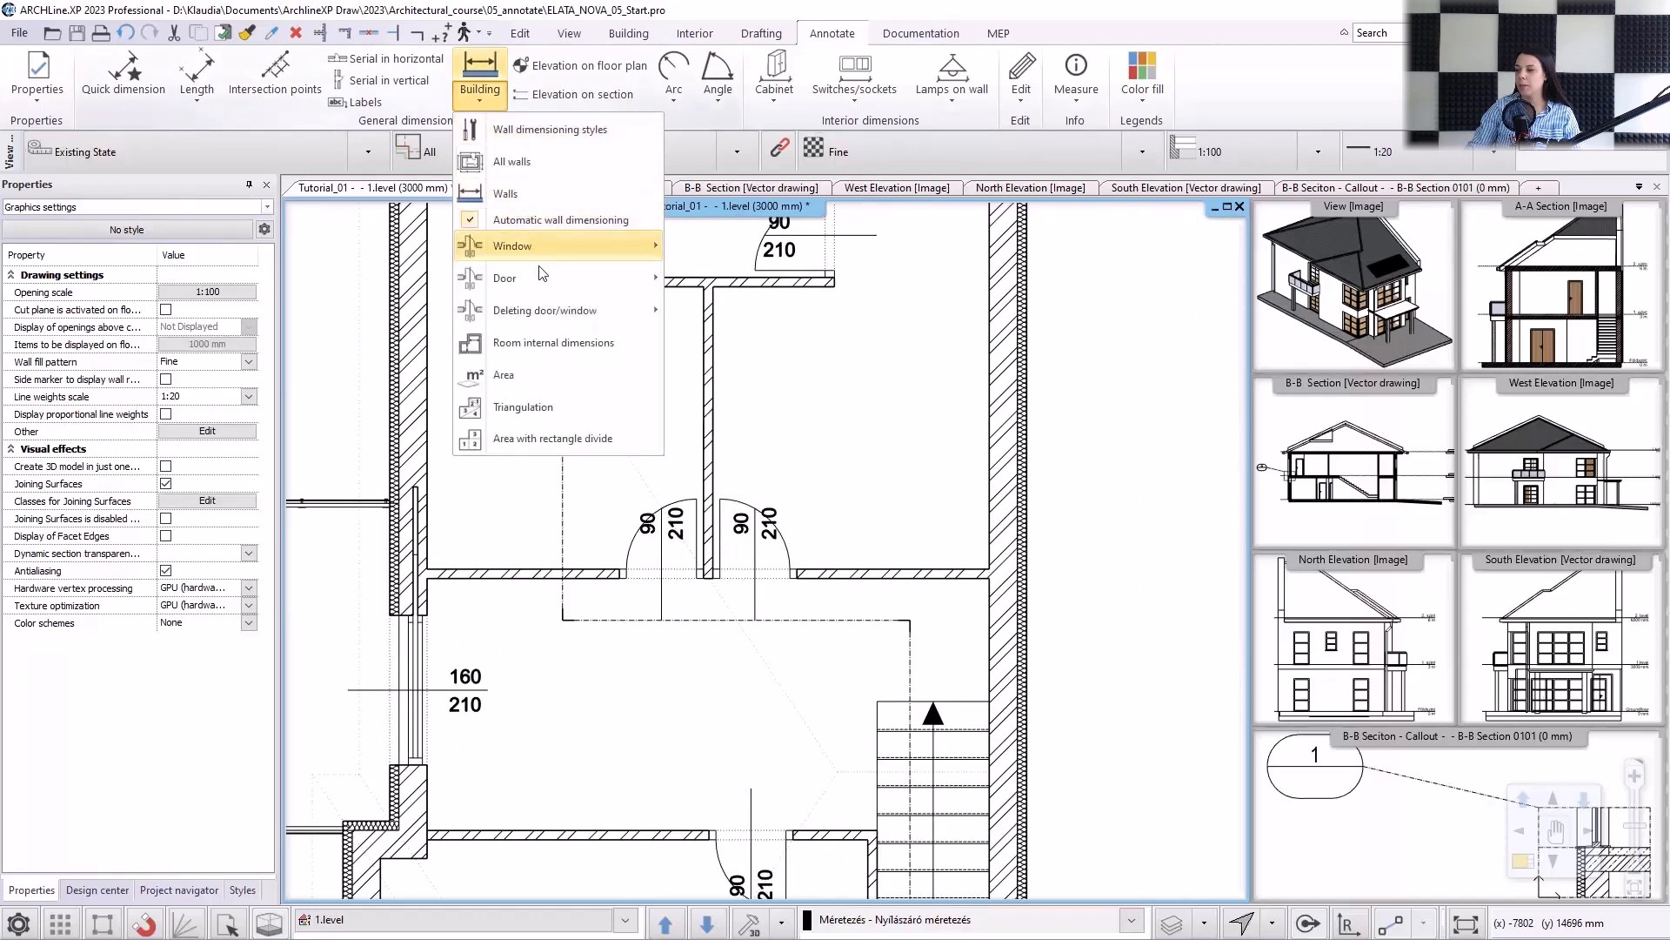
mouse_move(541, 277)
click(722, 280)
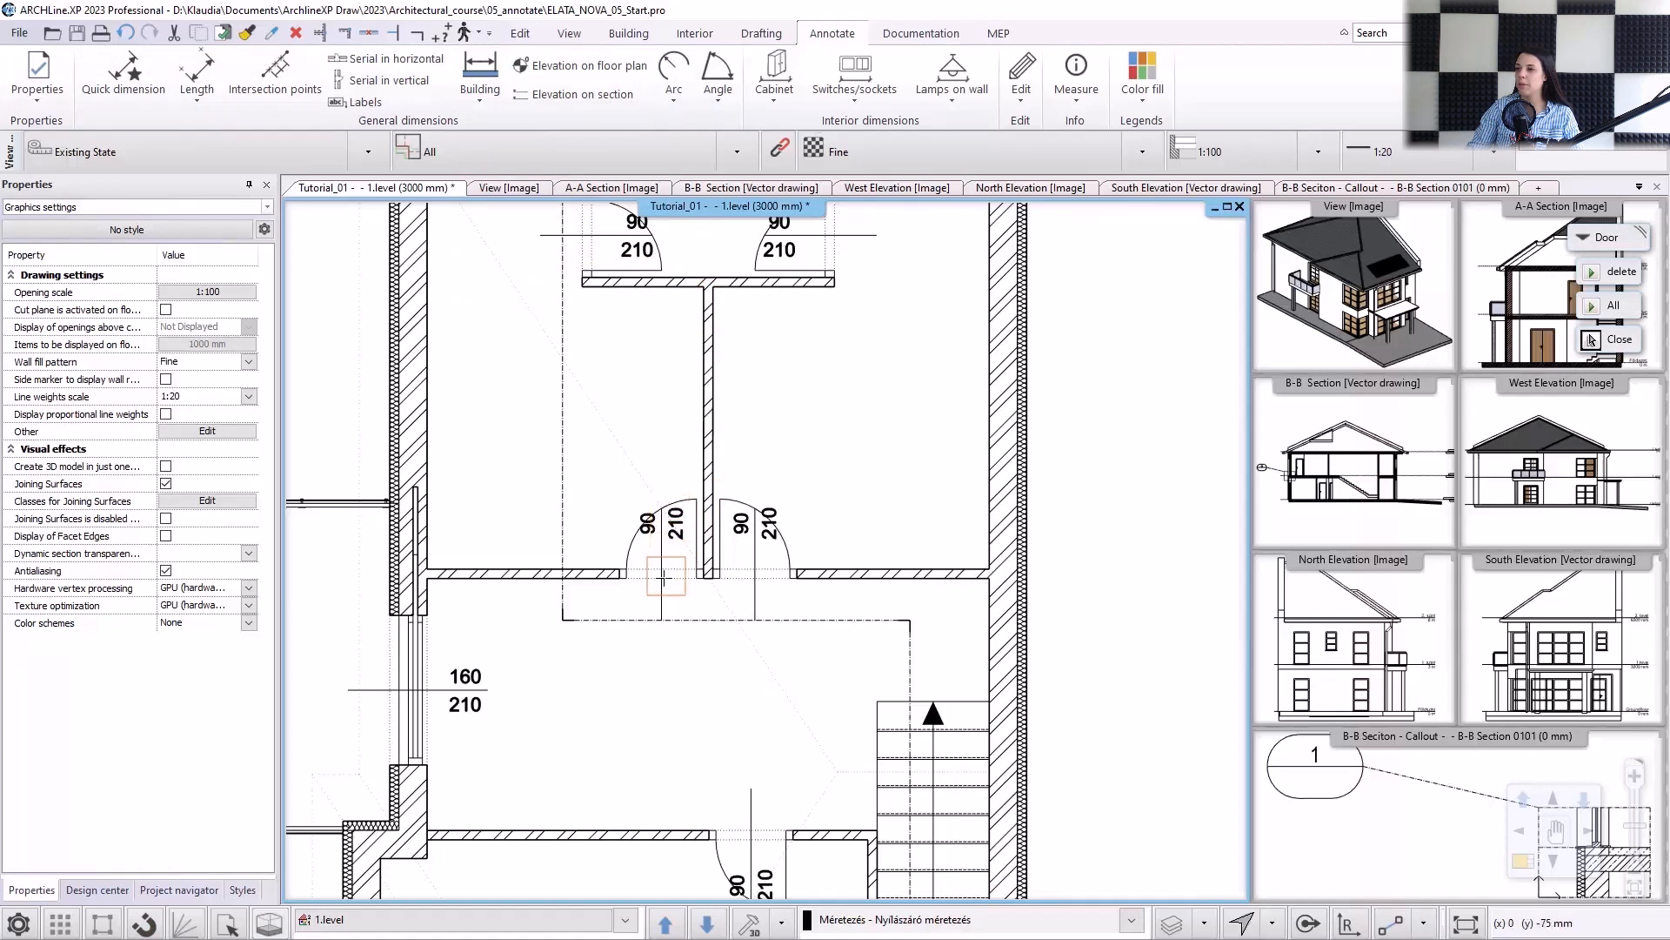
key(Escape)
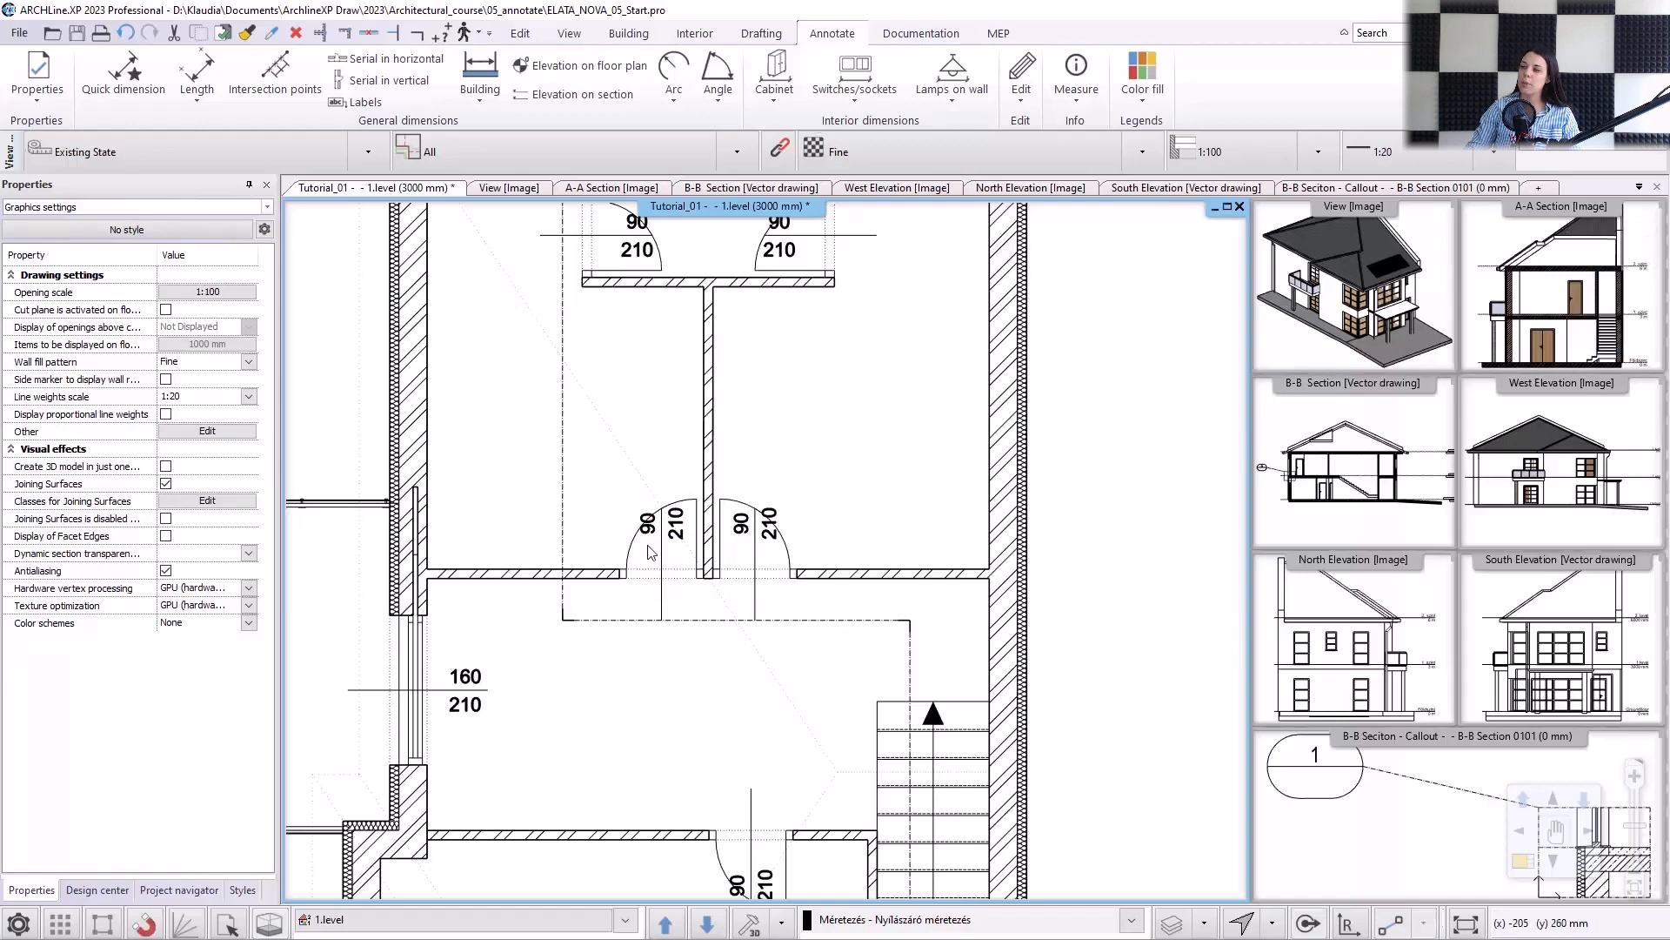
Move the dimension text of the door just west of the dividing wall along its dimension line, to below the door opening.
scroll(655, 551, up, 2)
click(683, 546)
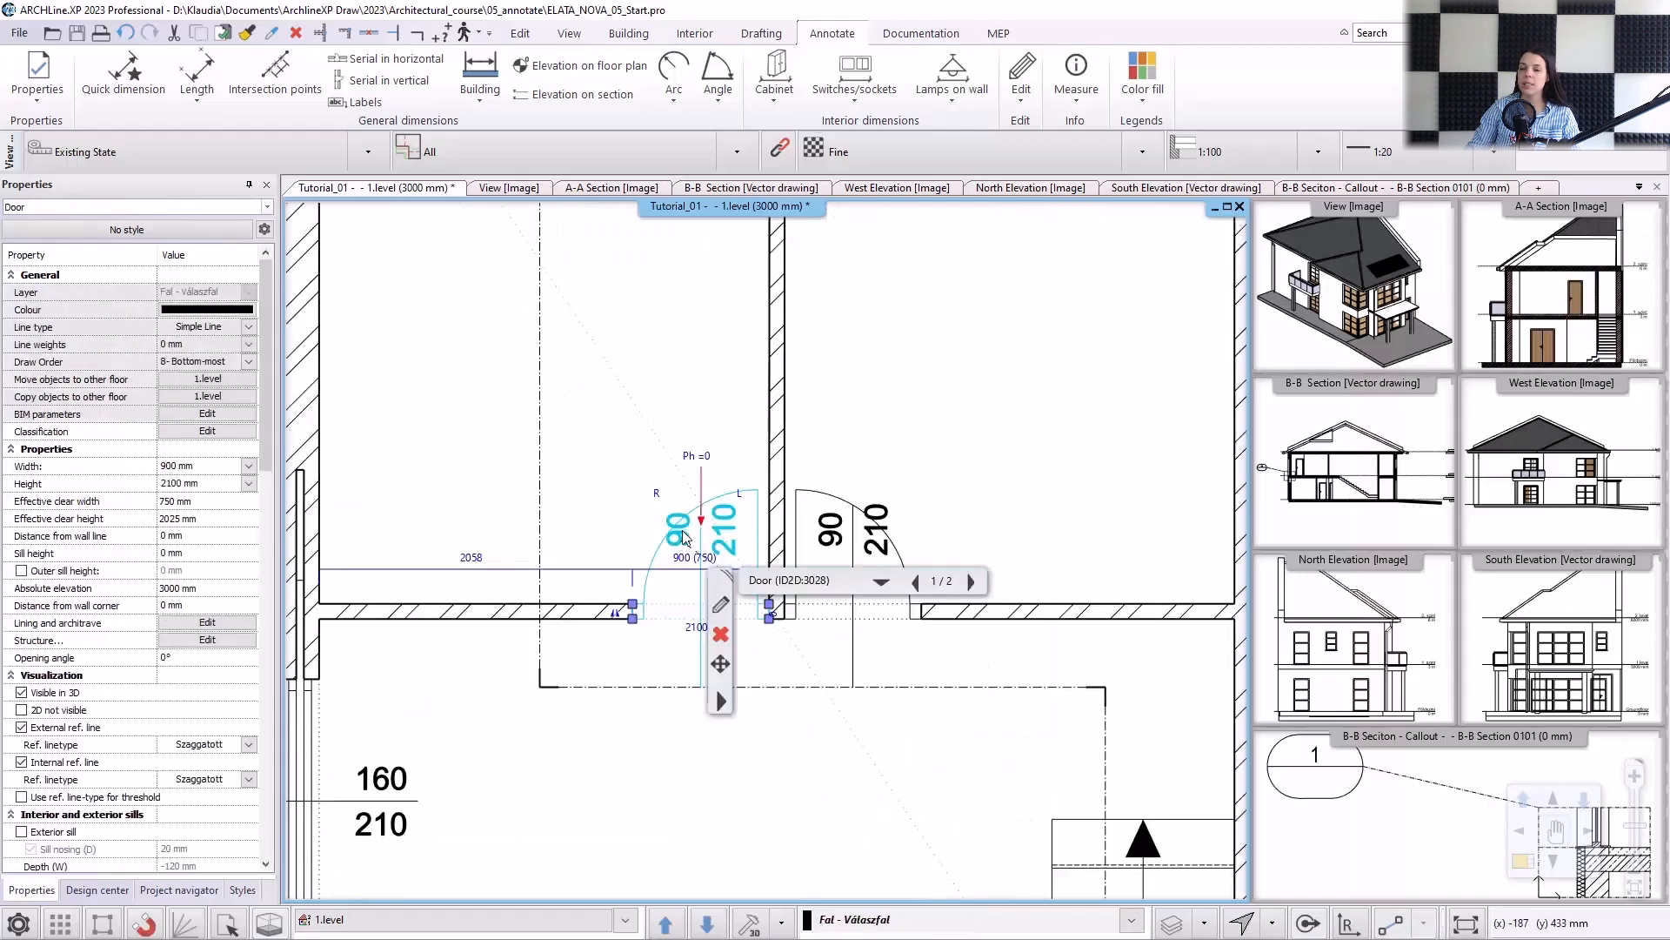
scroll(687, 539, up, 1)
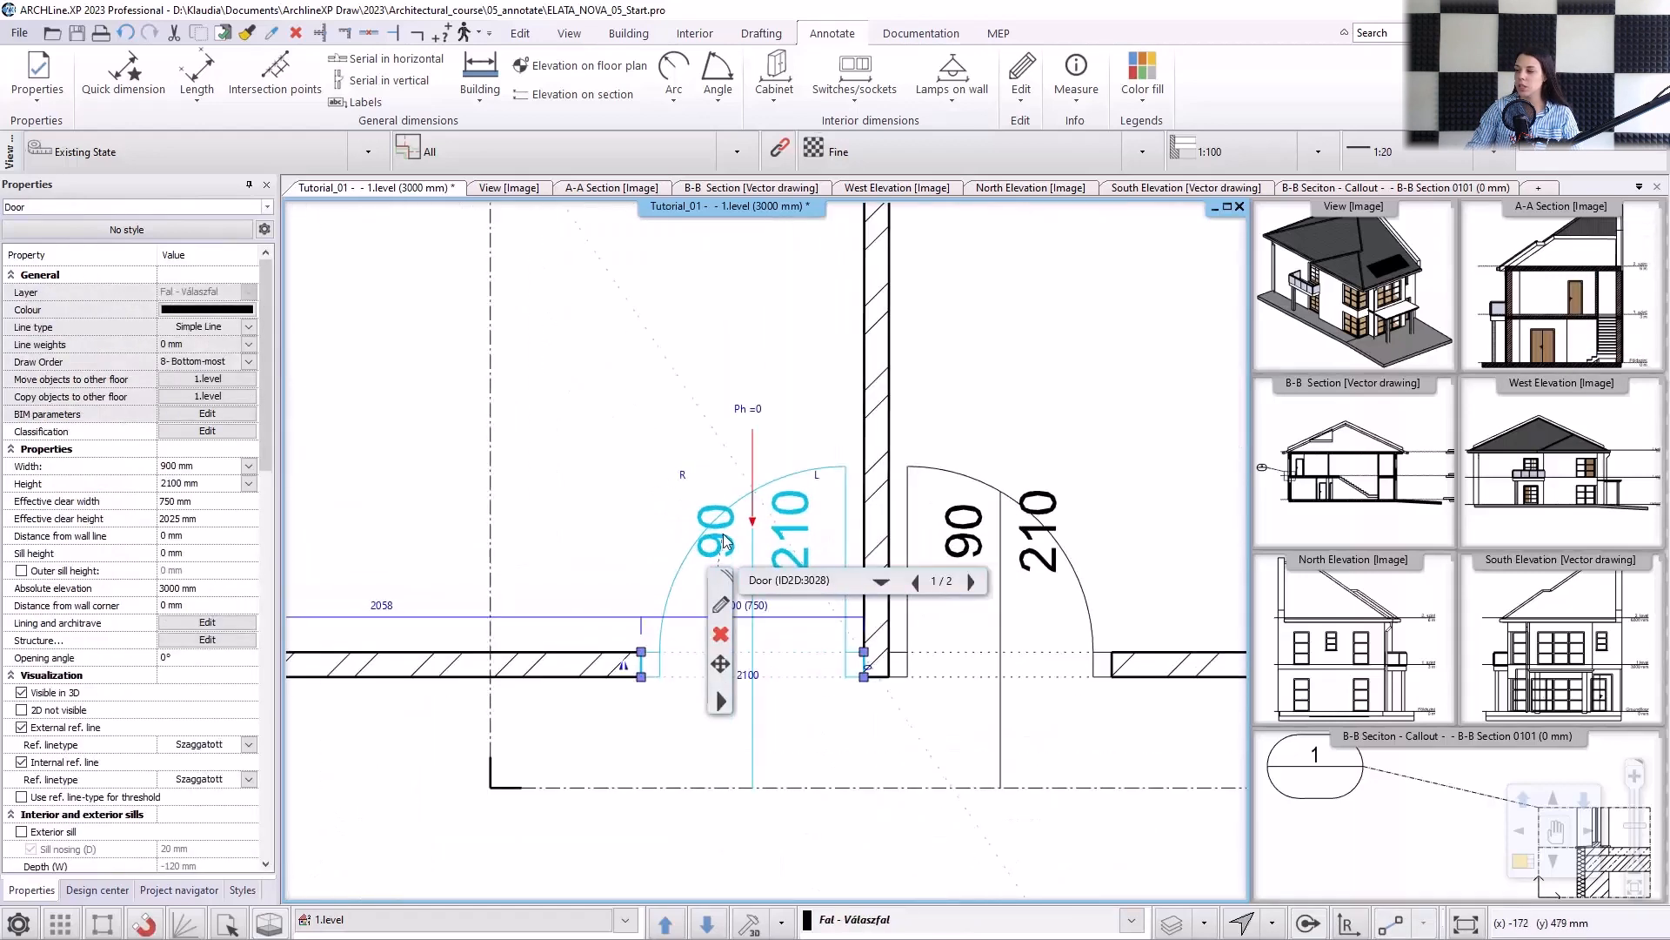
click(713, 521)
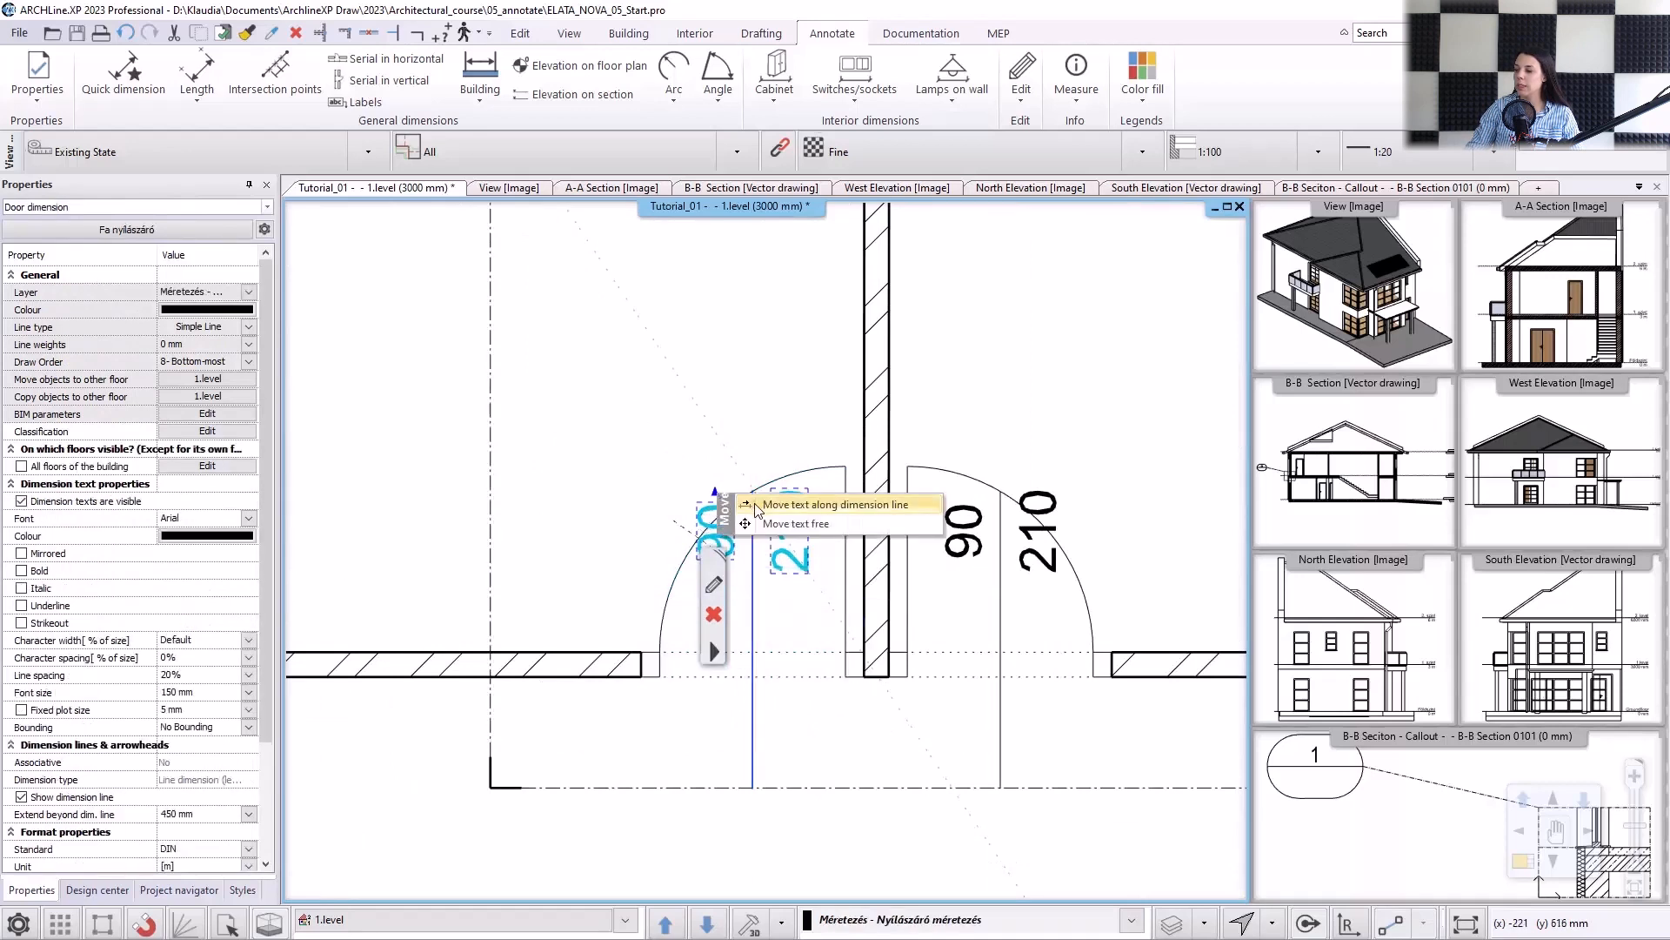
click(757, 506)
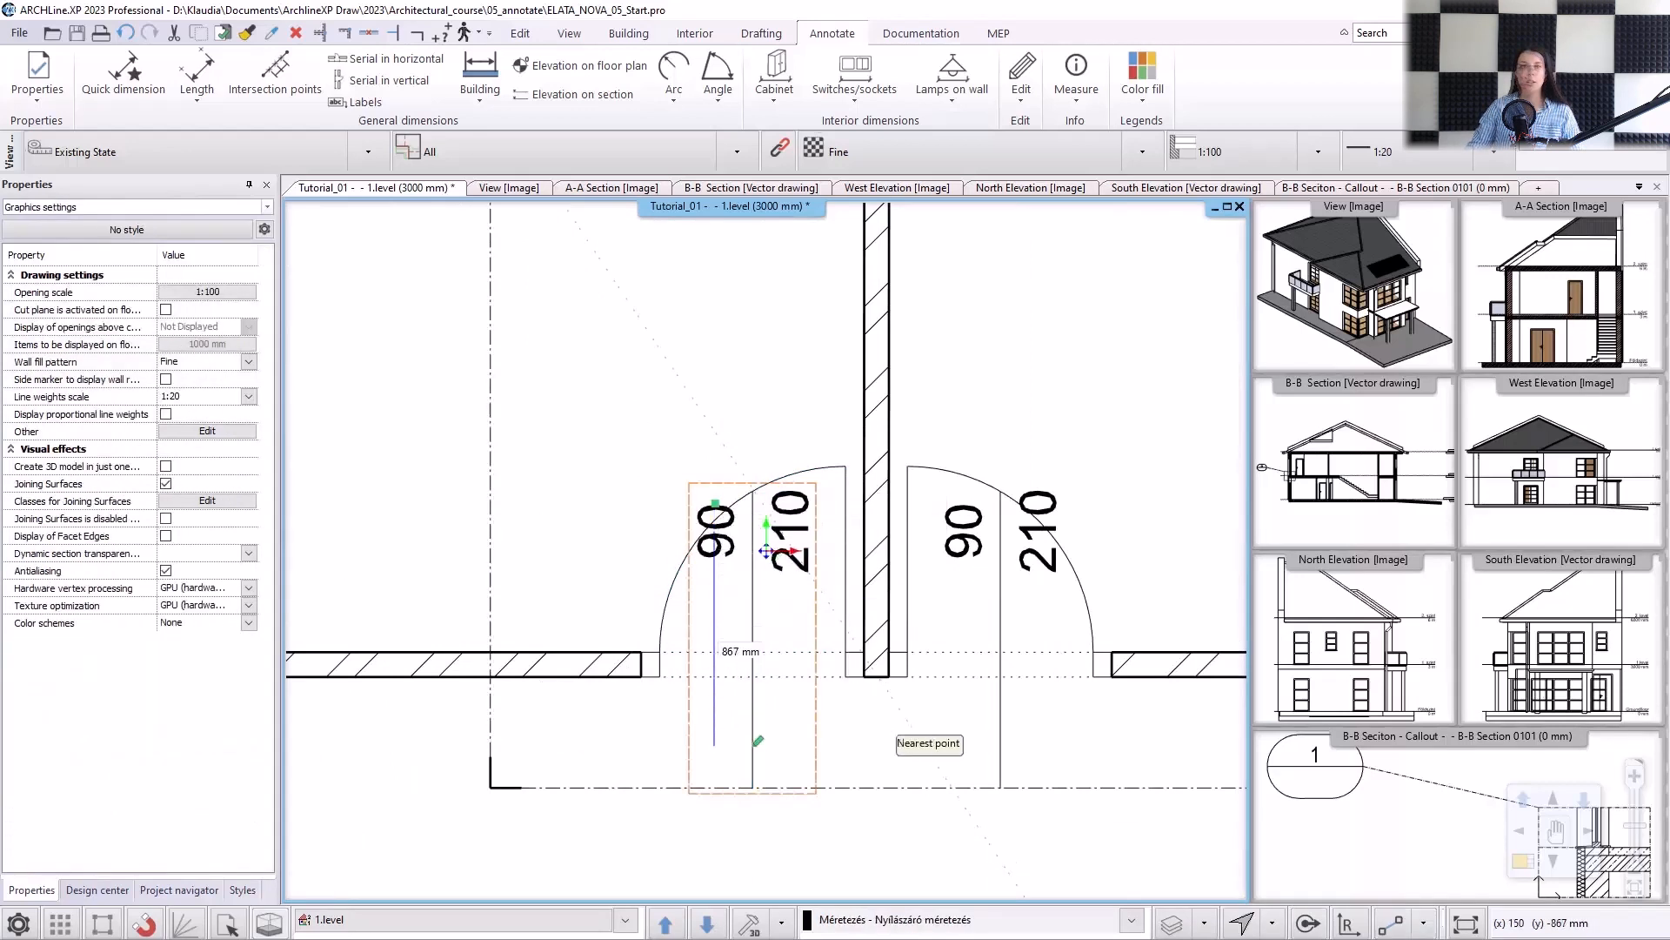
click(785, 739)
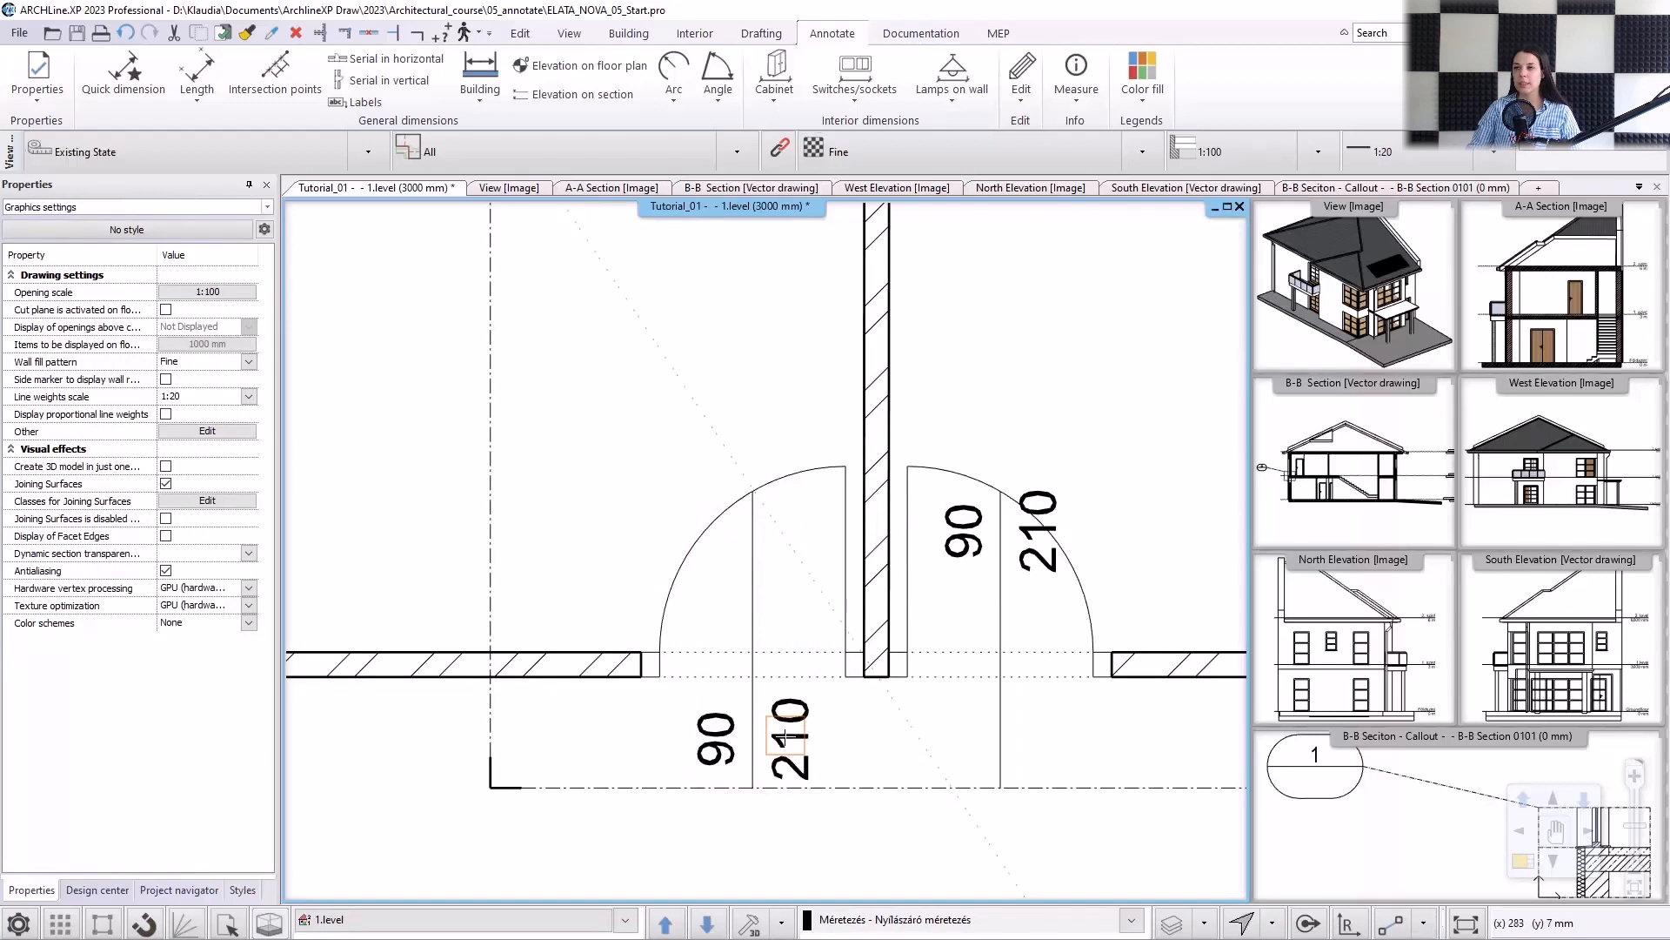
Move the dimension text of the neighbouring door east of the dividing wall along its line to below its opening.
click(963, 539)
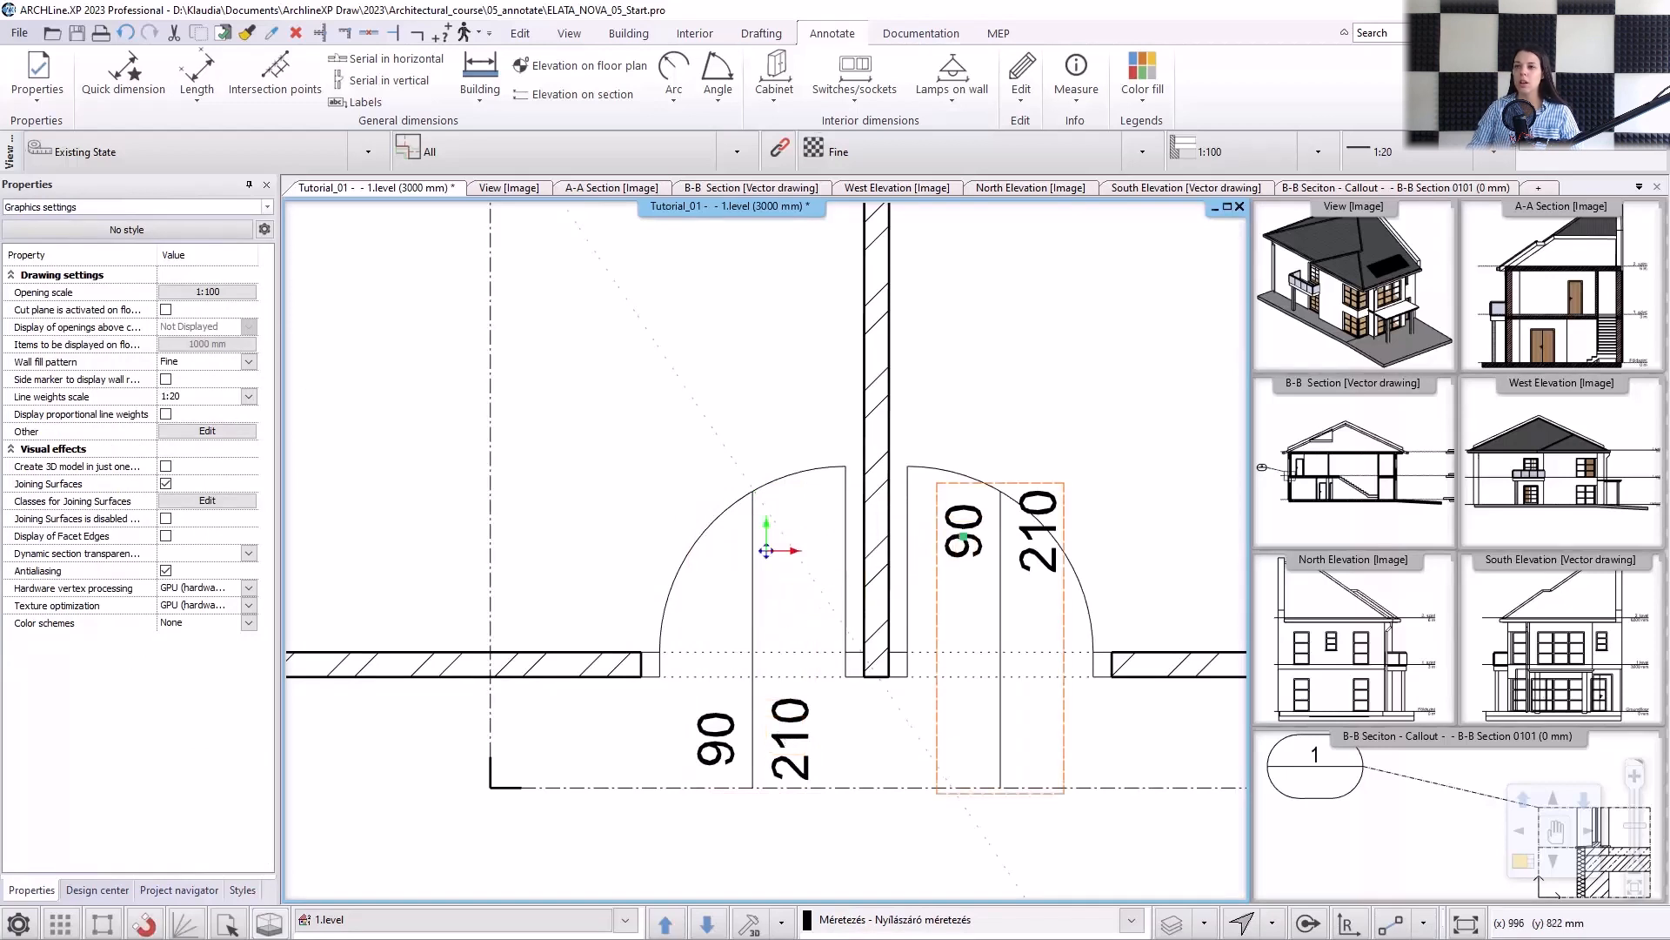
click(963, 536)
click(952, 716)
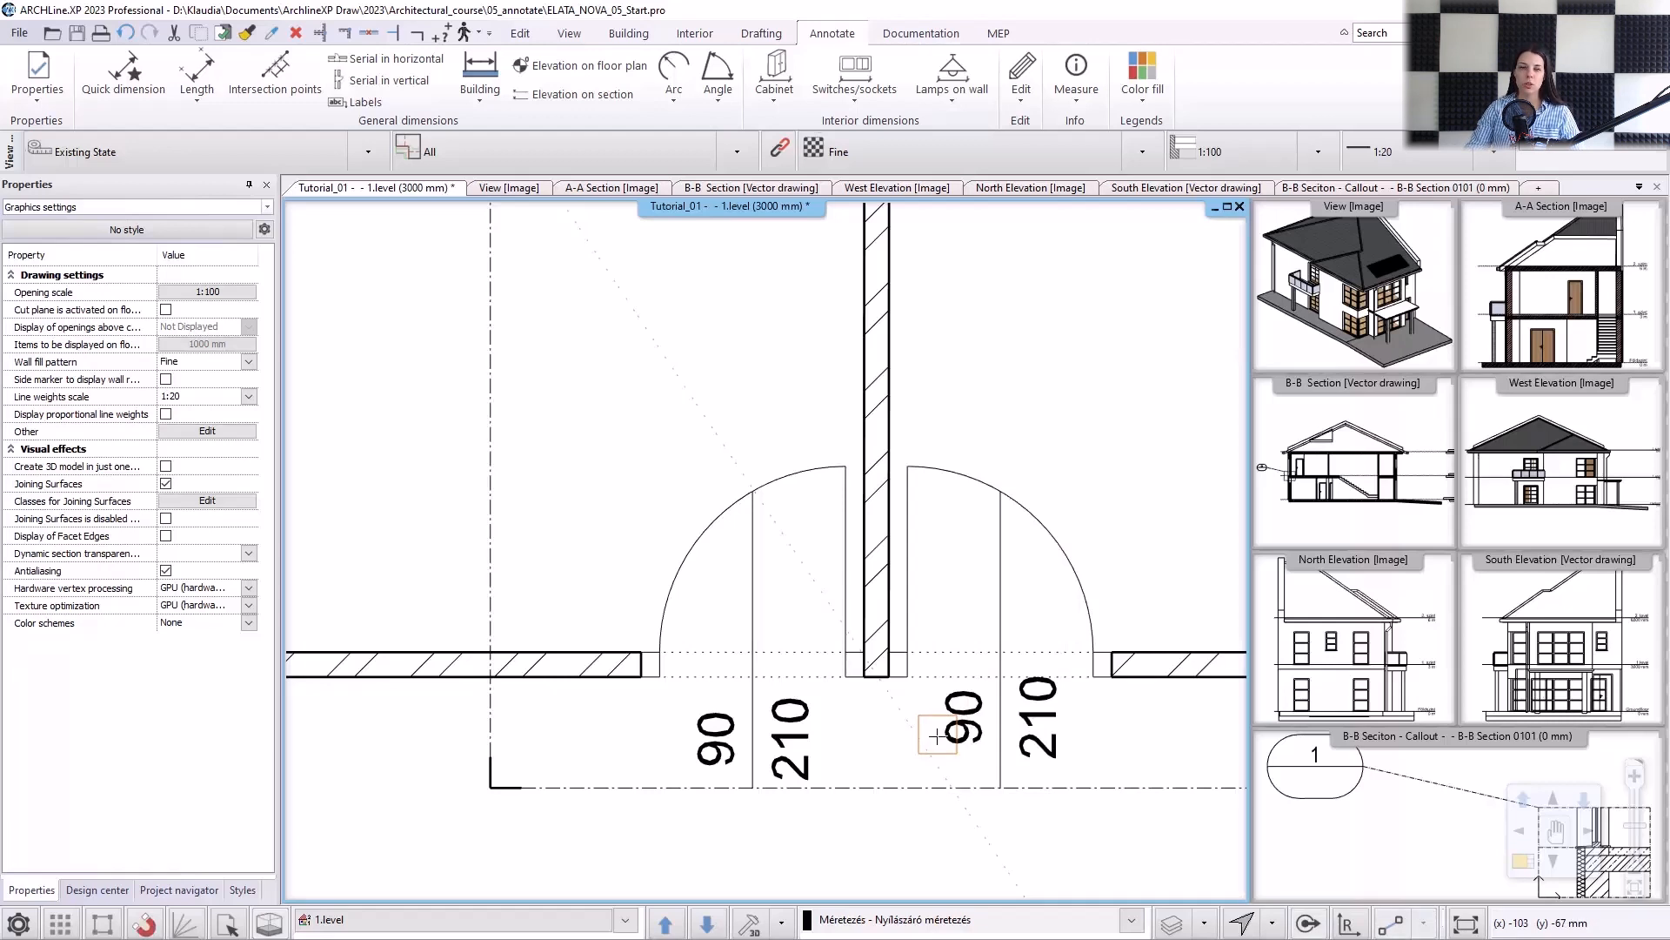
key(Escape)
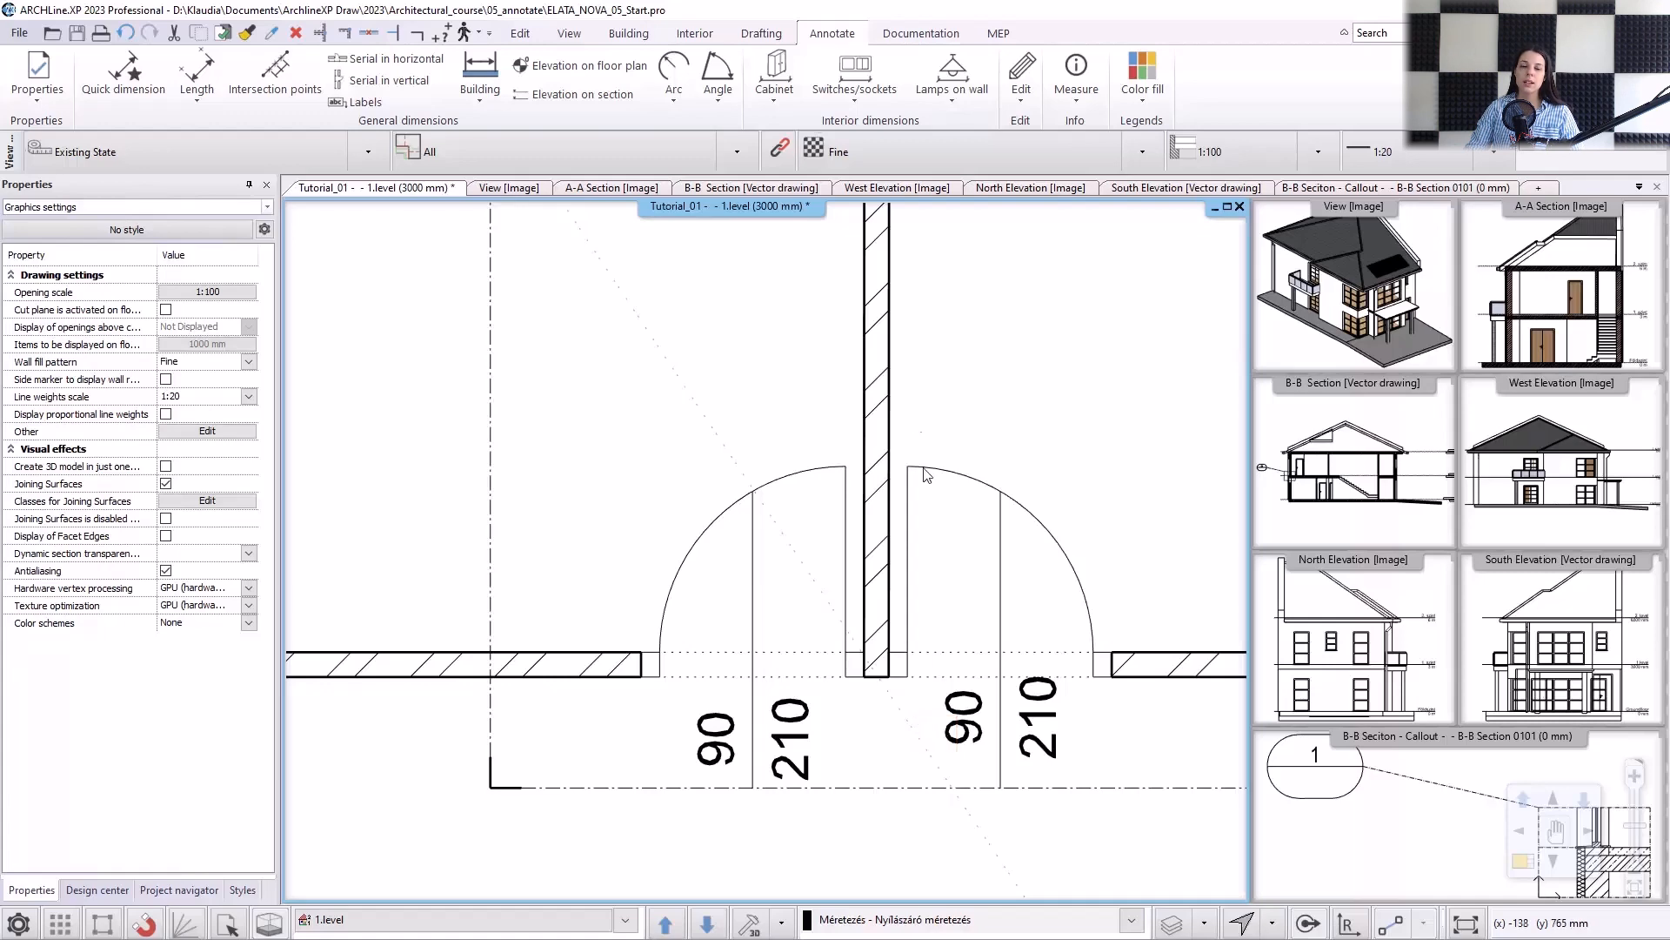
Switch to the Groundfloor plan and add dimensions to all its windows at once.
scroll(877, 471, down, 6)
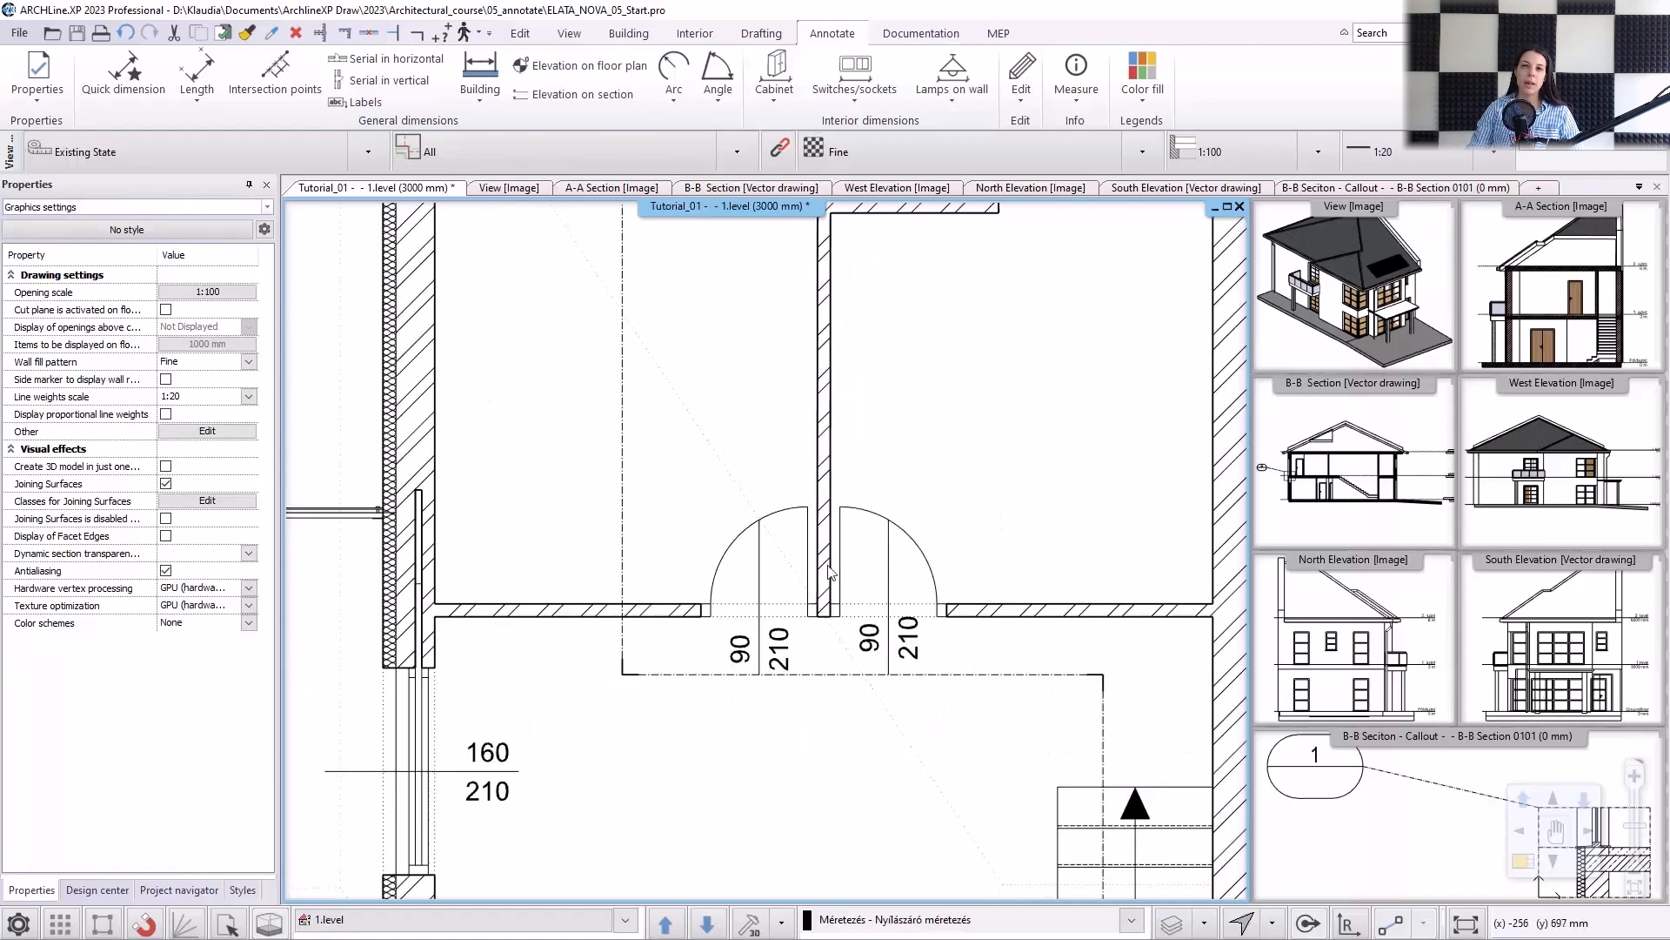
click(707, 921)
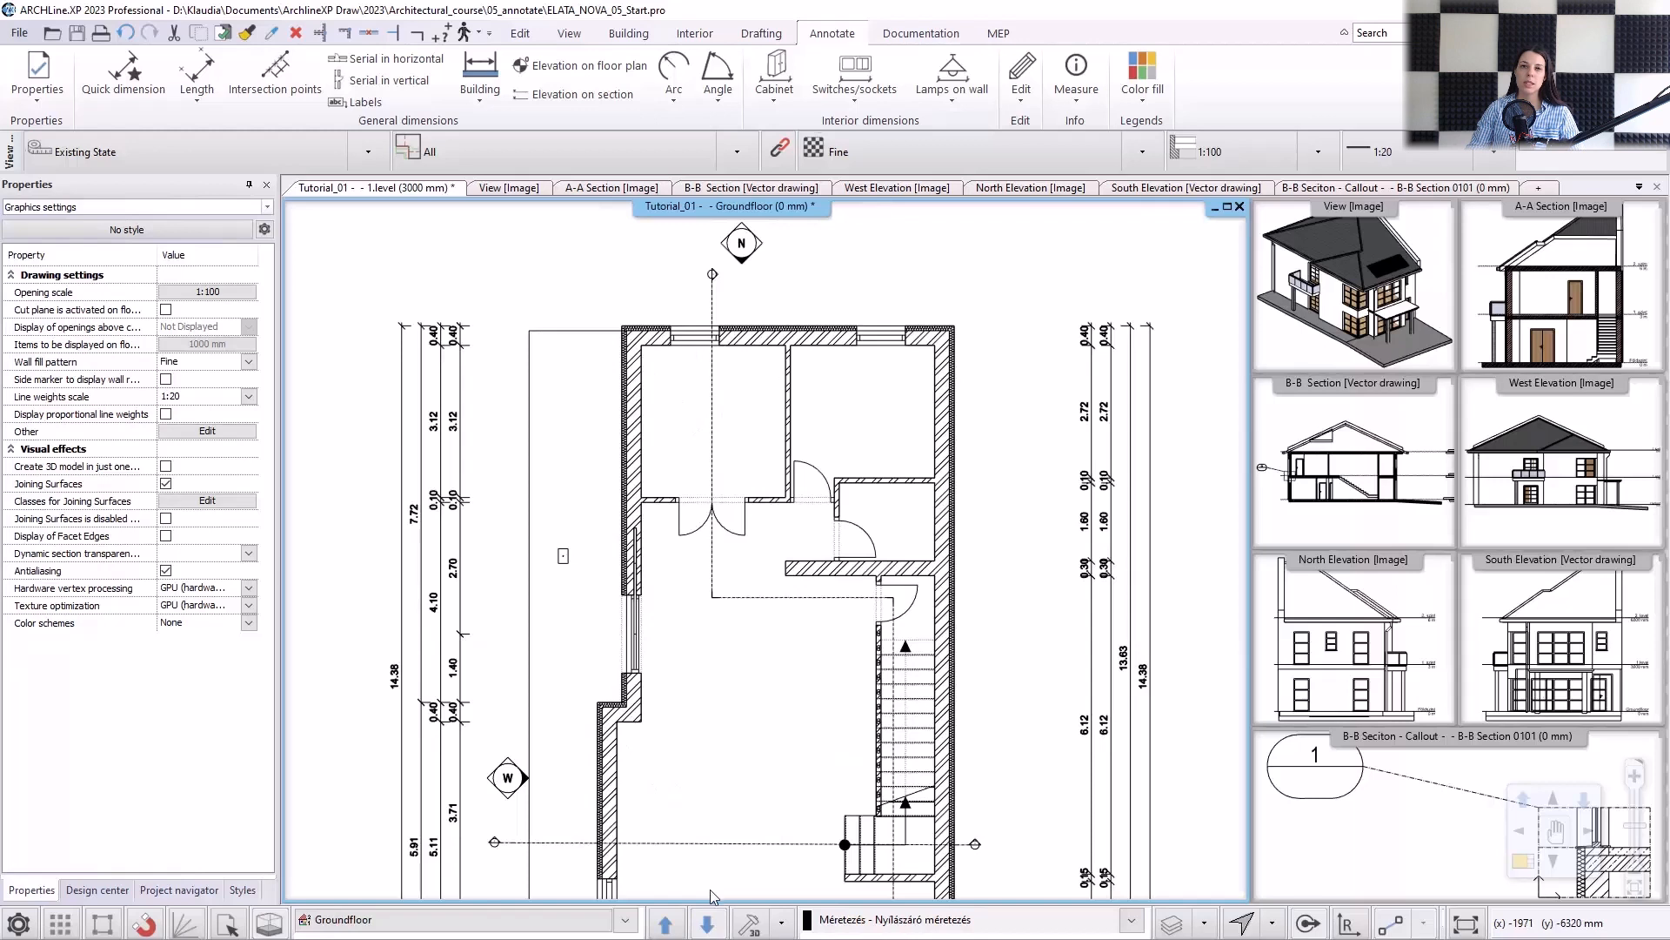
click(480, 91)
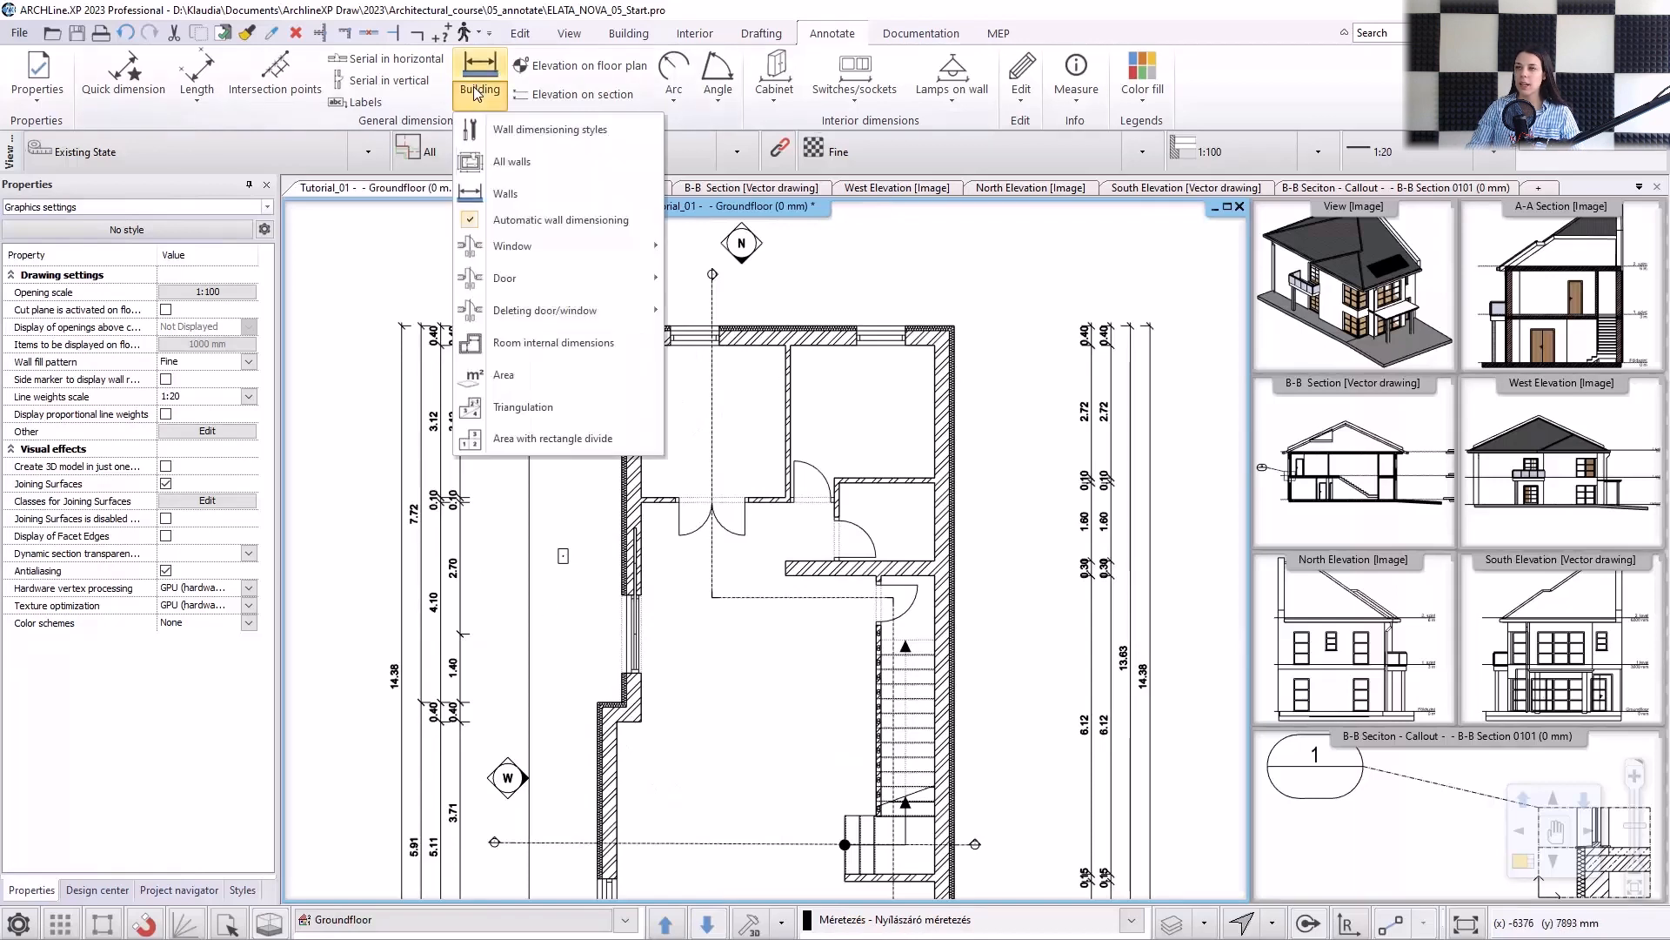
mouse_move(530, 237)
click(727, 276)
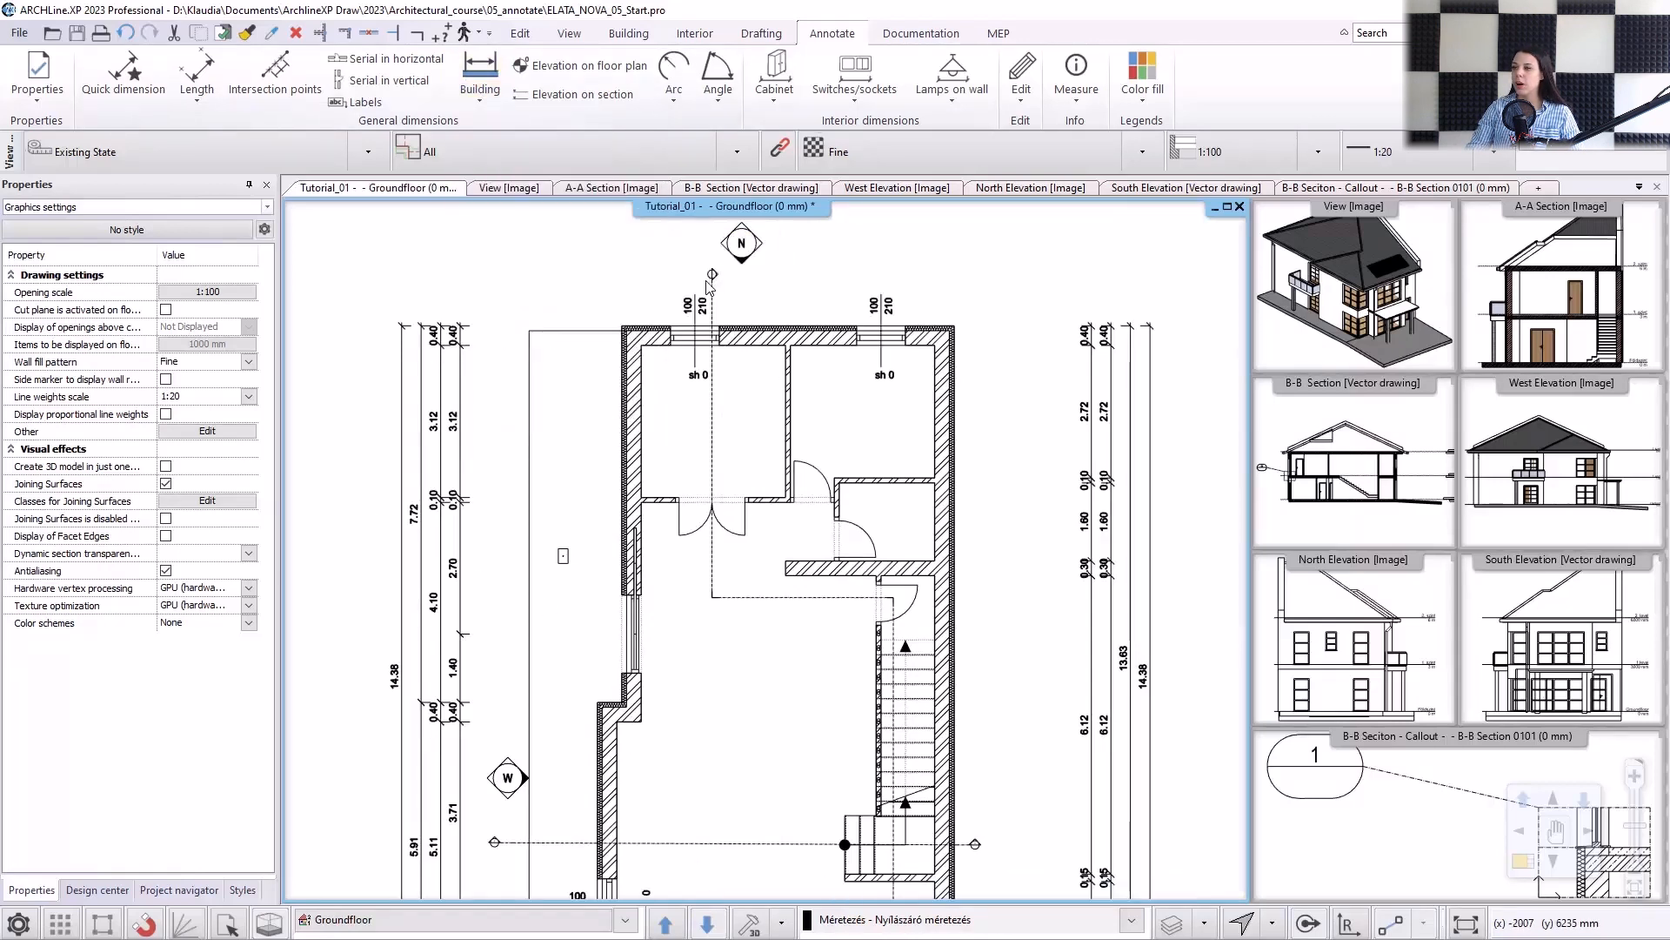
Add dimensions to all doors on the Groundfloor plan at once.
click(480, 94)
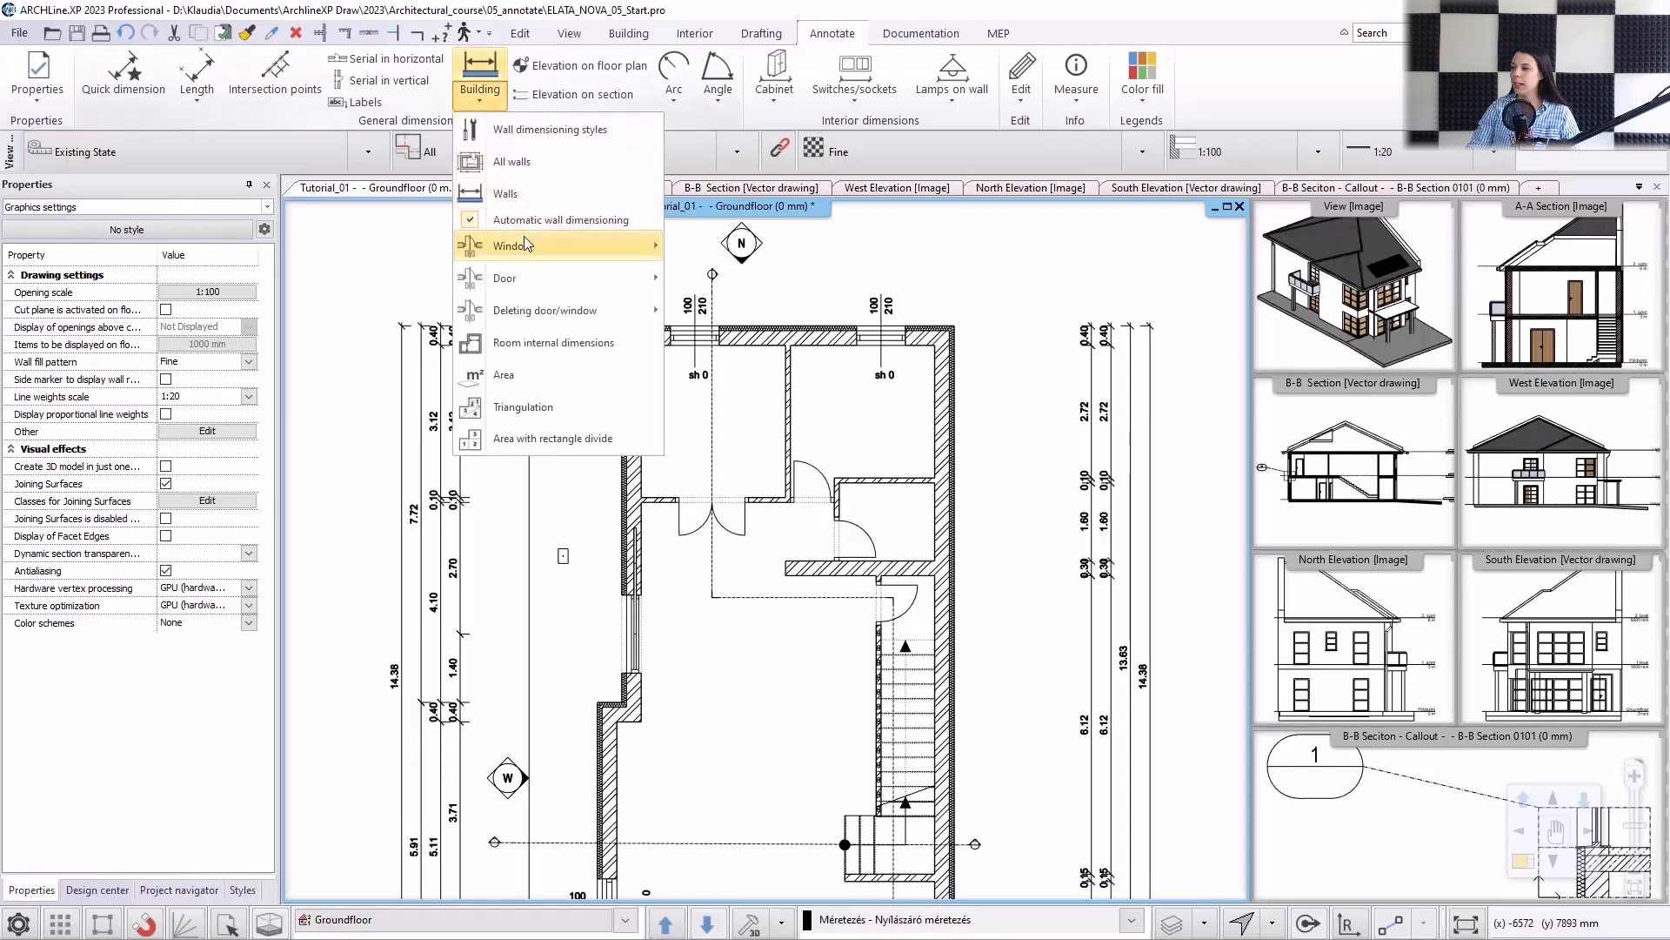
mouse_move(523, 240)
click(709, 315)
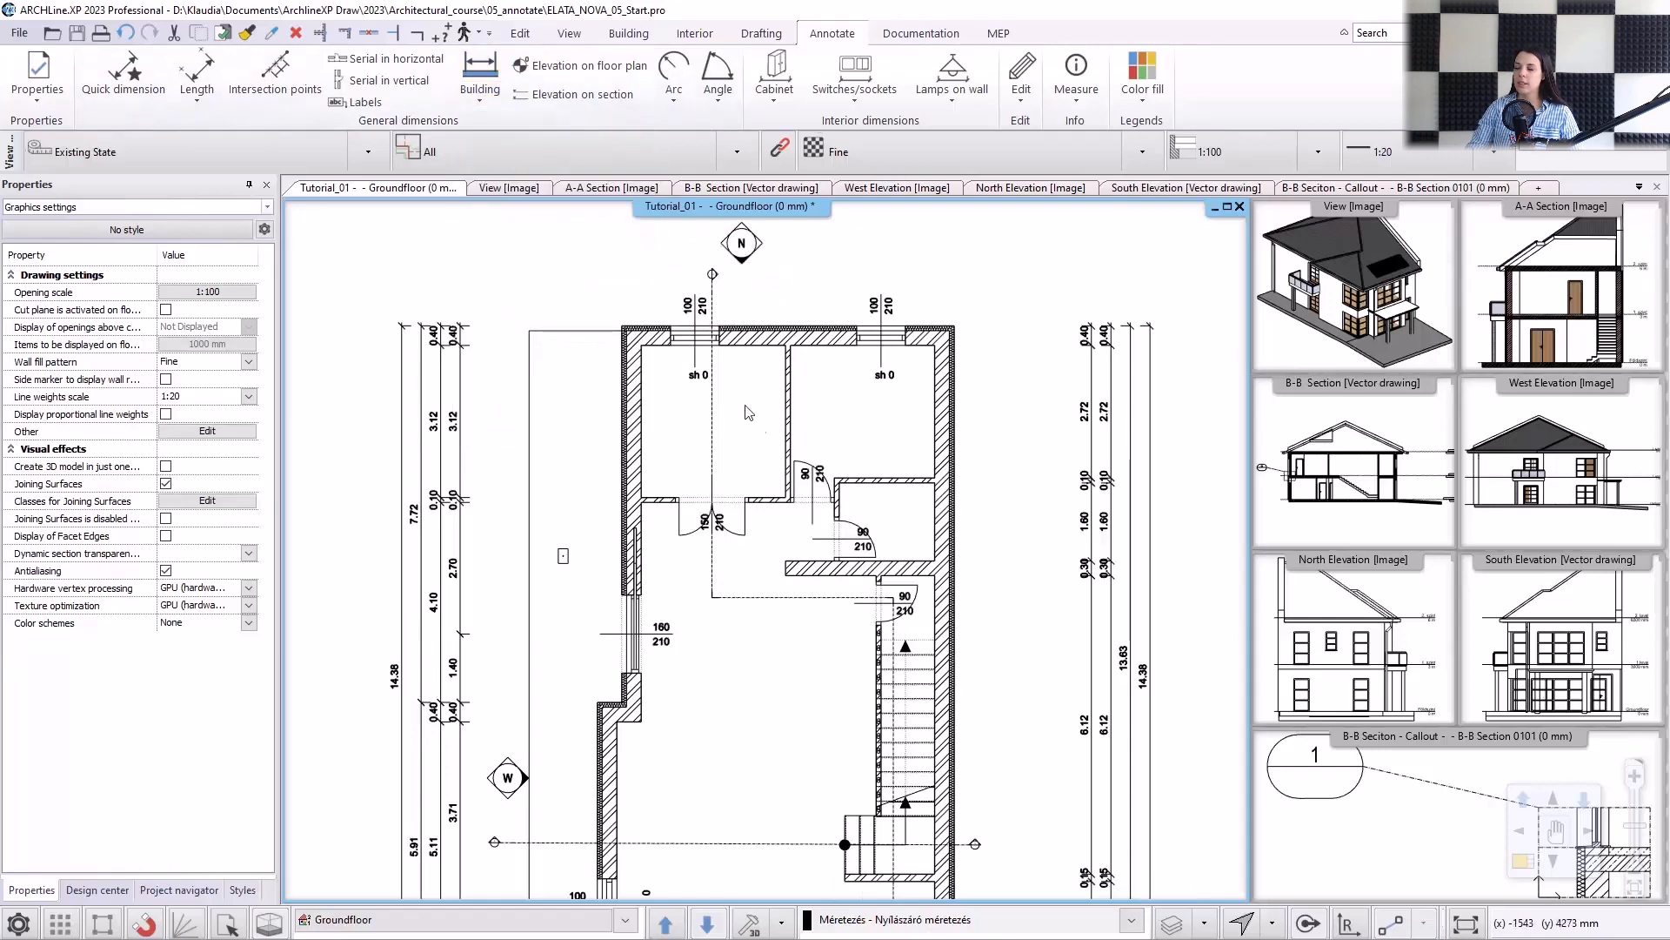
Add a Length dimension between the outer corners of the north facade, placed about 2.3 m outside the wall.
scroll(808, 577, down, 1)
middle_drag(790, 626, 772, 525)
scroll(770, 499, down, 2)
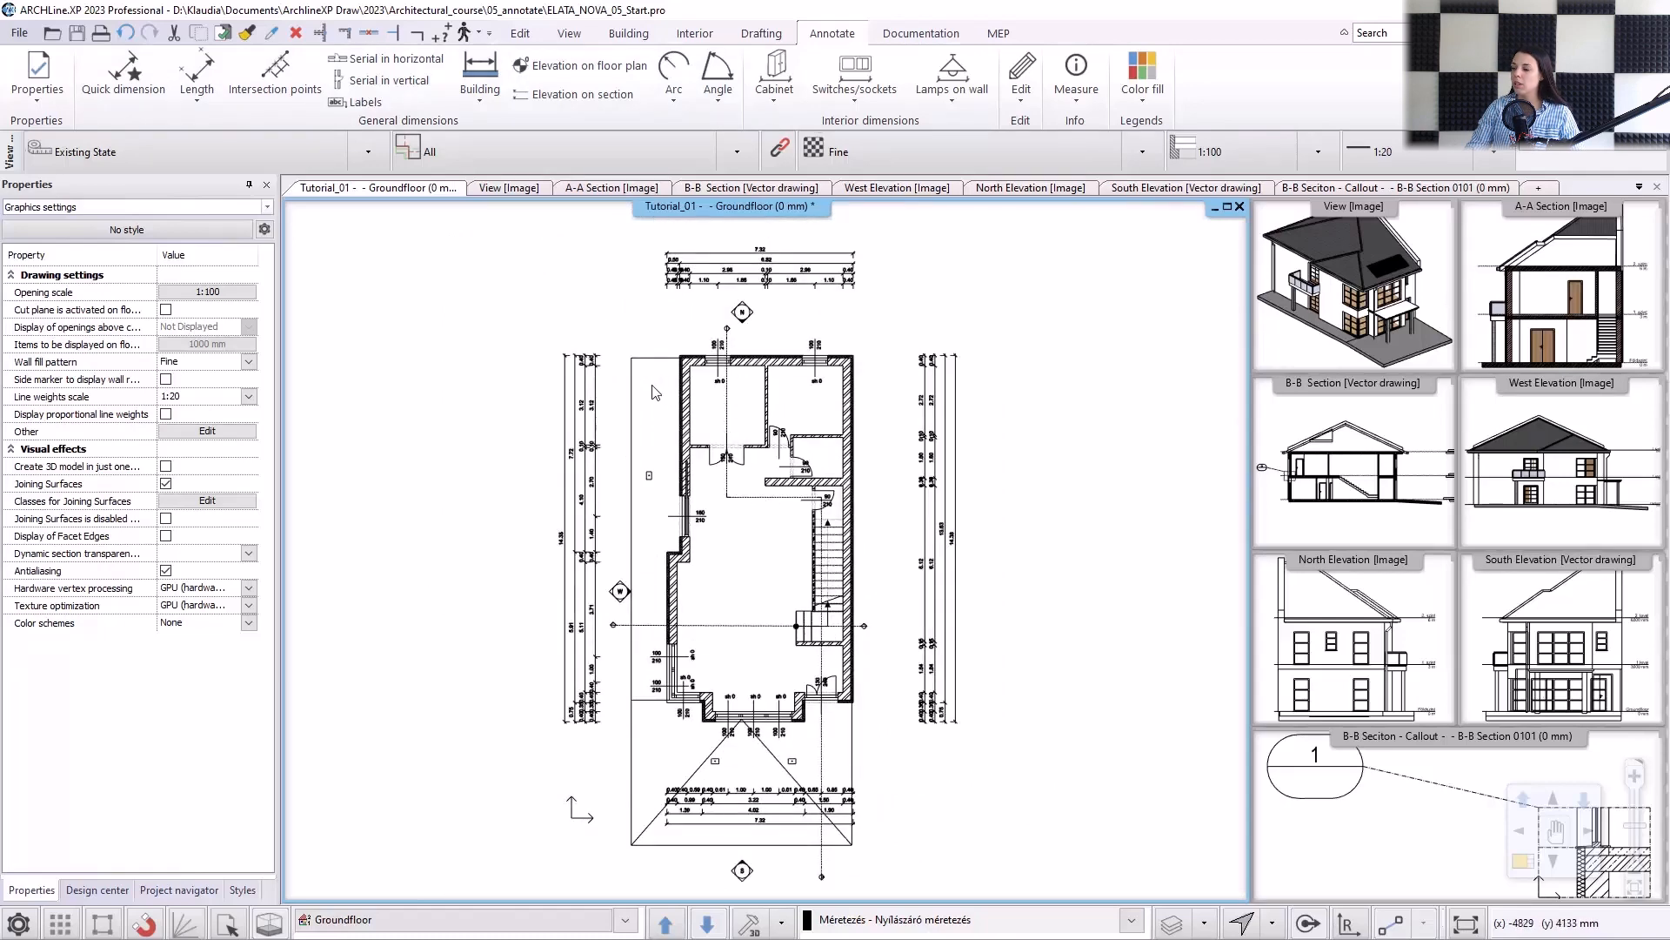
click(196, 74)
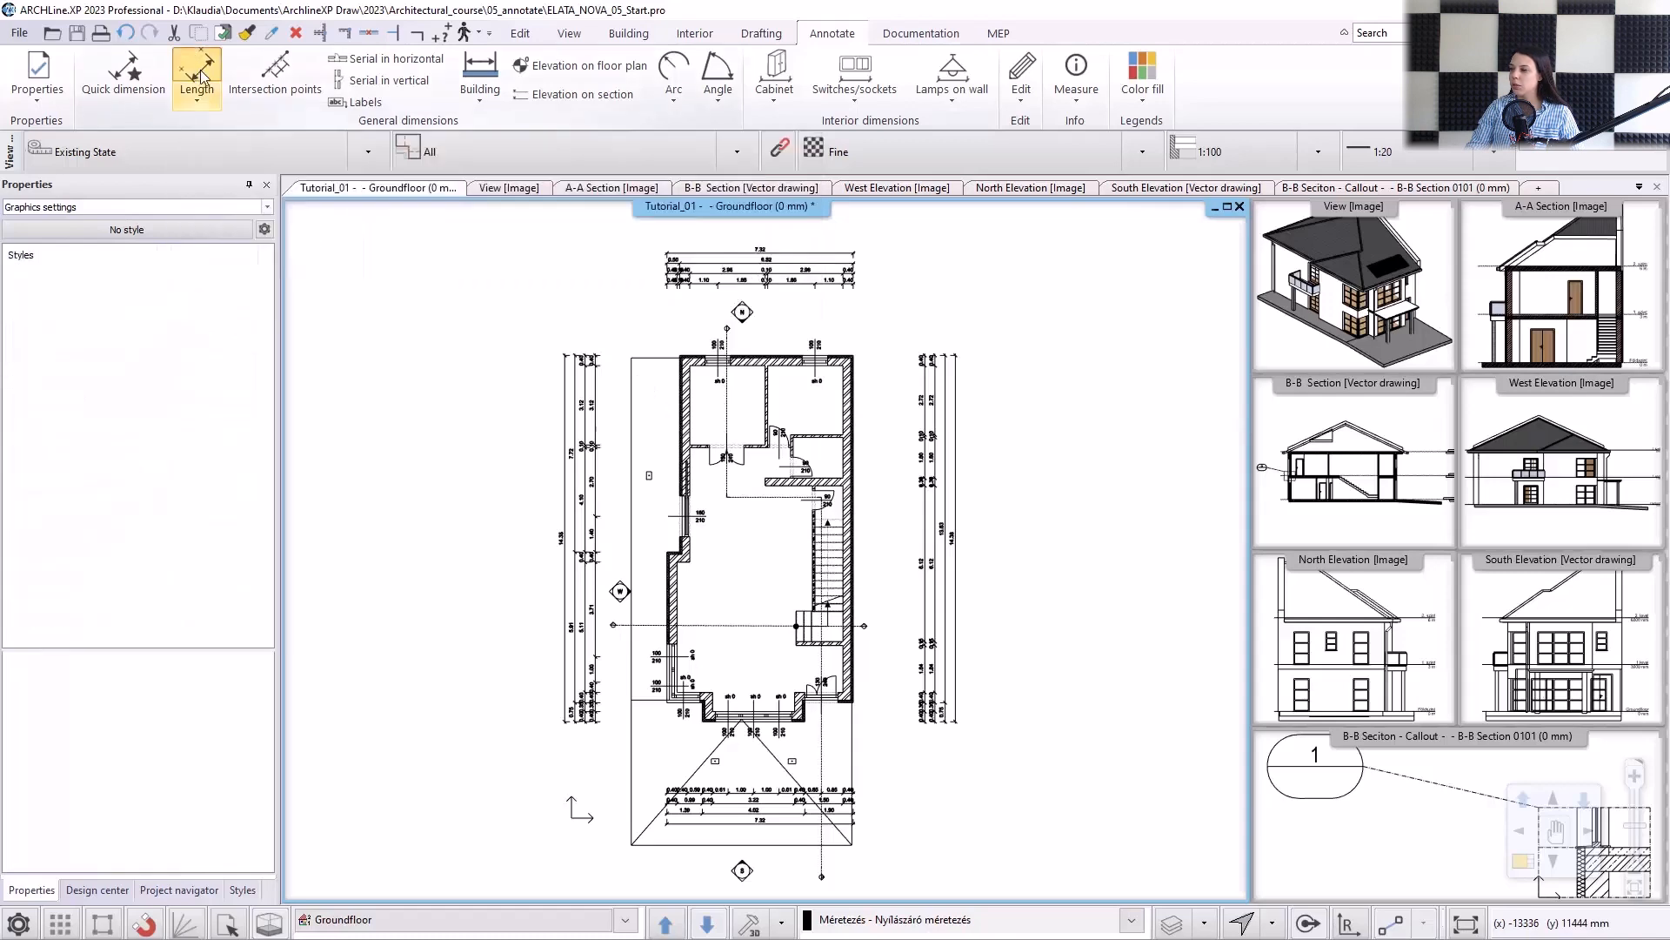
scroll(675, 335, up, 5)
click(685, 506)
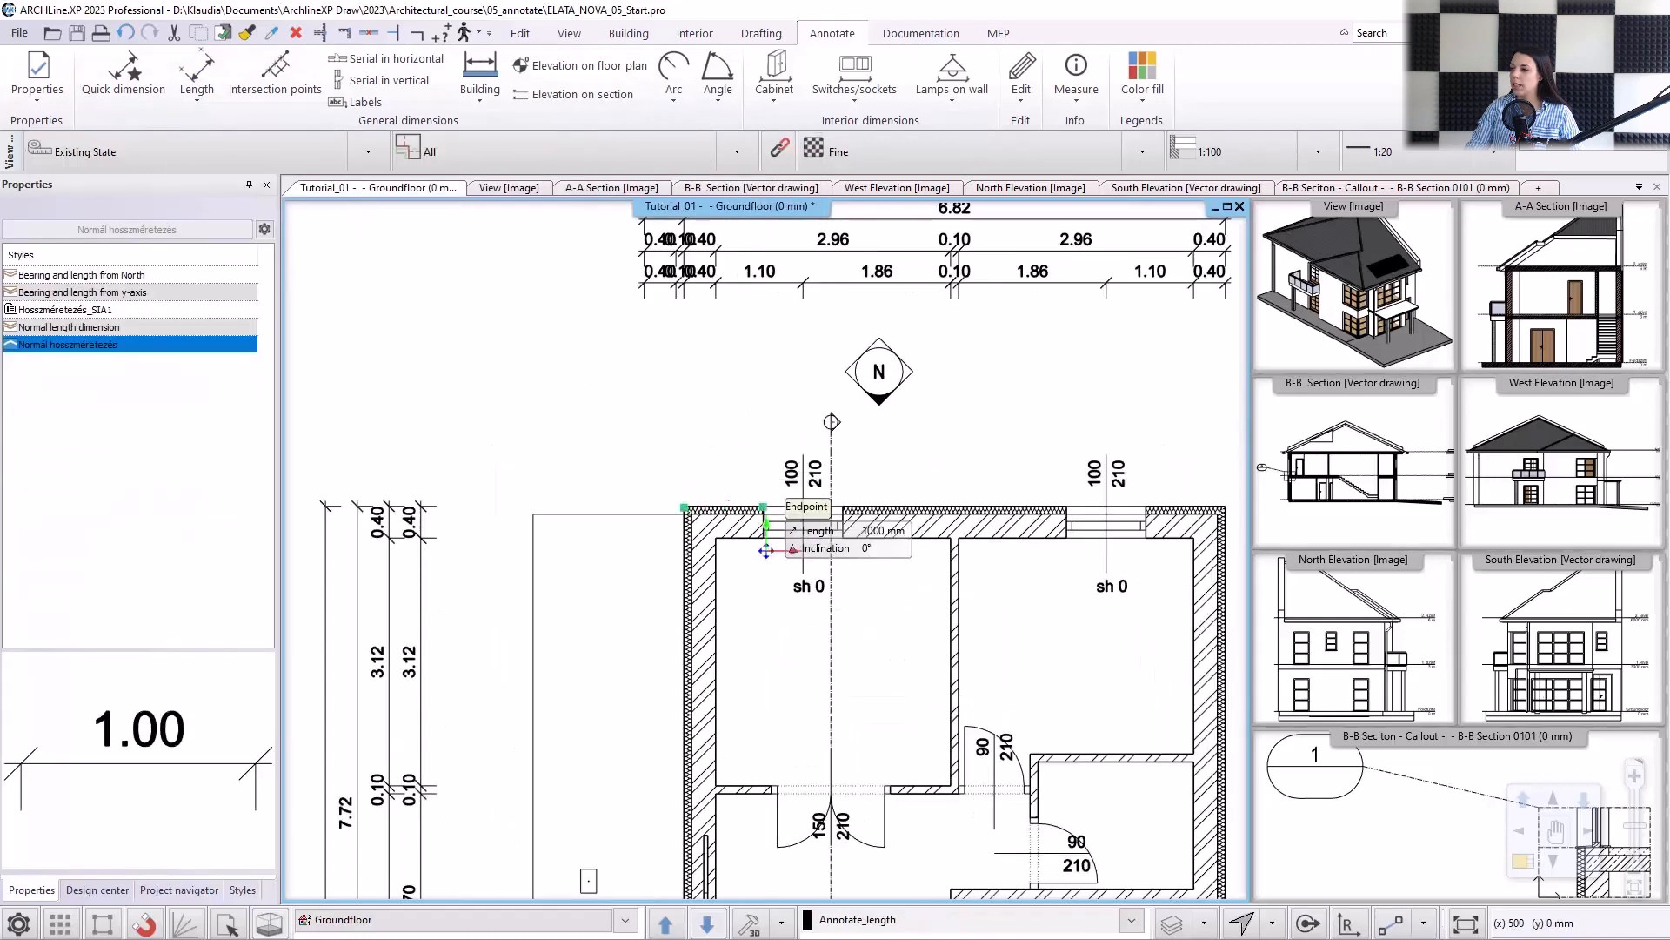
middle_drag(685, 509, 483, 511)
click(1023, 509)
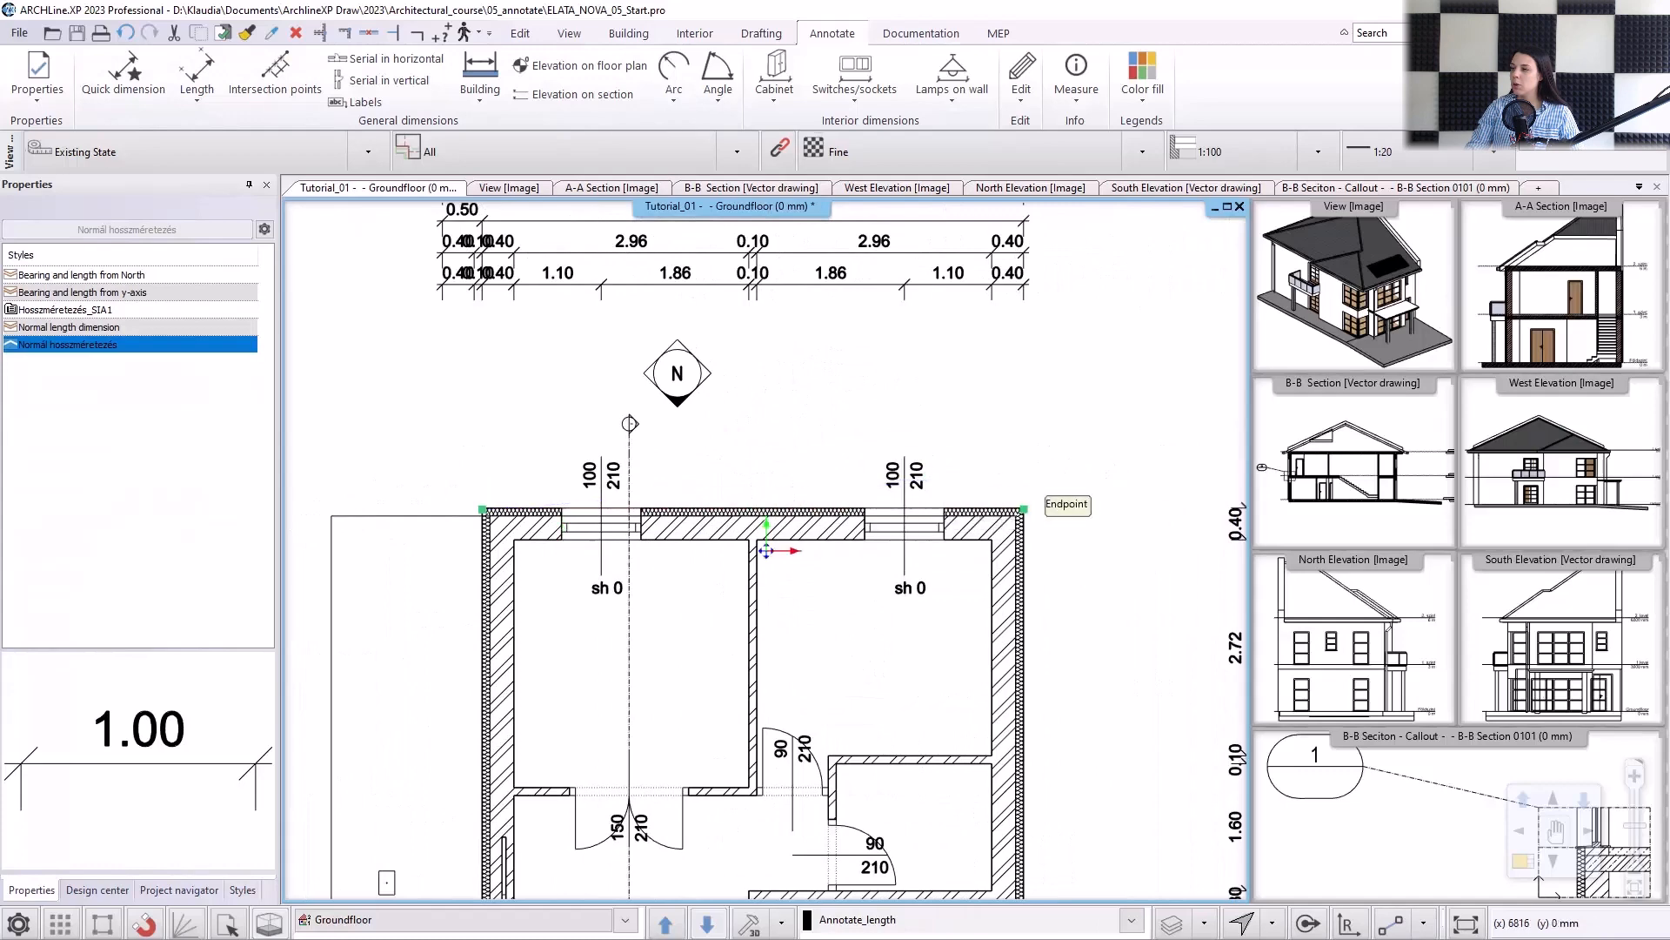
click(1025, 324)
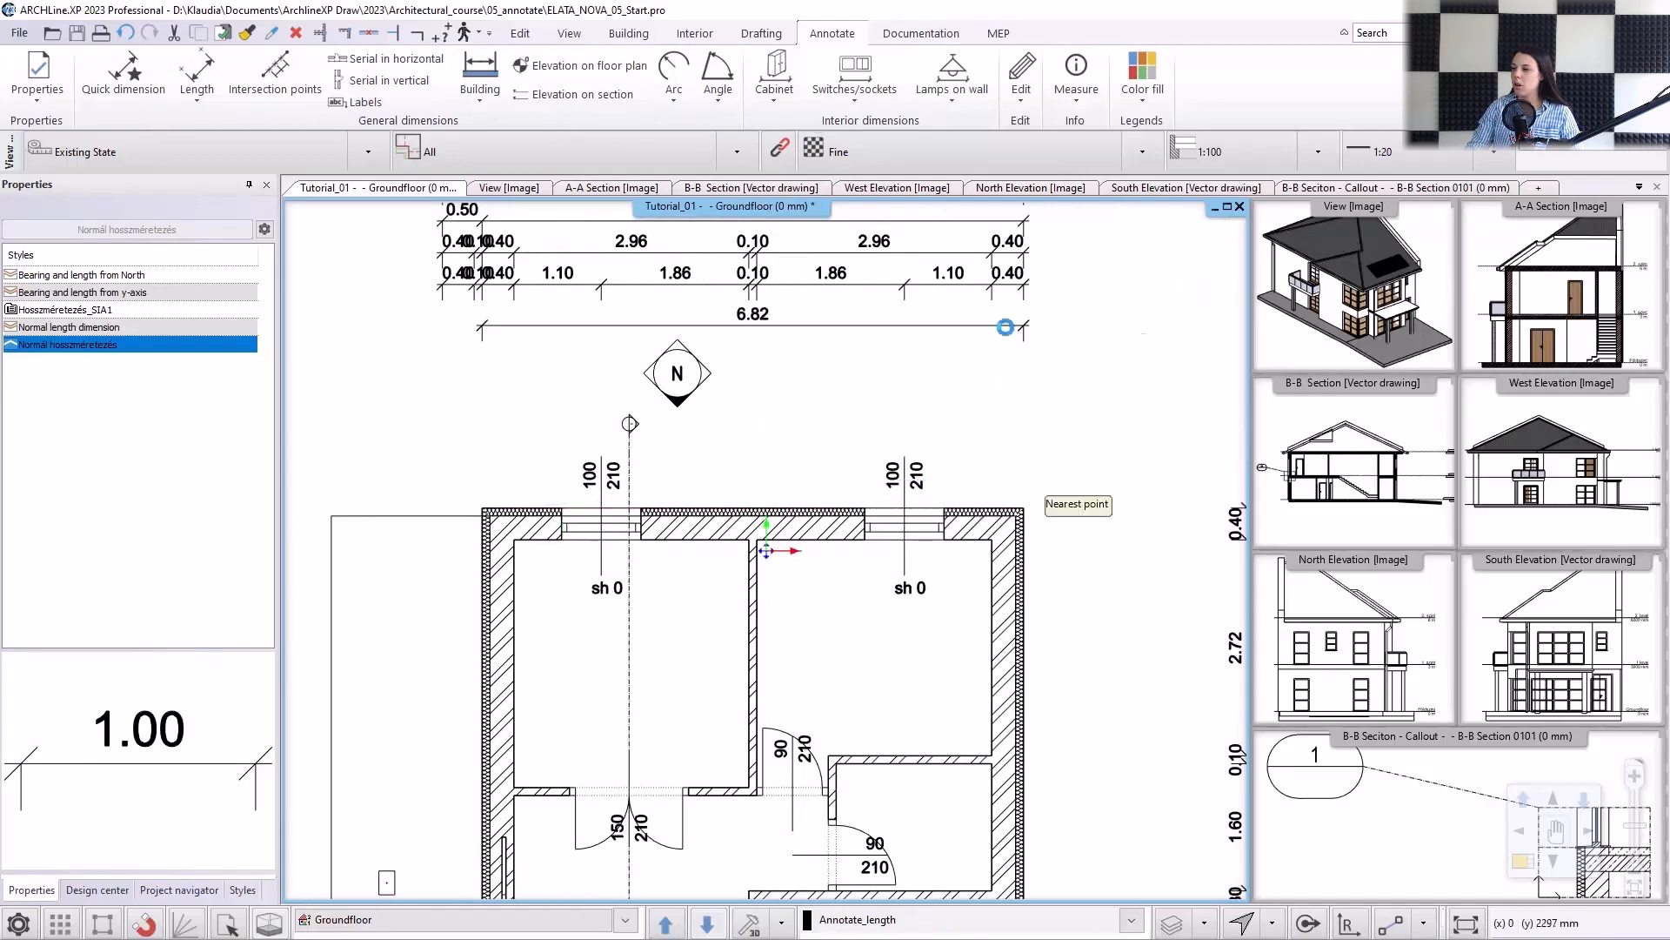
key(Escape)
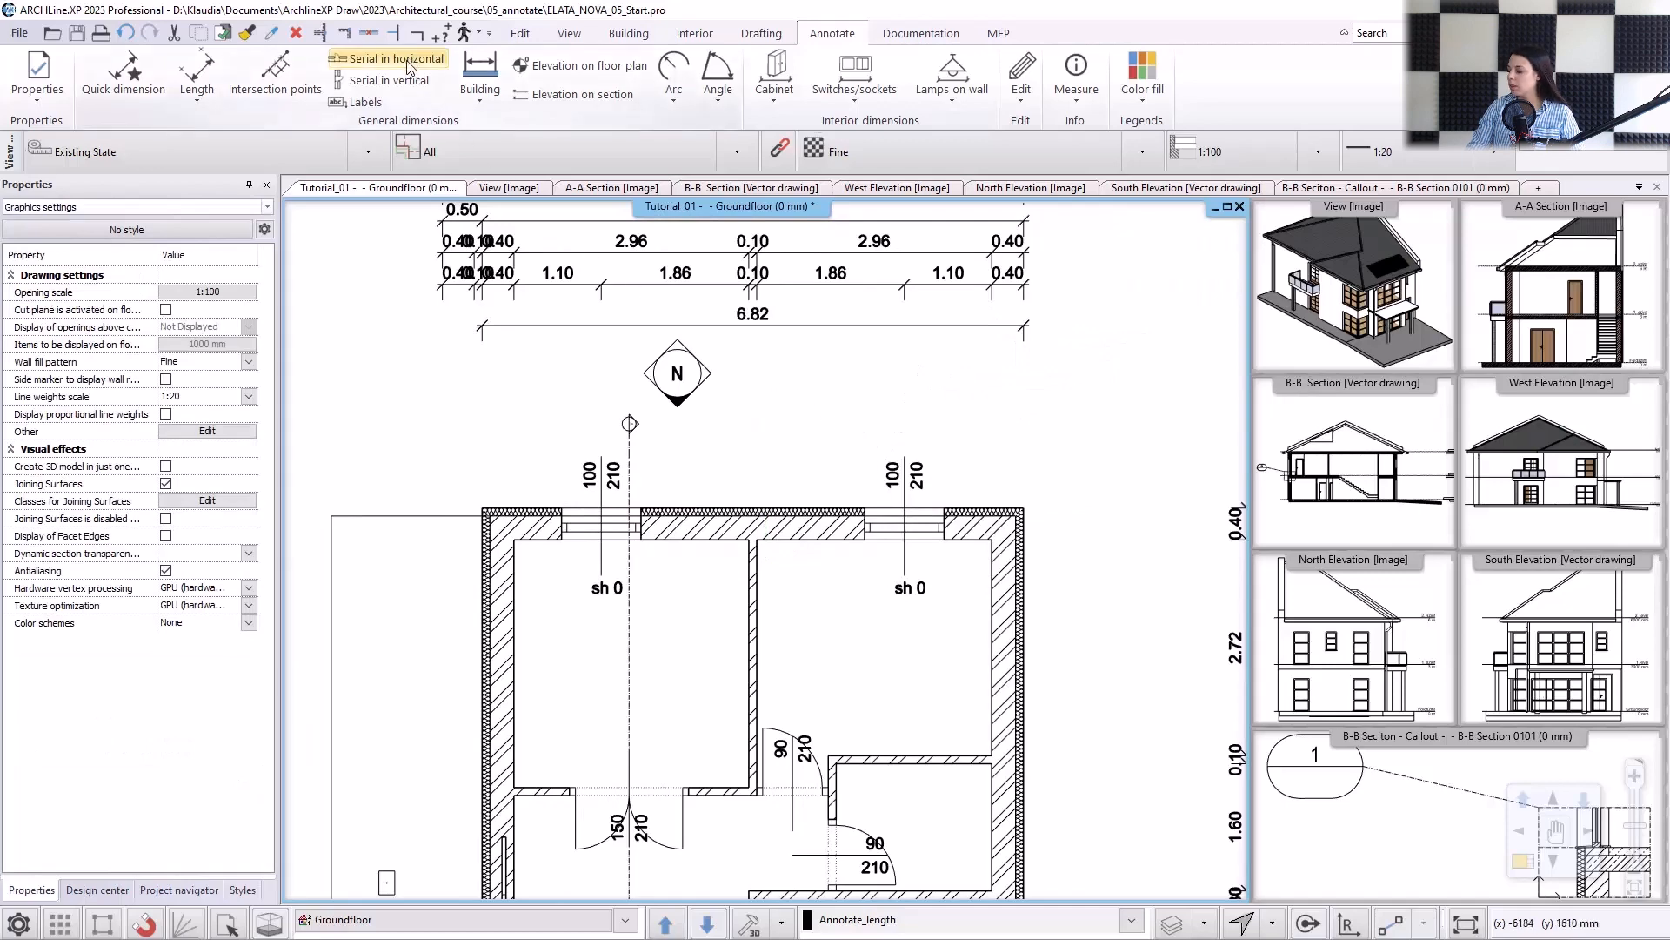
Add a serial horizontal dimension chain across the two northern rooms, from the east wall's inner face through both partitions to the west wall's inner face.
click(383, 61)
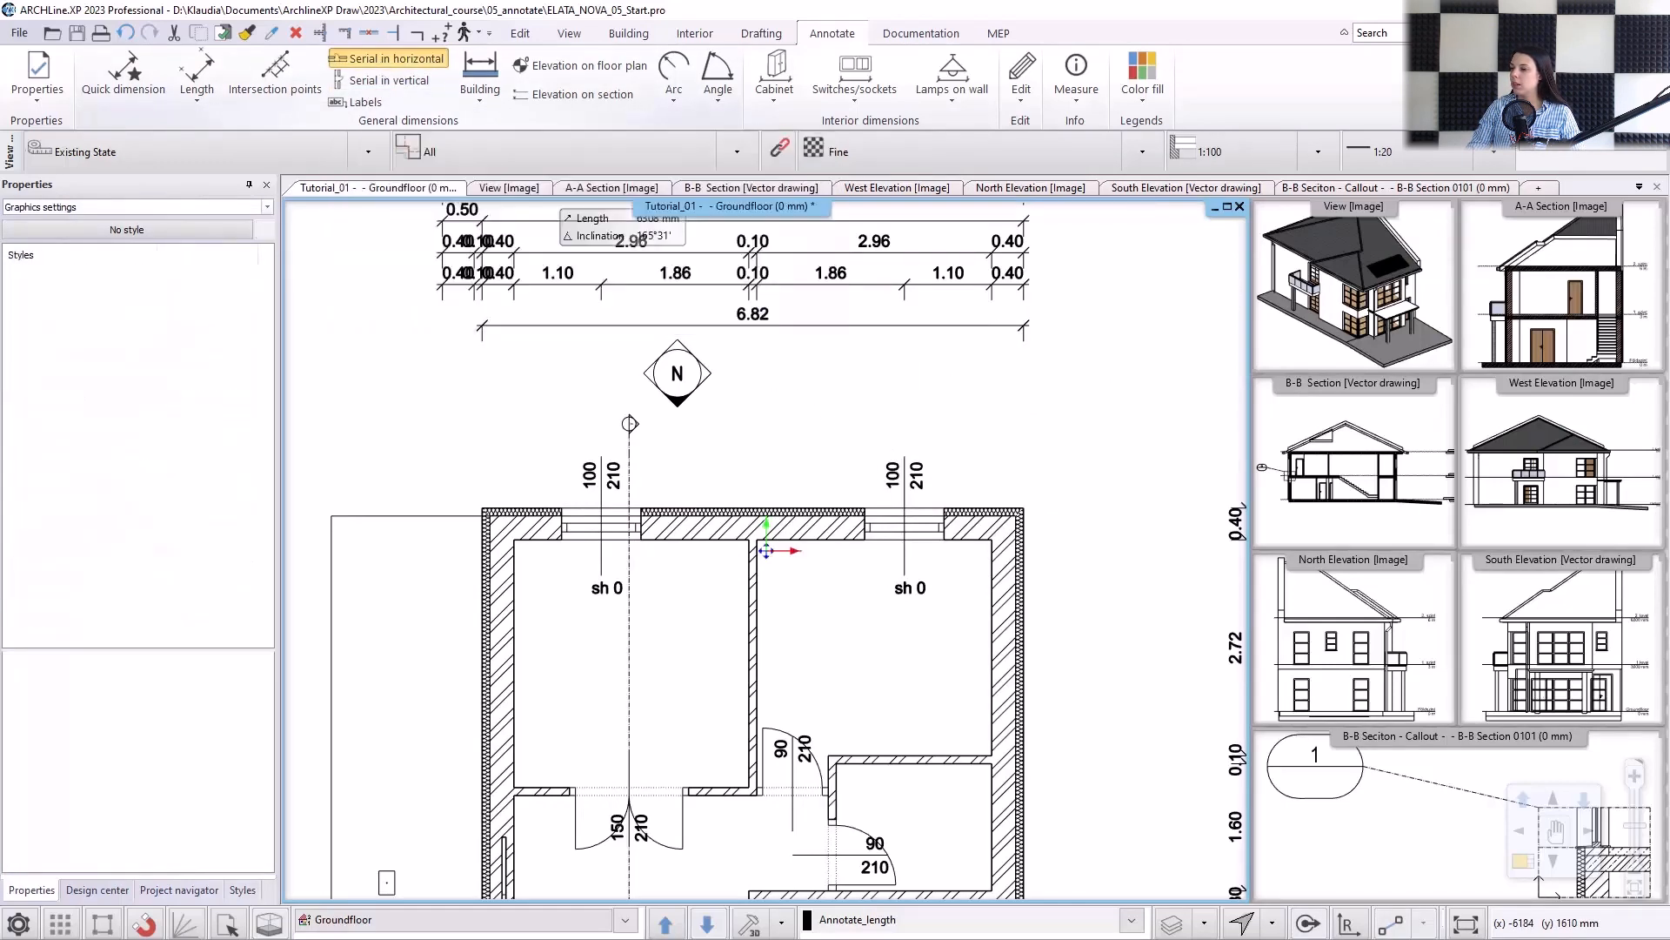
scroll(960, 618, up, 2)
click(944, 633)
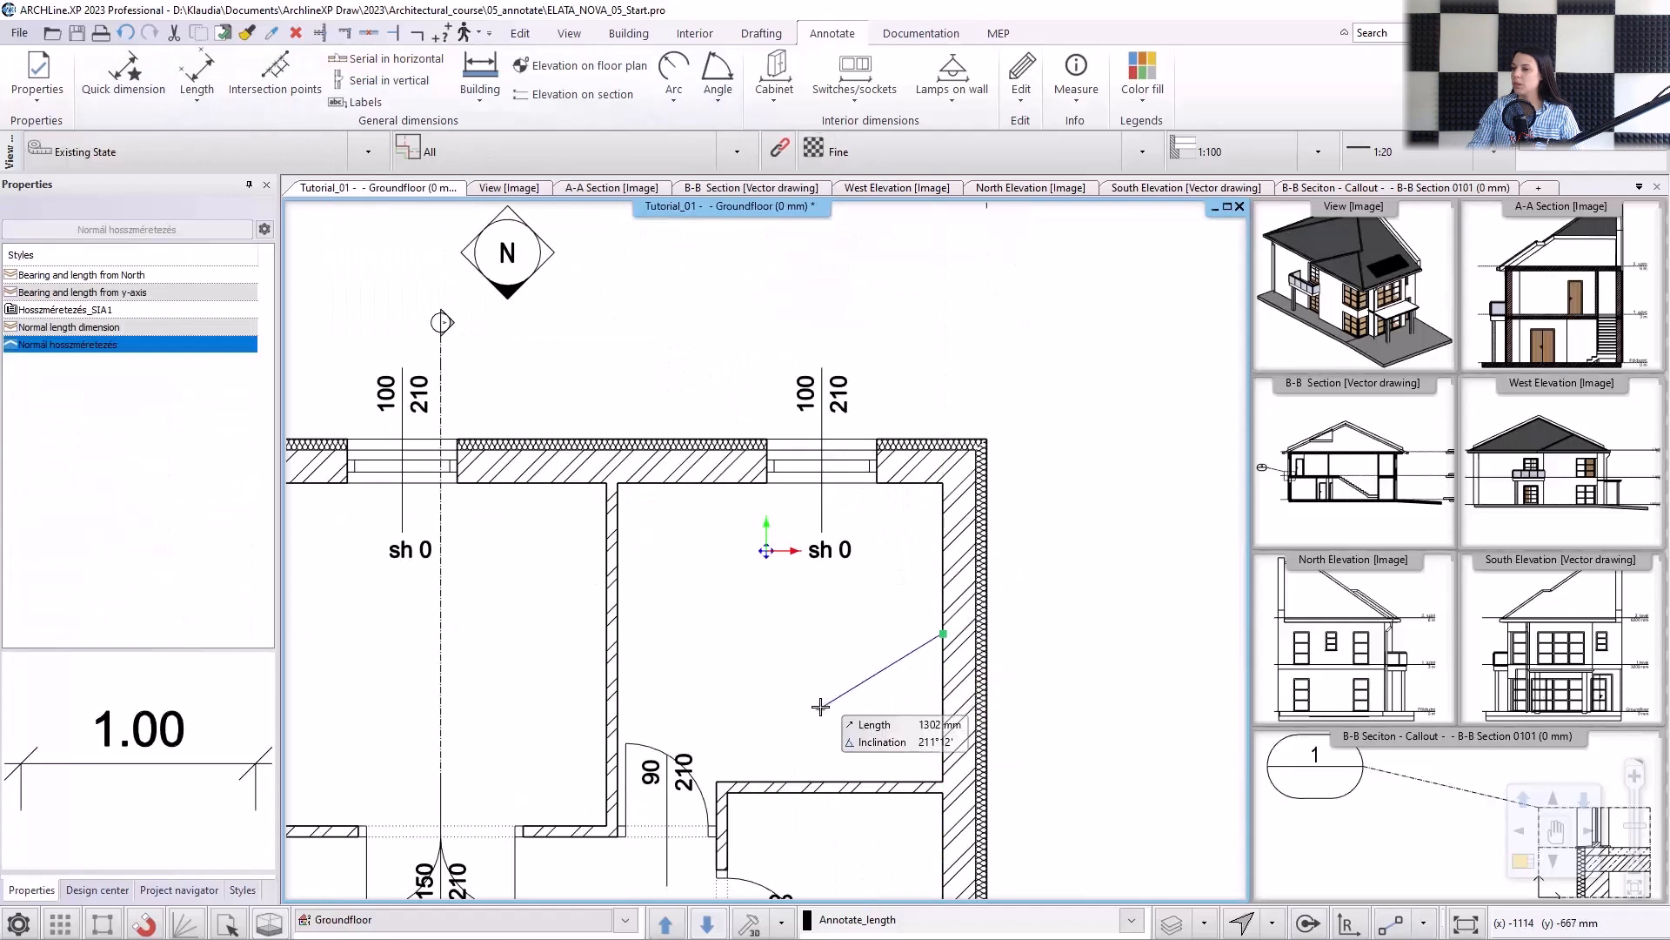
middle_drag(820, 706, 817, 645)
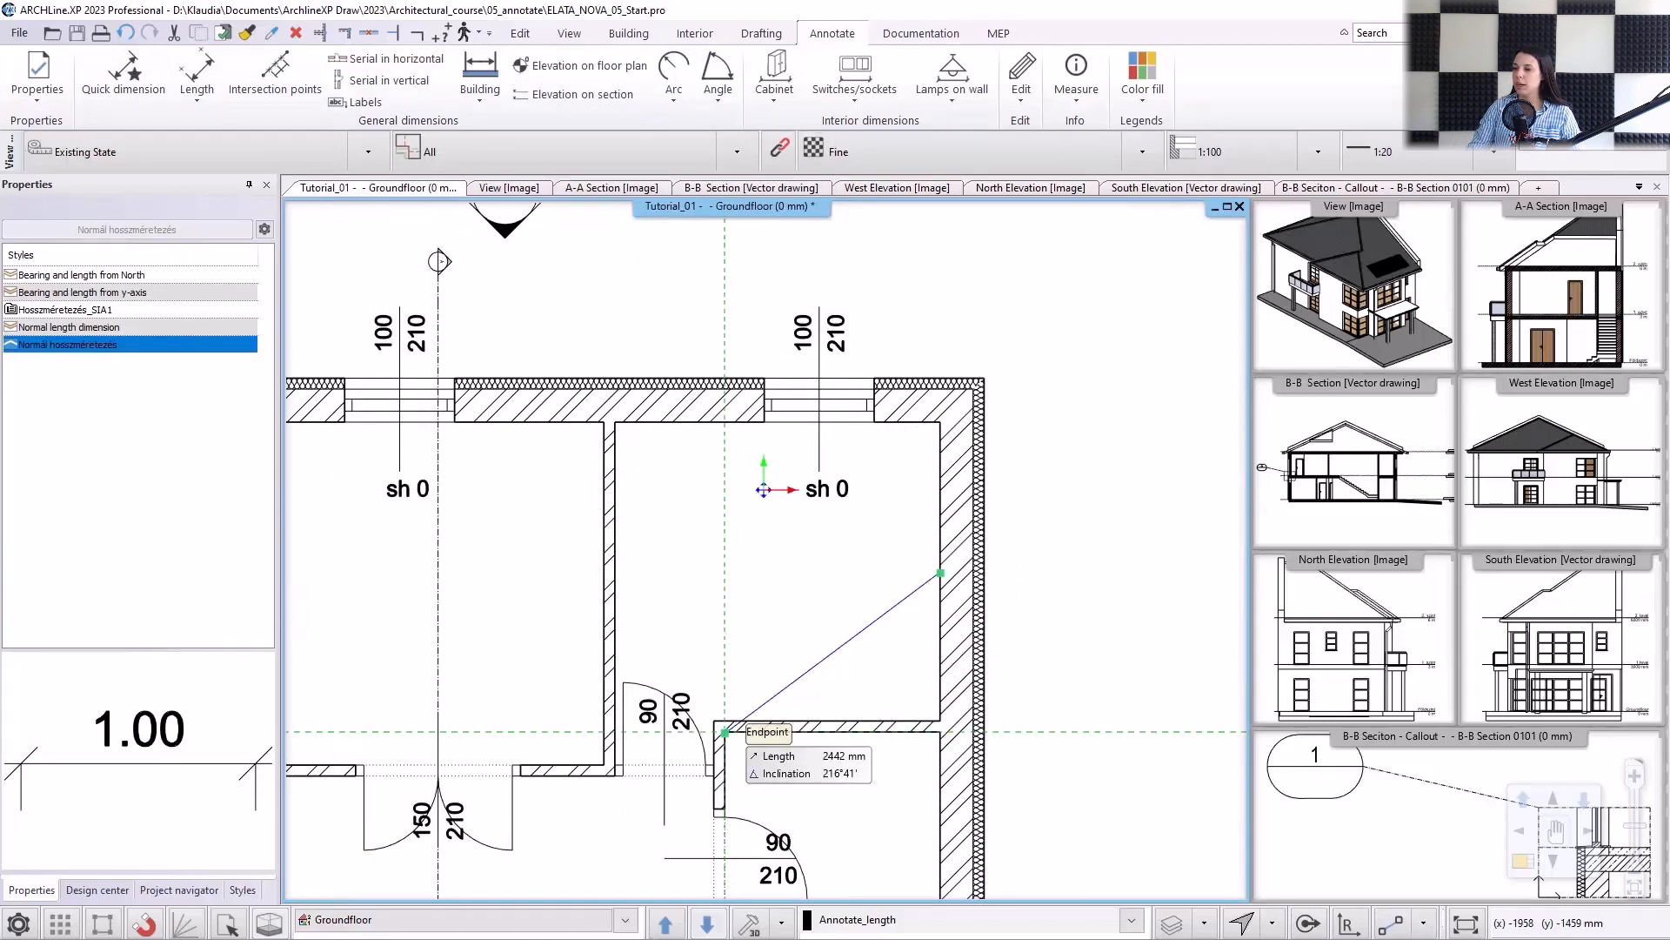
click(725, 731)
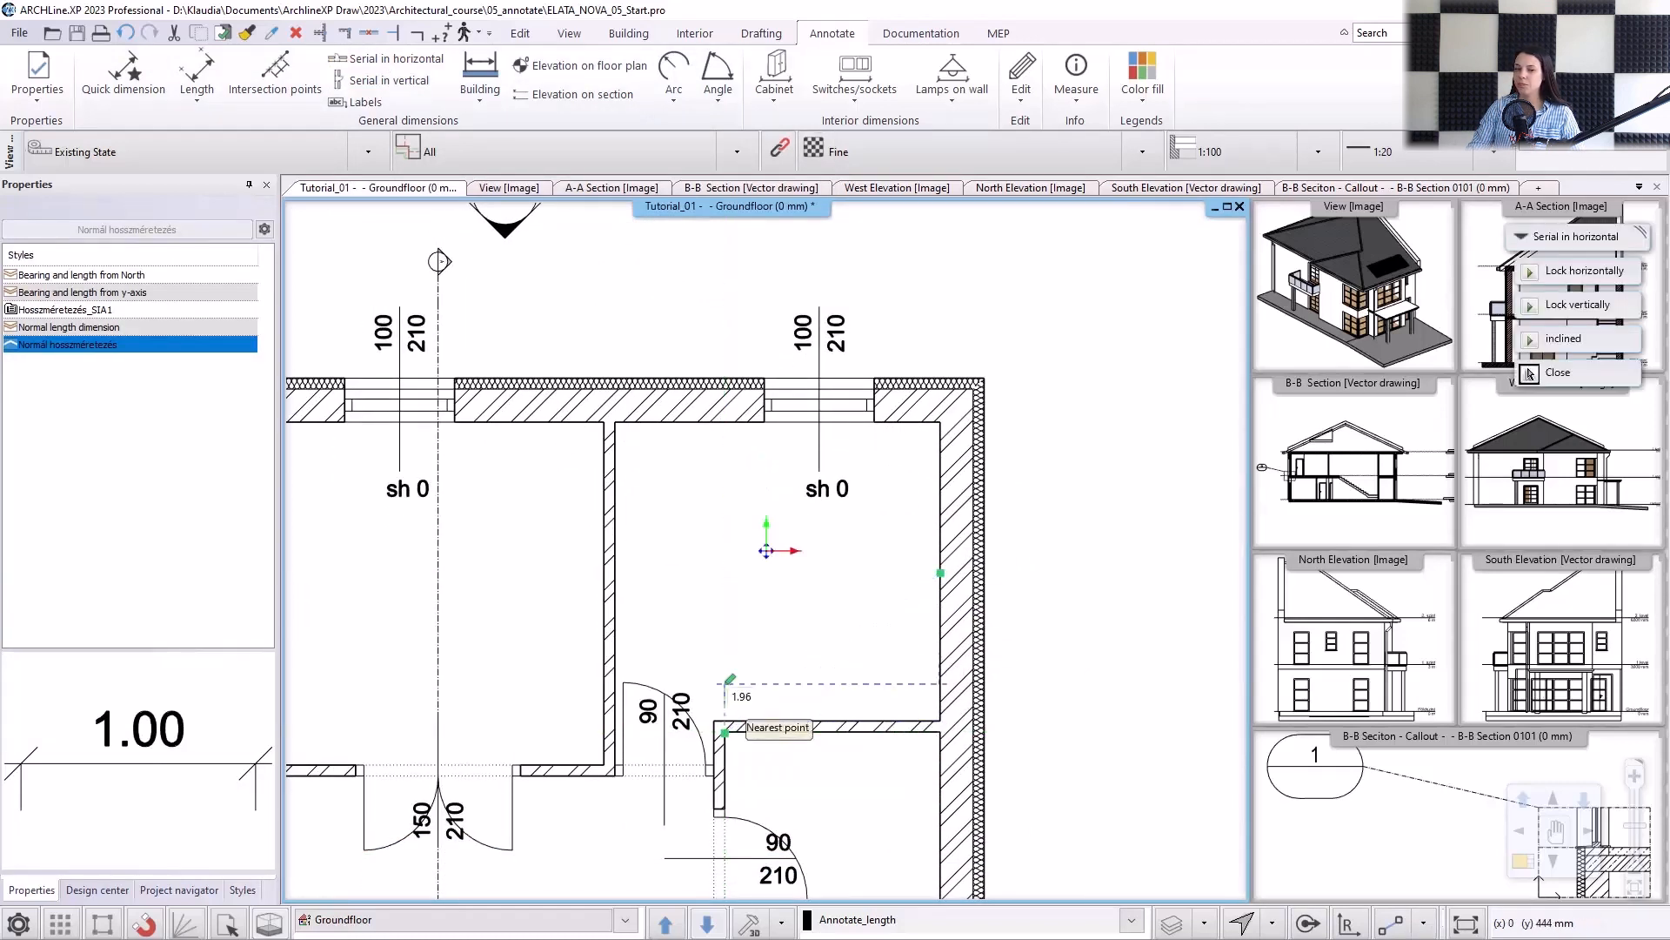
click(765, 632)
click(714, 721)
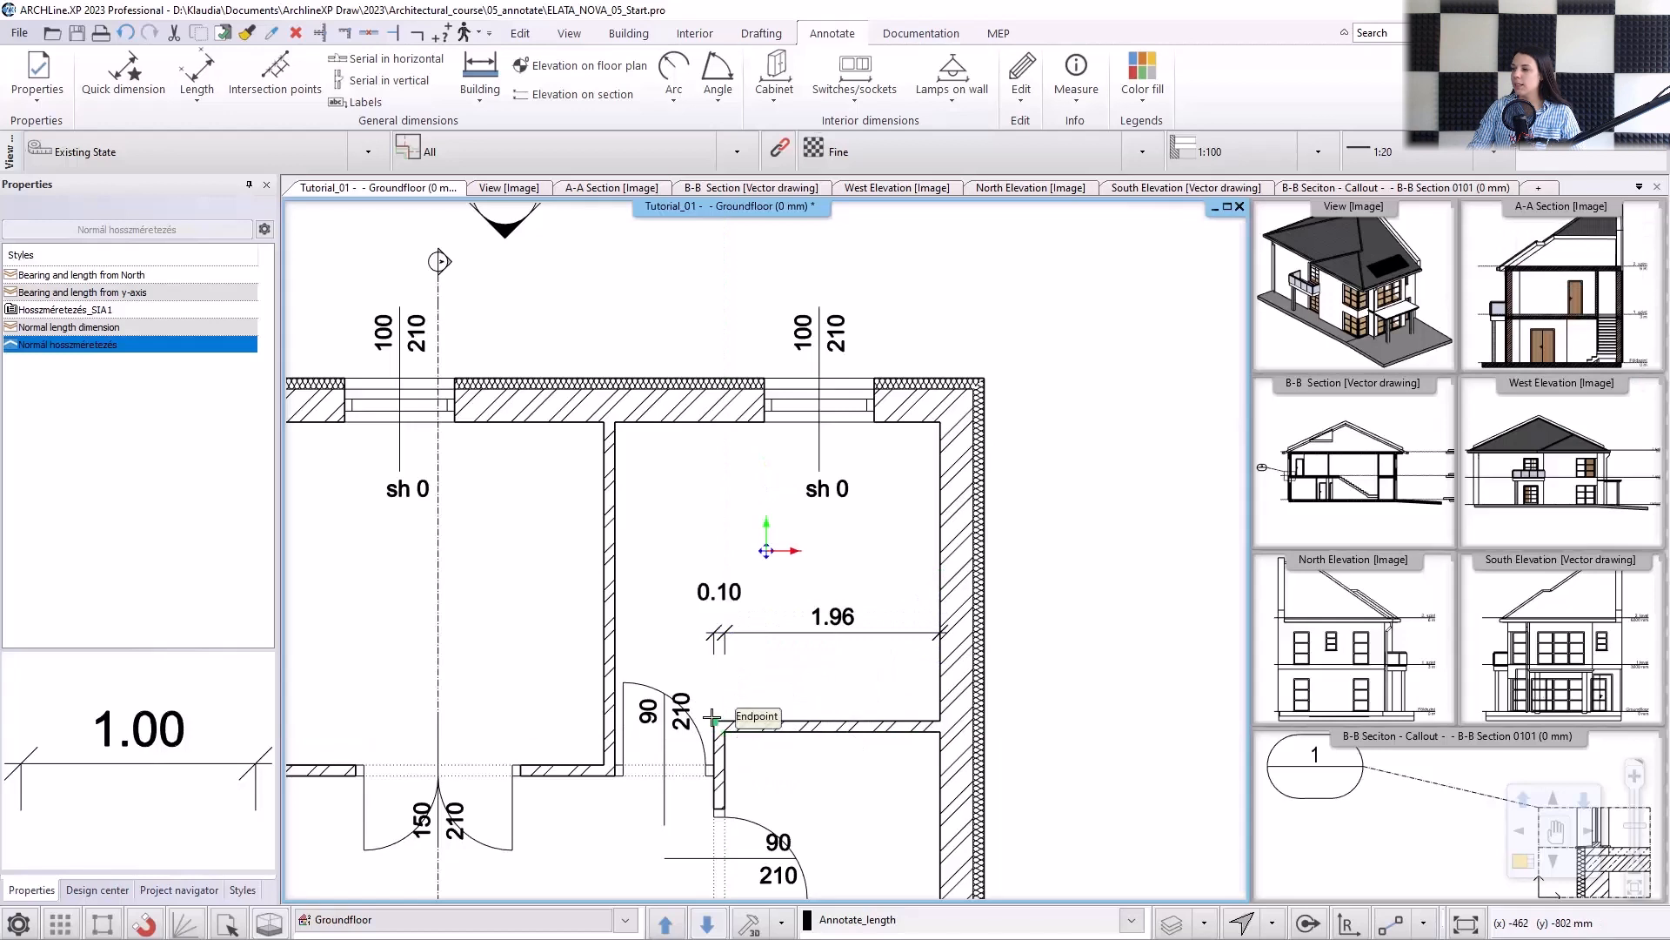
click(713, 721)
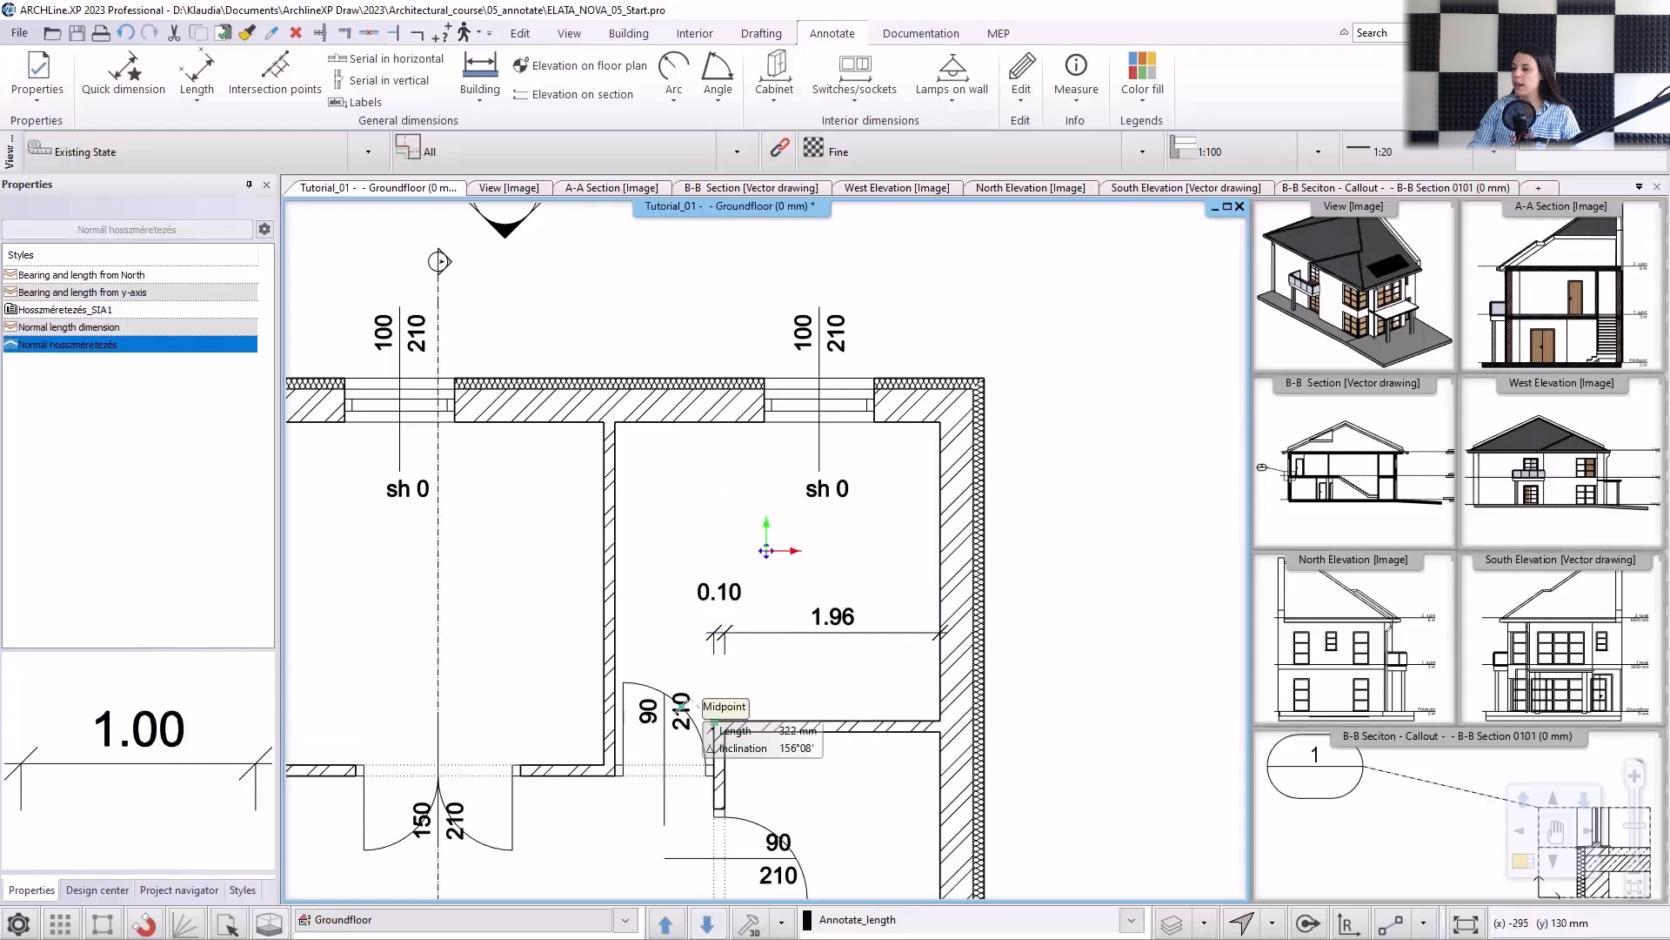
click(615, 622)
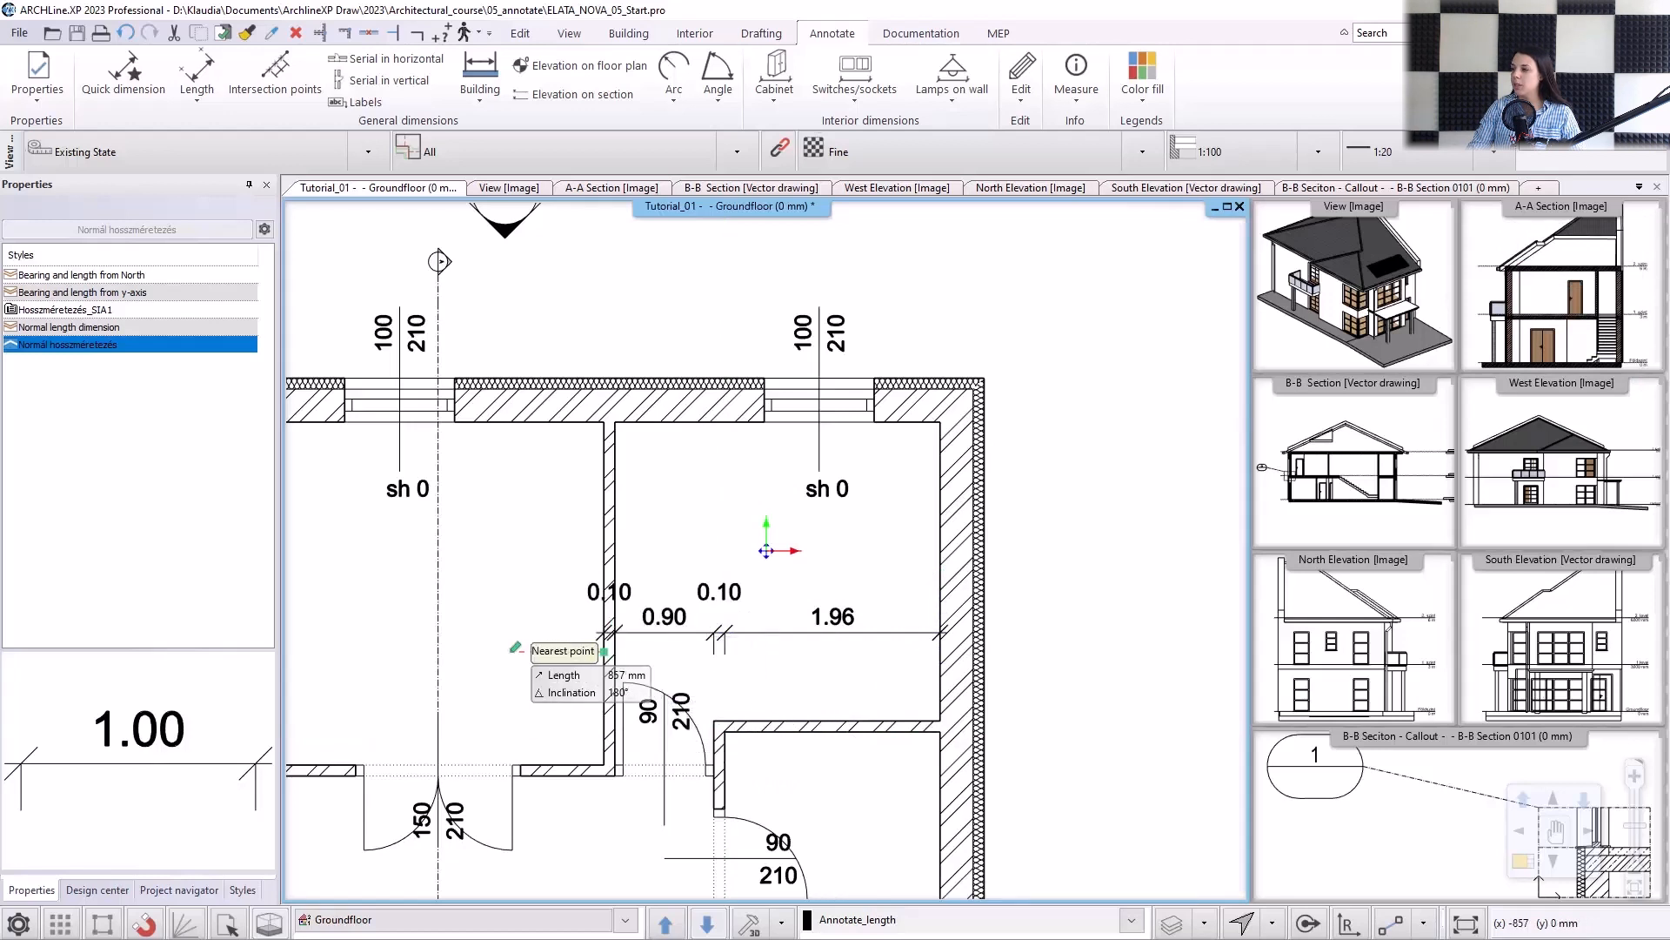
middle_drag(498, 646, 650, 636)
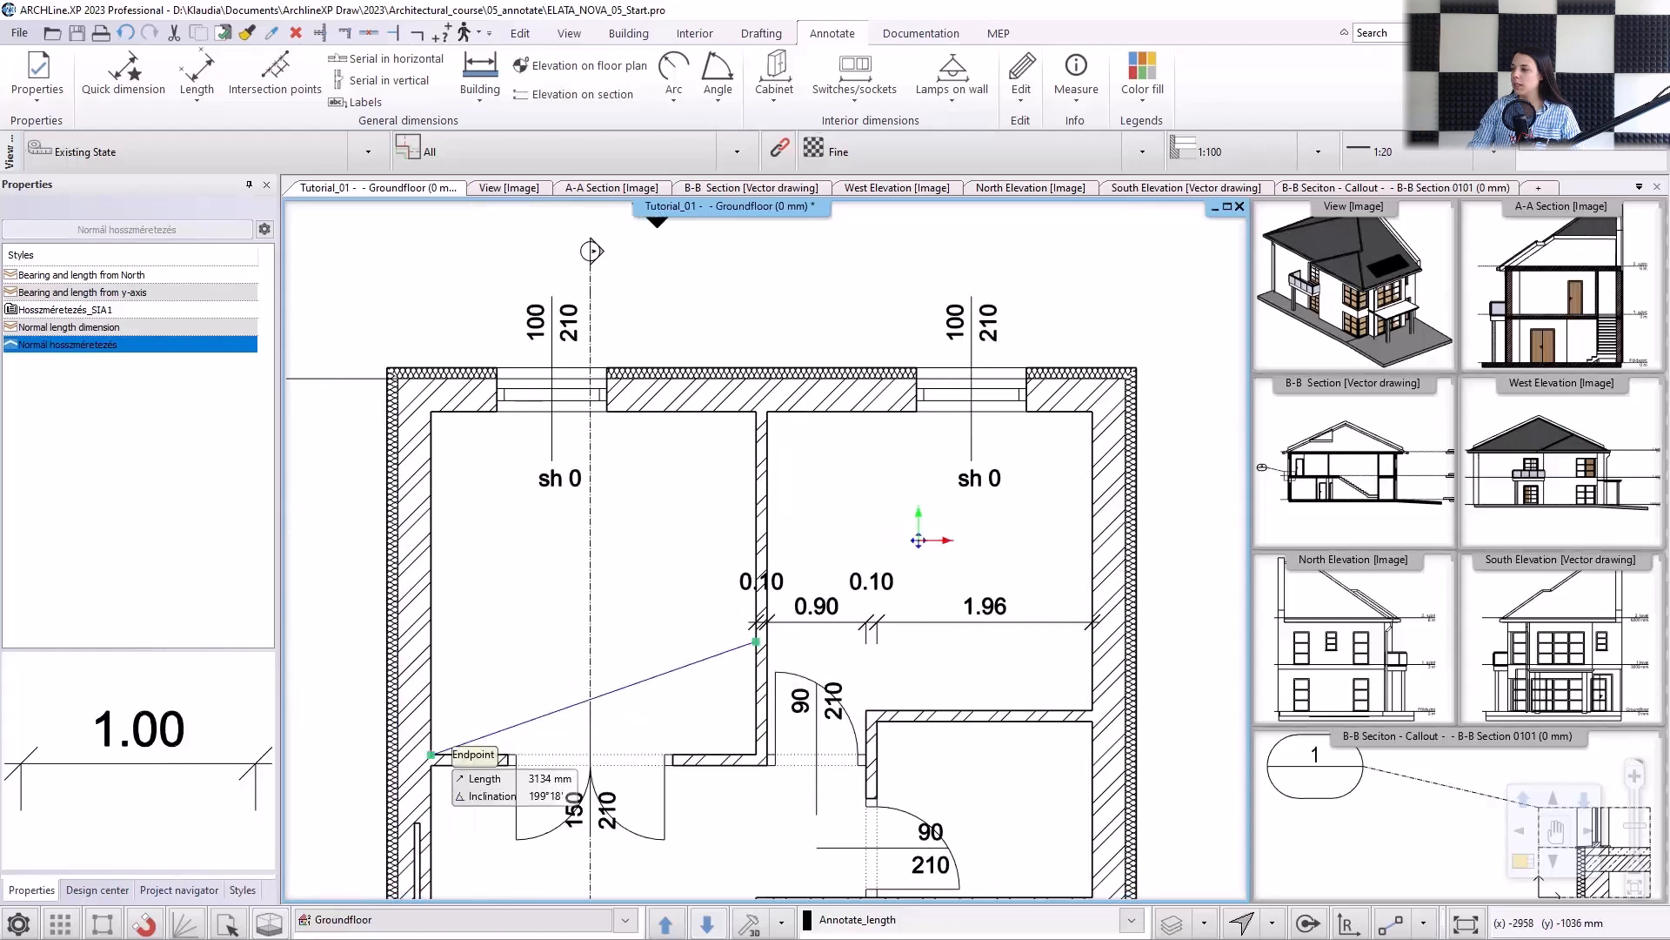
click(432, 755)
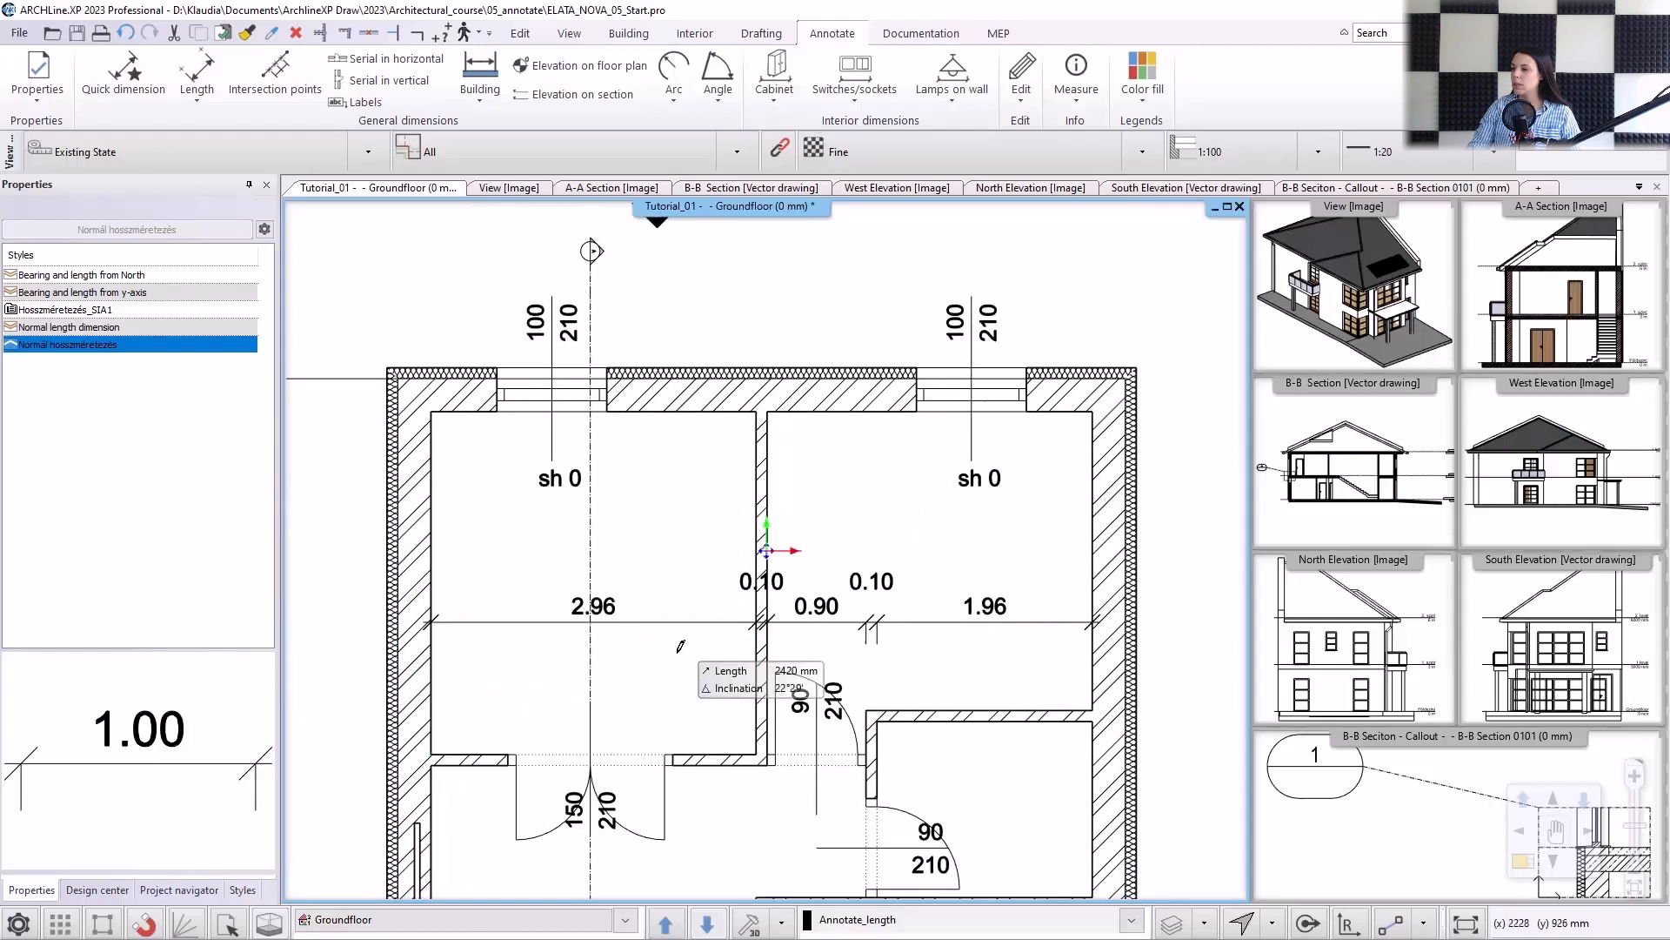
key(Escape)
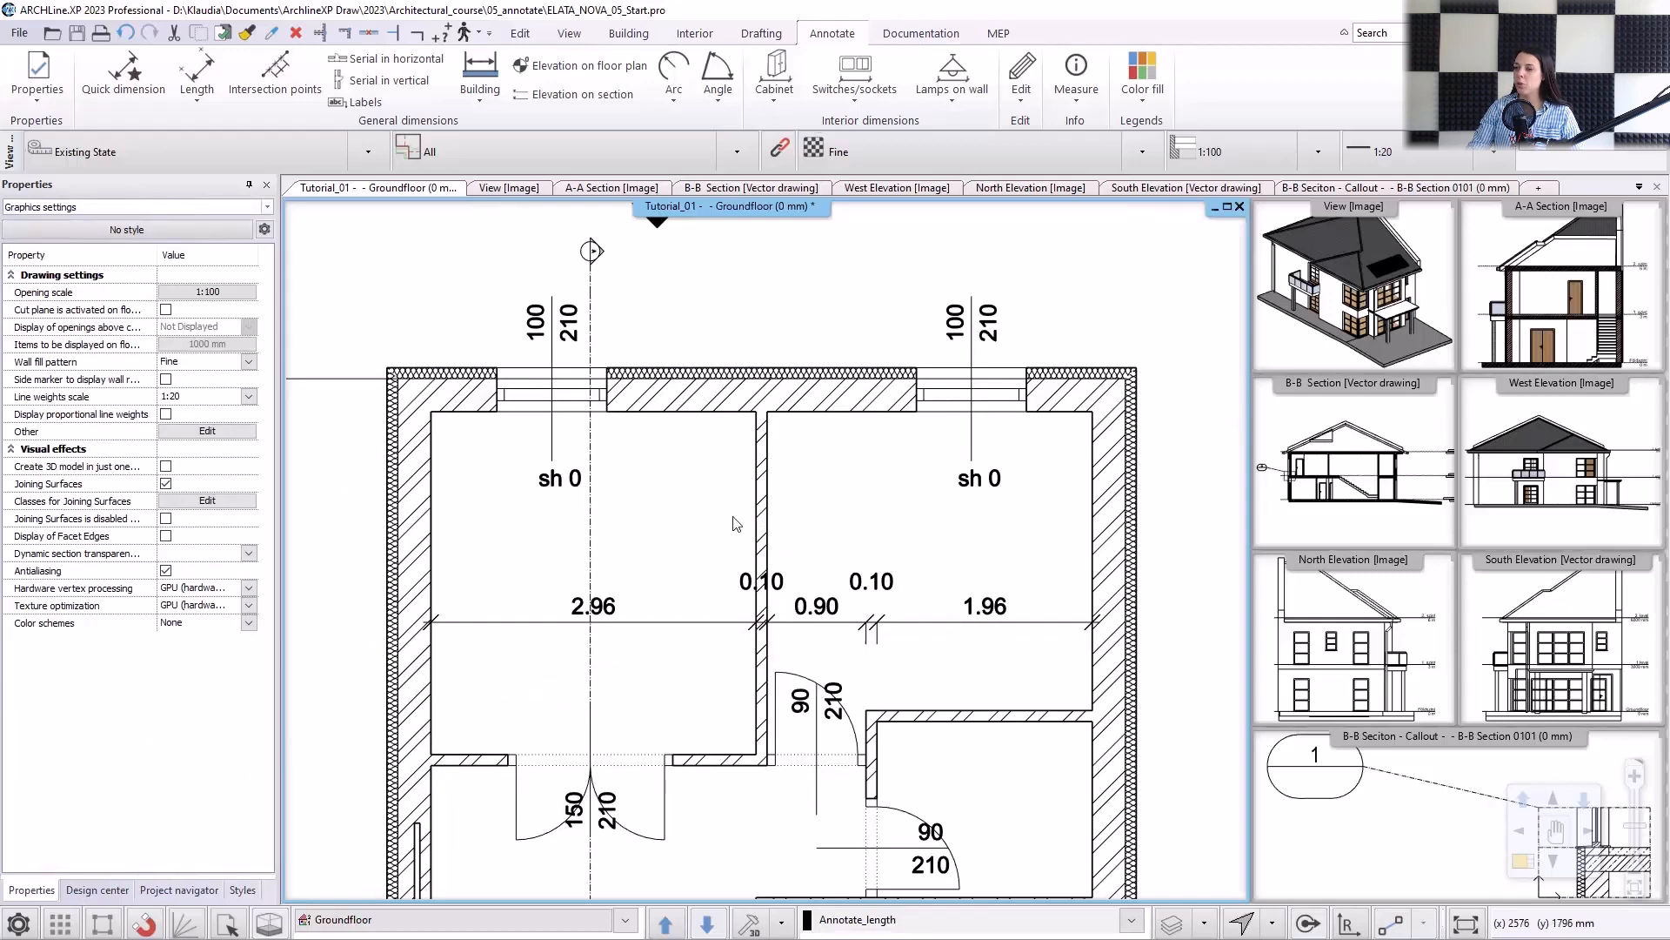
Add a serial vertical dimension chain from the thick interior wall's south face, through the partition by the double door, to the north wall's inner face.
click(408, 84)
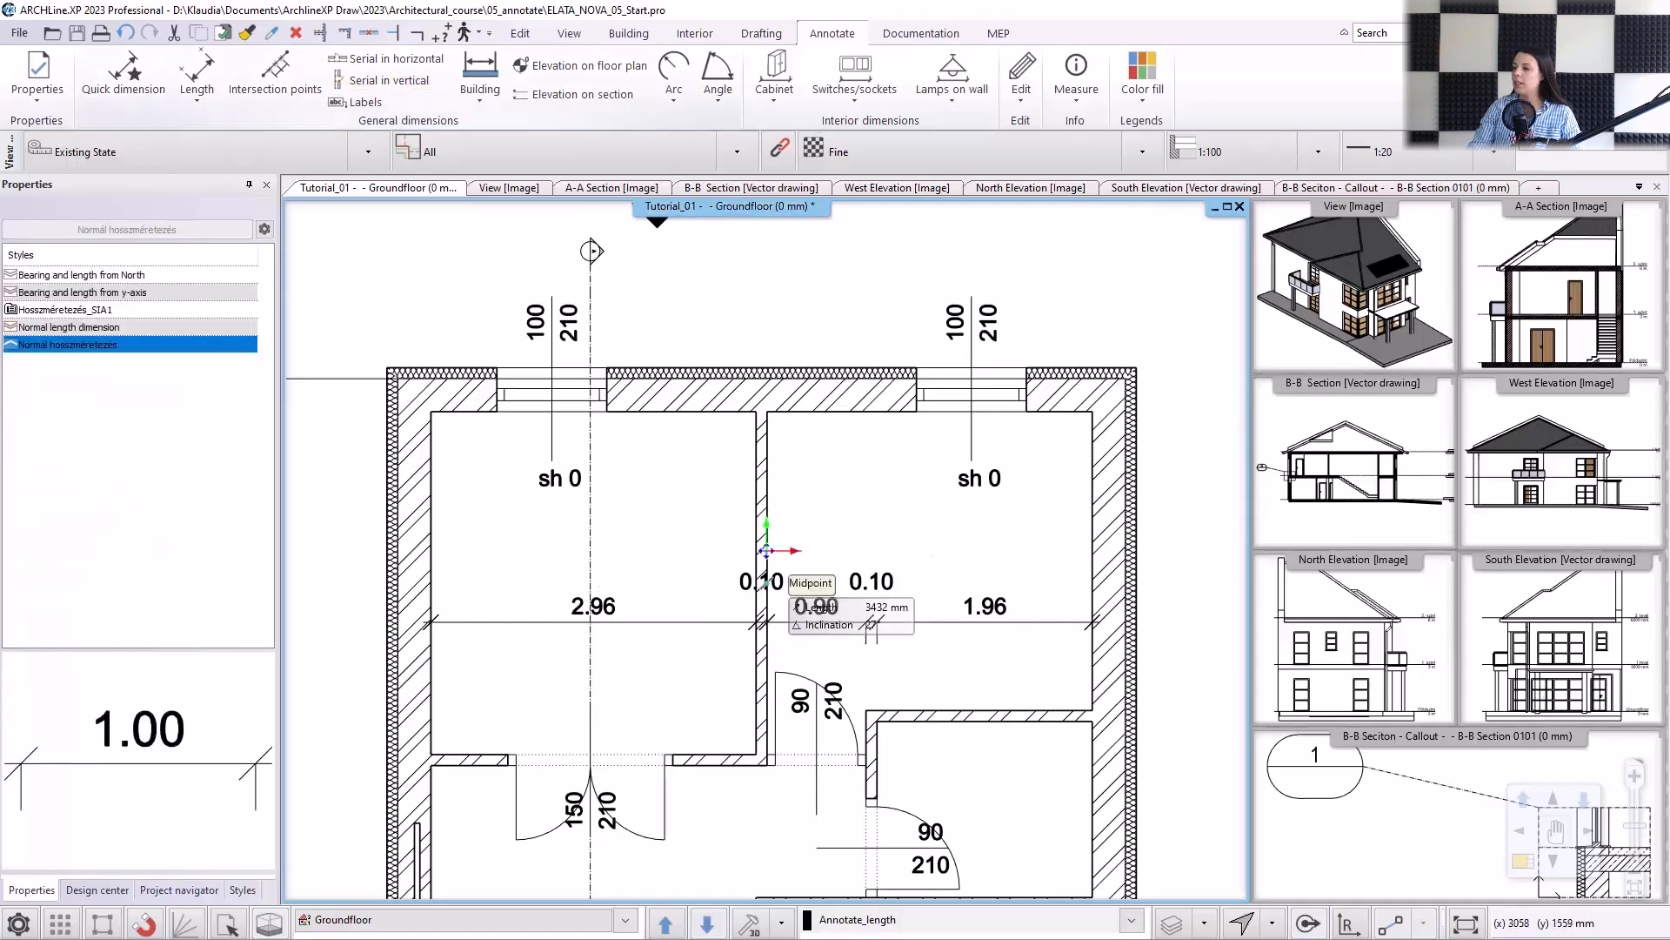
middle_drag(770, 709, 762, 530)
click(749, 751)
click(748, 719)
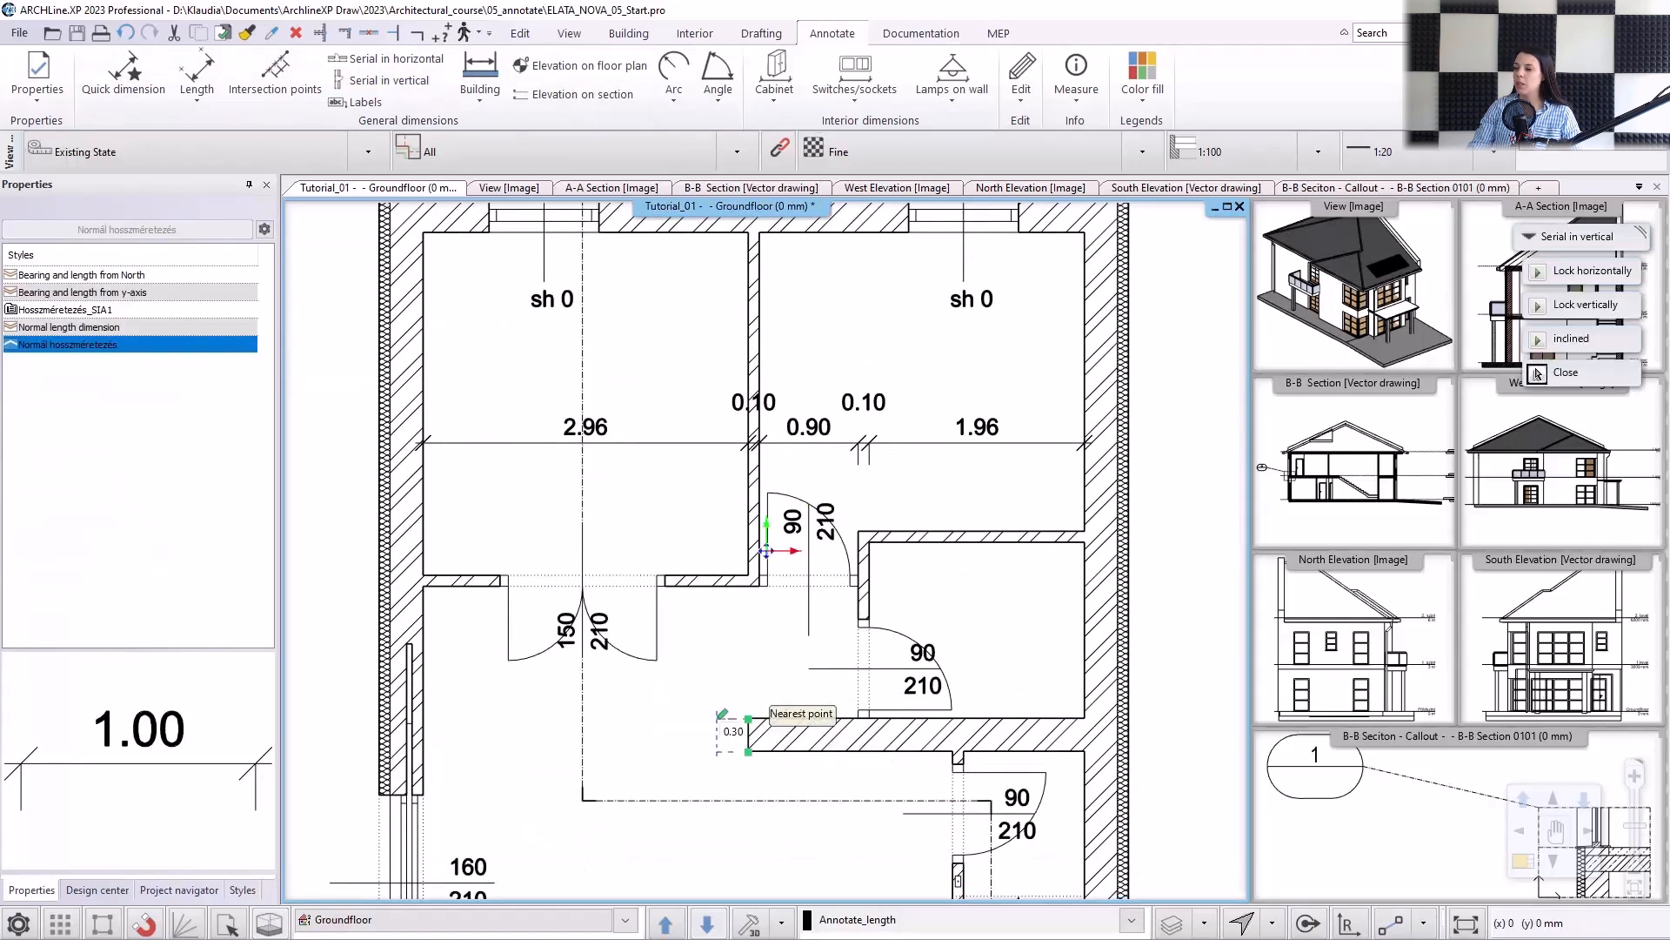
click(692, 721)
click(696, 585)
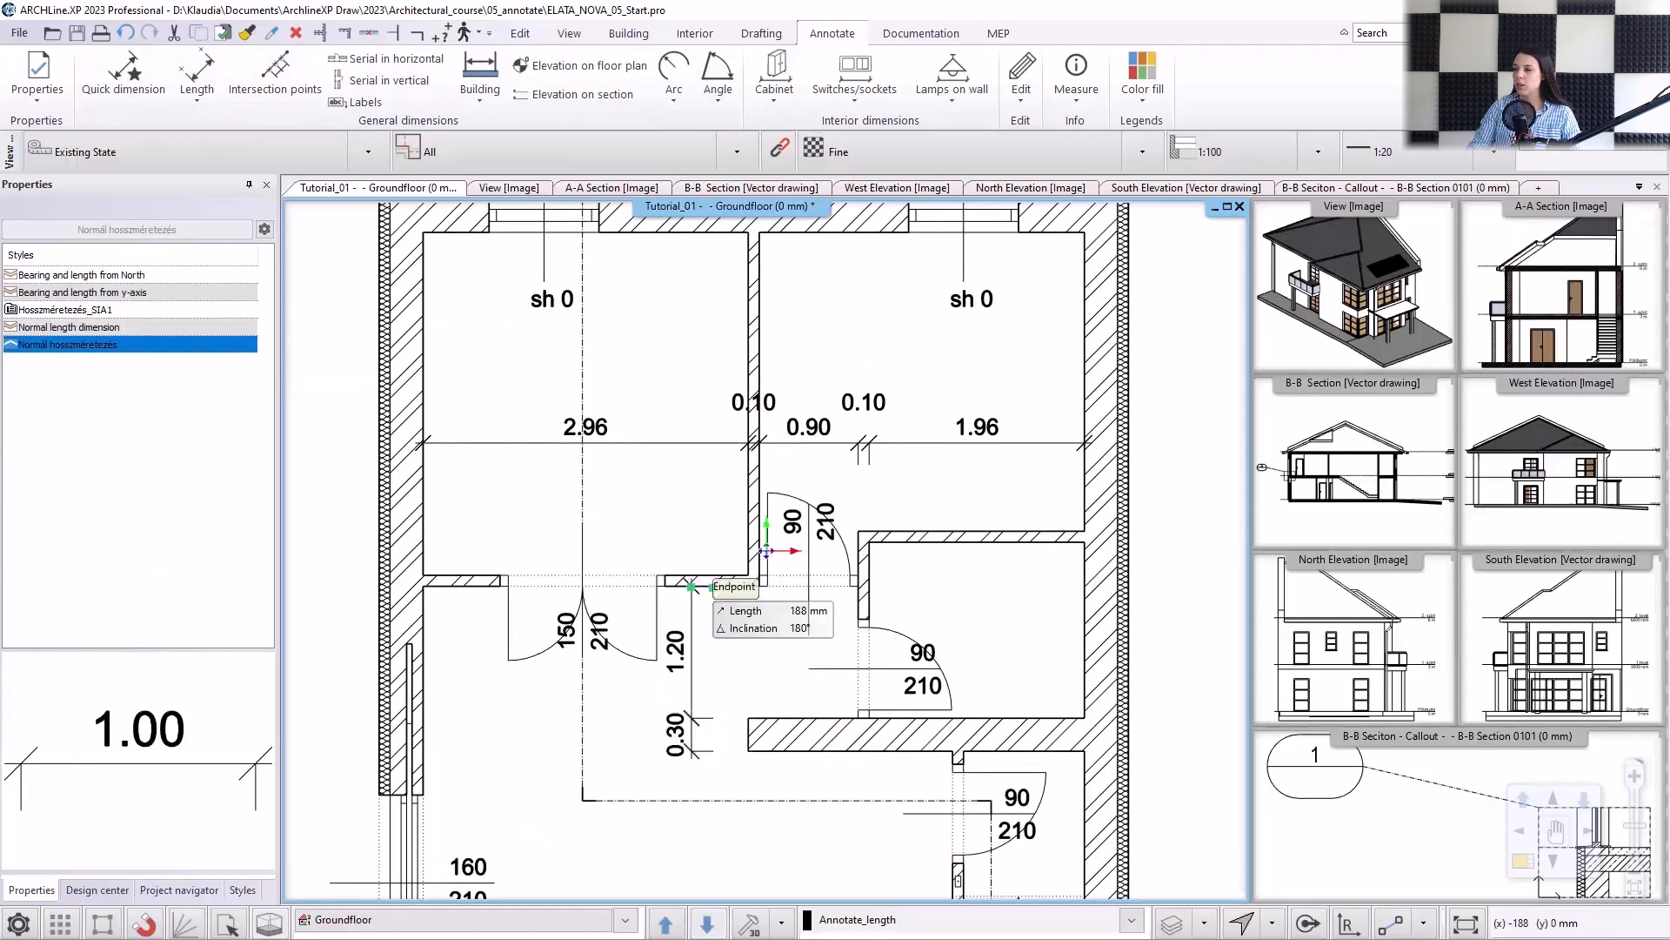
click(701, 574)
middle_drag(703, 425, 692, 521)
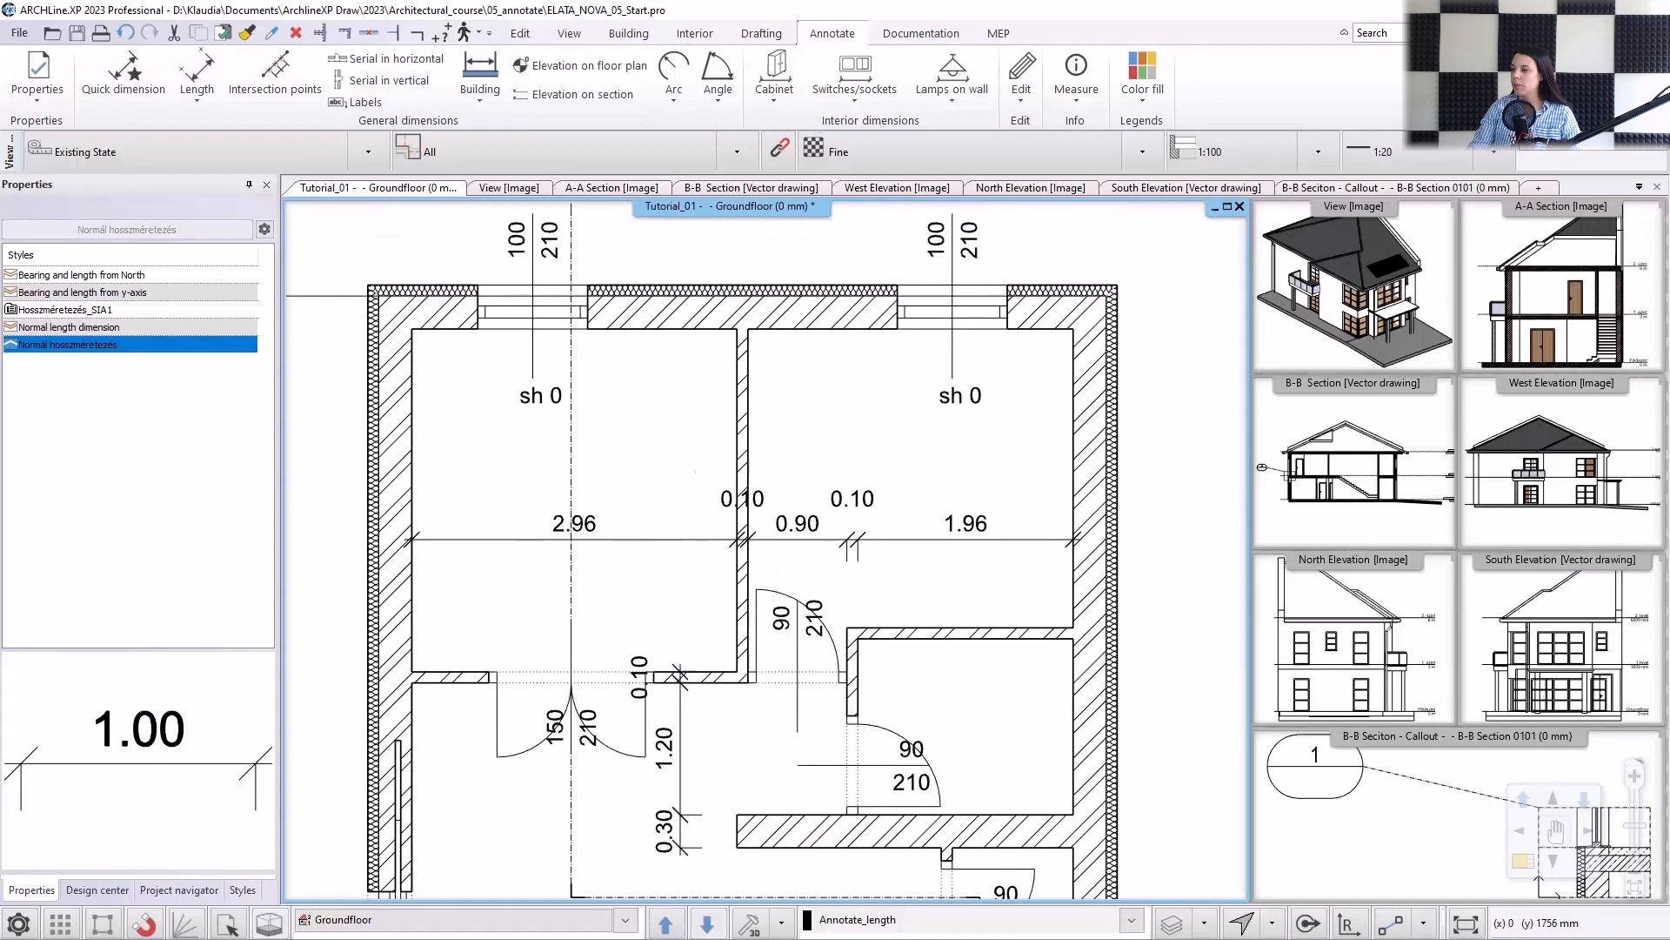
click(662, 329)
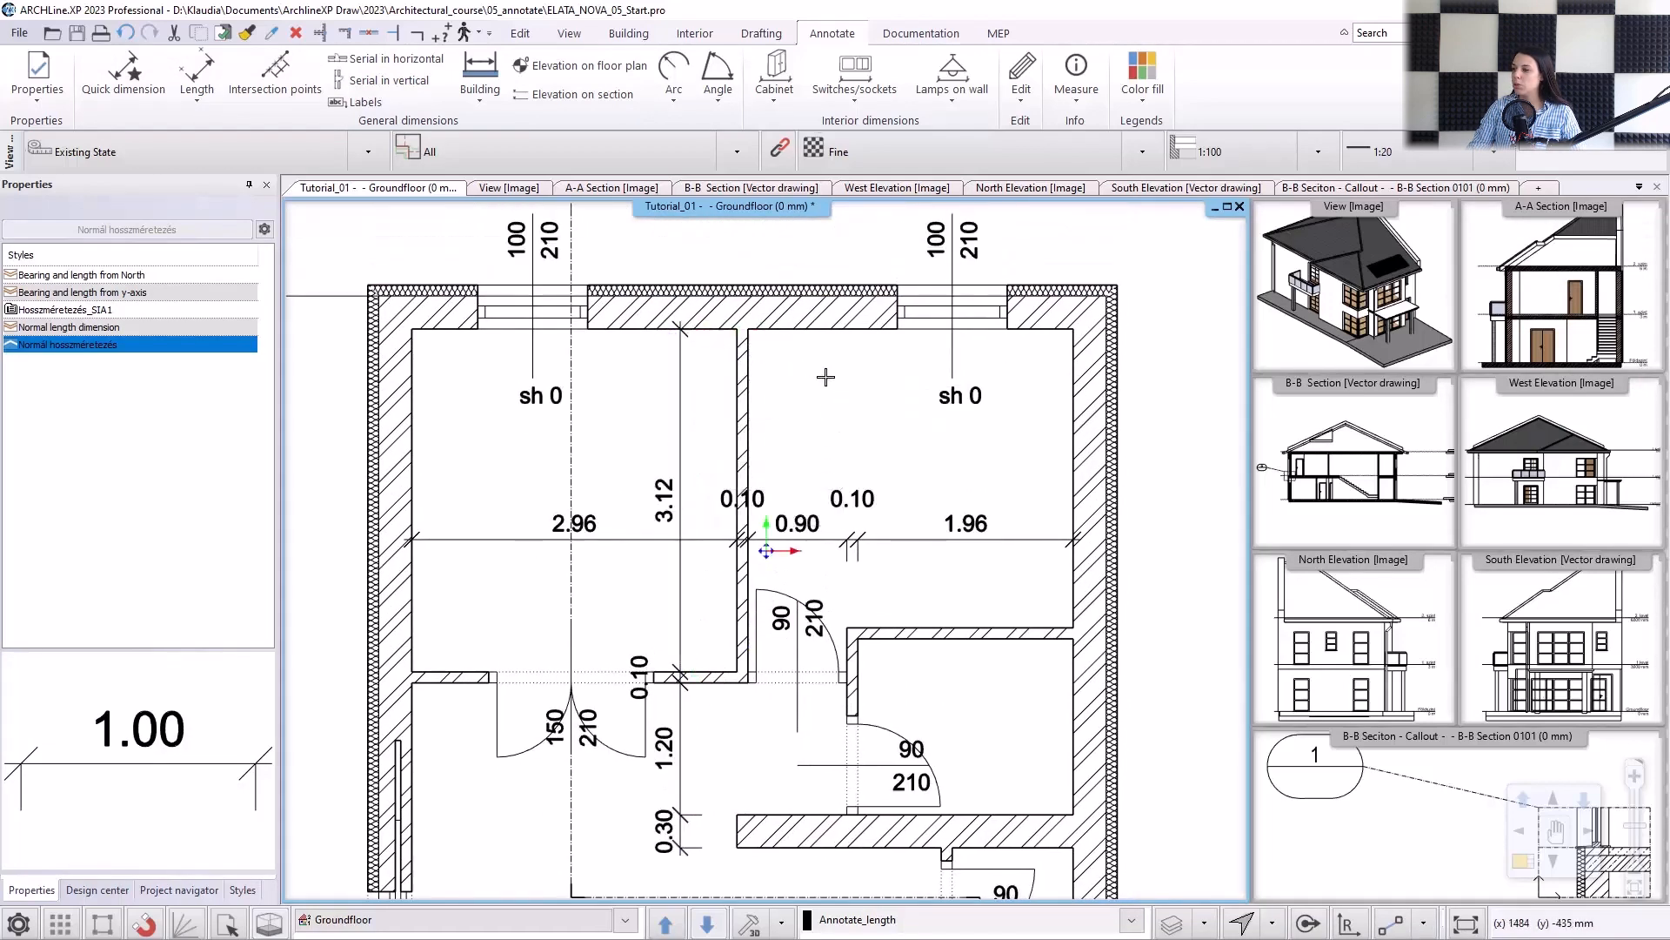
Try a width of 1100 mm on the north-eastern room's window and undo the change.
key(Escape)
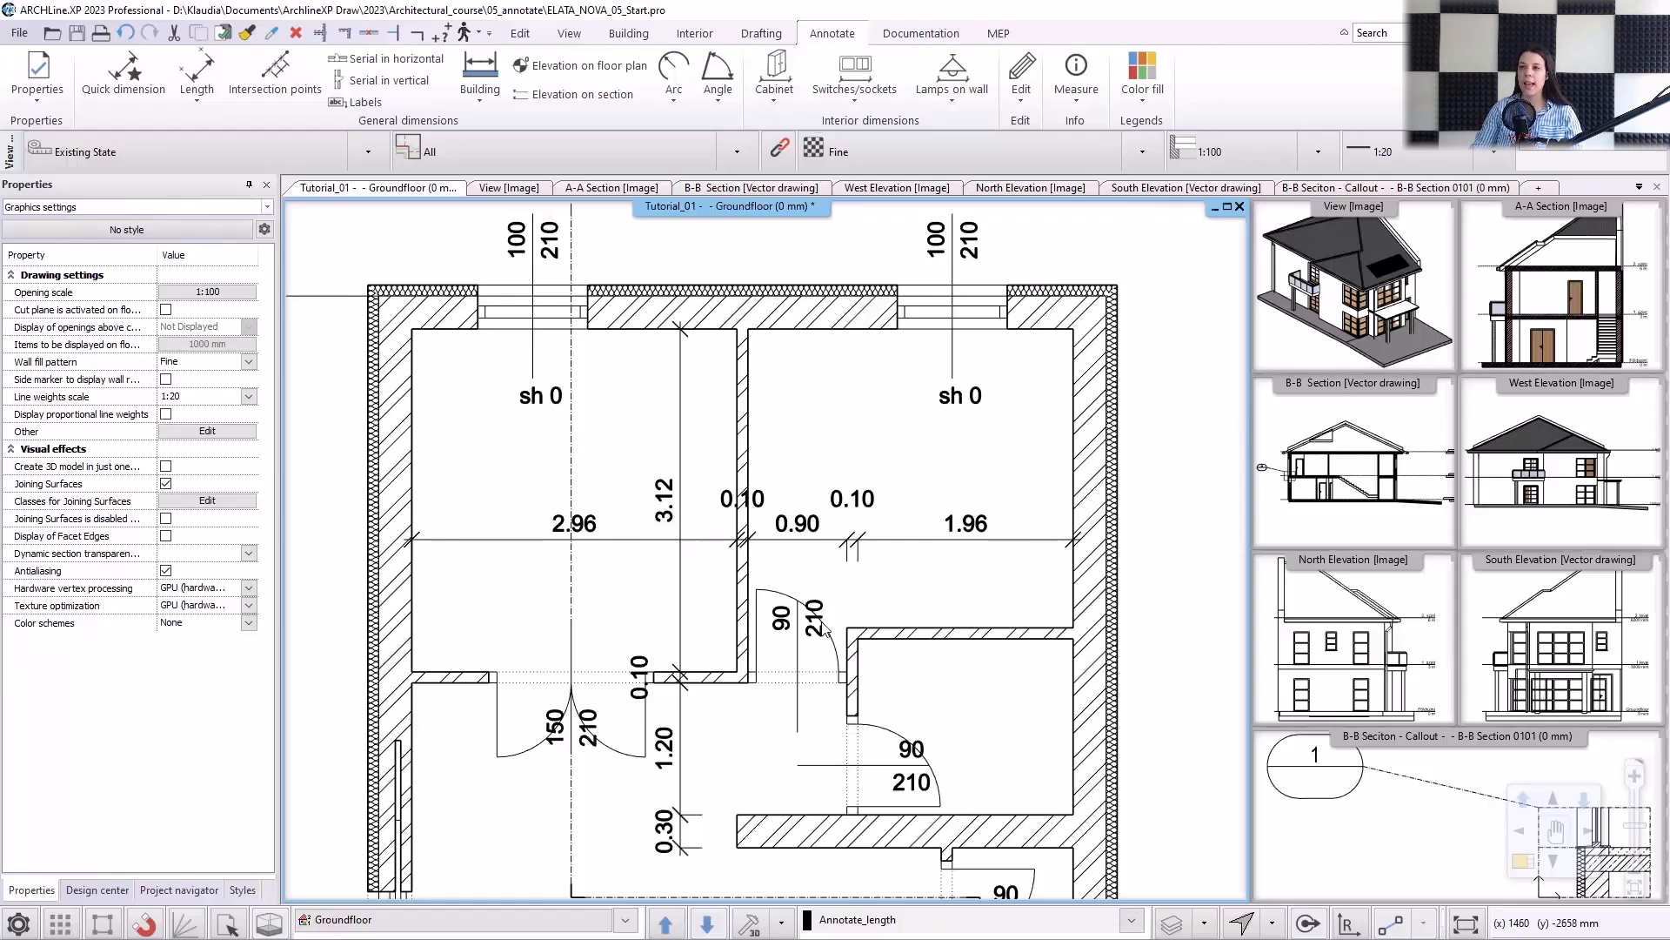
mouse_move(984, 276)
middle_down()
mouse_move(825, 483)
mouse_move(767, 608)
middle_up()
click(754, 644)
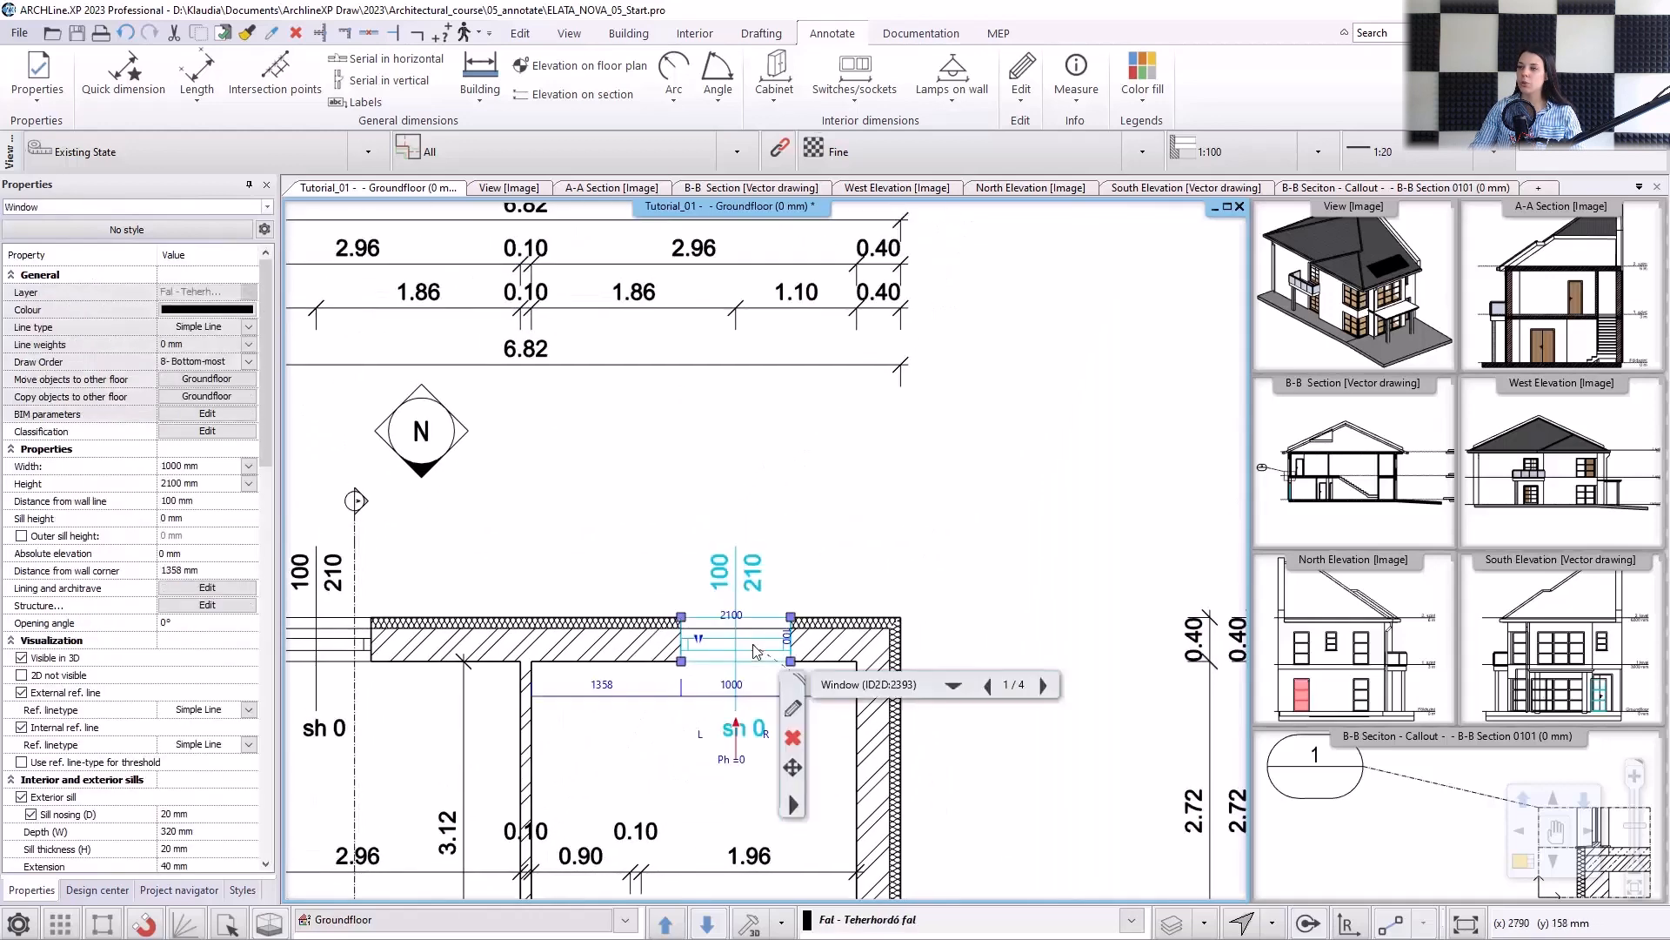
click(730, 687)
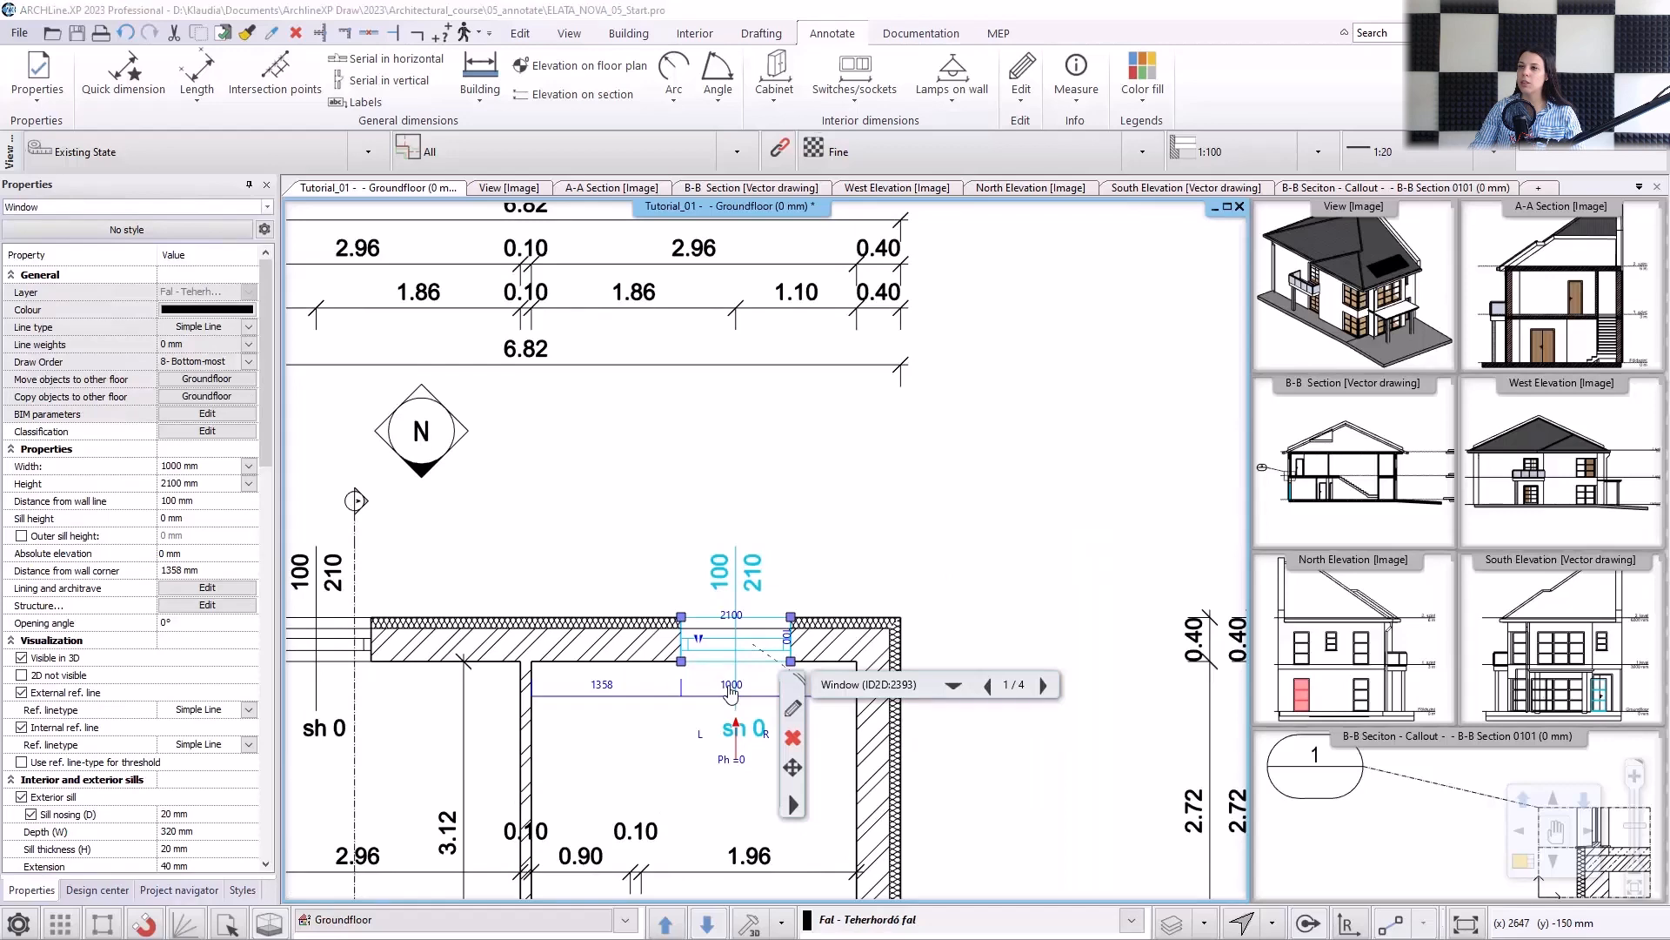
drag(747, 684, 732, 685)
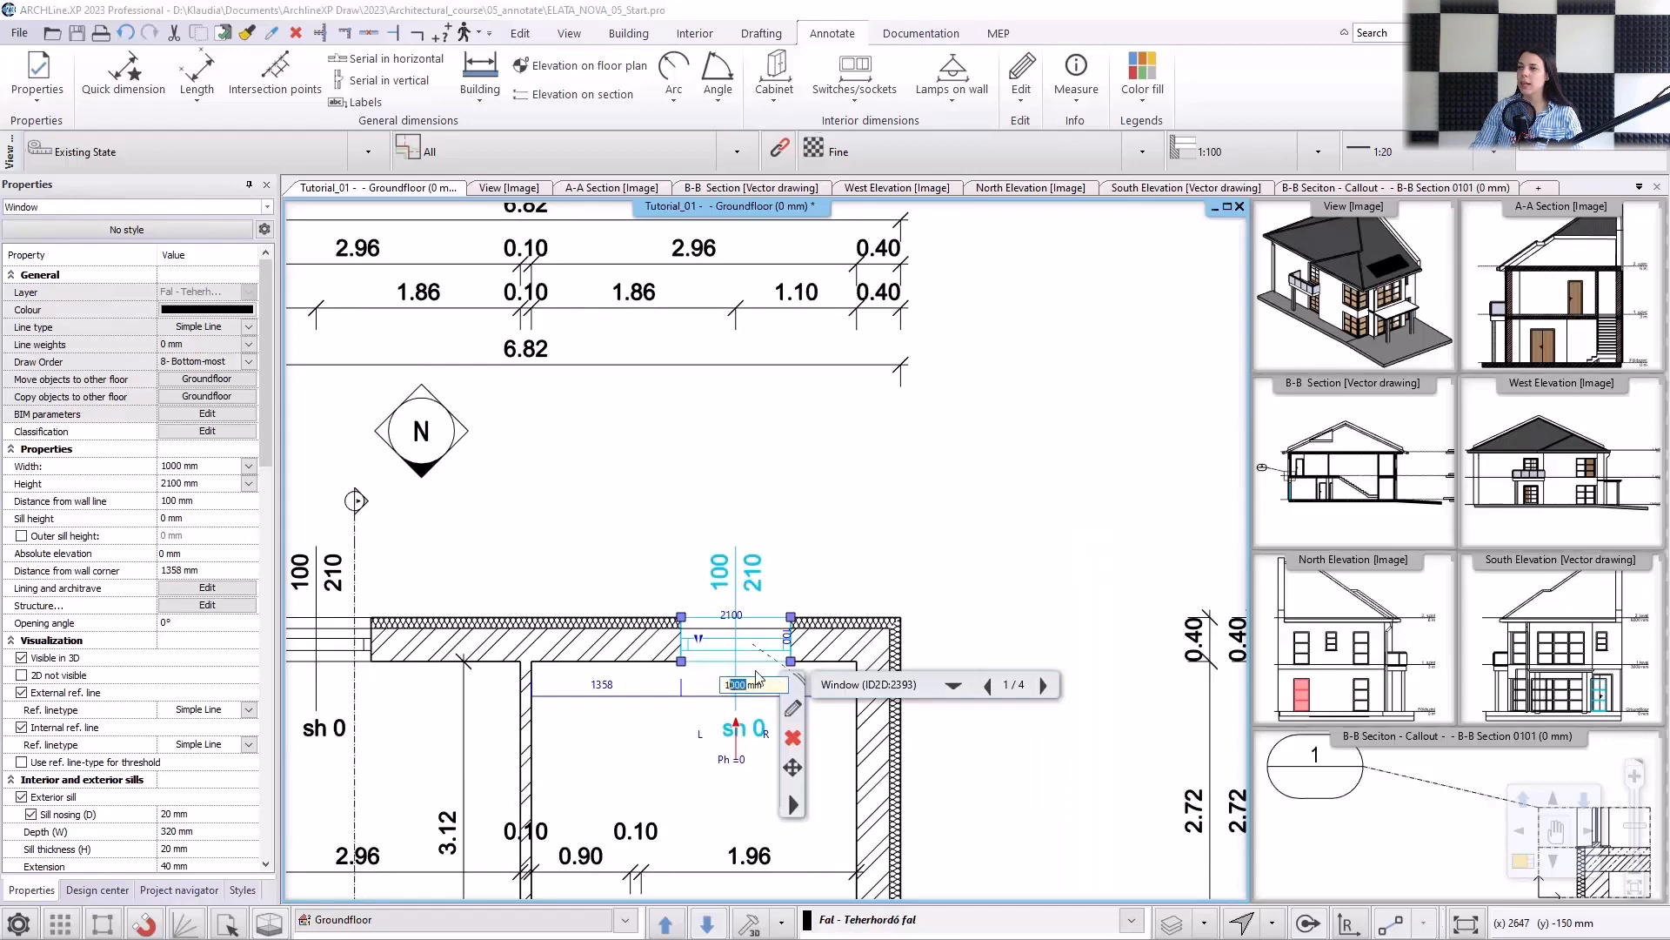
text(100)
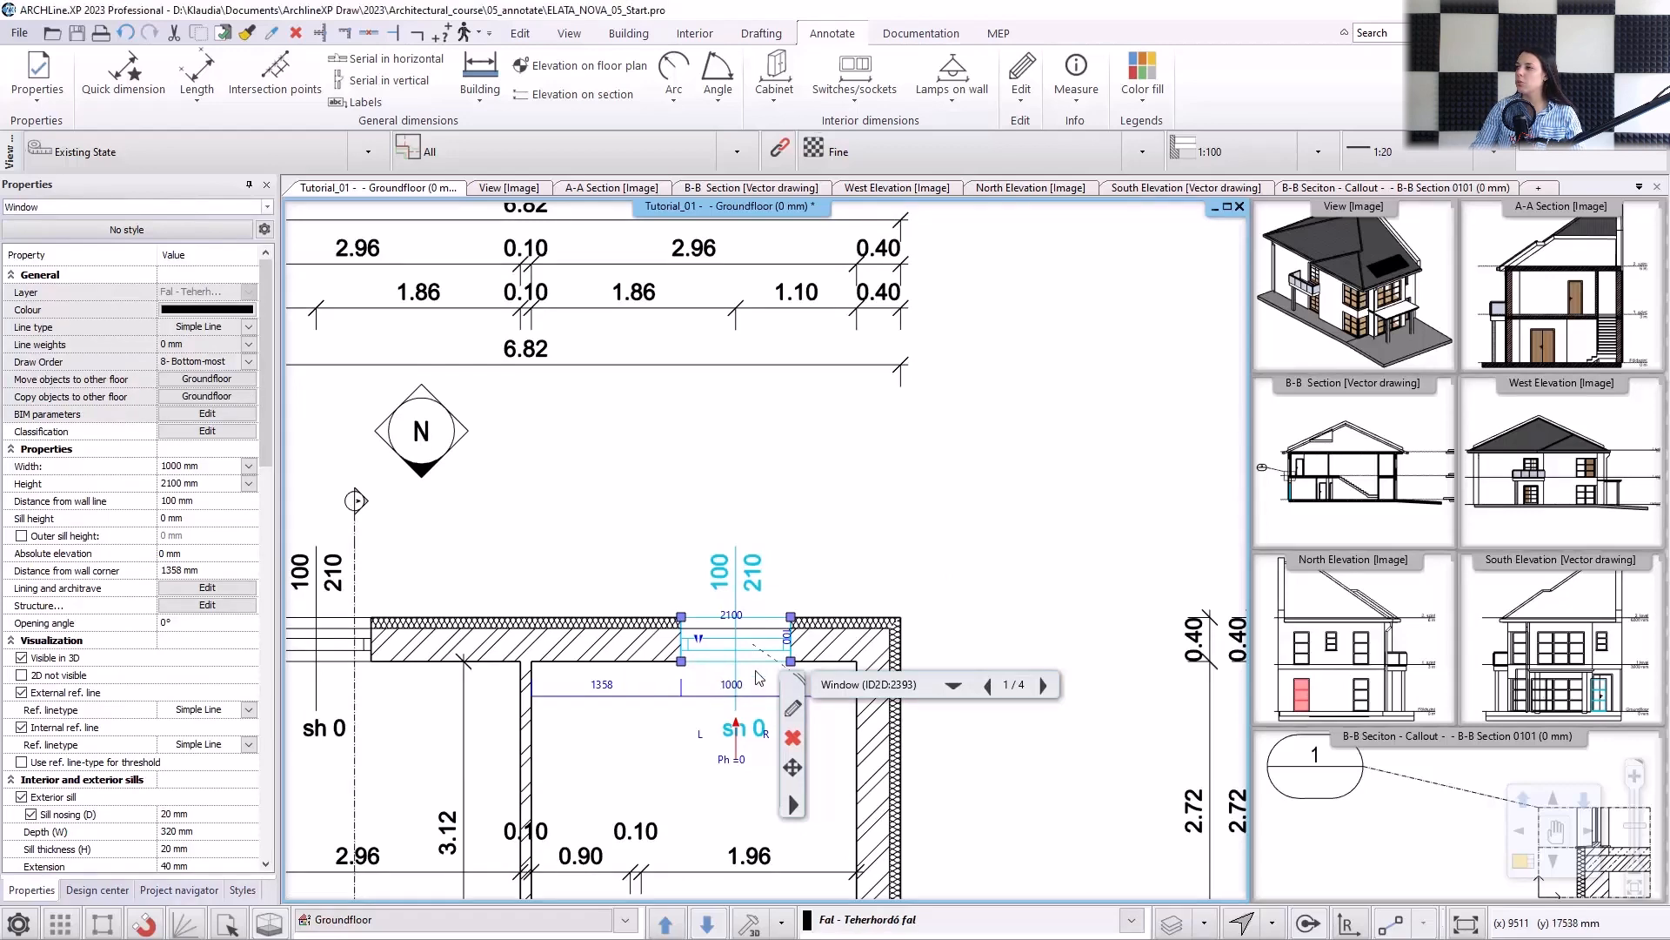
key(Return)
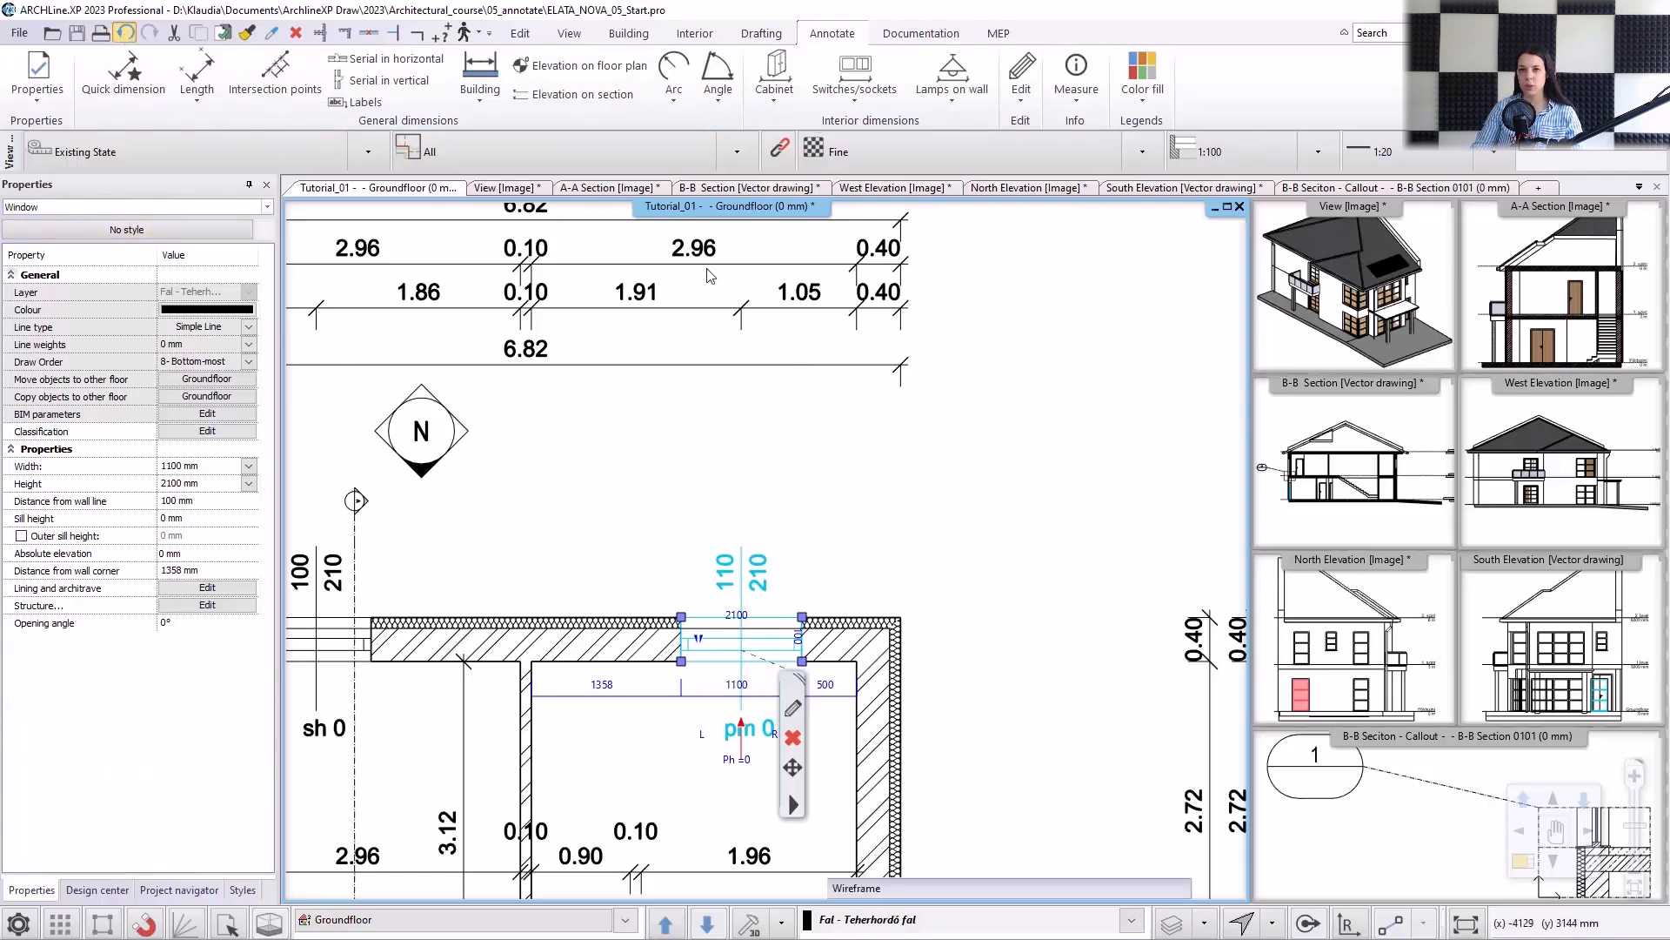
click(125, 34)
In the Room and area default properties, set the room name text style to Arial 200.
scroll(780, 334, down, 5)
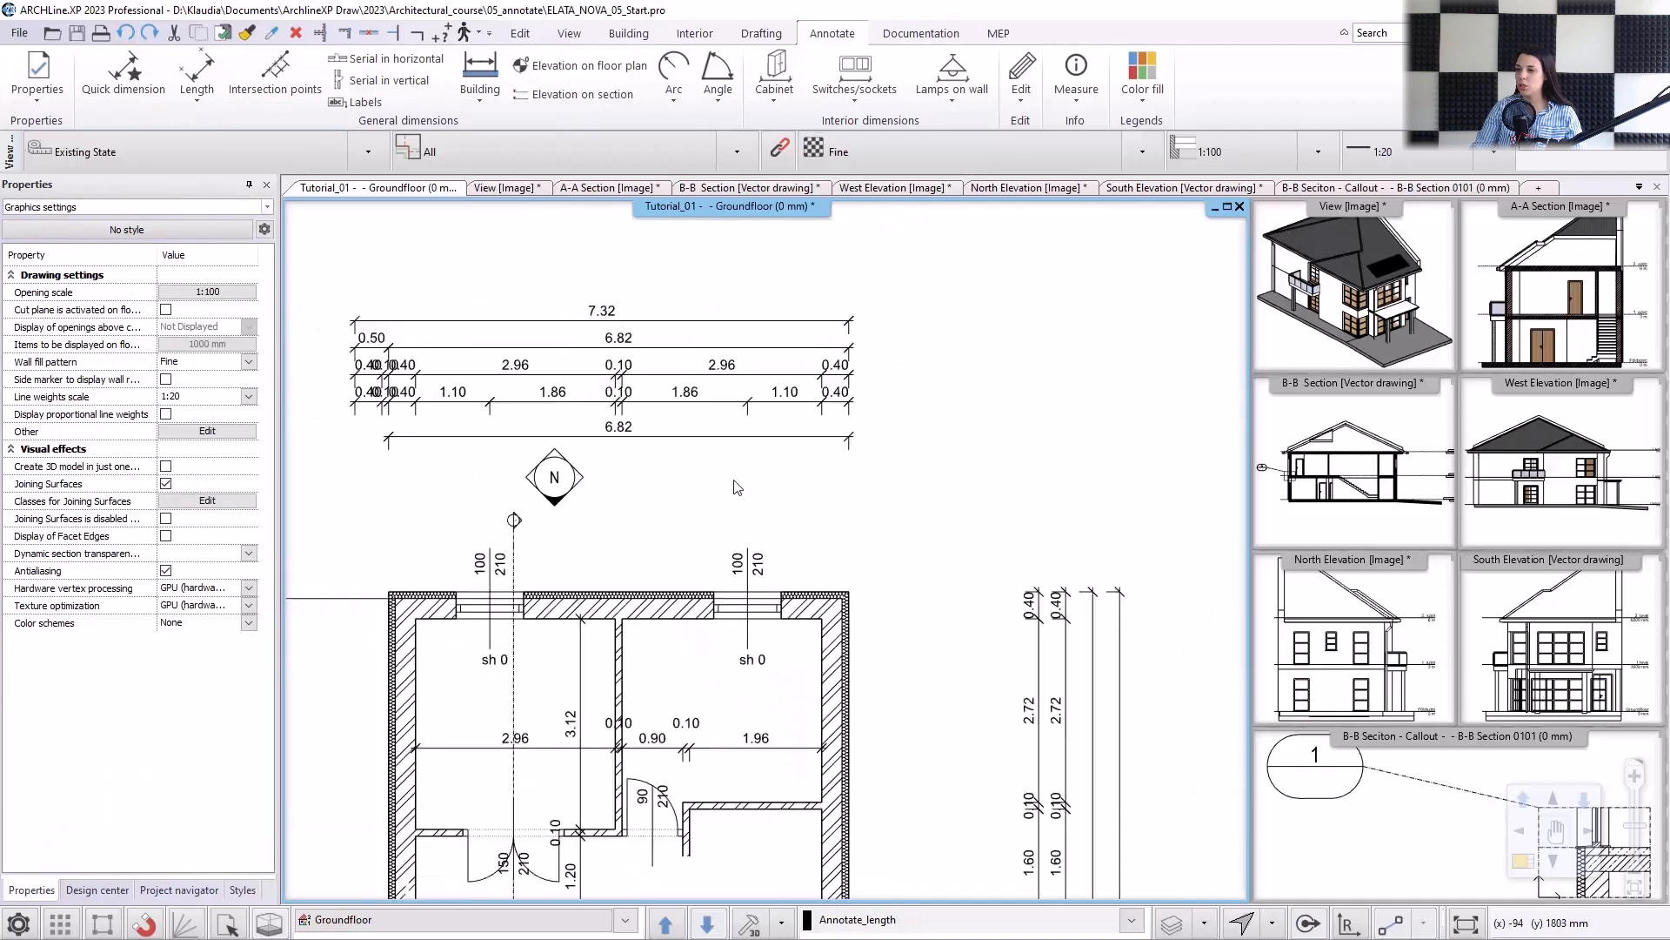
scroll(759, 500, down, 4)
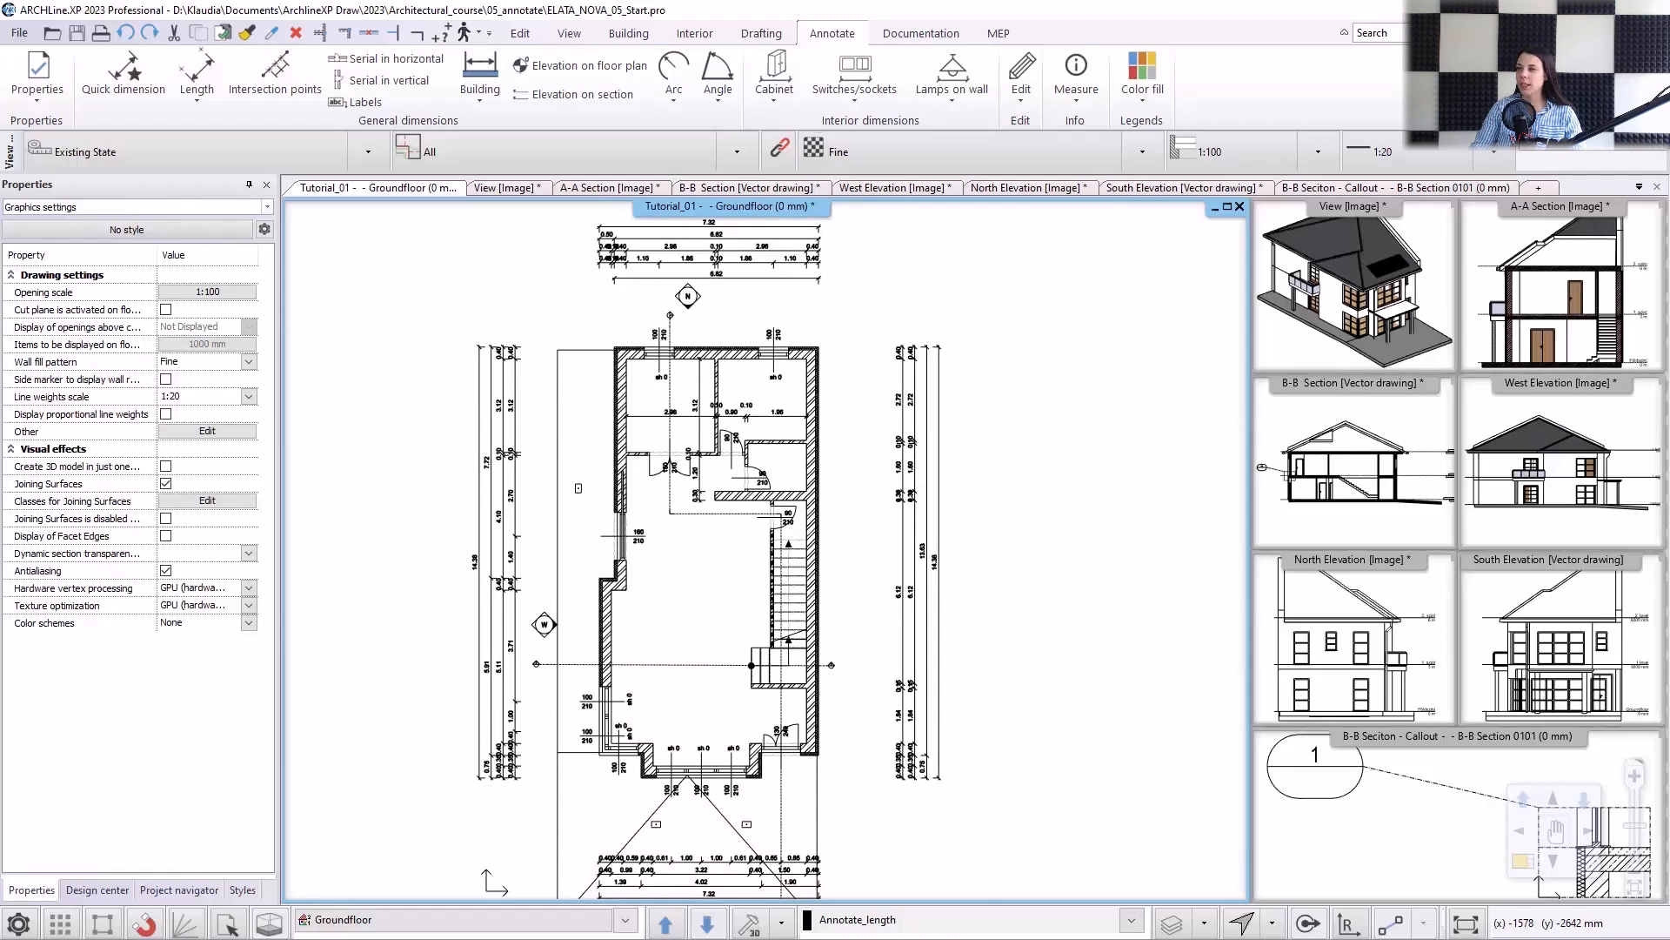
click(621, 35)
click(841, 102)
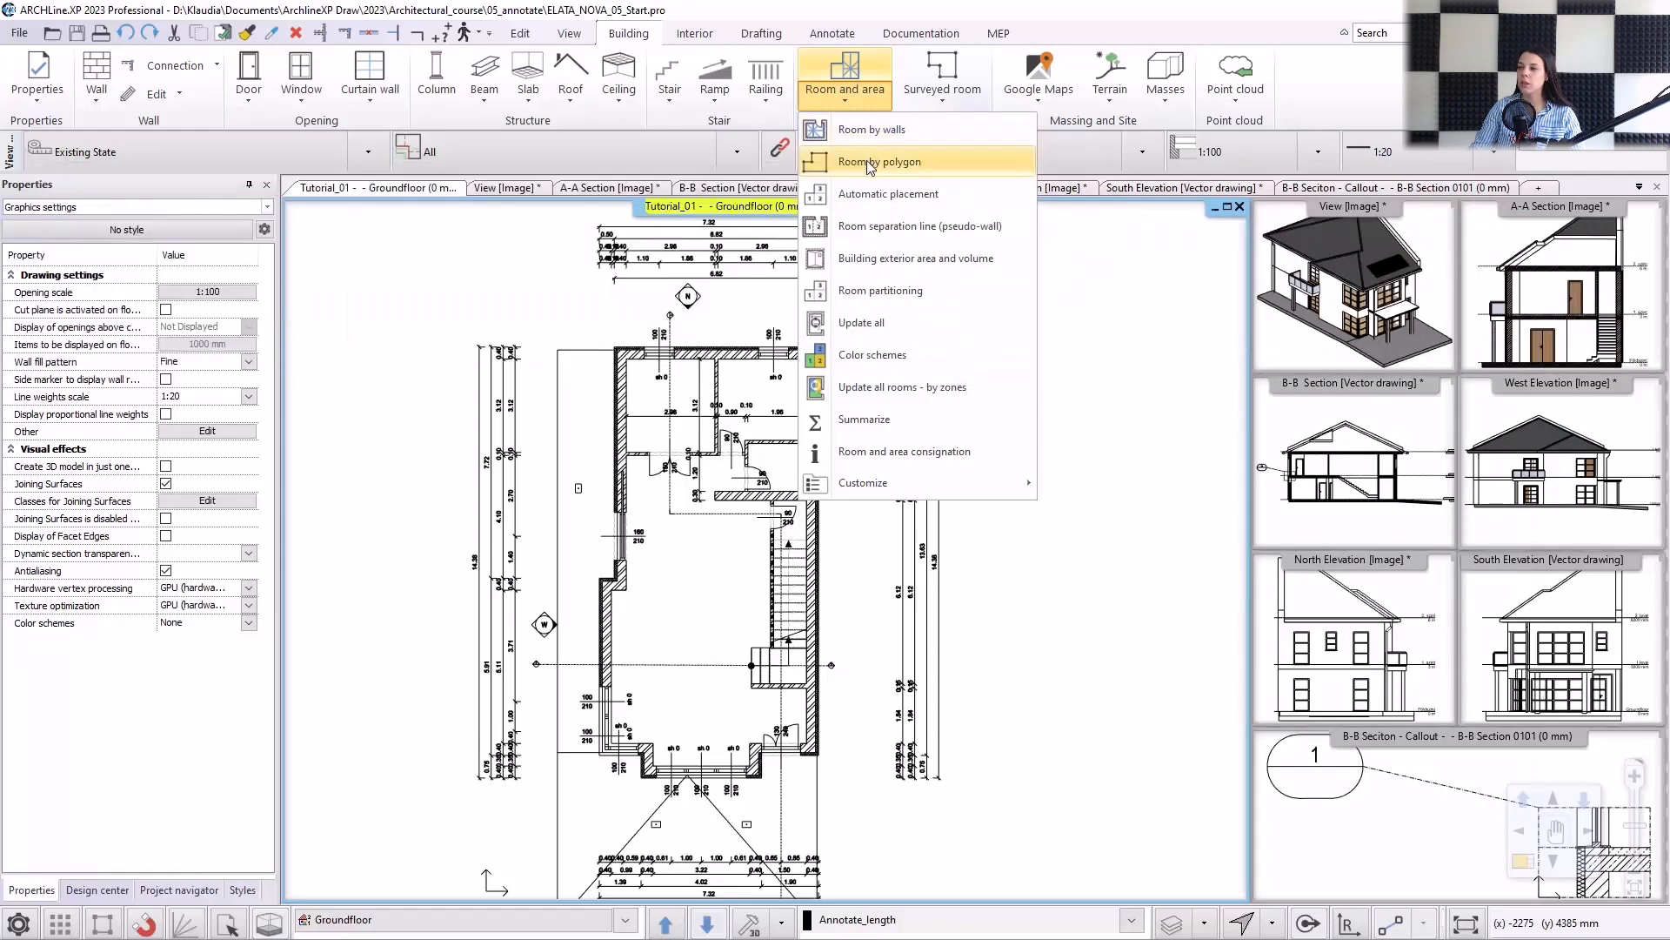
right_click(856, 77)
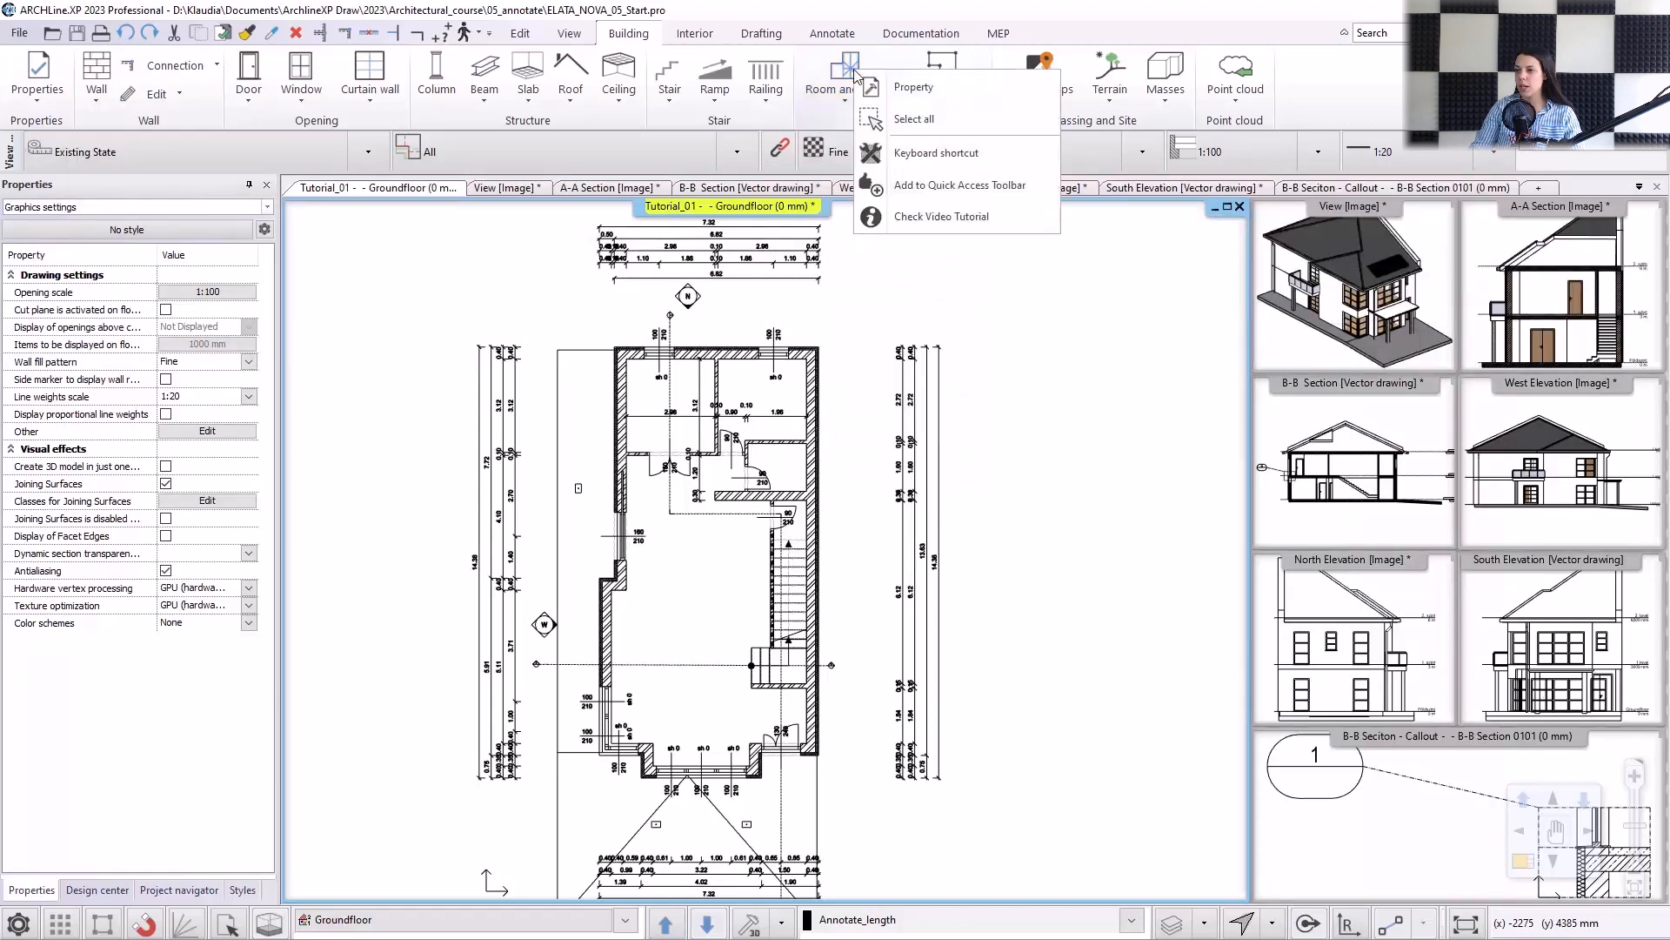
click(913, 88)
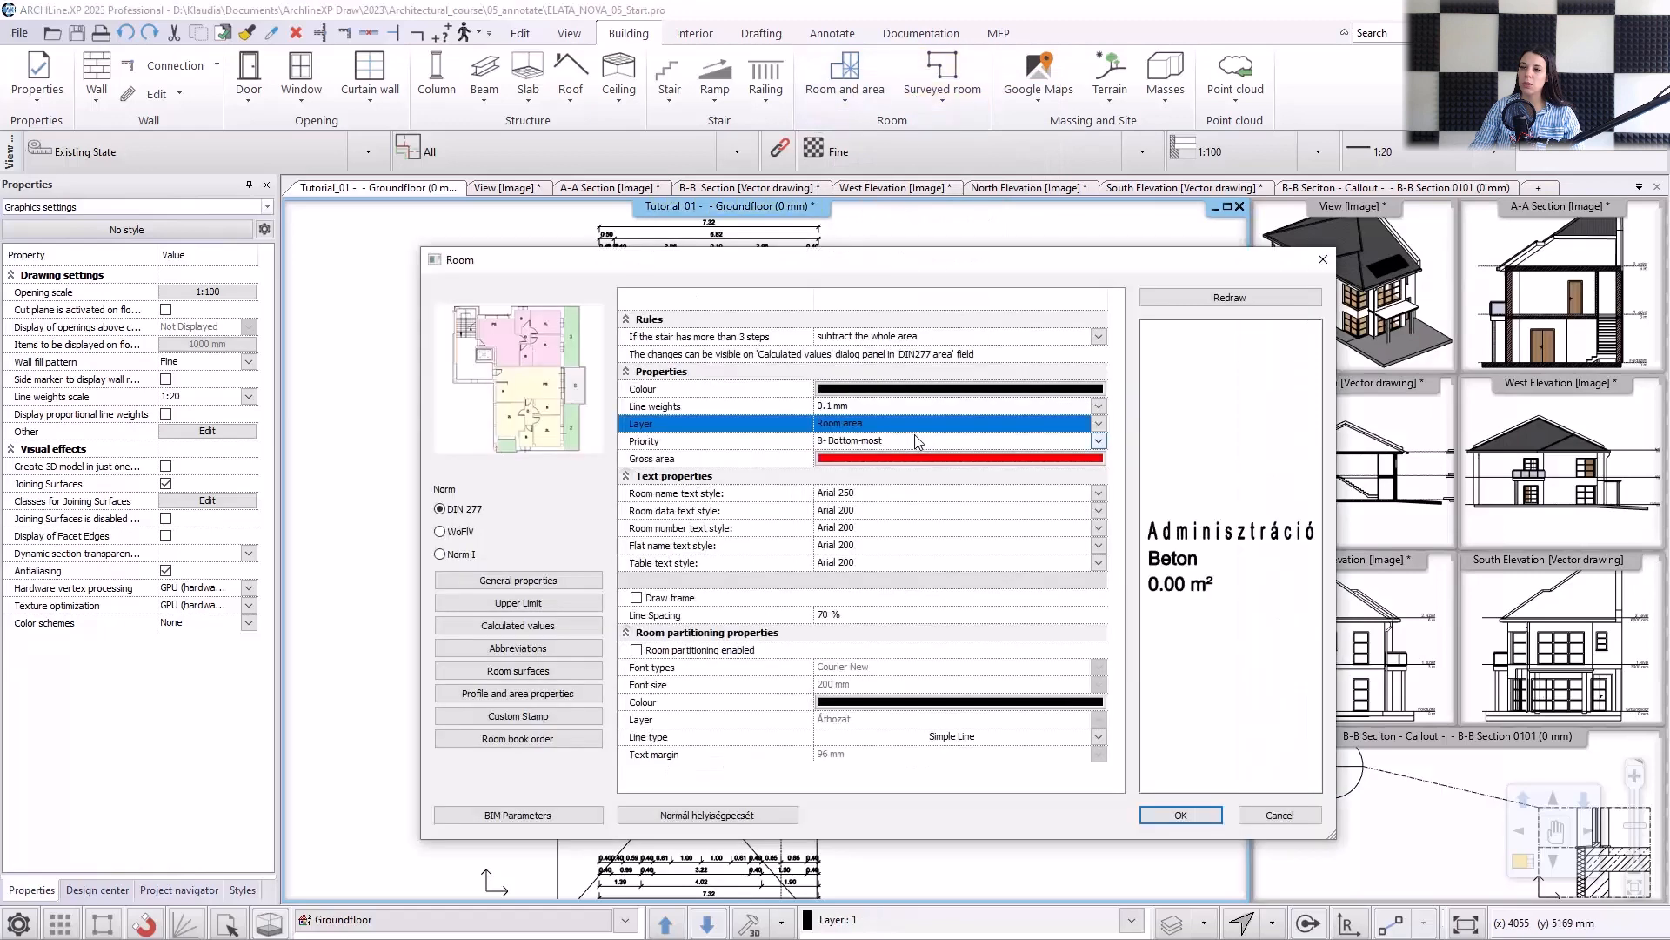
click(900, 492)
click(861, 547)
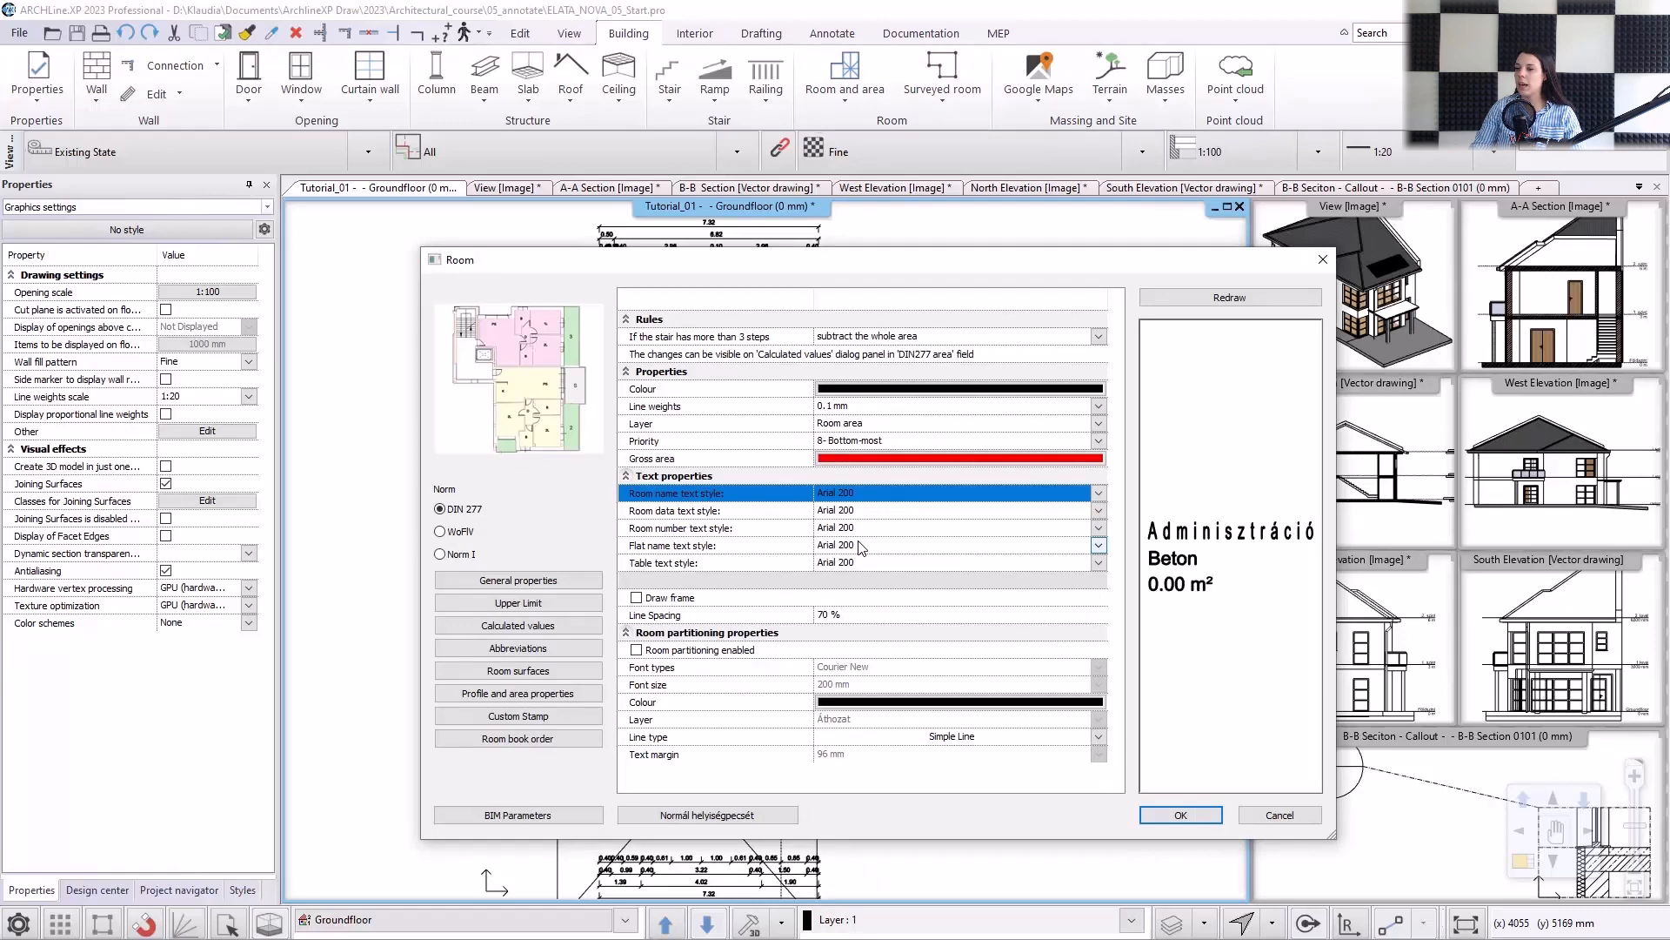
Limit the room stamp's displayed values to room name and gross area, switching off the floor finish.
click(520, 602)
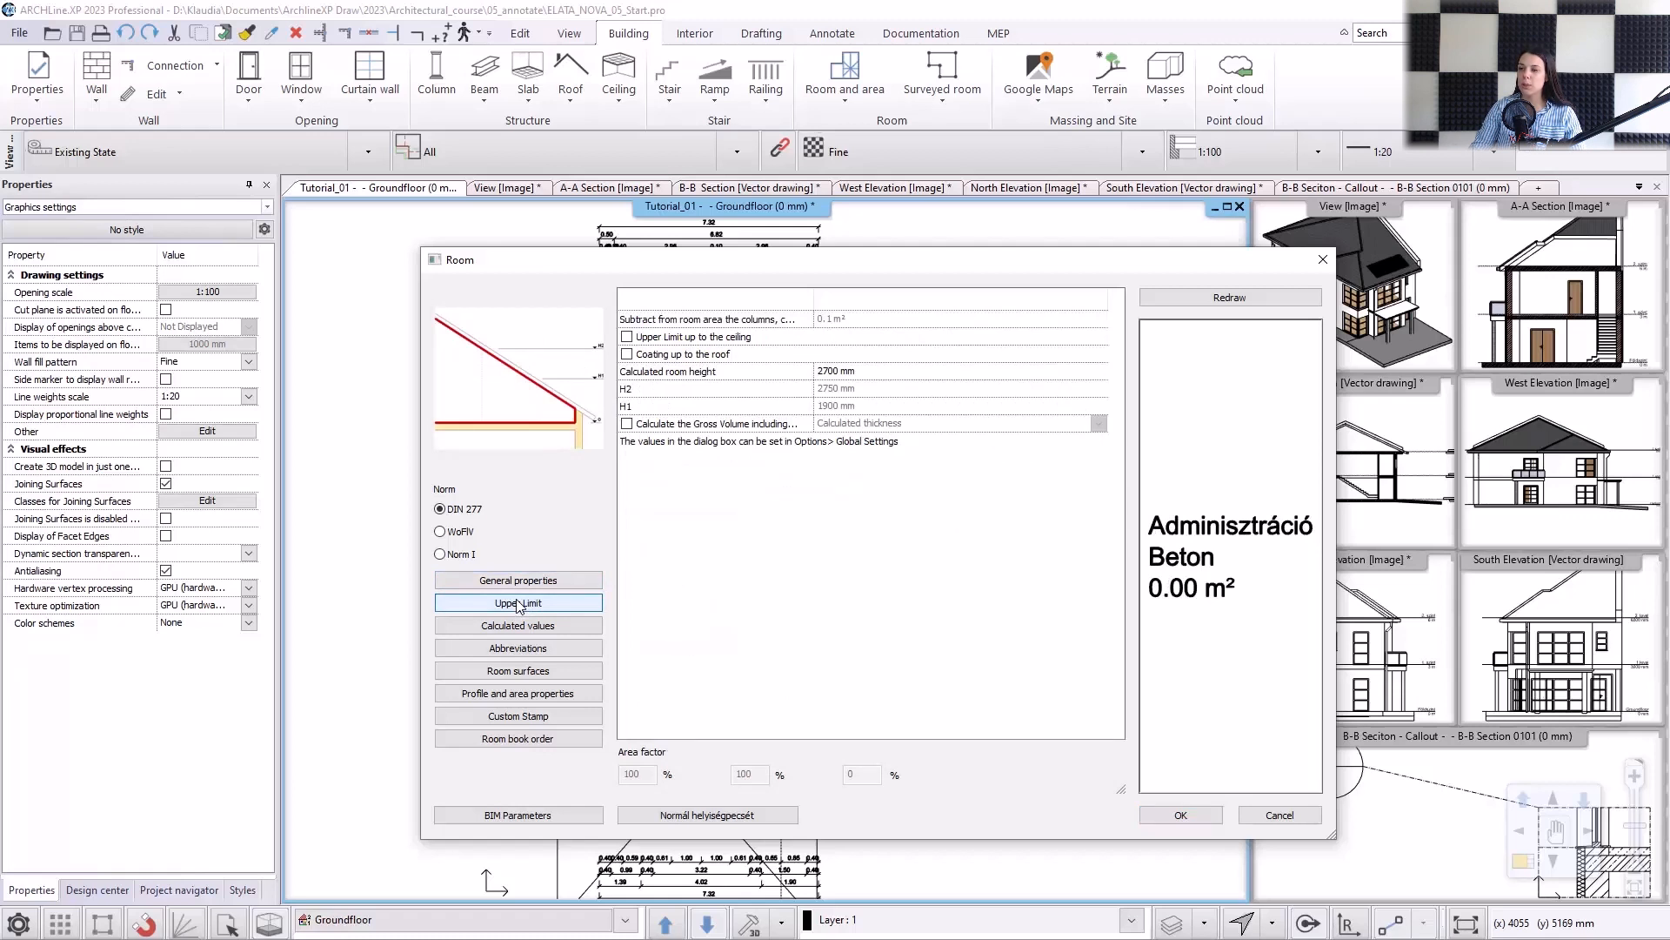
click(518, 625)
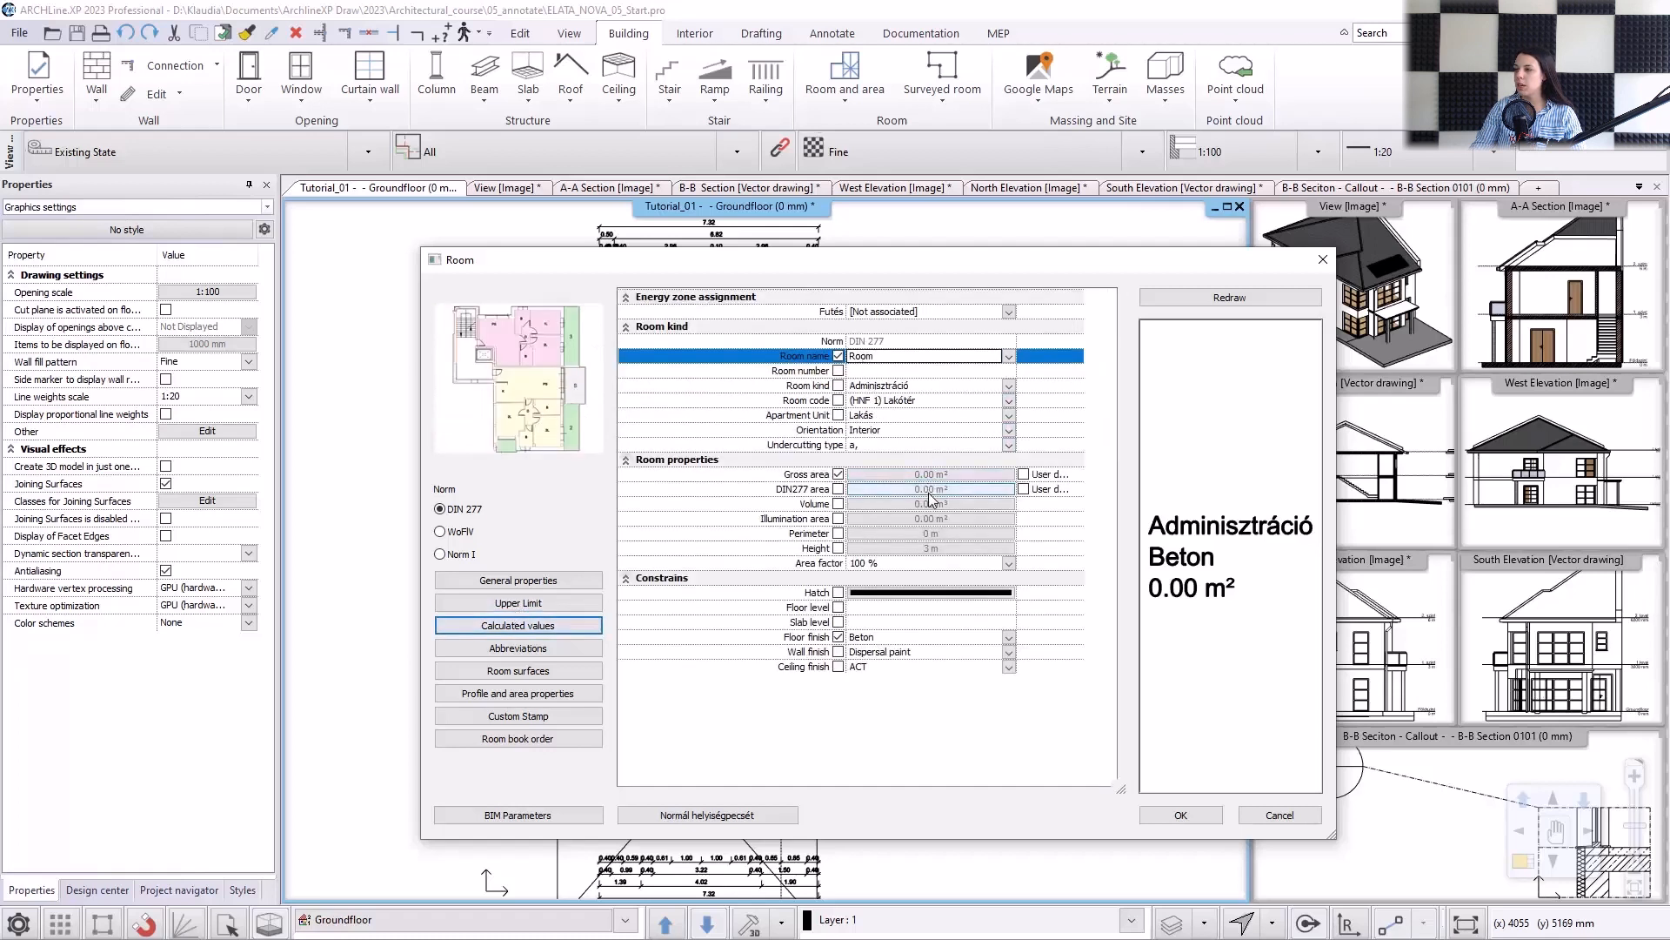
click(838, 638)
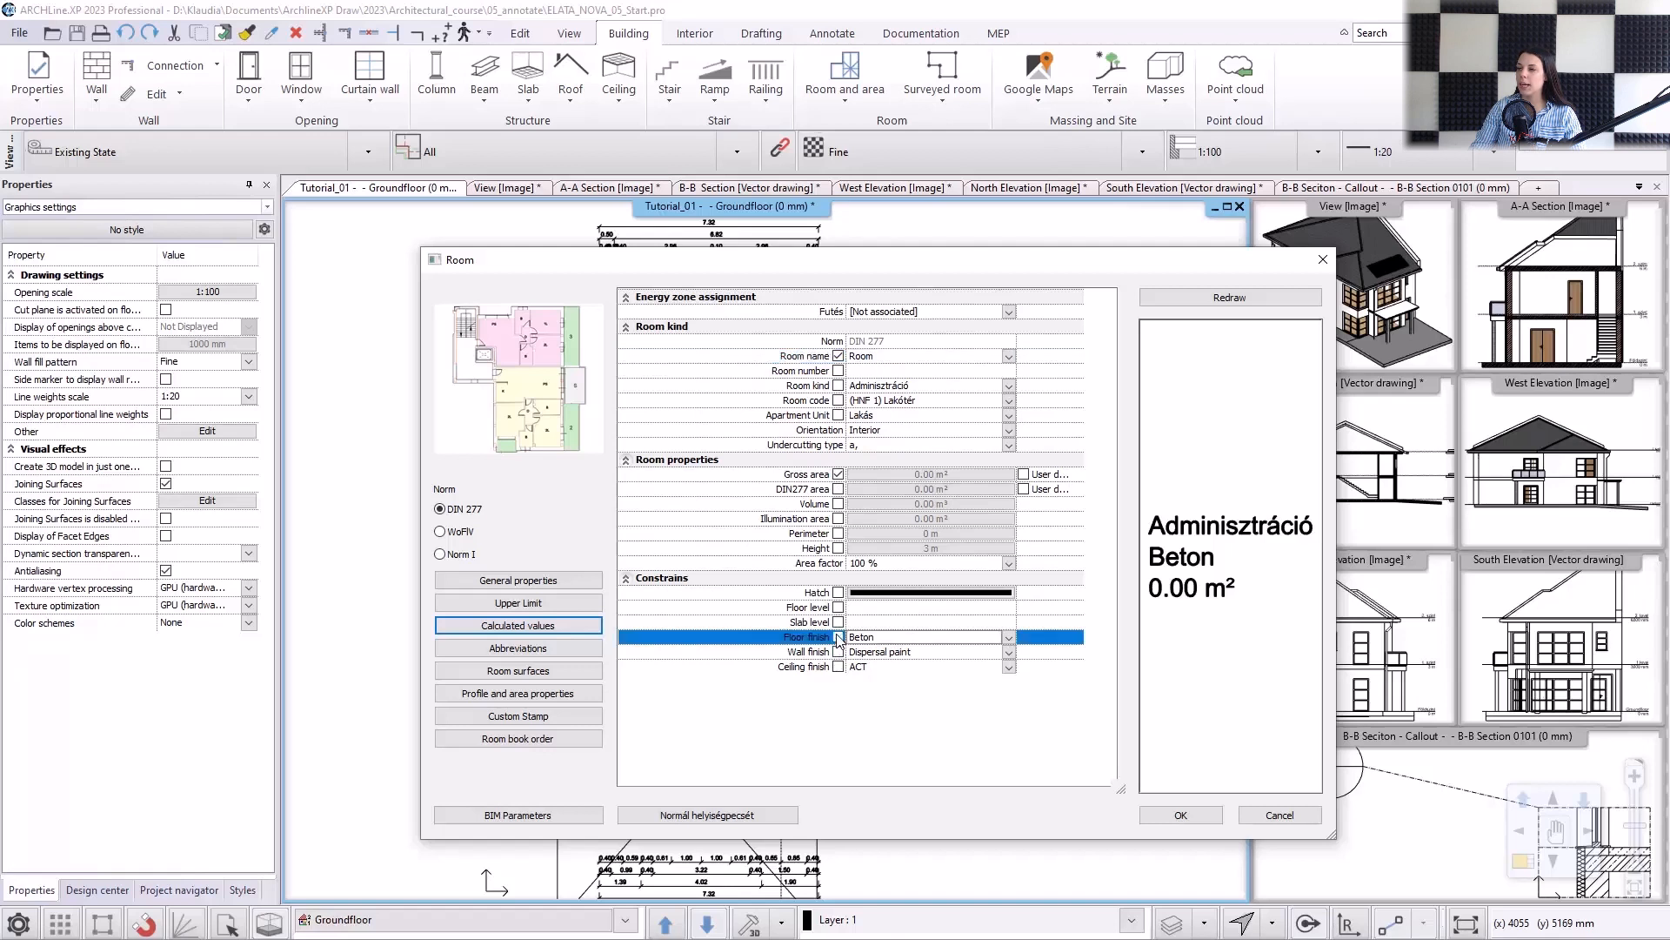
click(839, 638)
click(886, 635)
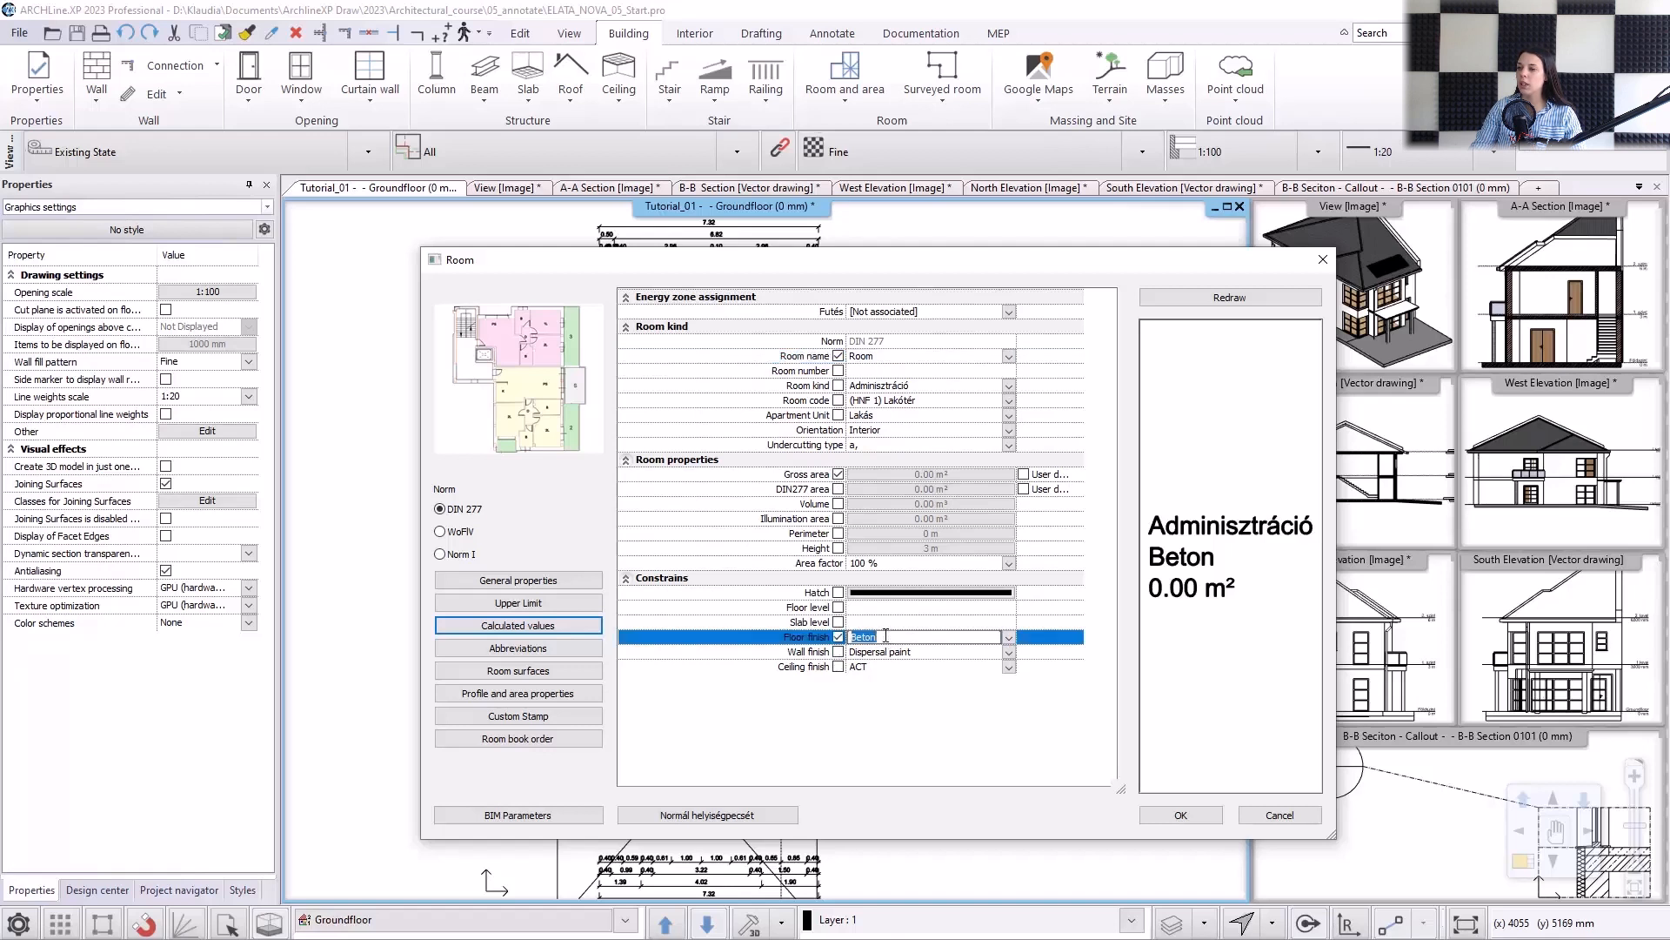
click(836, 639)
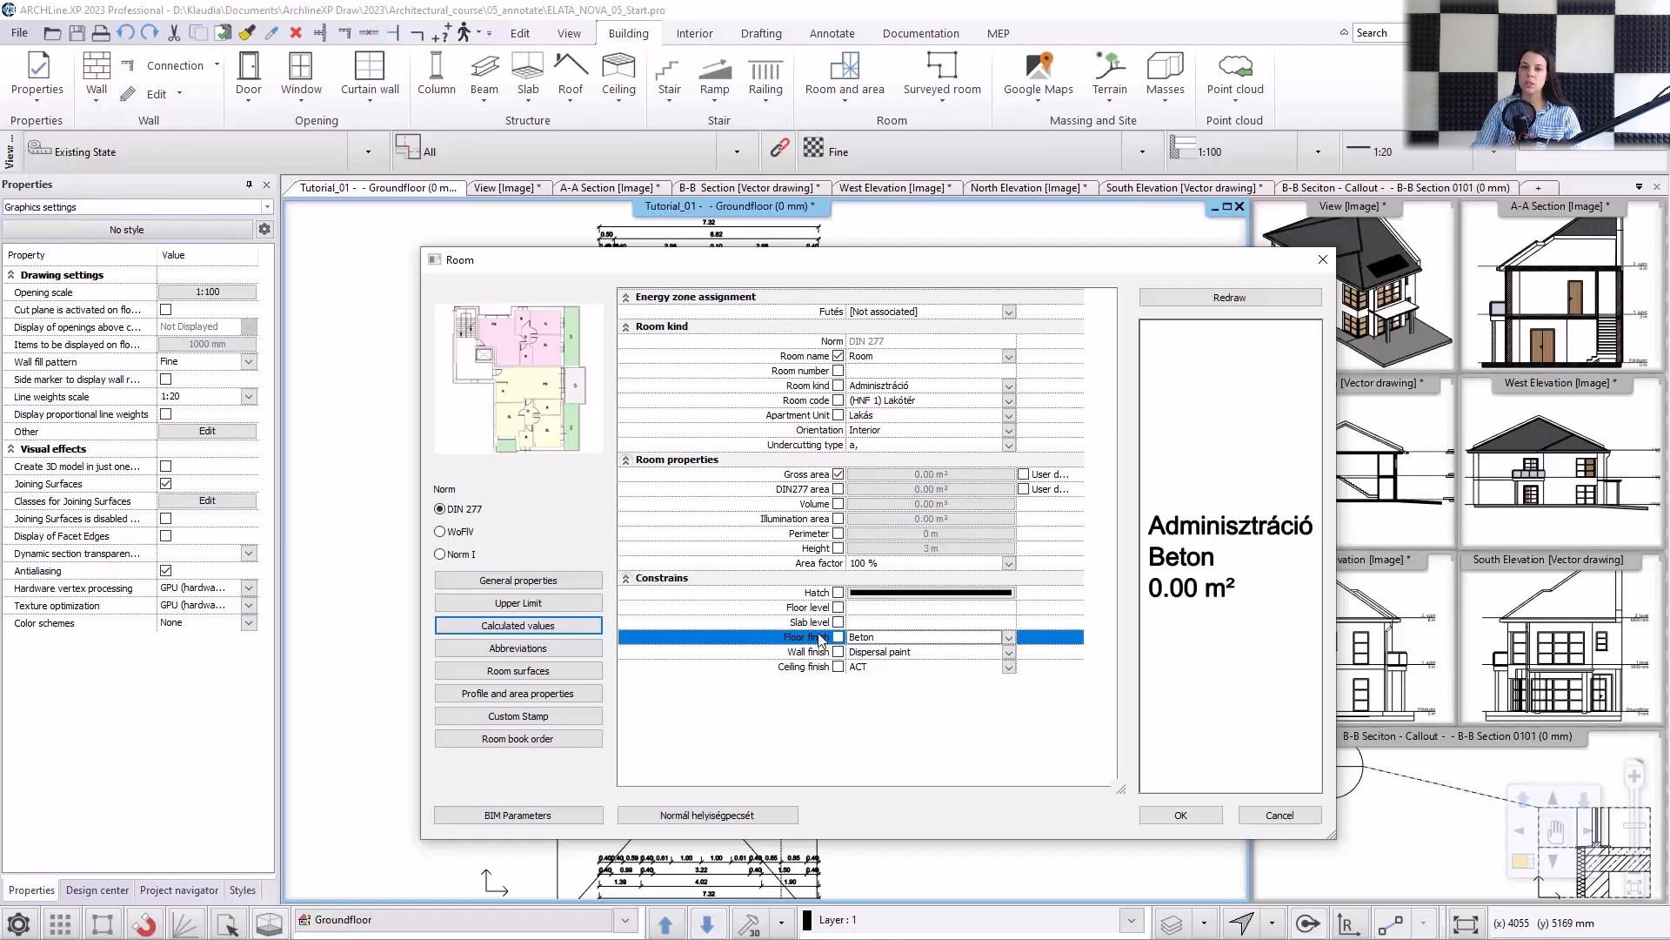
Review the room's abbreviations, surfaces, profile and area, custom stamp and room book order settings.
click(570, 652)
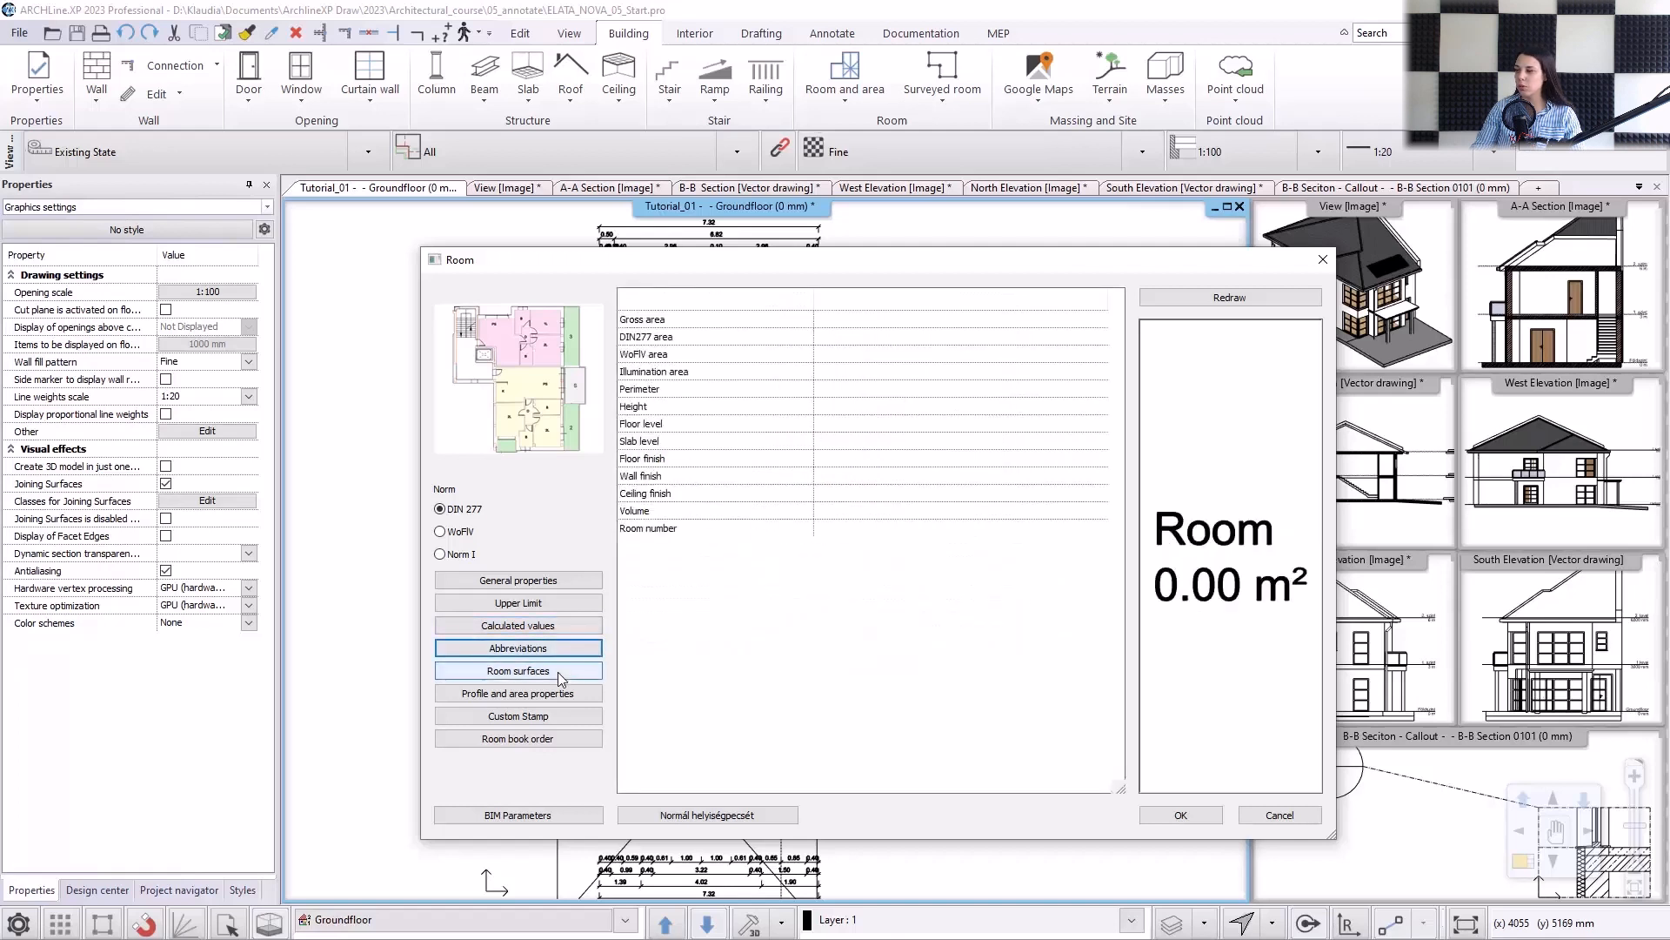
click(557, 671)
click(550, 695)
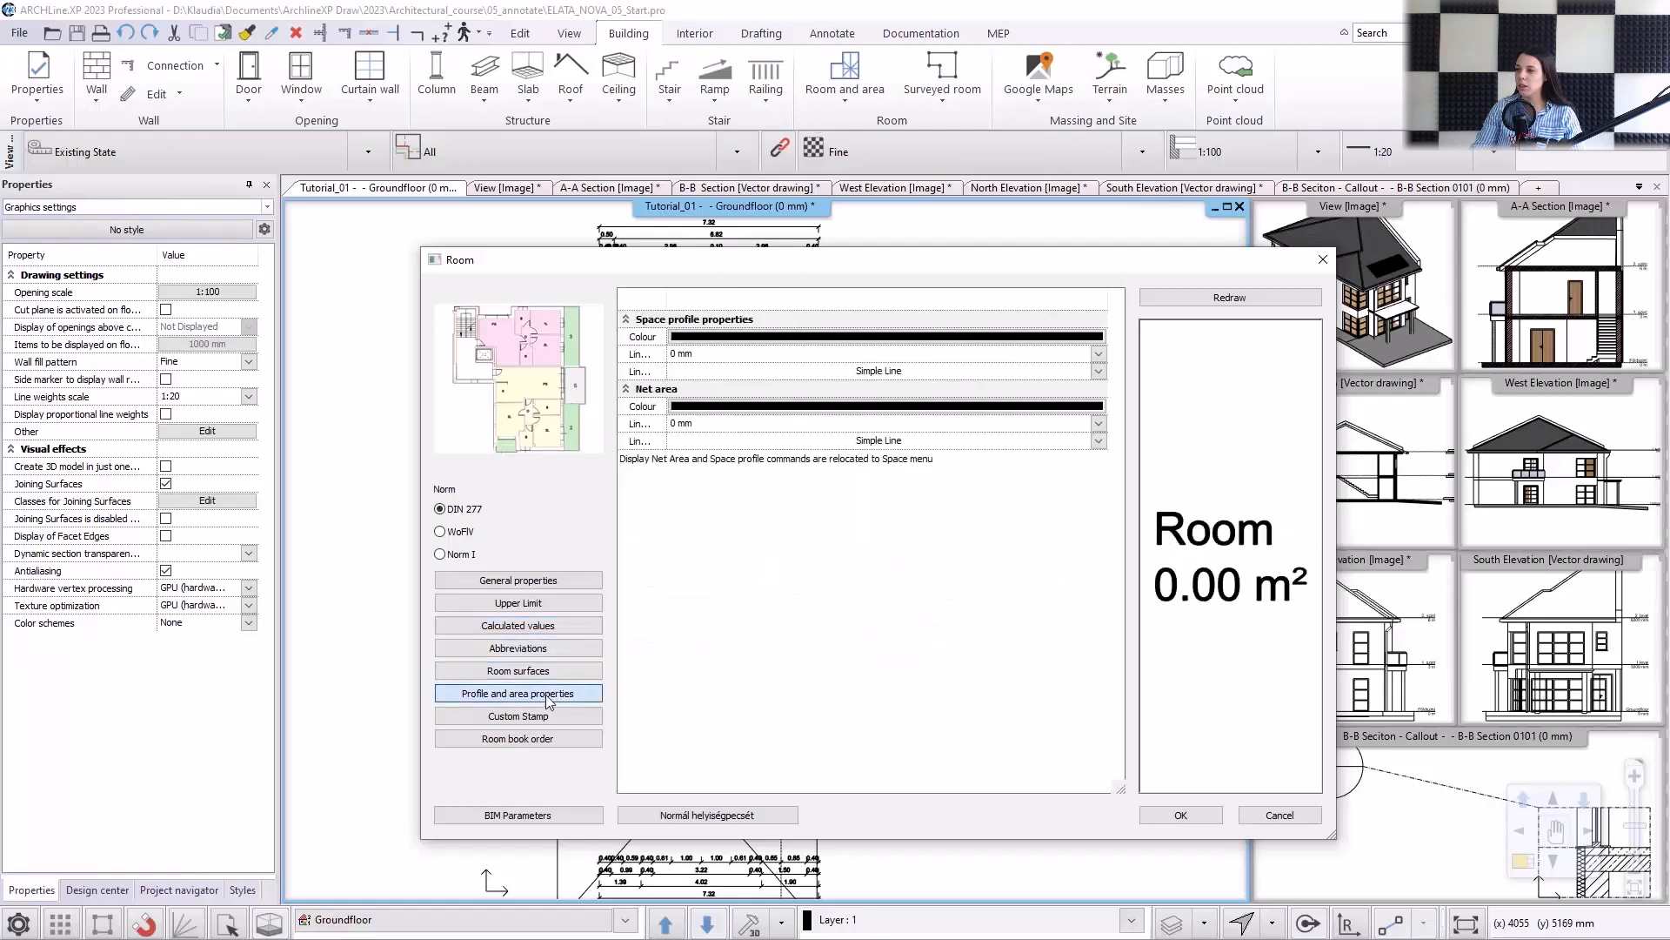
click(535, 717)
click(536, 736)
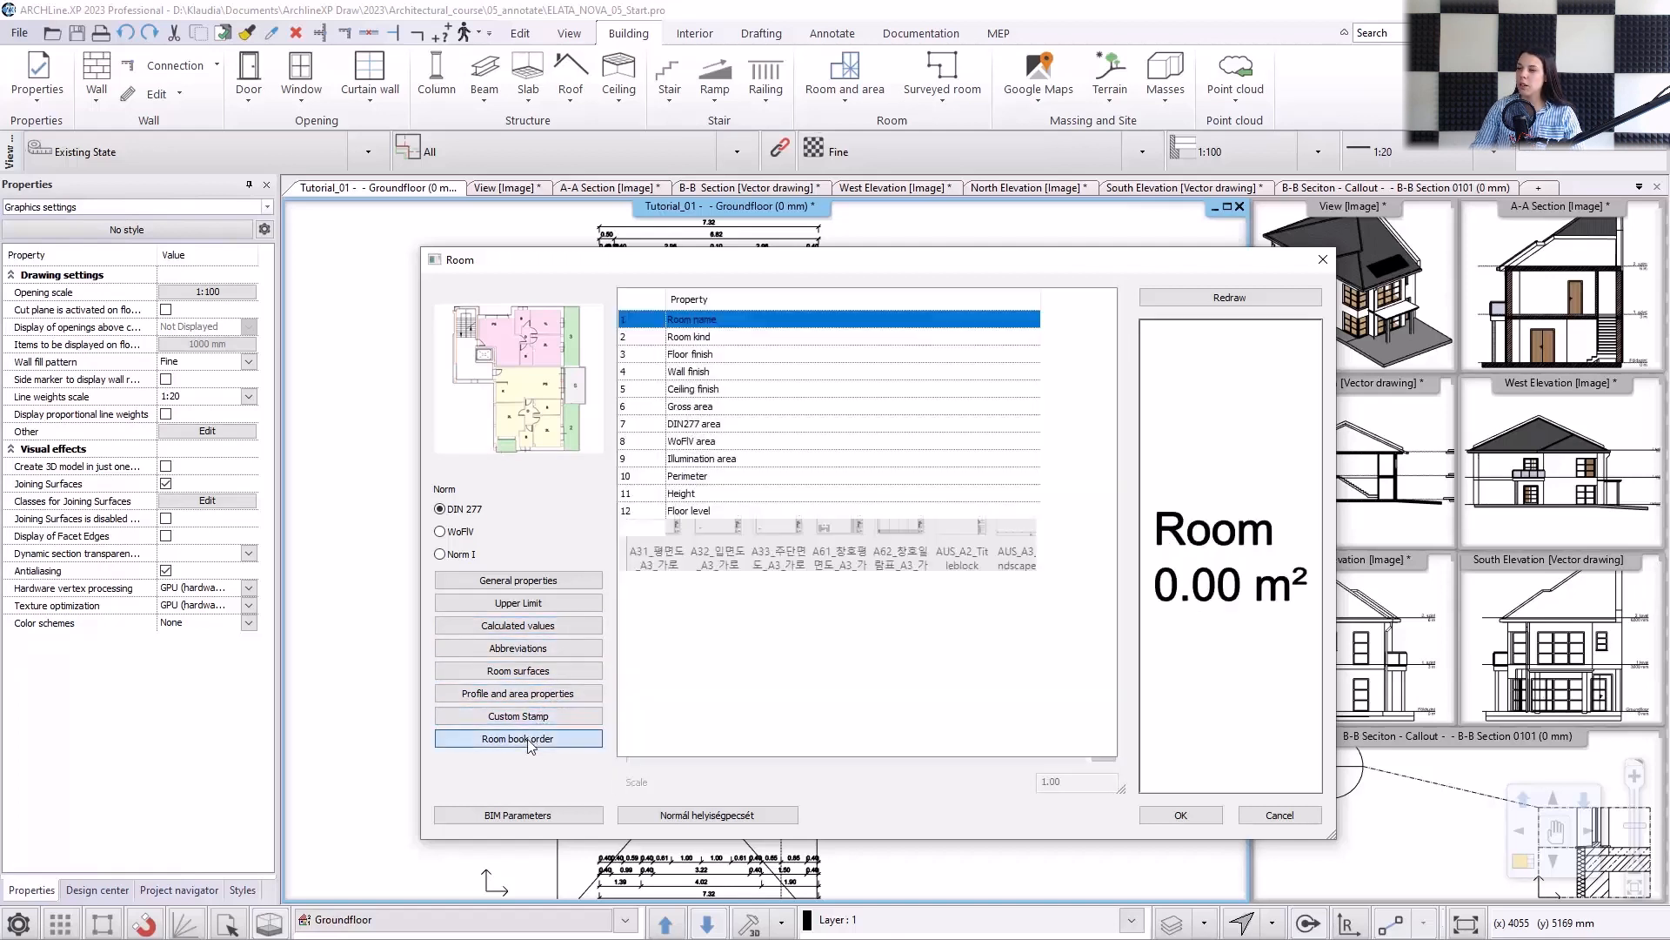
Save the room settings as a new style named "Room area", activate it and accept the room properties.
click(682, 814)
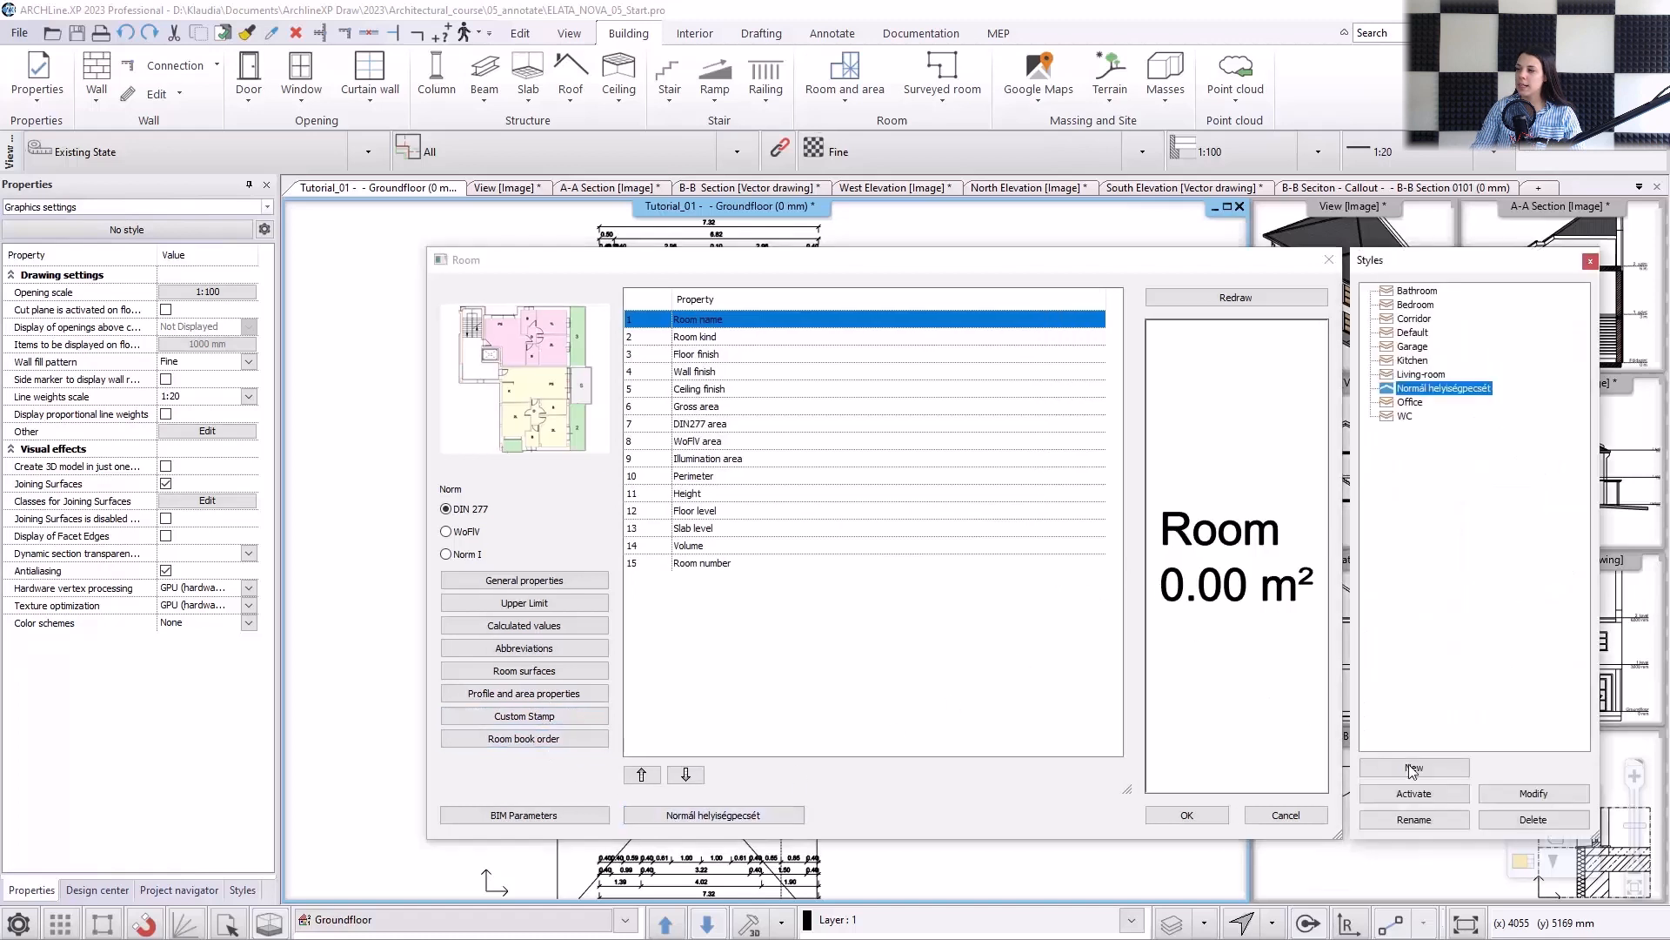
click(1412, 768)
text(Room)
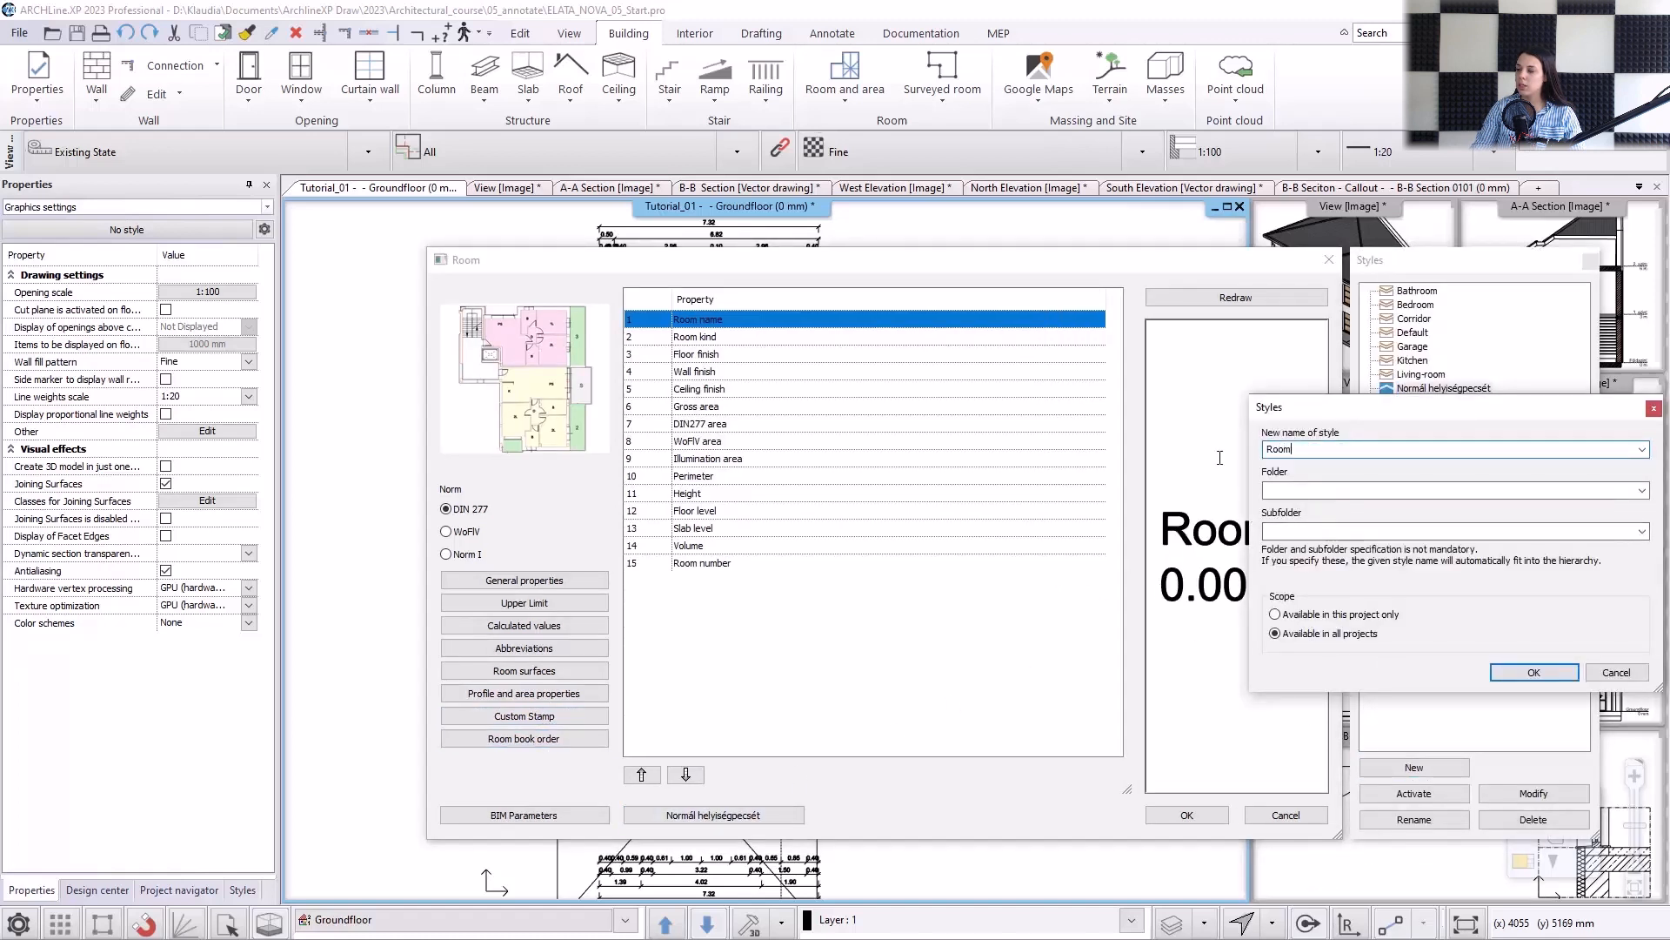
text( area)
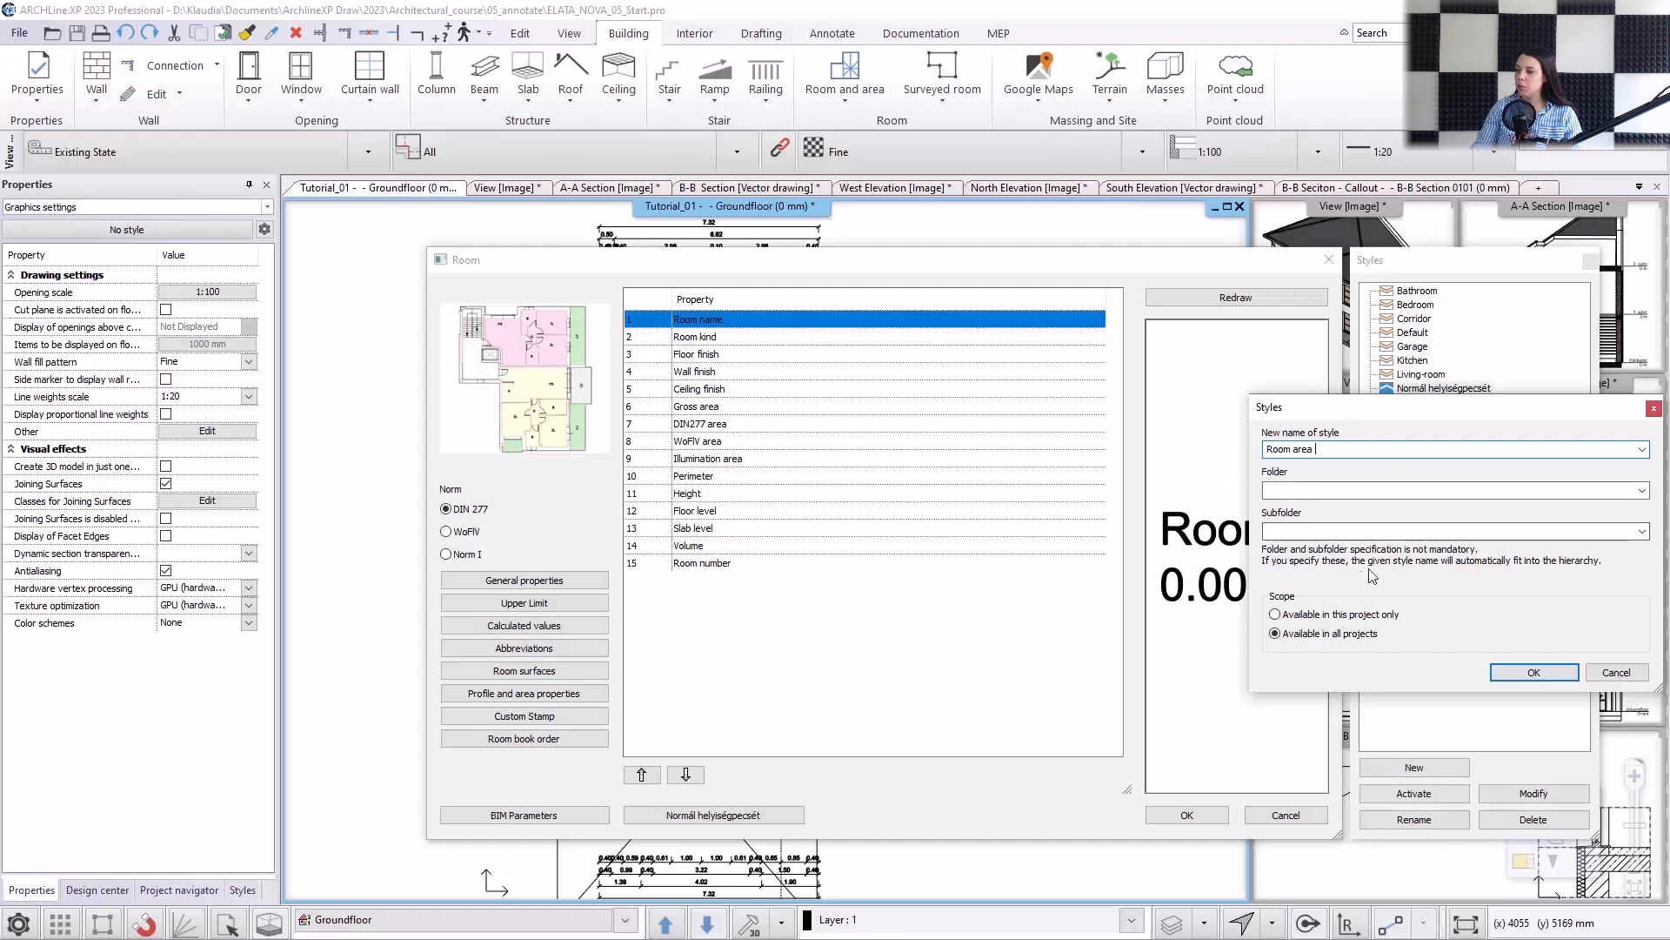
click(1534, 673)
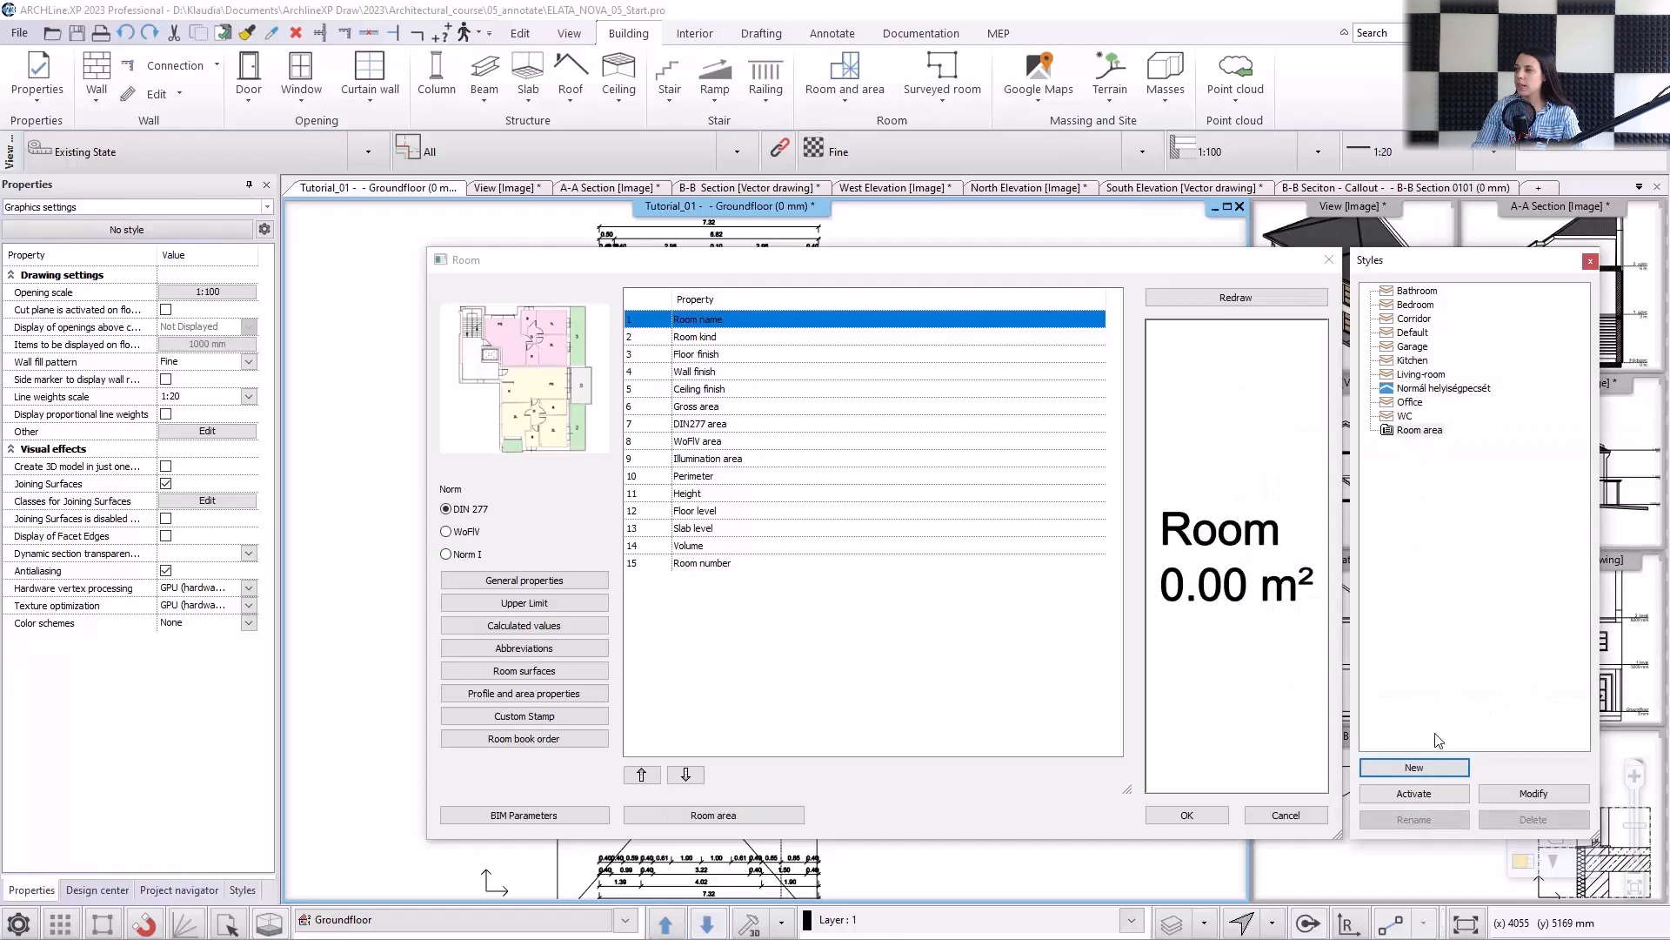
click(1434, 796)
click(1194, 817)
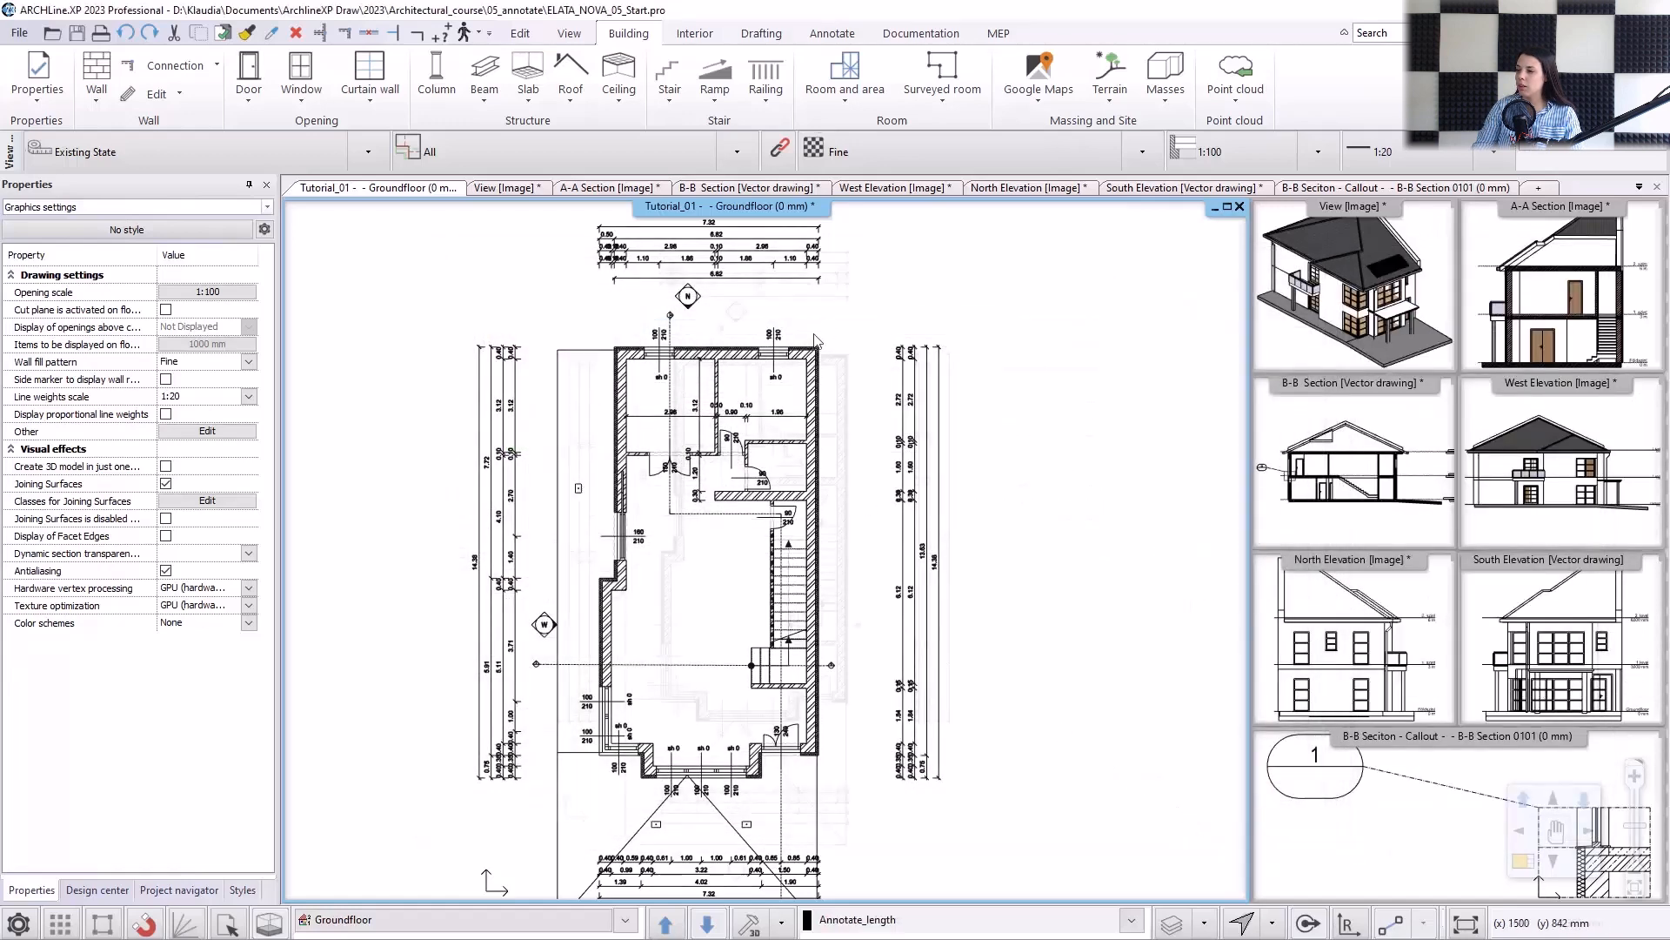
Create rooms on the Groundfloor plan with Automatic placement.
click(847, 103)
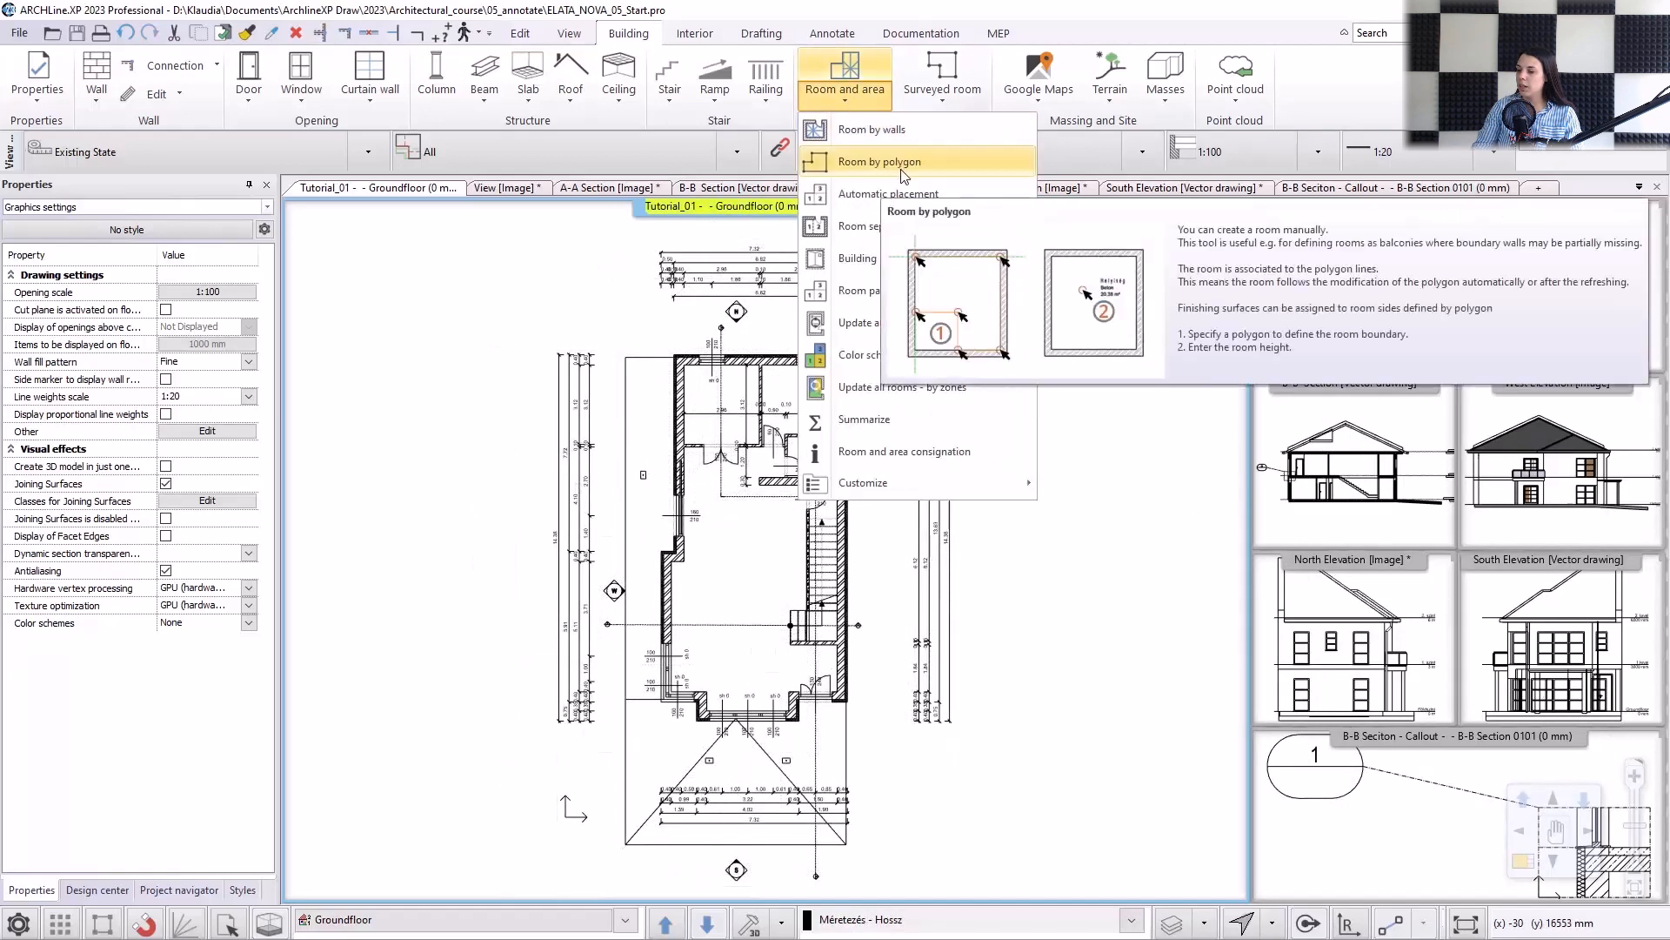
click(902, 193)
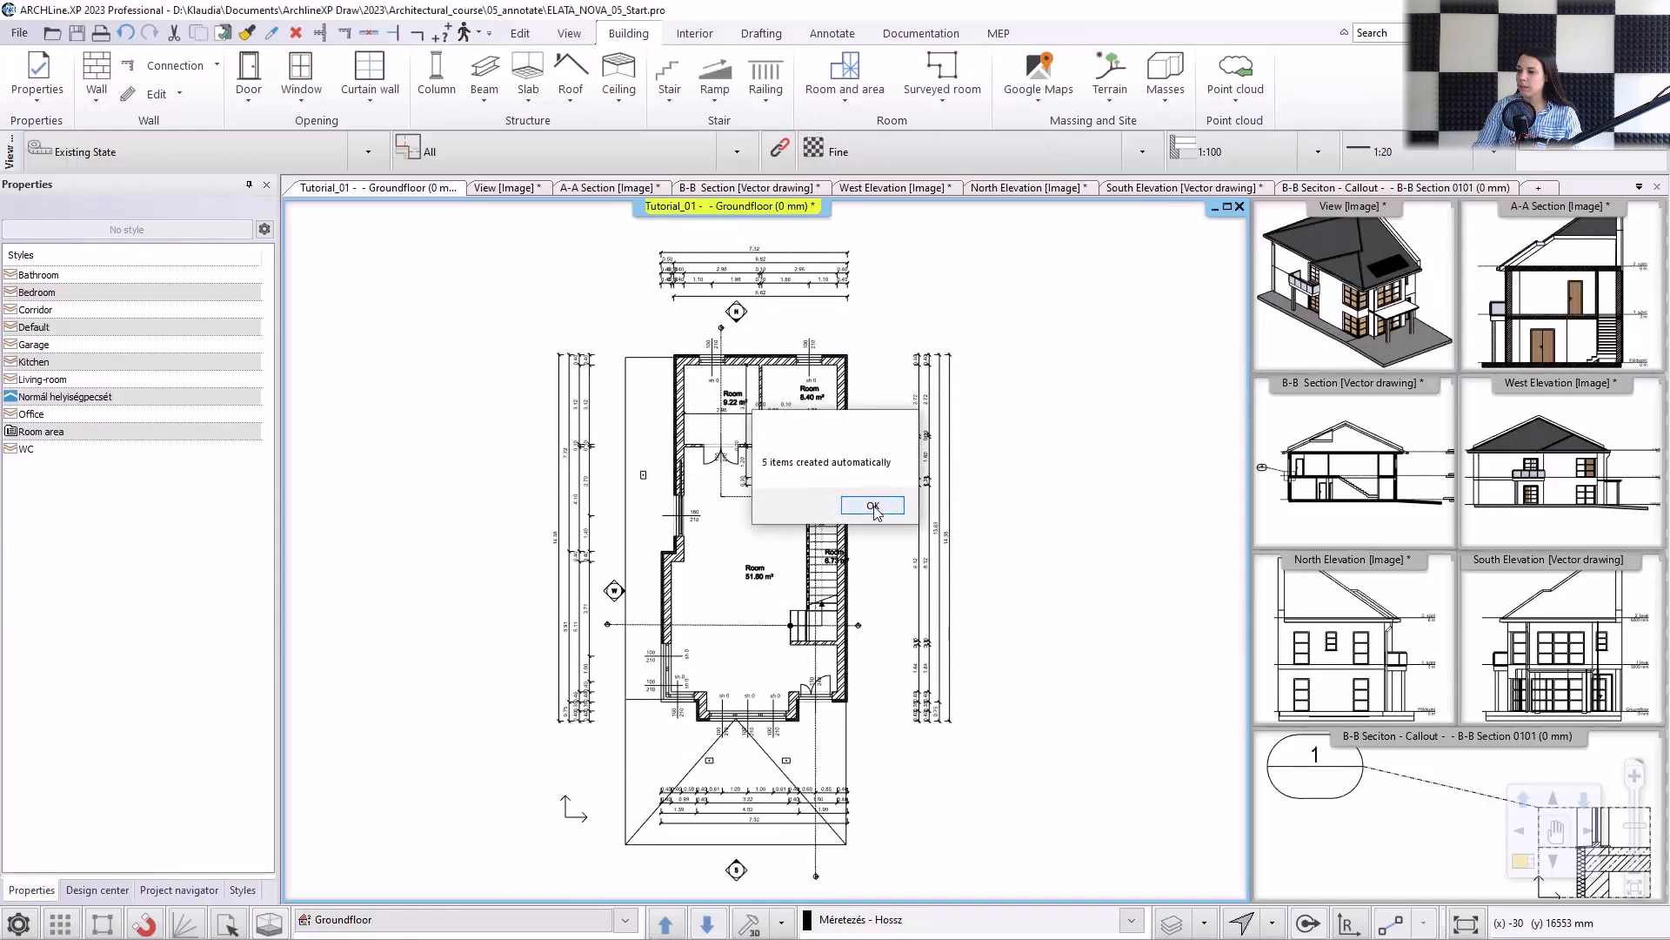
click(875, 507)
Move the north-western room's stamp toward its south-west corner and shift the small eastern room's stamp westward inside its walls.
scroll(766, 443, up, 3)
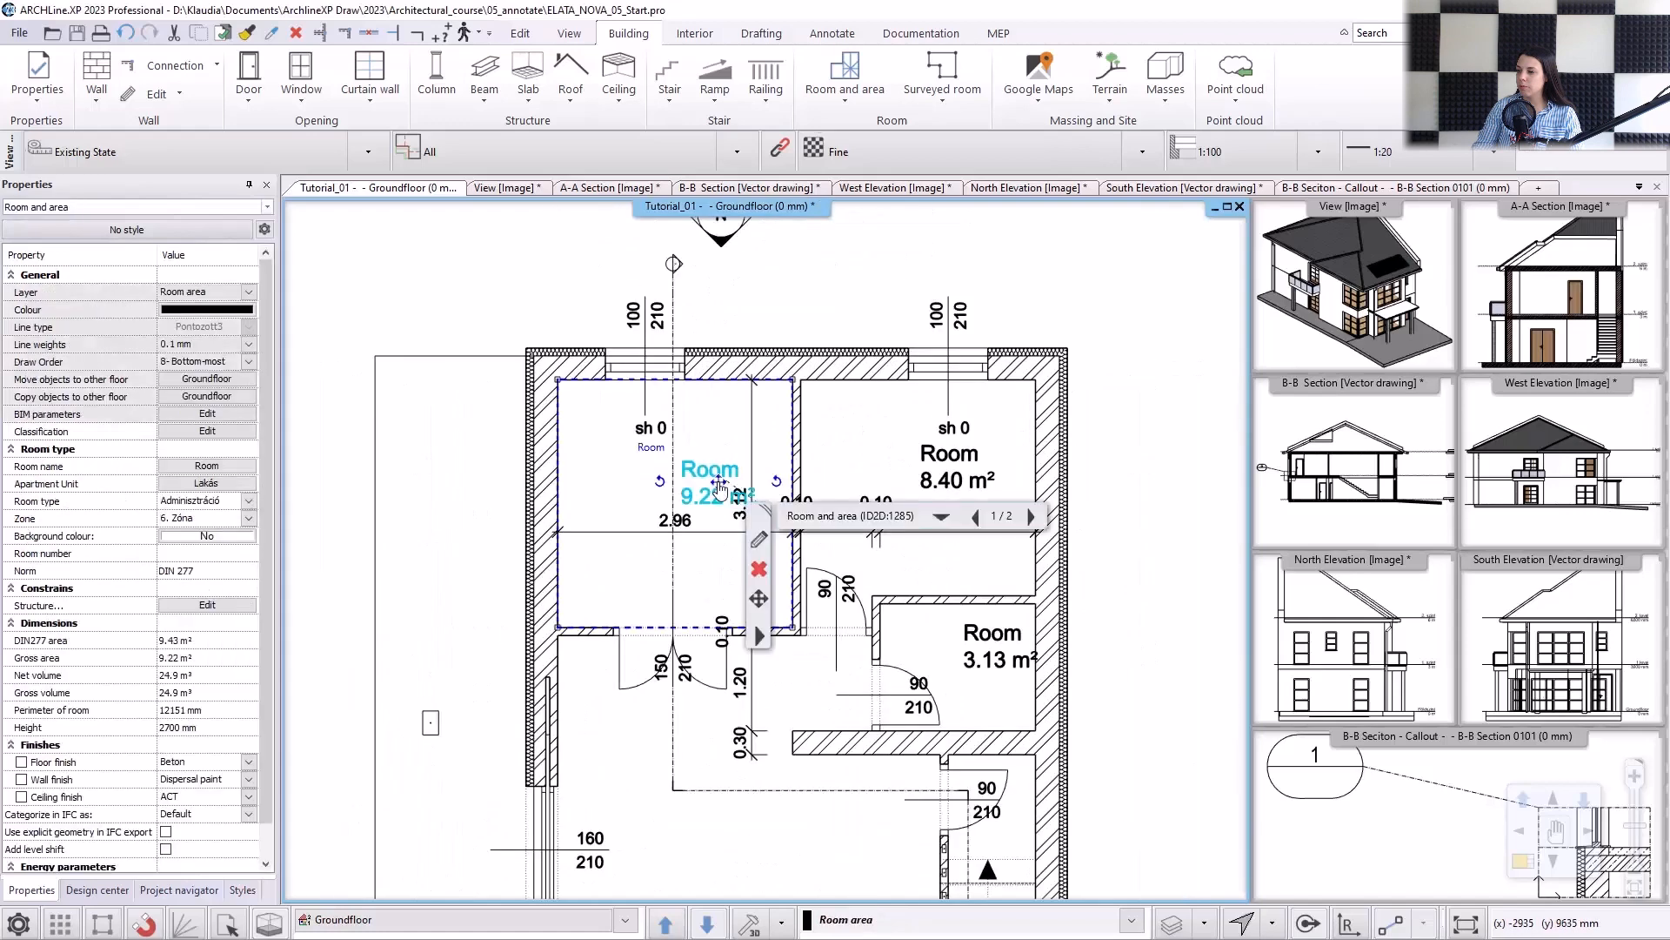
click(630, 571)
click(1000, 647)
click(1000, 646)
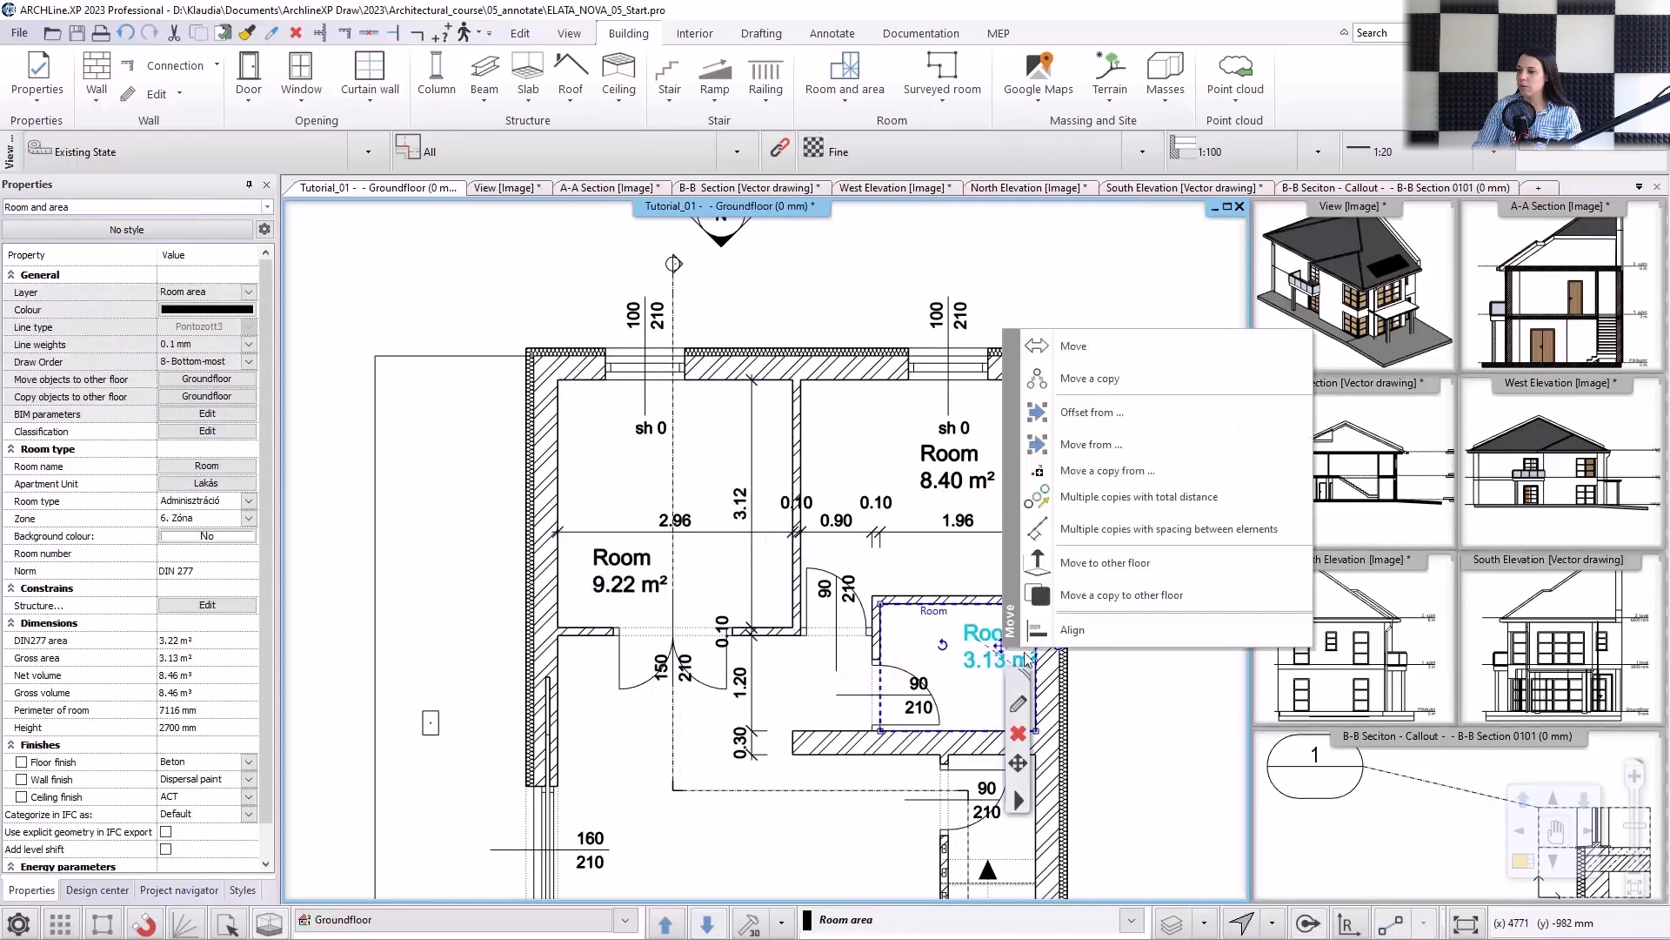
click(1072, 345)
scroll(965, 650, up, 4)
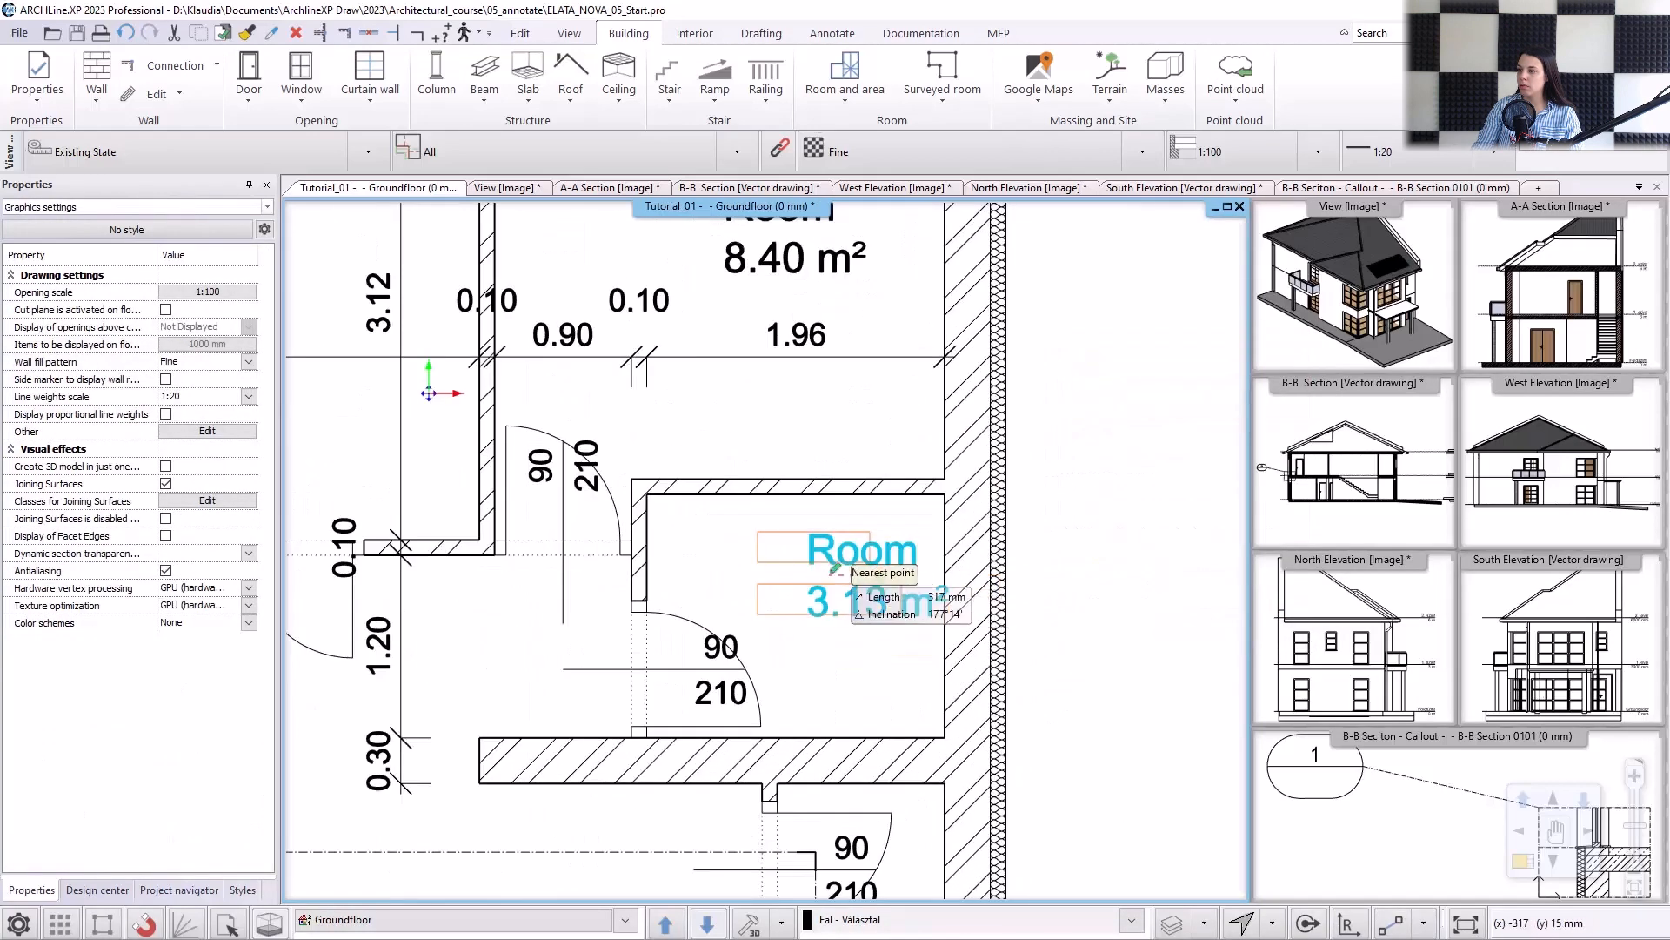
click(799, 575)
Move the stairwell's room stamp westward so that it sits over the stairs, clear of the east wall.
scroll(827, 674, down, 3)
scroll(839, 809, up, 2)
middle_drag(881, 617, 968, 463)
click(977, 633)
click(977, 634)
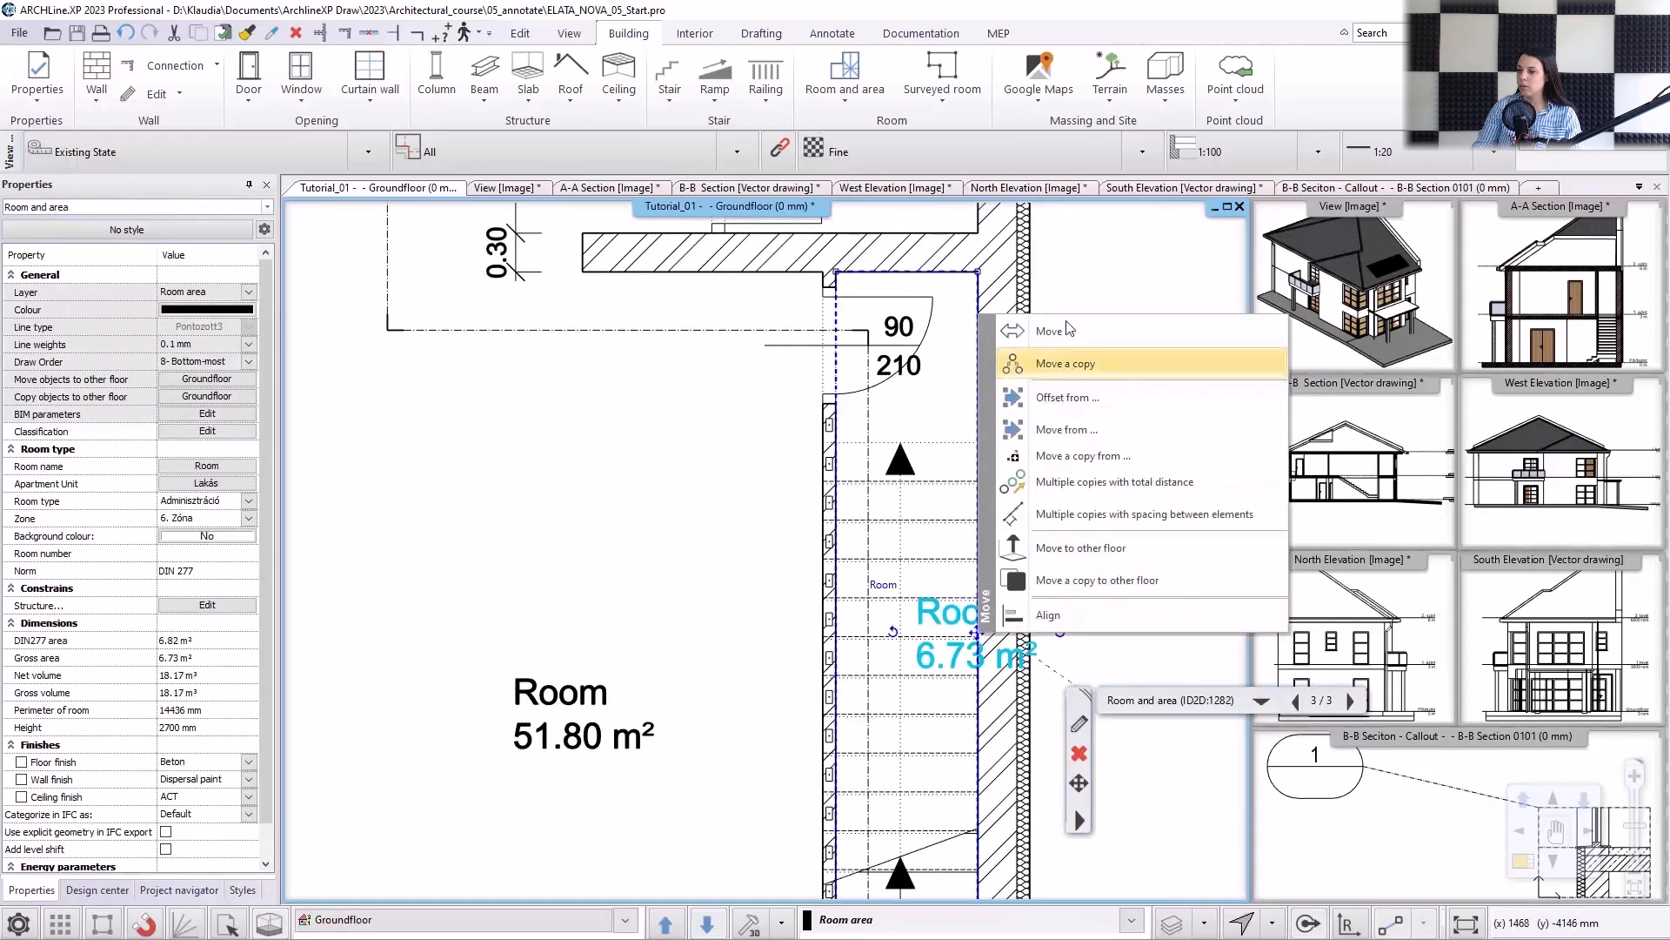
click(1064, 331)
click(900, 559)
Move the large central room's stamp slightly south-west into the free floor area.
scroll(771, 559, down, 2)
click(634, 668)
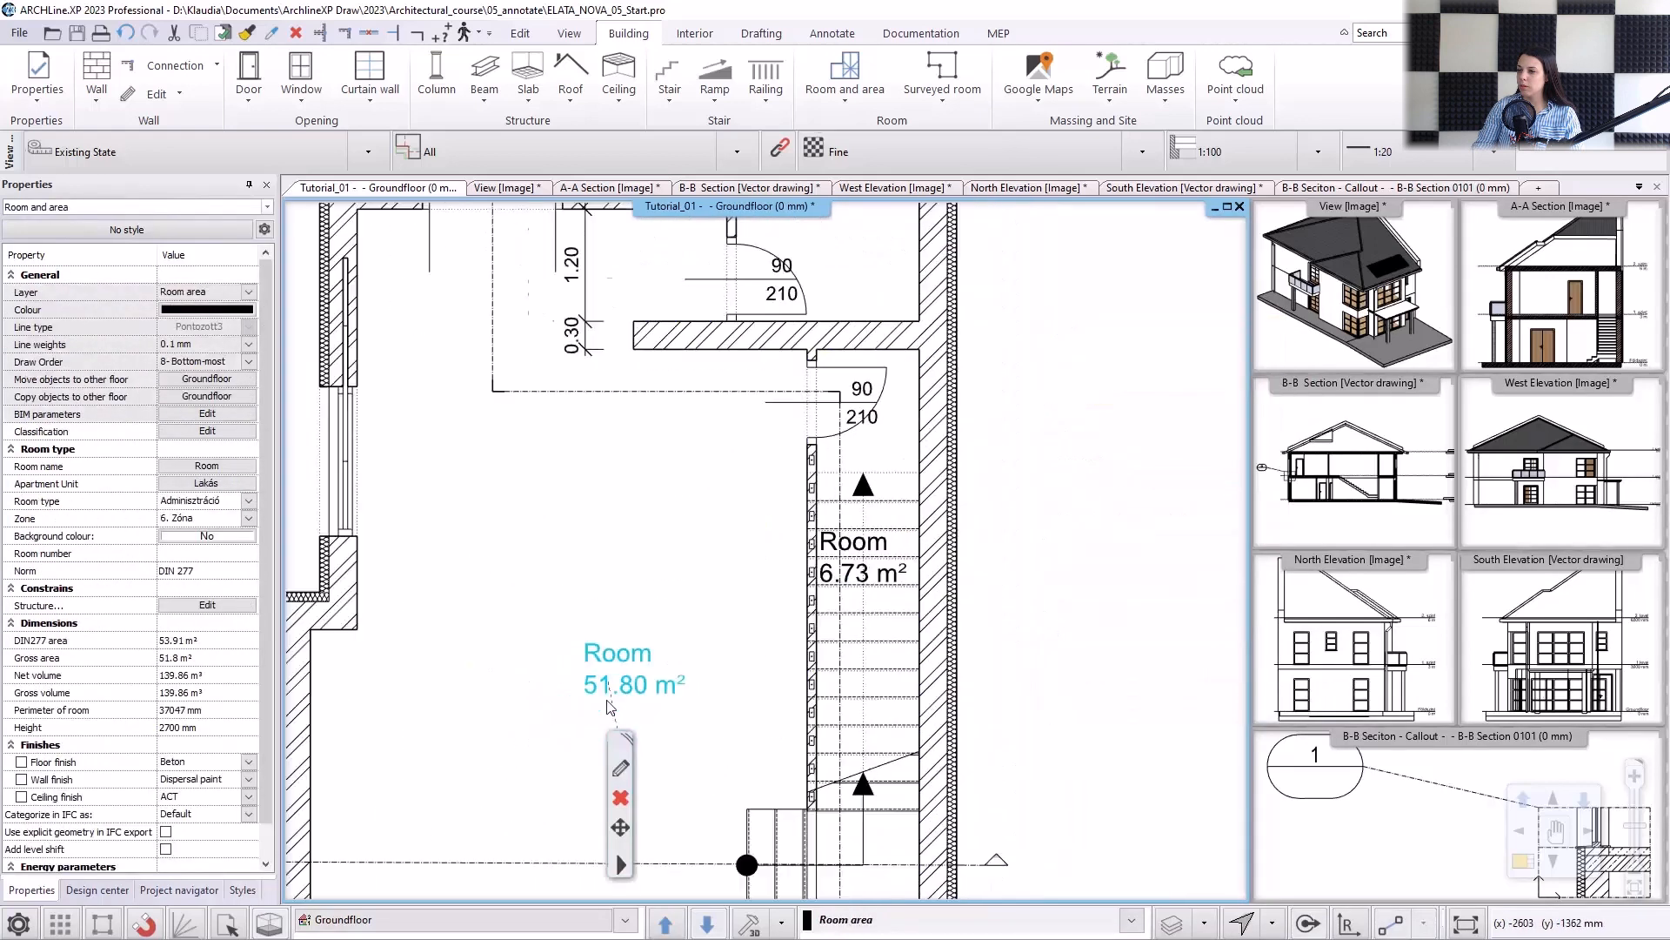
click(634, 668)
click(717, 375)
click(576, 642)
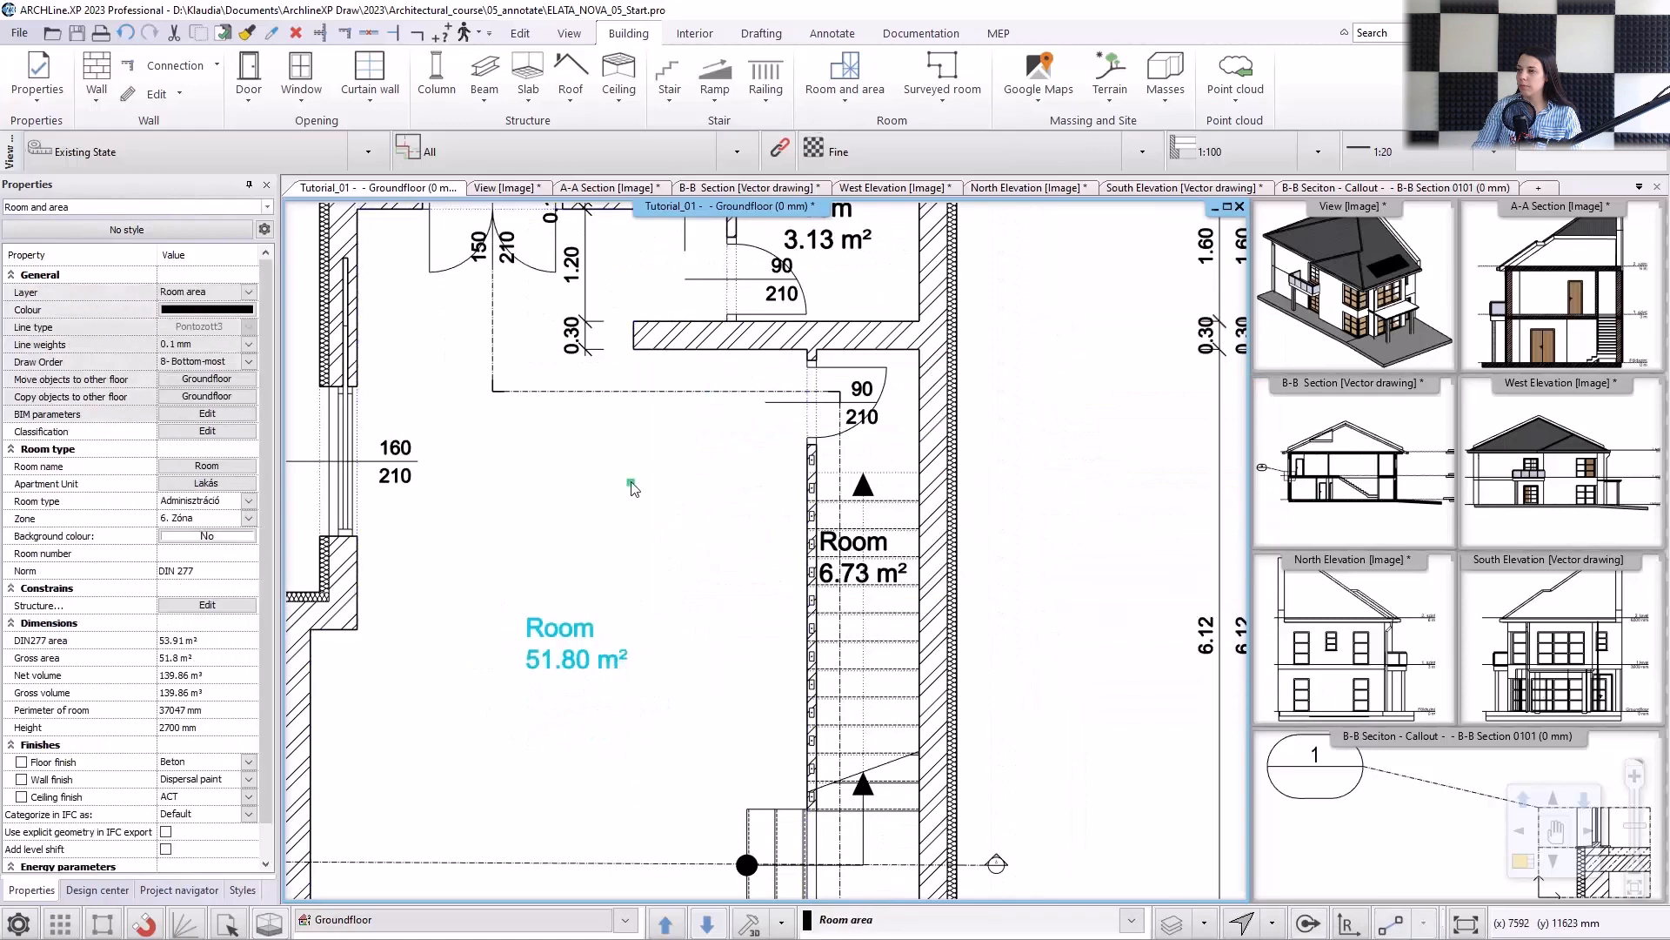
key(Escape)
Rename the north-western room as "Kitchen".
scroll(633, 514, down, 5)
middle_drag(634, 526, 629, 573)
scroll(589, 369, up, 8)
click(706, 547)
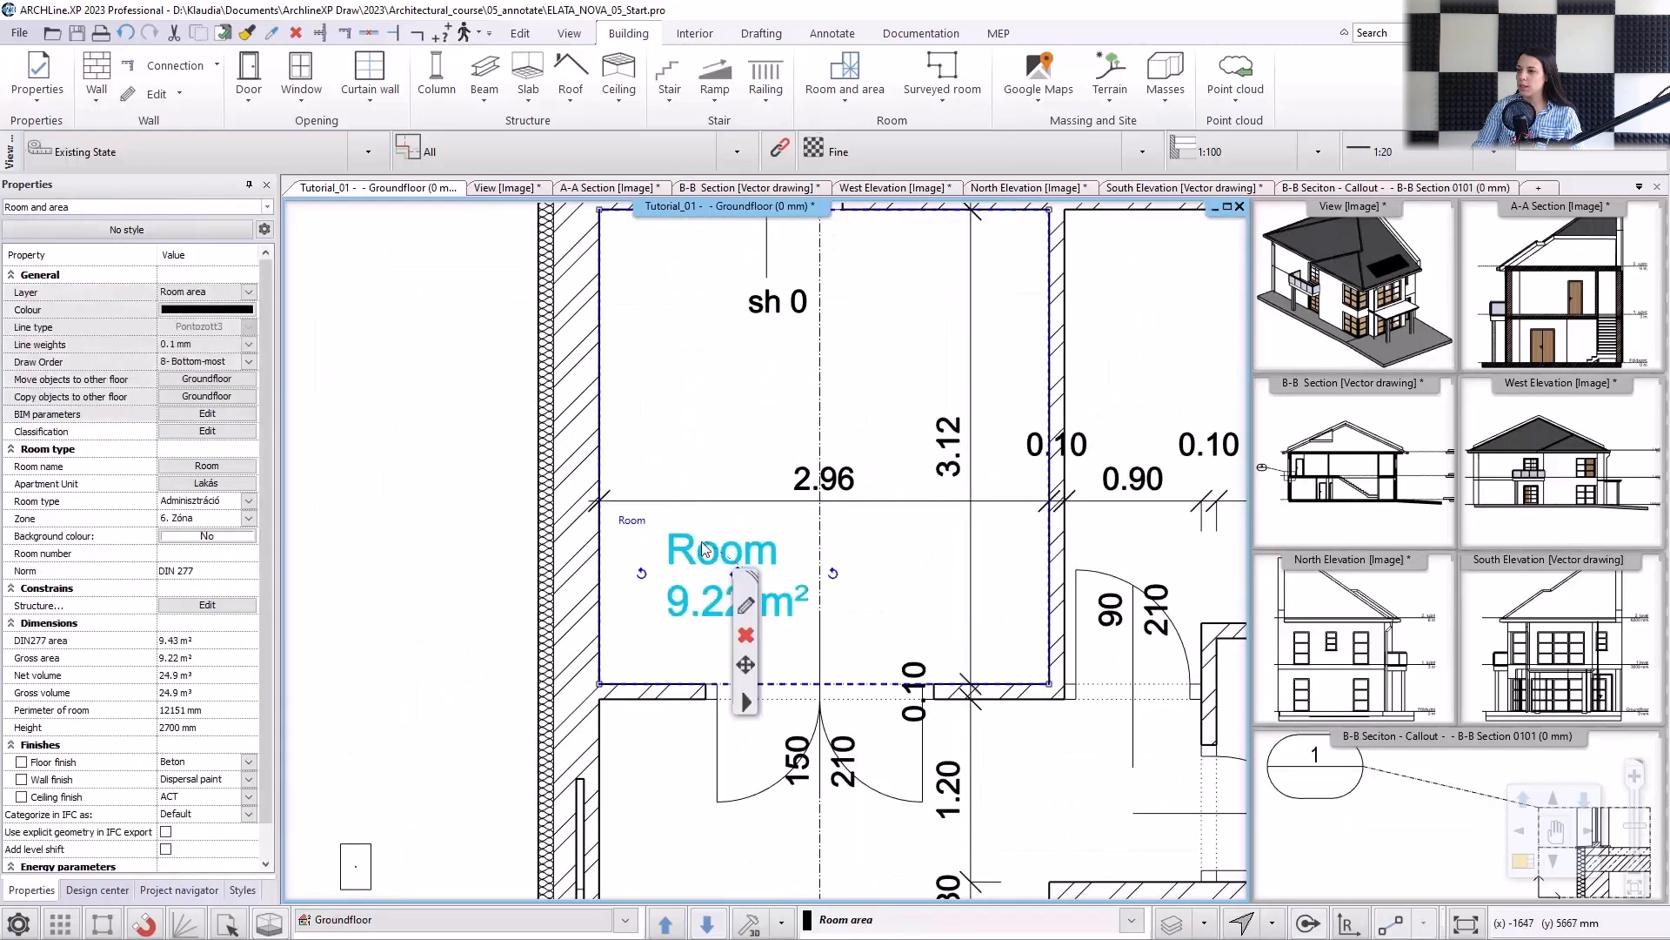
click(638, 521)
text(Kitchen)
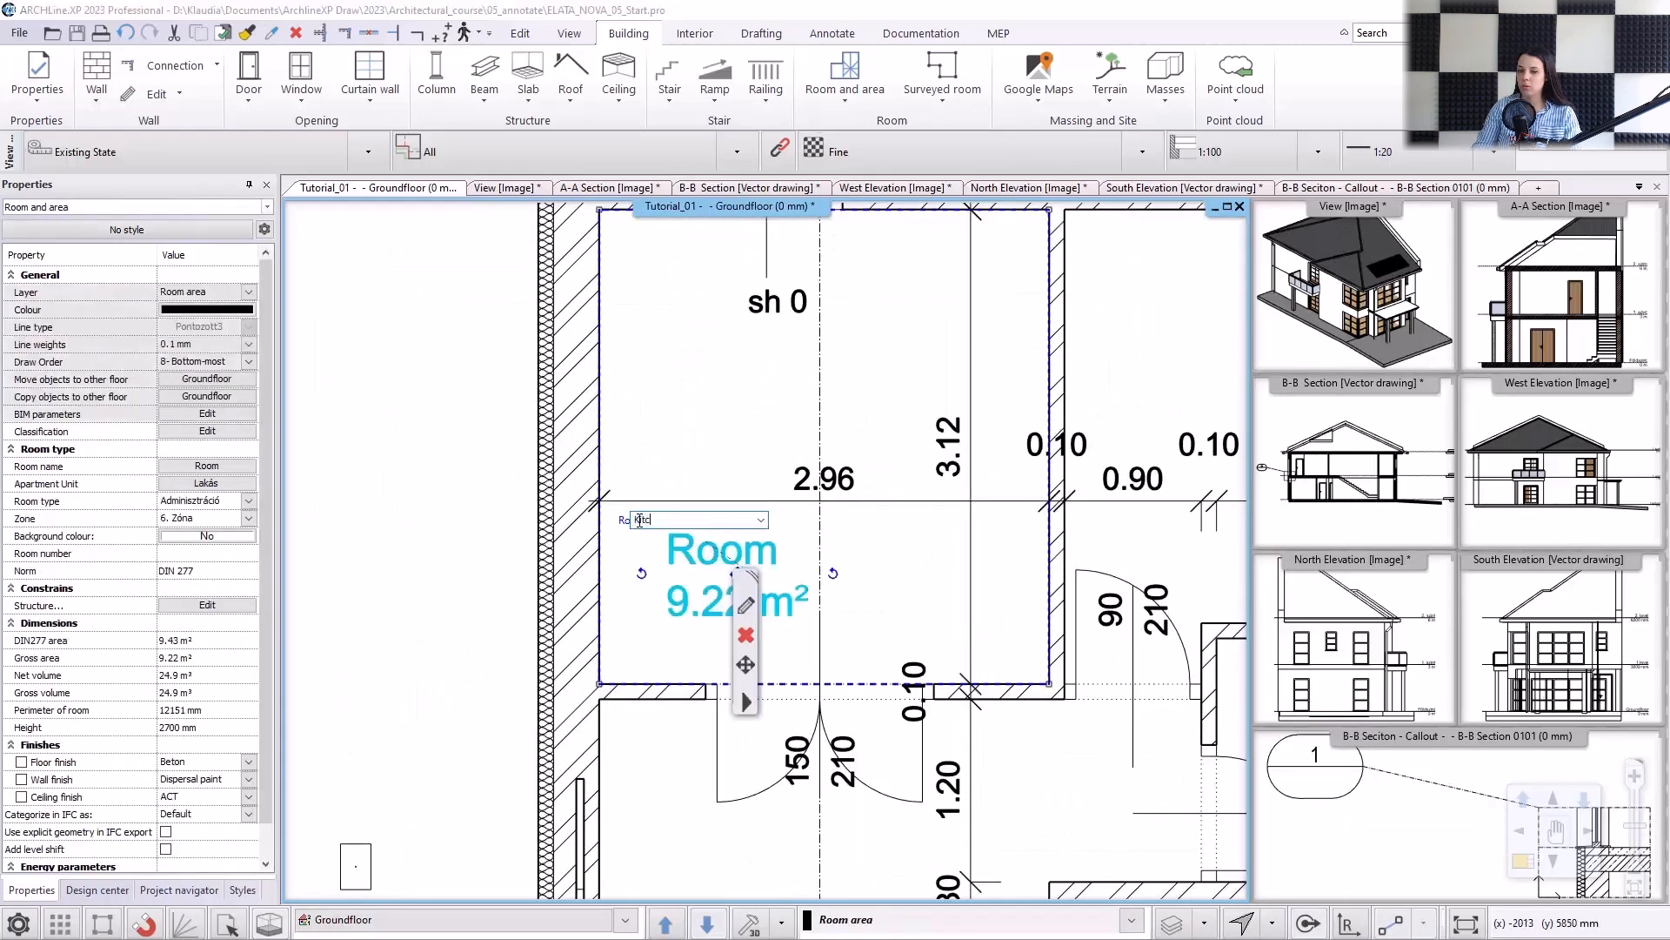
key(Return)
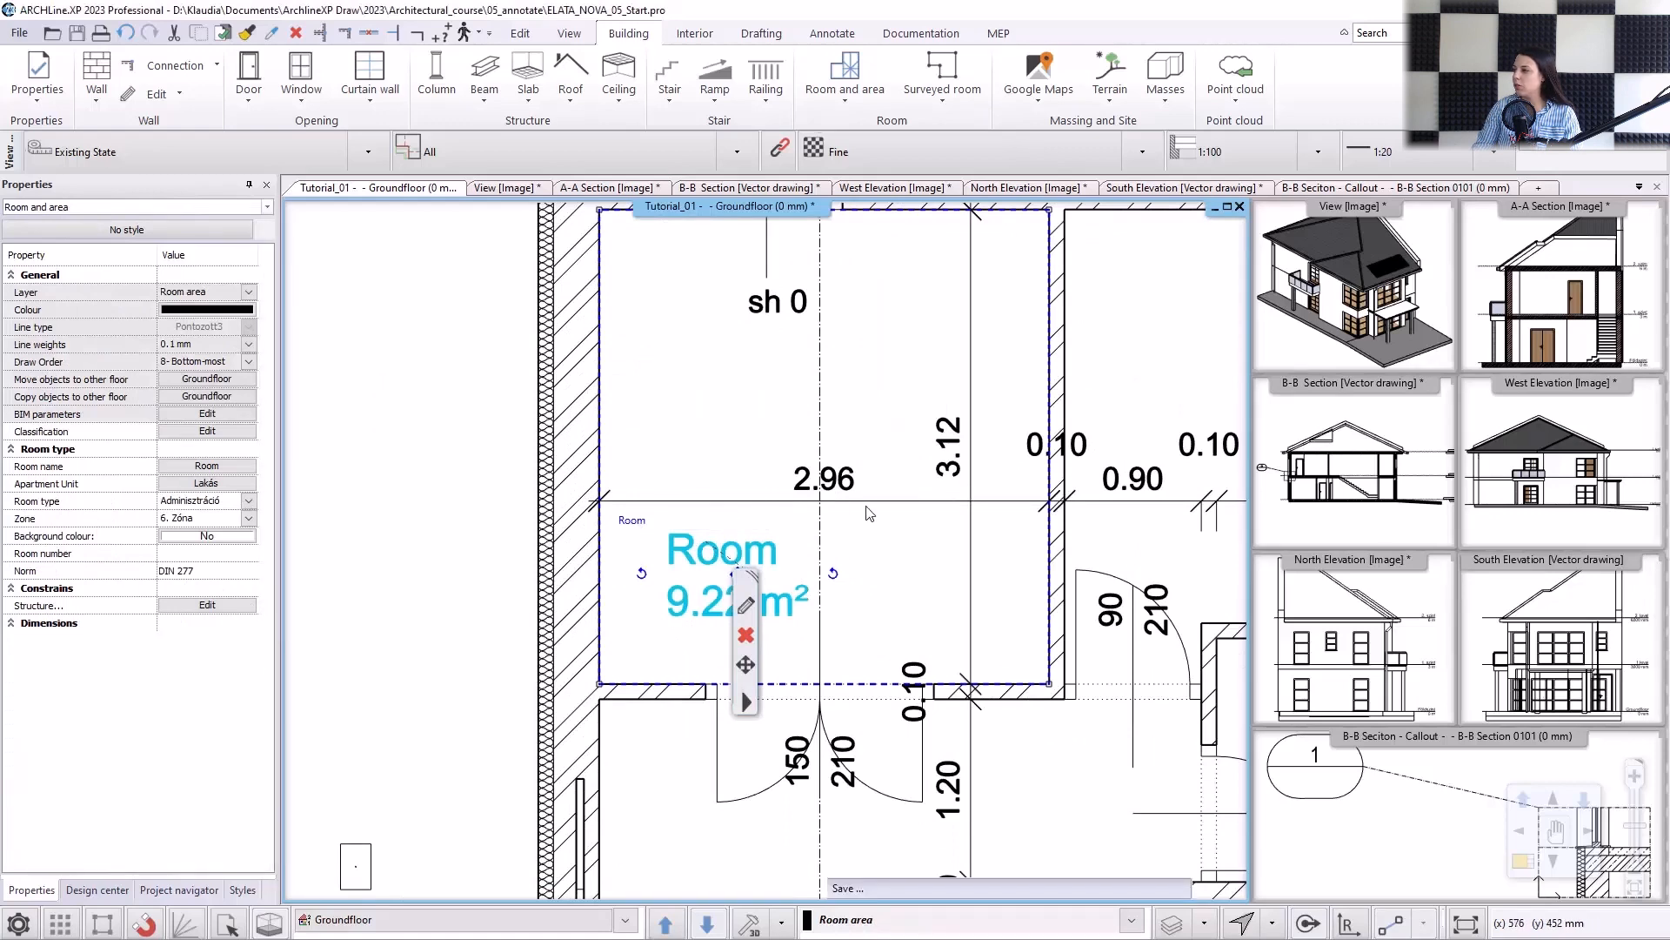
Rename the north-eastern room as "Work room".
scroll(922, 521, down, 1)
middle_drag(1087, 533, 849, 536)
click(1018, 381)
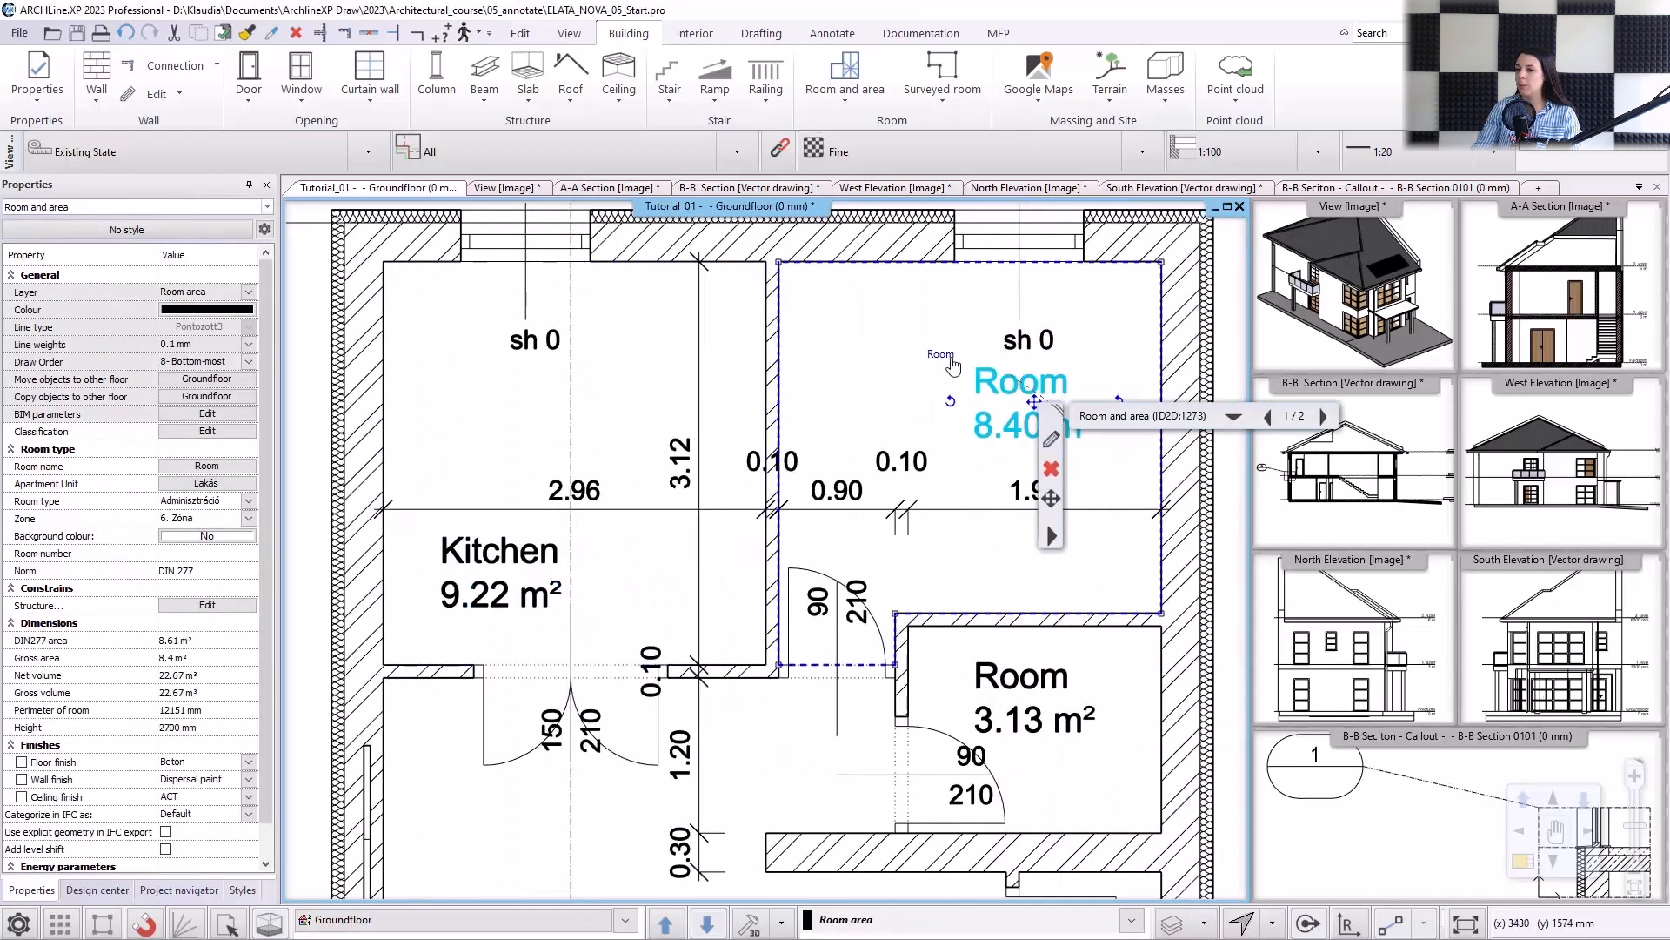
double_click(953, 359)
text(Work room)
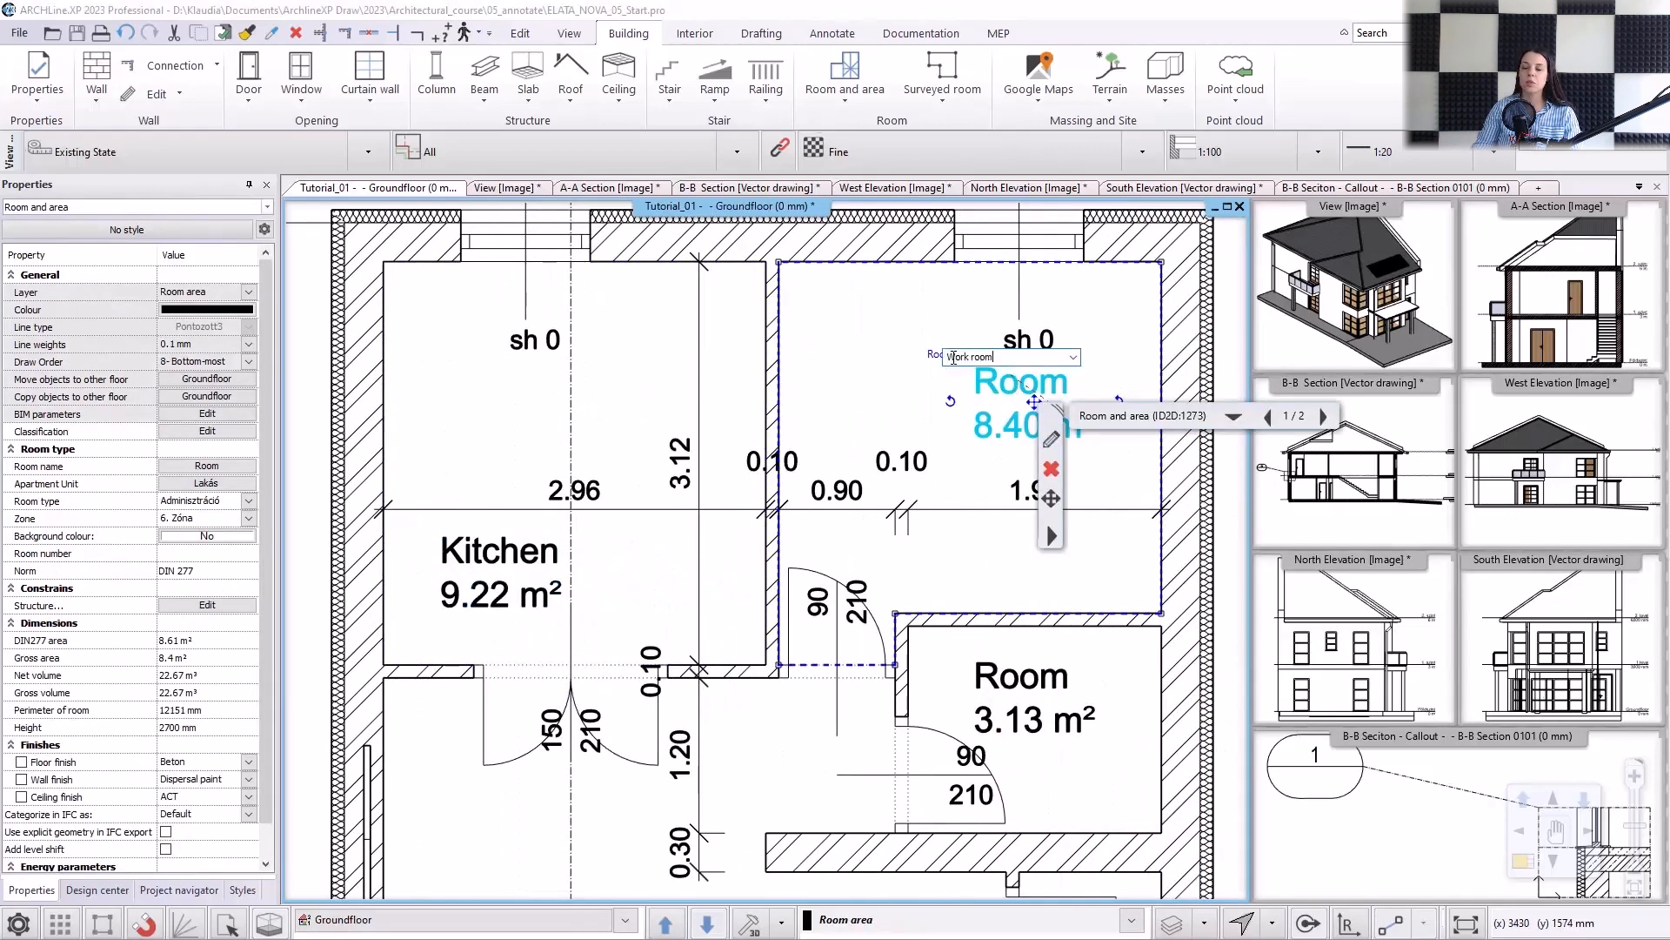
key(Return)
Rename the small eastern room below the work room as "Toilet".
click(1018, 687)
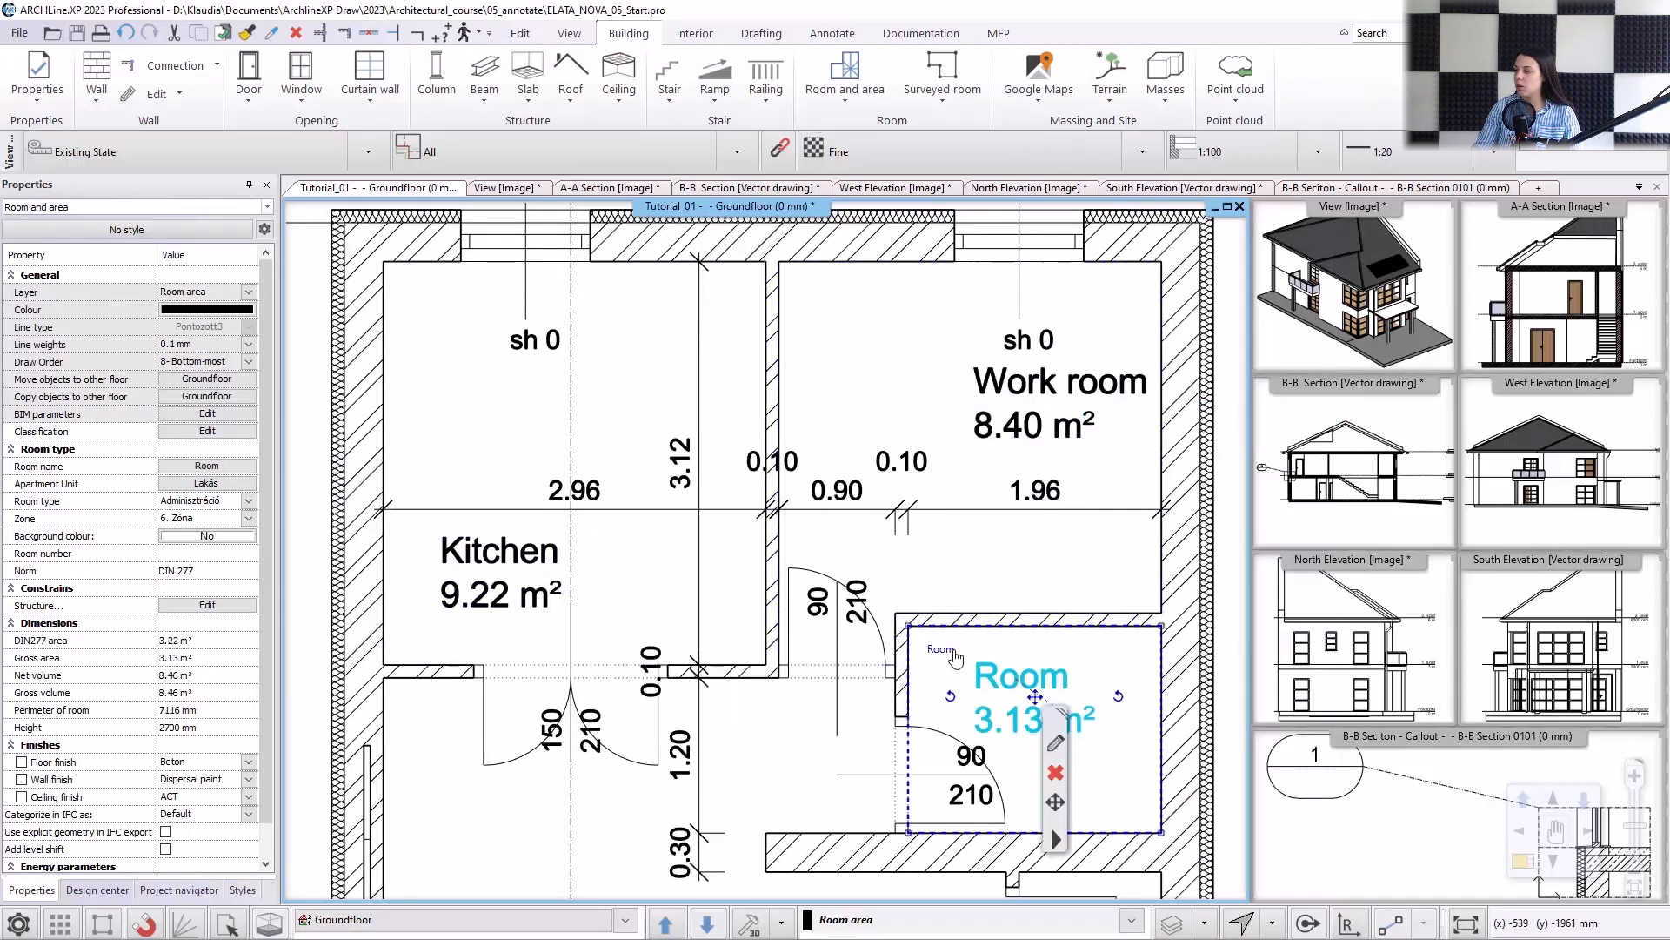
double_click(938, 649)
text(Toilet)
key(Return)
key(Escape)
Select the stairwell's room area instead of the overlapping stair and rename it as "Storage".
scroll(1052, 712, down, 1)
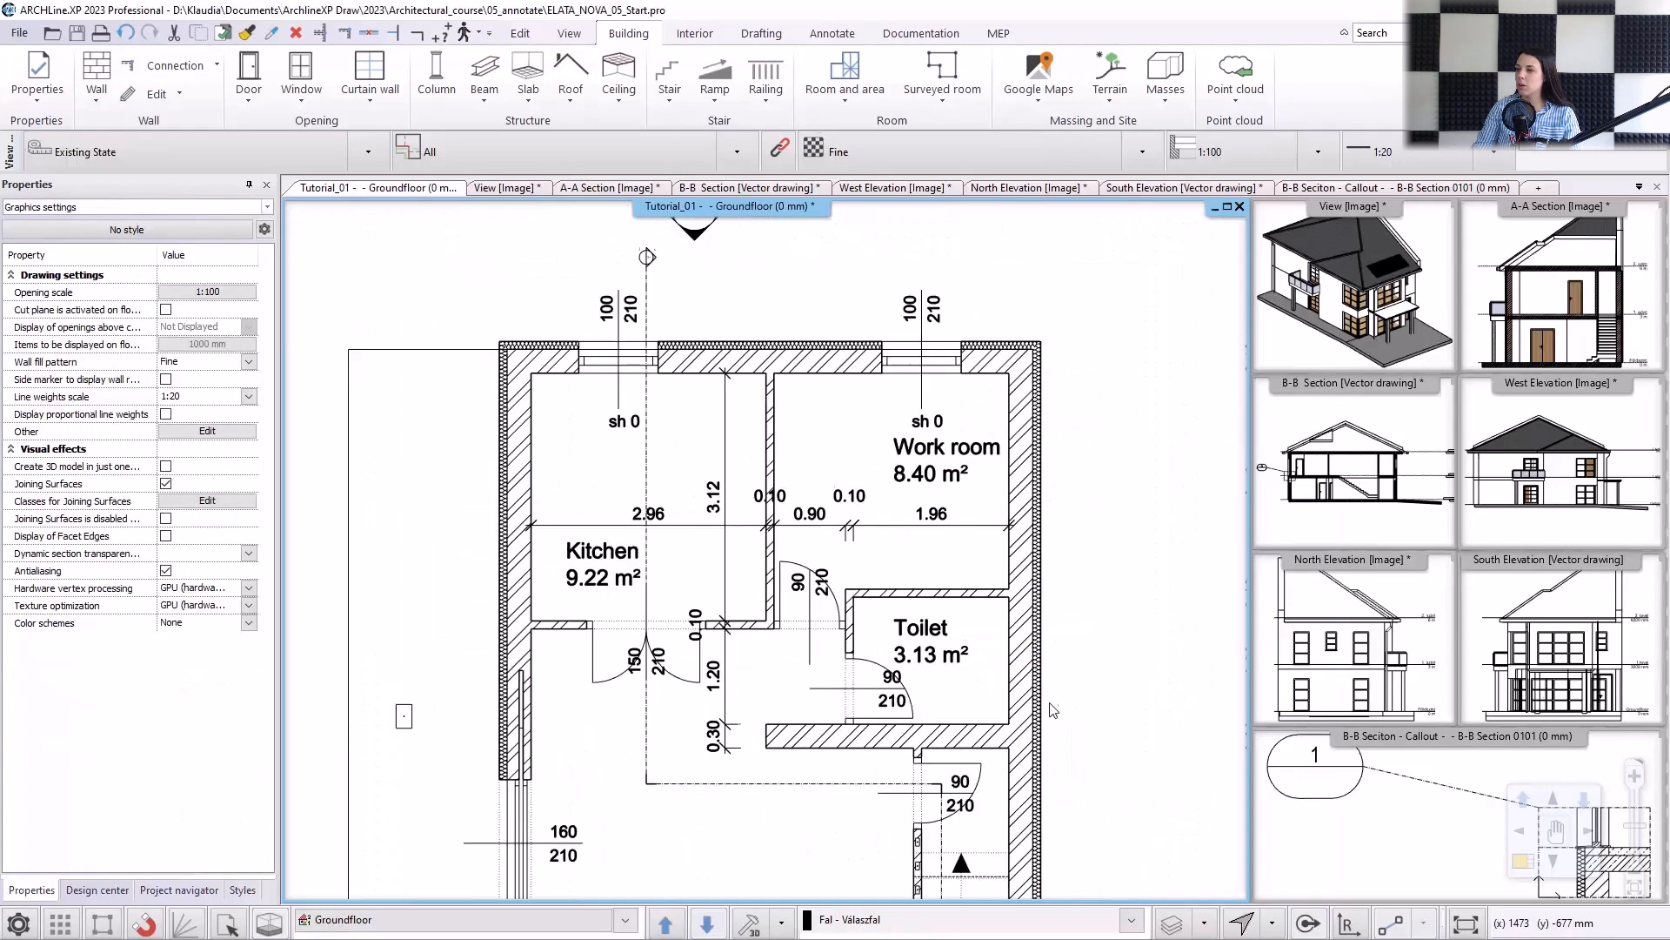
middle_drag(1052, 713, 896, 397)
scroll(866, 658, up, 1)
click(866, 658)
scroll(922, 670, up, 2)
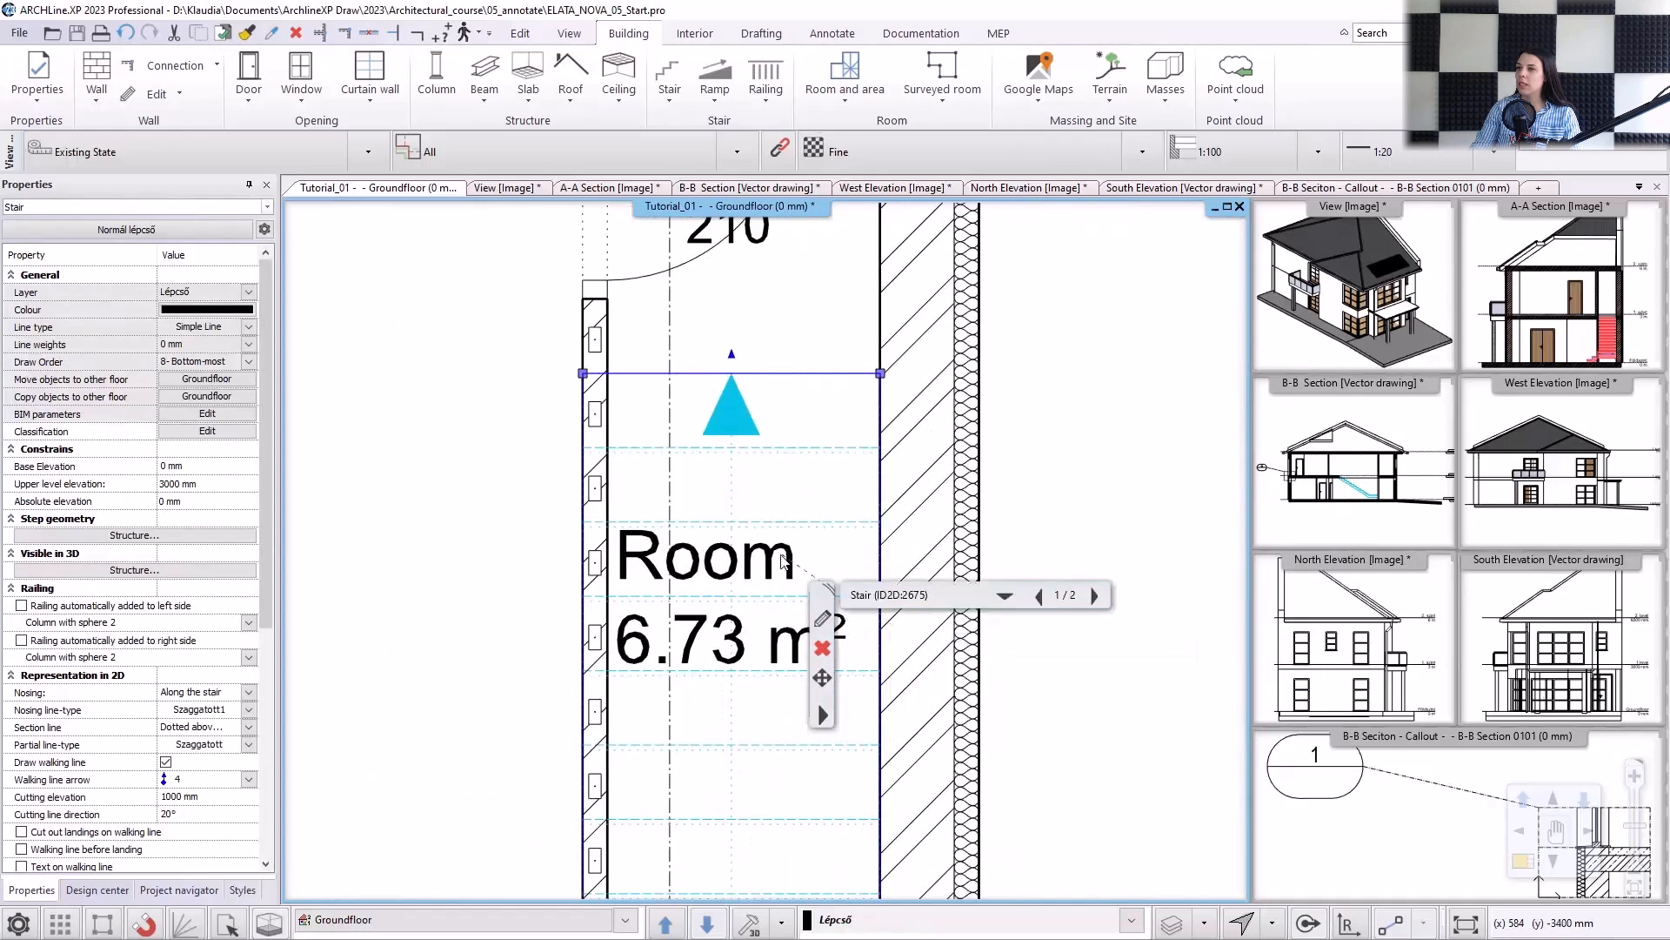
click(1005, 595)
click(923, 644)
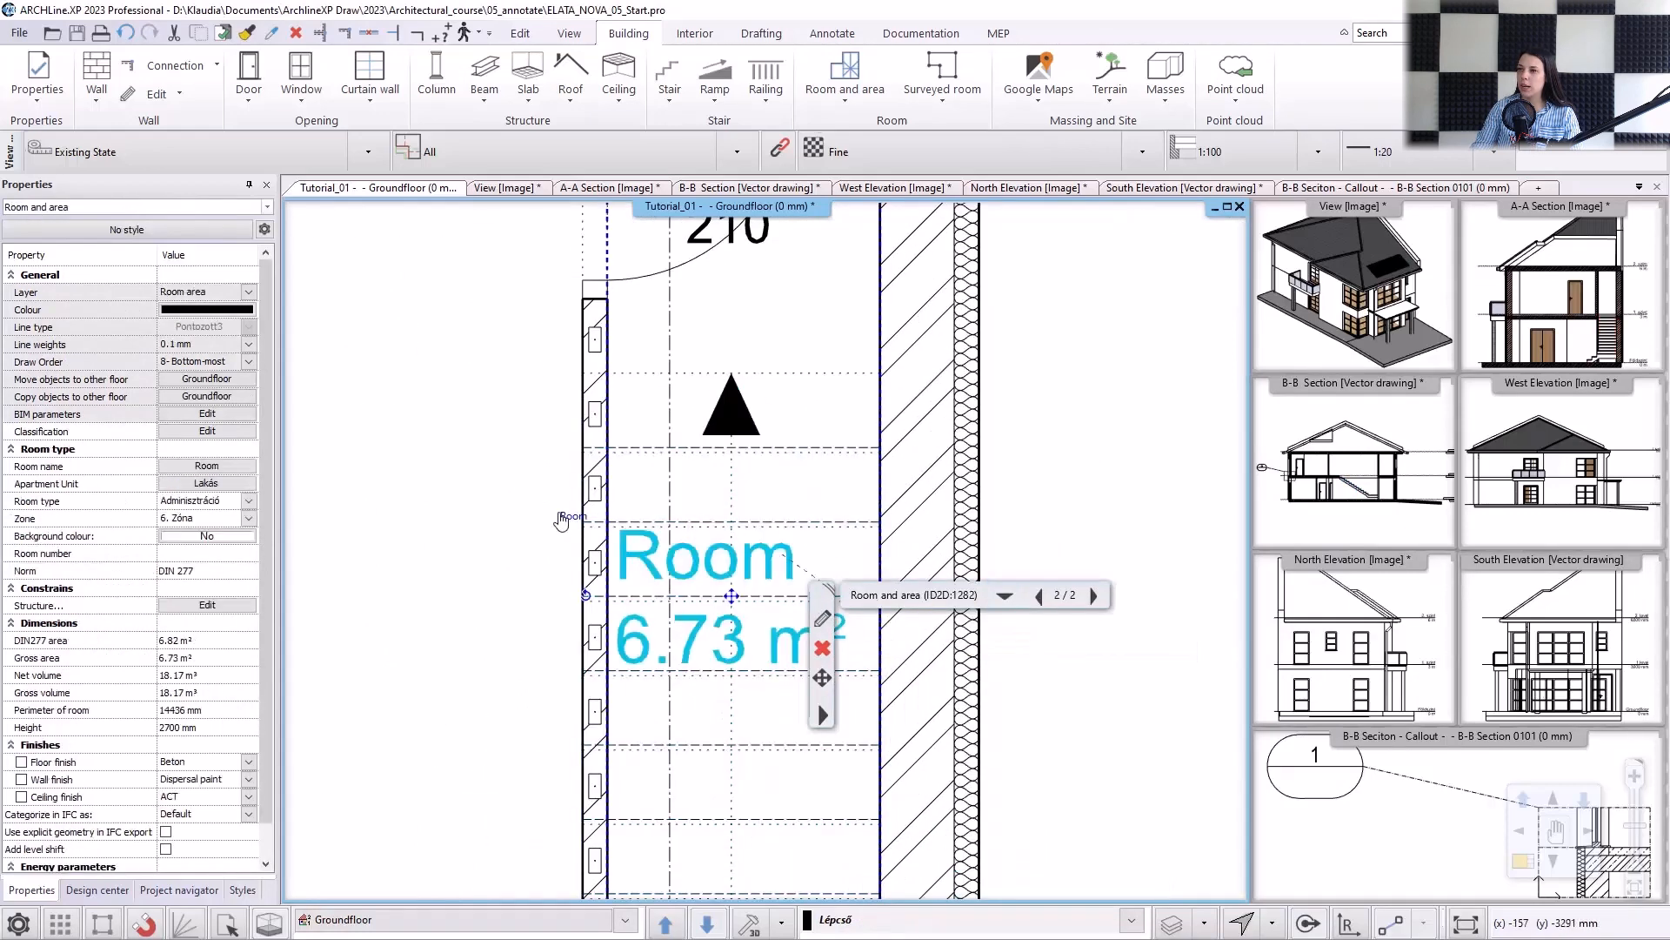
double_click(618, 522)
text(Storage)
key(Return)
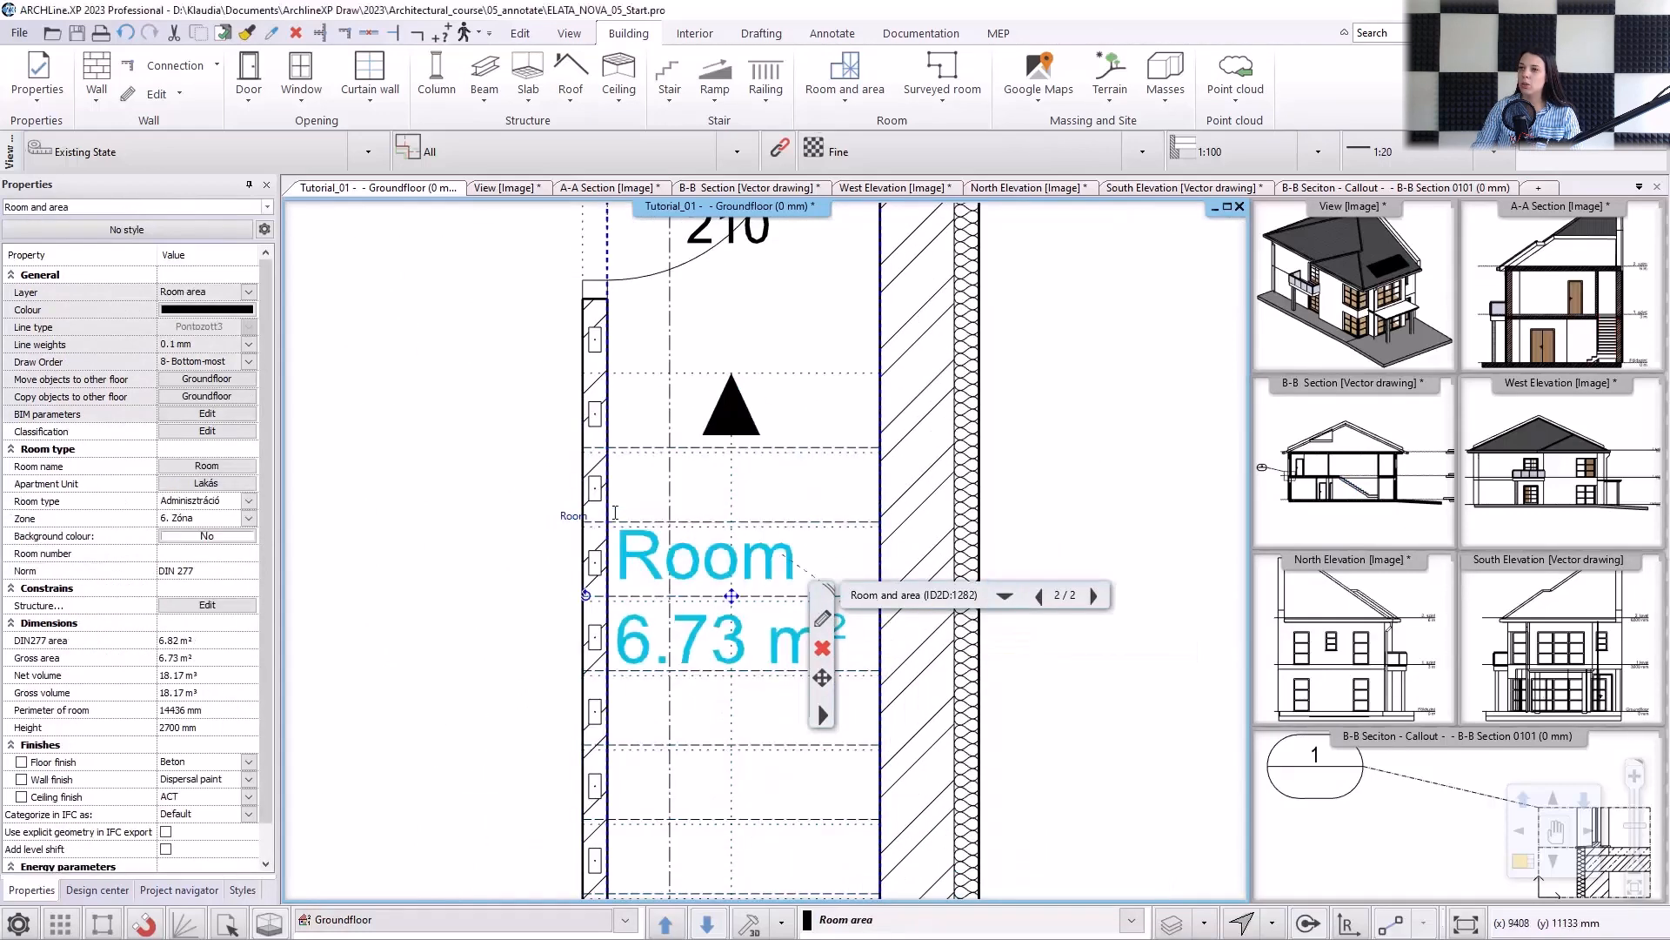
scroll(643, 516, down, 3)
key(Escape)
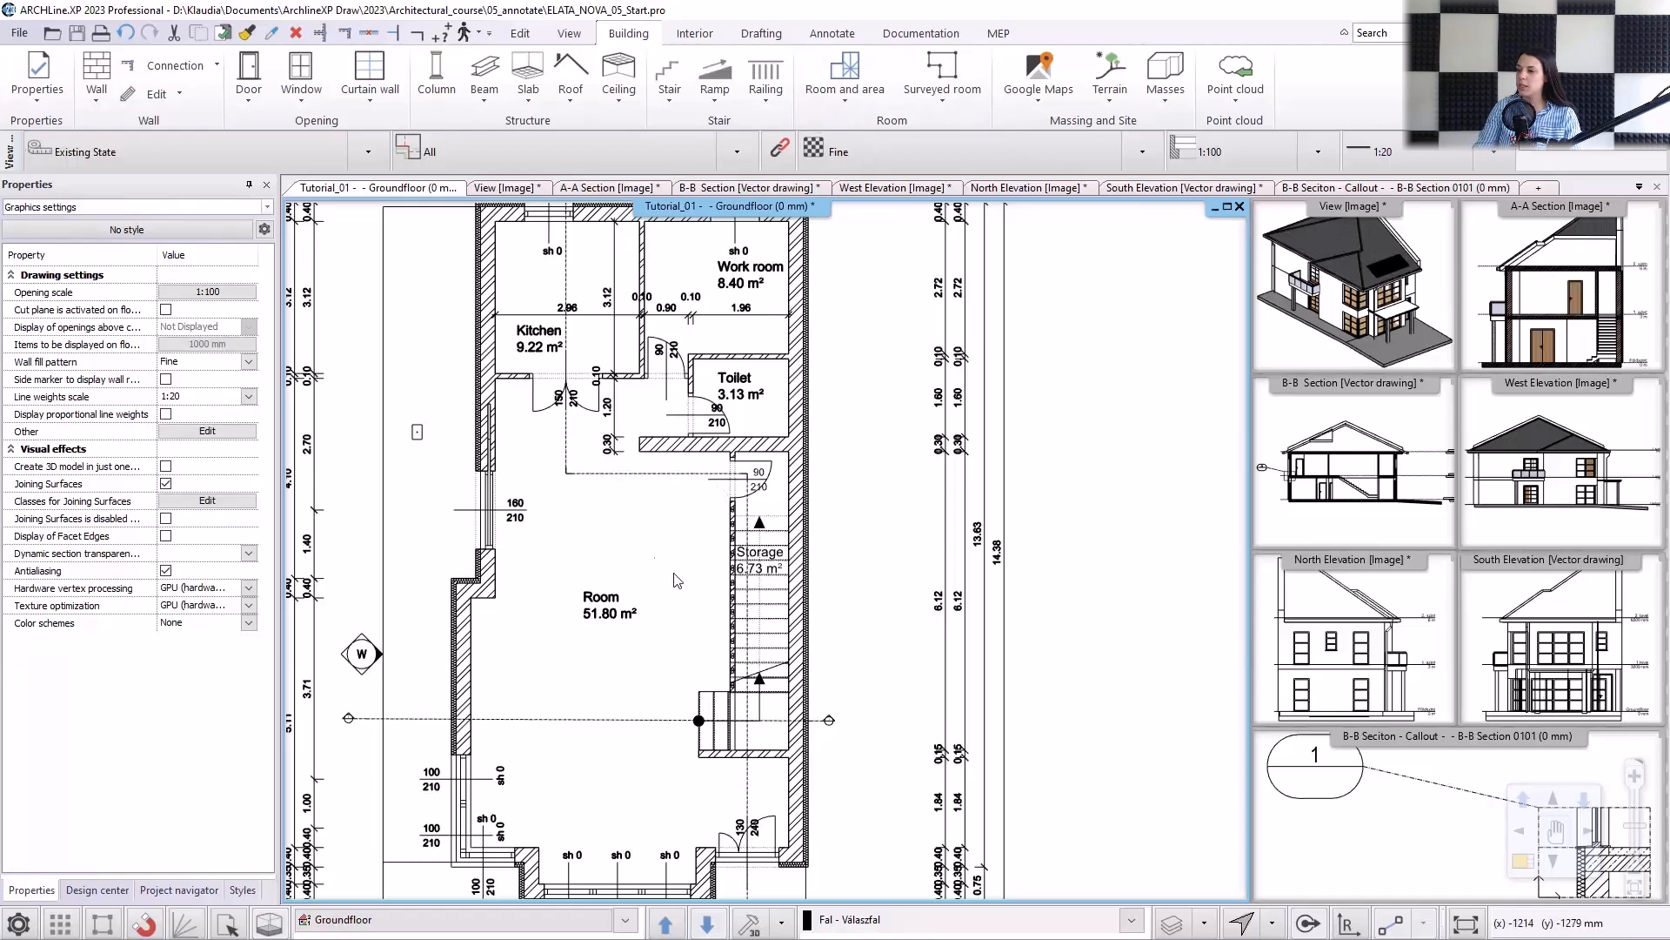
Split the large central room with a horizontal room separation line from the west wall's inner corner to the stair wall.
click(859, 102)
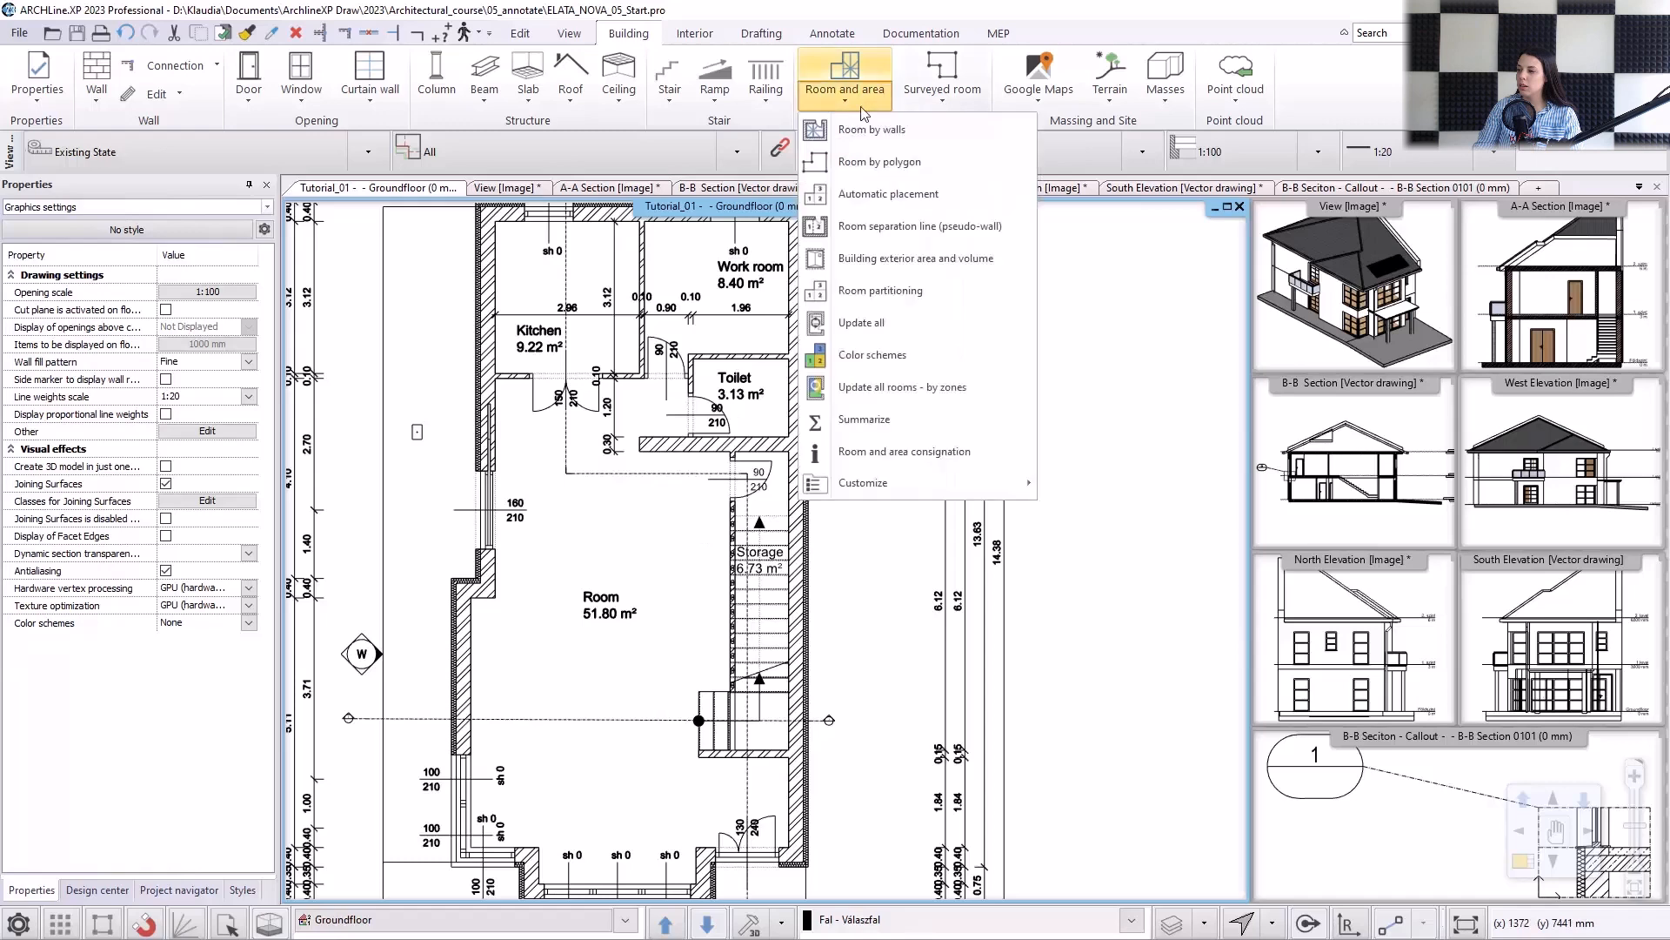
click(909, 226)
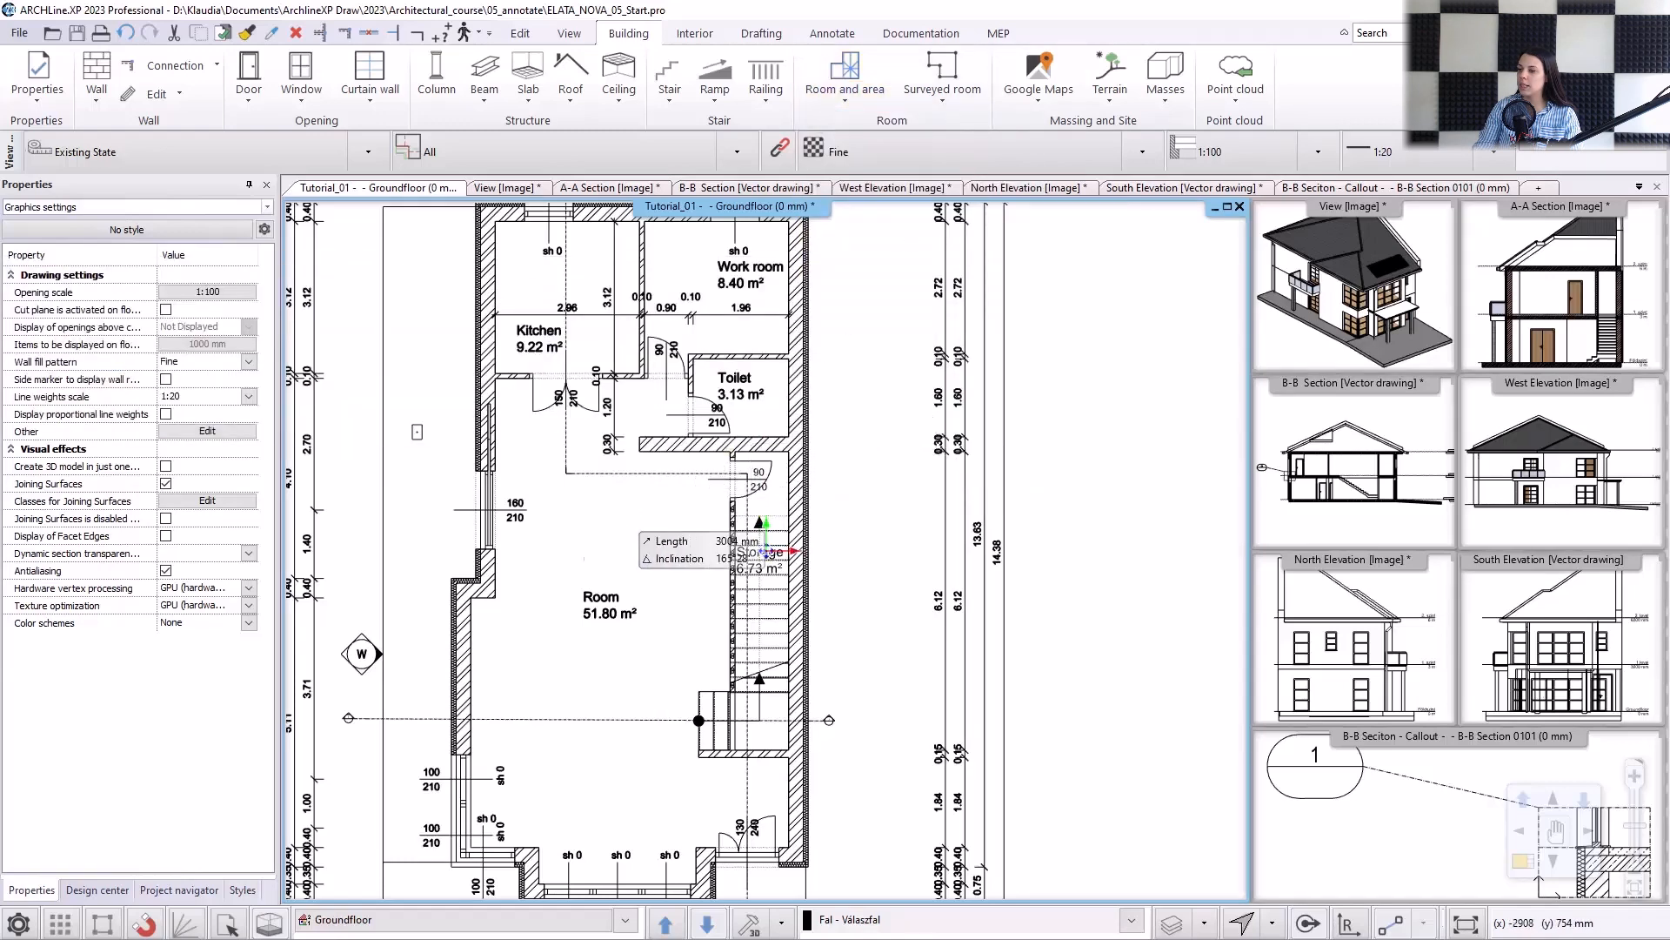
click(494, 598)
scroll(533, 595, up, 3)
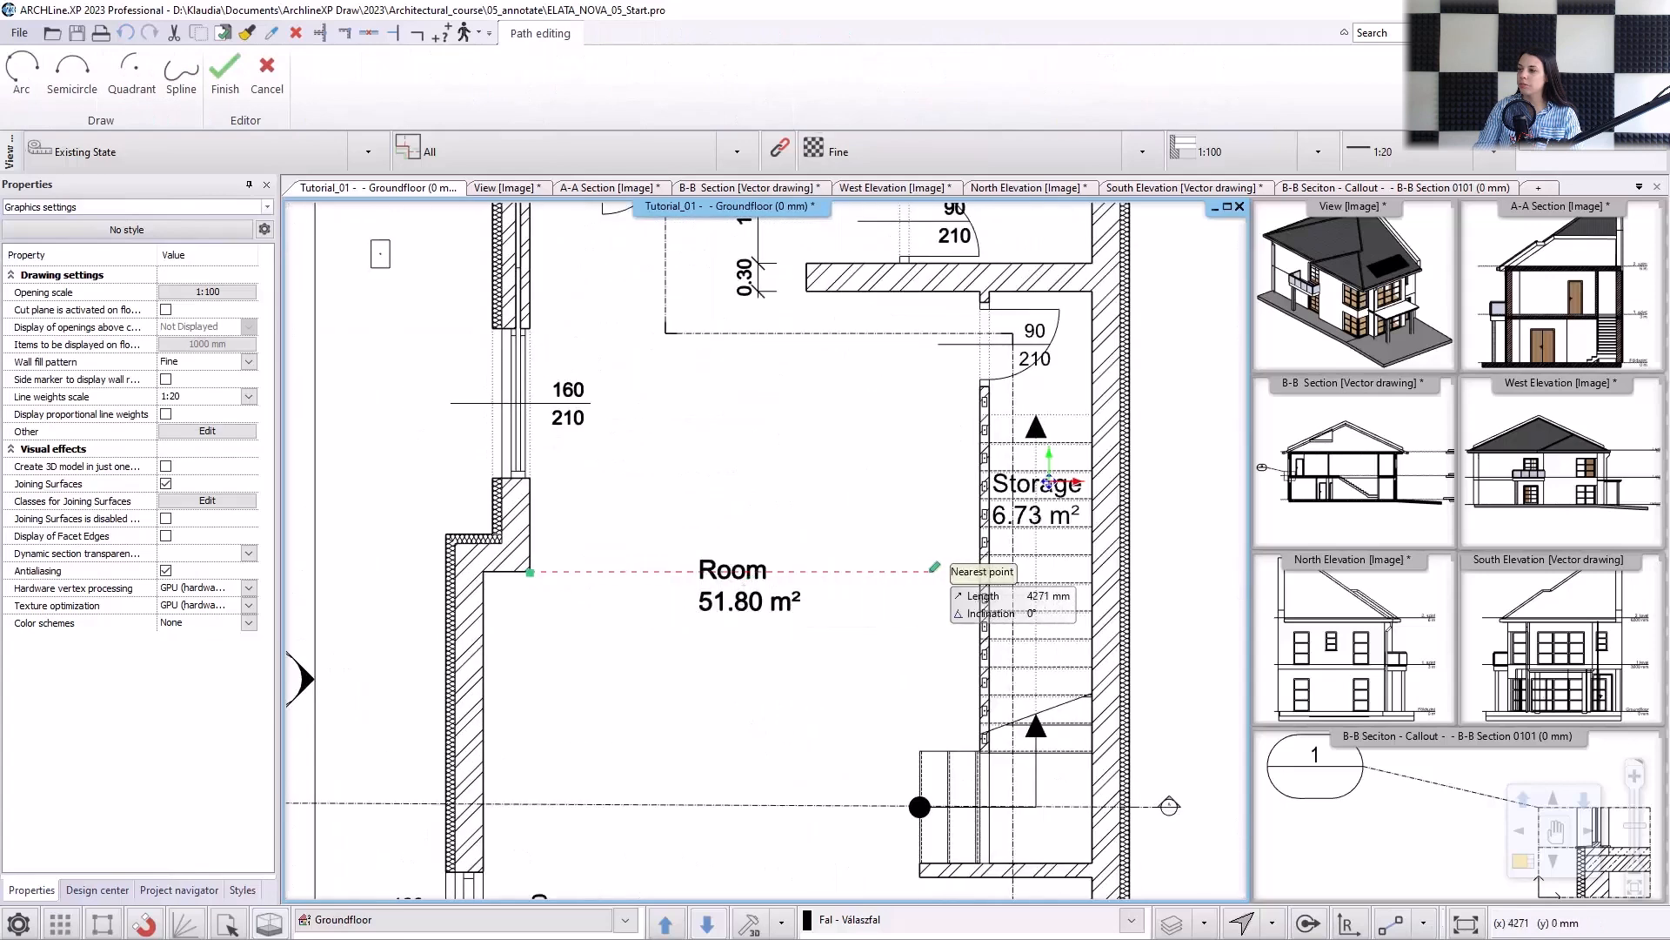
click(981, 572)
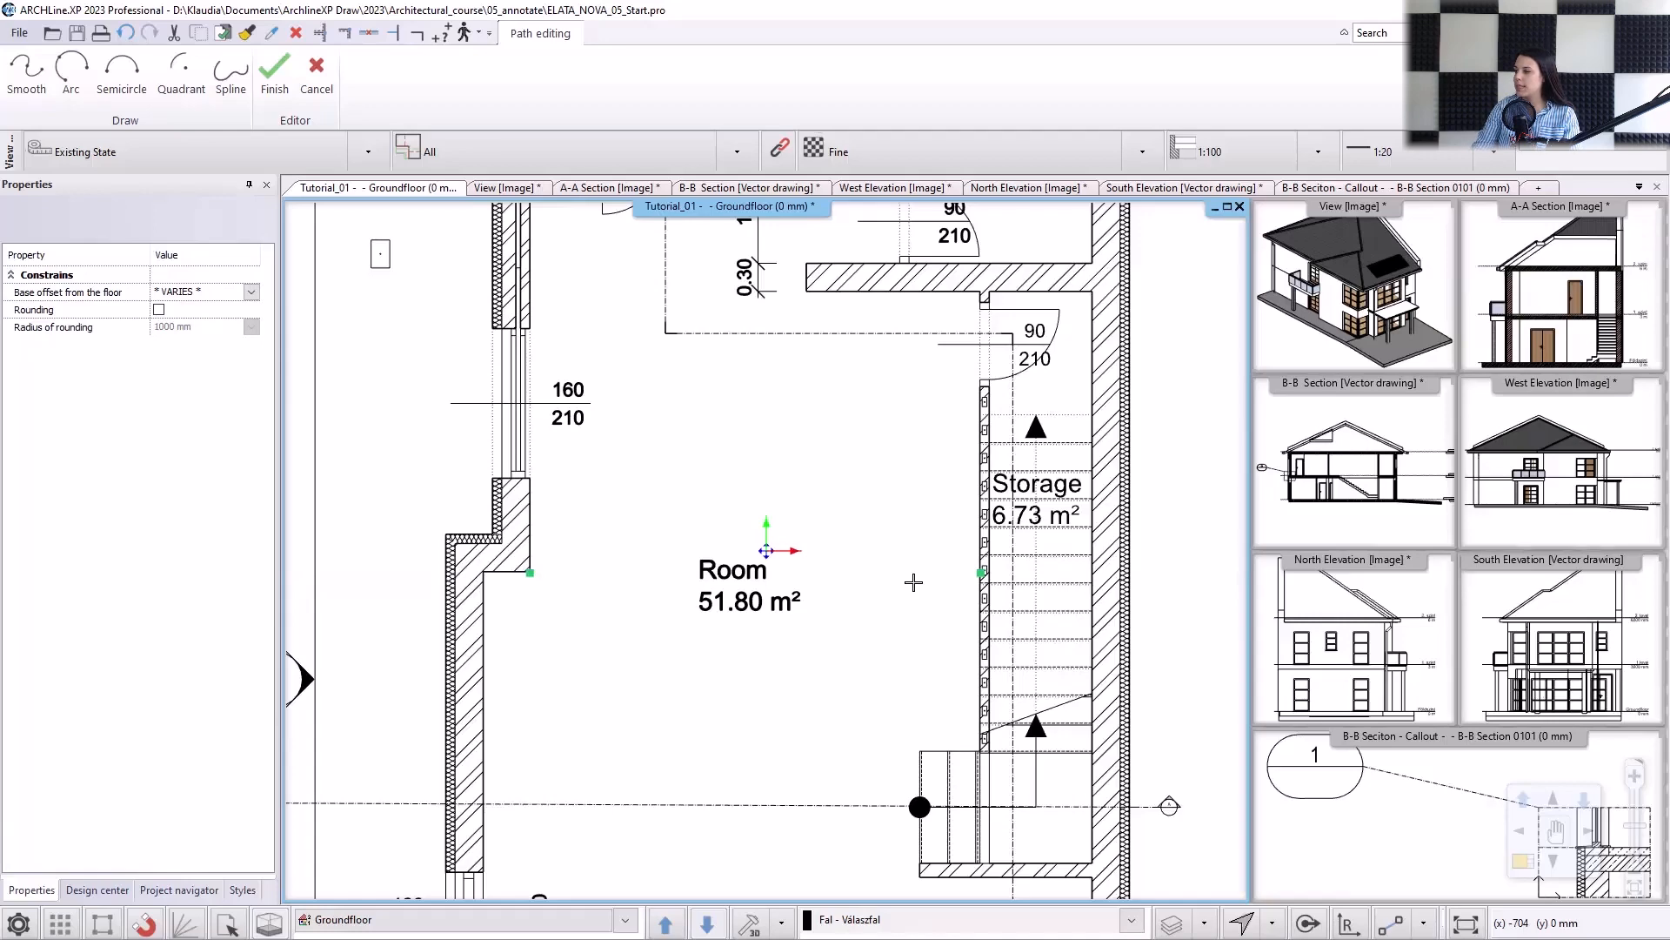
key(Return)
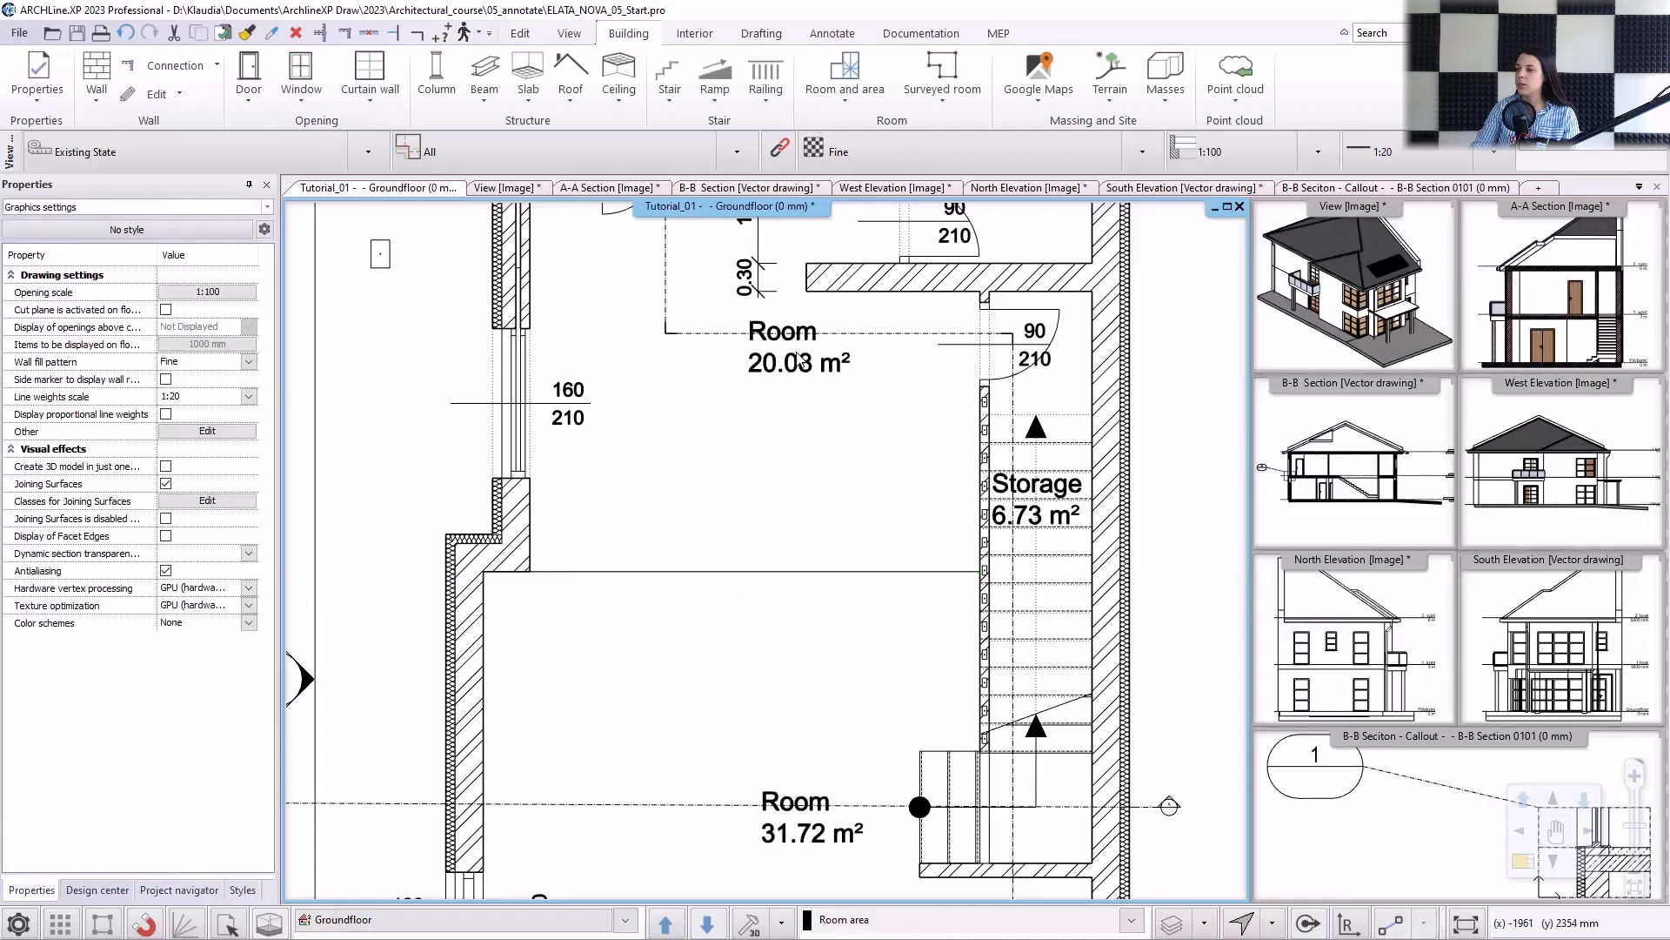
Move the stamp of the room north of the separation line slightly south-west and rename that room as "Dining room".
click(799, 350)
click(799, 362)
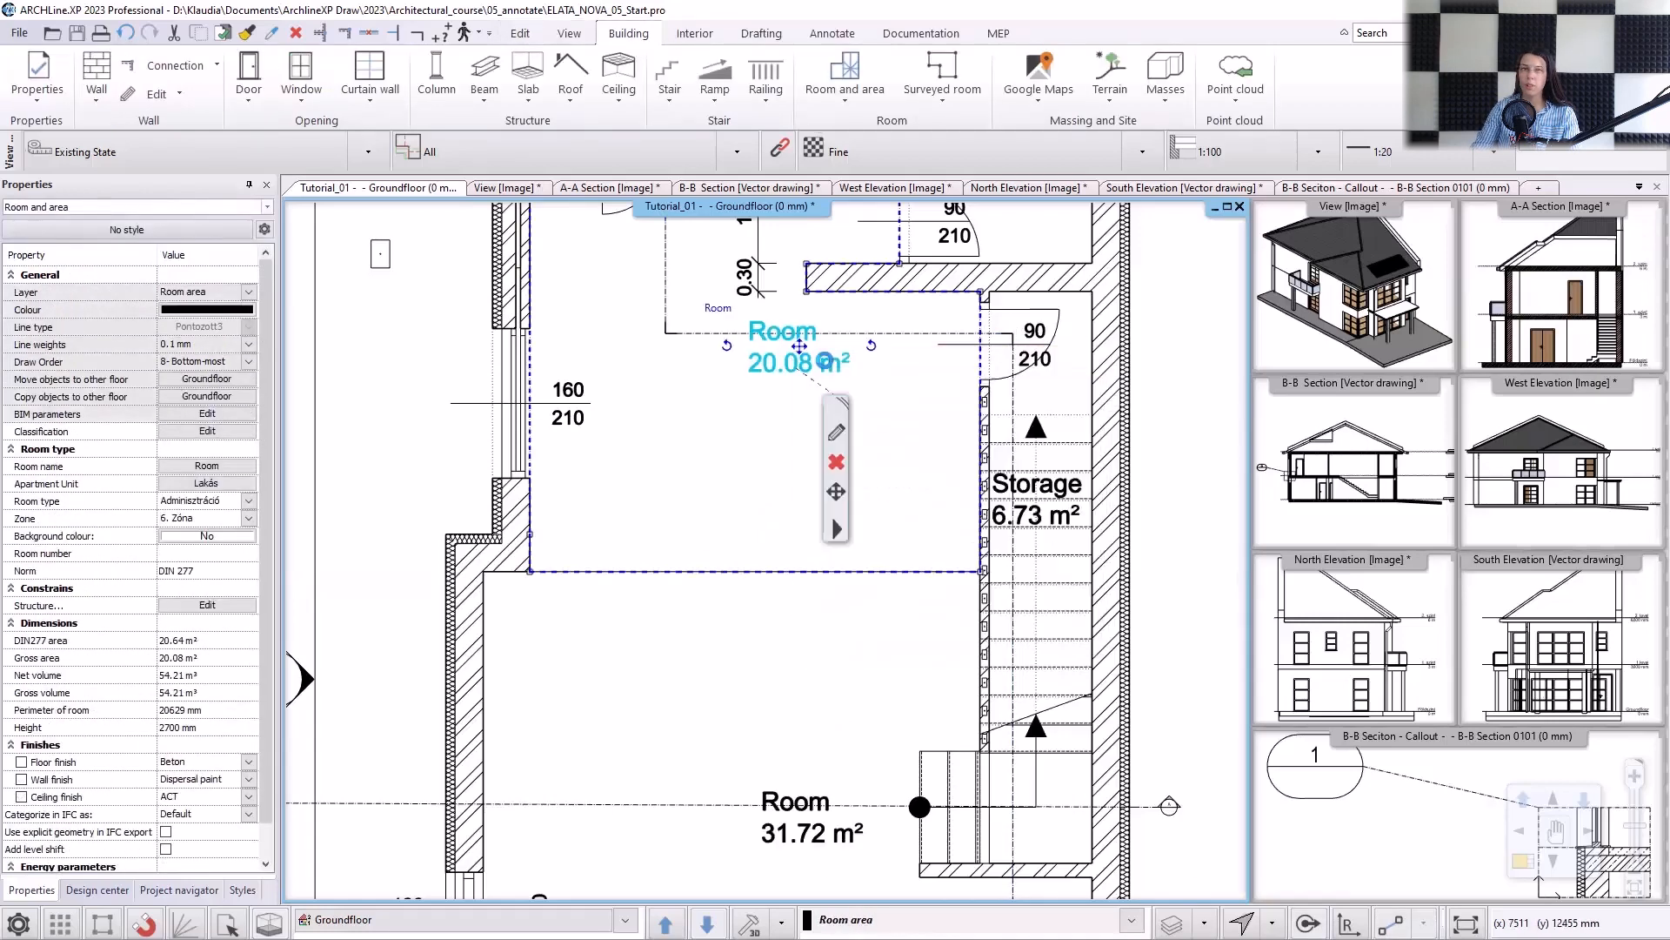
click(799, 346)
click(759, 416)
double_click(720, 387)
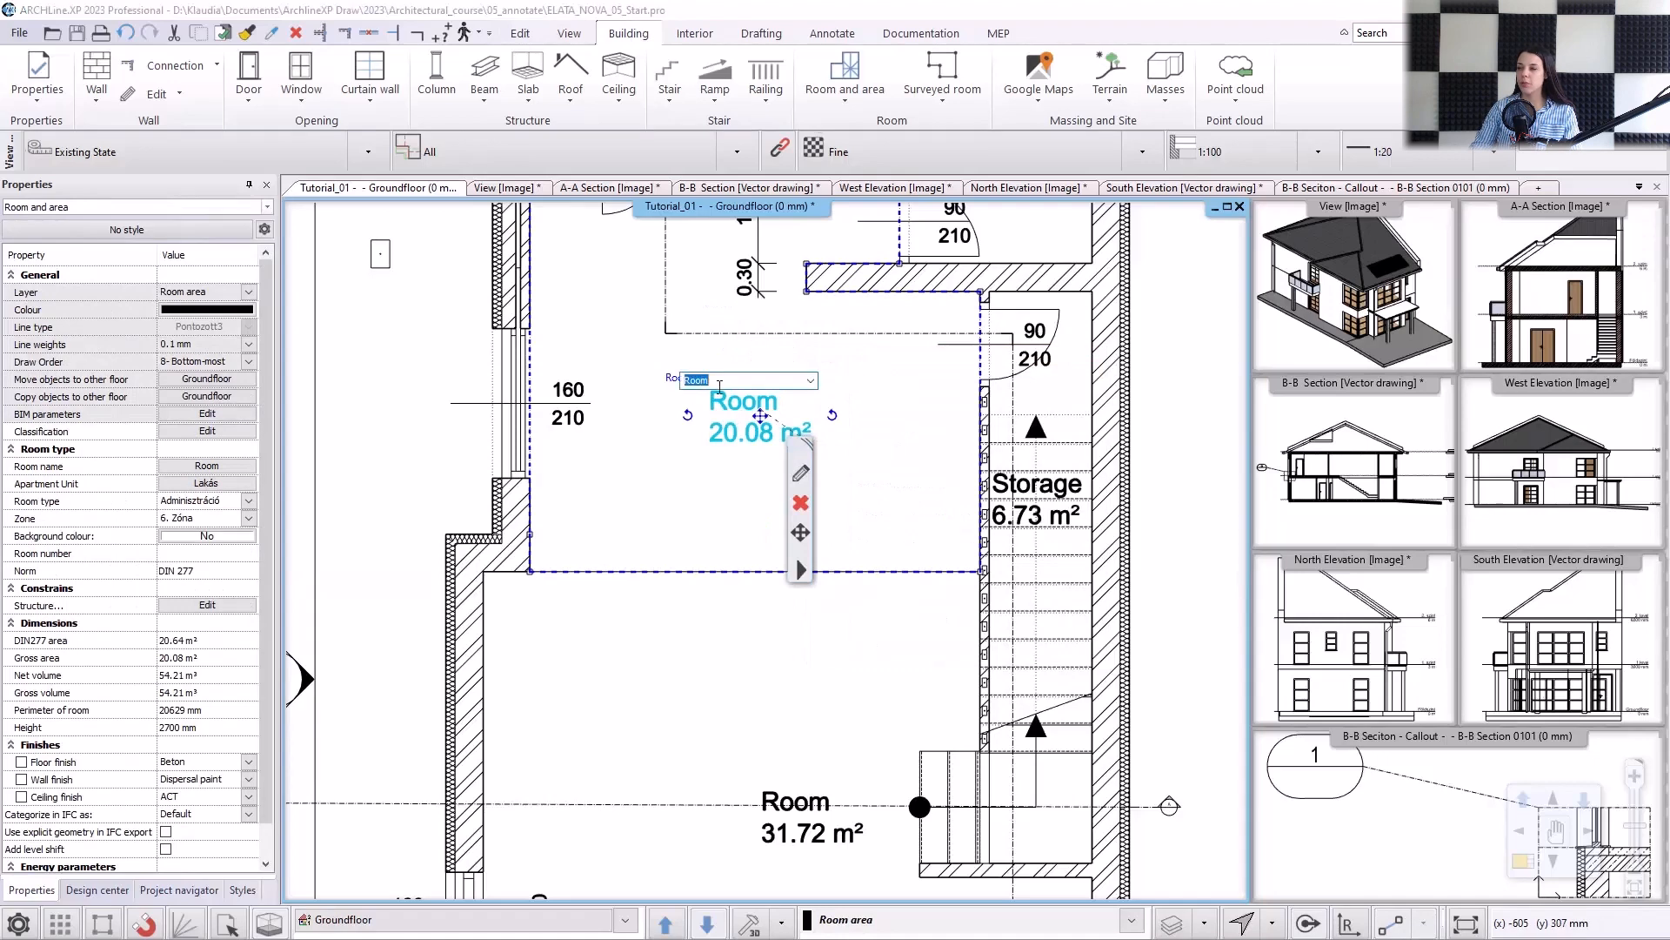
text(Dining r)
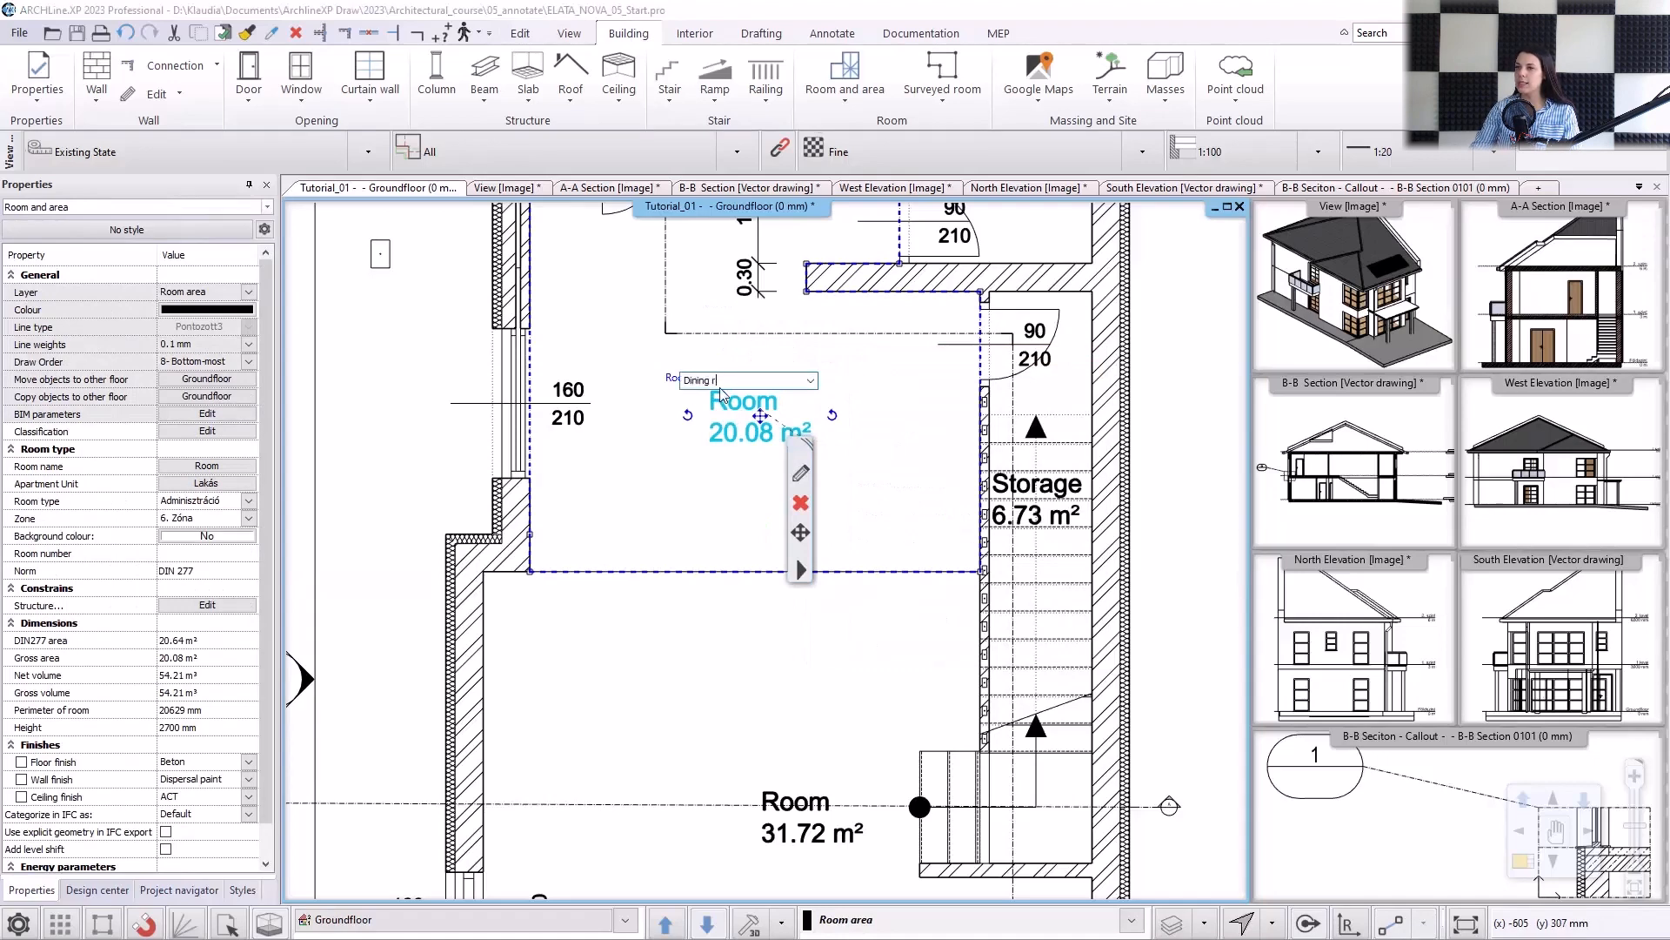
text(oom)
key(Return)
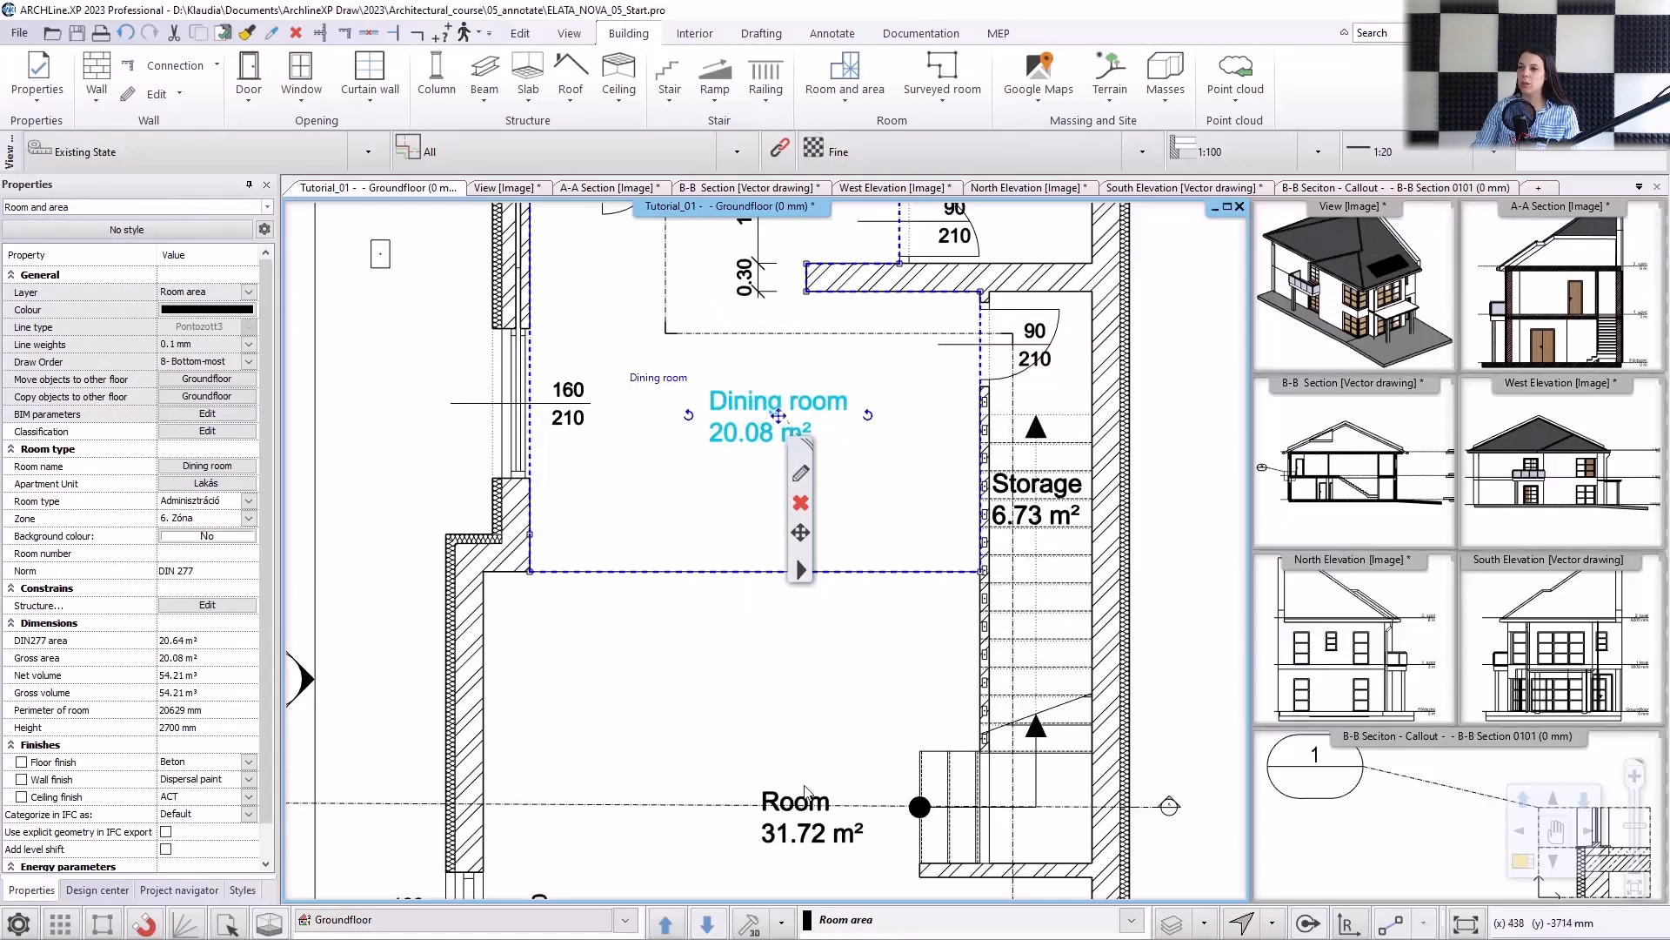
Rename the room south of the separation line as "Livingroom" and move its stamp north-west into the free floor area.
click(806, 794)
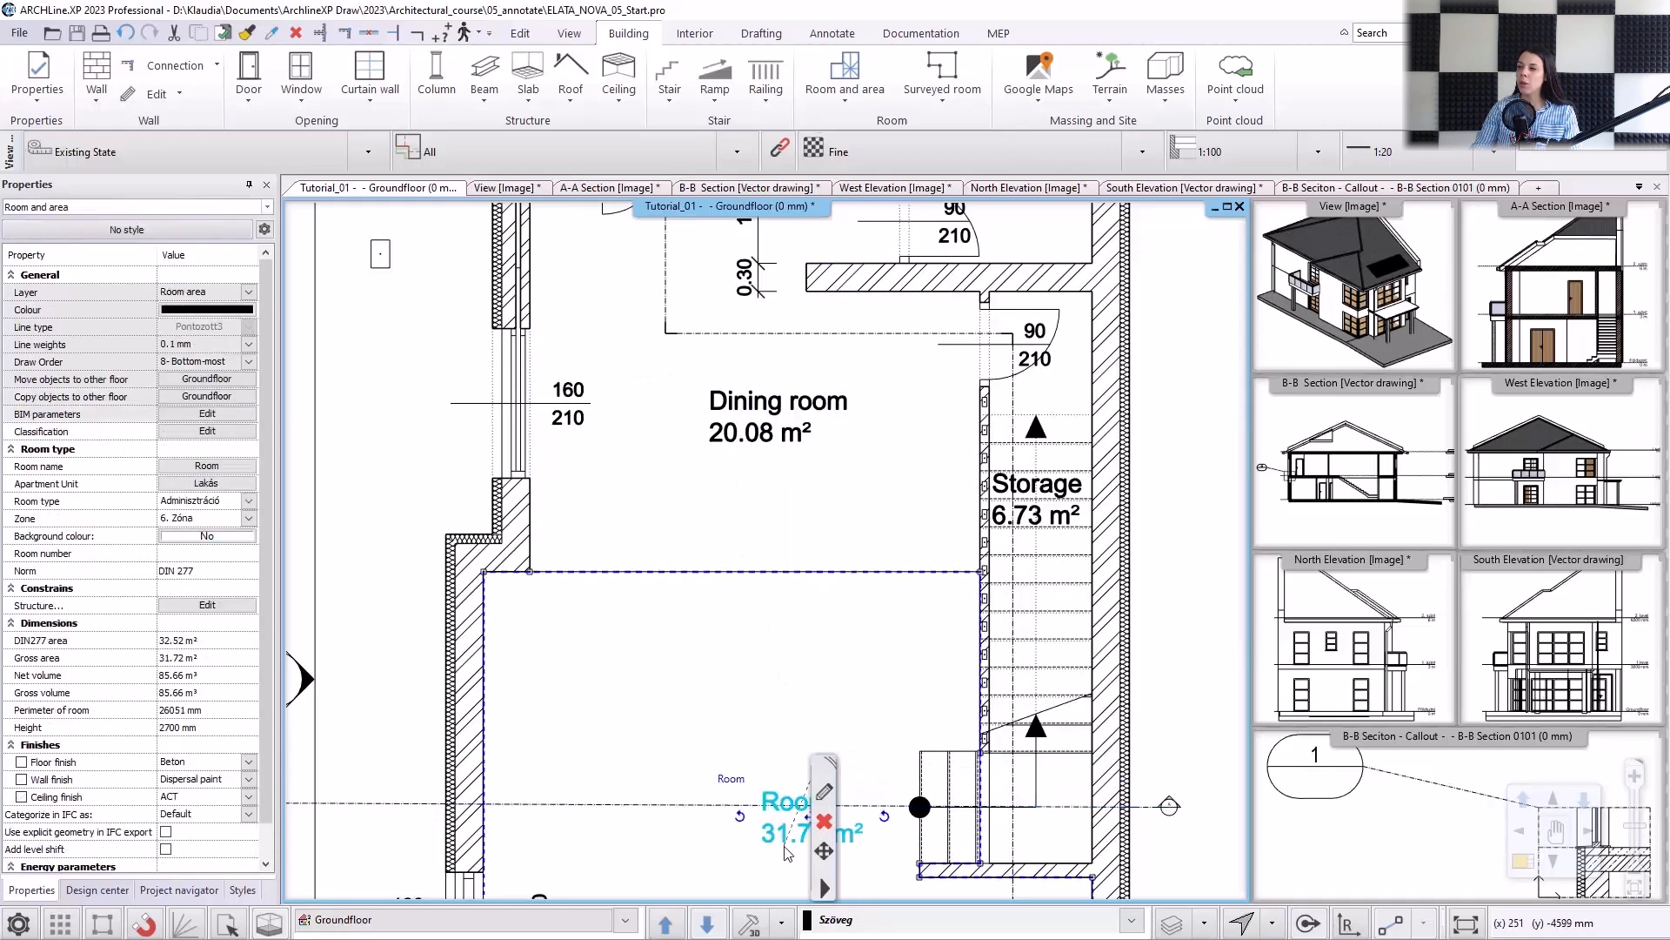
double_click(732, 779)
text(Livi)
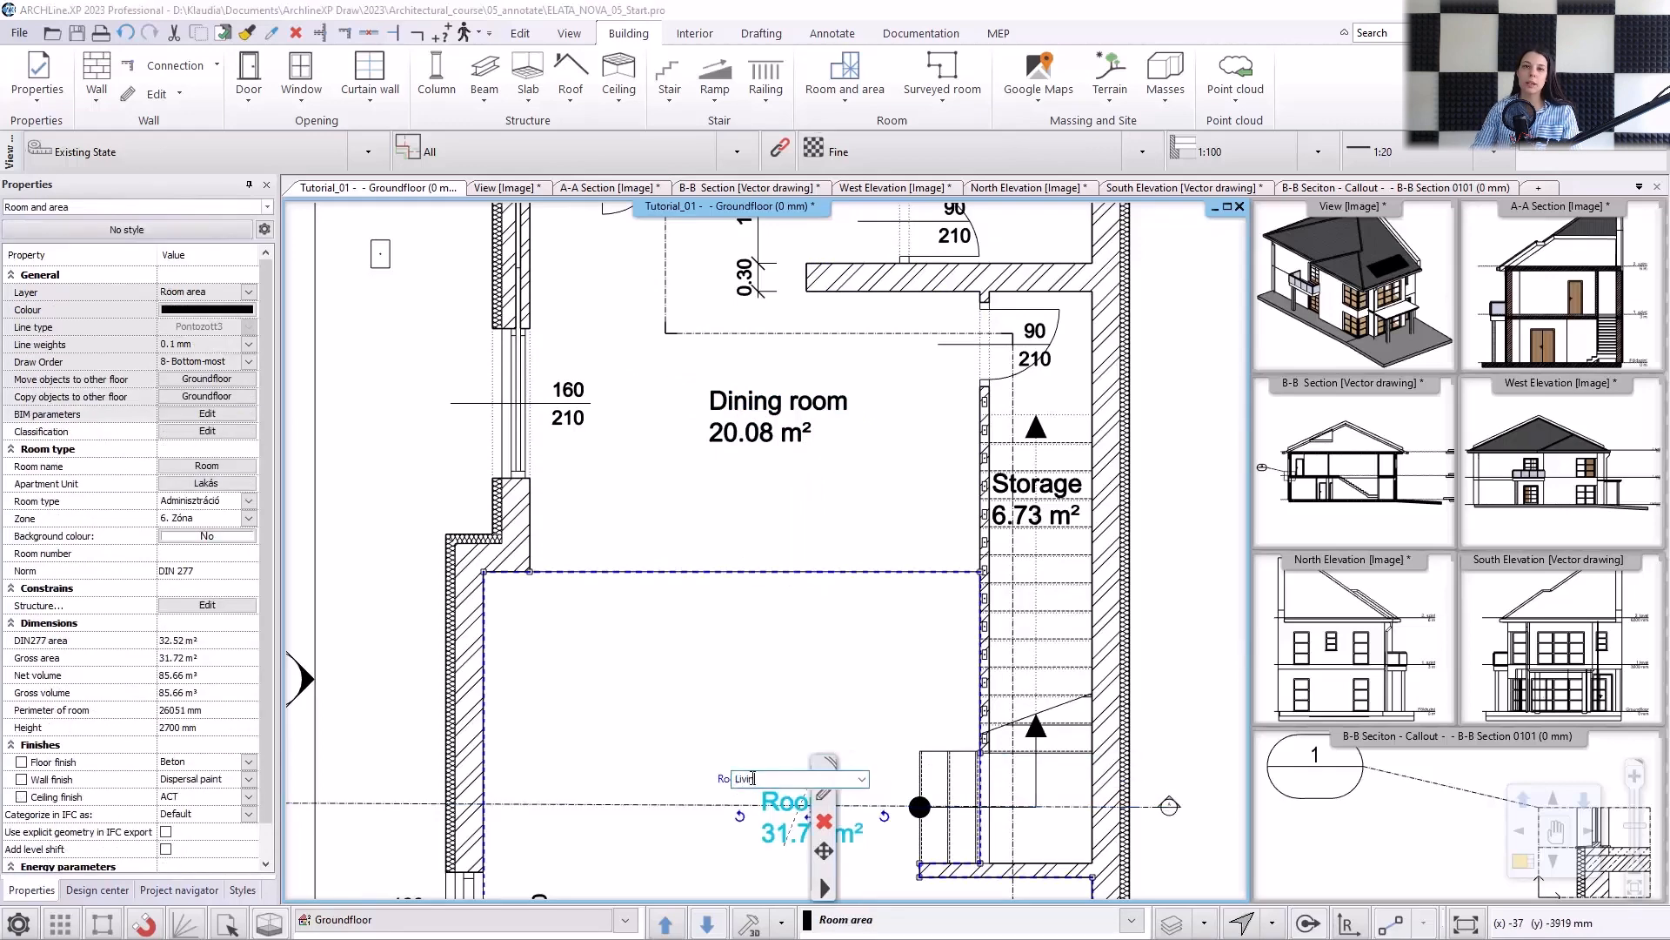
text(ngroom)
key(Return)
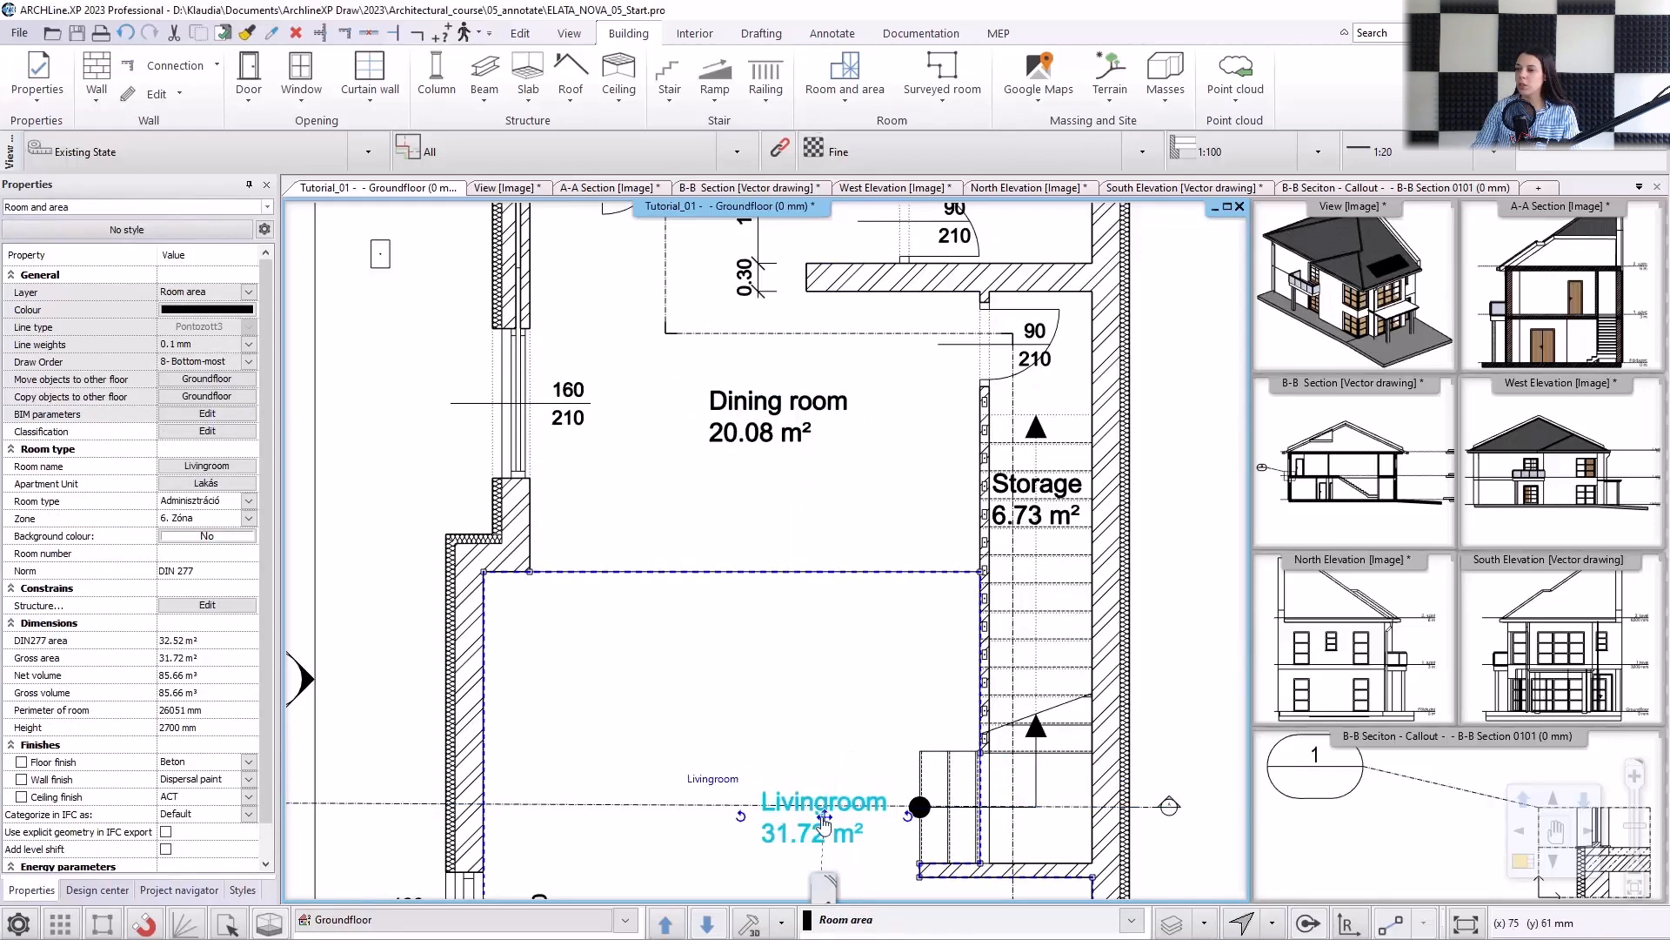
click(823, 817)
click(912, 522)
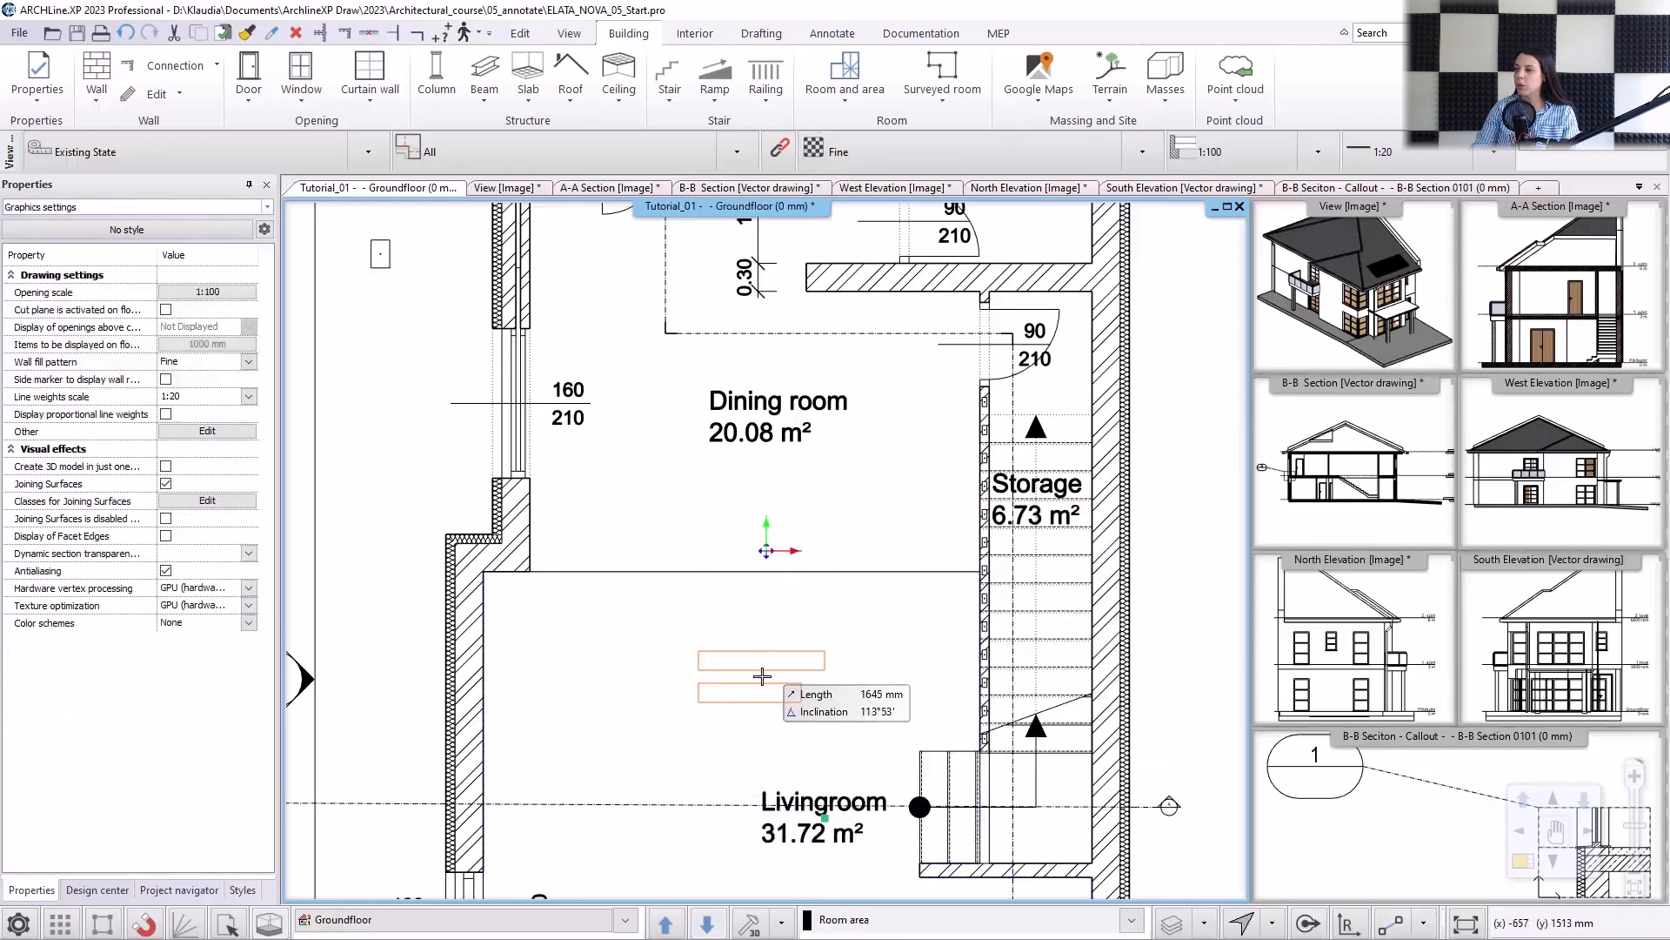
click(762, 675)
Change the line type of the separation line between dining room and living room to the dashed-dot pattern.
click(573, 573)
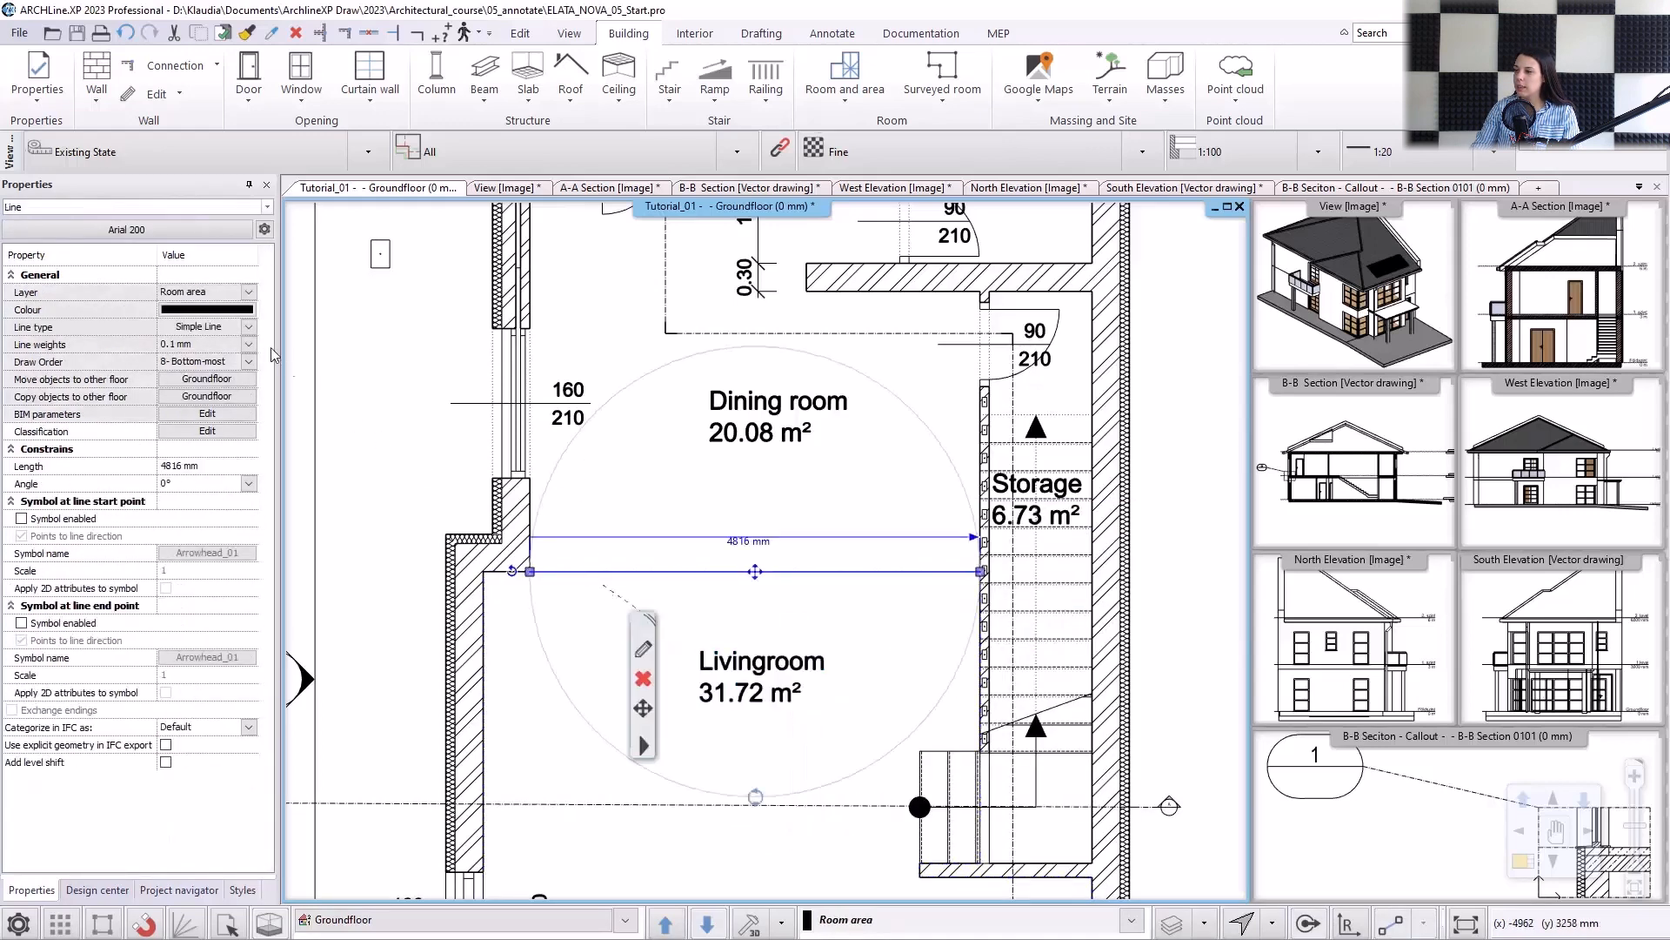
click(248, 327)
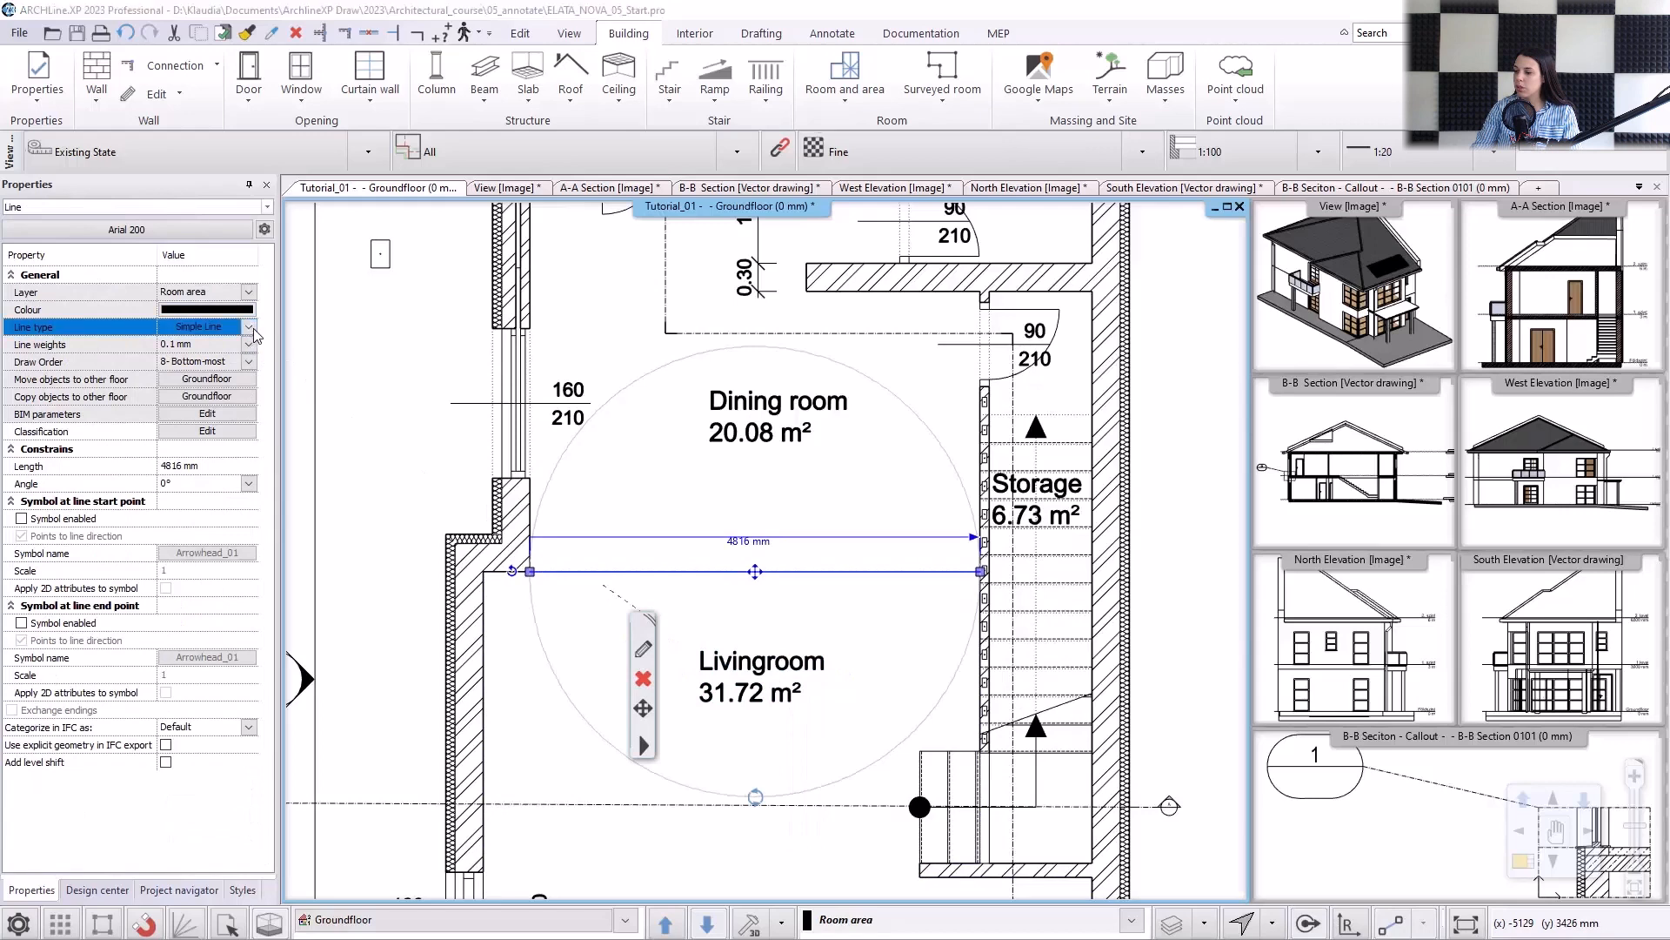
click(857, 303)
click(916, 701)
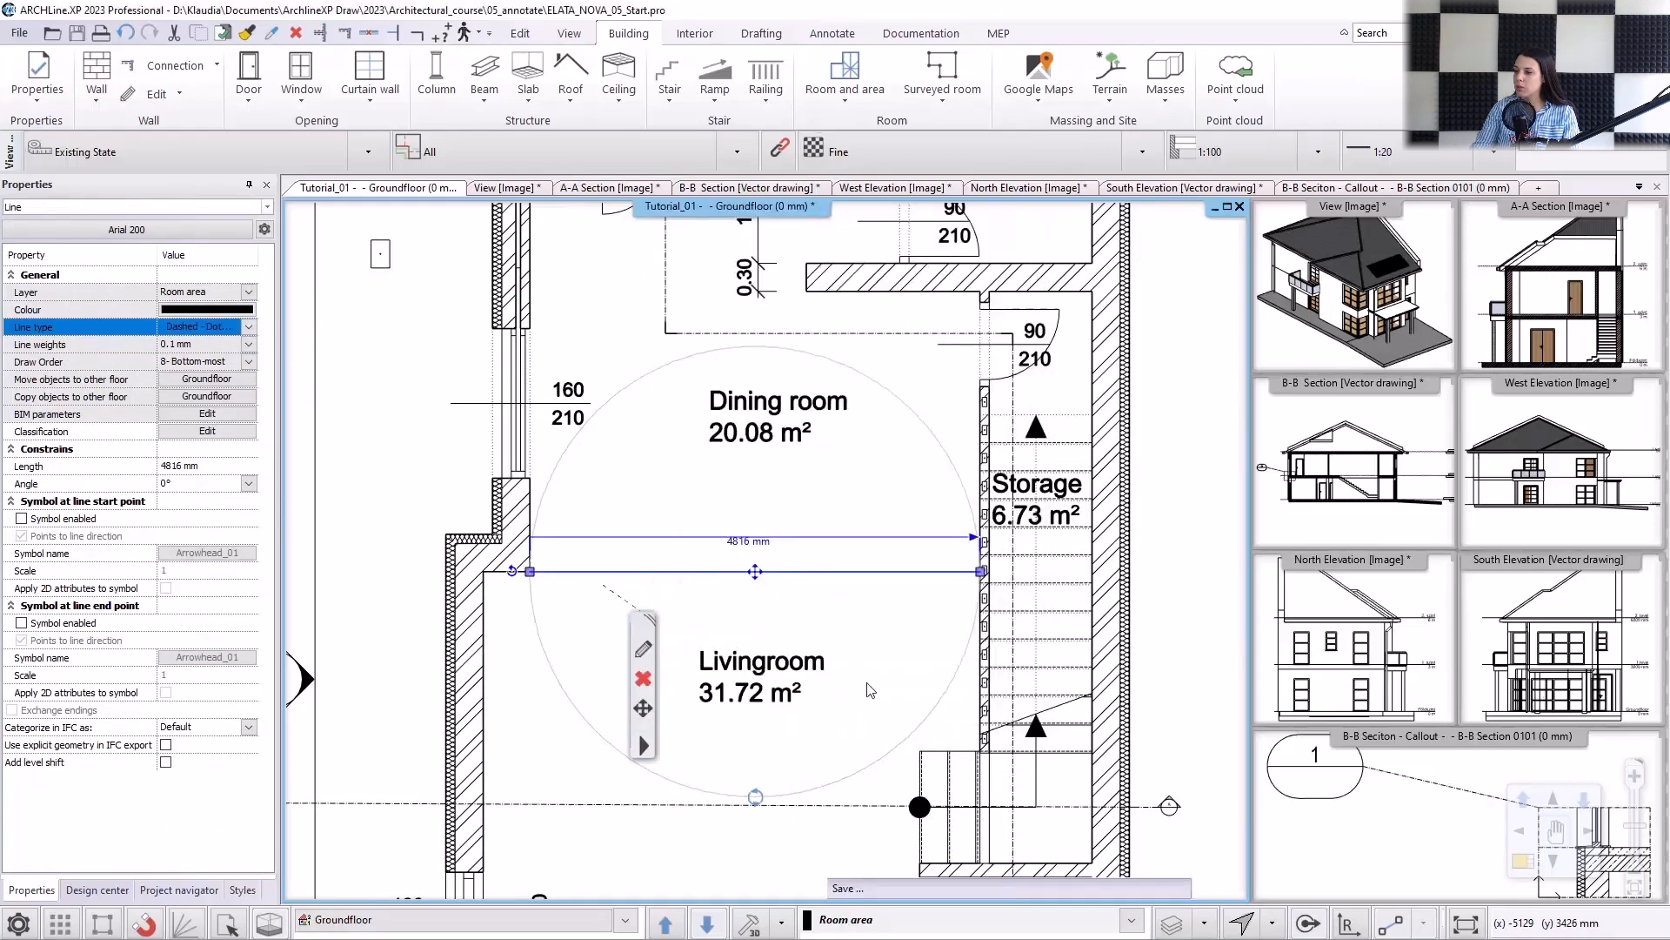
click(879, 632)
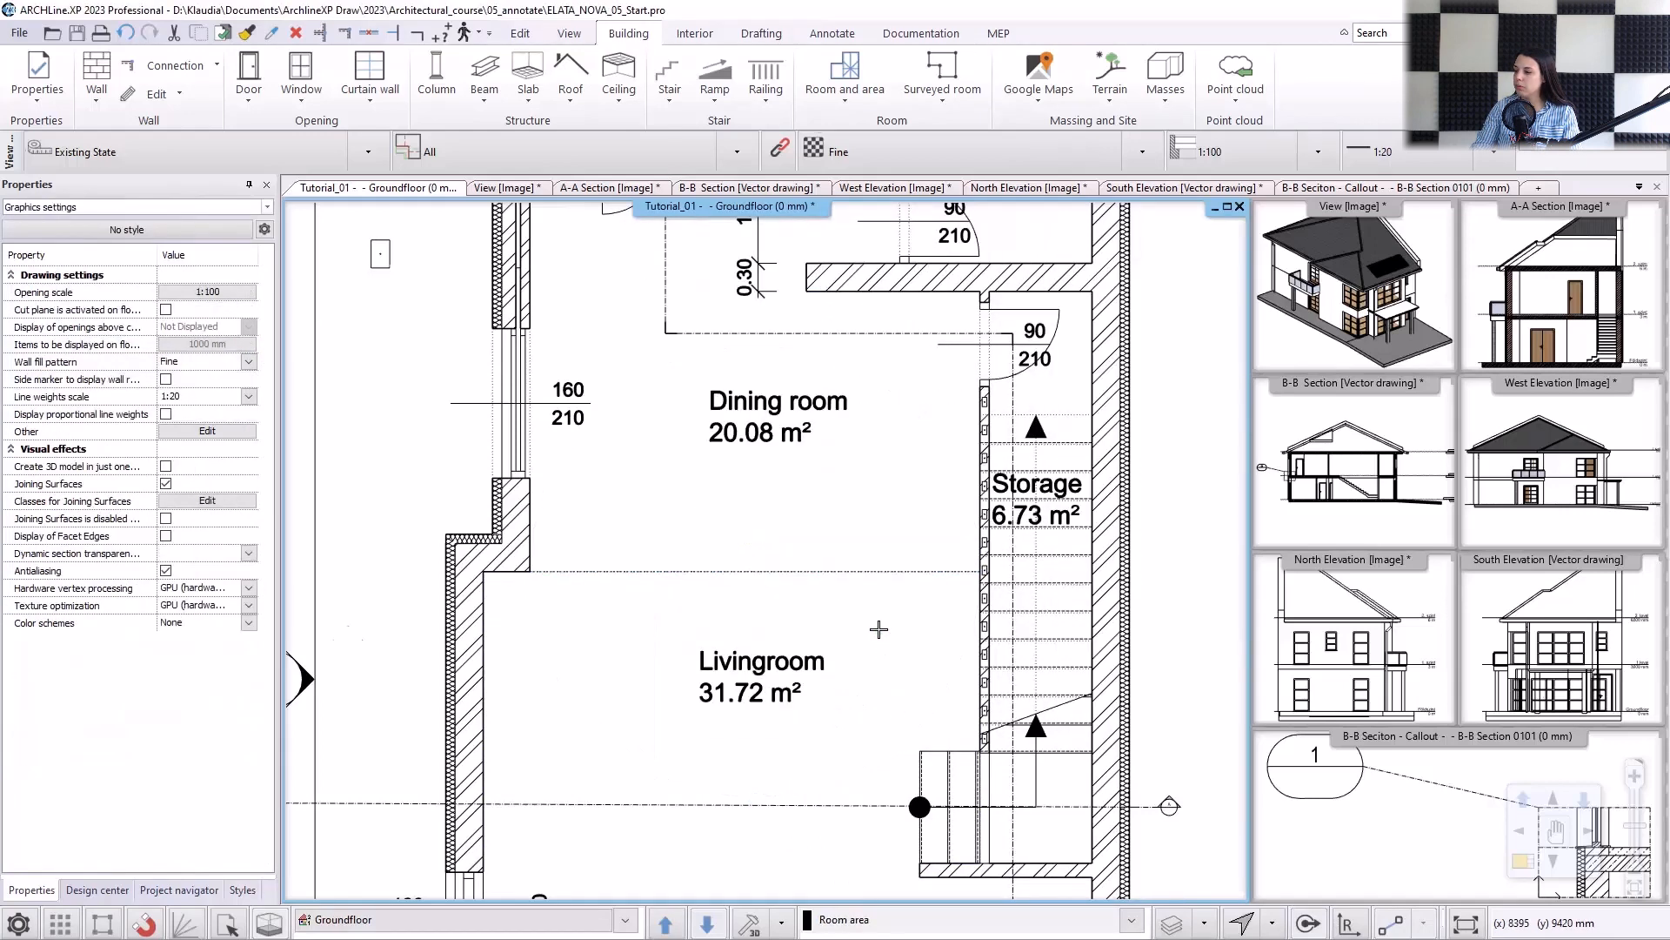
Switch the floor plan from the ground floor up to 1.level.
scroll(879, 629, down, 6)
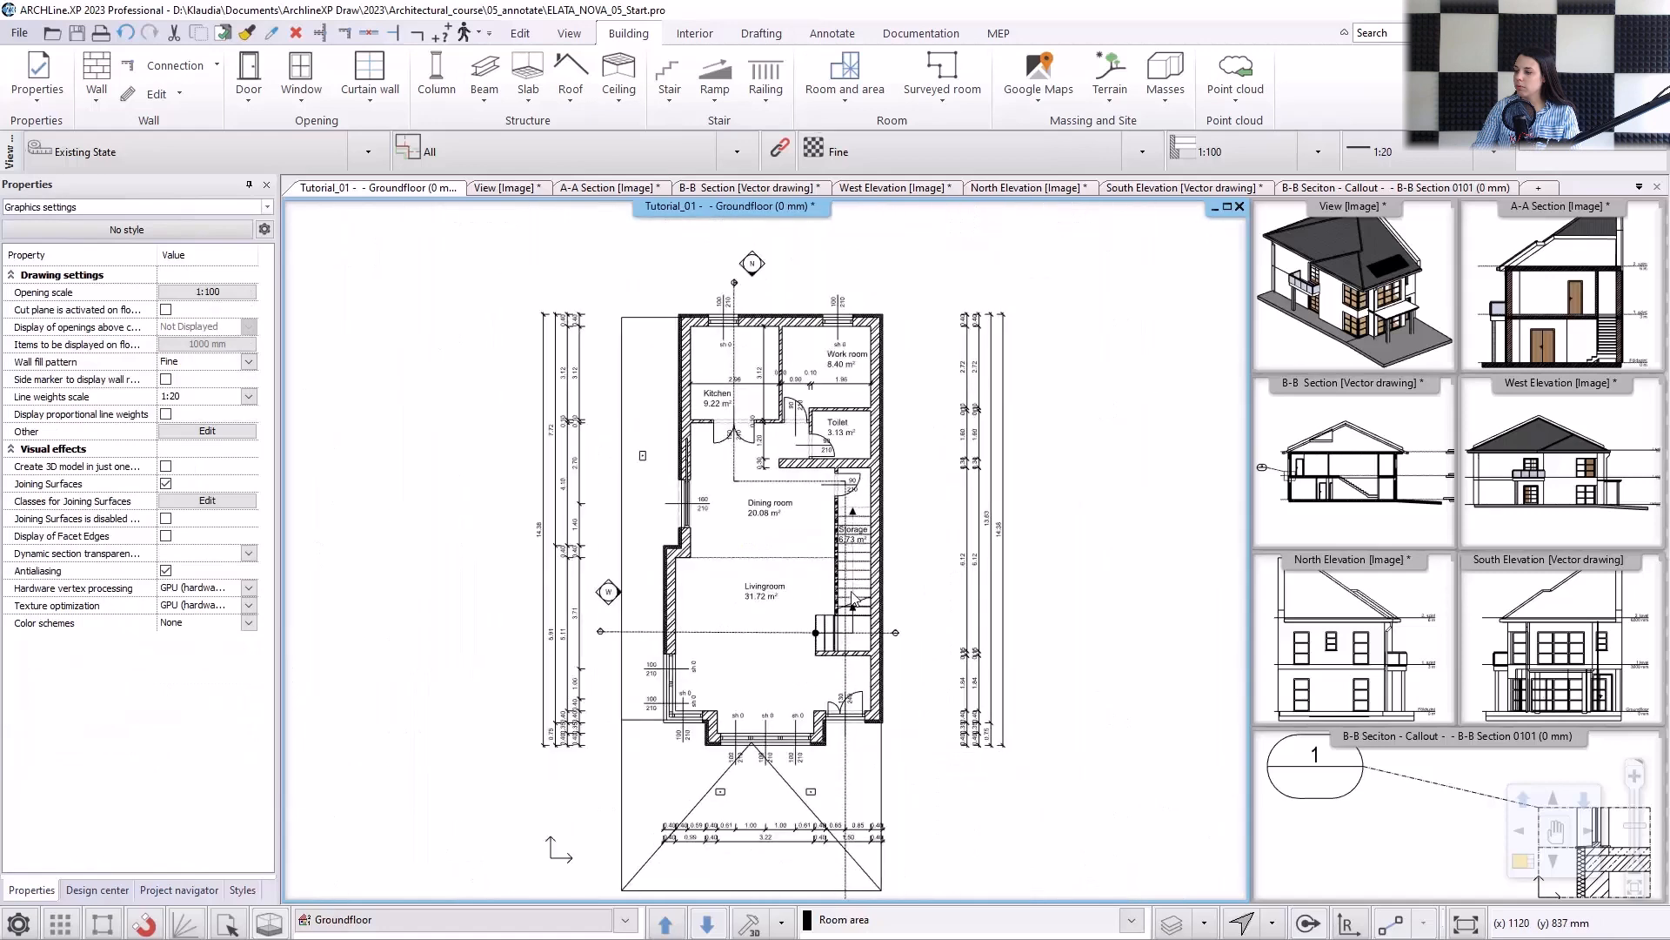
scroll(854, 599, down, 1)
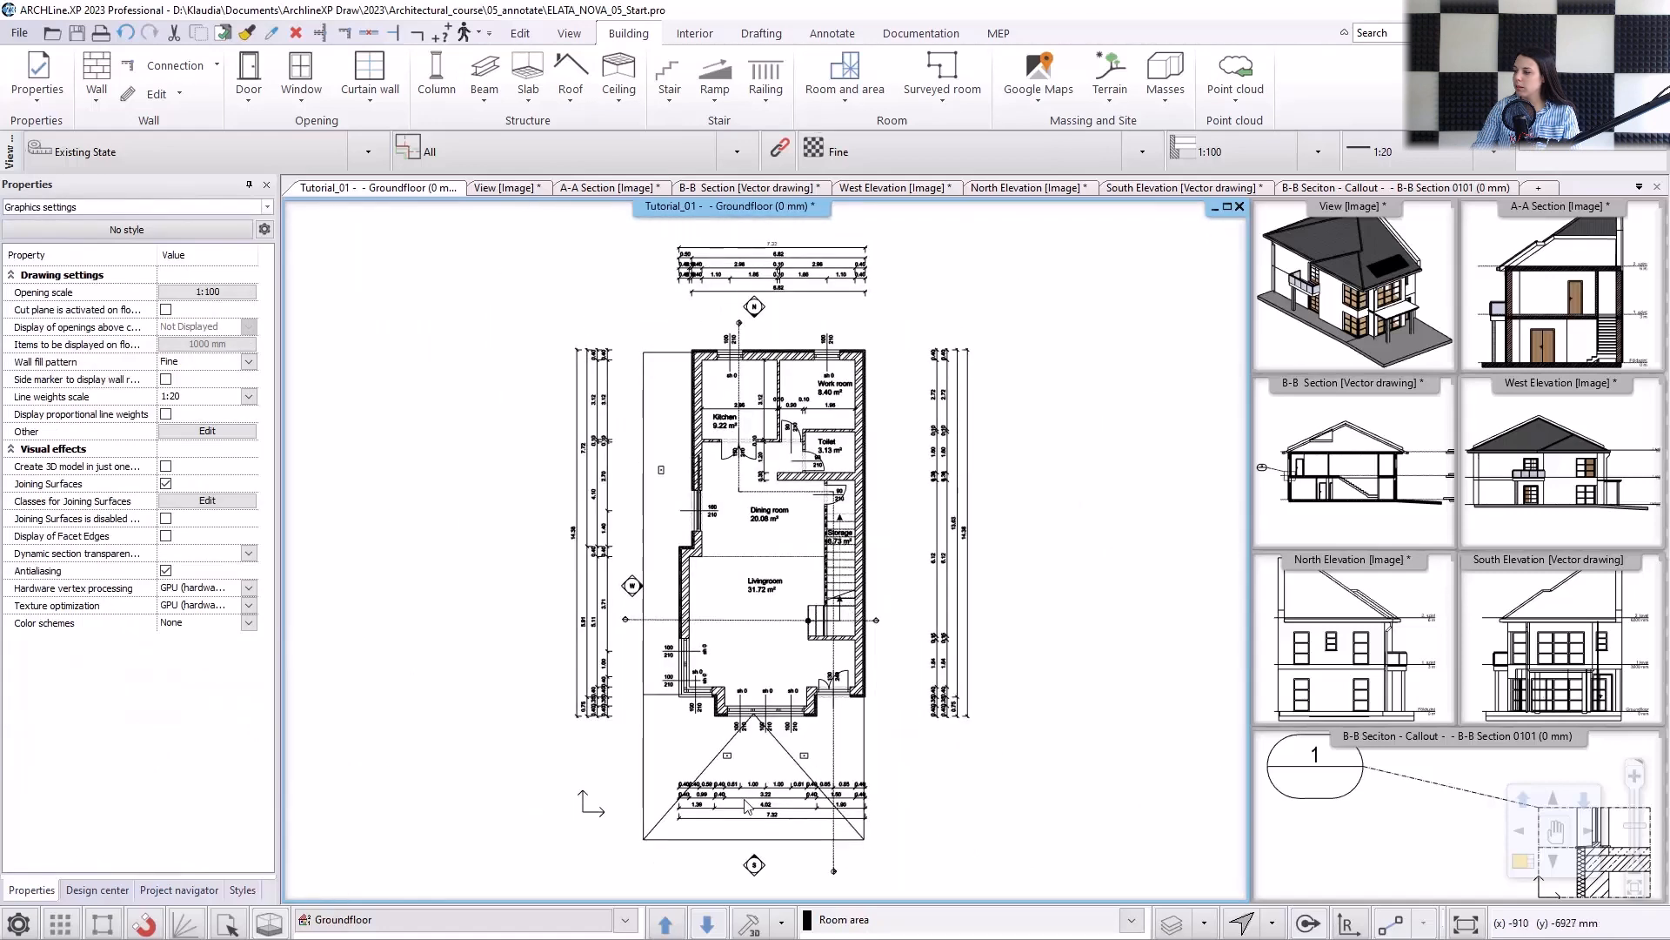
click(674, 924)
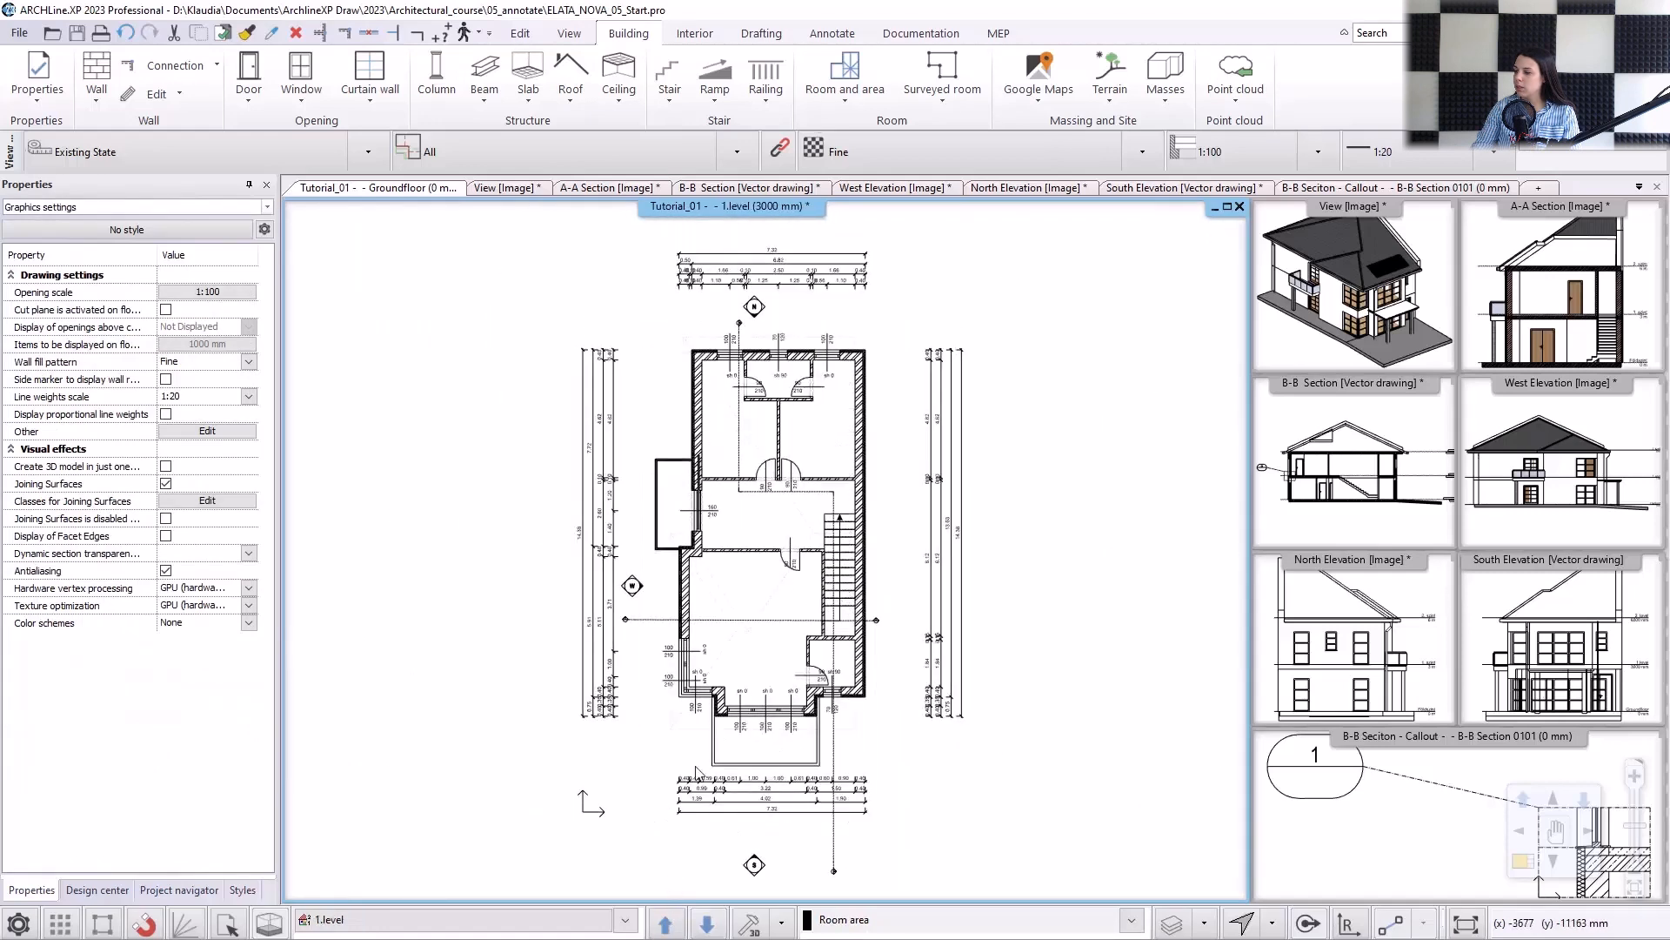
Place room stamps by walls in the two northern rooms, the small room between them, the central hall and the large southern room.
click(870, 99)
click(871, 129)
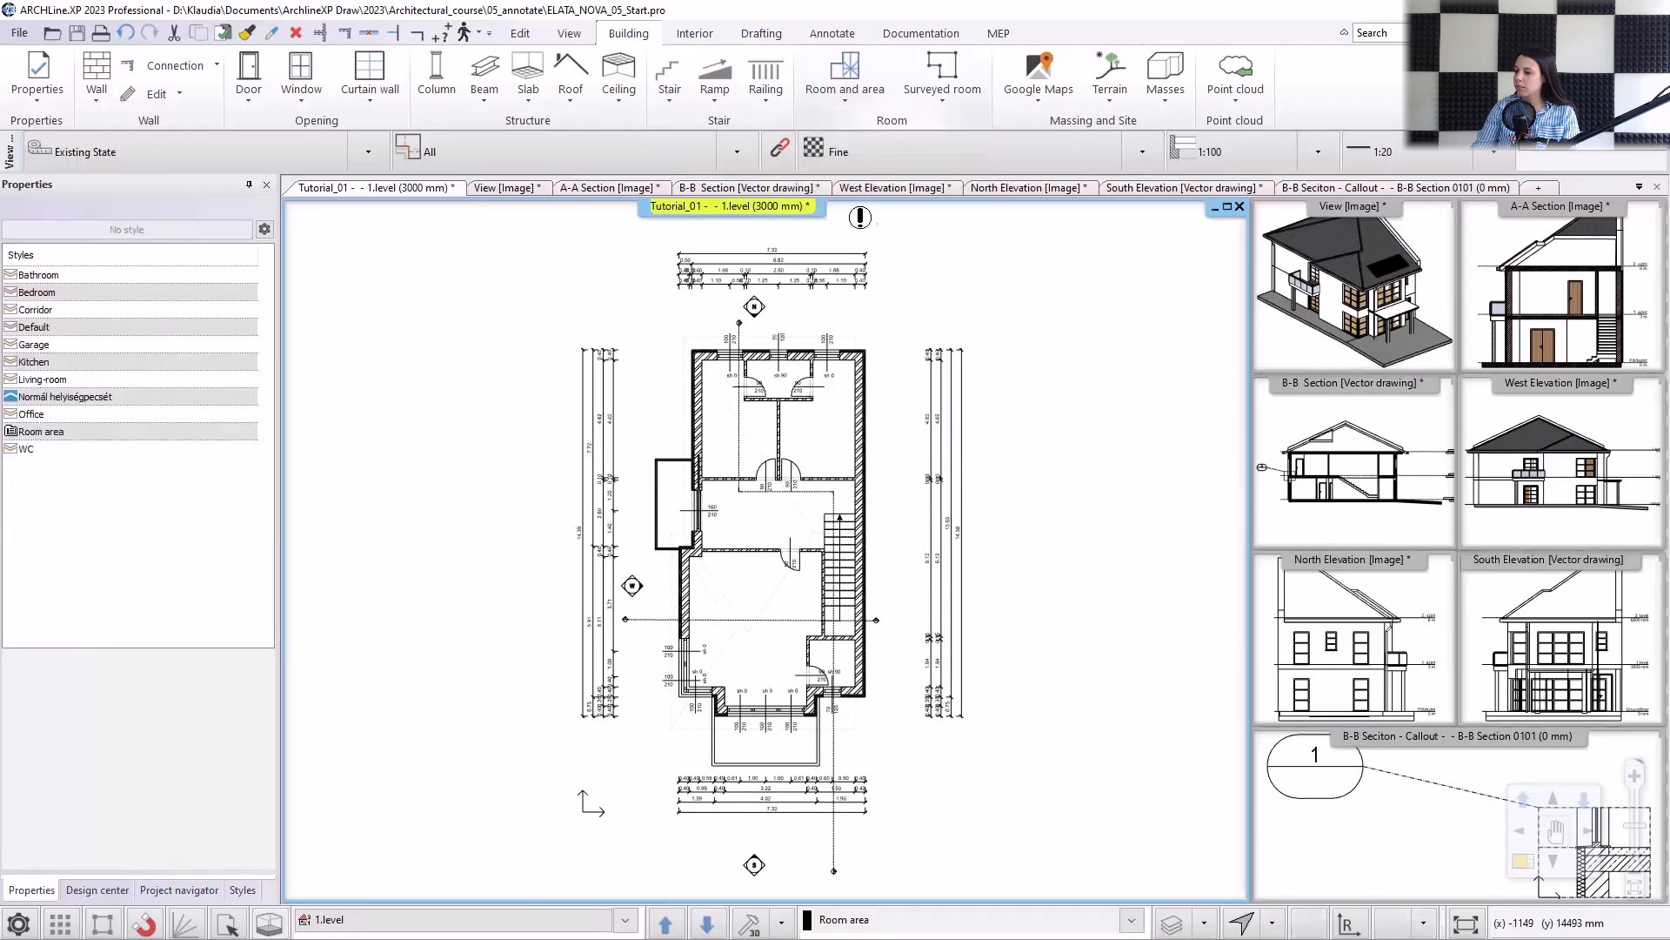
scroll(693, 509, up, 3)
click(693, 509)
click(787, 431)
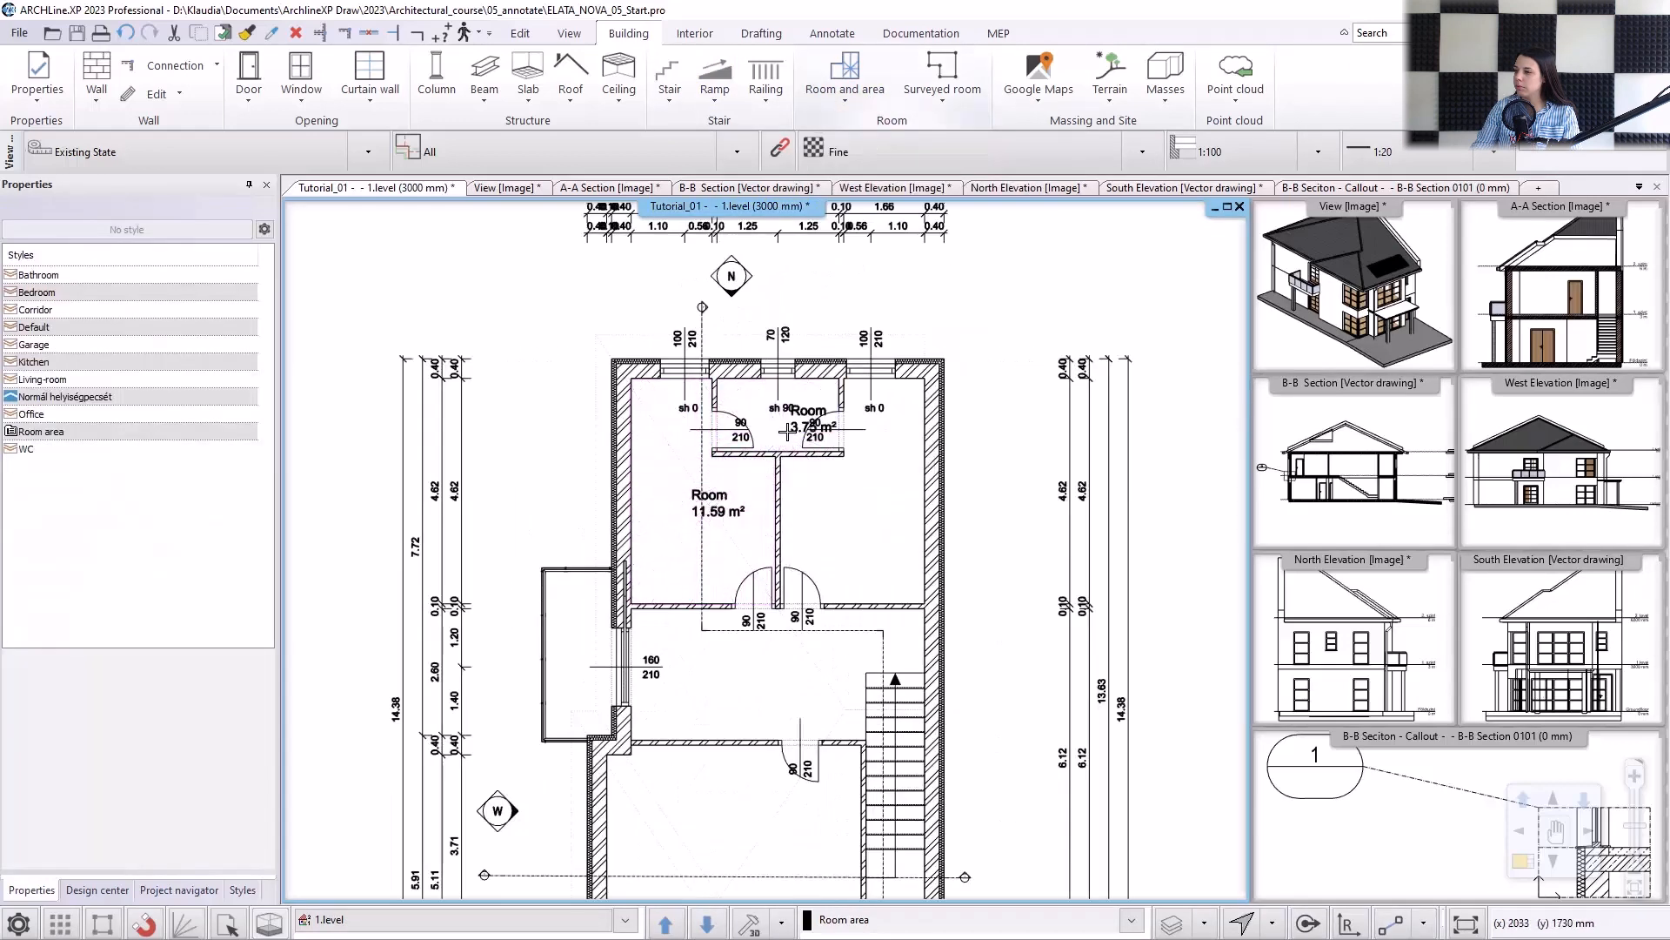
click(835, 532)
click(782, 673)
click(731, 838)
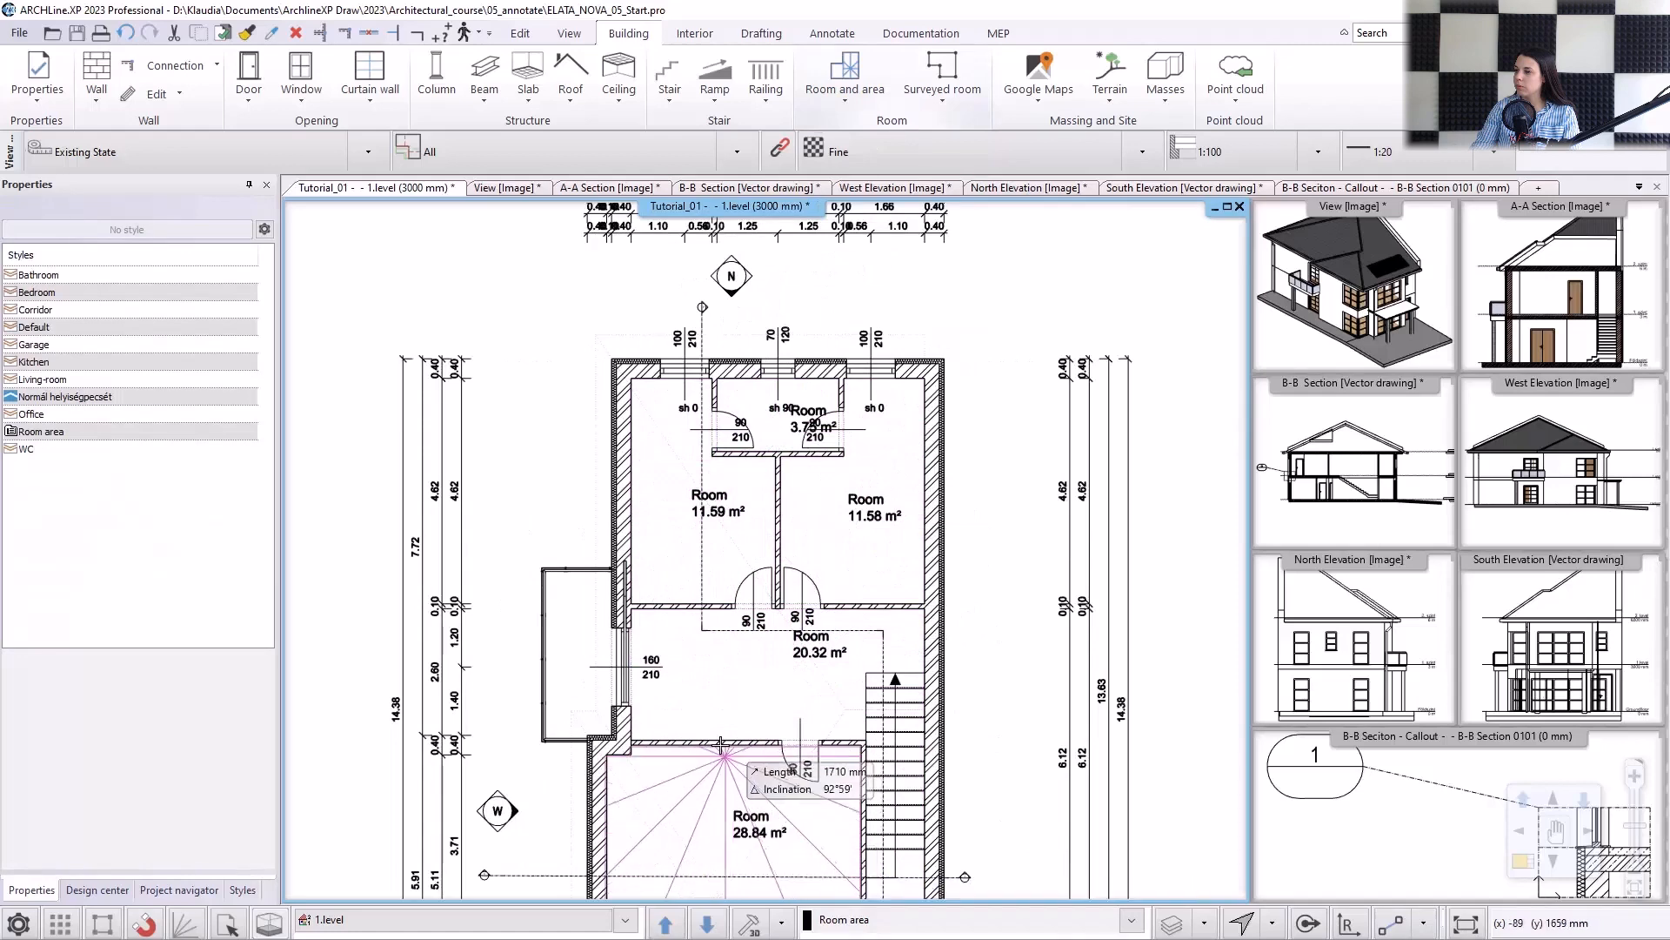
middle_drag(731, 610, 755, 538)
key(Escape)
Rename the small room between the two northern rooms as "Bathroom".
scroll(753, 483, up, 3)
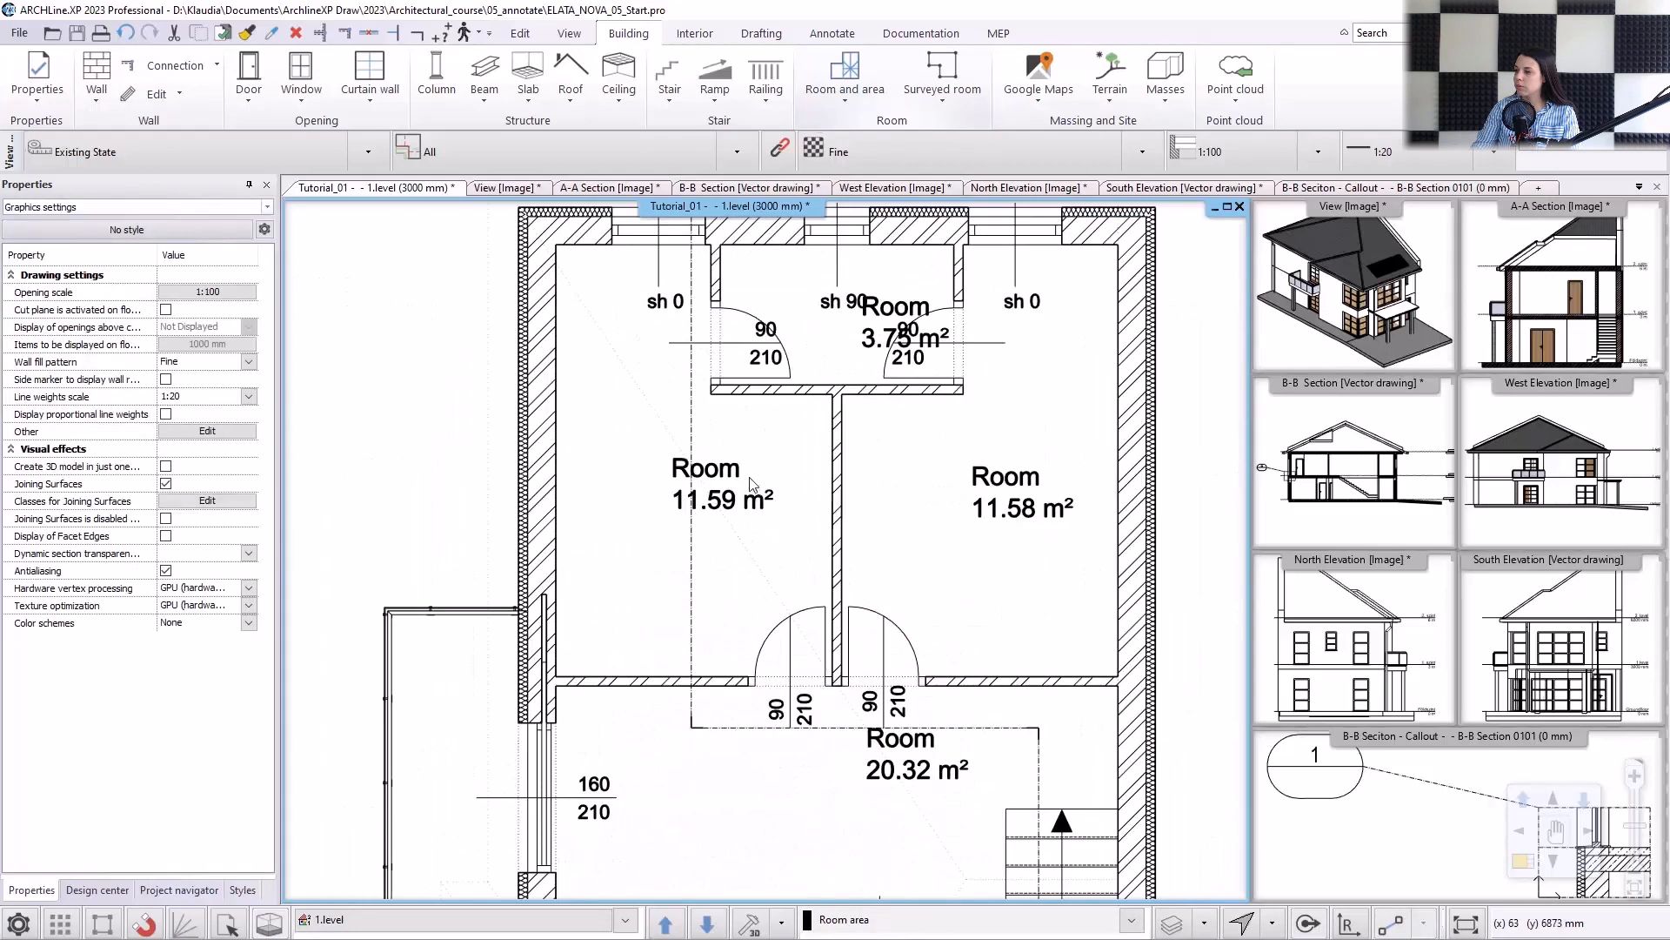
click(864, 332)
click(832, 285)
text(Bathr)
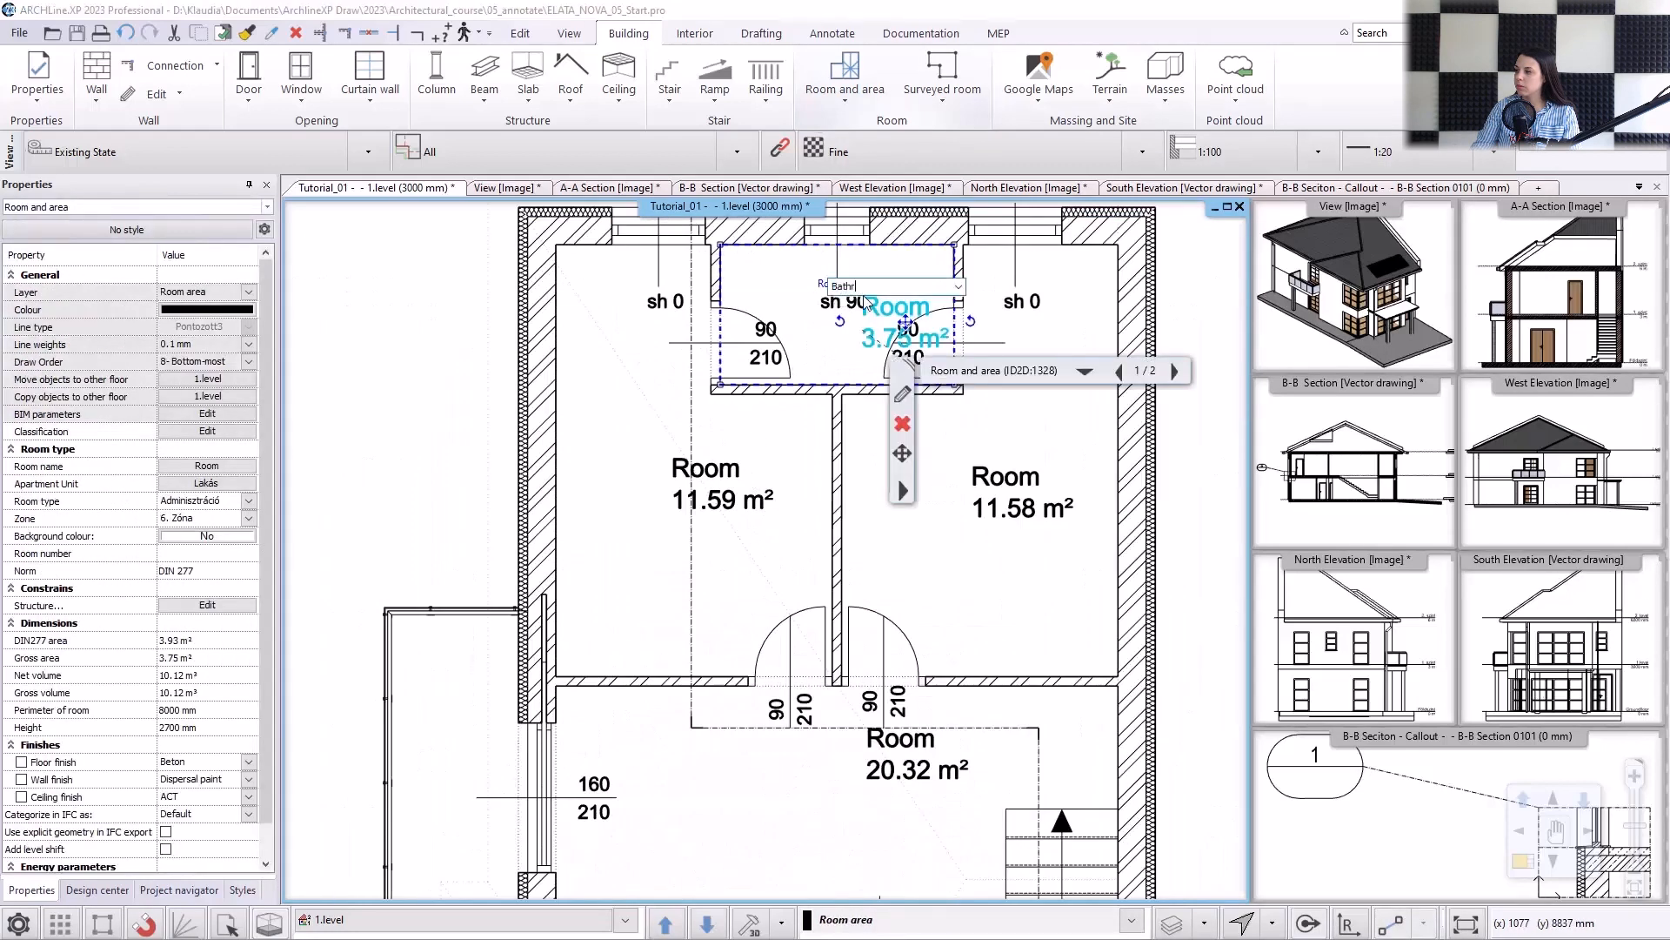
text(oom)
key(Return)
Move the bathroom's stamp south-west so that it sits between the two door labels.
click(917, 325)
click(939, 342)
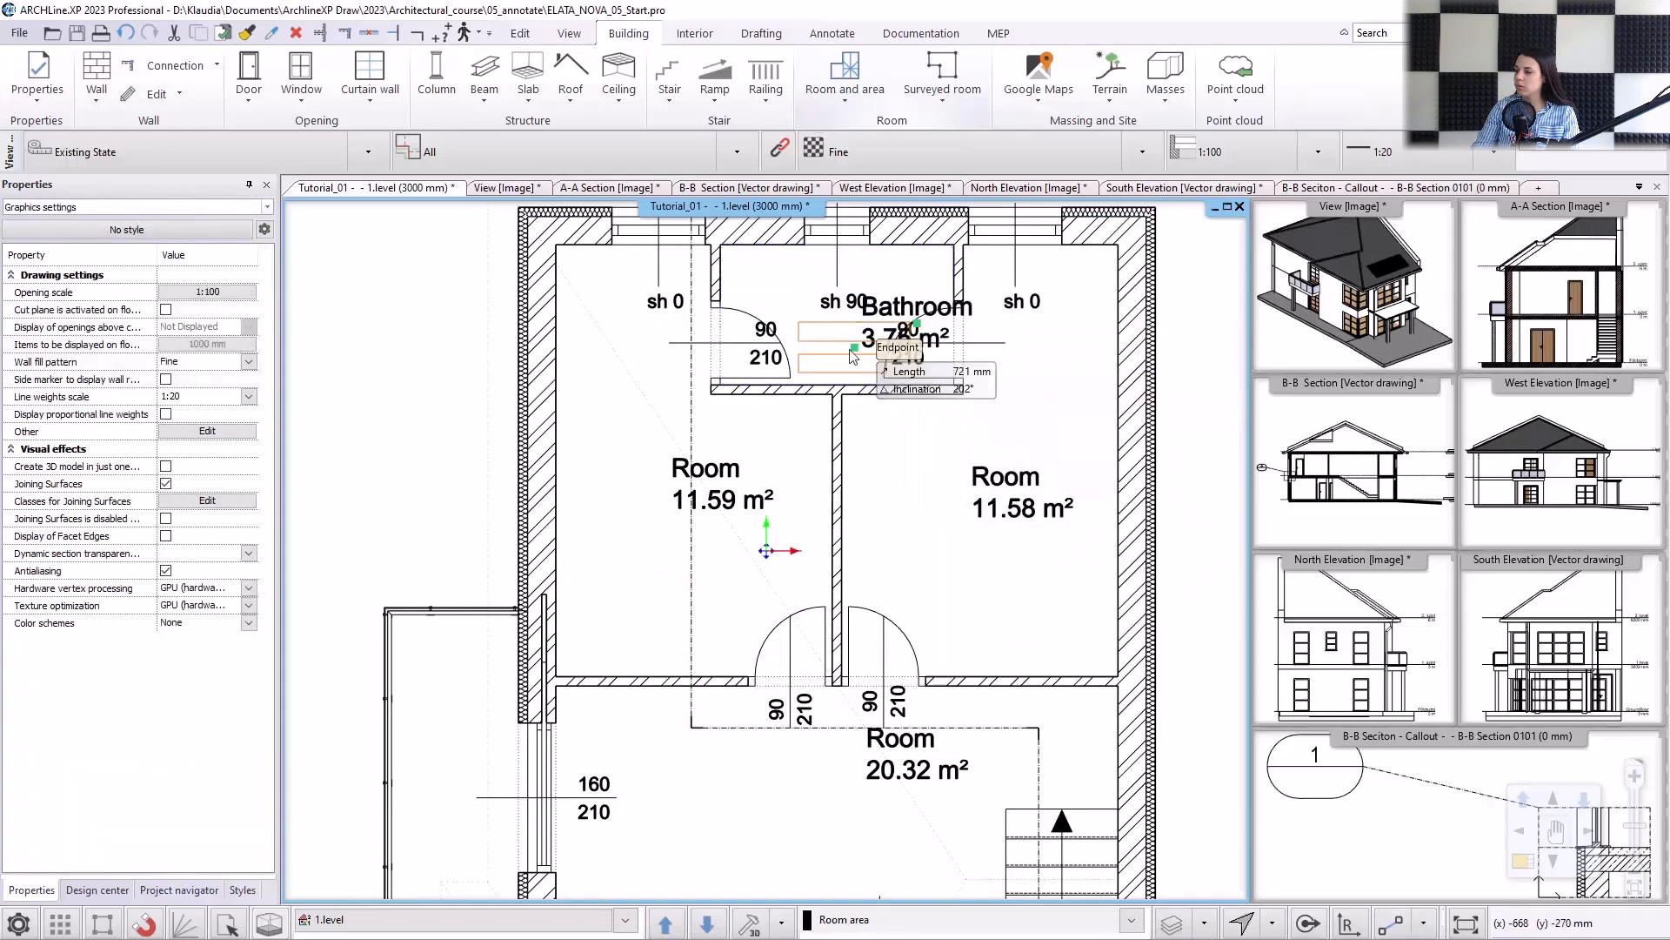
scroll(855, 348, up, 3)
middle_drag(855, 348, 833, 457)
click(801, 457)
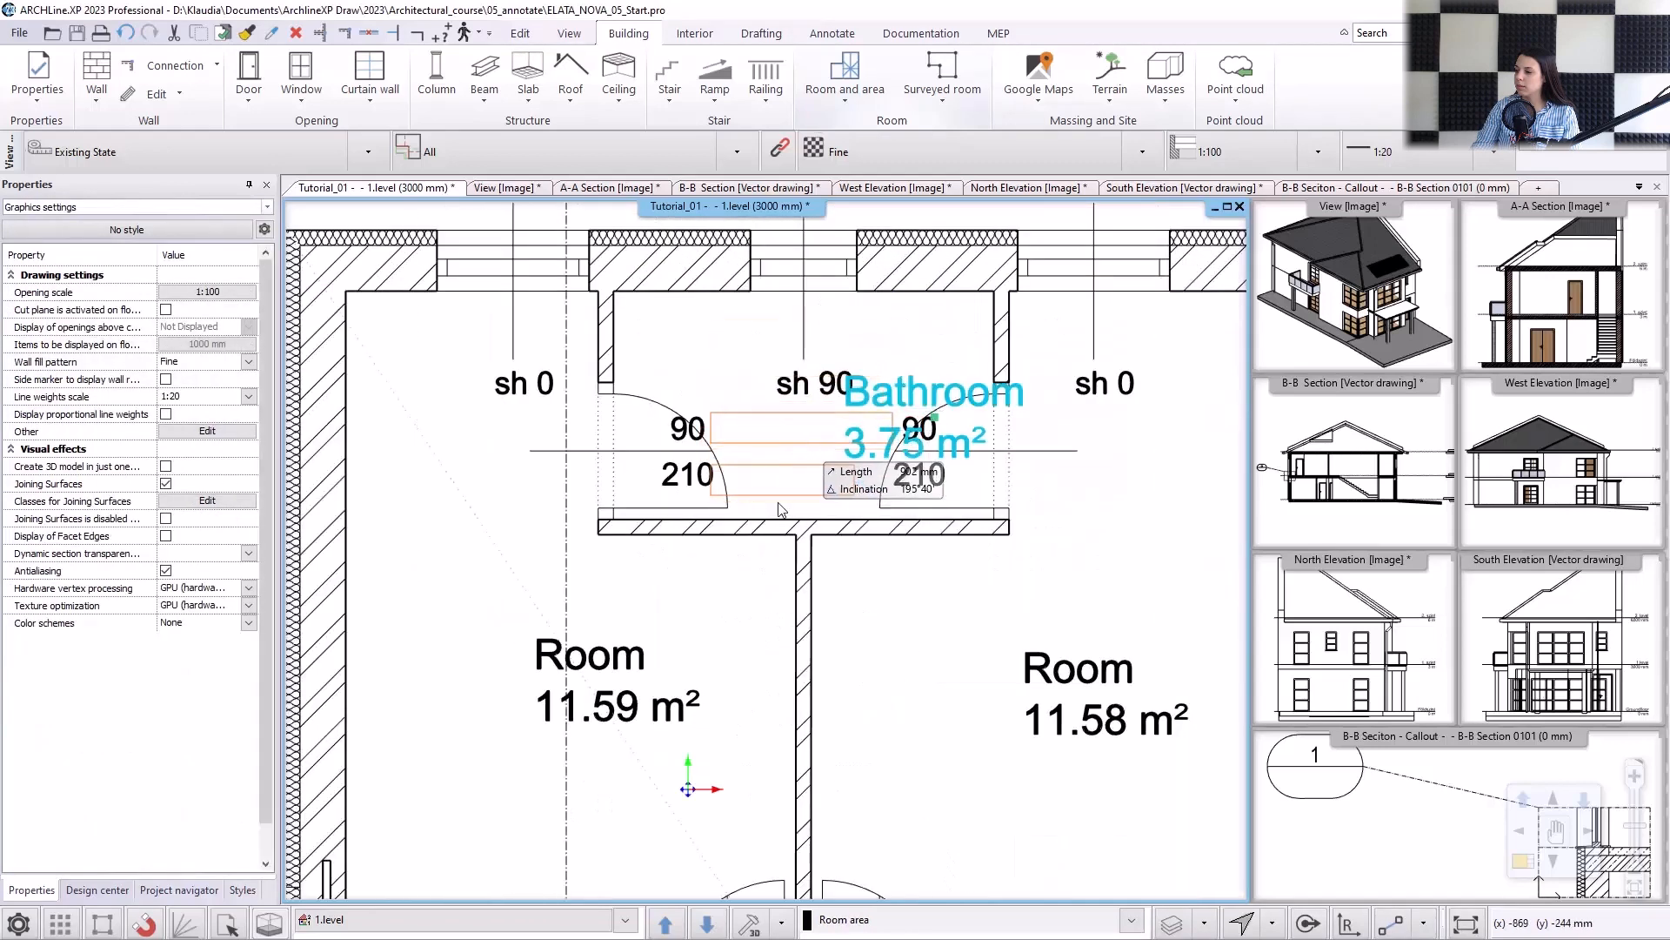
Rename the stamp of the north-western room as "Room 1" and that of the north-eastern room as "Room 2".
click(618, 678)
click(503, 626)
text(1)
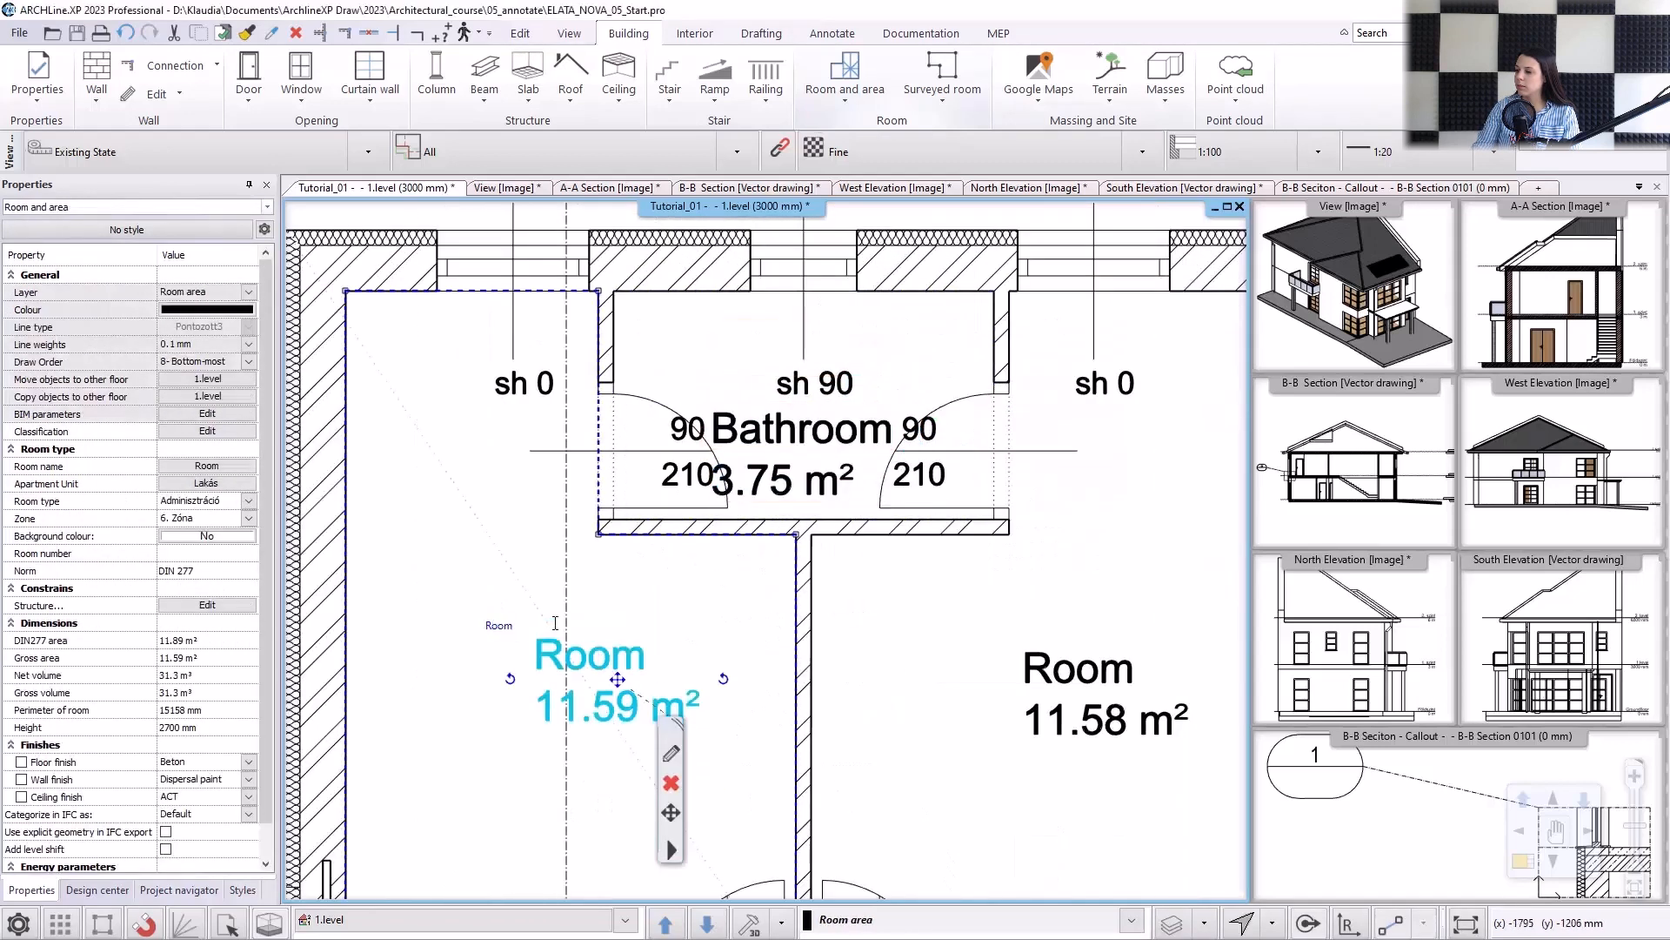
key(Return)
click(1079, 670)
click(983, 637)
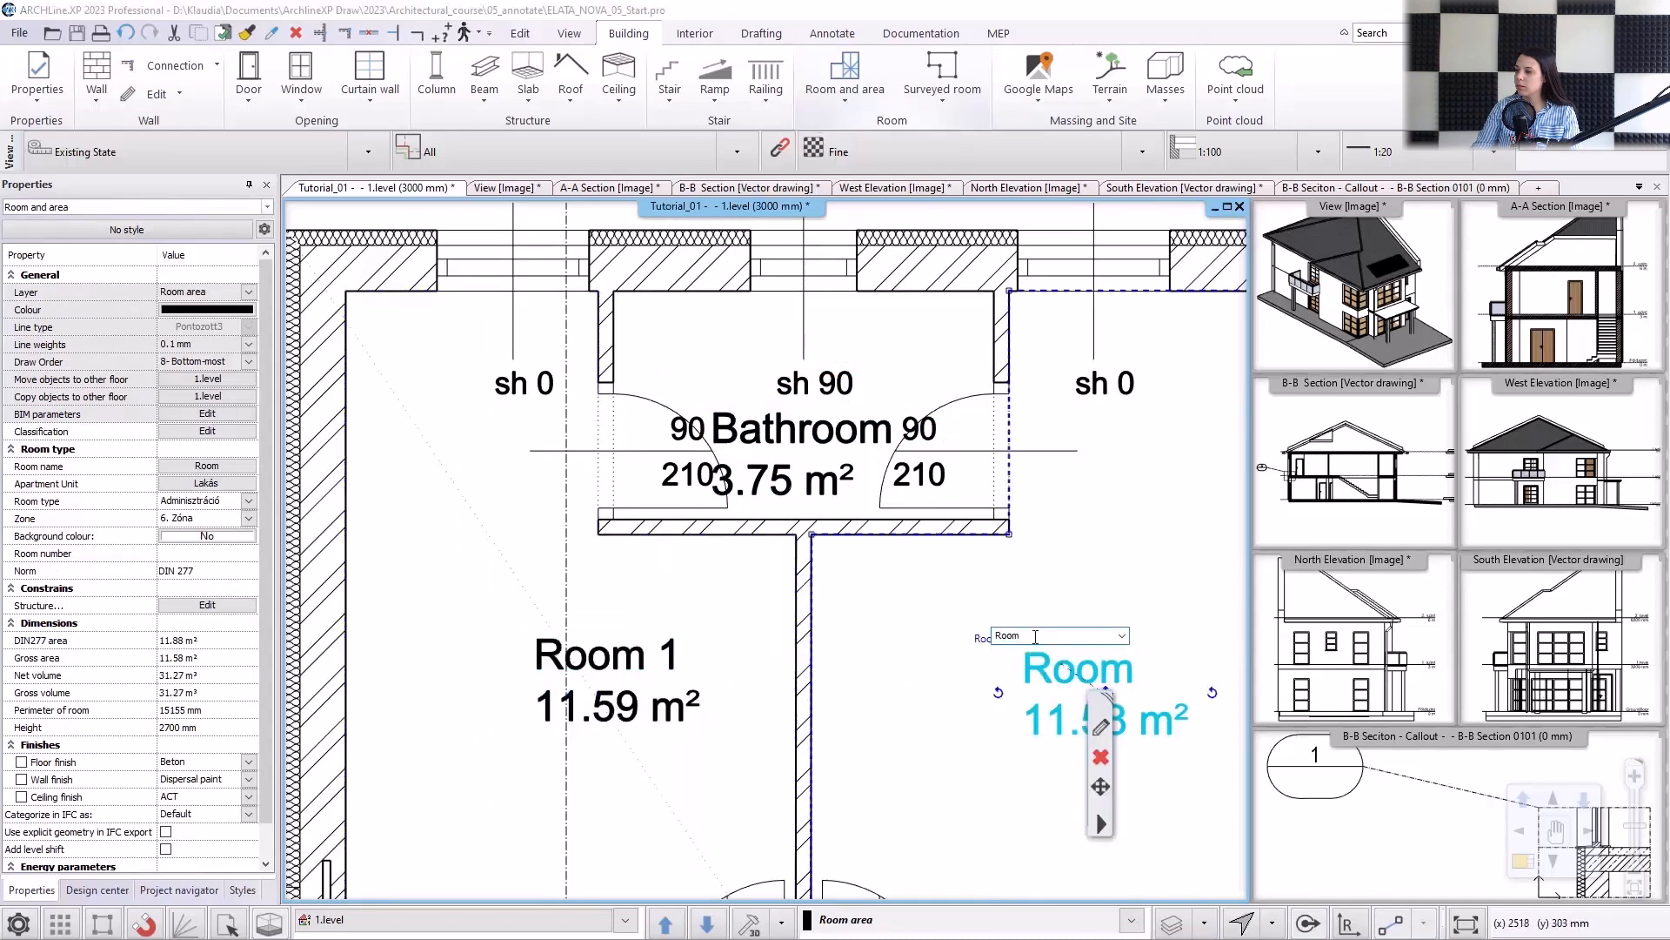
text(2)
key(Return)
Move the central hall's stamp south-west to the open middle of the hall and rename it "Corridor".
scroll(879, 615, down, 3)
scroll(879, 615, up, 3)
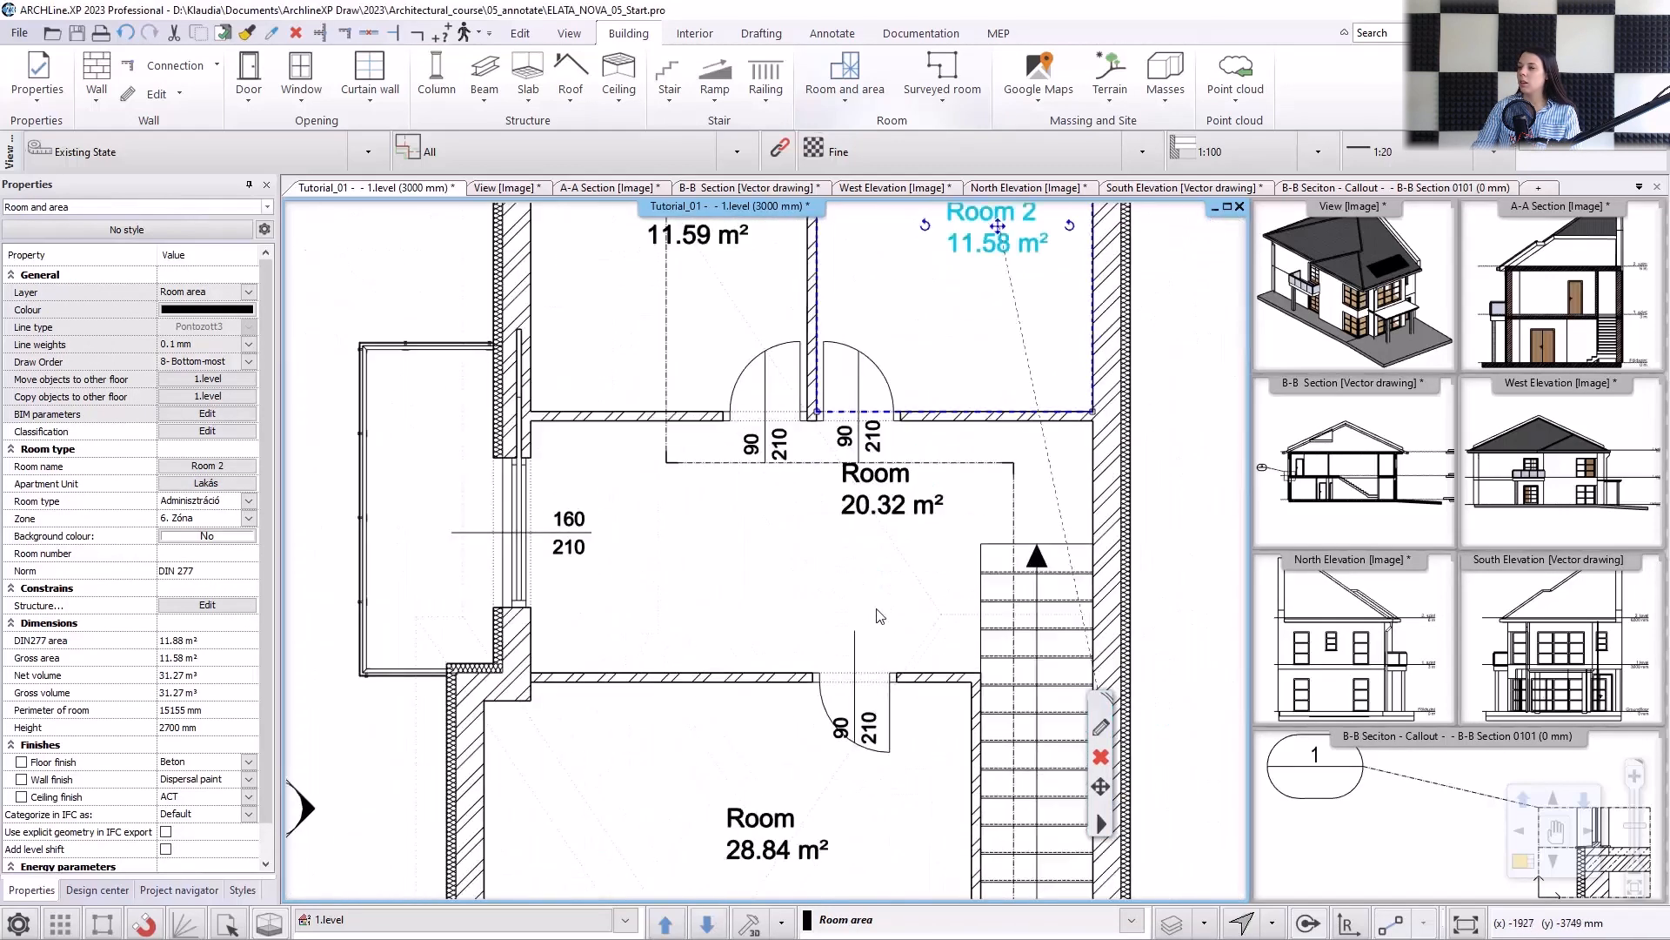
click(891, 507)
click(894, 490)
click(926, 502)
click(756, 569)
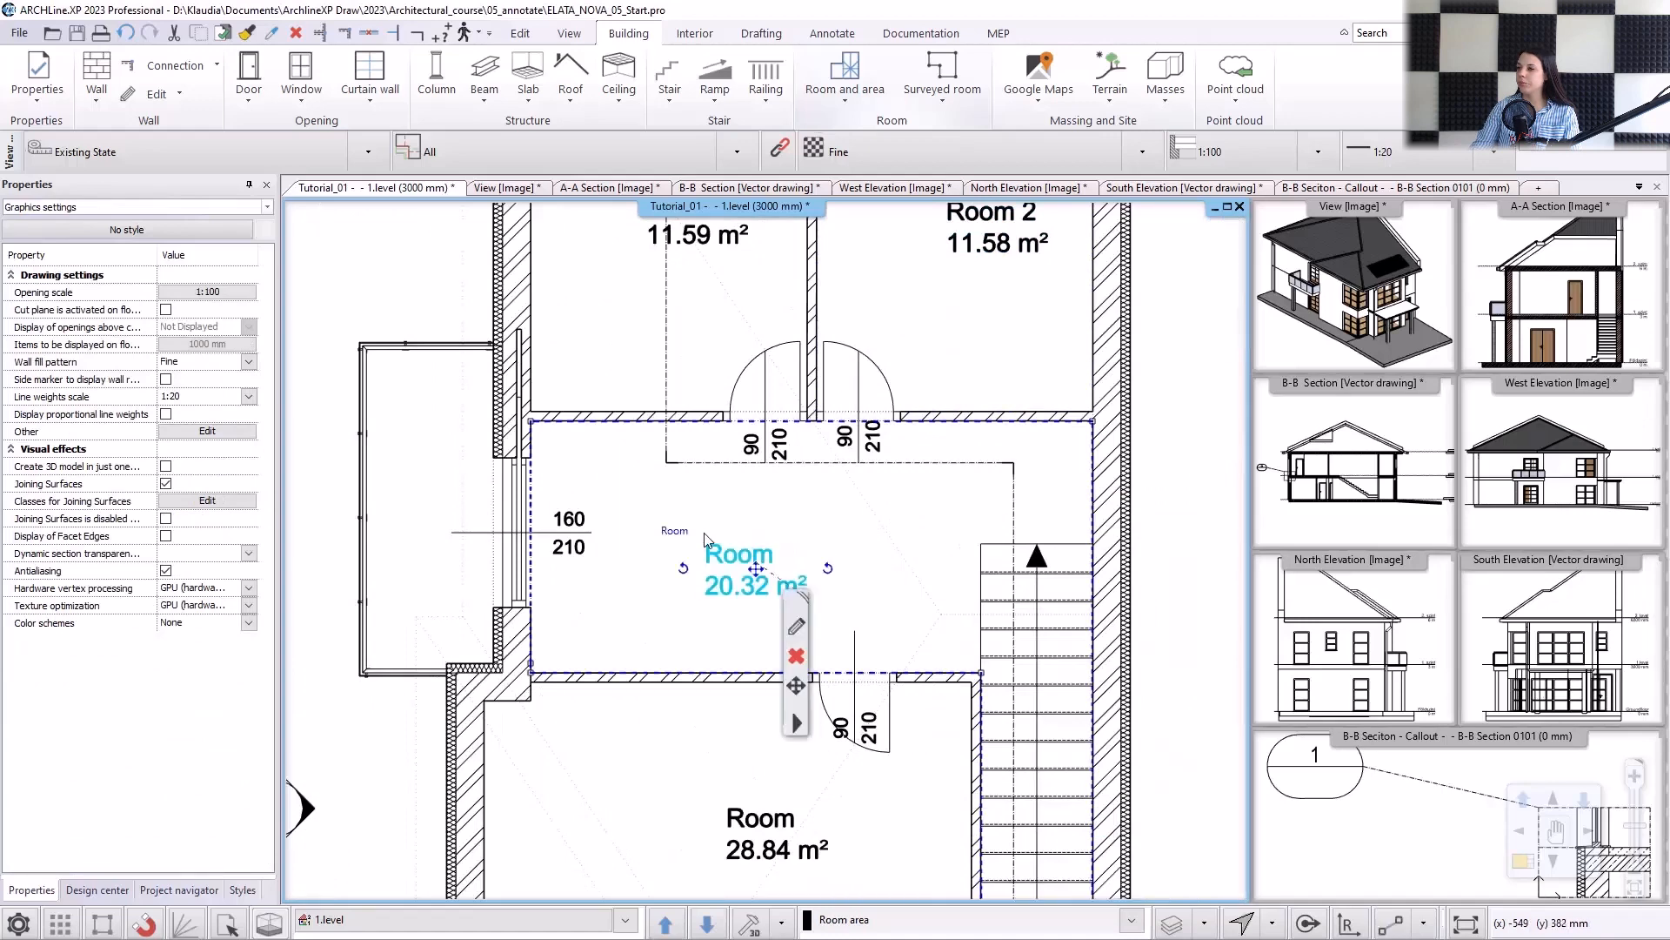
double_click(687, 531)
text(Corridor)
key(Return)
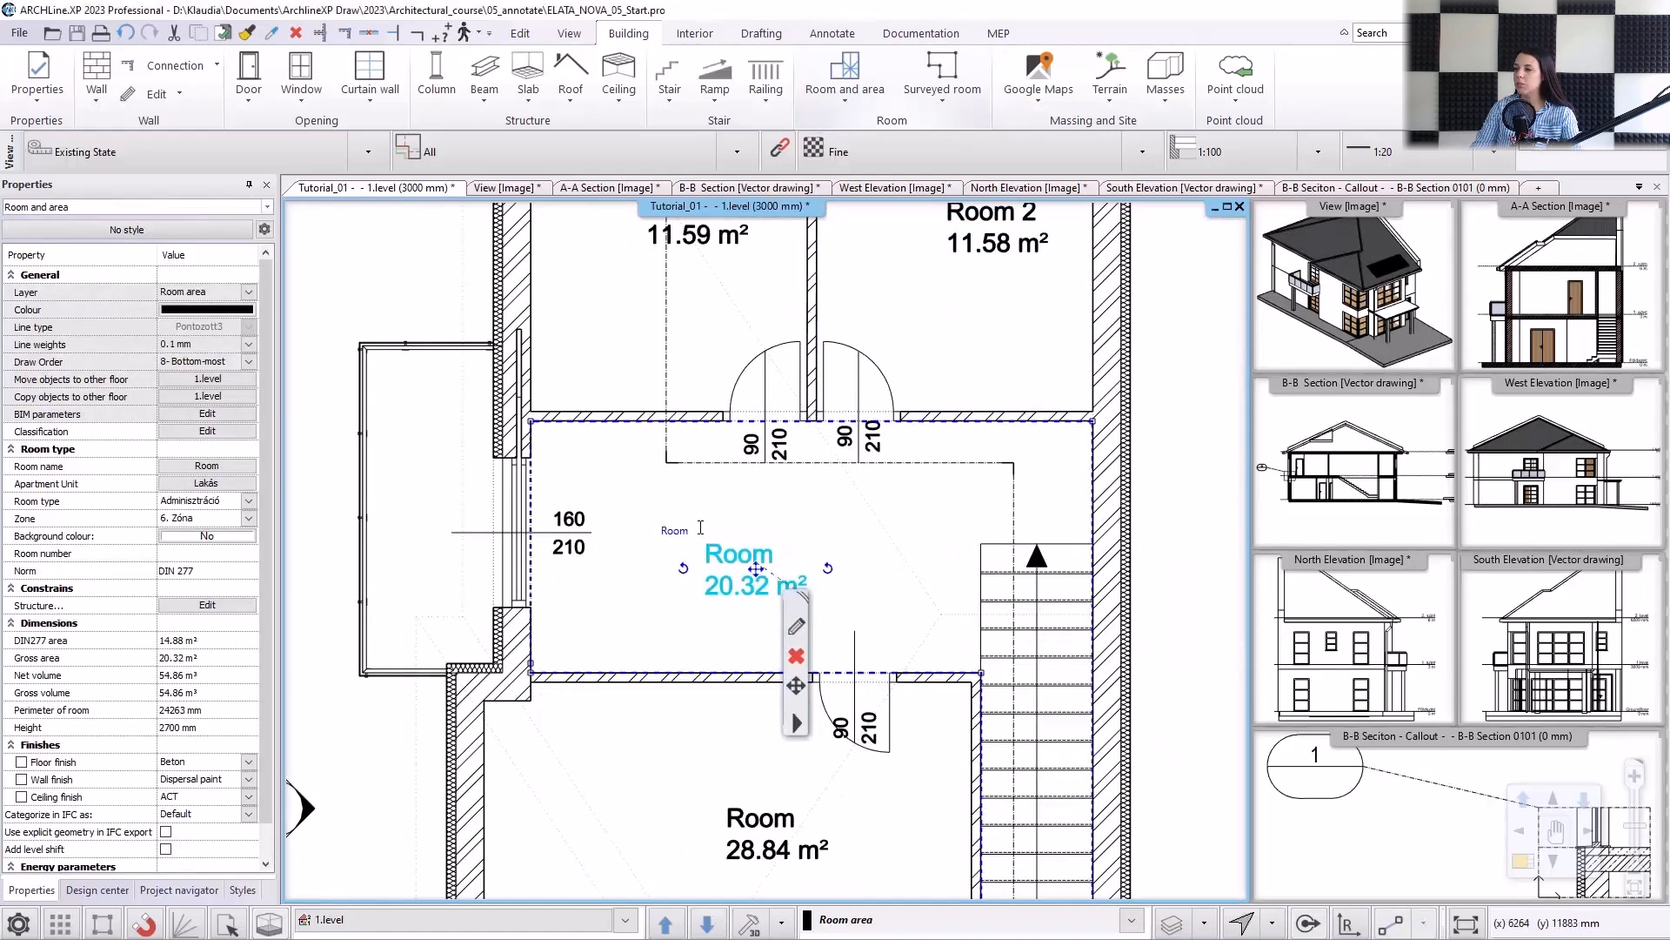
Rename the large southern room below the corridor as "Community place".
middle_drag(749, 706, 780, 556)
click(759, 699)
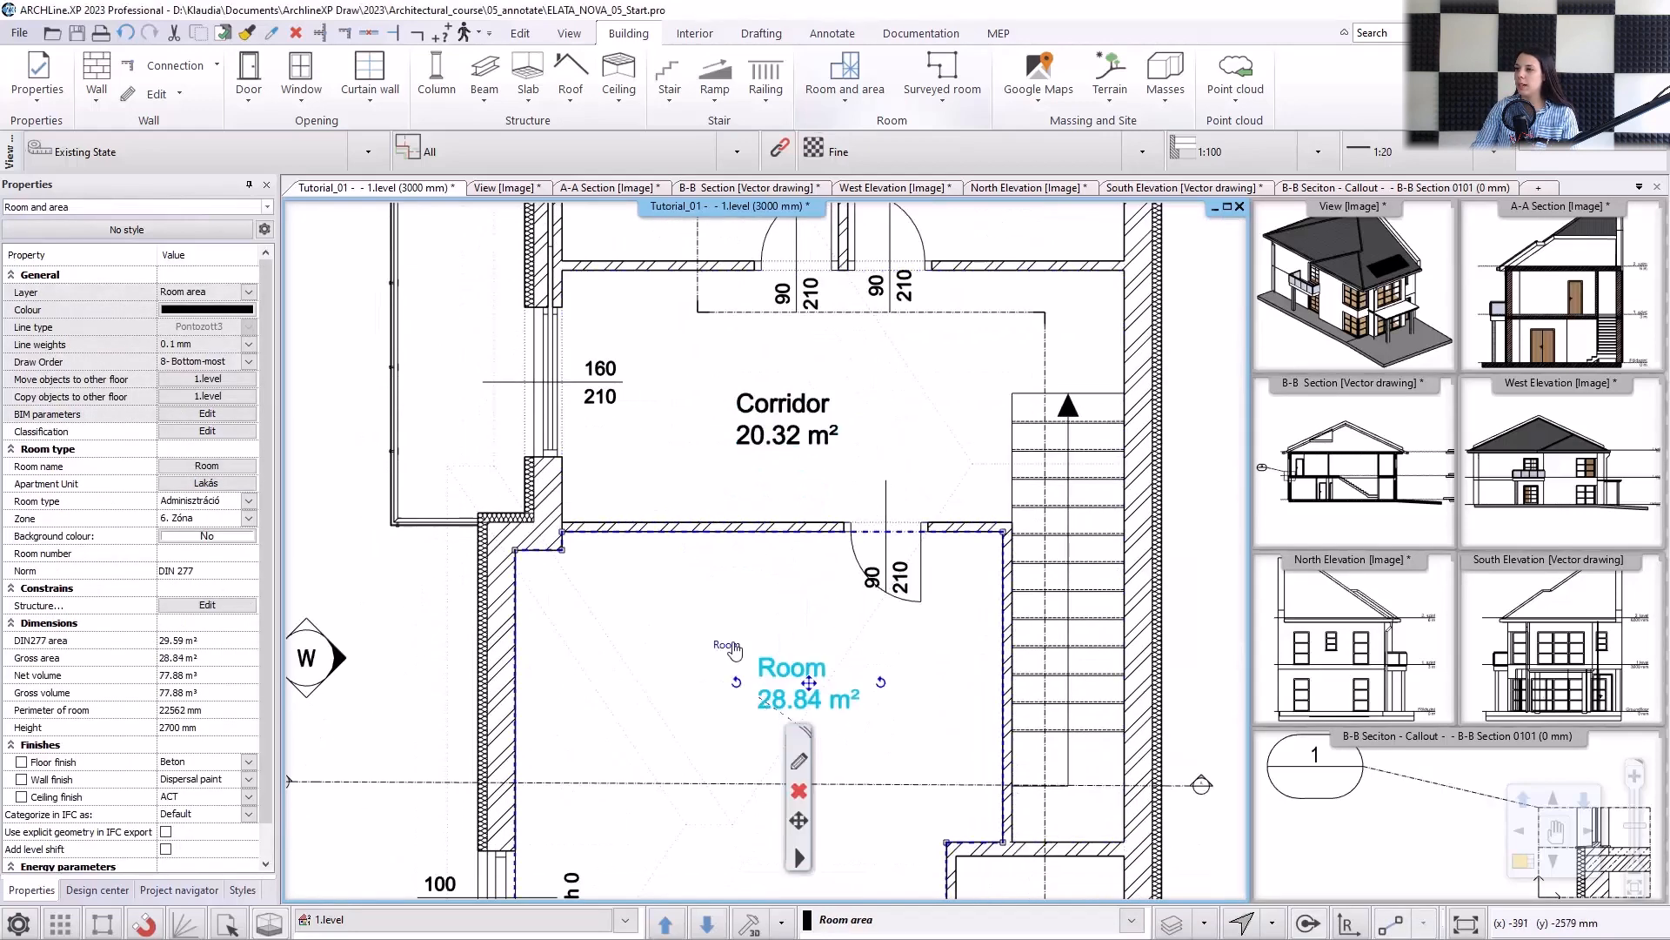
double_click(731, 647)
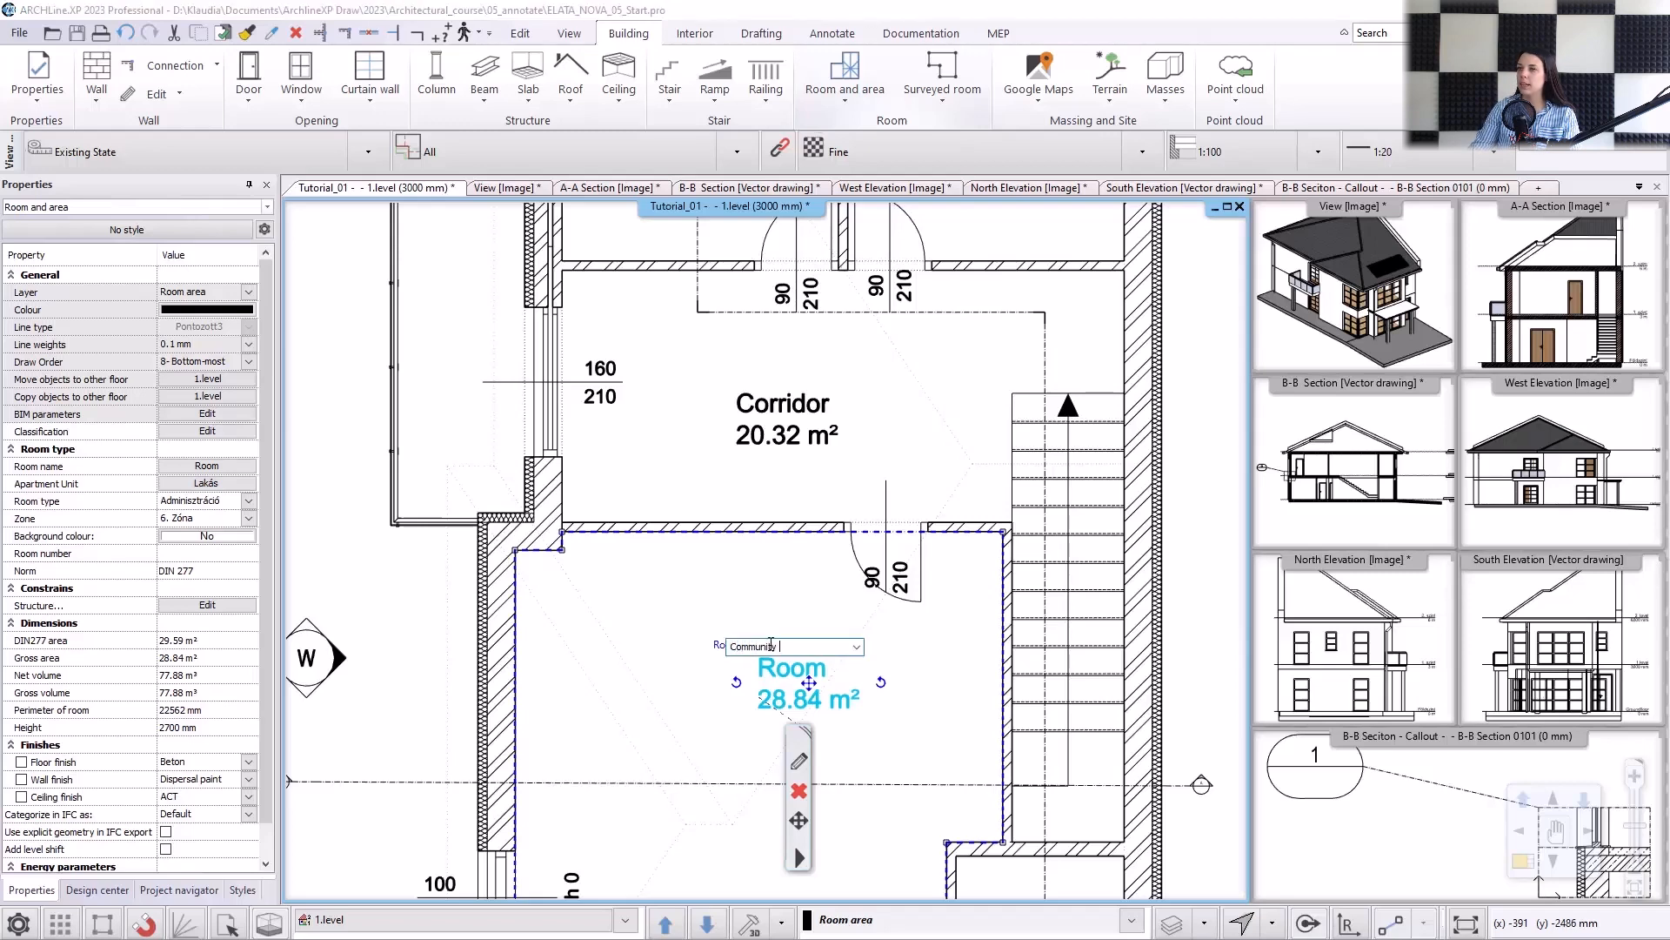
text(Community place)
key(Return)
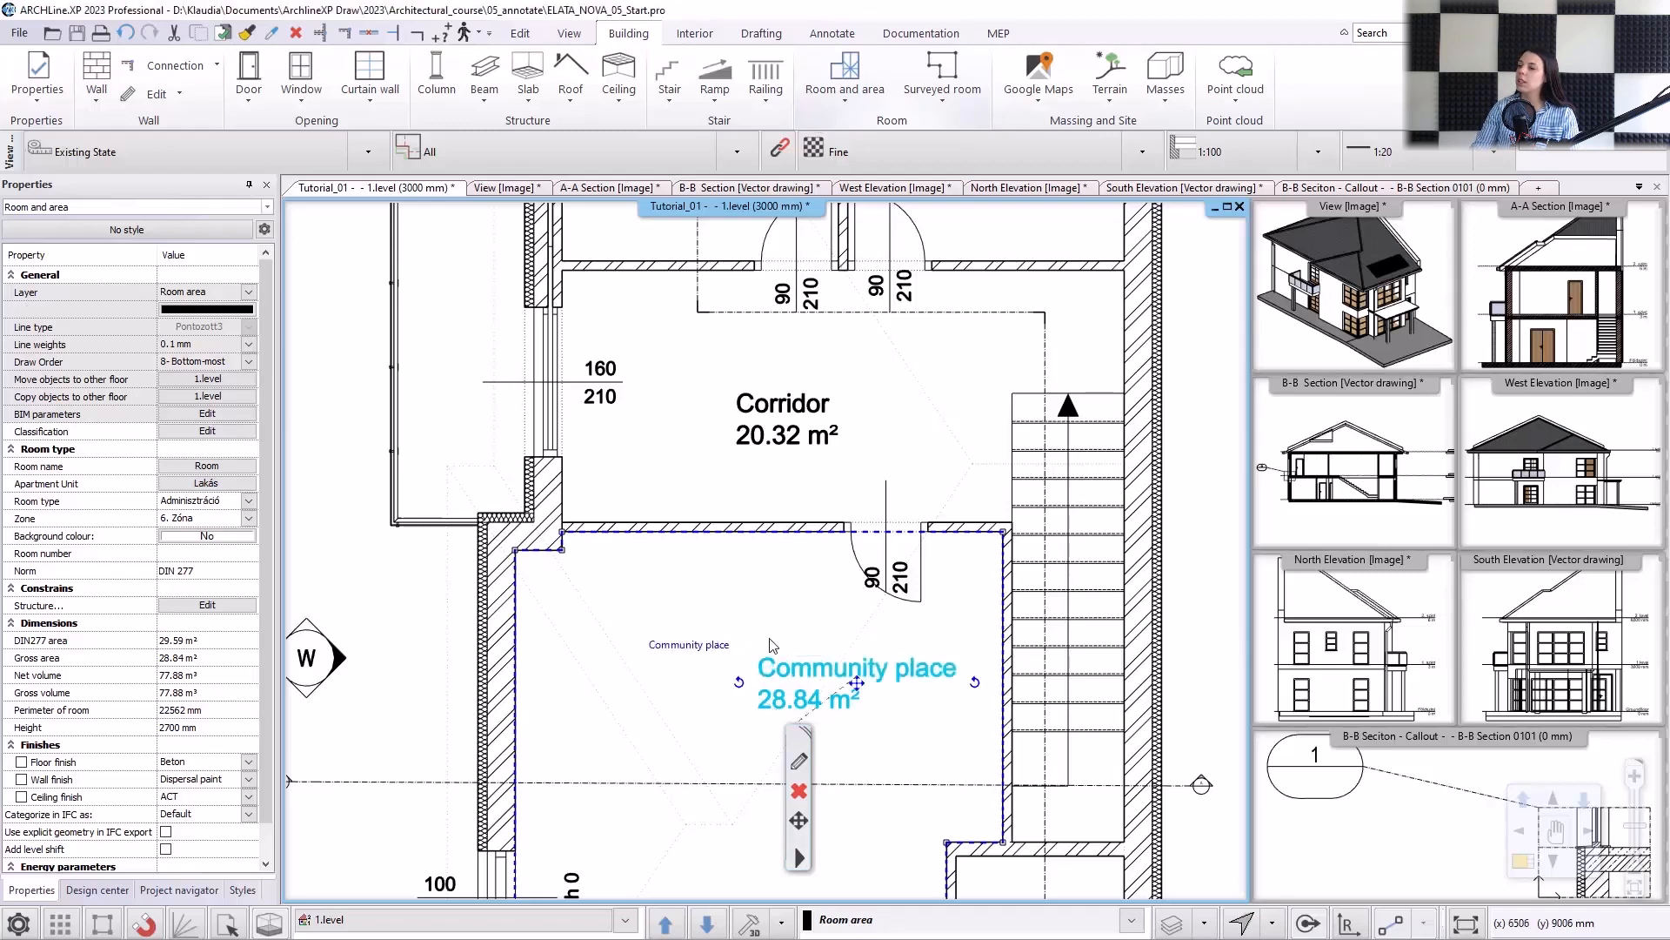
key(Escape)
Place a room stamp by walls in the small room at the house's south-east corner.
scroll(785, 604, down, 3)
middle_drag(755, 442, 807, 531)
middle_drag(869, 745, 781, 616)
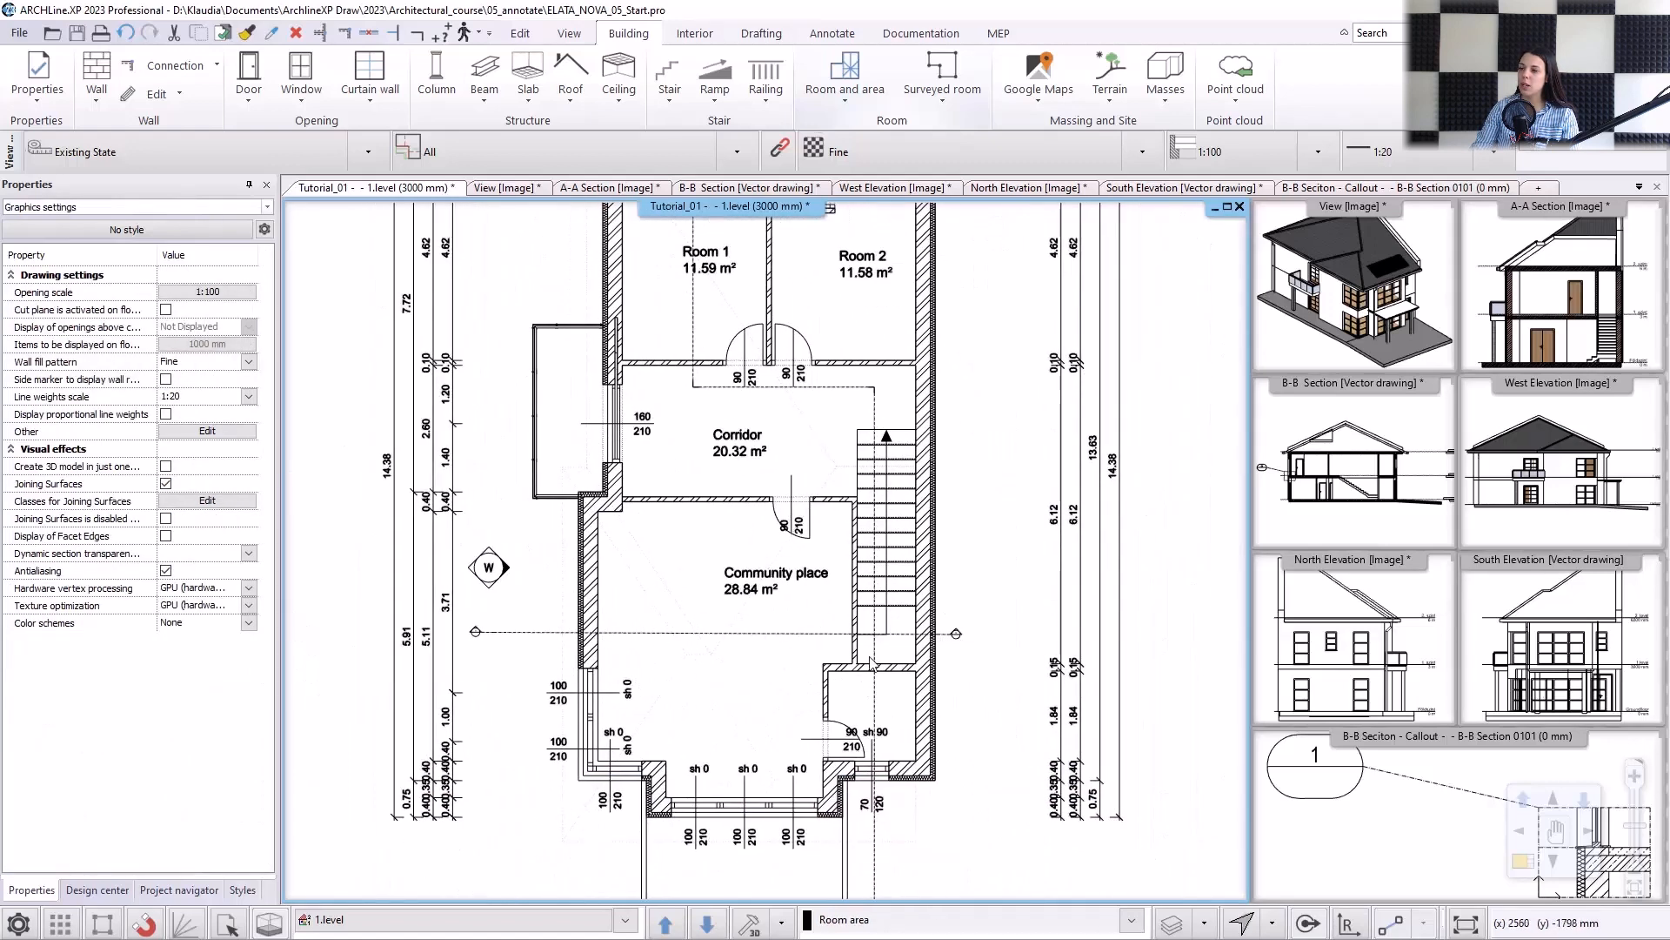
click(846, 90)
click(901, 136)
click(880, 697)
key(Escape)
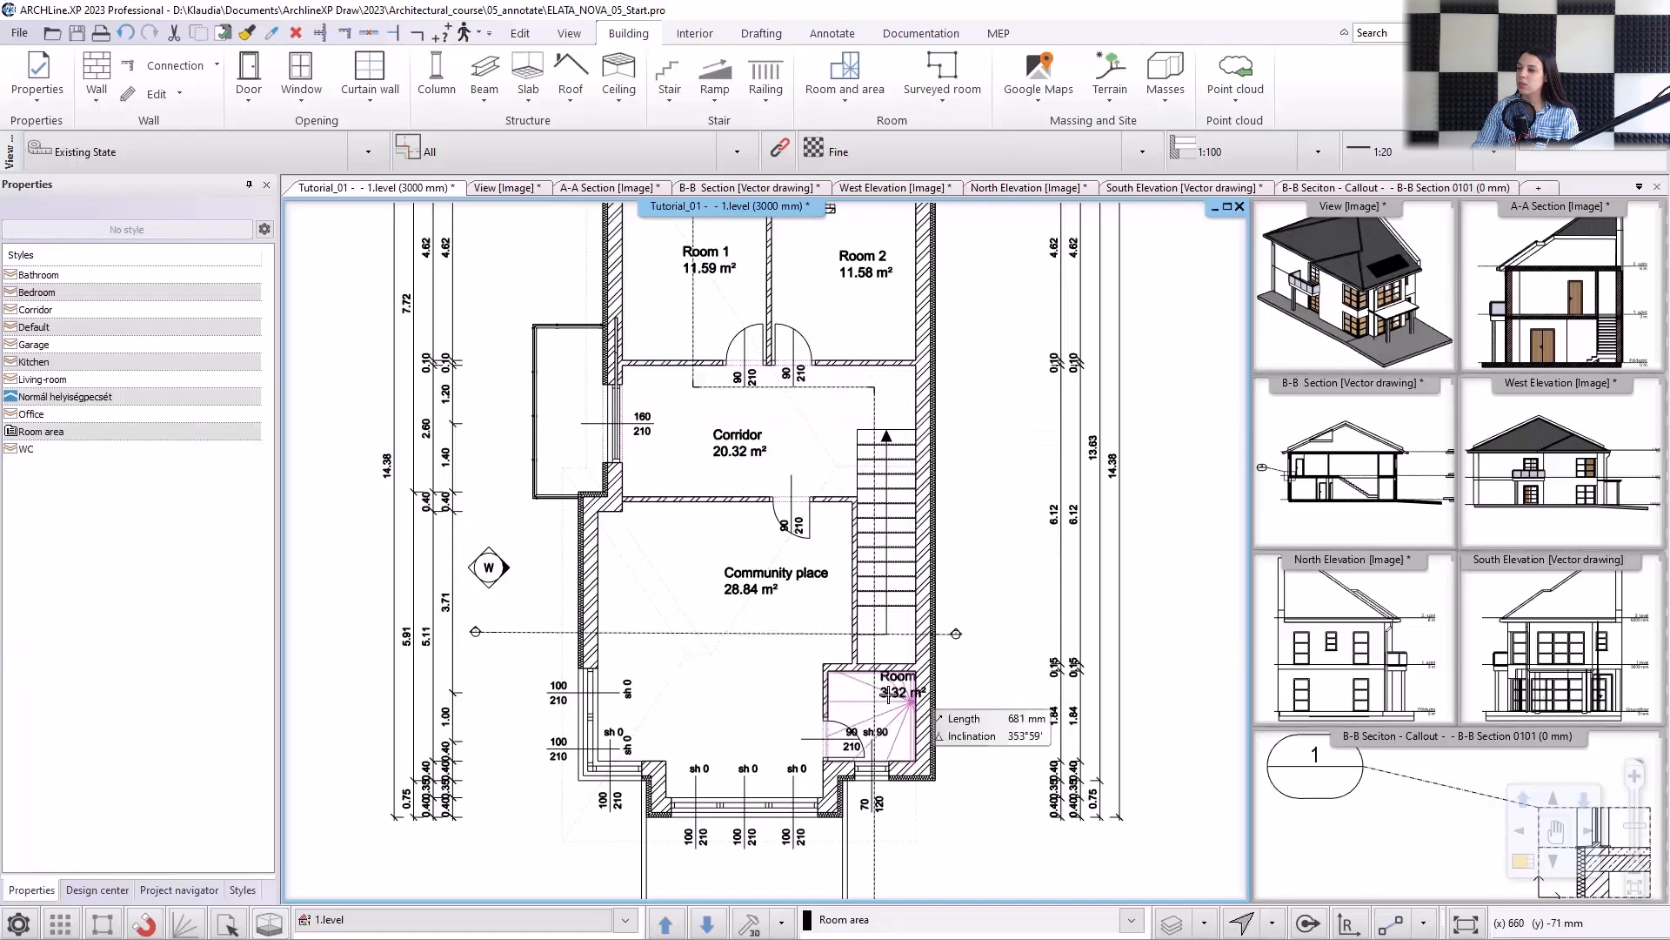
Move the small south-eastern room's stamp west, clear of the outer wall, and rename it "Storage".
scroll(920, 707, up, 2)
click(868, 650)
click(867, 648)
scroll(865, 649, up, 3)
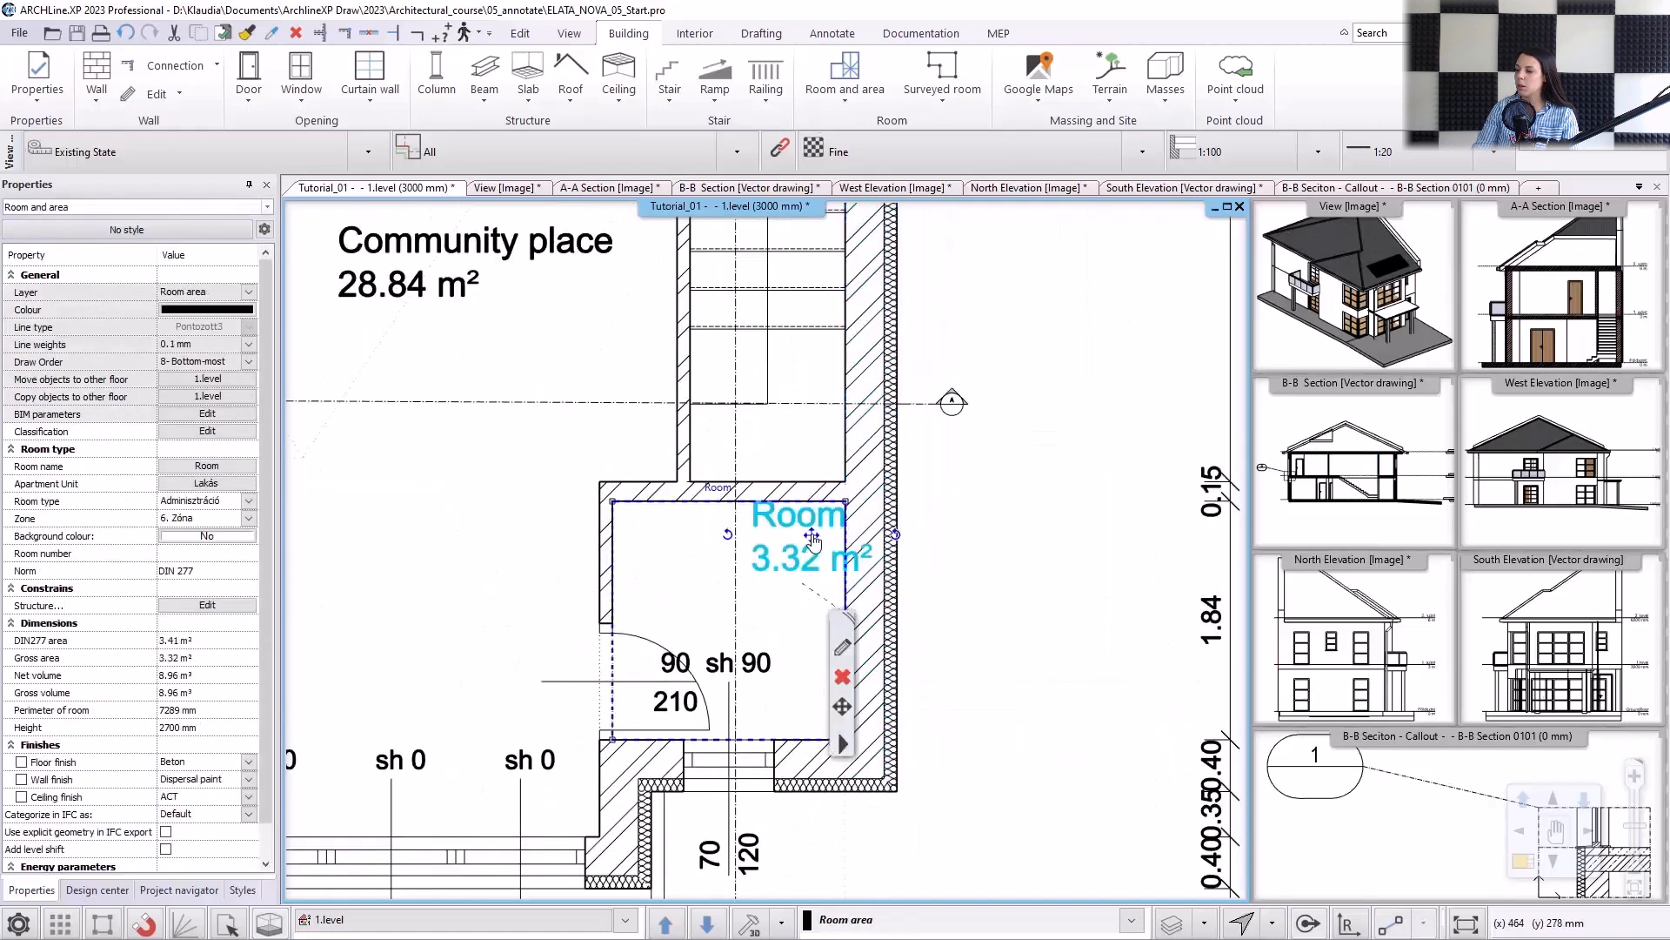
click(685, 552)
double_click(685, 553)
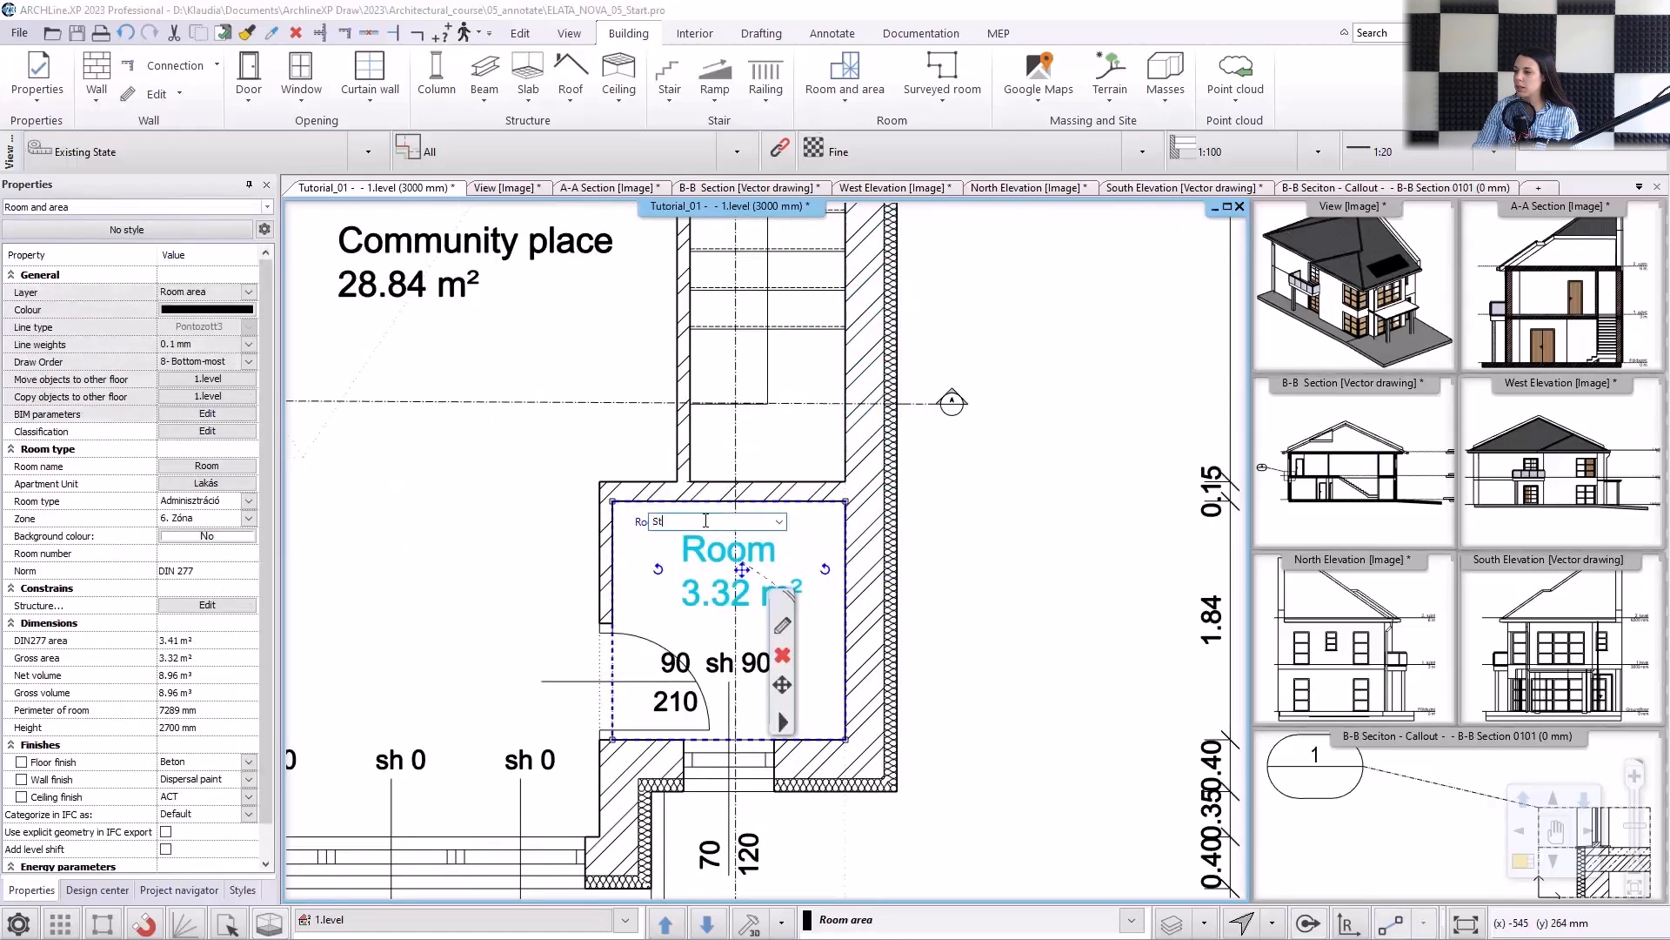
text(Storage)
key(Return)
Start a room by polygon where the balcony railing meets the house wall and trace the balcony's northern edge to its outer corner.
scroll(957, 870, down, 3)
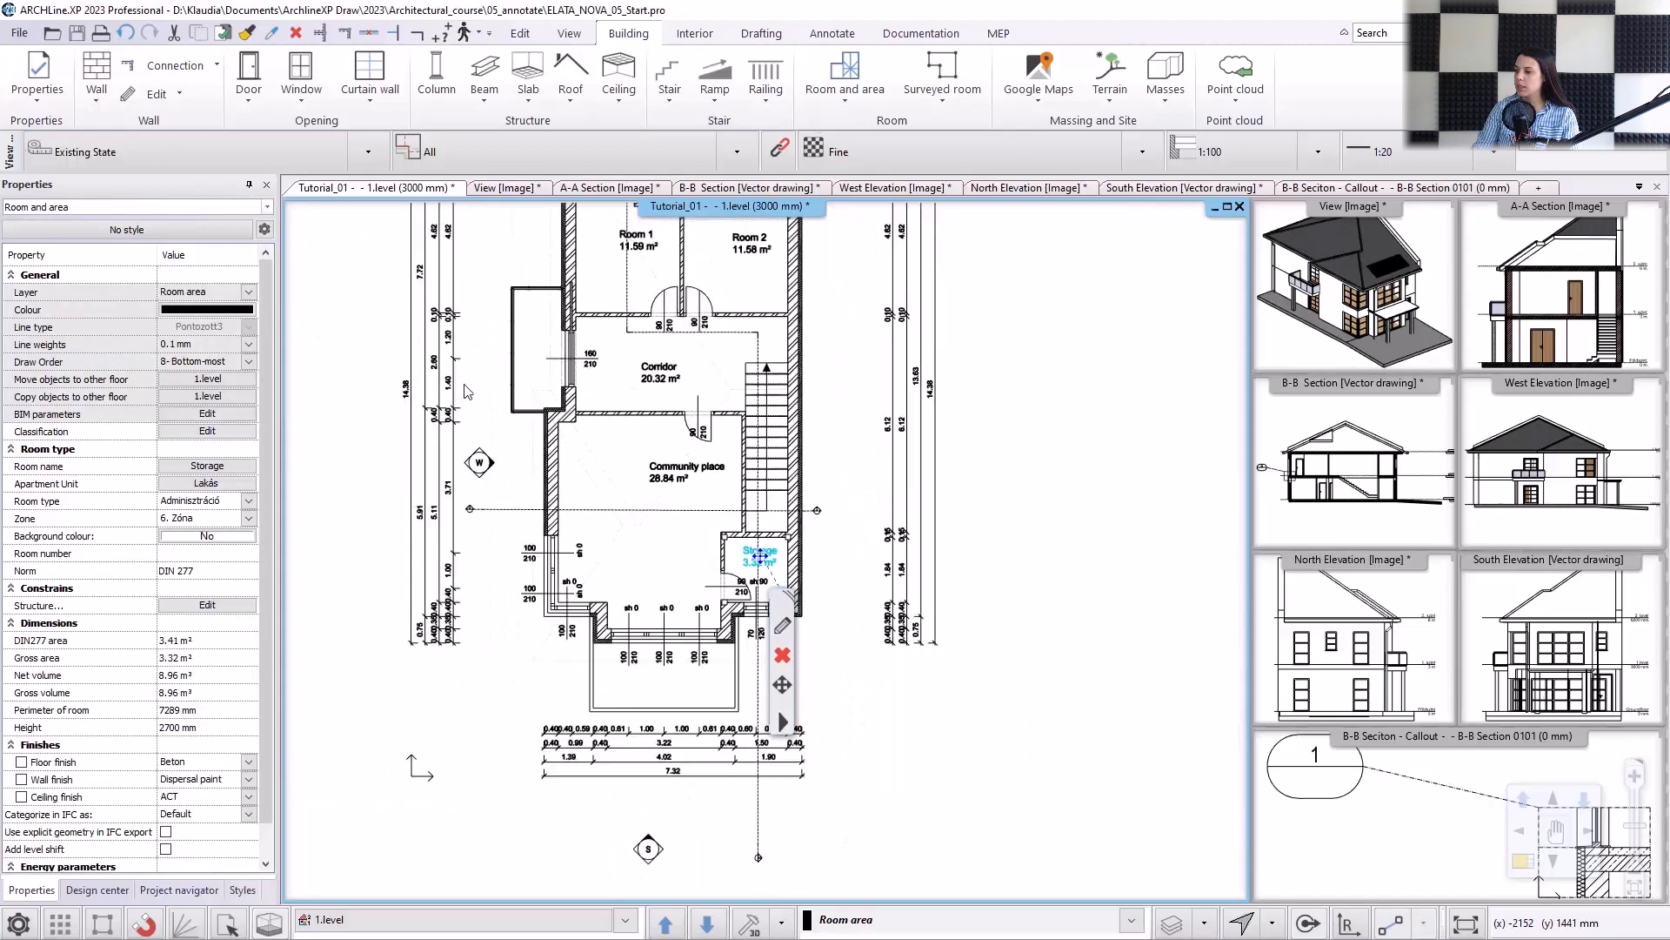
scroll(609, 438, up, 2)
click(865, 102)
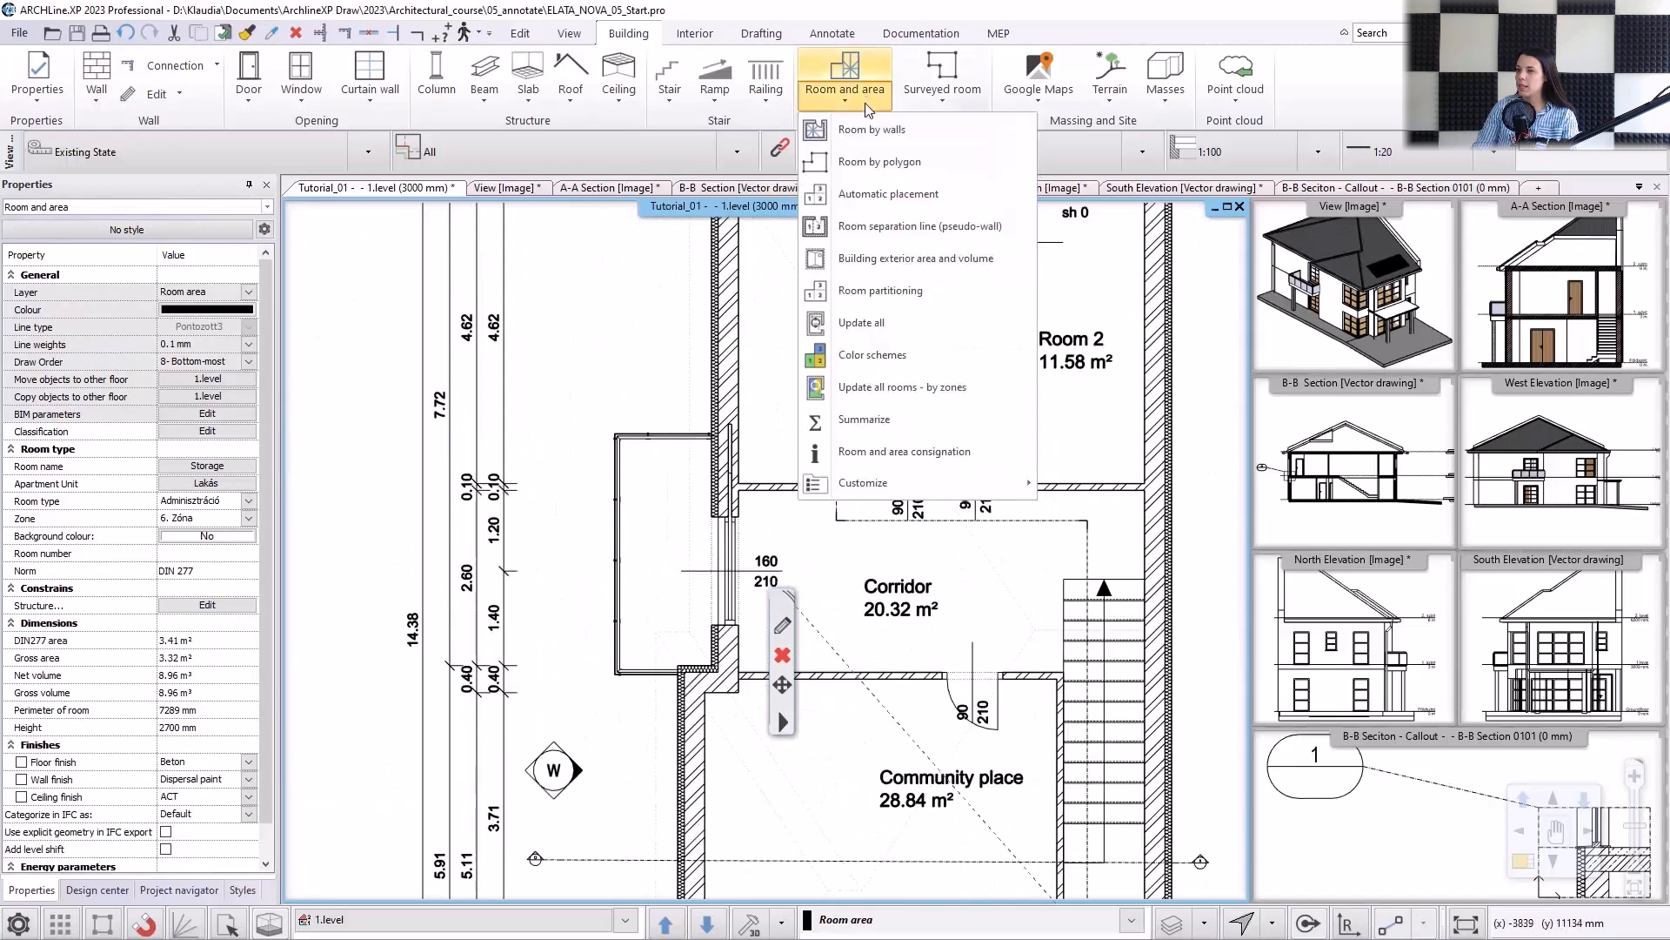
click(888, 162)
scroll(609, 522, down, 2)
scroll(749, 561, up, 6)
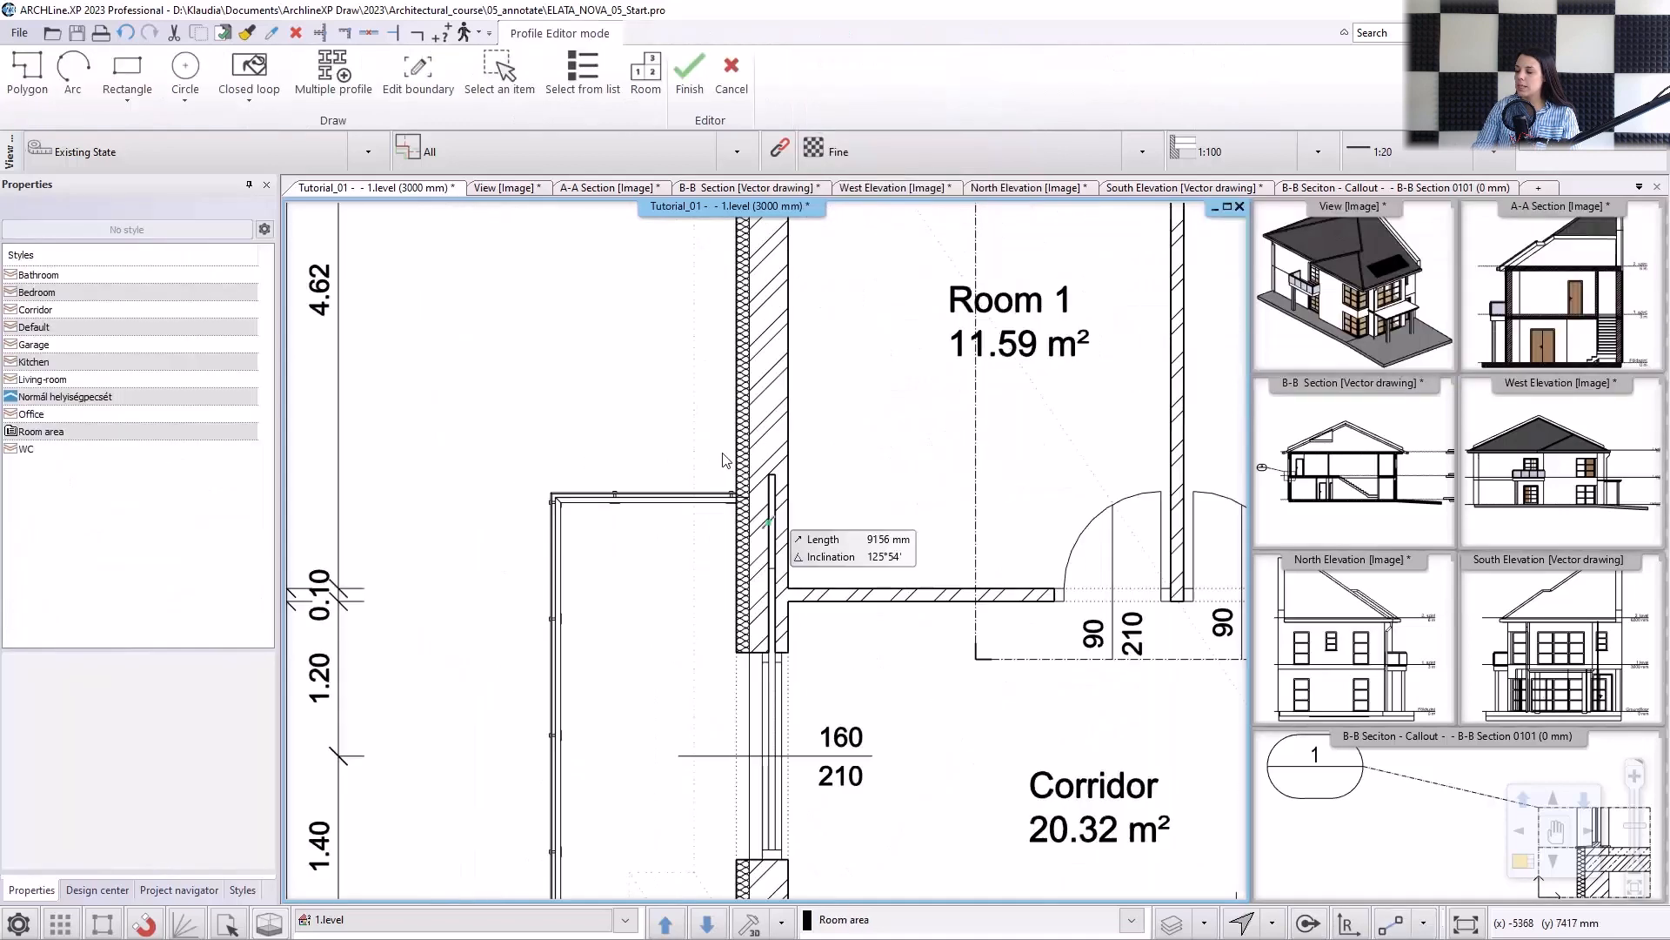
click(748, 560)
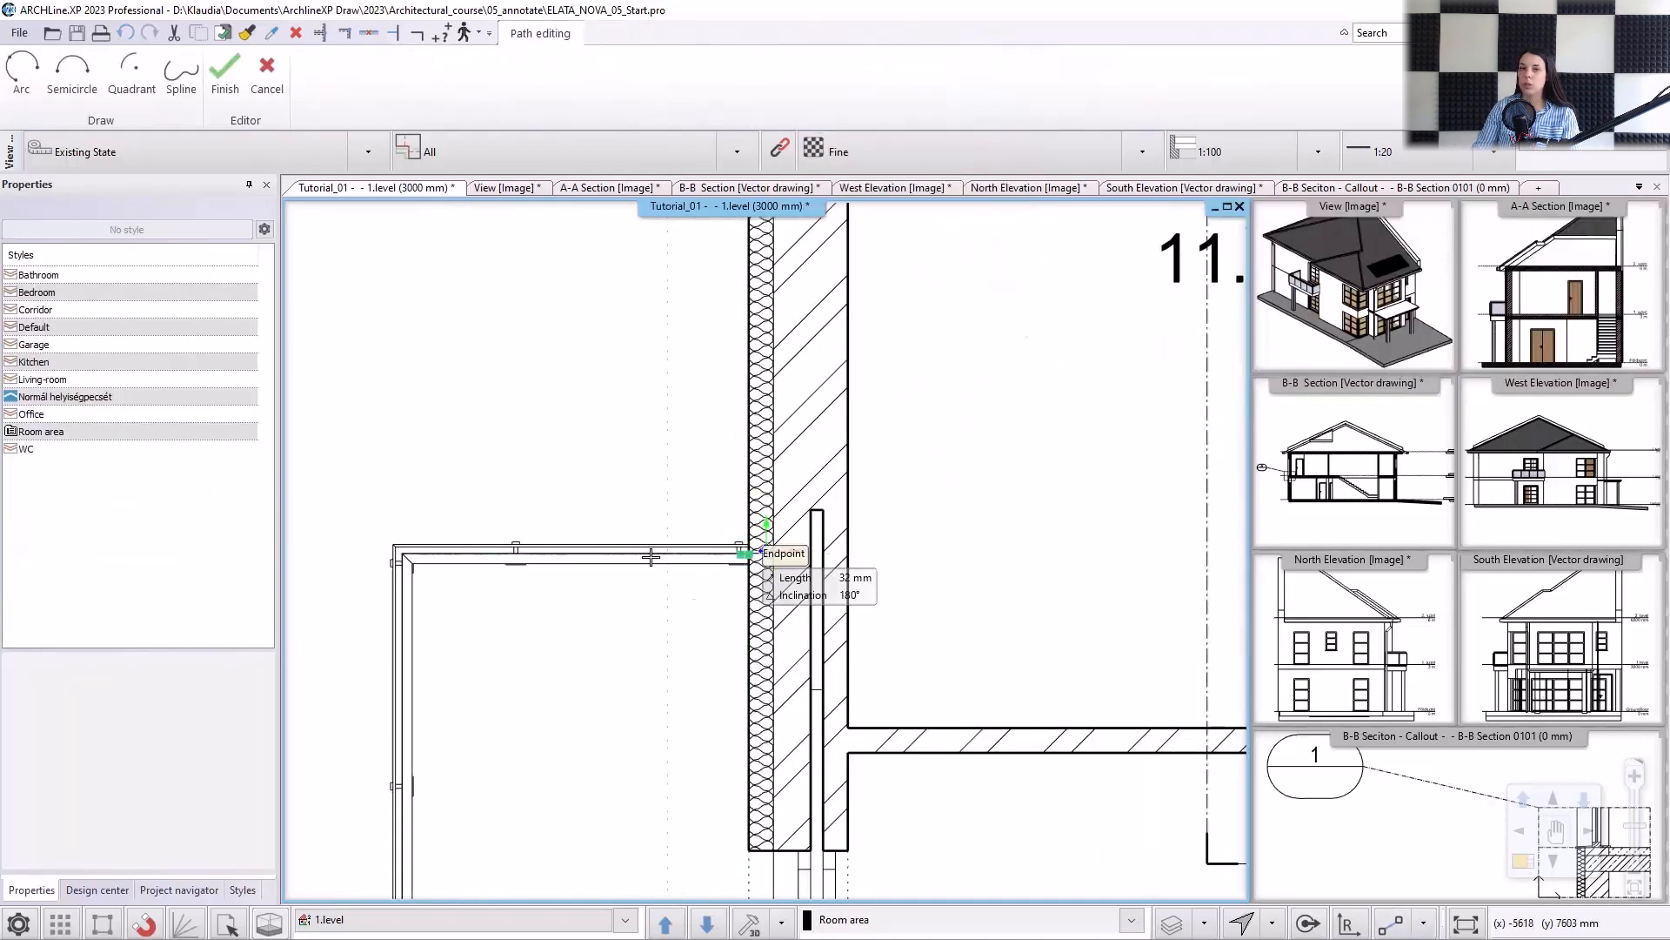
click(413, 553)
Continue the room polygon along the balcony's western and southern edges and around the insulated wall corner, then close the outline.
scroll(413, 553, down, 3)
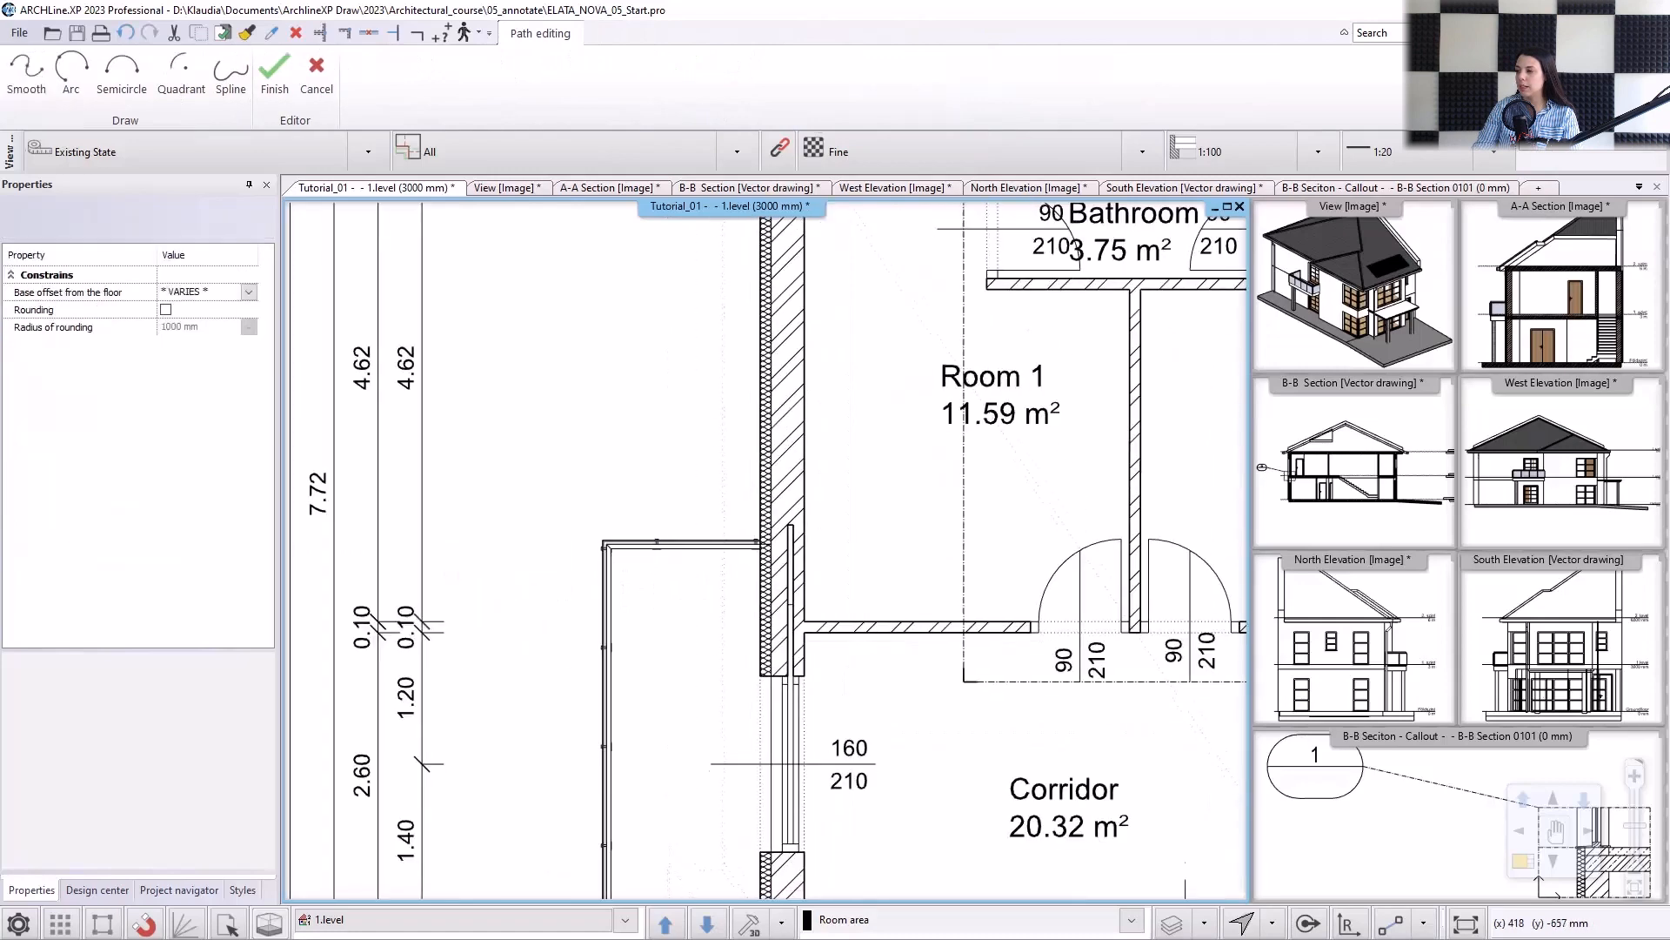
scroll(608, 671, up, 4)
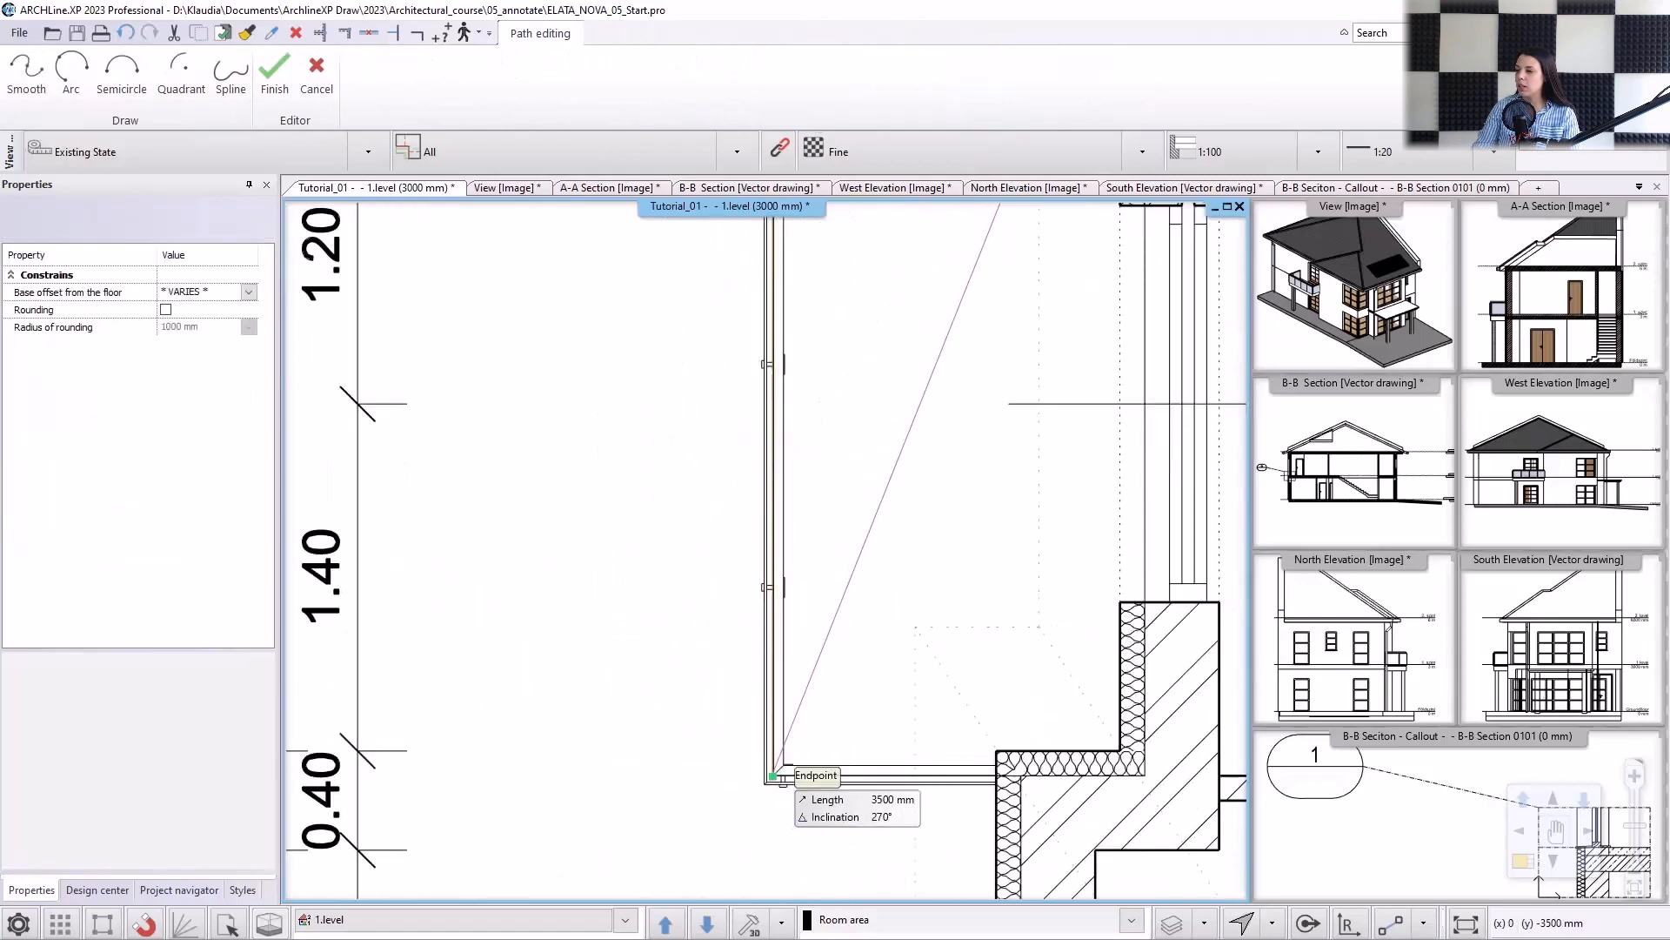
click(773, 775)
click(997, 775)
click(996, 750)
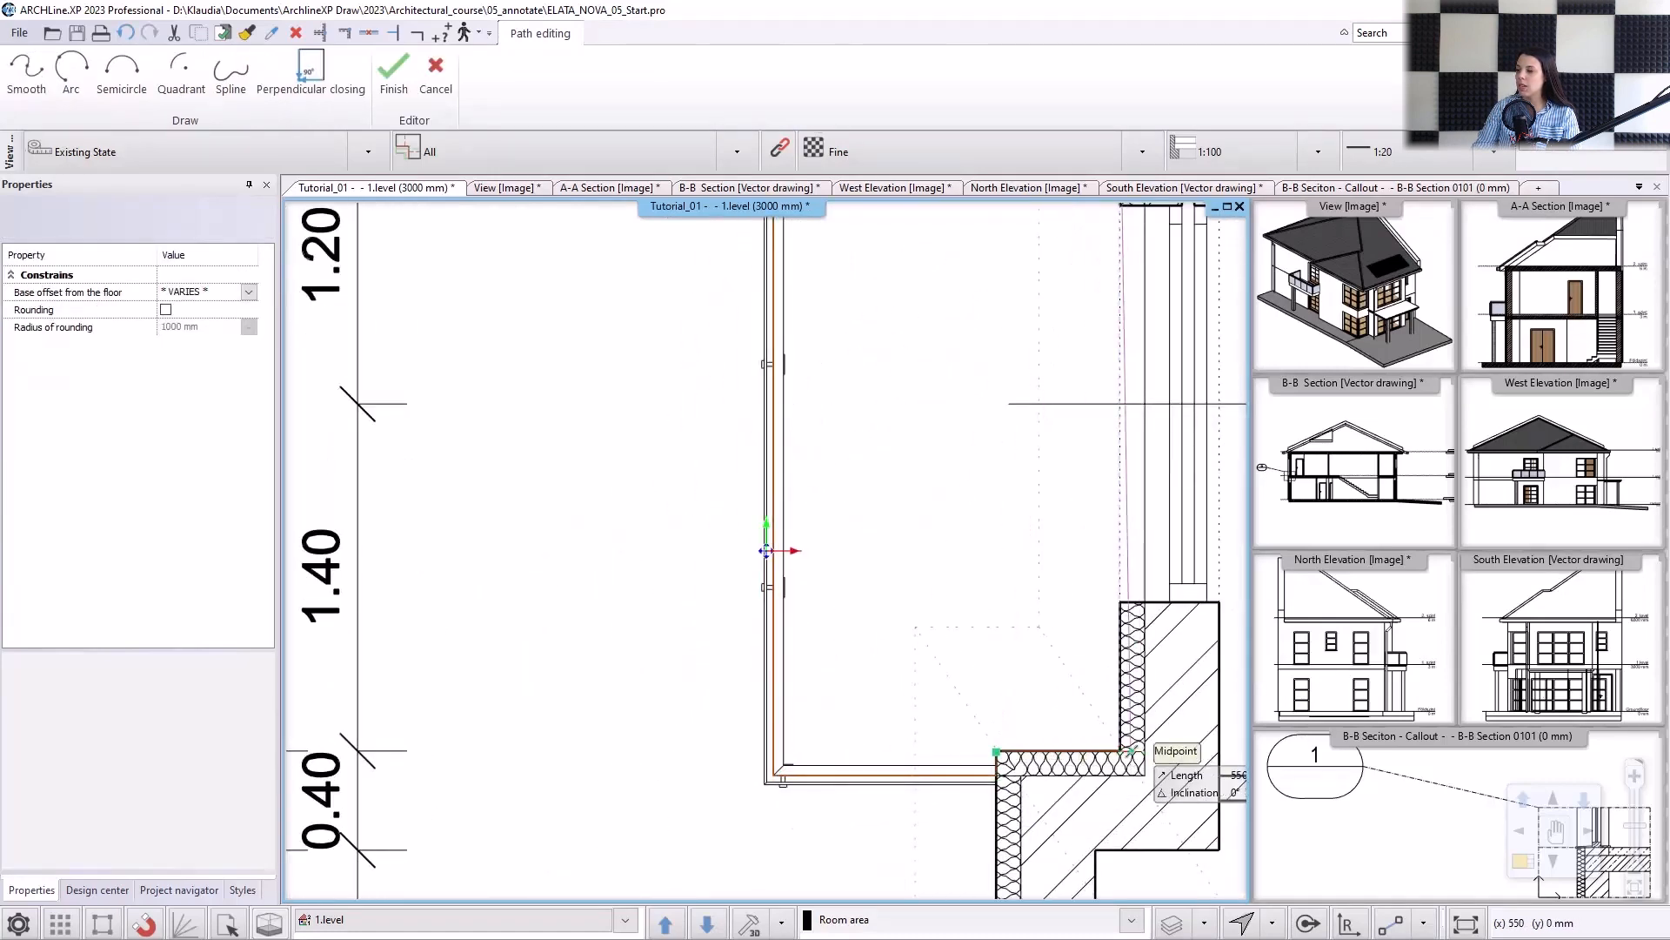
click(1120, 750)
middle_drag(1085, 274, 991, 569)
scroll(990, 569, down, 3)
key(Return)
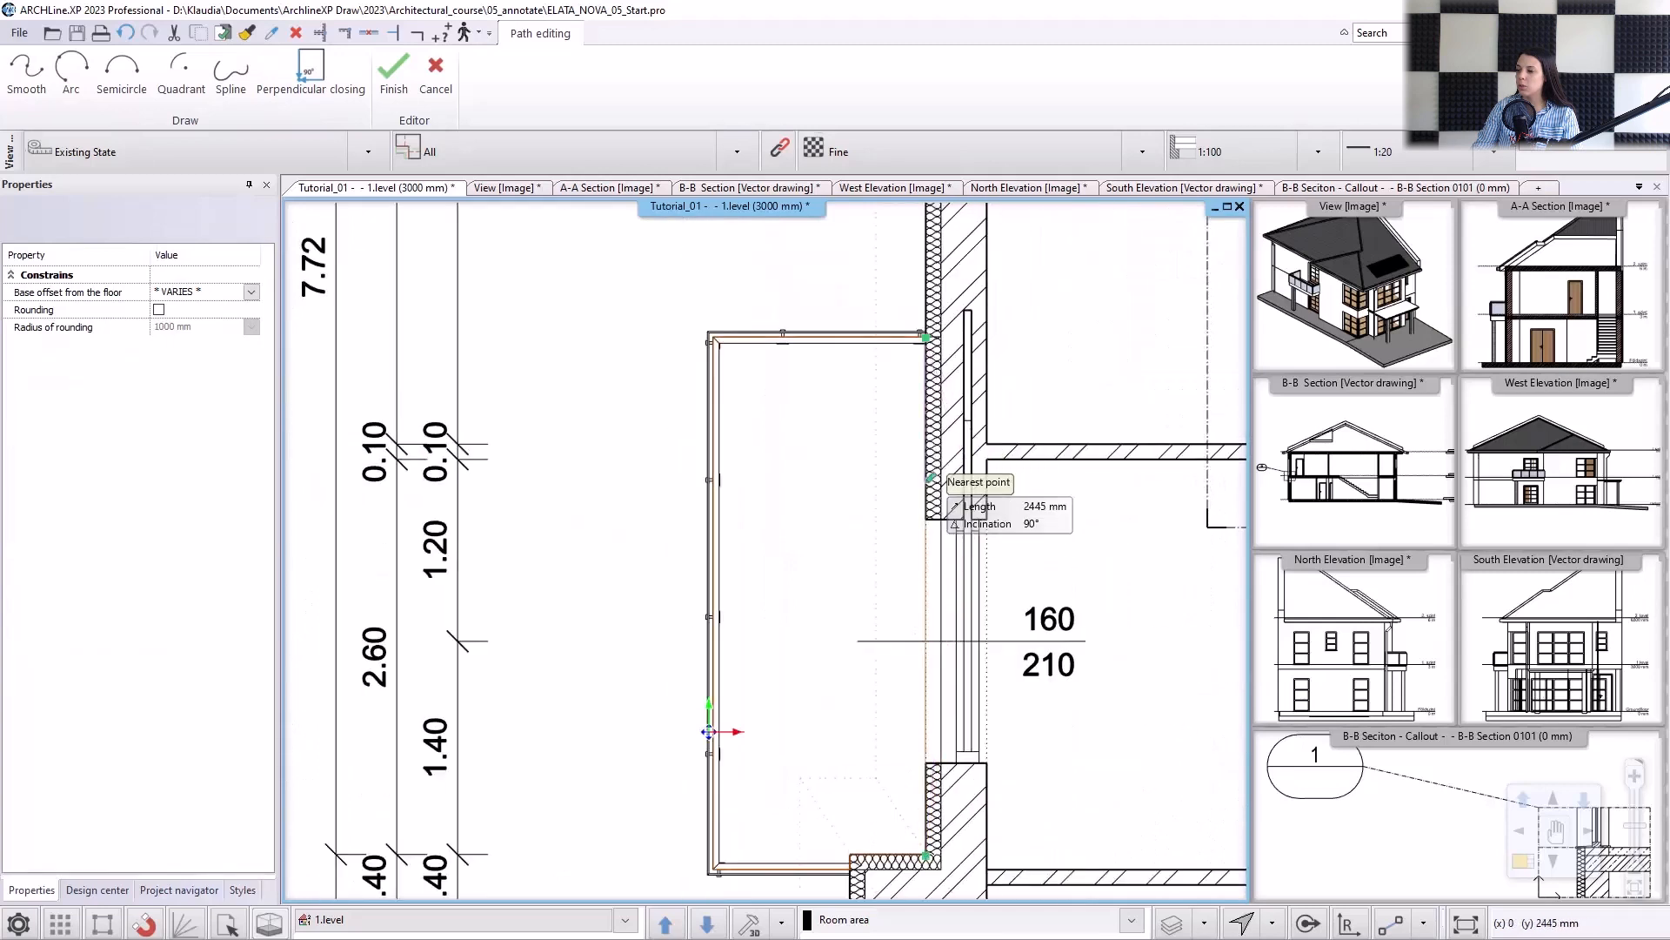
key(Return)
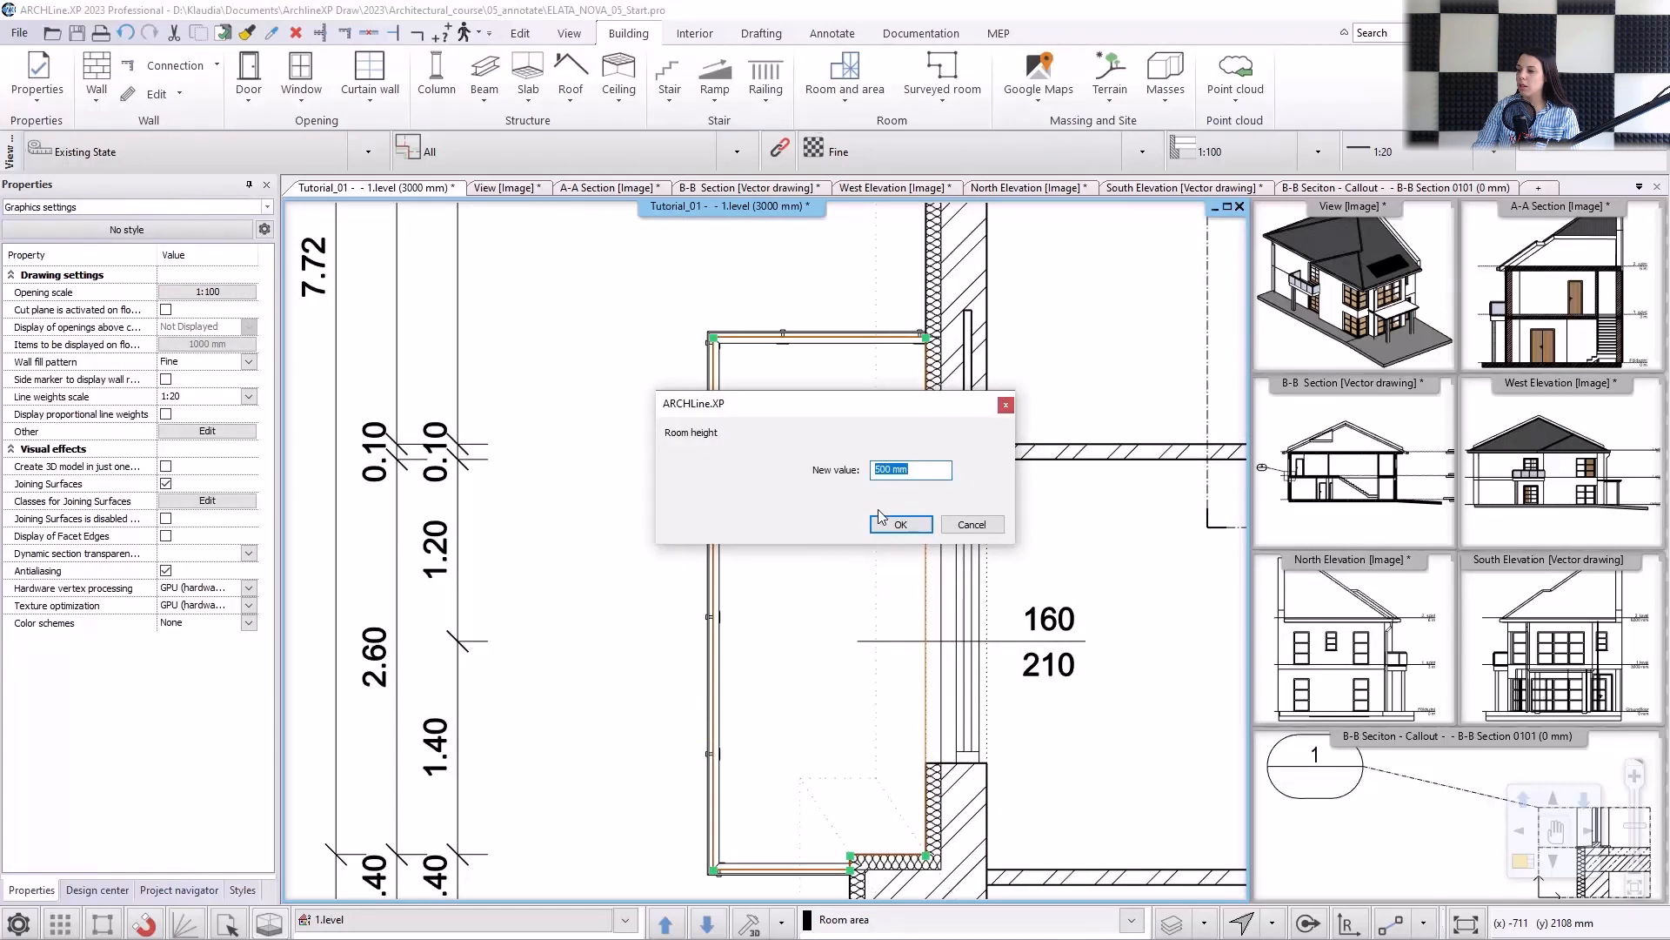
Set the balcony room's height to 2700 mm and place its stamp inside the outline.
text(2700)
click(898, 525)
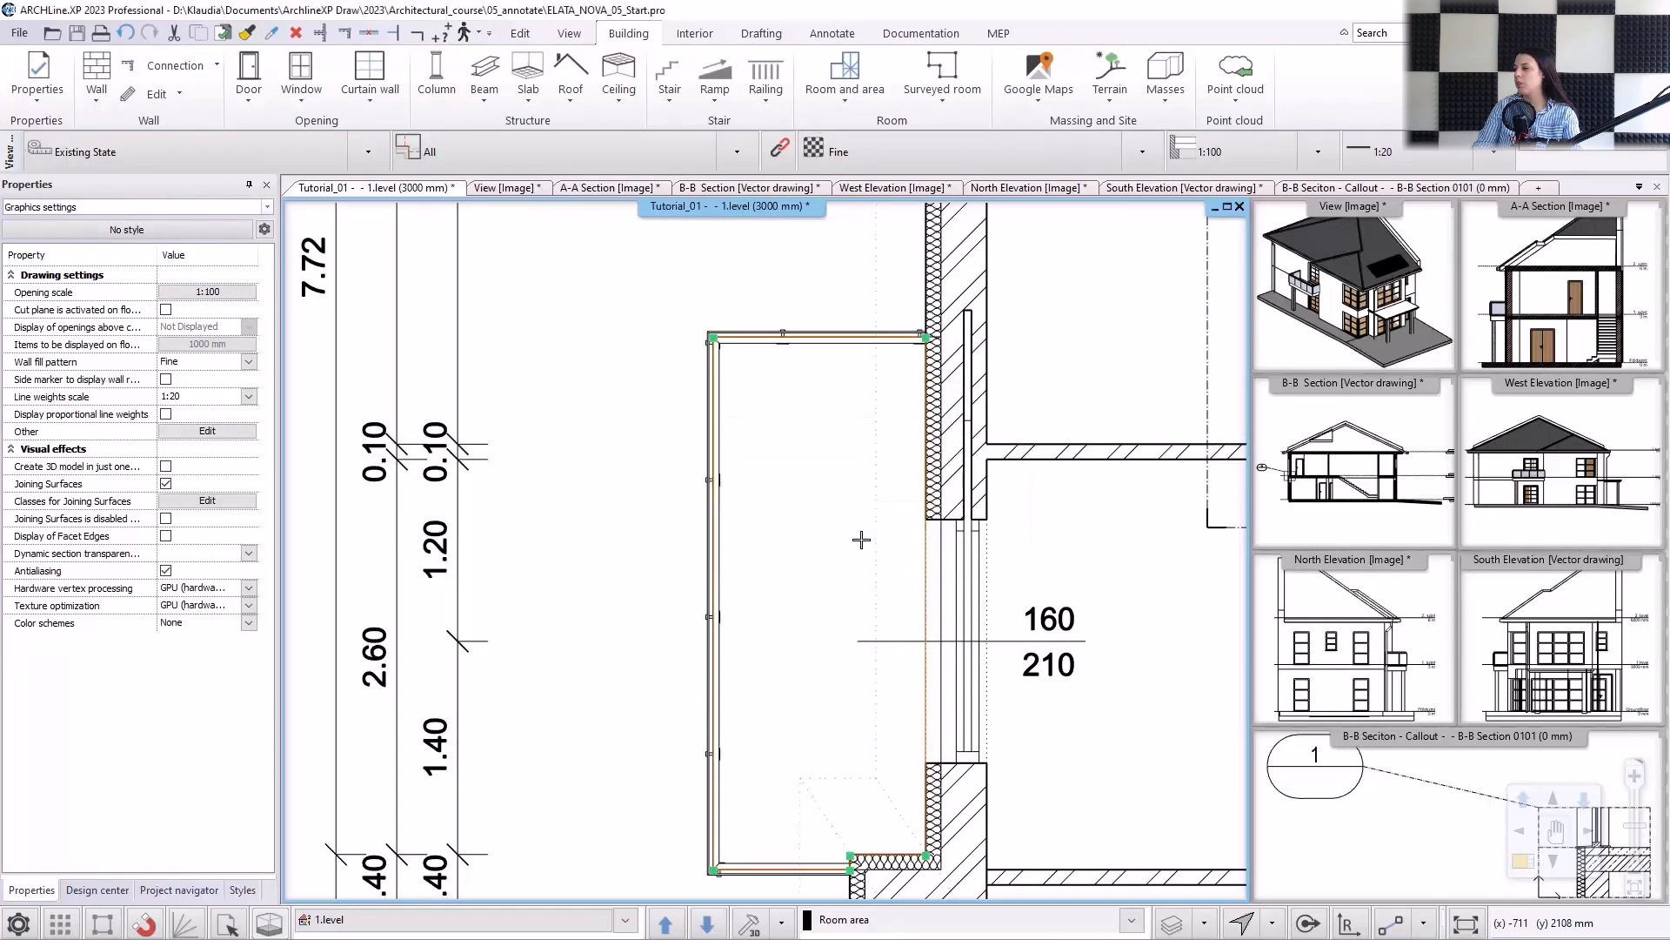
click(901, 559)
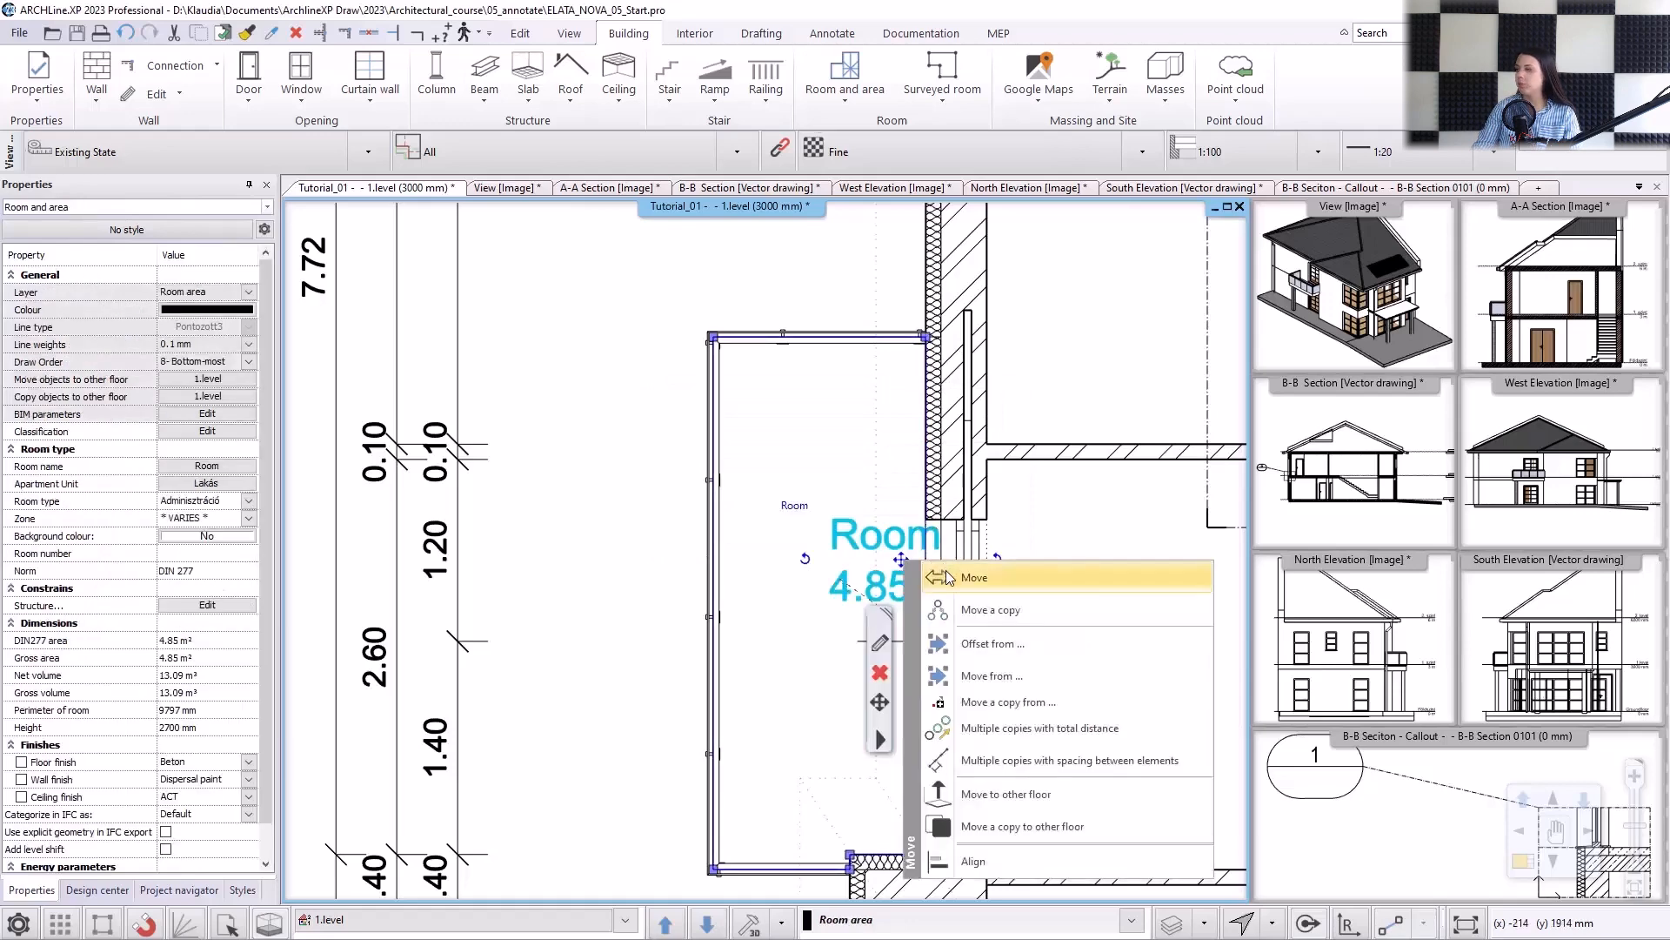
Move the balcony's stamp west so that it fits inside the outline and rename it "Balcony".
click(940, 574)
click(819, 601)
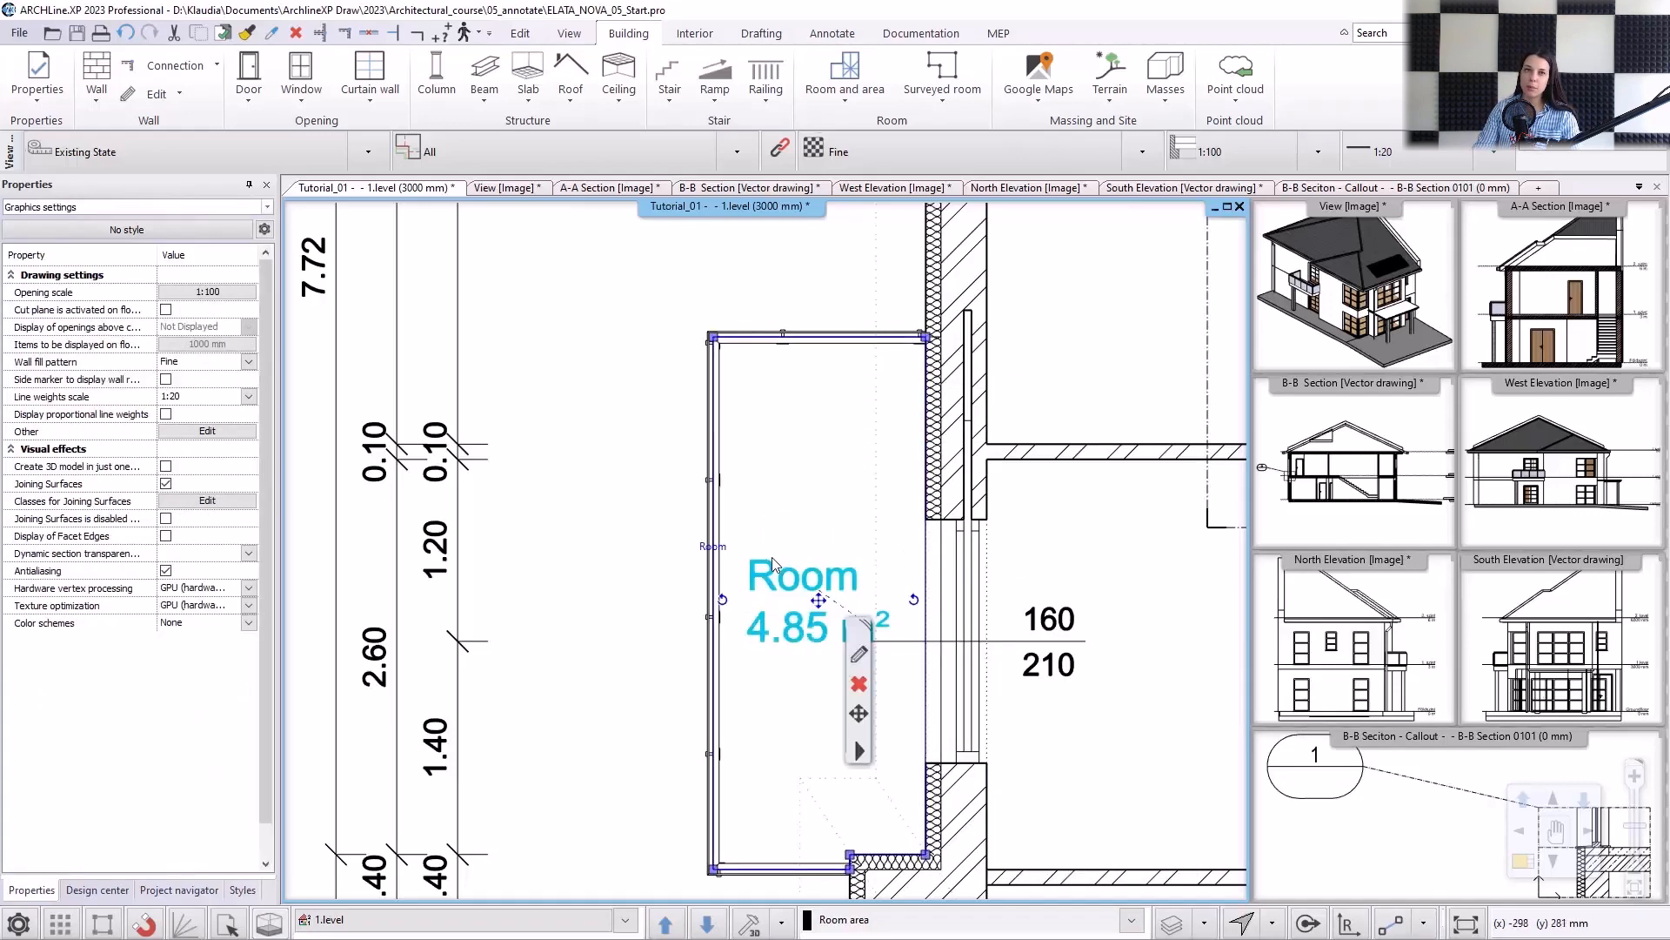
click(717, 549)
text(Bal)
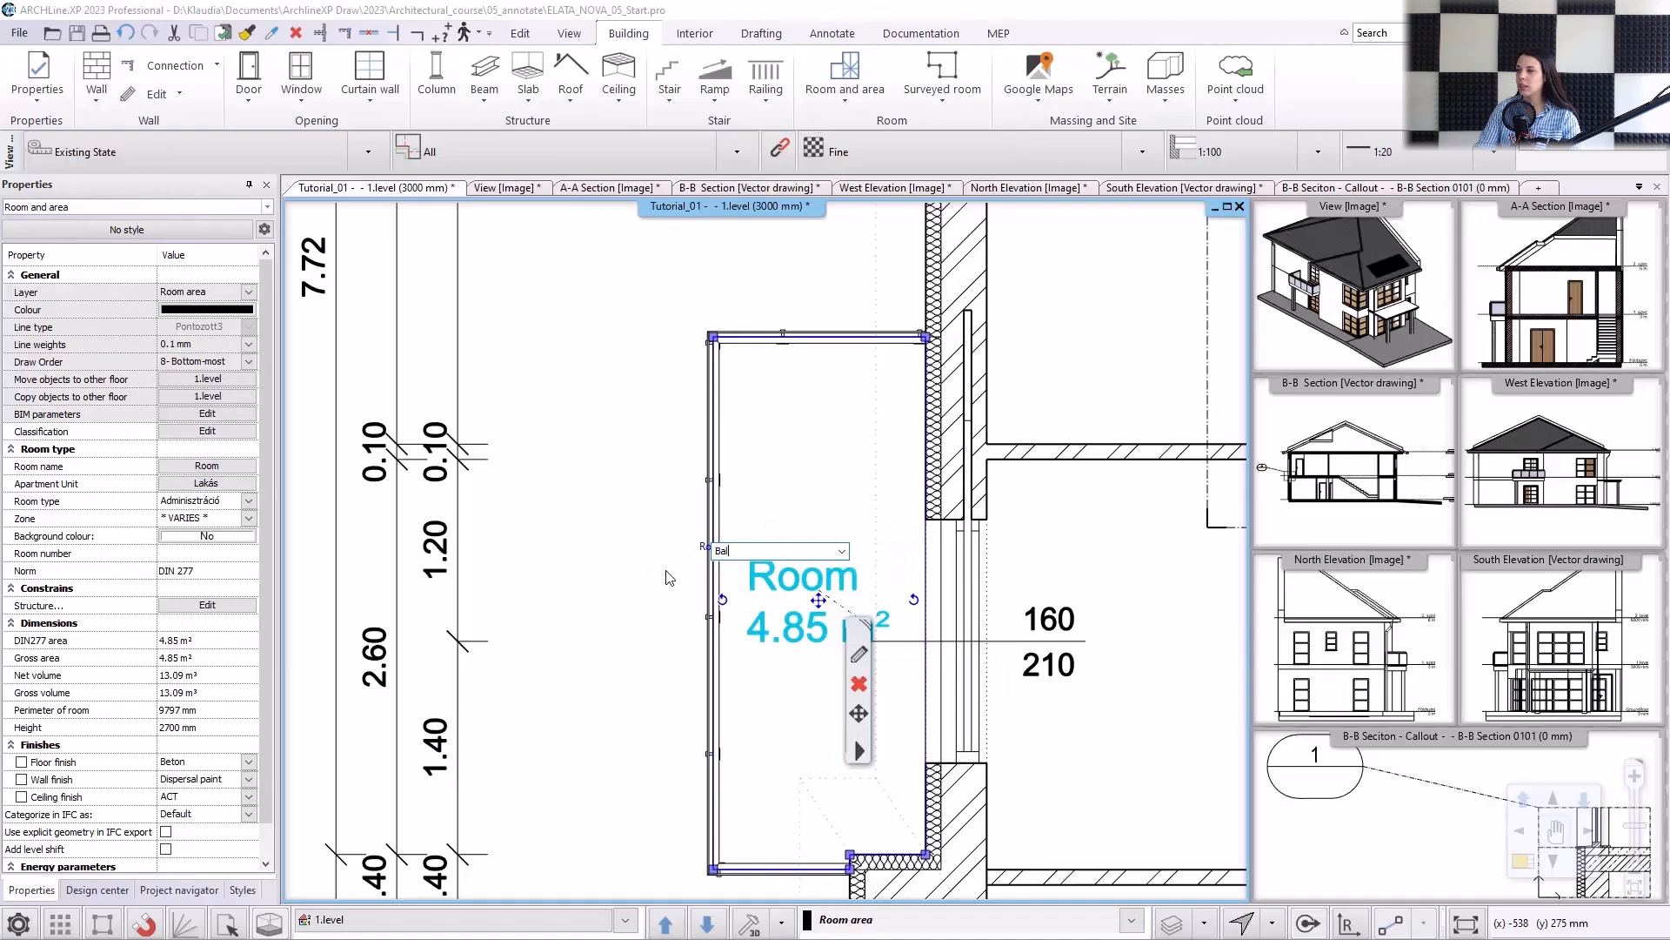
text(cony)
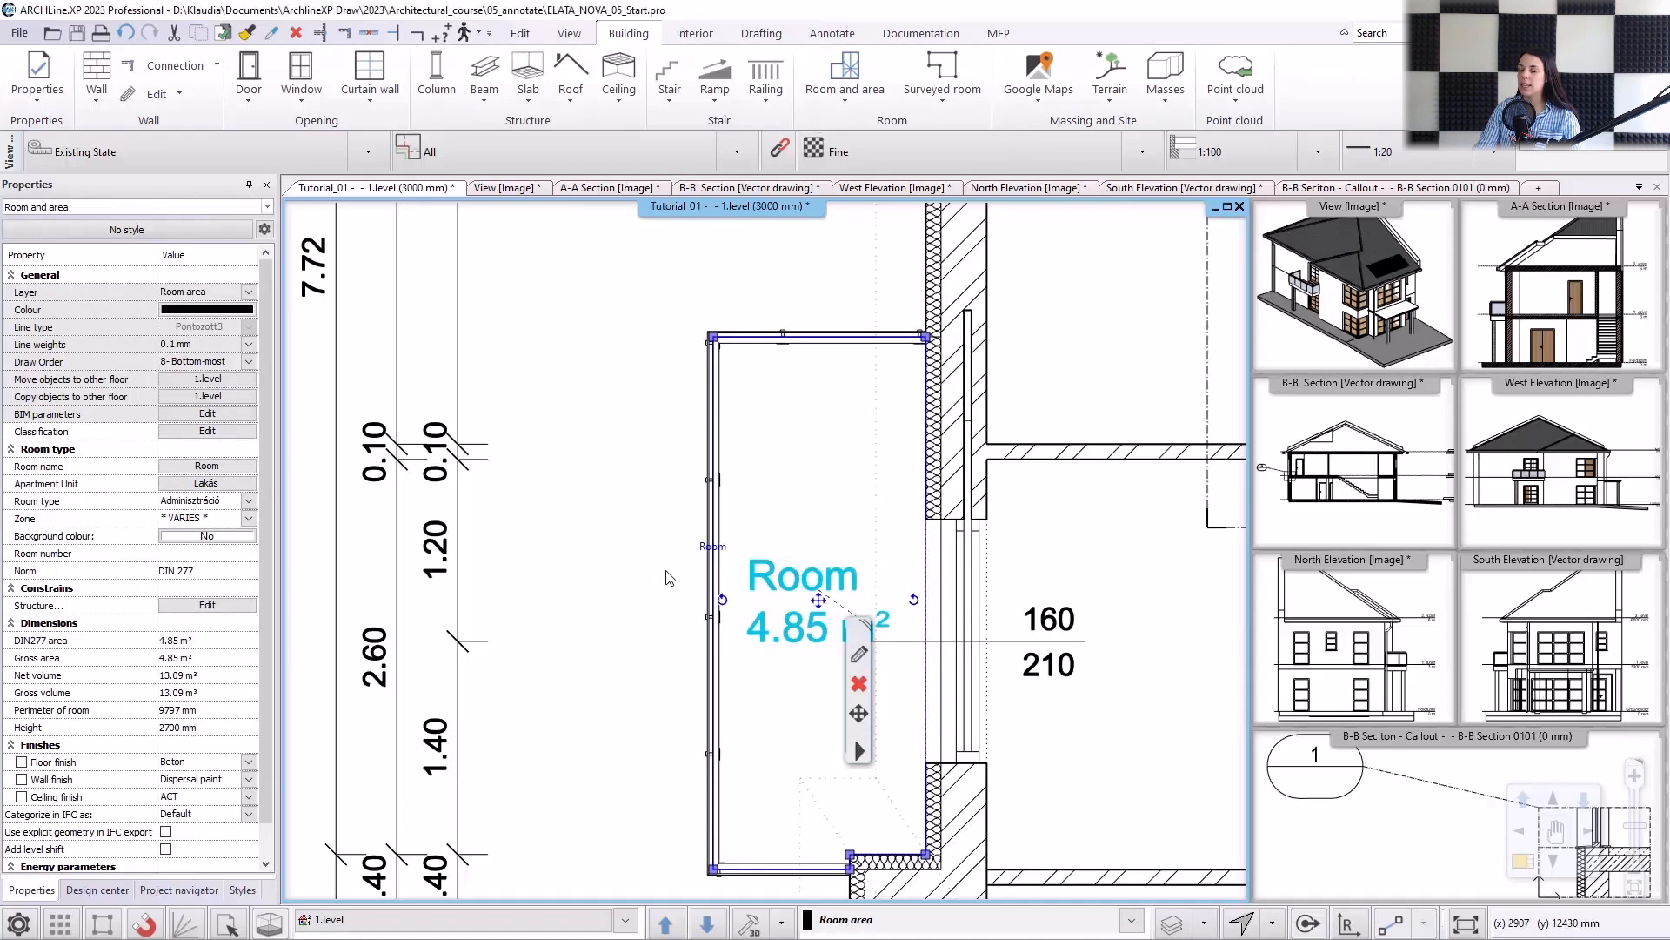
key(Return)
key(Escape)
Apply the "Rooms by gross area" color scheme to the first-level plan, keeping its 6 m² and 12 m² colour rules.
scroll(665, 533, down, 5)
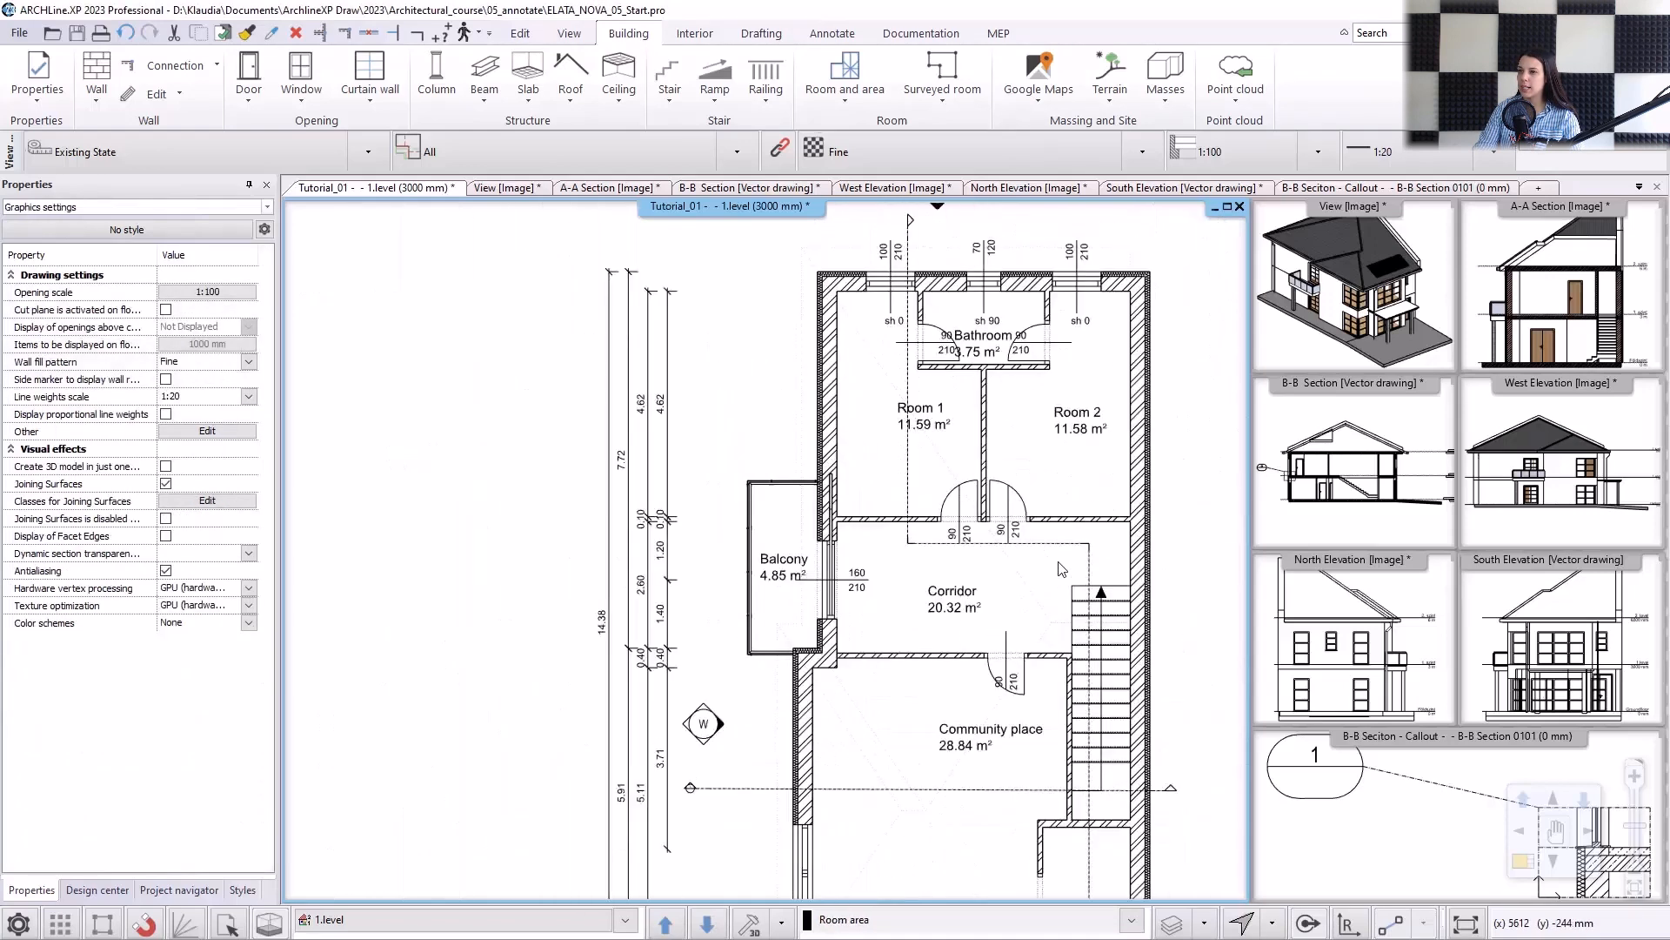
scroll(768, 551, down, 1)
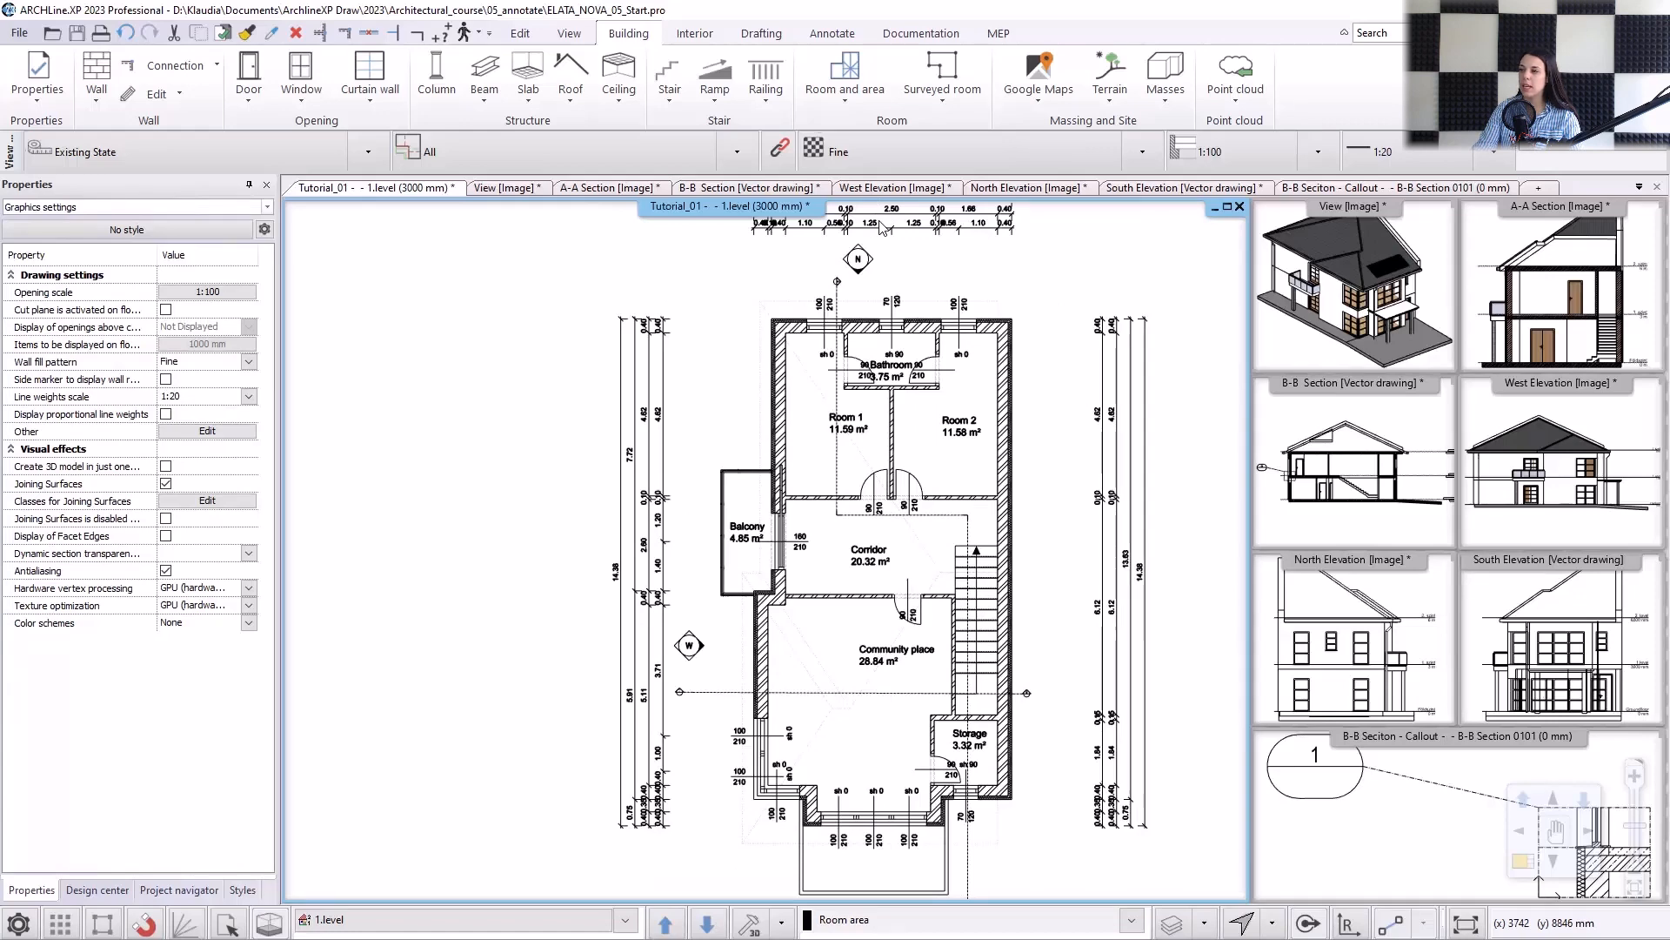
click(857, 106)
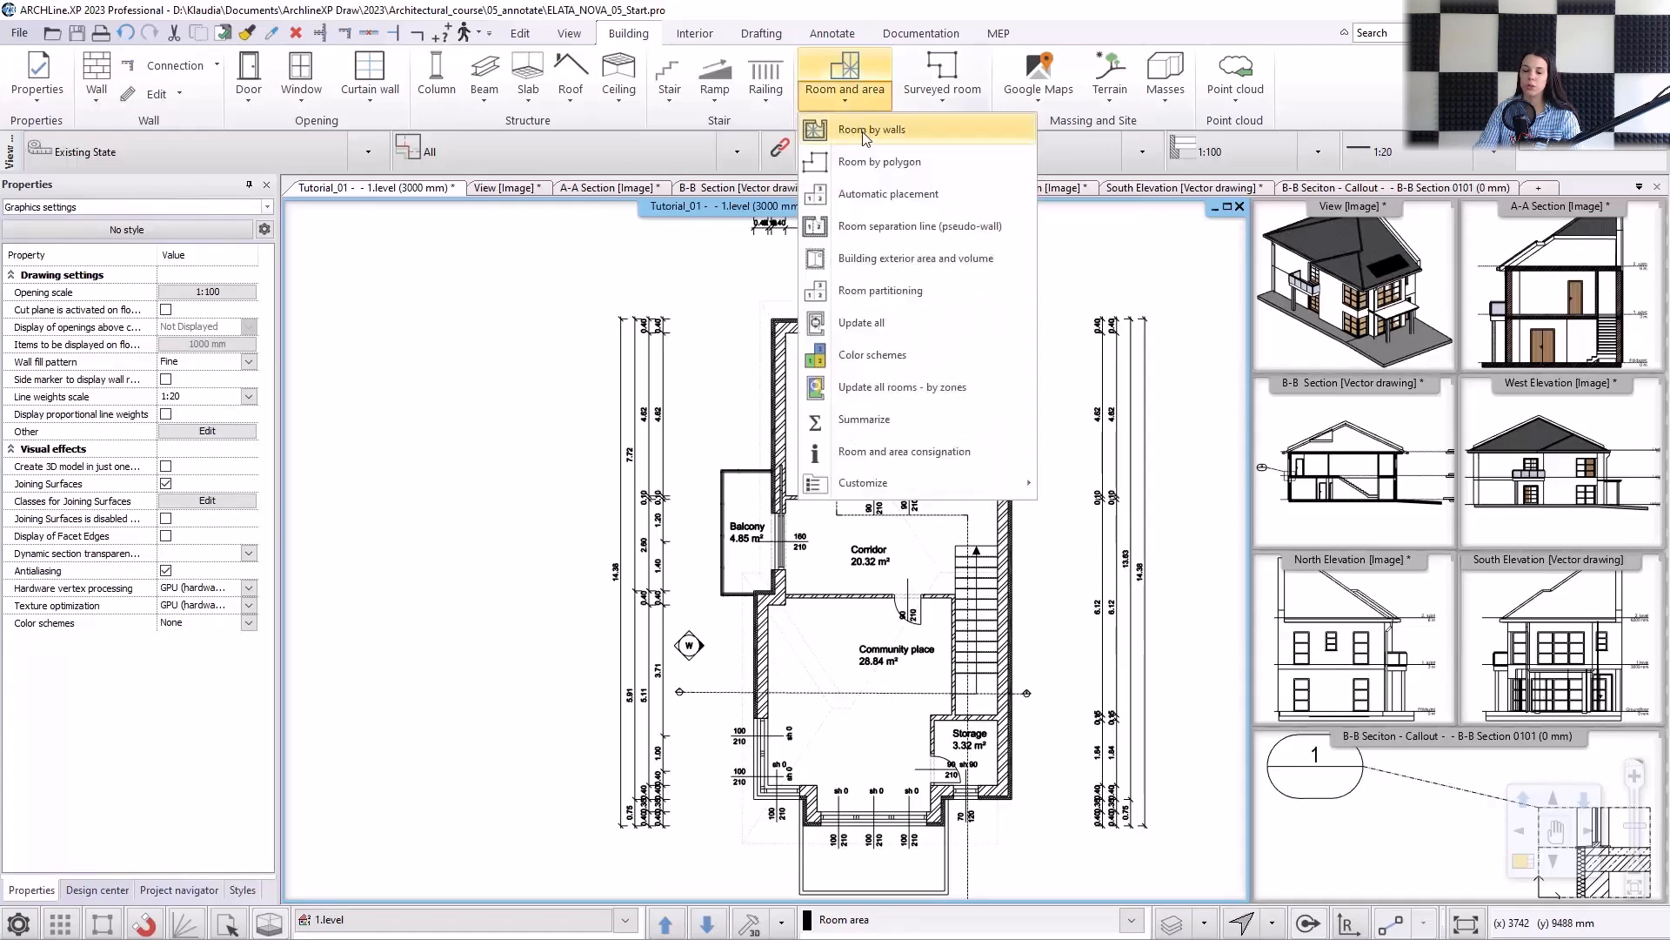
click(870, 354)
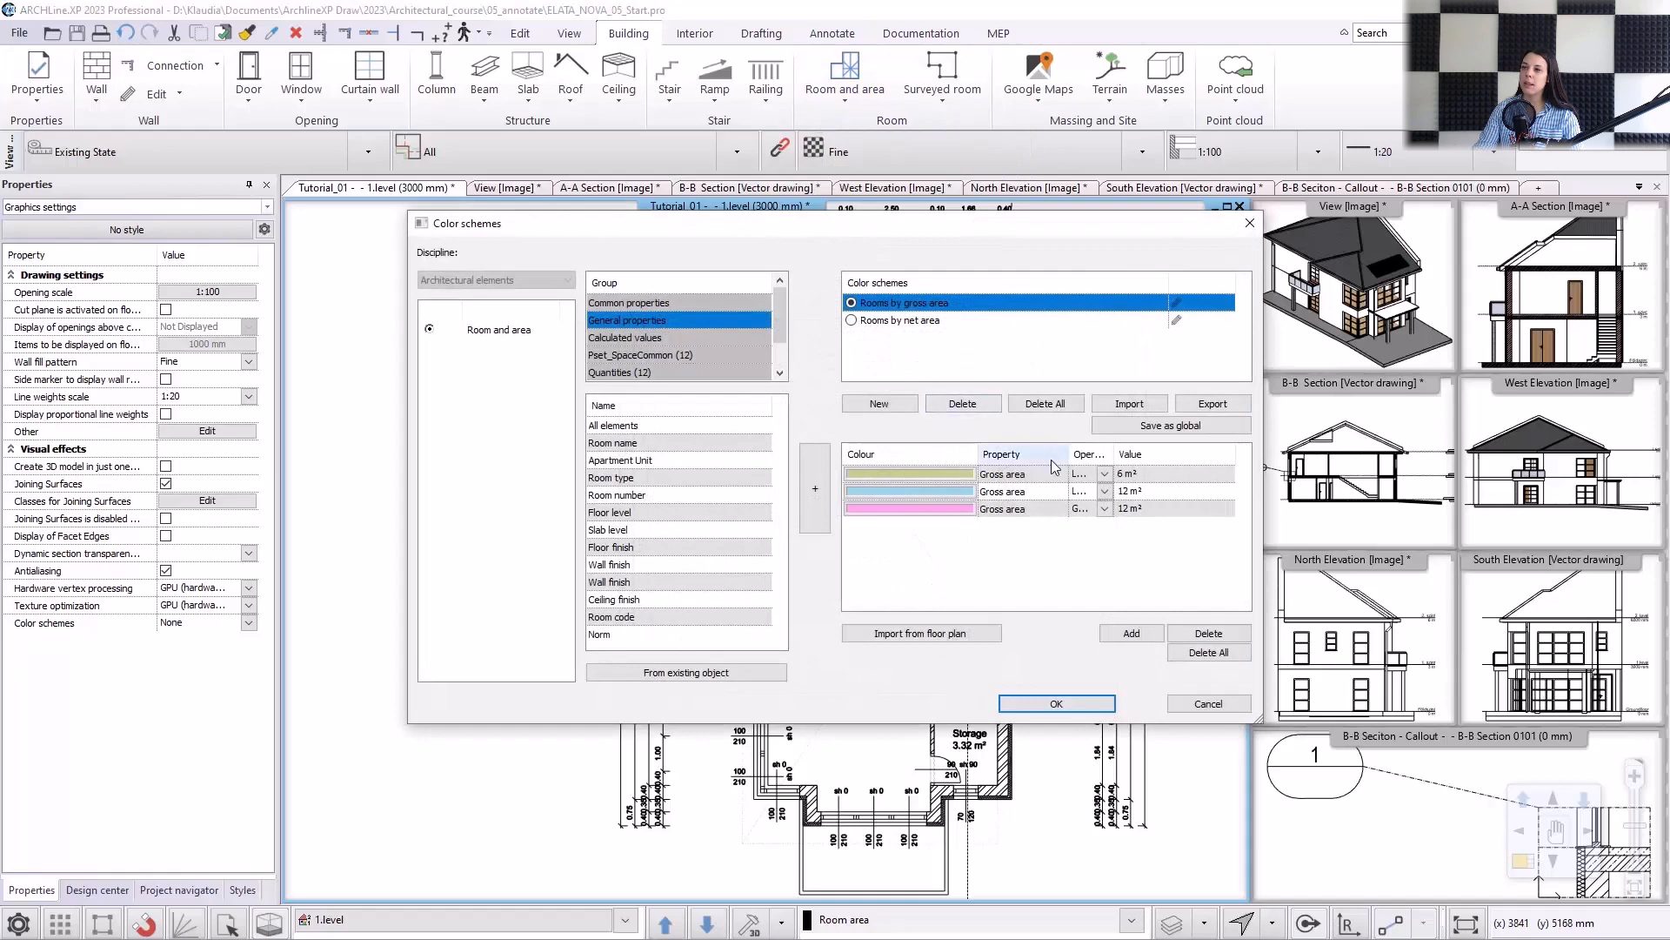
drag(1115, 453, 1148, 454)
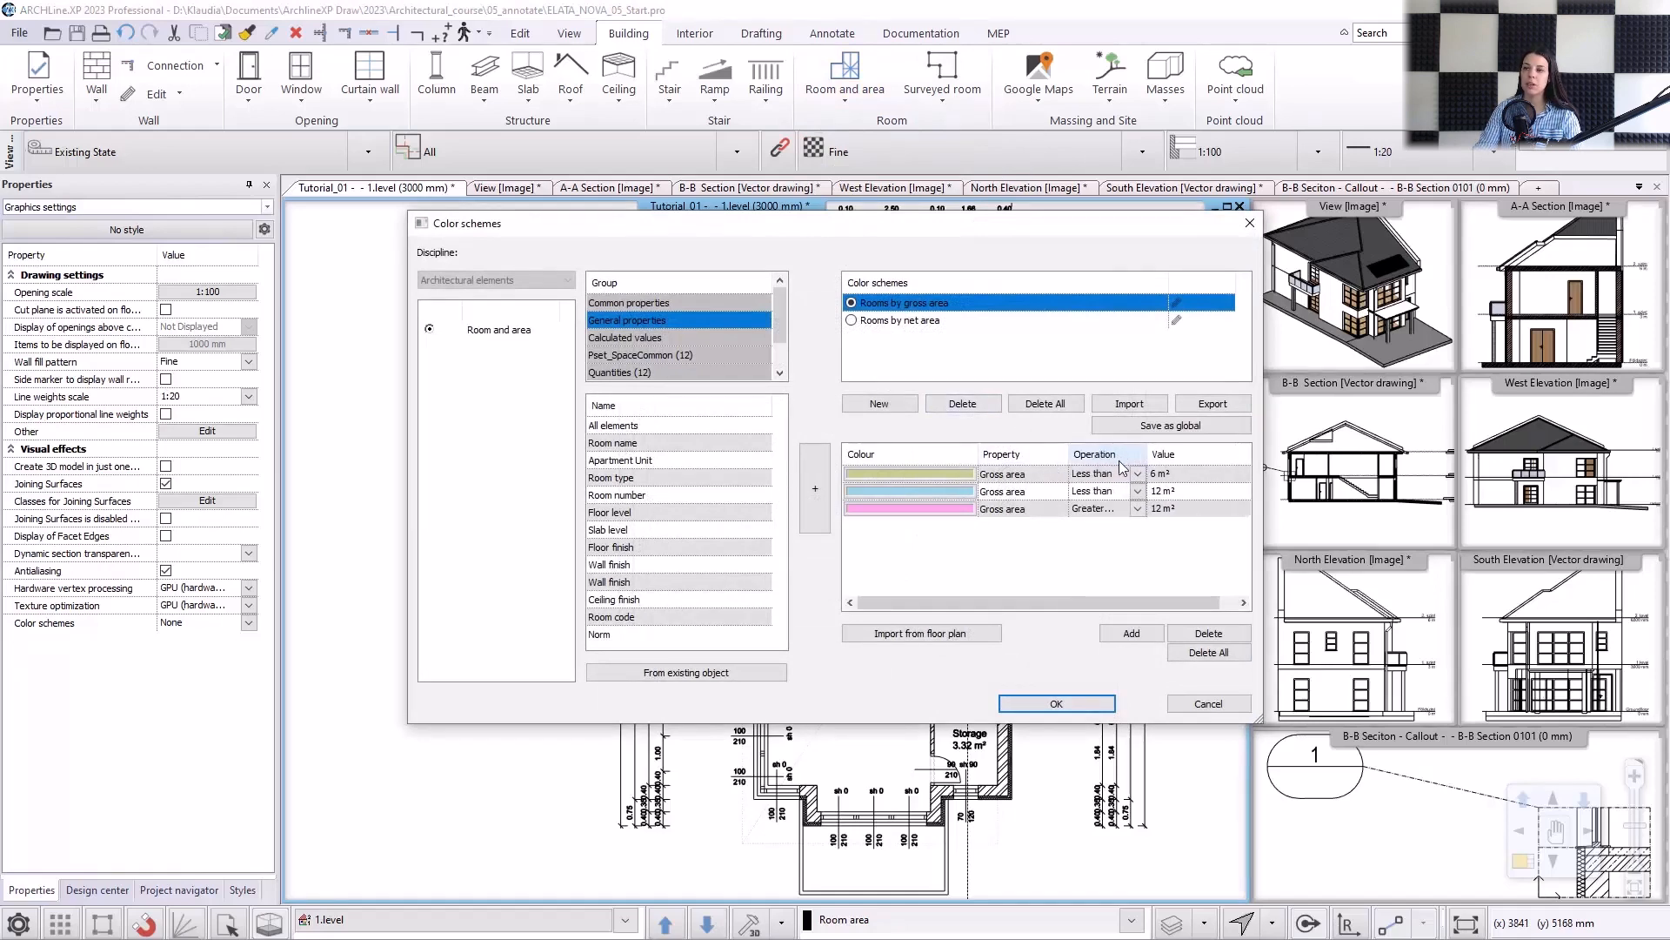
click(951, 490)
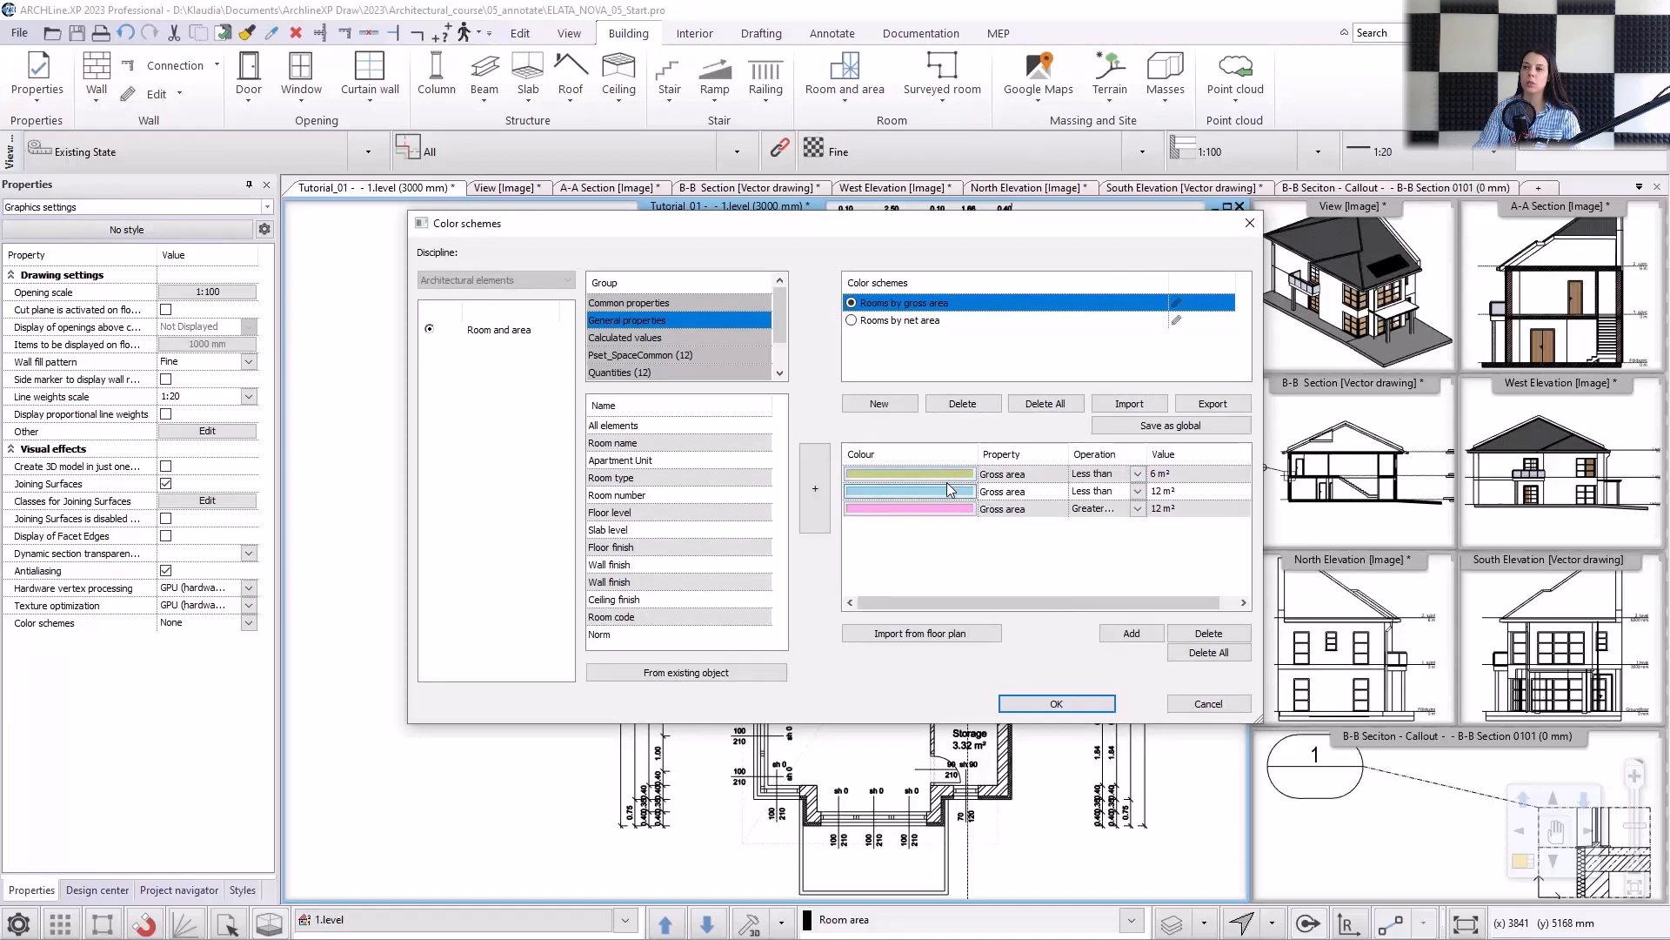
click(946, 511)
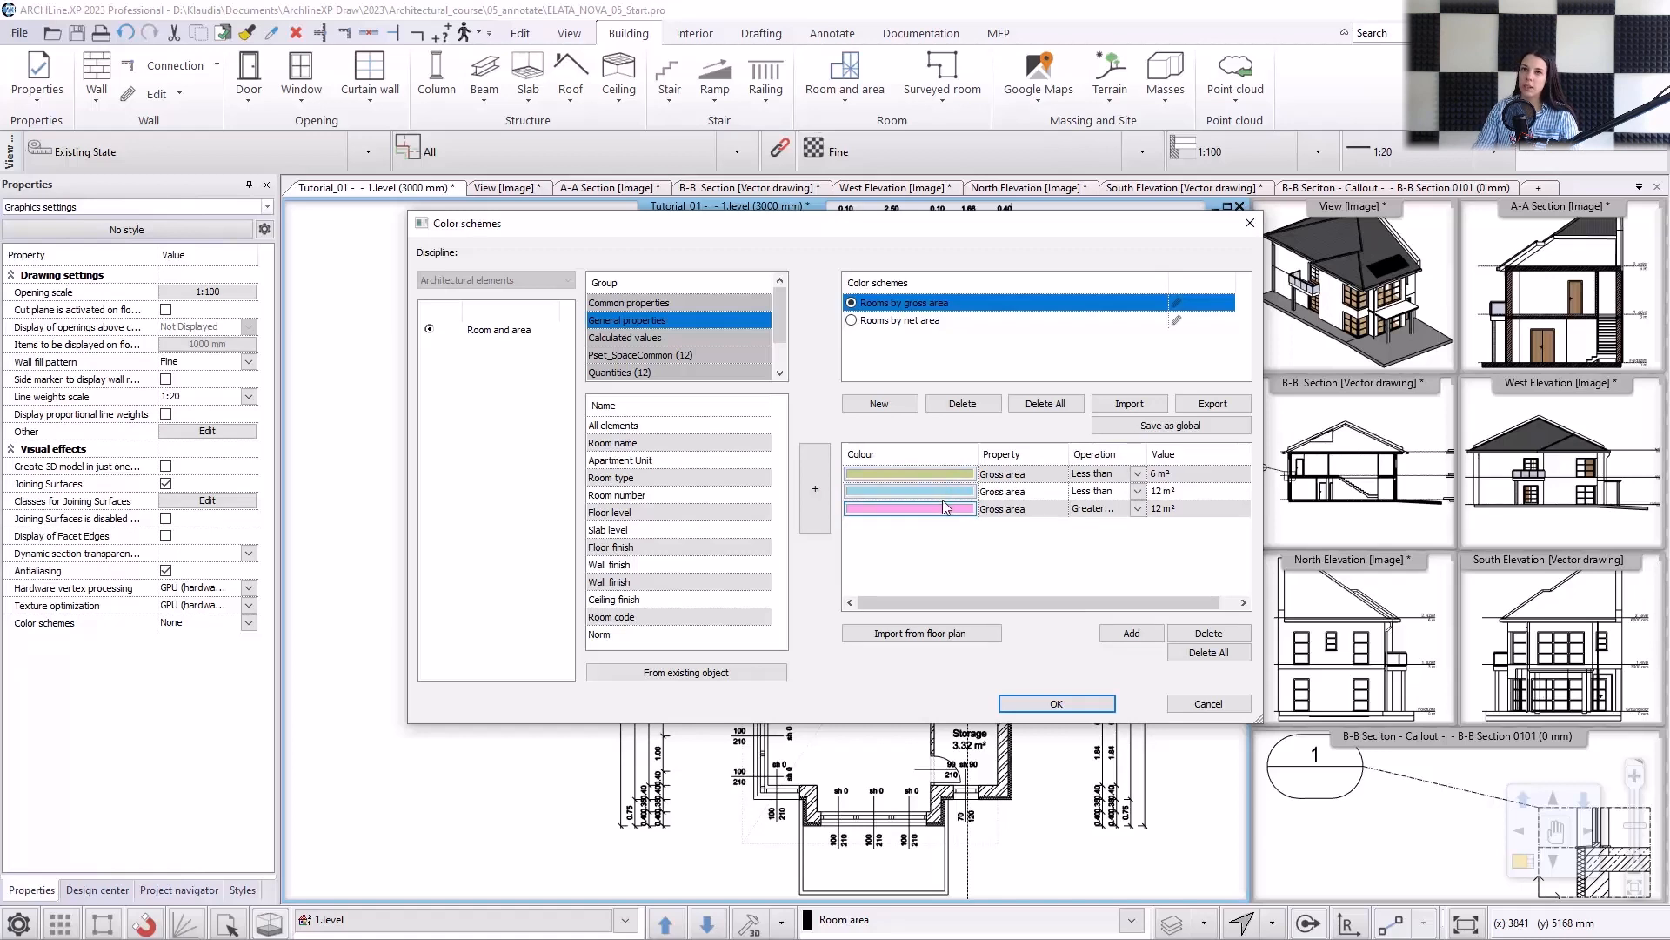
double_click(944, 491)
click(992, 614)
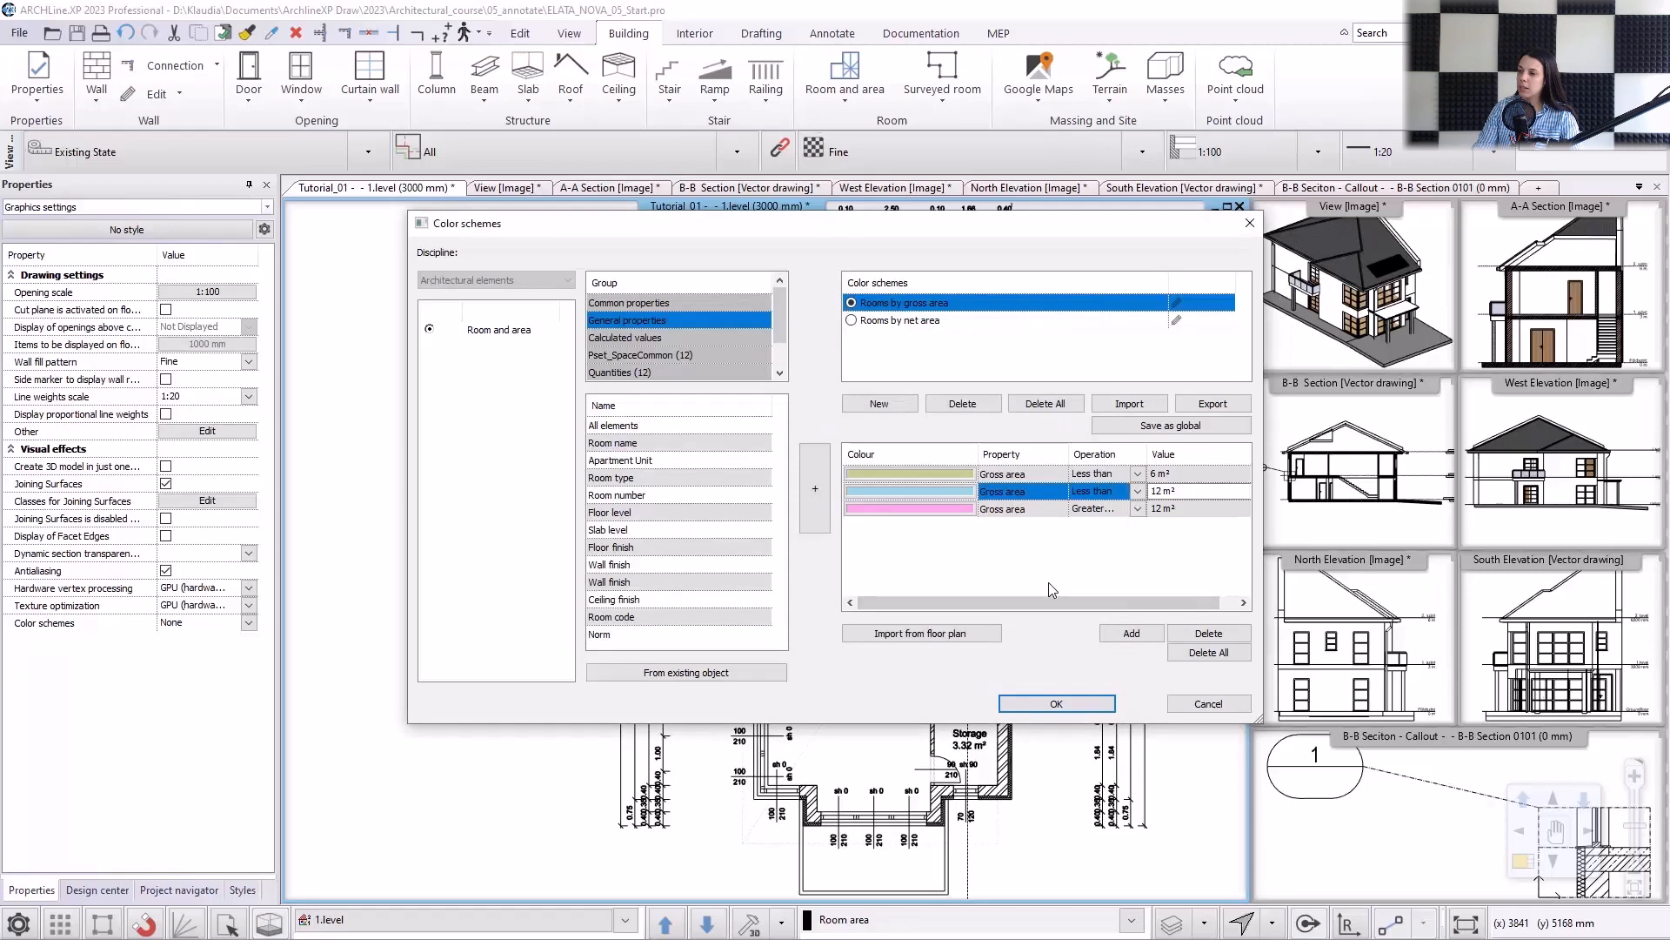
click(1050, 703)
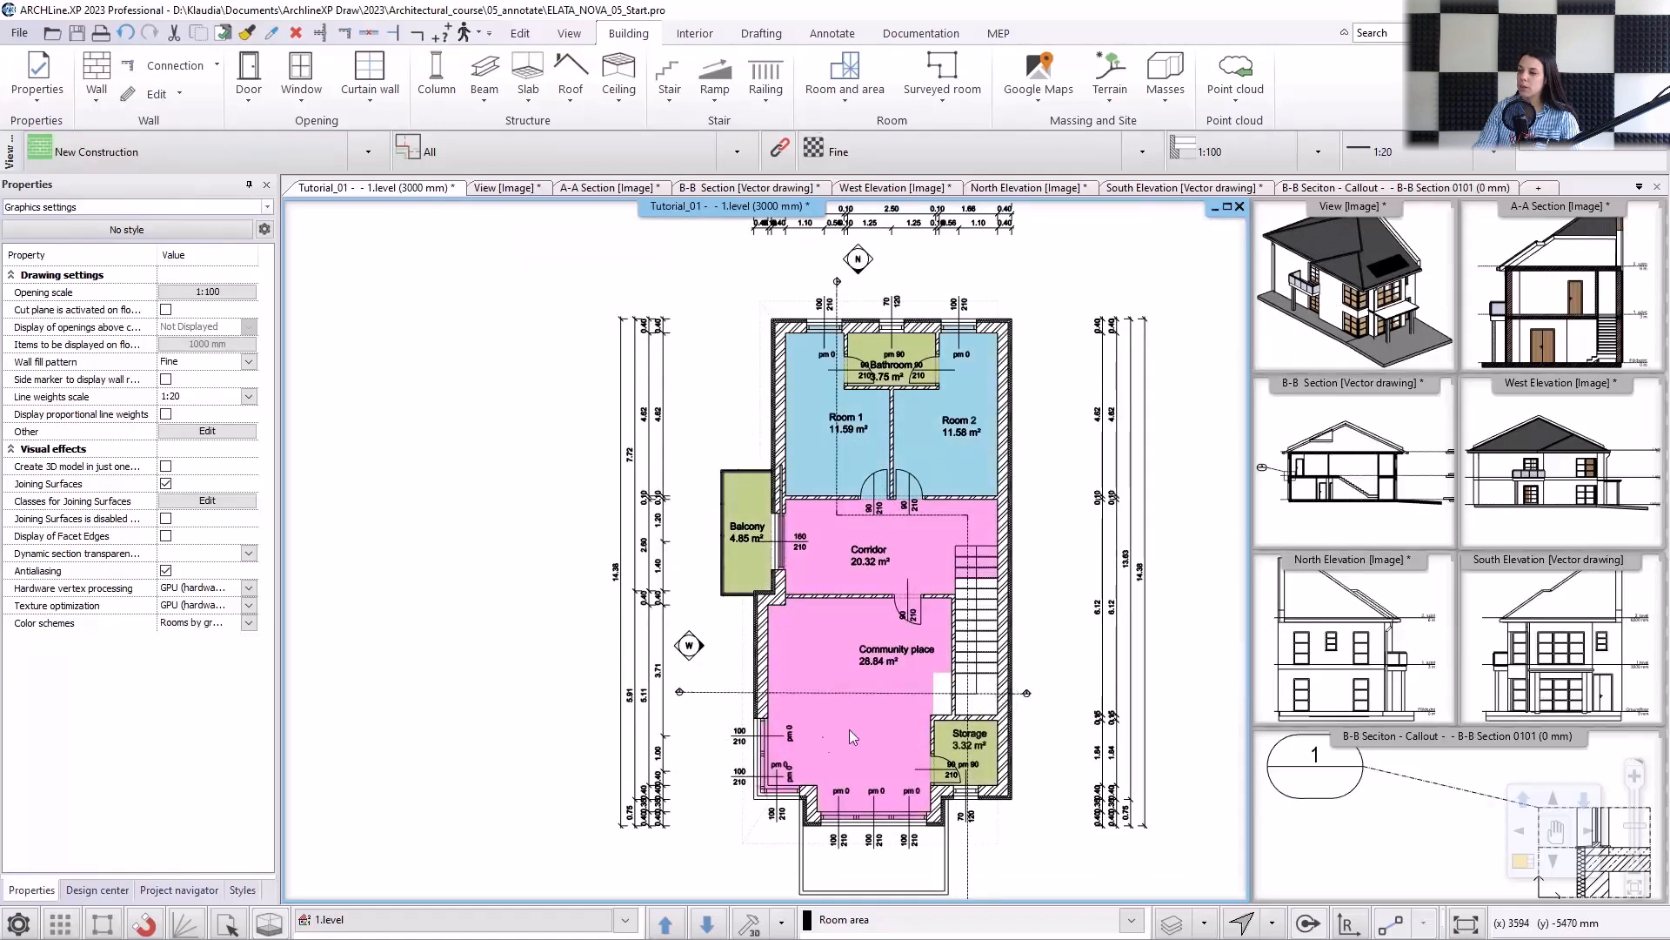
Set the first-level plan's color scheme to None and switch to the Groundfloor plan.
click(248, 622)
click(200, 638)
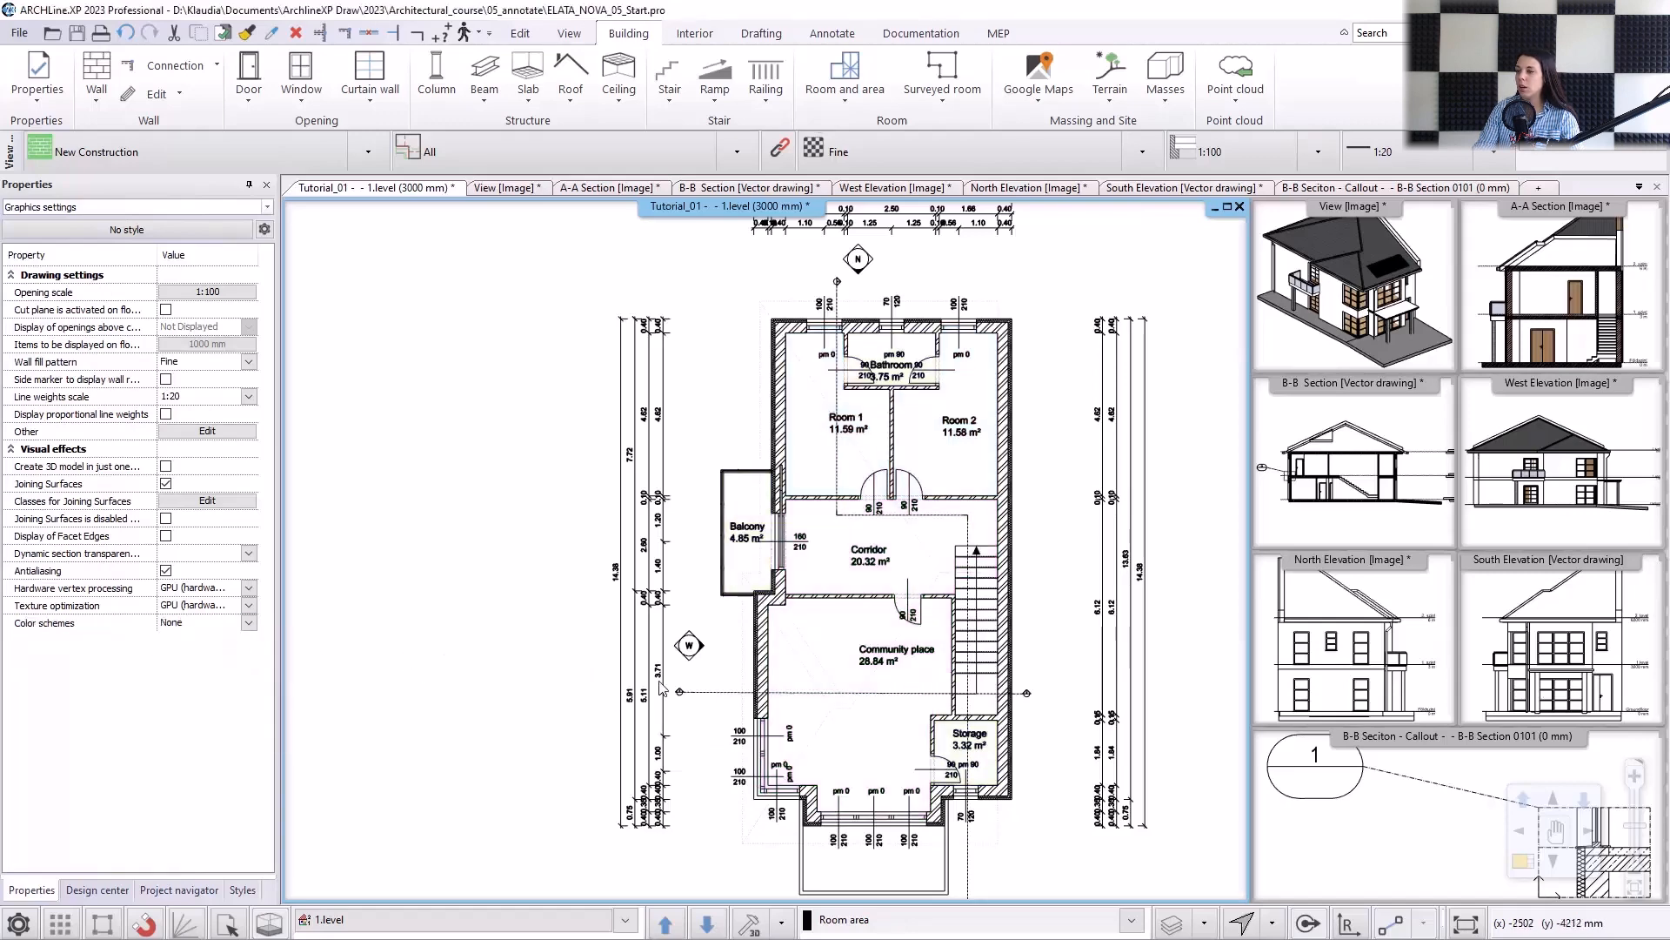
middle_drag(846, 565, 773, 552)
scroll(773, 551, down, 1)
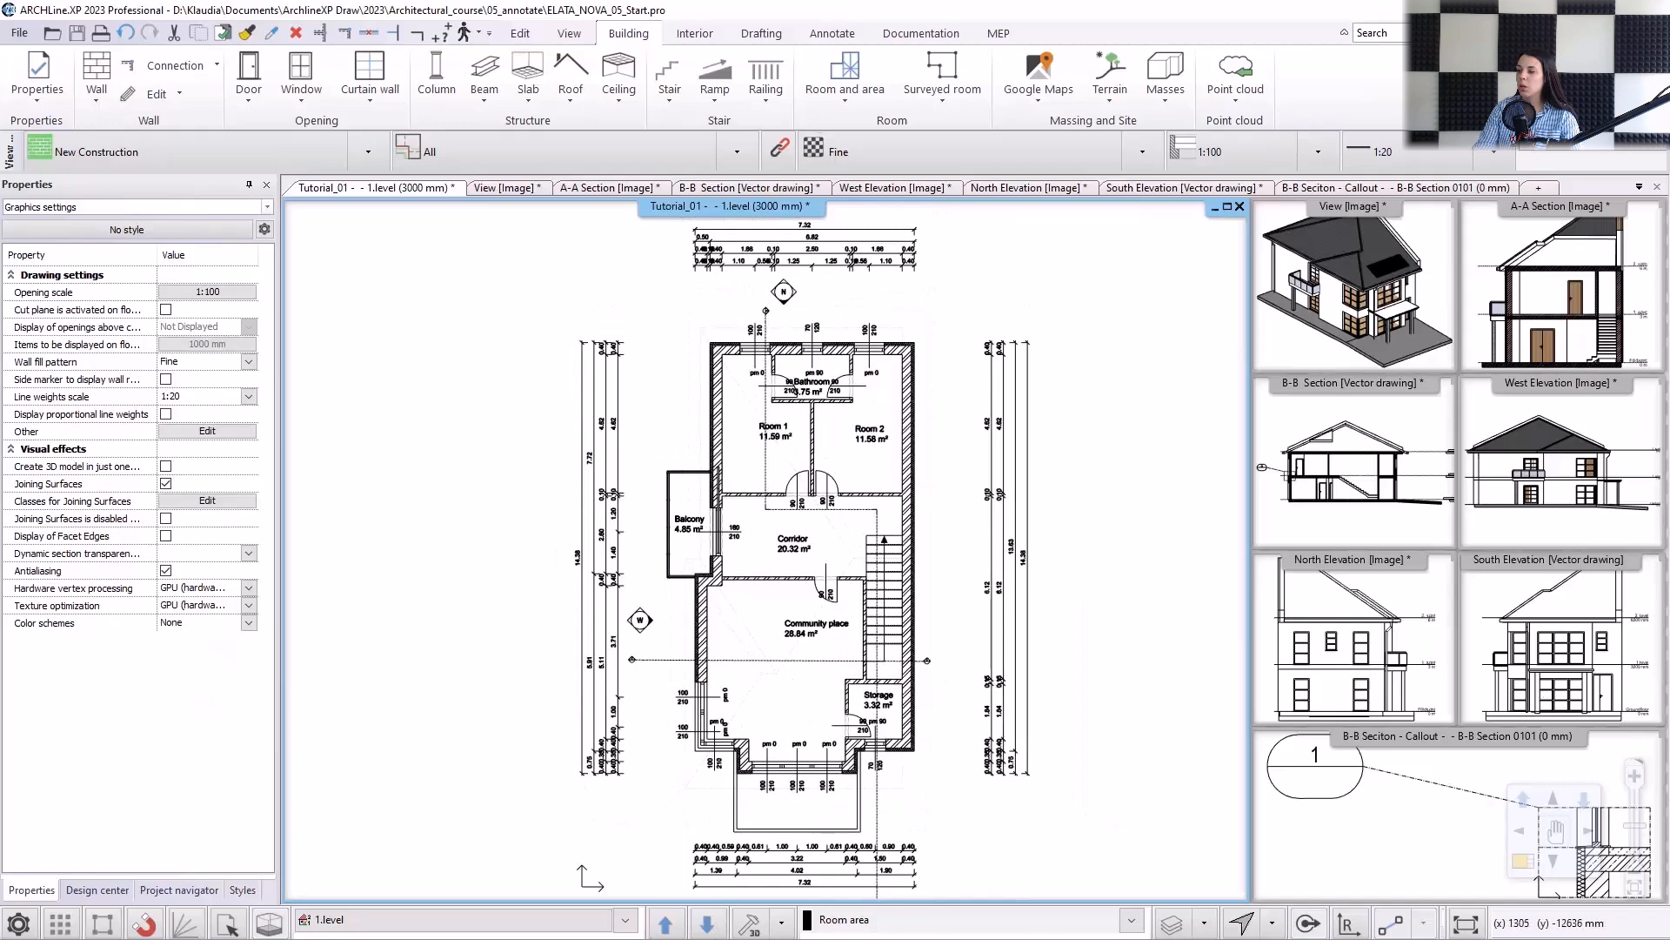
click(707, 922)
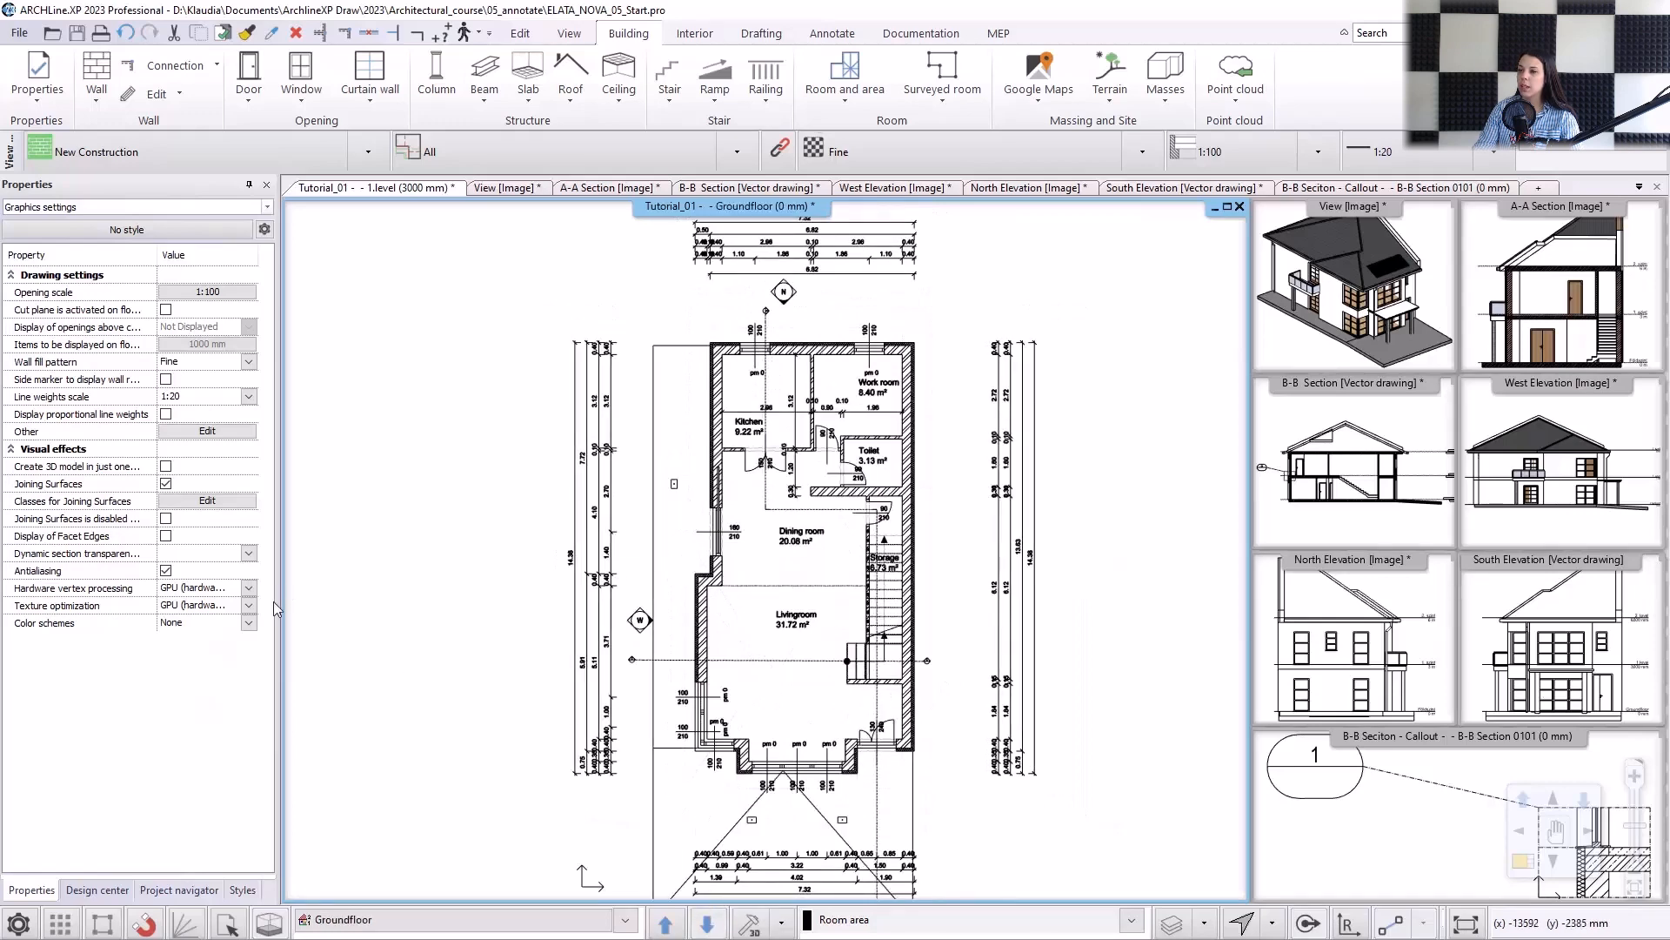
Try the "Rooms by gross area" color scheme on the ground floor plan, resetting it to None.
click(249, 623)
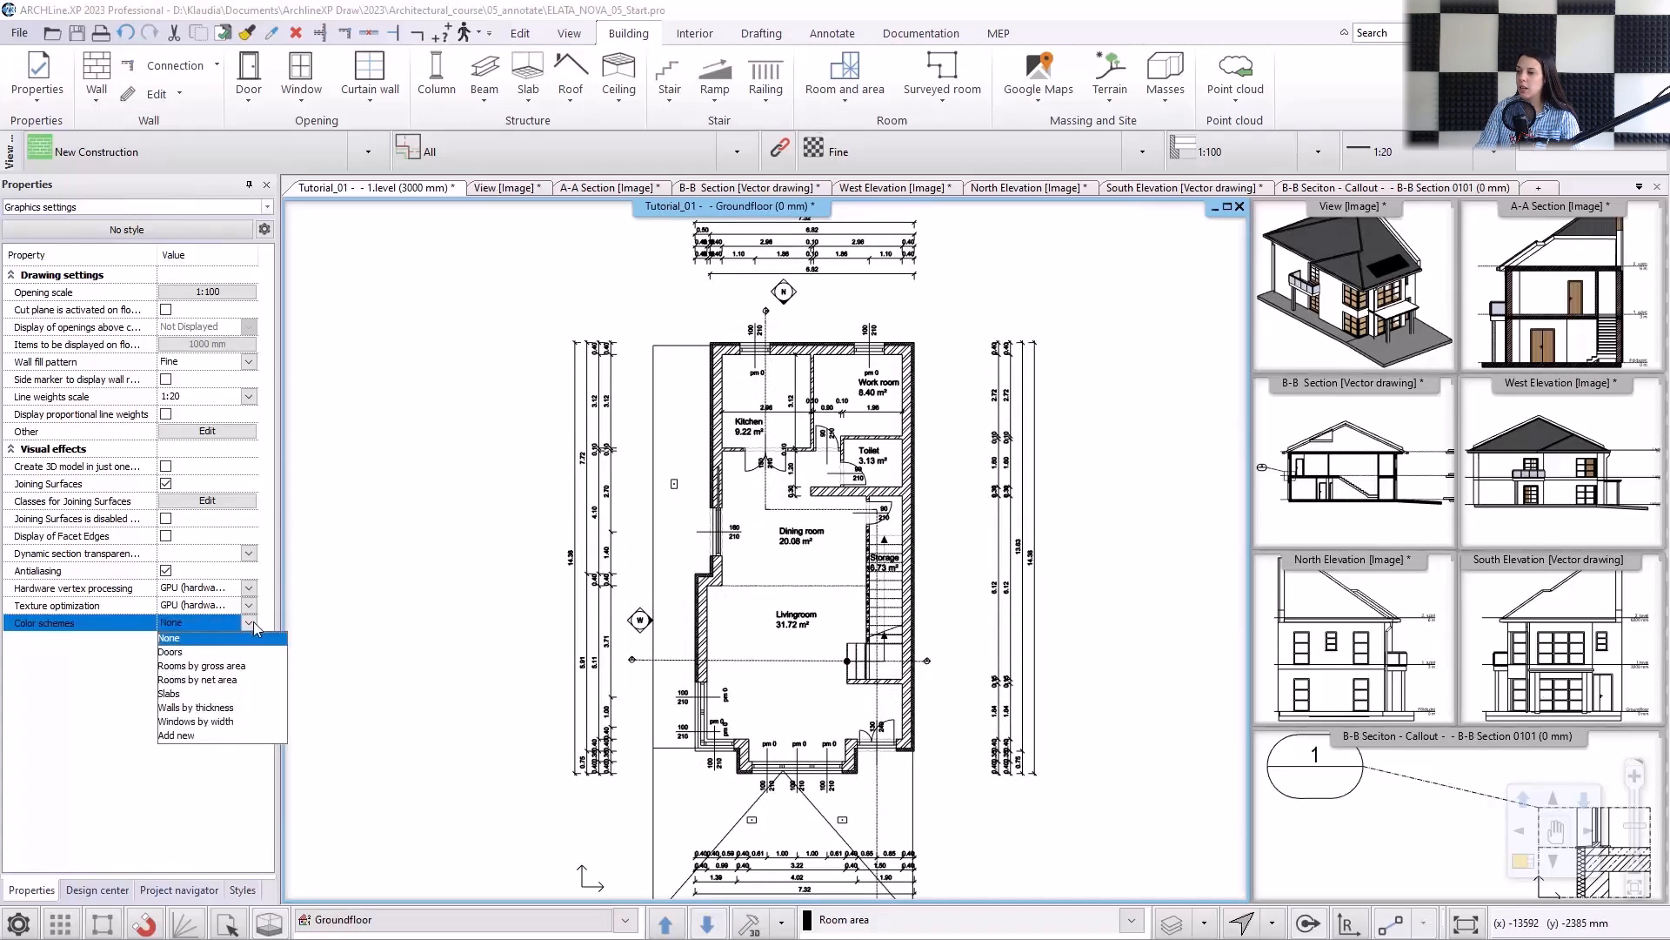
click(230, 666)
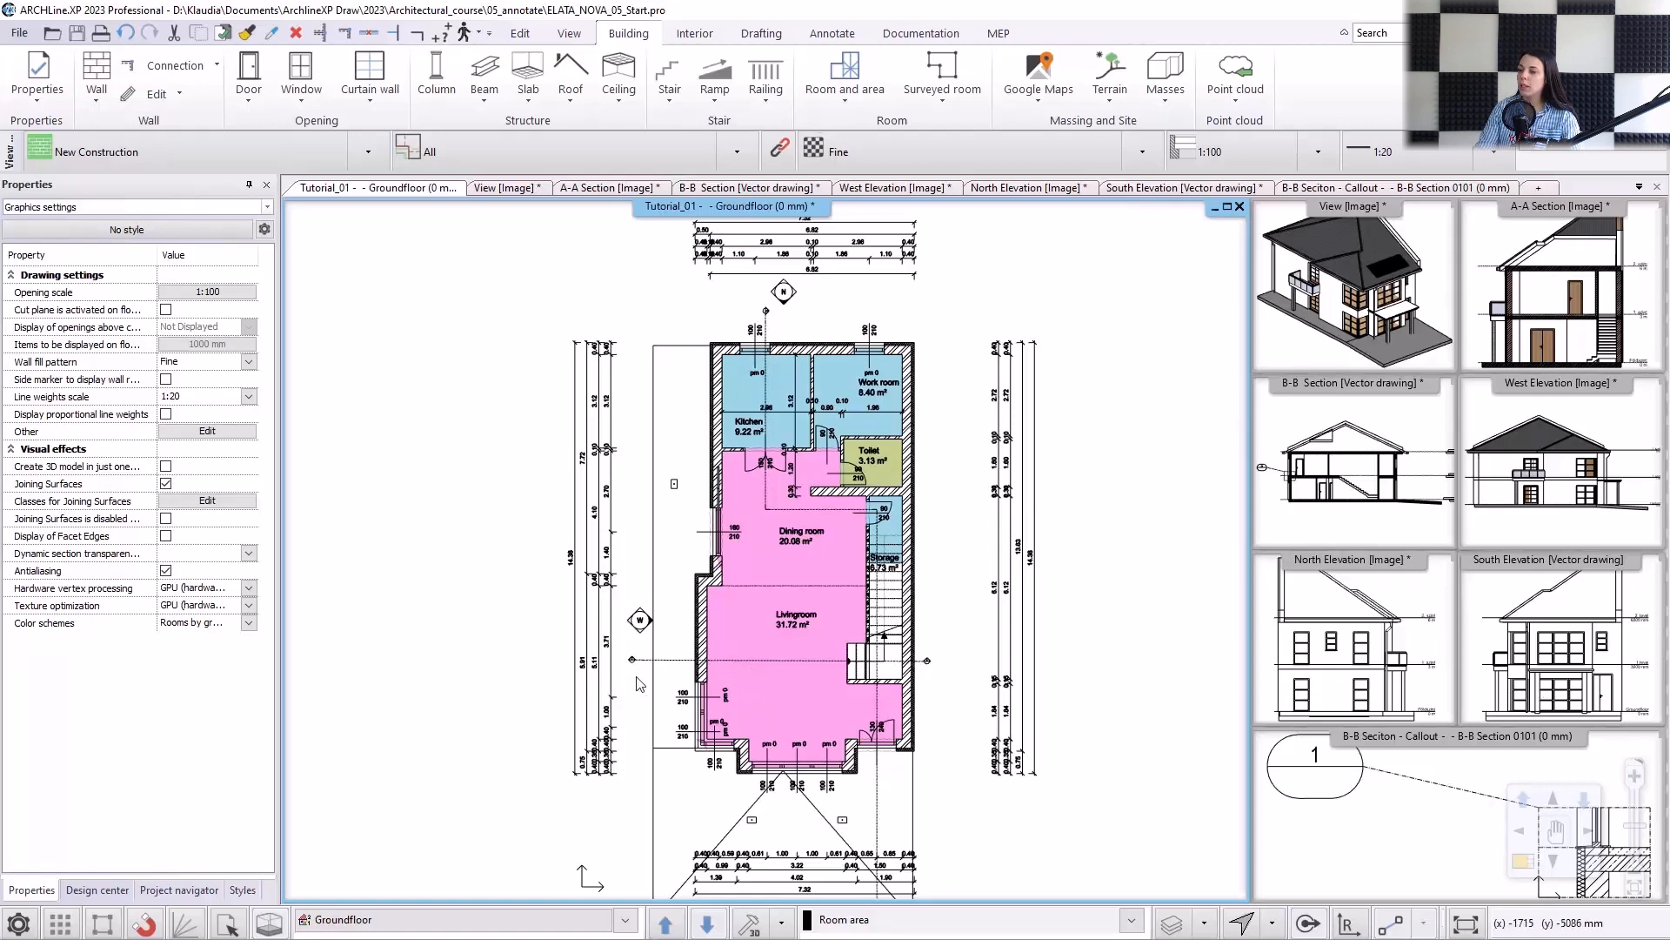
click(249, 622)
click(183, 642)
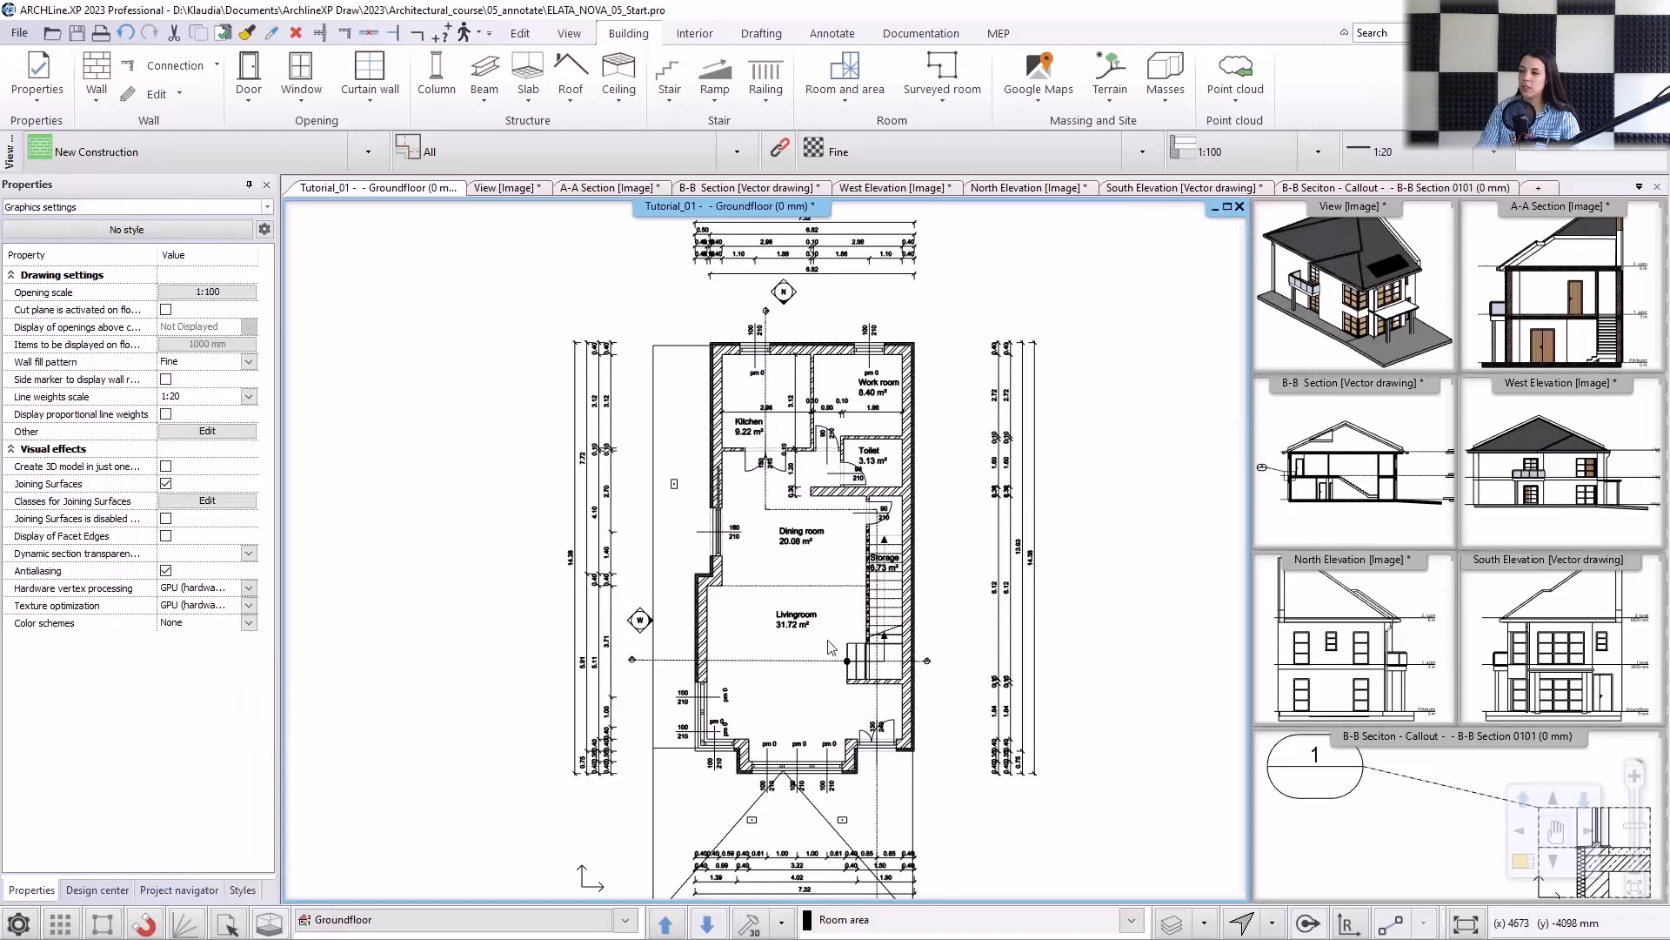
Start an elevation dimension on the ground floor plan from the wall below the Toilet, referencing its bottom corner with a height of 0 mm.
click(831, 33)
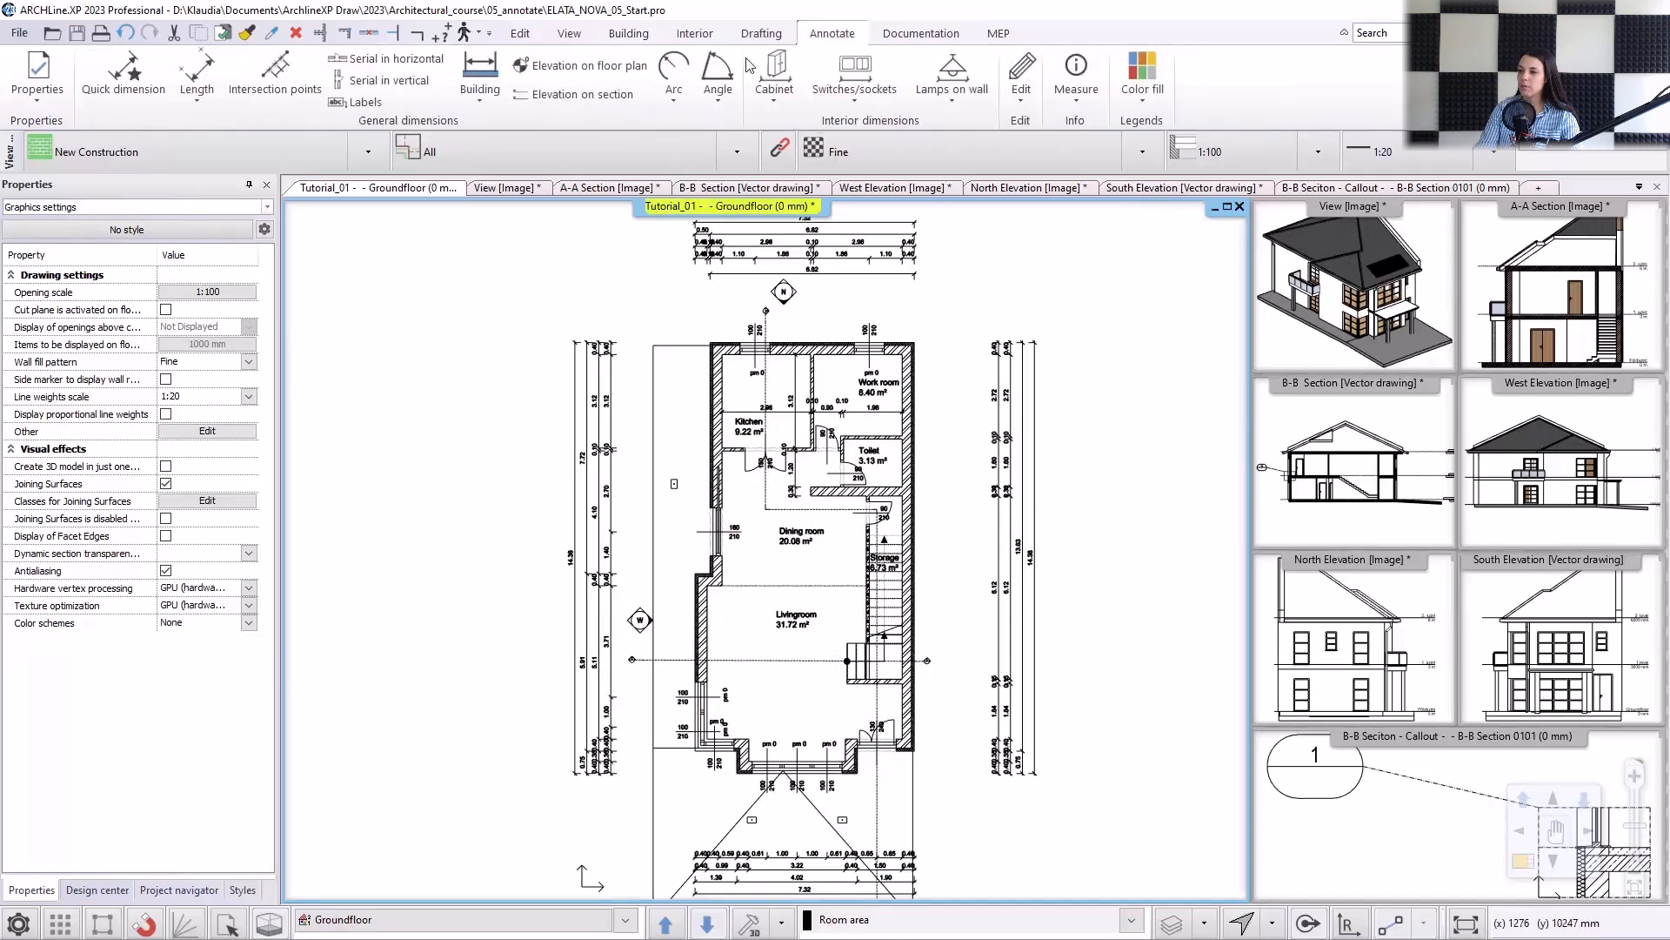
click(580, 65)
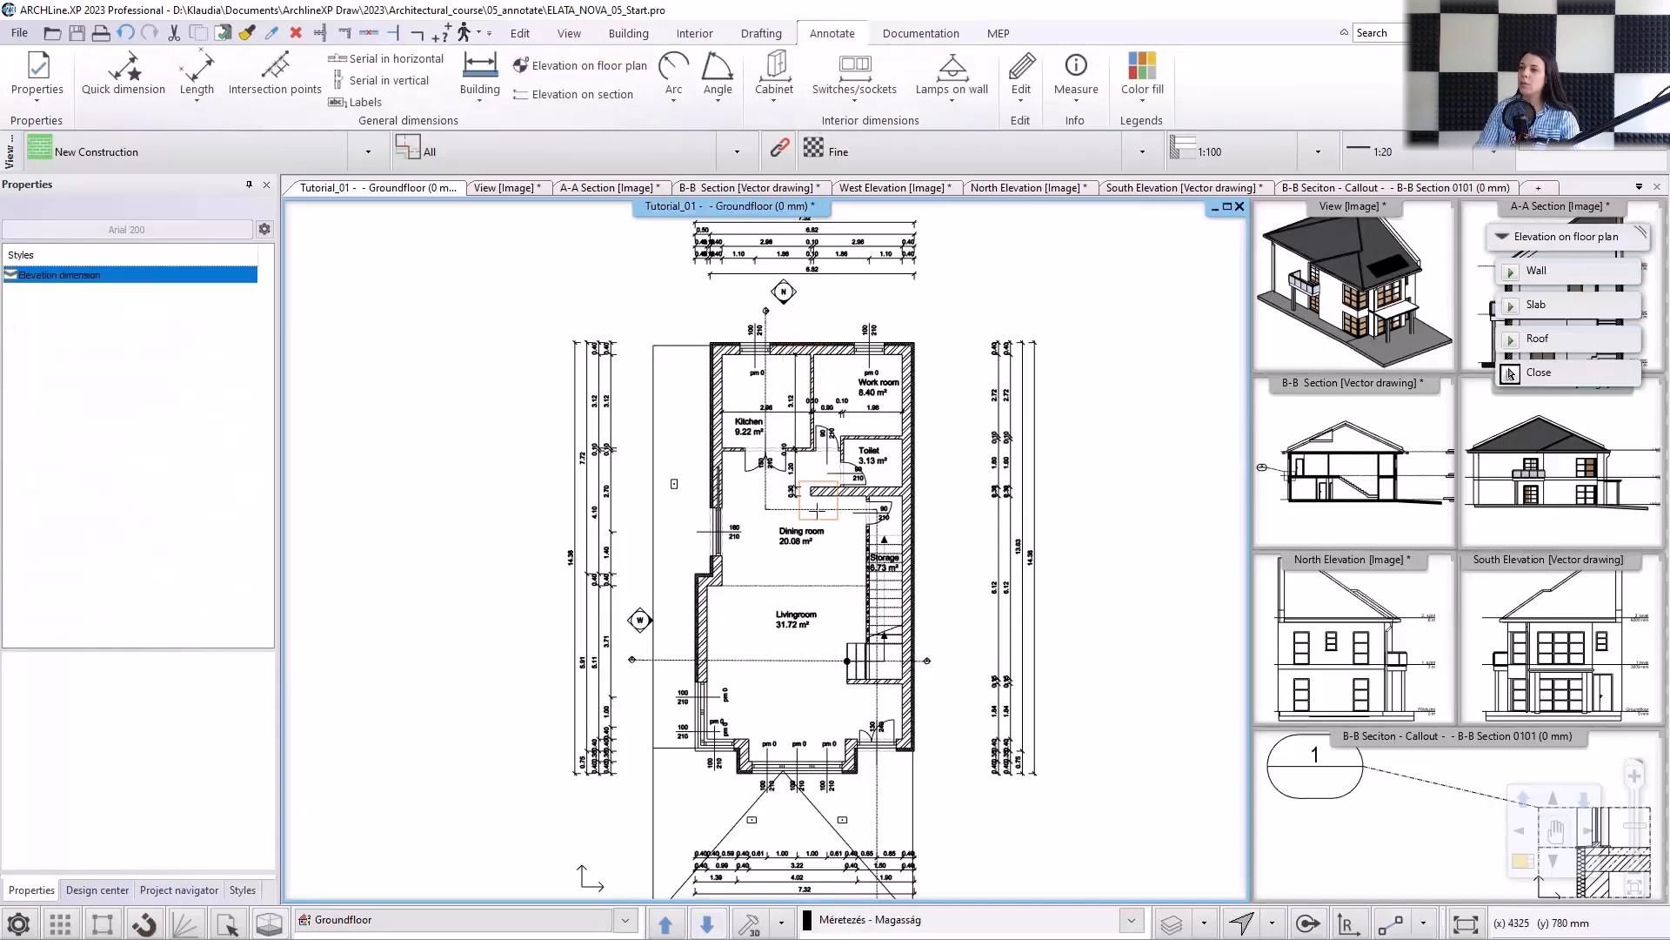
scroll(783, 519, up, 2)
scroll(783, 518, up, 2)
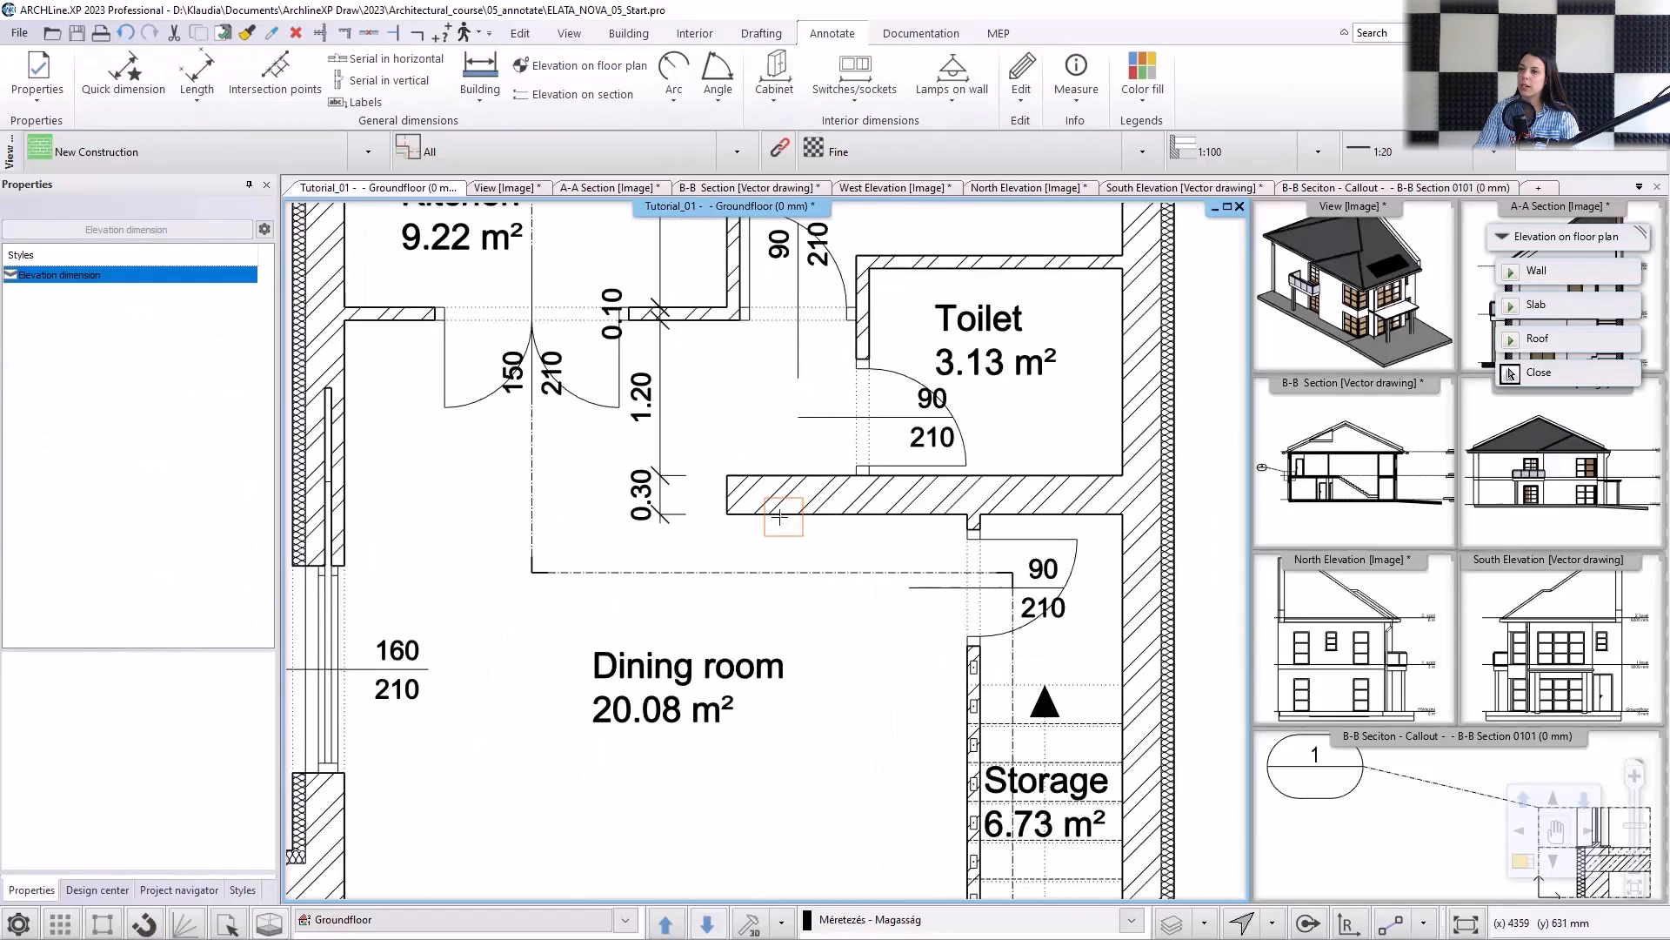
click(770, 518)
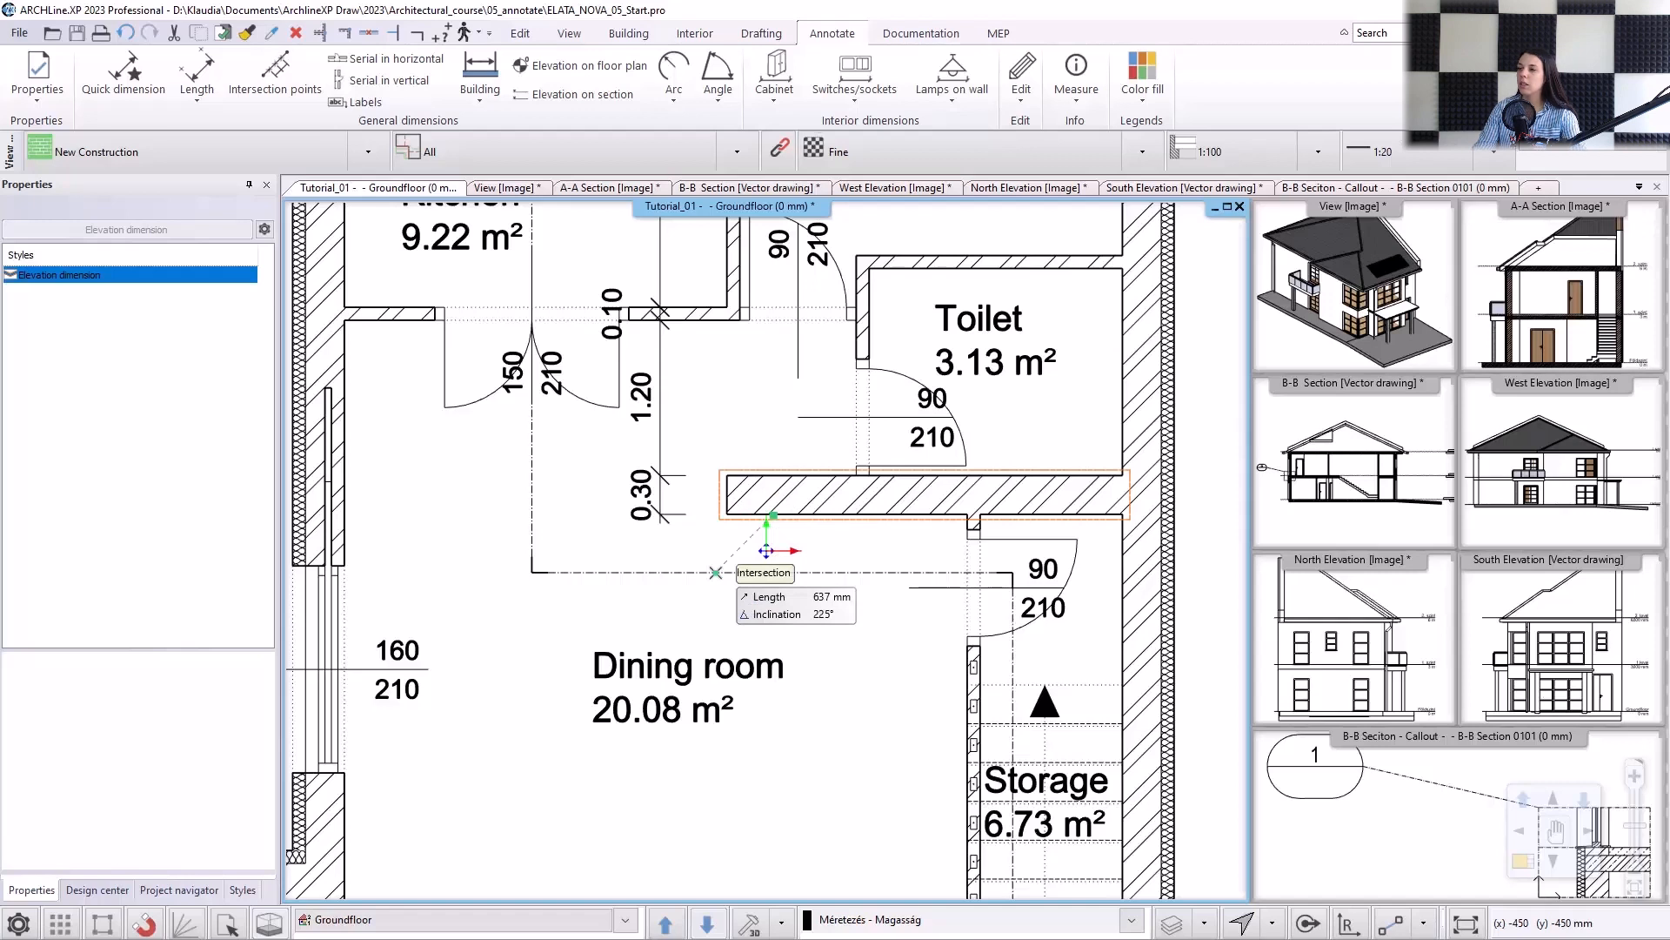
click(728, 515)
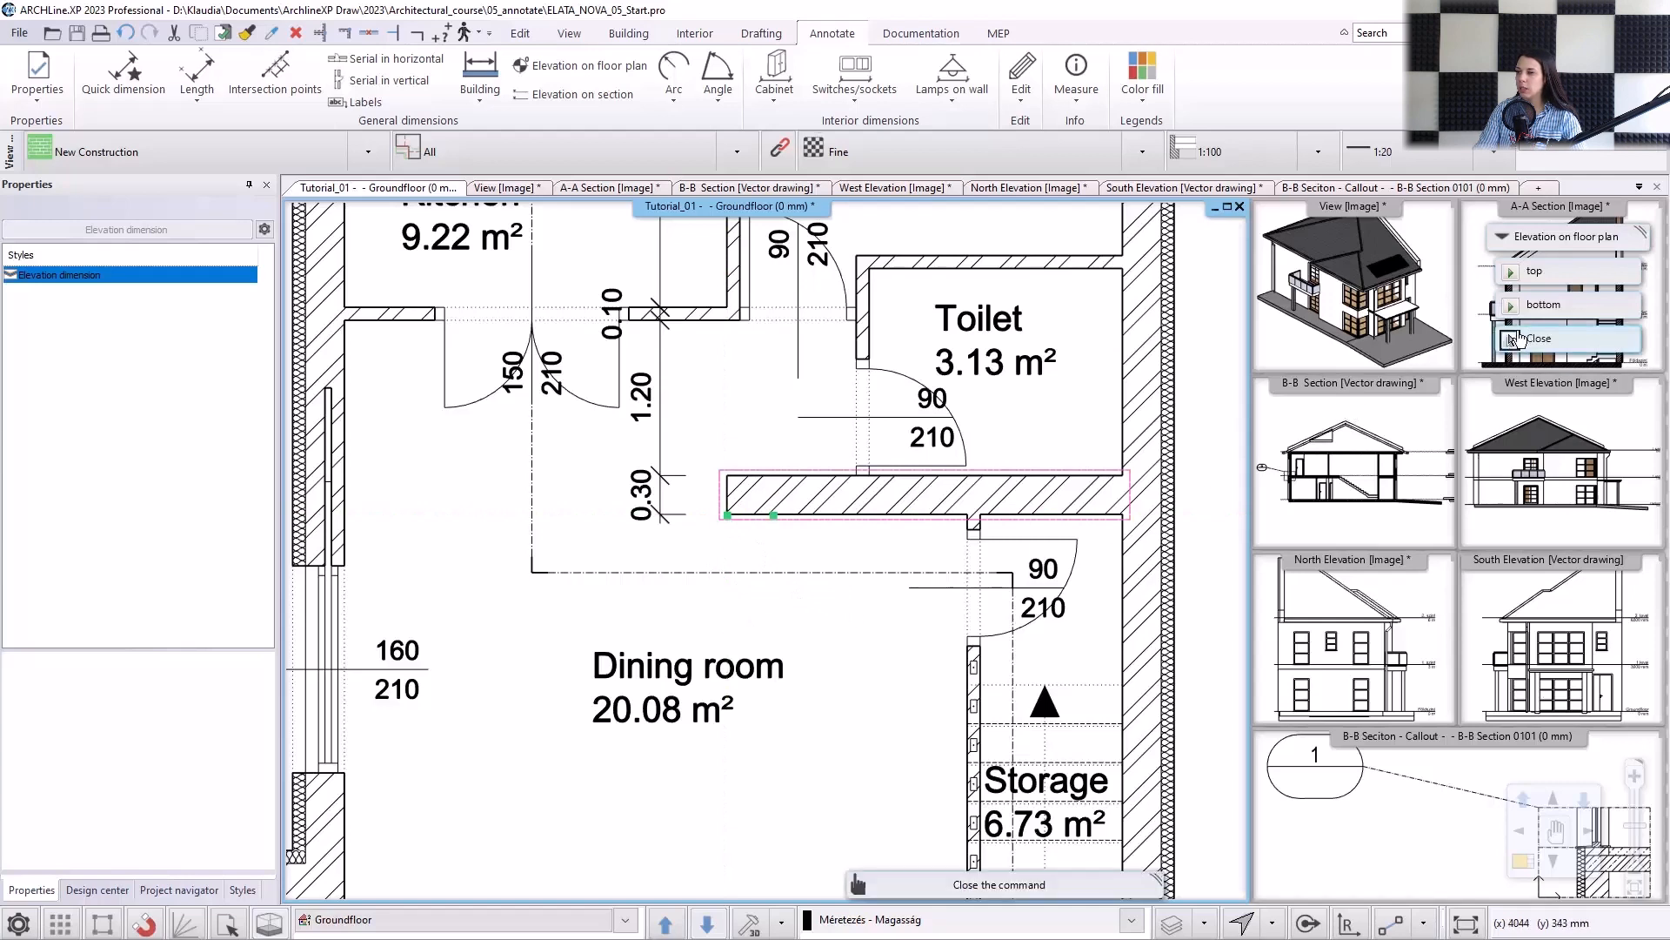
click(1559, 306)
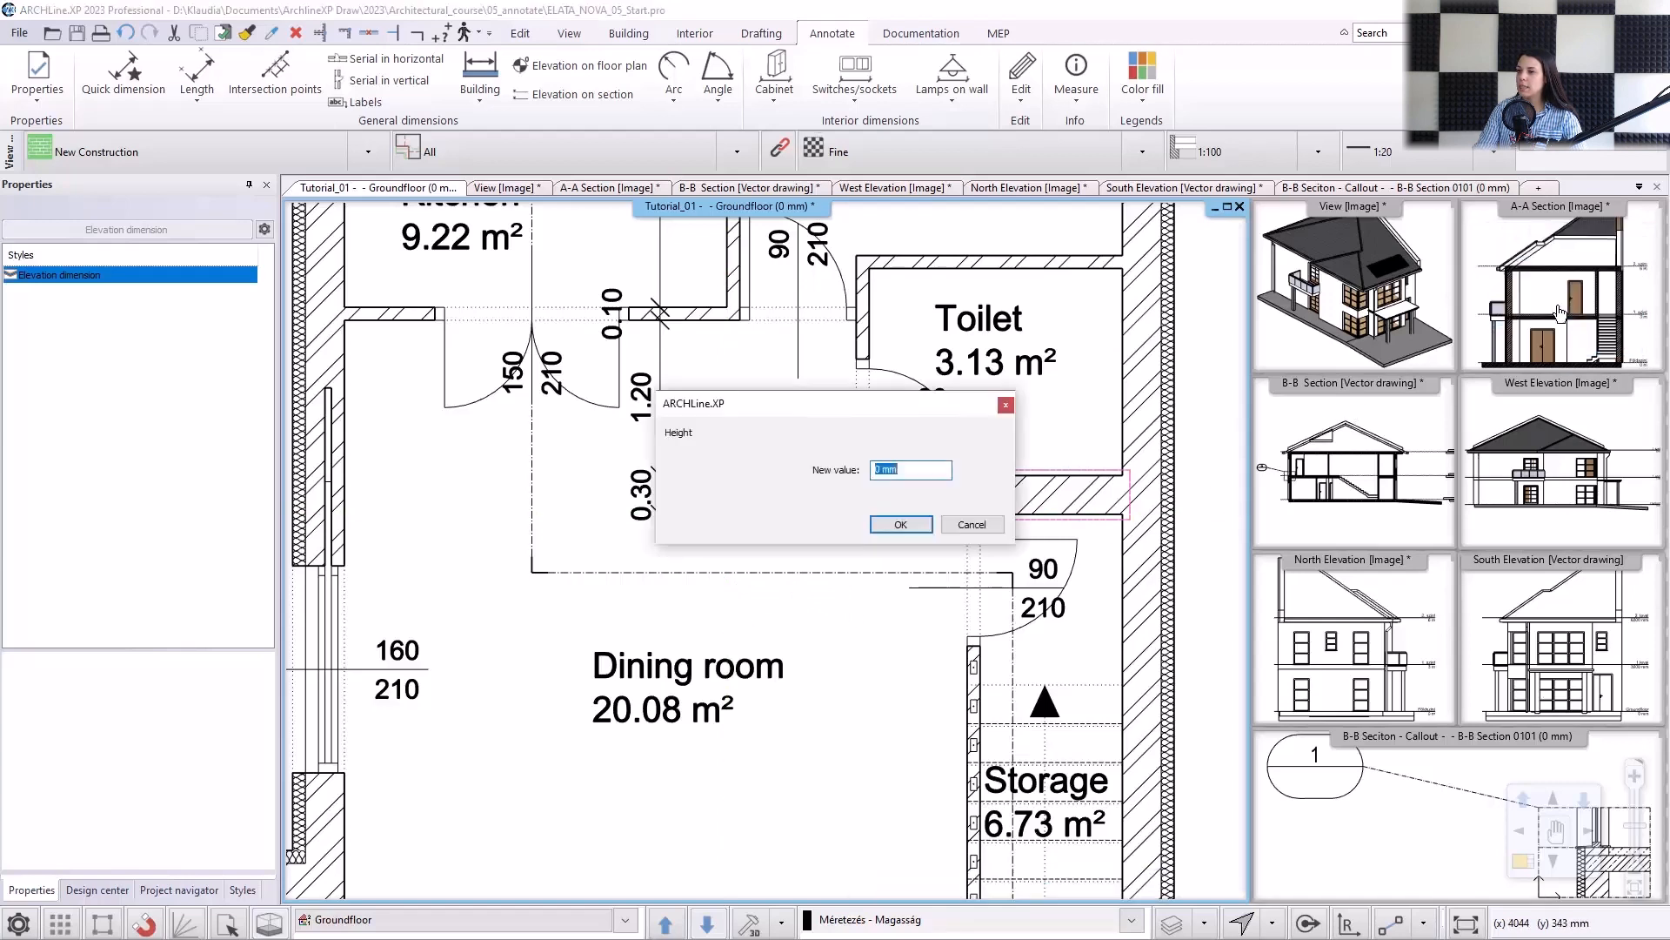
click(900, 525)
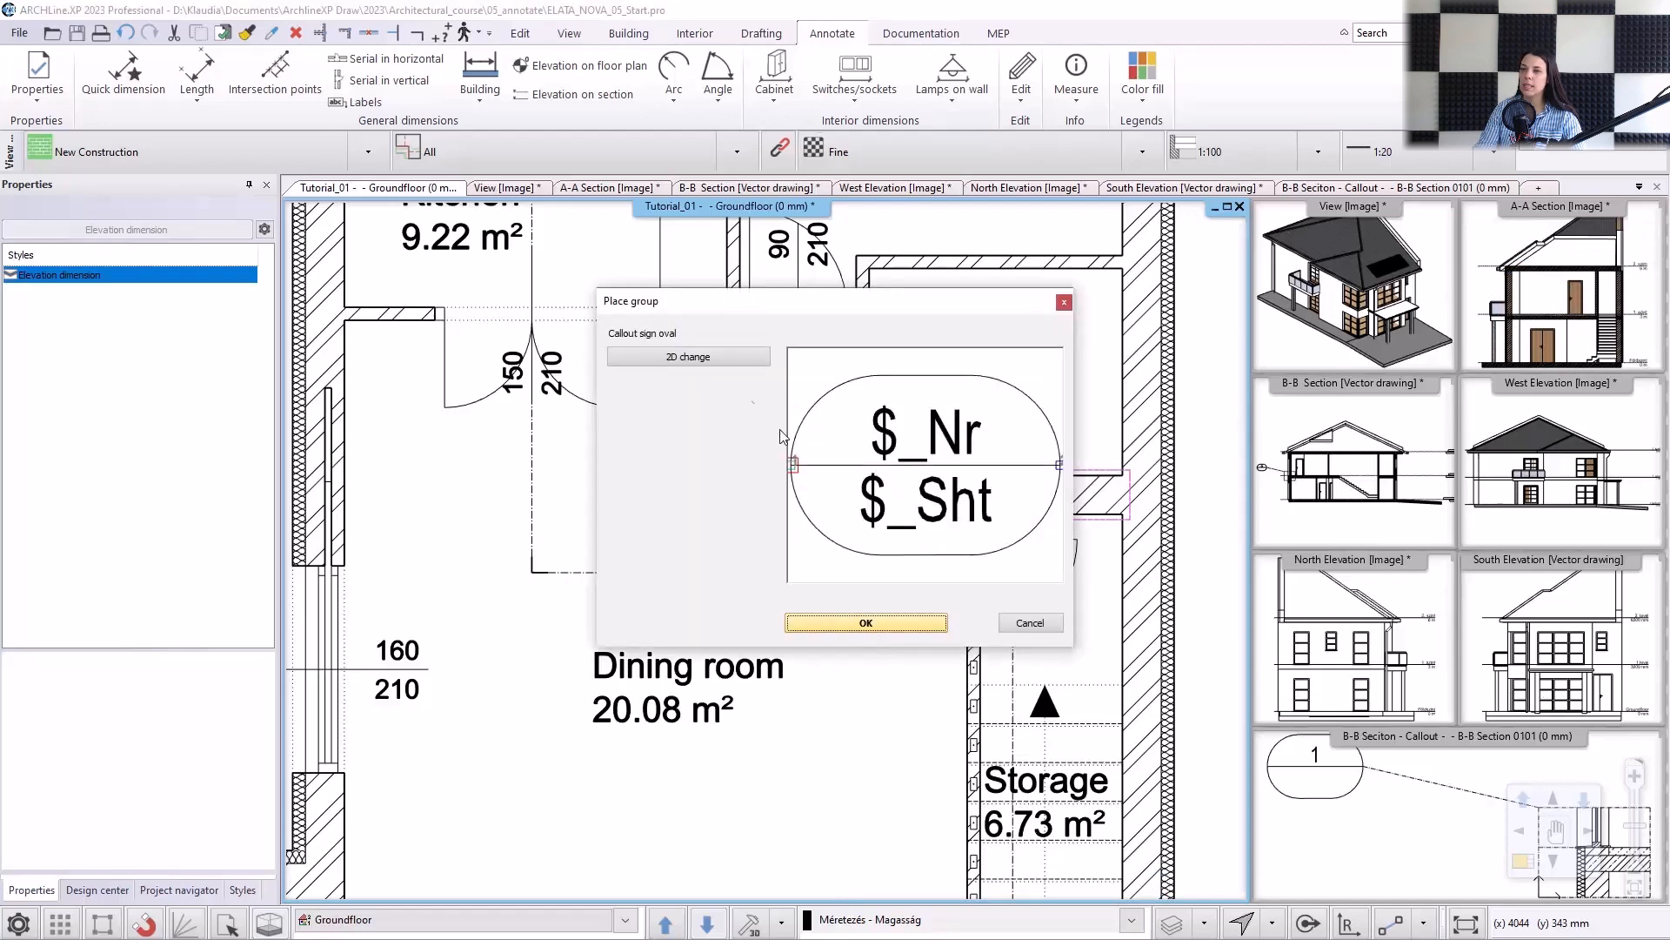
Replace the oval callout sign with the Elevation 1 symbol from the Elevation signs for the elevation dimension.
click(715, 366)
click(863, 366)
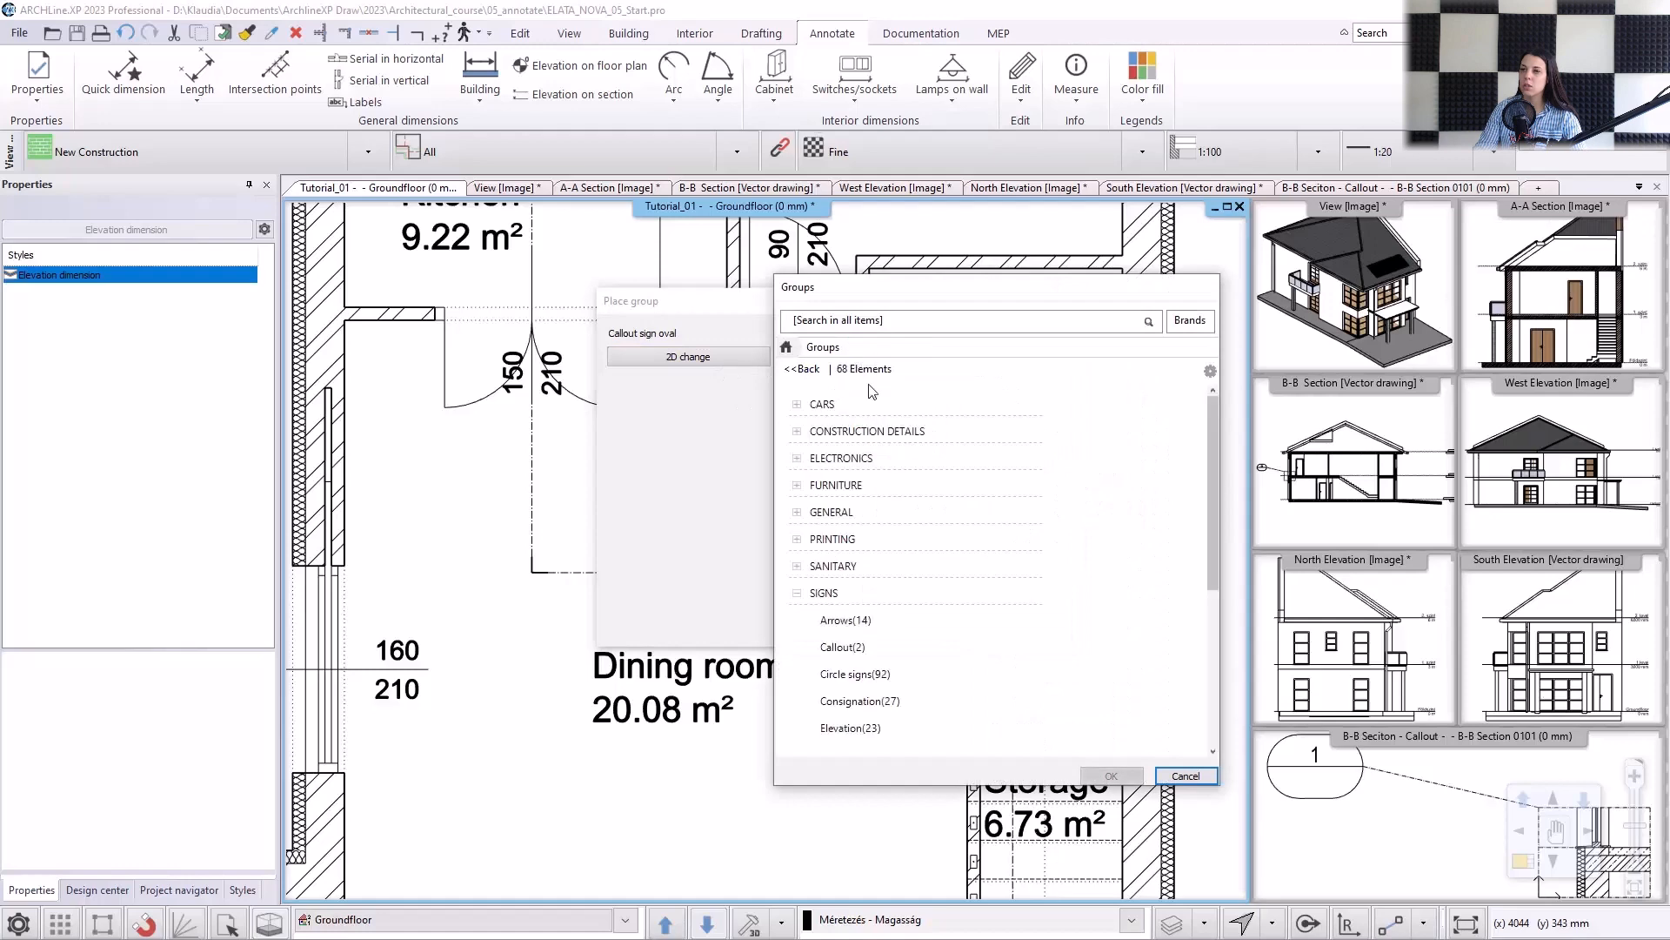
scroll(900, 591, down, 1)
click(851, 568)
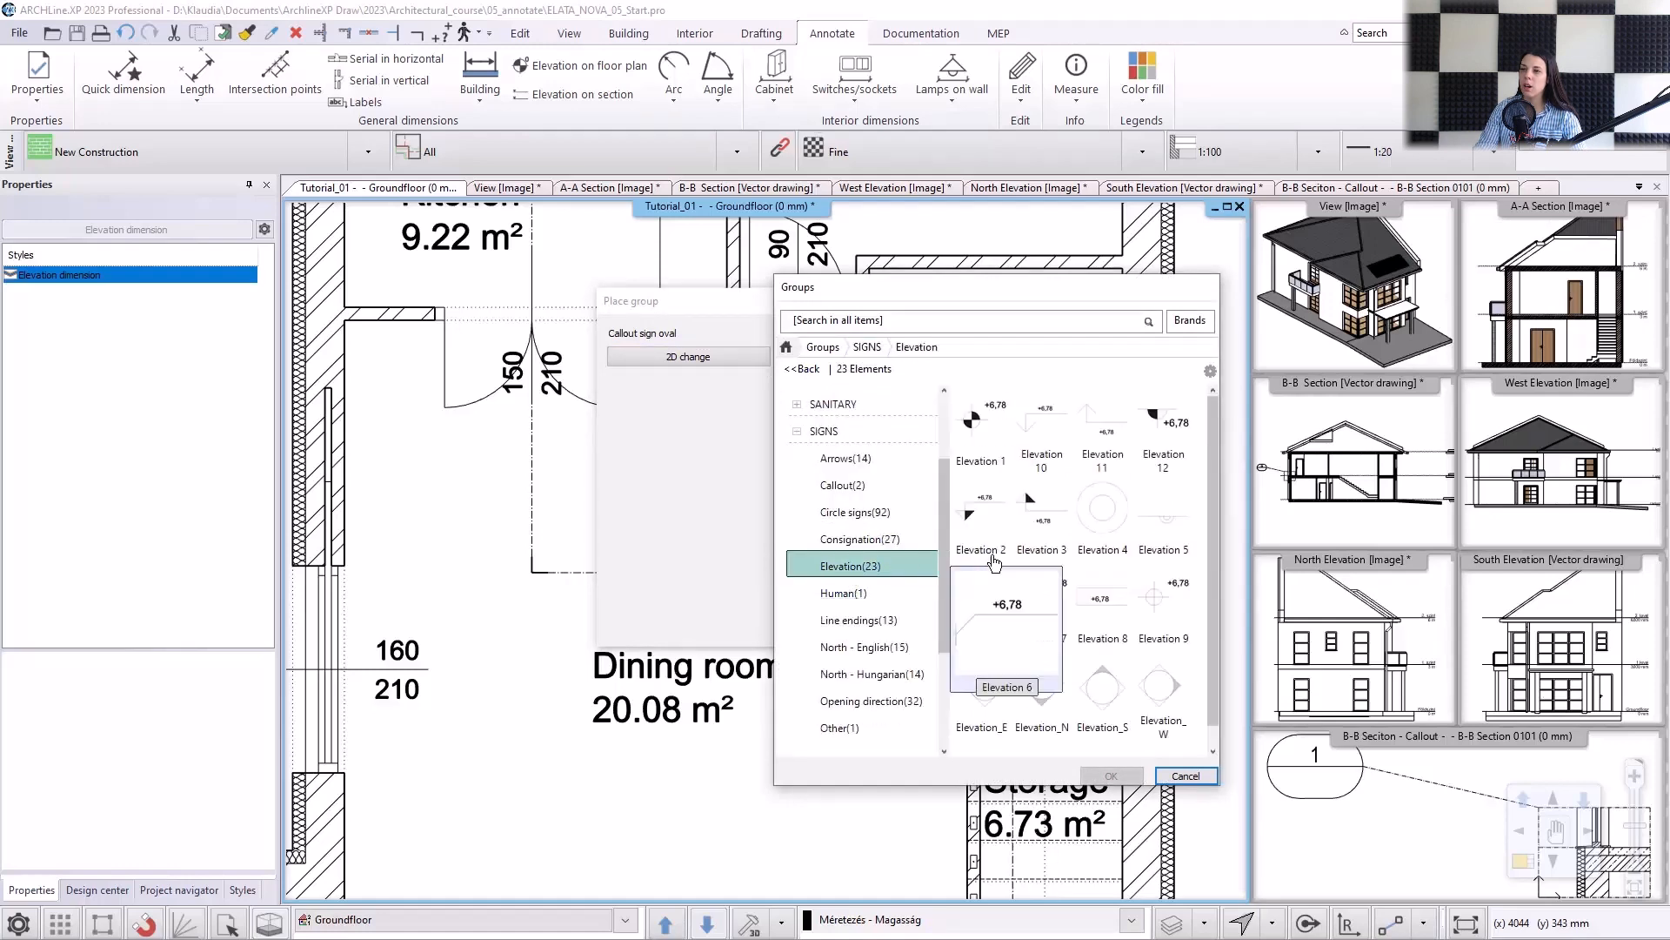
click(981, 456)
click(1111, 775)
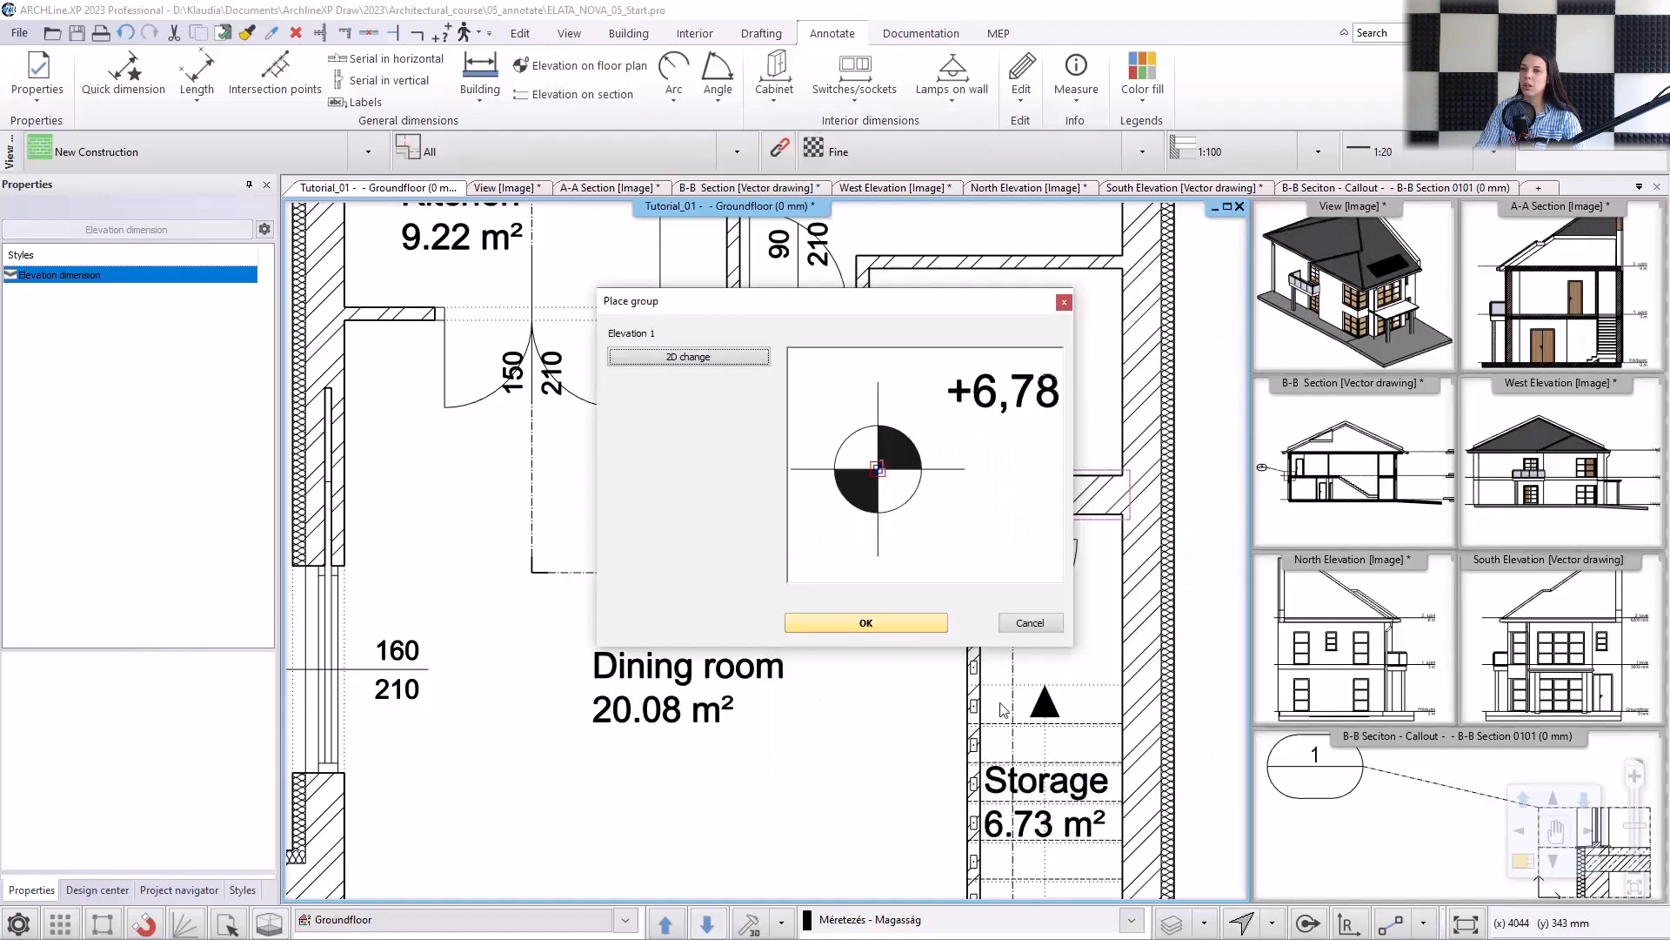
click(887, 625)
Place the elevation symbol inside the Livingroom, just northwest of the double entrance door, and finish the command.
scroll(766, 566, down, 2)
scroll(813, 800, down, 1)
middle_drag(816, 808, 764, 457)
scroll(775, 661, up, 3)
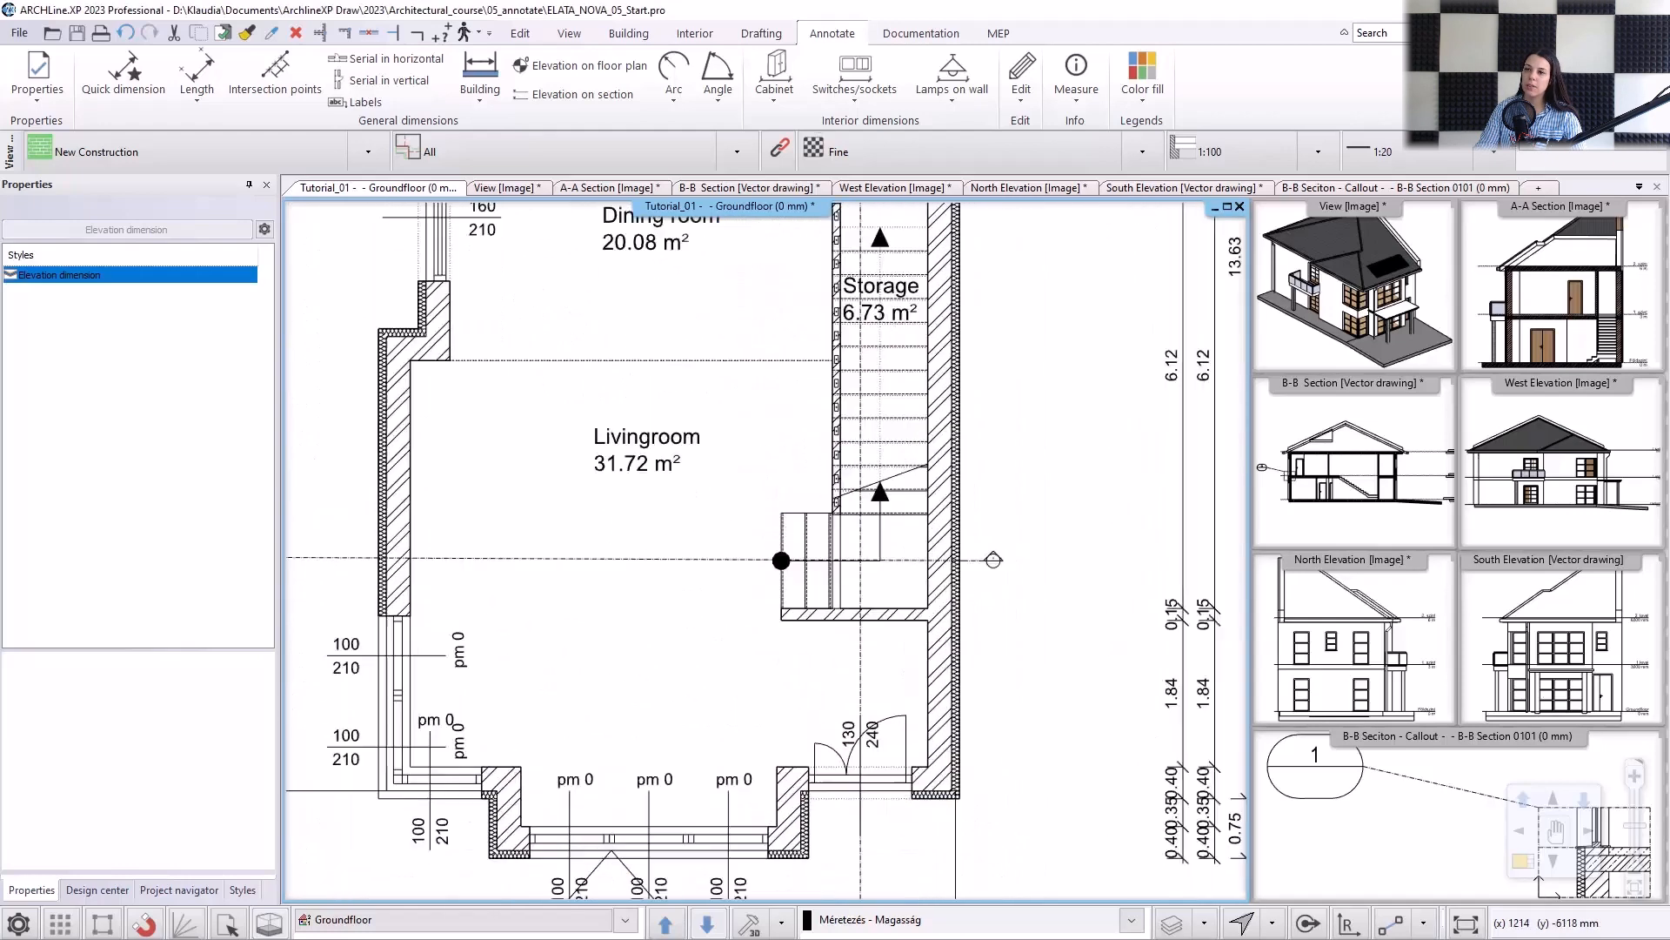
click(772, 713)
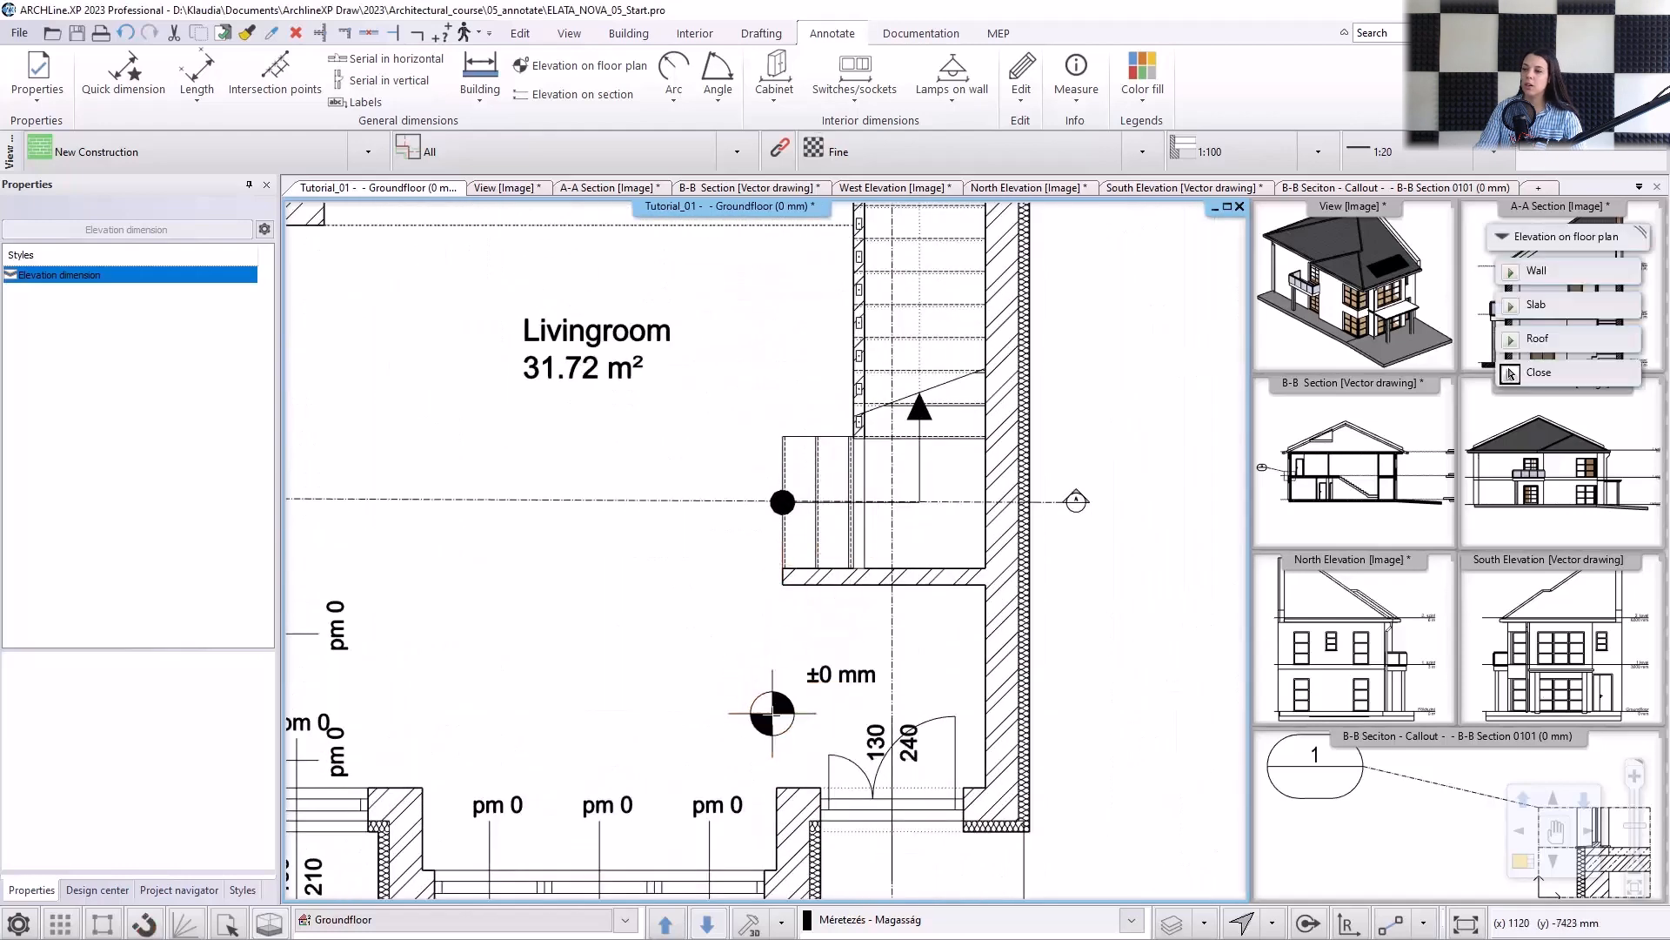
click(1510, 373)
Edit the elevation symbol's group so that its text reads "±0.00 mm", and close the group.
click(772, 714)
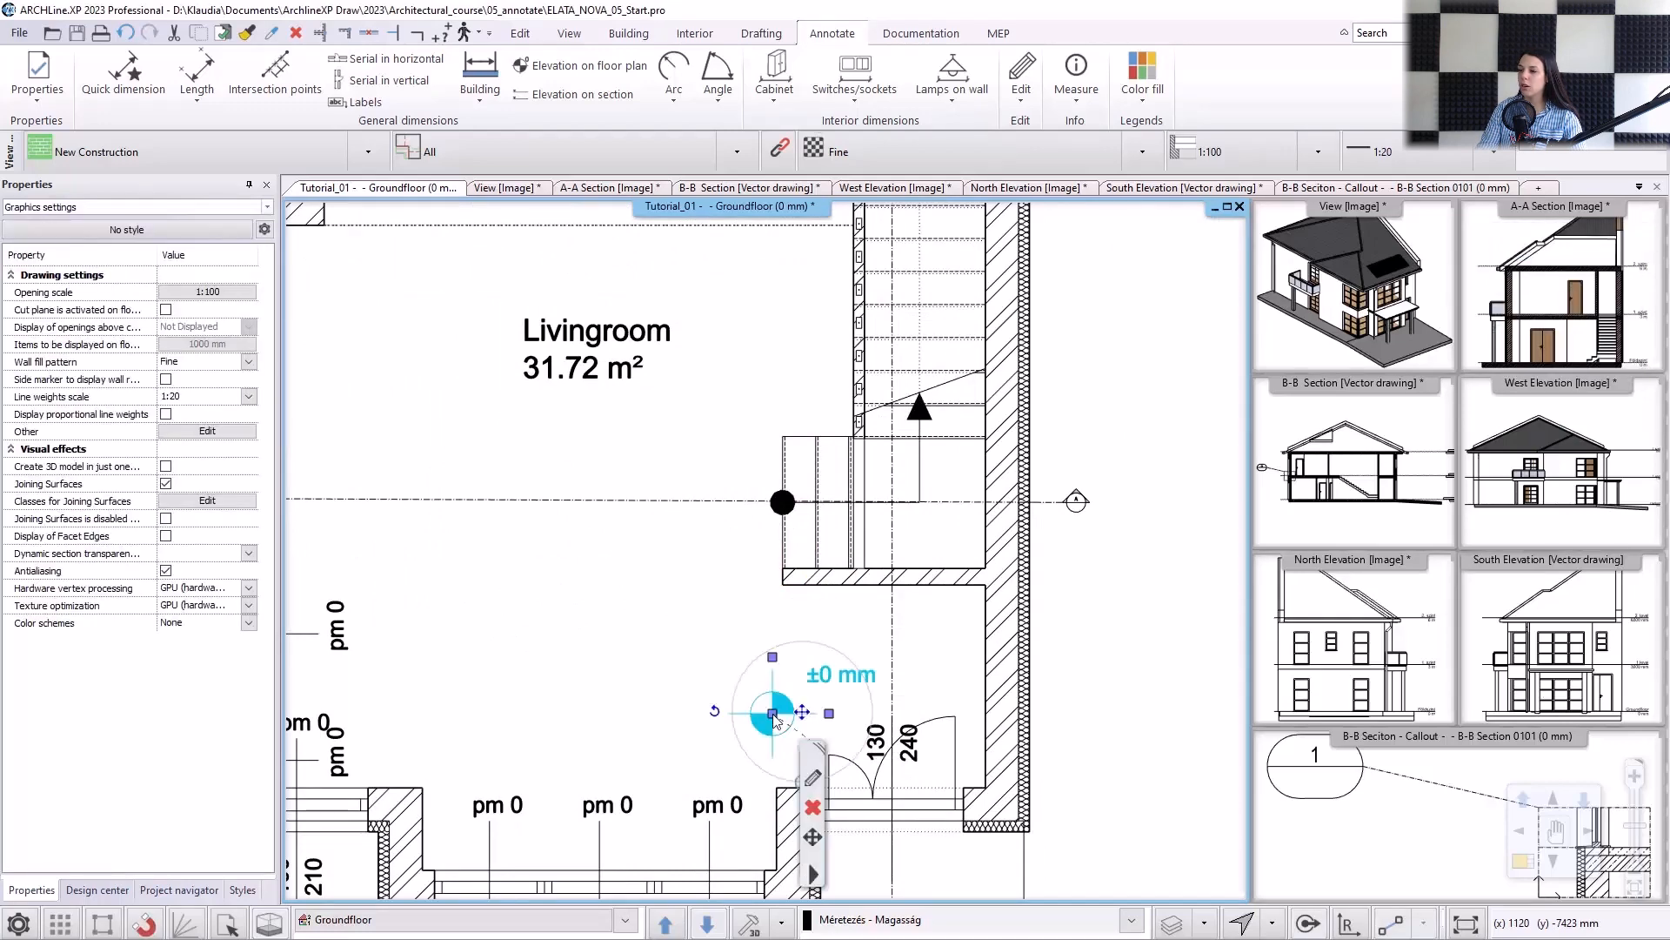
right_click(825, 863)
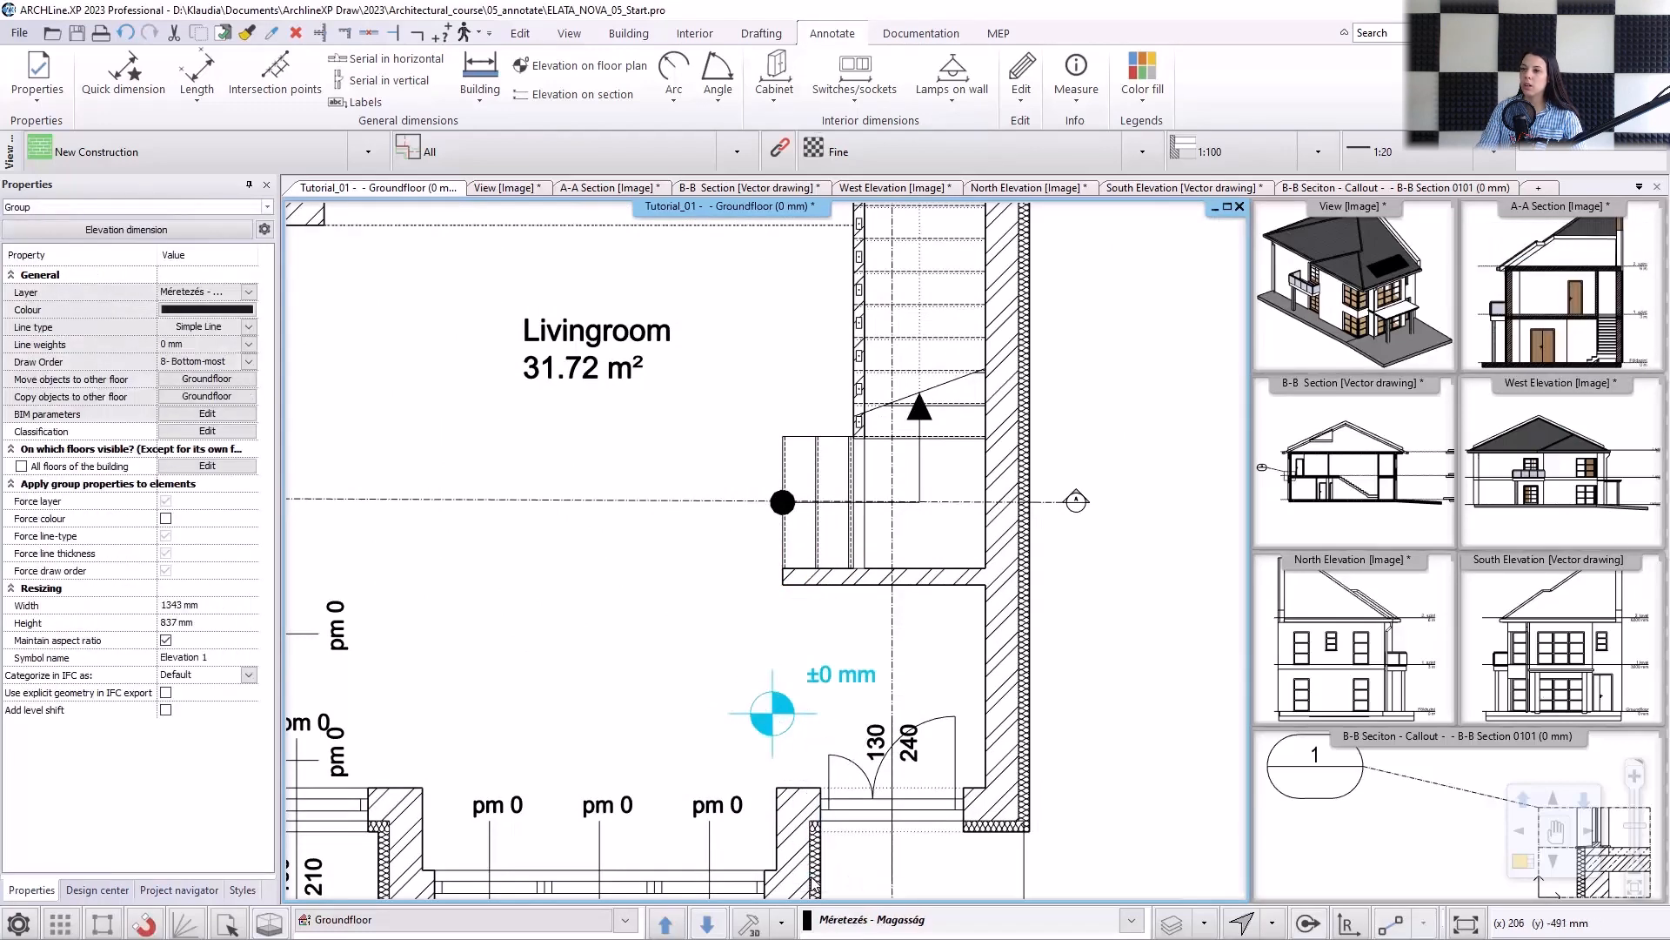
mouse_move(891, 809)
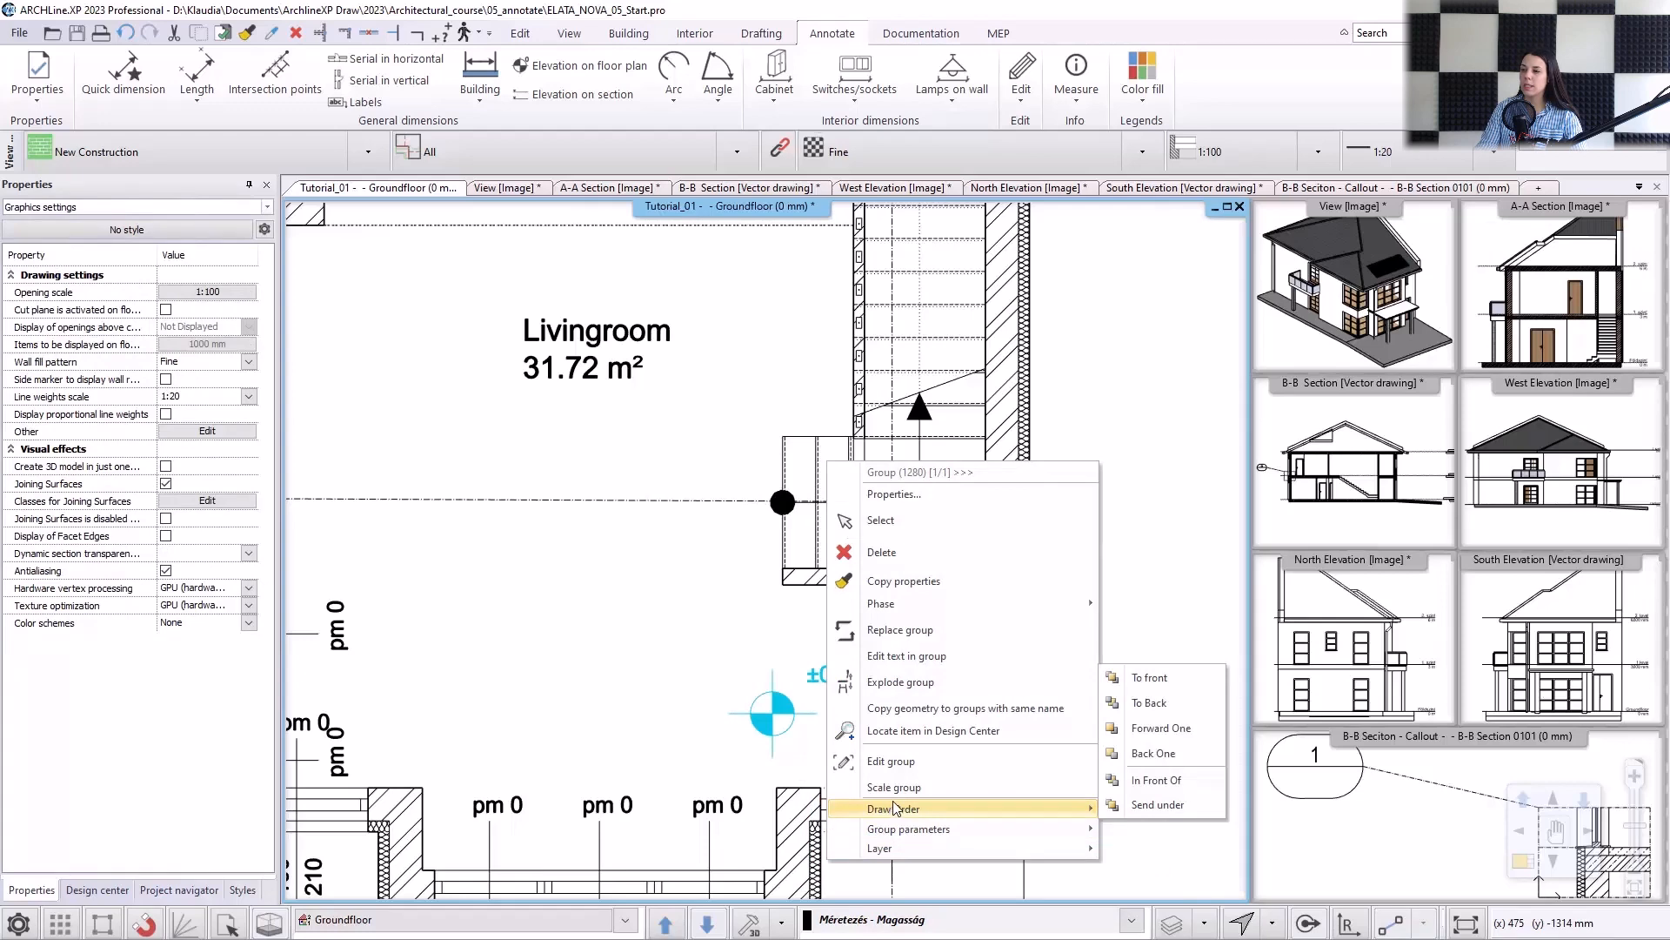
click(901, 762)
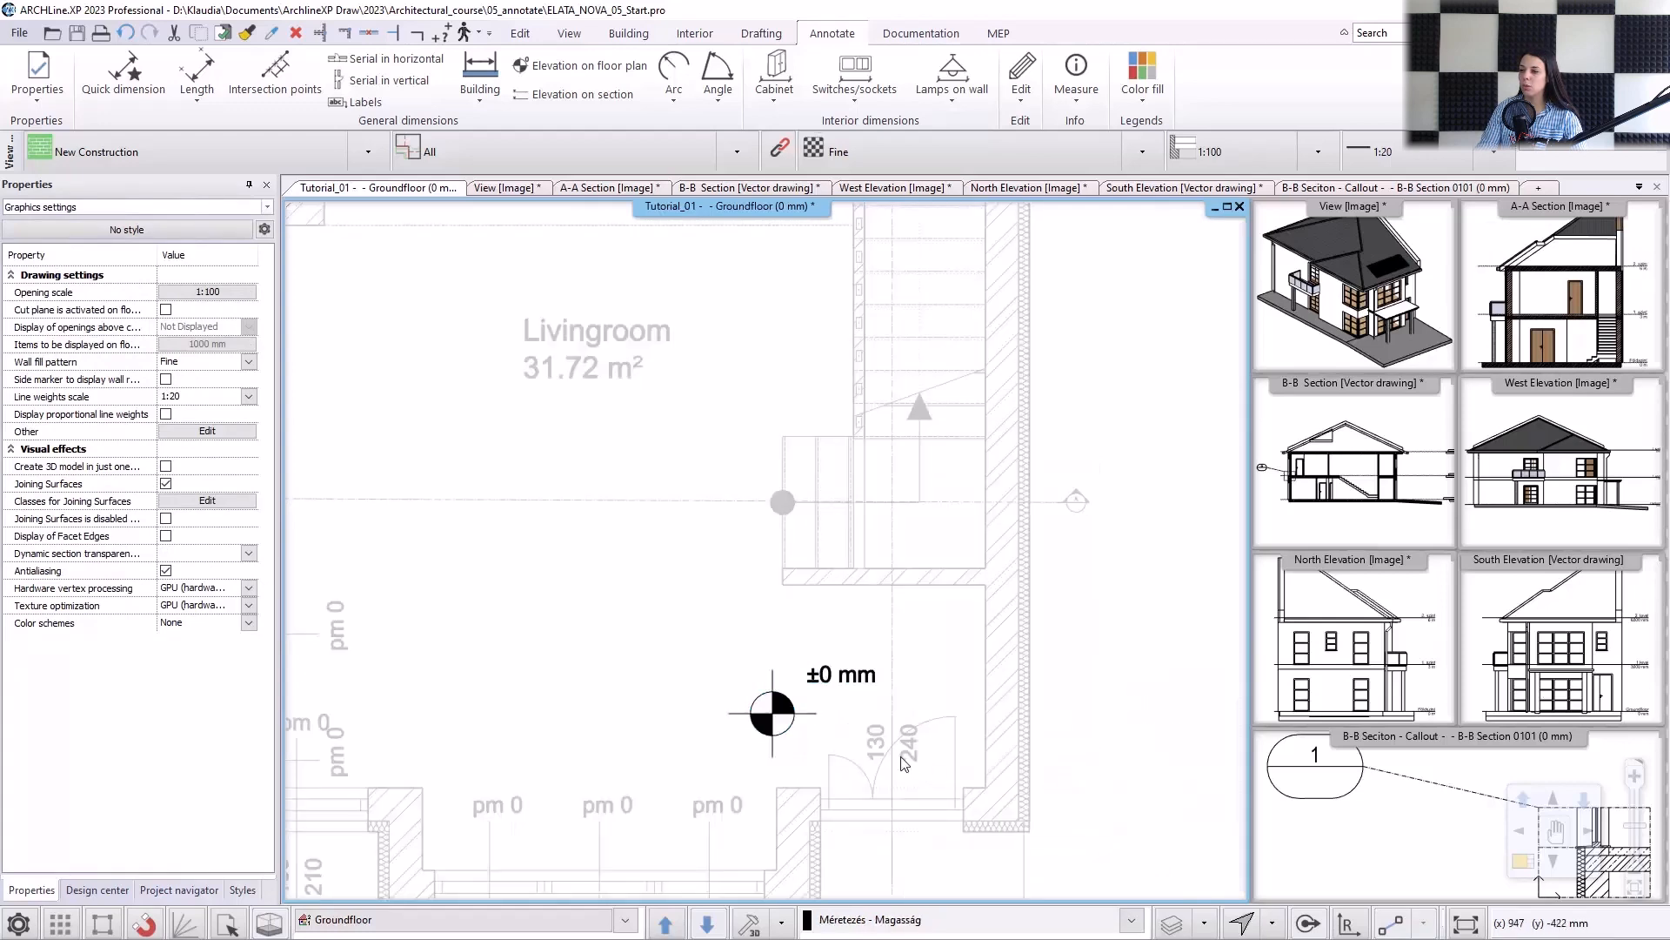
click(823, 683)
double_click(819, 677)
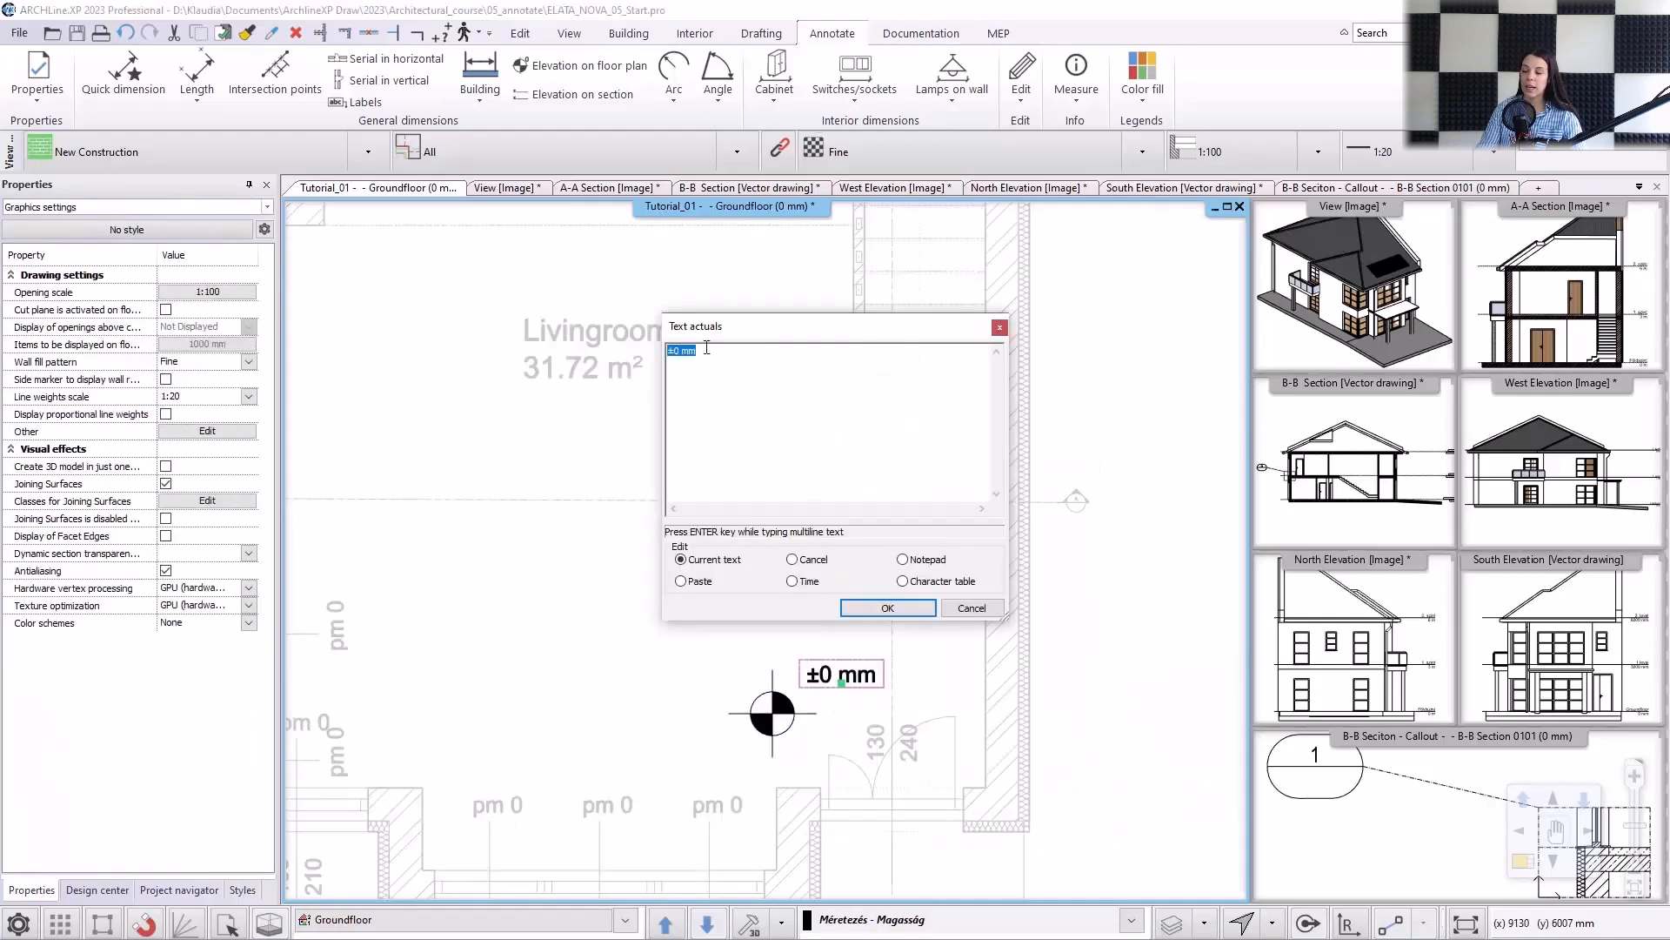
click(681, 350)
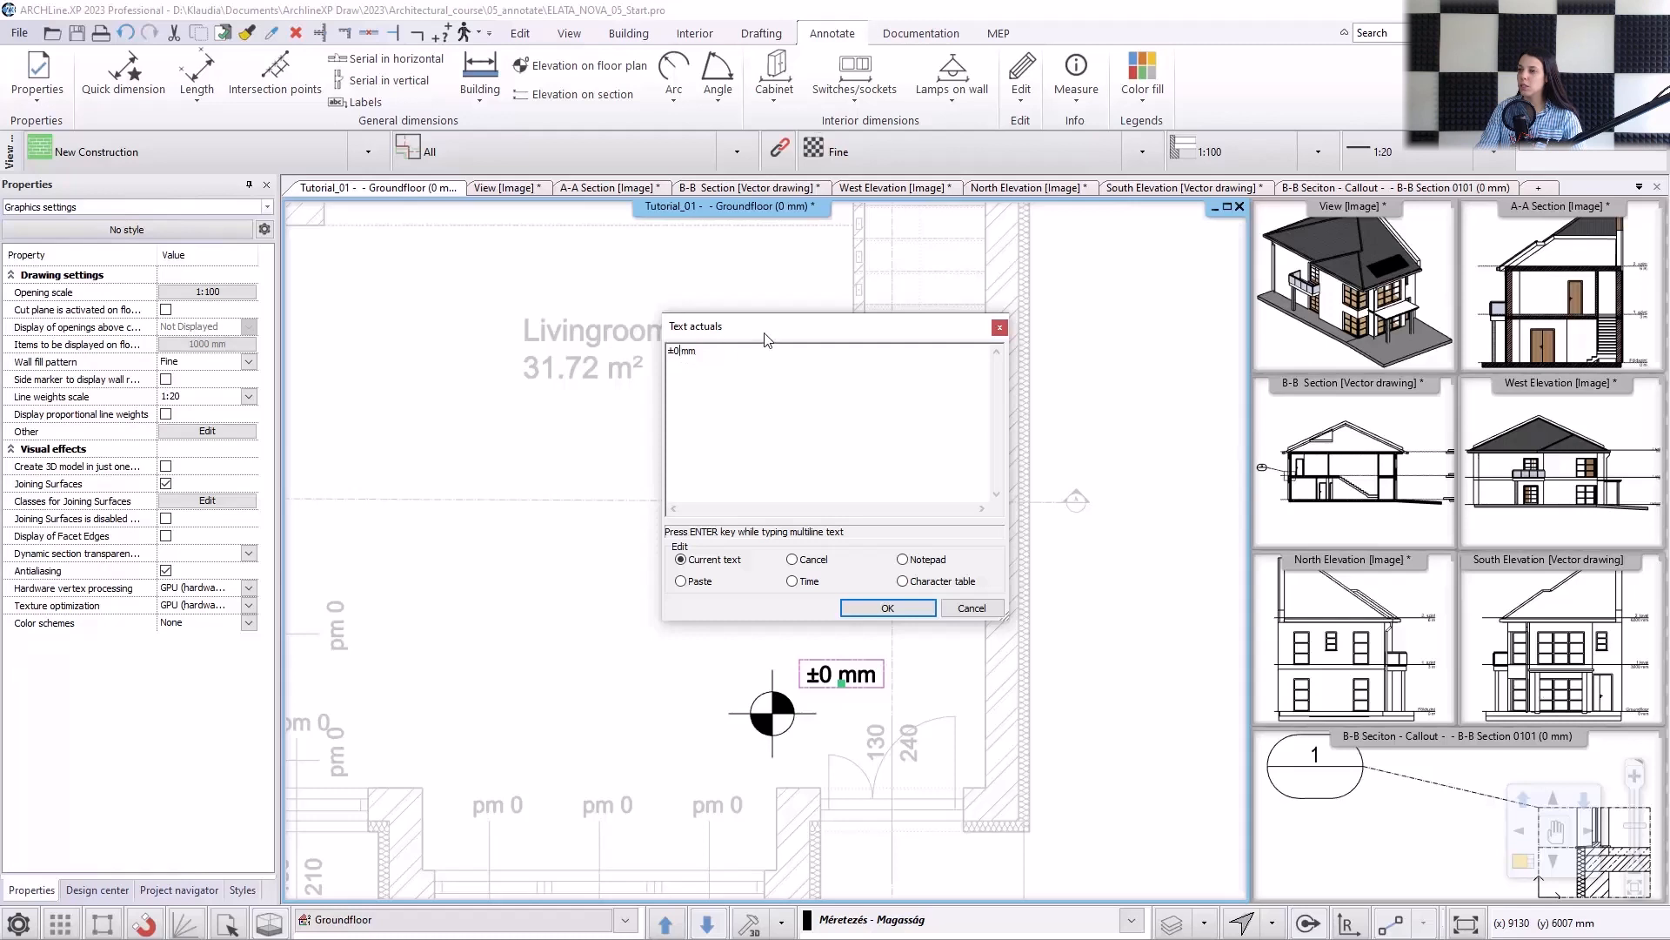
click(900, 609)
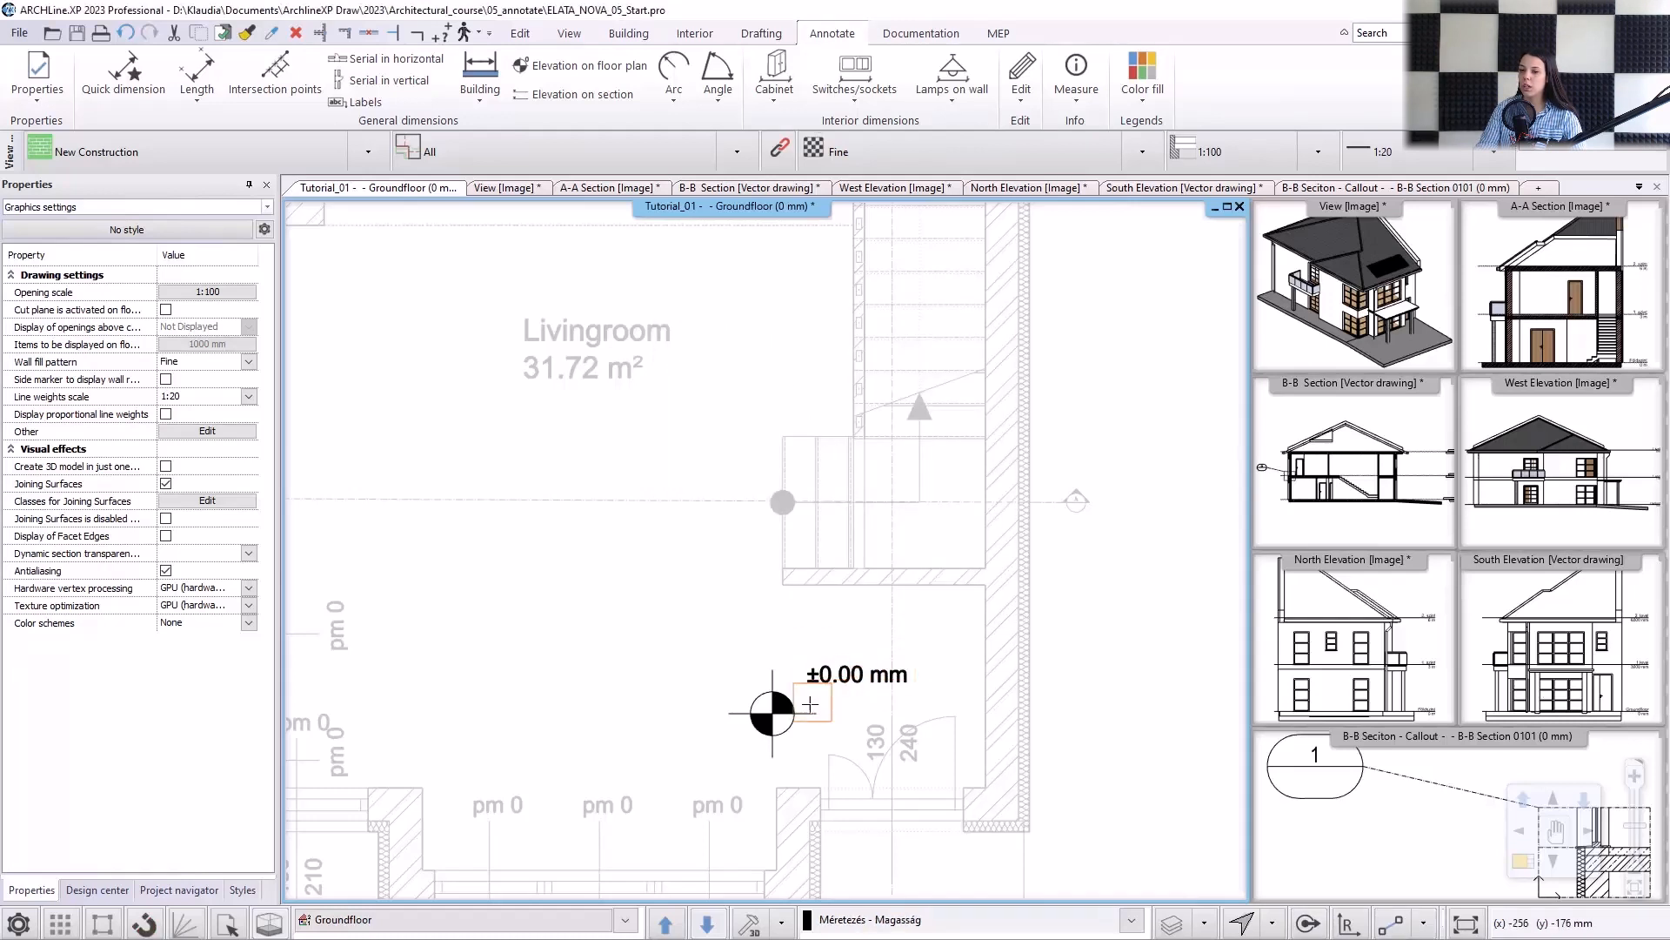
right_click(782, 717)
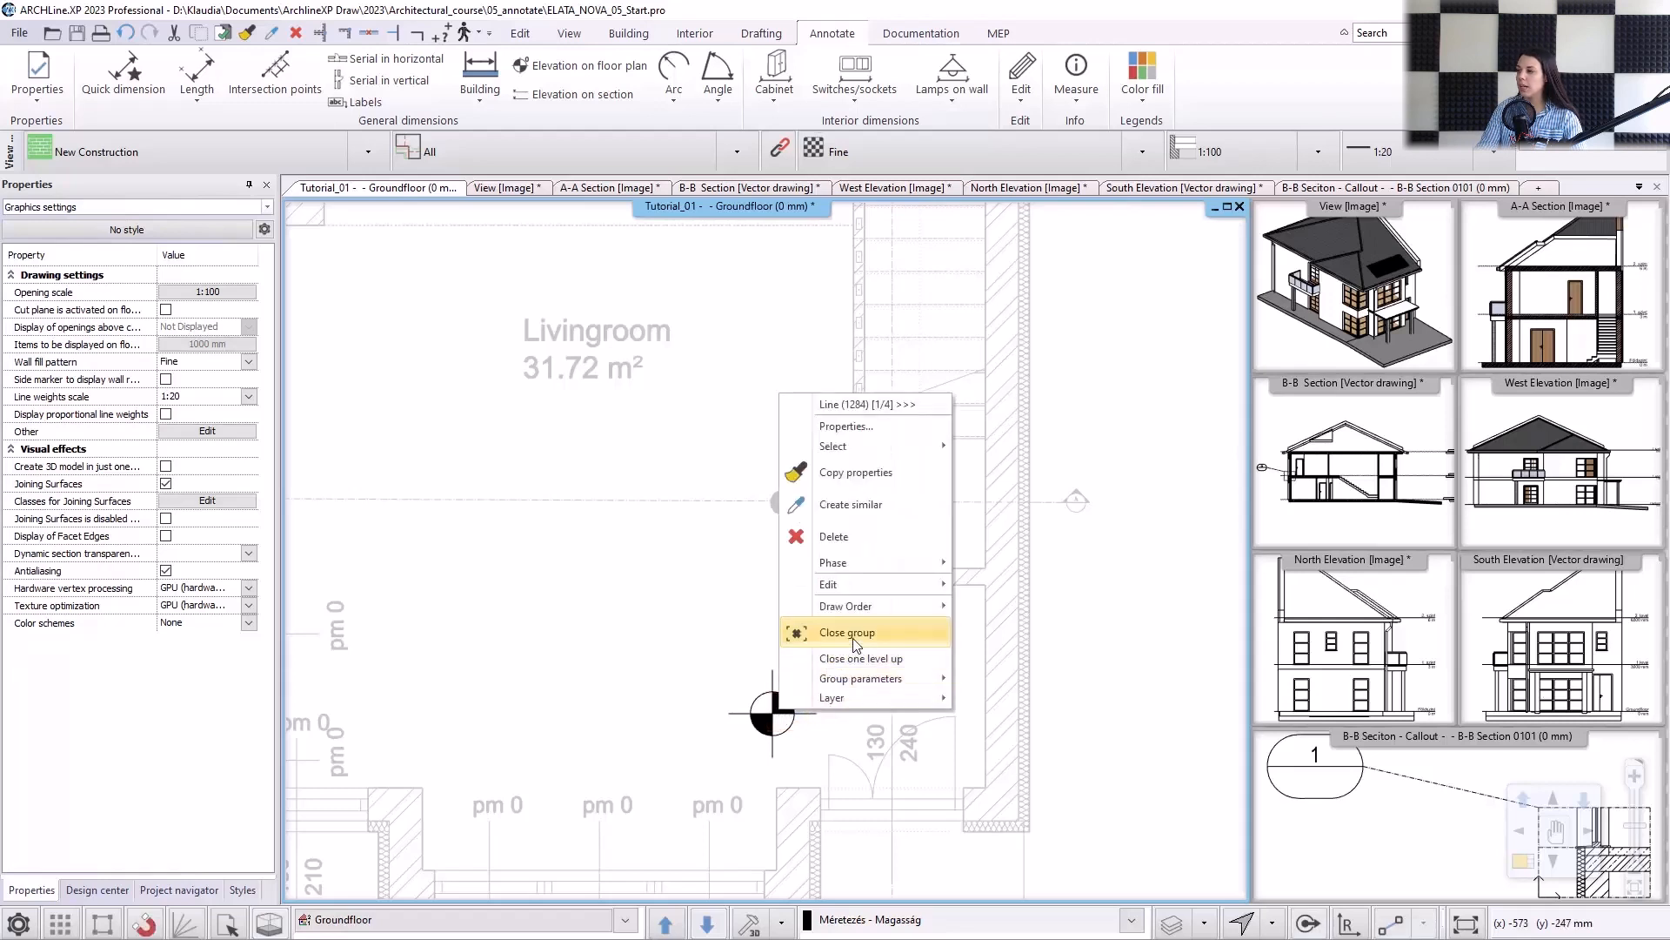
Place the Arrow_01 symbol from the Design center's Arrows signs outside the entrance door, on its centre line and pointing towards the door.
scroll(761, 679, down, 5)
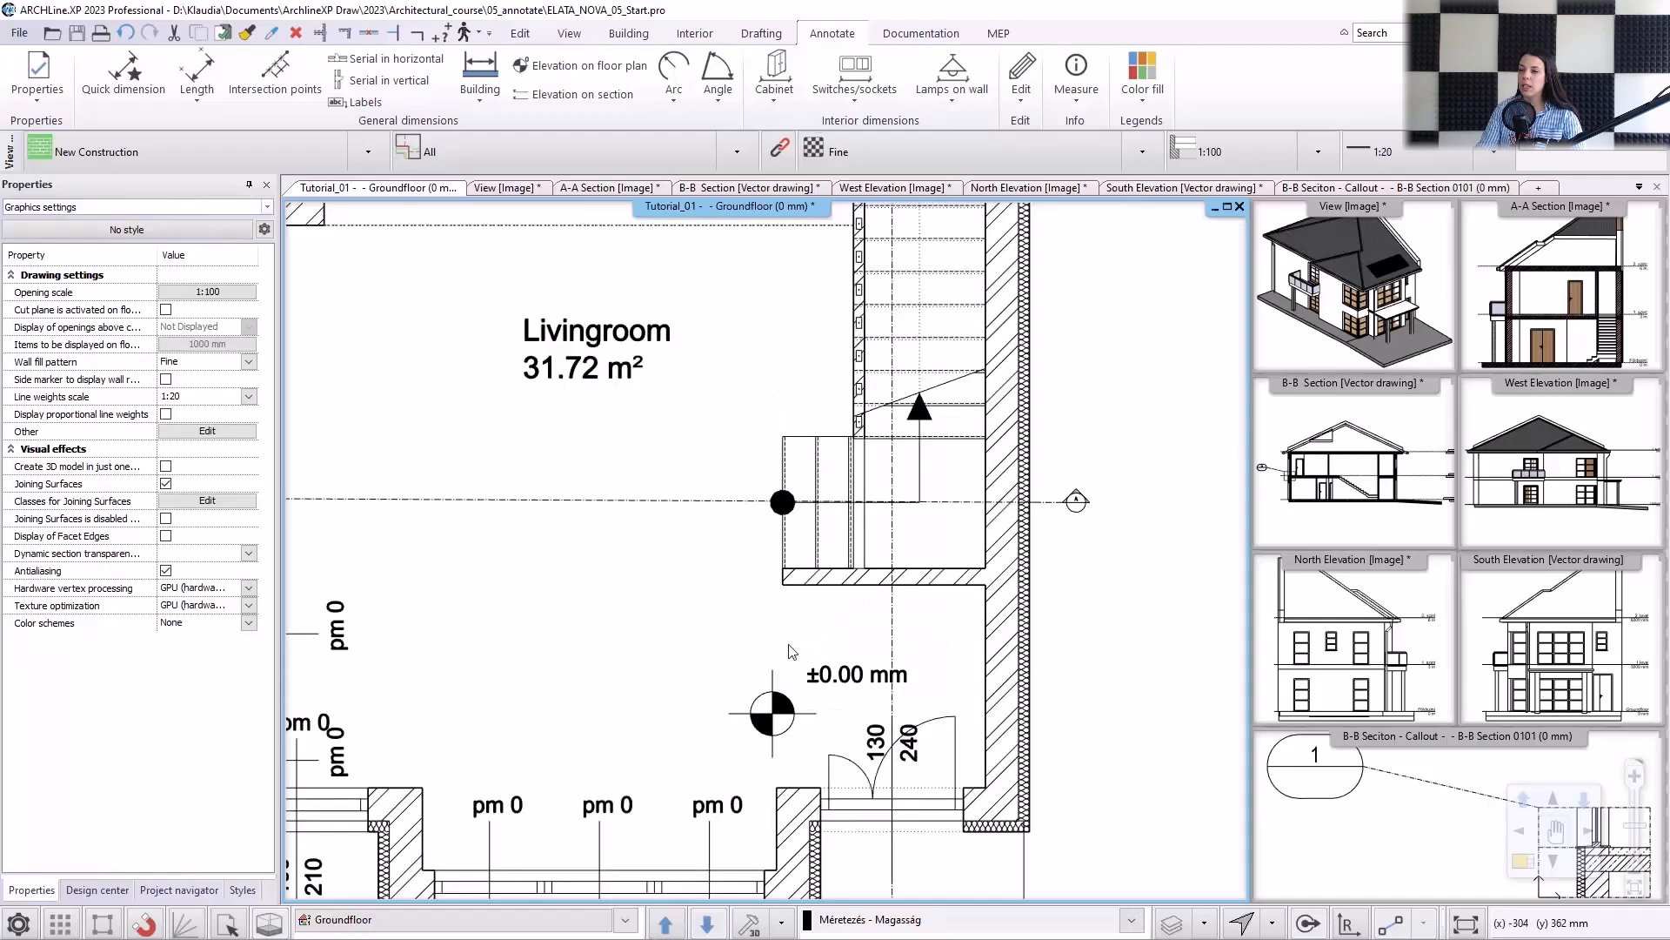
scroll(751, 759, down, 3)
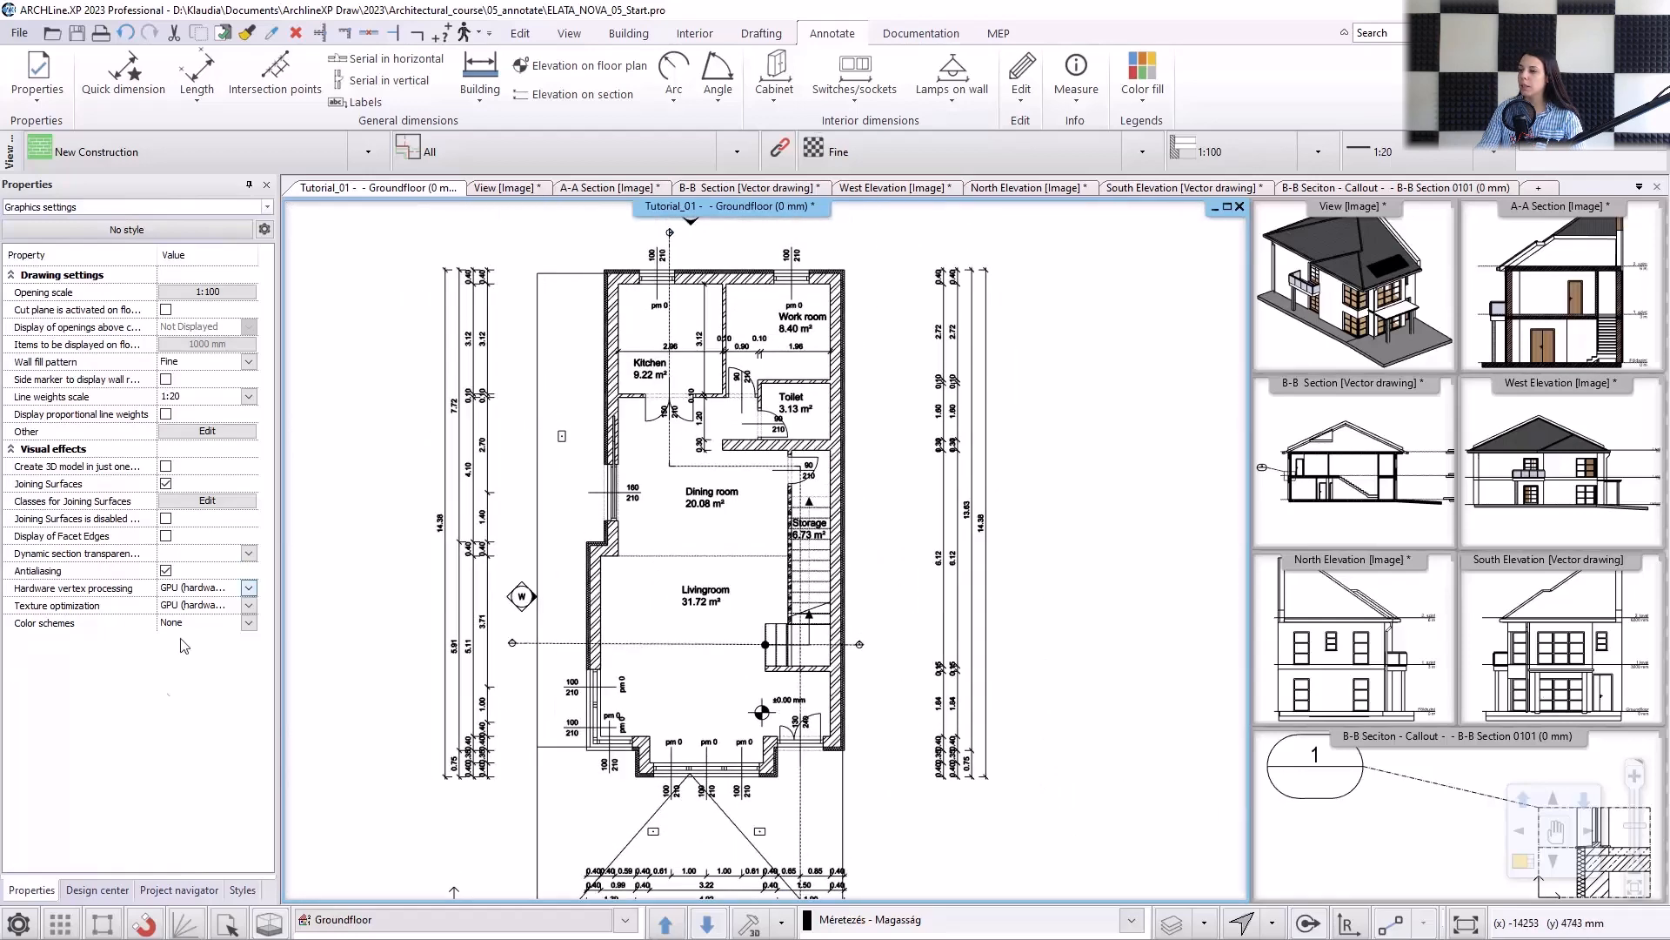
click(99, 890)
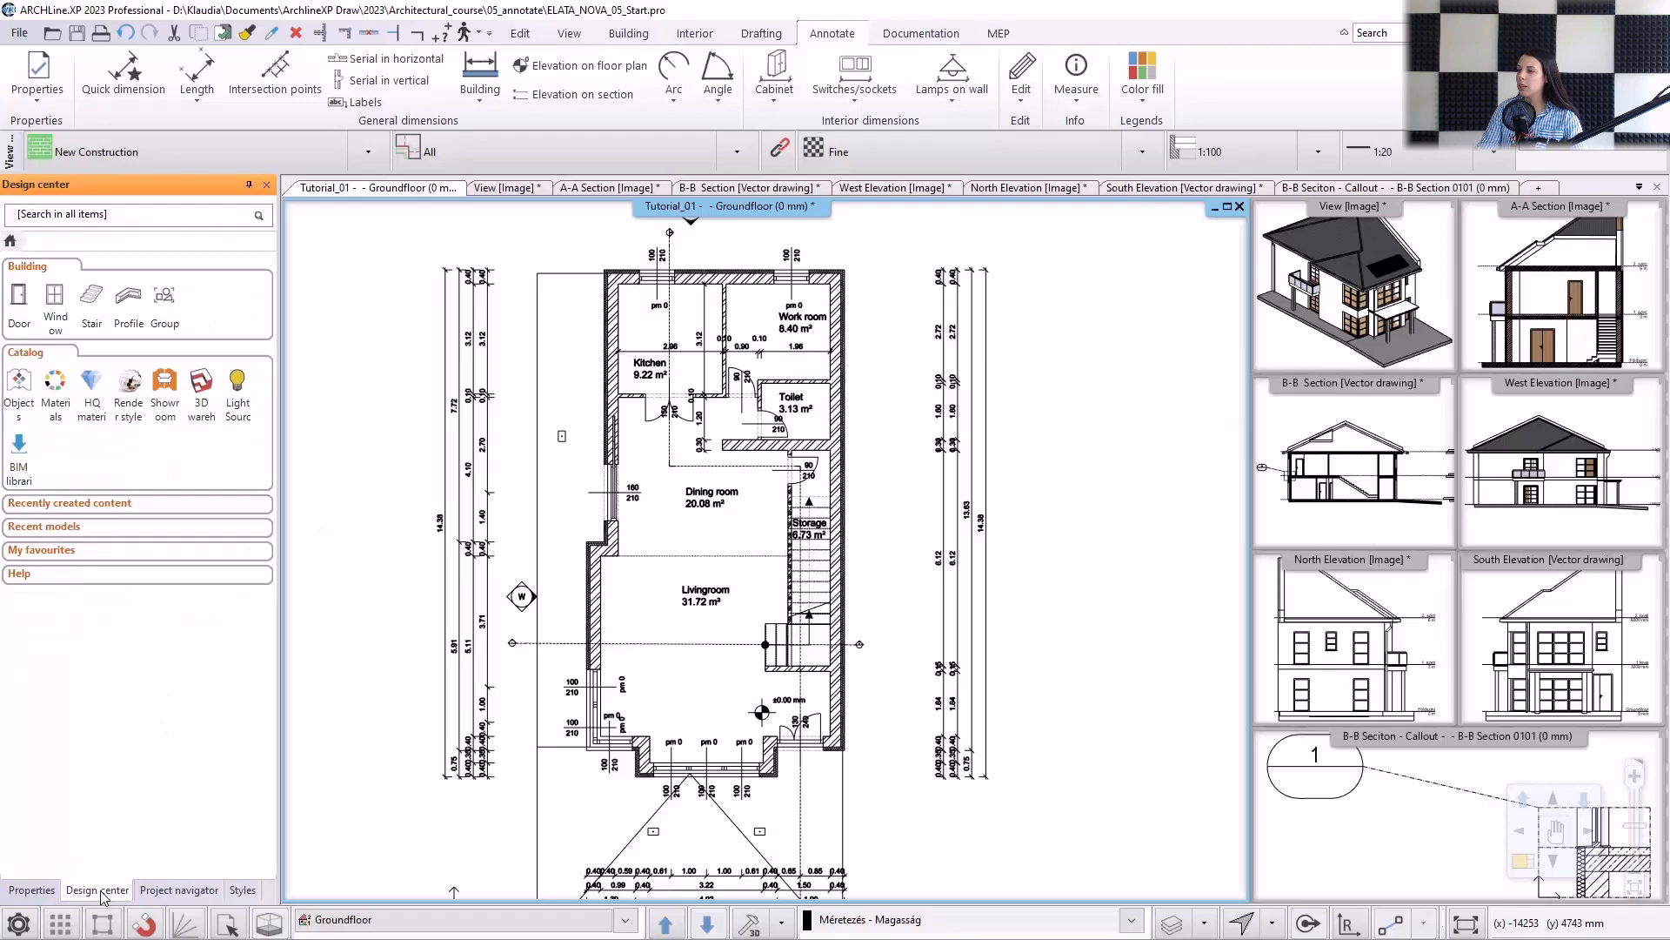
click(164, 304)
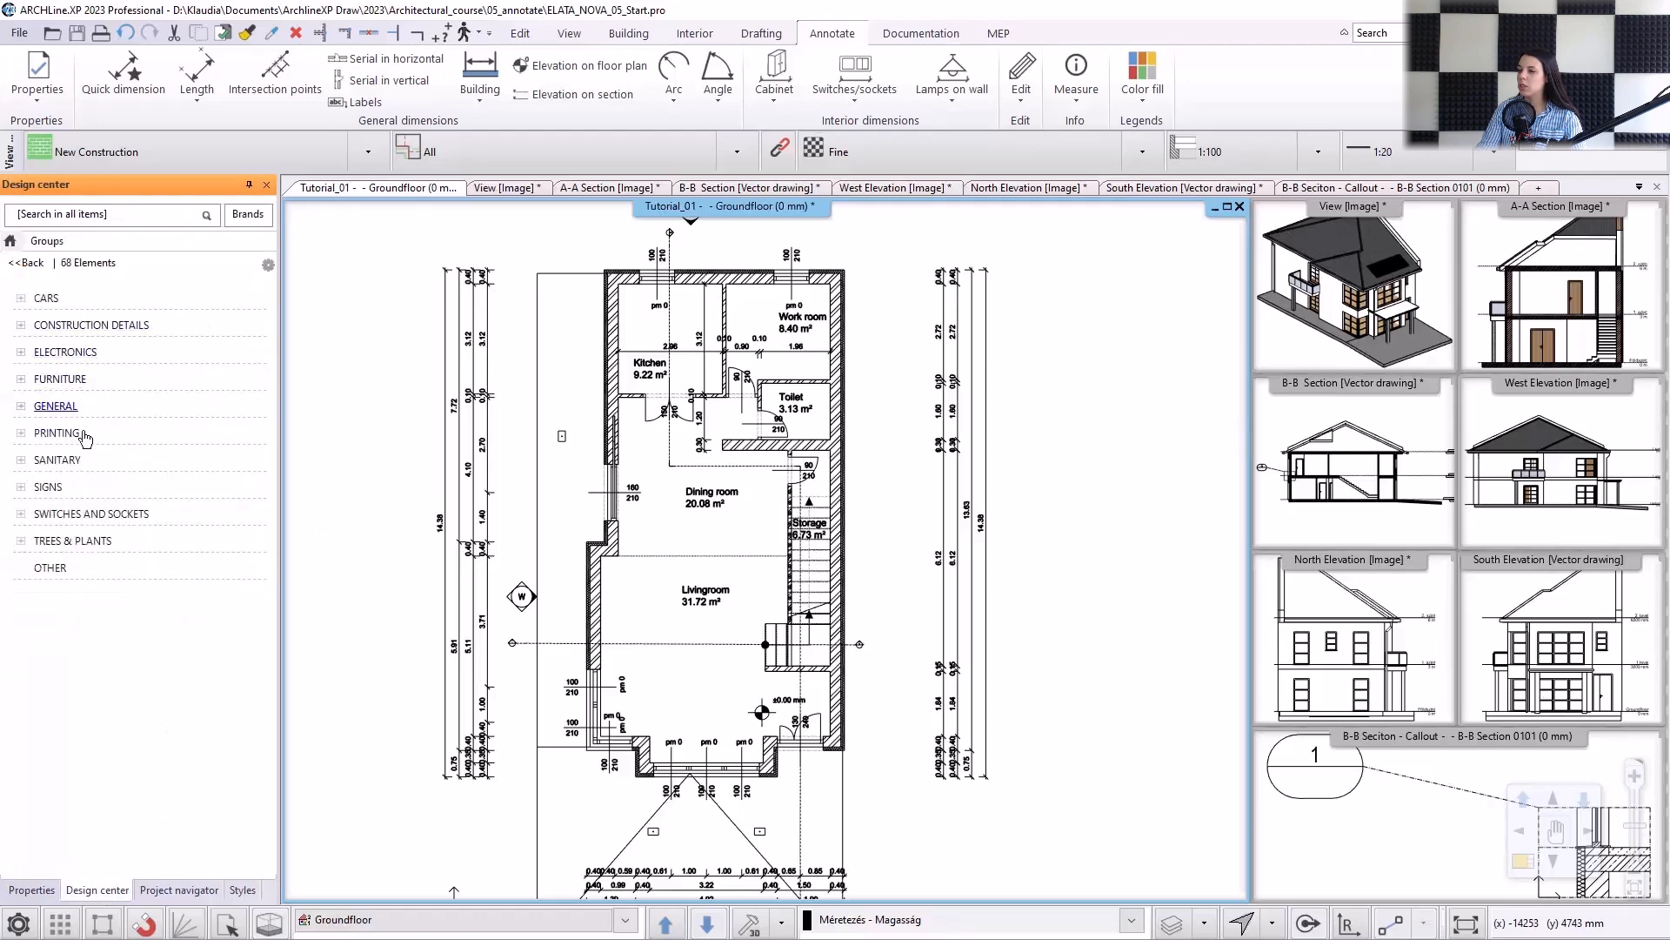
click(48, 487)
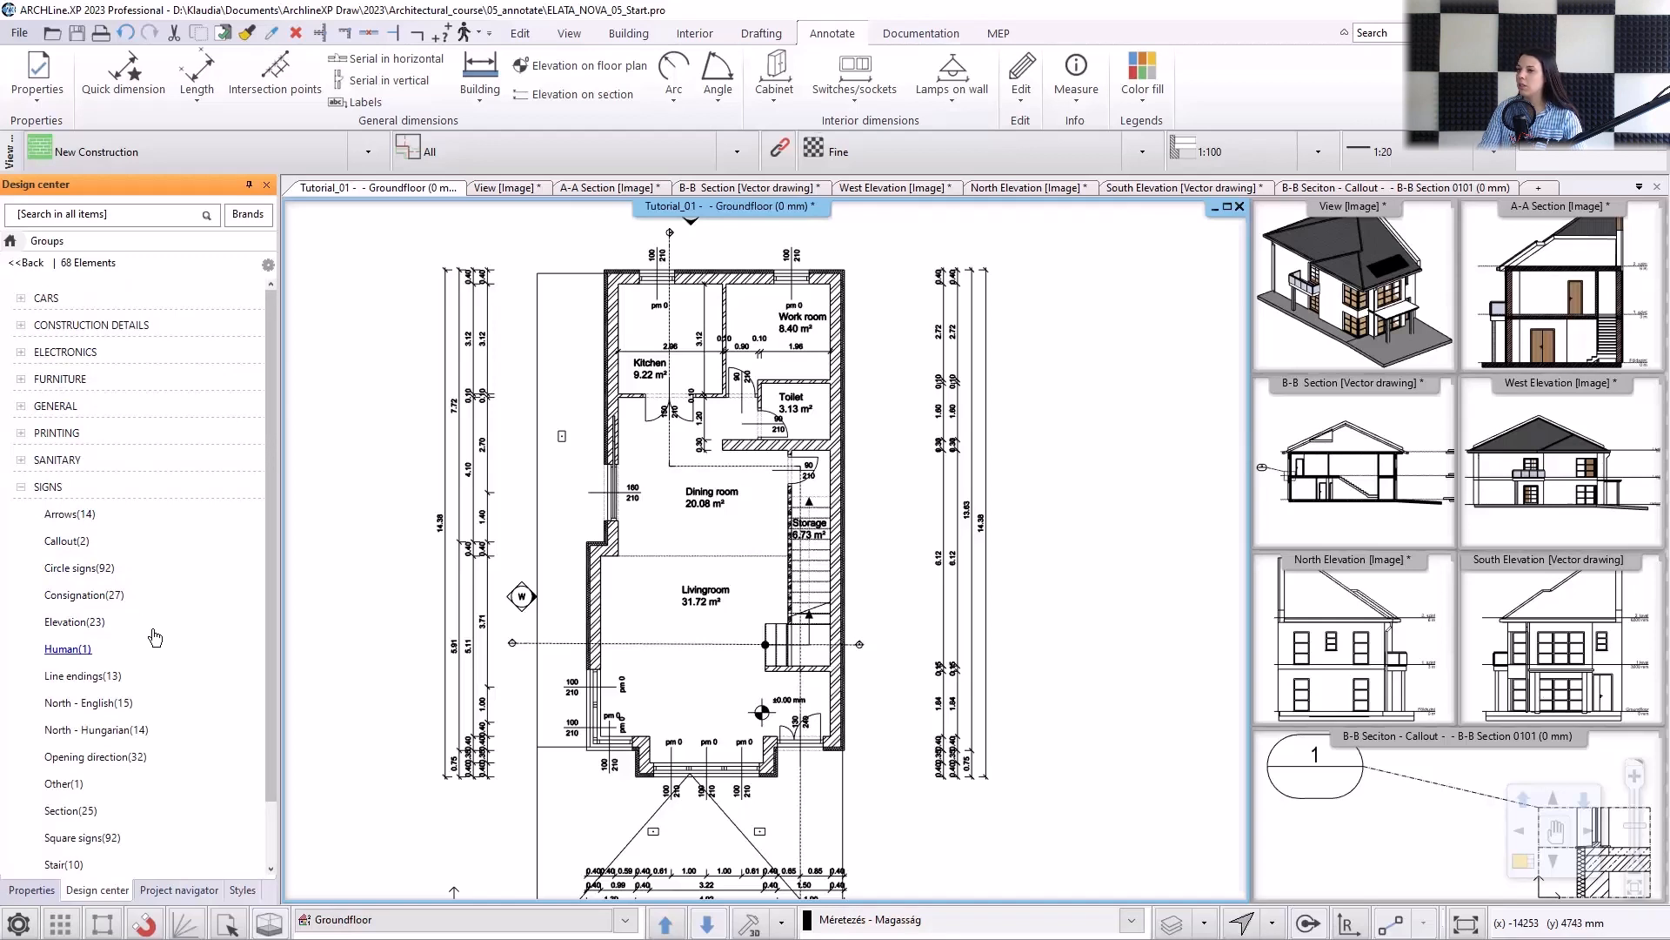
click(70, 513)
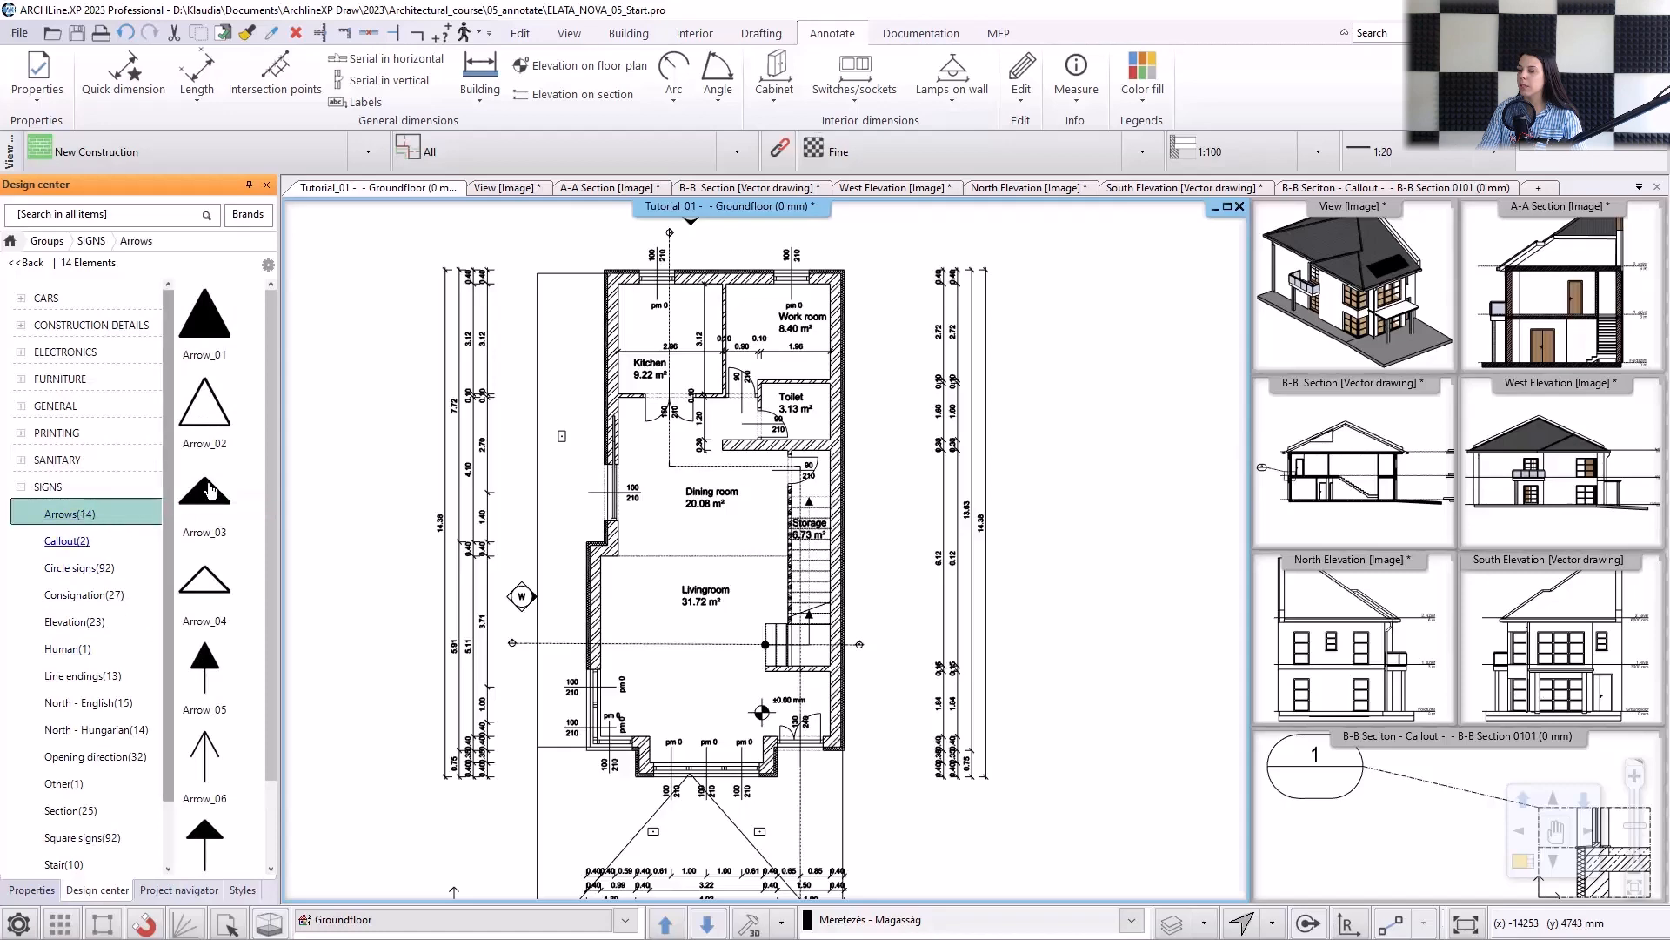
drag(214, 345, 785, 771)
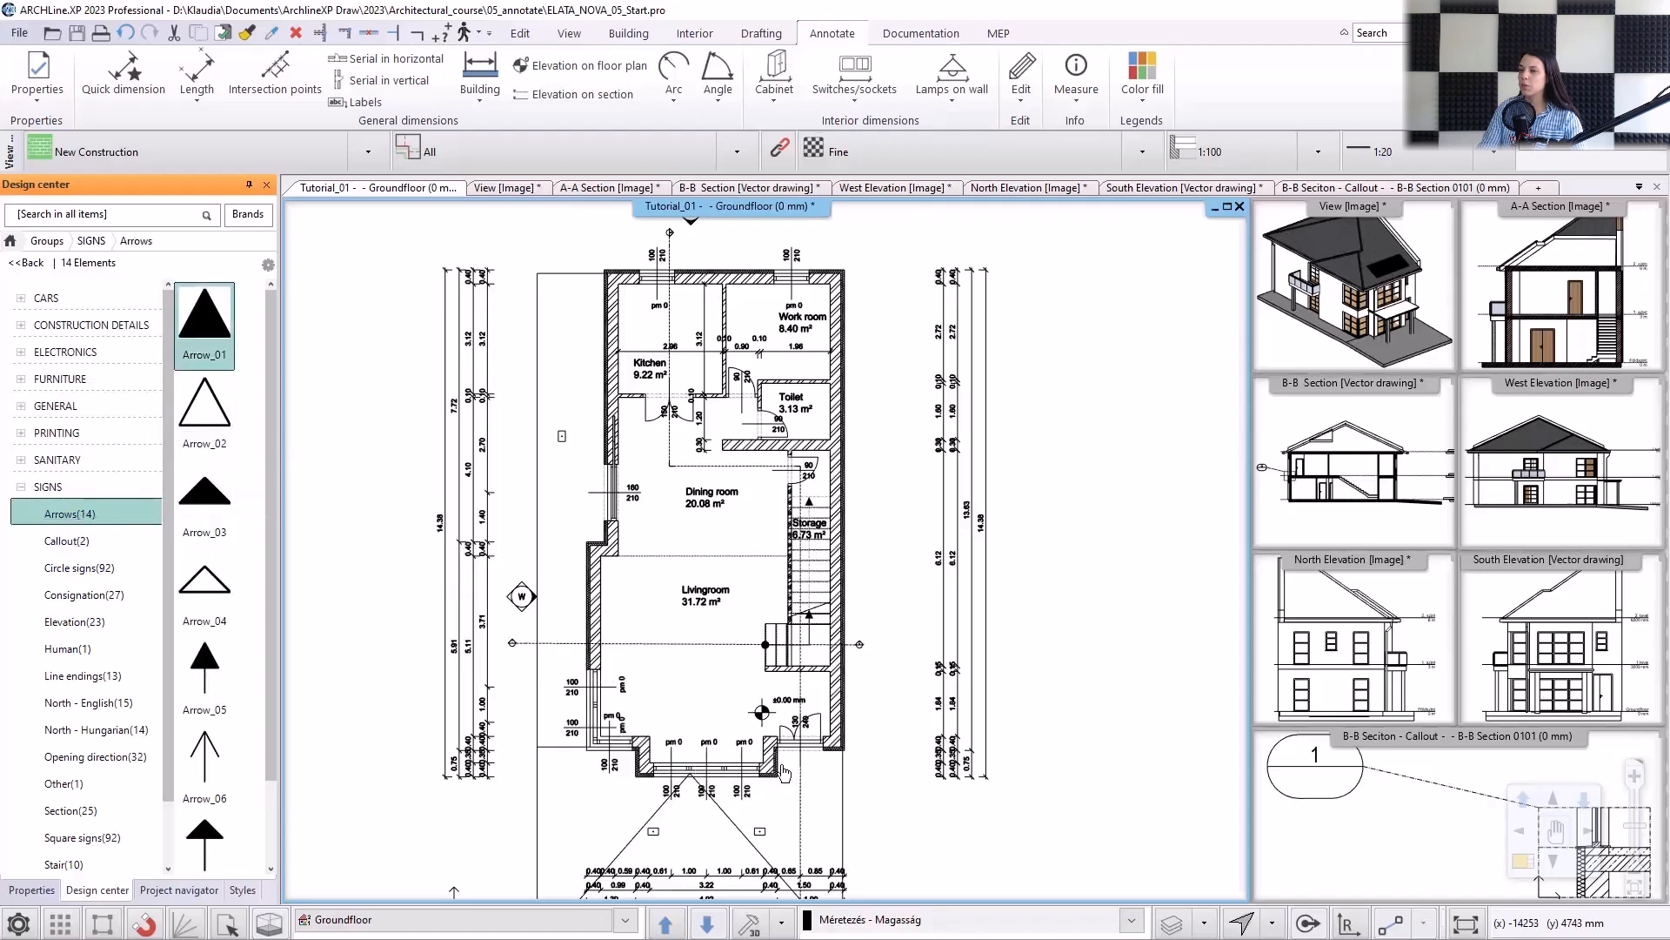
scroll(800, 768, up, 3)
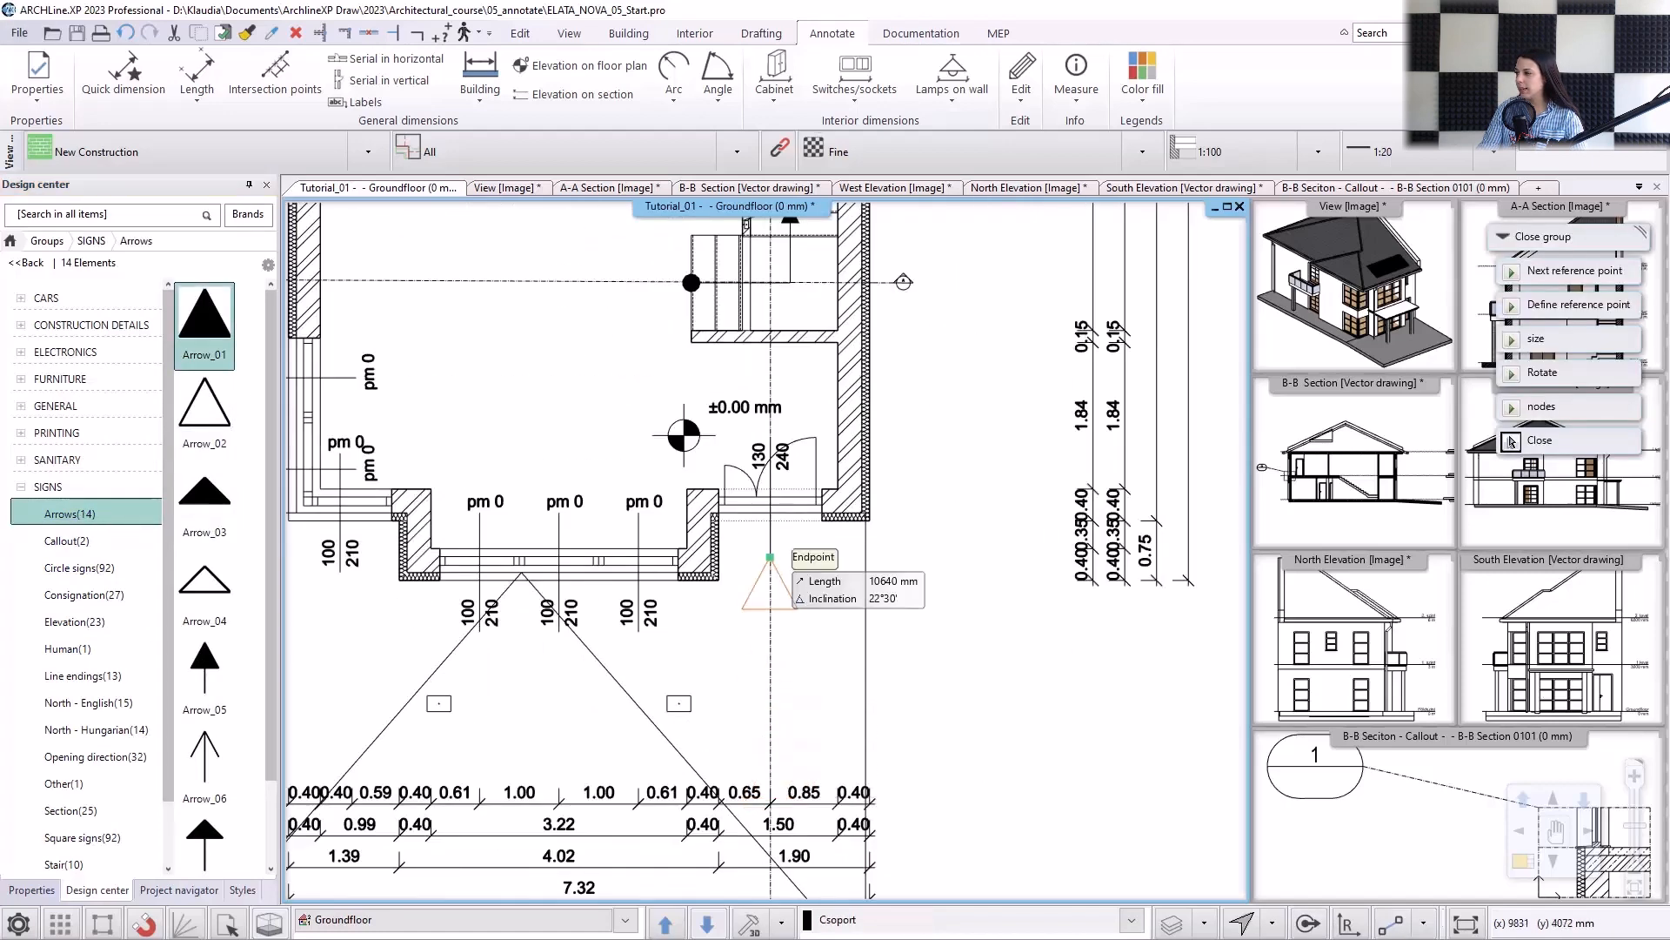
click(809, 622)
scroll(815, 629, up, 3)
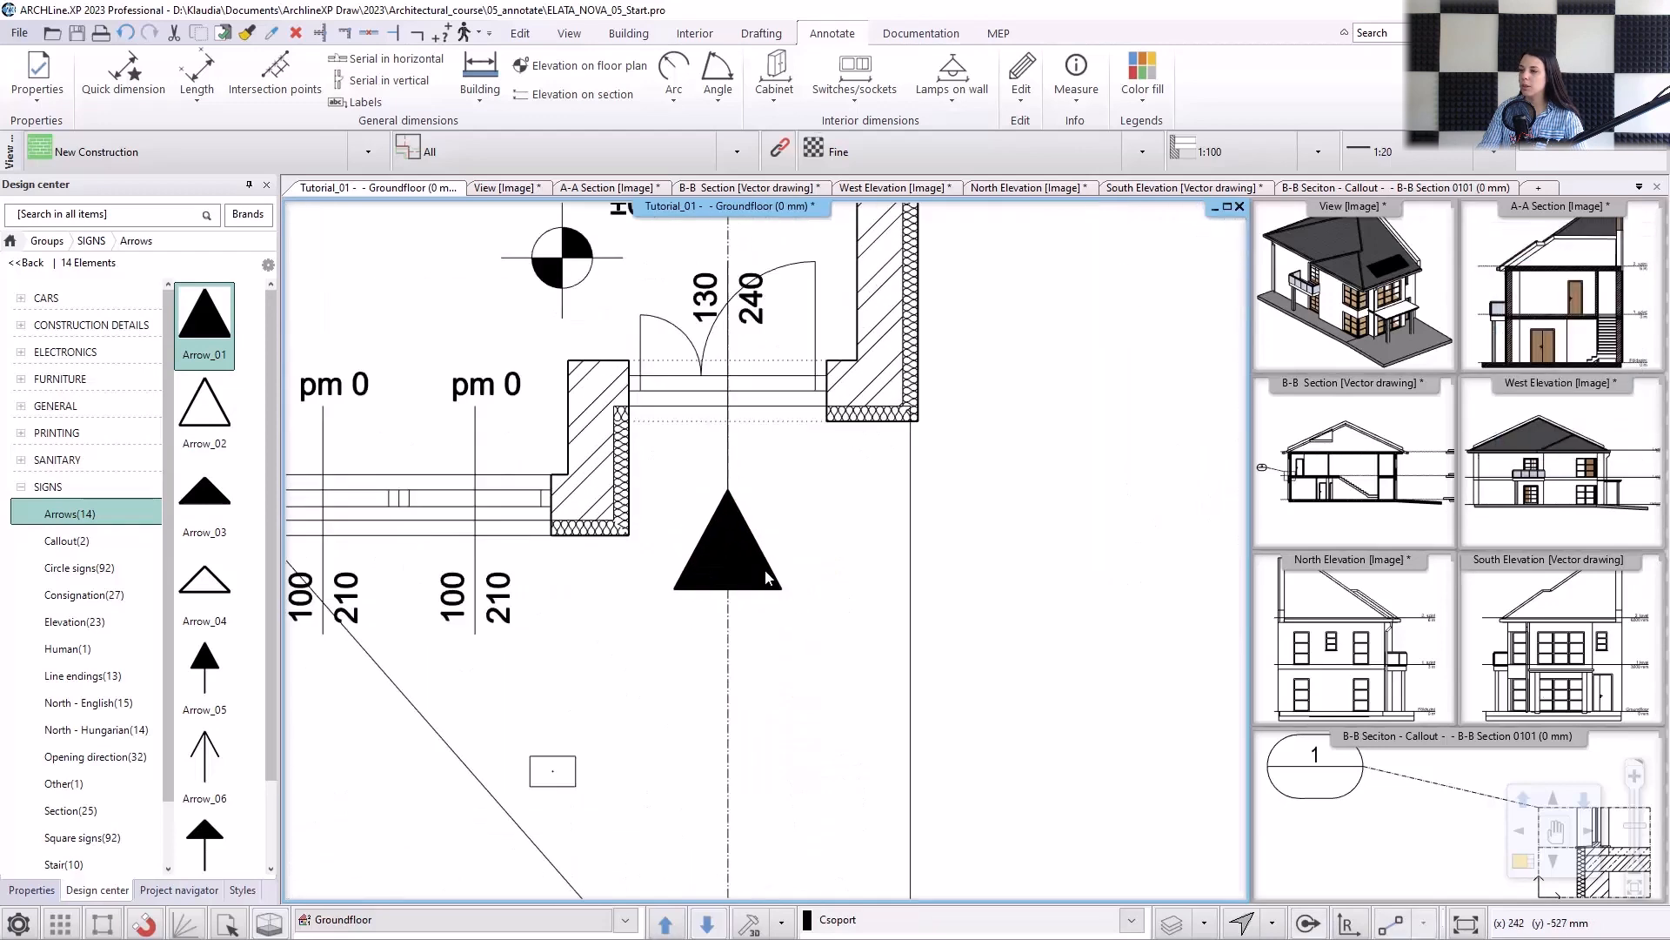
Scale the entrance arrow group down about its tip to about 181 mm wide and 168 mm high.
click(765, 574)
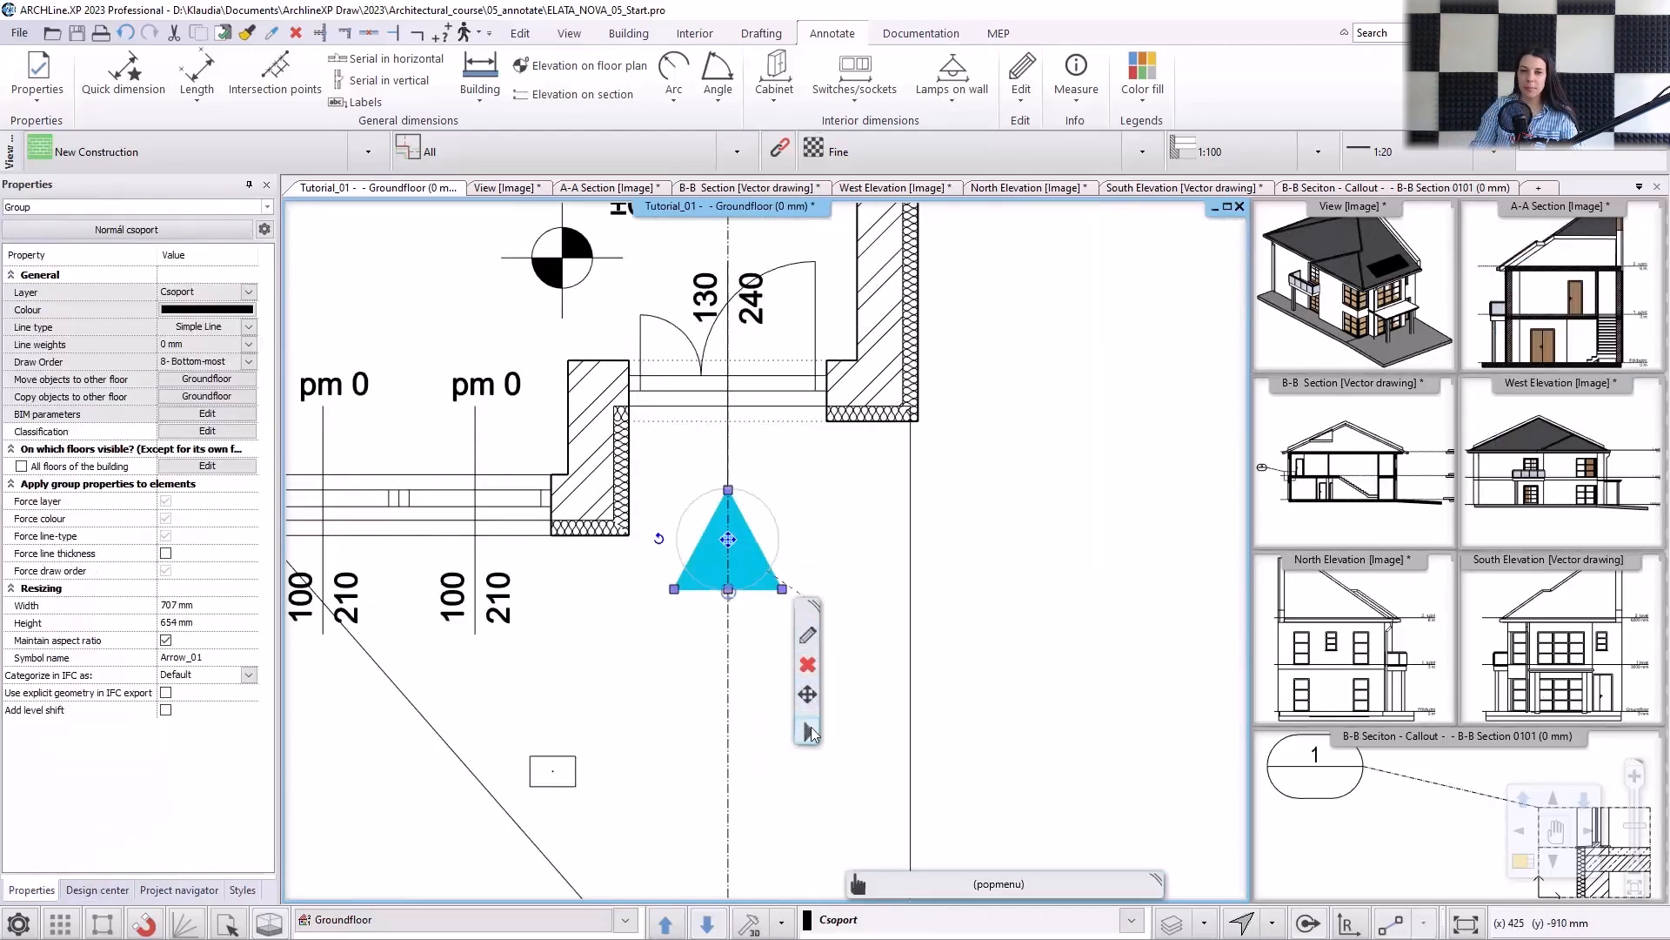
click(809, 731)
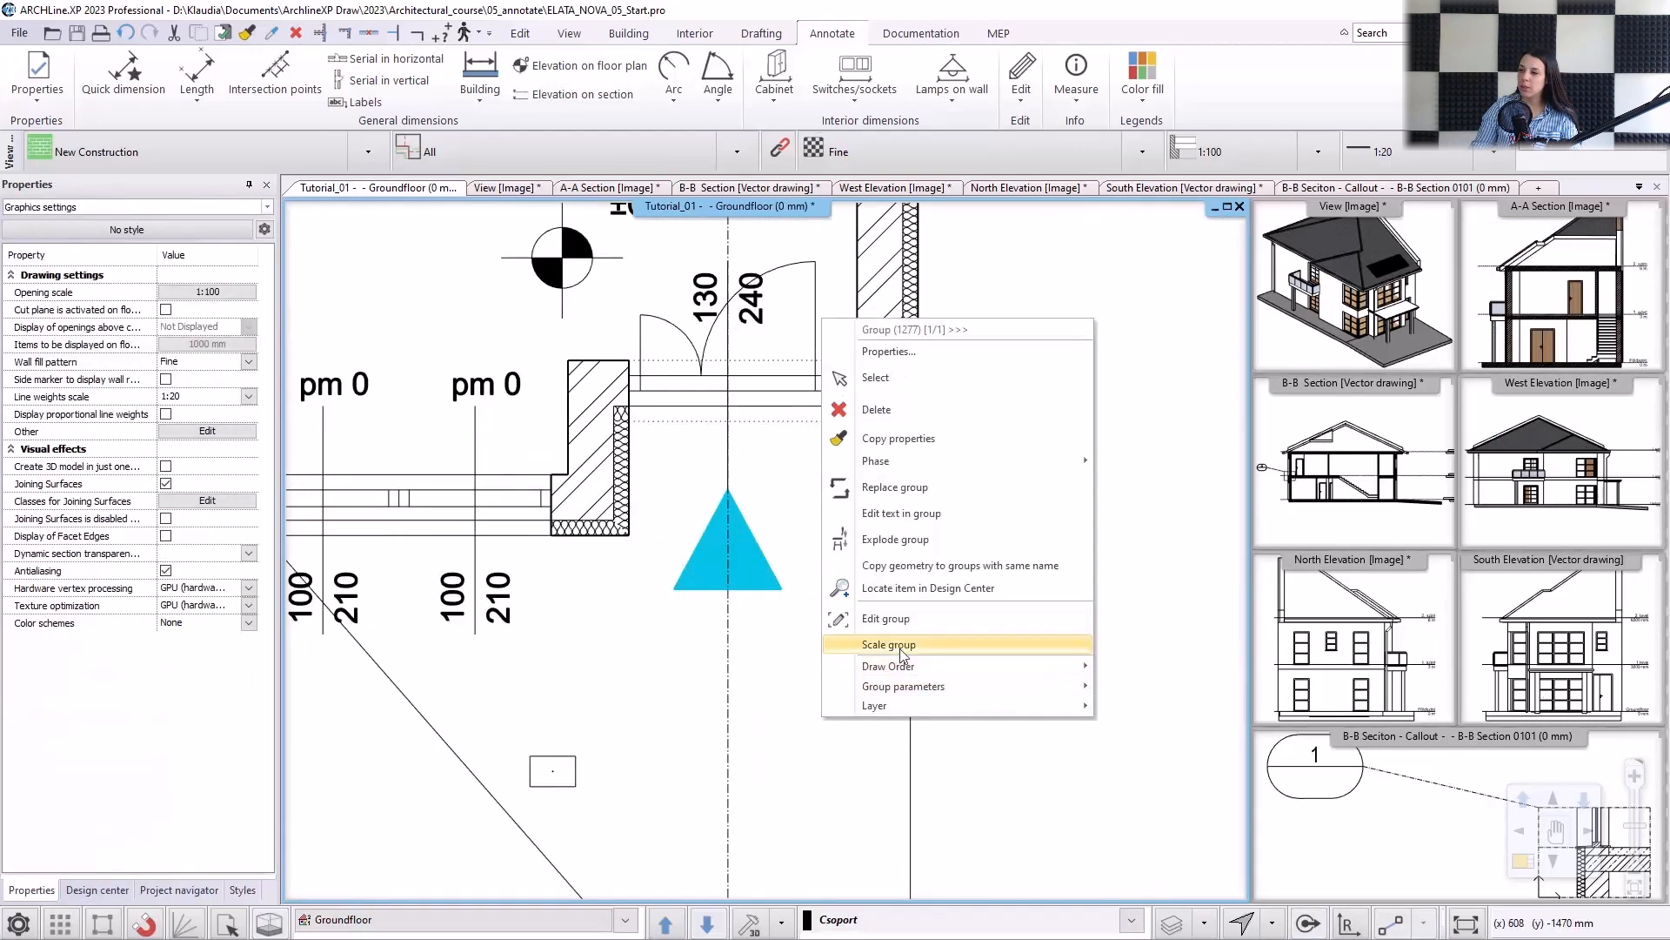
click(902, 654)
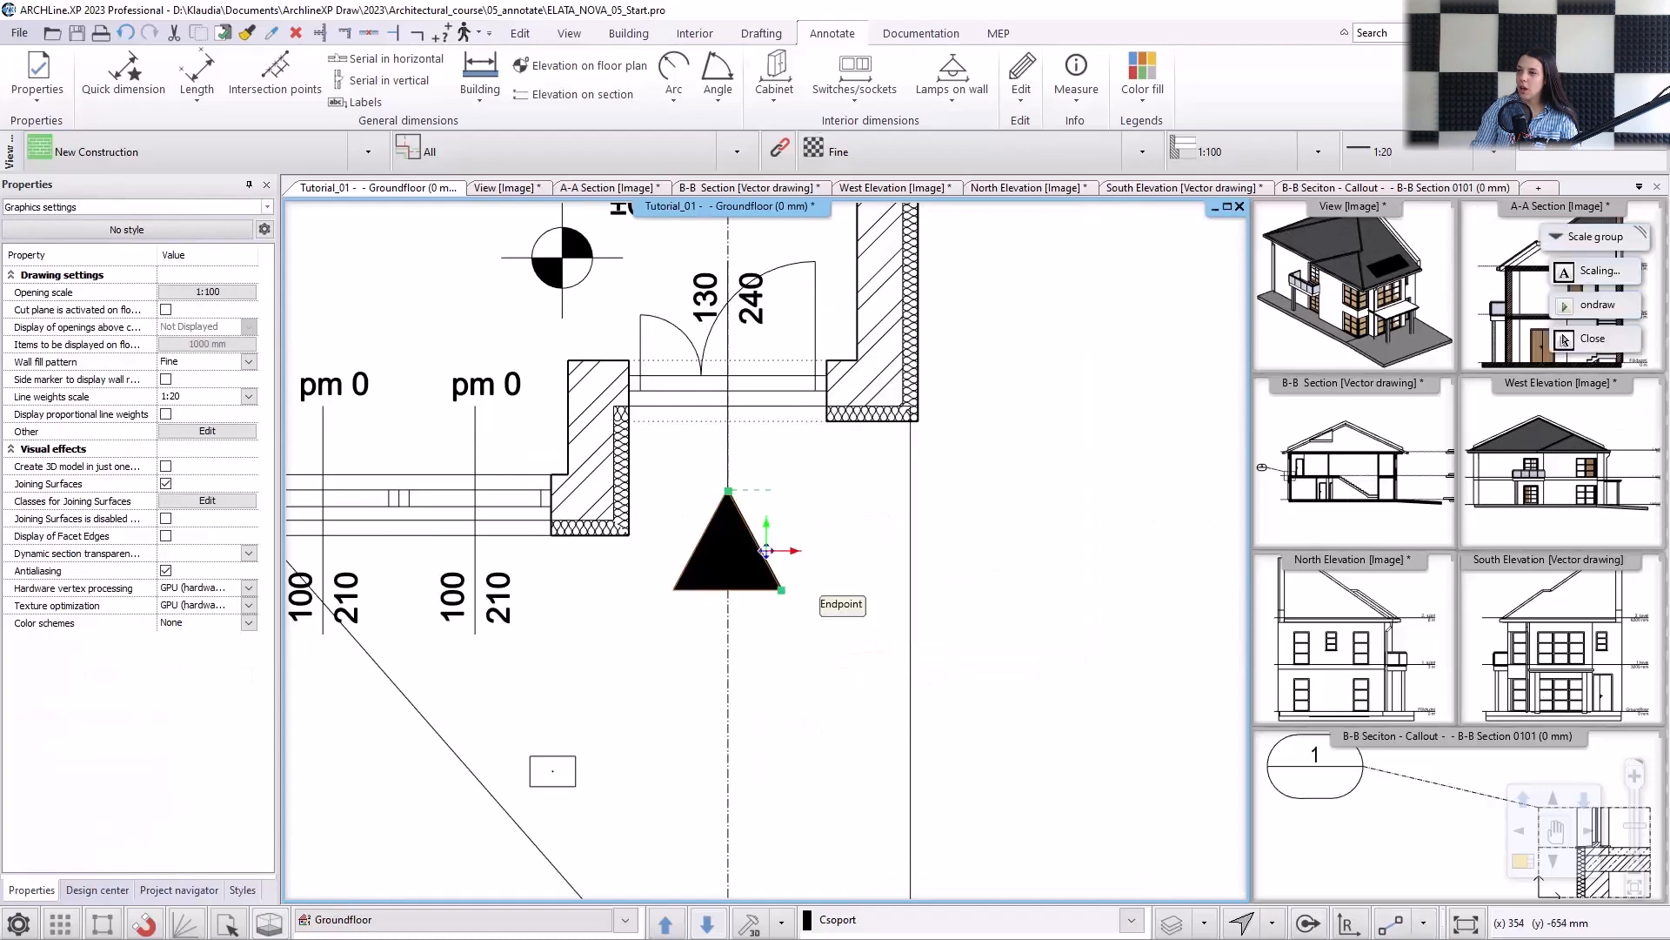
scroll(712, 497, up, 2)
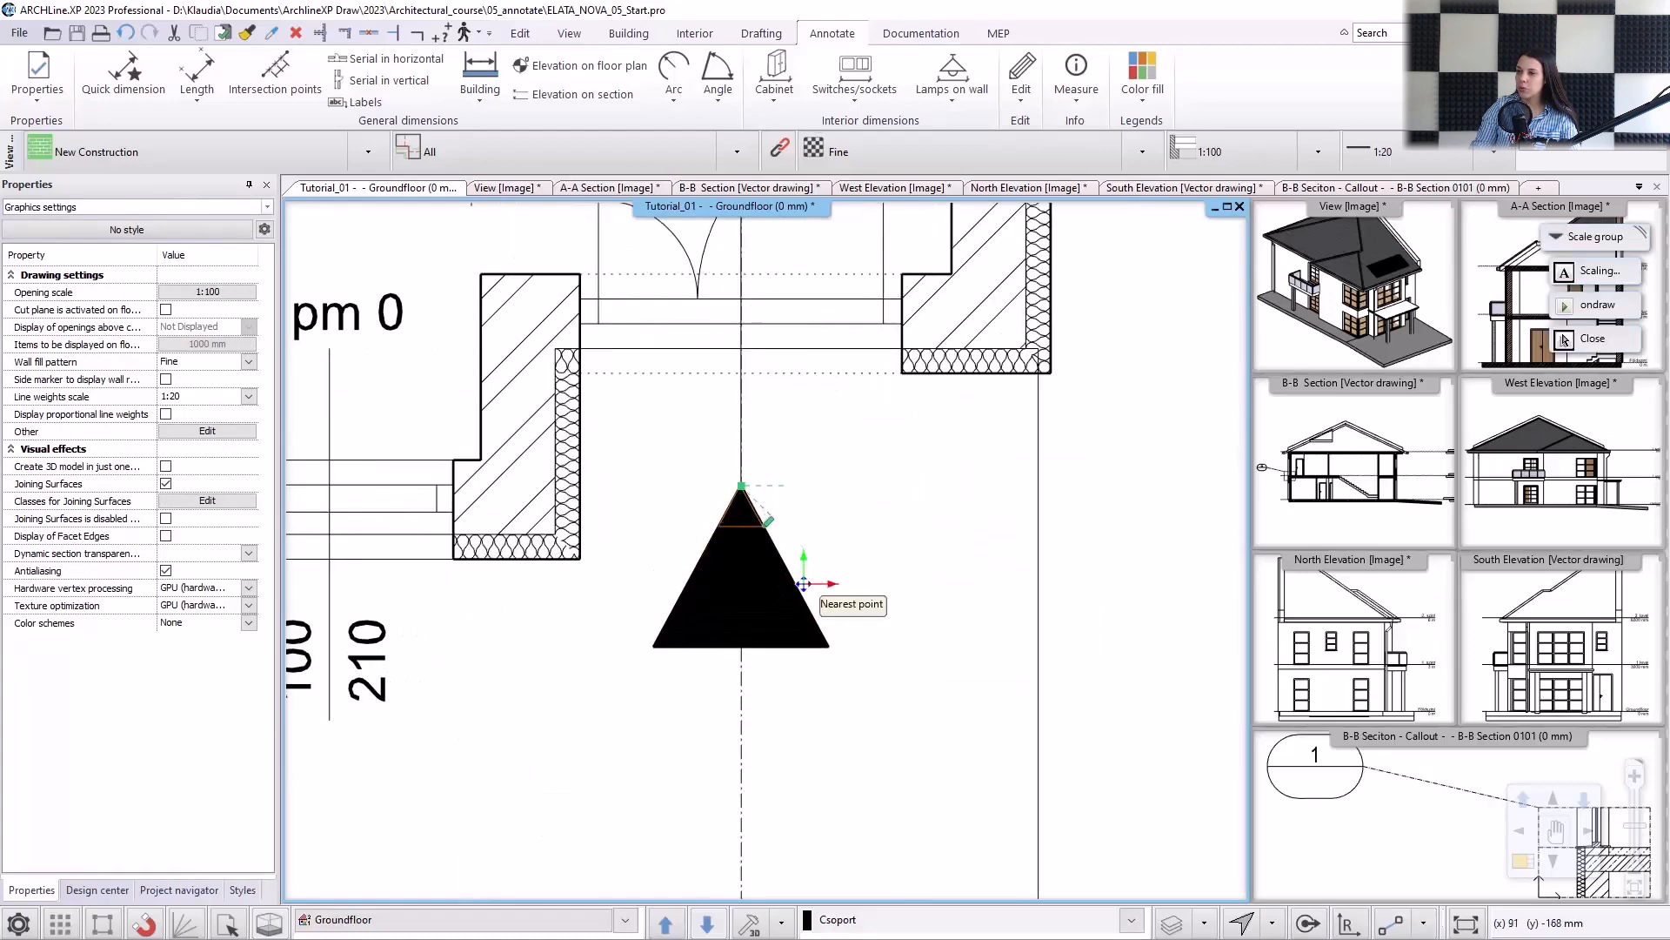
click(746, 524)
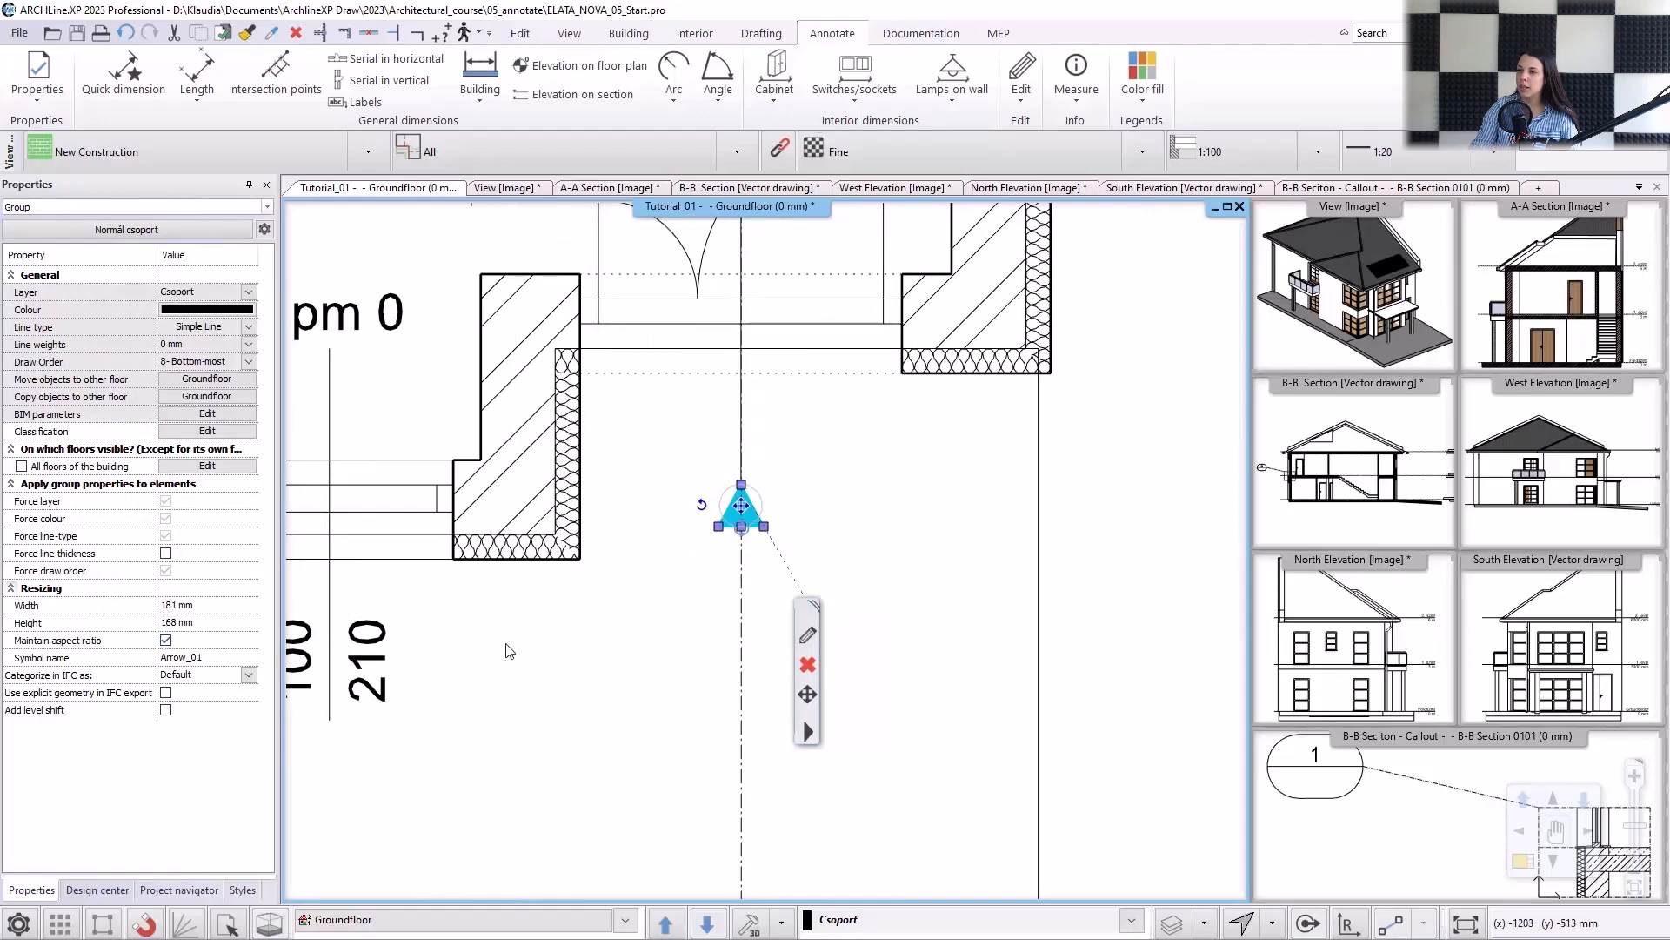
key(Escape)
Place the North 13 symbol from the Design center's North - English signs northeast of the house, pointing diagonally towards the northeast.
scroll(589, 626, down, 5)
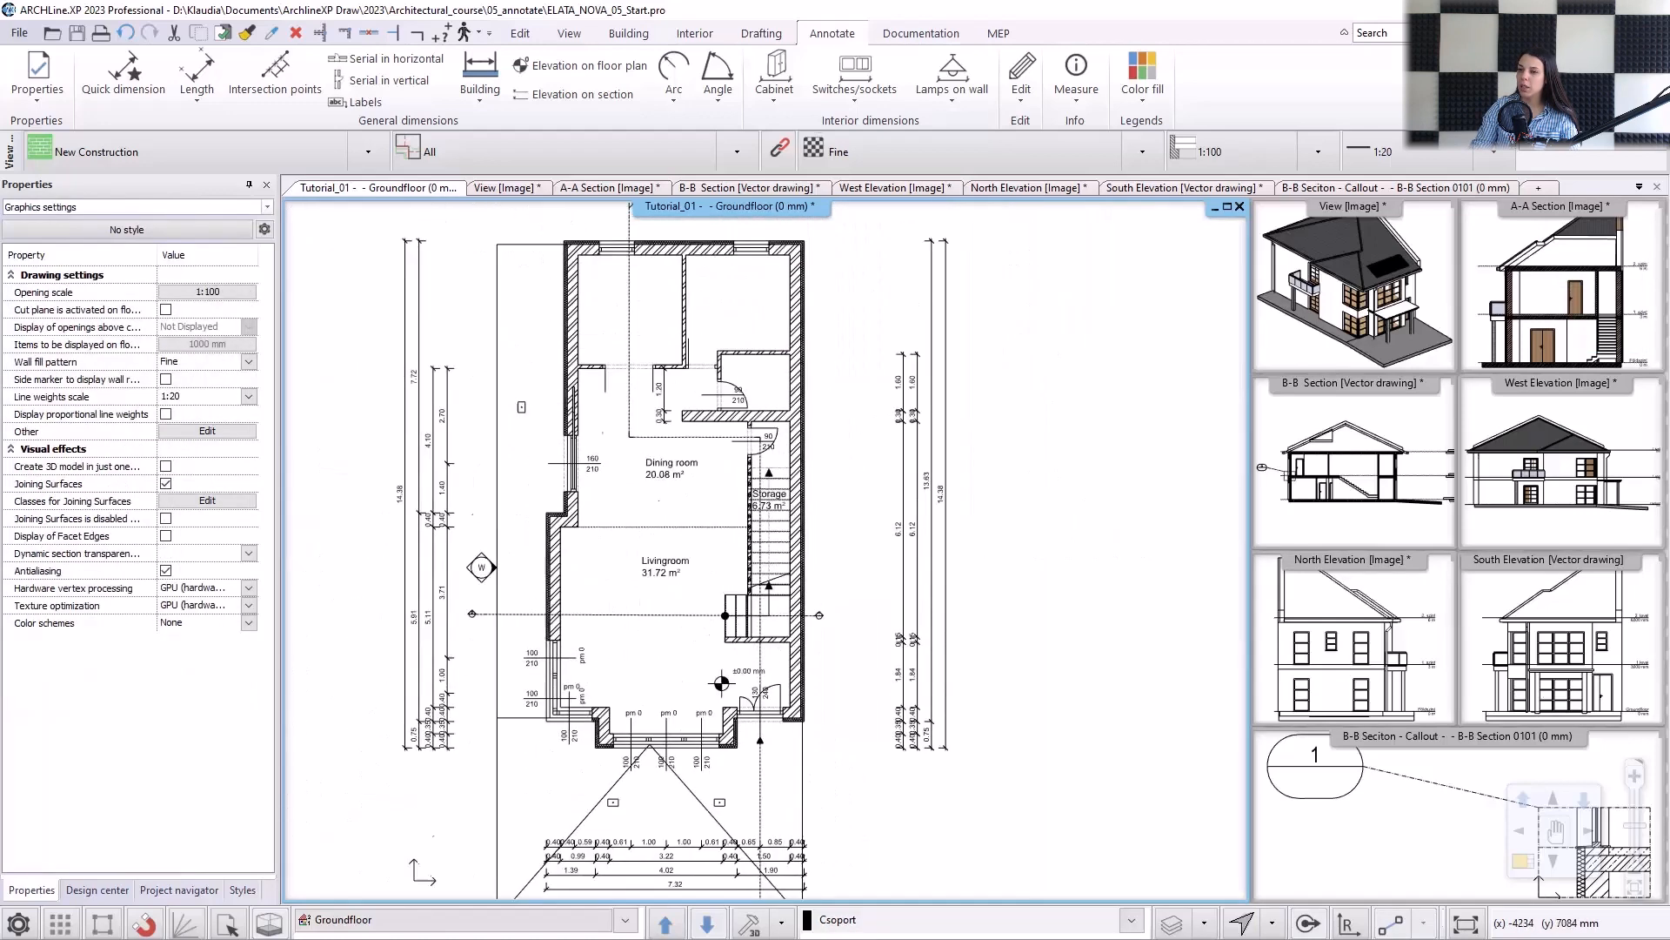
middle_drag(606, 497, 592, 668)
middle_drag(762, 334, 728, 426)
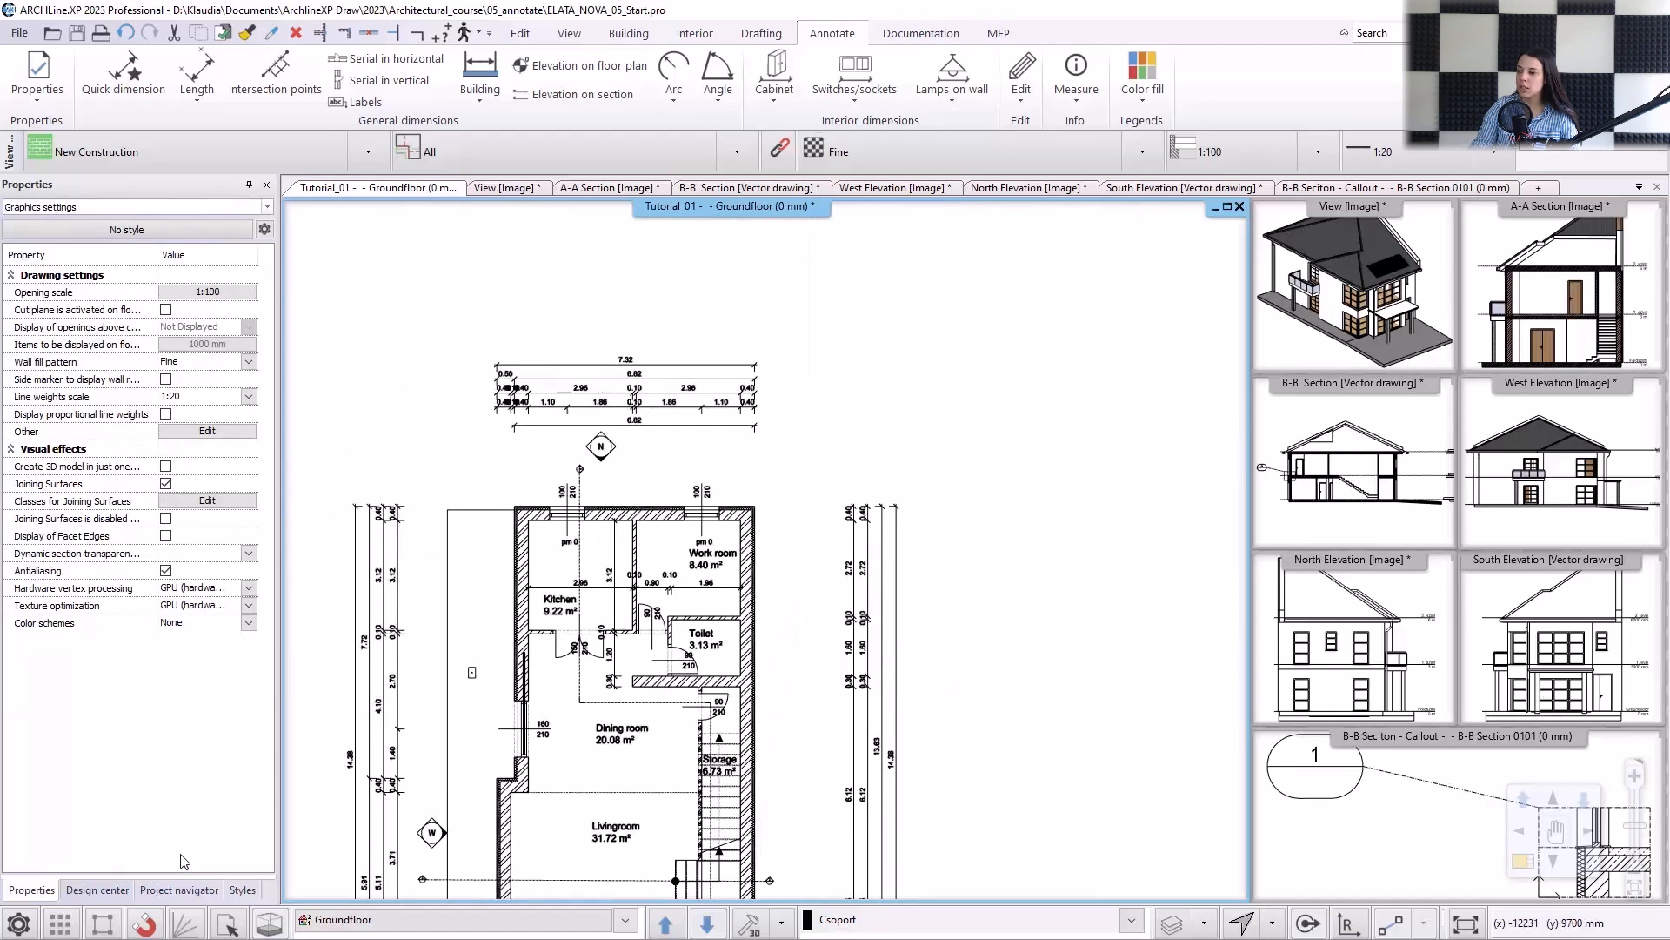
click(98, 889)
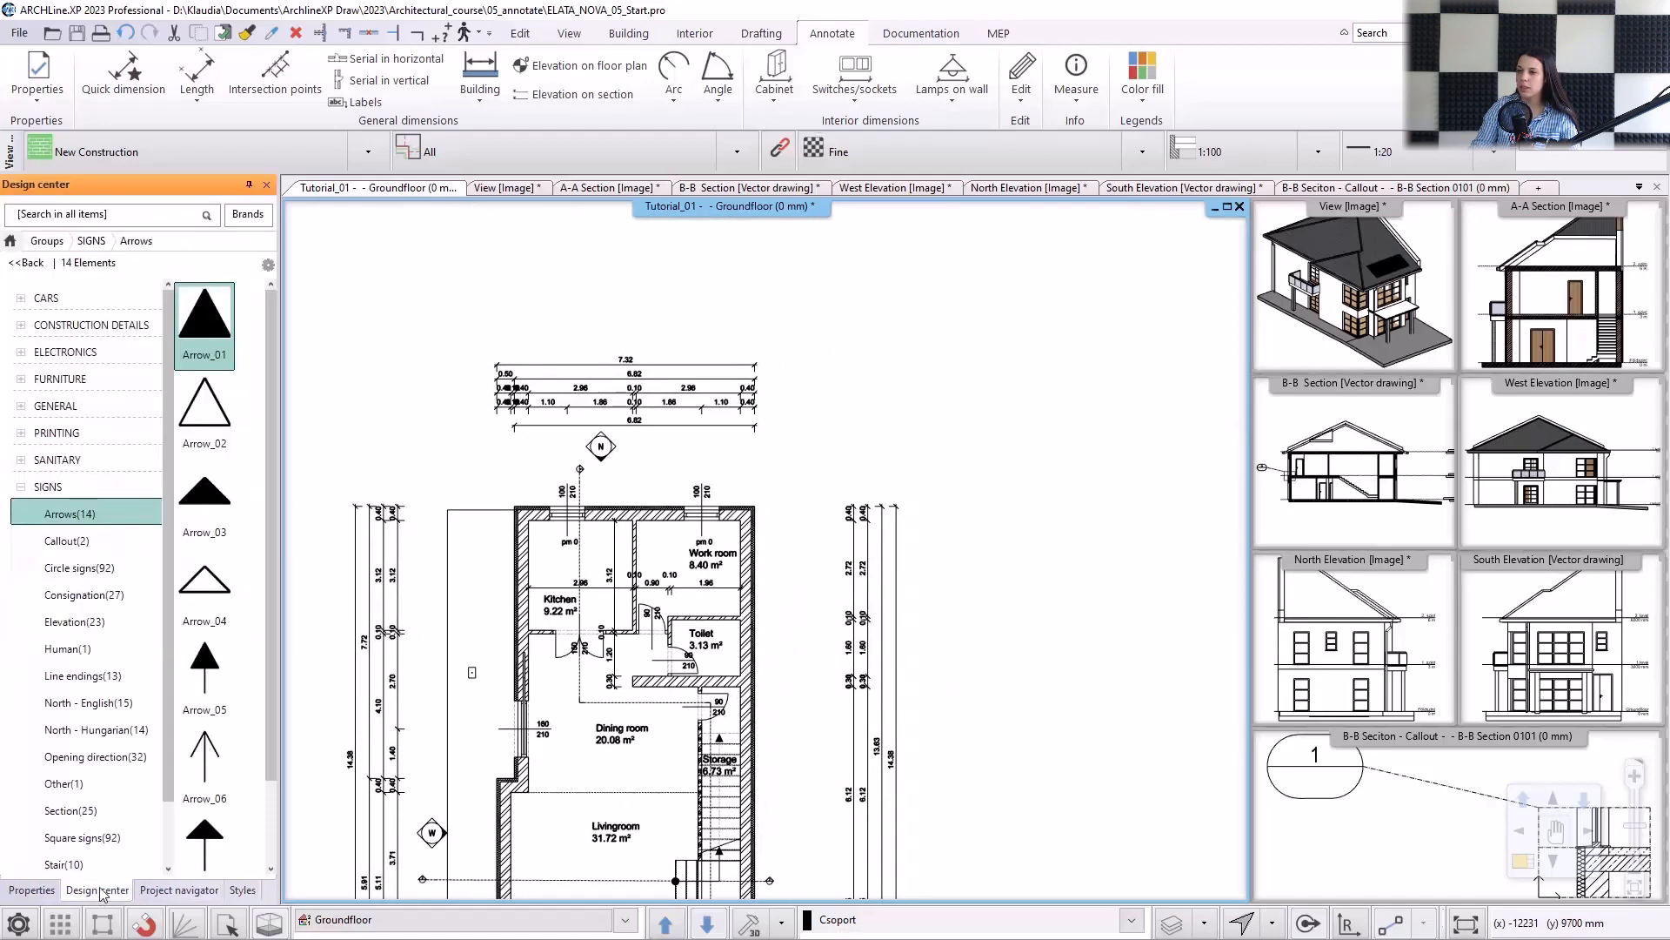
scroll(109, 637, down, 2)
click(87, 540)
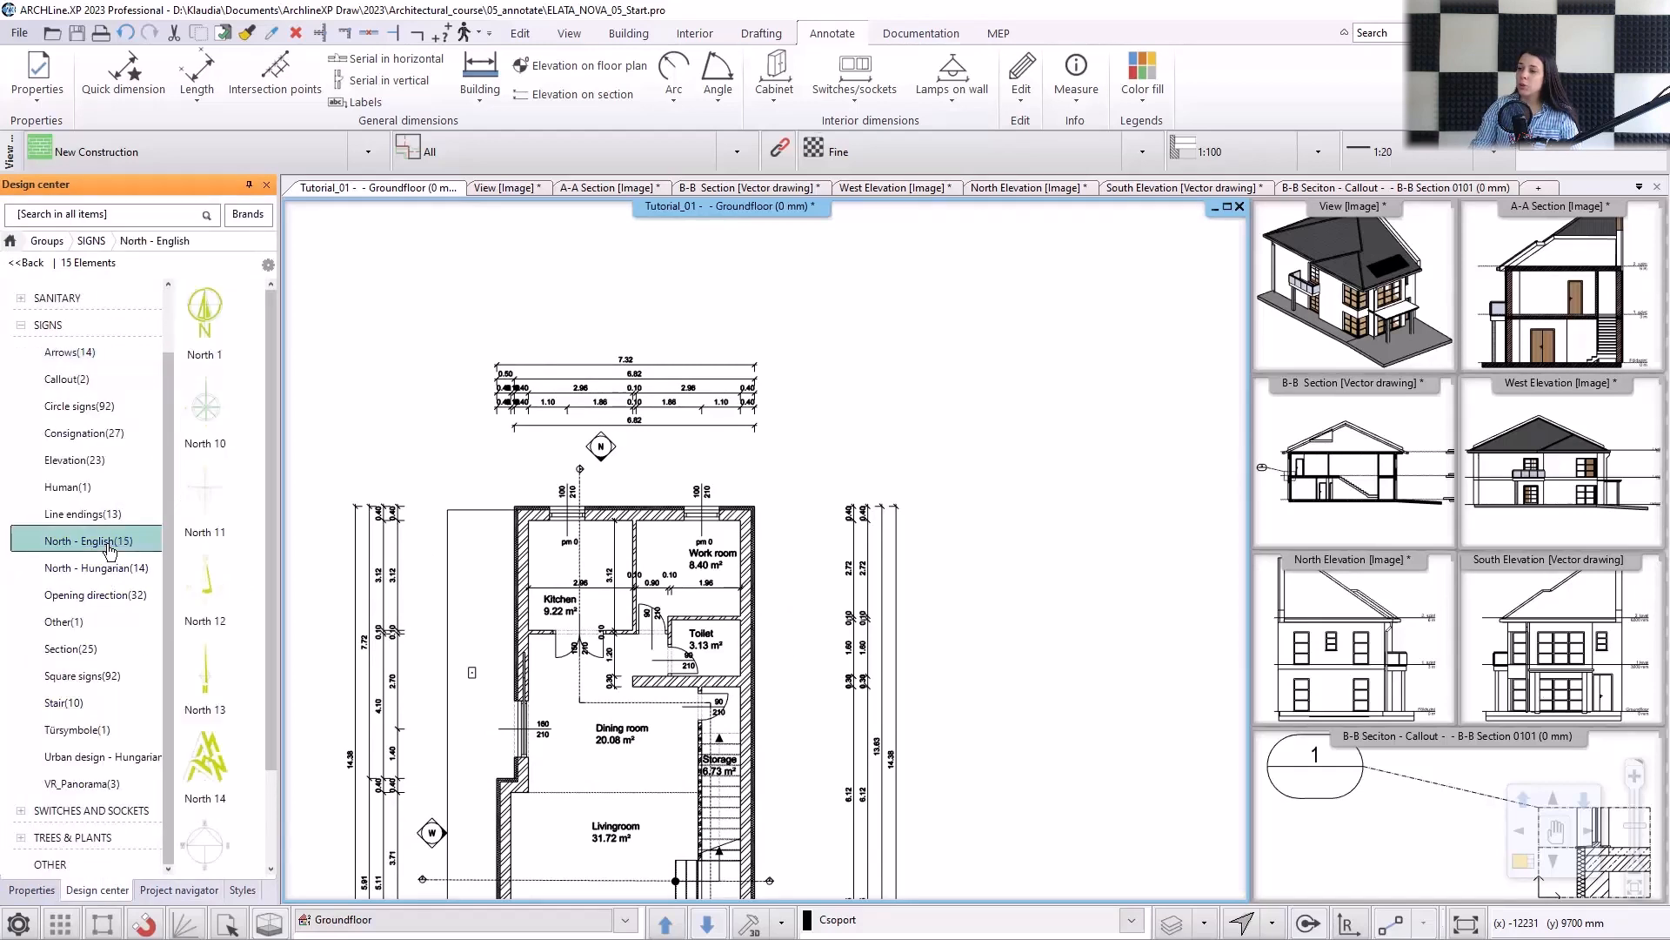
scroll(246, 490, down, 2)
click(209, 409)
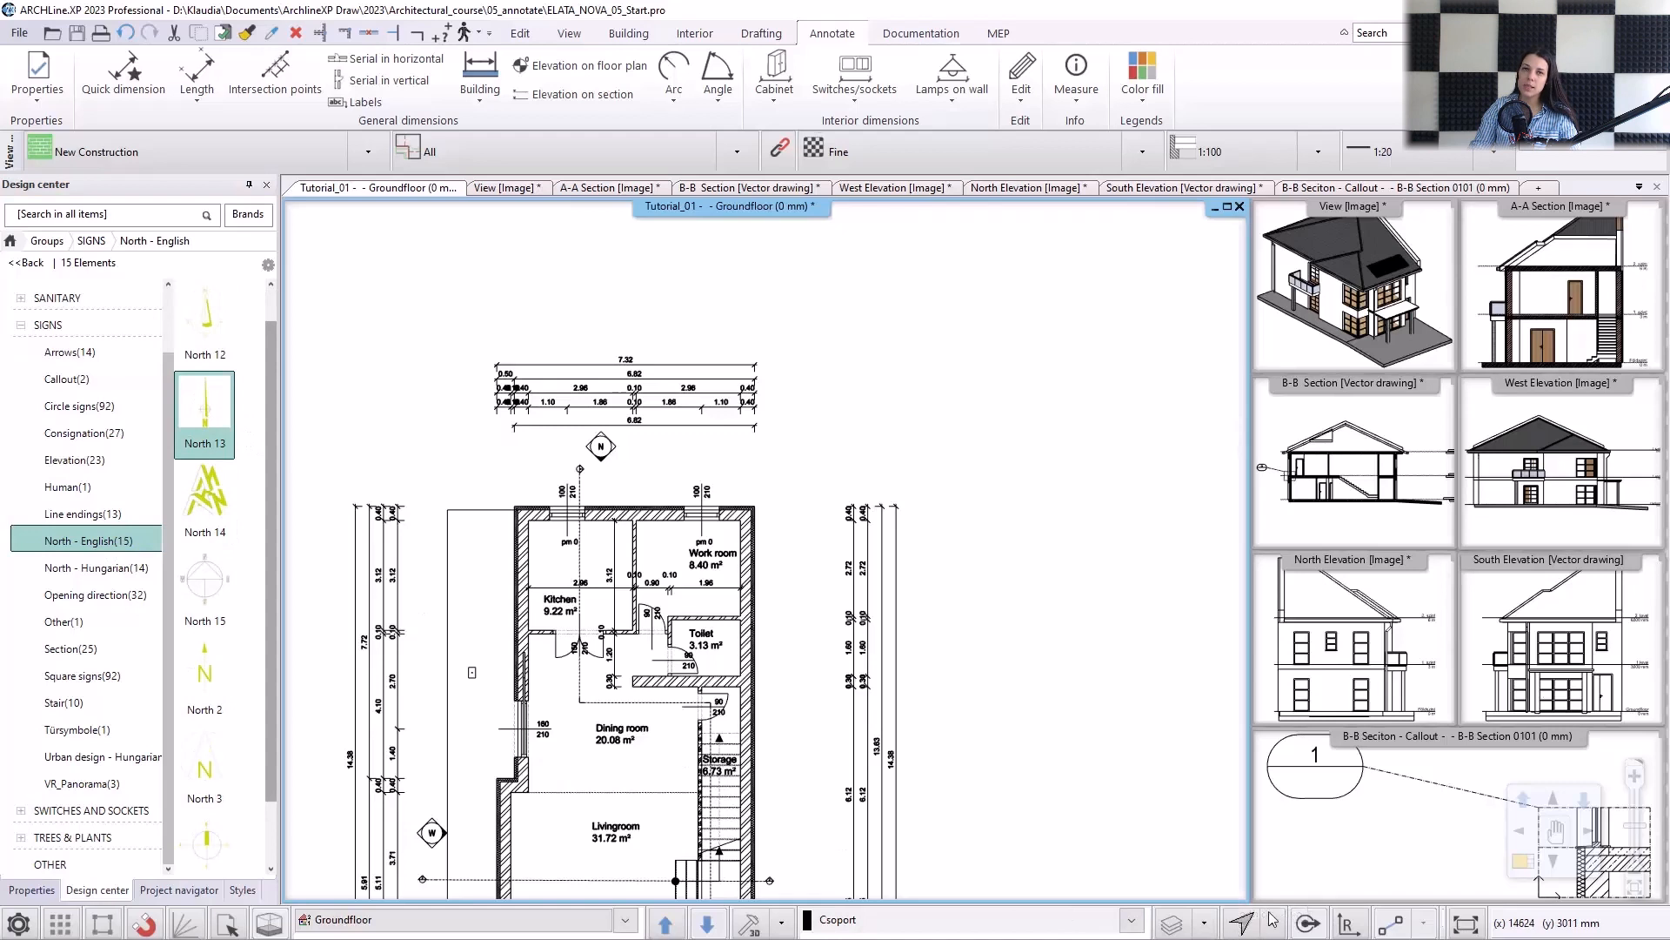
mouse_move(193, 425)
mouse_down()
mouse_move(448, 444)
mouse_move(818, 435)
mouse_up()
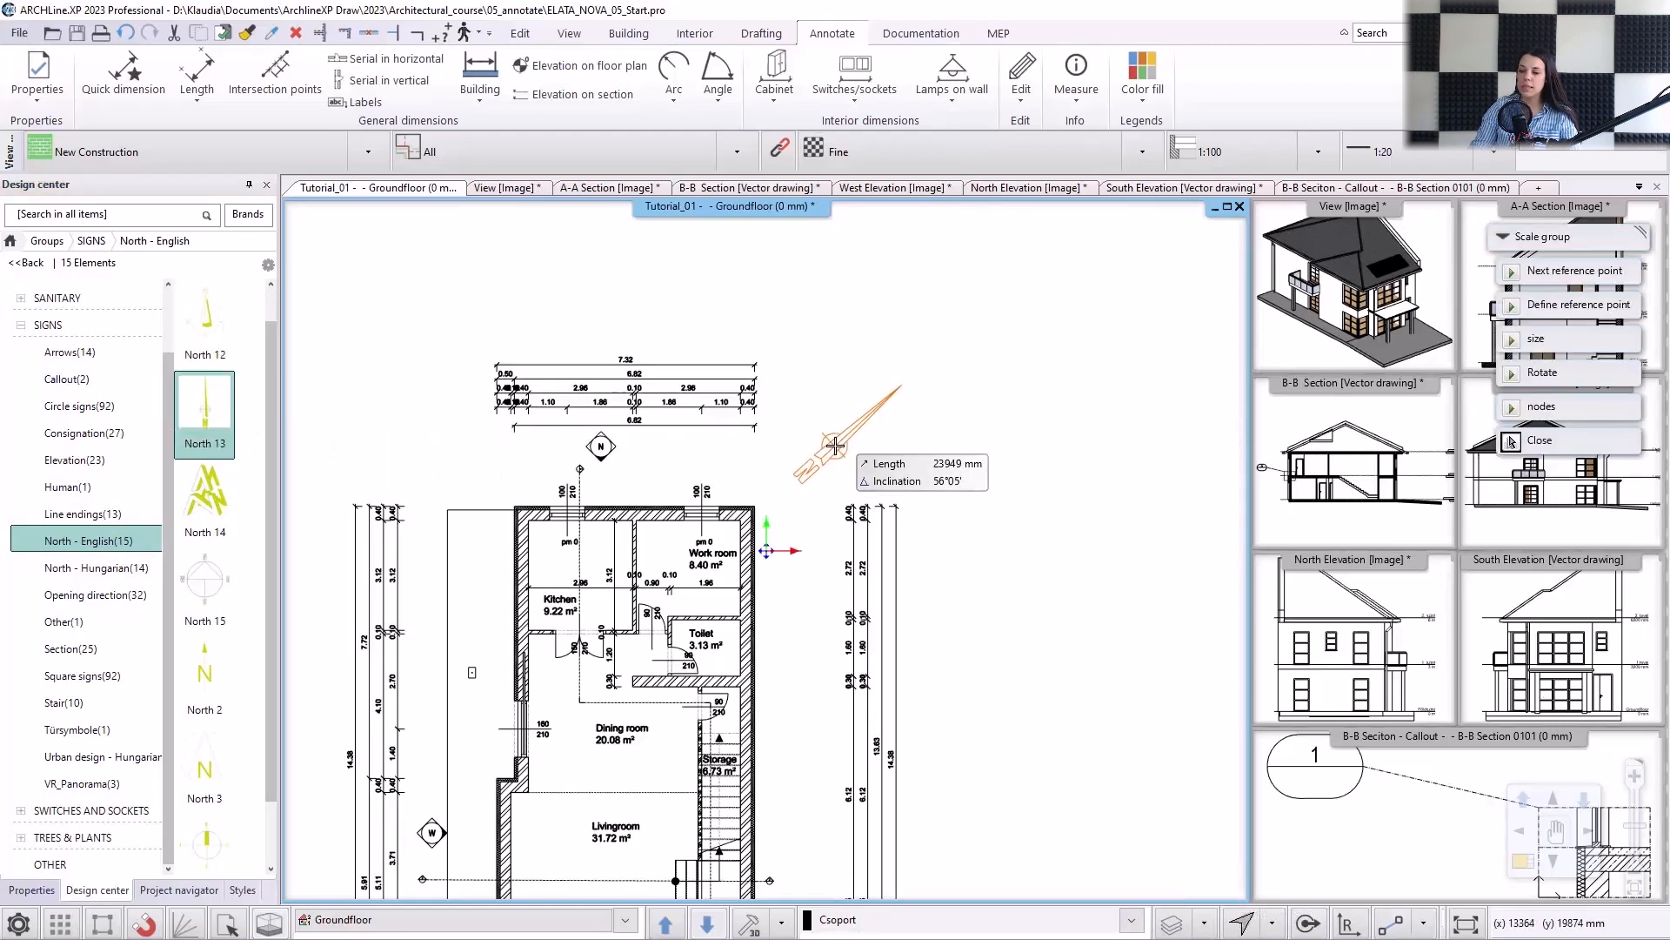
click(835, 446)
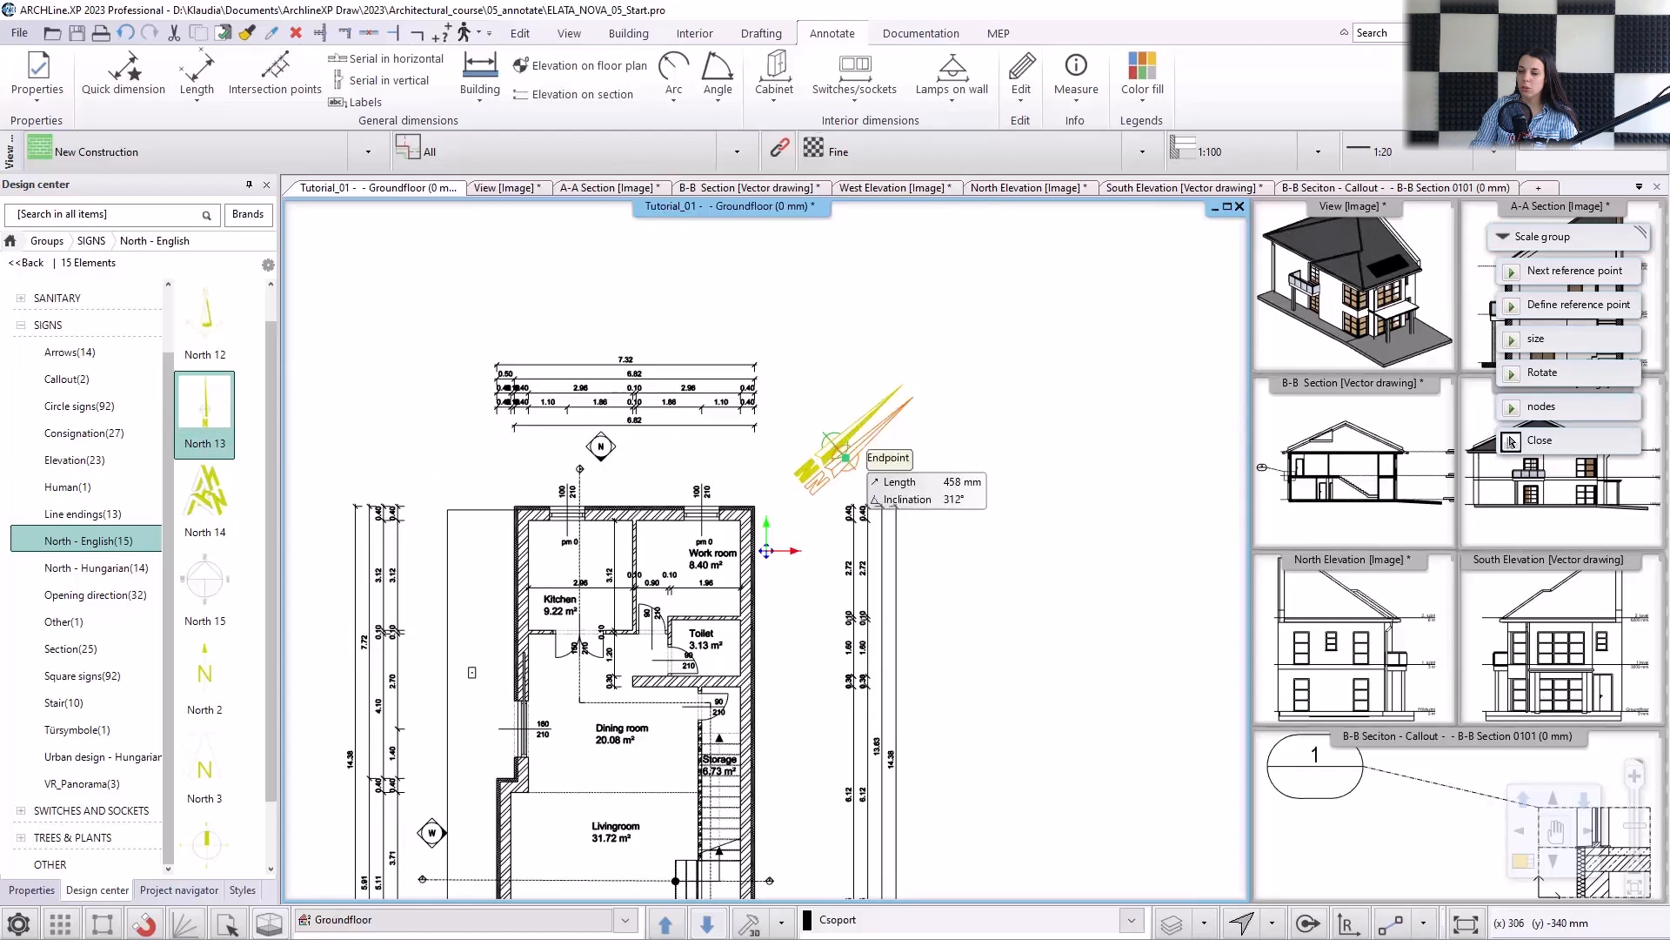
click(1511, 441)
Turn on Force colour for the north symbol so that it takes the group's black colour.
click(833, 440)
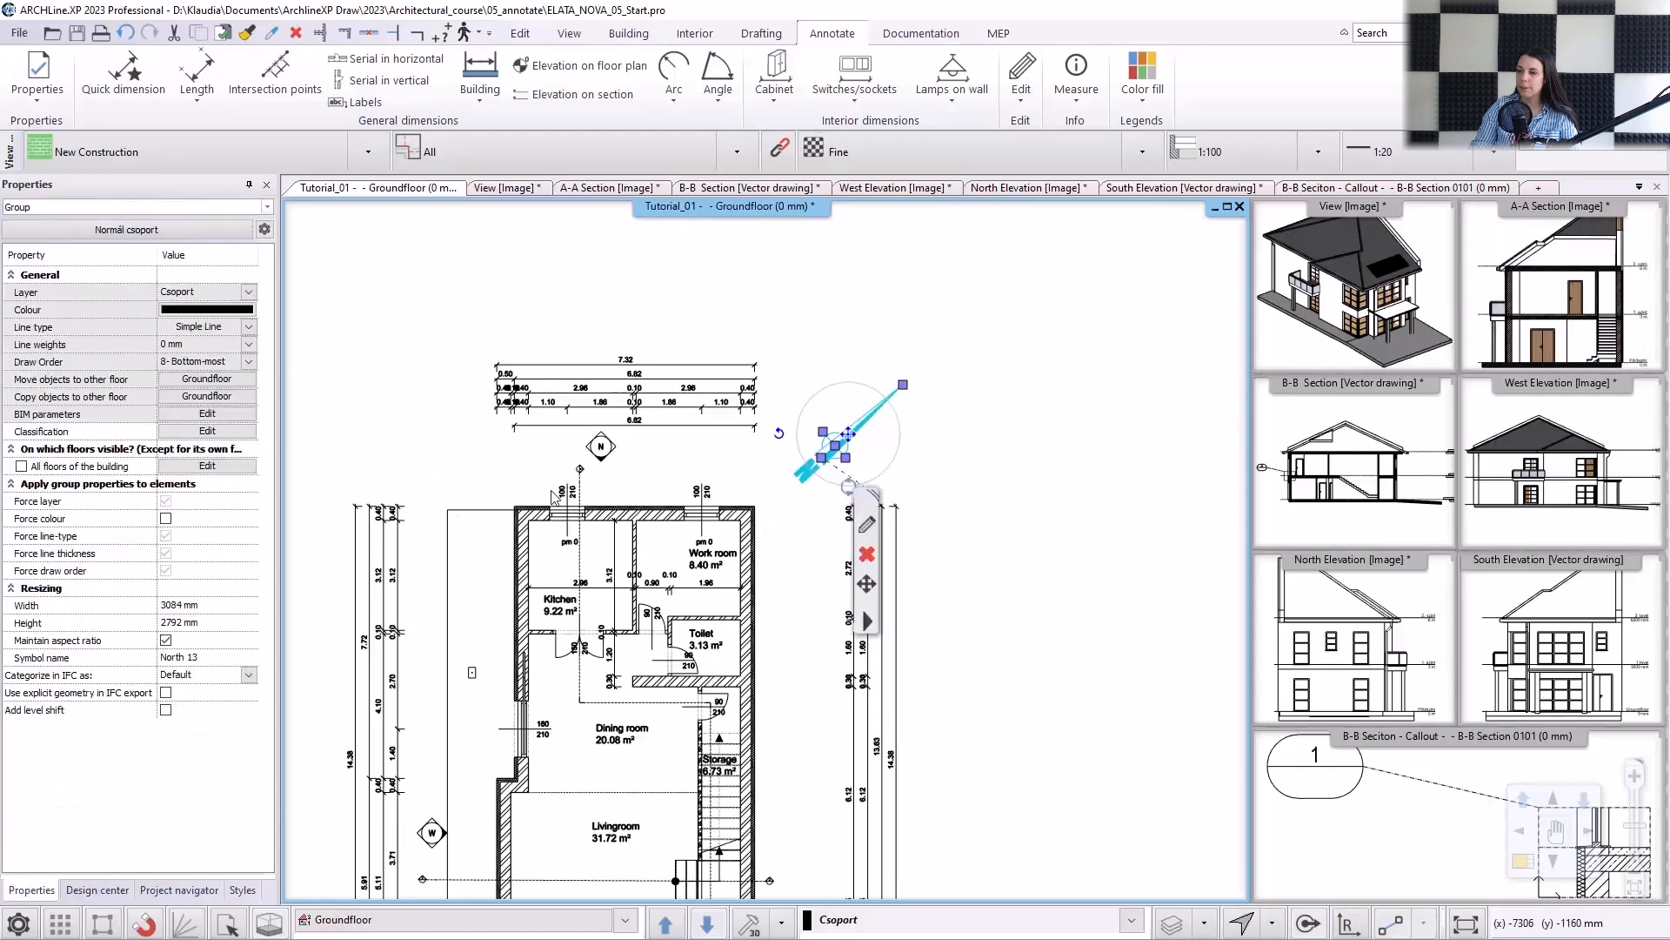
click(166, 520)
click(925, 430)
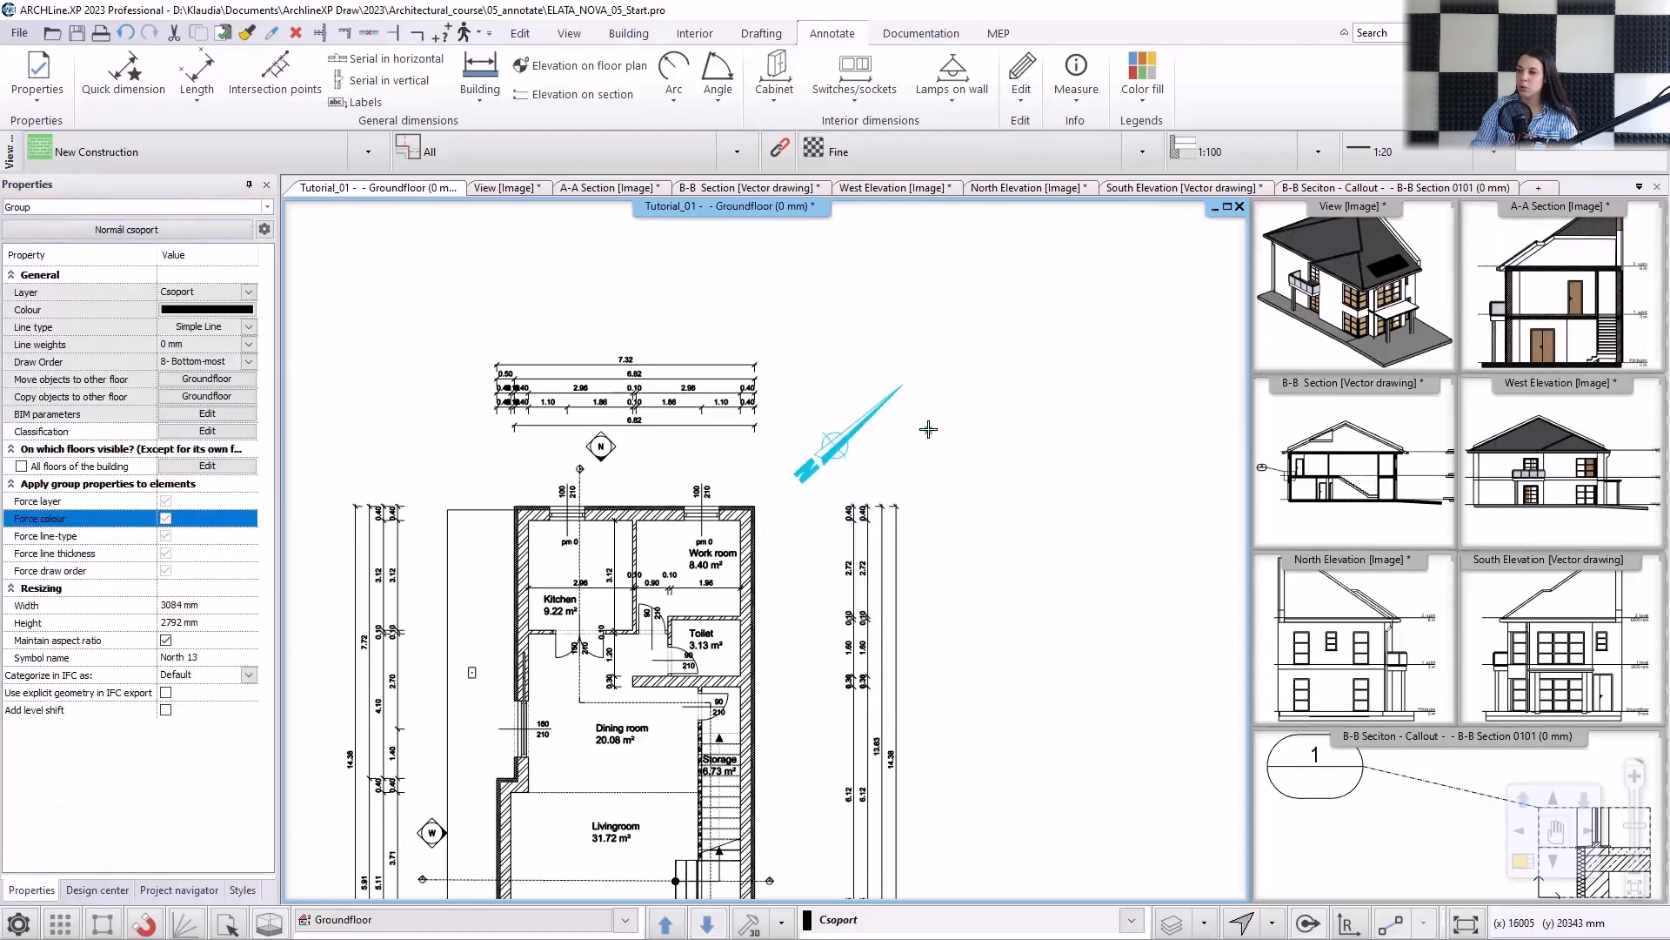
Set the north symbol's width to 1500 mm while maintaining its aspect ratio.
click(844, 445)
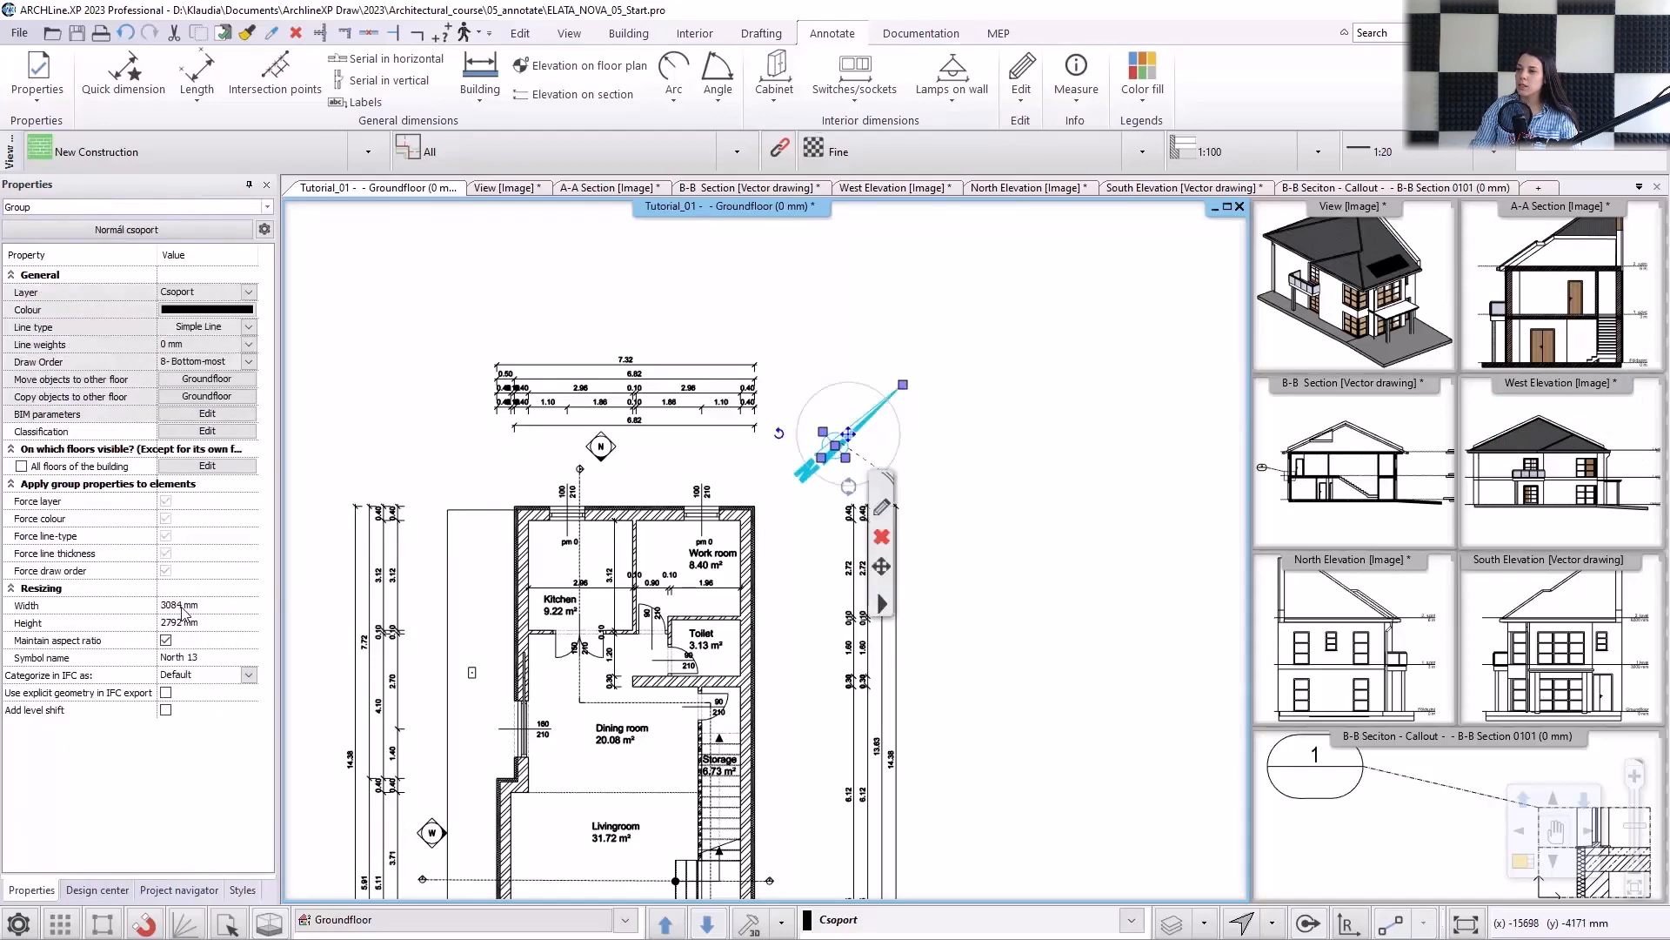
click(180, 605)
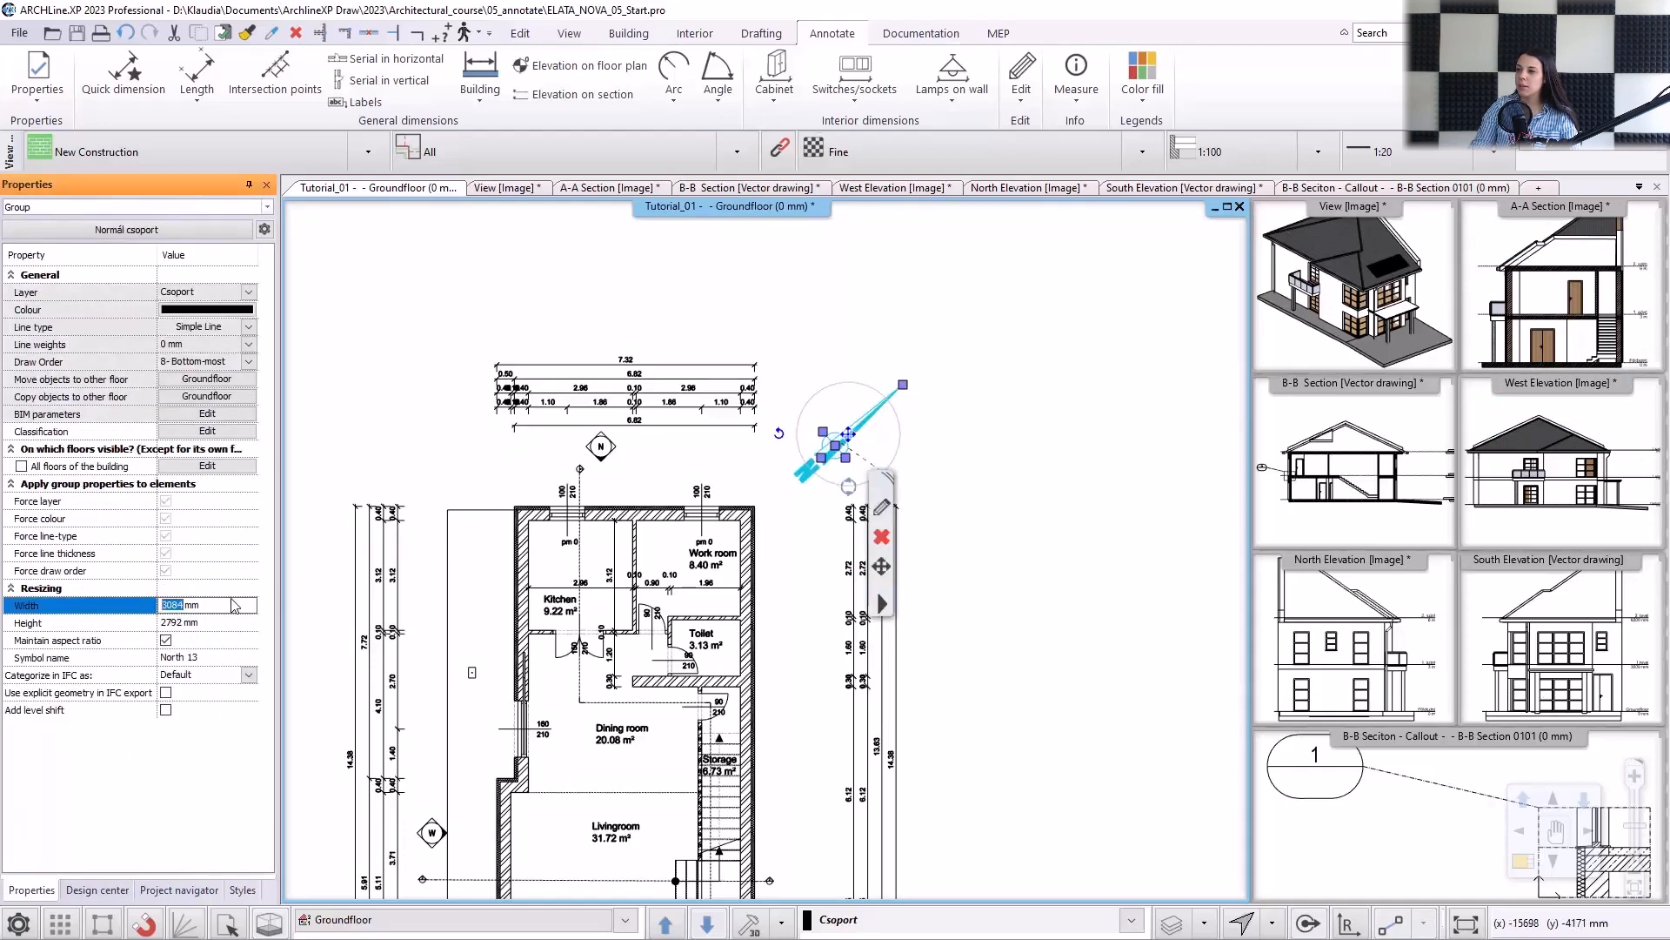
text(2000)
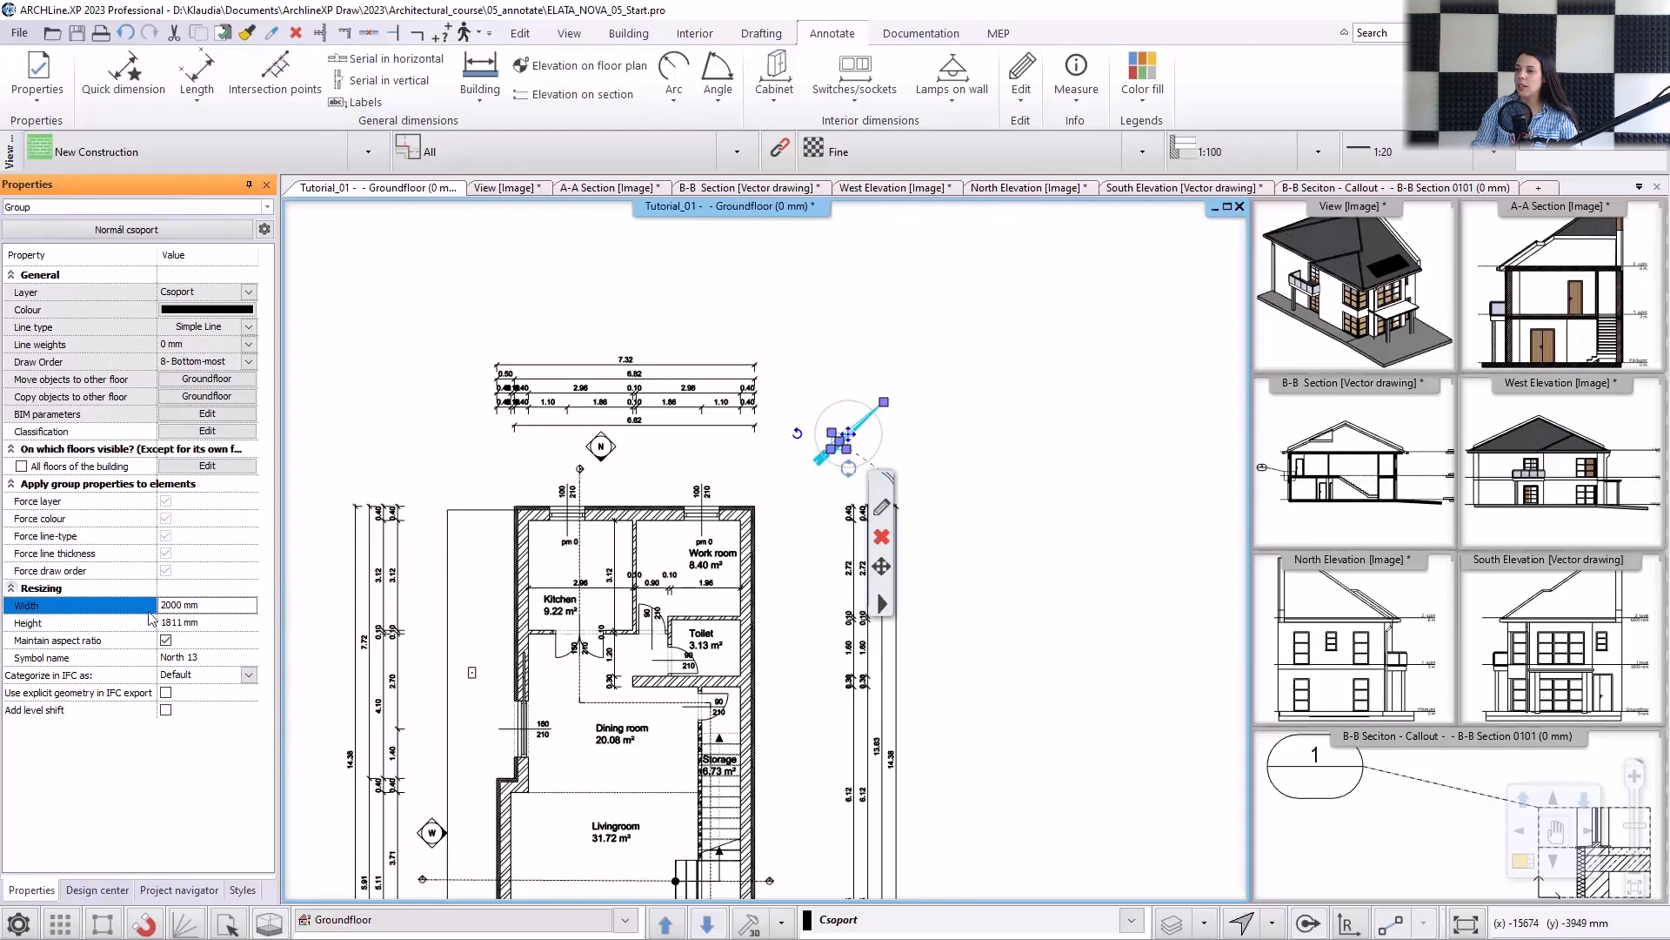
click(184, 602)
text(15)
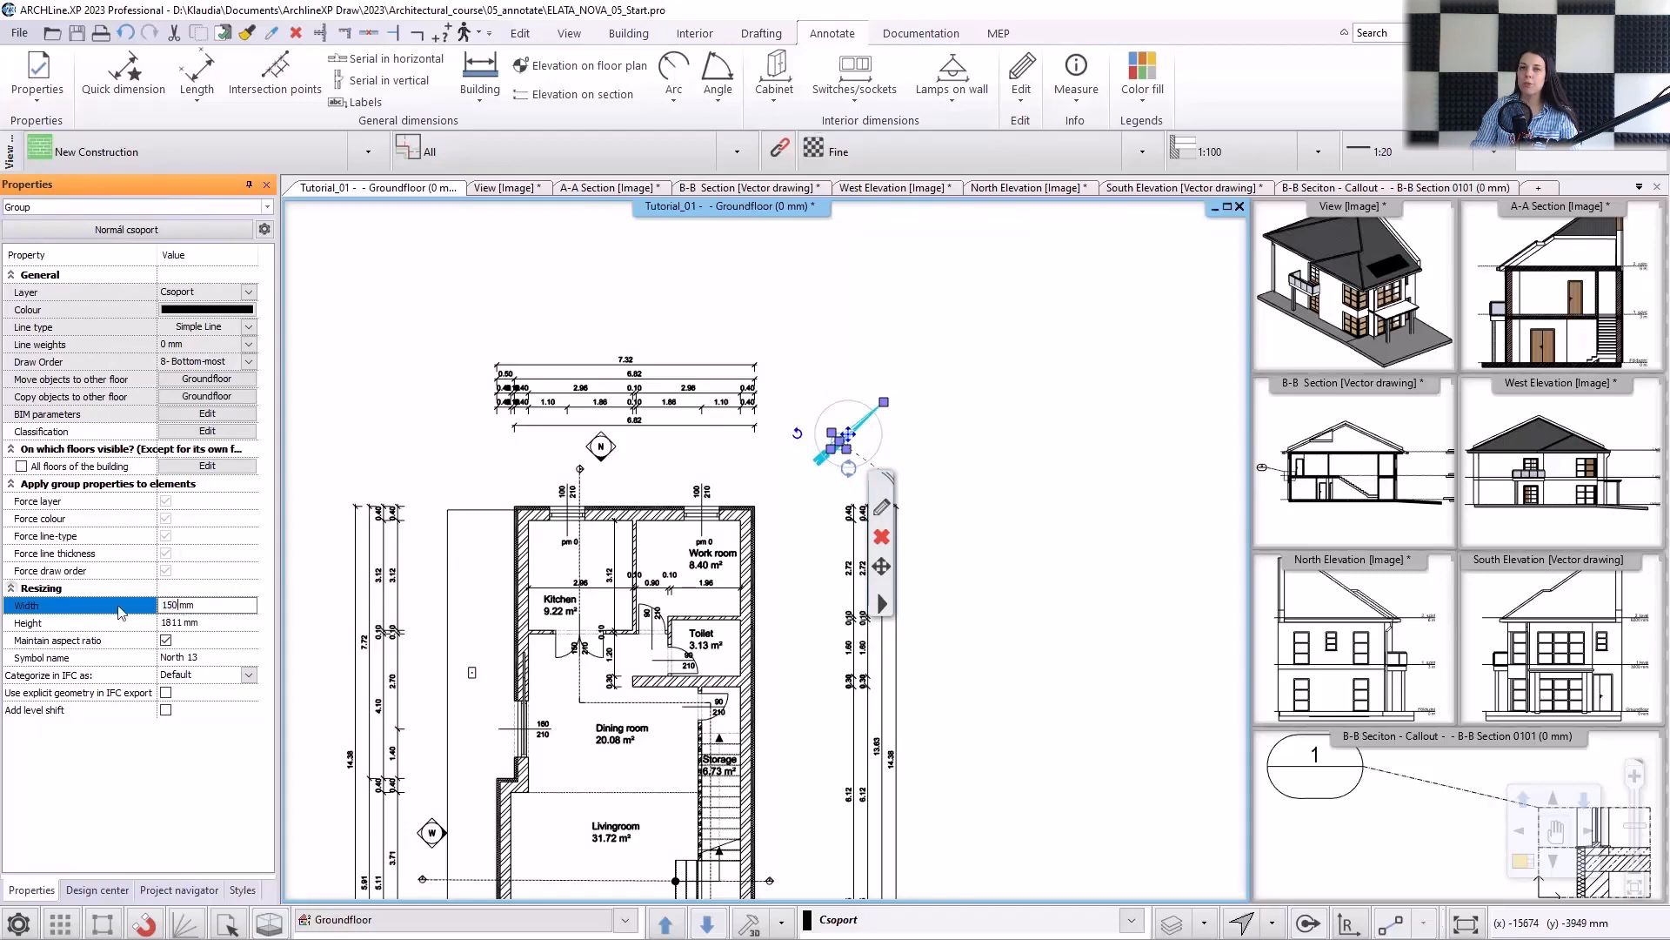
key(Return)
click(981, 500)
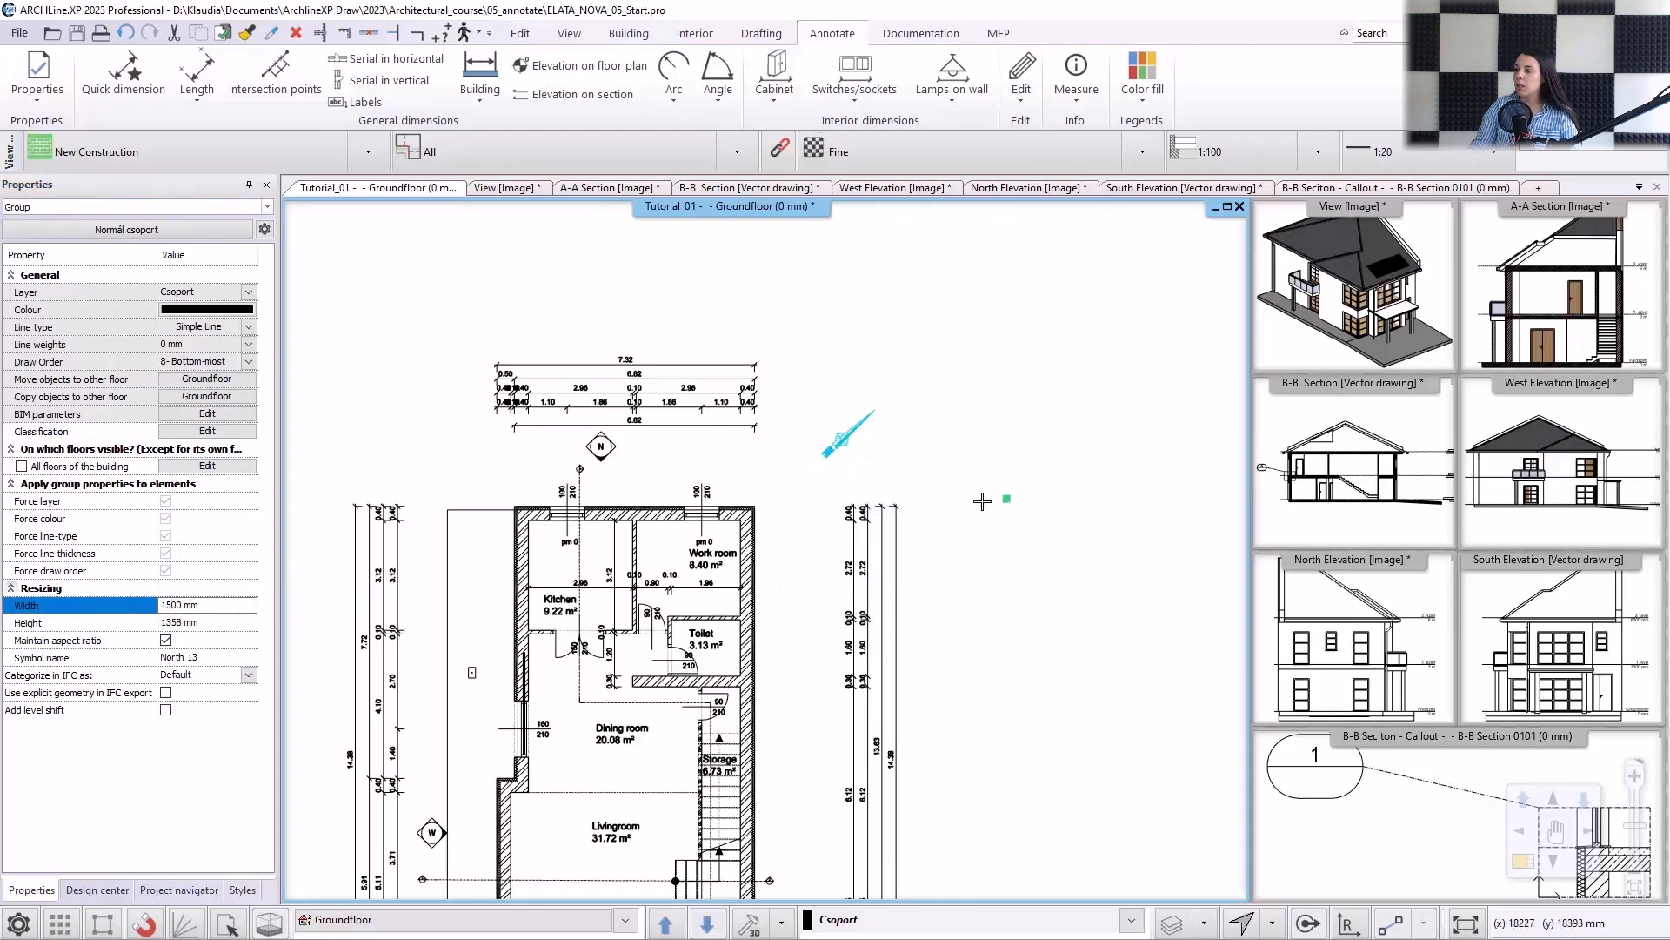
Insert the text "Ground floor" in the Arial 200 style below the southern dimension lines, above the south elevation marker.
scroll(767, 547, down, 2)
middle_drag(739, 574, 762, 425)
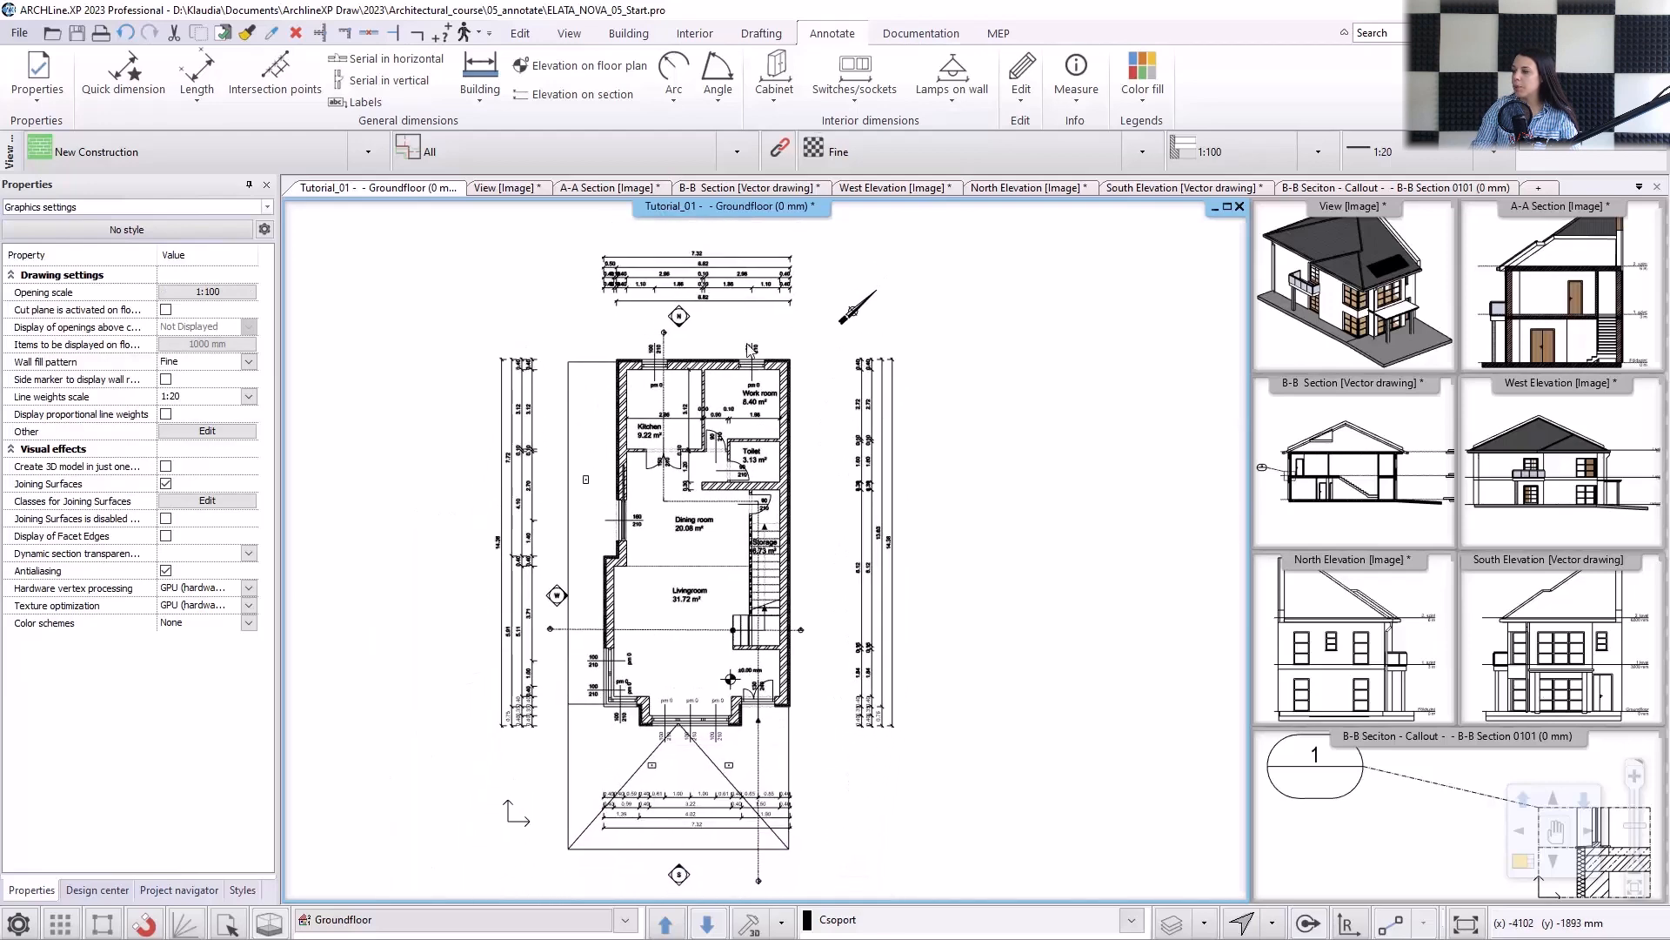
click(757, 34)
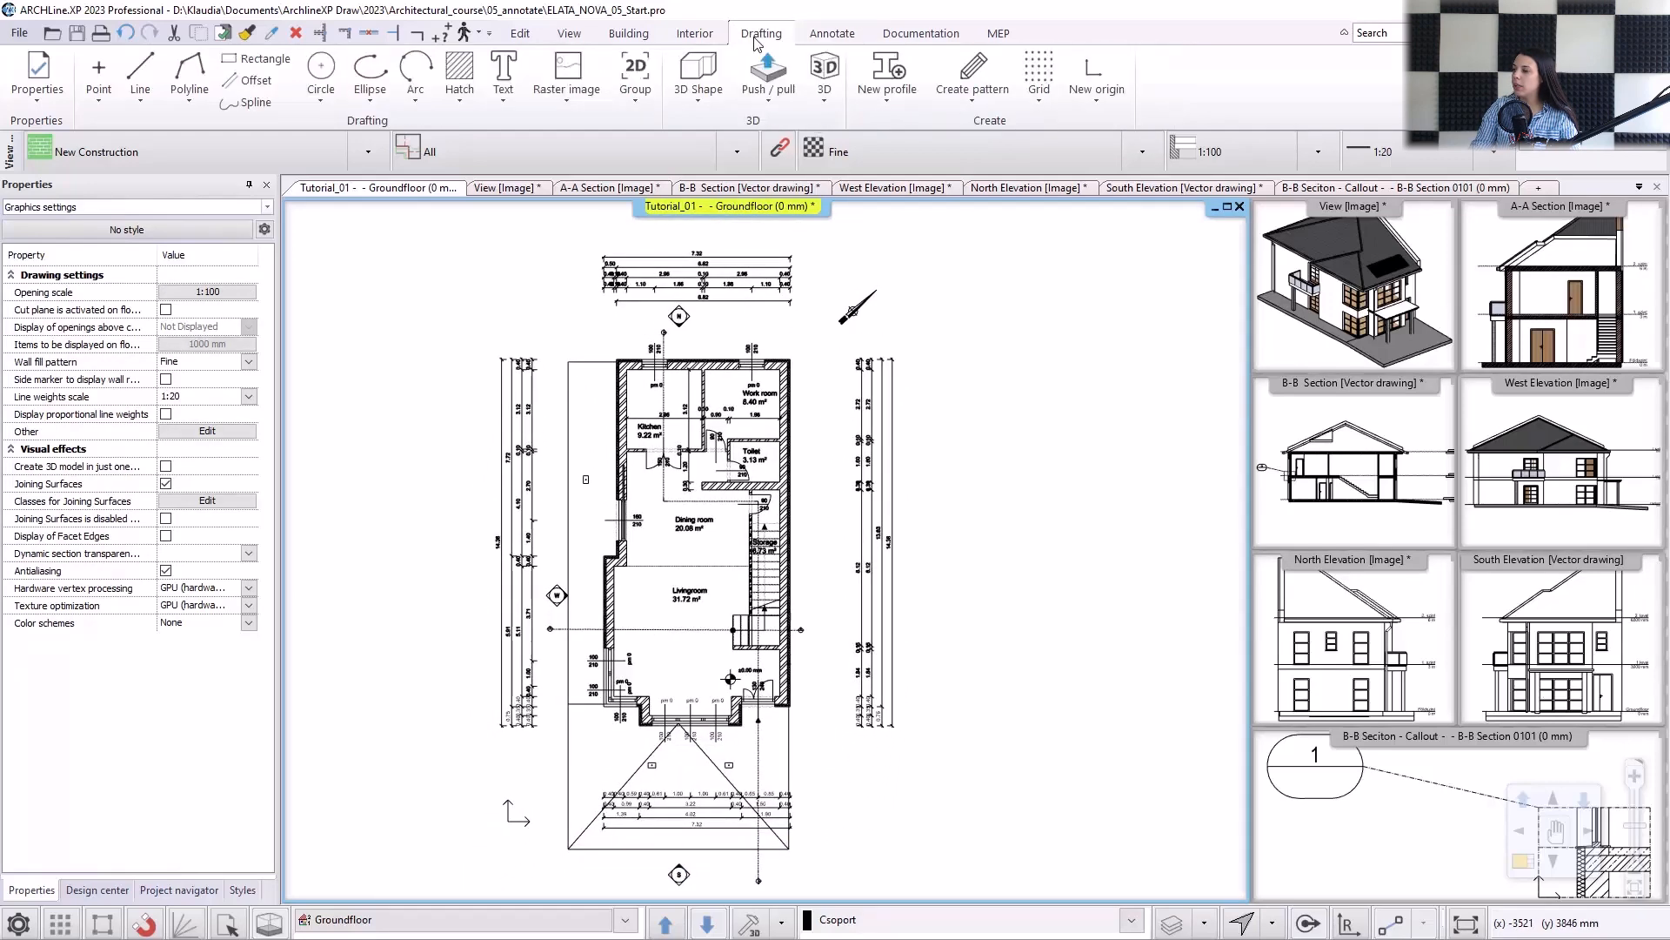
click(502, 70)
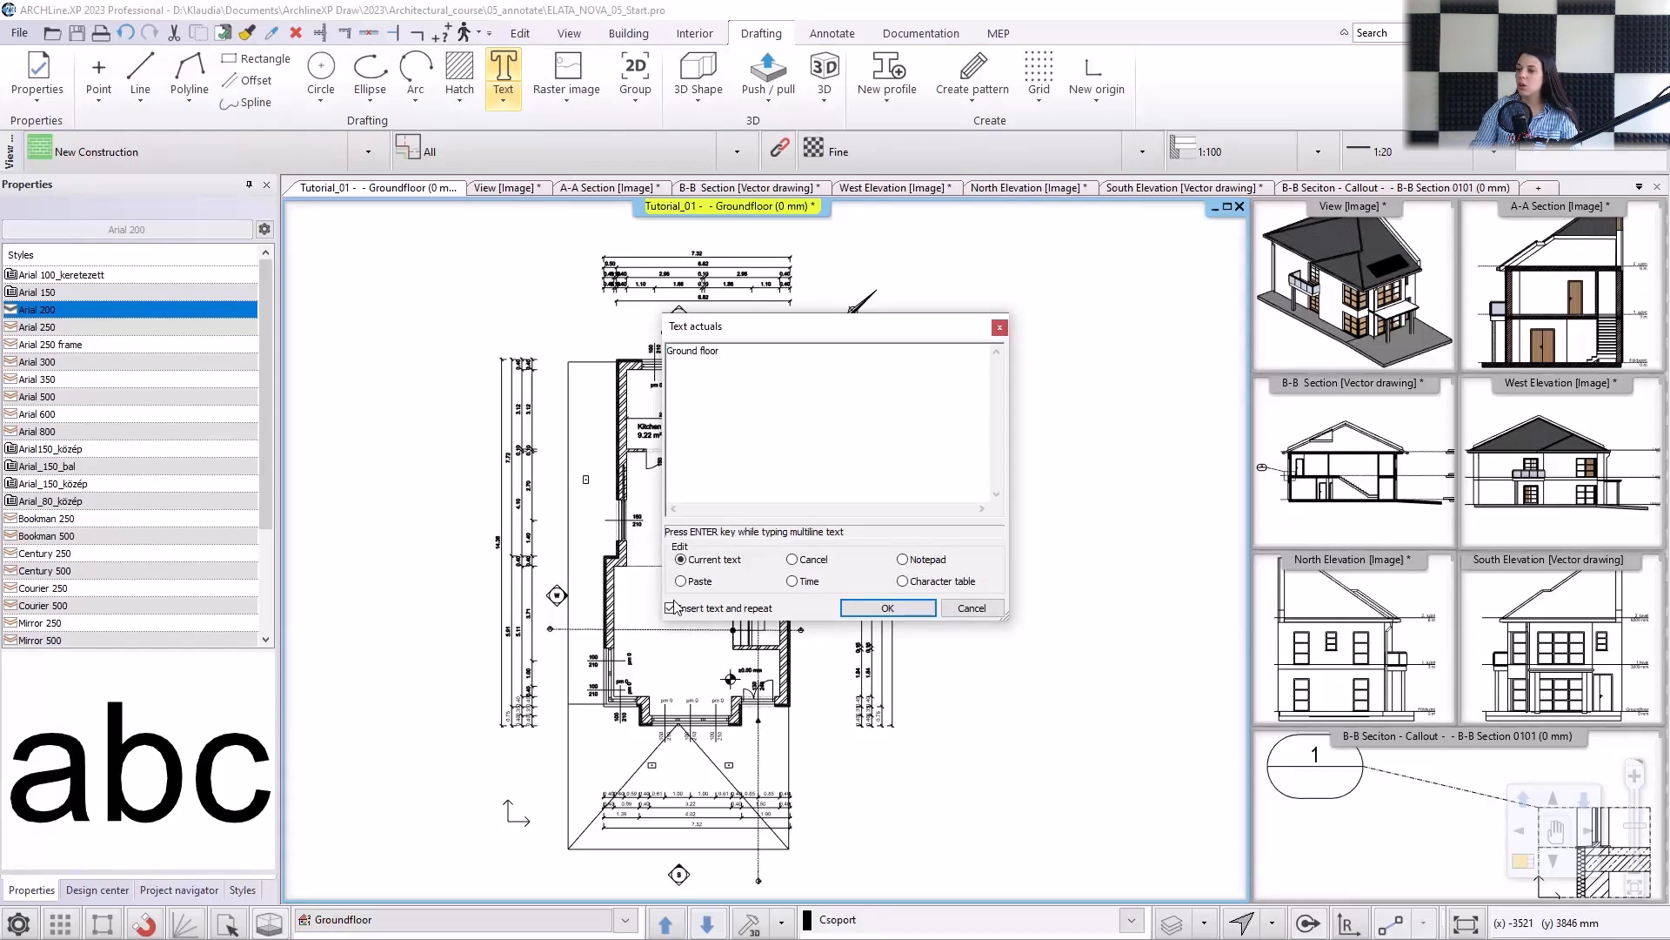
click(871, 609)
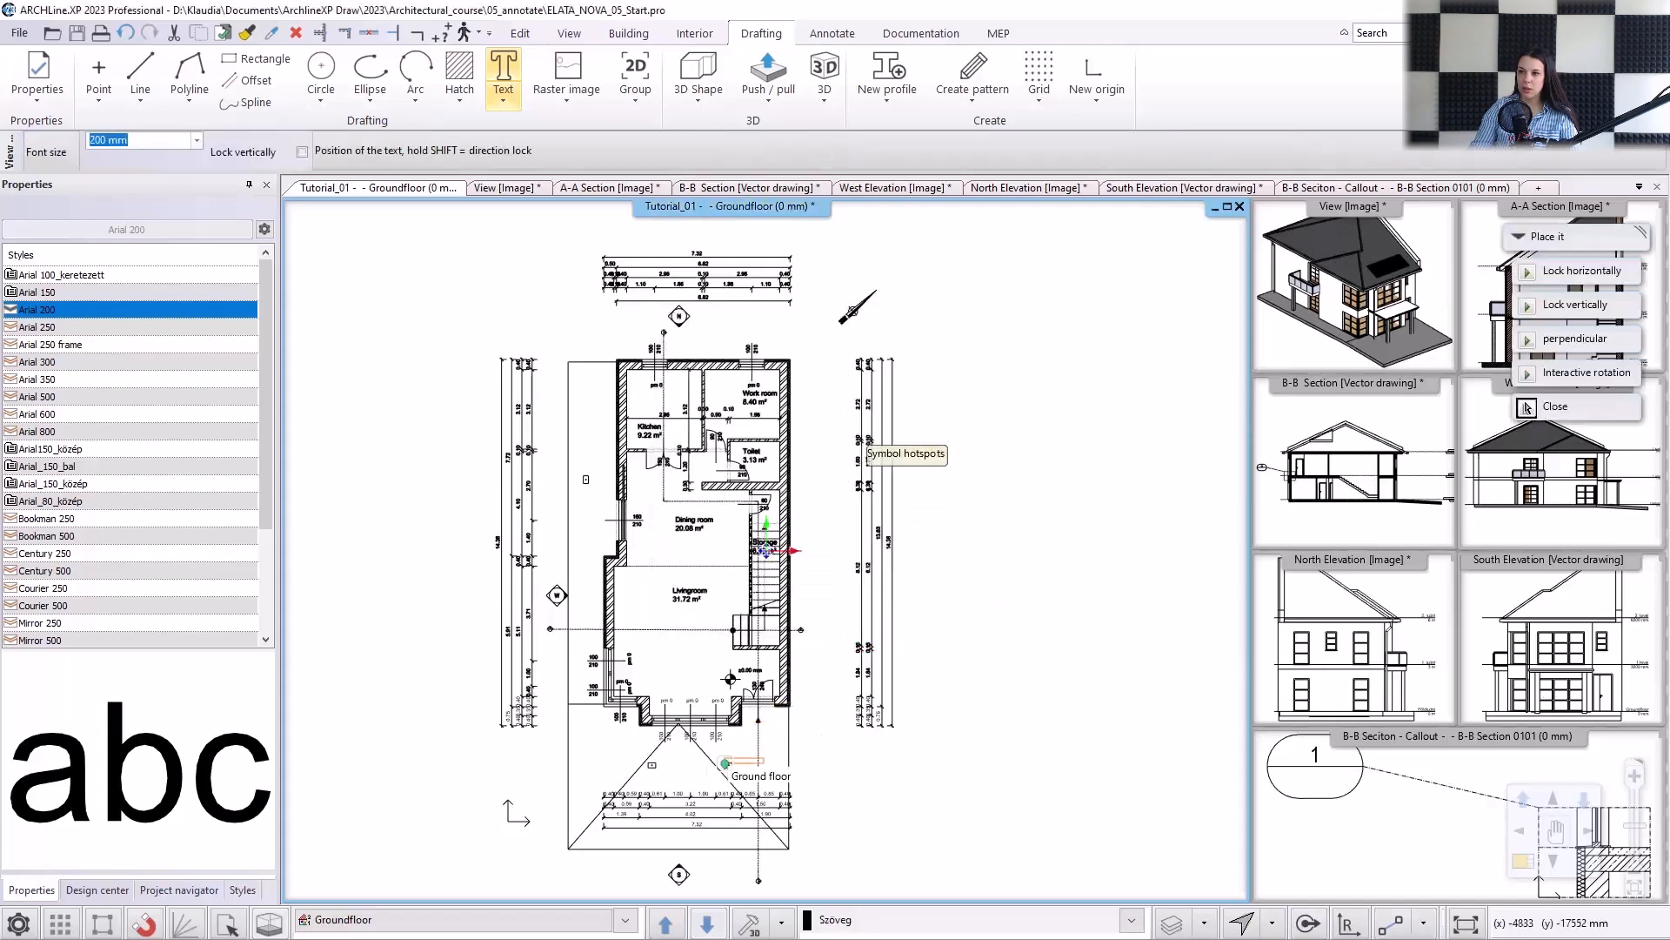
scroll(879, 435, up, 5)
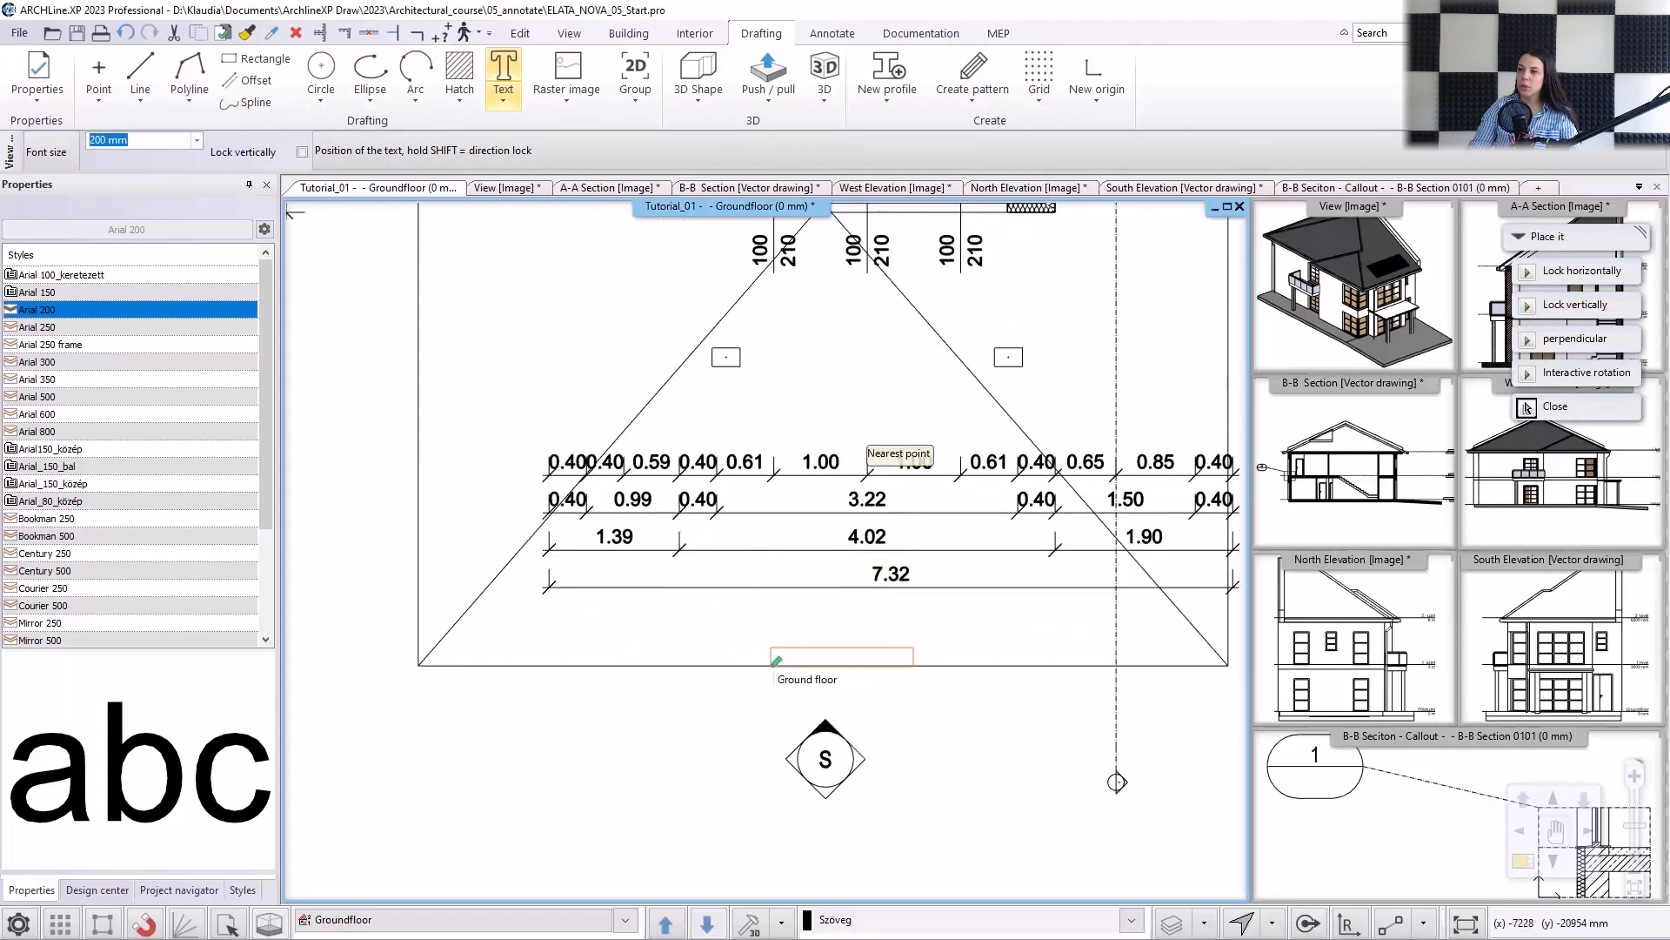
click(742, 634)
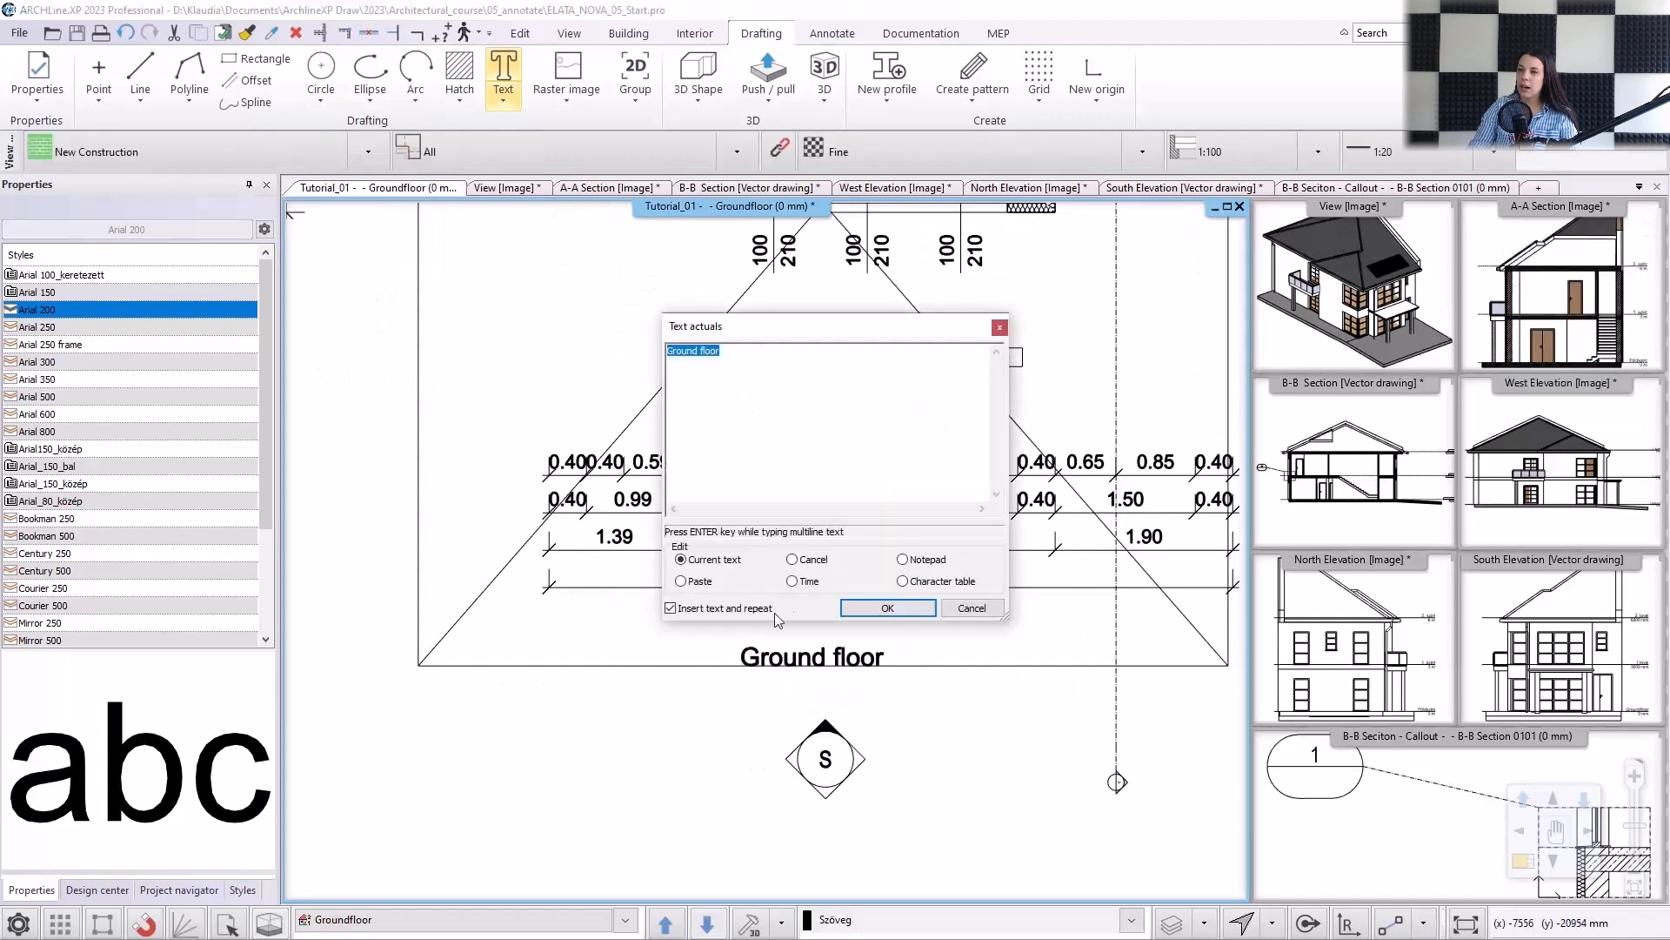
key(Escape)
Examine the Text tool's default properties, such as font, size and alignment, and close them without changes.
click(938, 665)
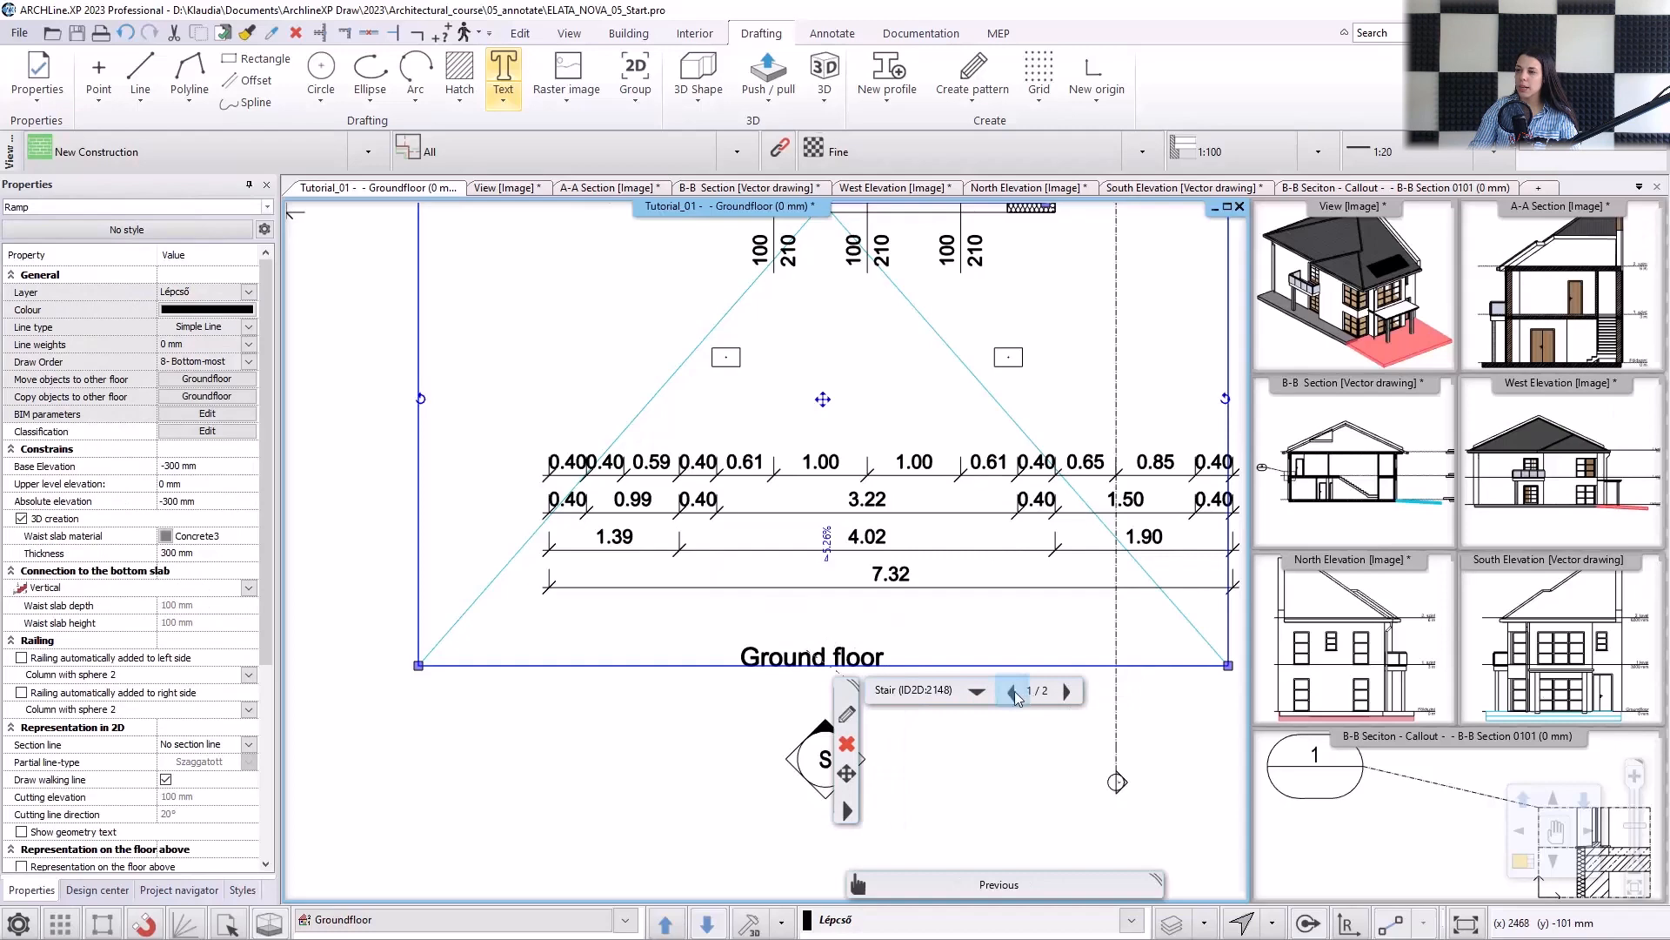
click(1013, 691)
key(Escape)
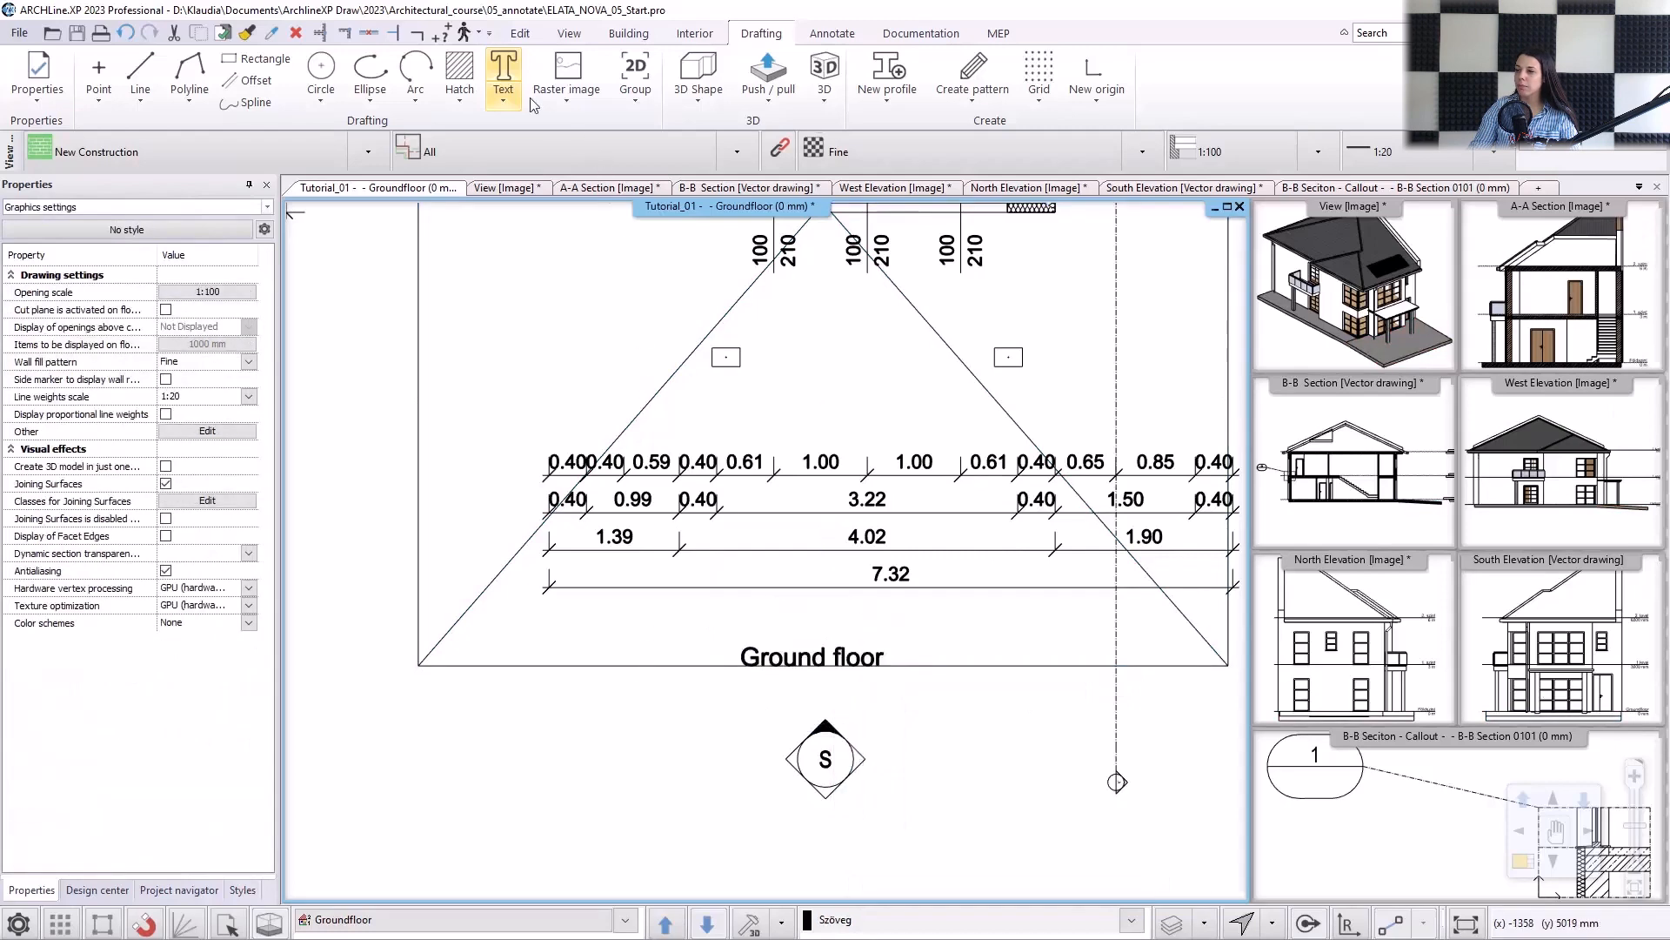
right_click(513, 76)
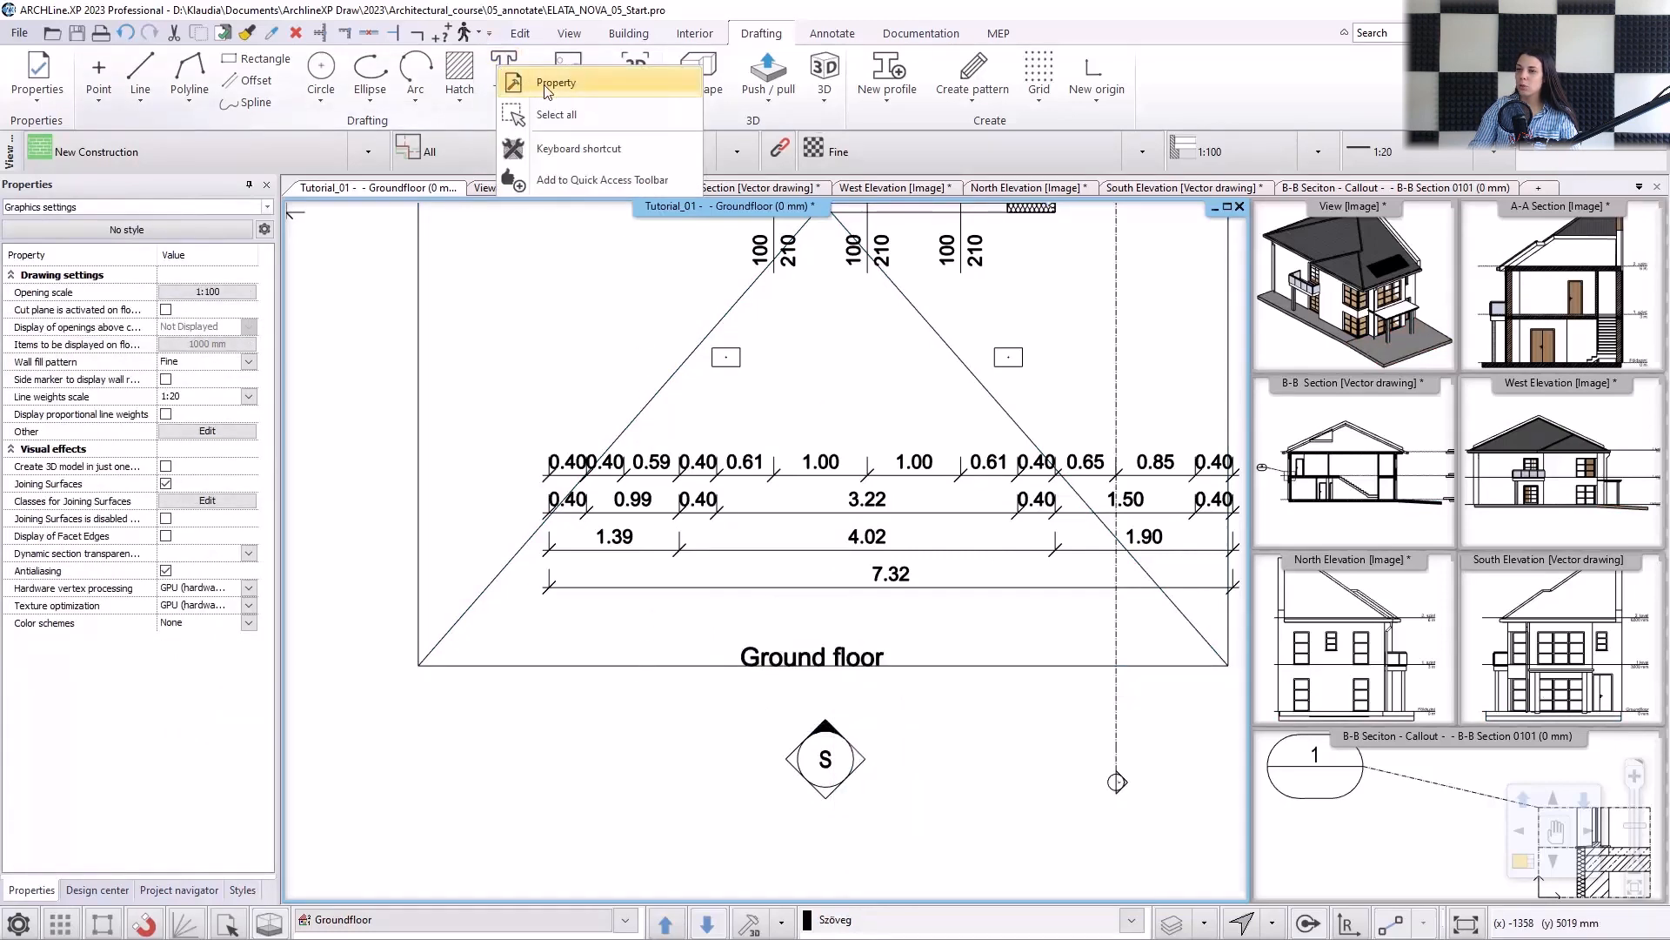
click(548, 84)
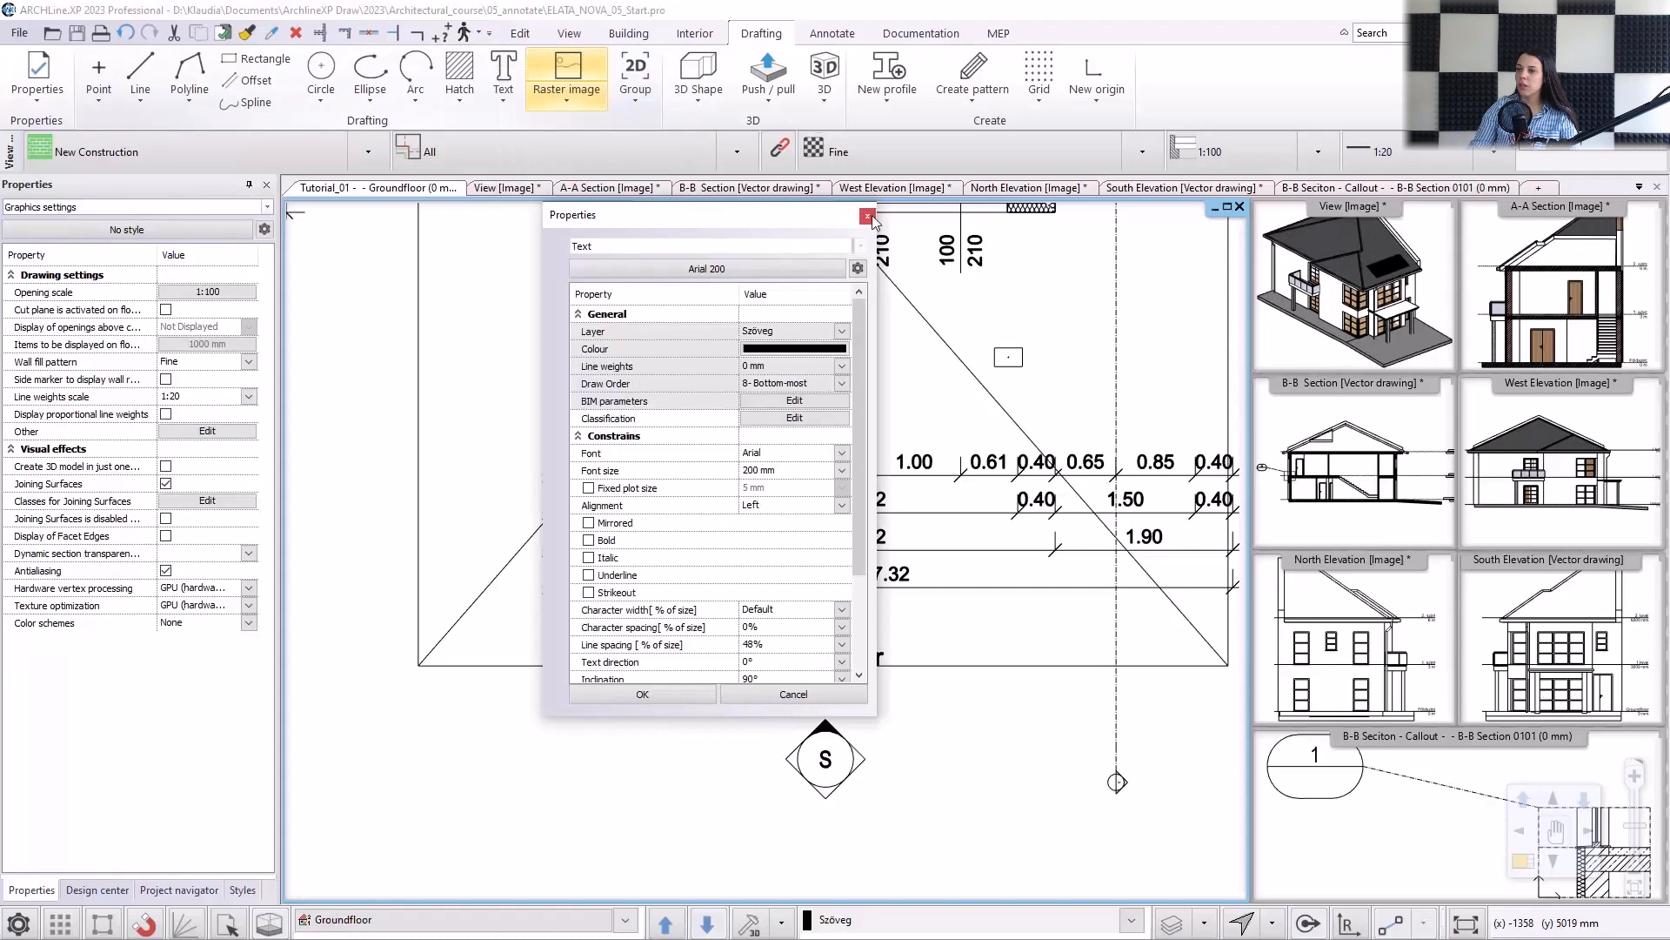
click(867, 216)
Select the "Ground floor" text instead of the overlapping ramp and set its font size to 400 mm.
click(807, 653)
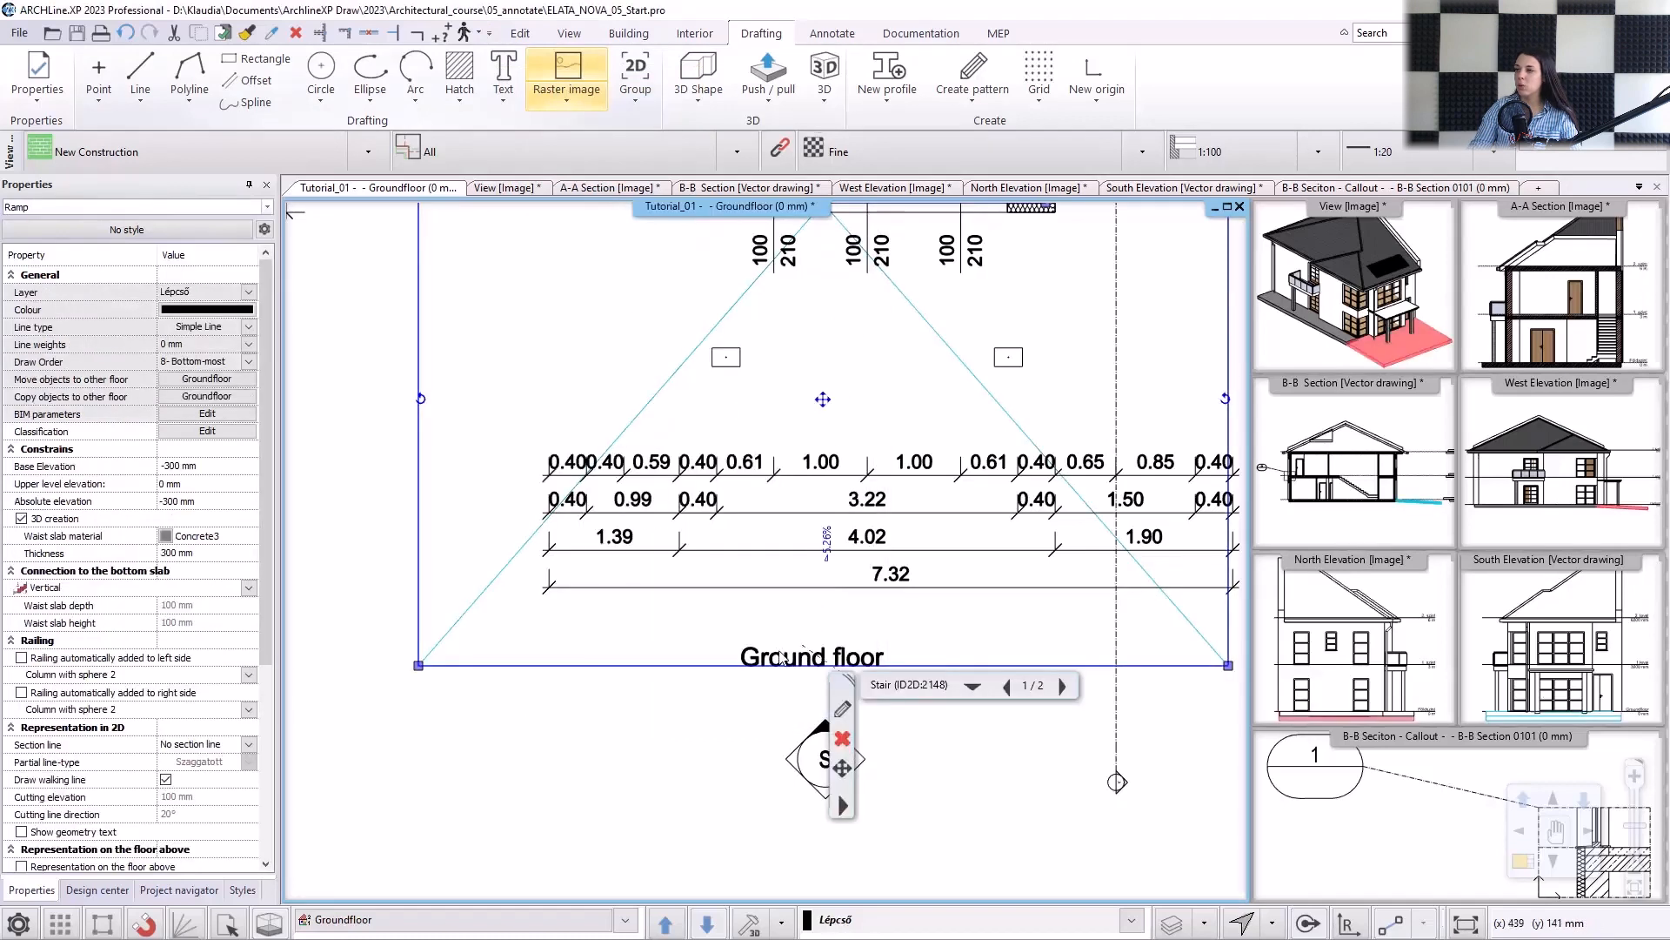
click(1007, 685)
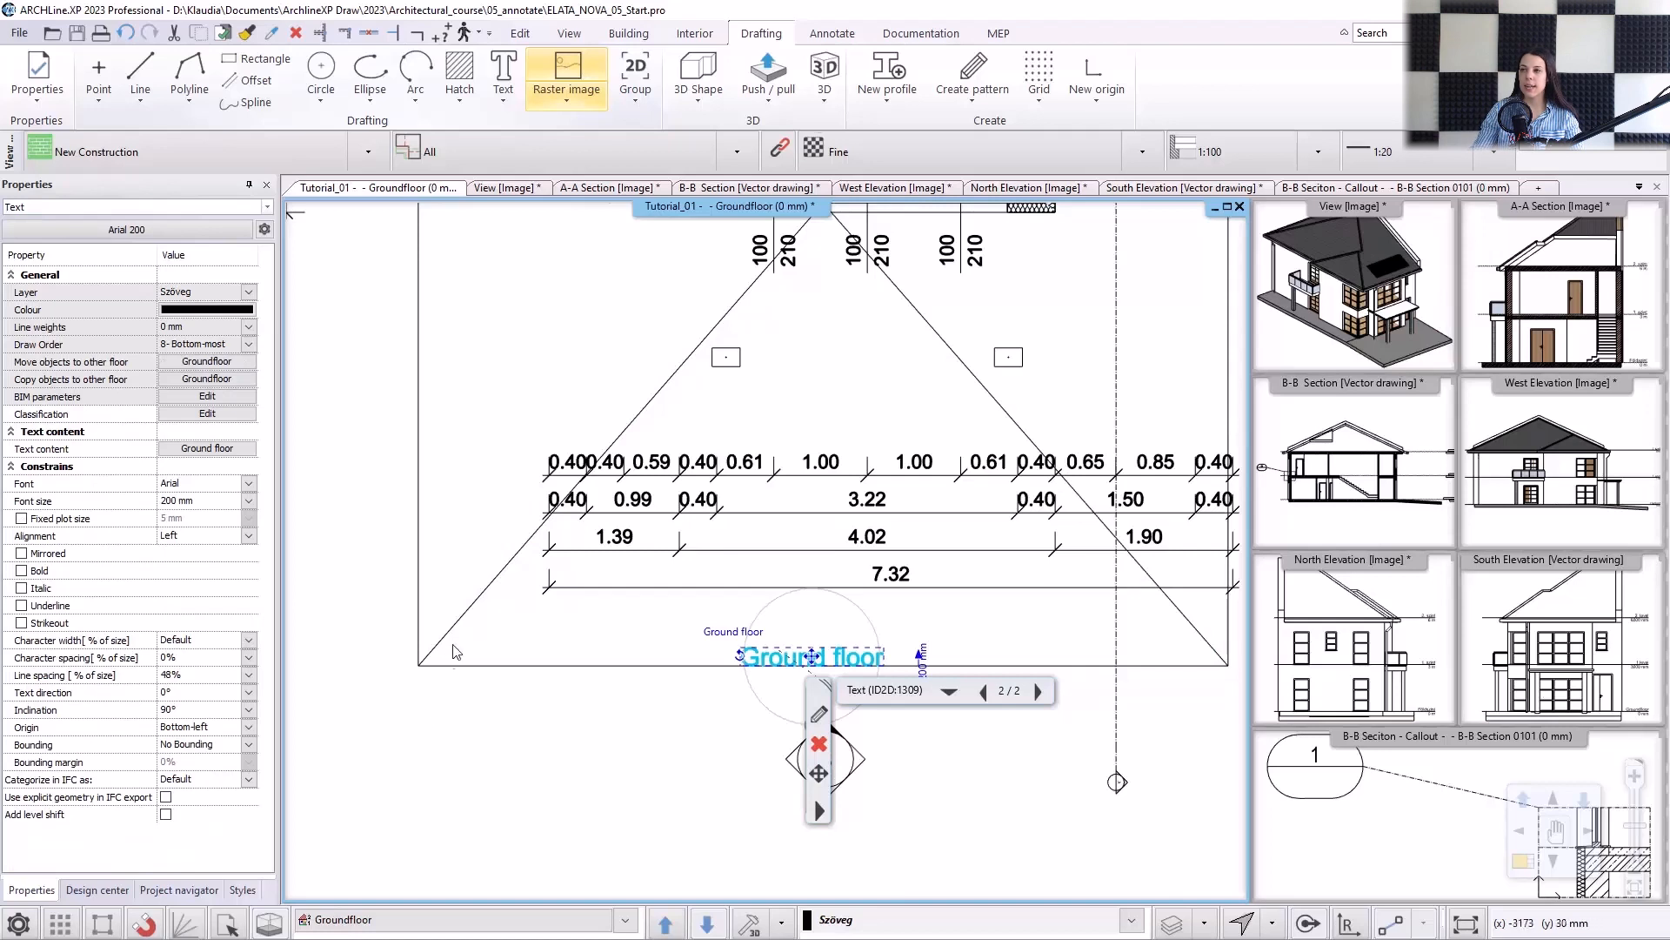
click(922, 659)
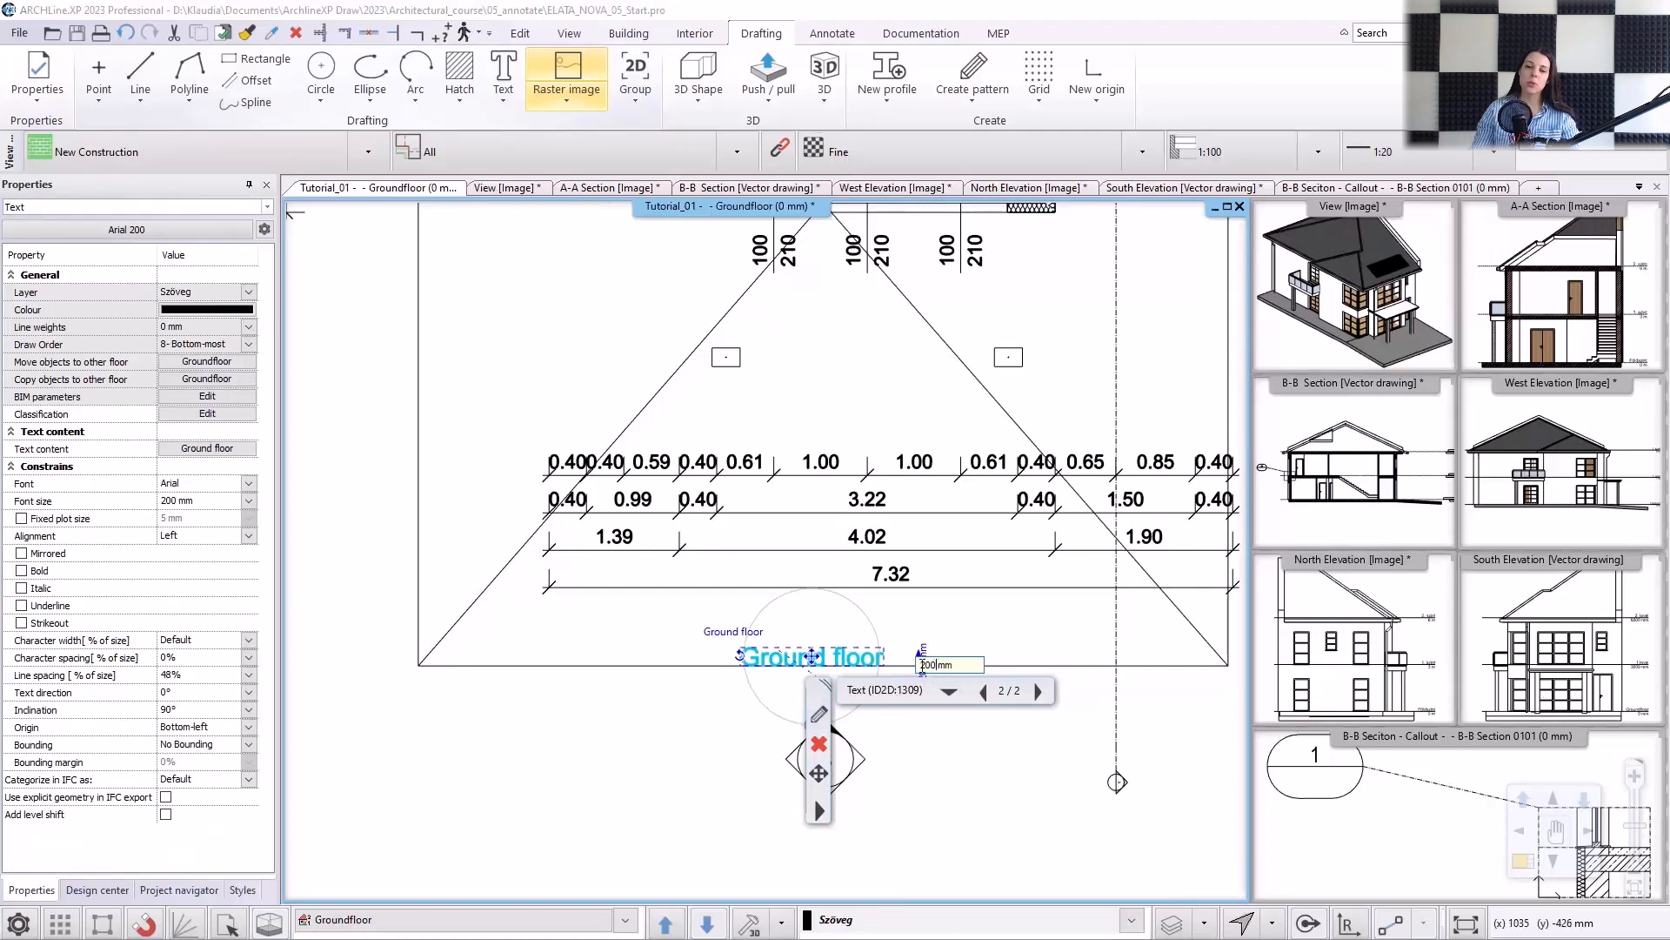
text(400)
key(Return)
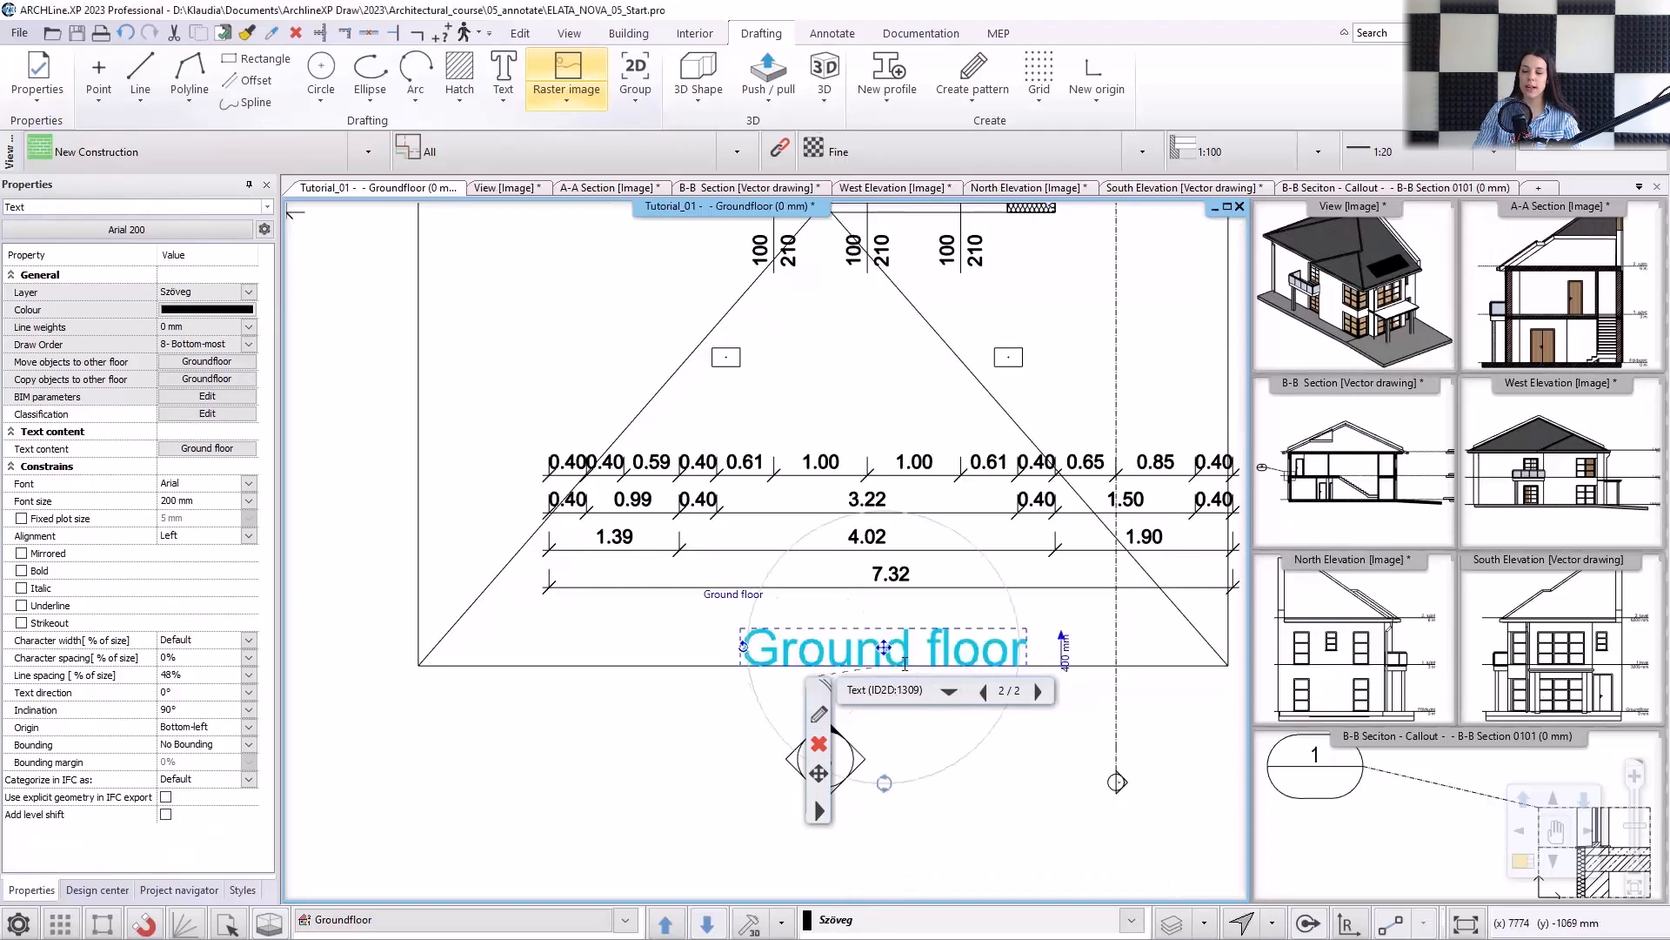
Move the "Ground floor" text to just below the south elevation marker.
right_click(886, 651)
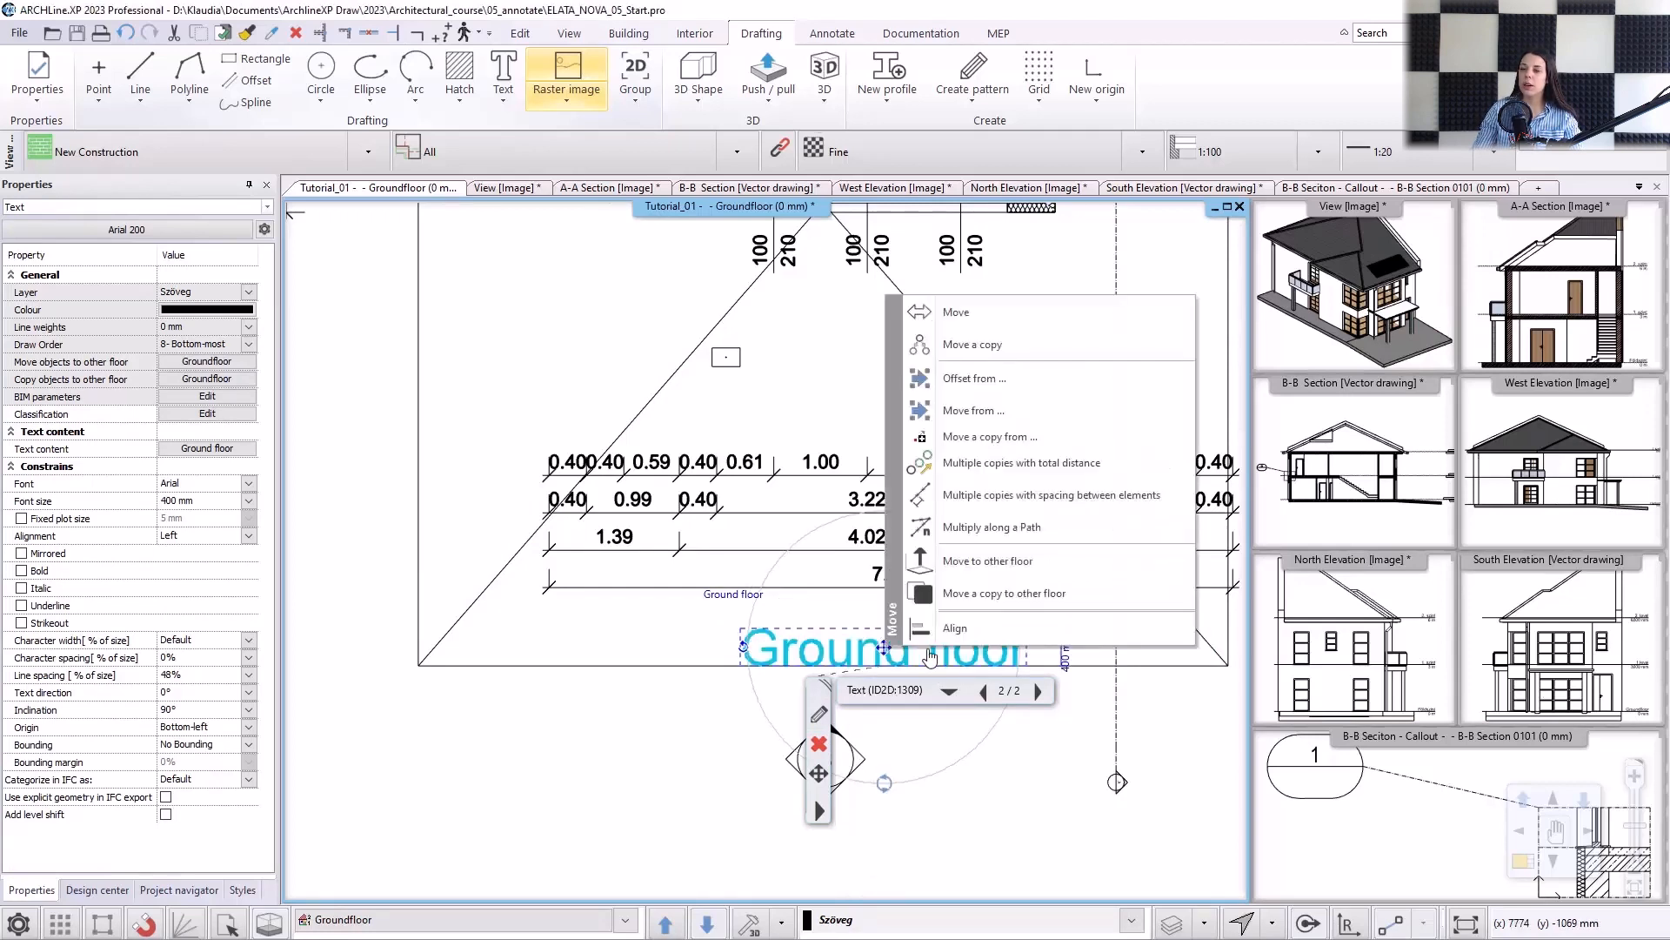
click(1006, 335)
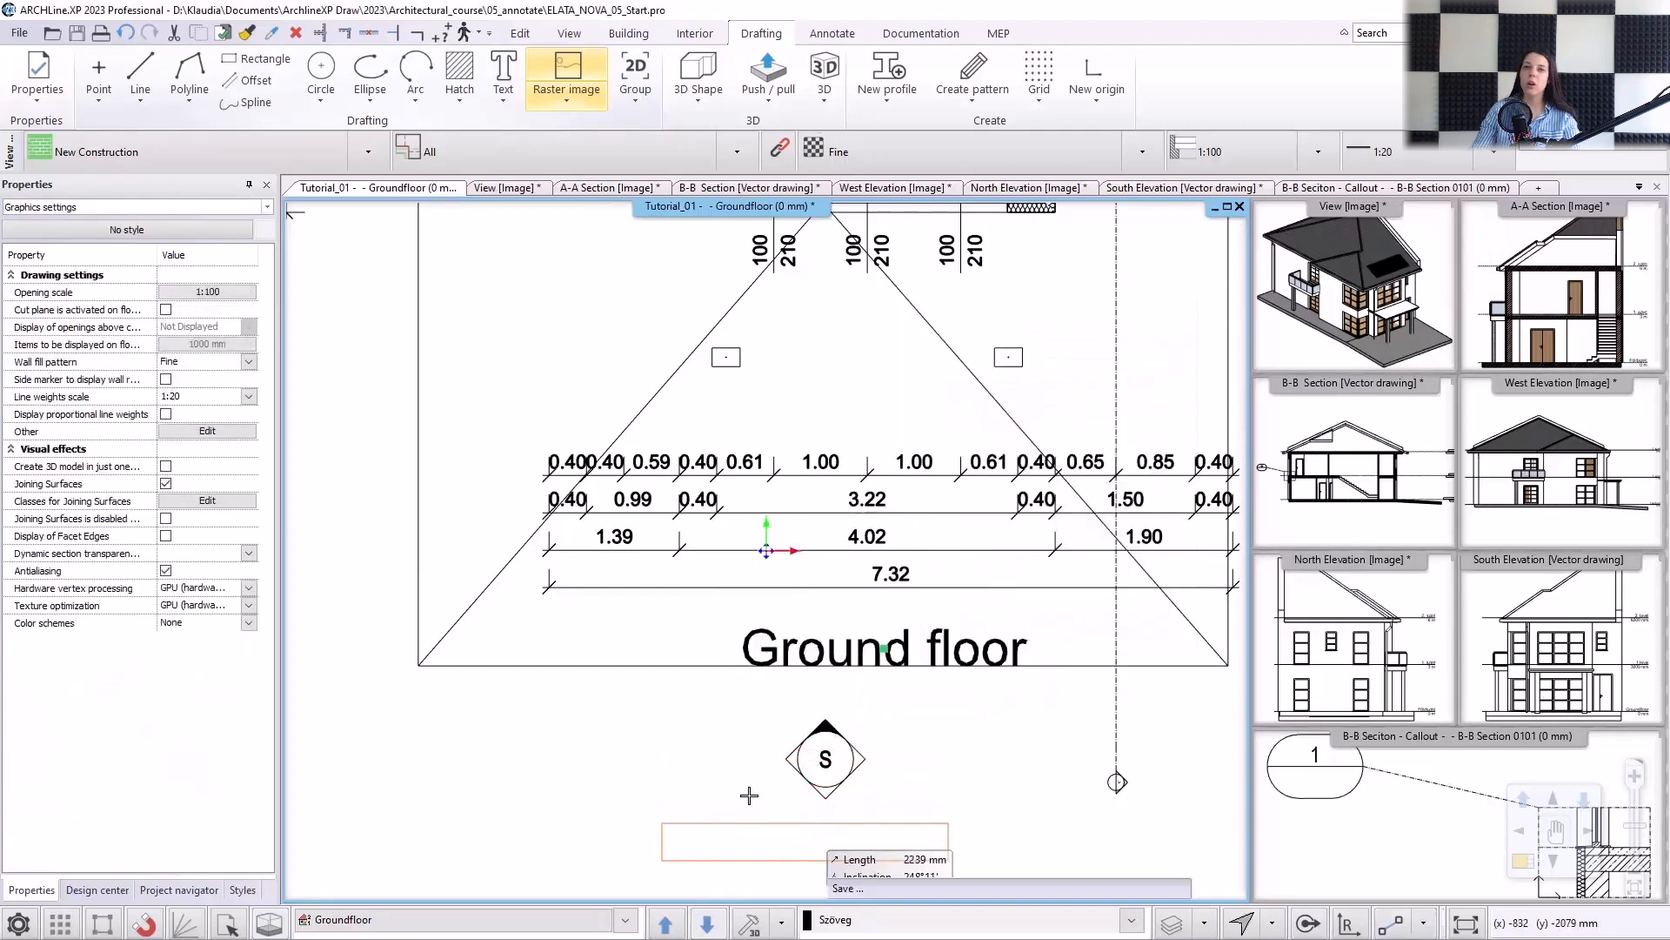
click(804, 833)
key(Escape)
scroll(680, 734, down, 6)
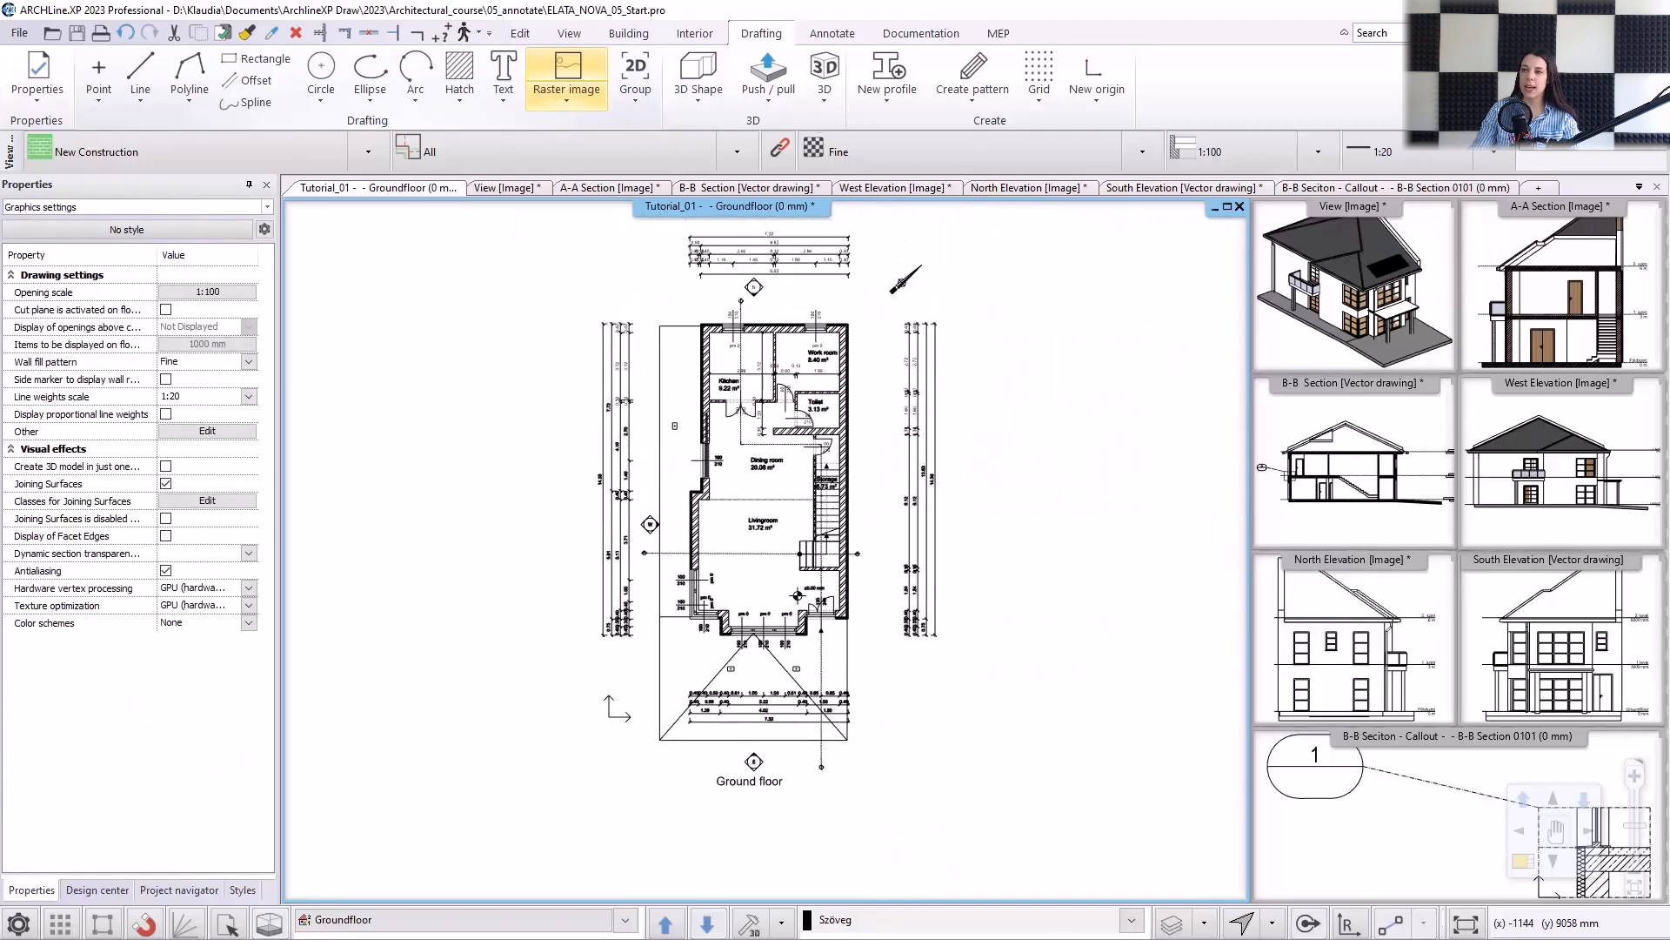
Add a text with pointer reading "rc. column", placed above the column west of the kitchen wall with its arrow on the column's centre.
click(503, 99)
click(559, 417)
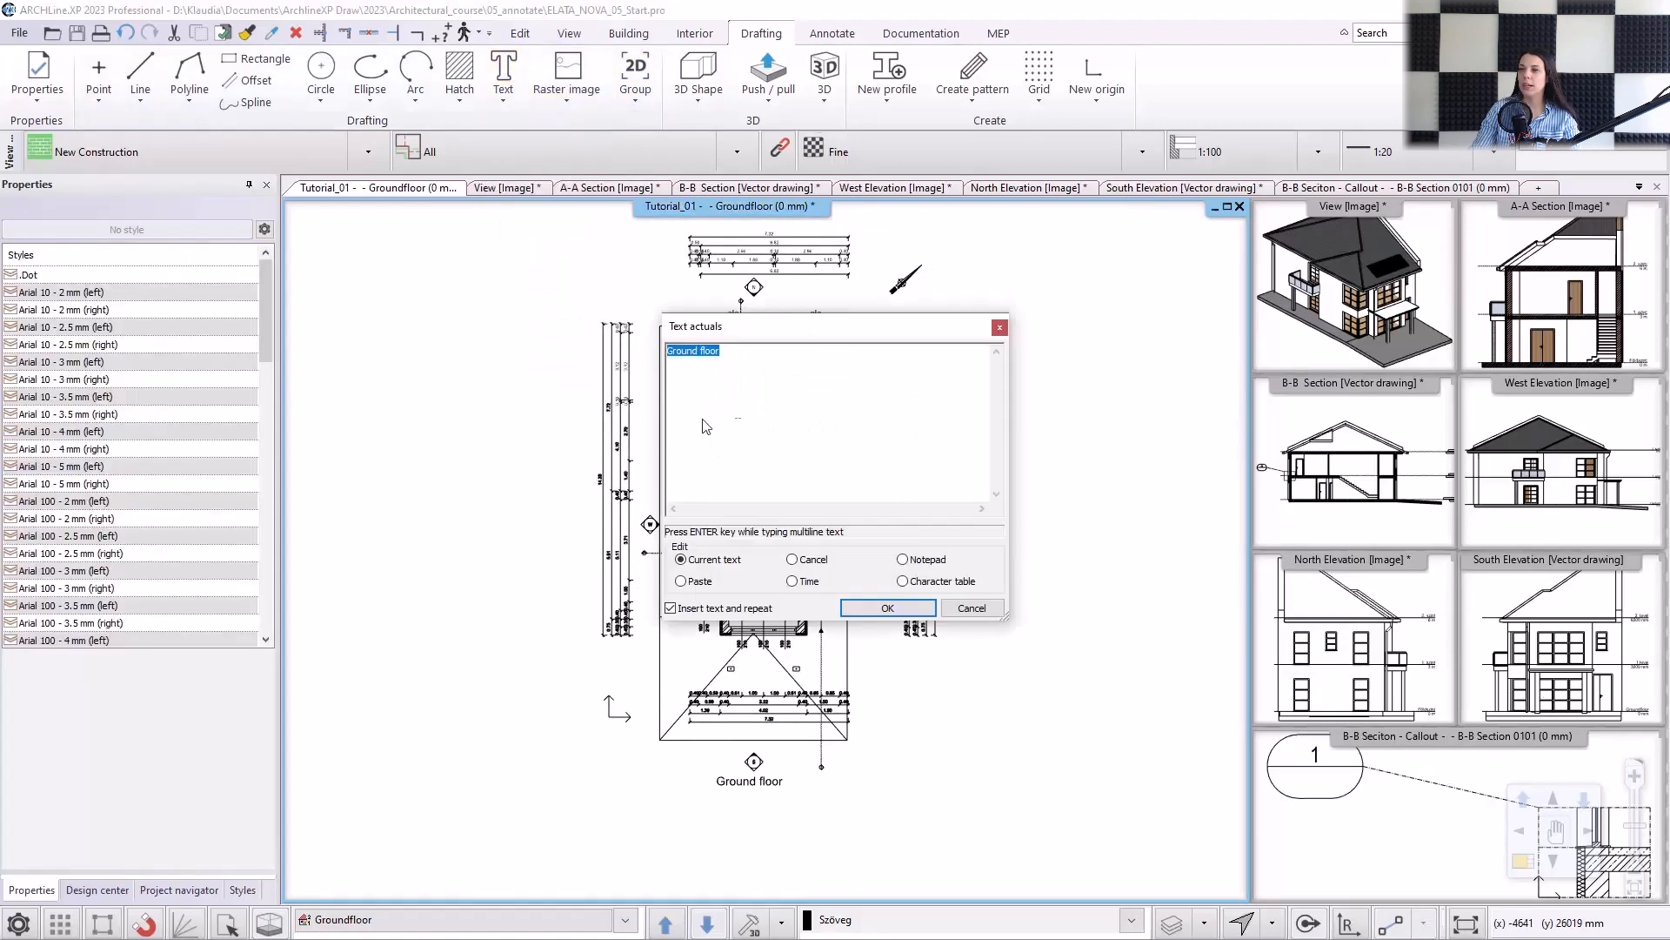
text(rc. column)
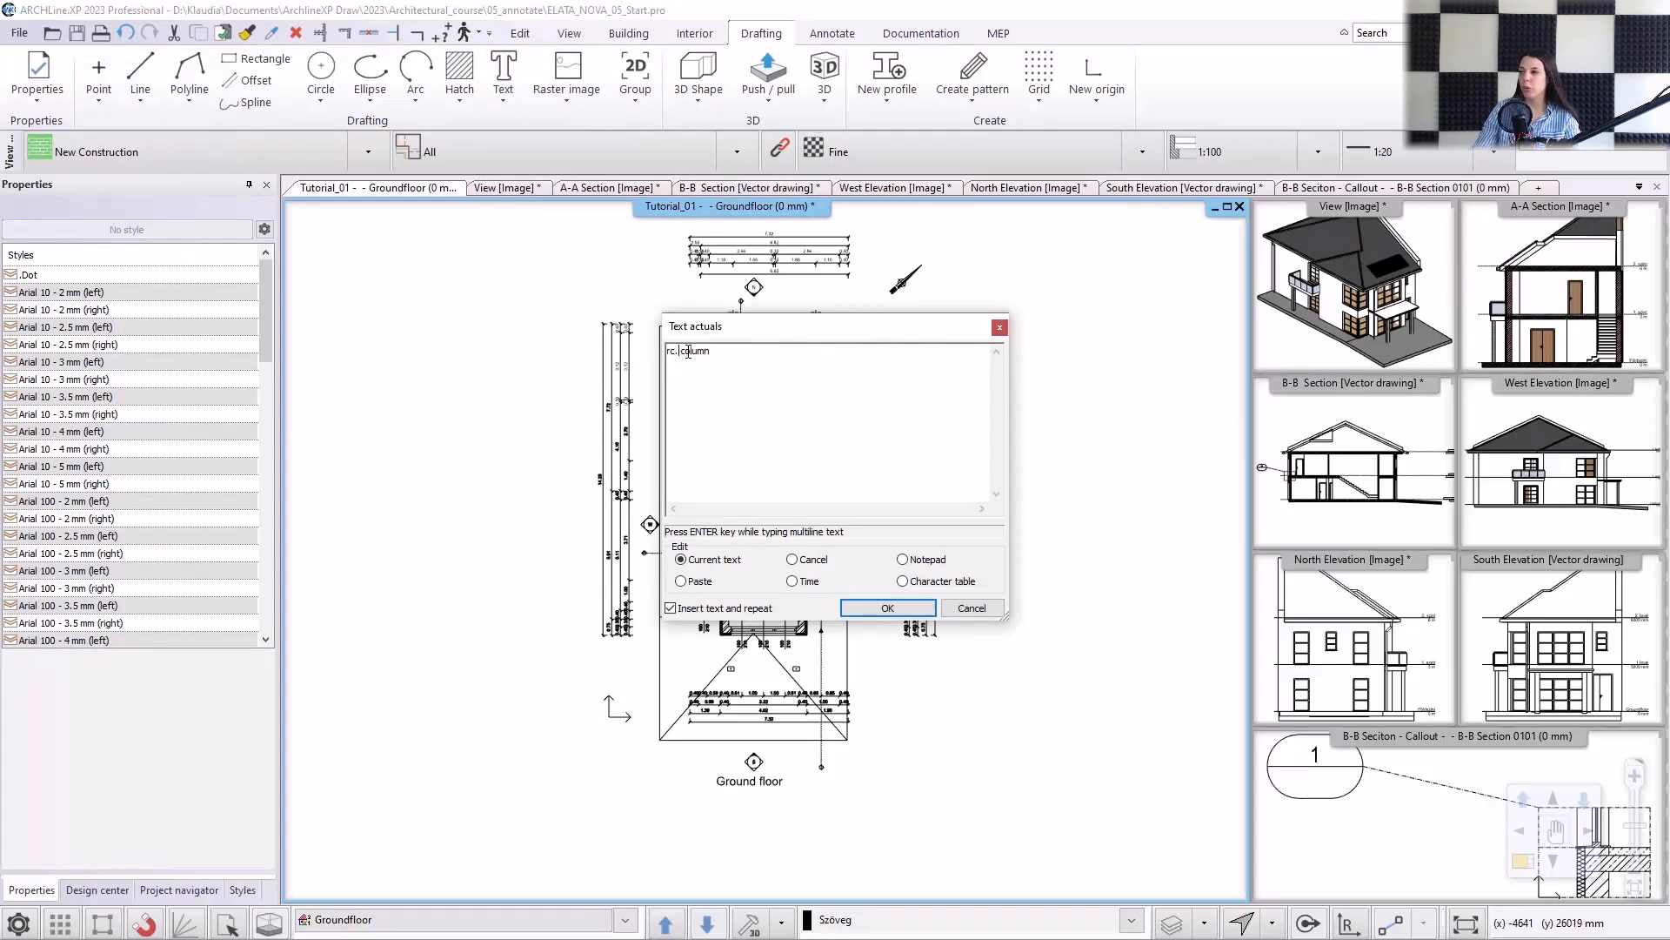
click(865, 614)
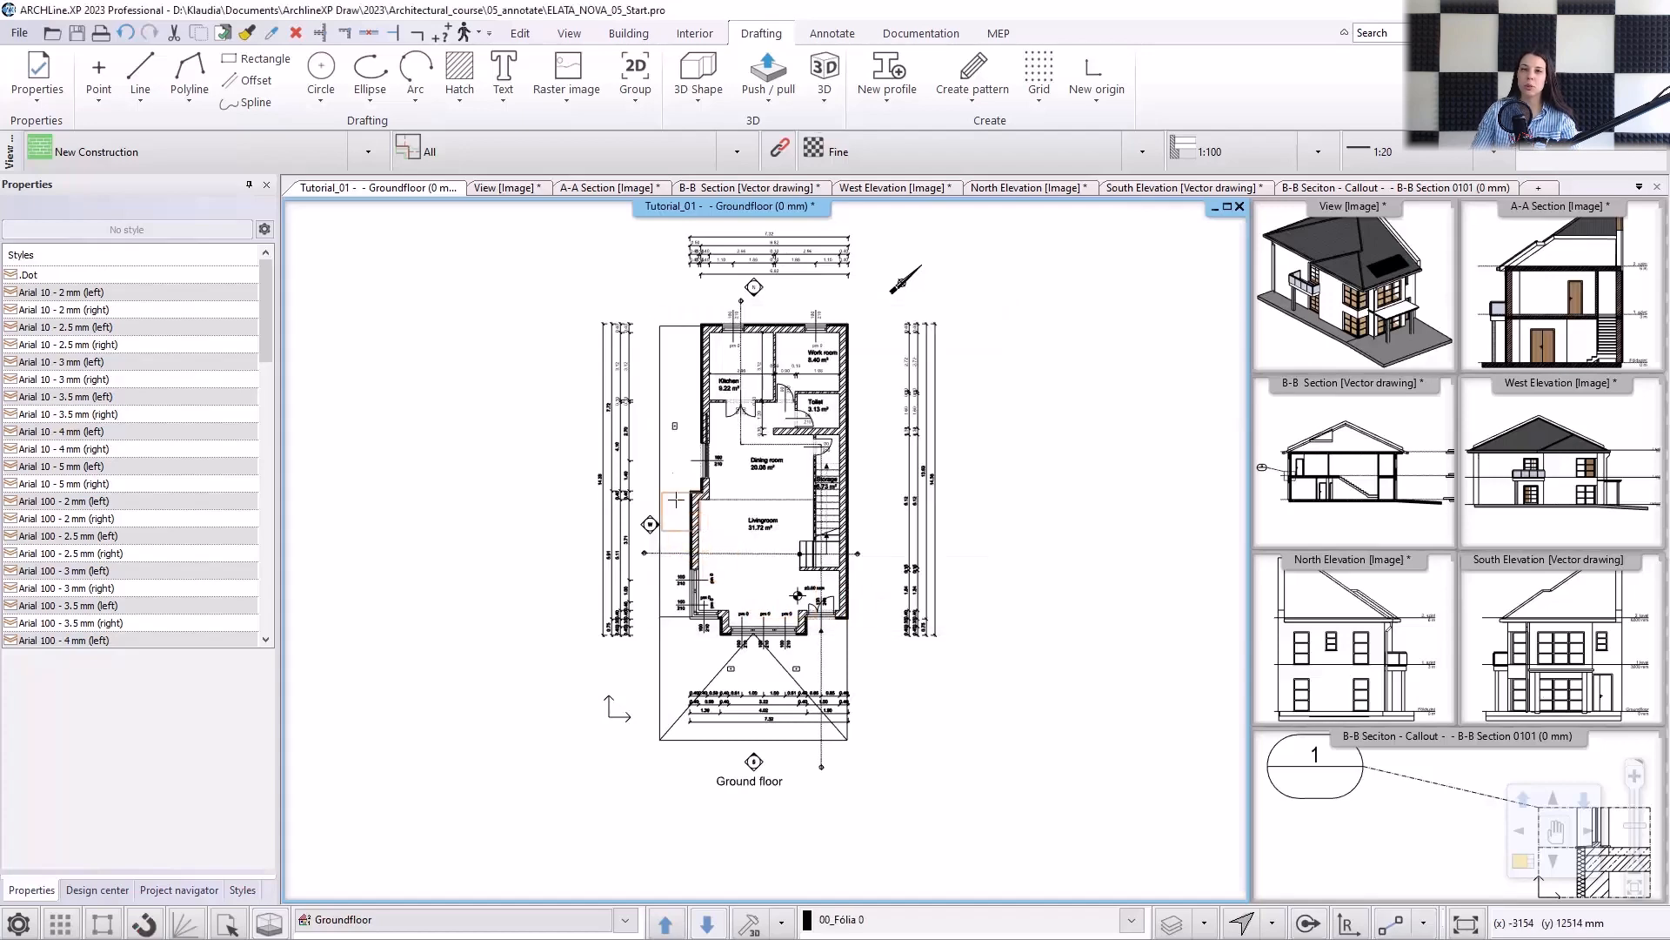
scroll(667, 402, up, 6)
click(740, 578)
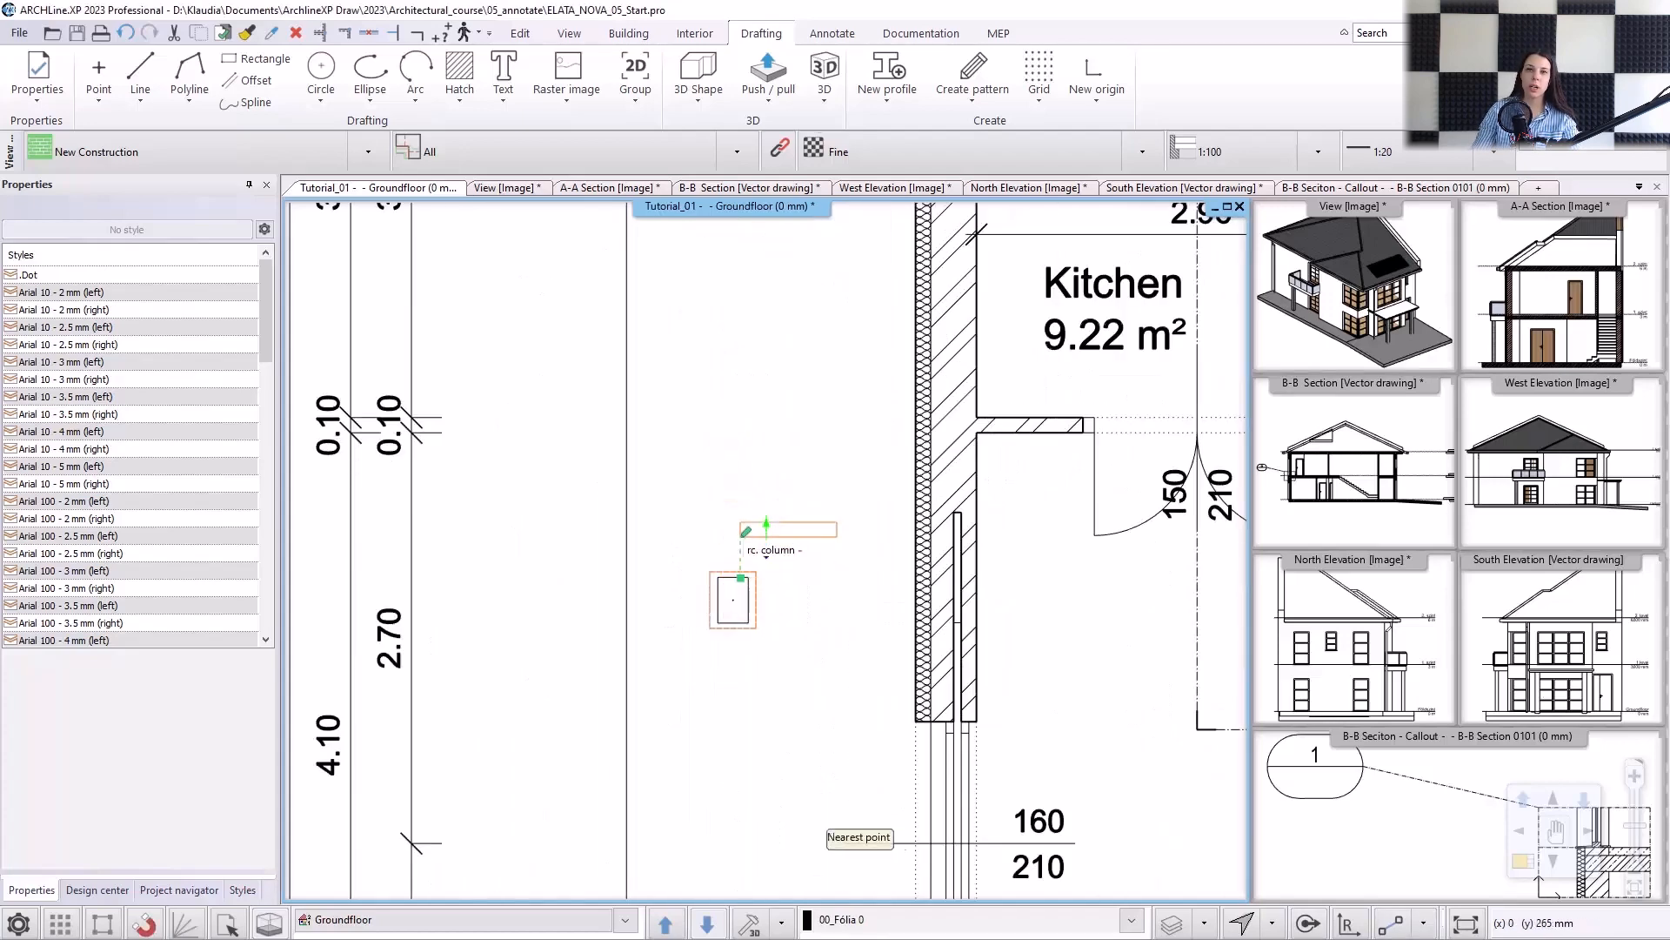
click(780, 493)
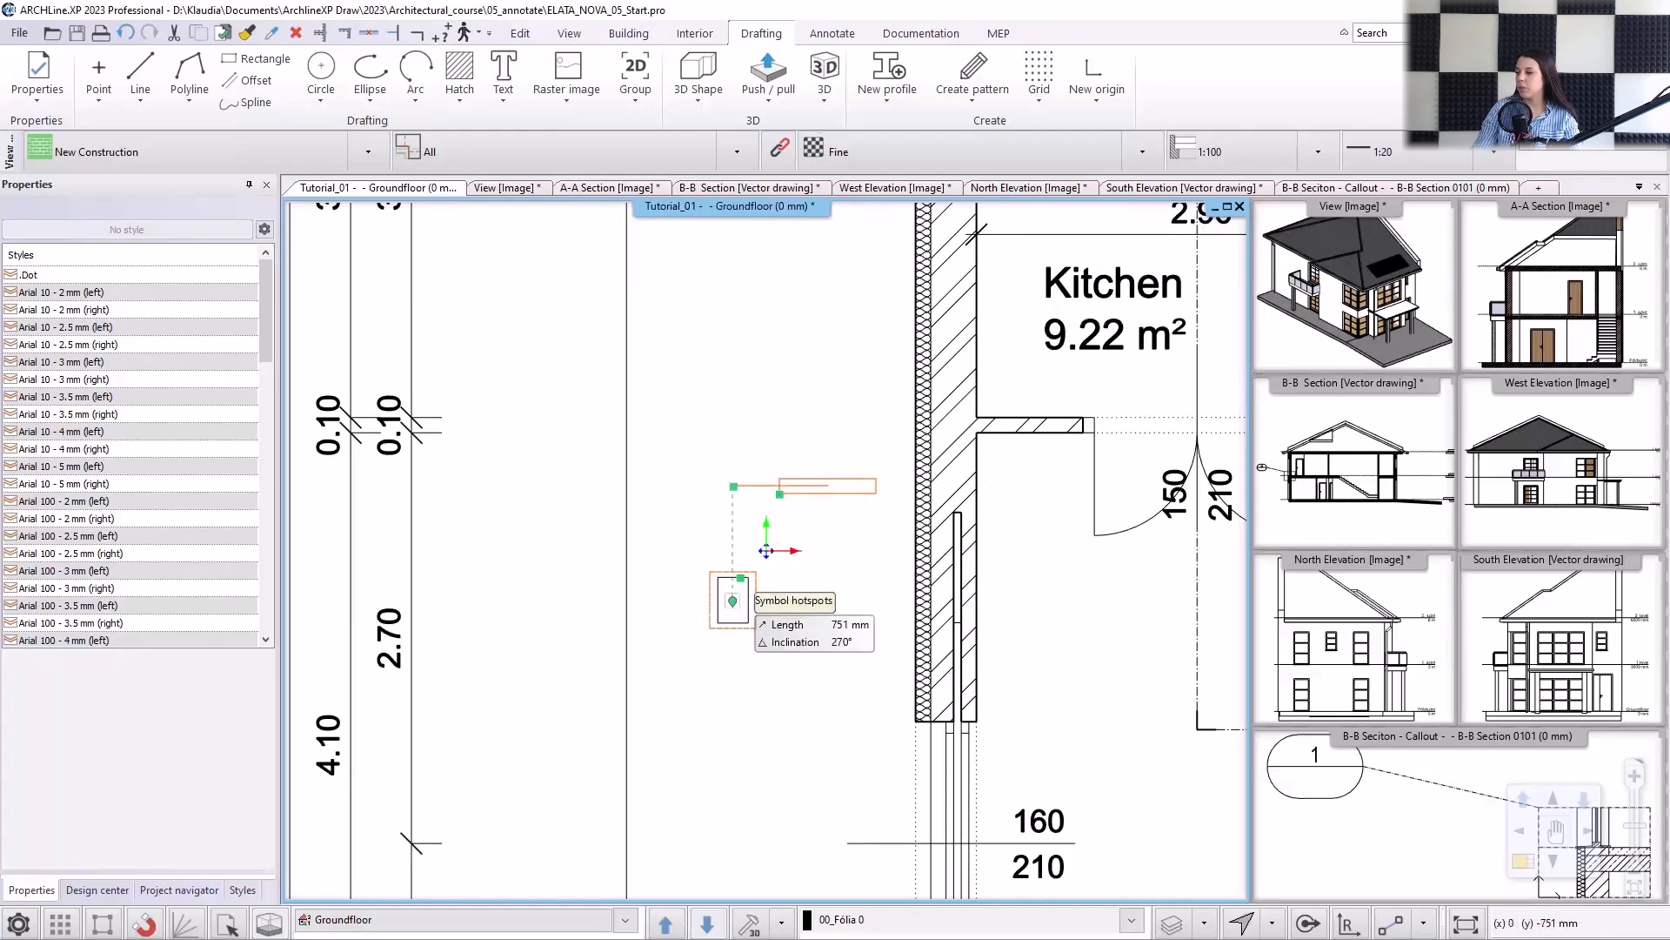
click(733, 601)
right_click(1539, 374)
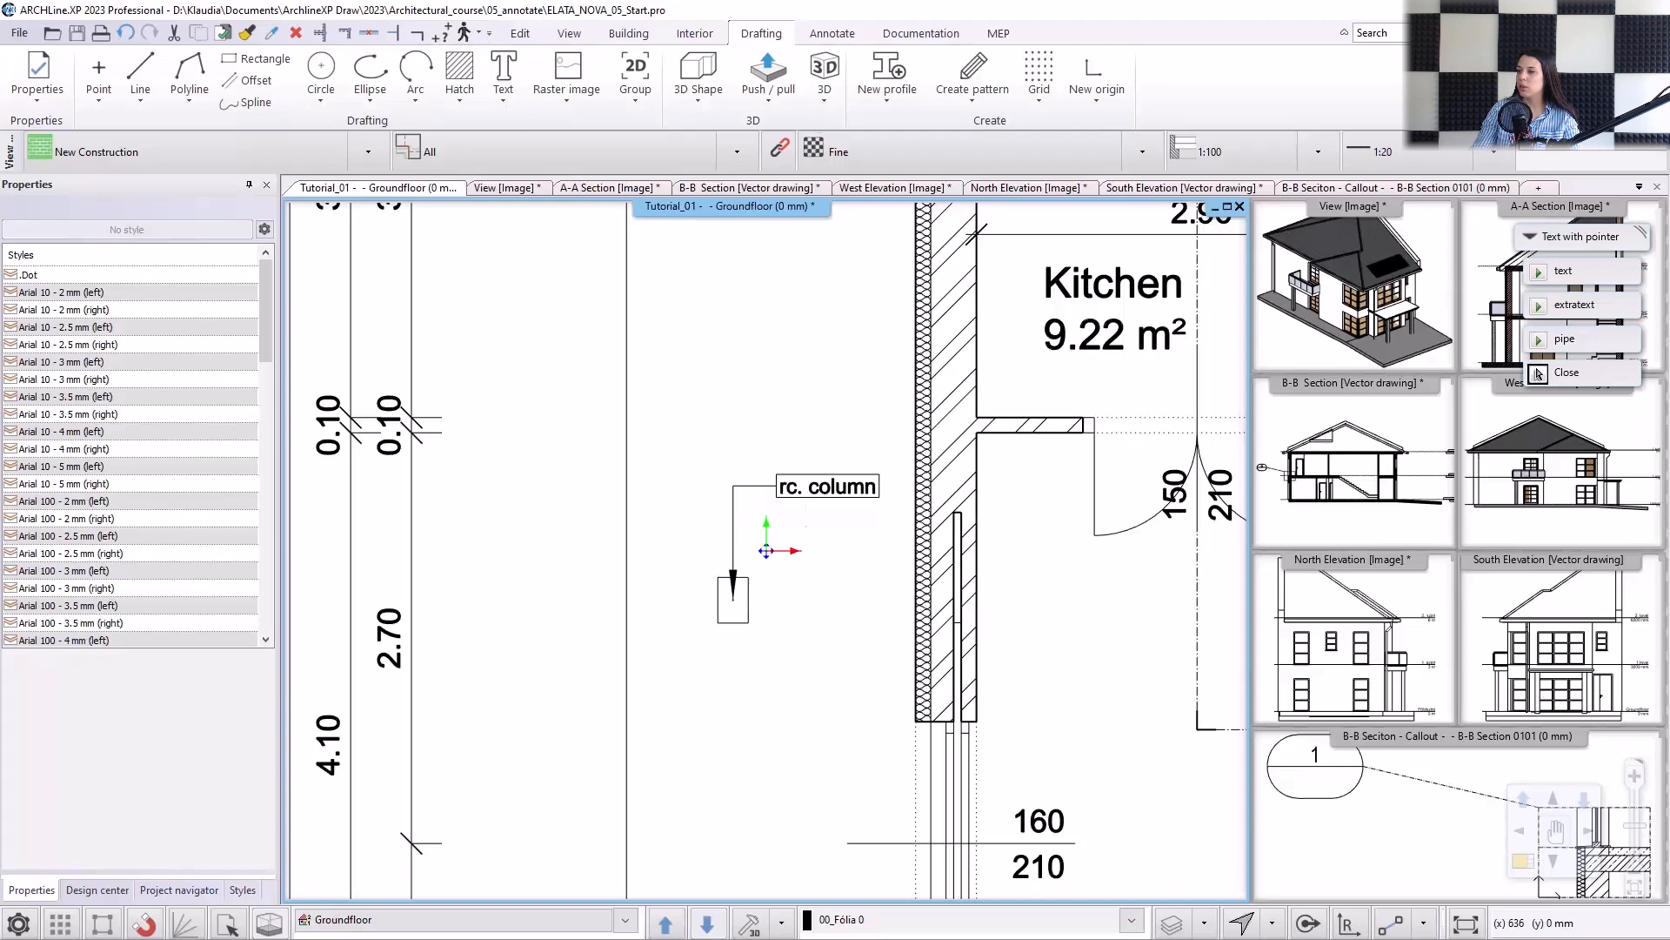
click(1539, 373)
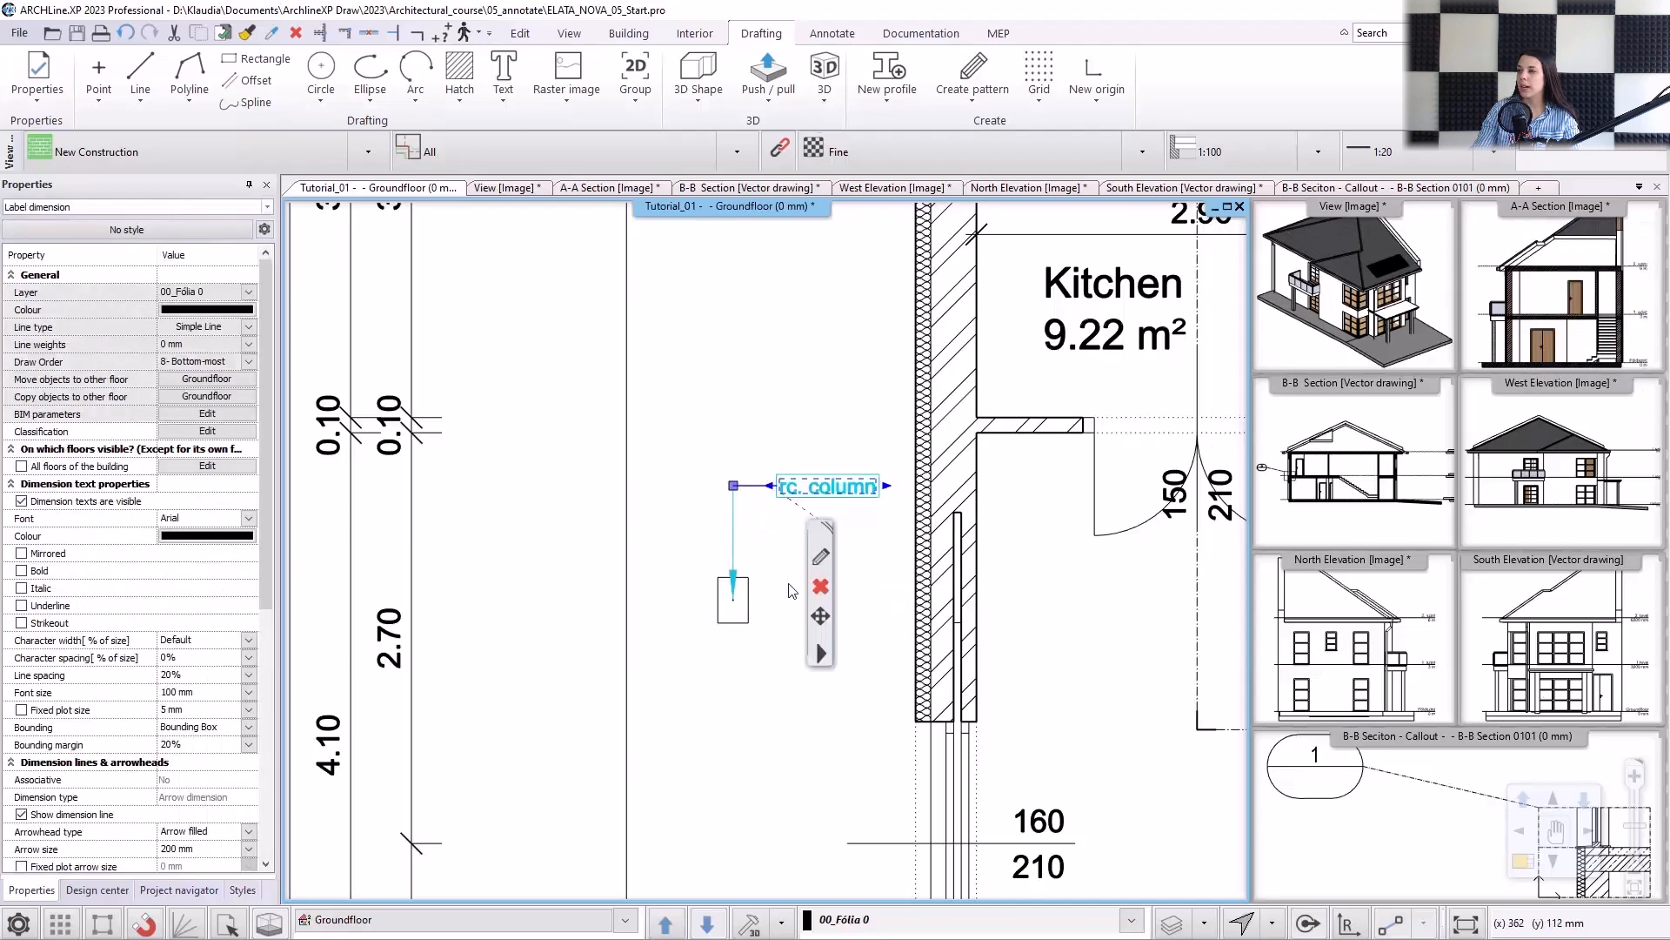
Copy the "rc. column" label using the column's centre as reference point and paste it onto the centres of the two columns south of the house.
key(ctrl+c)
click(732, 600)
click(1595, 305)
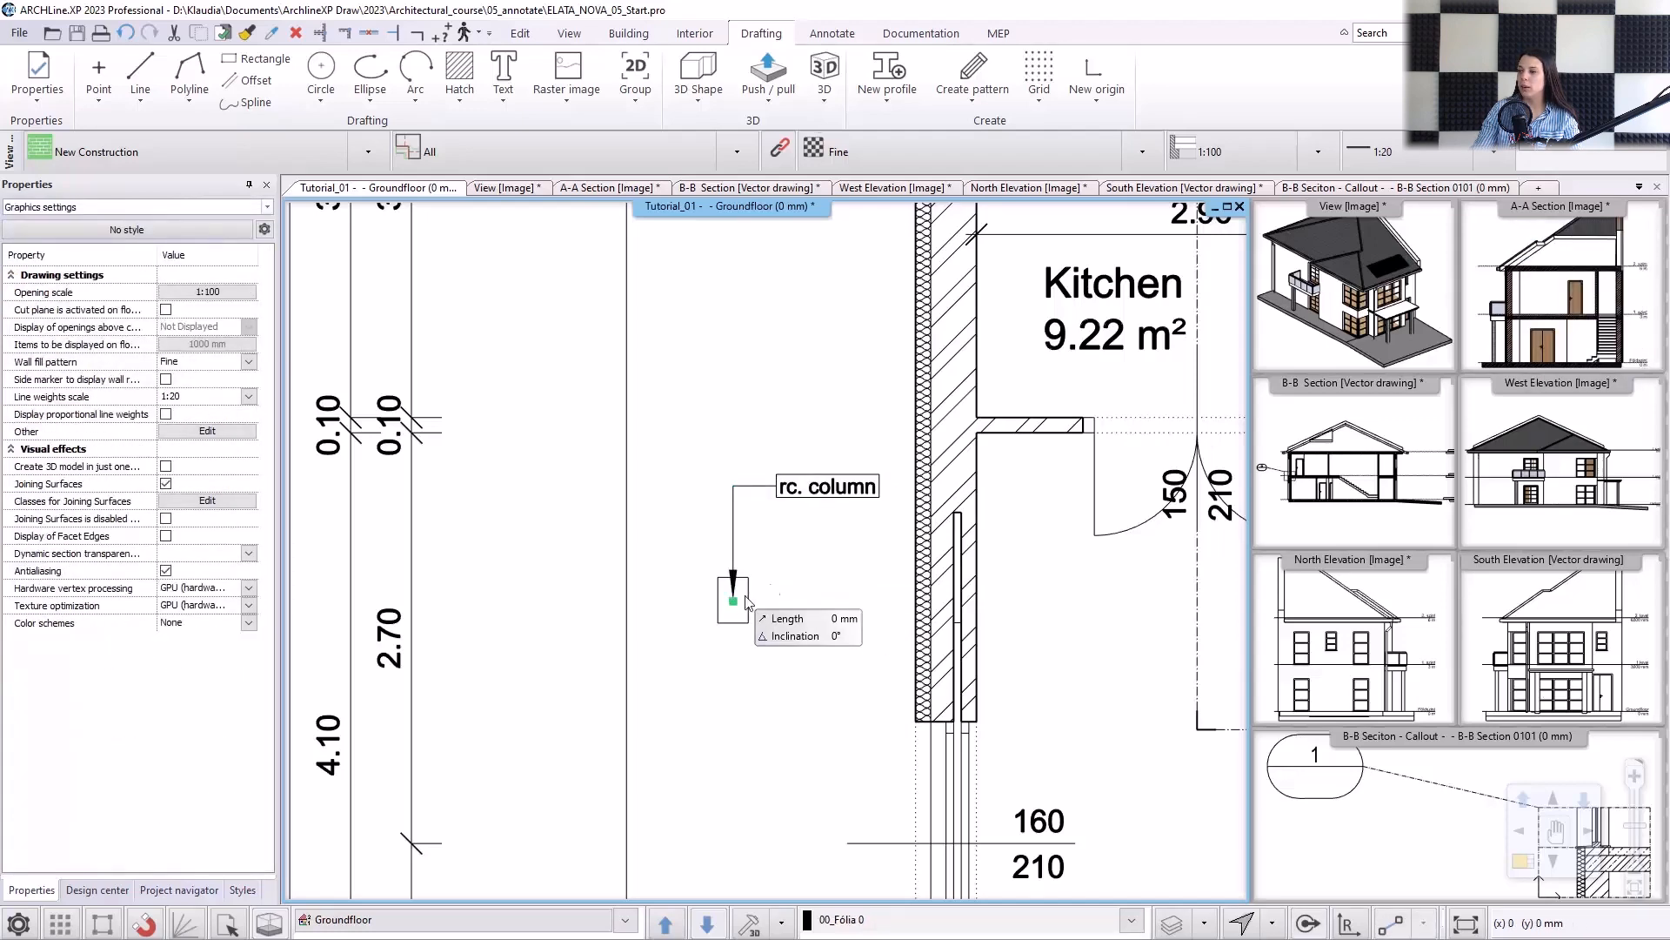
key(ctrl+v)
scroll(765, 566, down, 5)
scroll(770, 696, down, 1)
middle_drag(774, 740, 694, 452)
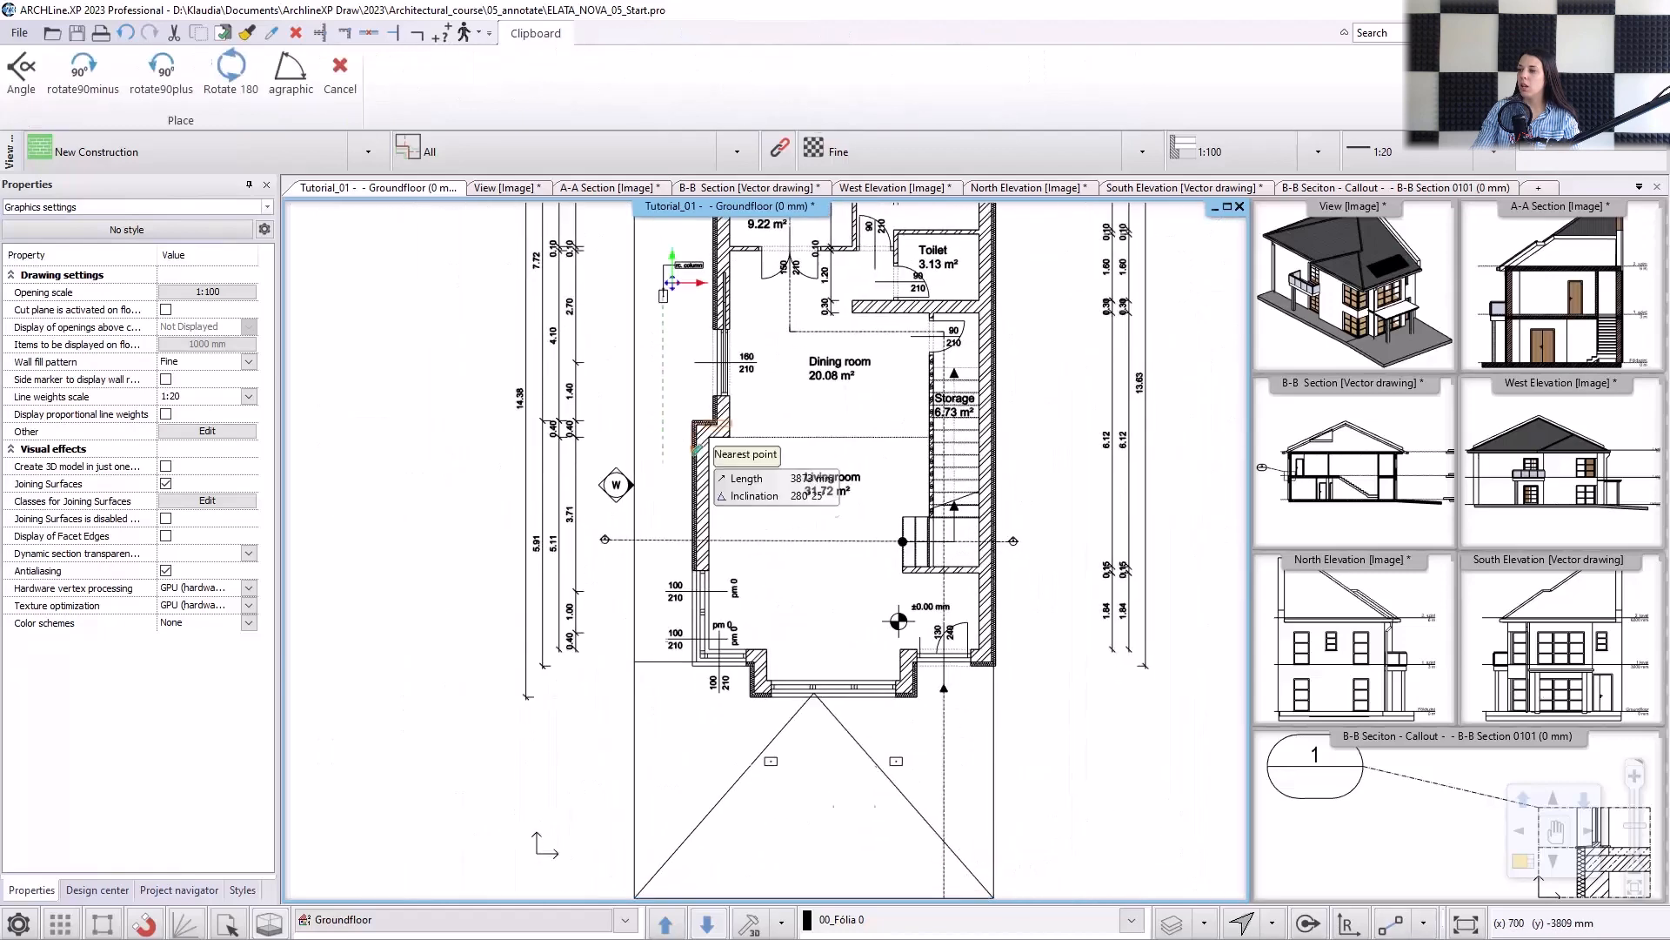
middle_drag(721, 659, 719, 617)
scroll(762, 748, up, 4)
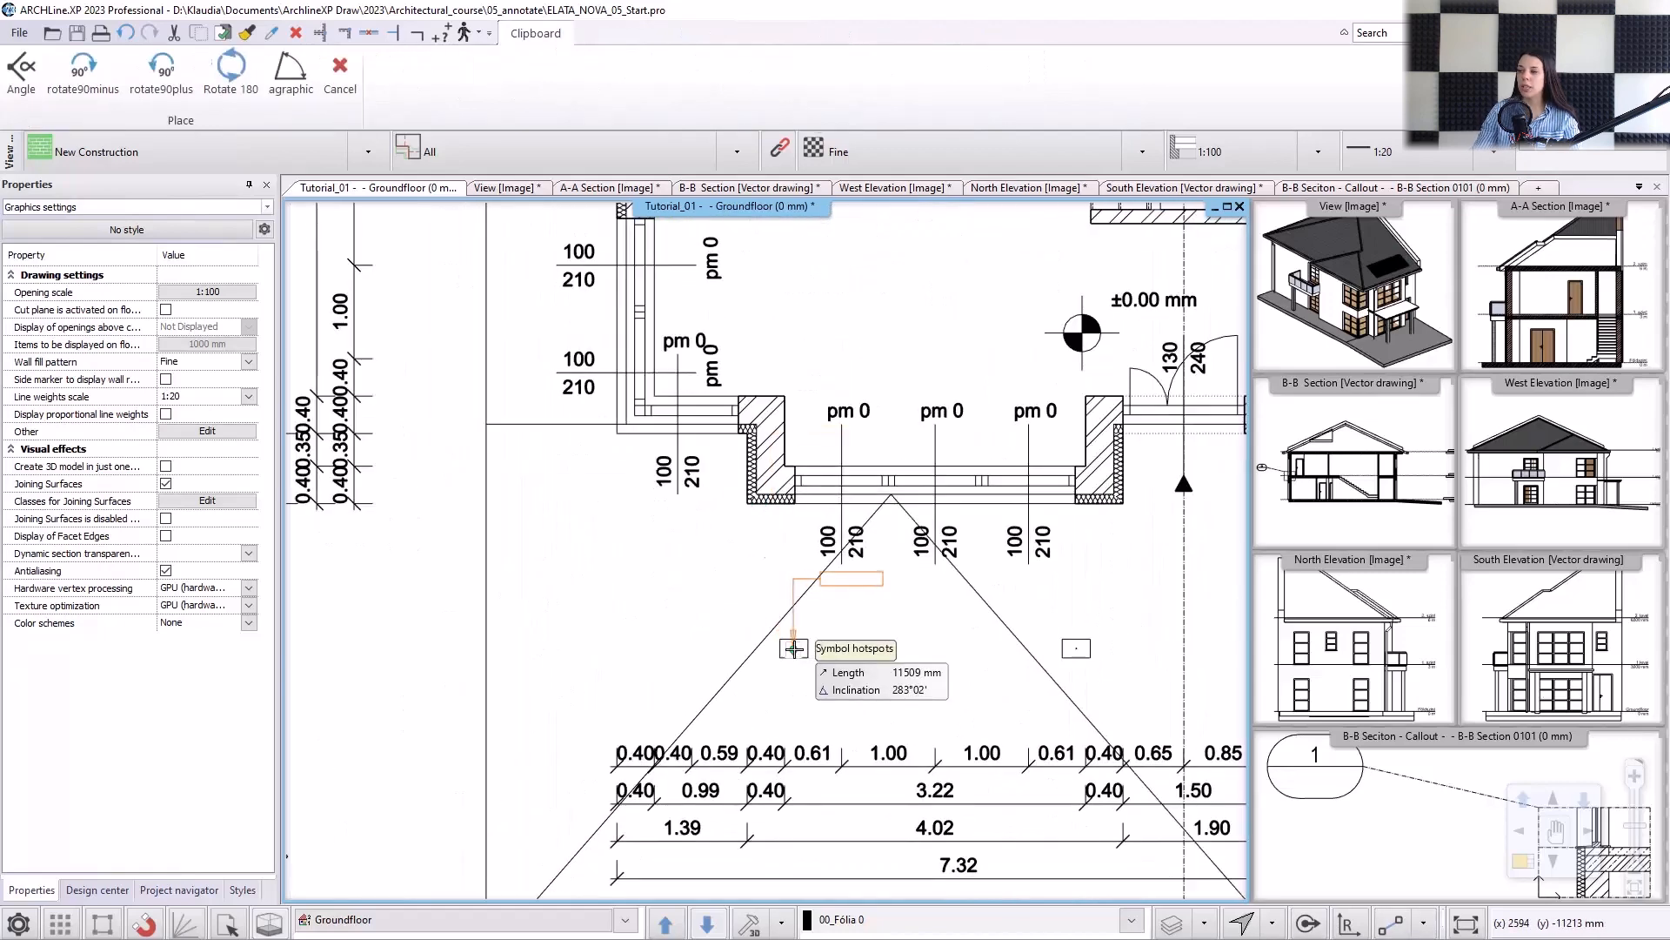
click(793, 648)
click(1076, 648)
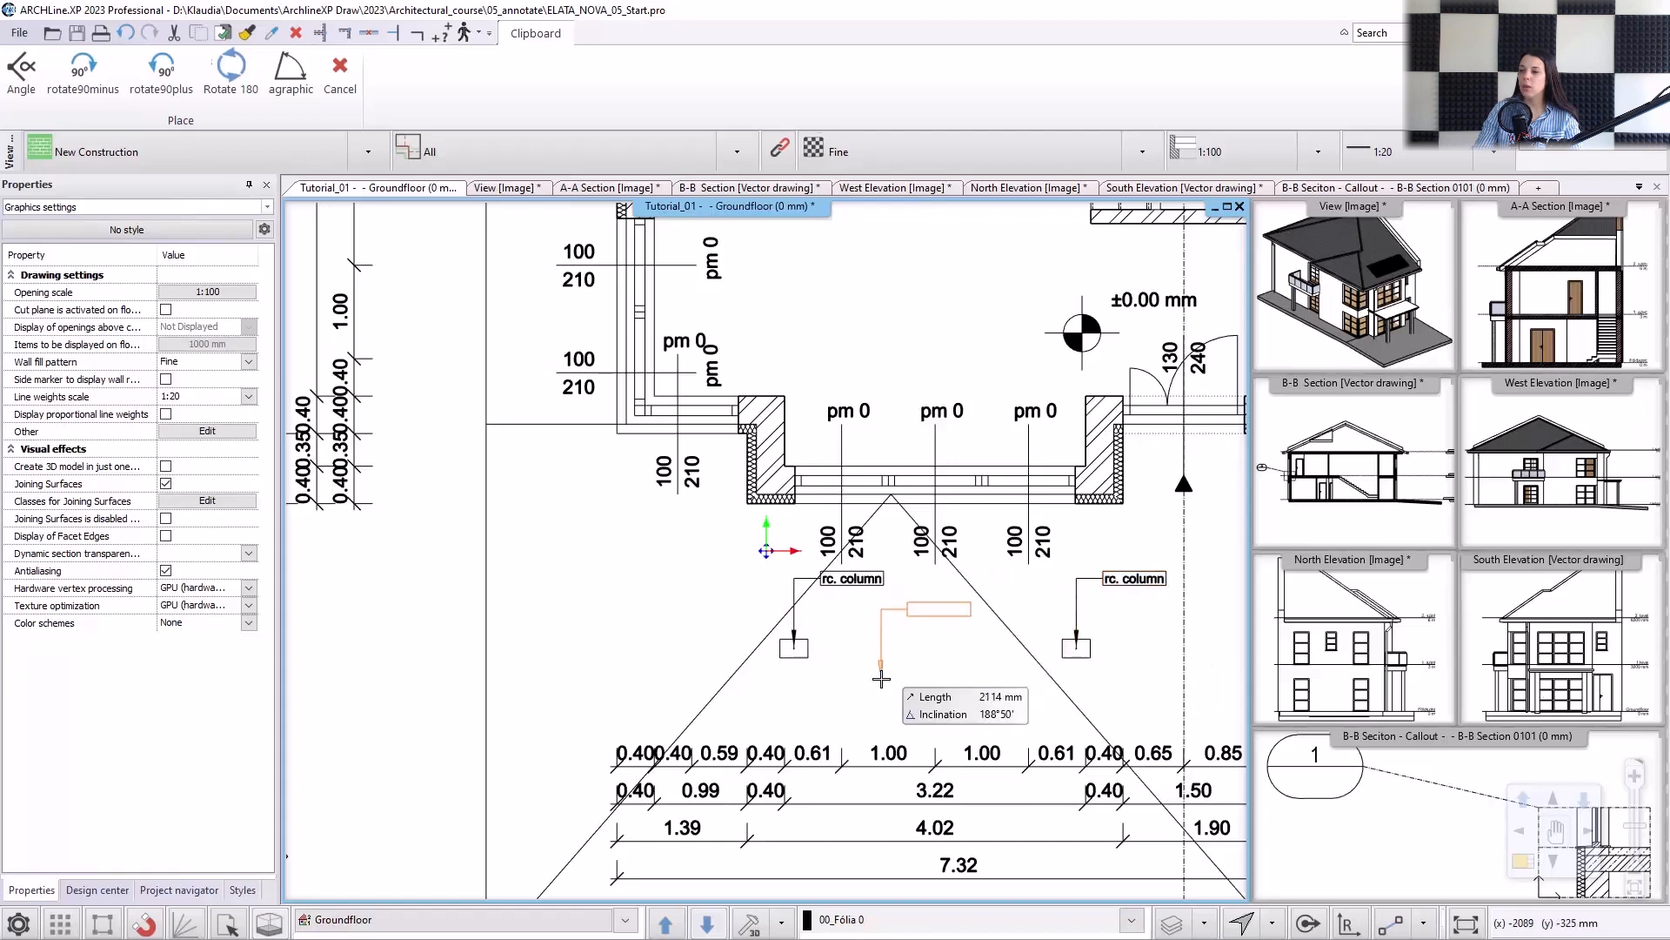
key(Escape)
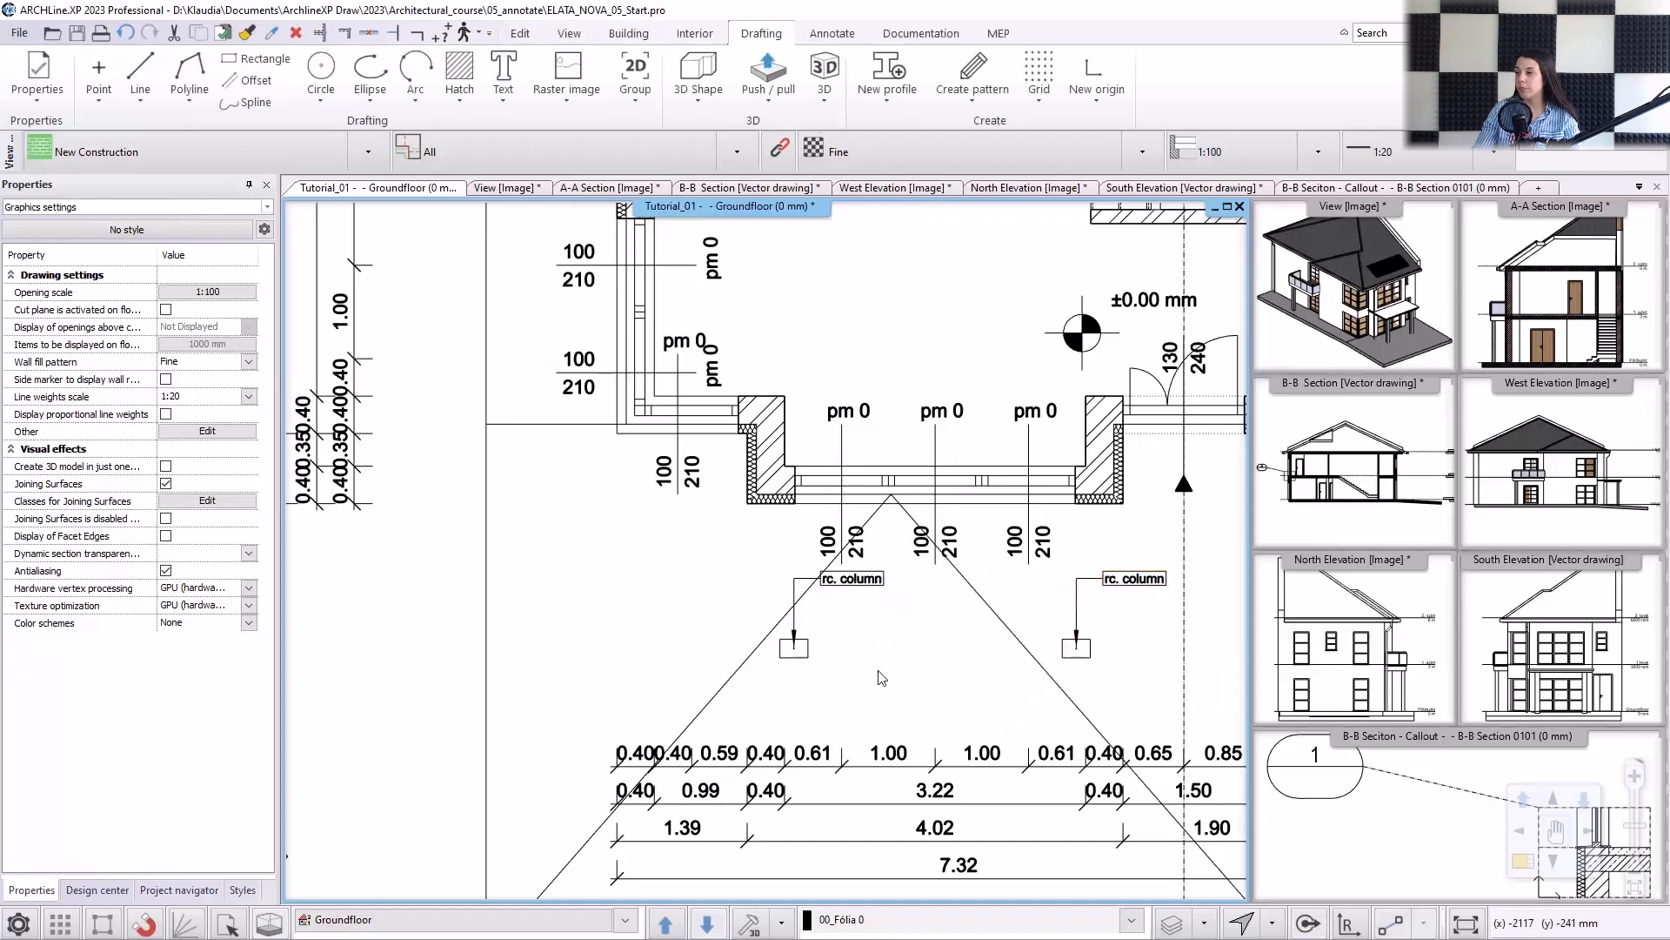
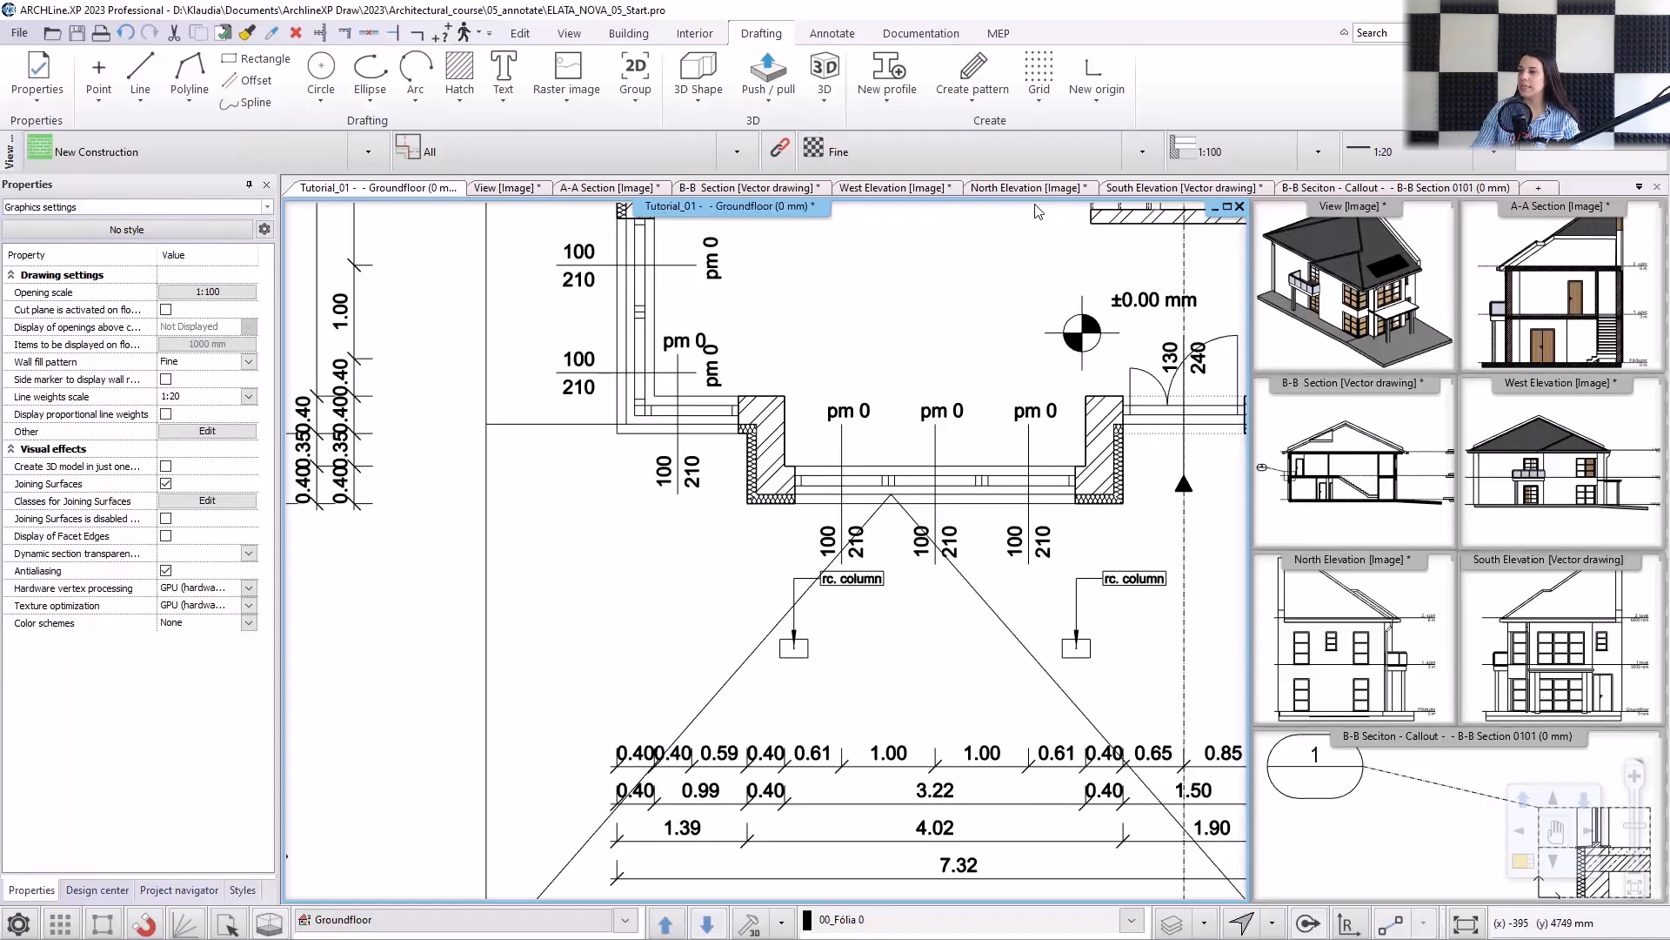
In the west elevation, start a horizontal serial dimension below the ground slab, from the left outline of the house to the adjacent downpipe.
click(865, 188)
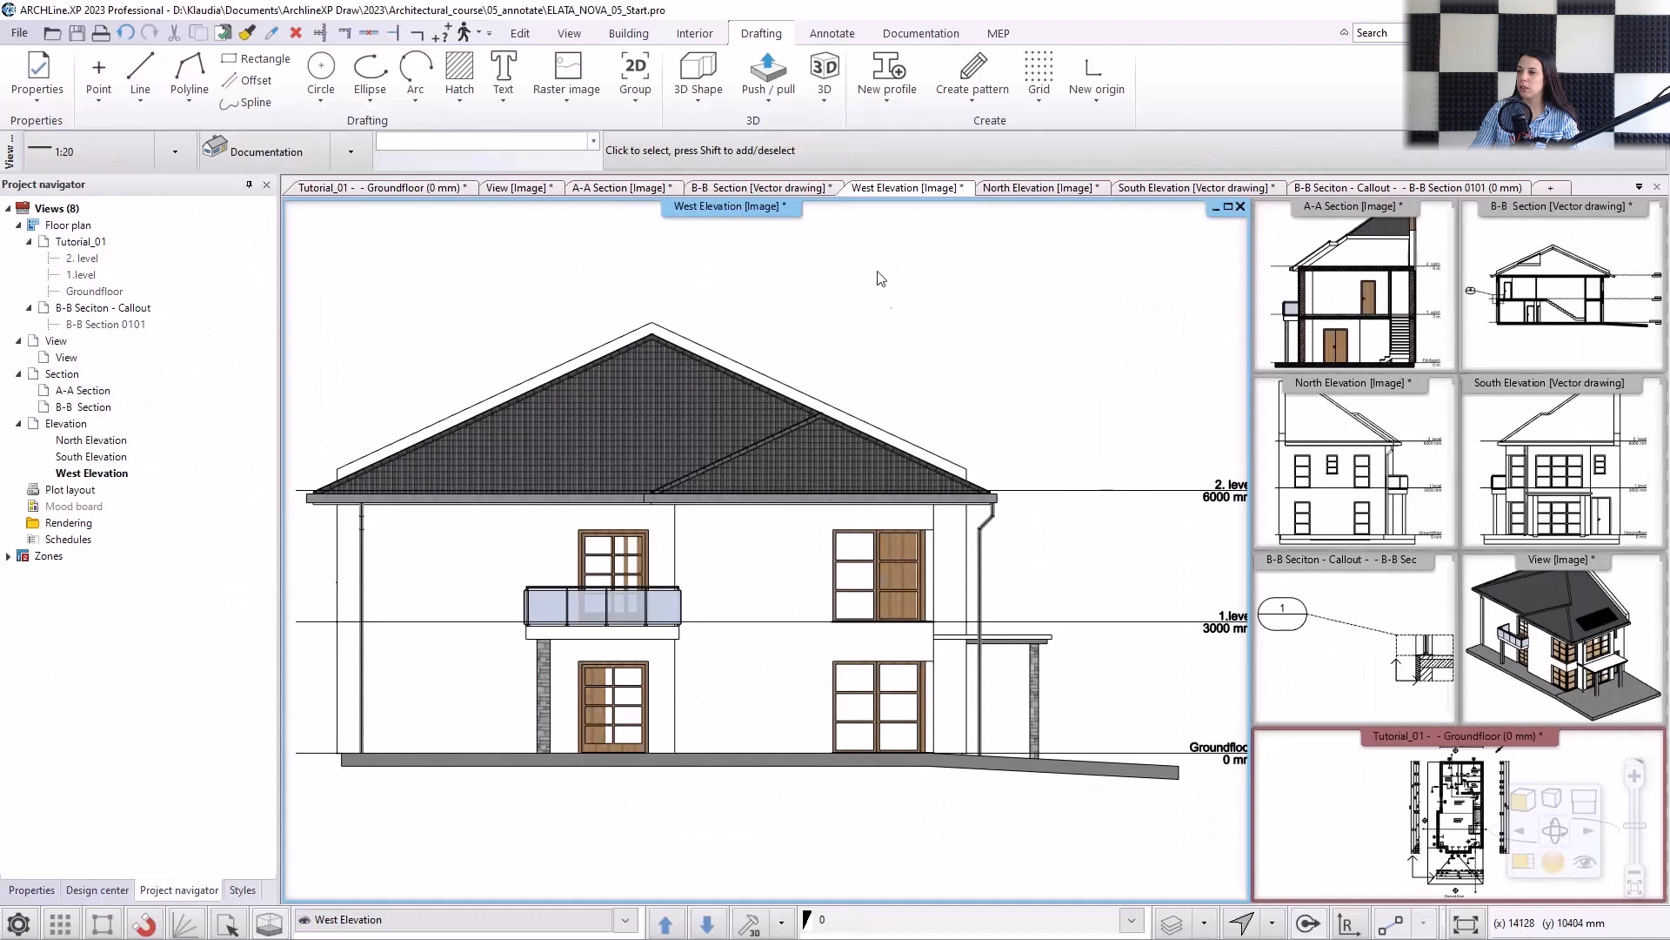
click(831, 33)
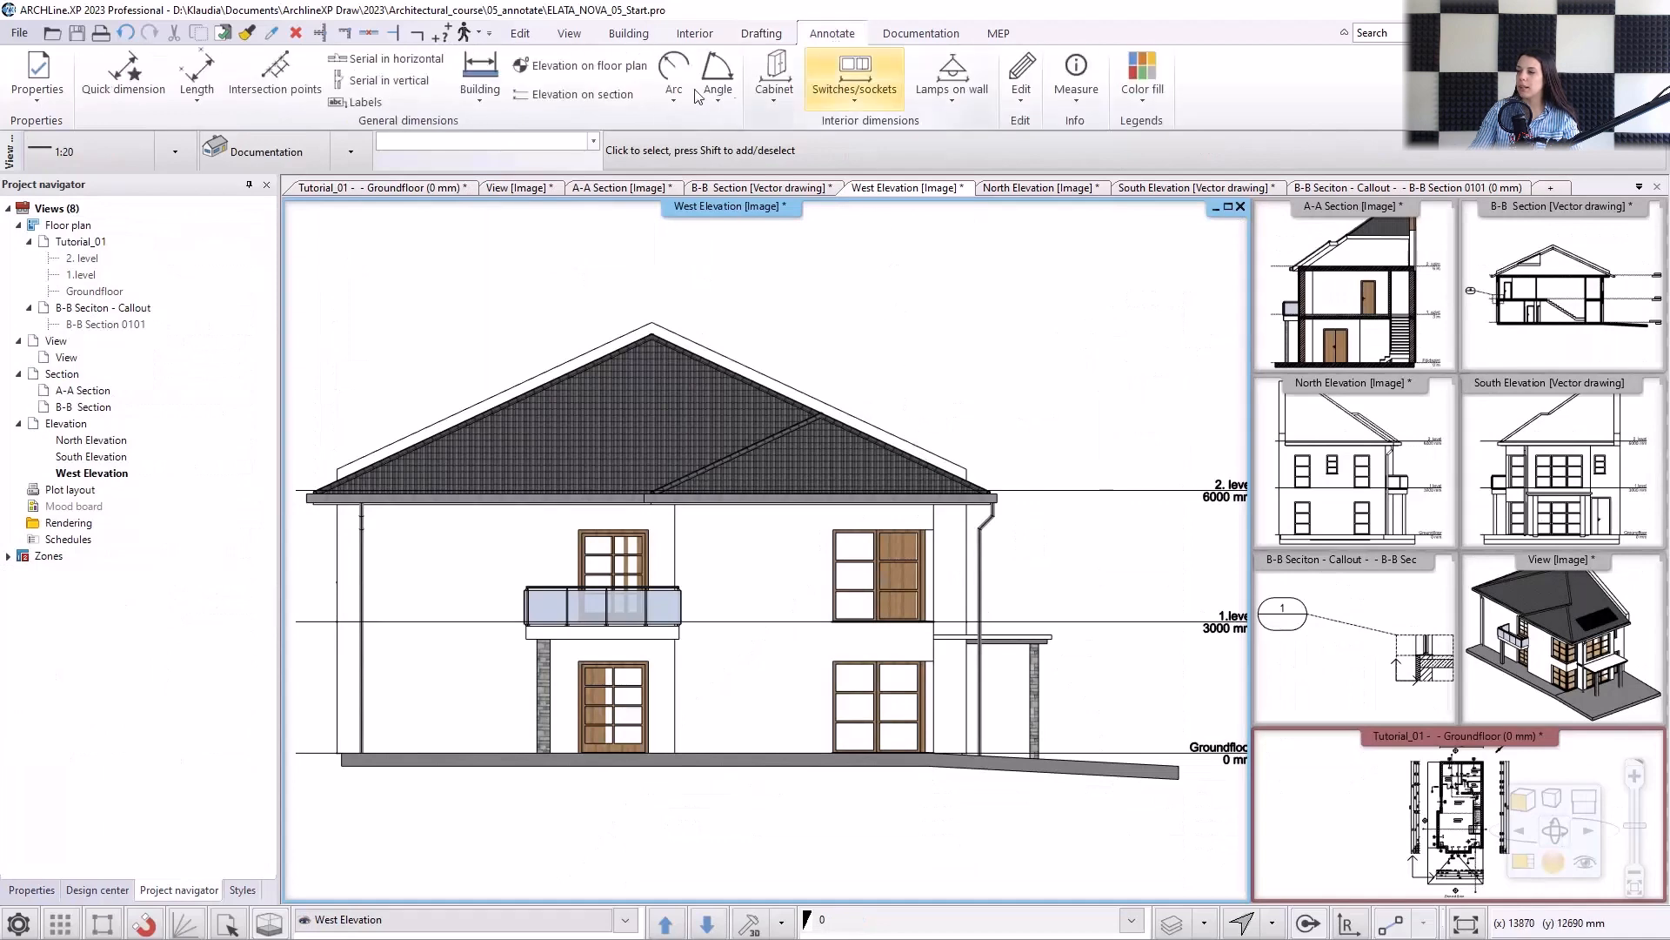
click(385, 59)
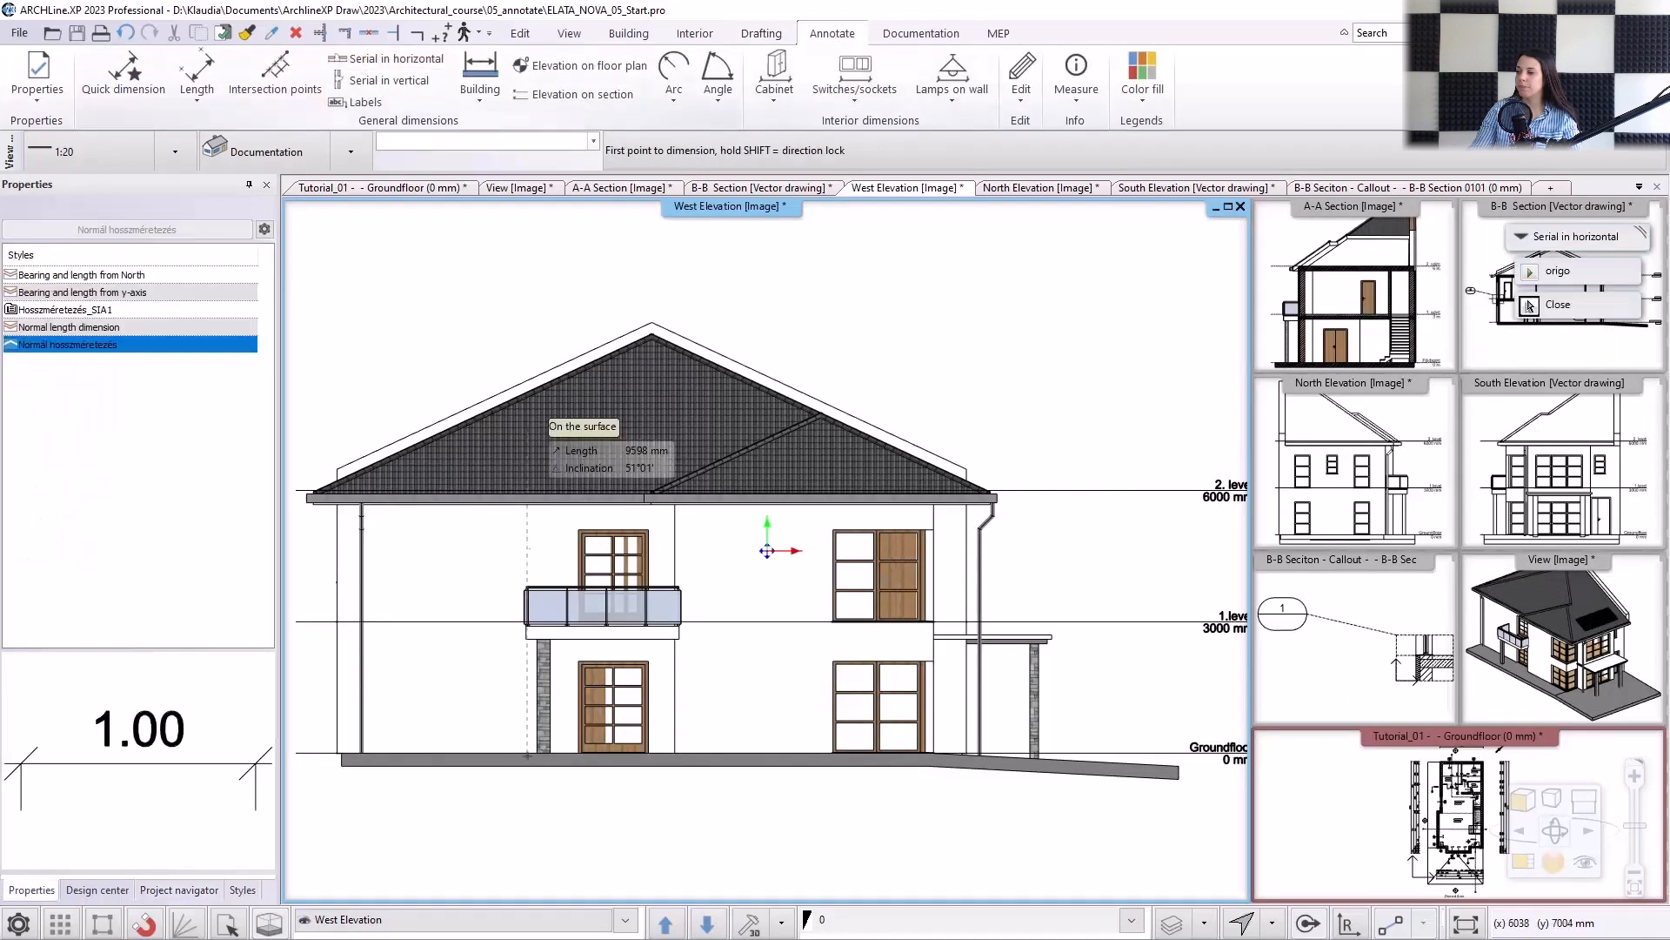
scroll(613, 615, up, 3)
click(447, 726)
scroll(461, 731, up, 3)
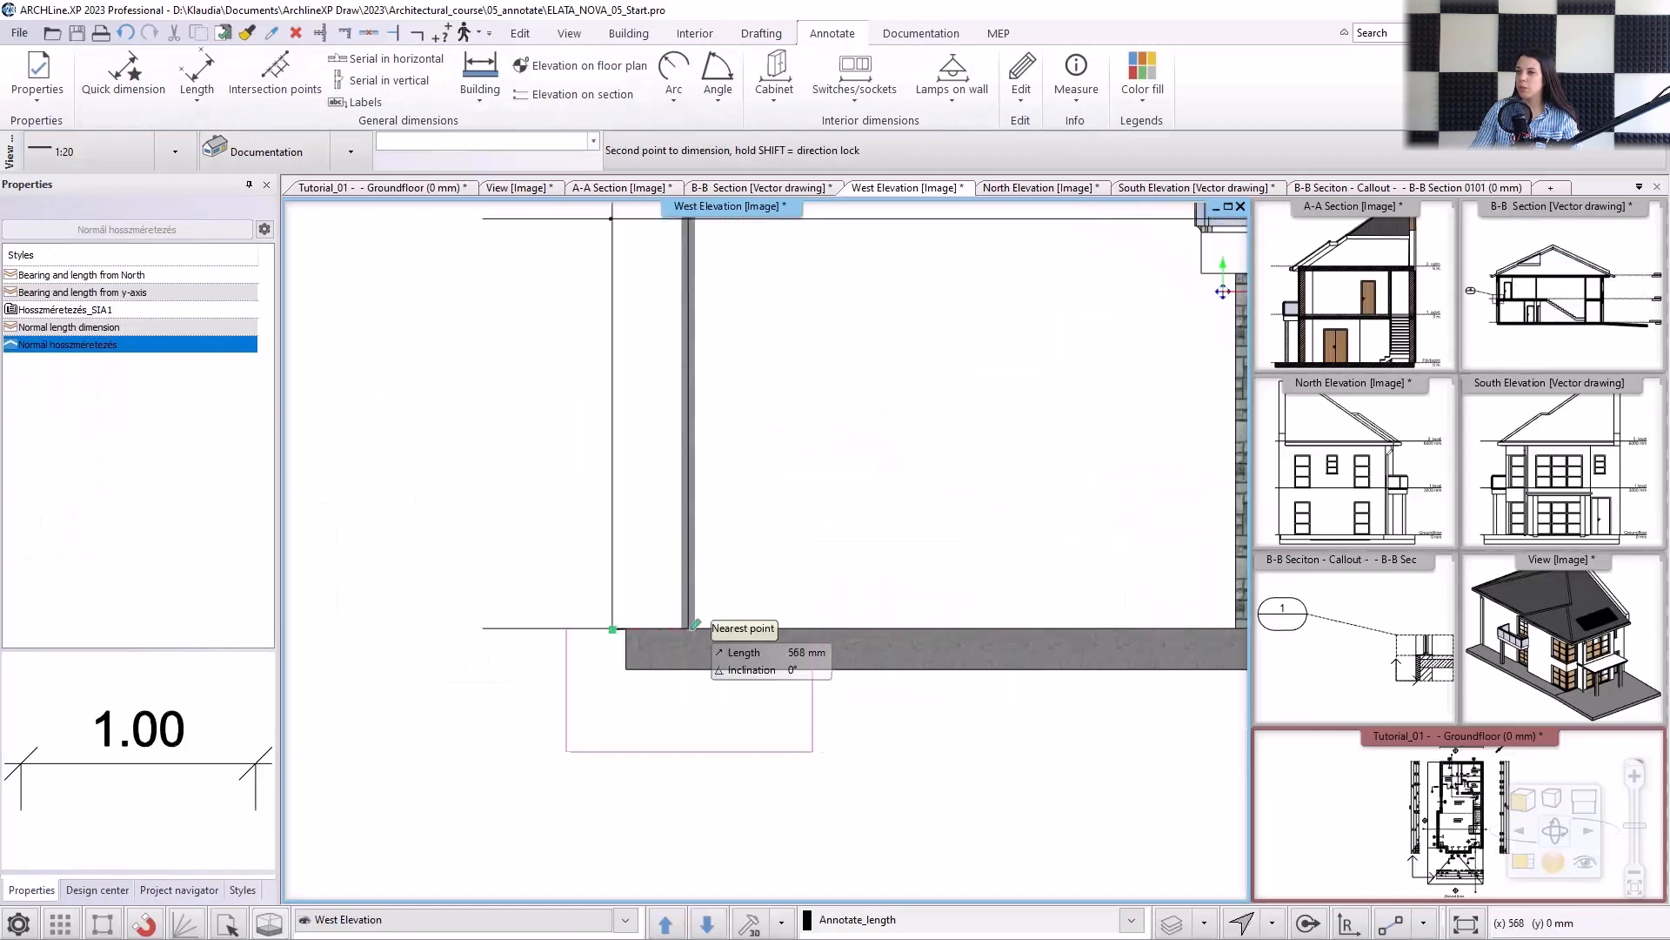
click(695, 626)
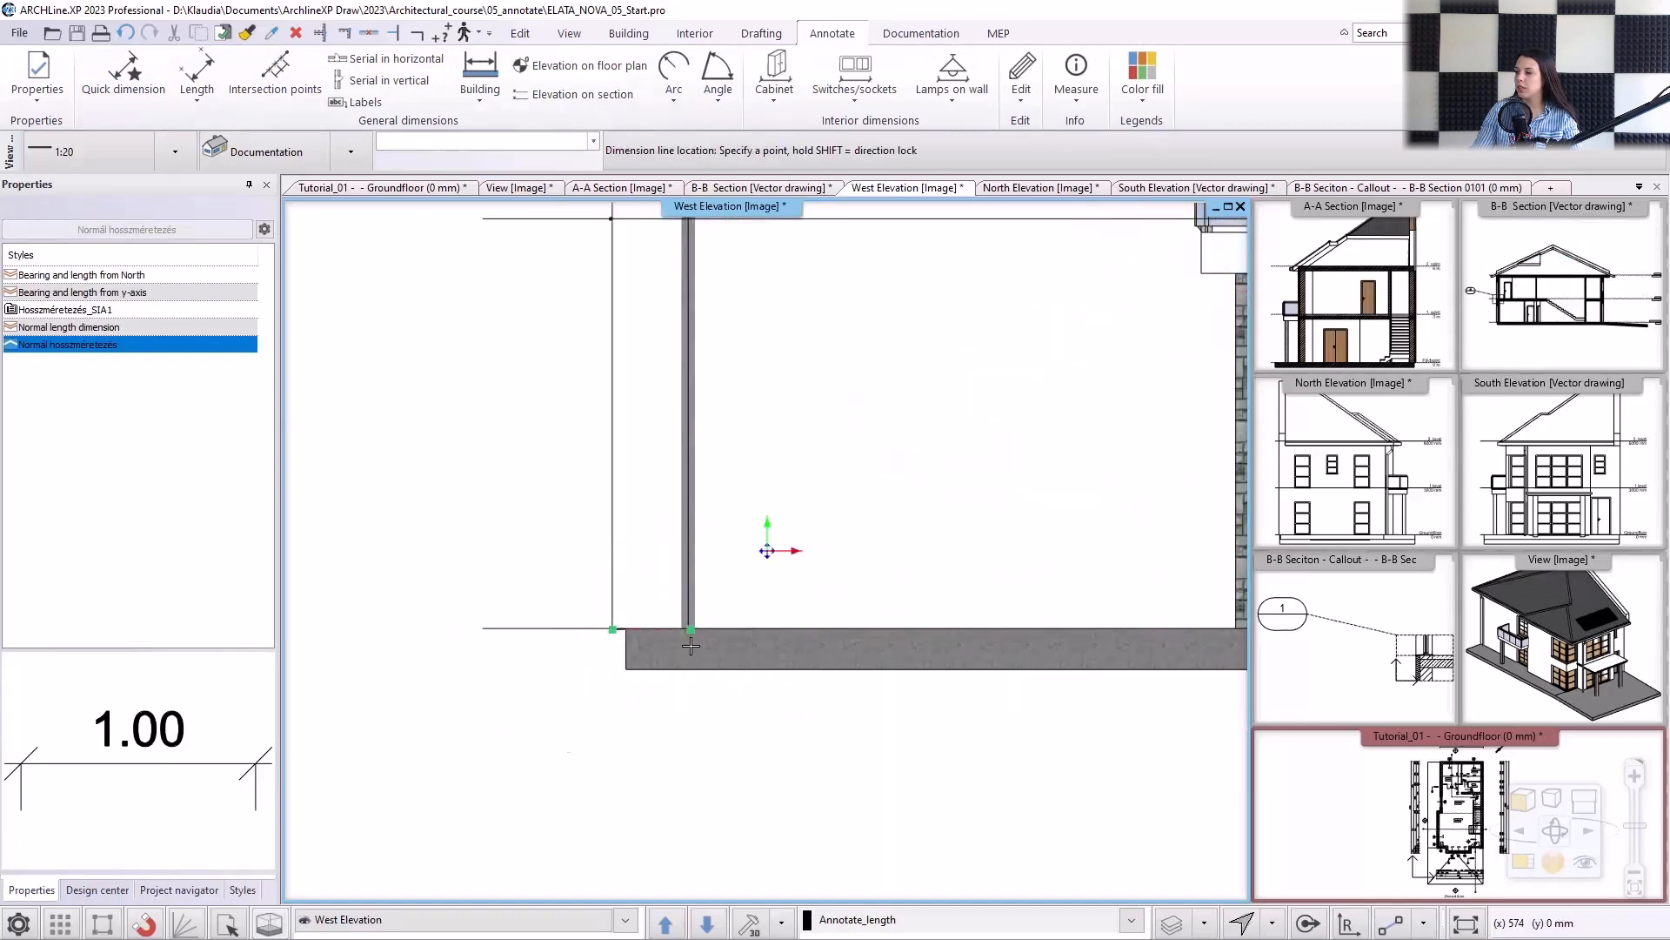
scroll(730, 765, down, 4)
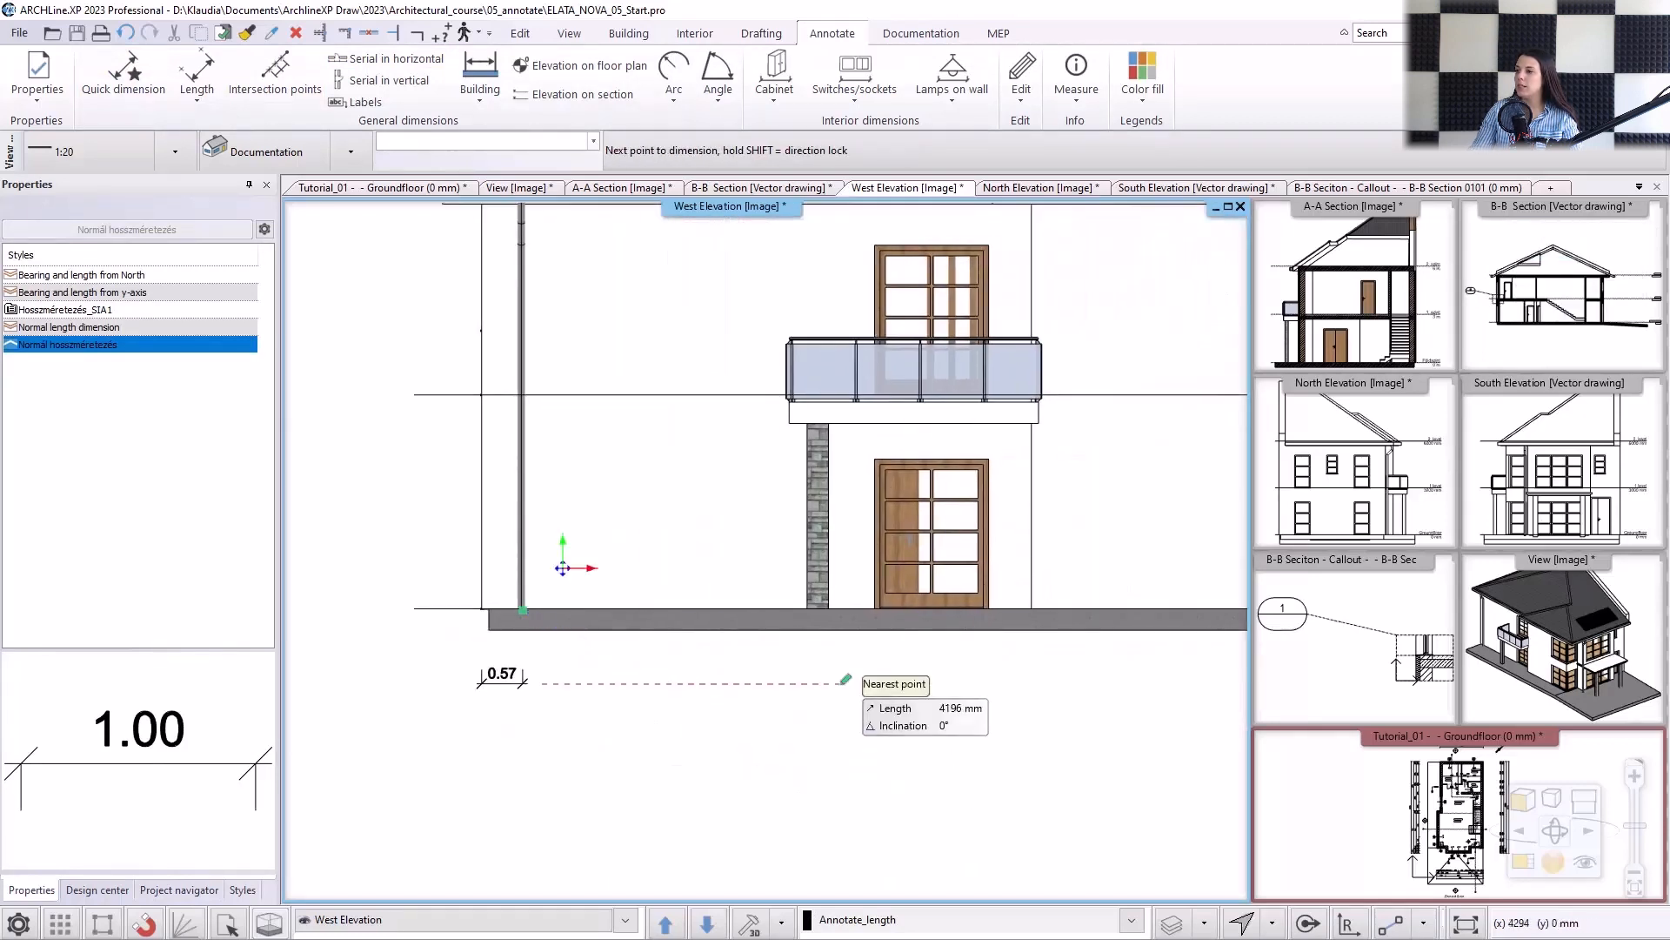
Continue the dimension chain to the wall corner beside the balcony, the right wall corner and the right outline, then finish it.
click(1032, 609)
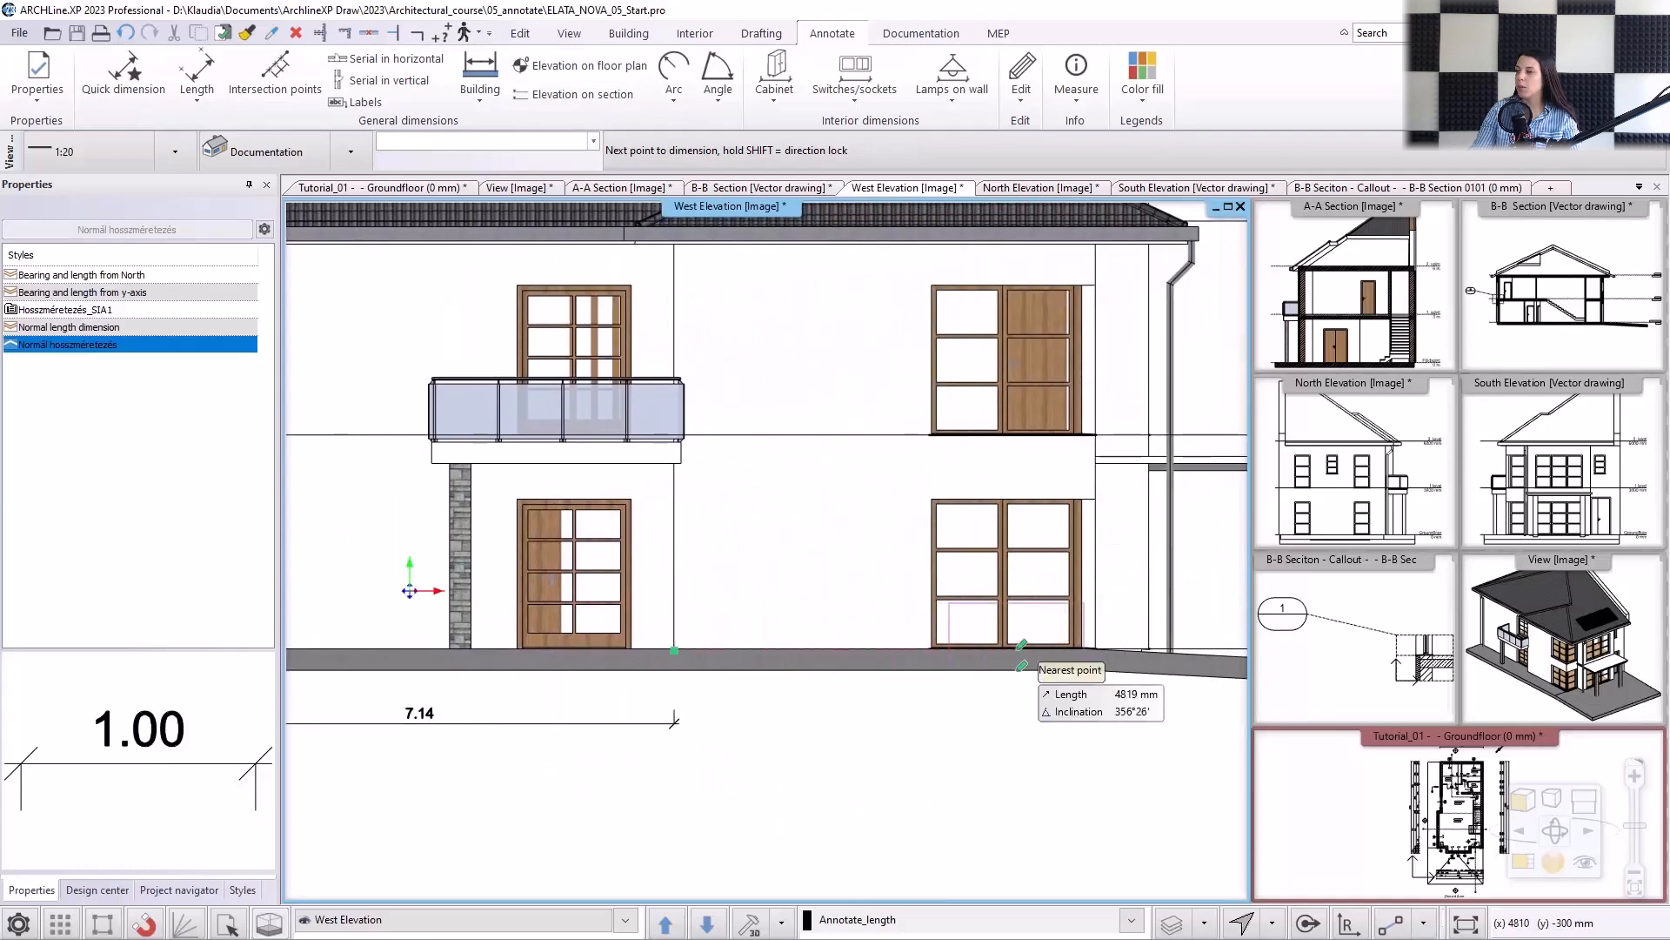
click(1098, 648)
click(1151, 648)
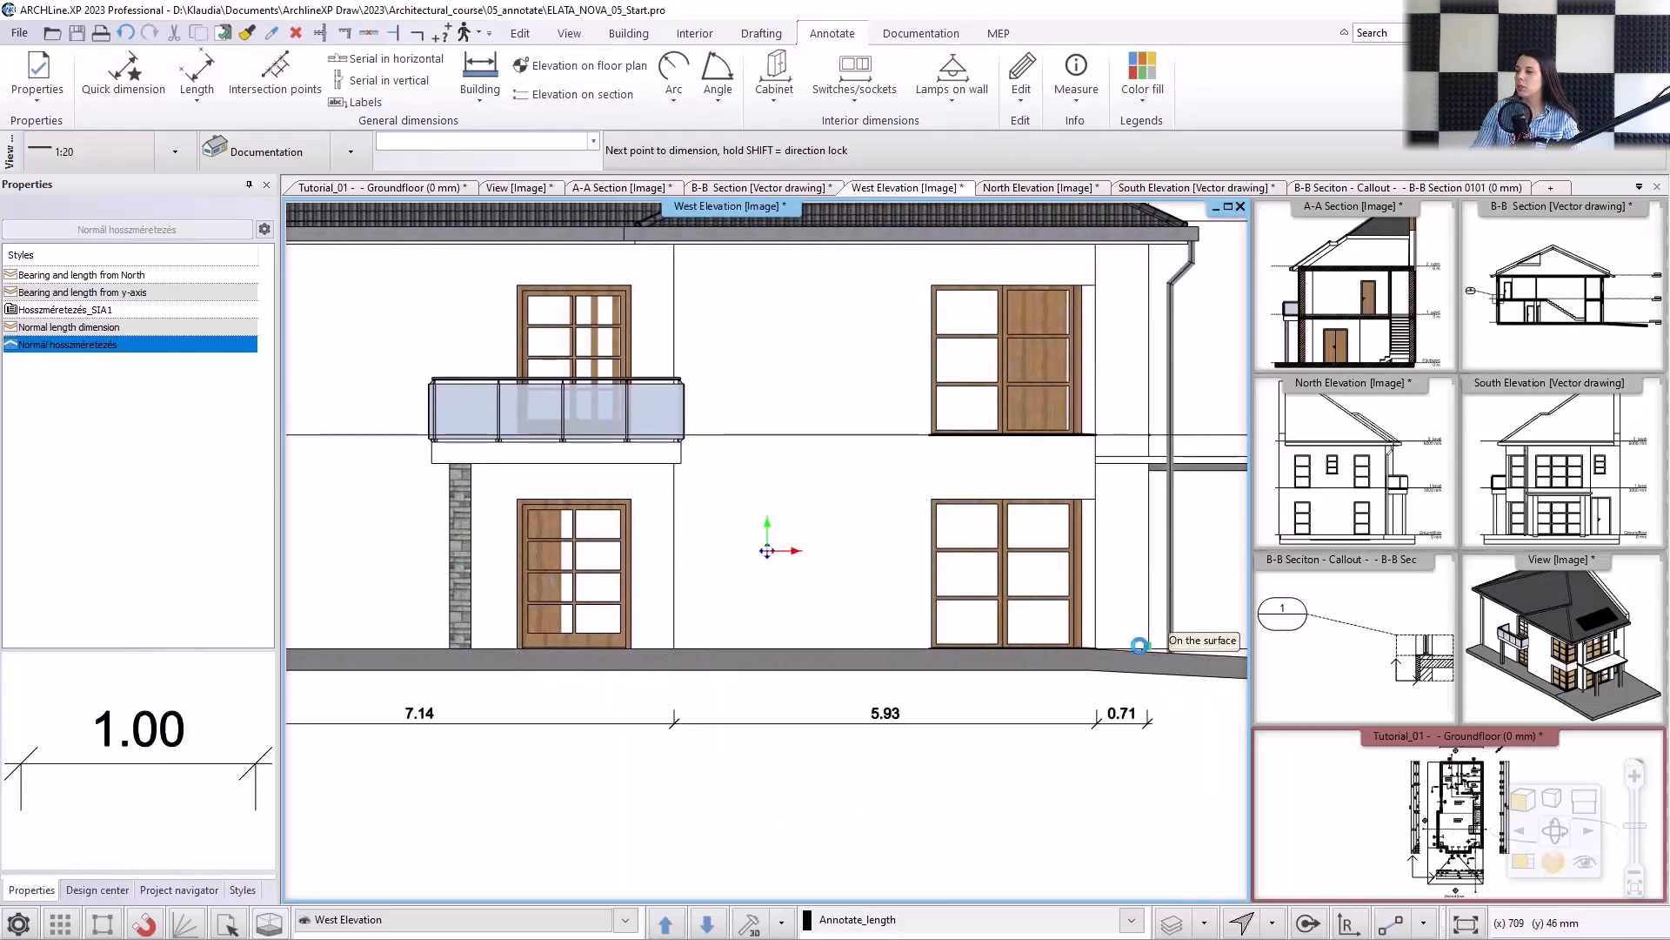
scroll(949, 666, down, 1)
key(Return)
Start a second horizontal chain below the first, dimensioning from the left outline to both sides of the ground-floor door and the wall corner.
middle_drag(365, 633, 664, 617)
scroll(539, 616, up, 2)
click(509, 617)
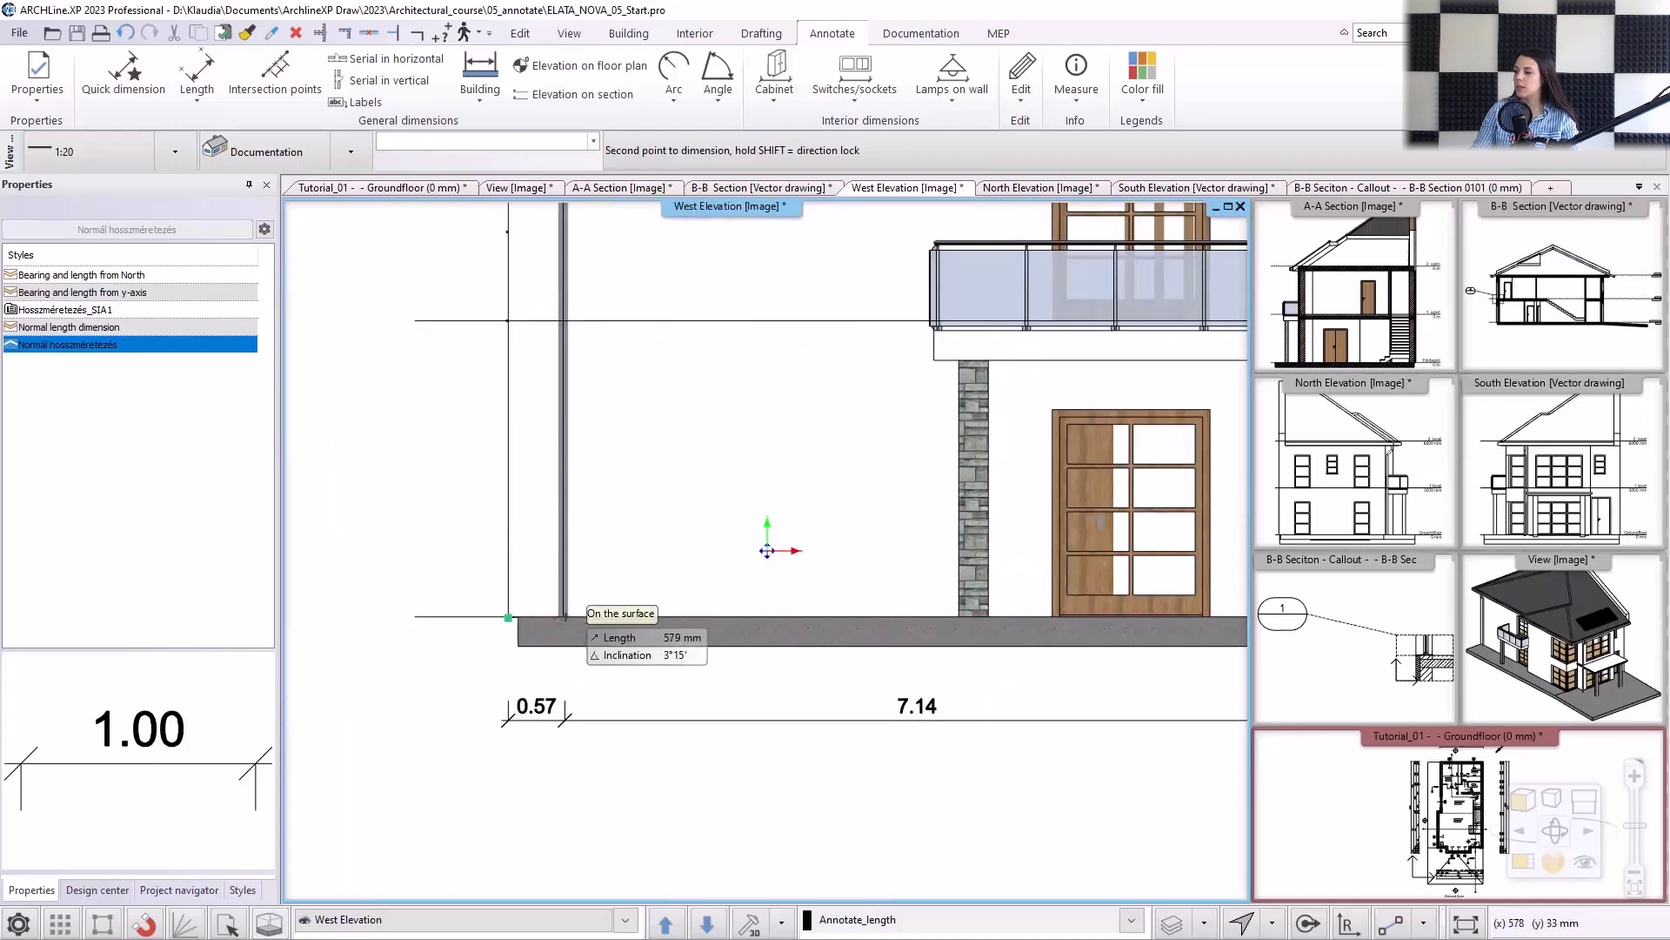
middle_drag(962, 636, 770, 628)
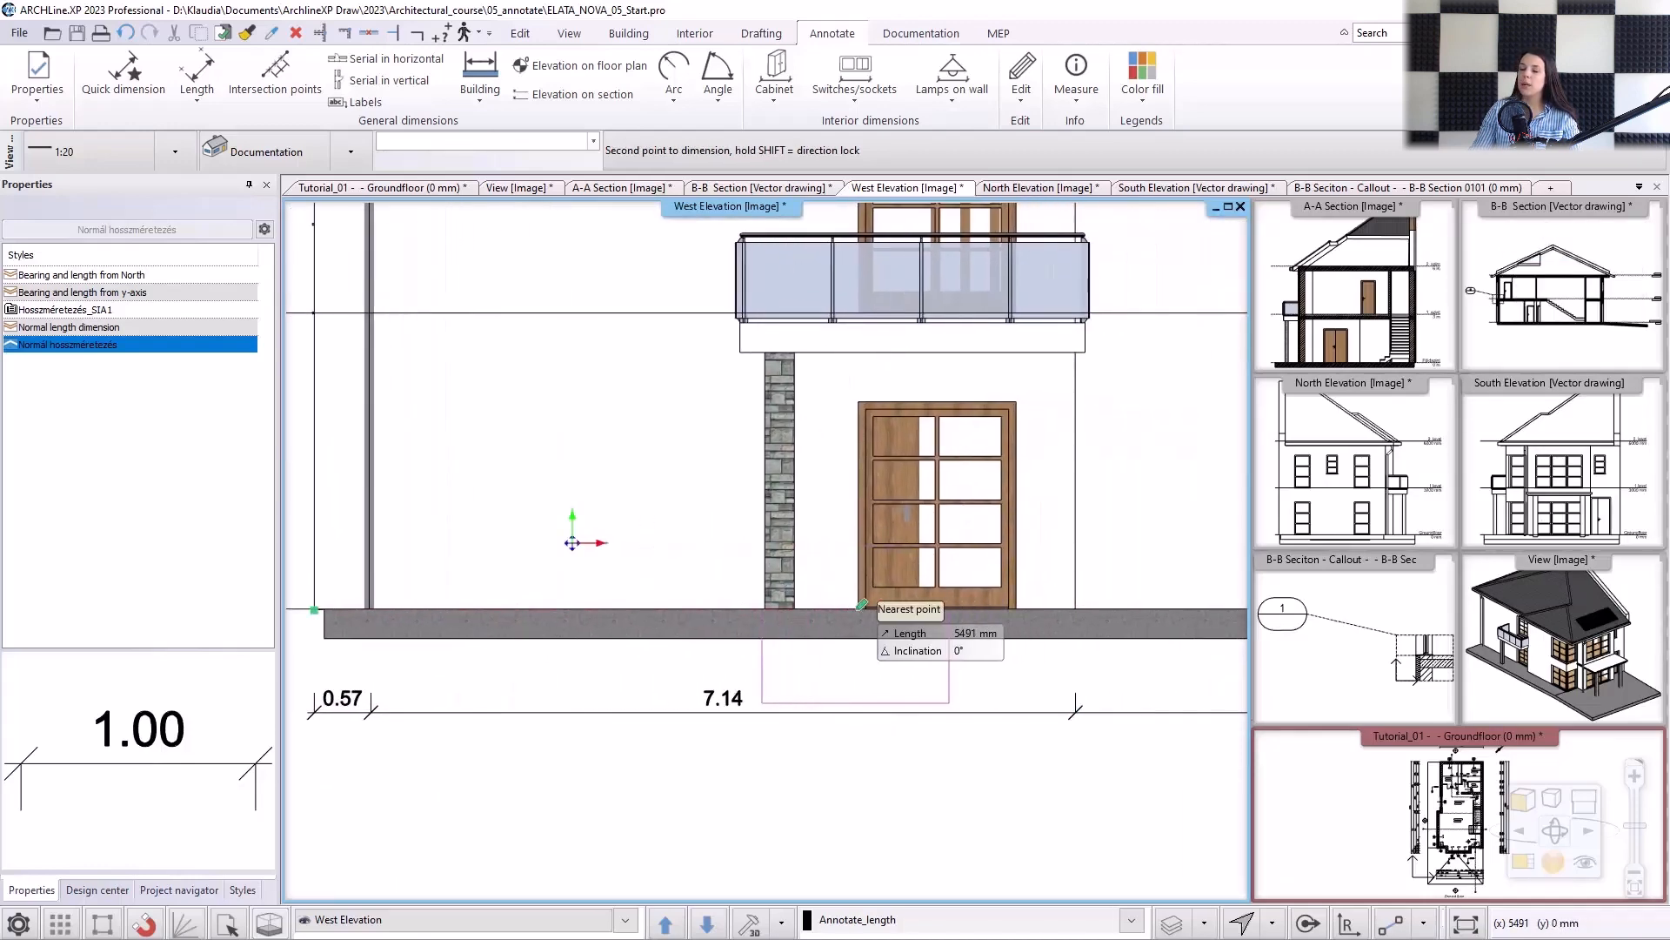
click(862, 606)
click(857, 820)
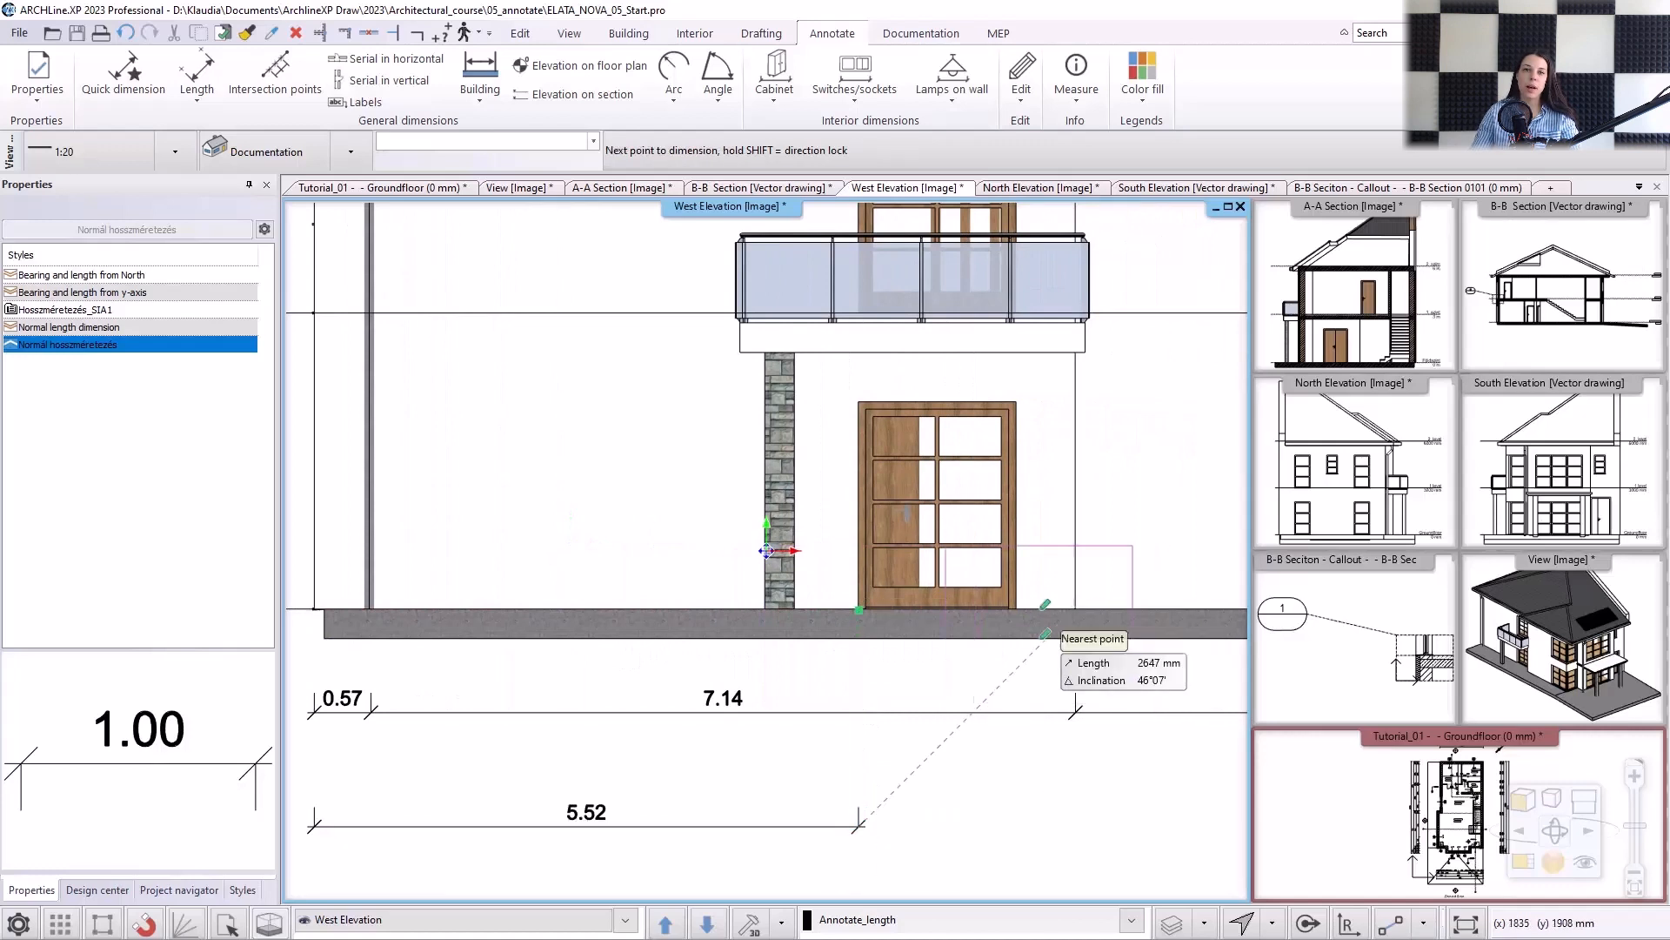
click(1017, 640)
click(1082, 604)
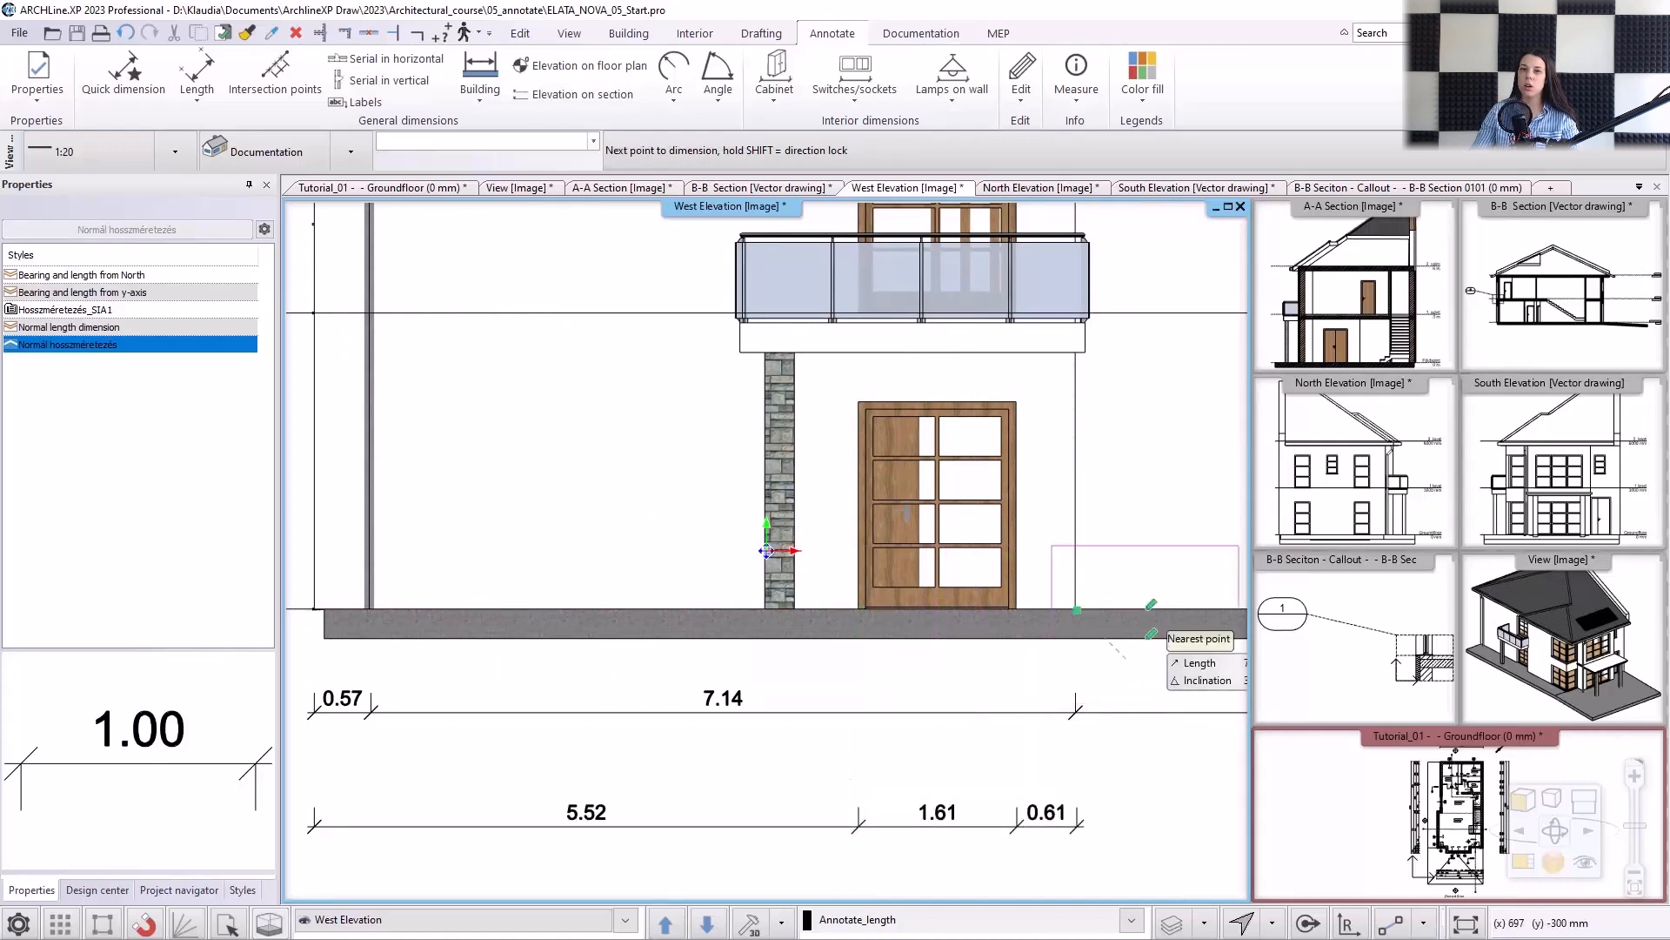
Extend the second chain to the left side of the ground-floor window, the right wall corner and the right outline, then finish it.
scroll(1062, 600, down, 2)
click(1061, 601)
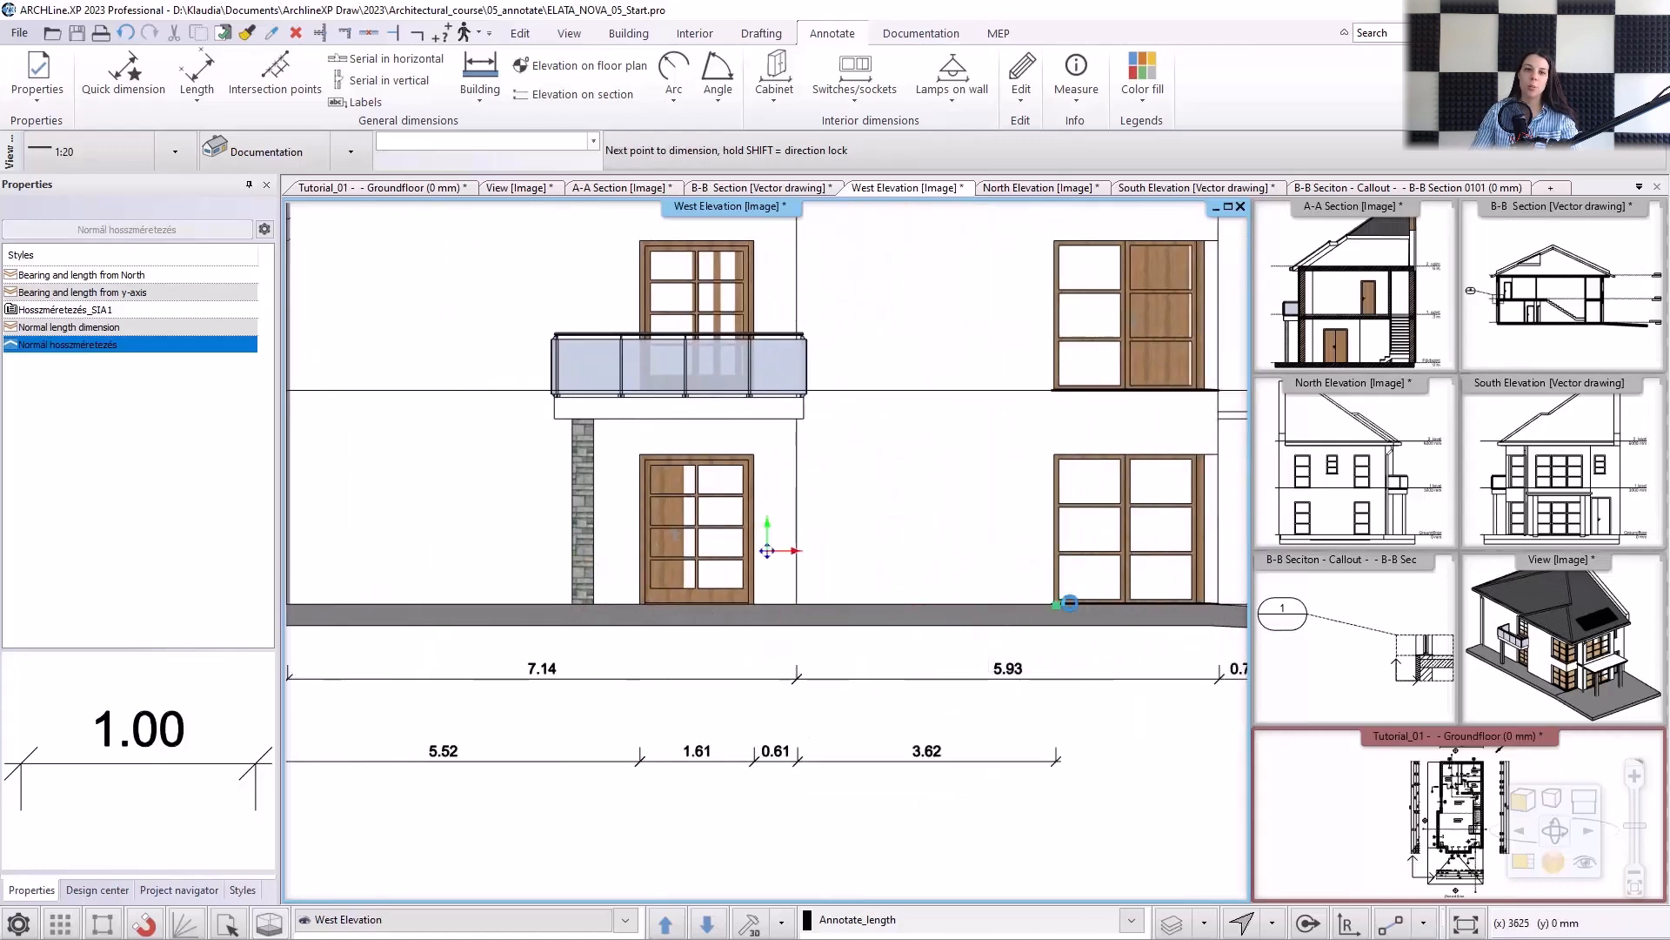
click(1220, 679)
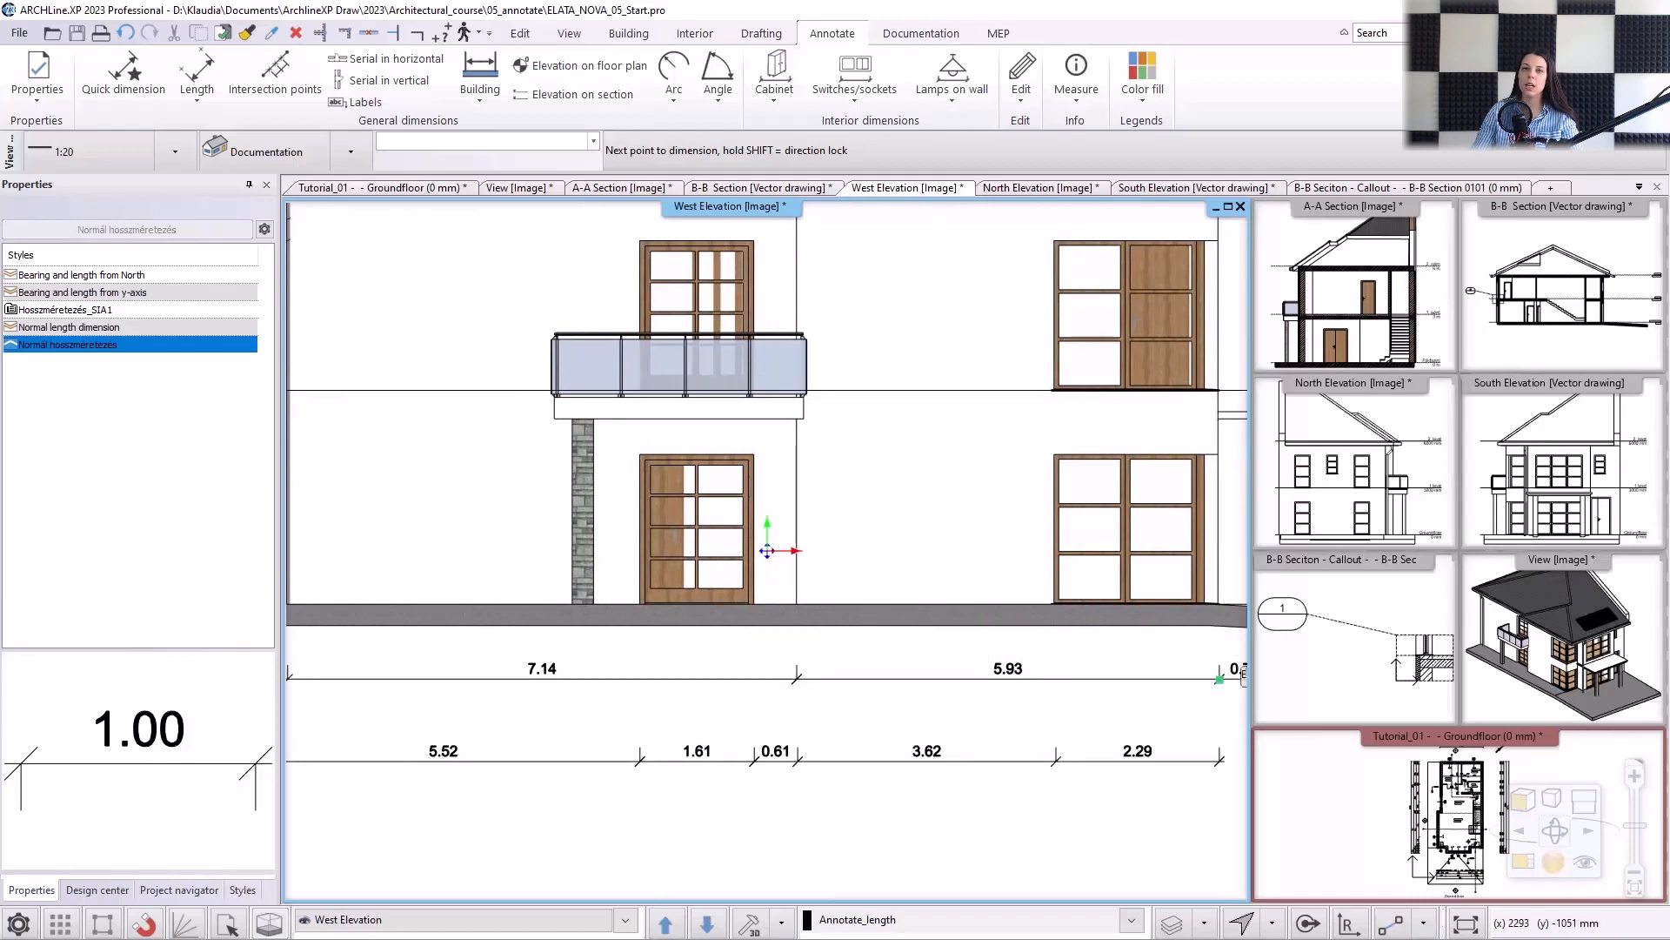
middle_drag(1221, 670, 1066, 677)
click(1115, 610)
scroll(764, 557, down, 2)
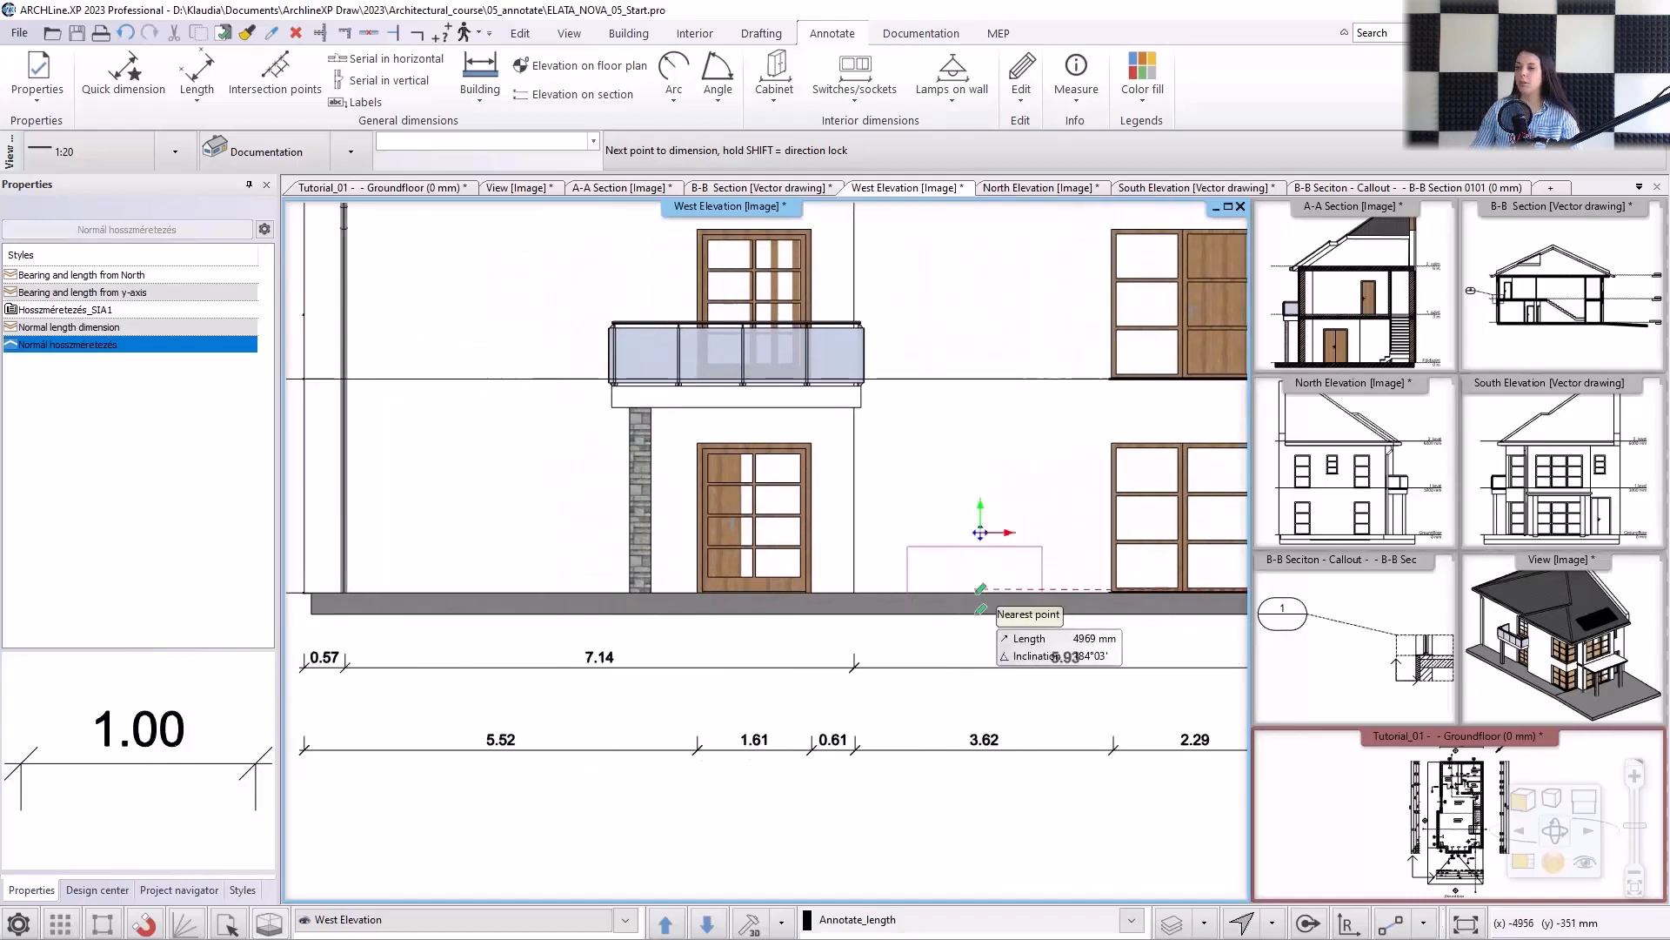
key(Return)
Dimension the overall width between the left and right outlines, placing the dimension line just below the second chain.
click(374, 588)
middle_drag(1123, 609, 855, 613)
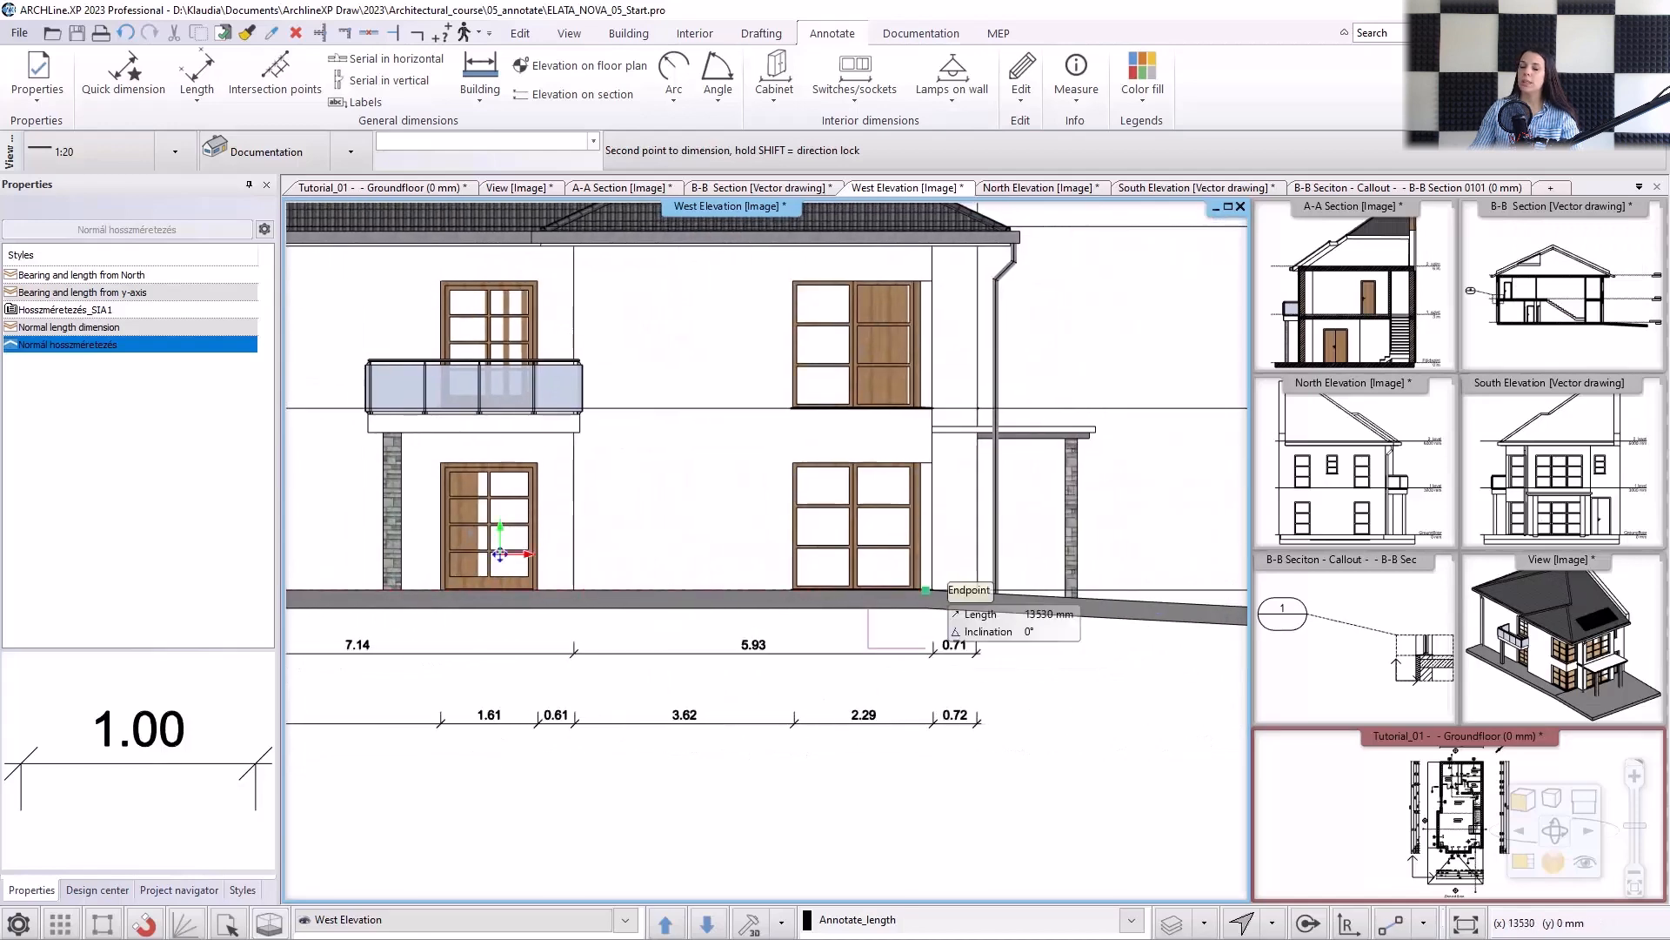
click(978, 654)
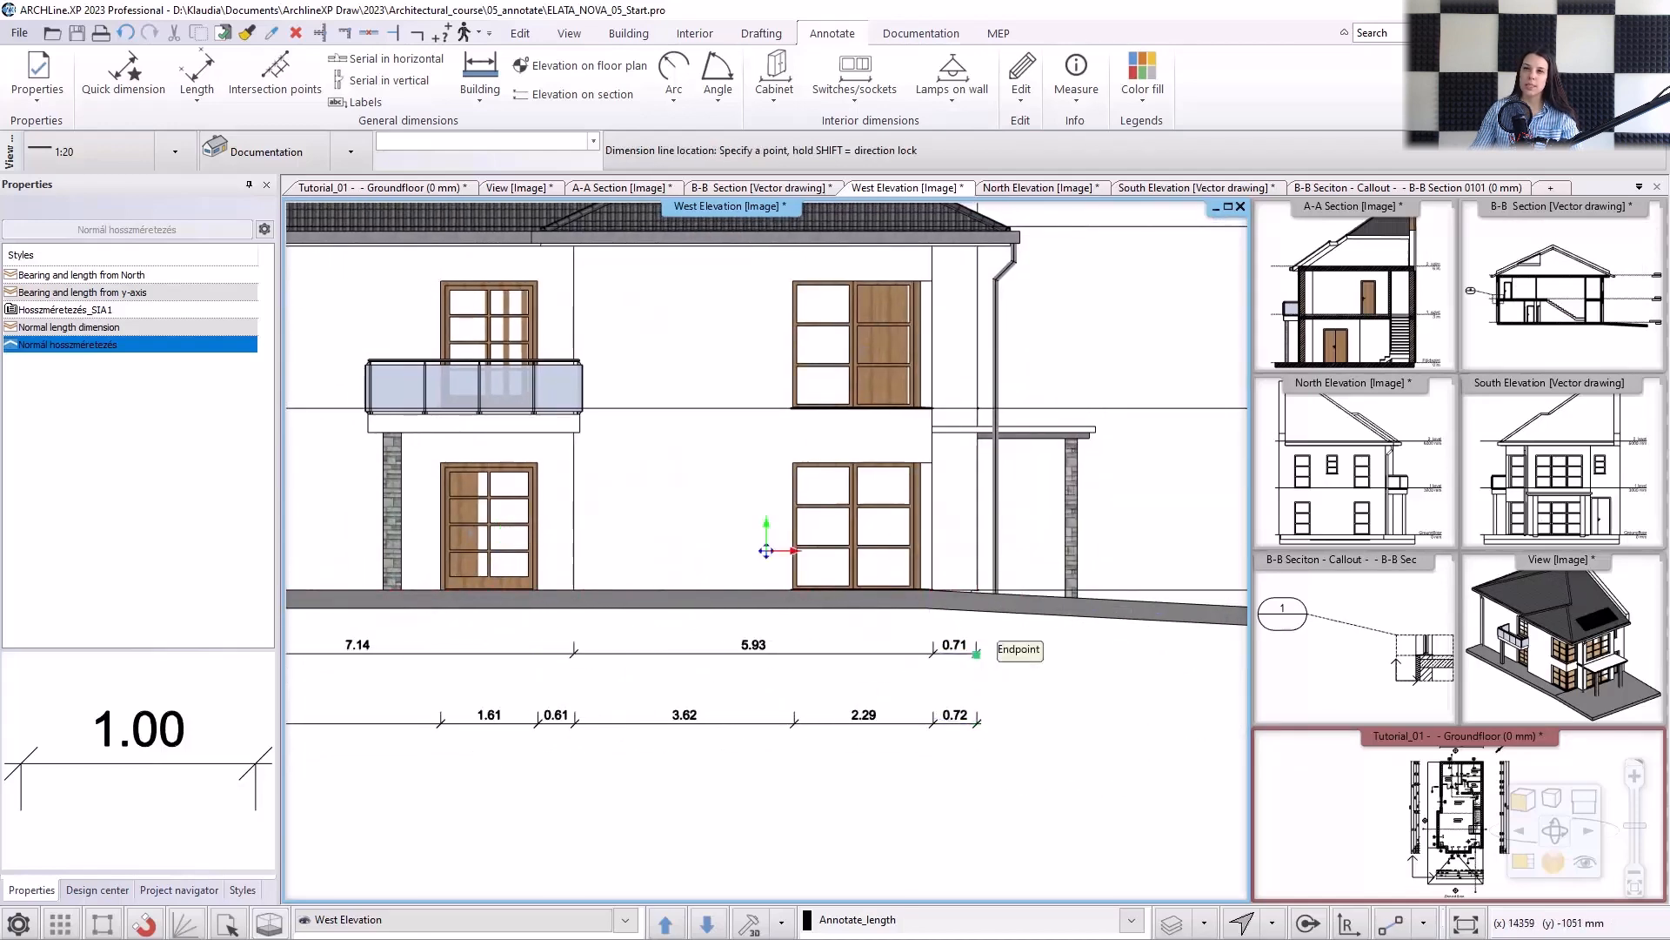
click(975, 748)
key(Escape)
Move the first dimension chain down towards the second one so that the three dimension rows are evenly spaced.
click(841, 654)
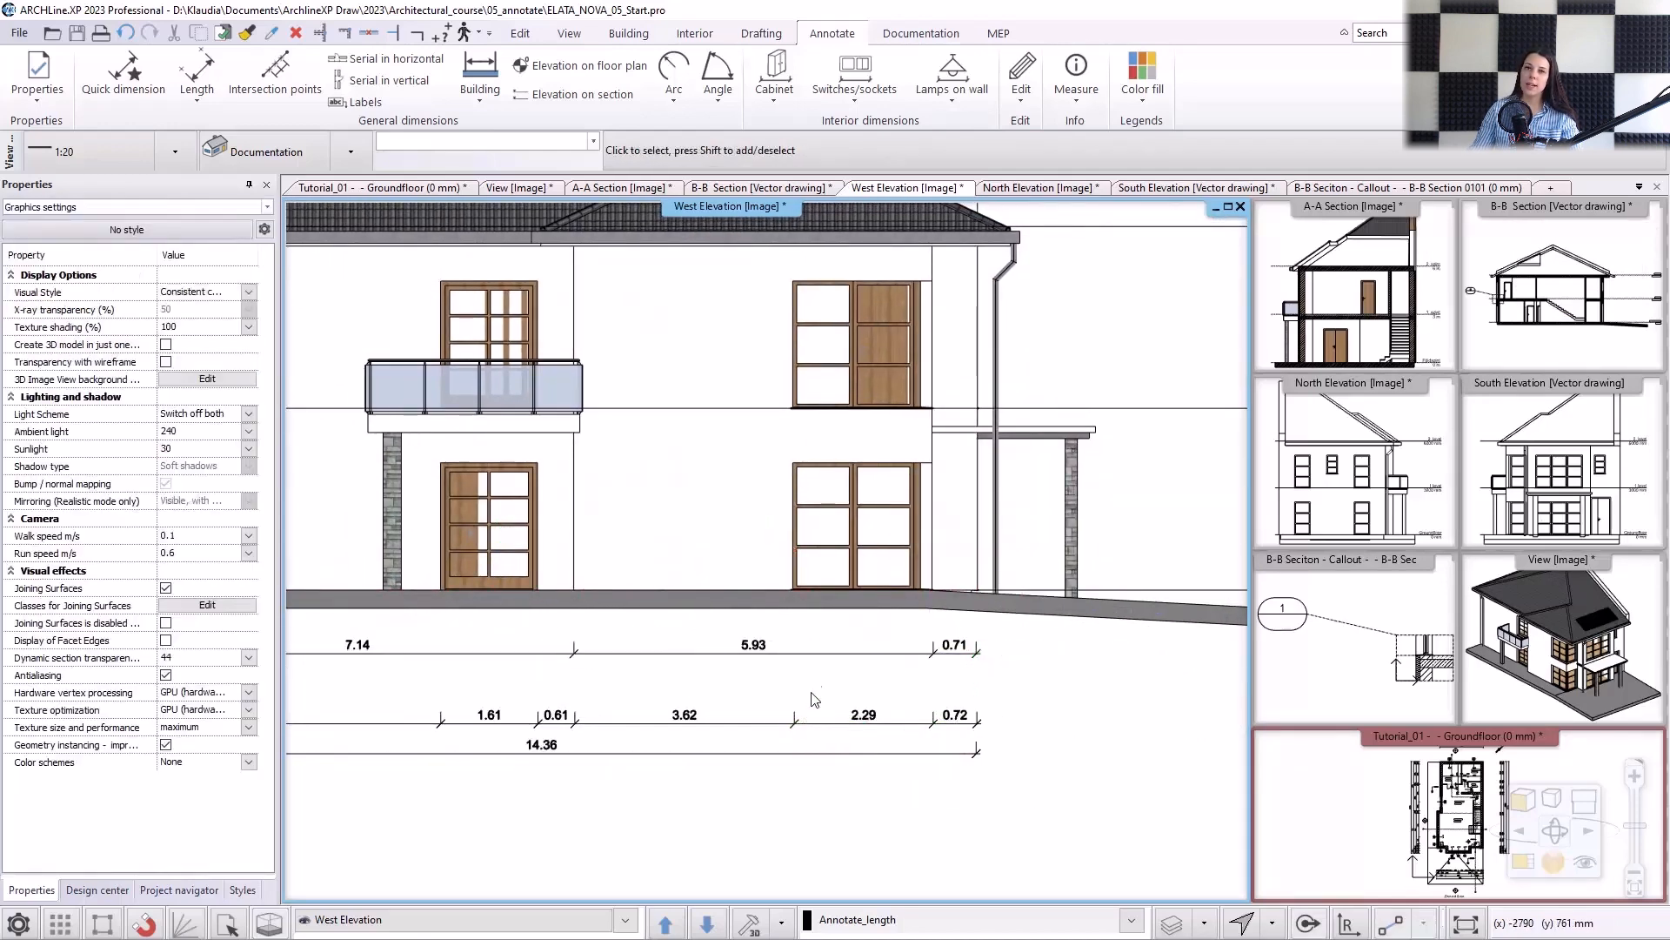
click(896, 665)
scroll(988, 691, up, 3)
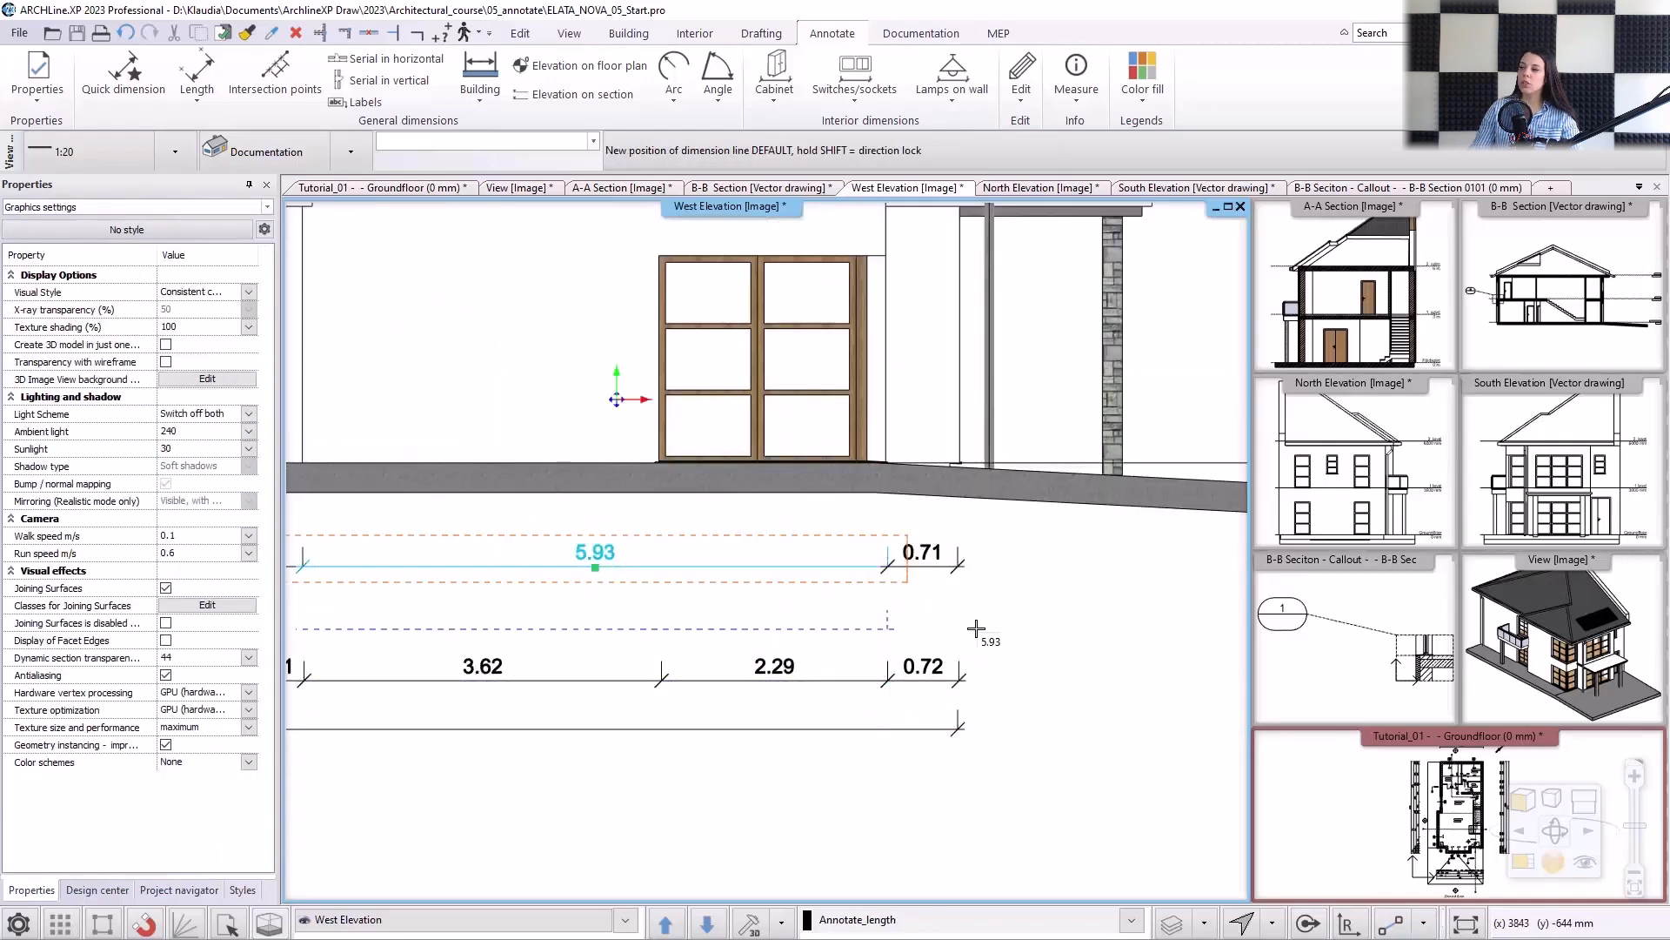
scroll(734, 589, down, 5)
key(Escape)
Insert a dimension point at the left downpipe into the second chain, splitting its first dimension.
scroll(328, 571, up, 1)
middle_drag(329, 571, 535, 583)
scroll(533, 581, up, 1)
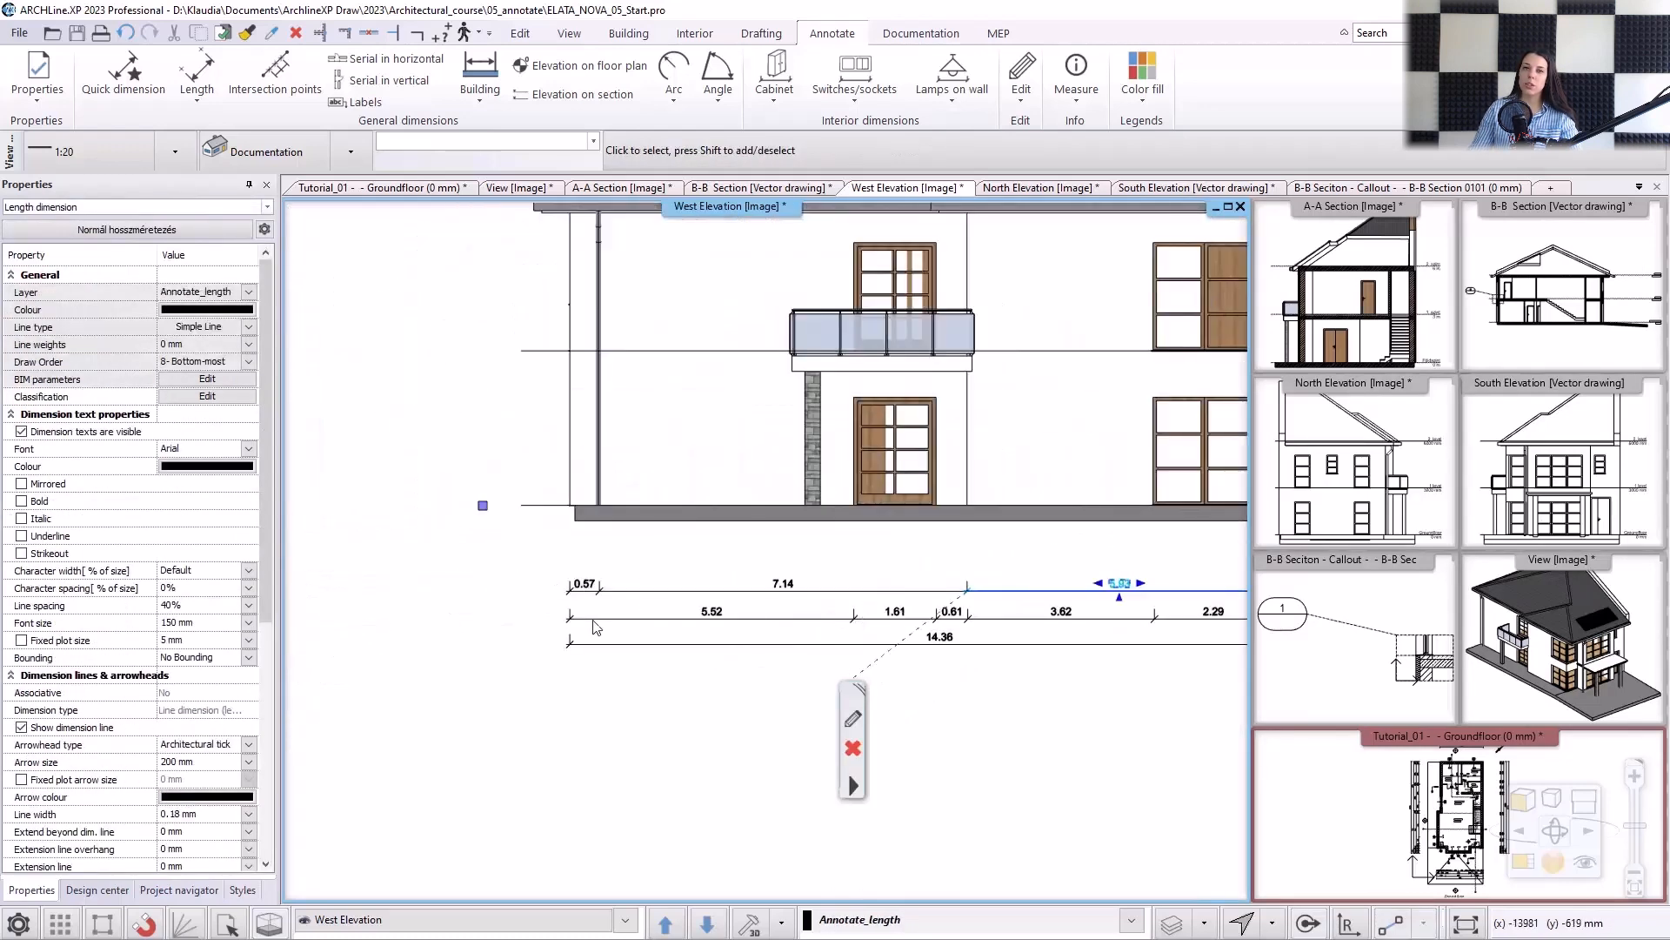
click(605, 628)
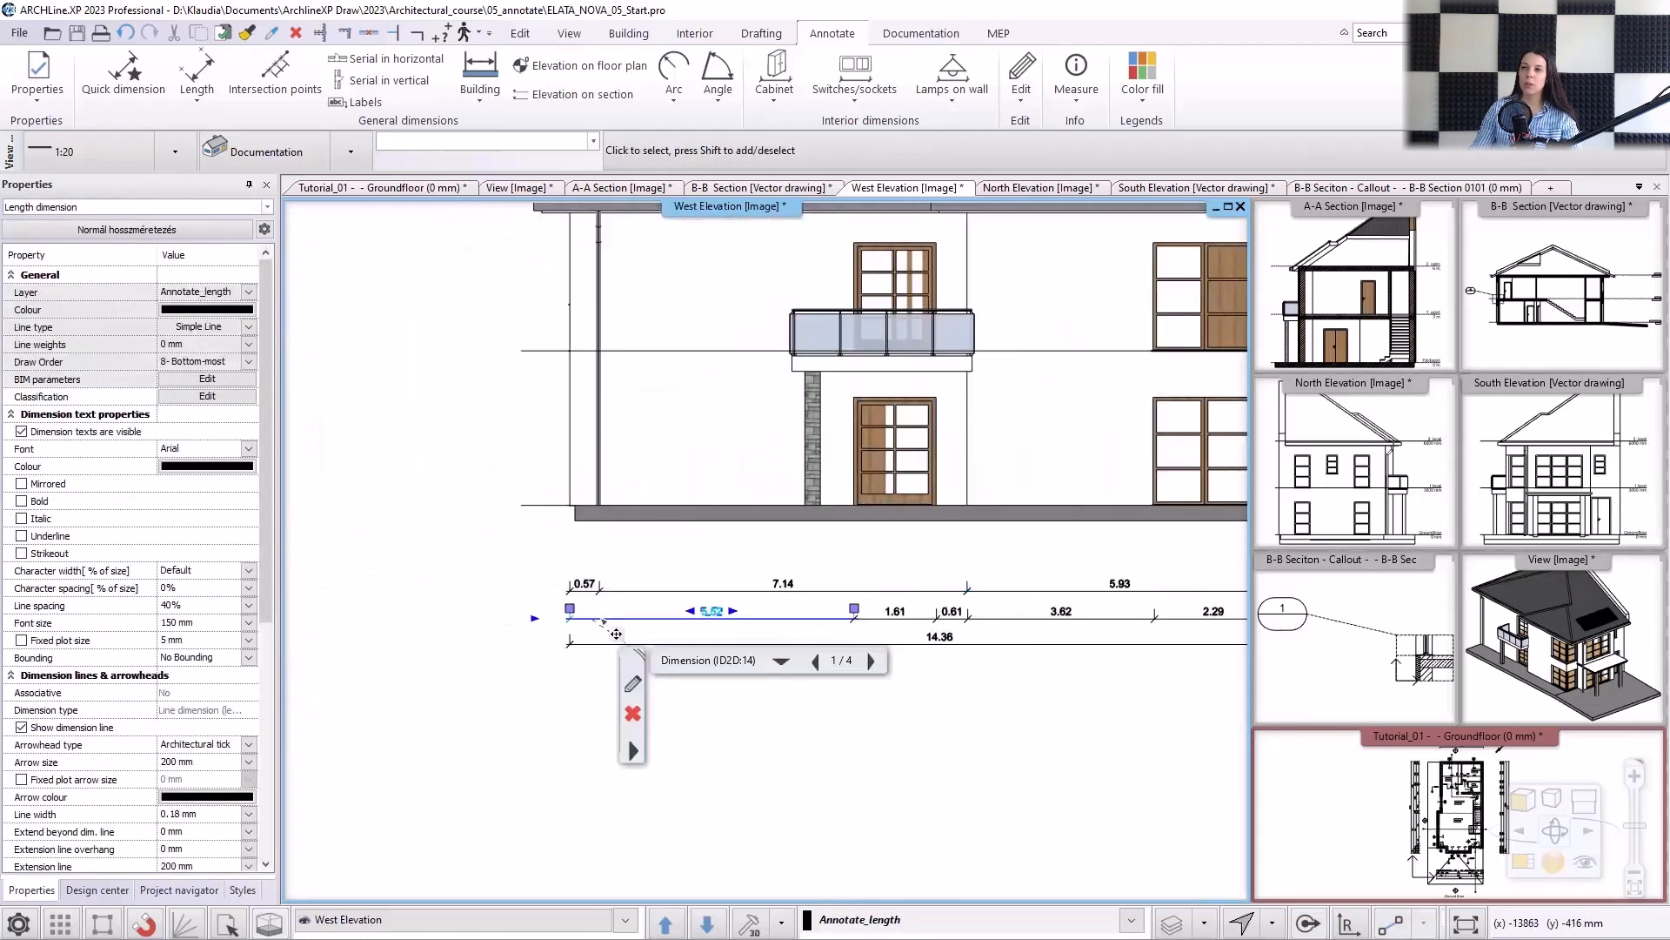
right_click(604, 621)
mouse_move(783, 493)
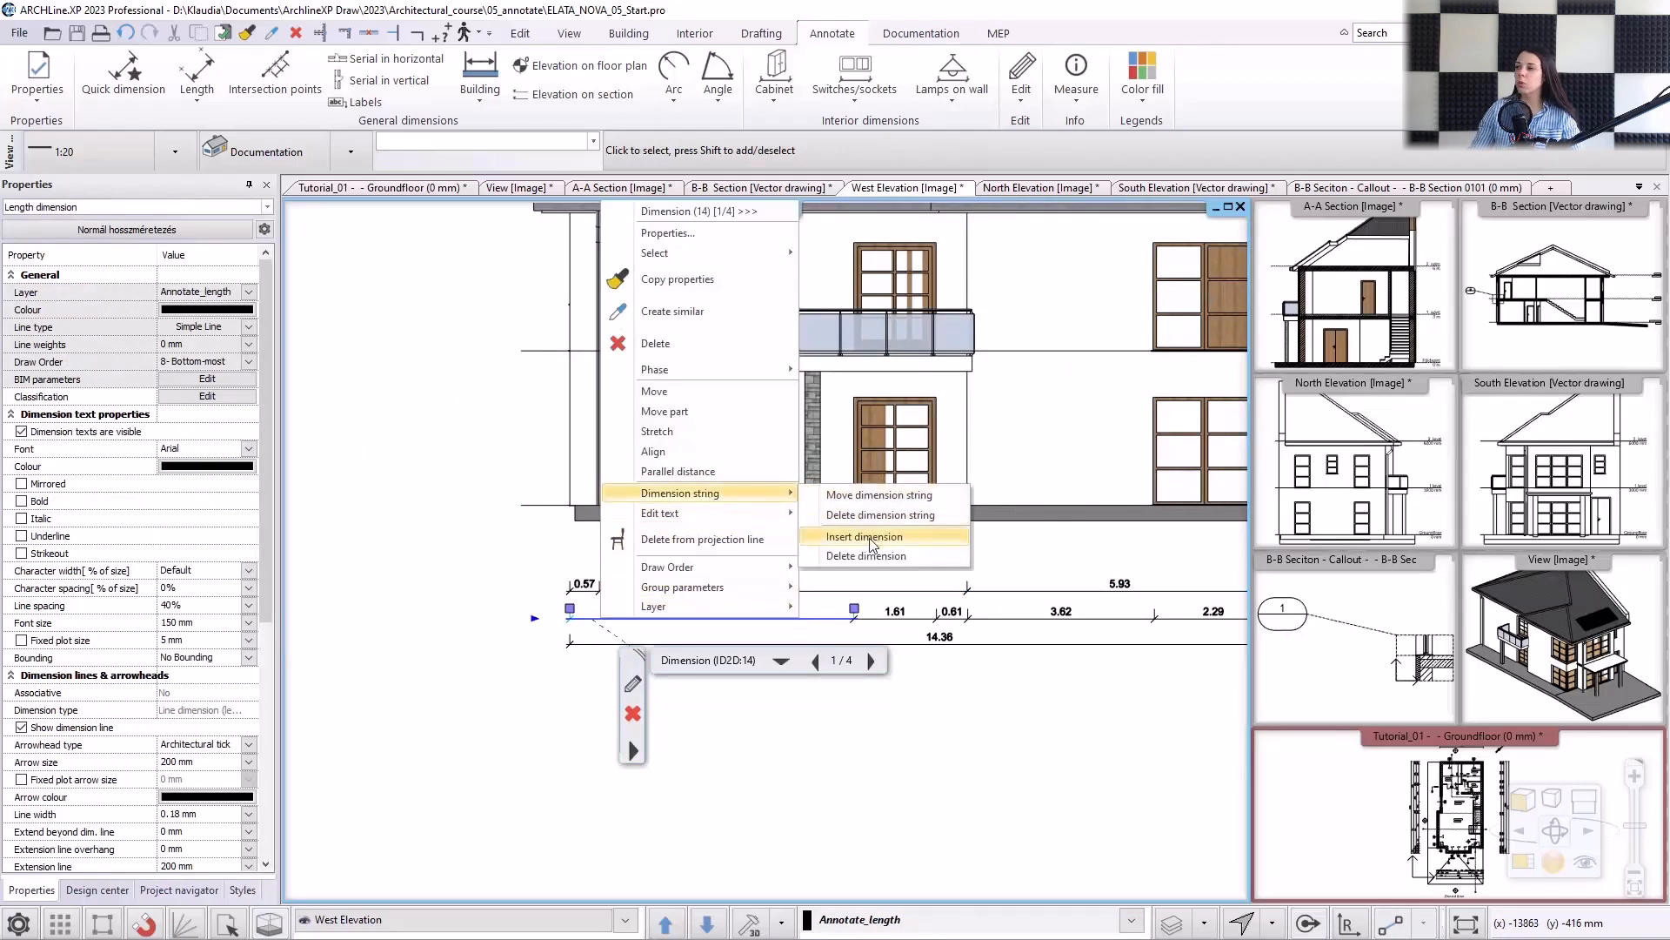
click(868, 537)
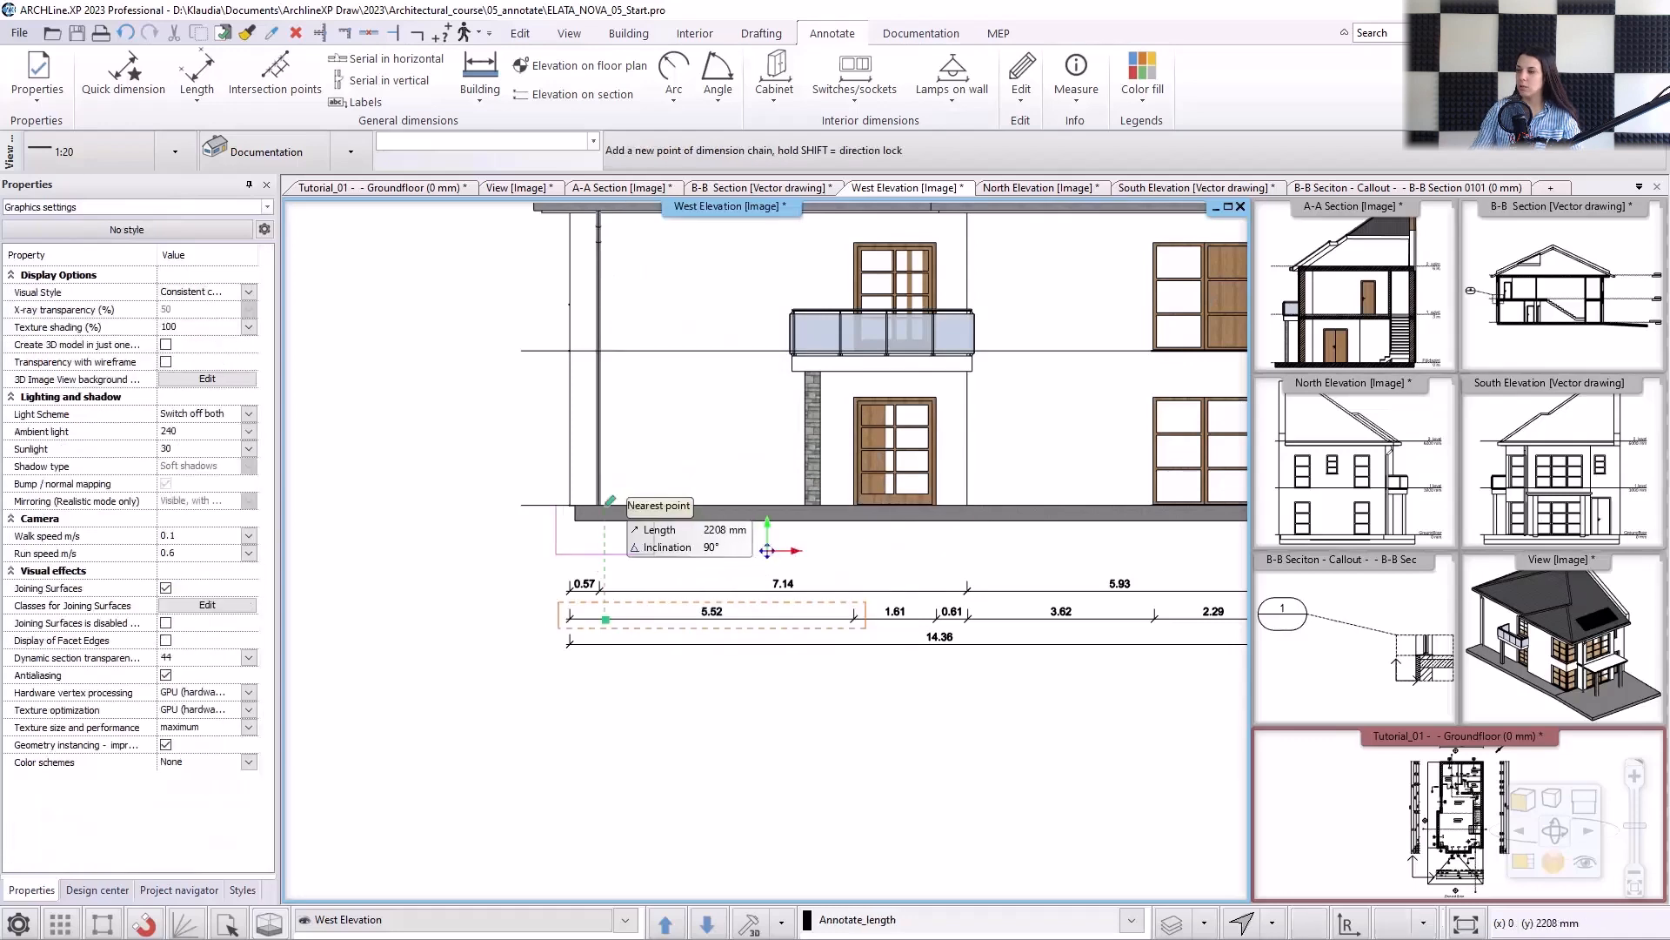
key(Escape)
scroll(942, 554, down, 3)
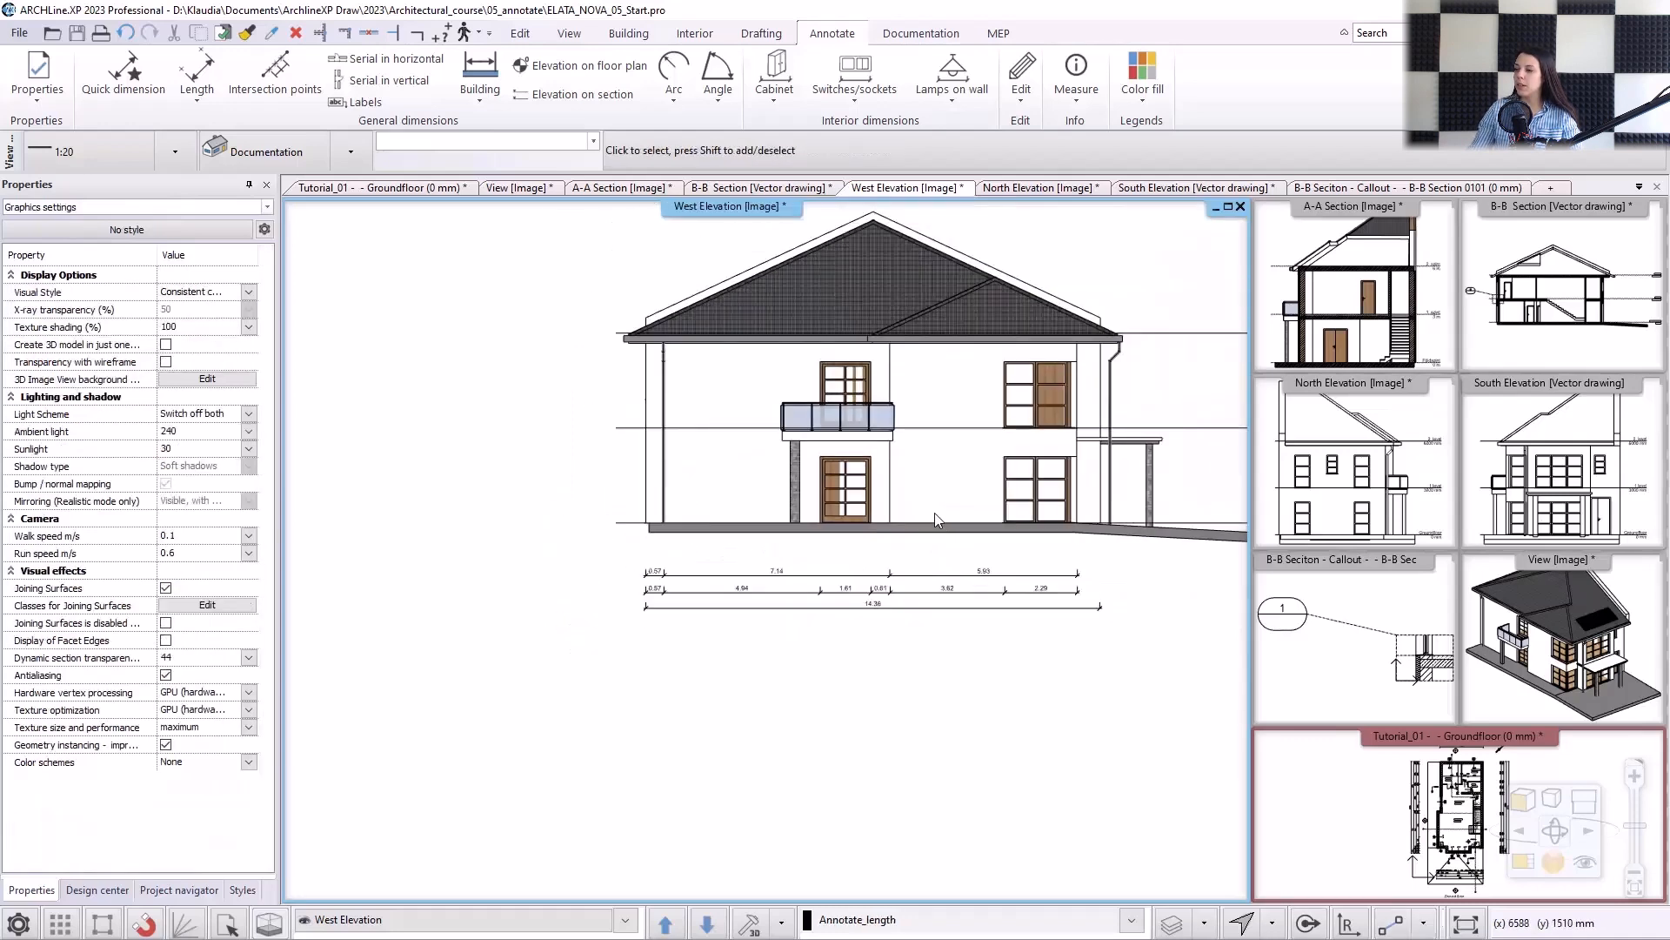
Place a section elevation mark for the ground-floor level to the right of the house.
middle_drag(878, 477, 737, 512)
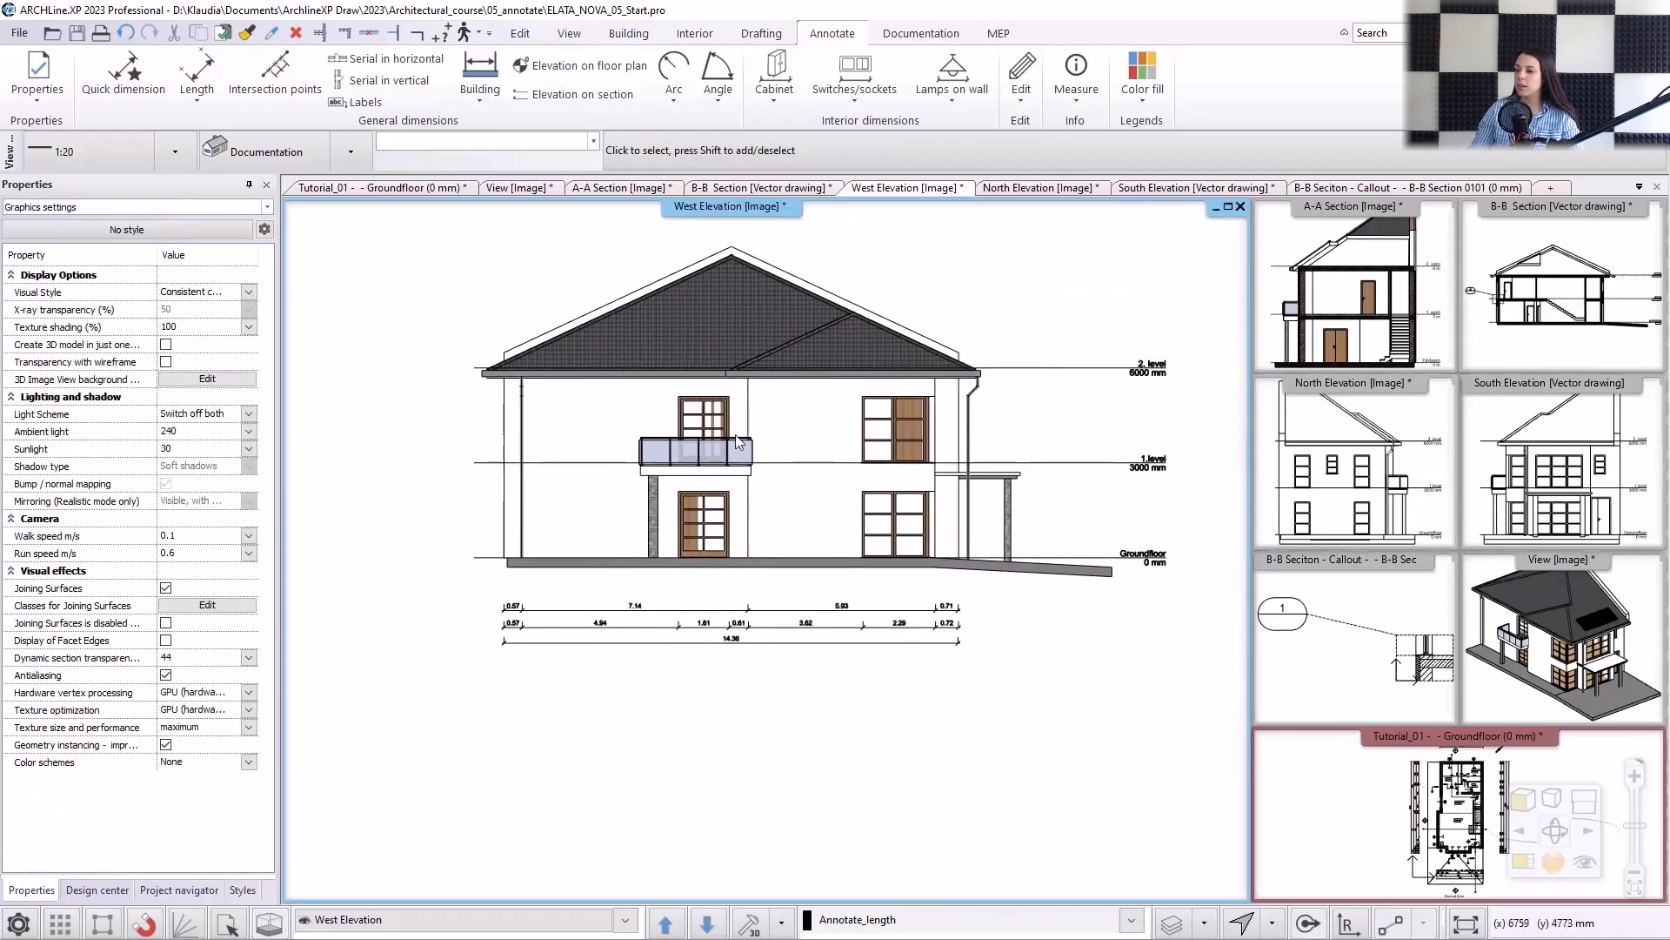
click(597, 96)
scroll(1052, 548, up, 5)
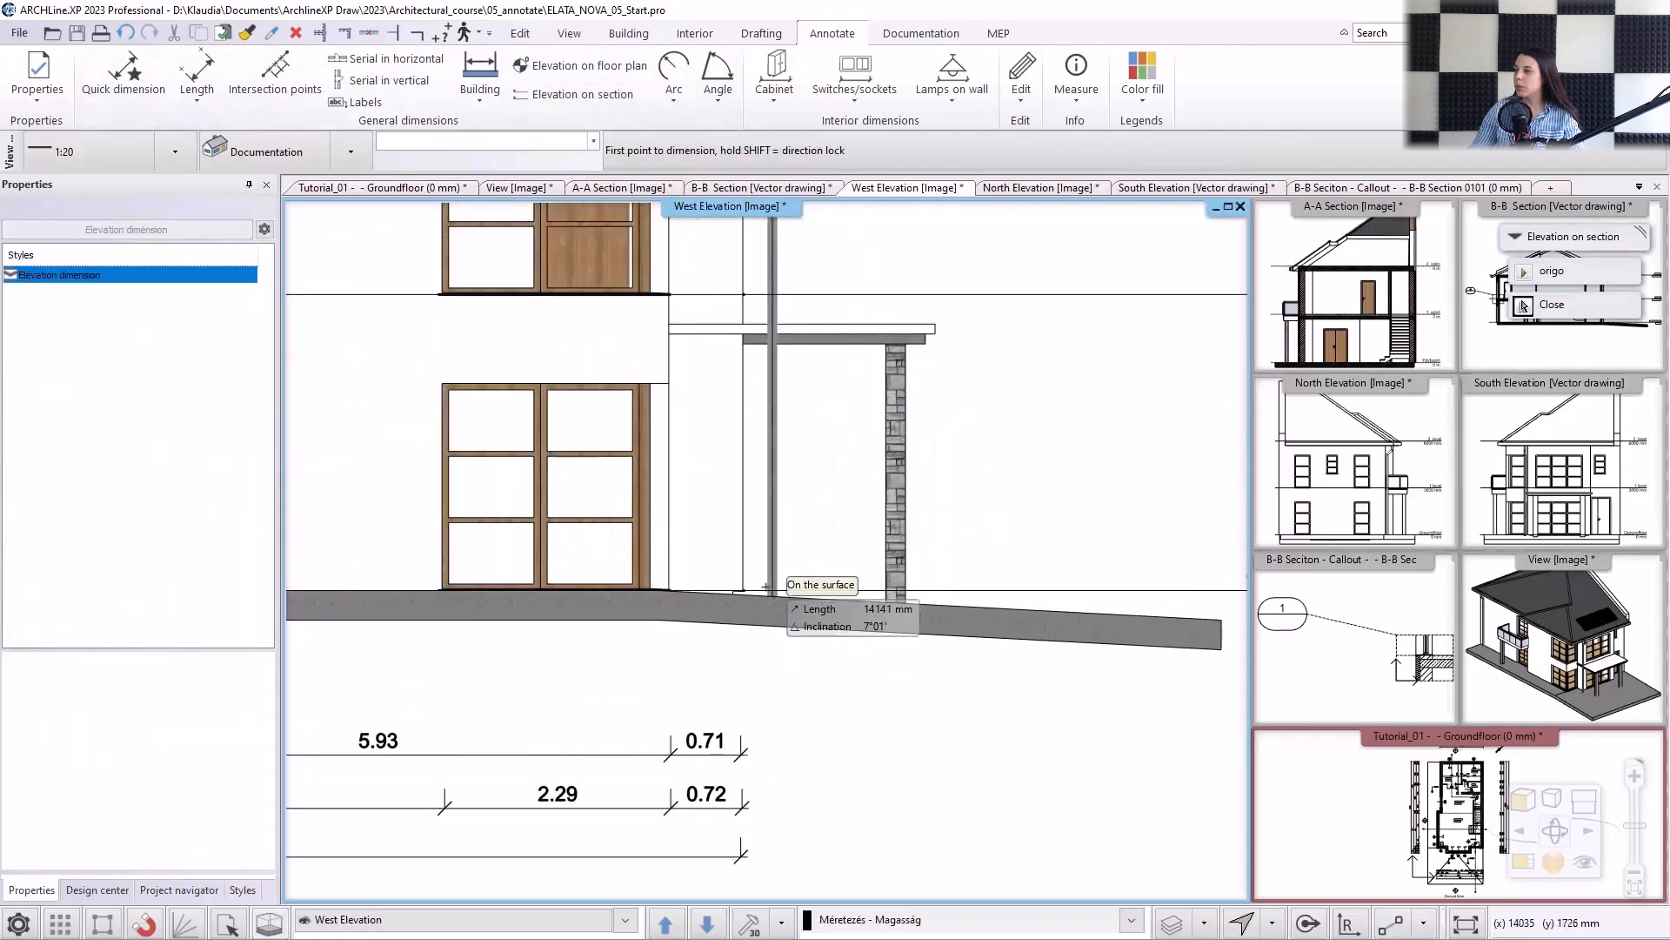
click(766, 587)
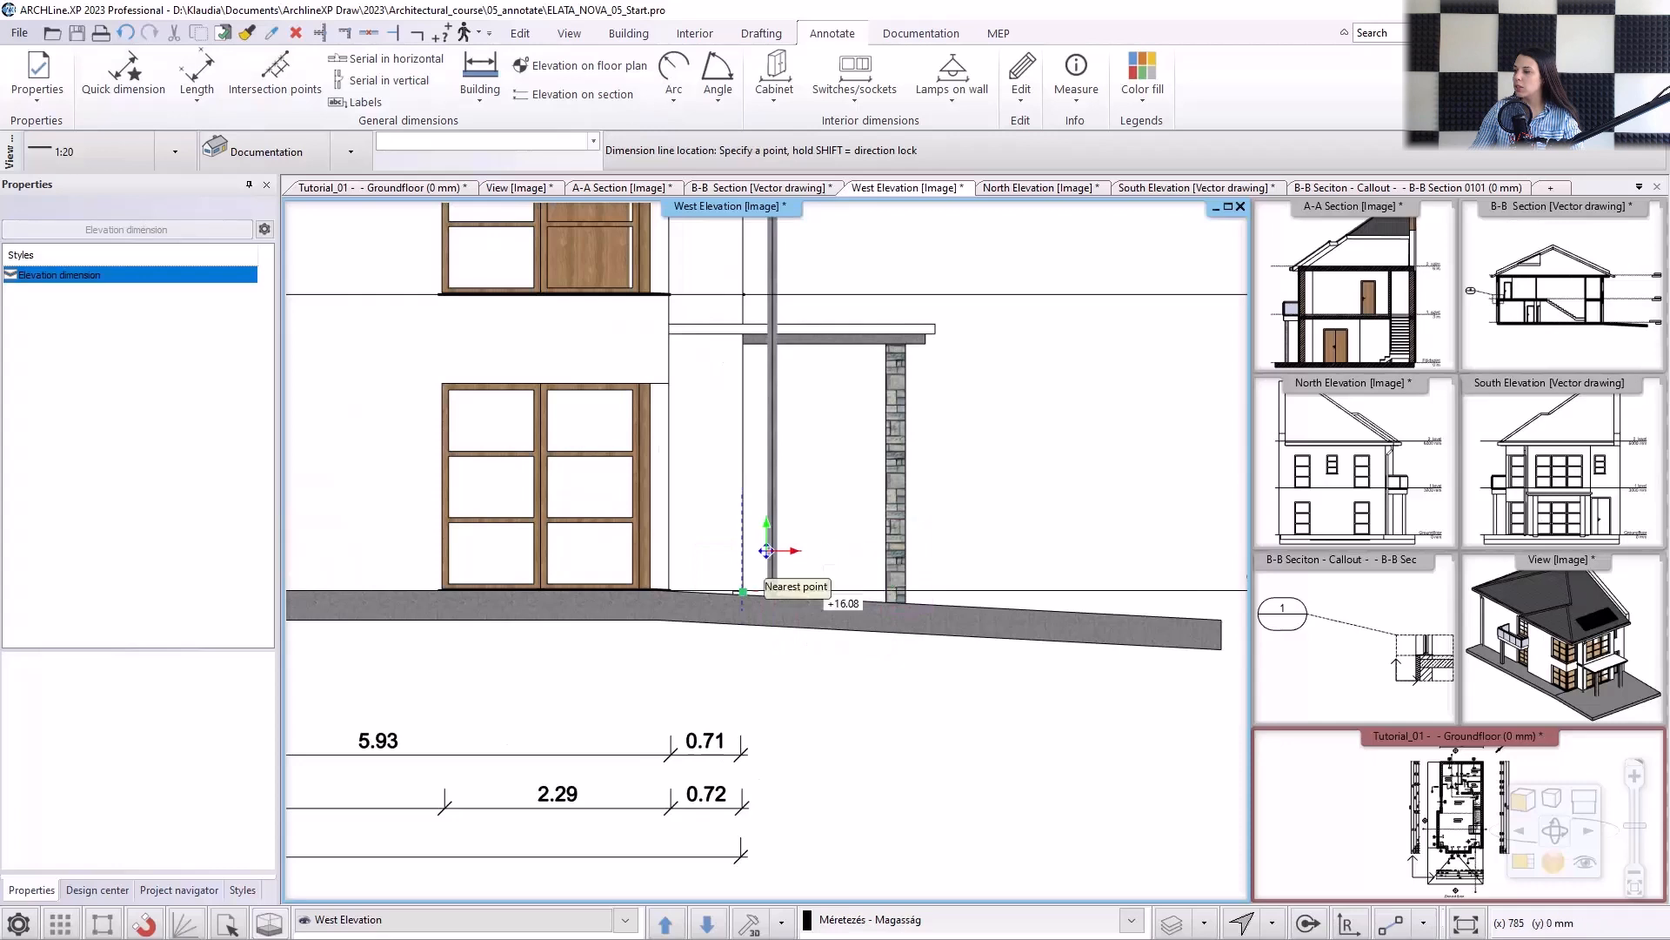
click(766, 550)
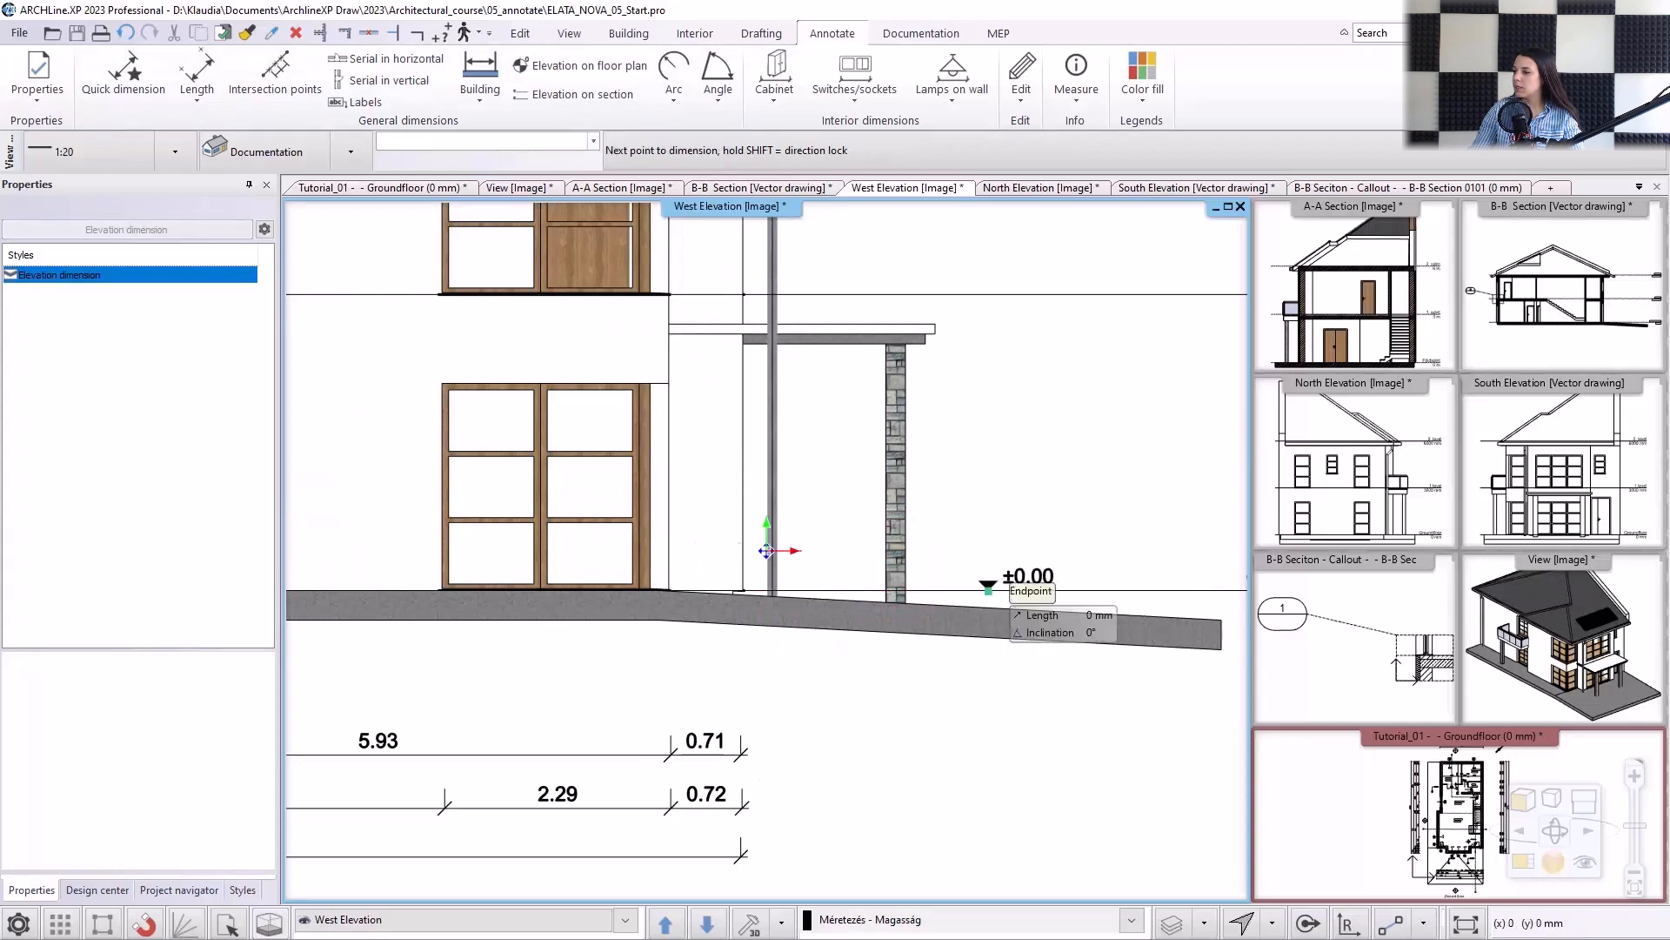
Add elevation marks for the ground-floor window head, the first level, the upper window head and the underside of the eaves.
middle_drag(767, 551, 830, 675)
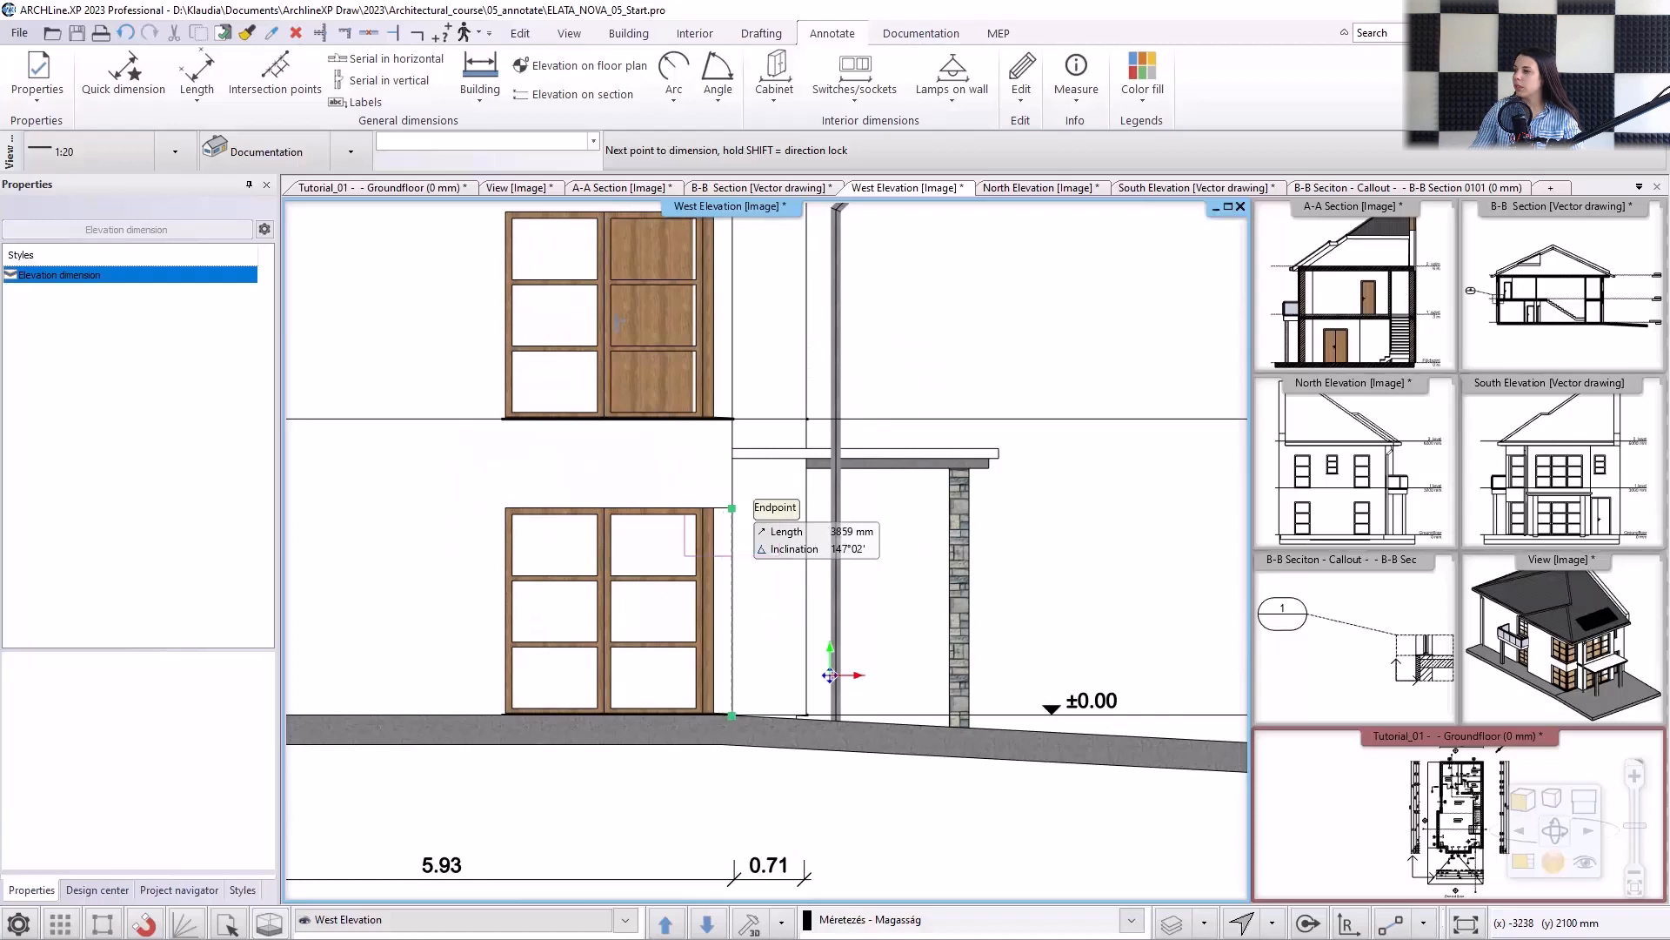
click(722, 507)
click(729, 418)
middle_drag(805, 301, 801, 520)
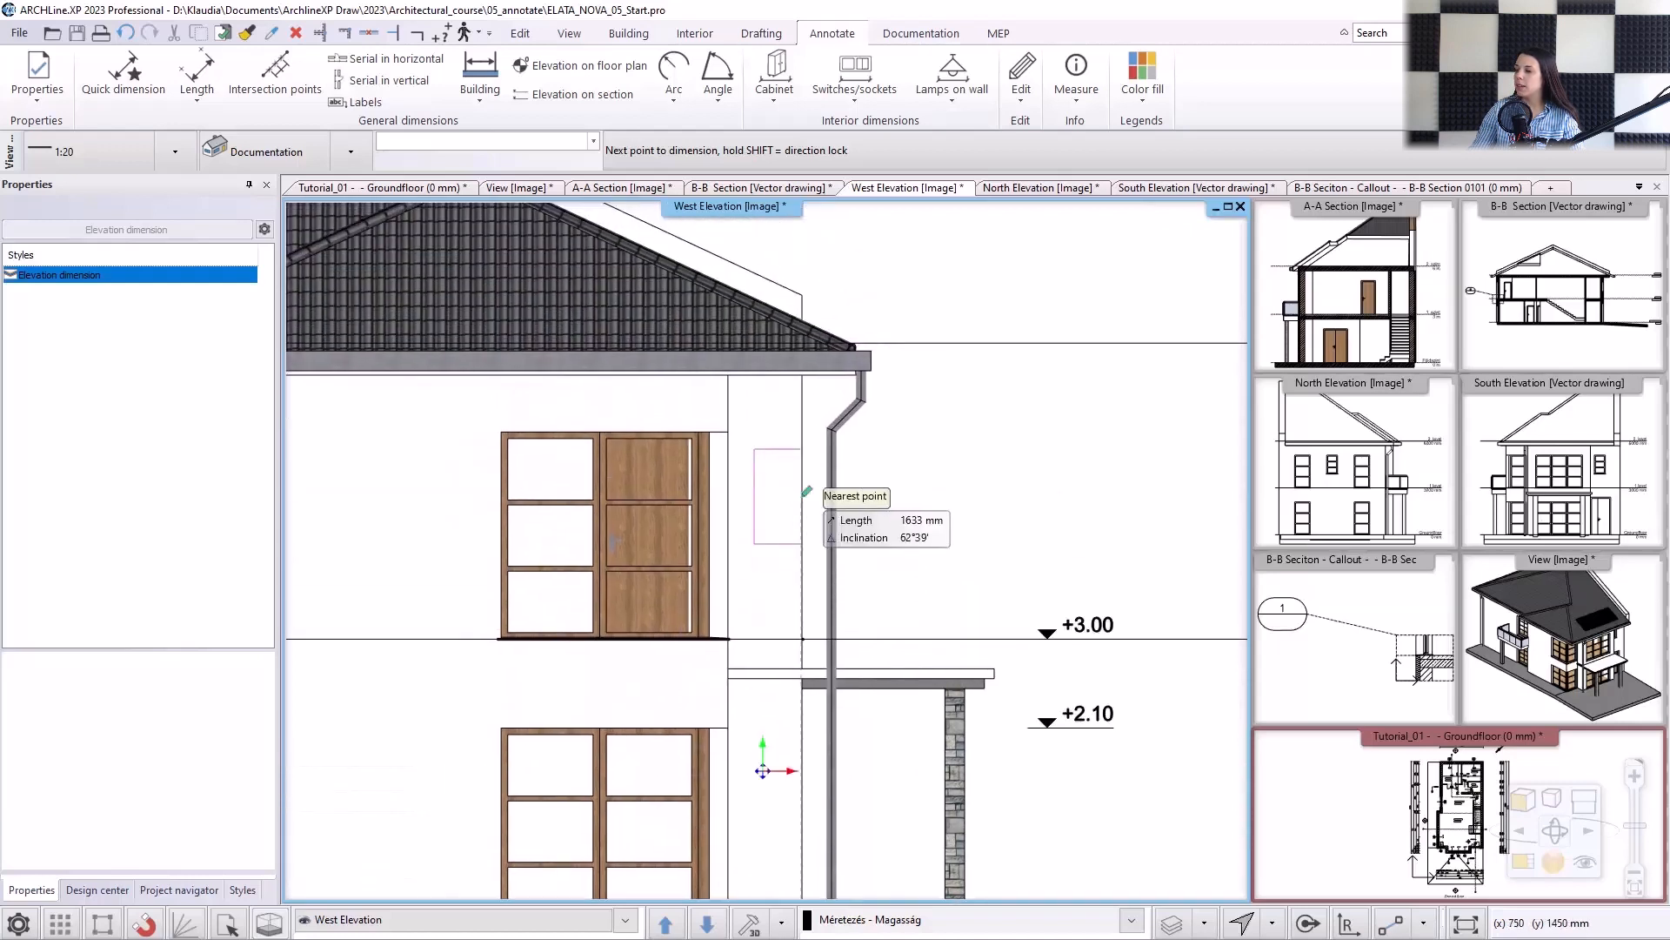
click(730, 431)
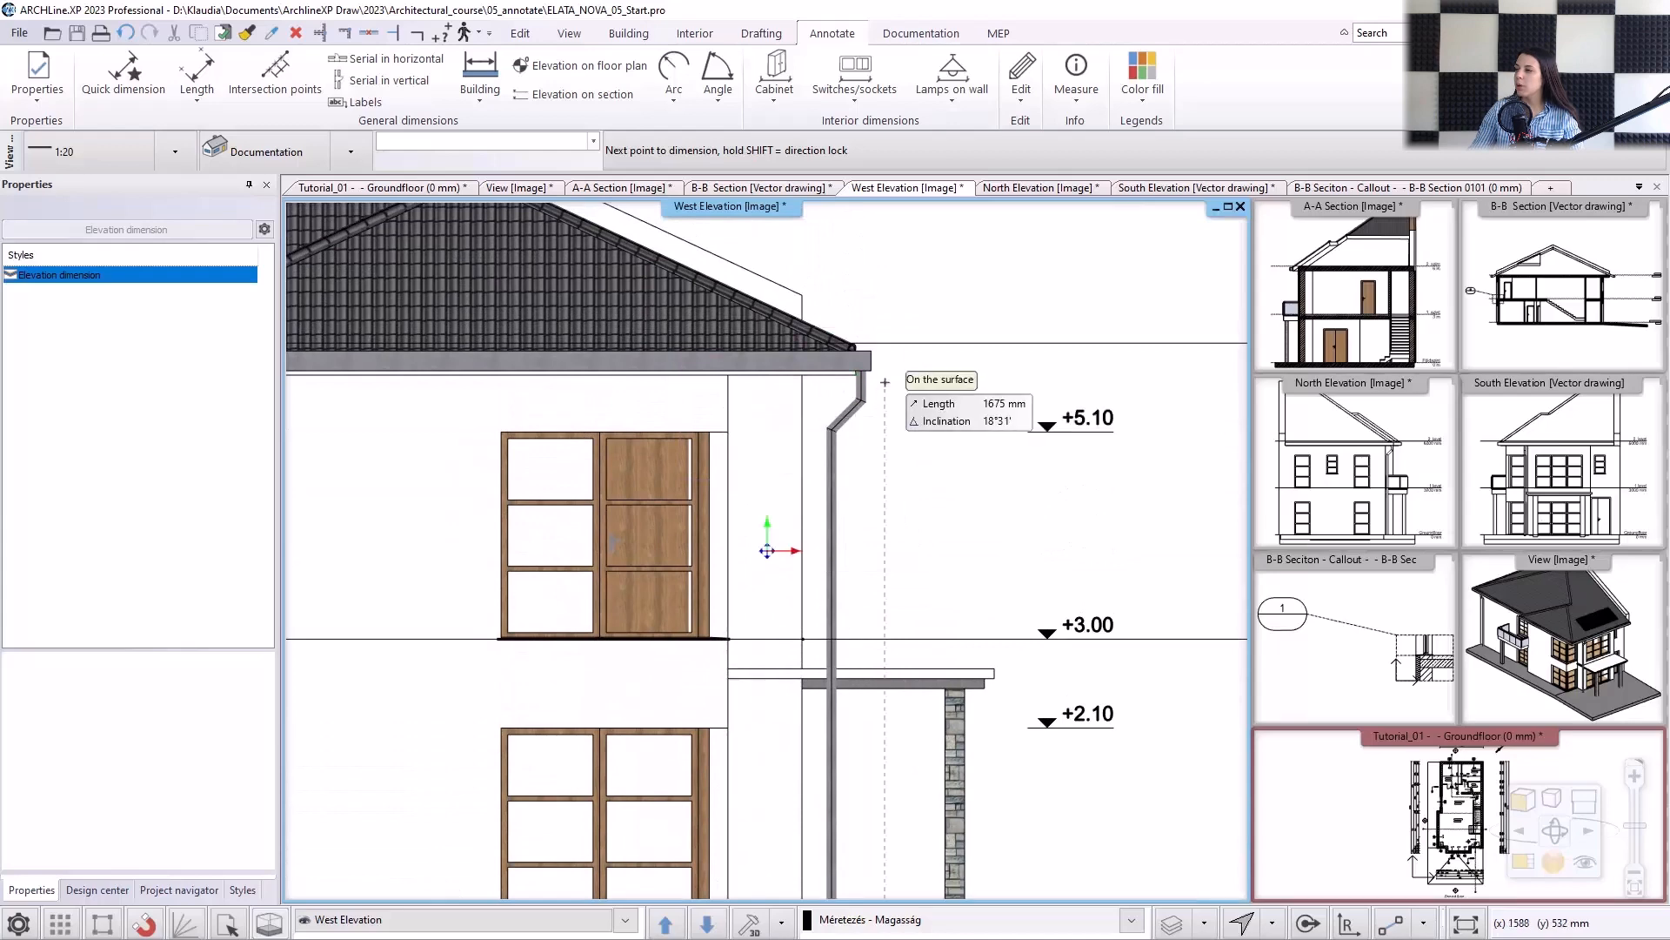
click(856, 375)
Add elevation marks for the top of the lower roof ridge and the main roof peak, then finish the elevation dimensions.
middle_drag(710, 267, 821, 410)
click(553, 277)
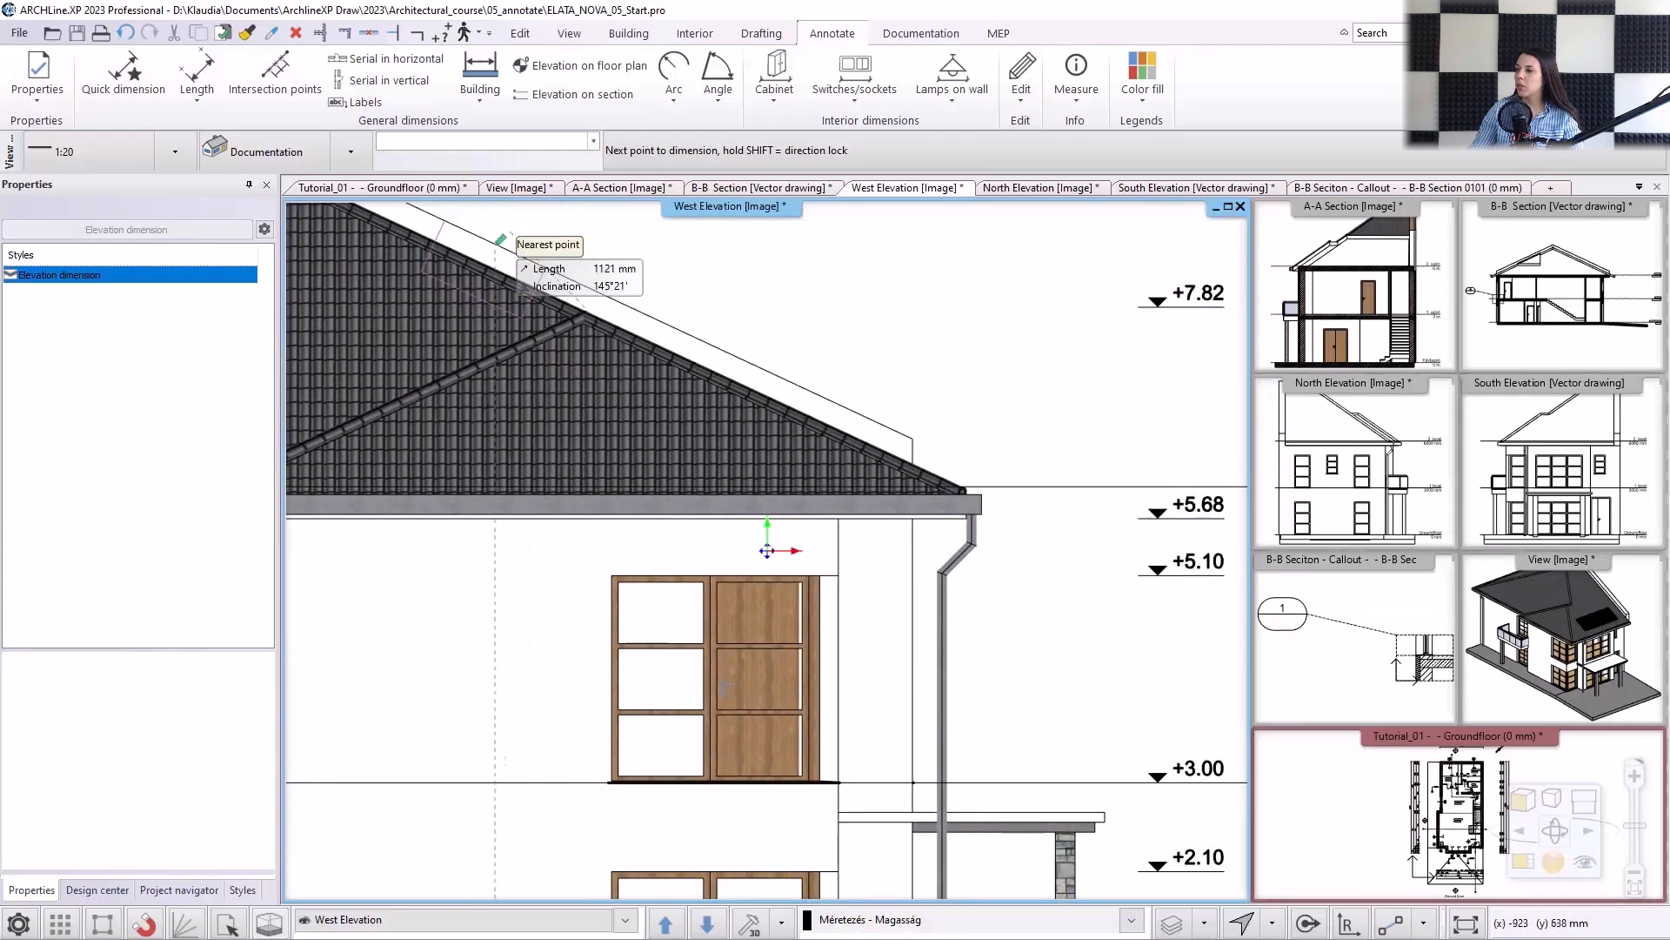
middle_drag(515, 243, 769, 459)
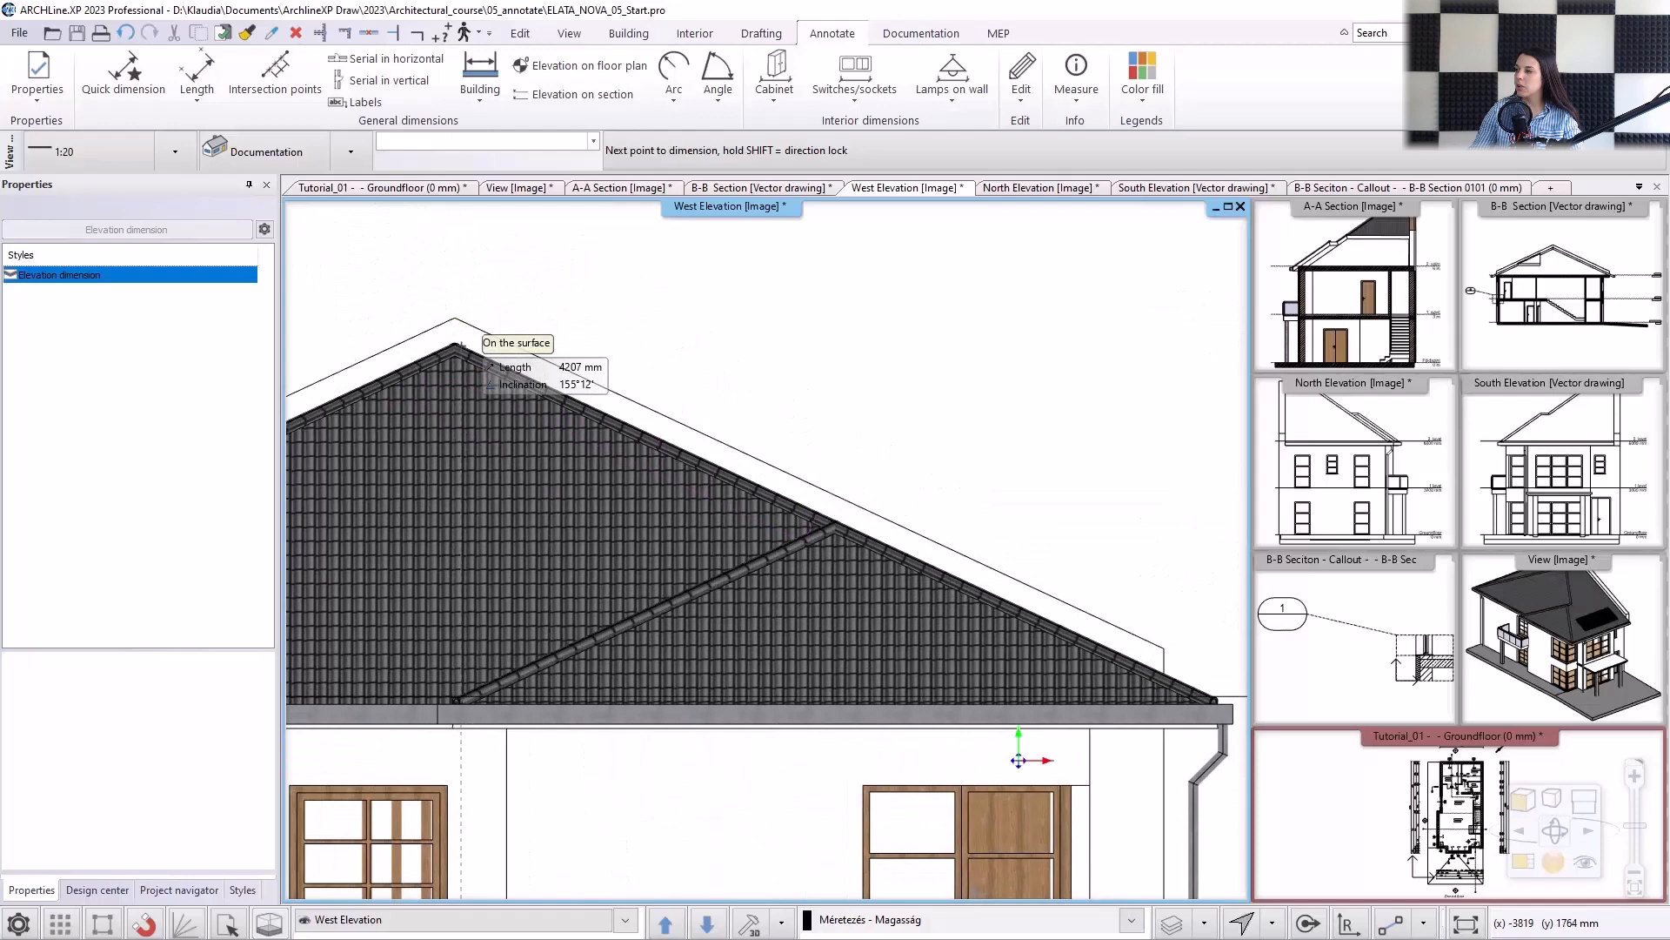
click(455, 345)
scroll(766, 487, down, 5)
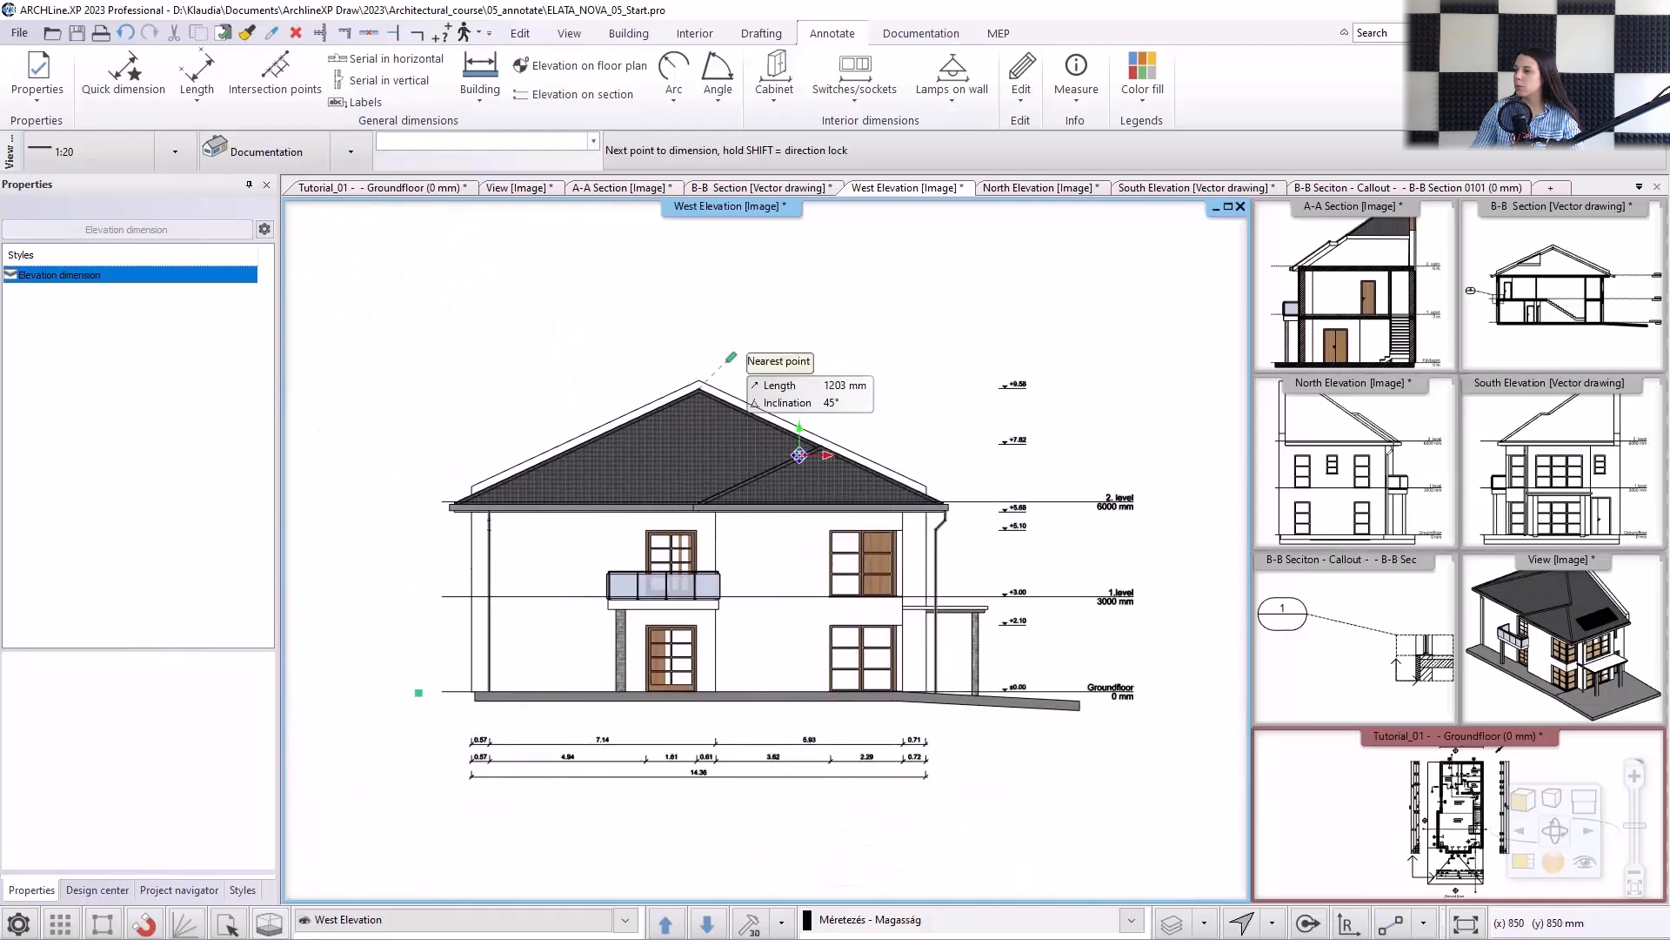
key(Escape)
scroll(722, 435, up, 1)
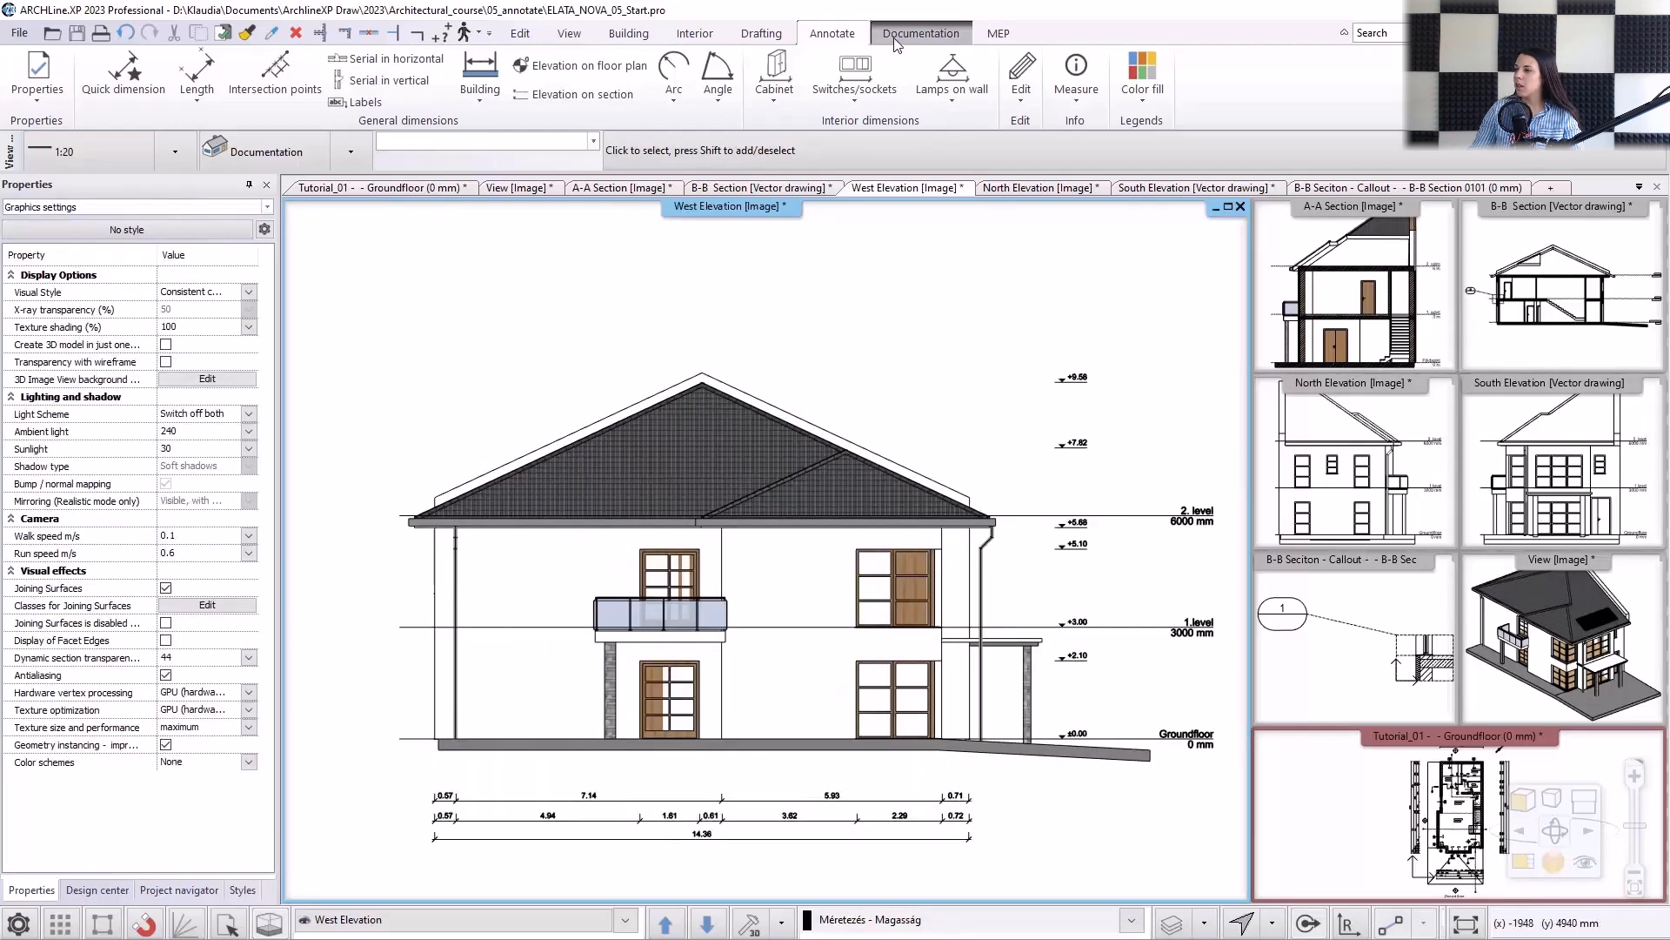
Add the text label "West Elevation" above the house's roof, in the Arial 200 style.
click(759, 37)
click(503, 77)
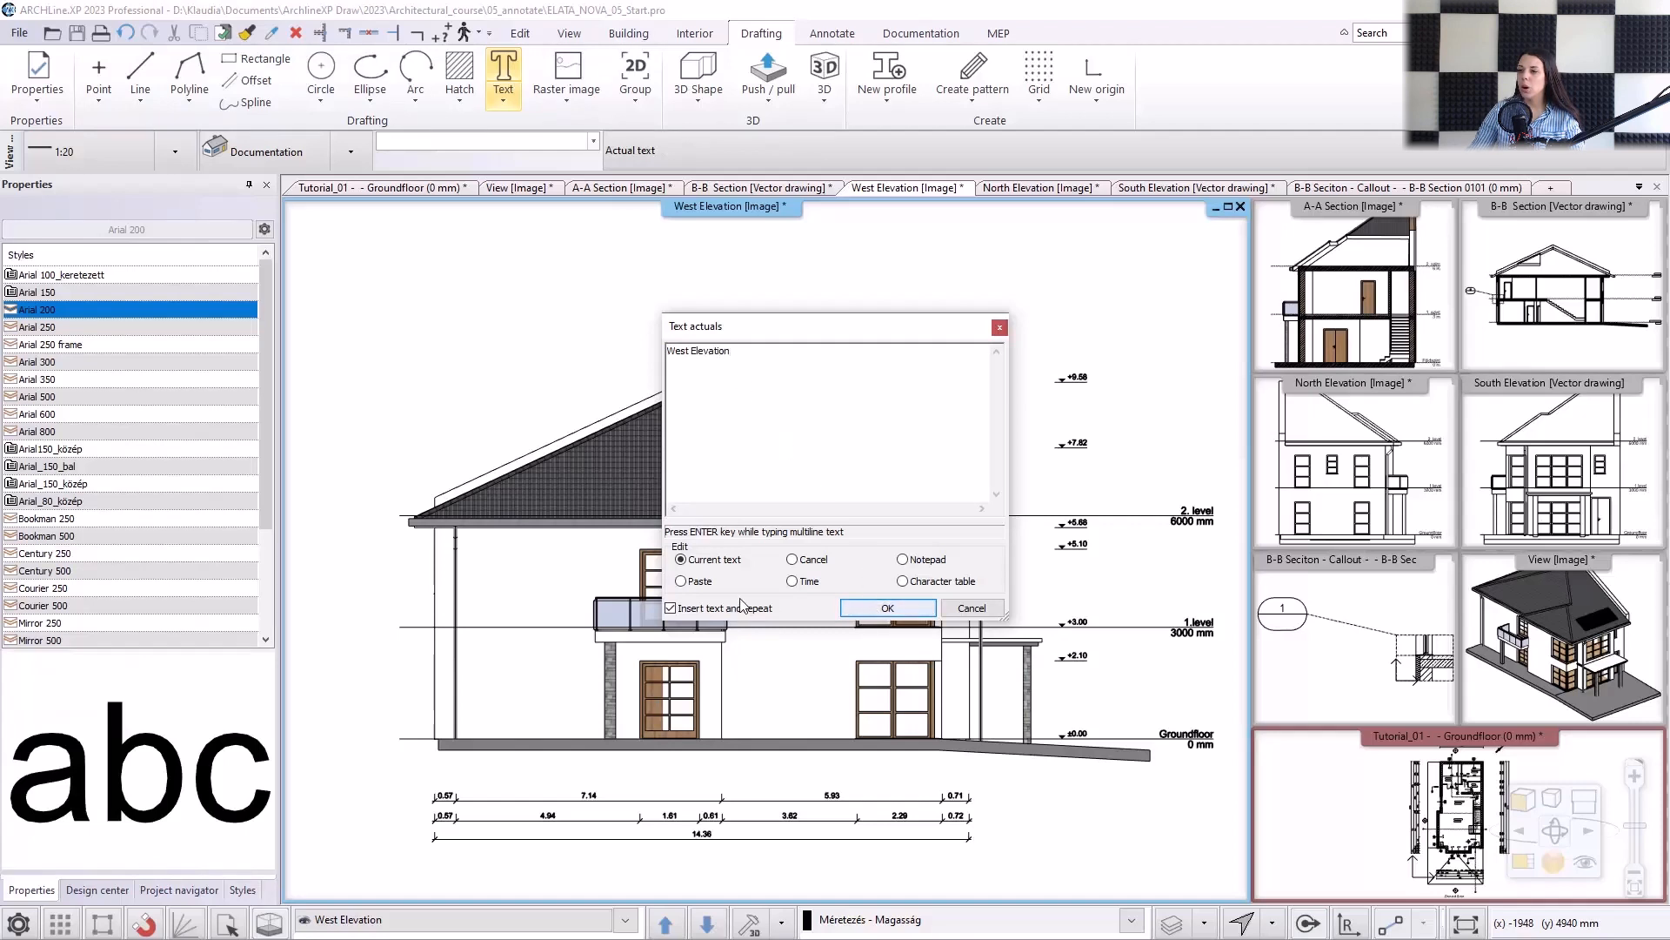
click(849, 608)
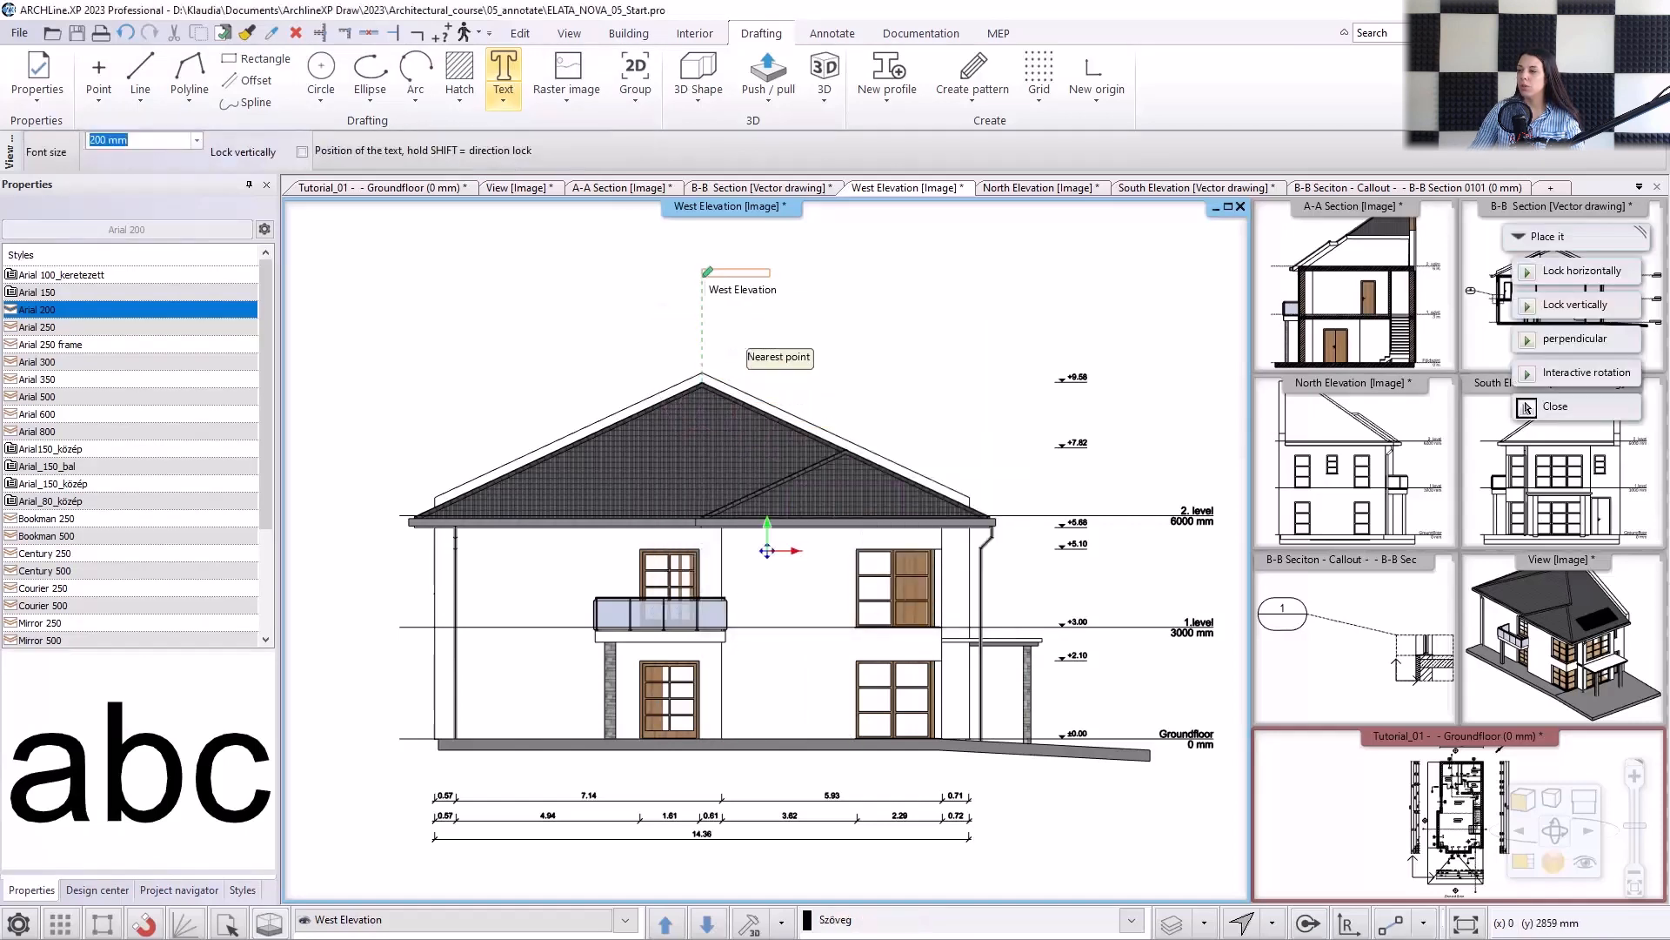
click(663, 335)
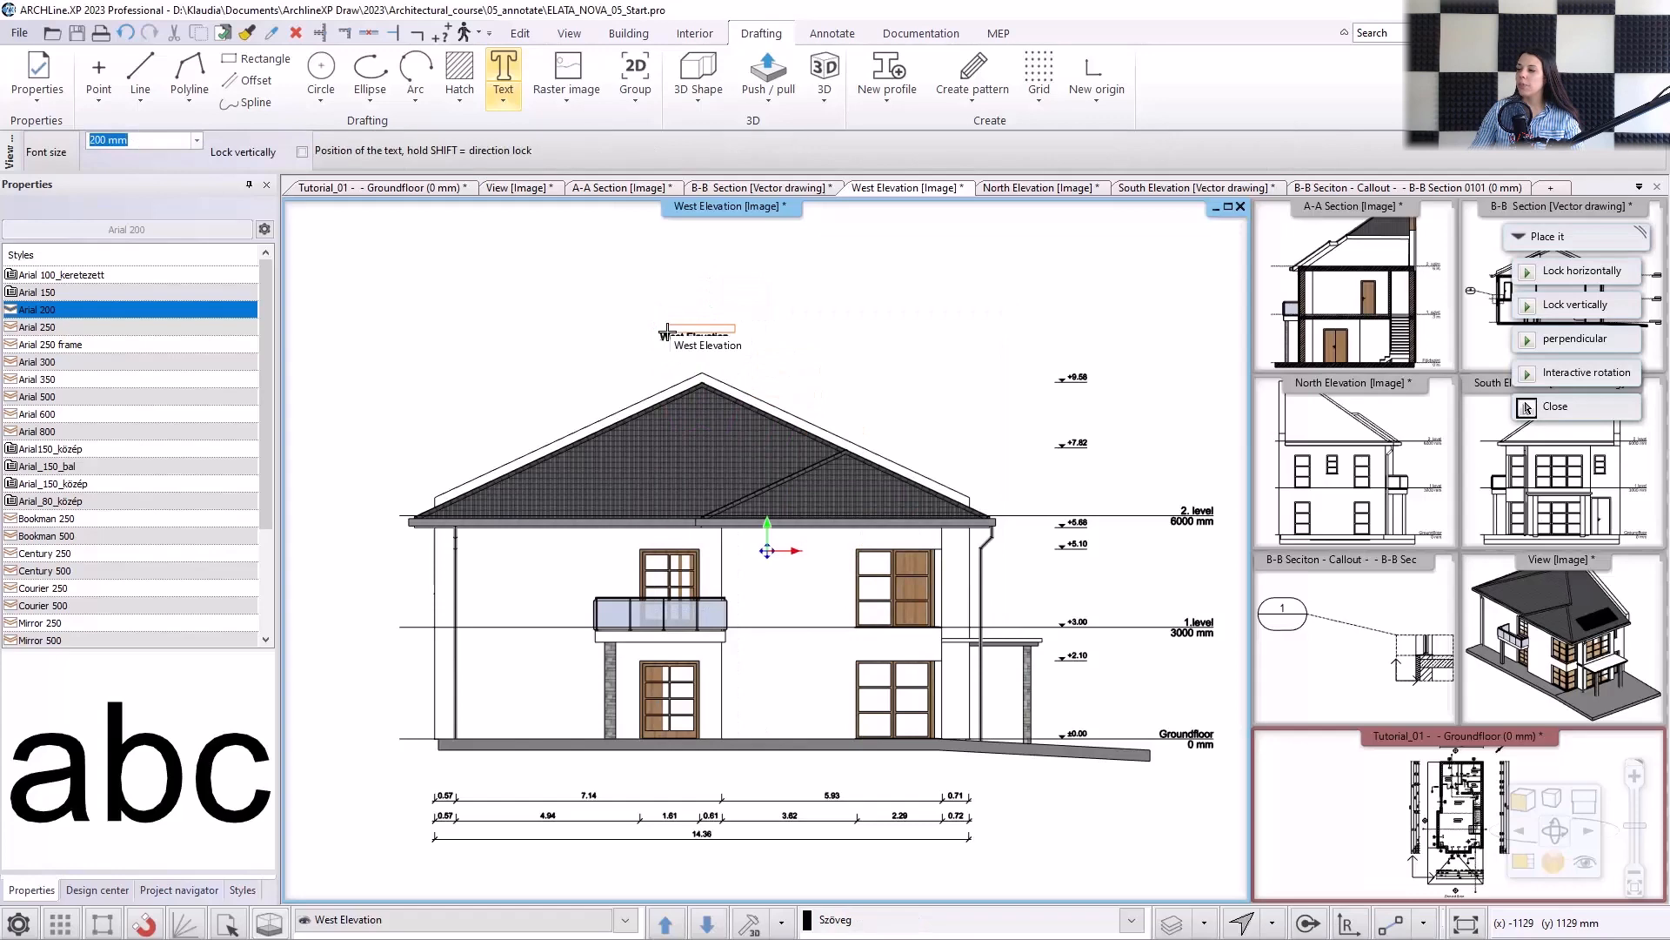
click(1527, 408)
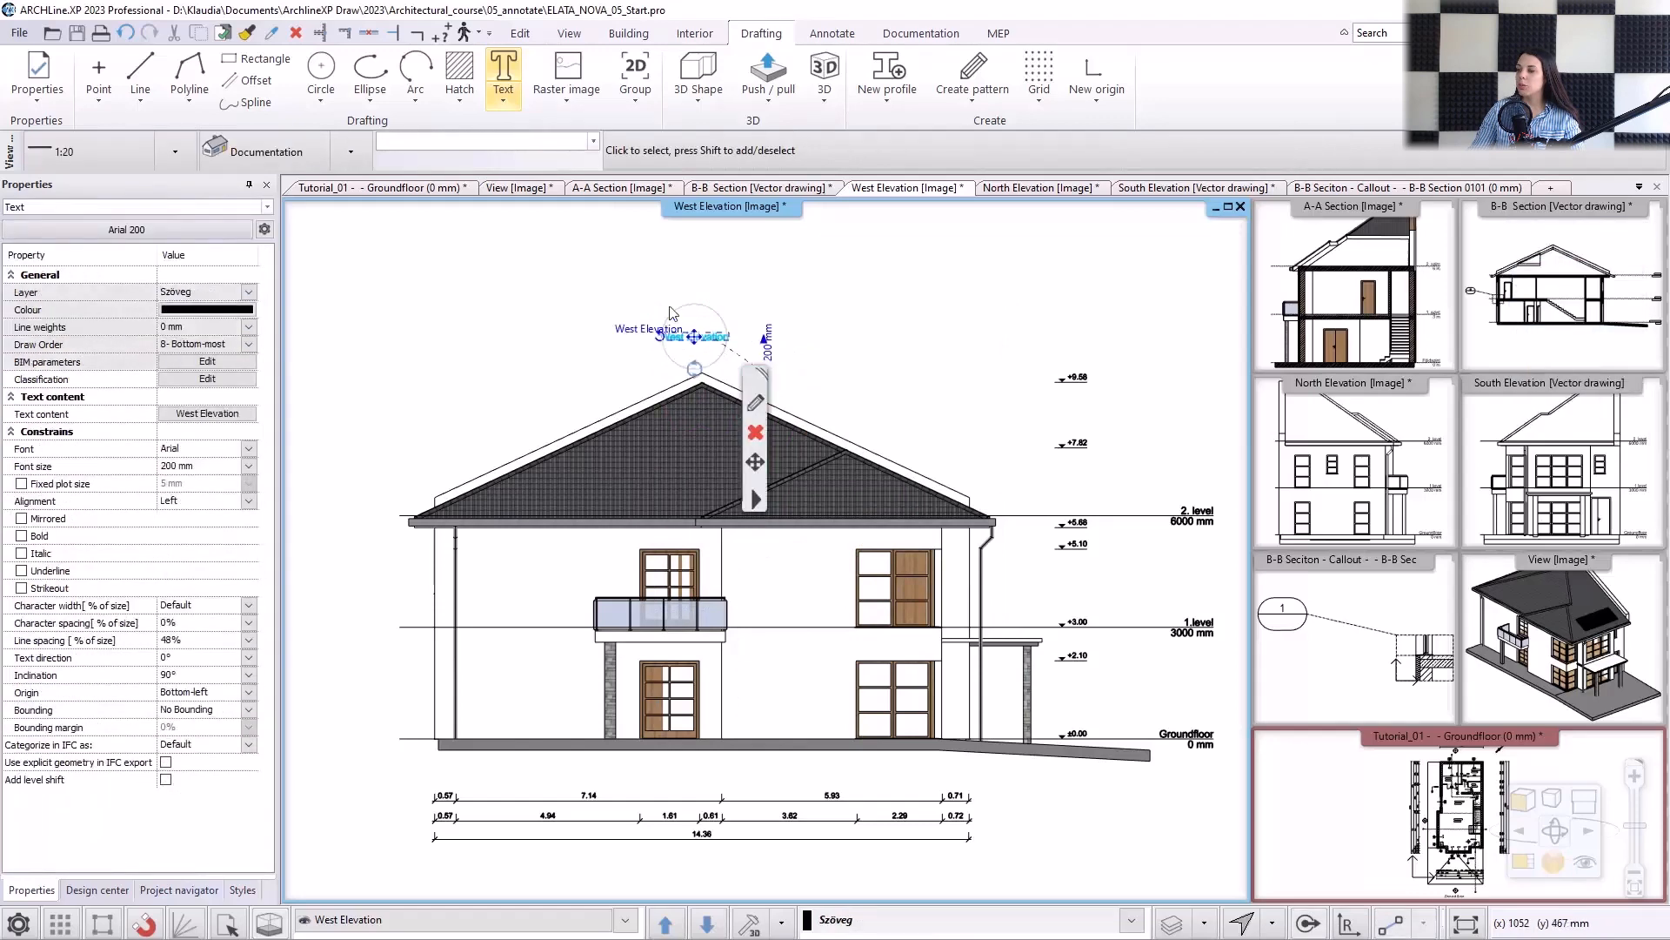
Set the font size of the West Elevation title to 400 mm.
click(779, 357)
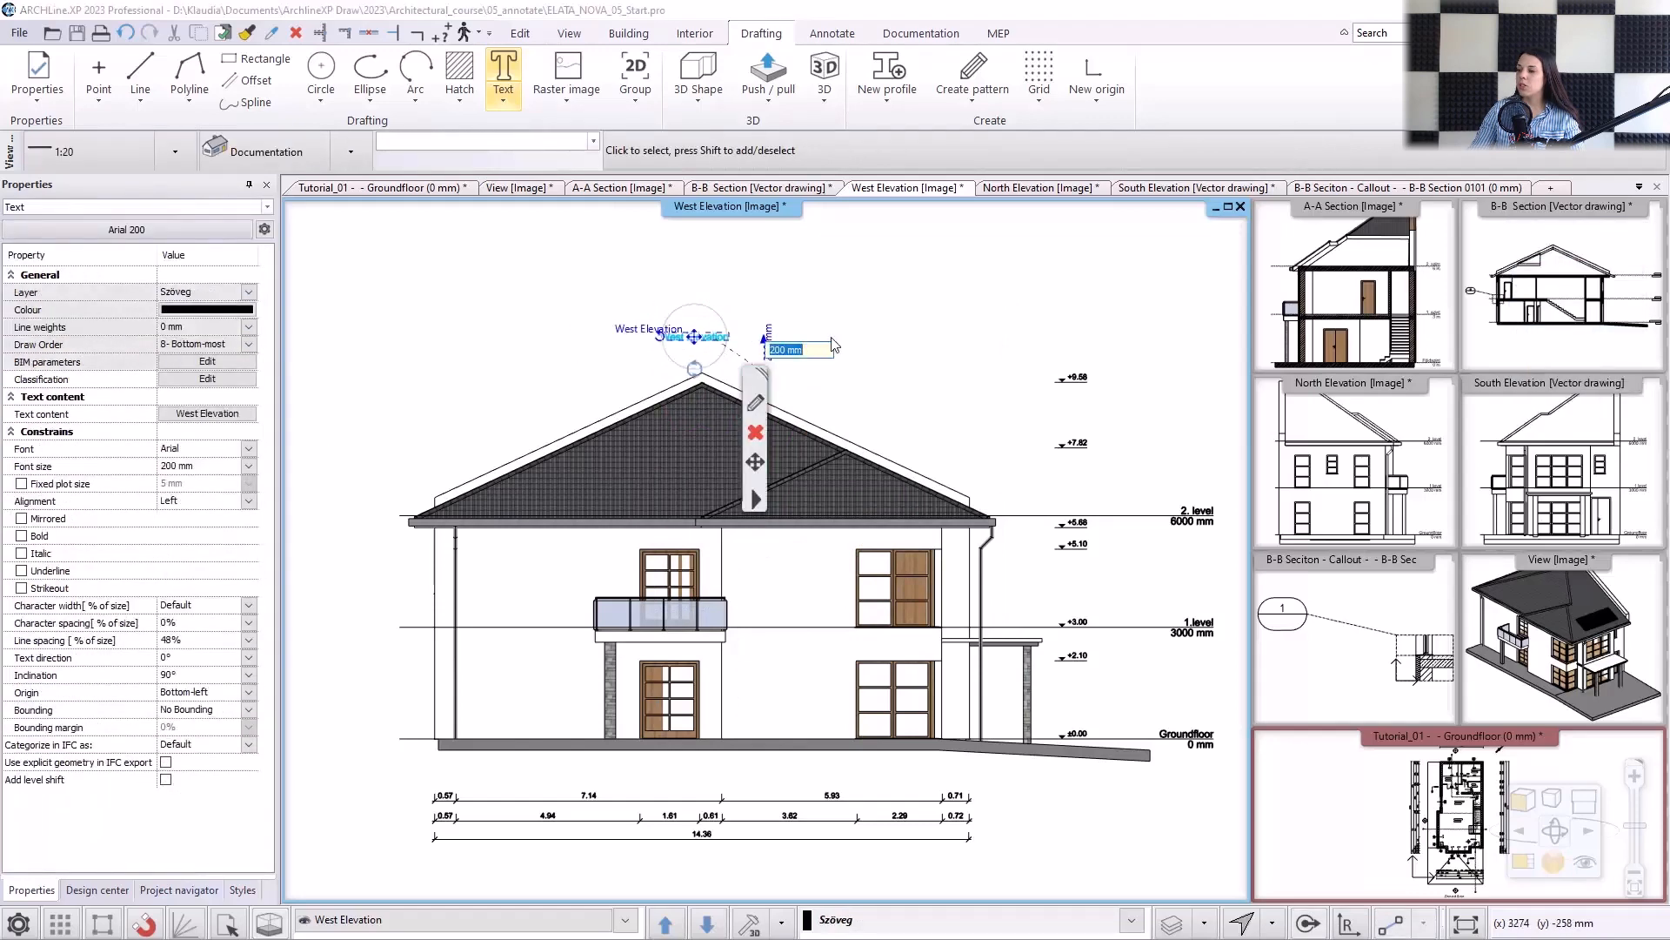
text(400)
key(Return)
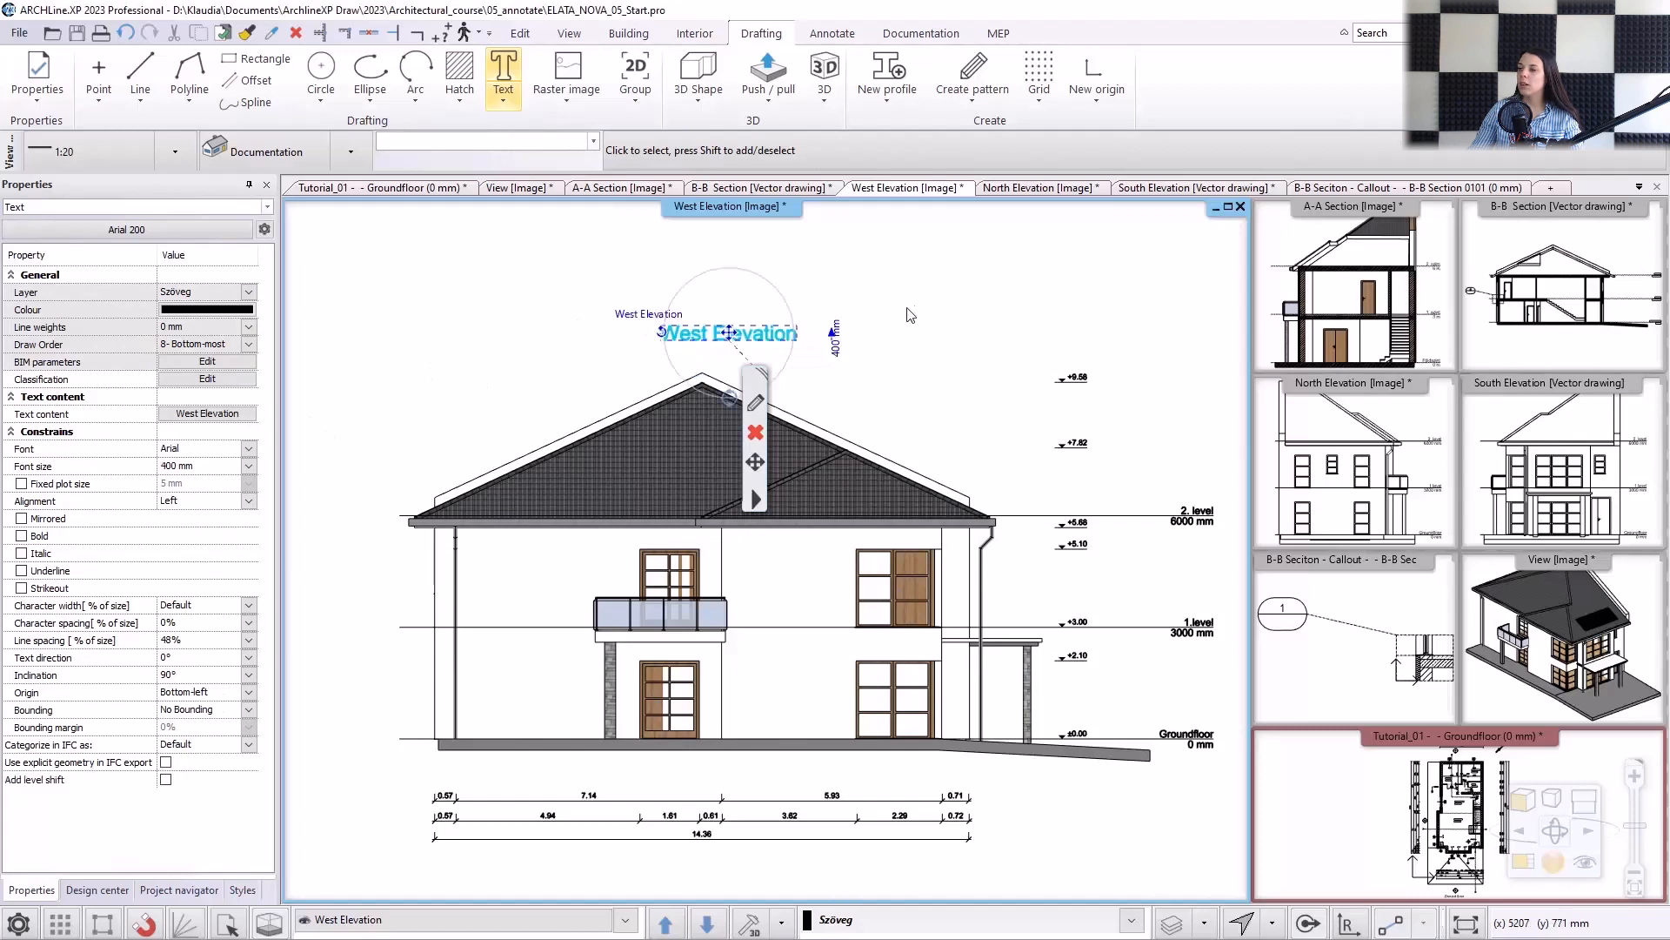
click(917, 304)
click(902, 458)
middle_drag(903, 459, 898, 450)
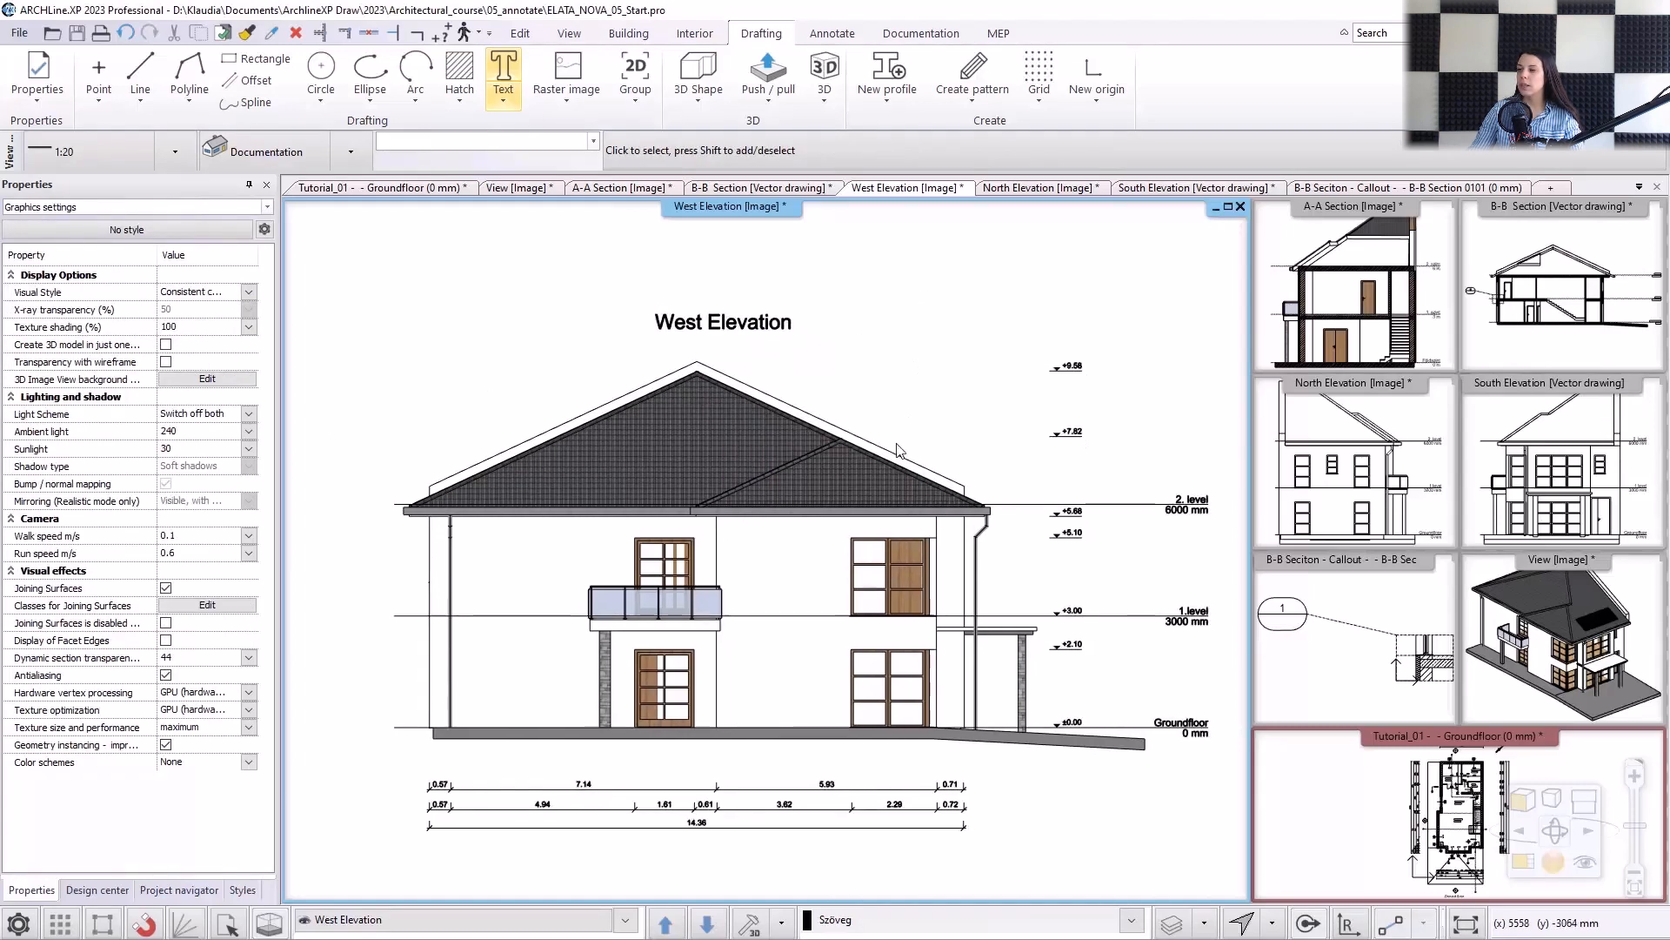
Place the square sign Single_Square_1 on the roof and Single_Square_2 on the upper-floor wall beside the balcony.
click(97, 890)
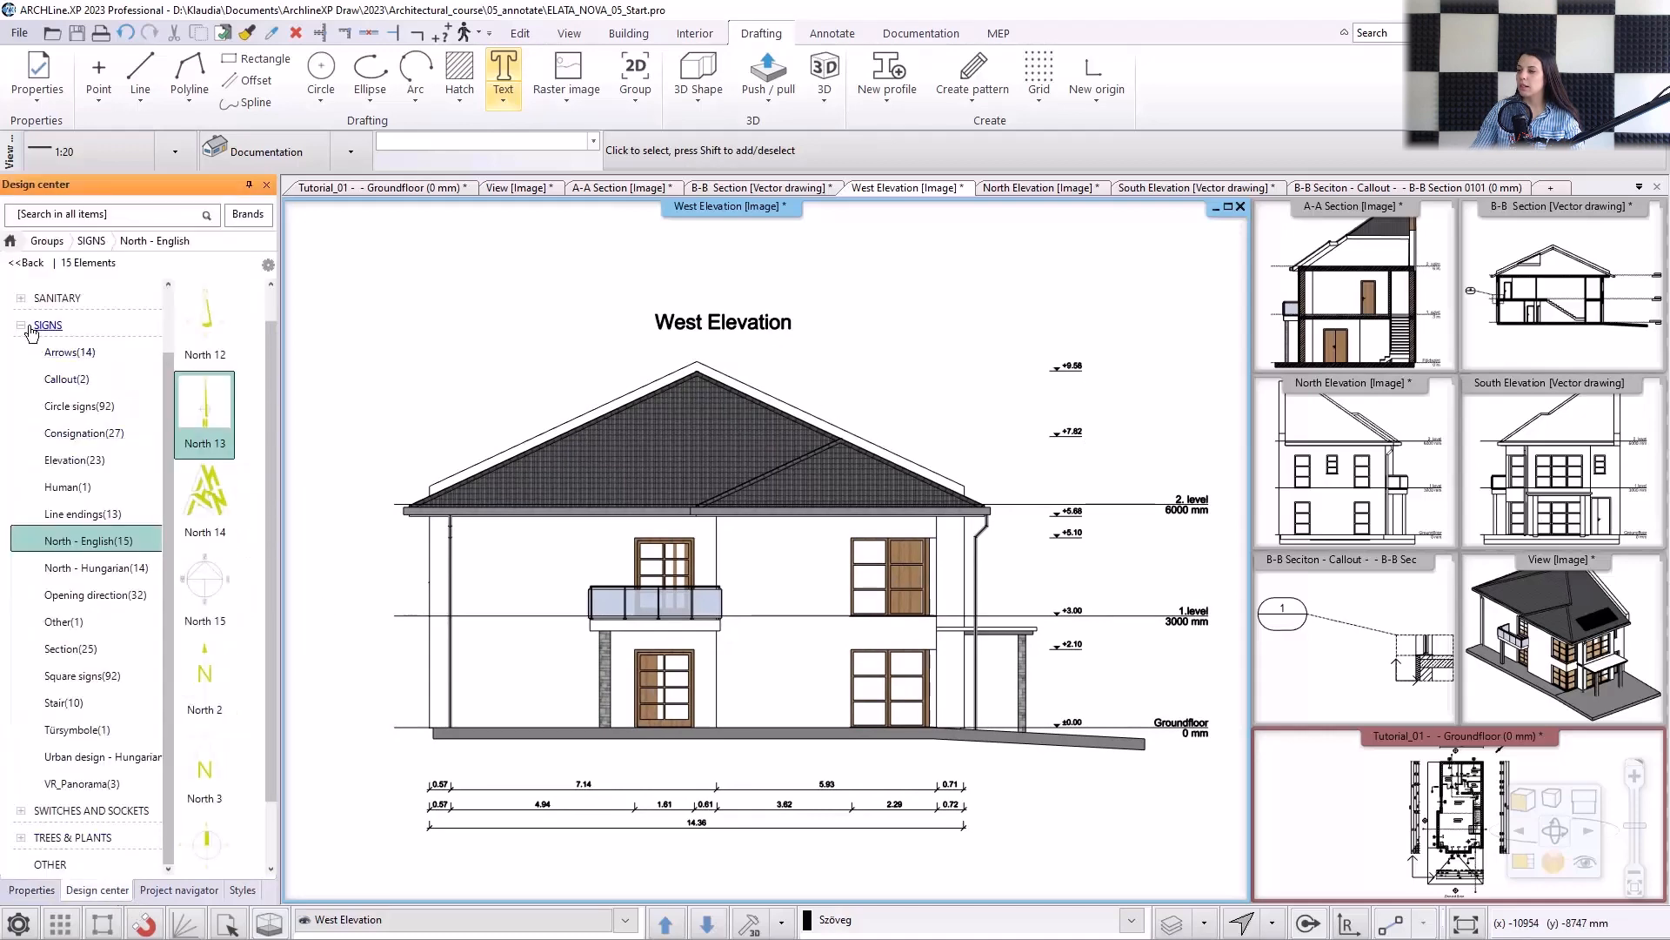
click(18, 264)
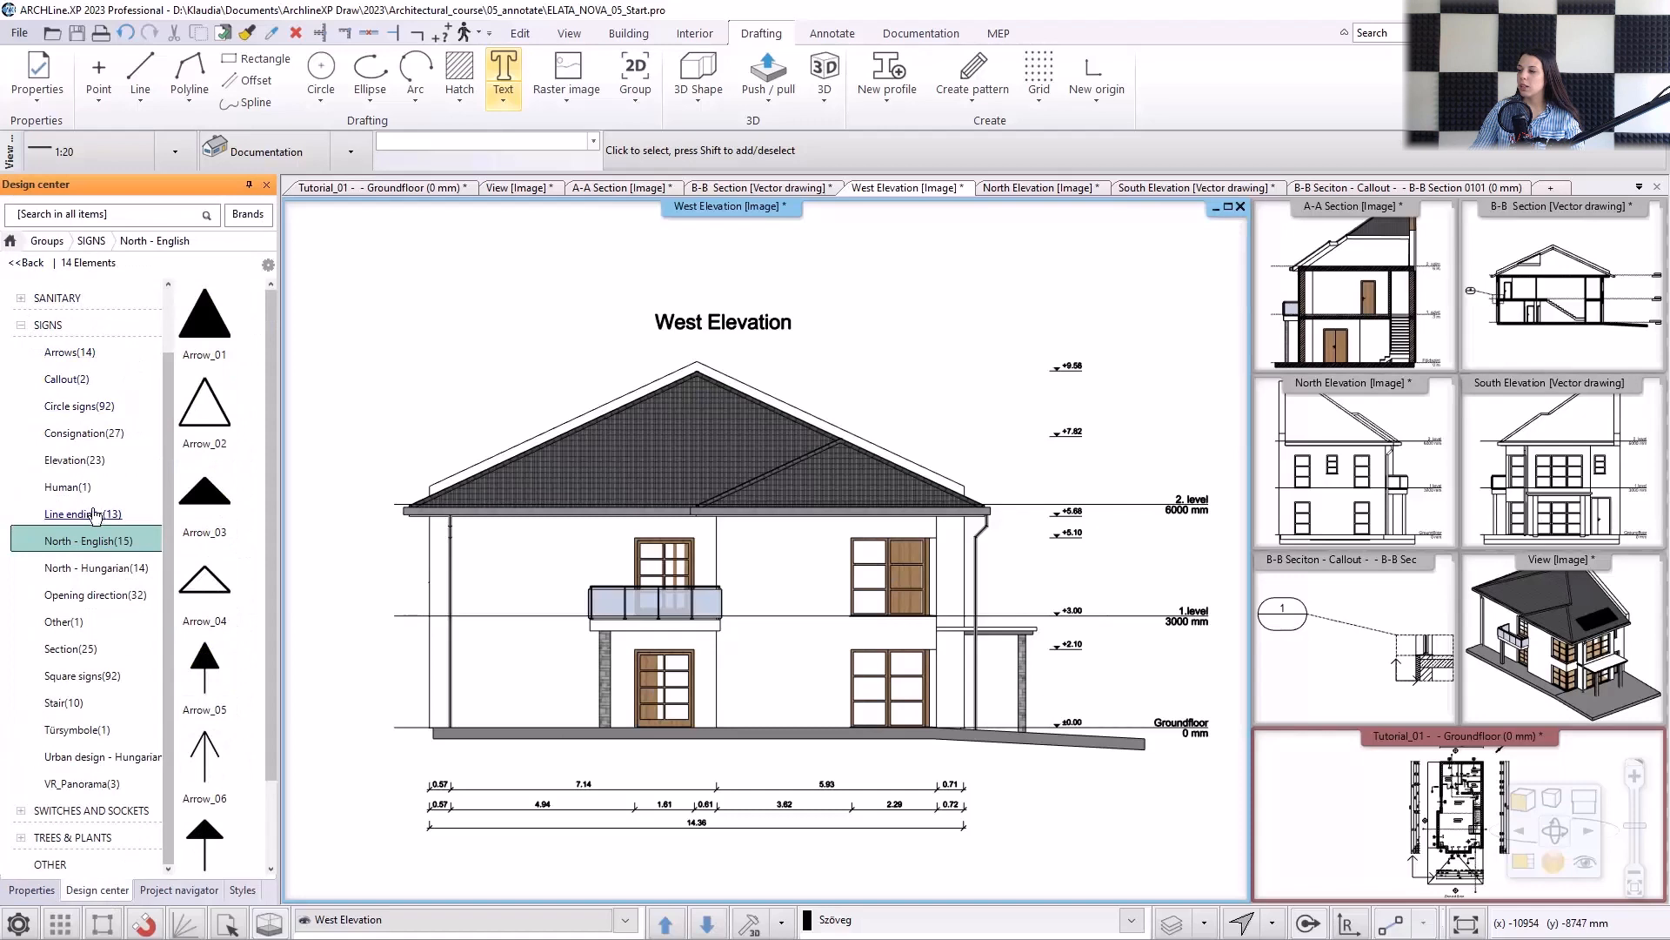
click(82, 676)
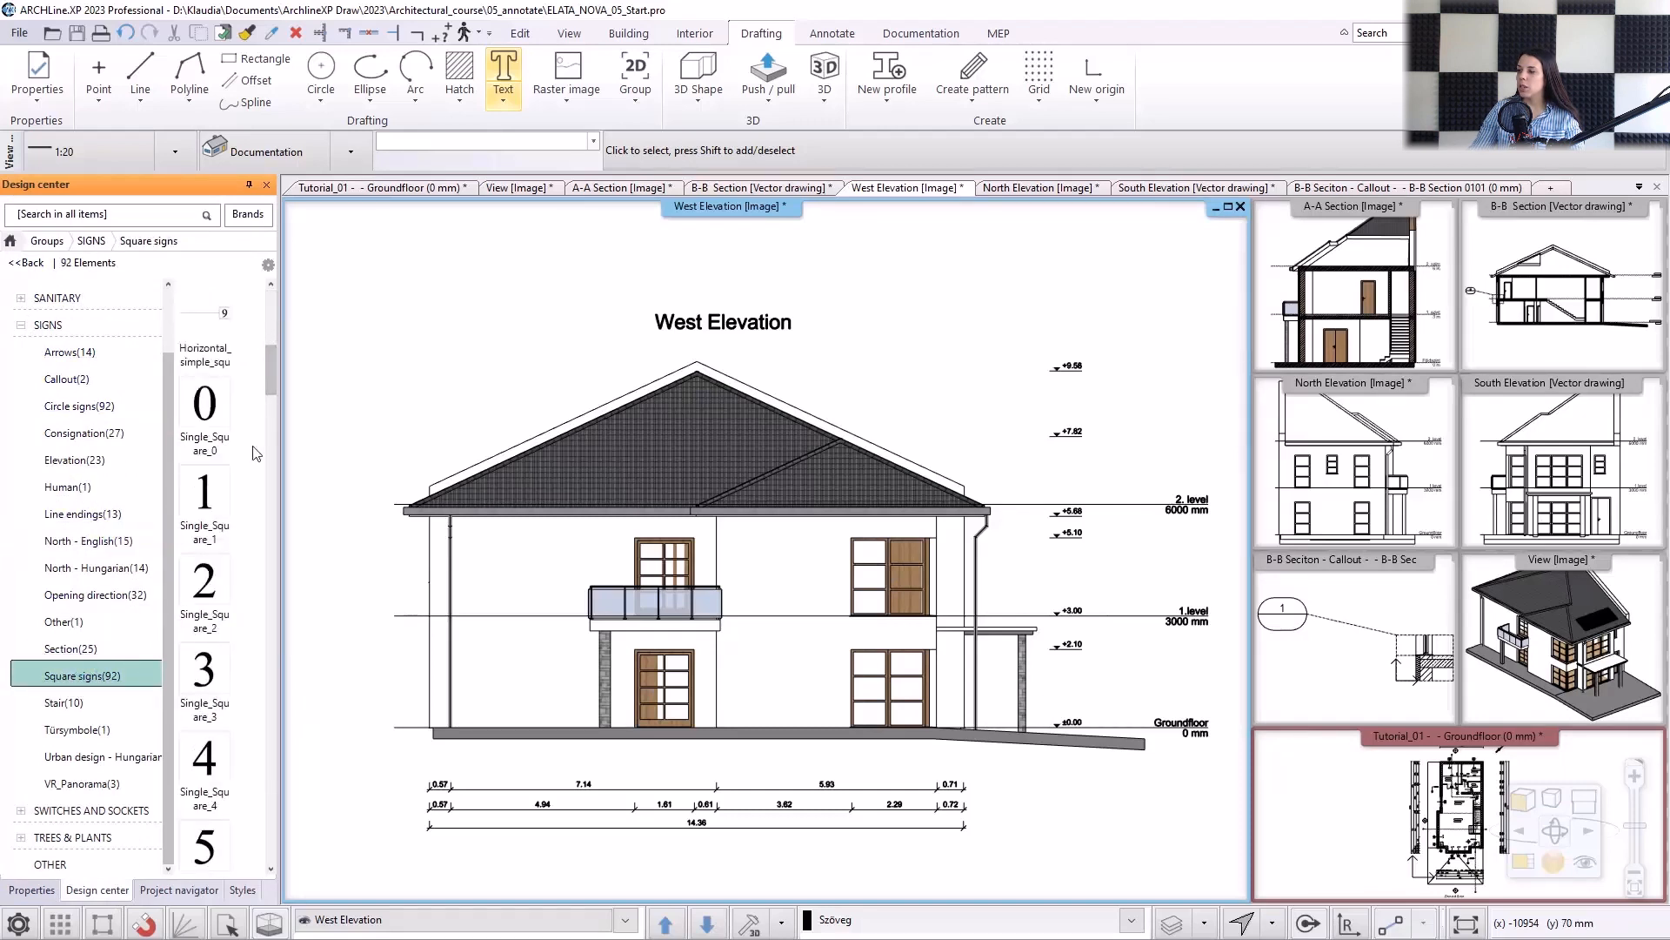
click(205, 500)
click(643, 455)
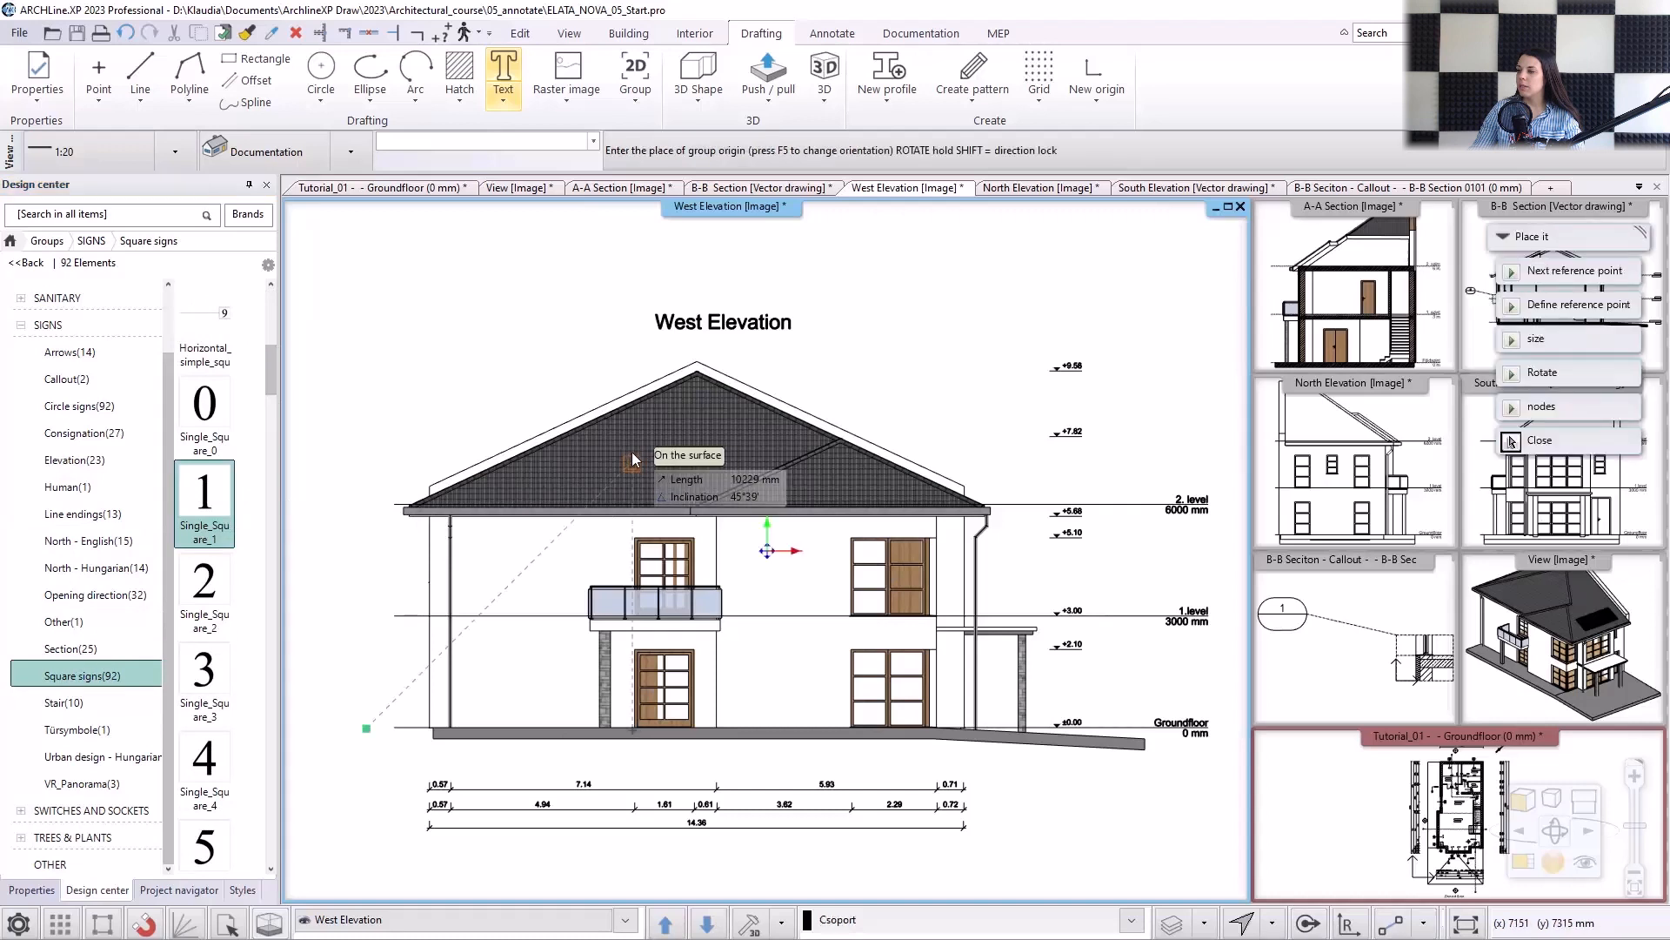
click(213, 581)
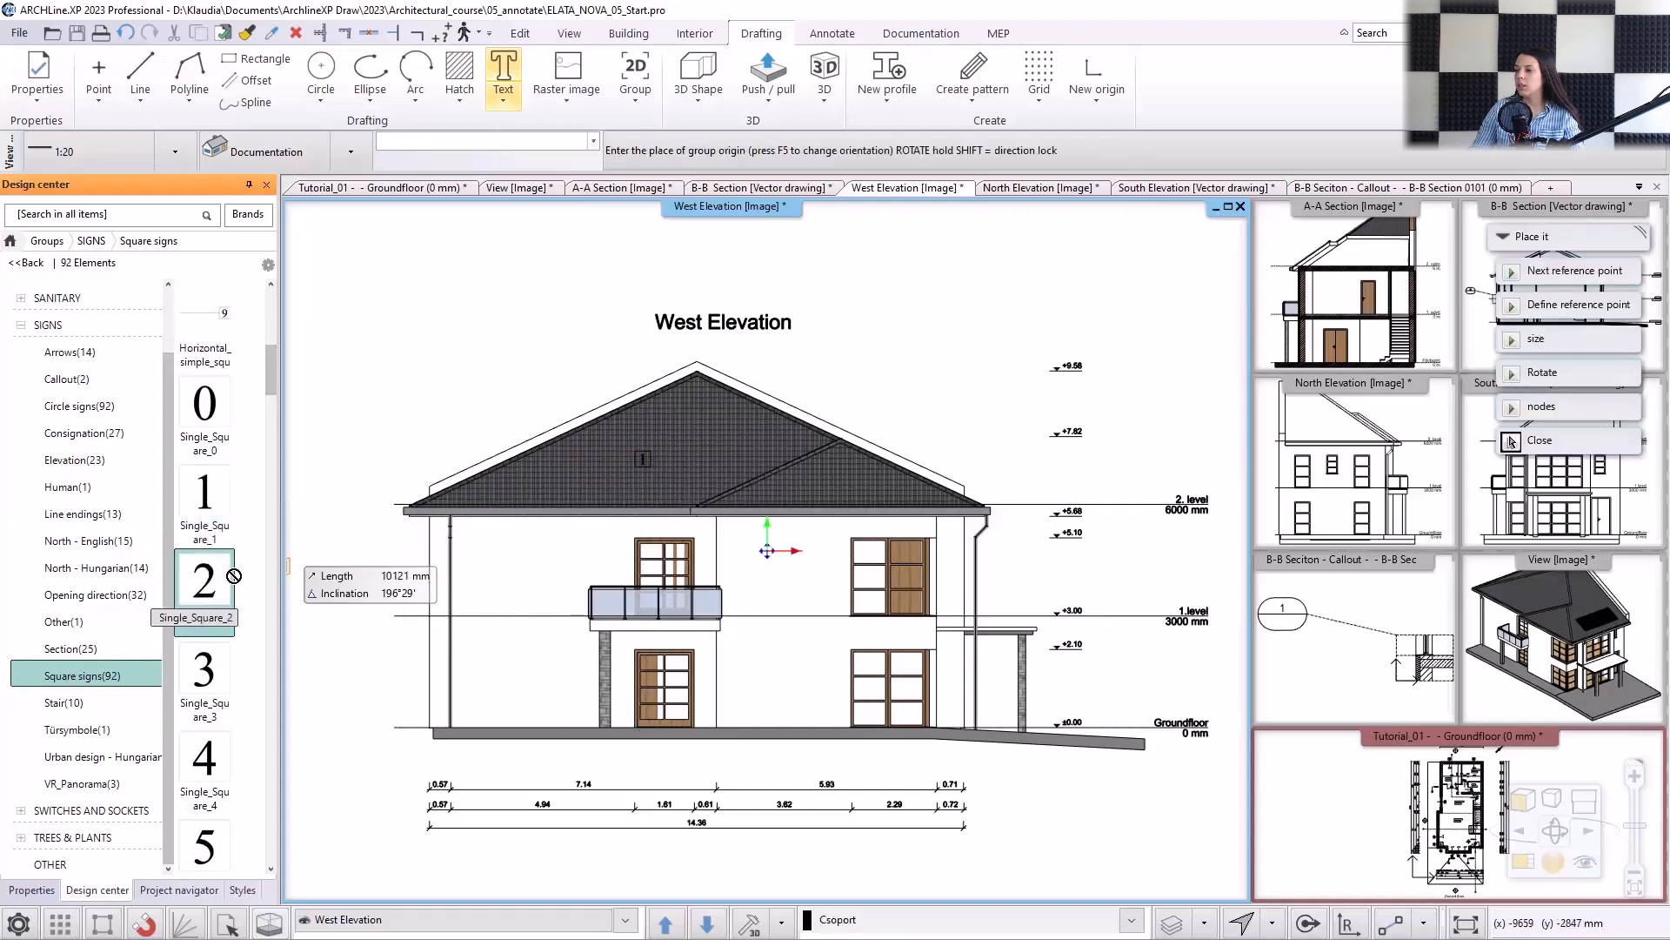
click(524, 582)
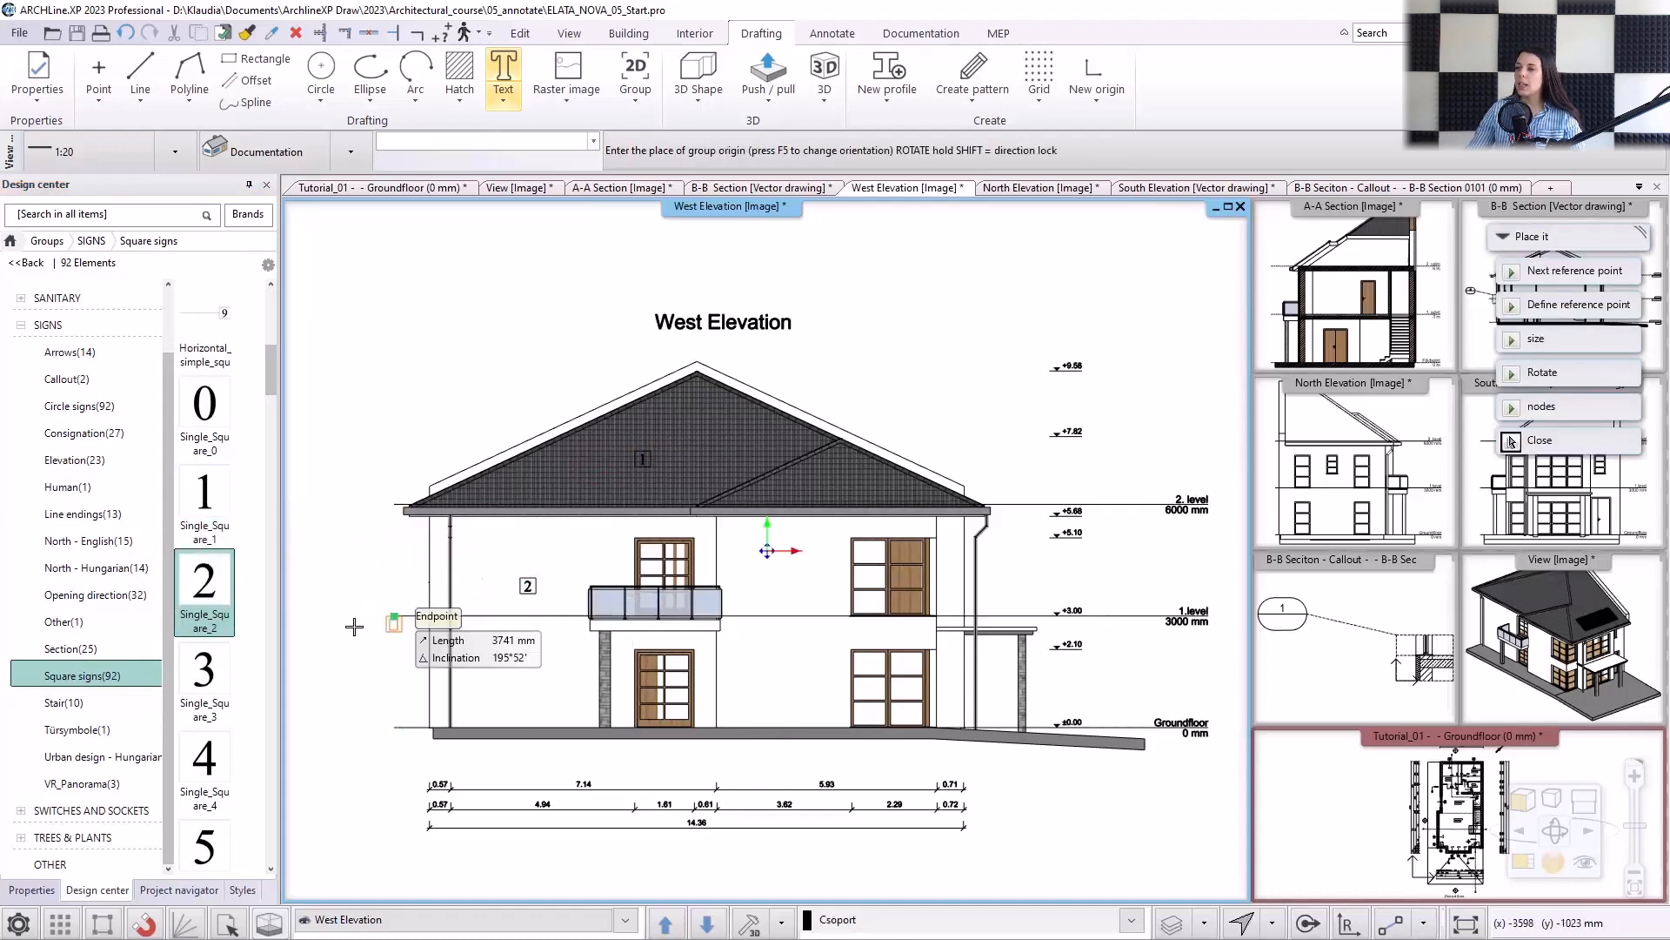
Place Single_Square_3 on the balcony railing and Single_Square_4 on the stone column below it.
click(213, 674)
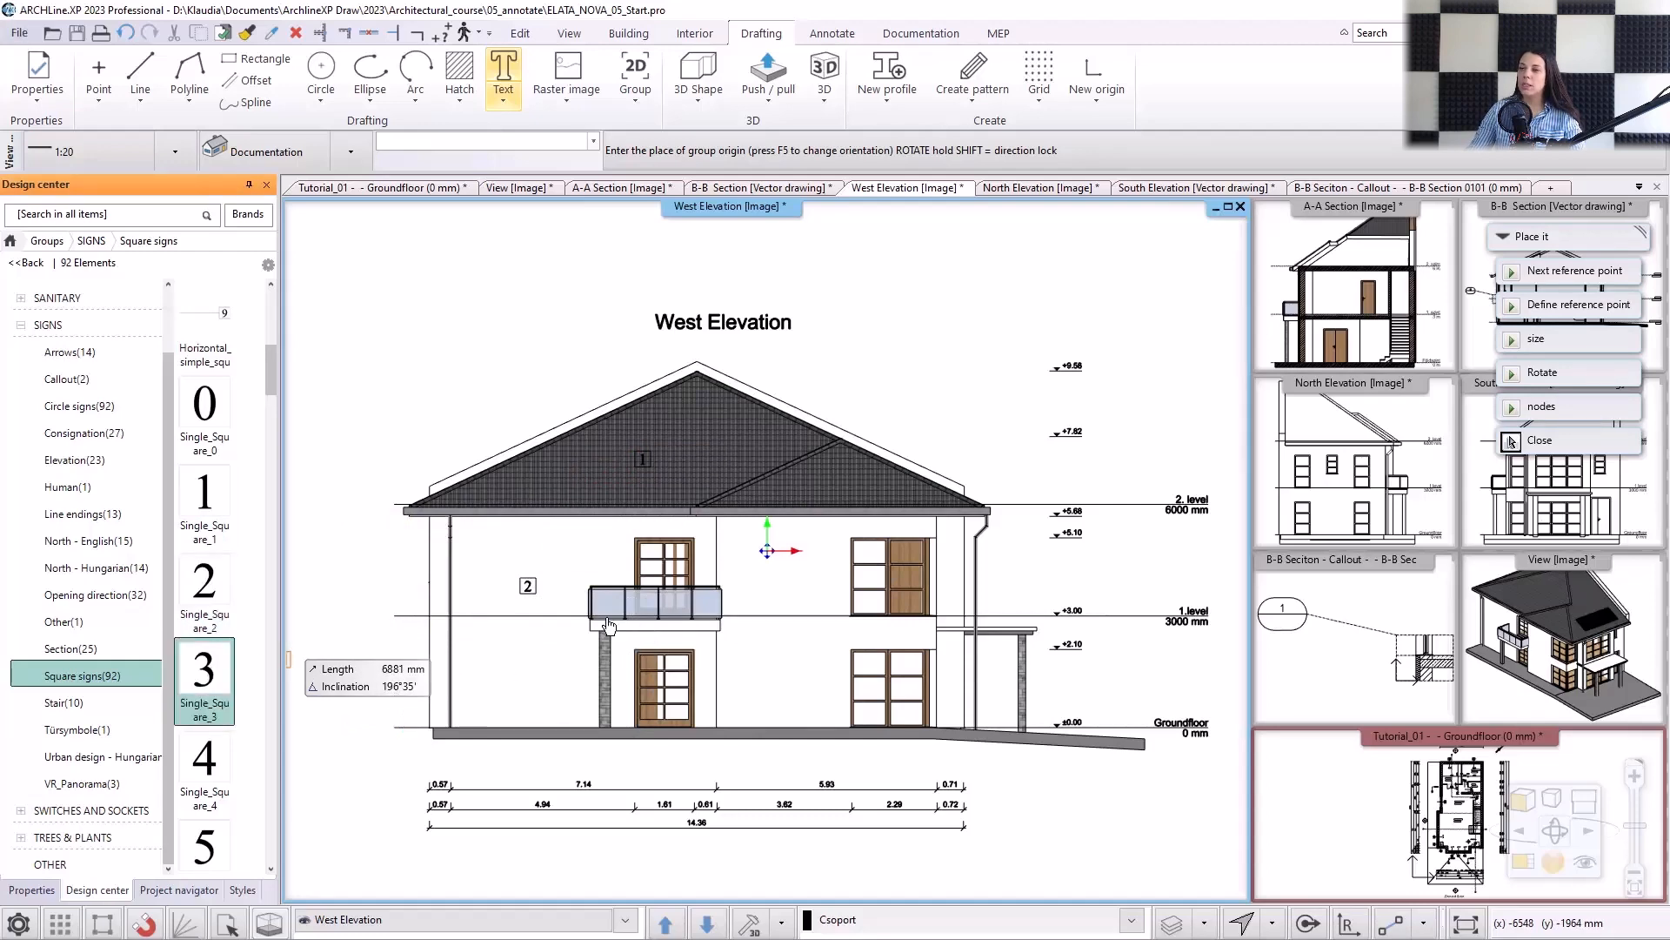
scroll(661, 609, up, 3)
scroll(765, 555, up, 2)
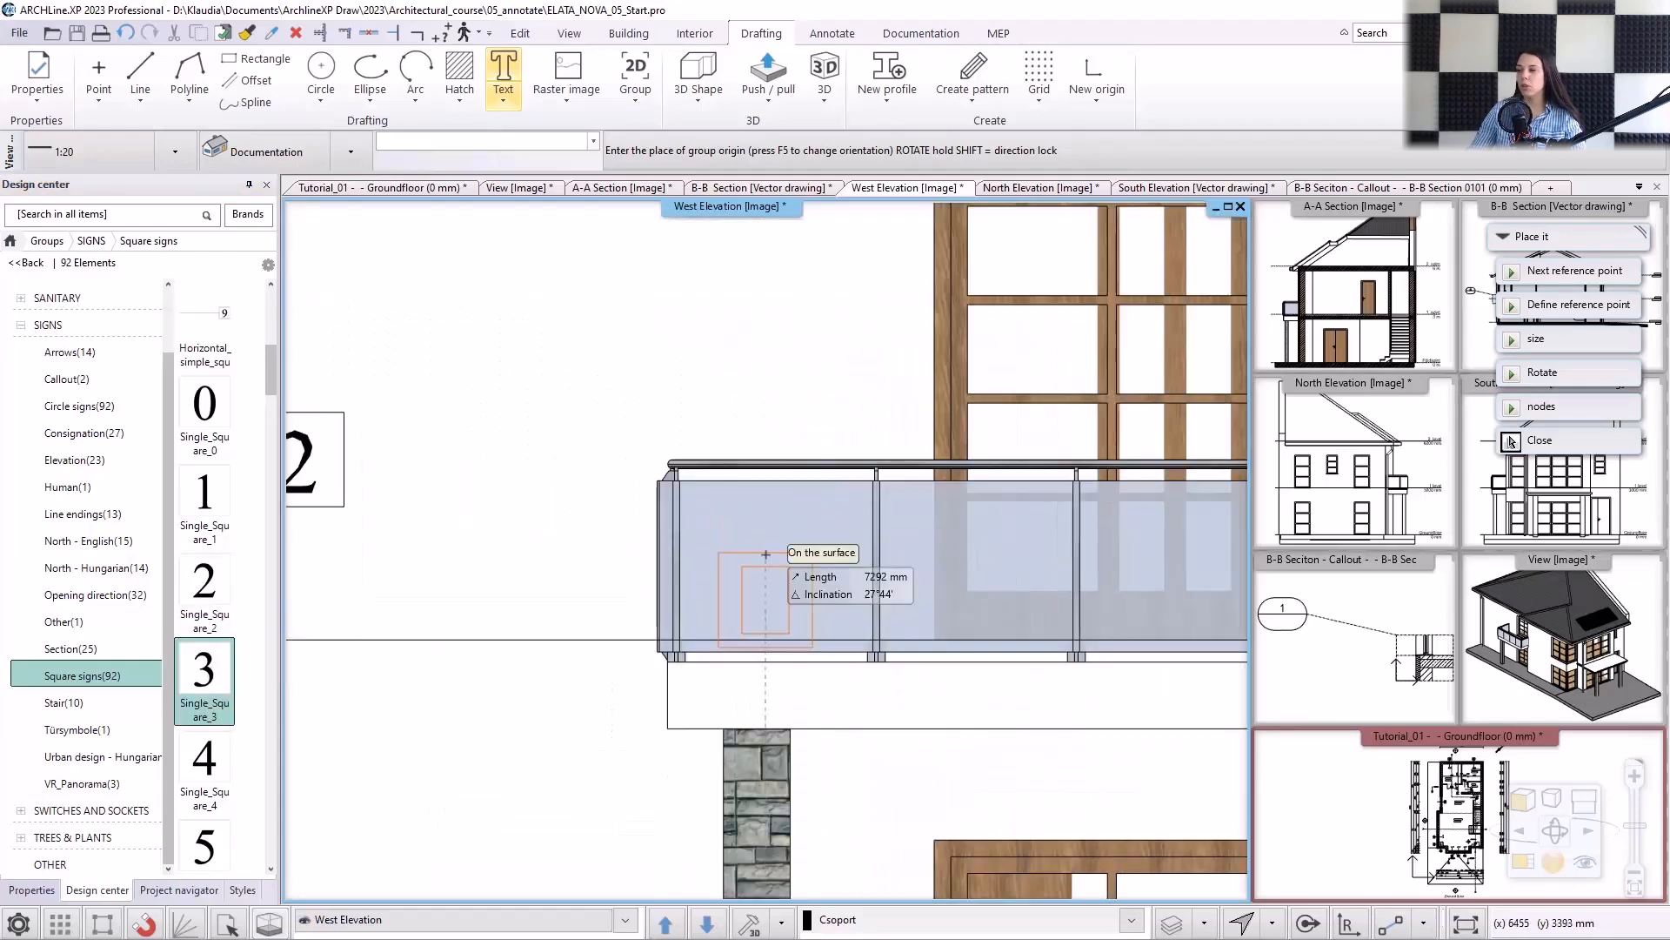
click(766, 554)
scroll(766, 557, down, 4)
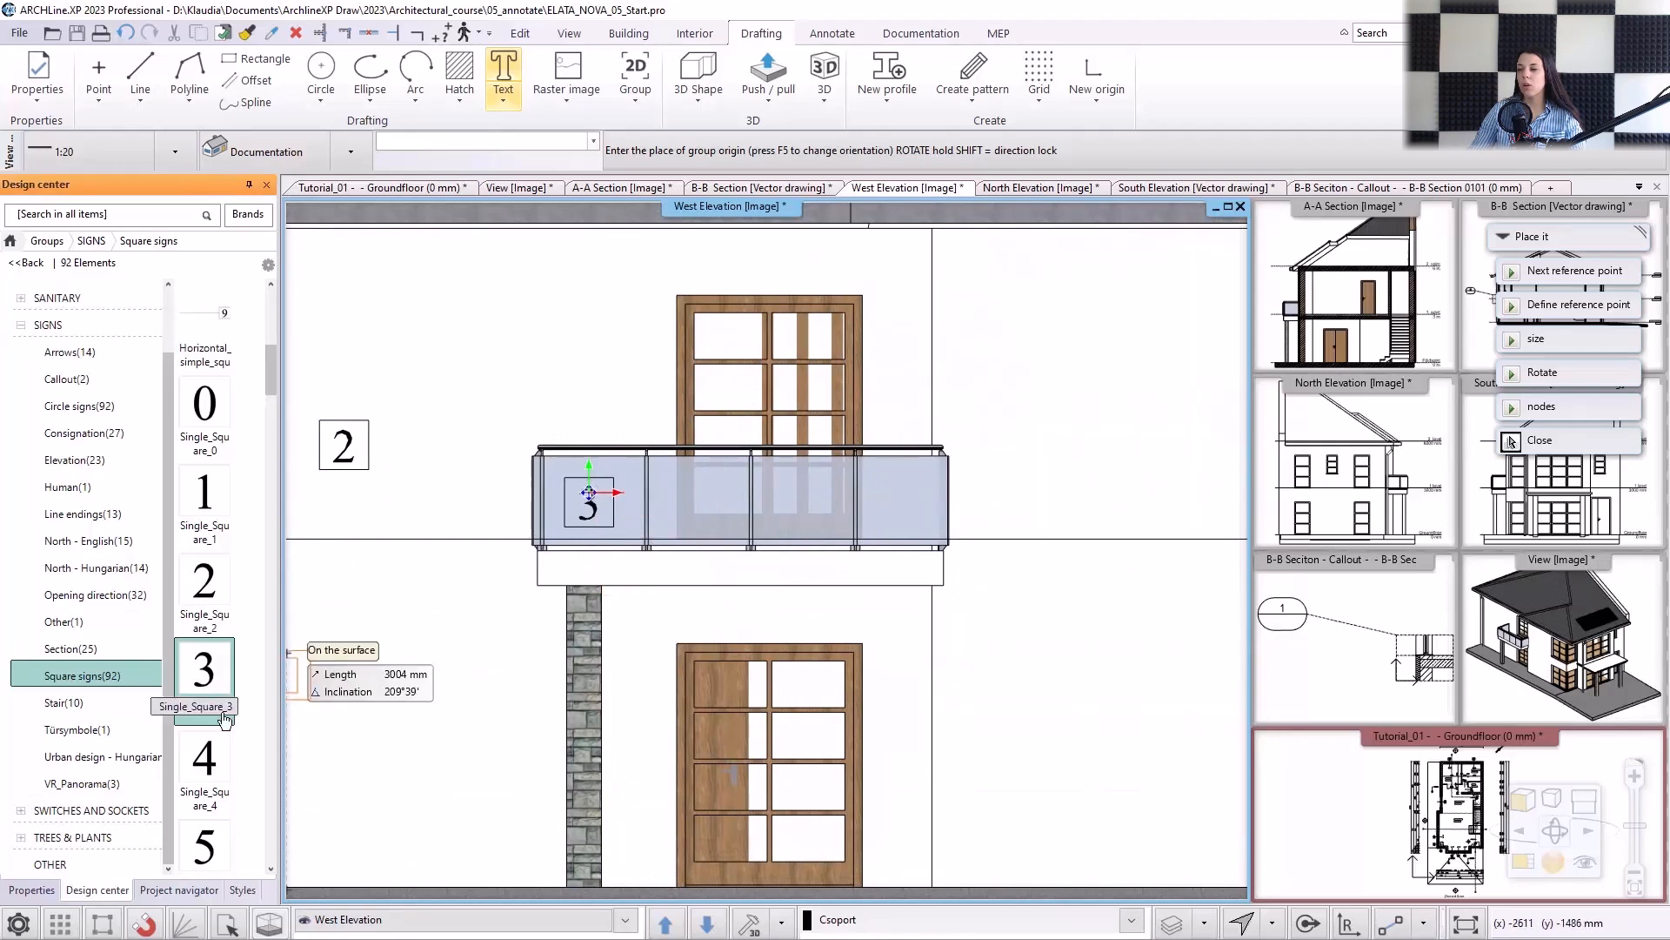
click(205, 762)
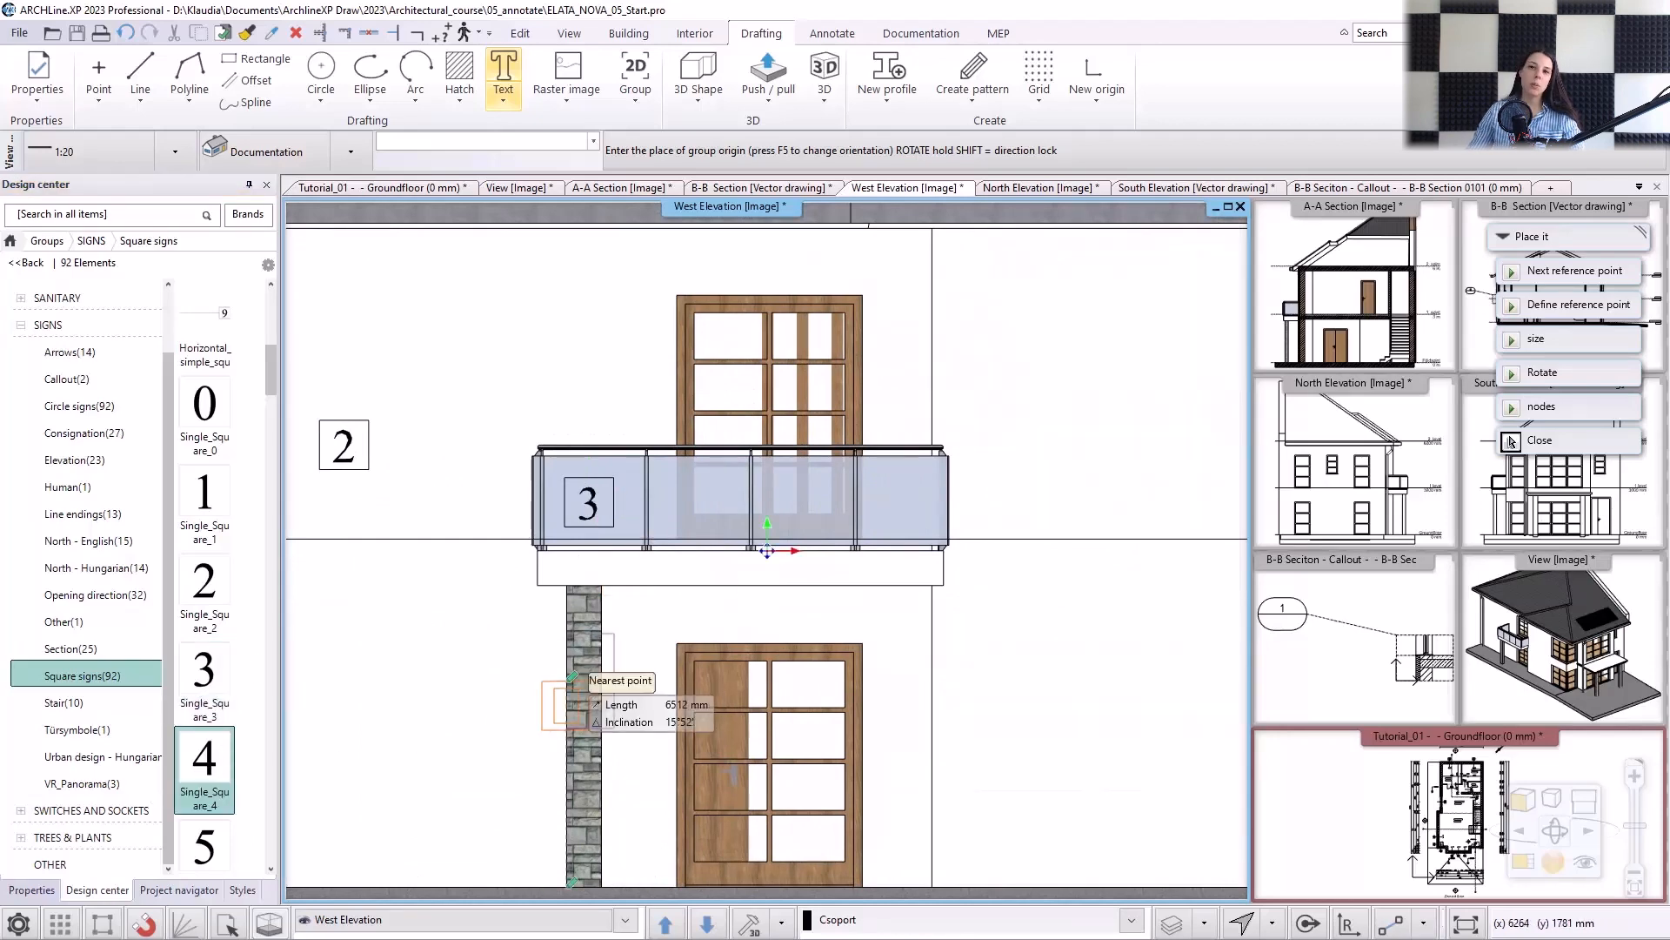
scroll(613, 707, up, 2)
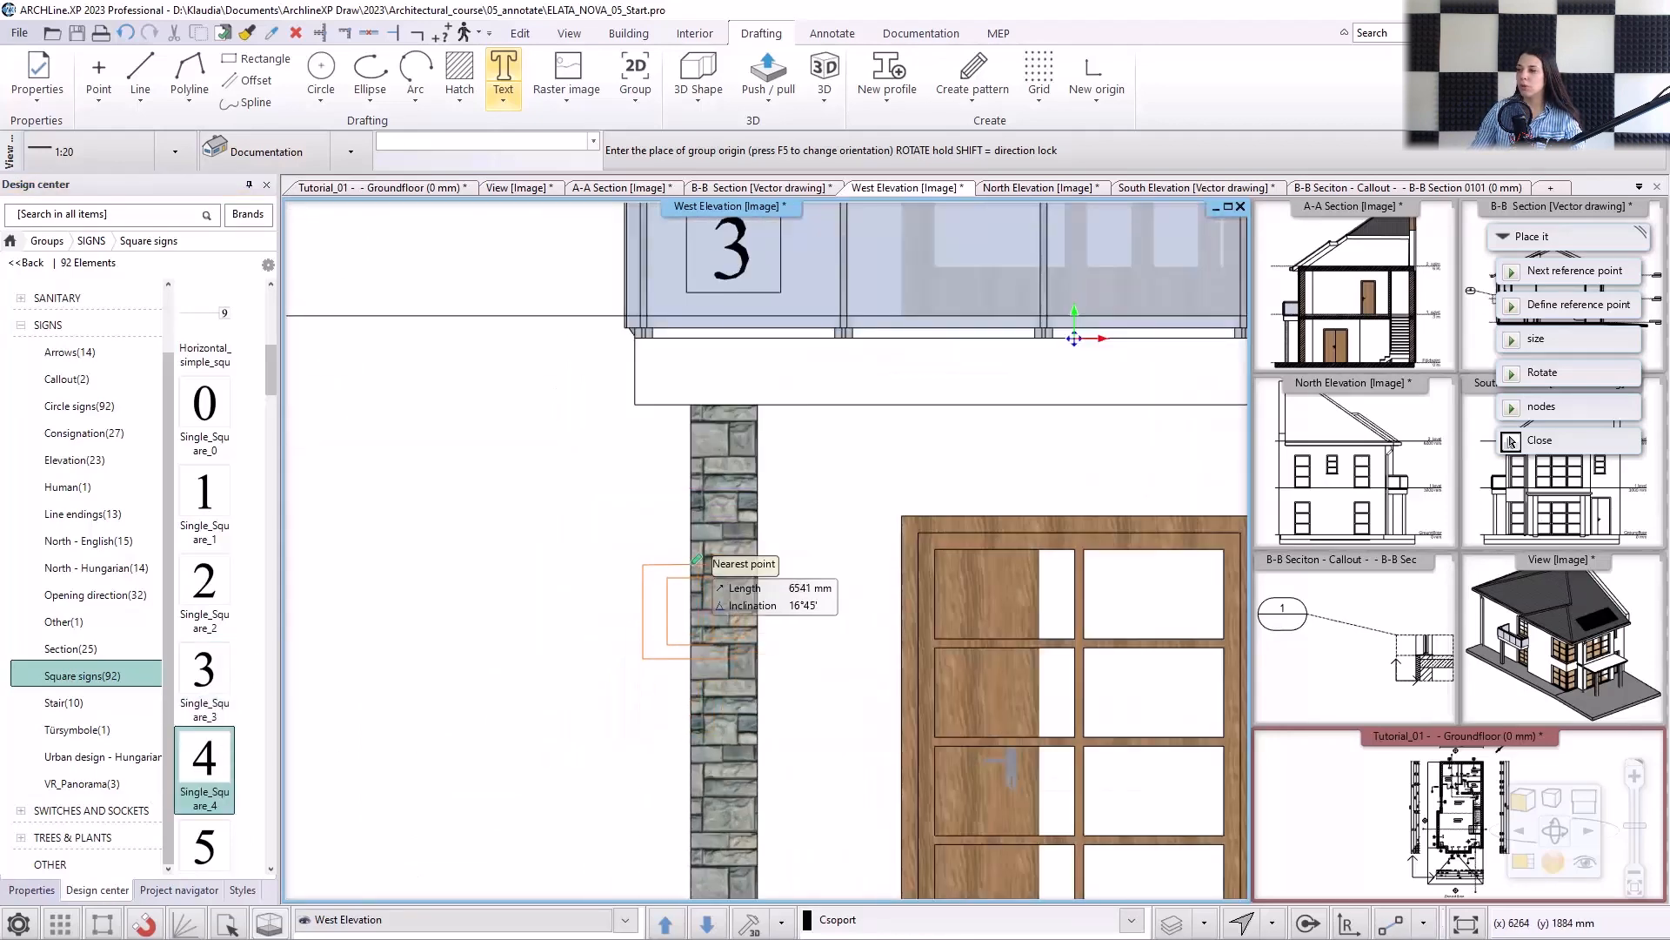
click(768, 550)
Place Single_Square_5 on the ground-floor door behind the column and finish placing signs.
click(202, 834)
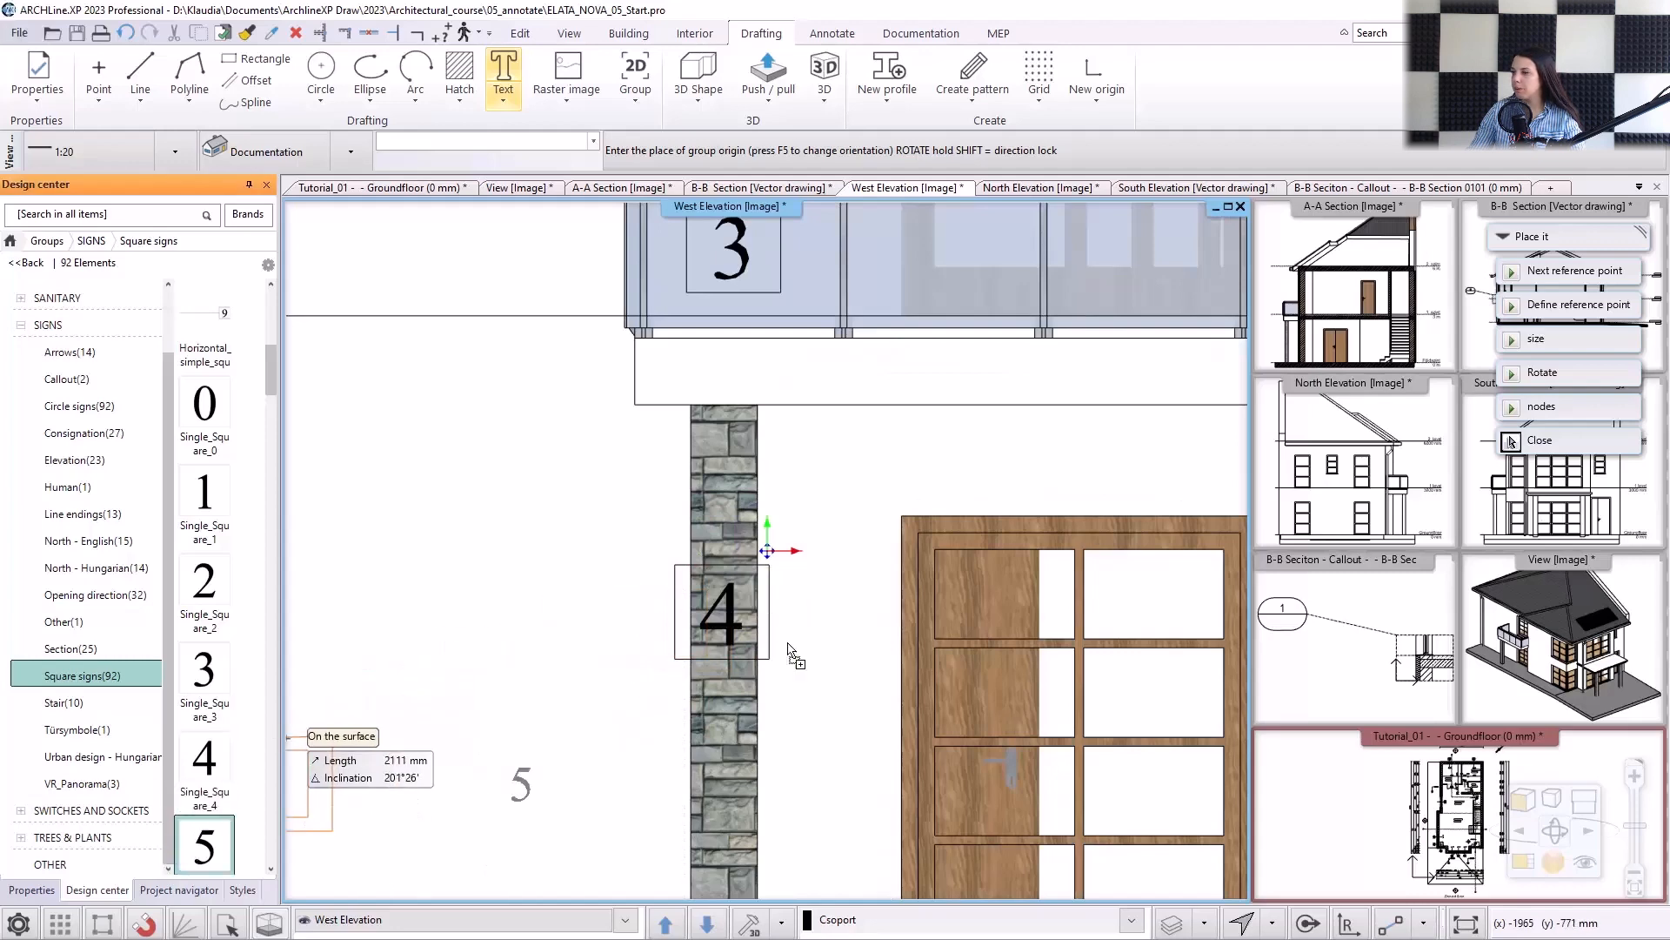
scroll(983, 687, down, 3)
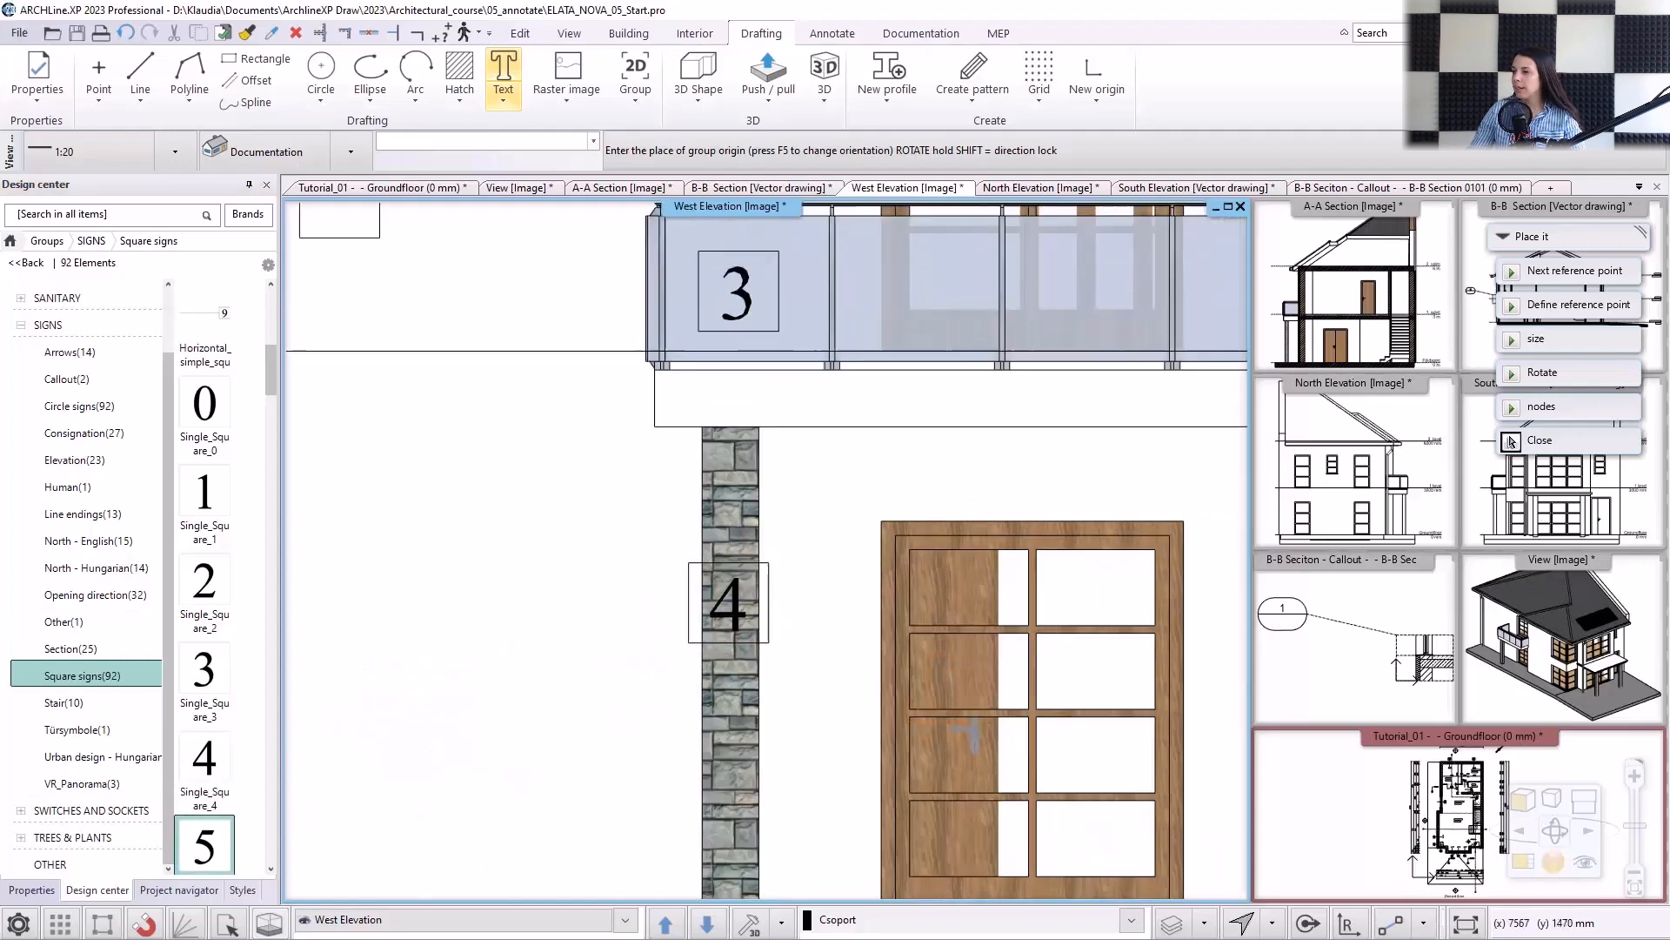
click(891, 699)
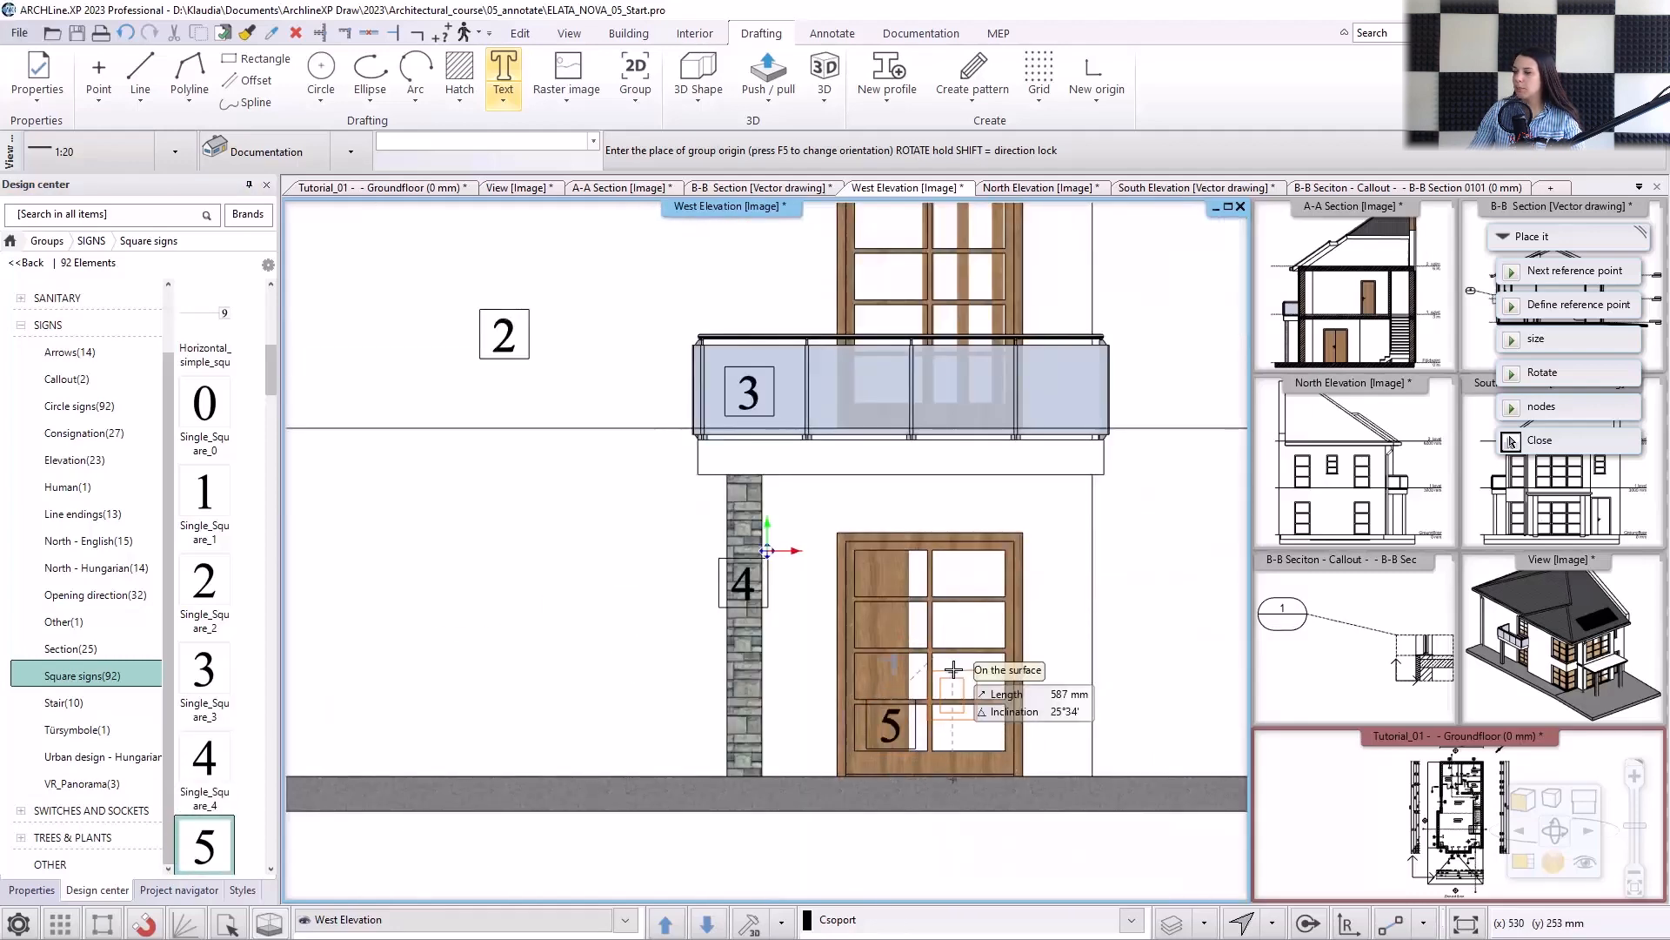
key(Escape)
scroll(765, 661, down, 5)
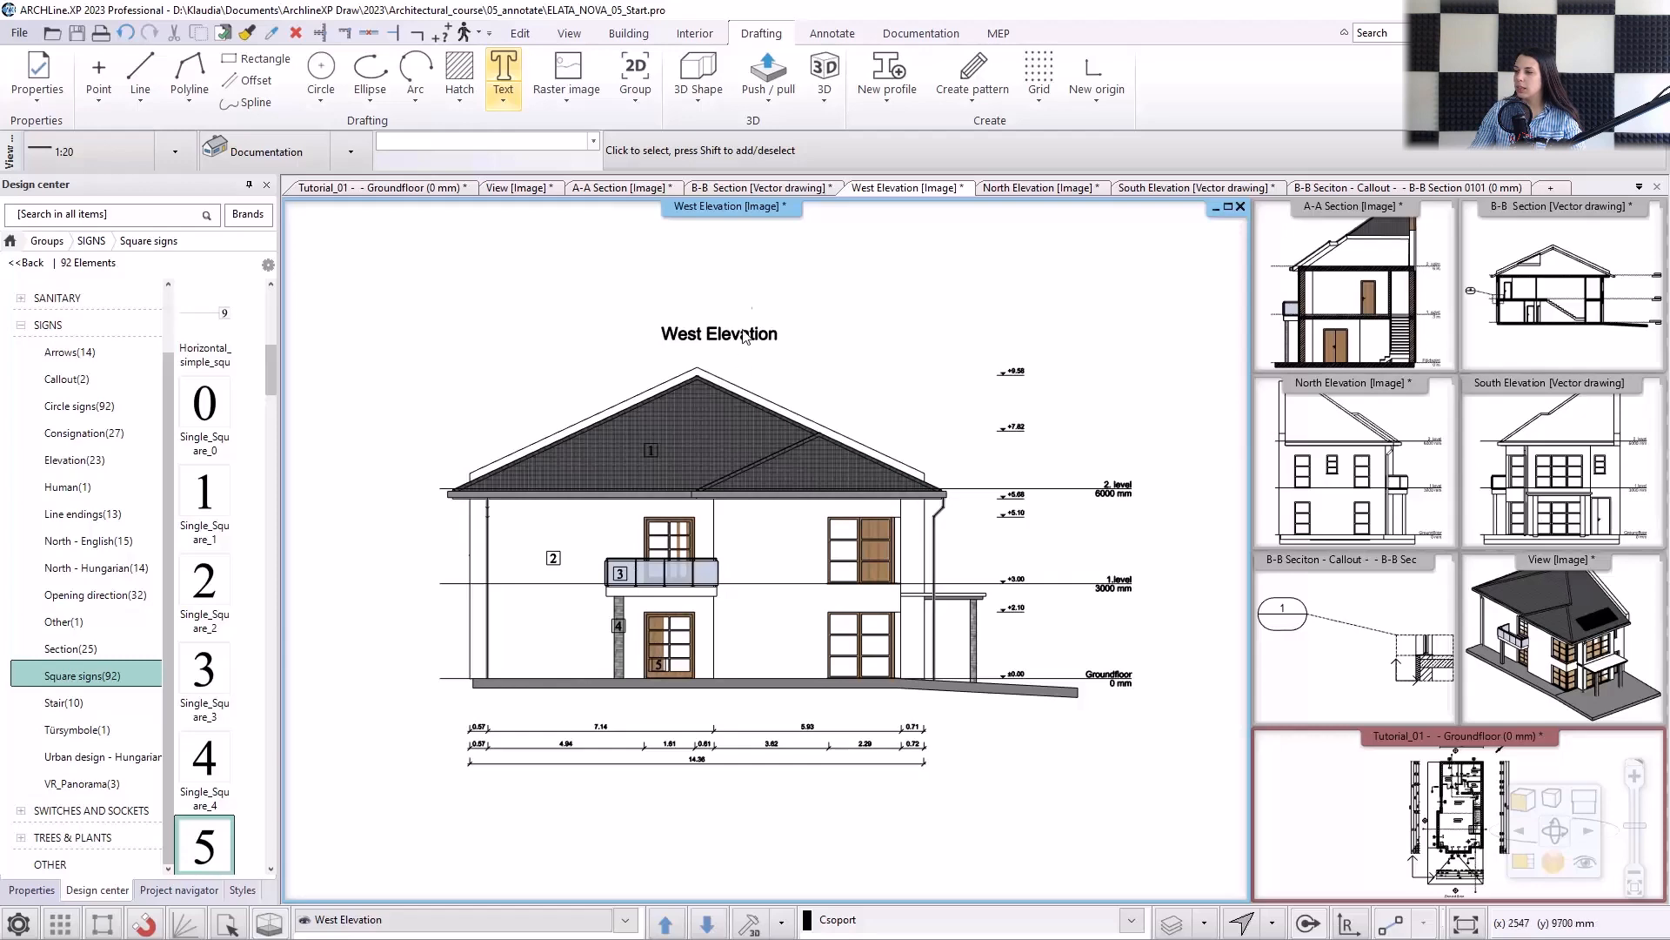
In the B-B section, start a horizontal serial dimension through the upper floor's left exterior wall, left room and first partition.
click(745, 192)
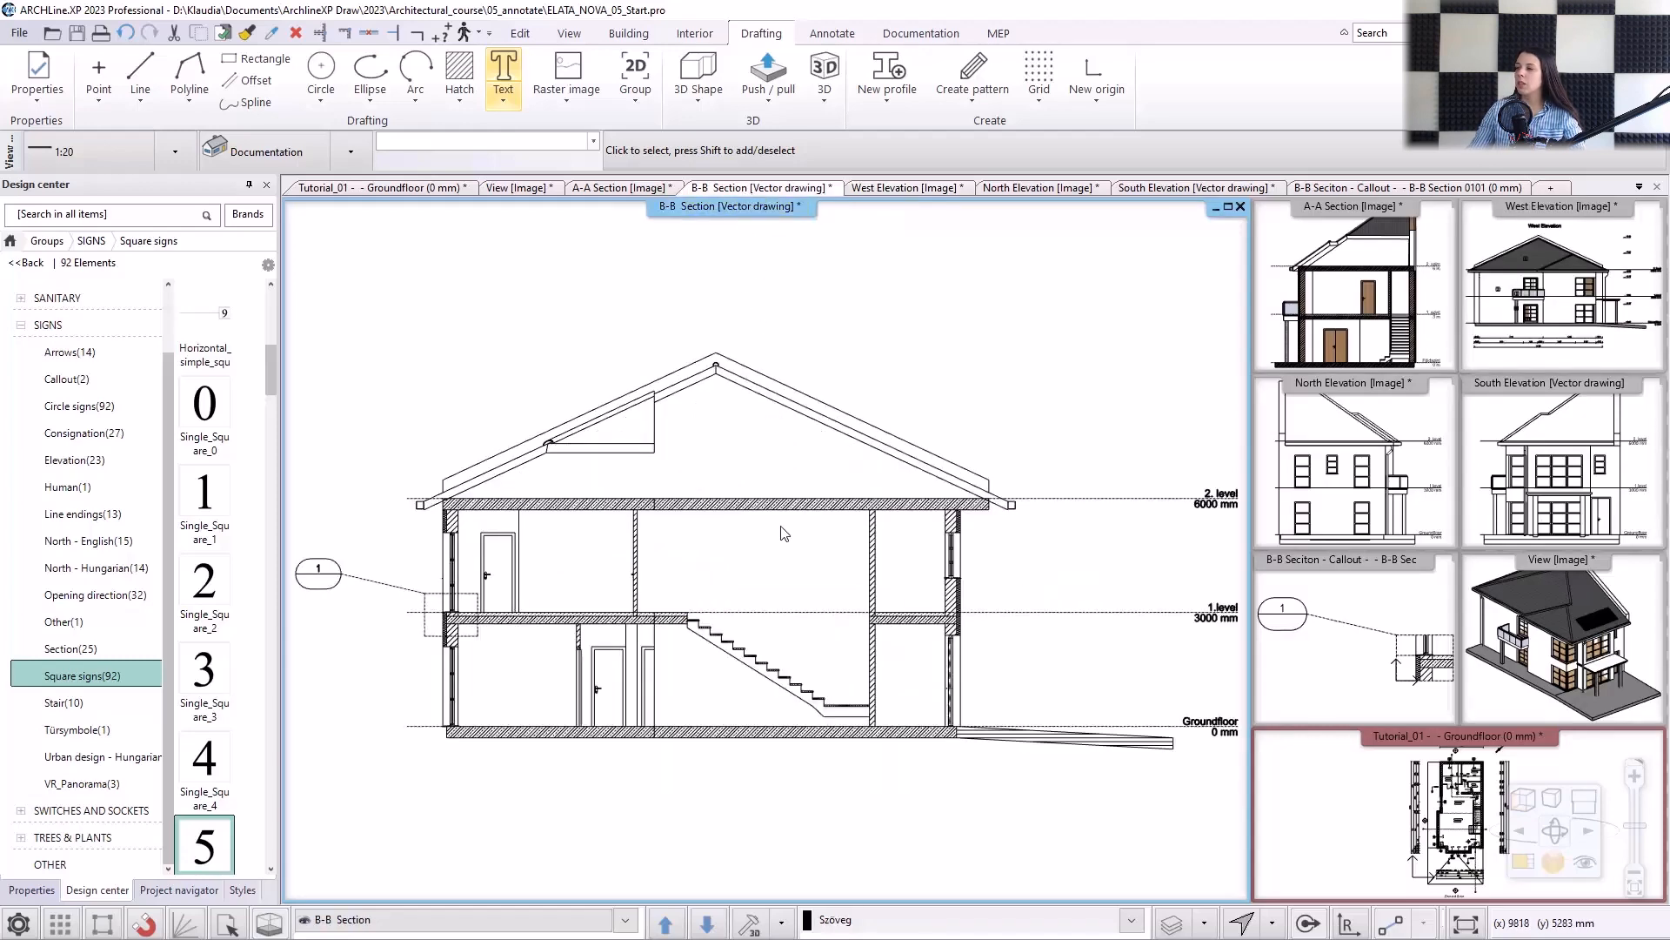
click(833, 31)
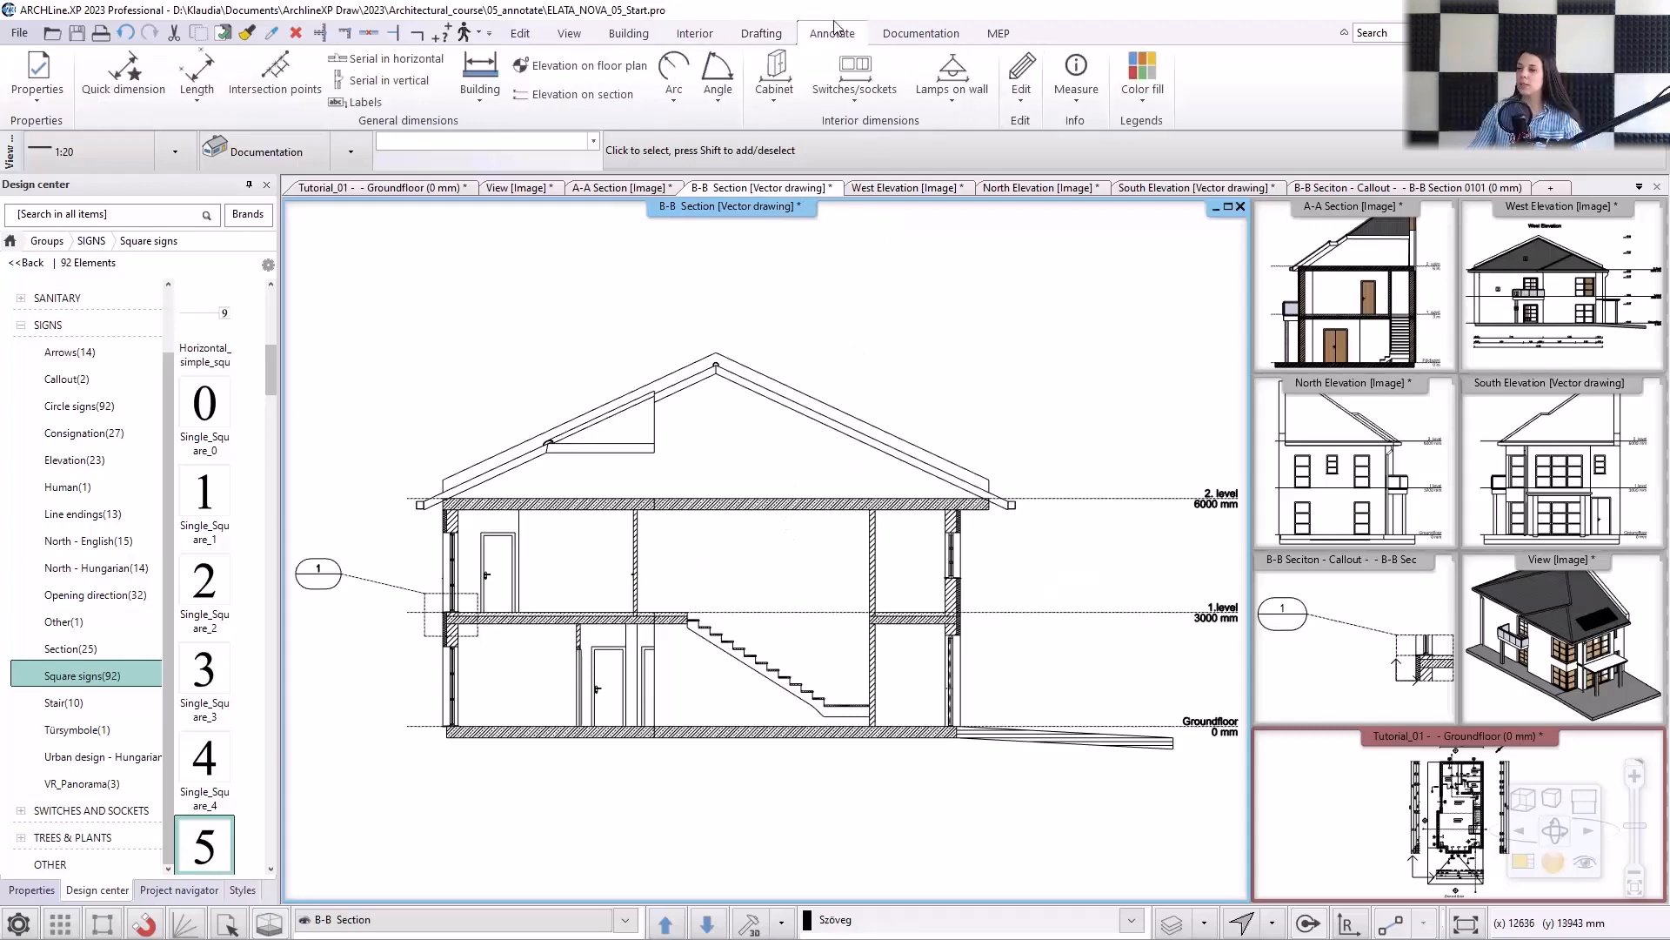
click(392, 58)
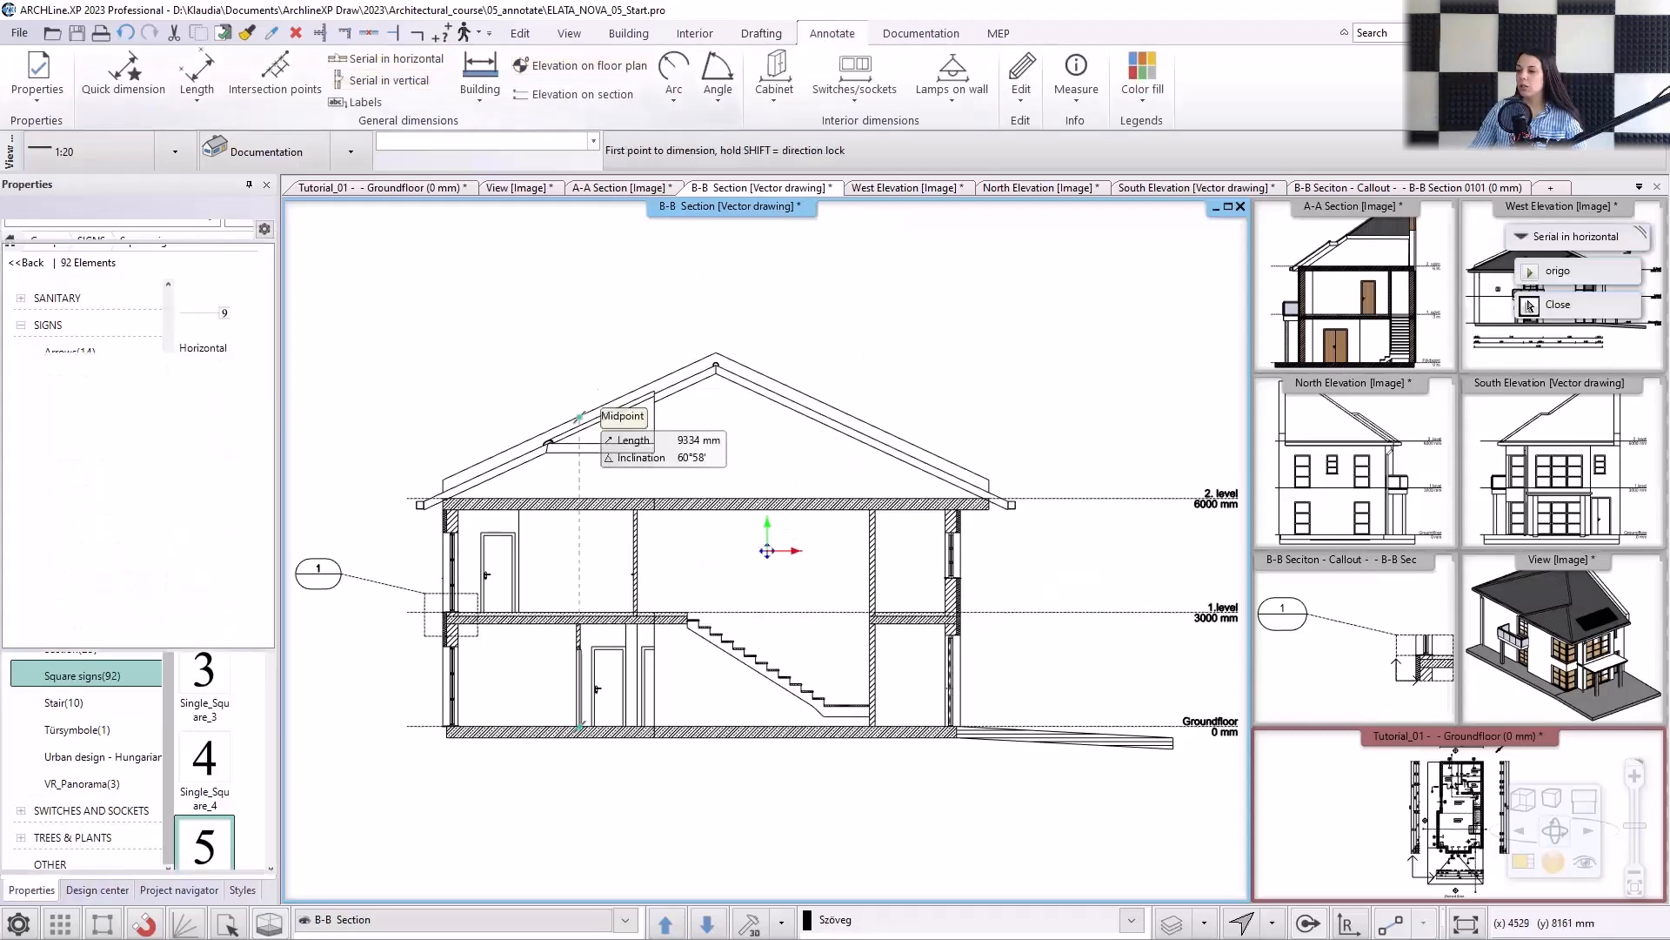
scroll(532, 504, up, 2)
scroll(533, 504, up, 2)
click(703, 594)
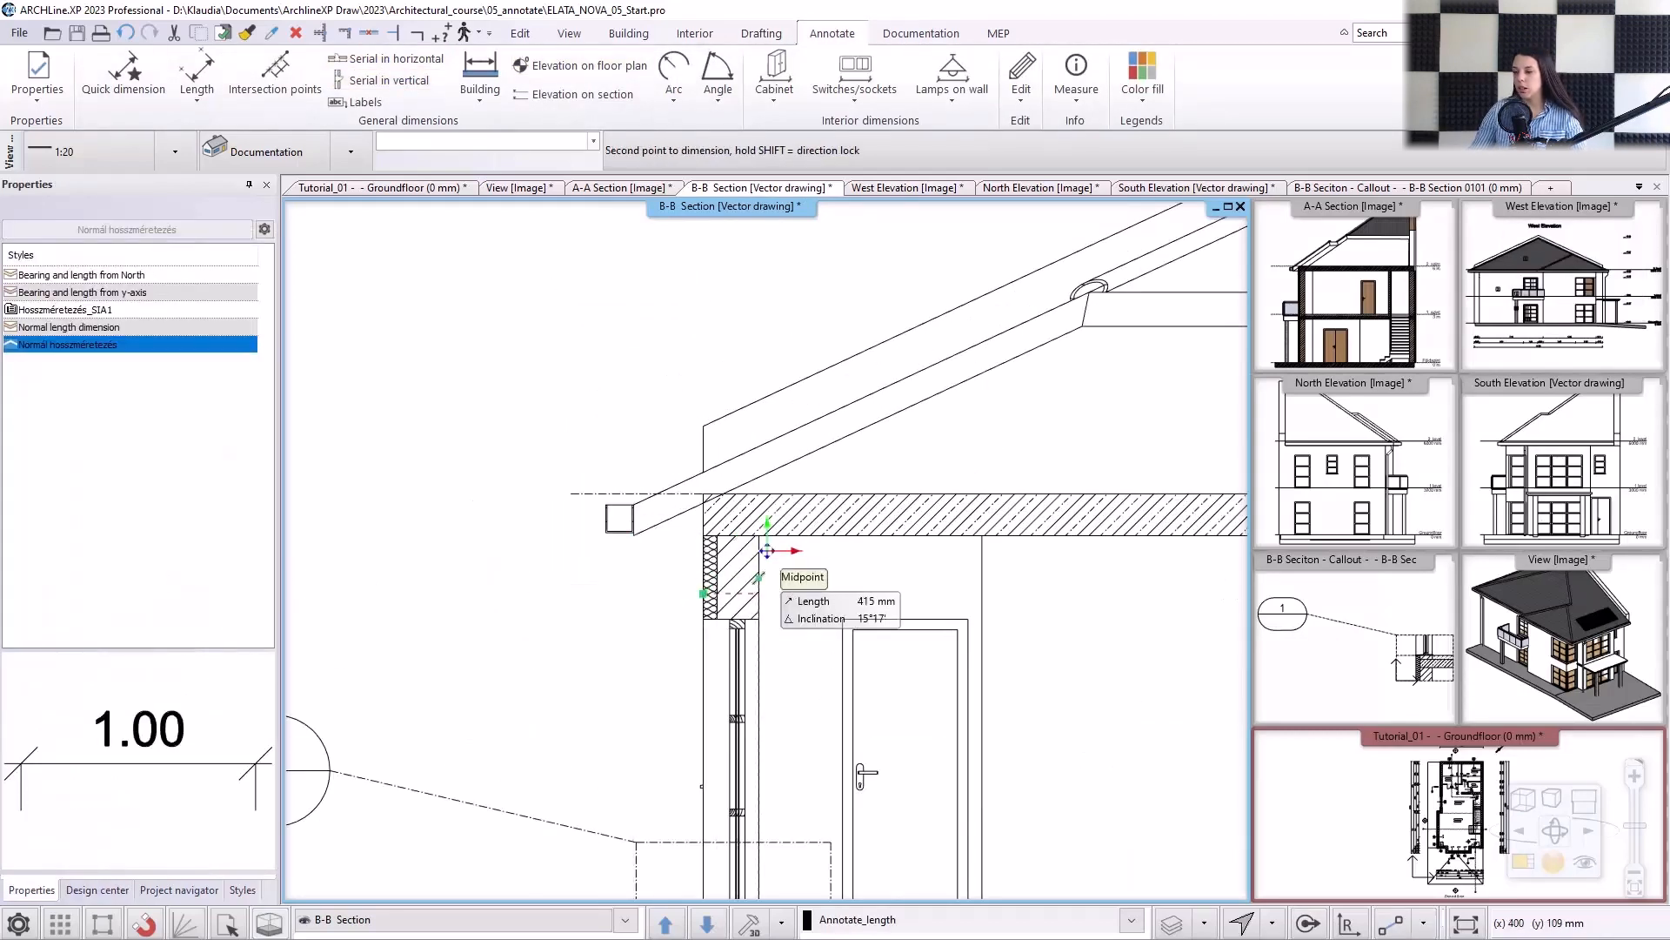
click(760, 577)
click(767, 551)
middle_drag(1095, 581, 816, 582)
click(995, 581)
click(1009, 581)
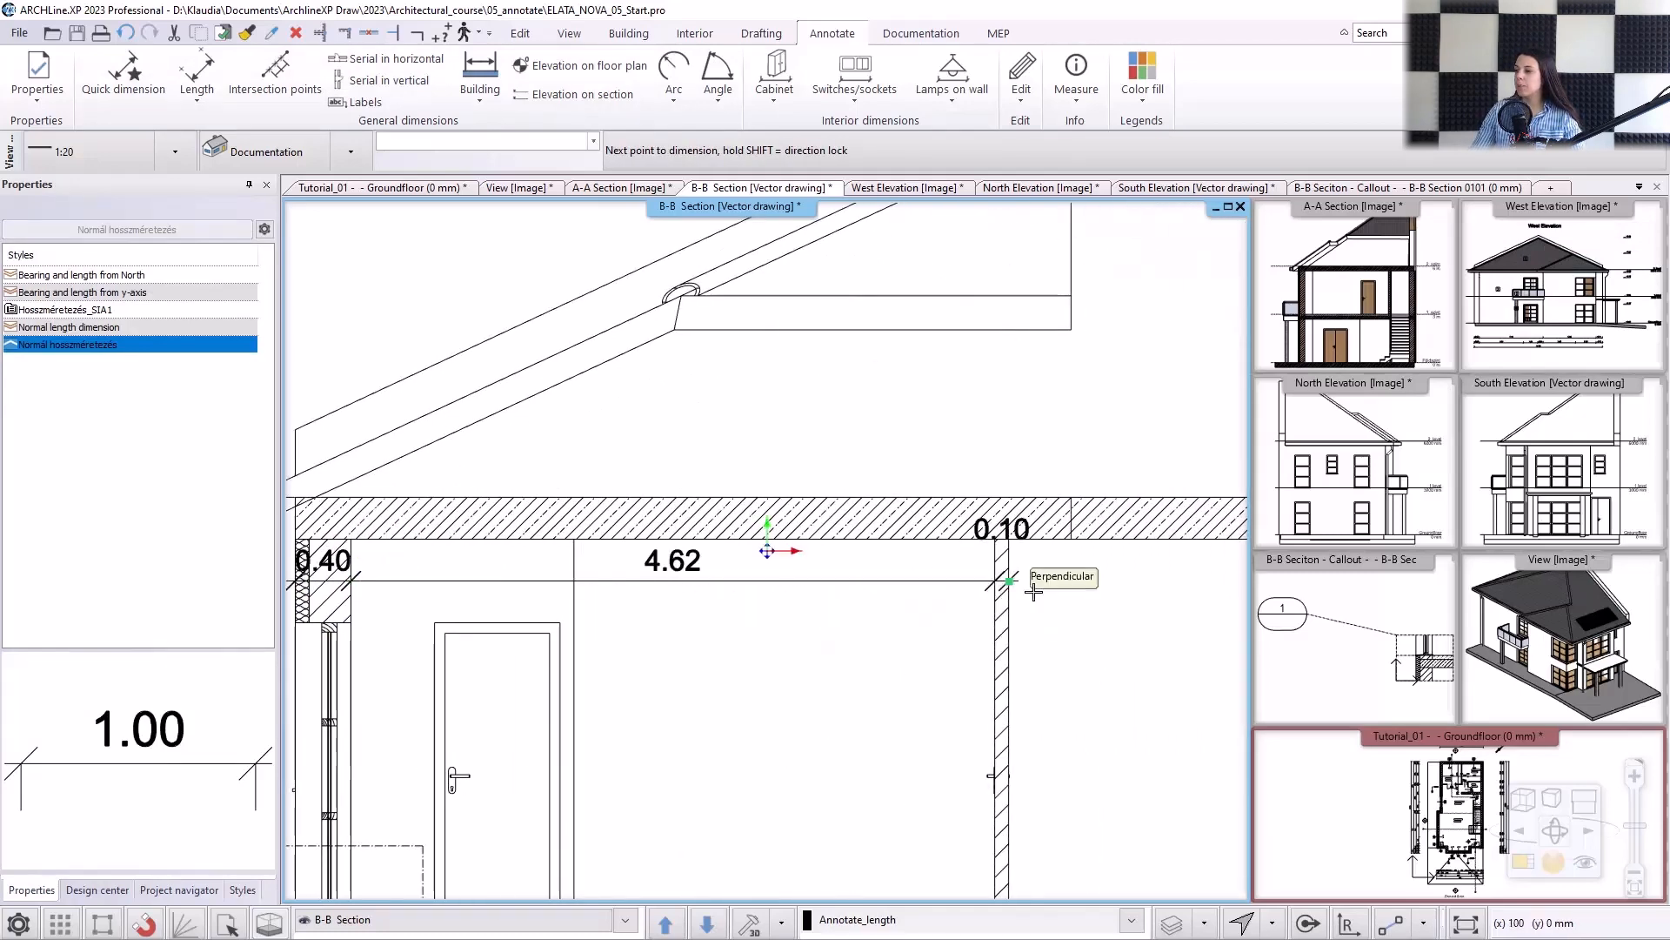
Continue the chain across the stair space, second partition, right room and right exterior wall, and finish the dimension.
middle_drag(1154, 628, 585, 661)
middle_drag(1085, 609, 644, 624)
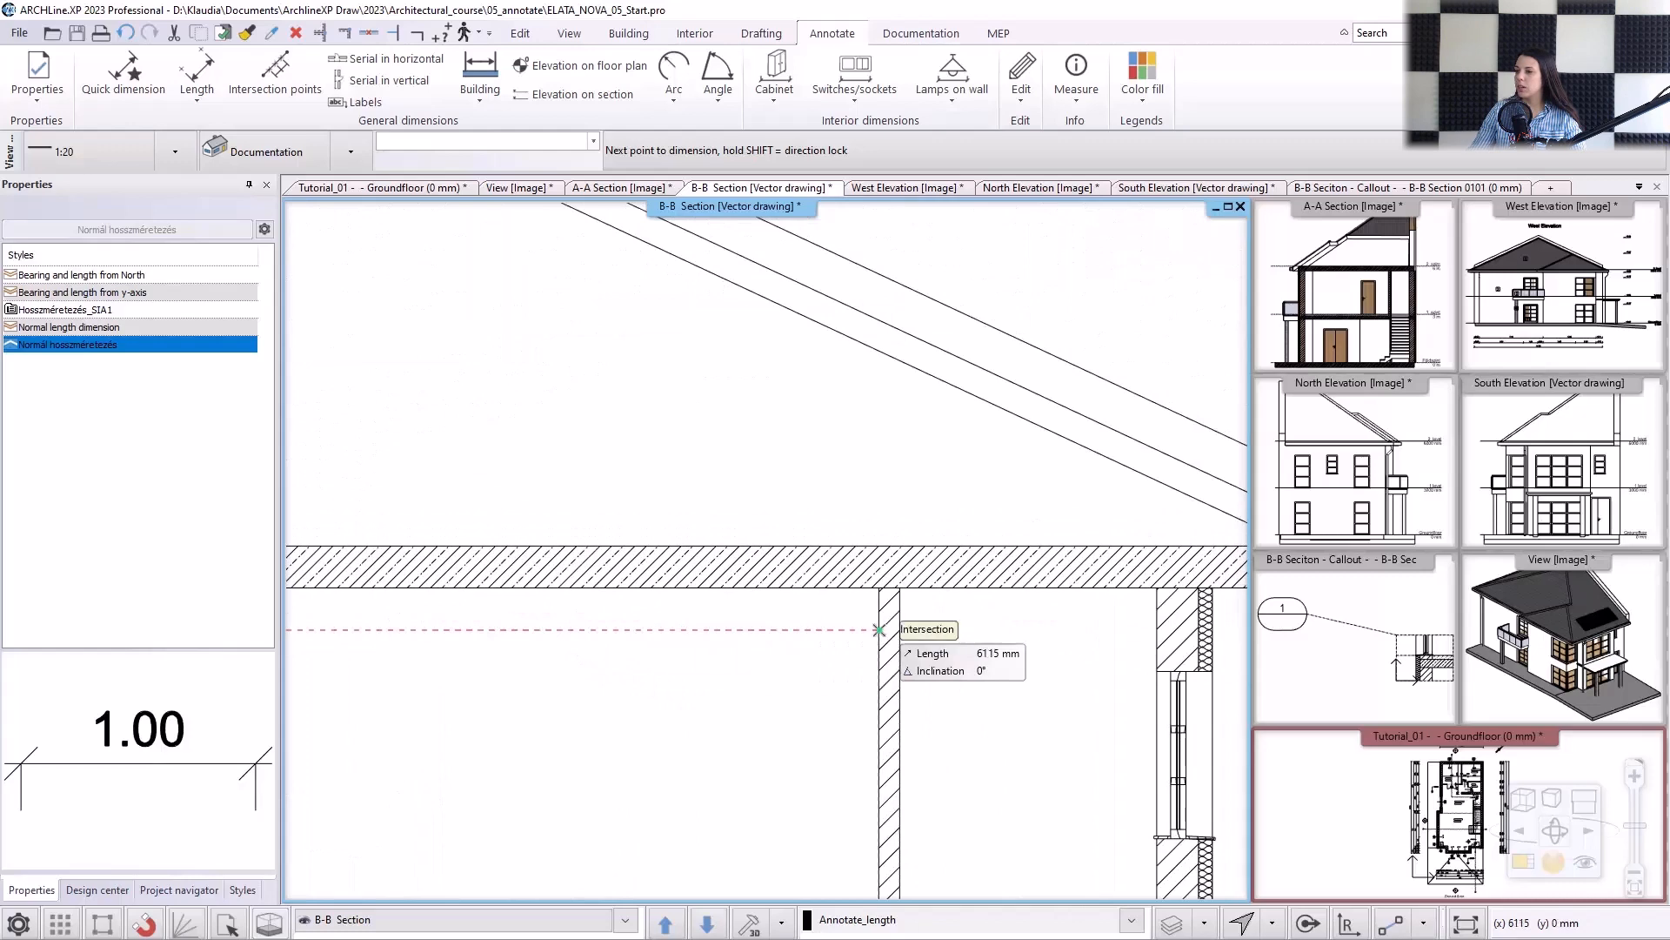
click(879, 629)
click(898, 629)
click(1157, 629)
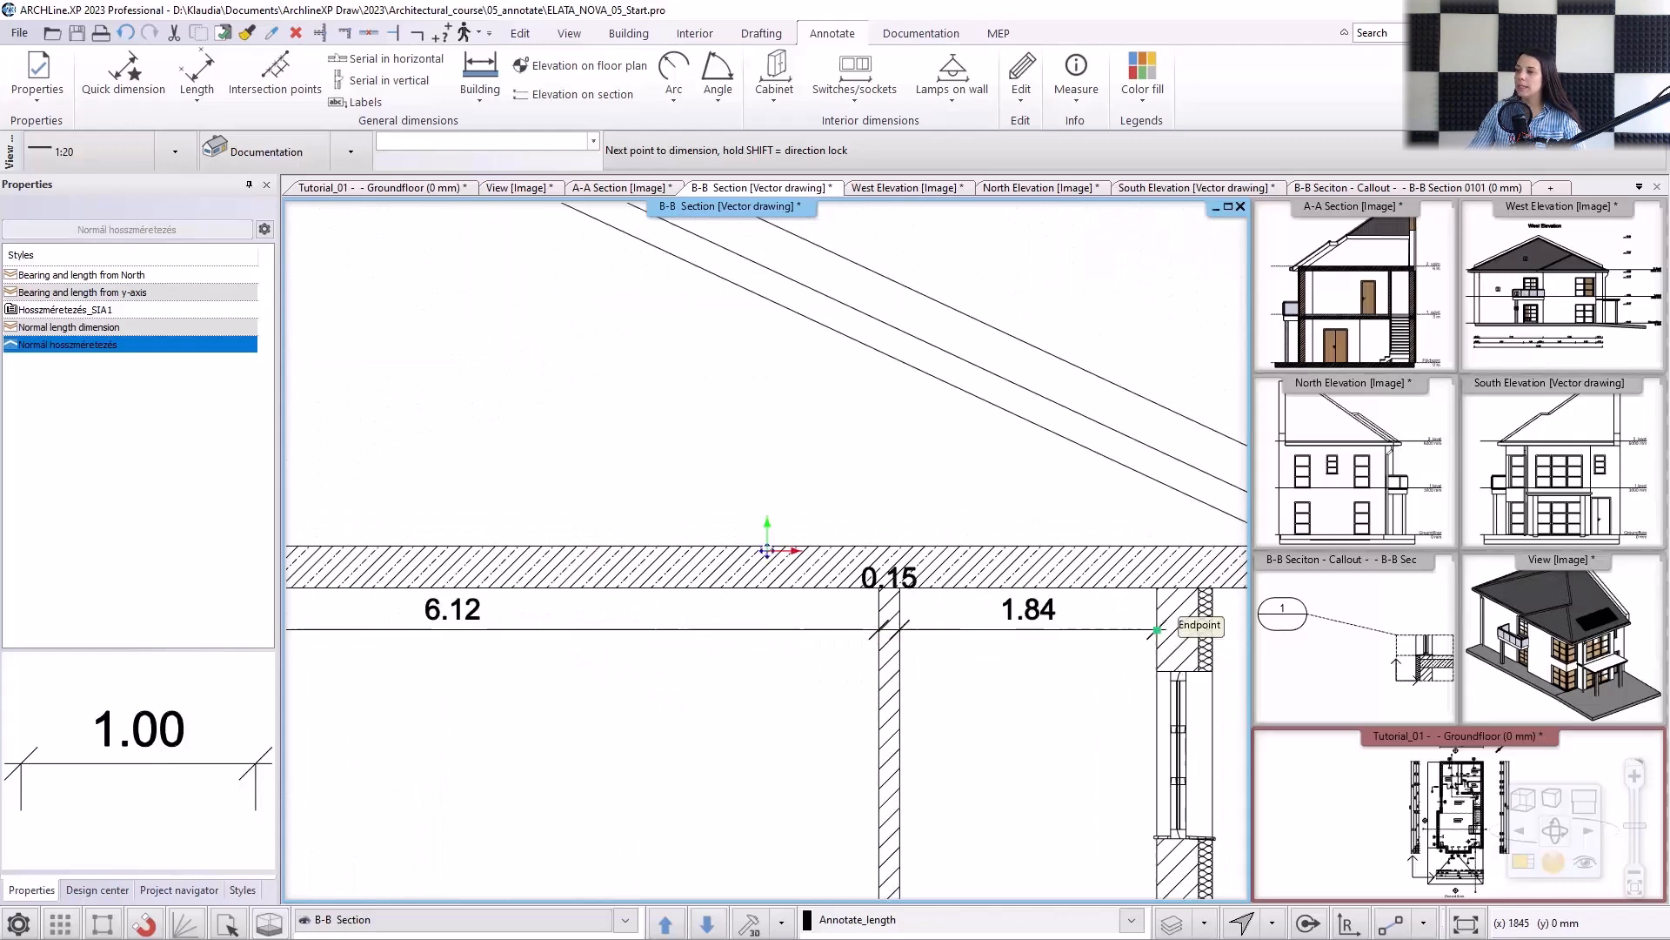
scroll(1213, 617, down, 5)
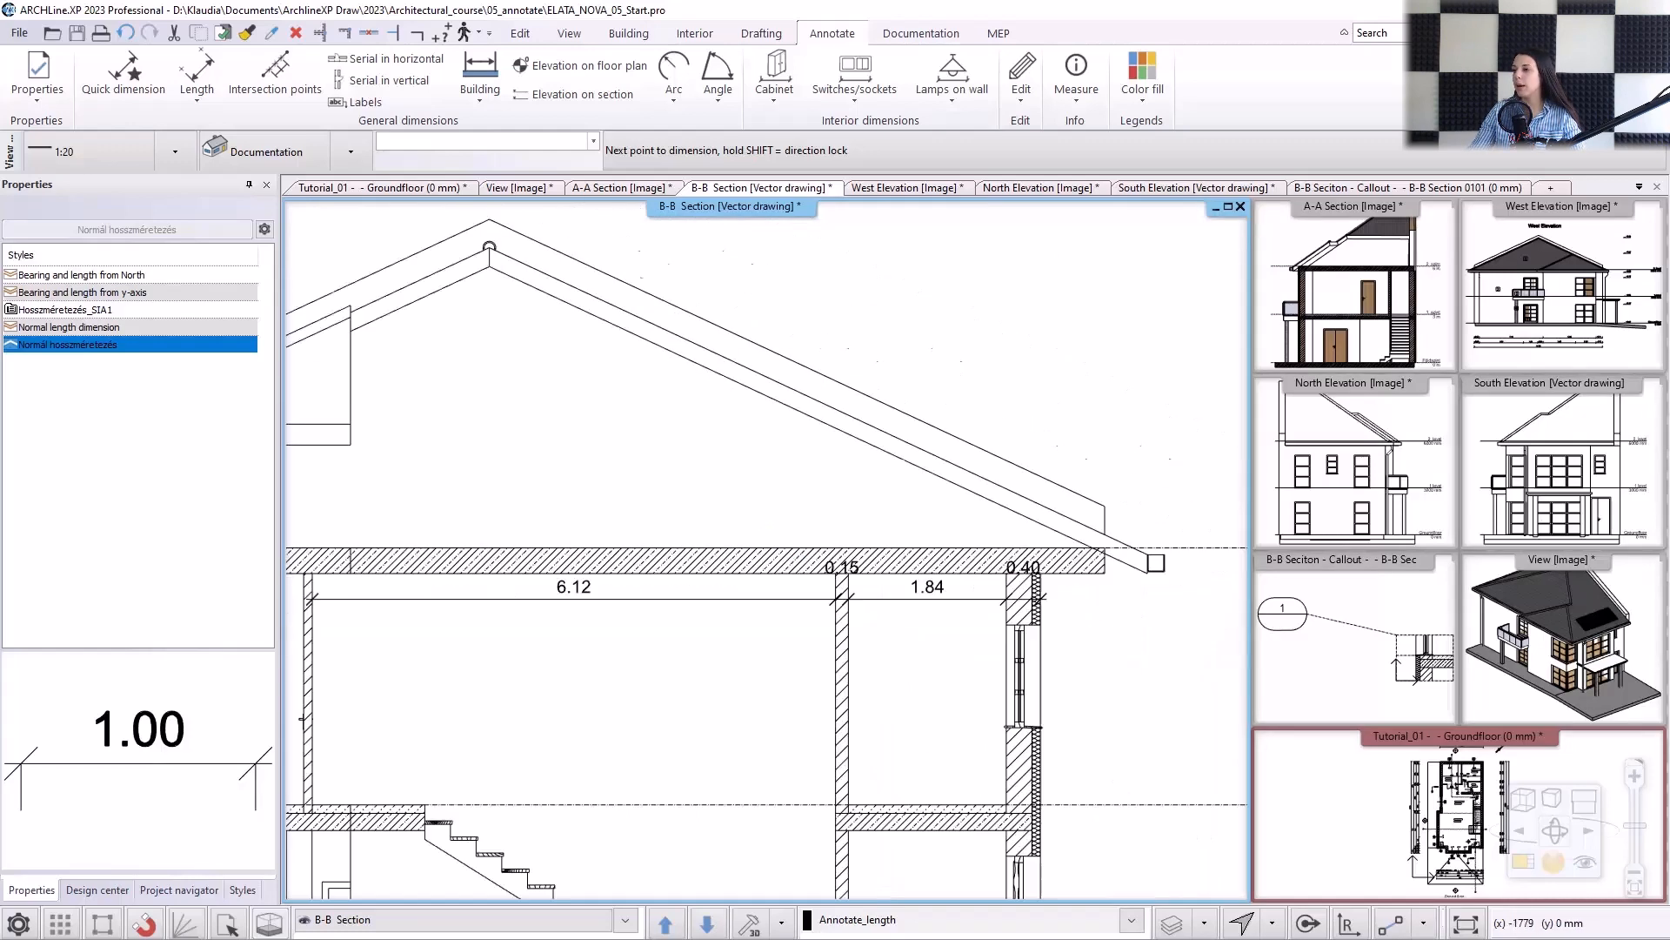
middle_drag(814, 640, 1004, 622)
key(Escape)
Move the upper-floor dimension chain farther down from the ceiling slab.
click(872, 556)
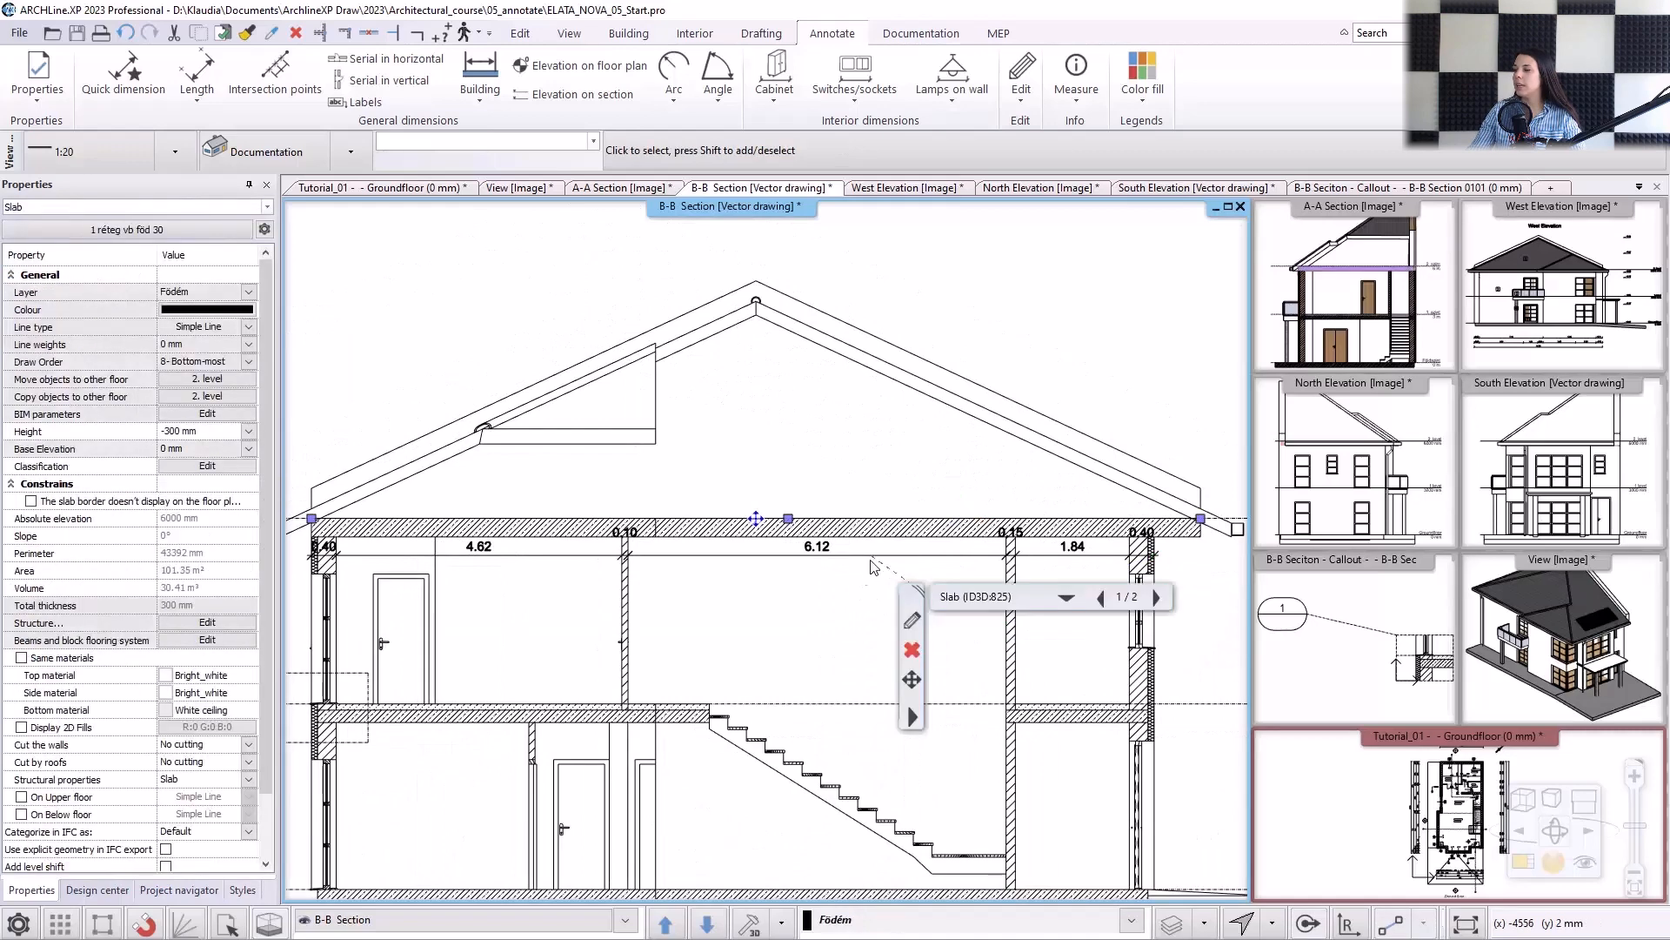
scroll(877, 561, up, 2)
click(866, 549)
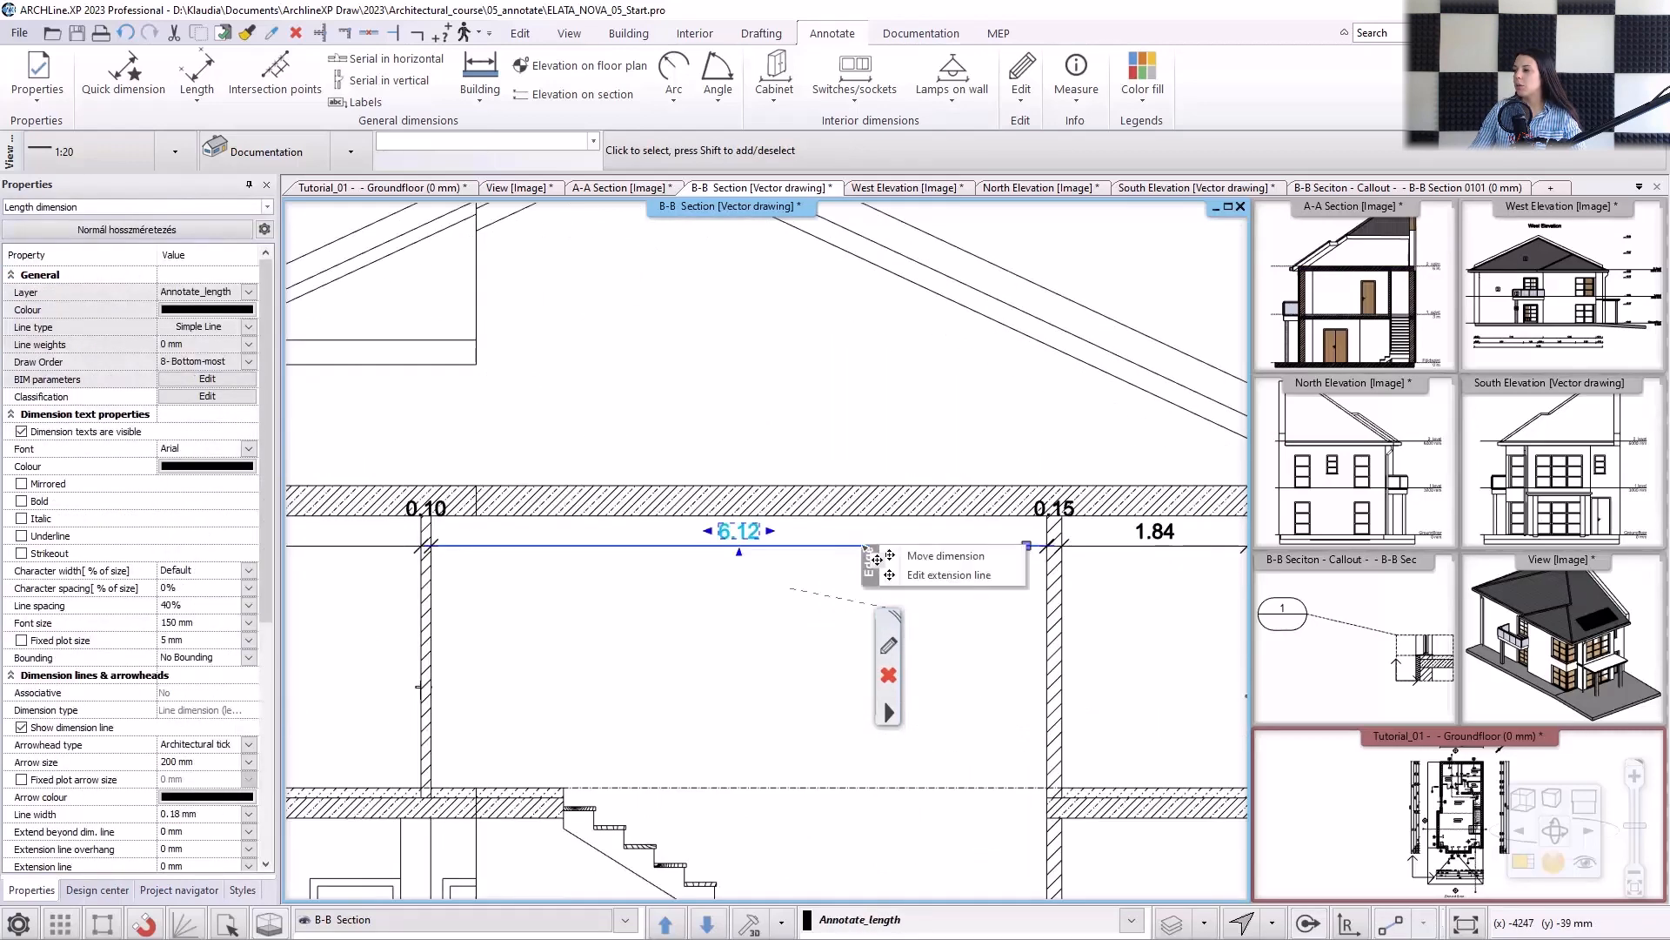
click(918, 556)
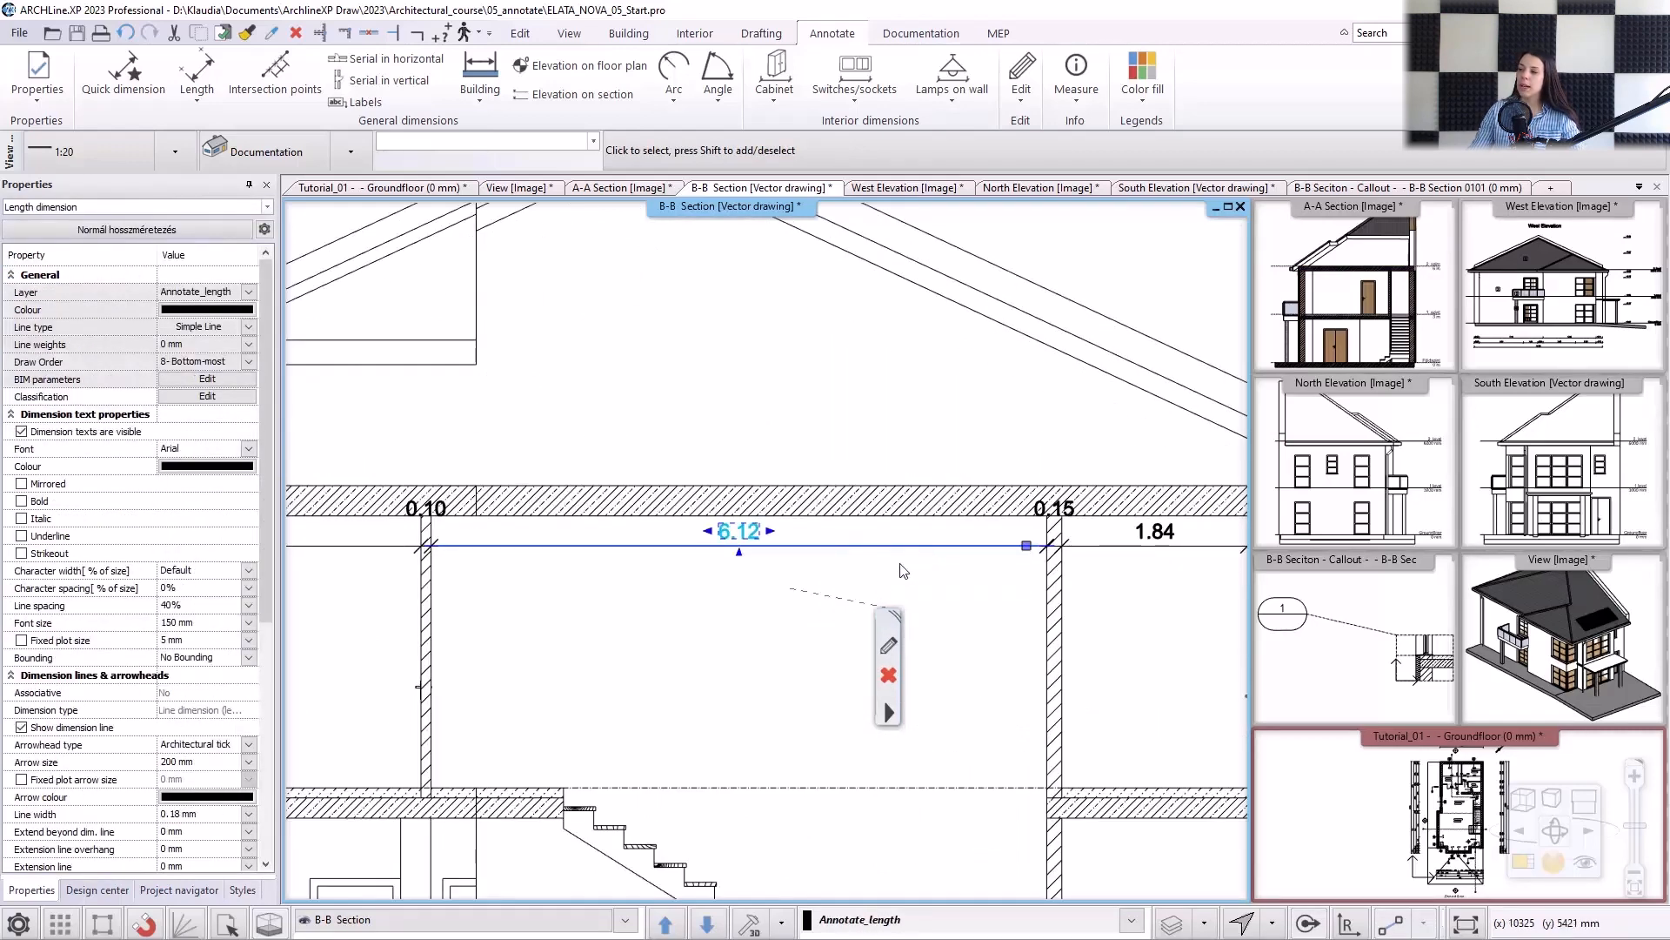
click(869, 588)
scroll(849, 548, down, 2)
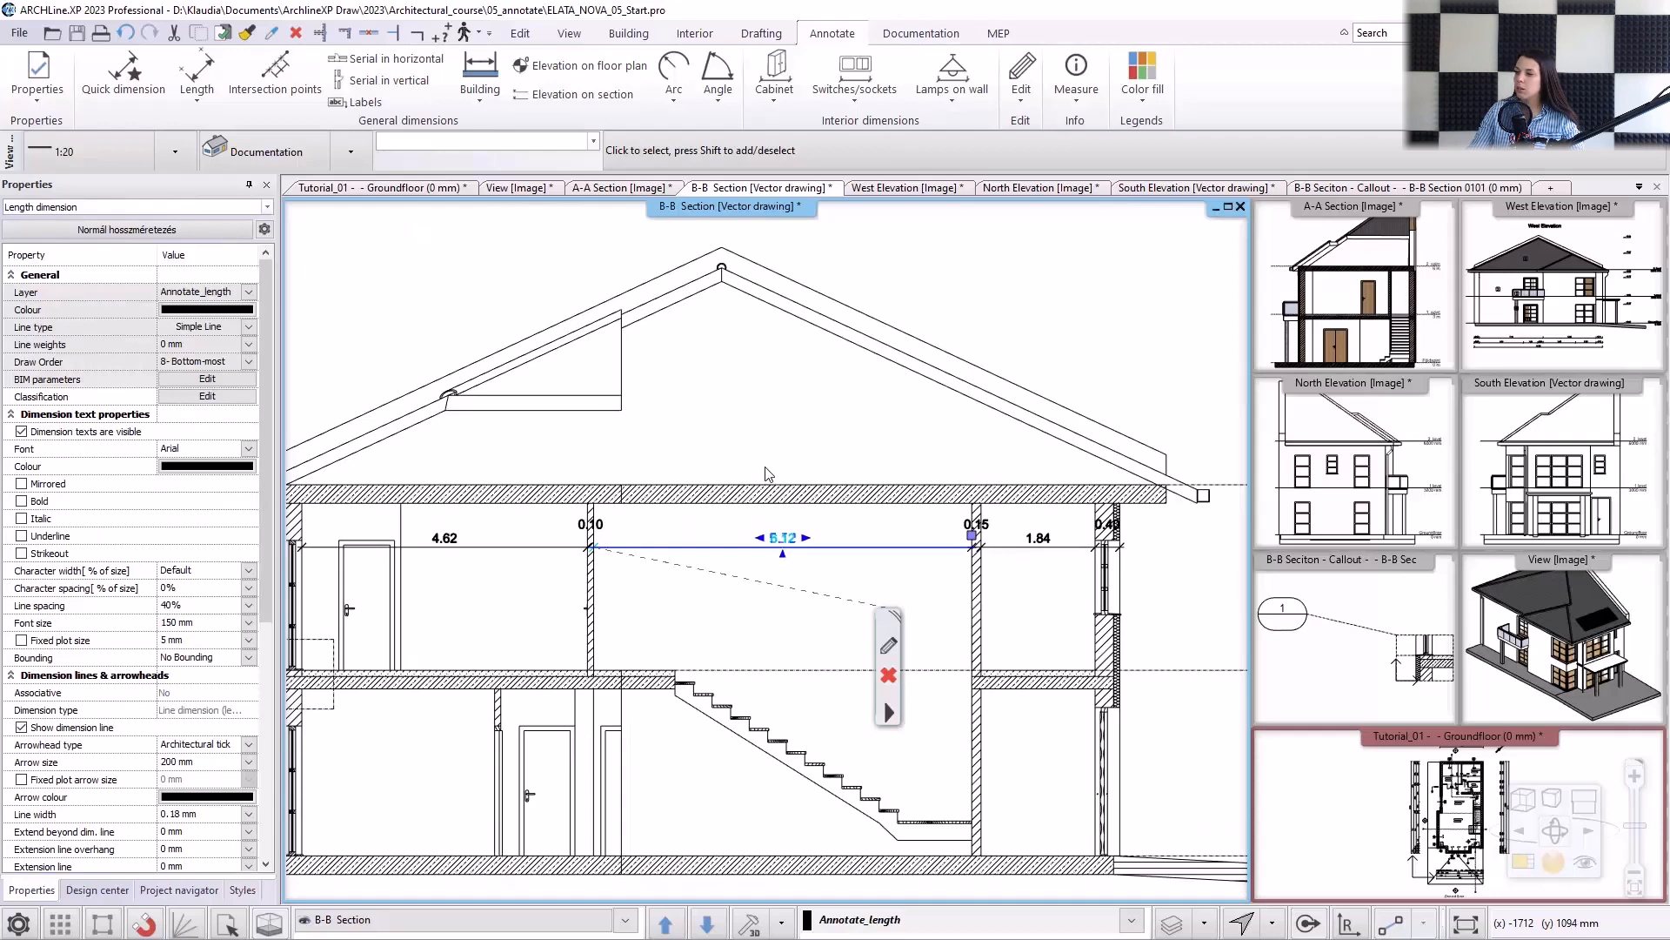
click(768, 474)
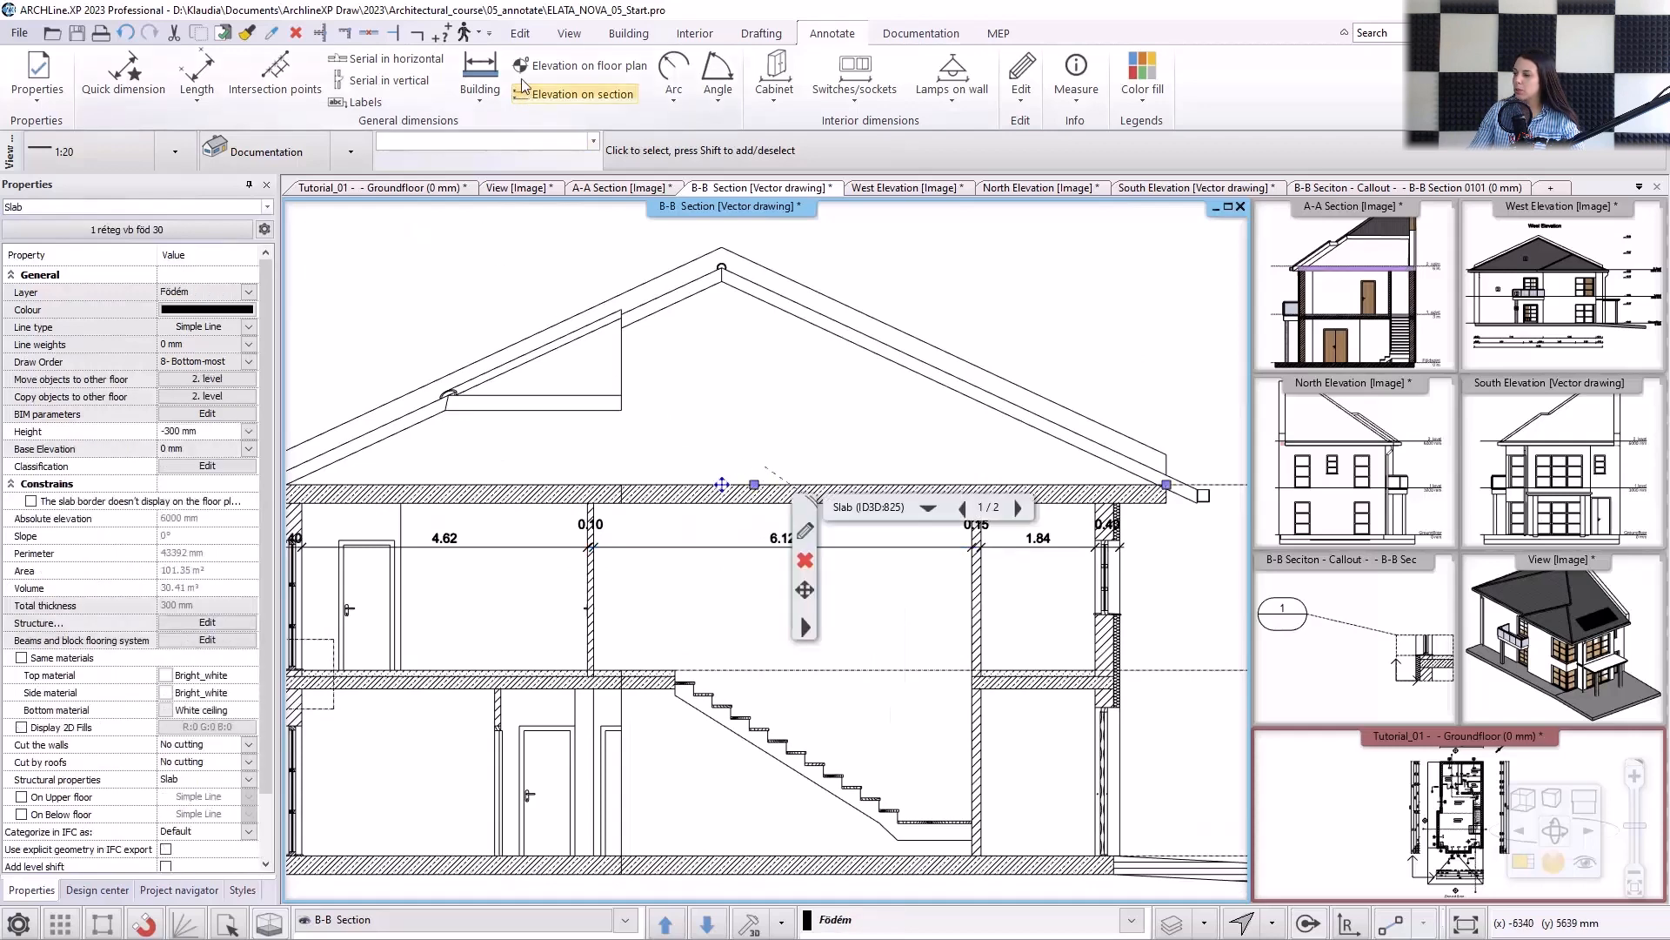
In the B-B section, start a vertical serial dimension through the ground slab, ground-floor room height and both layers of the intermediate slab.
click(389, 80)
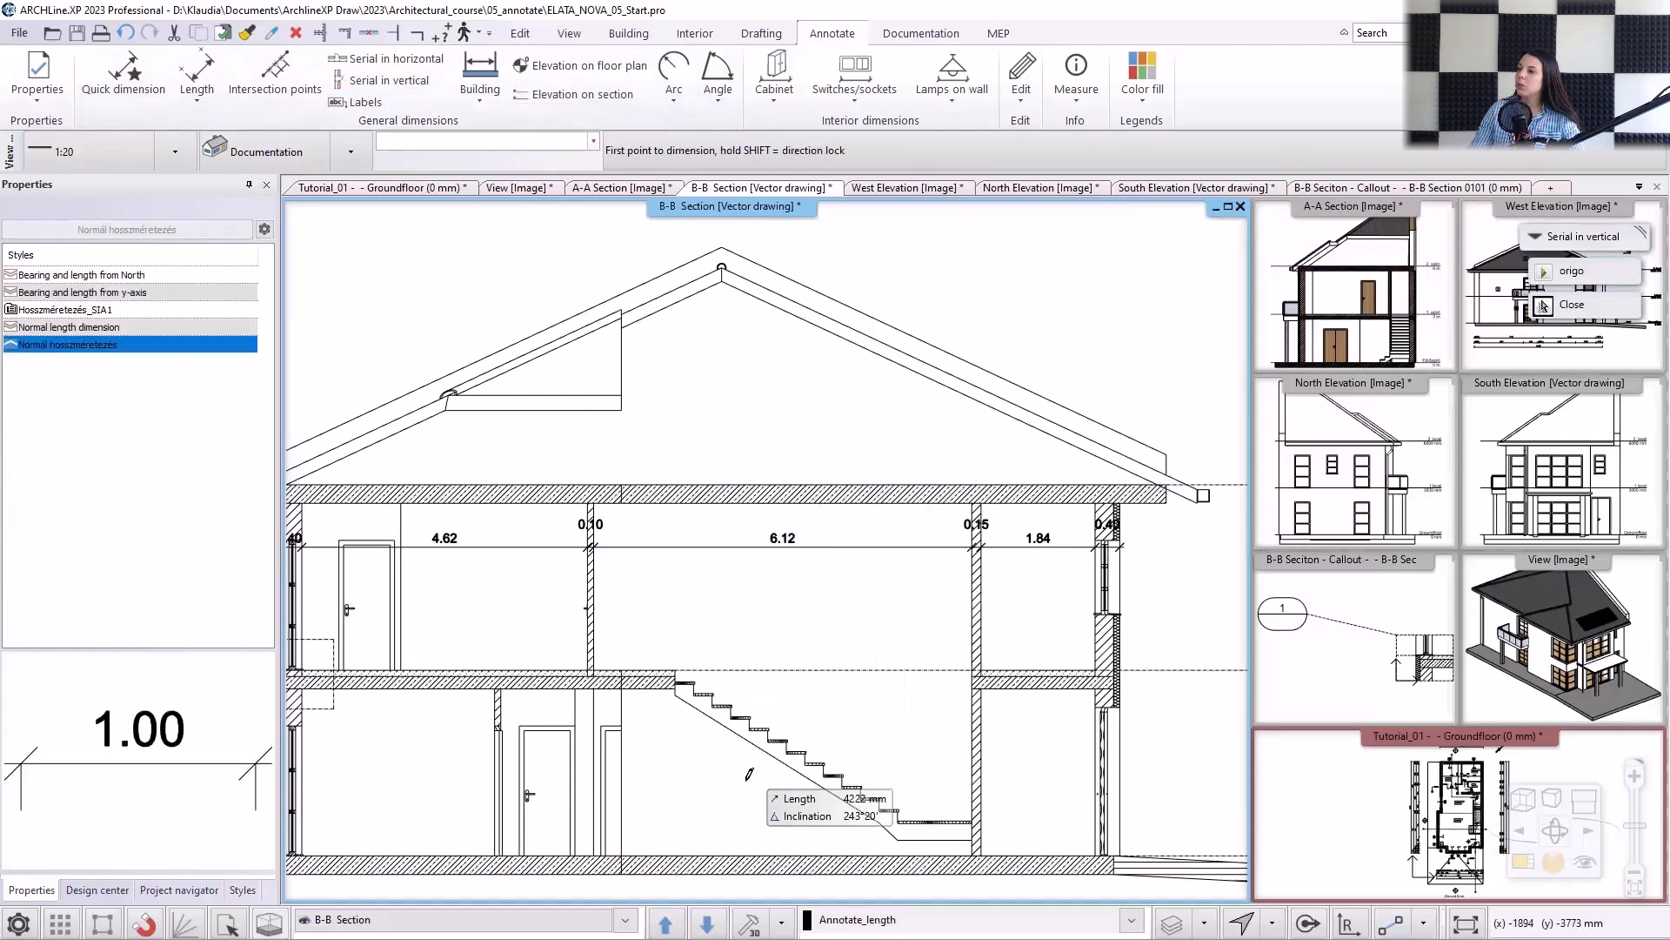
scroll(729, 688, up, 3)
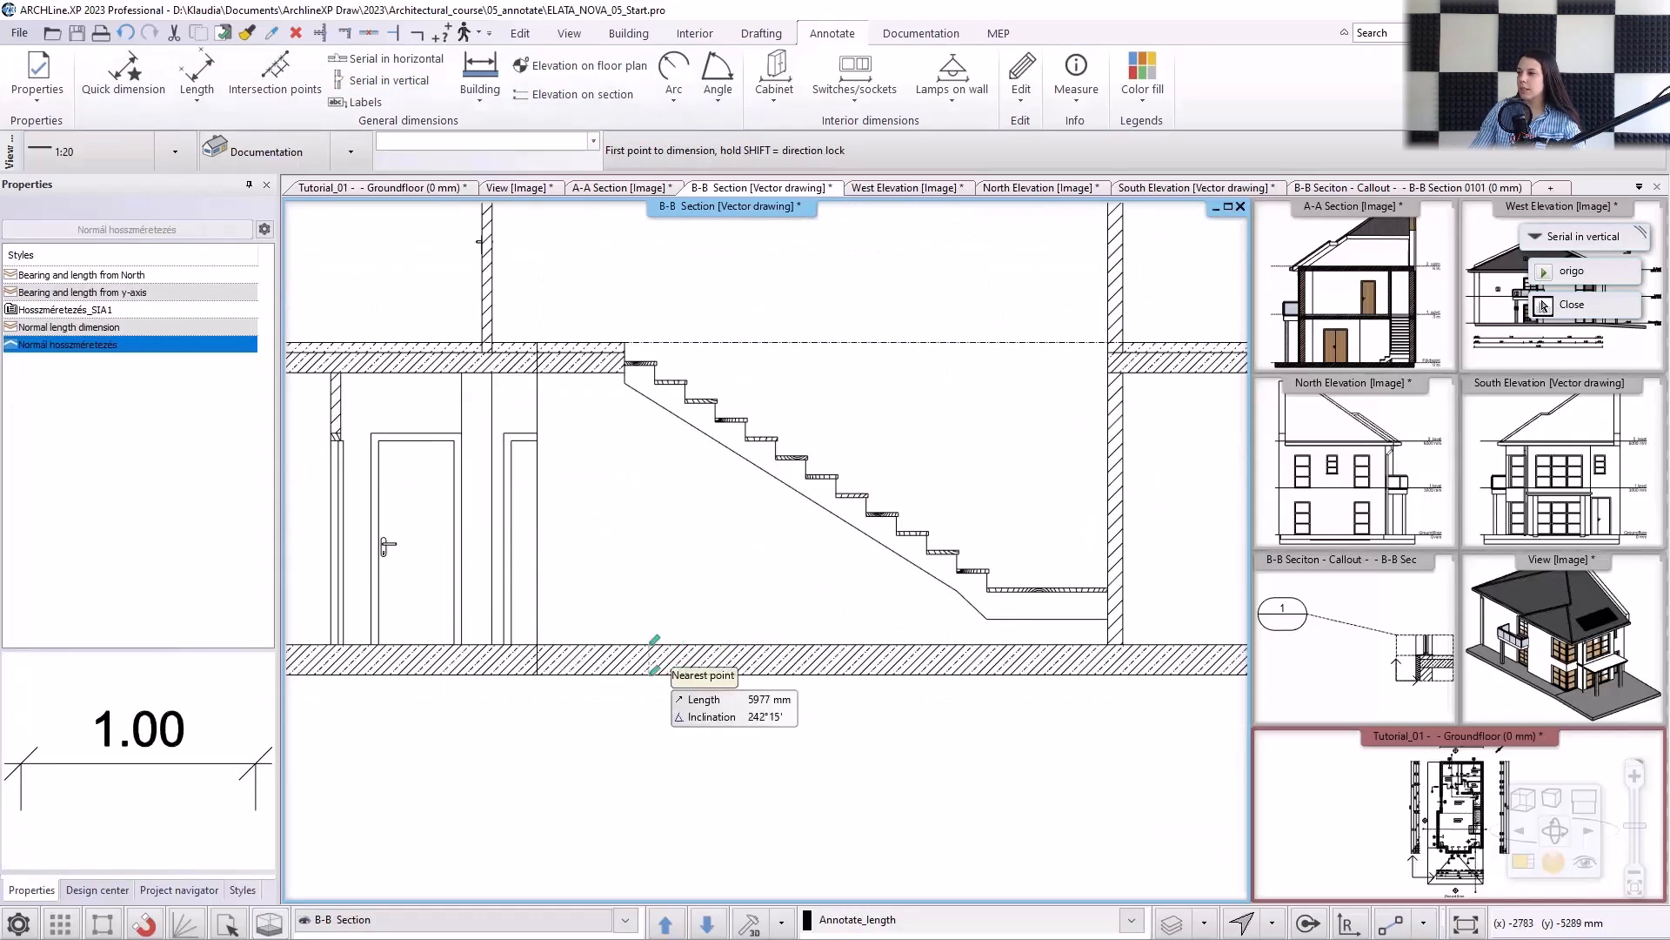
click(649, 676)
click(650, 645)
click(611, 606)
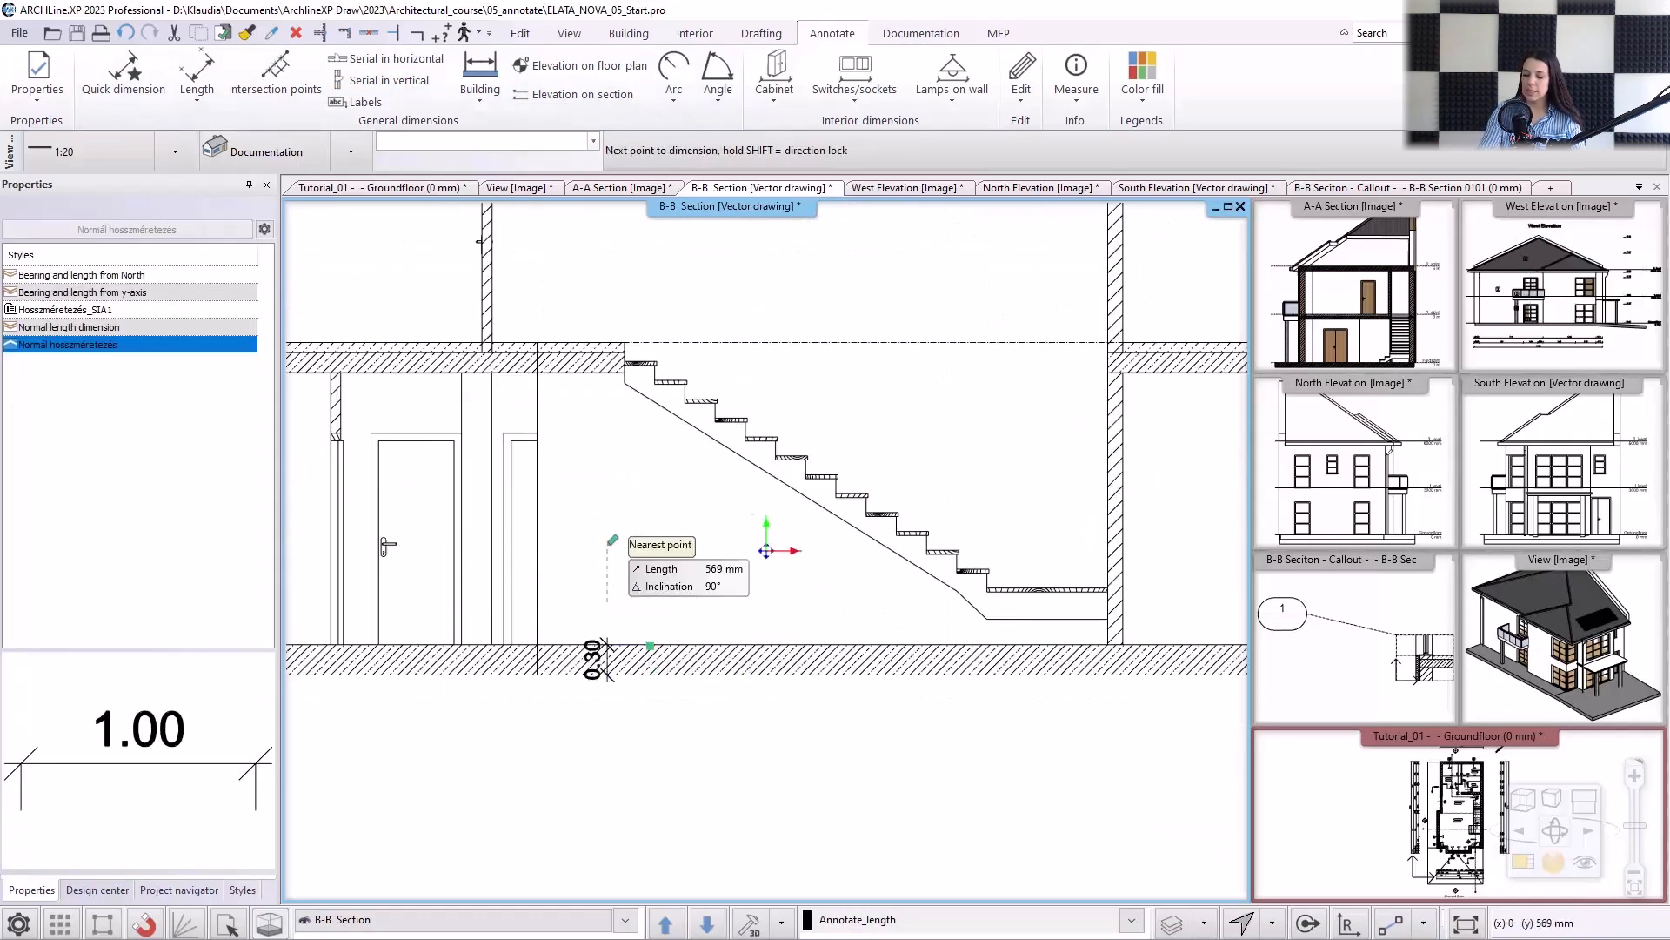
click(608, 373)
scroll(609, 373, up, 2)
scroll(608, 374, up, 2)
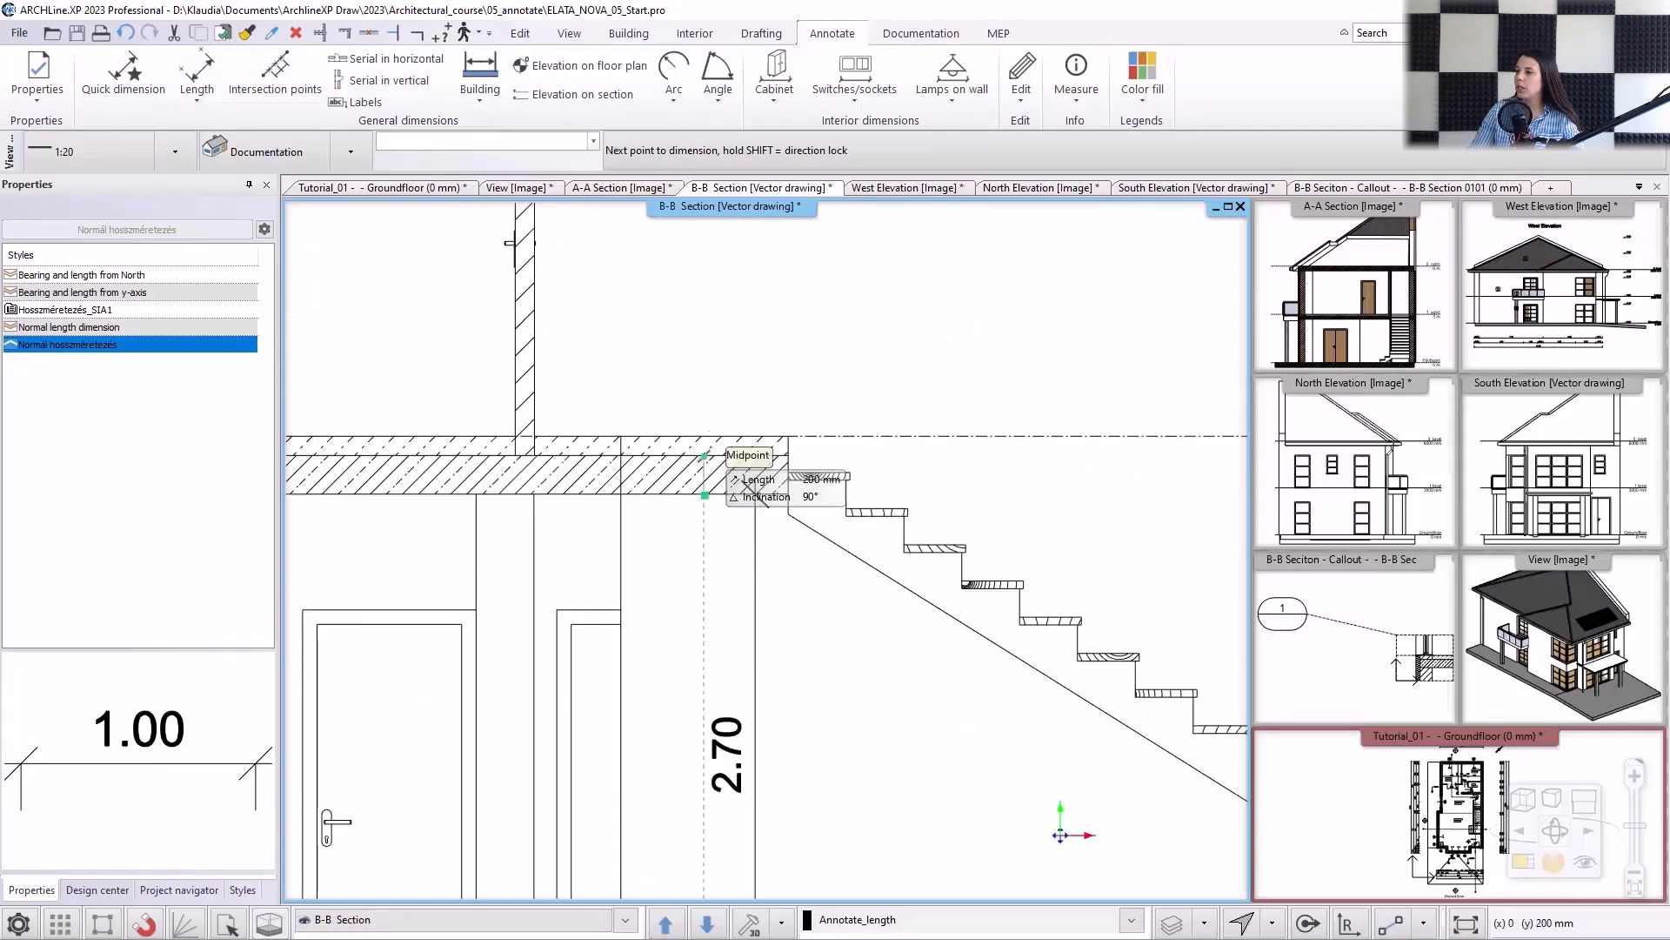
click(705, 435)
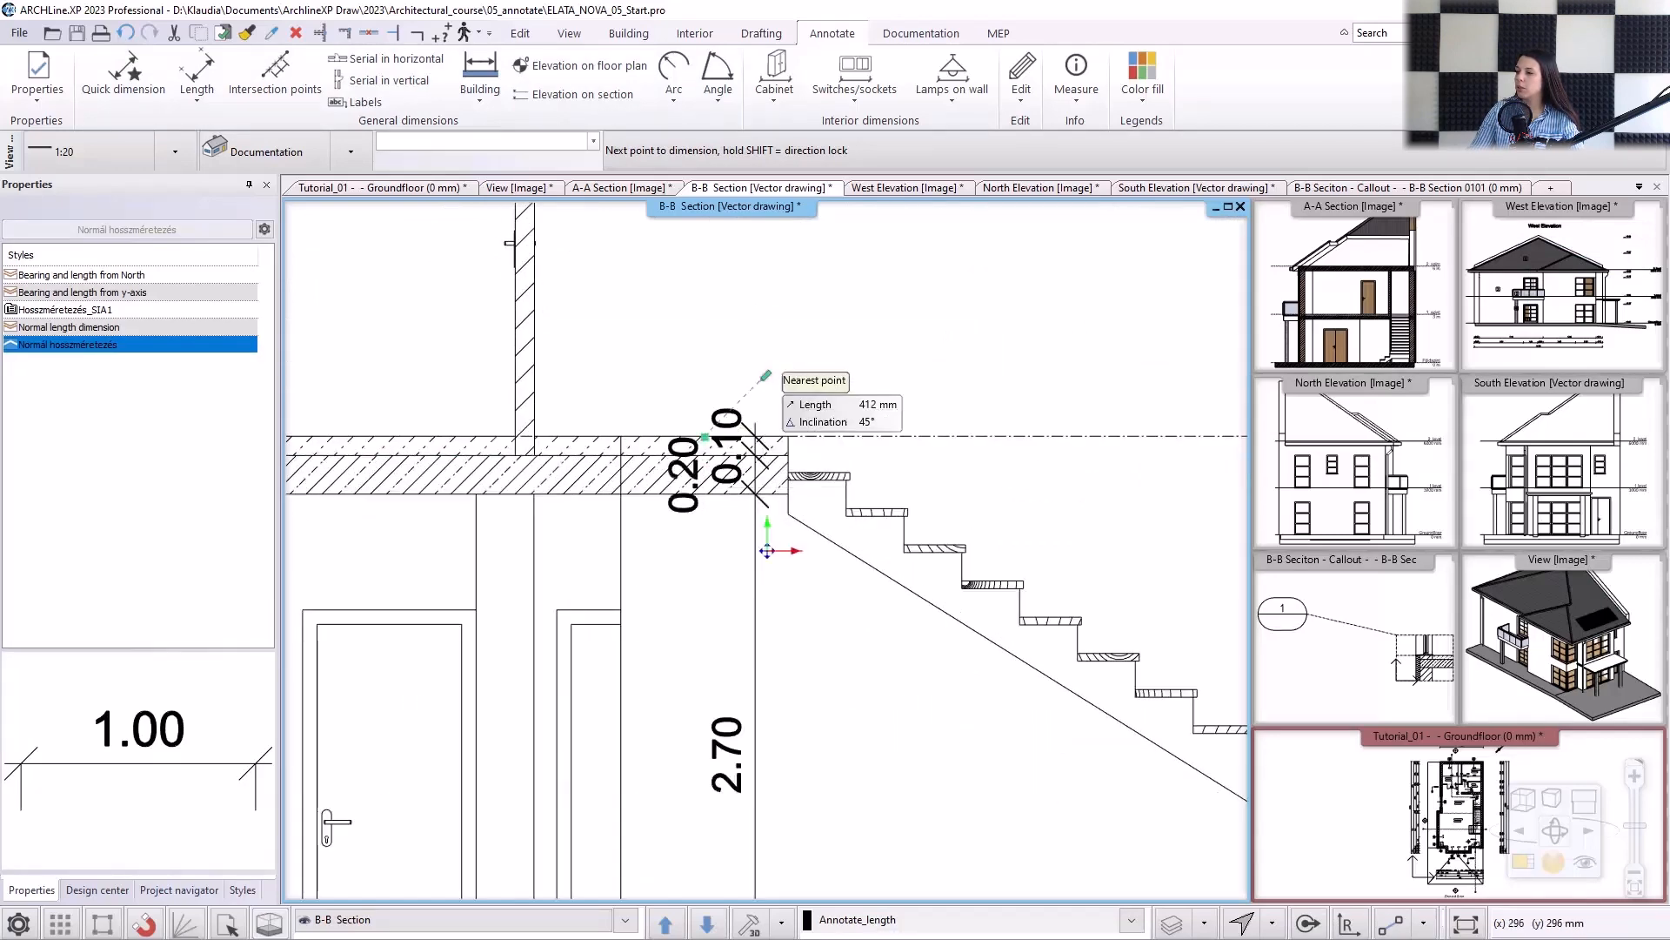
Continue the vertical chain through the upper-floor room, ceiling slab and attic up to the underside of the roof ridge, and finish it.
scroll(768, 370, down, 2)
middle_drag(777, 252, 750, 446)
click(742, 410)
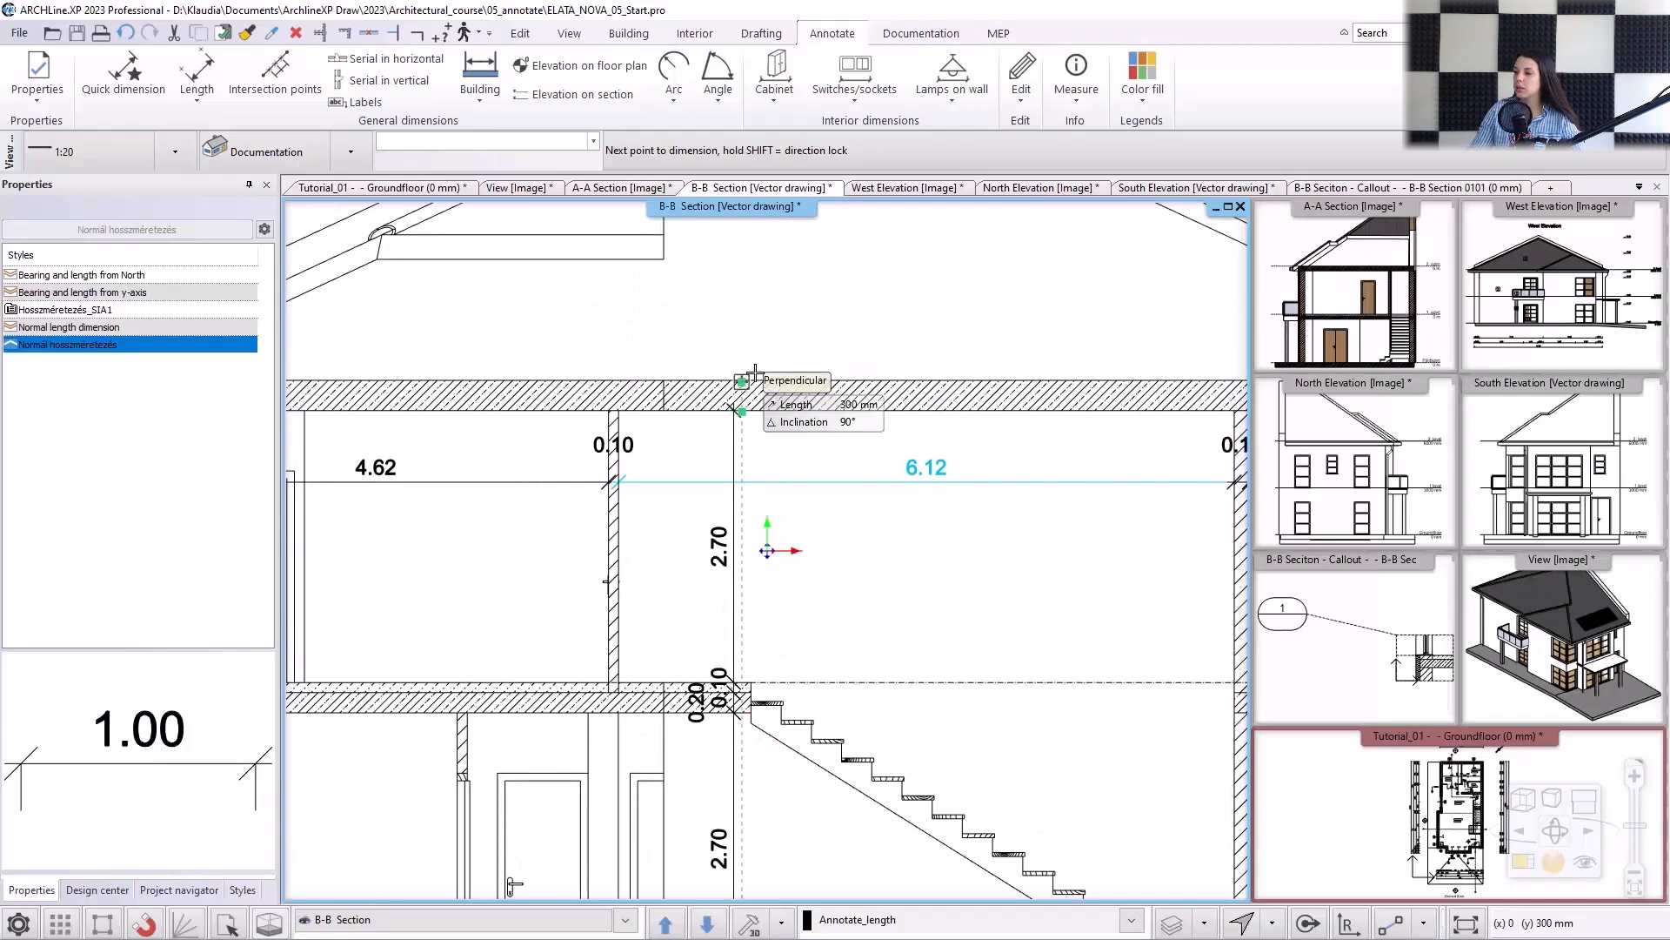
click(740, 381)
scroll(783, 348, down, 3)
scroll(803, 331, up, 2)
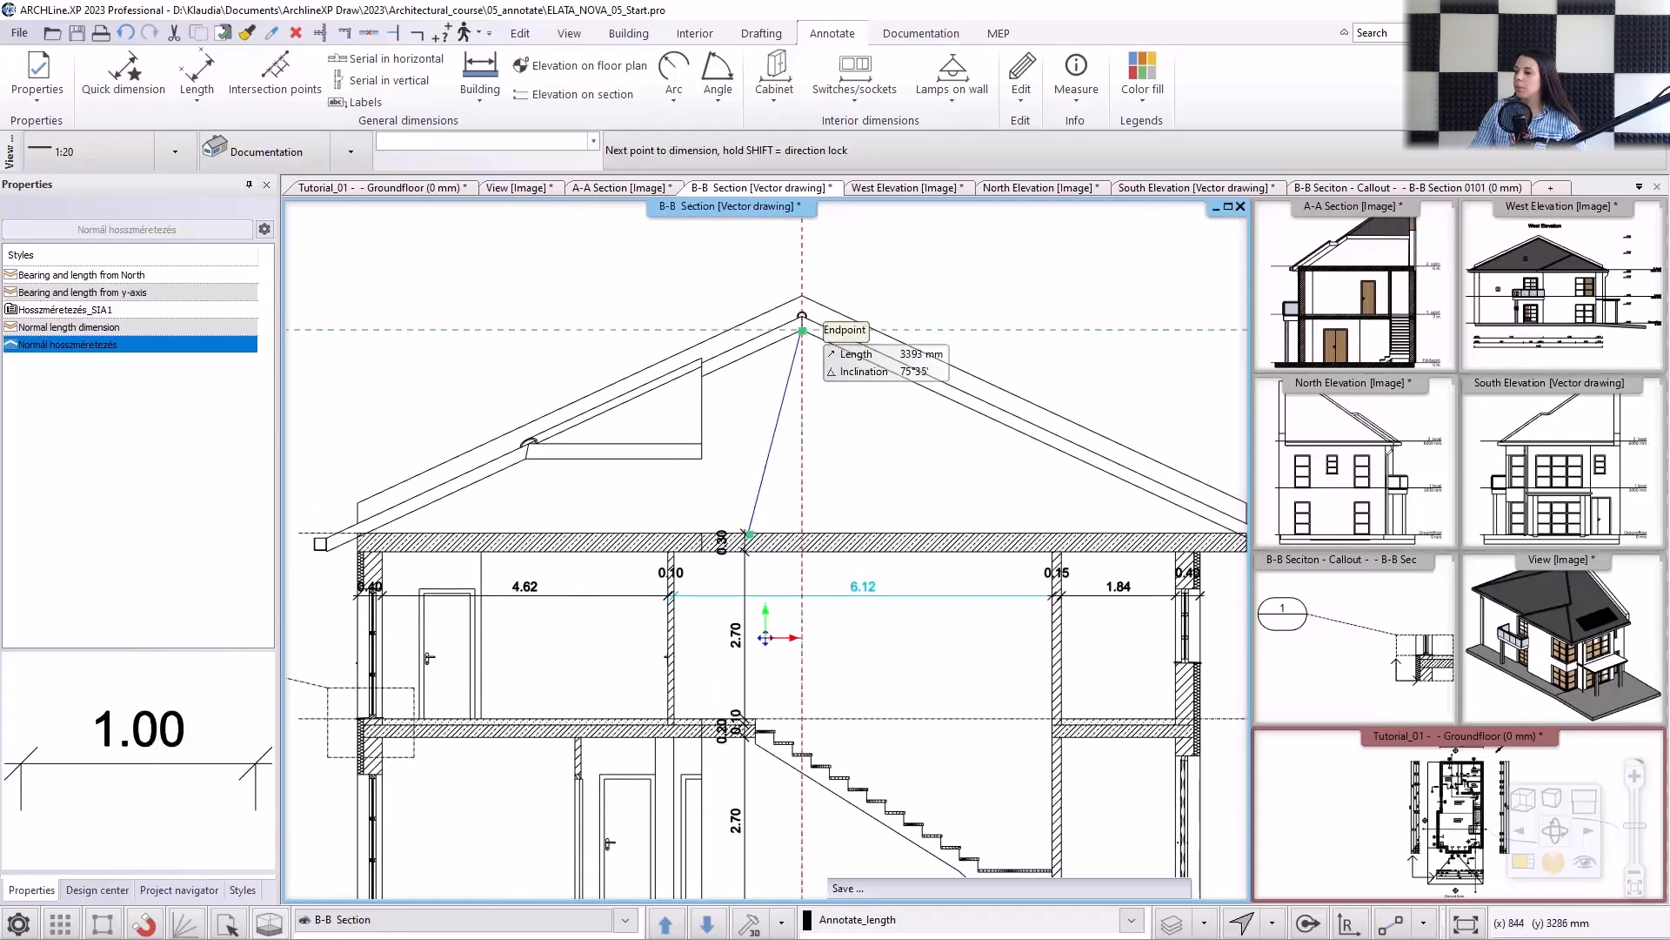
click(802, 331)
middle_drag(817, 533, 816, 435)
right_click(817, 441)
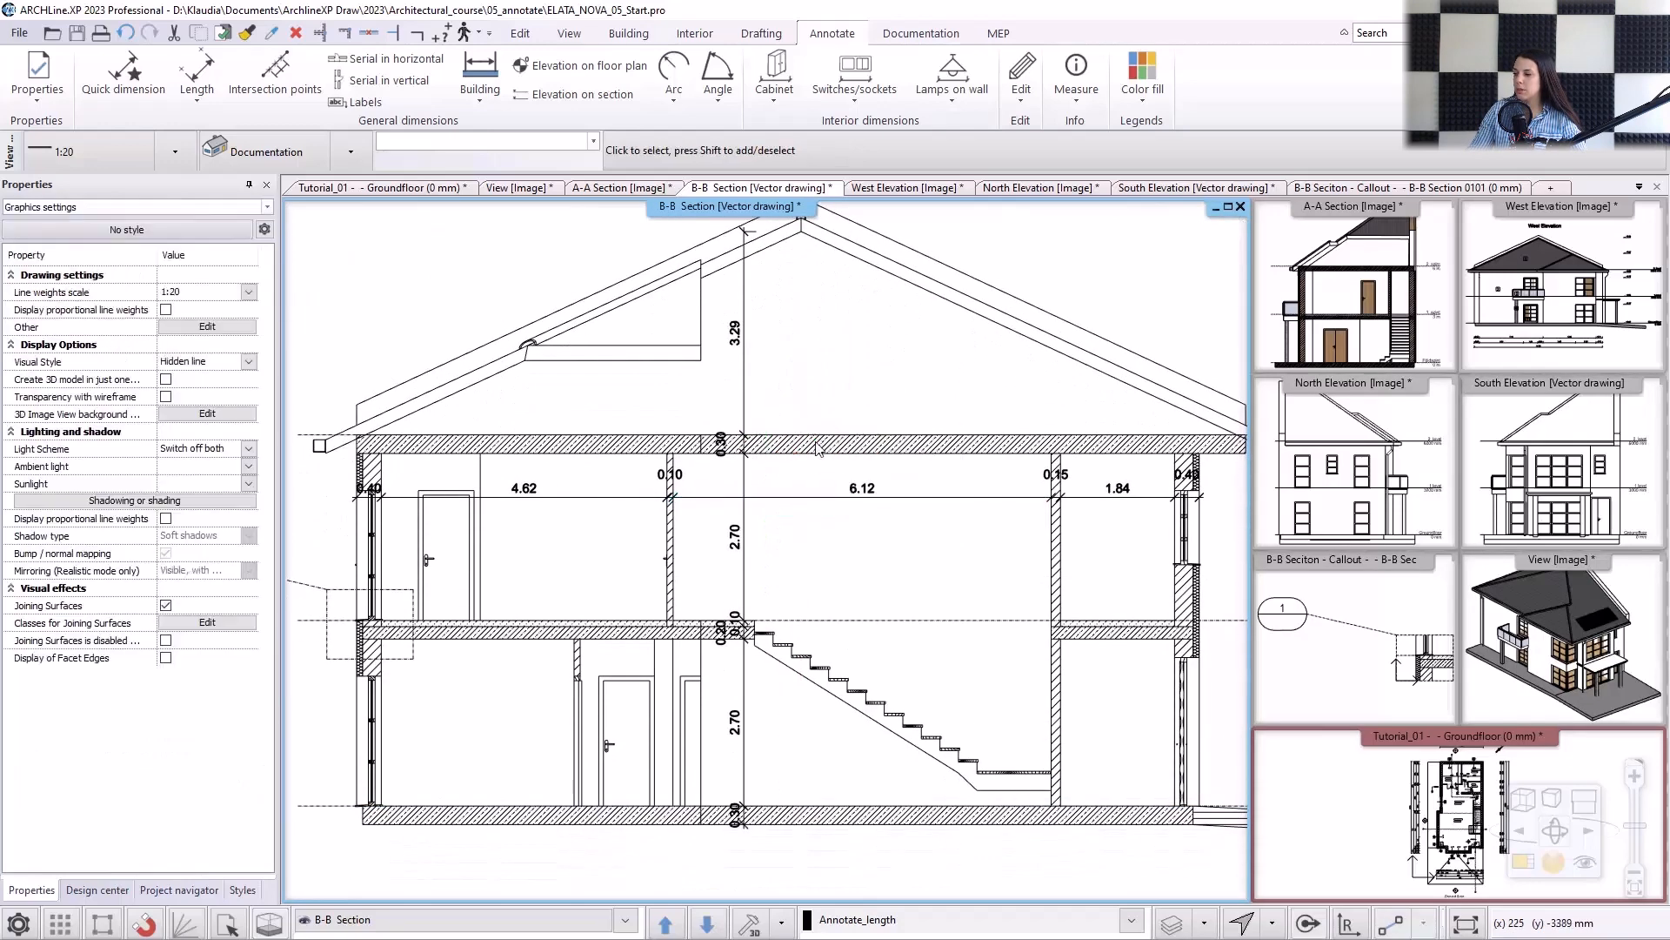
Start an elevation dimension on the section at the ground-floor level and set its dimension line outside the right exterior wall.
scroll(817, 448, down, 1)
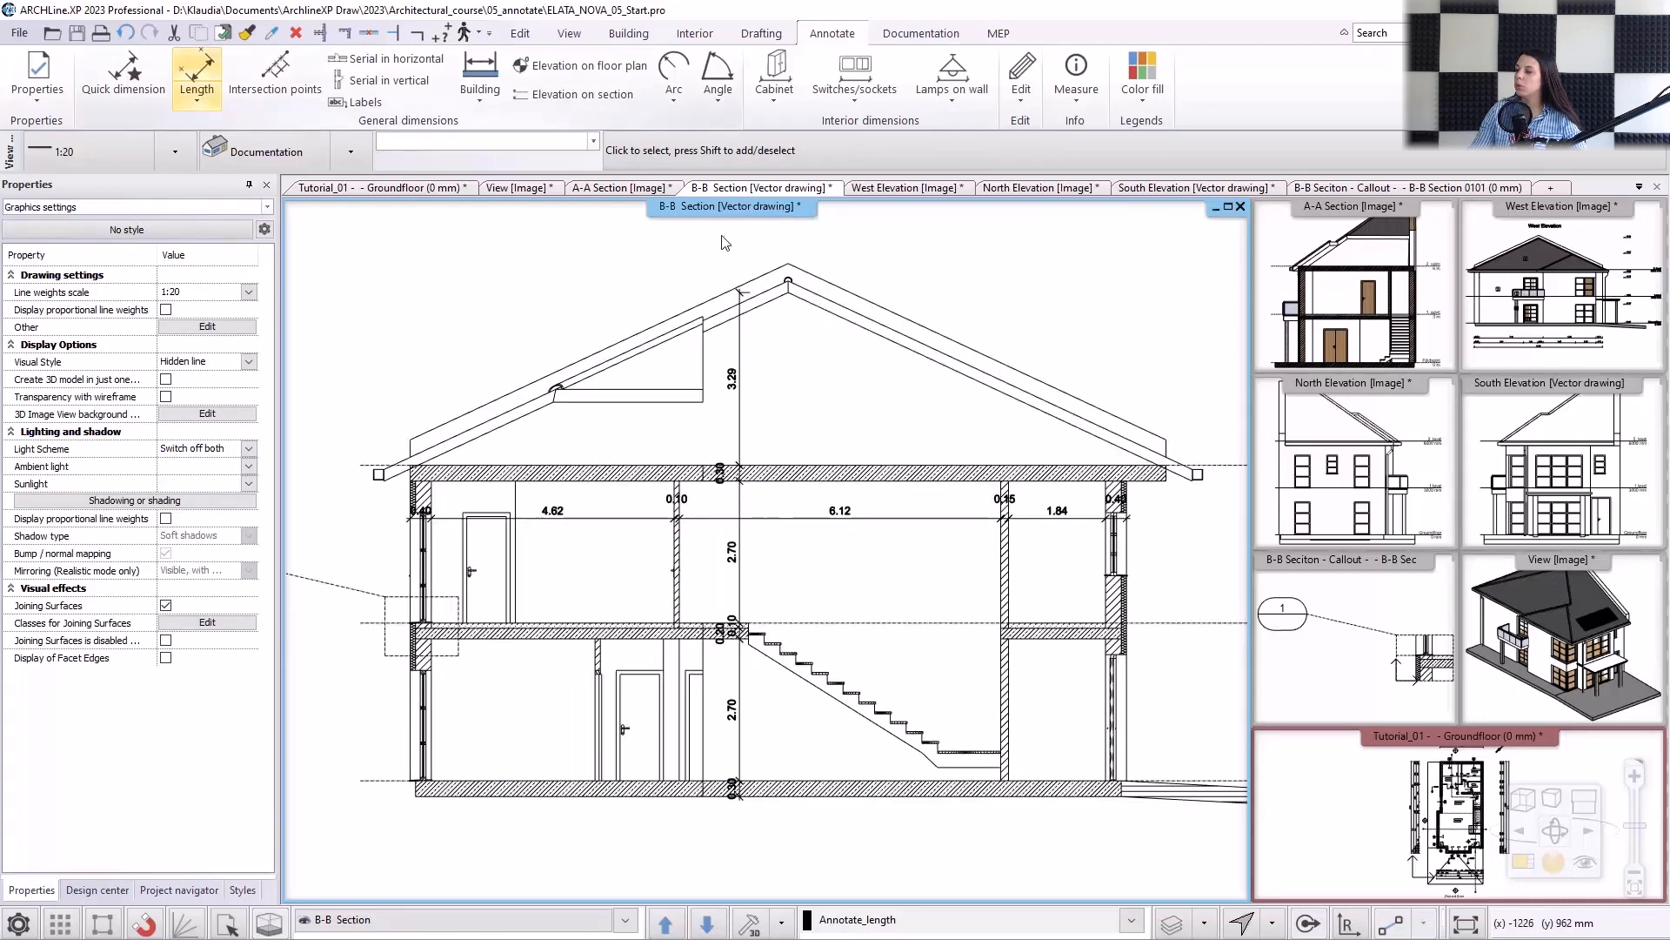
click(529, 107)
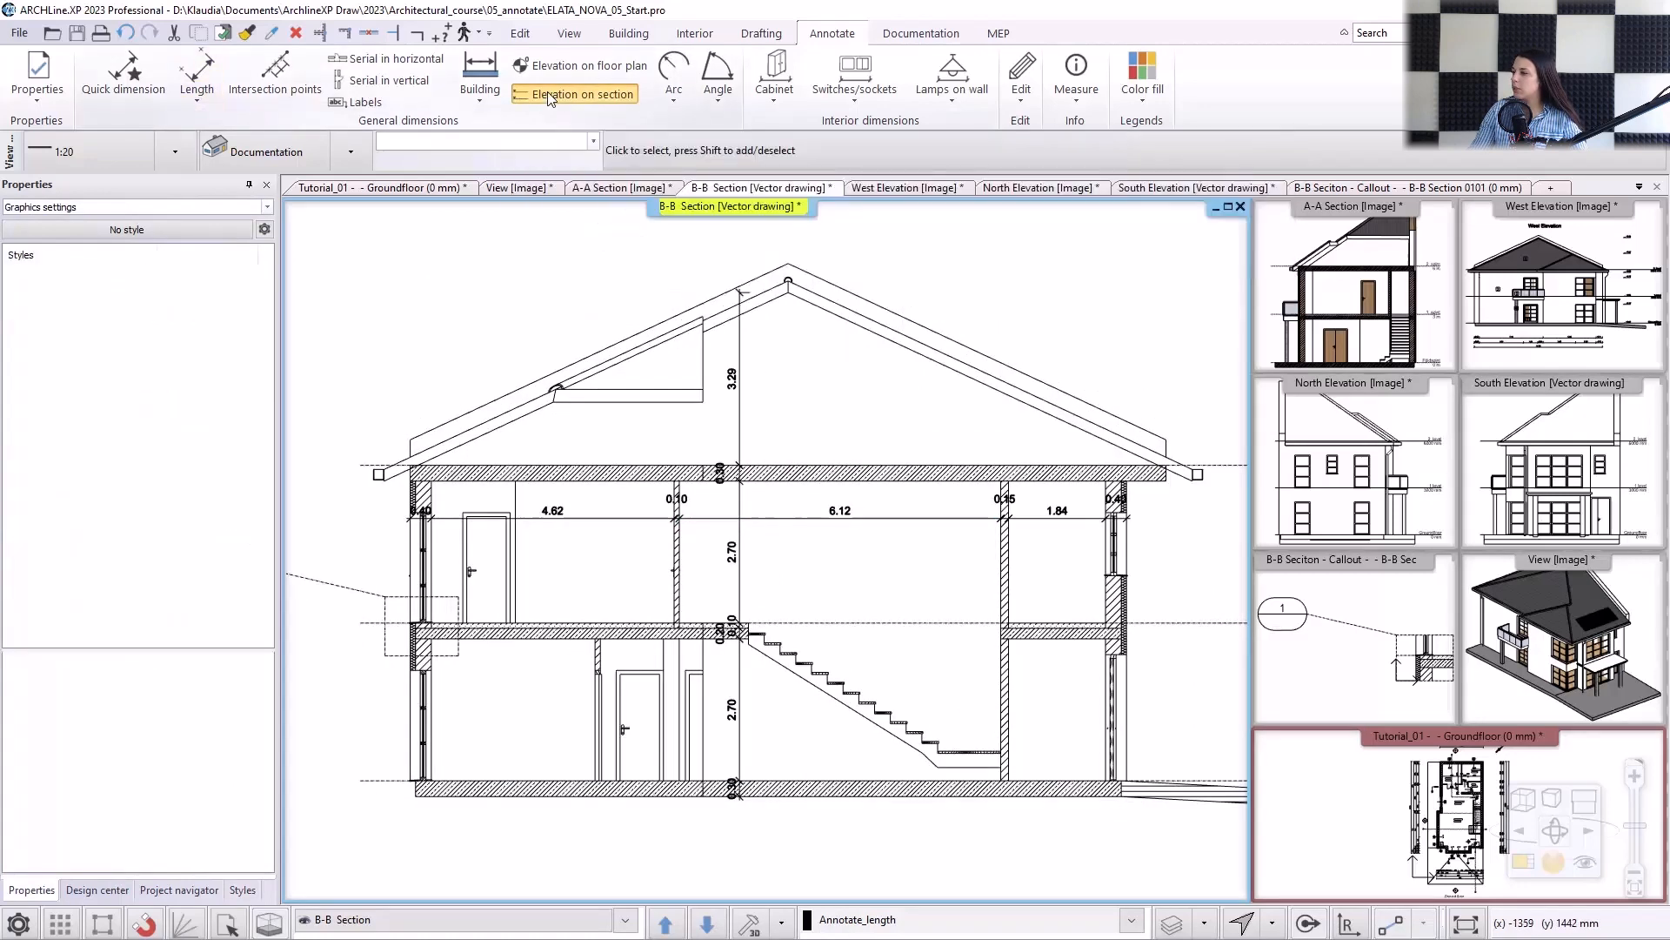
scroll(1026, 678, up, 2)
click(954, 728)
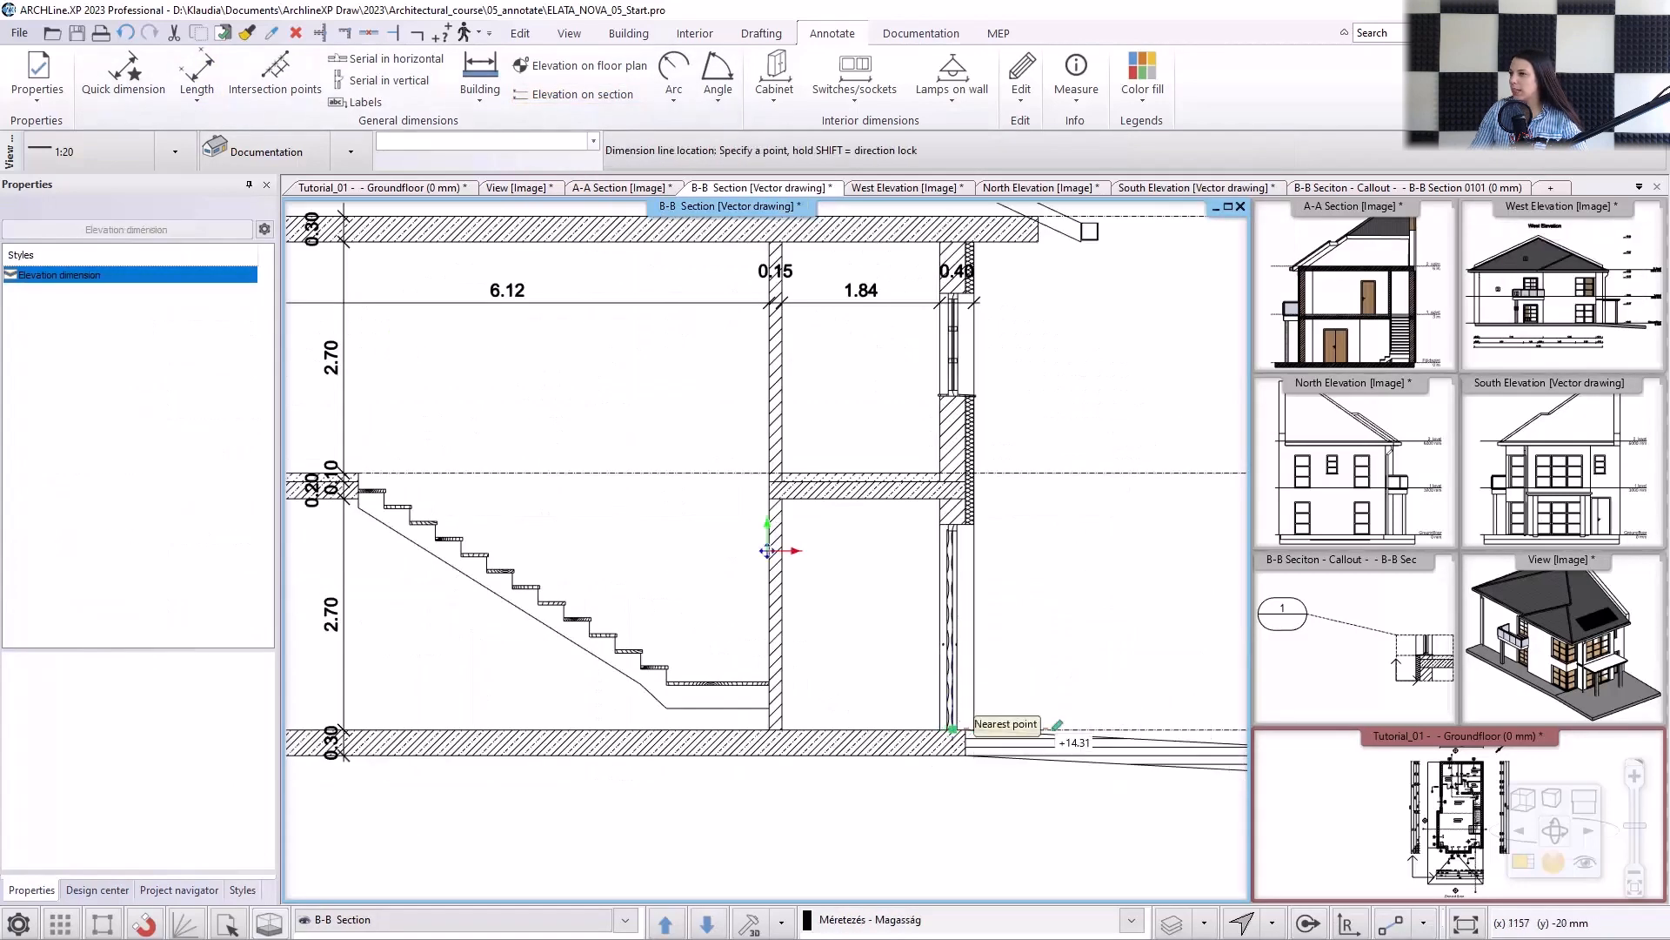
middle_drag(1056, 727, 985, 734)
click(1060, 734)
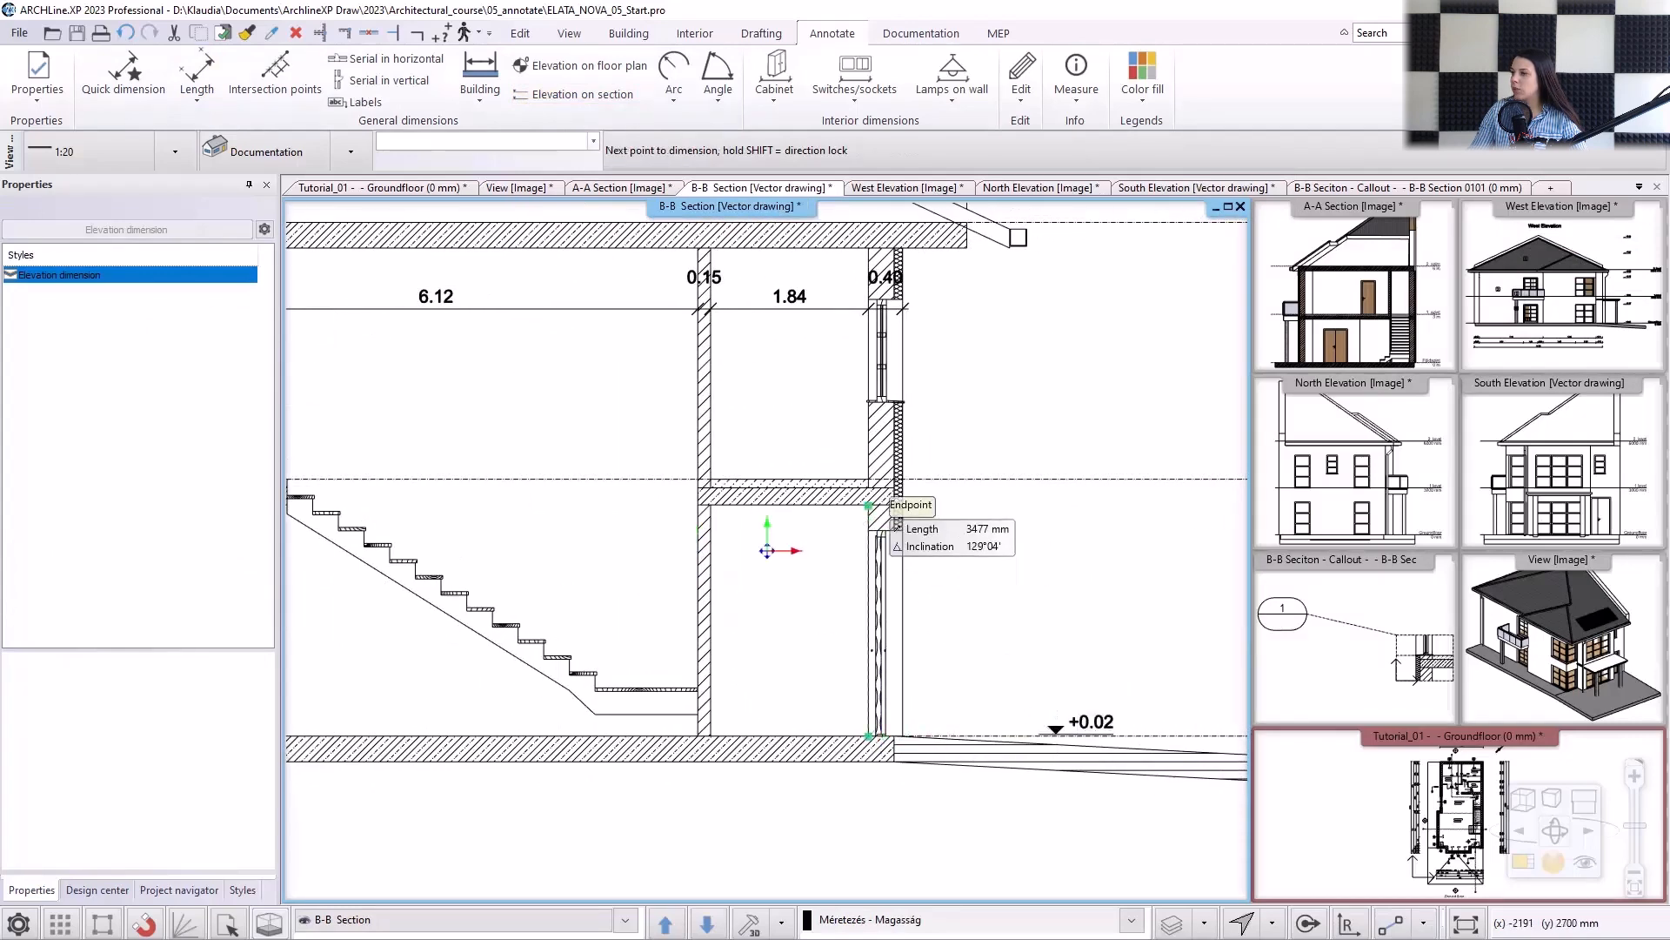
Add elevation marks for the intermediate slab's underside, the upper-floor level and the ceiling slab's underside and top.
click(889, 503)
scroll(865, 484, up, 3)
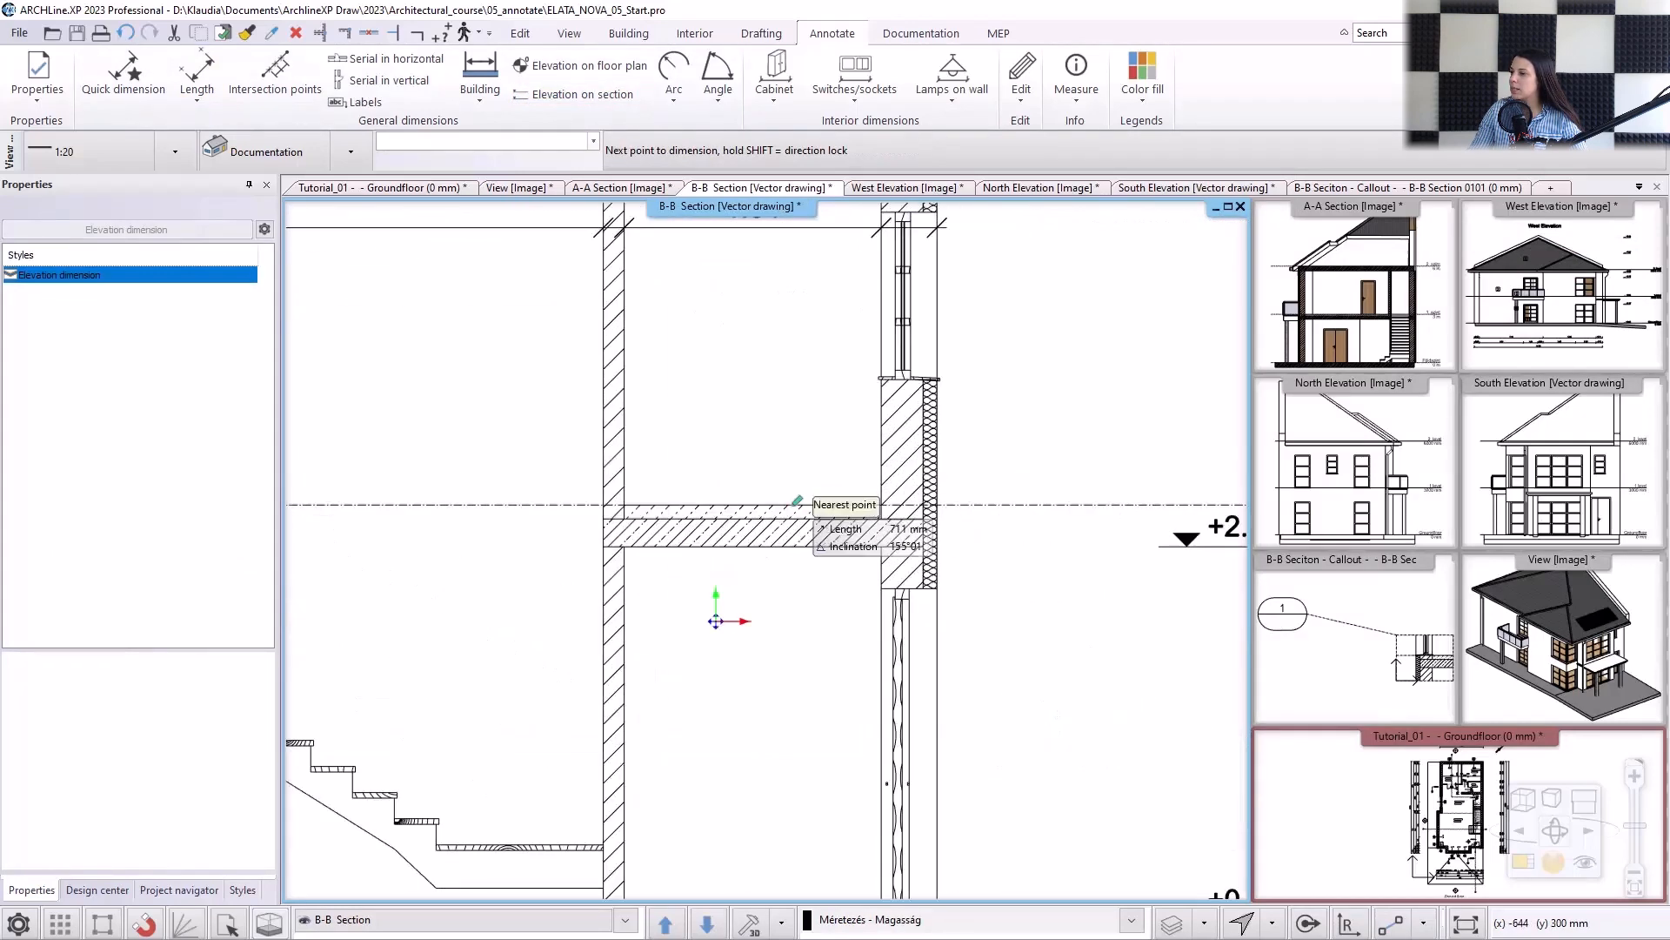
click(796, 502)
scroll(940, 422, down, 2)
middle_drag(962, 380, 946, 453)
click(948, 289)
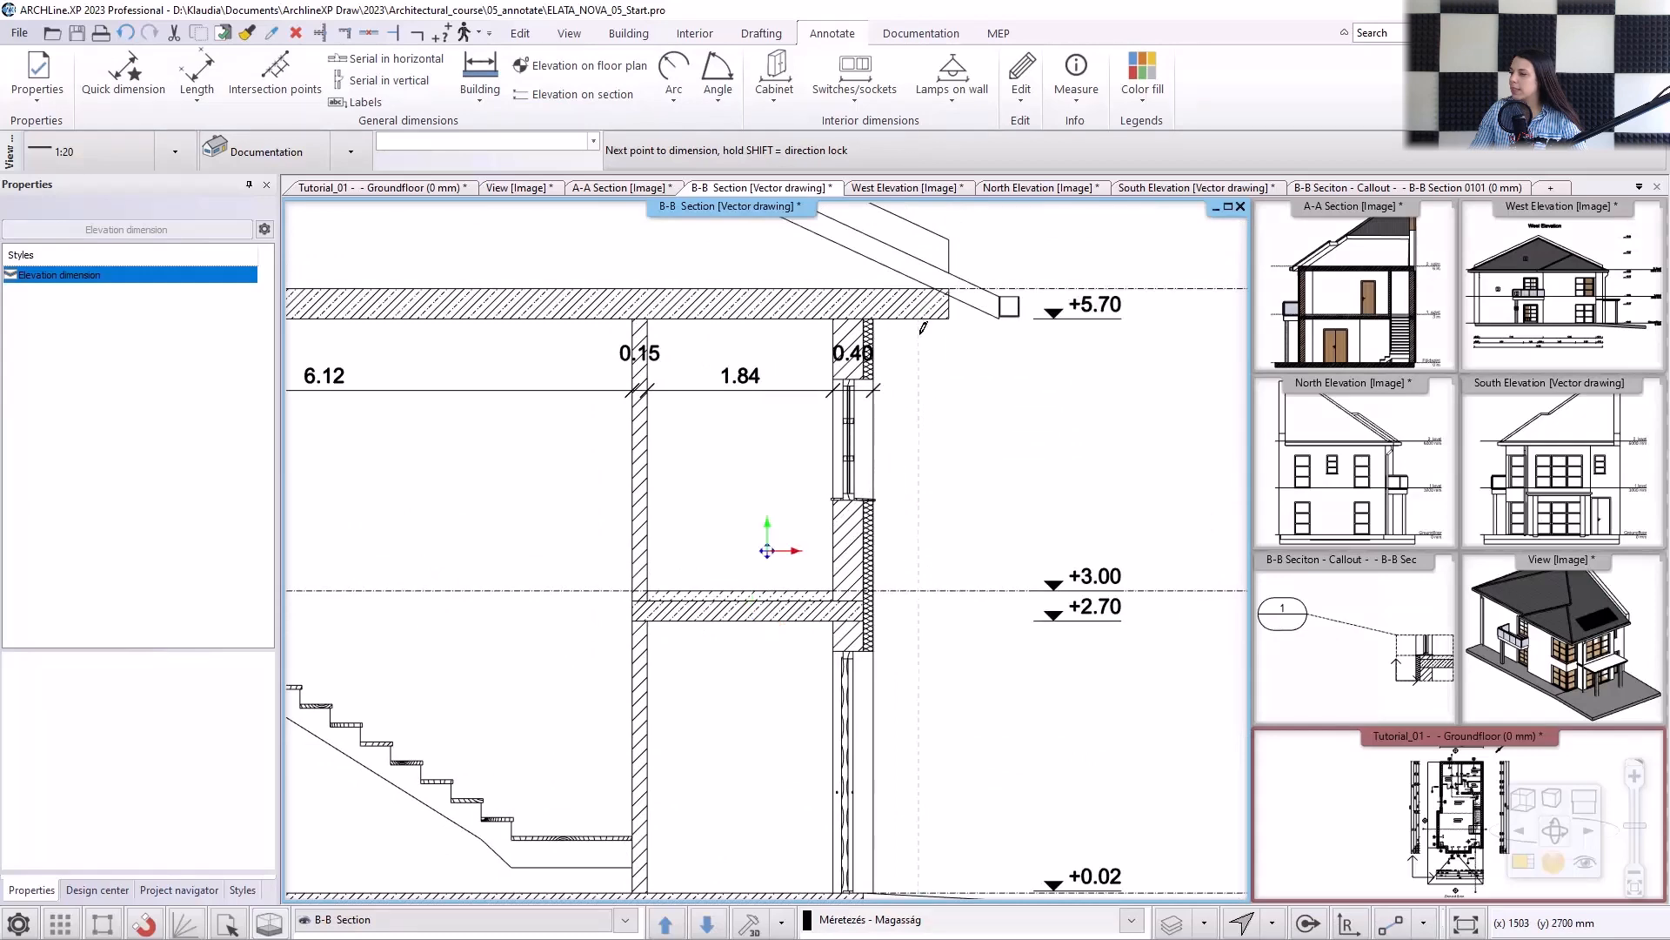
Add elevation marks for the roof layers at the ridge up to its outer peak, and finish the elevation dimension.
scroll(870, 348, down, 2)
scroll(661, 435, up, 5)
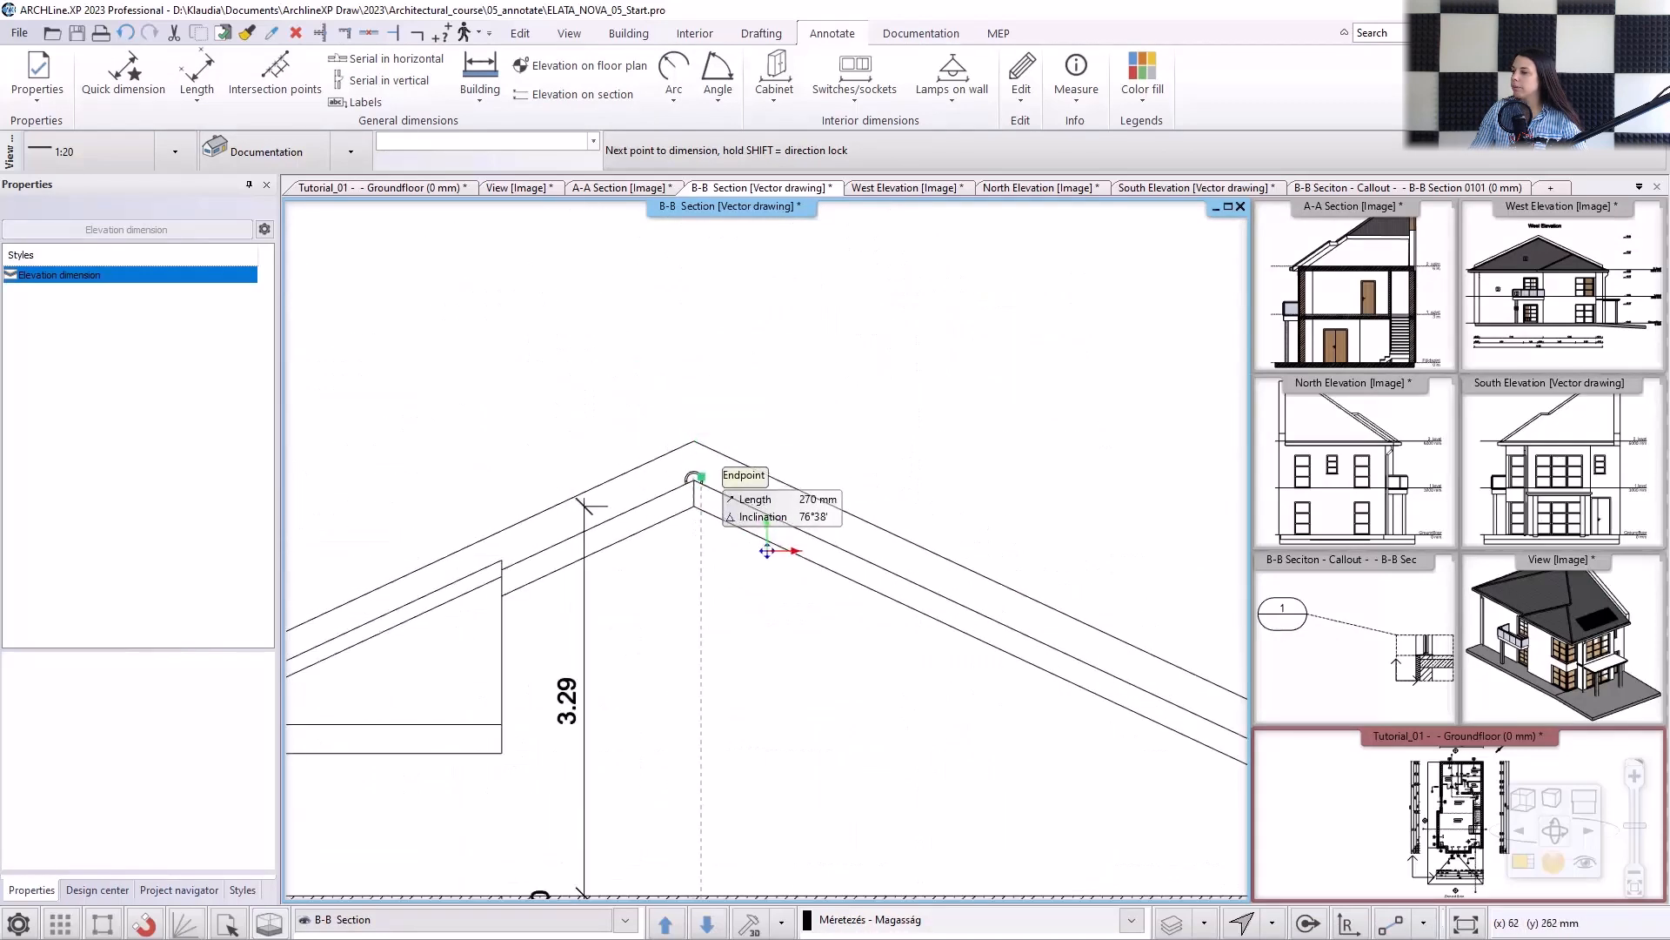
click(696, 433)
scroll(795, 483, down, 5)
middle_drag(896, 571, 784, 468)
key(Escape)
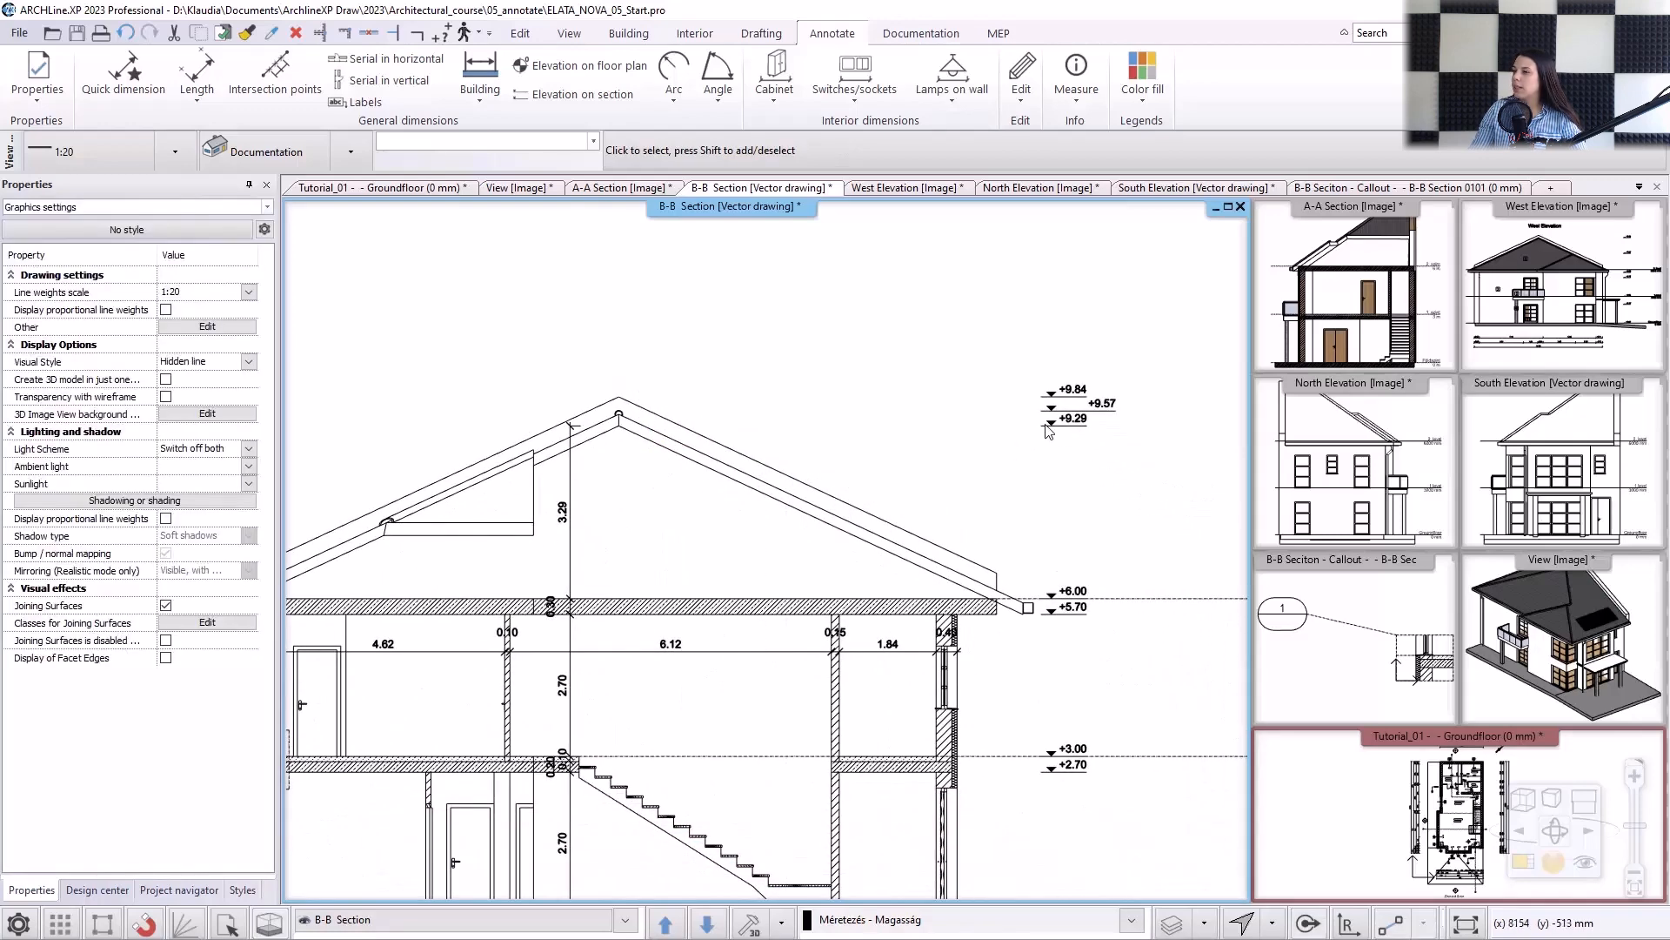
Move the text of the middle ridge elevation mark along its dimension line, back beside its arrowhead between the other two marks.
scroll(1048, 432, up, 6)
click(742, 561)
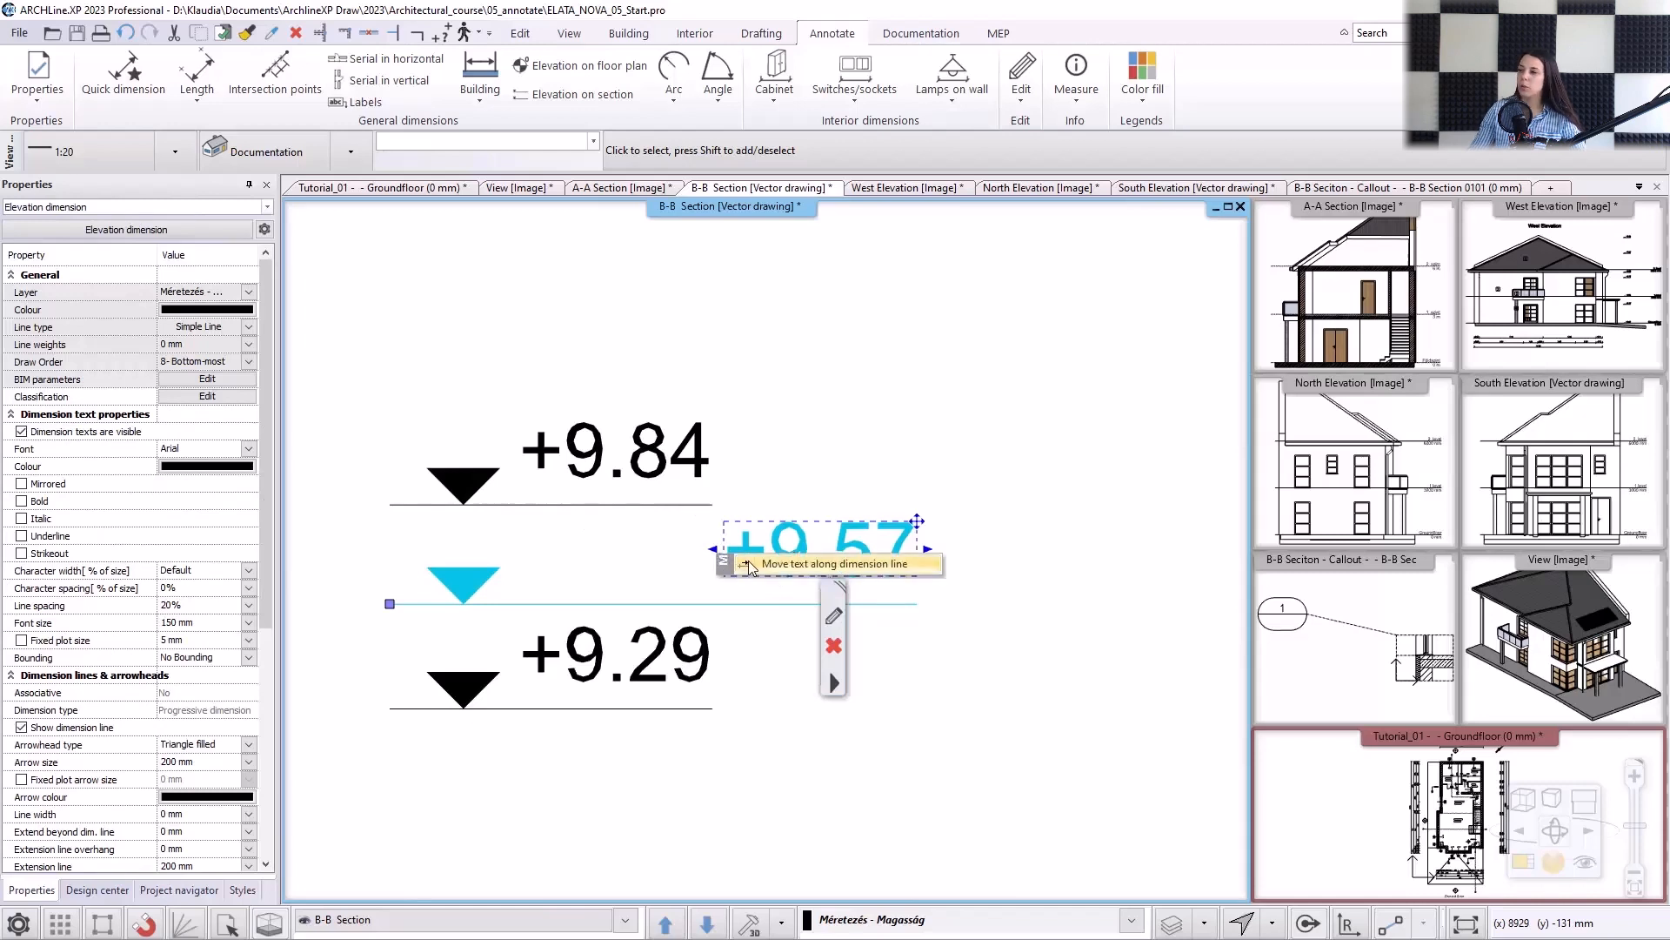
click(747, 563)
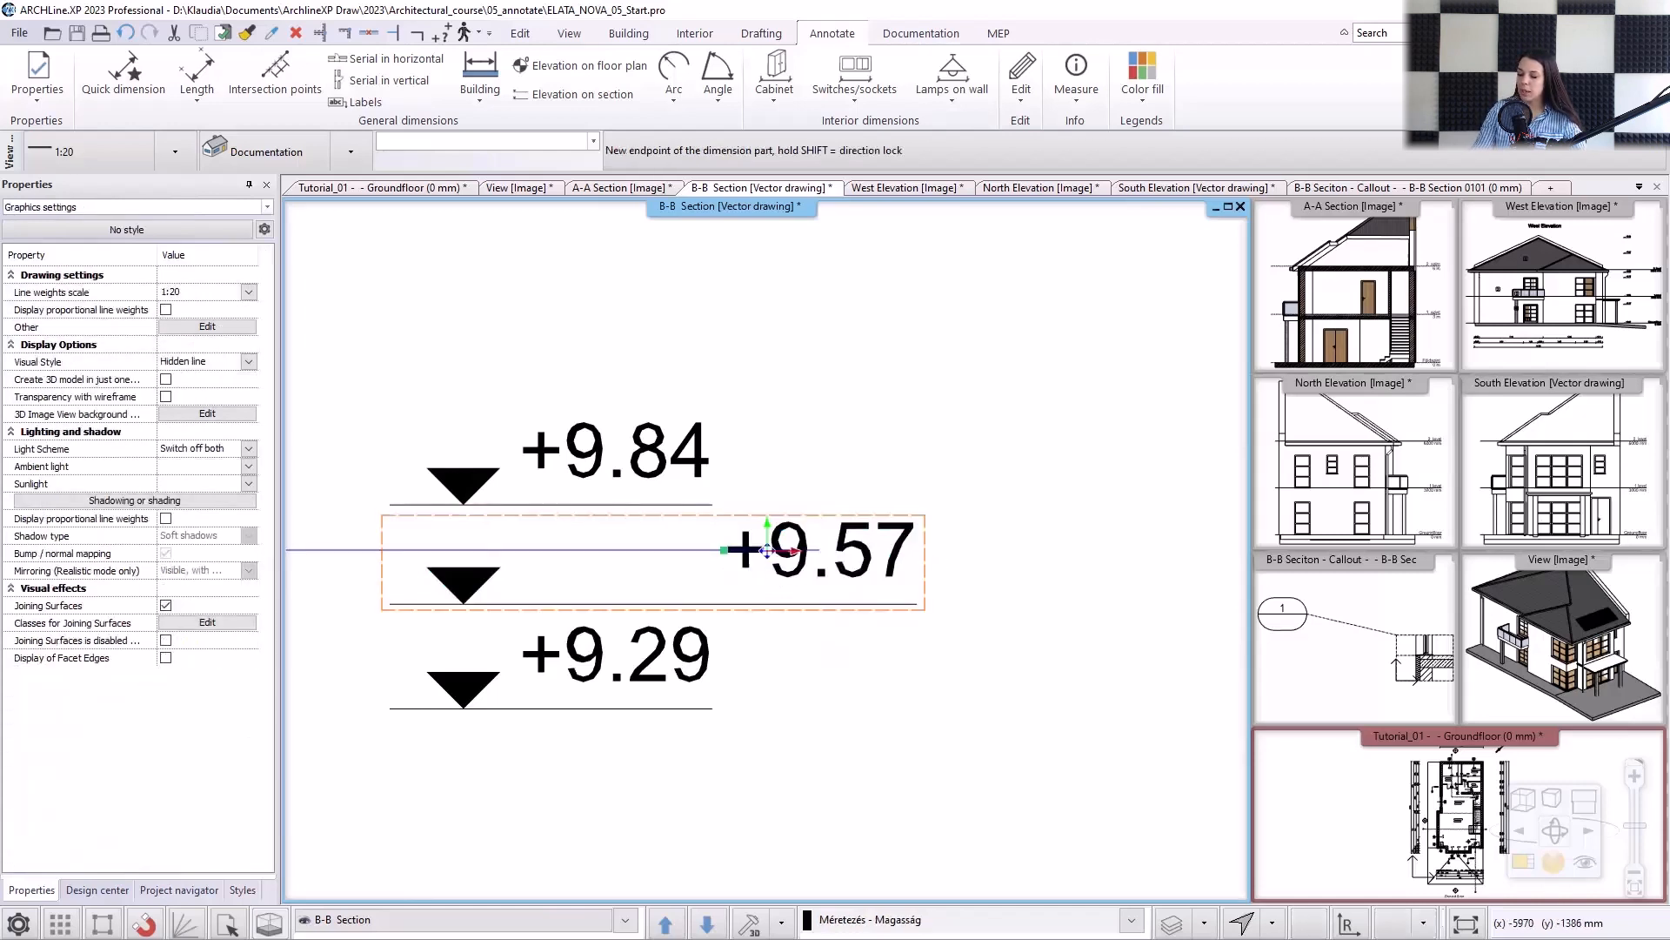
click(547, 569)
click(575, 565)
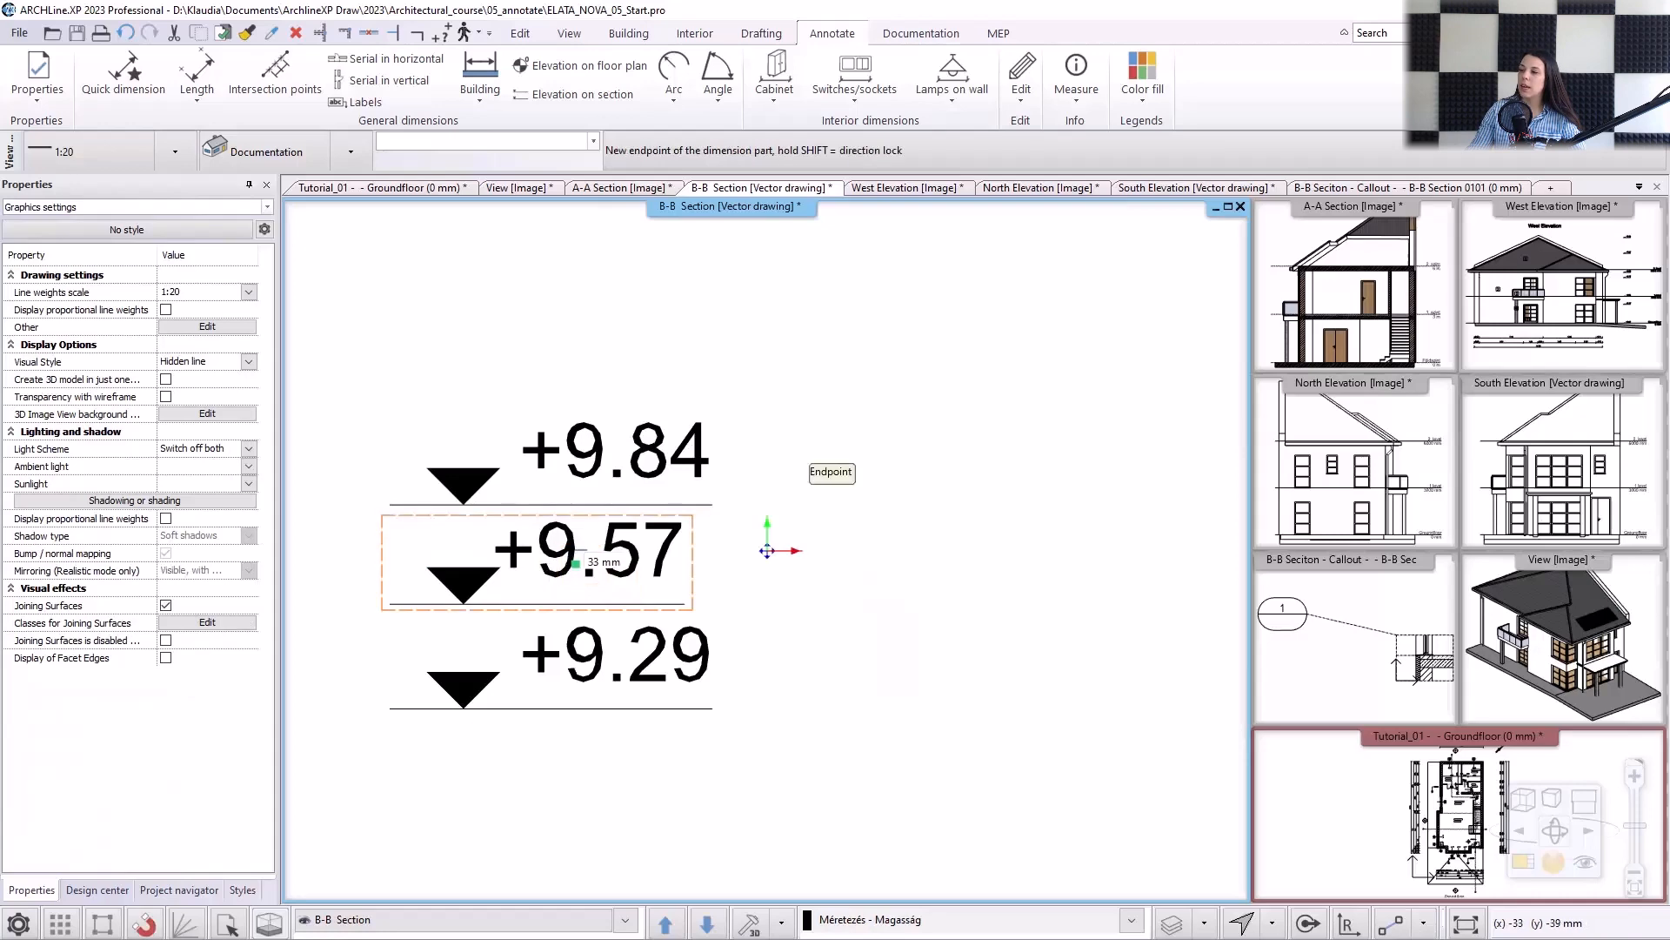
key(Escape)
key(Escape)
Set the dimension text position to Below for the elevation mark at the intermediate slab's underside.
scroll(656, 570, down, 10)
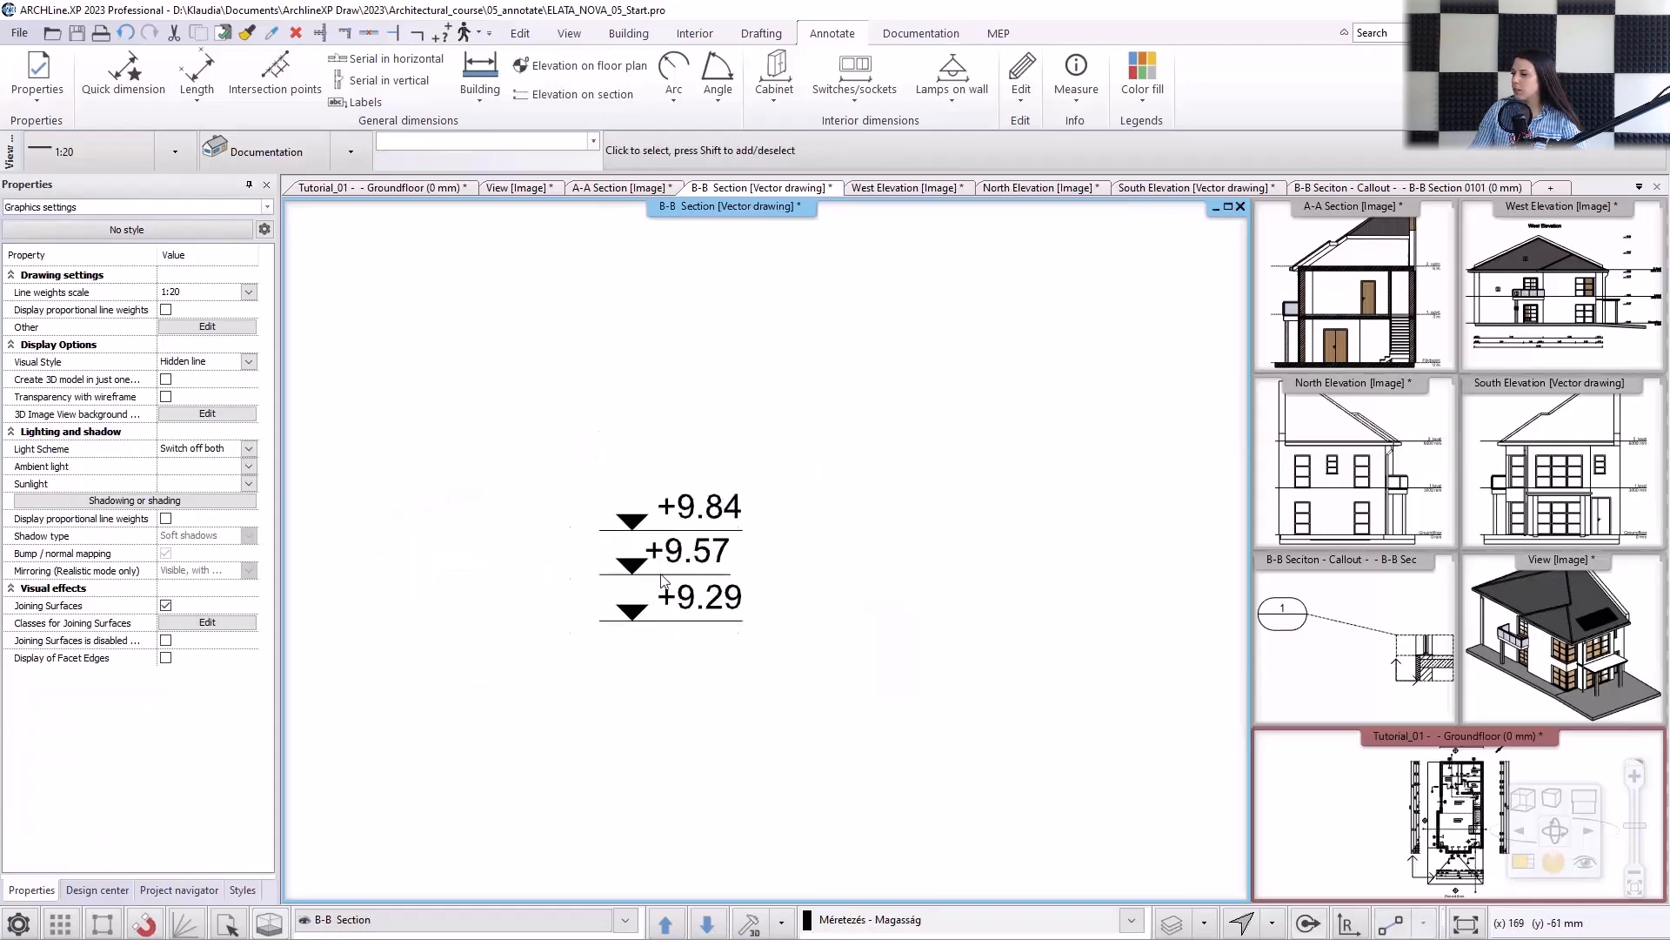
scroll(712, 658, up, 10)
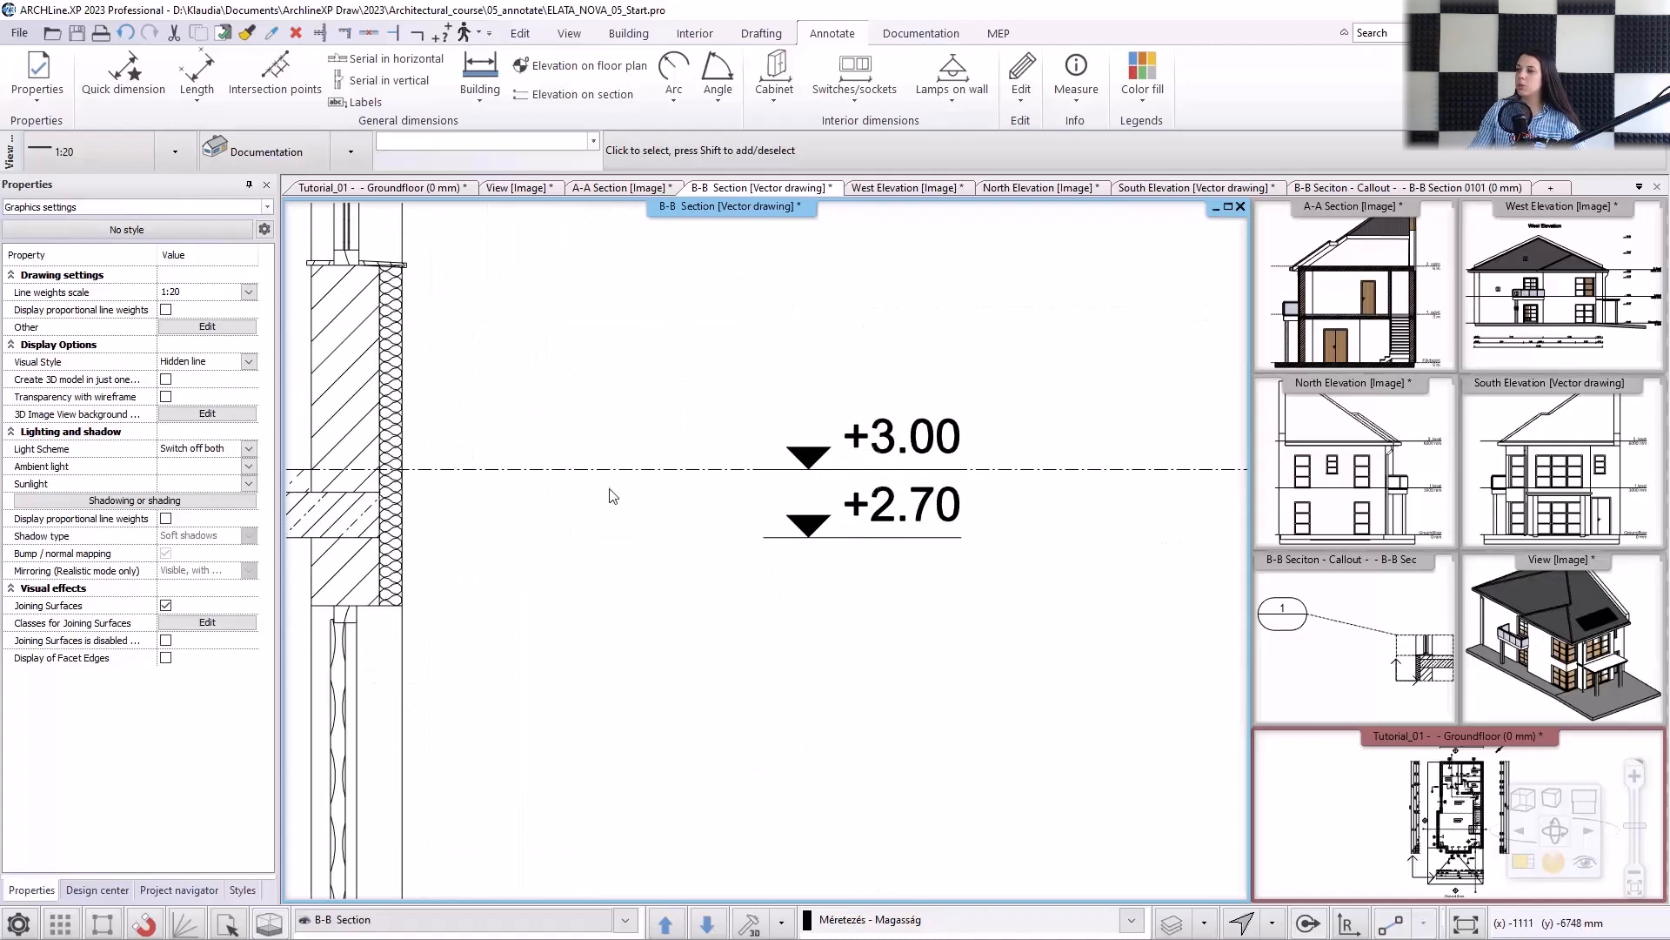
middle_drag(612, 488, 737, 496)
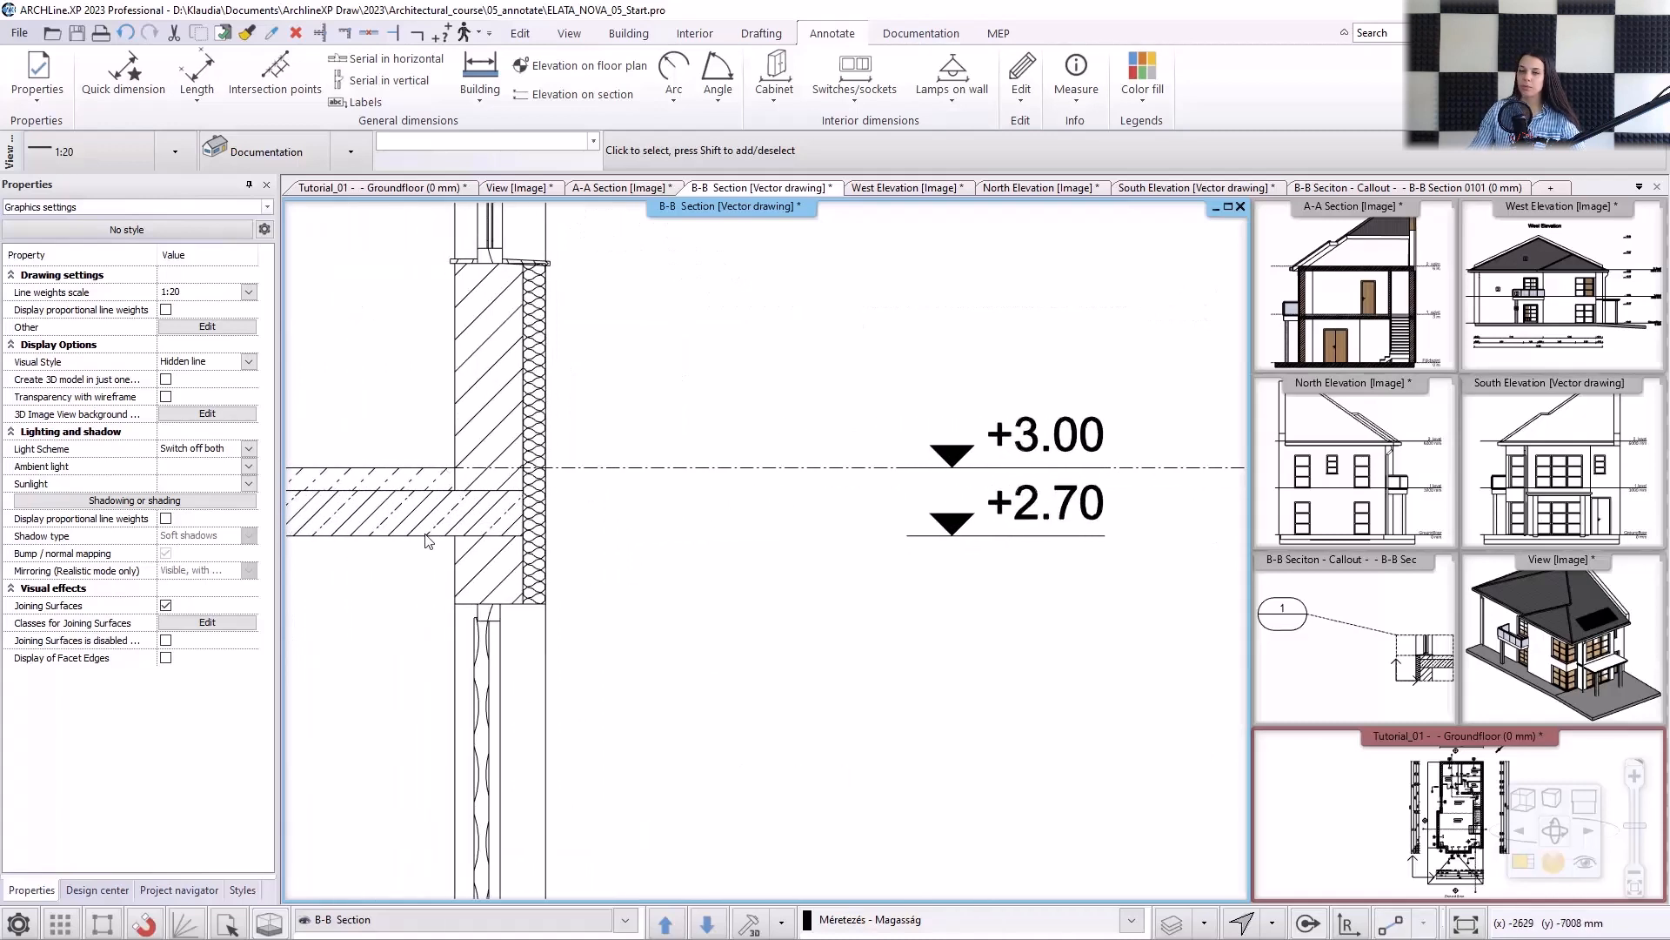
click(955, 529)
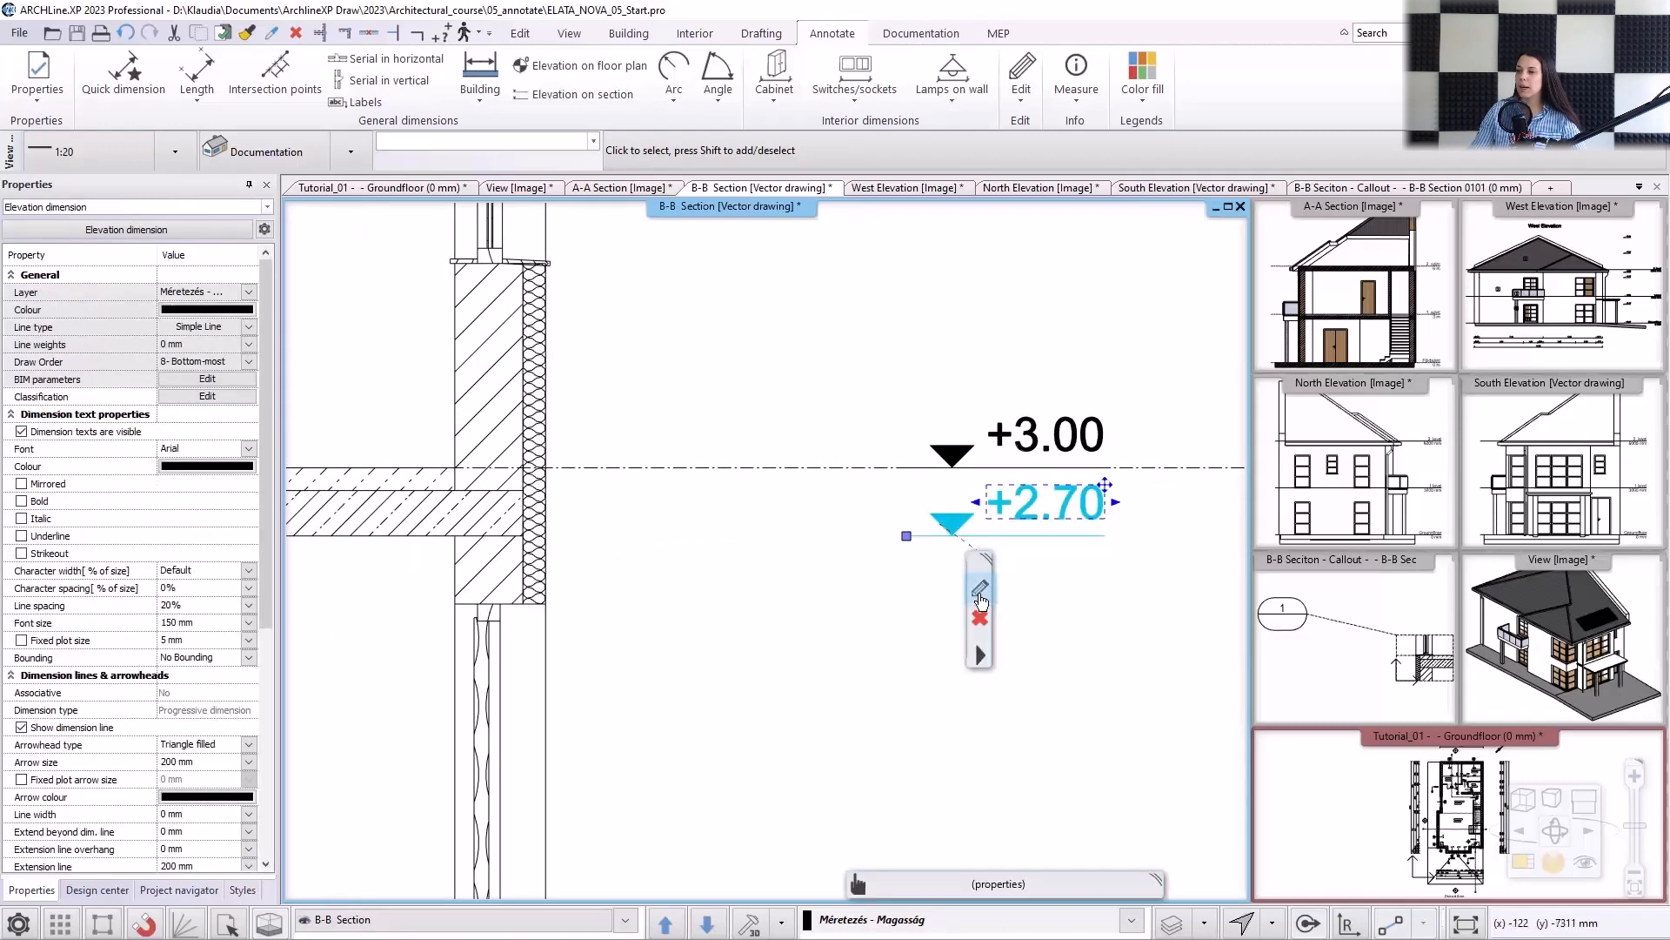
click(980, 591)
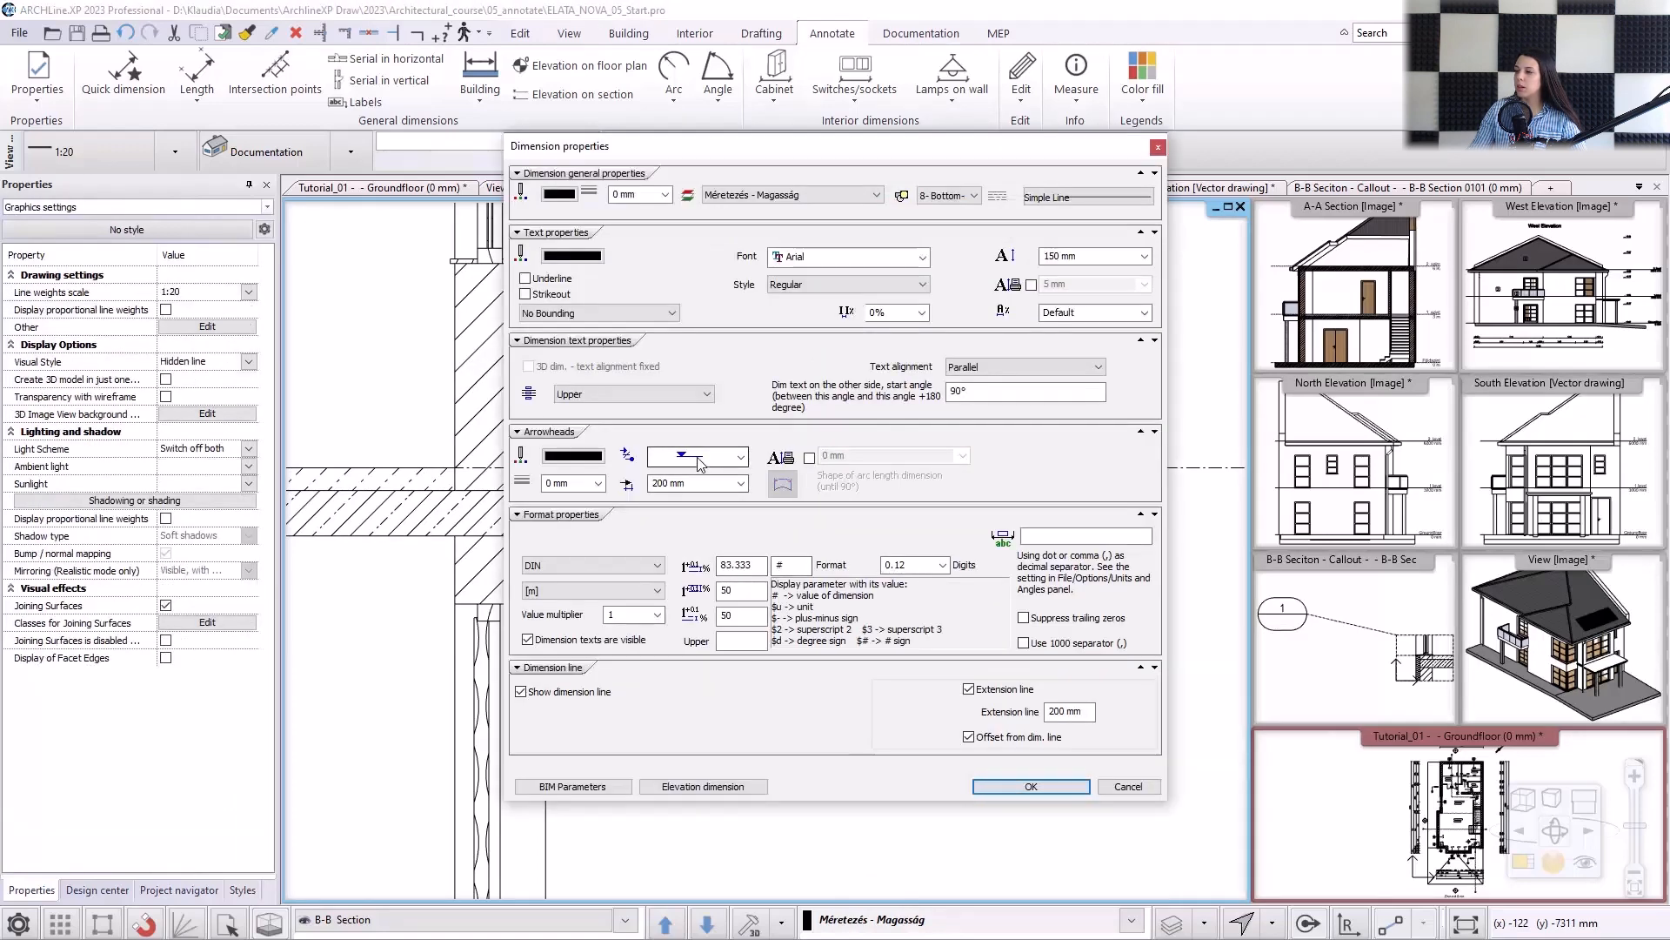
click(579, 394)
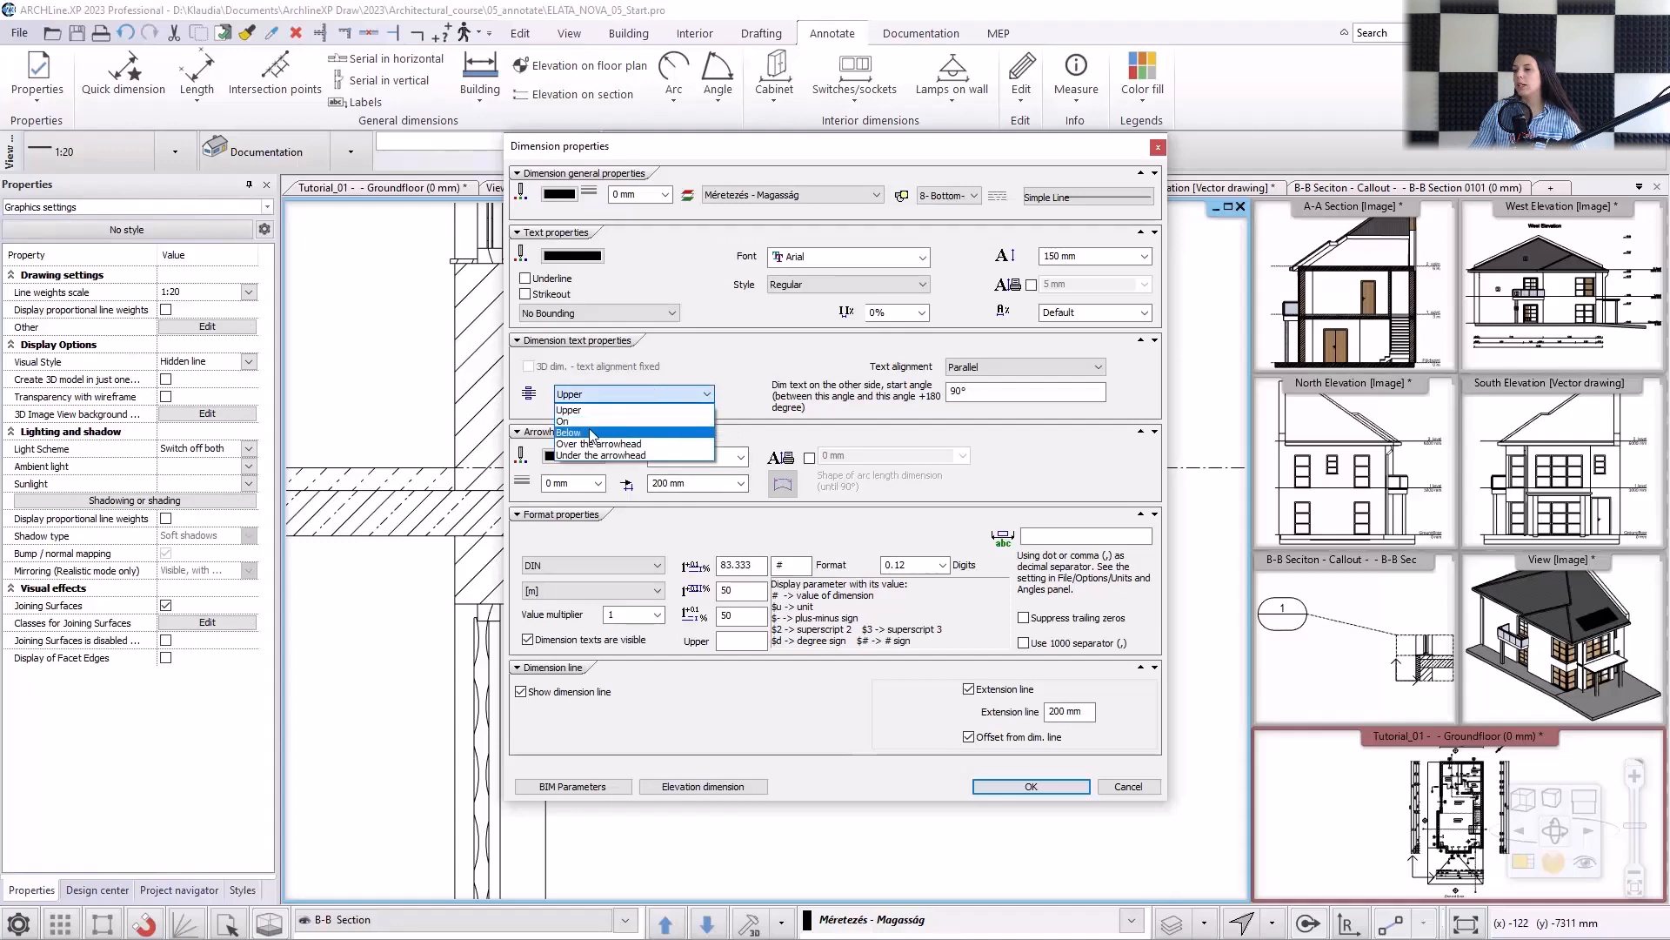
click(591, 432)
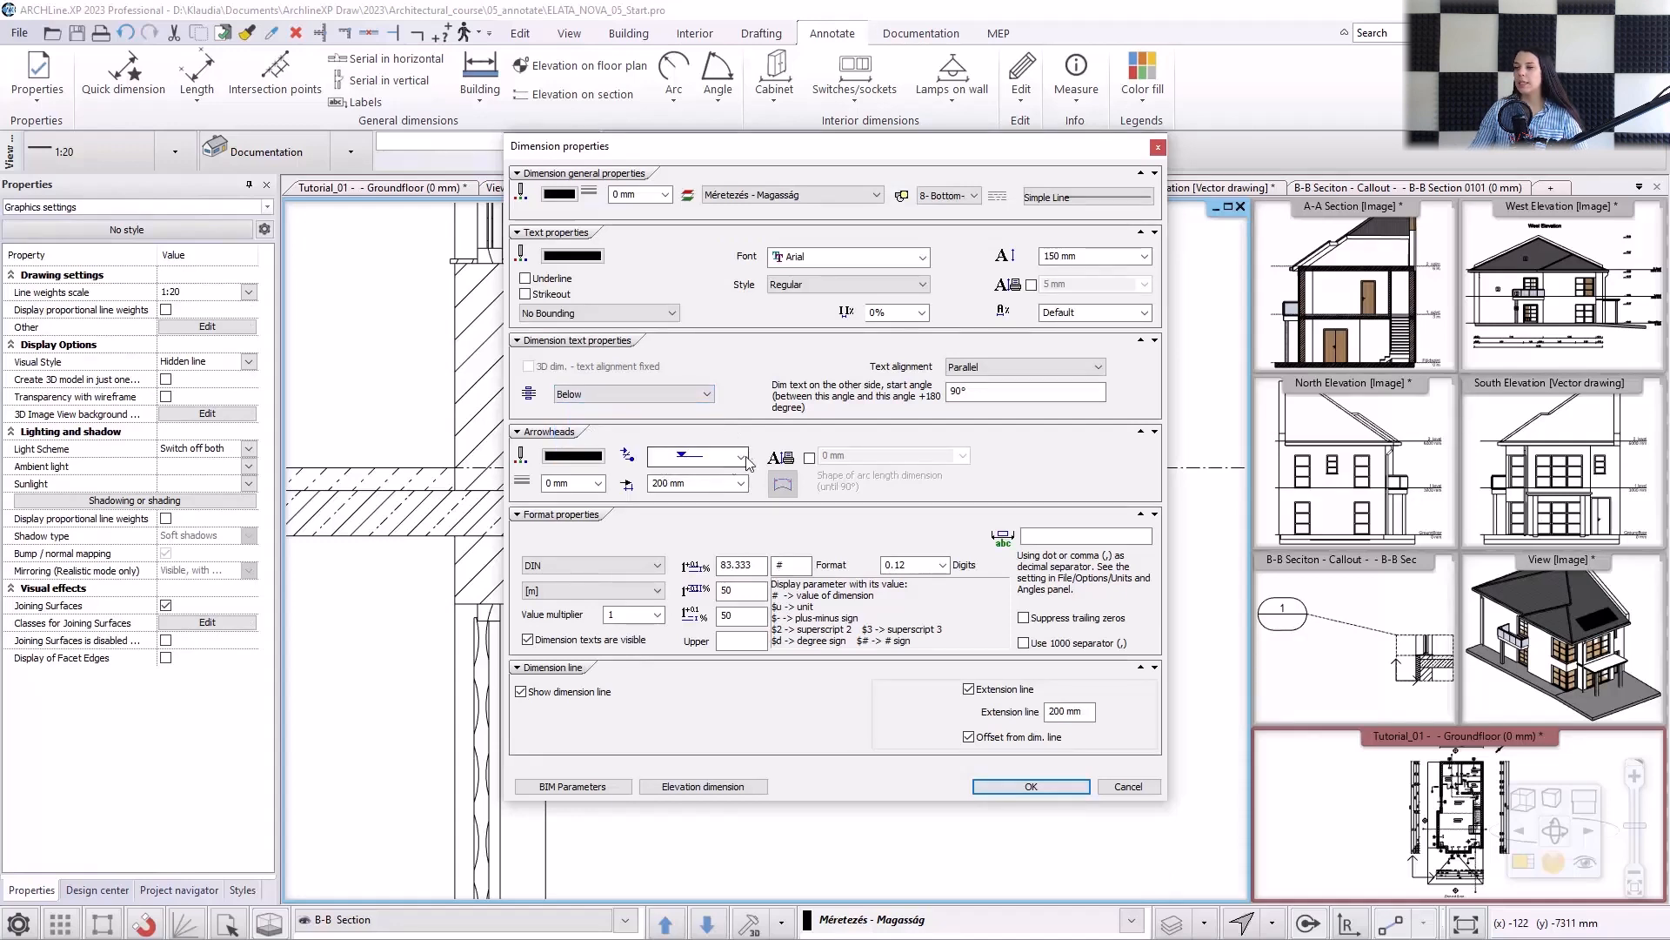
click(1009, 787)
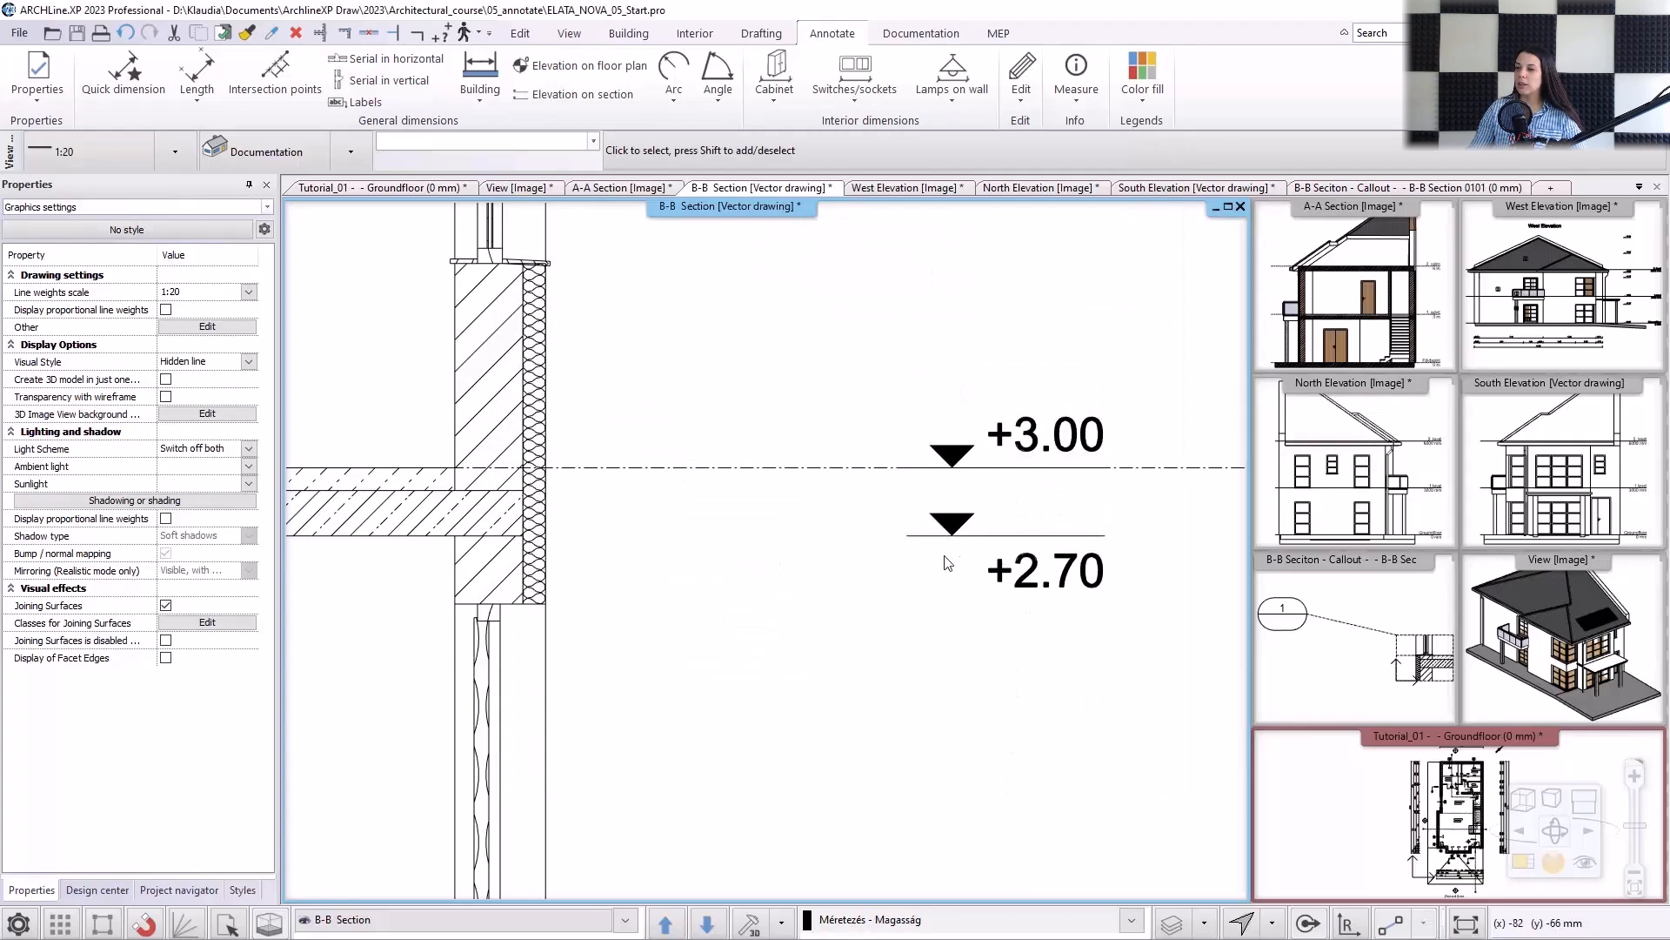
Change the arrowhead of the intermediate slab's underside elevation mark to the filled triangle pointing up from below the line.
click(968, 548)
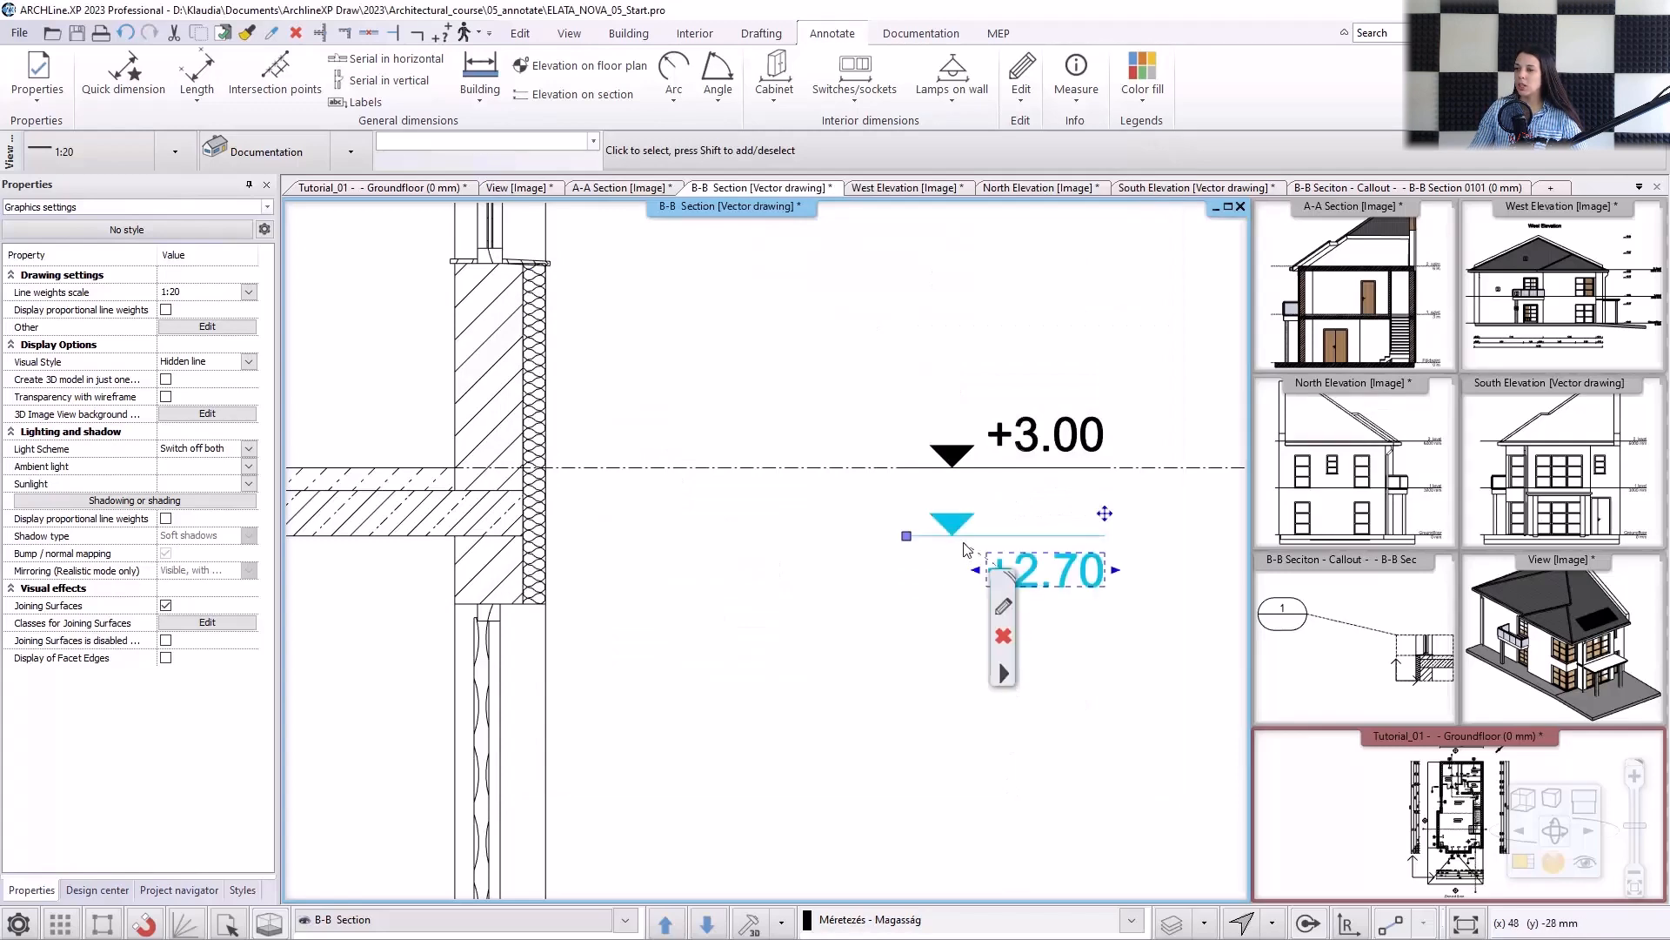
click(1004, 607)
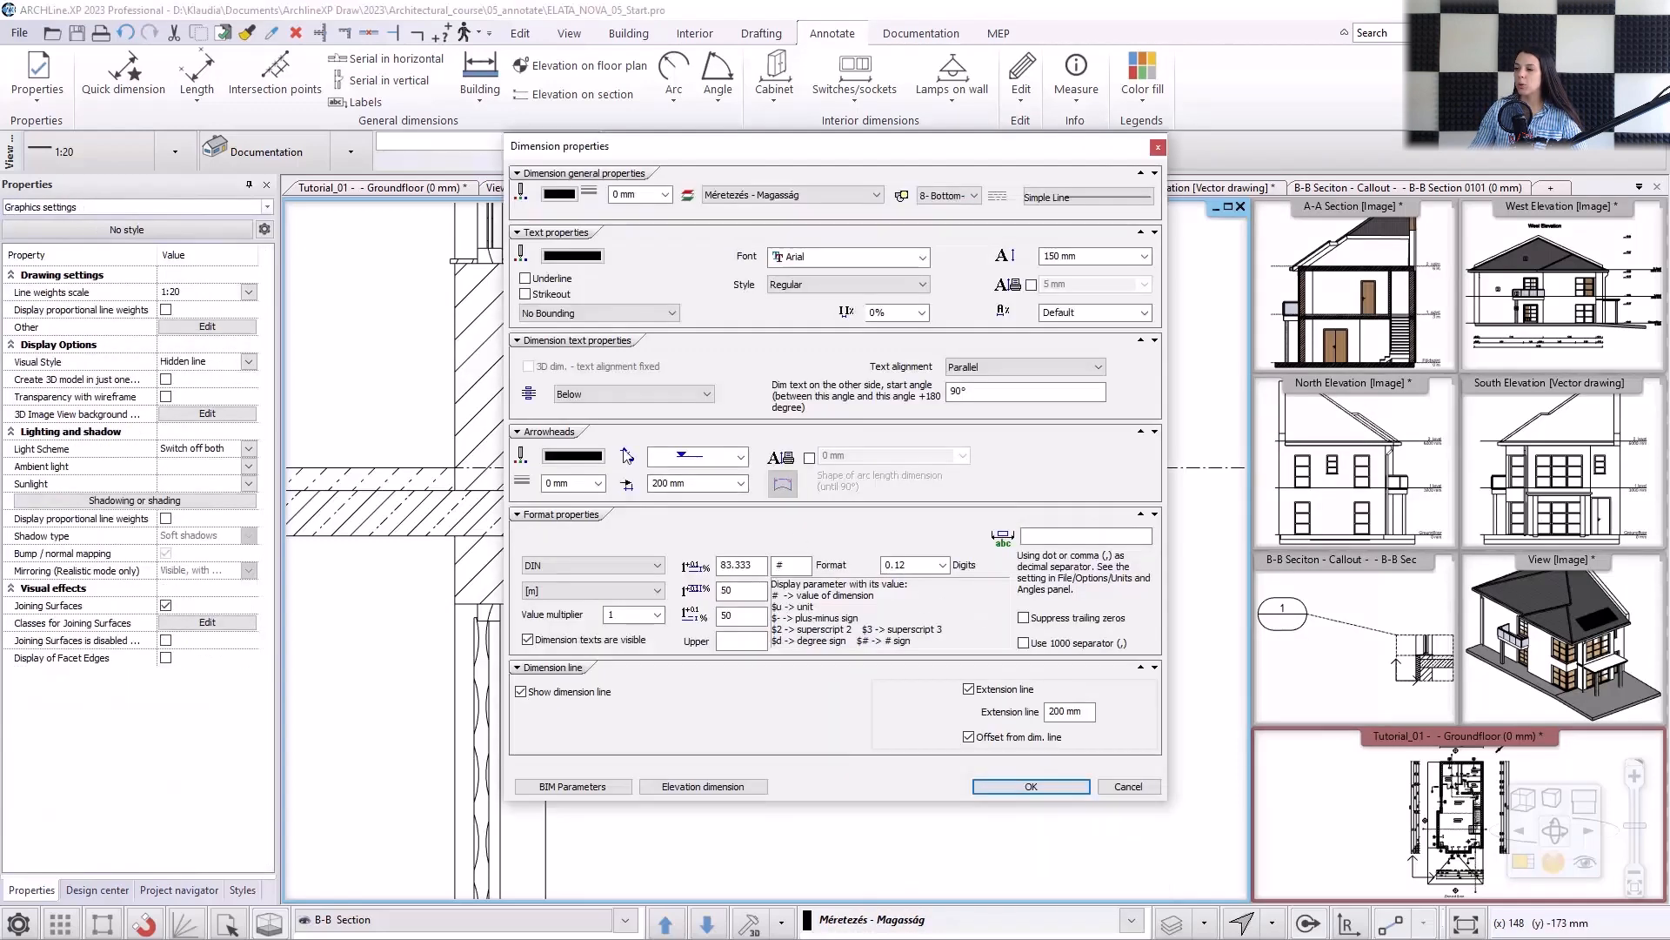
click(696, 456)
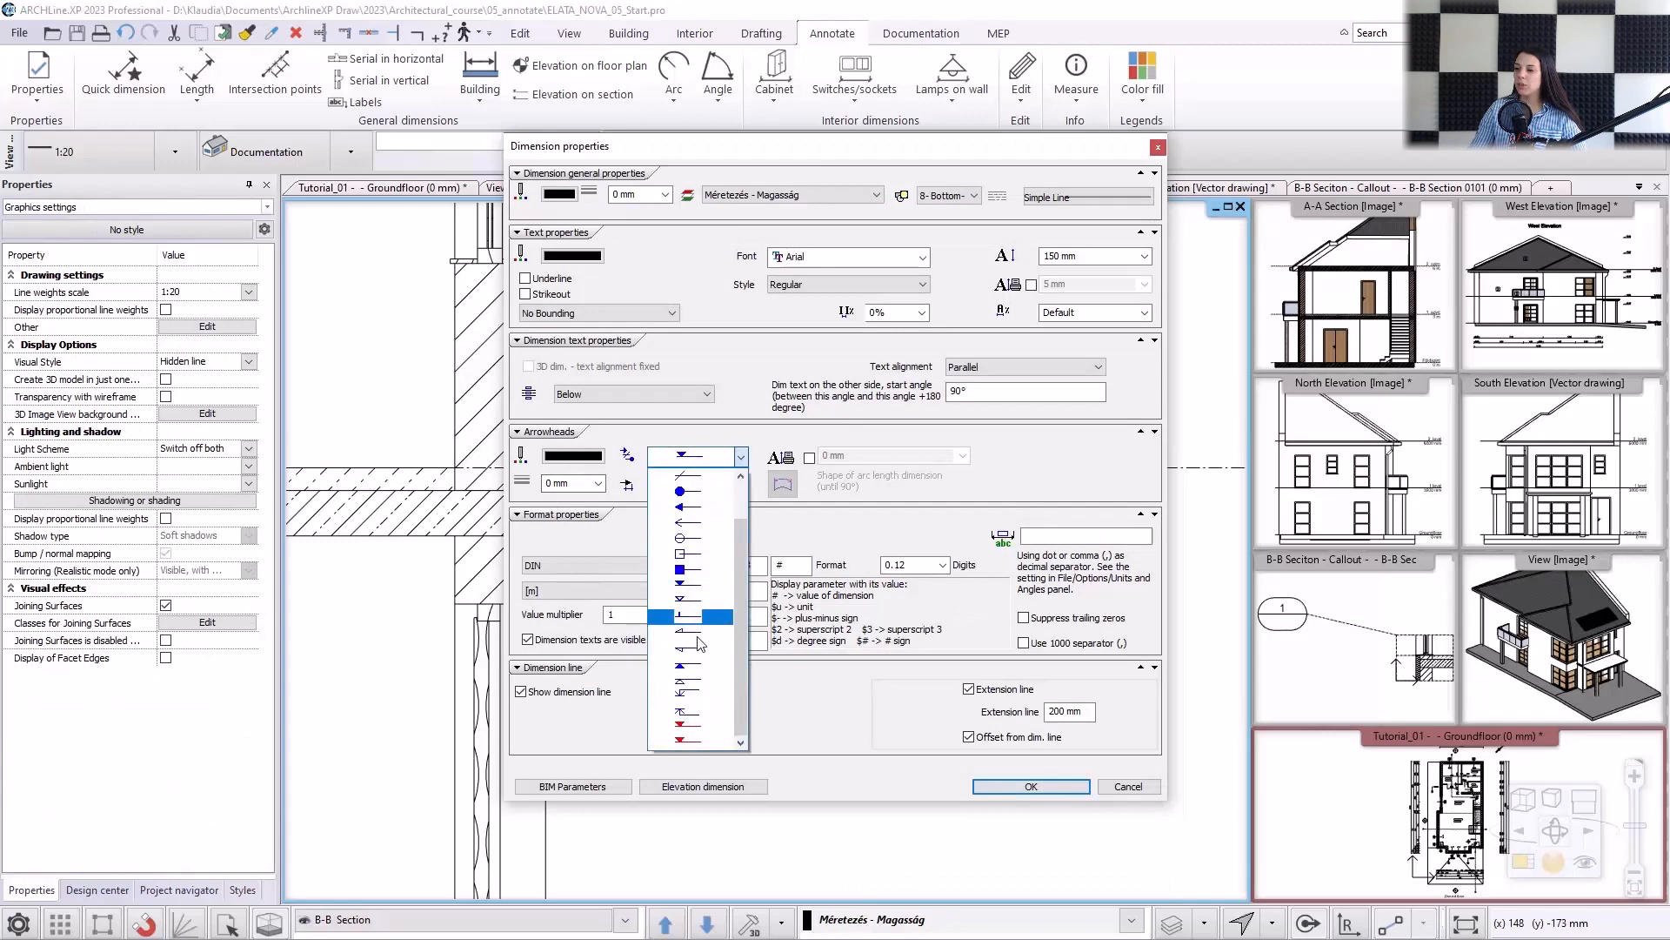
click(699, 669)
click(1005, 787)
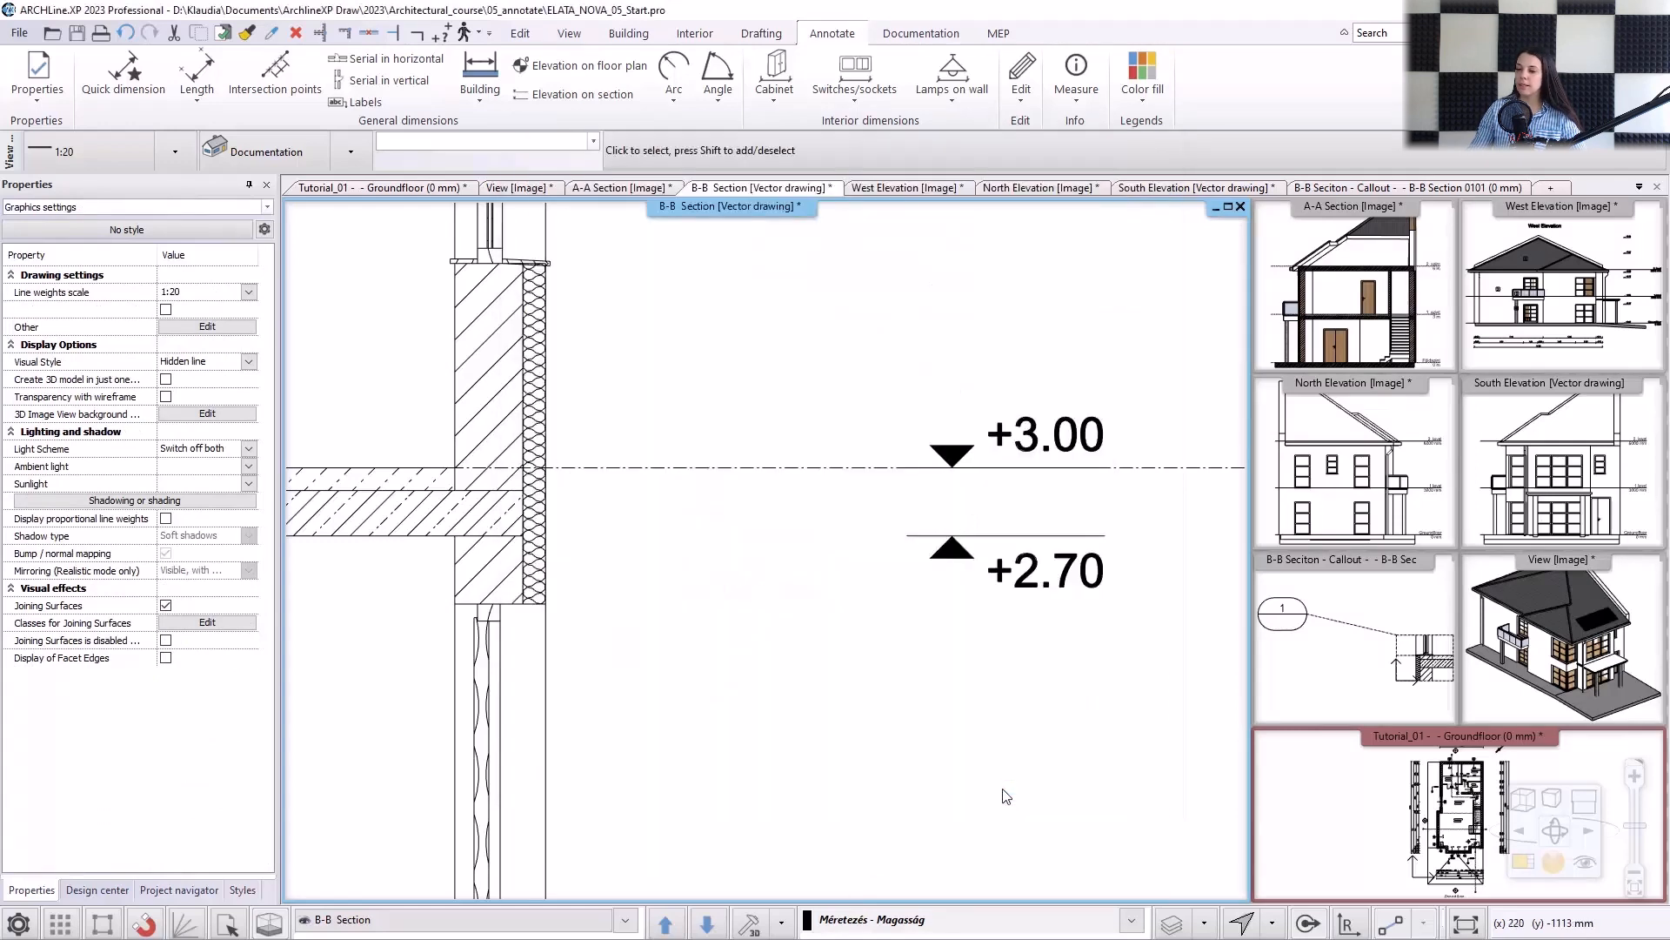
Place the title text "B-B Section" above the roof ridge of the section drawing.
scroll(783, 701, down, 6)
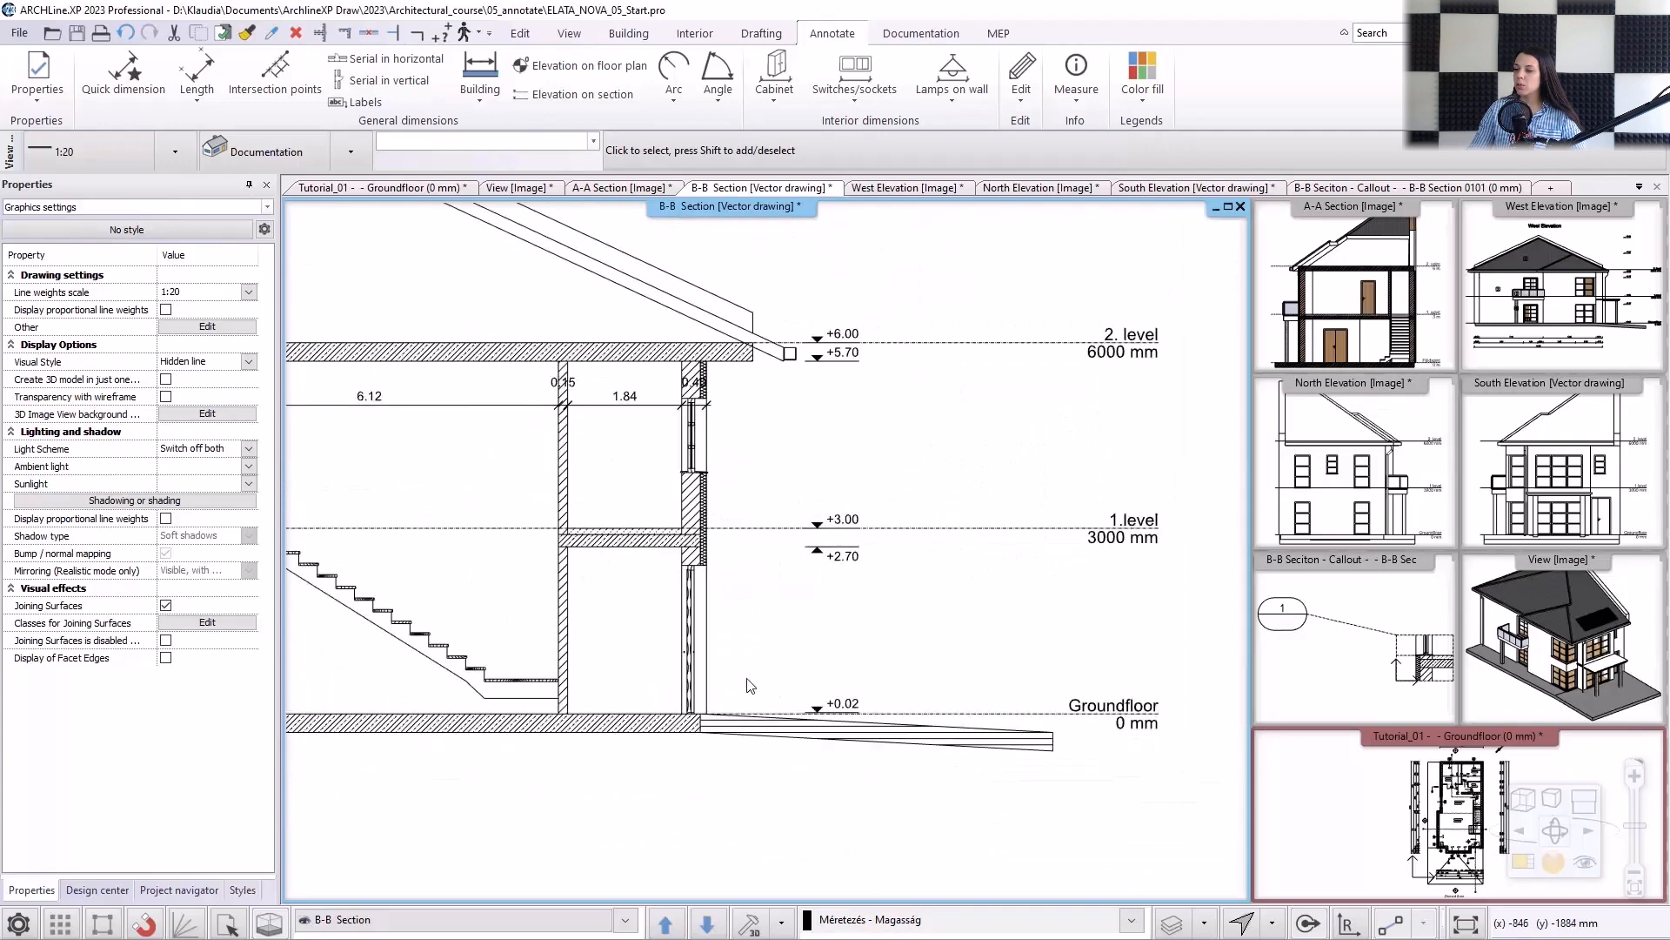
middle_drag(621, 557, 846, 587)
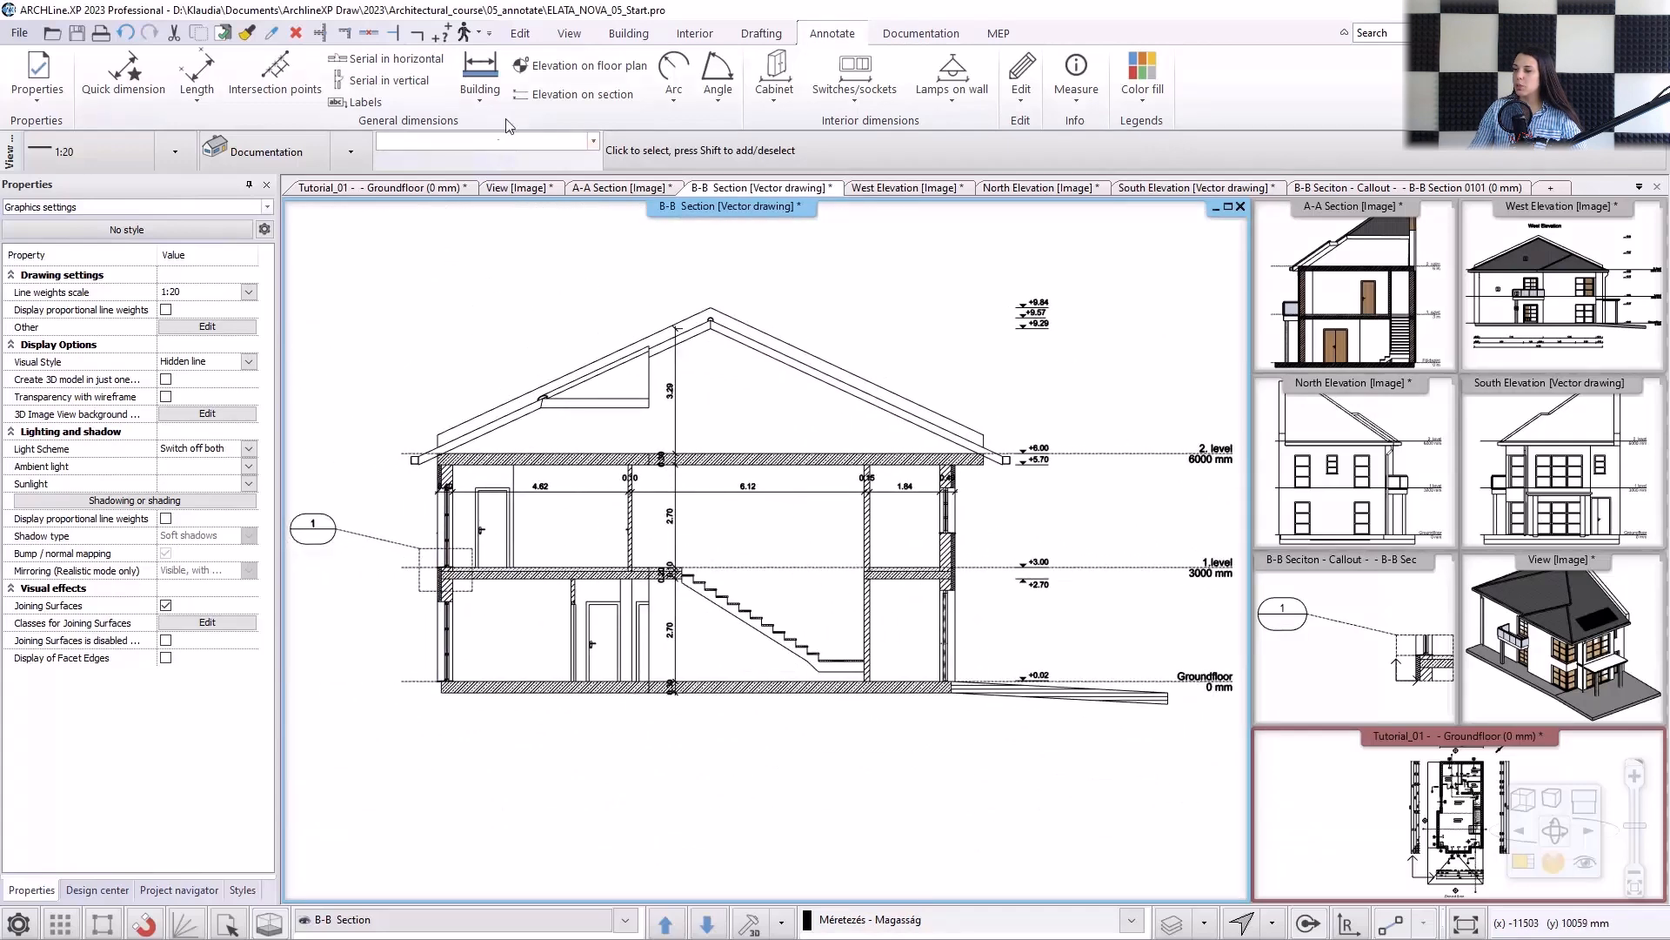
click(758, 33)
click(503, 79)
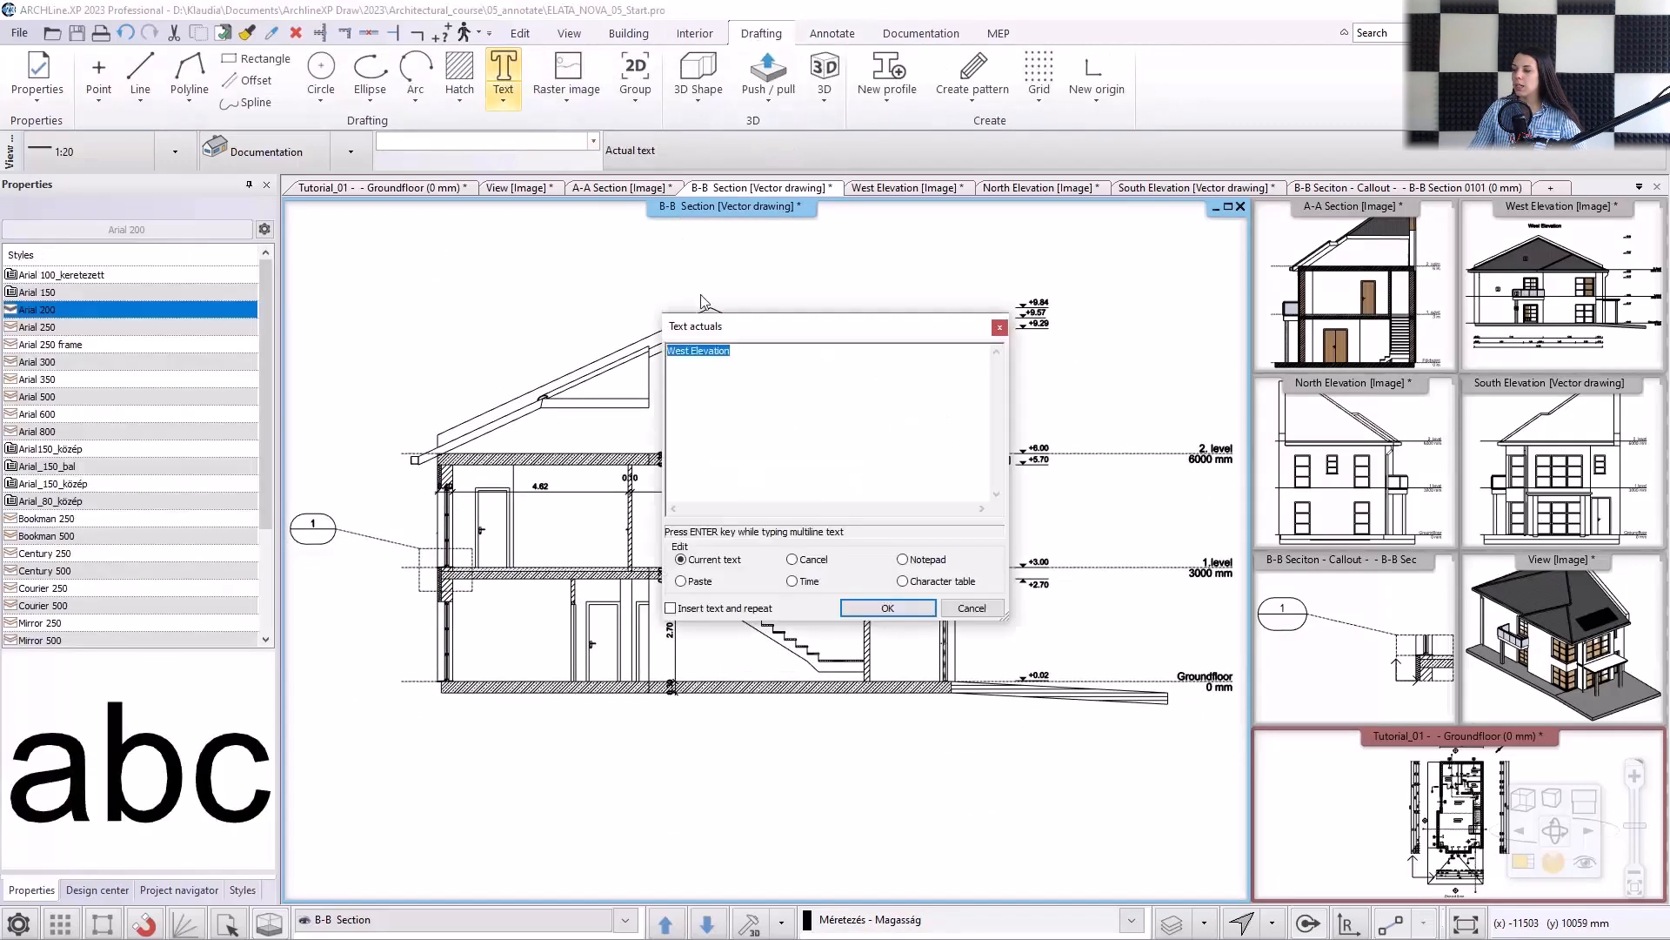
text(B-B Sec)
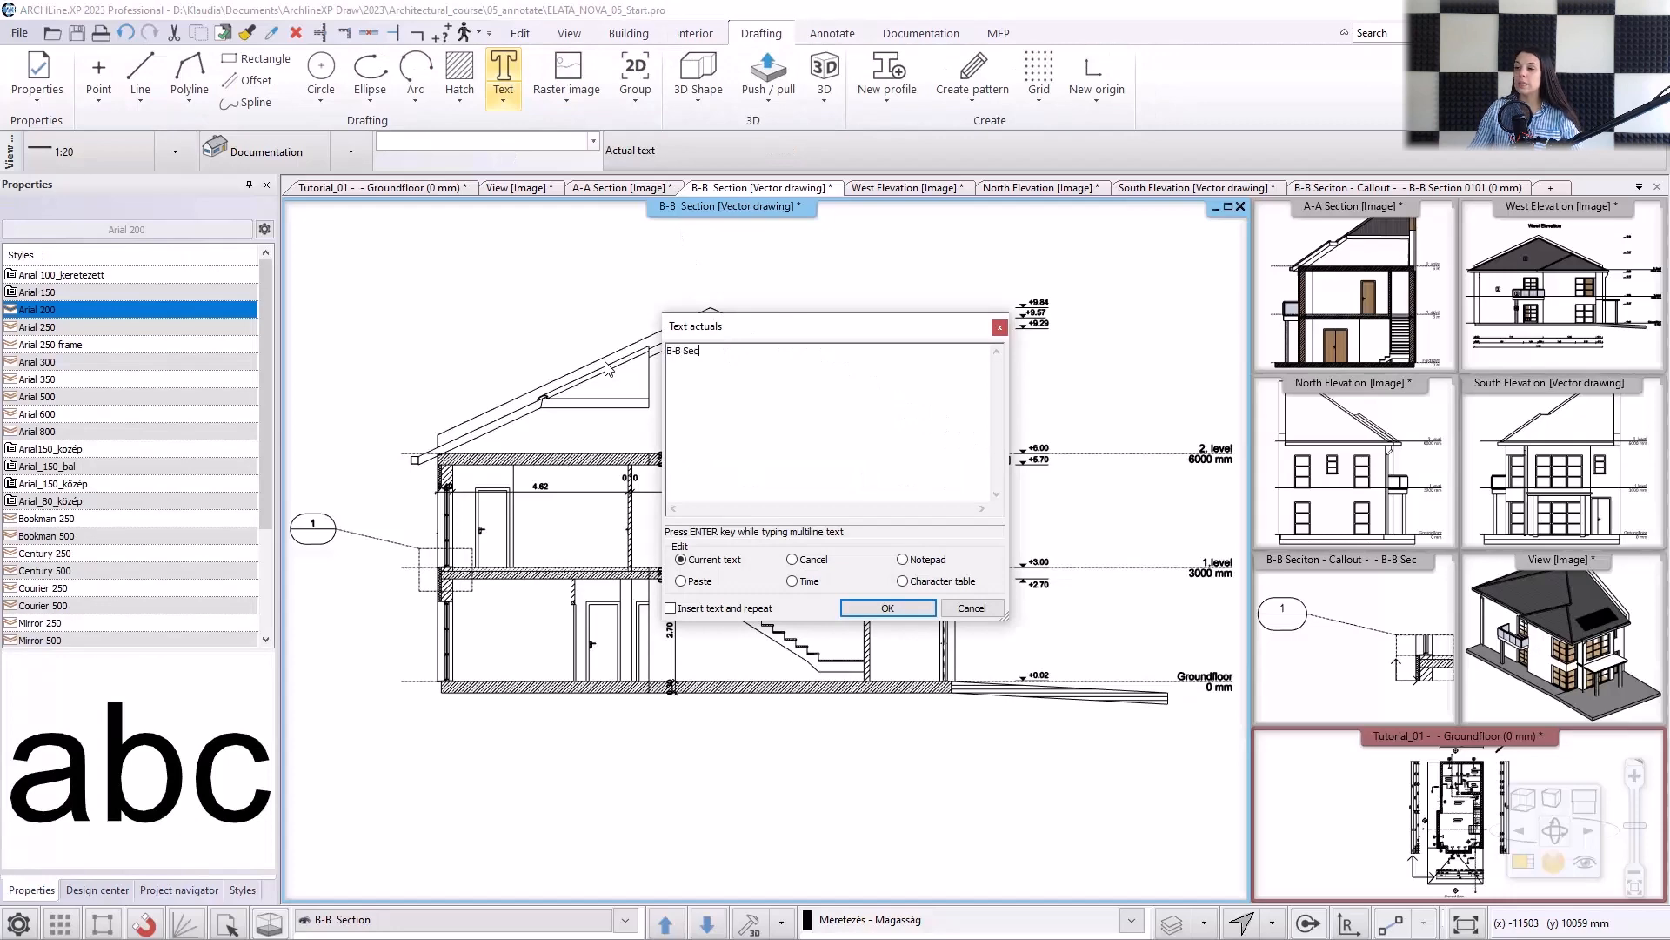
click(844, 607)
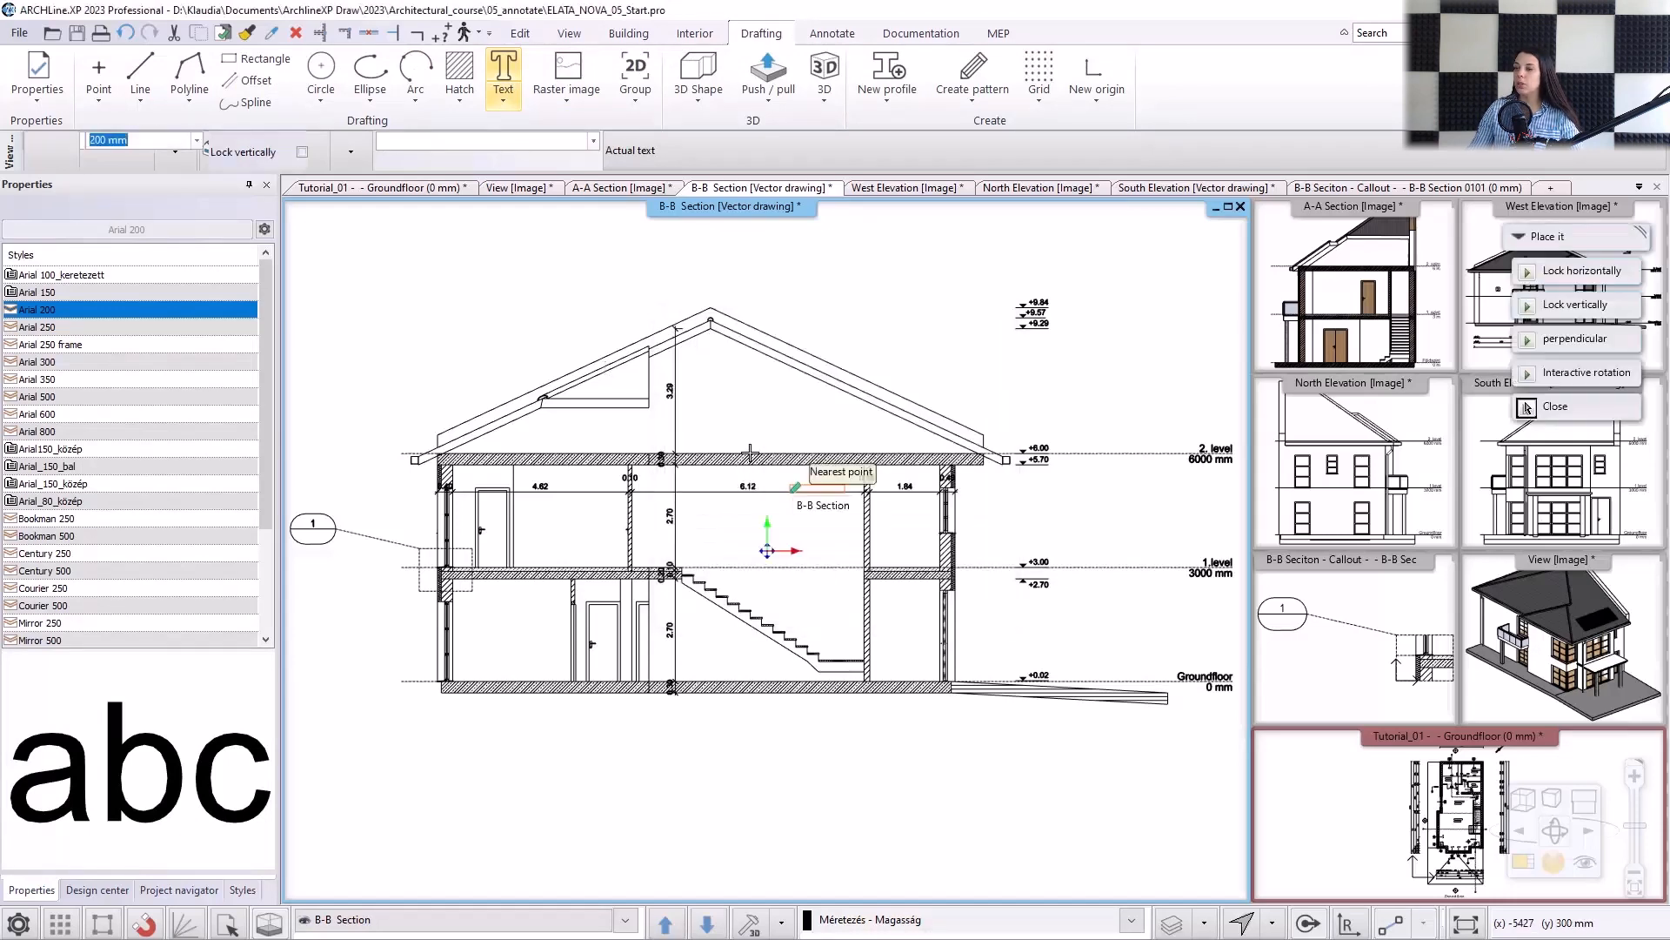
scroll(703, 388, up, 2)
click(705, 393)
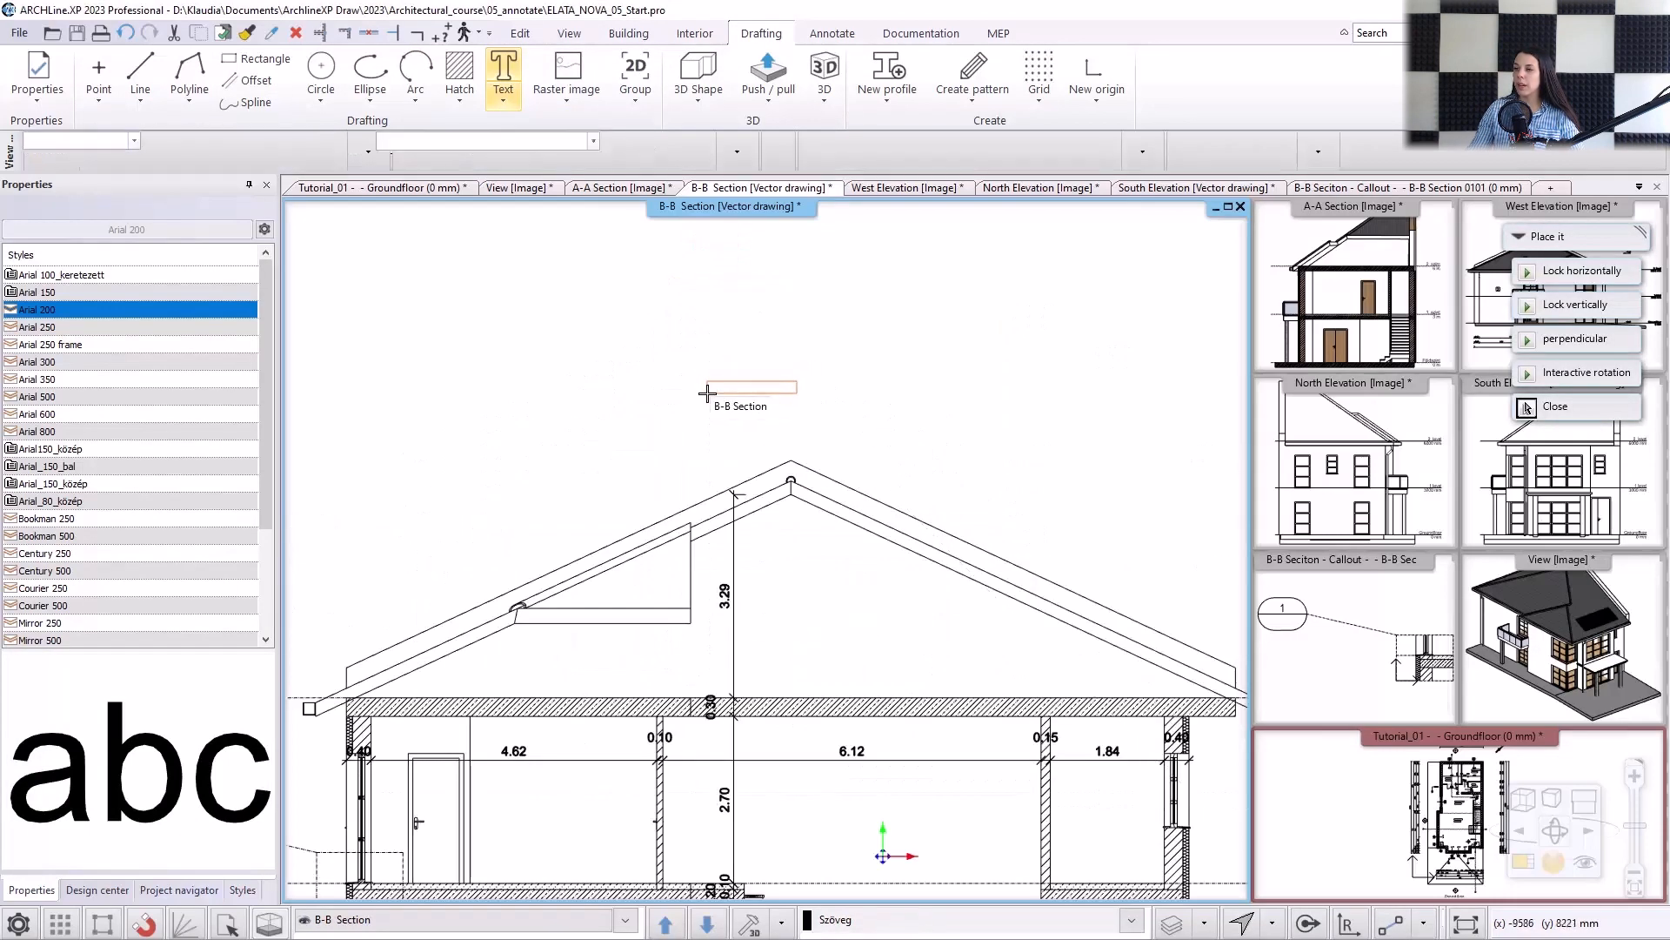
key(Escape)
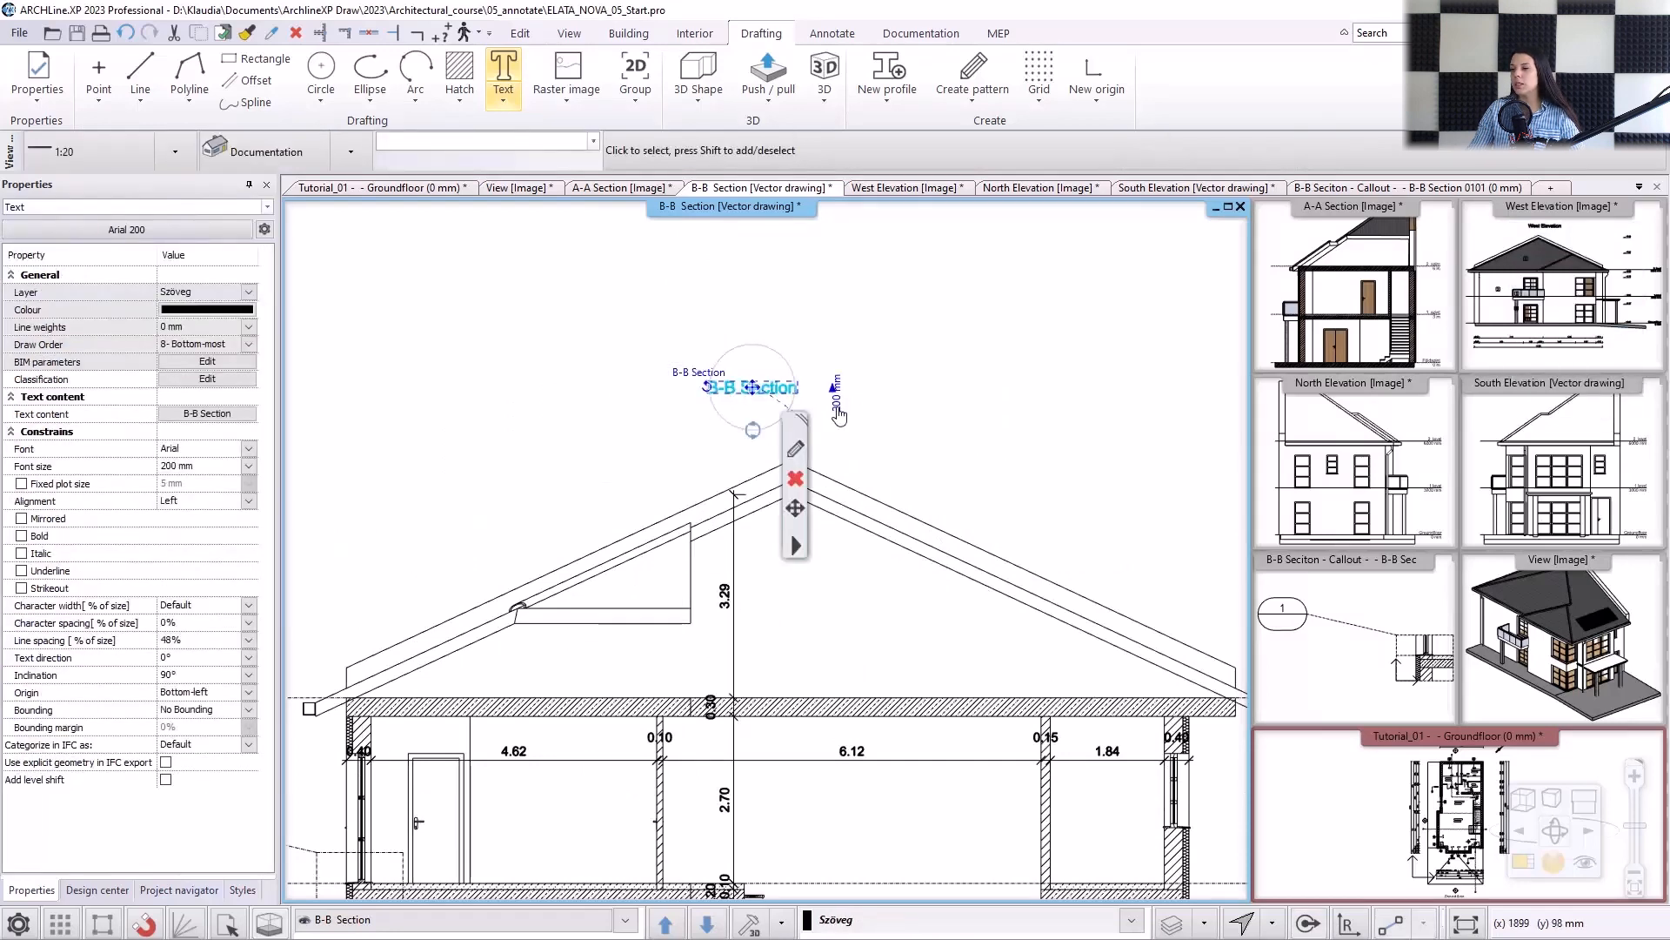
Increase the text height of the B-B Section title above the roof.
click(838, 411)
key(Escape)
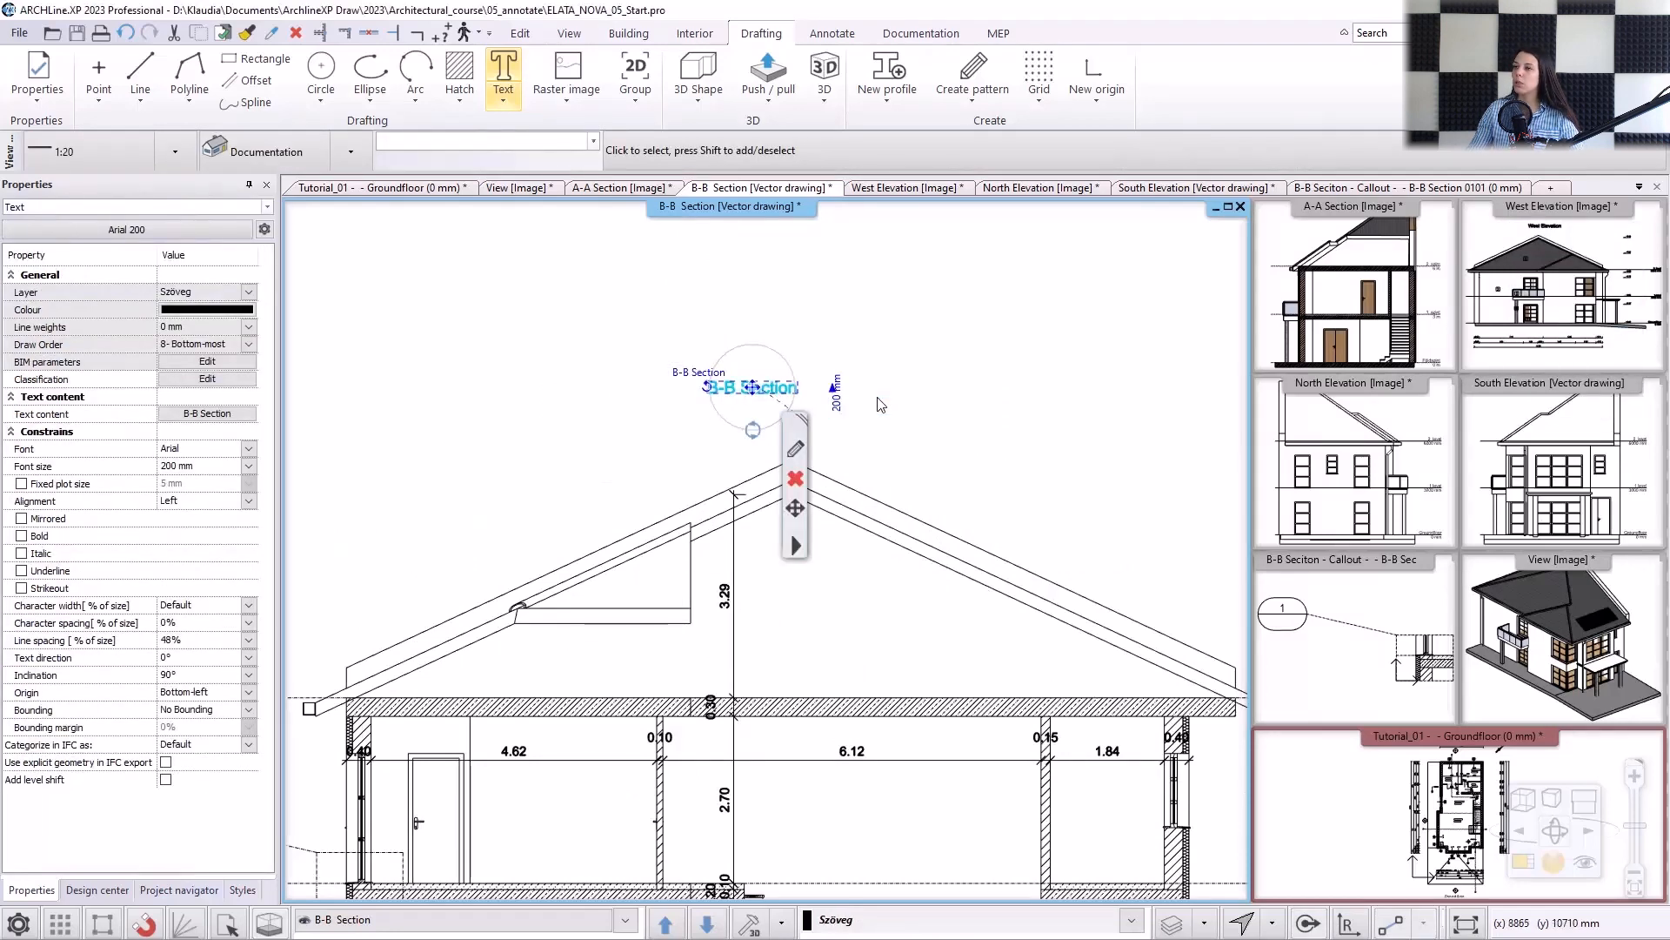
click(1014, 358)
scroll(954, 478, down, 3)
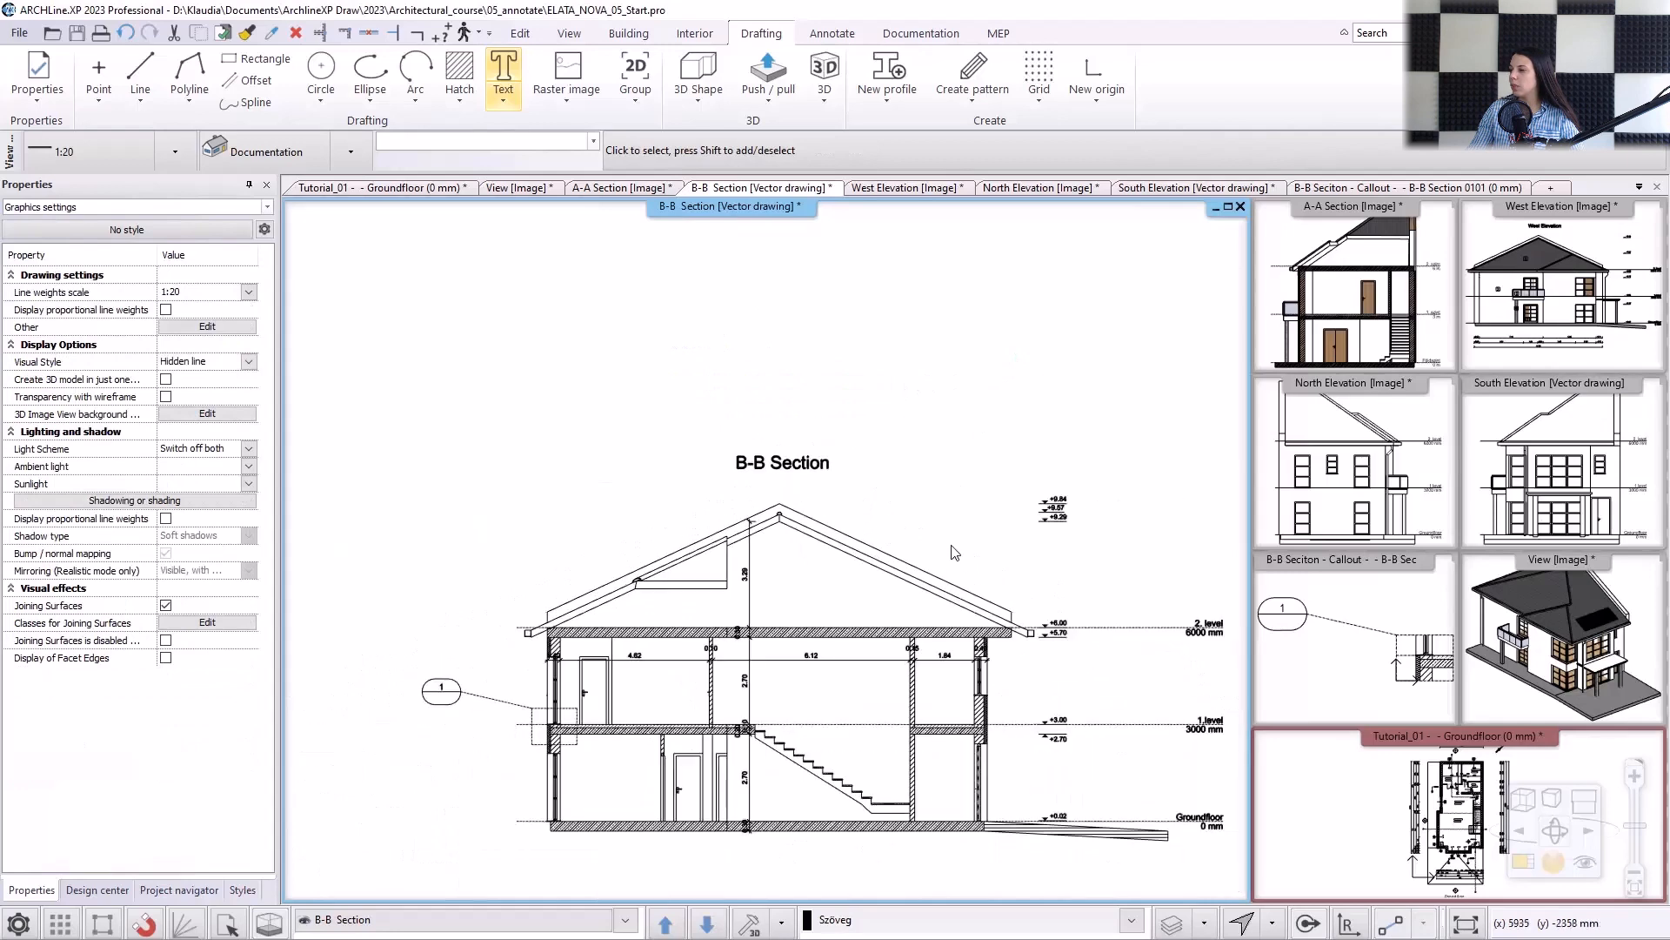
Place horizontal simple circle sign 1 across the upper floor's right outer wall and sign 2 across the adjacent inner wall.
scroll(441, 428, down, 2)
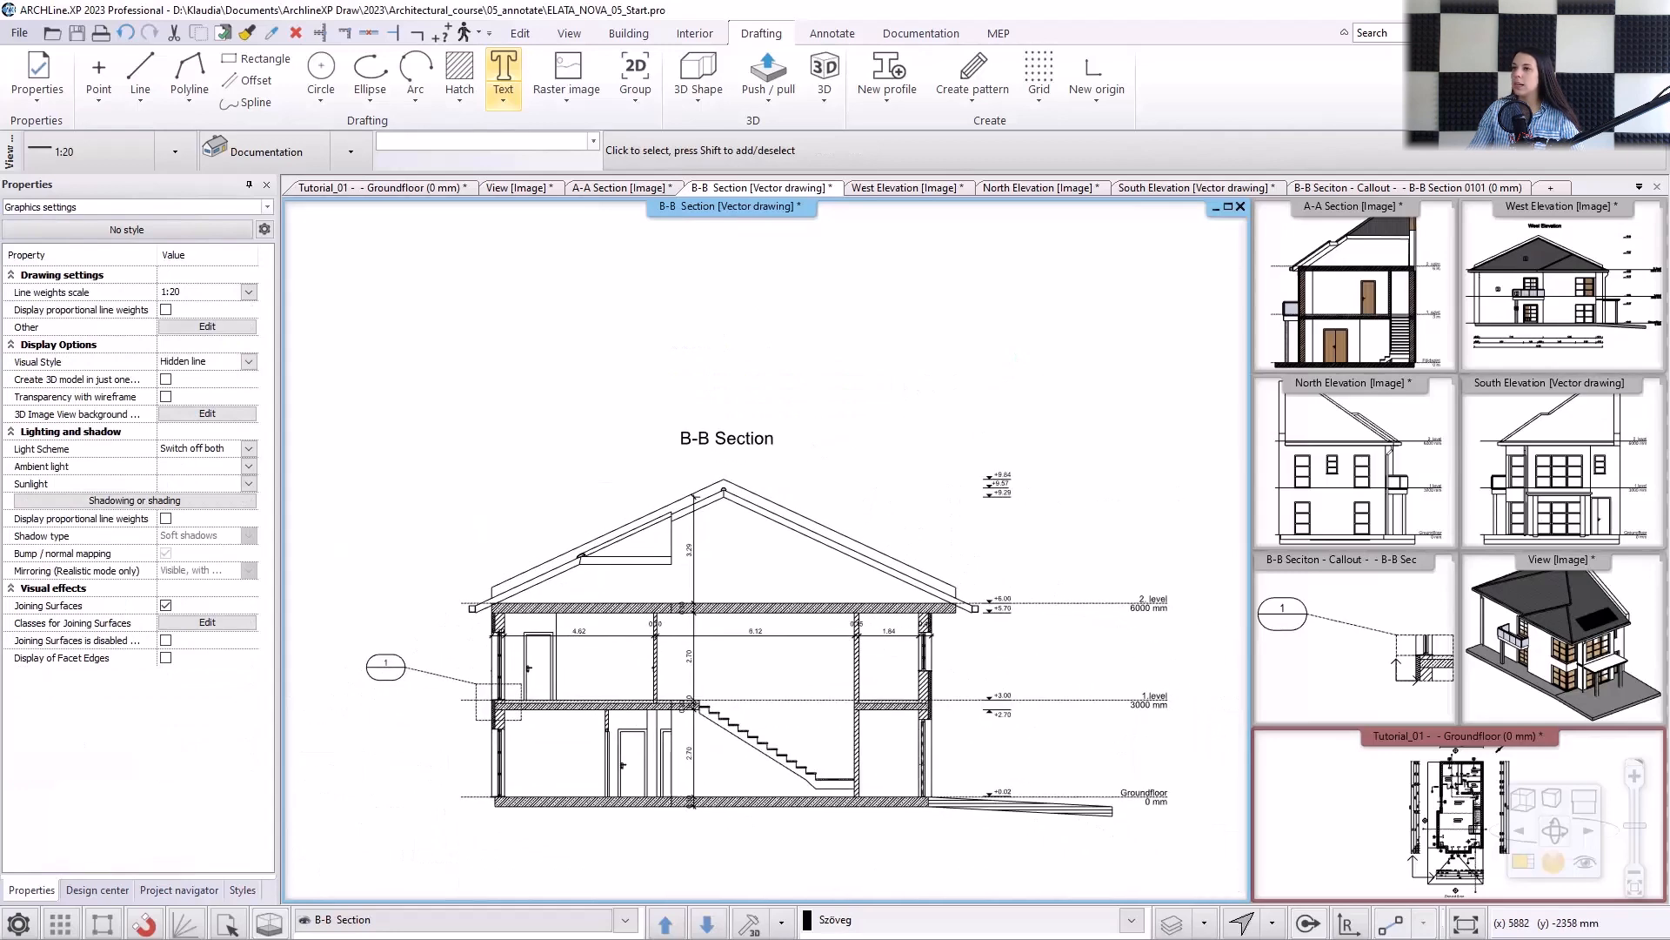
click(97, 889)
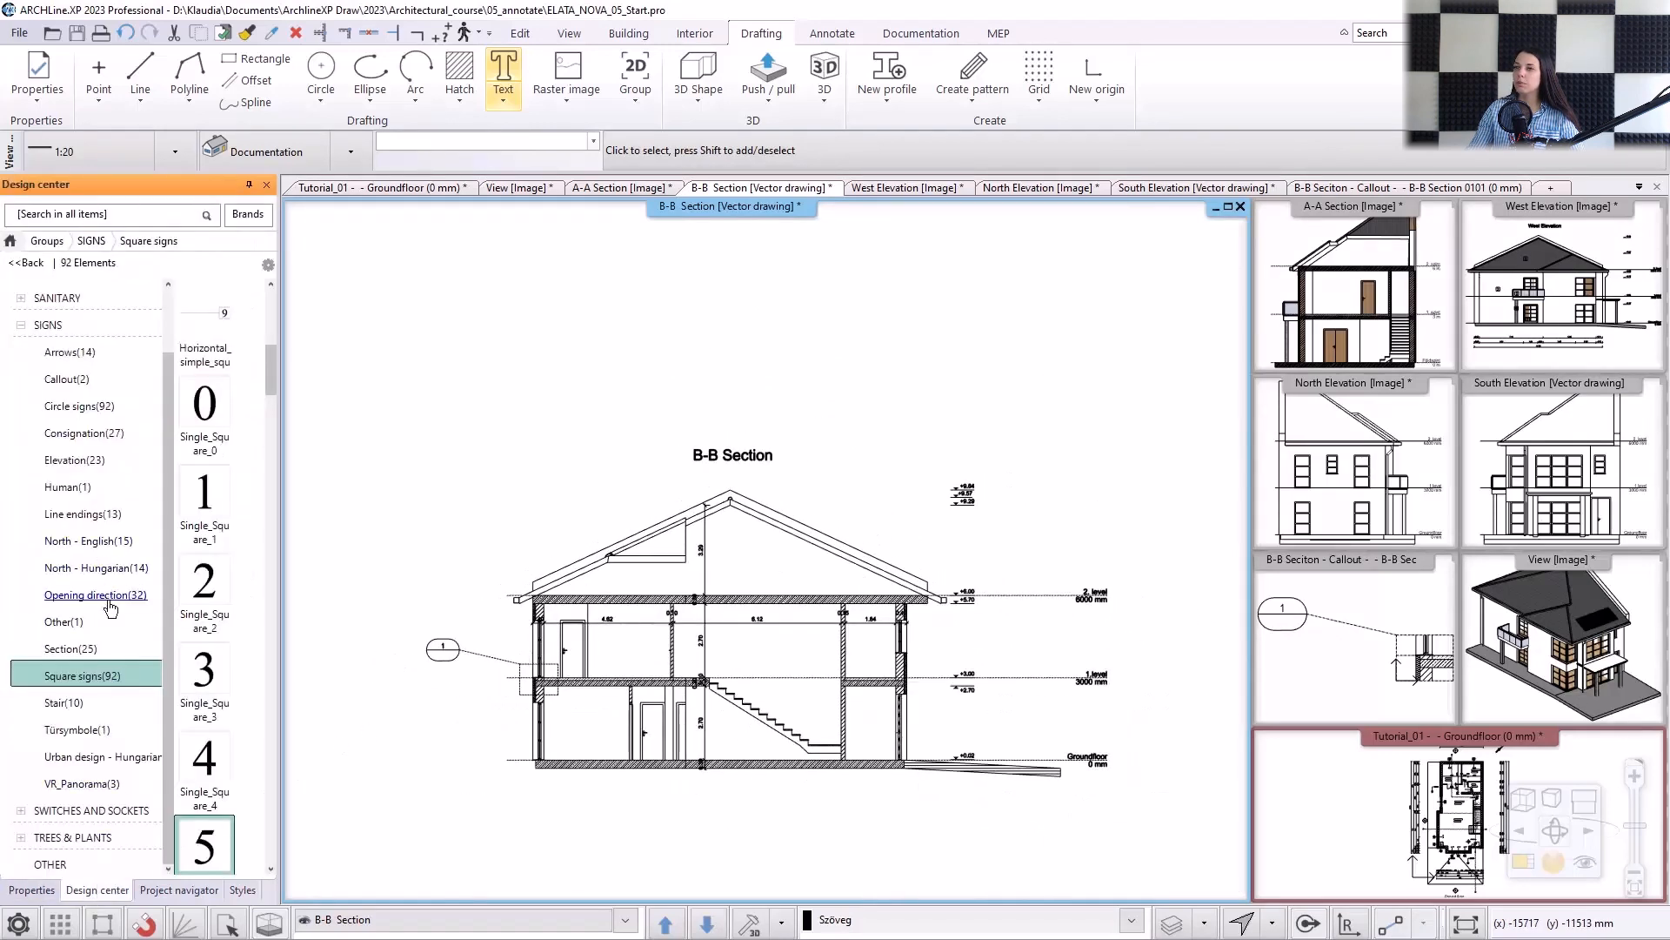
click(96, 406)
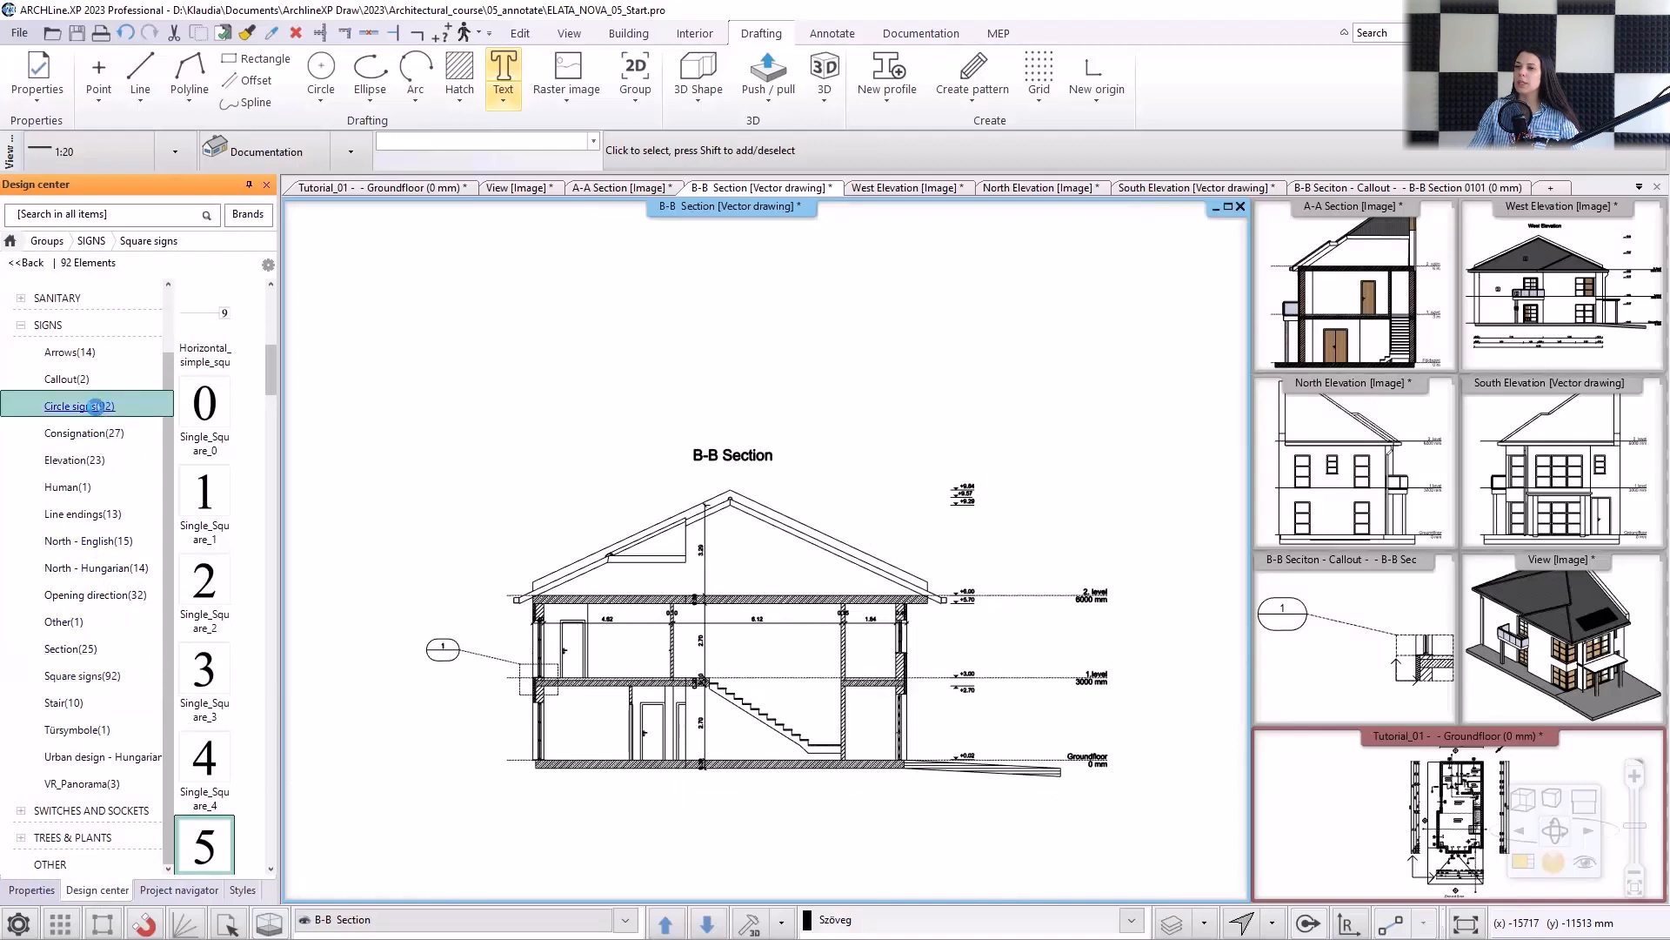
scroll(272, 354, down, 3)
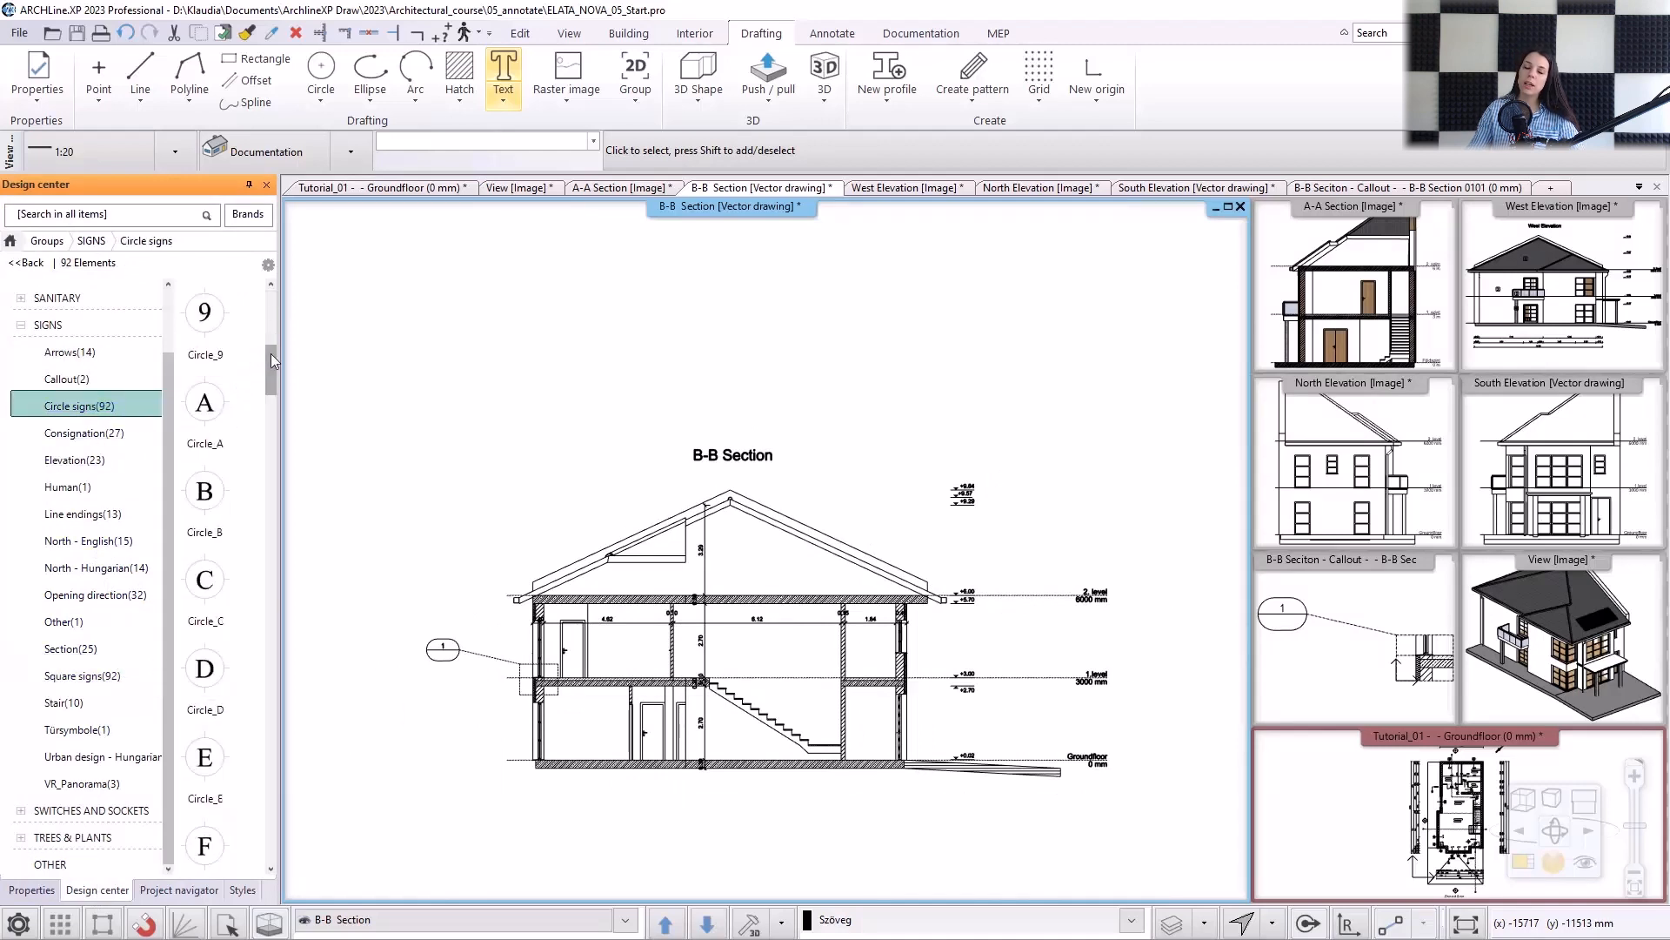
drag(271, 358, 293, 807)
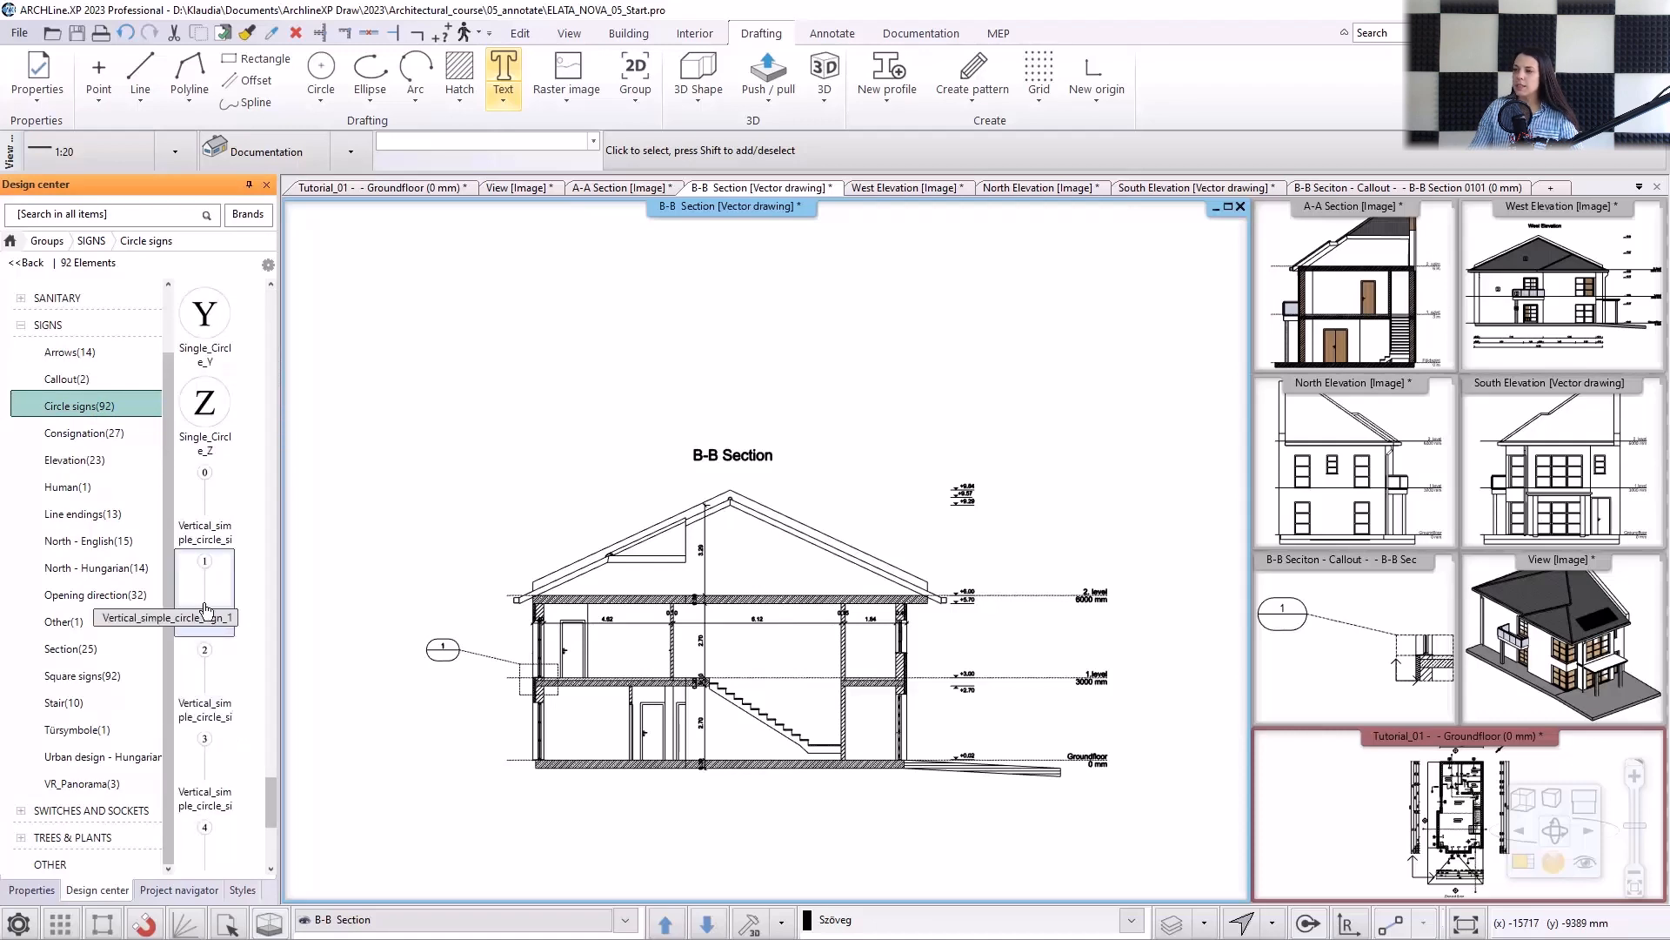
scroll(204, 610, up, 3)
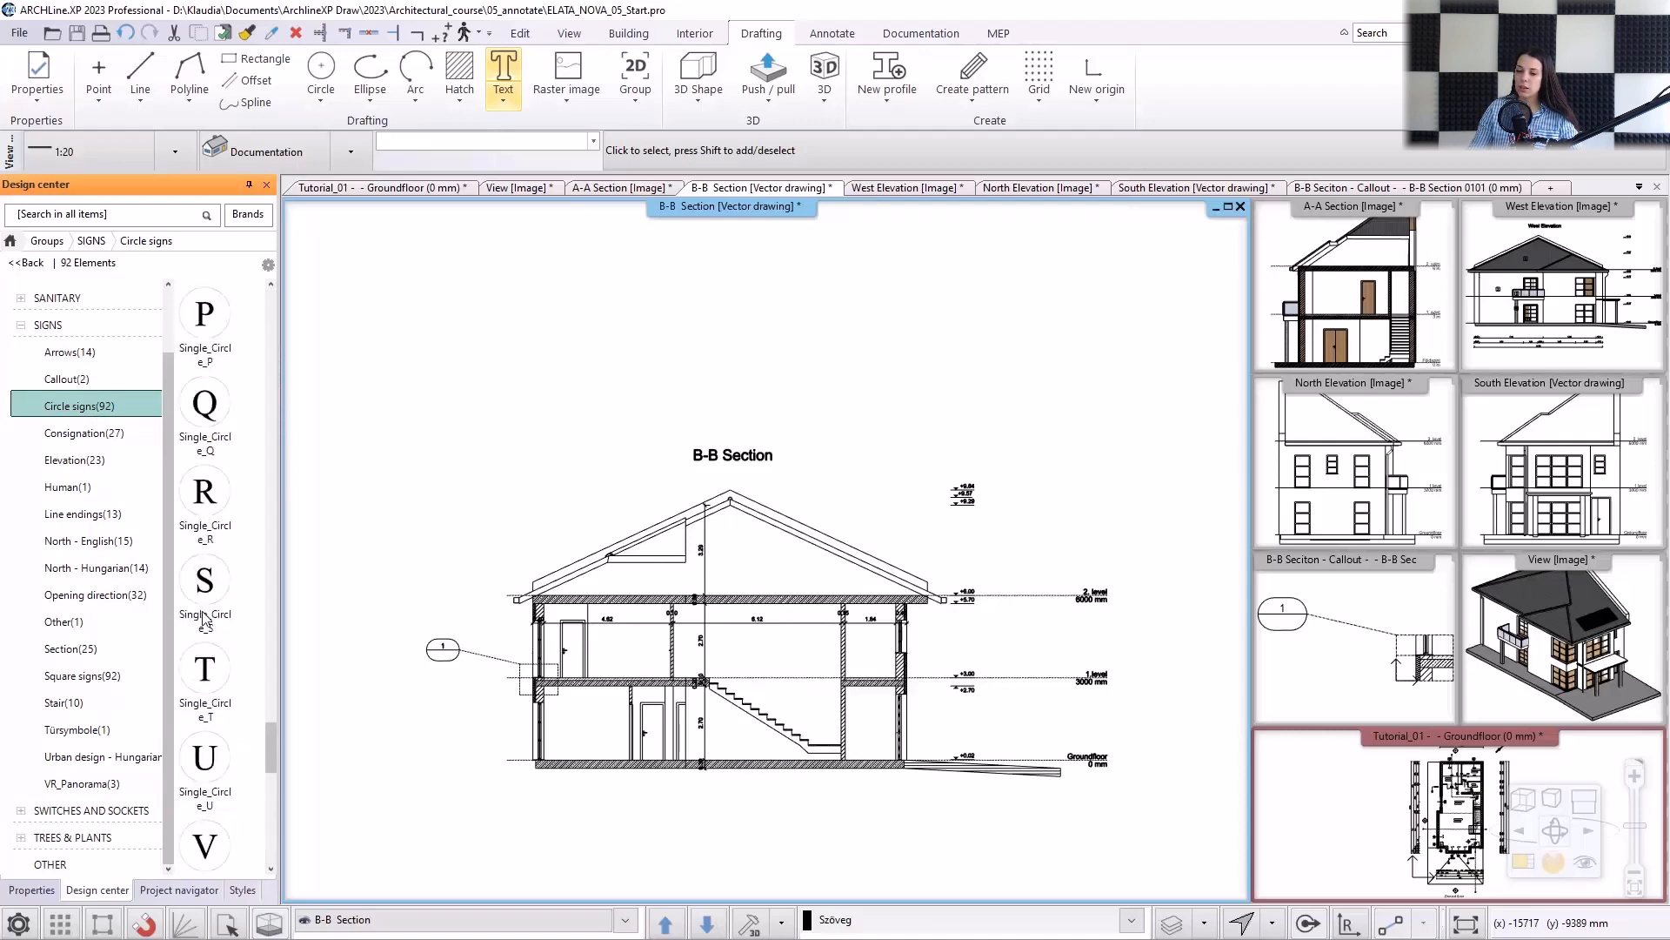
scroll(205, 620, down, 3)
mouse_move(205, 503)
mouse_down()
mouse_move(808, 607)
mouse_move(881, 661)
mouse_up()
scroll(880, 662, up, 3)
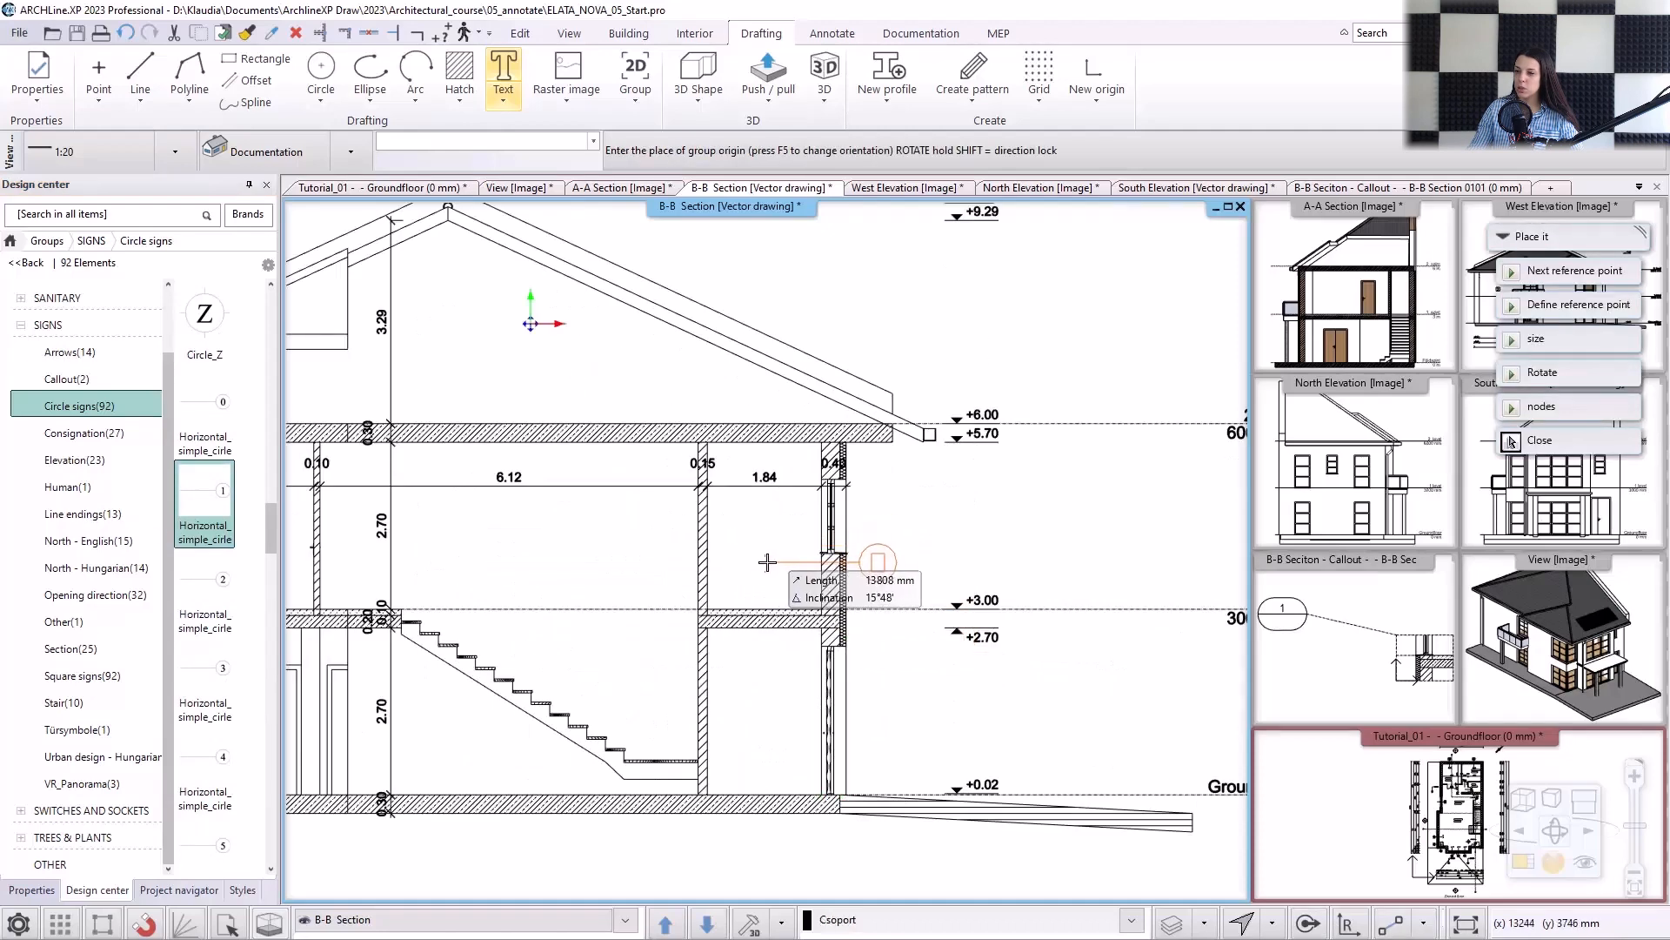
click(767, 562)
mouse_move(204, 592)
mouse_down()
mouse_move(631, 565)
mouse_move(659, 523)
mouse_up()
click(652, 522)
Place vertical simple circle sign 1 on the right roof slope and sign 2 through the top slab.
scroll(207, 555, down, 3)
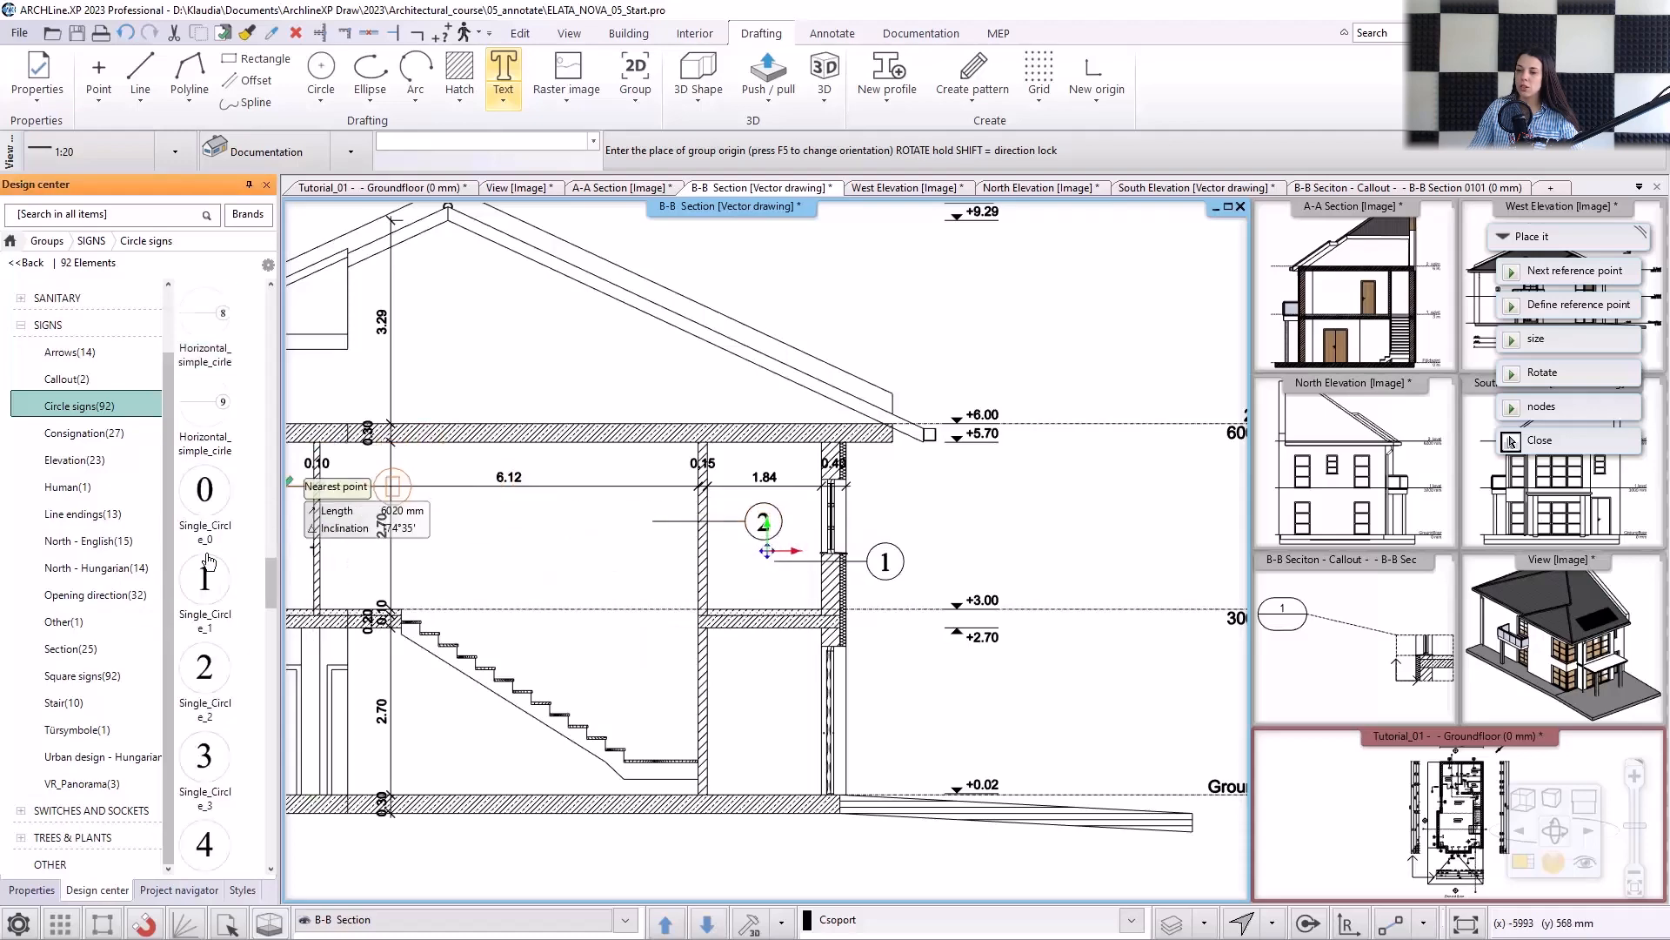
scroll(209, 561, down, 10)
drag(204, 498, 476, 424)
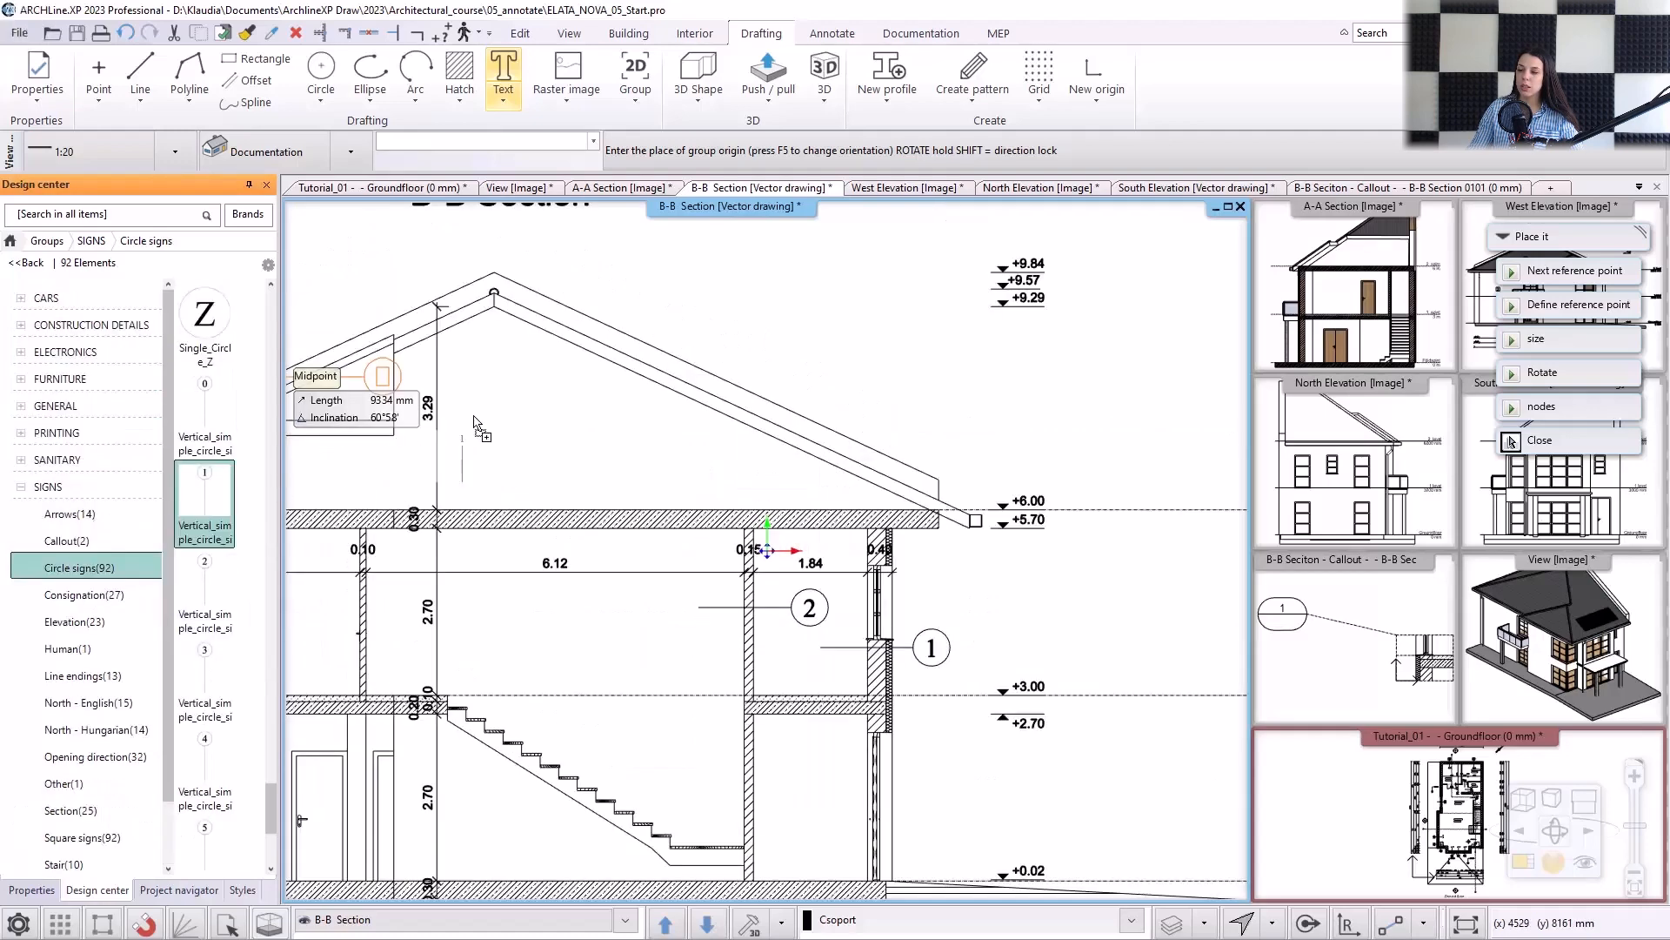
click(613, 361)
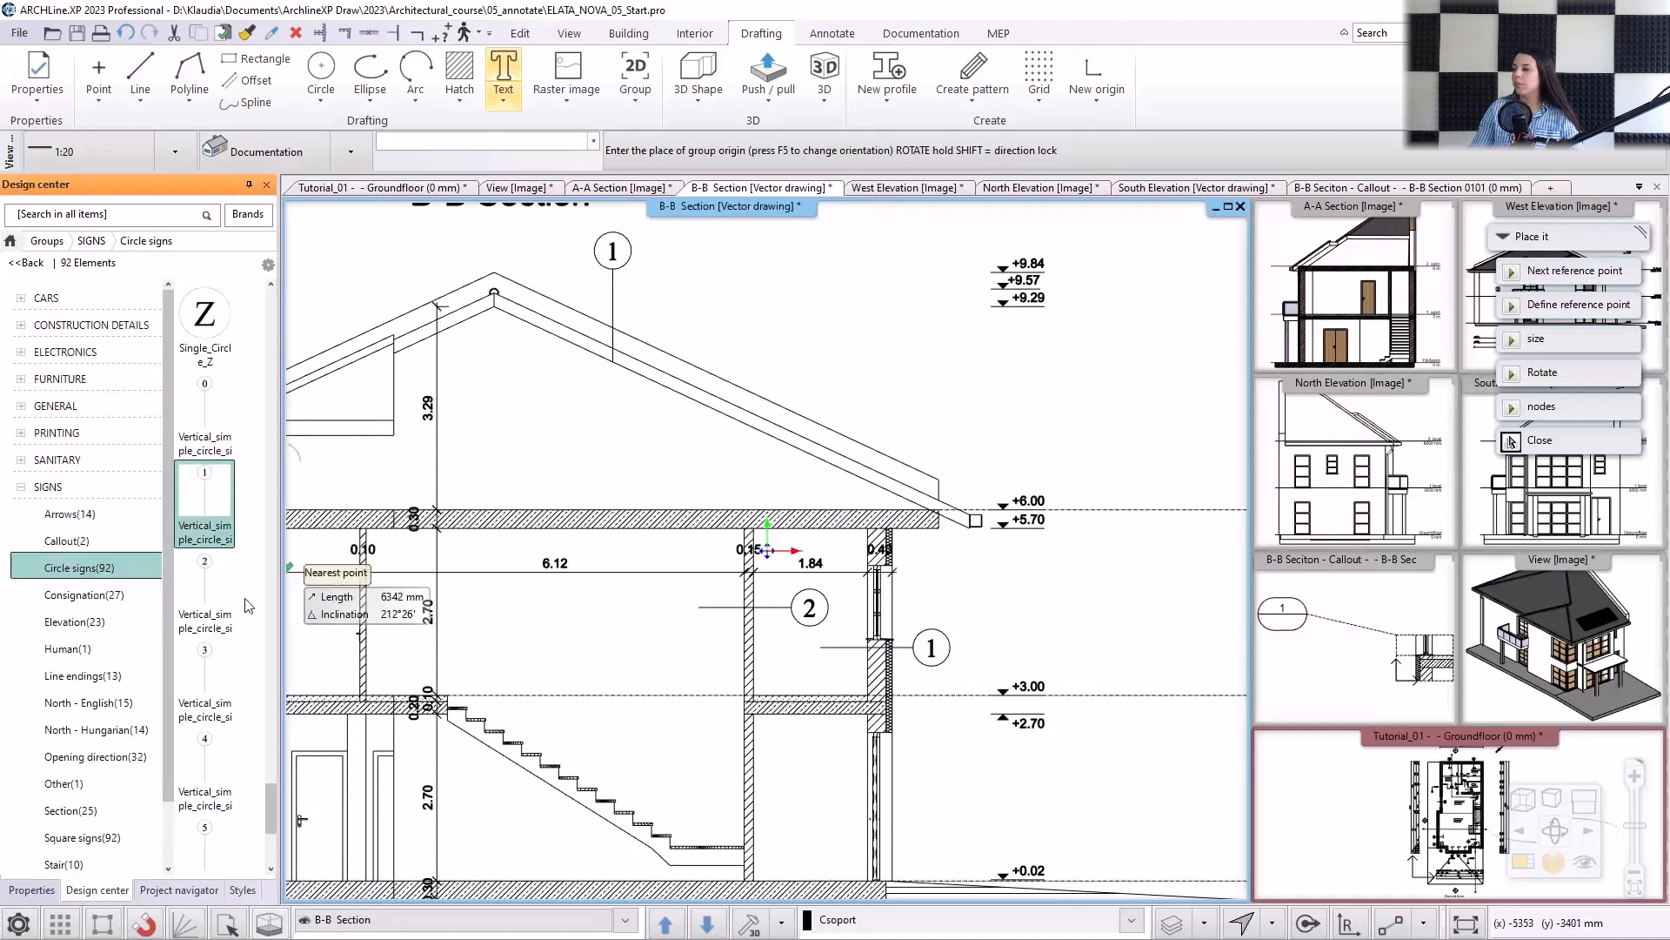
mouse_move(204, 592)
mouse_down()
mouse_move(609, 587)
mouse_move(602, 611)
mouse_up()
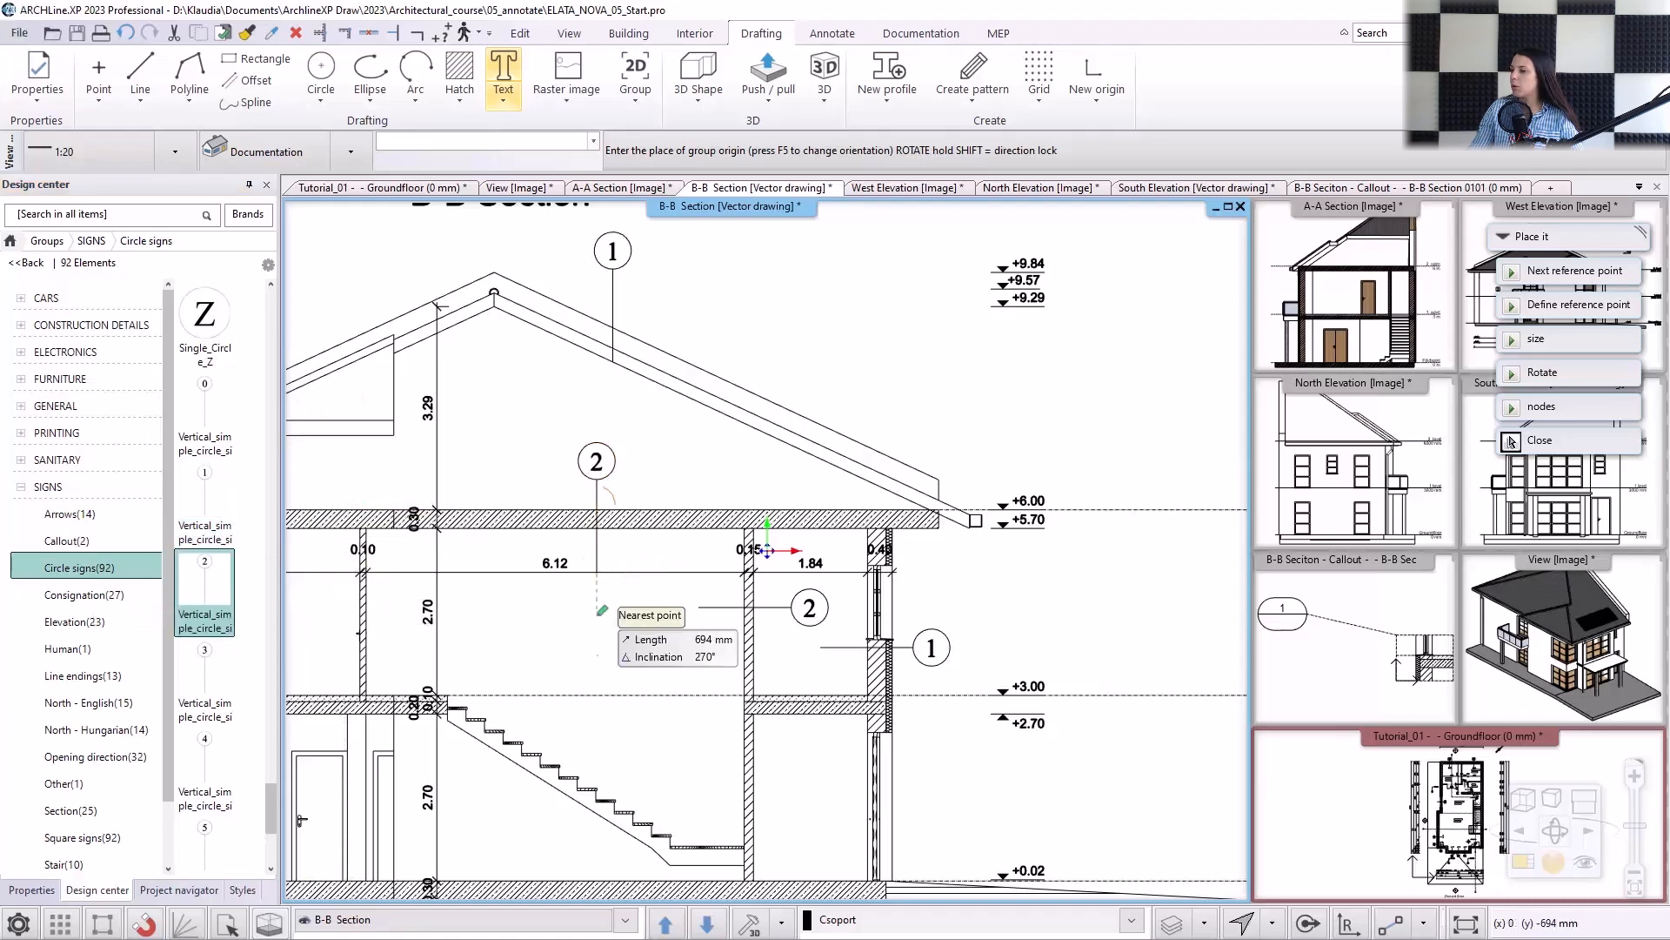
middle_drag(597, 614, 672, 410)
Place vertical simple circle sign 3 through the intermediate slab left of the stairs and sign 4 on the ground slab beneath them.
mouse_move(207, 679)
mouse_down()
mouse_move(450, 556)
mouse_move(378, 541)
mouse_up()
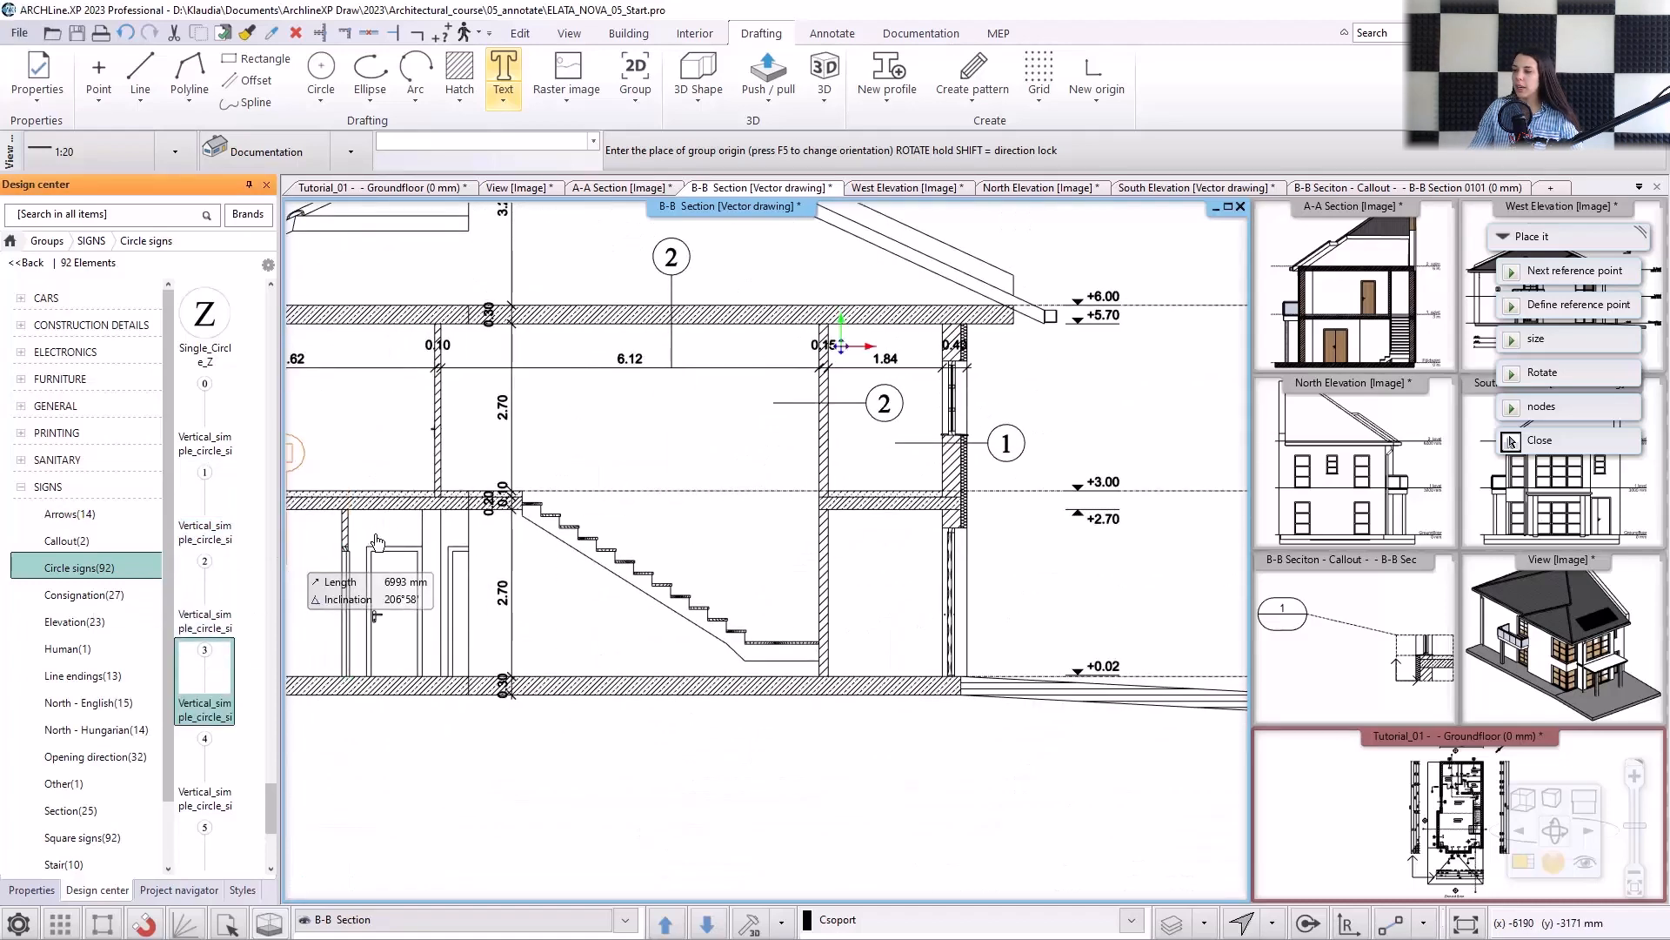
middle_drag(767, 551, 858, 541)
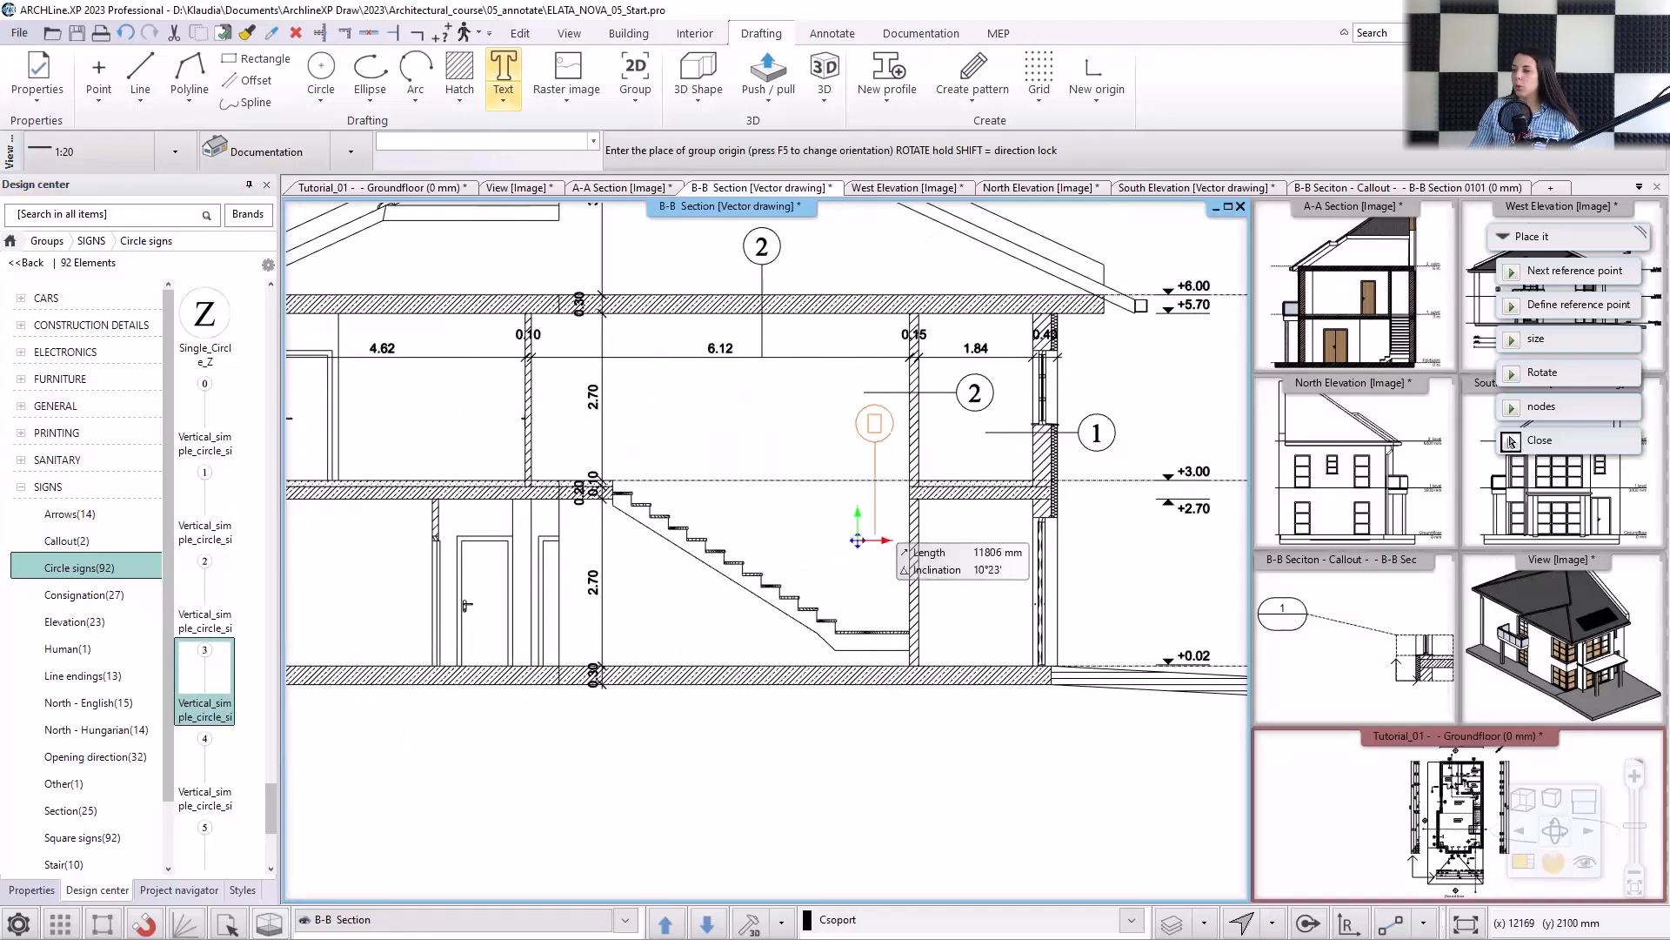
click(388, 554)
drag(208, 749, 686, 729)
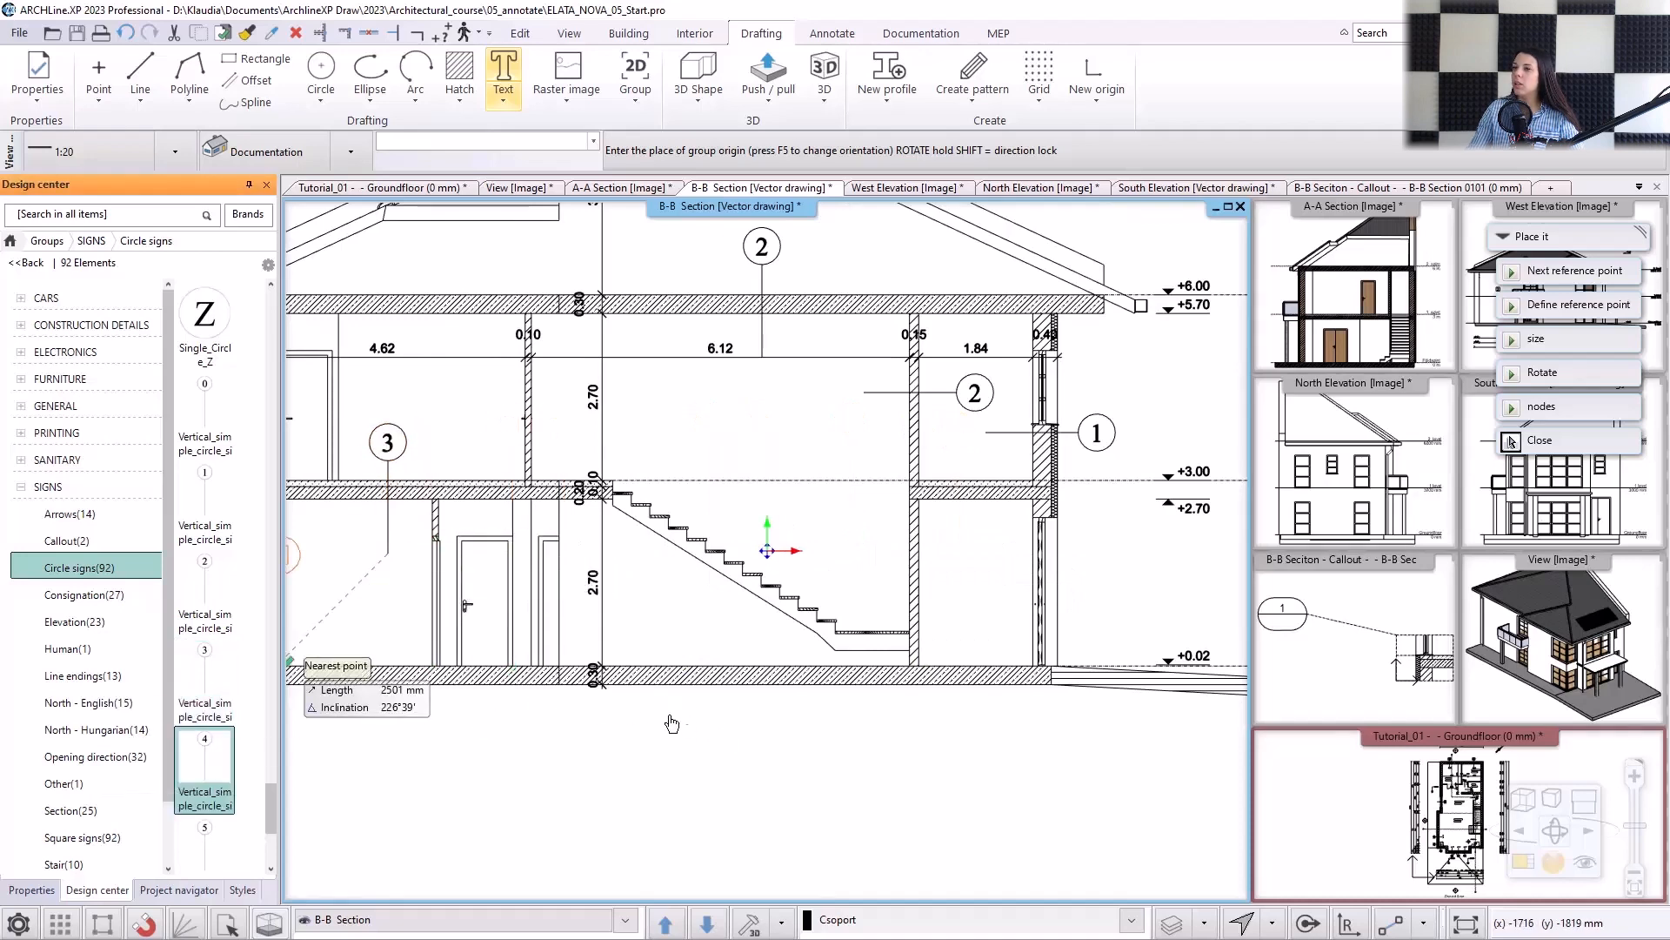
click(673, 685)
key(Escape)
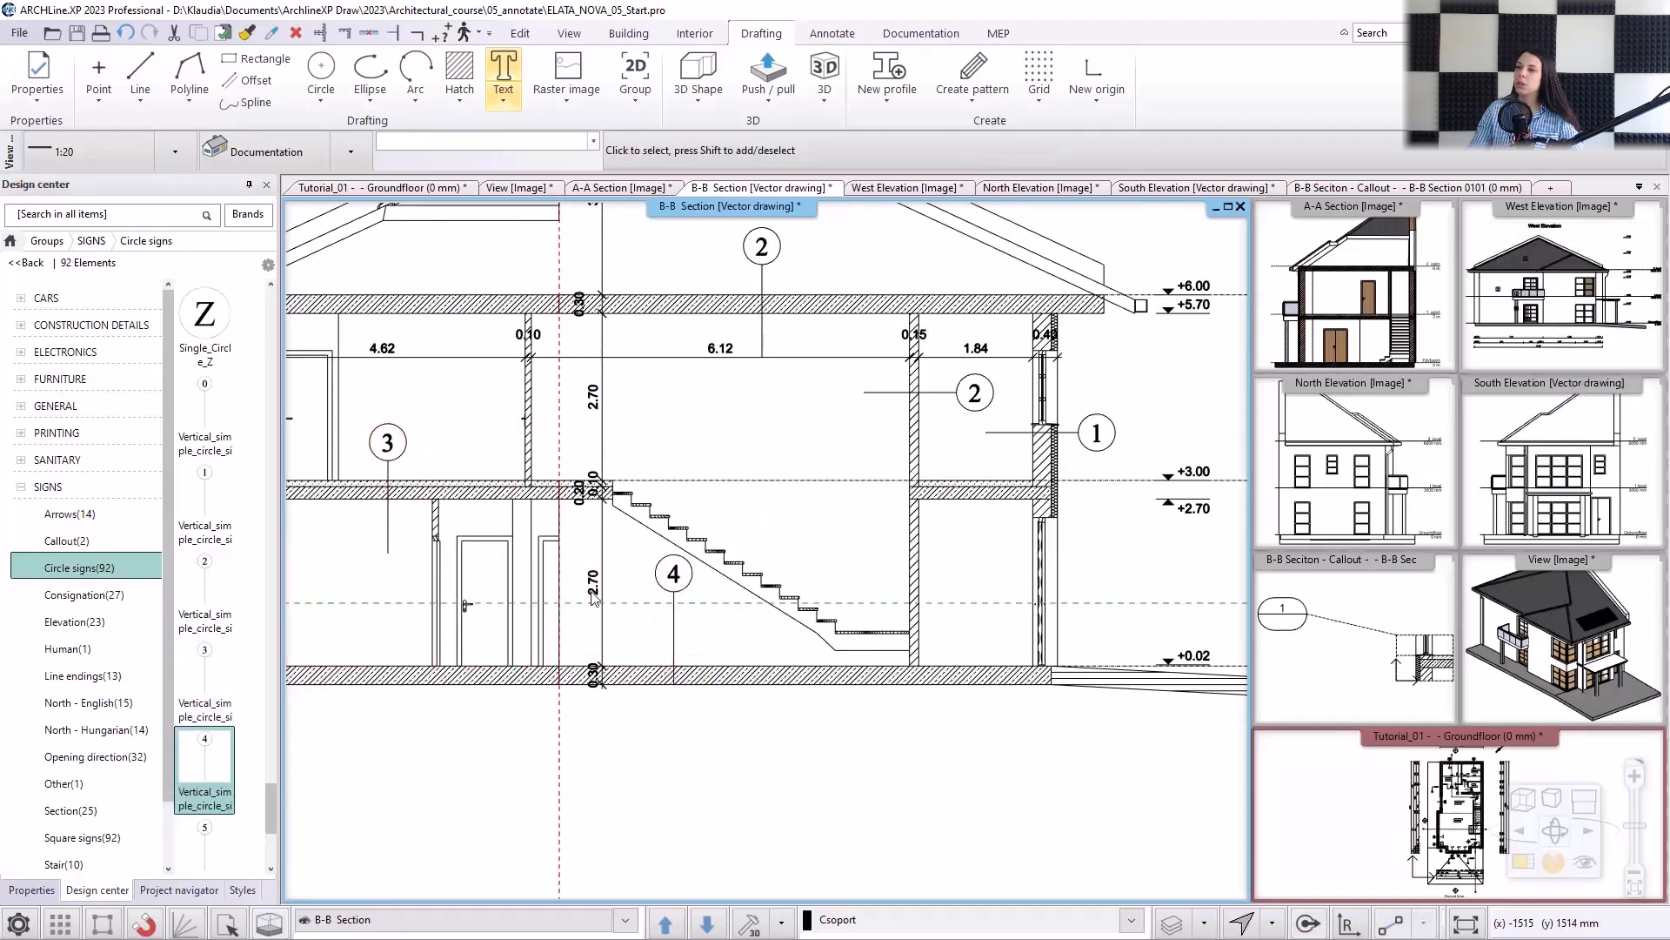
scroll(592, 598, down, 3)
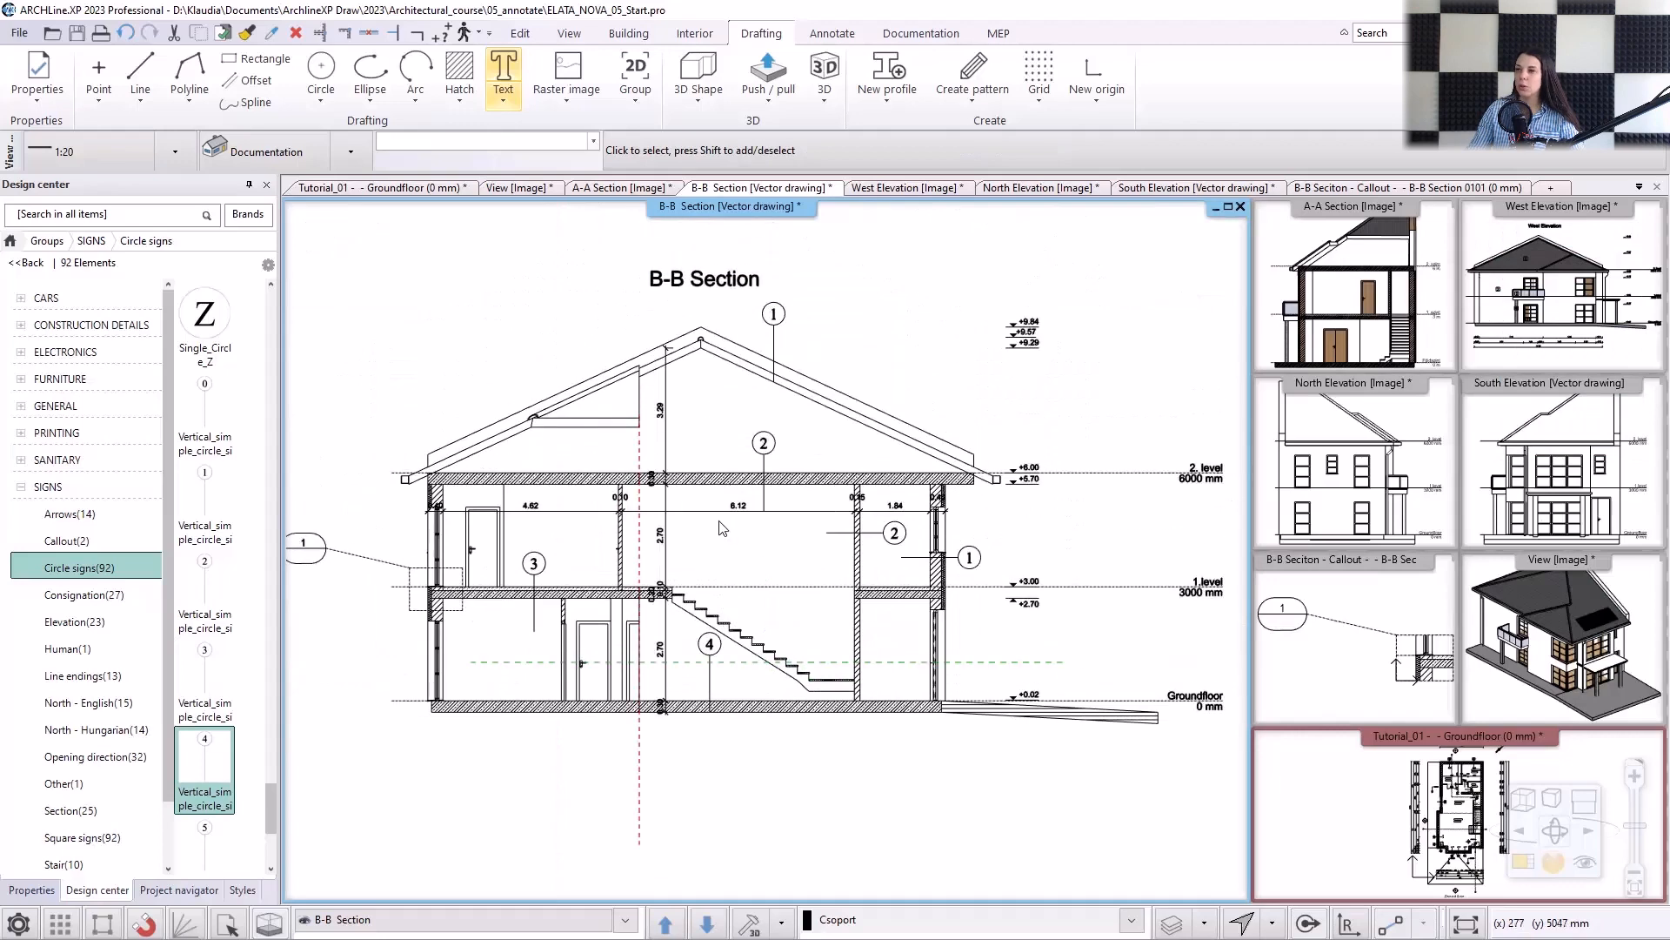
scroll(720, 528, down, 1)
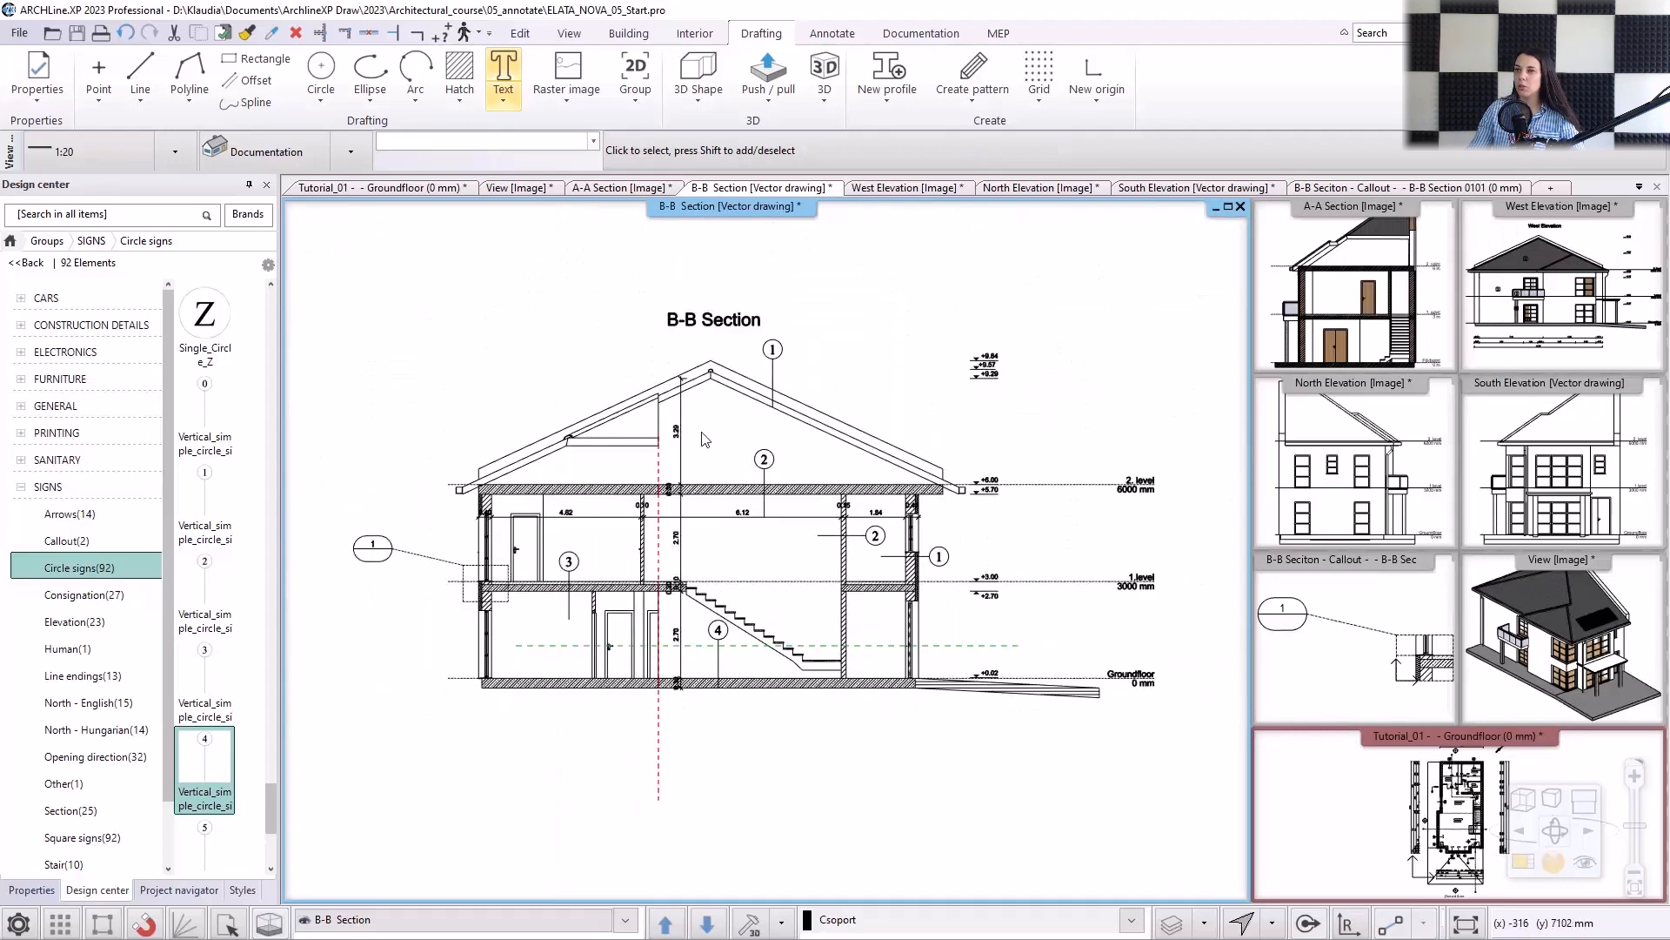
On the ground floor plan, draw a downward-pointing vertical line outside the front-left corner in the "Normal 0.18 + arrowhead" style.
click(376, 188)
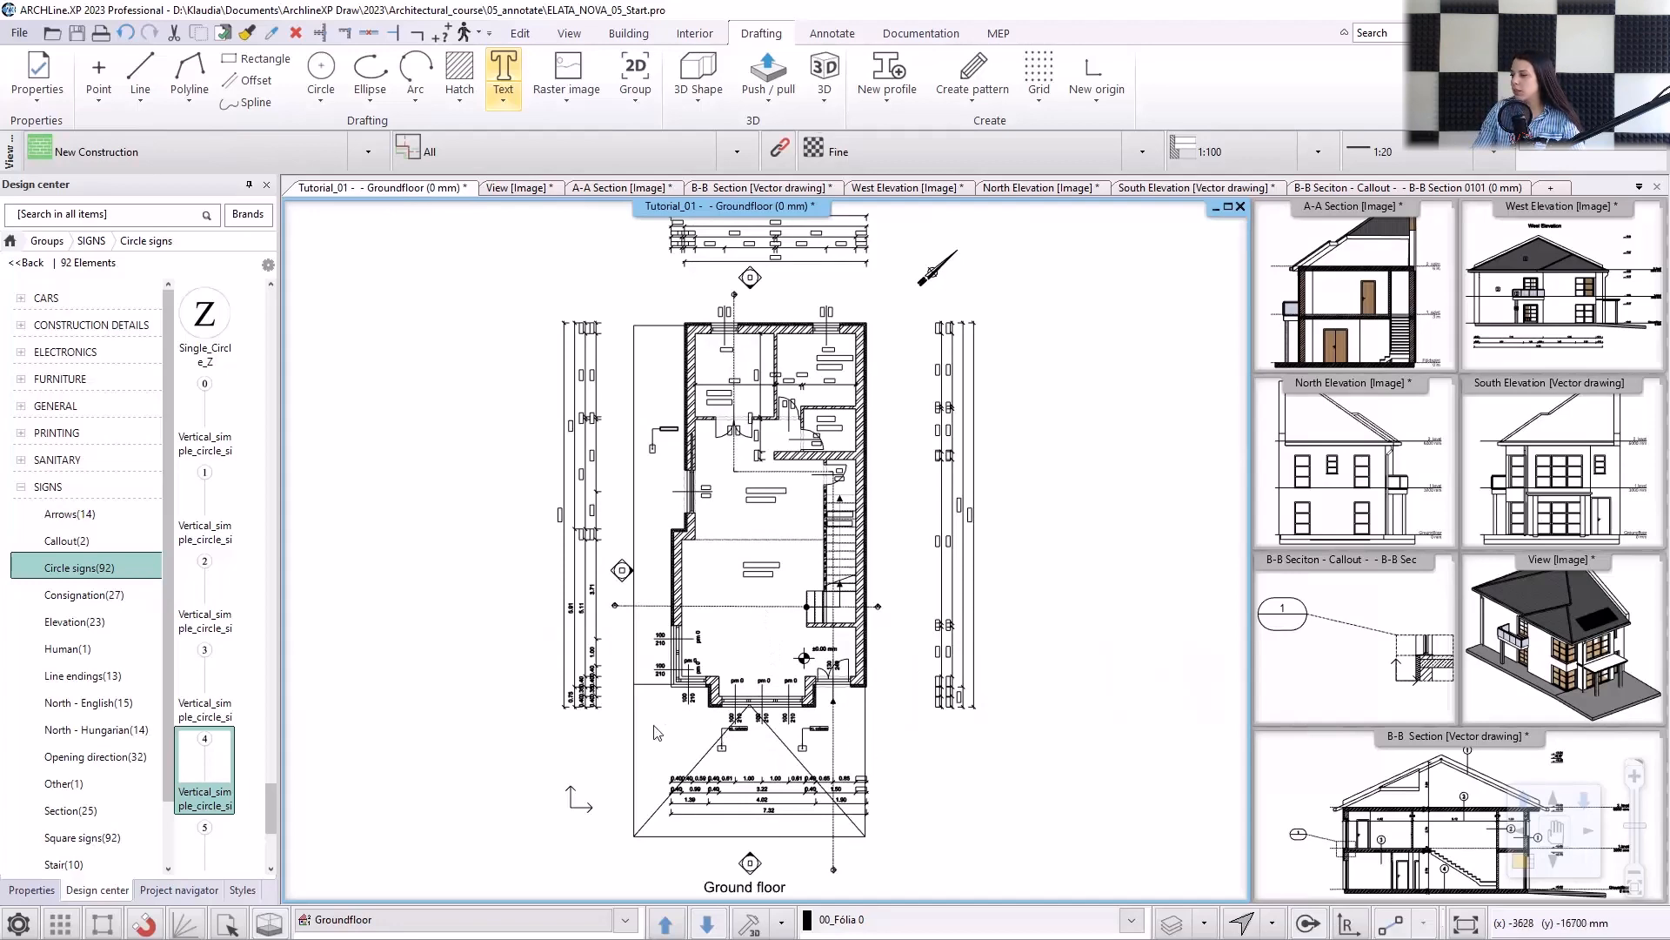
click(140, 74)
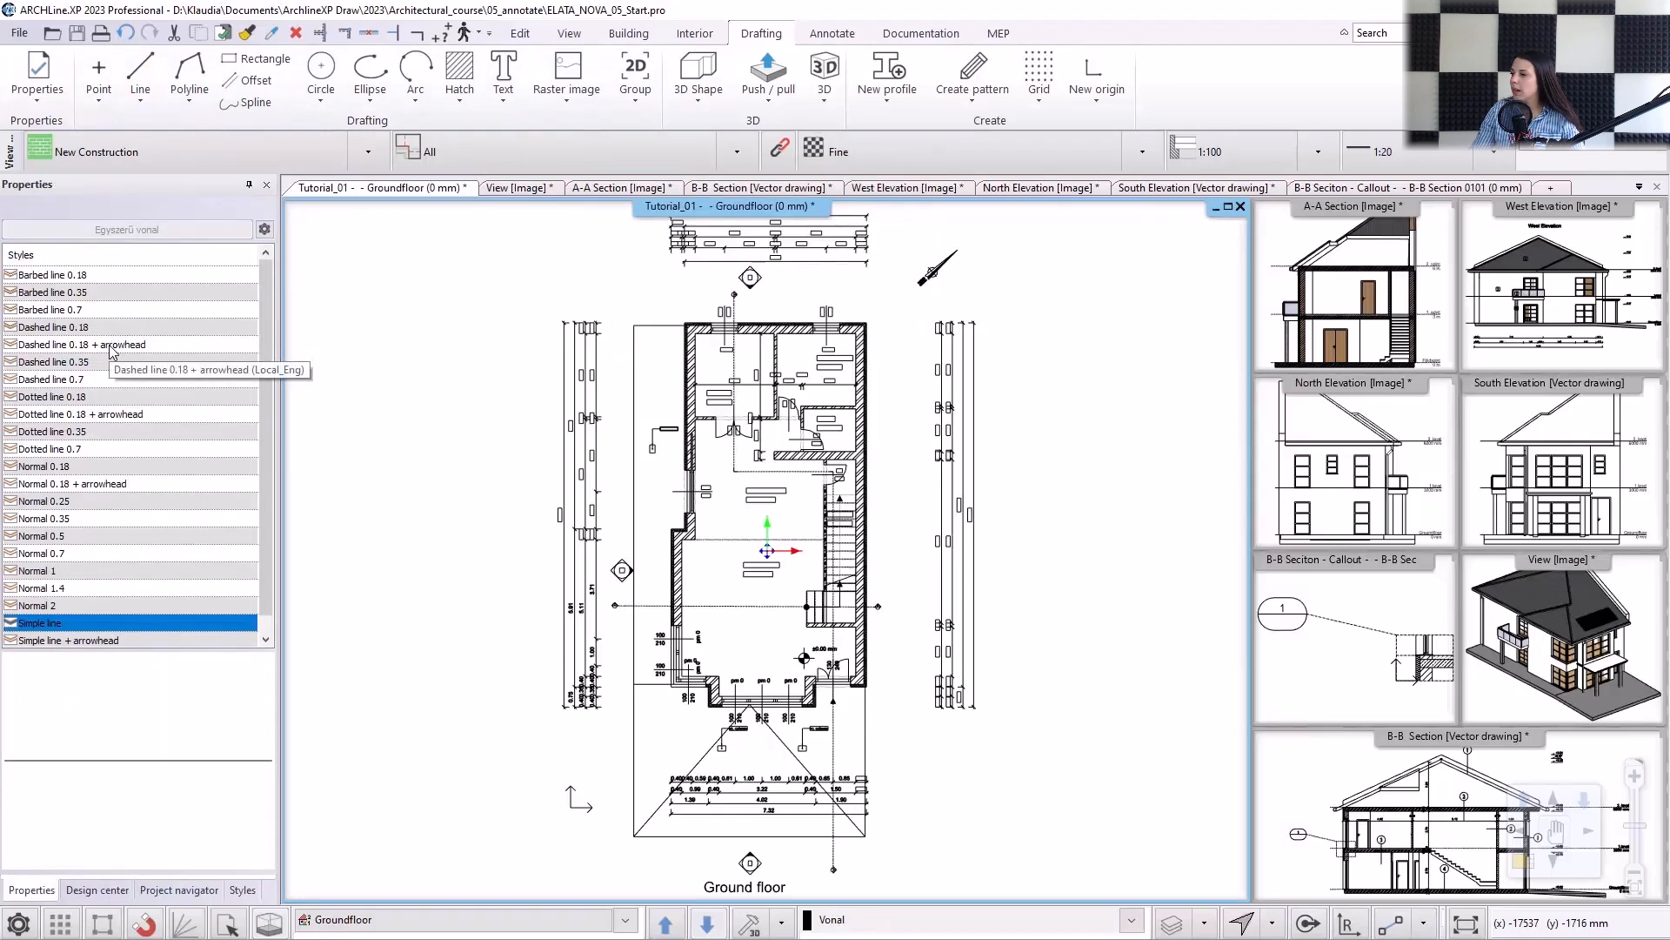
click(69, 483)
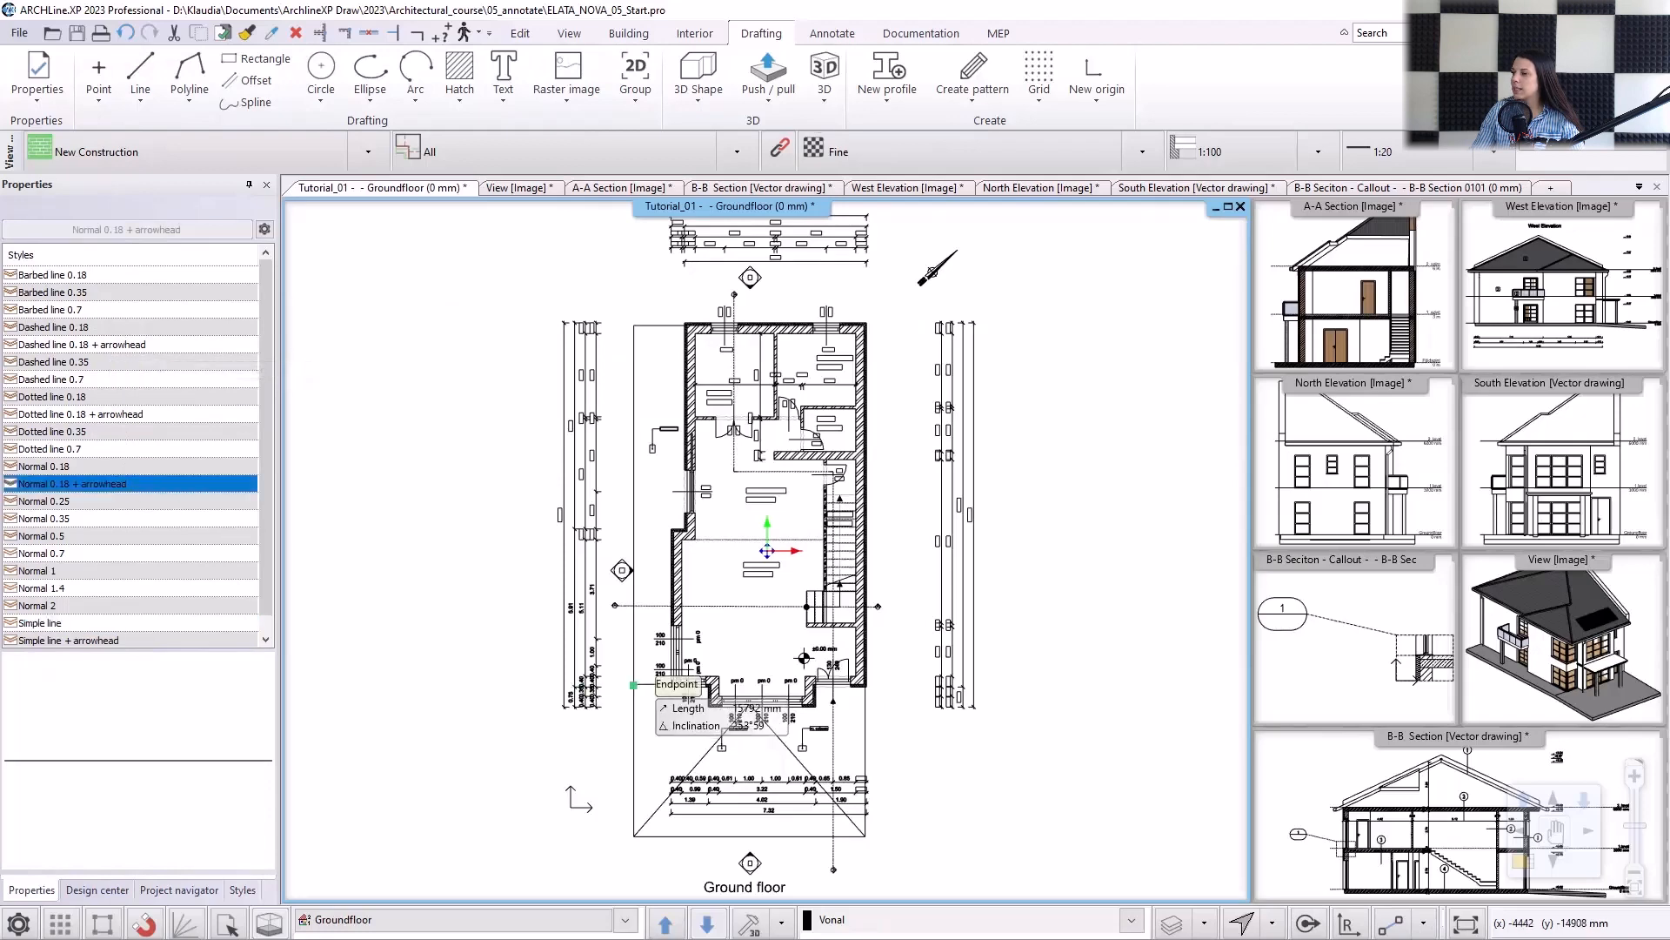
scroll(584, 822, up, 3)
scroll(754, 589, up, 2)
click(791, 513)
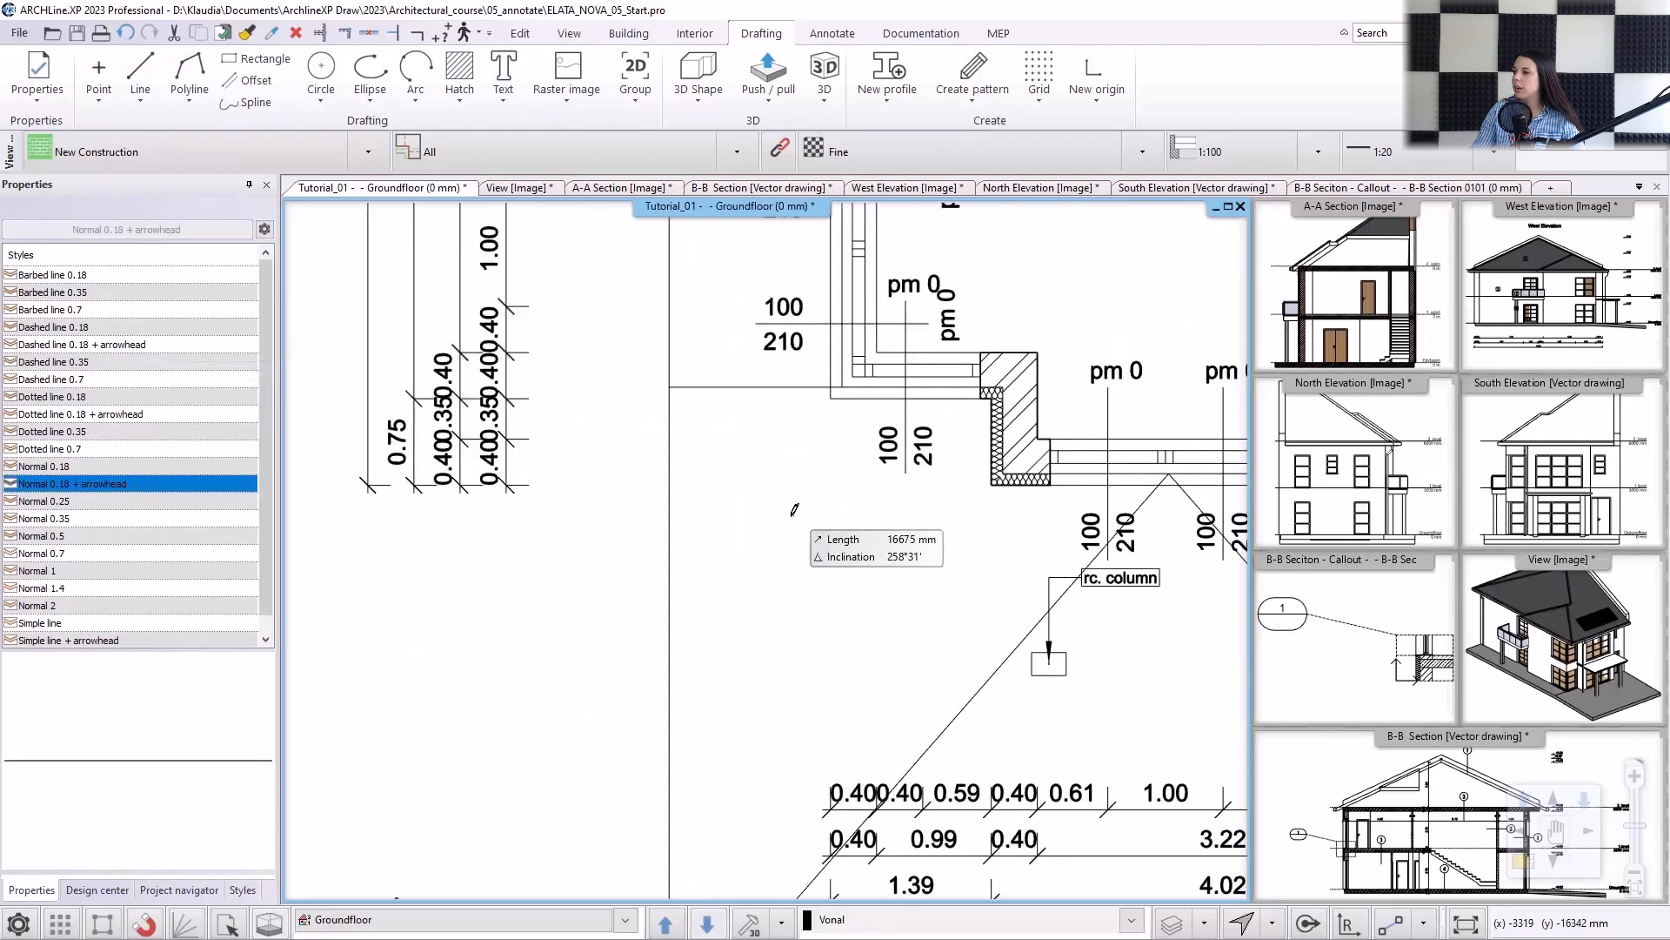
click(791, 644)
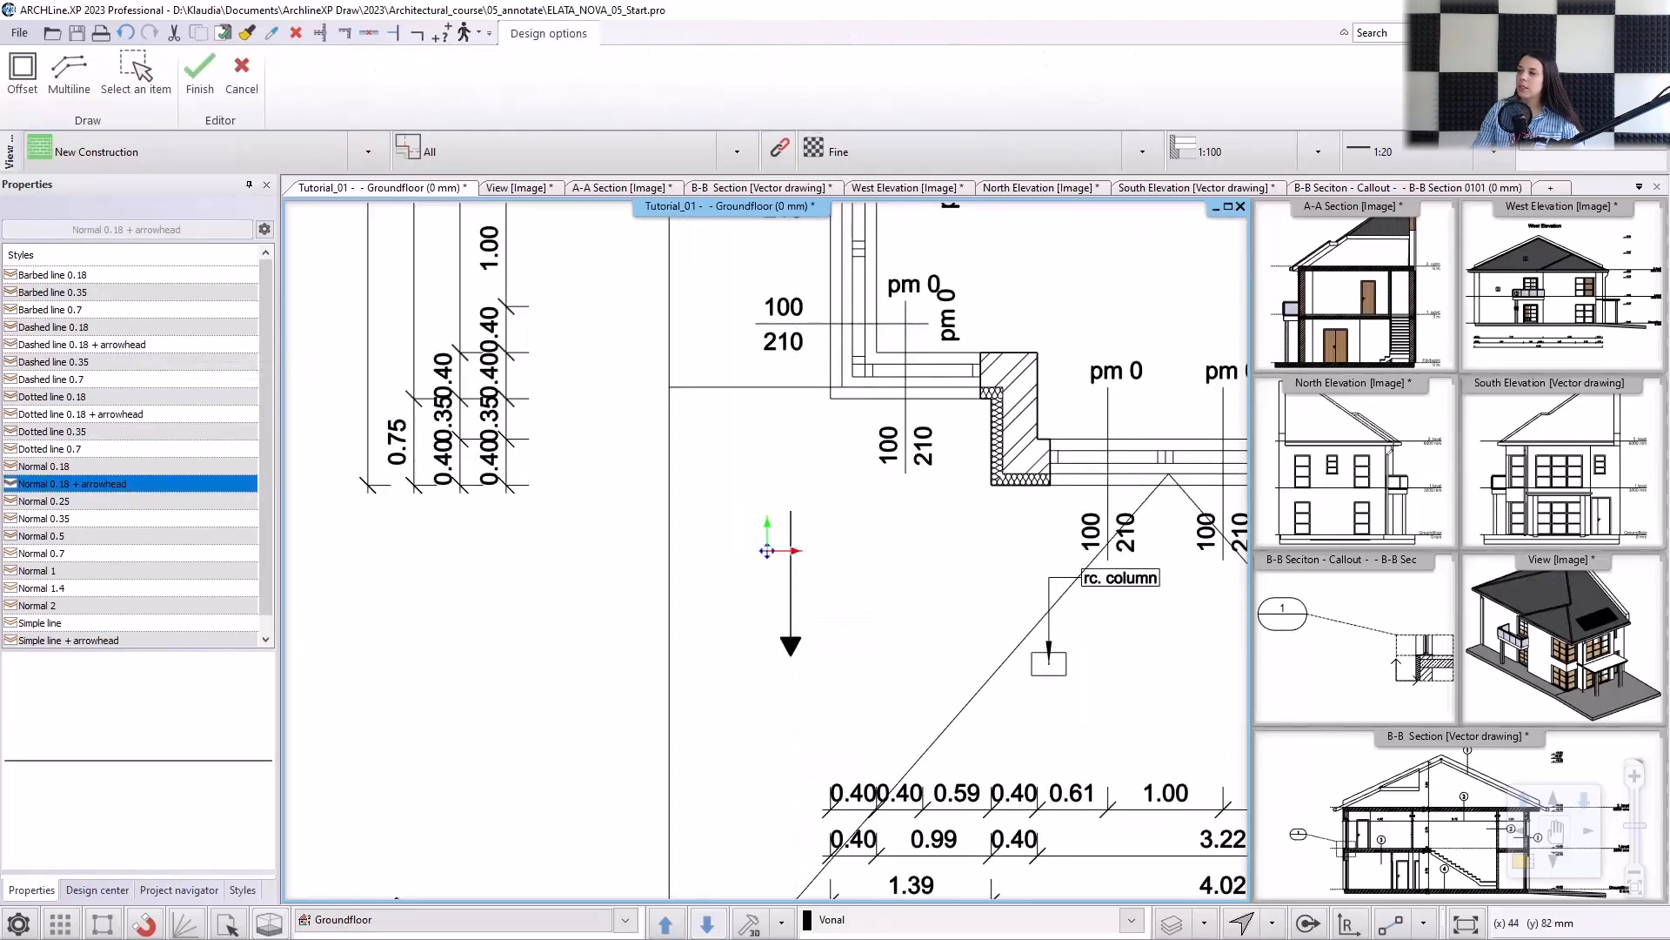
key(Escape)
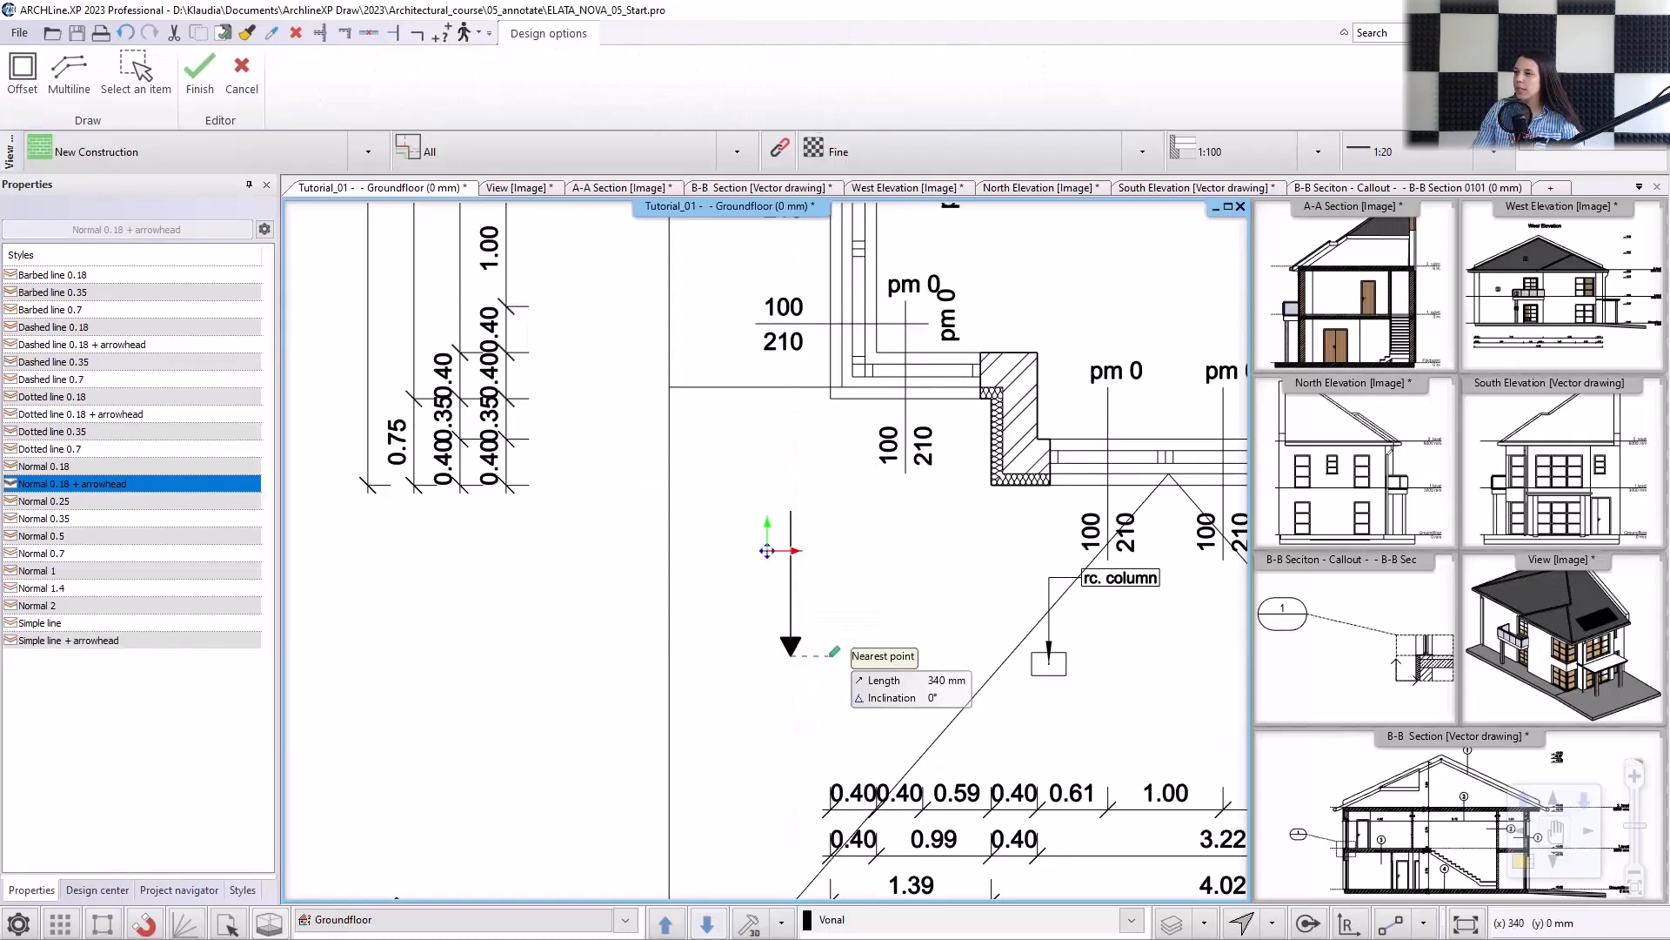
scroll(837, 657, down, 2)
middle_drag(844, 657, 642, 724)
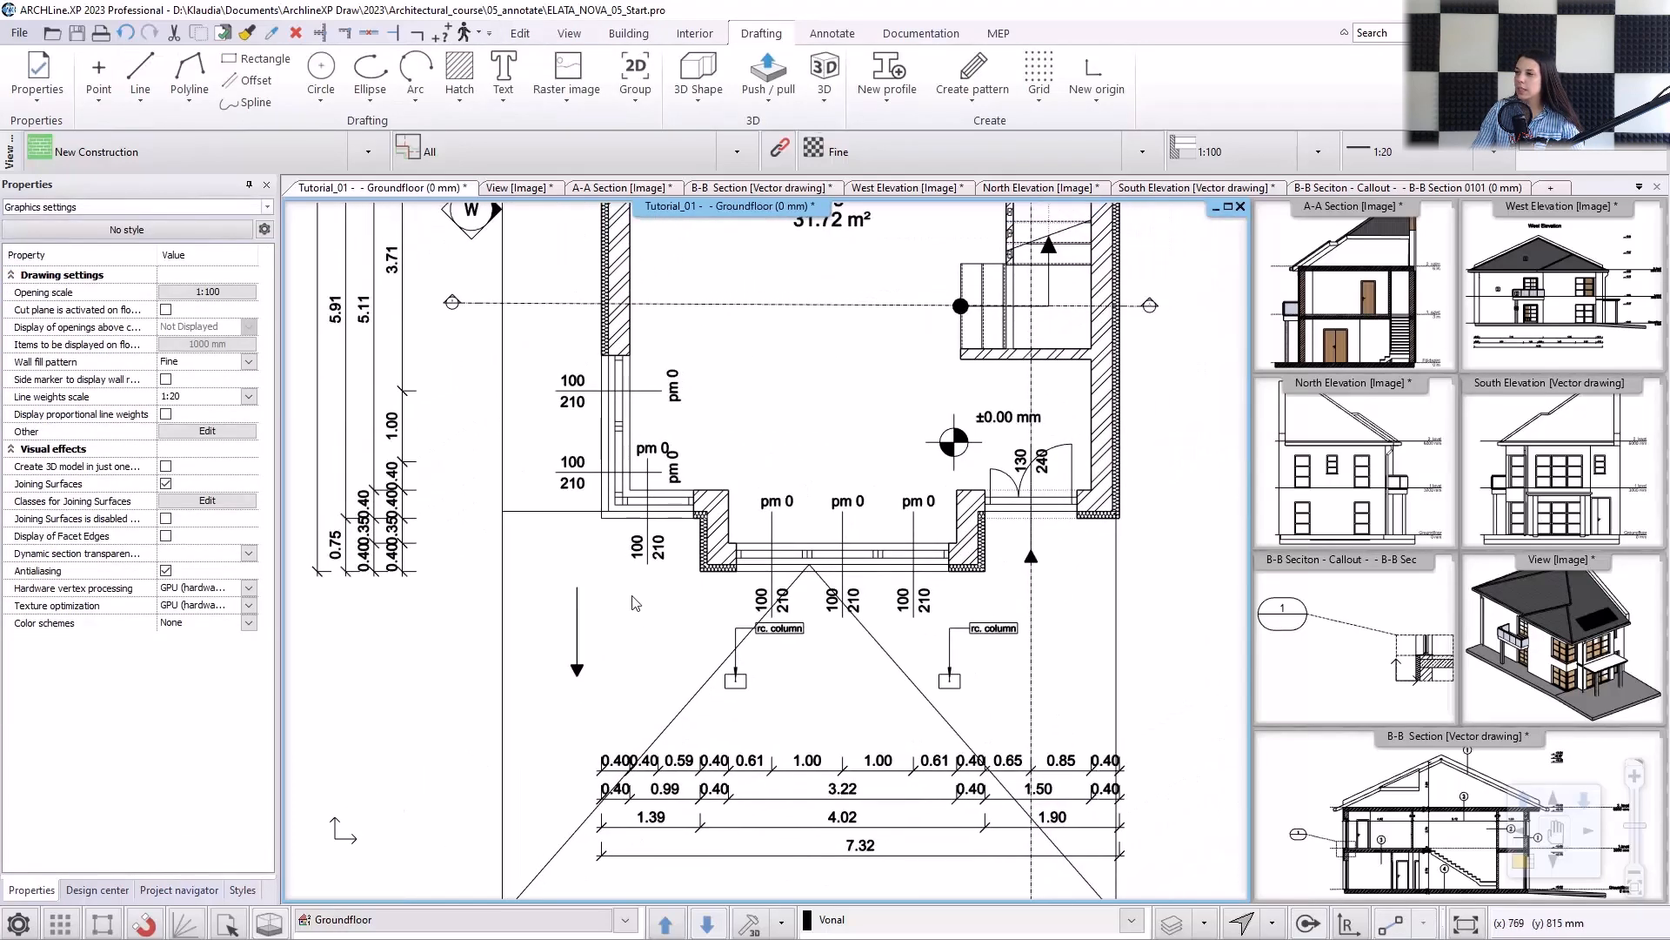
In tag creation, hide the ID, Floor, Style, Name and Width parameters of the Ramp tag.
click(889, 32)
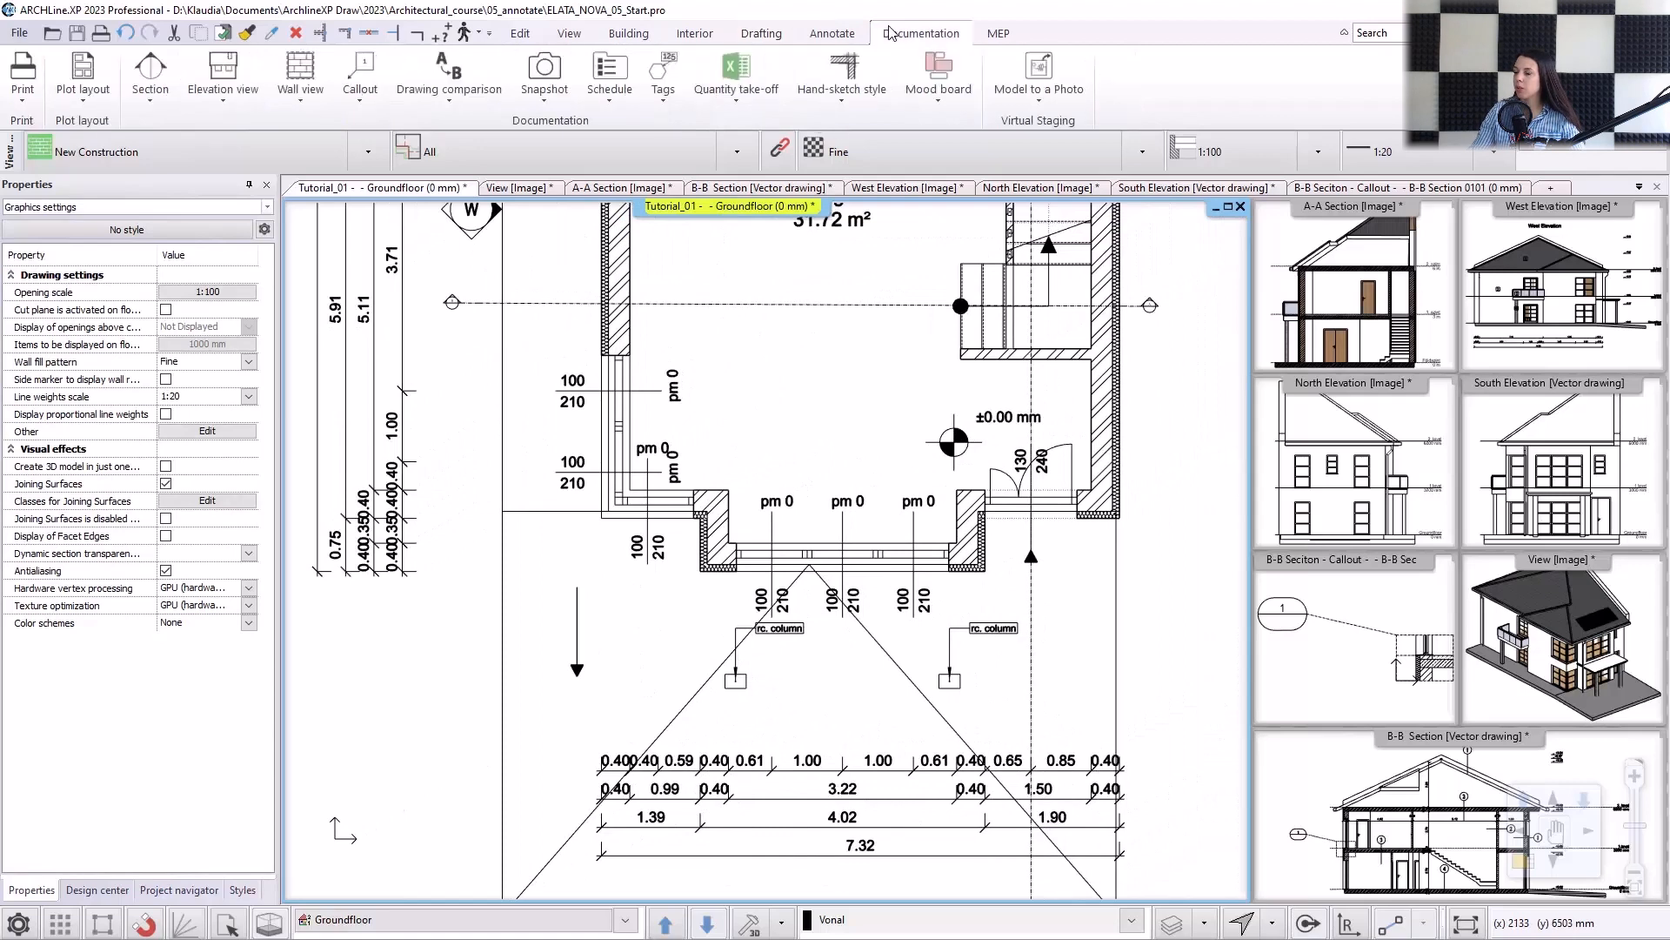
click(664, 101)
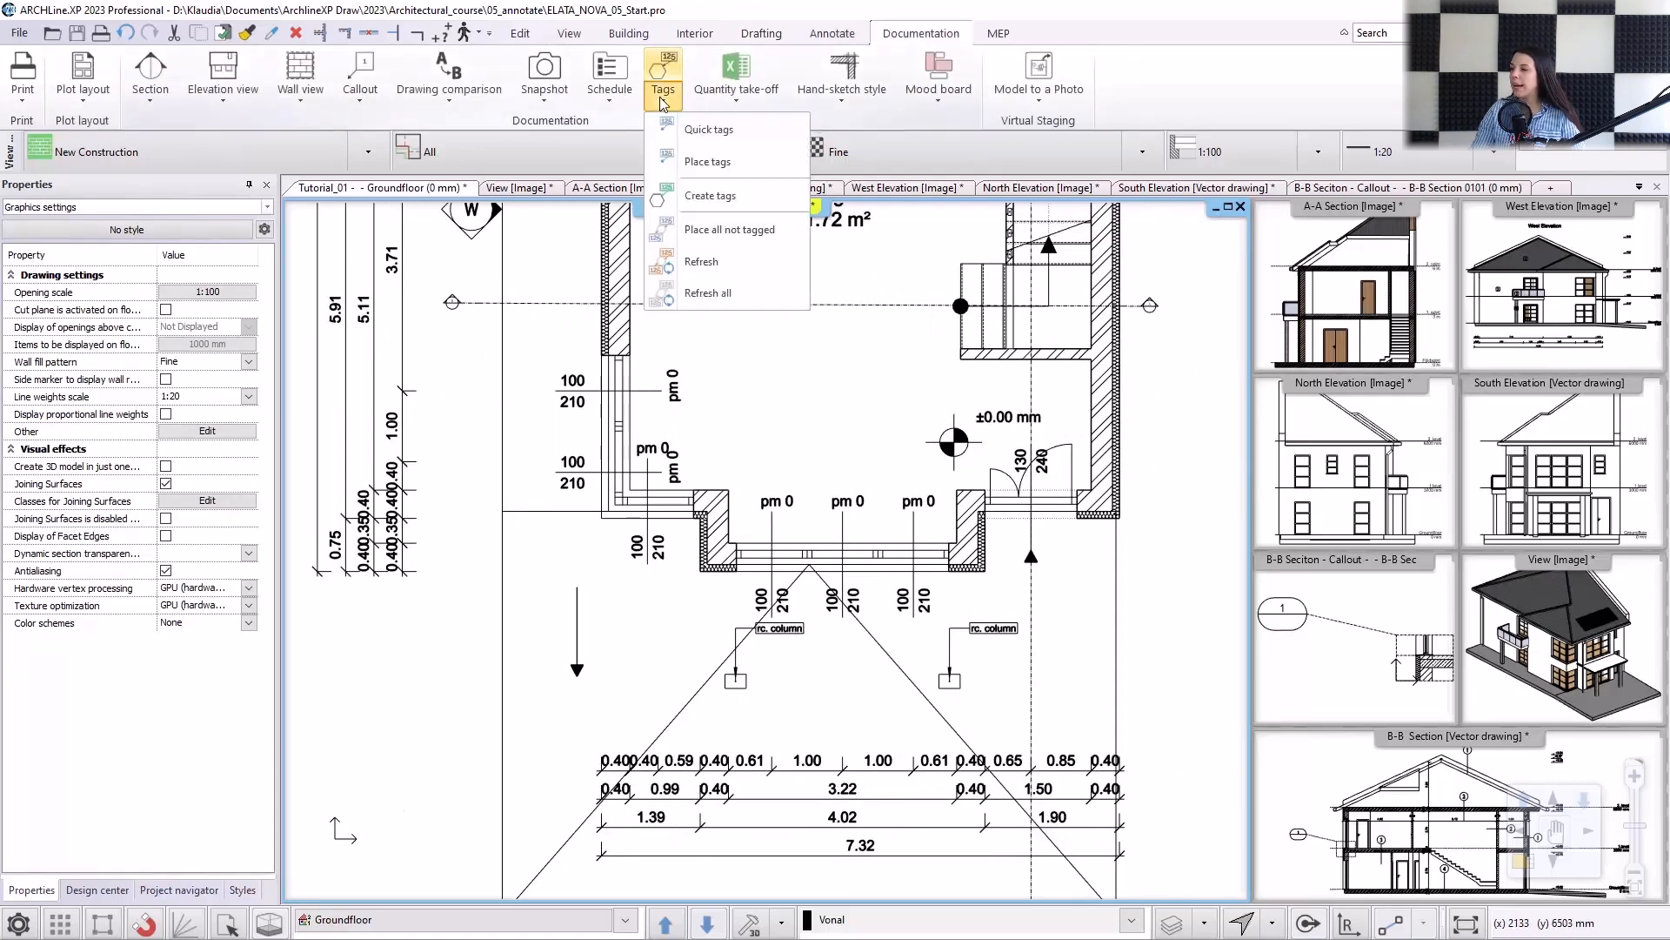
click(694, 195)
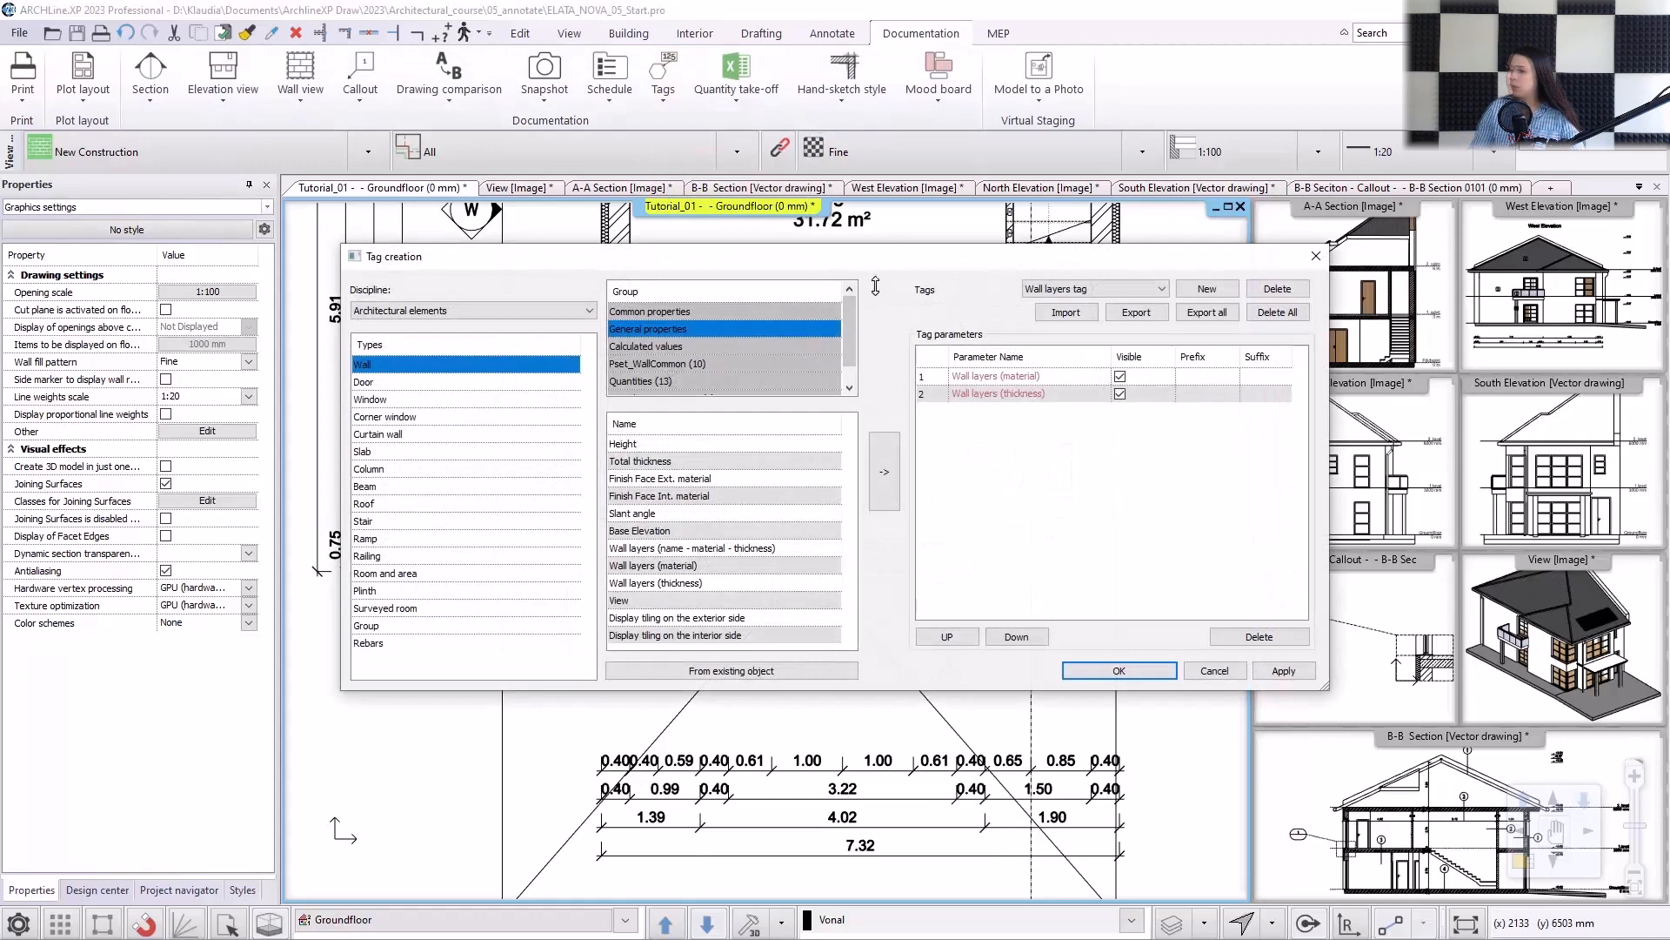
drag(877, 270, 816, 425)
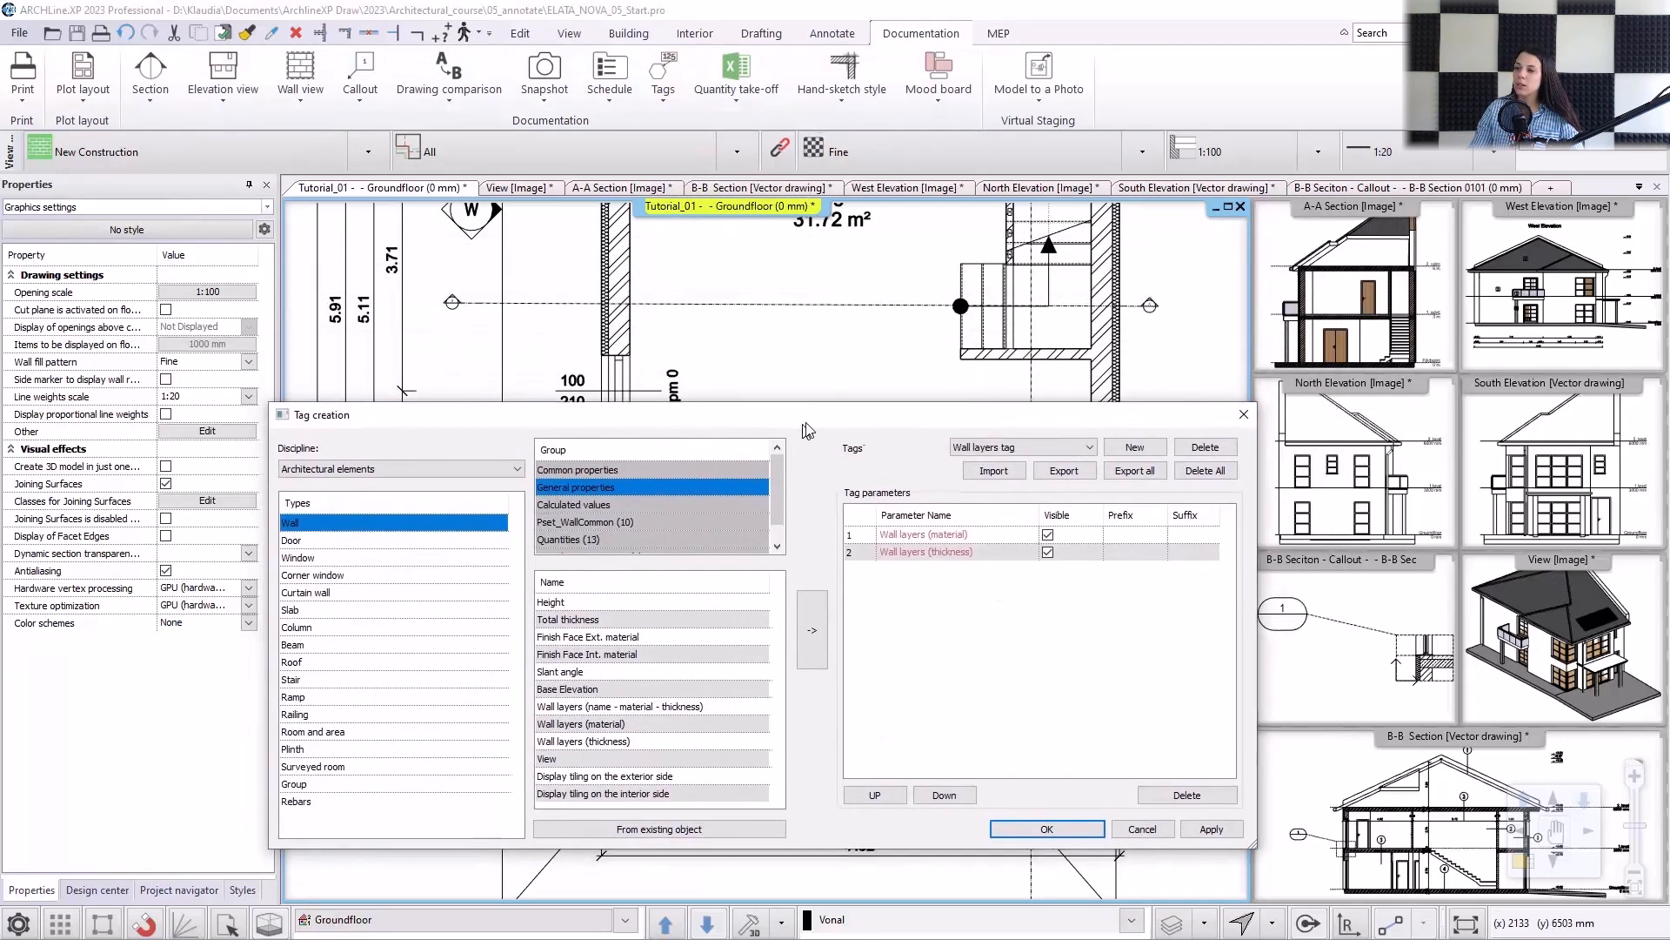
click(316, 695)
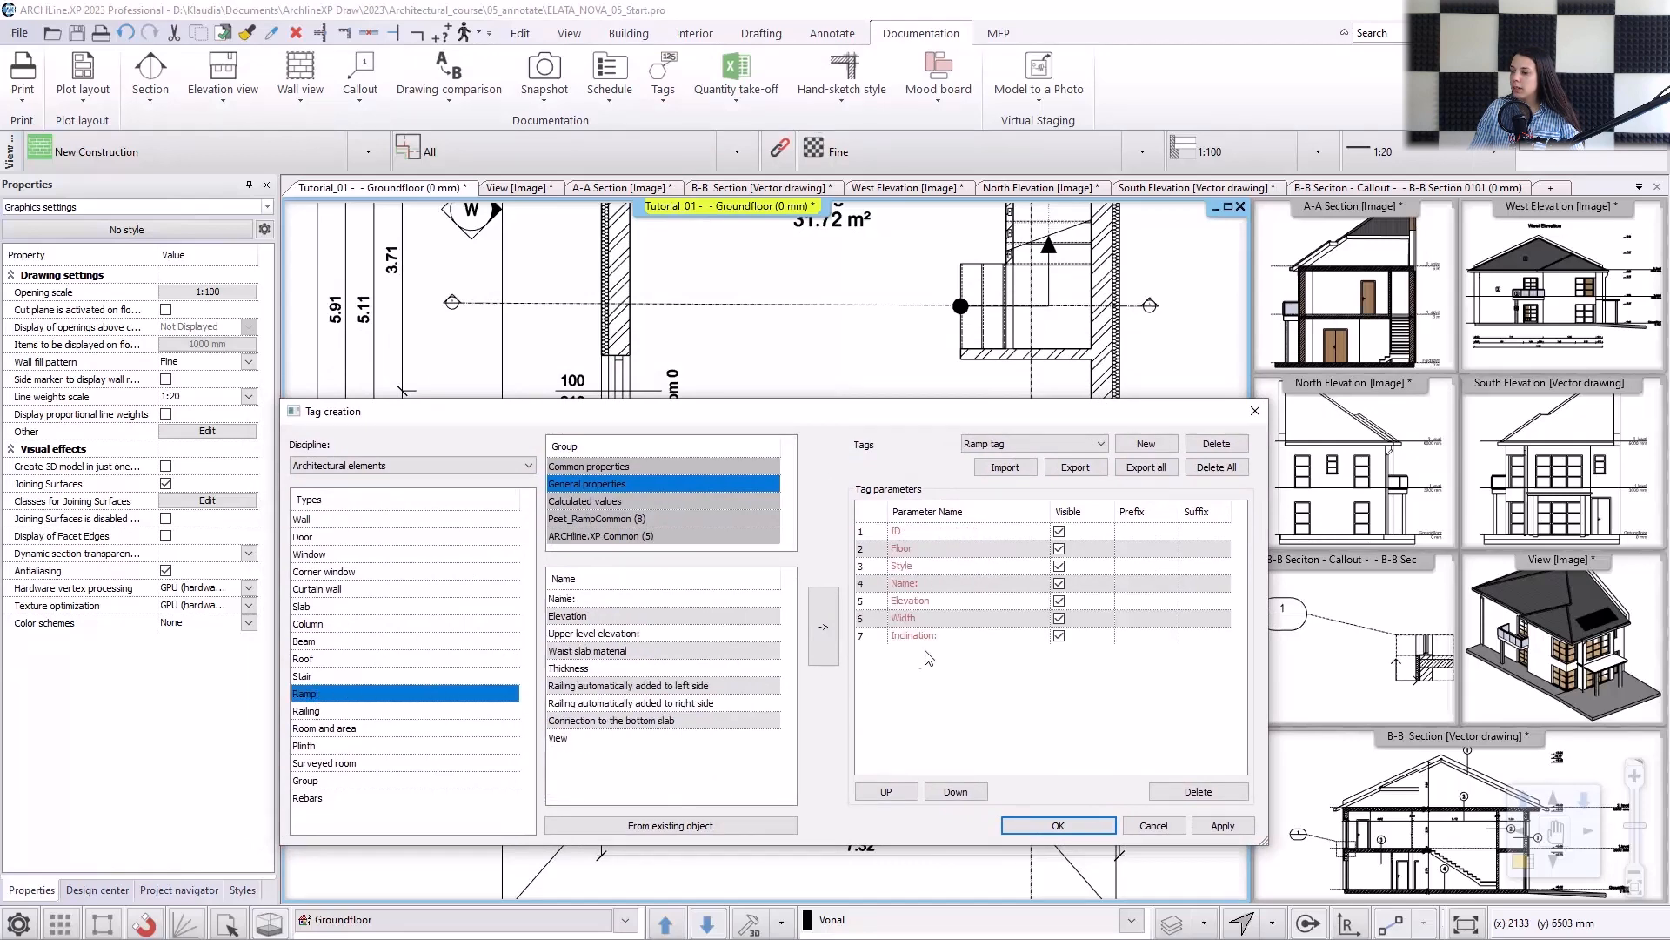
click(1060, 531)
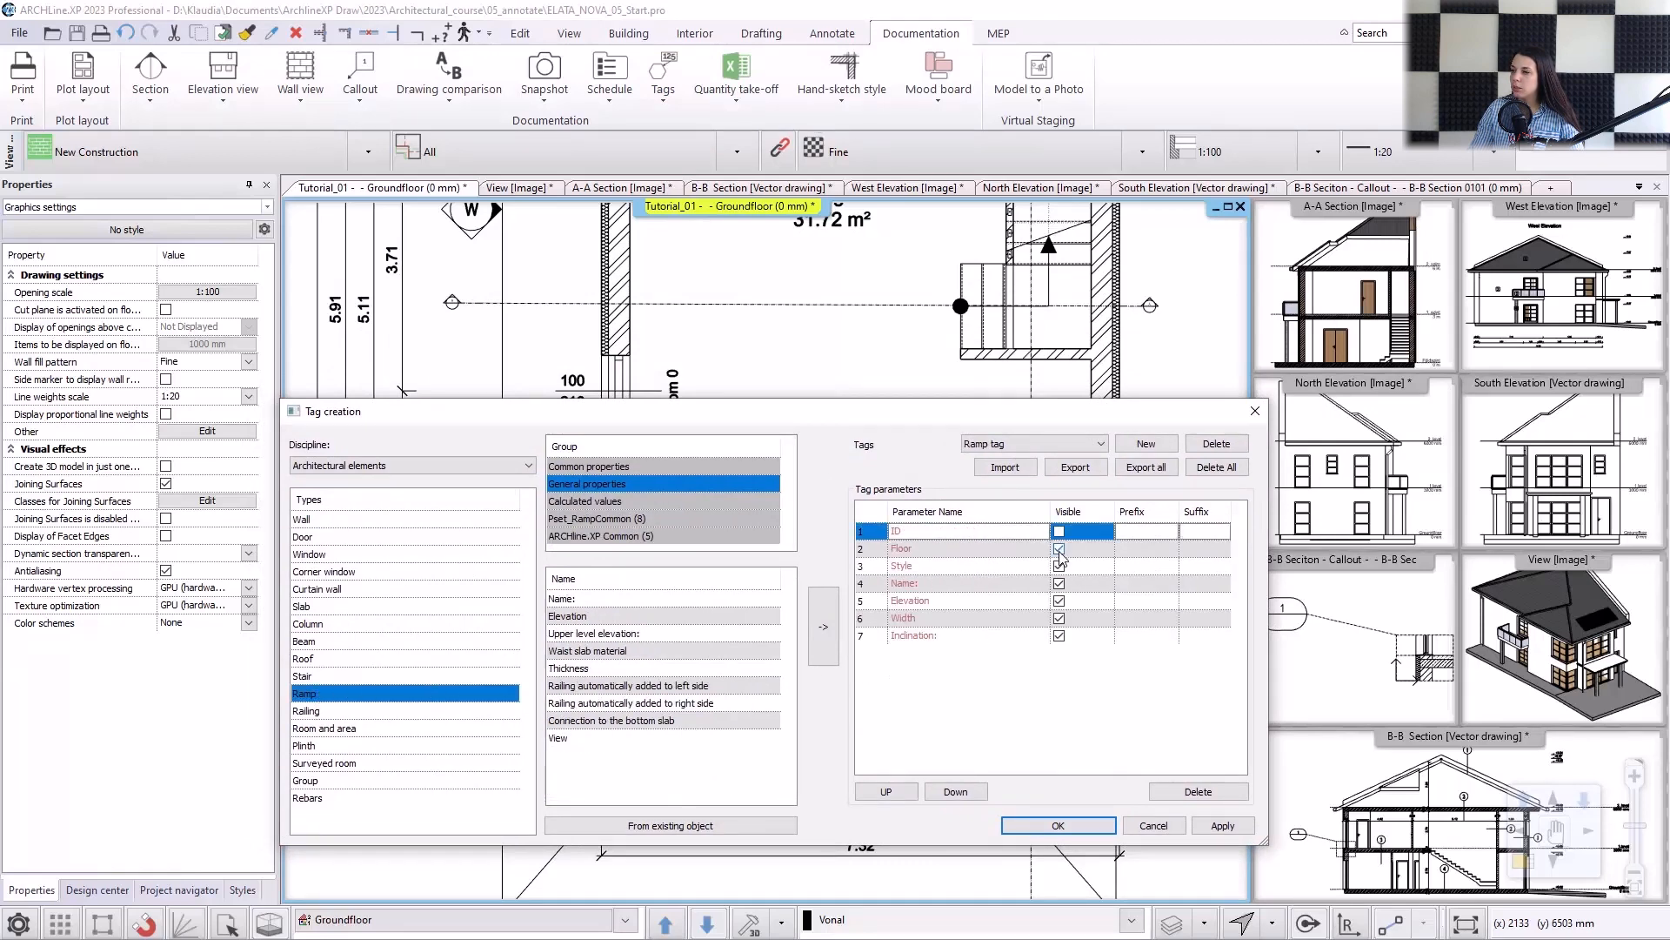
click(1059, 549)
click(1059, 567)
click(1060, 584)
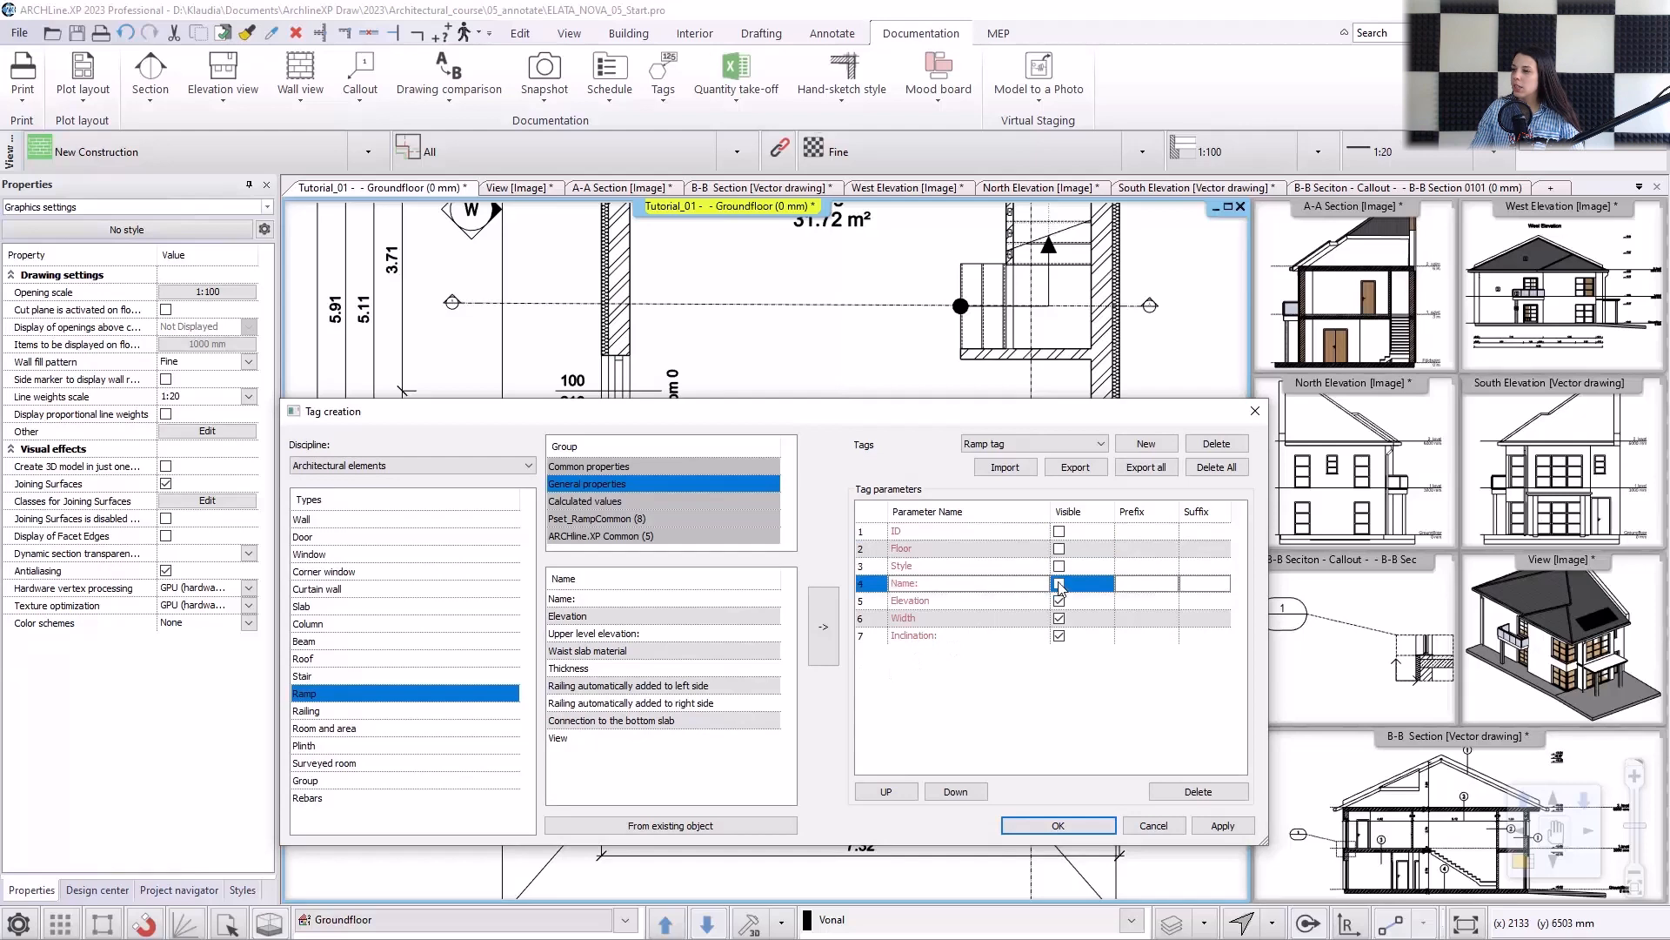
click(1060, 619)
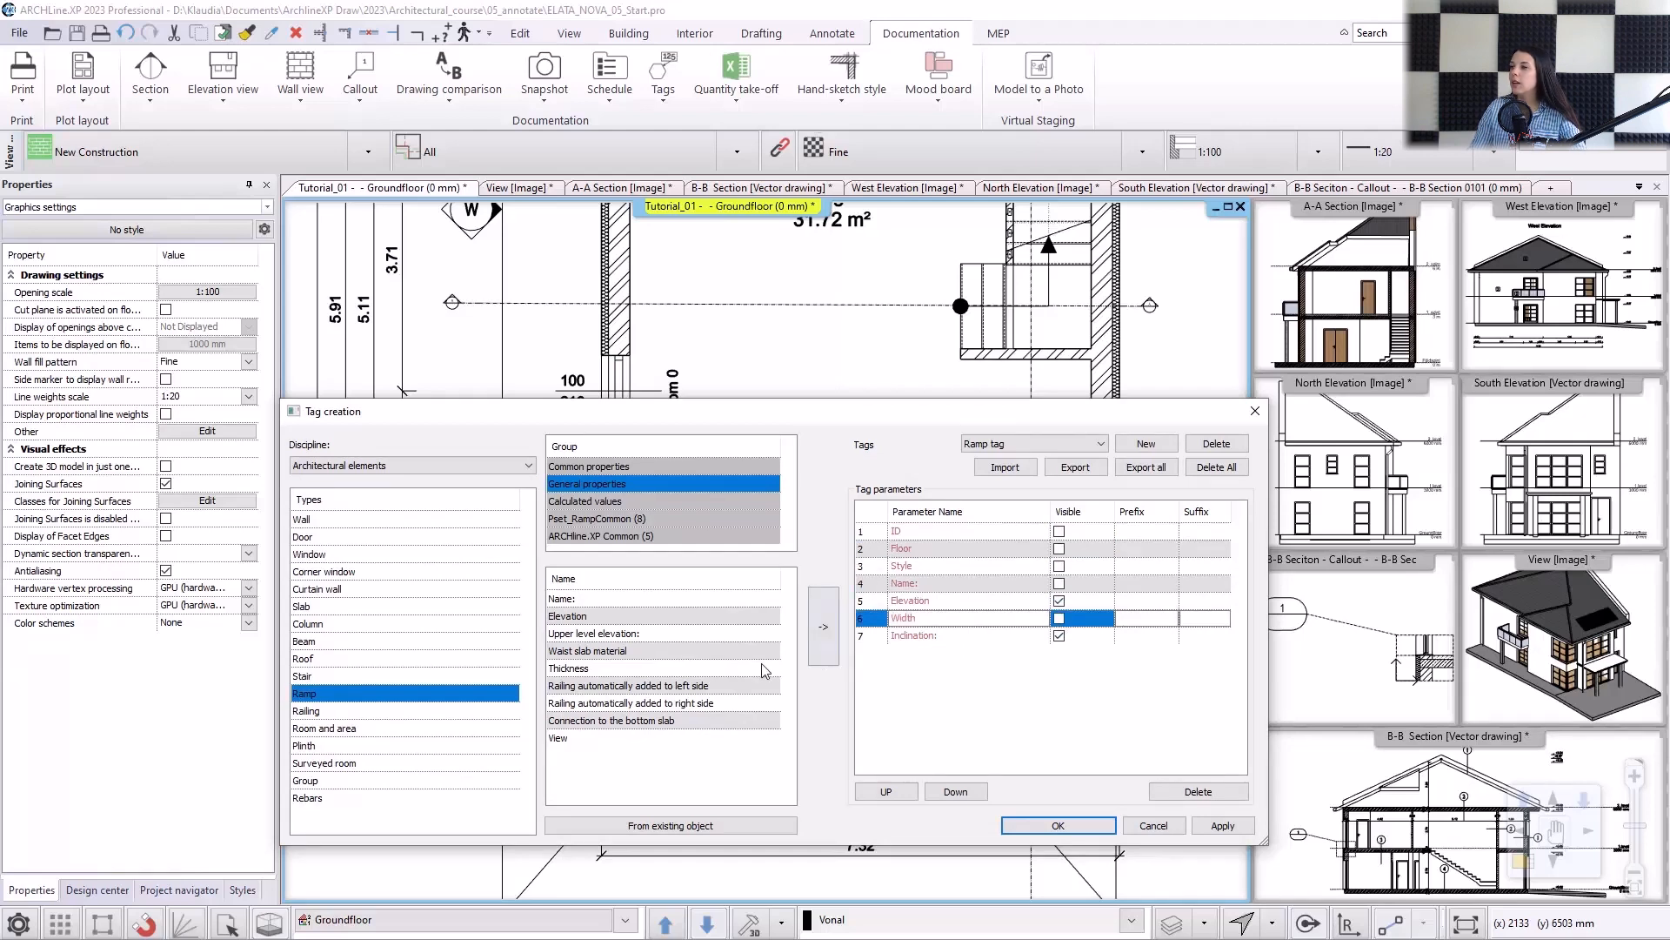
Add the Upper level elevation parameter to the Ramp tag and move it above Inclination.
click(641, 634)
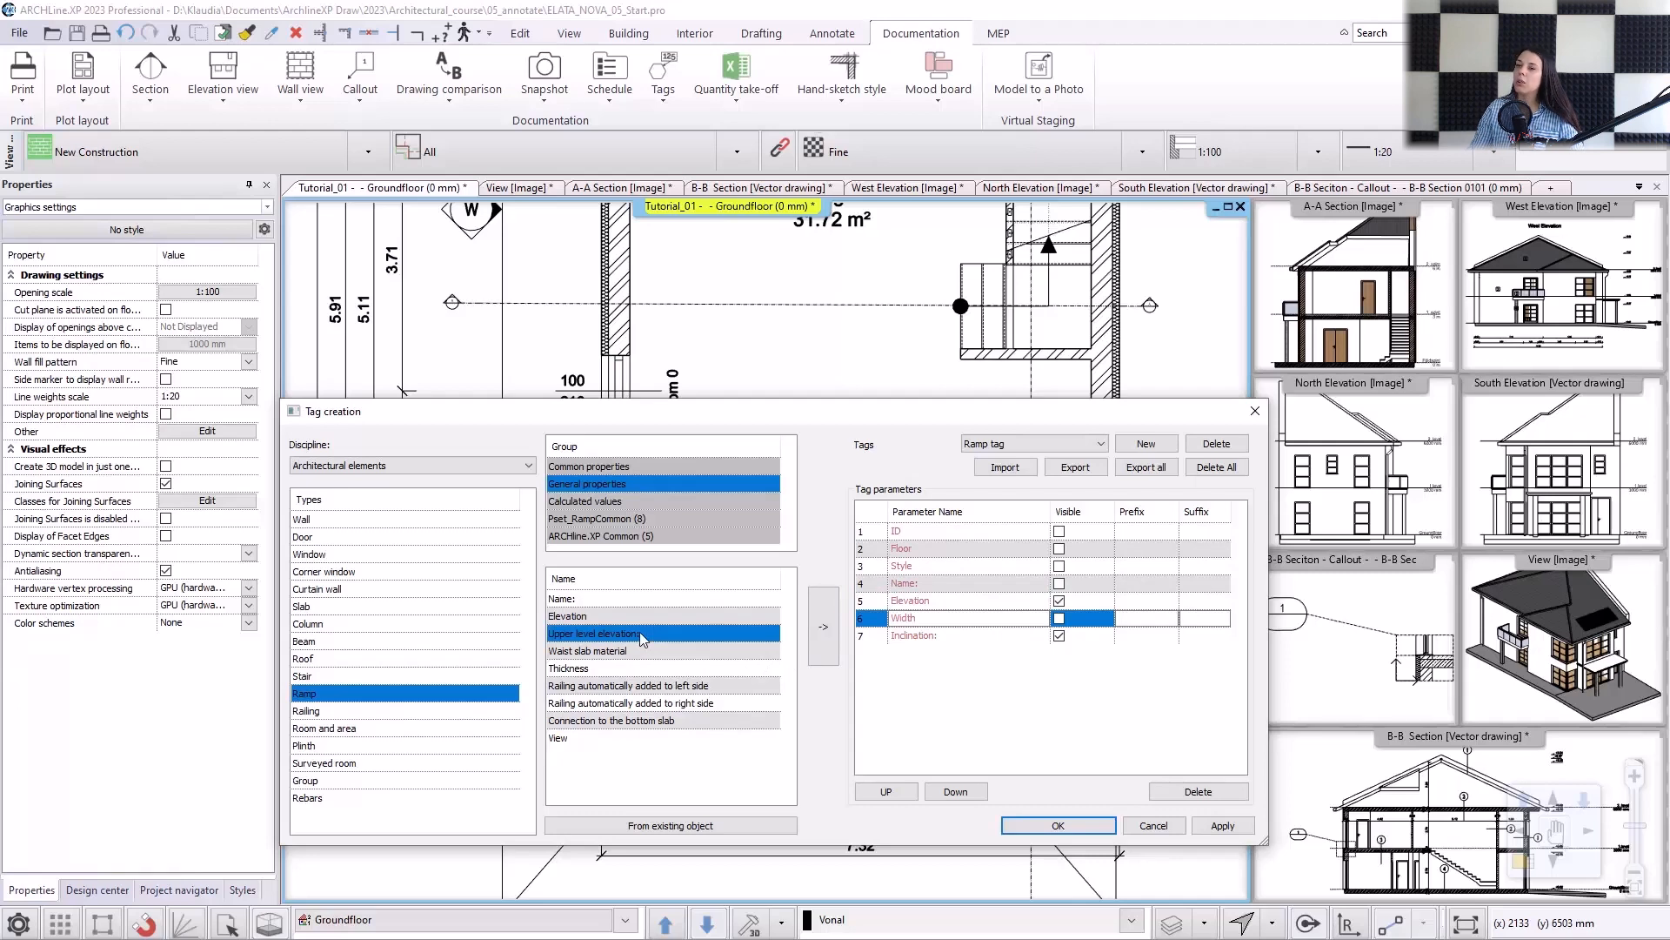
click(837, 631)
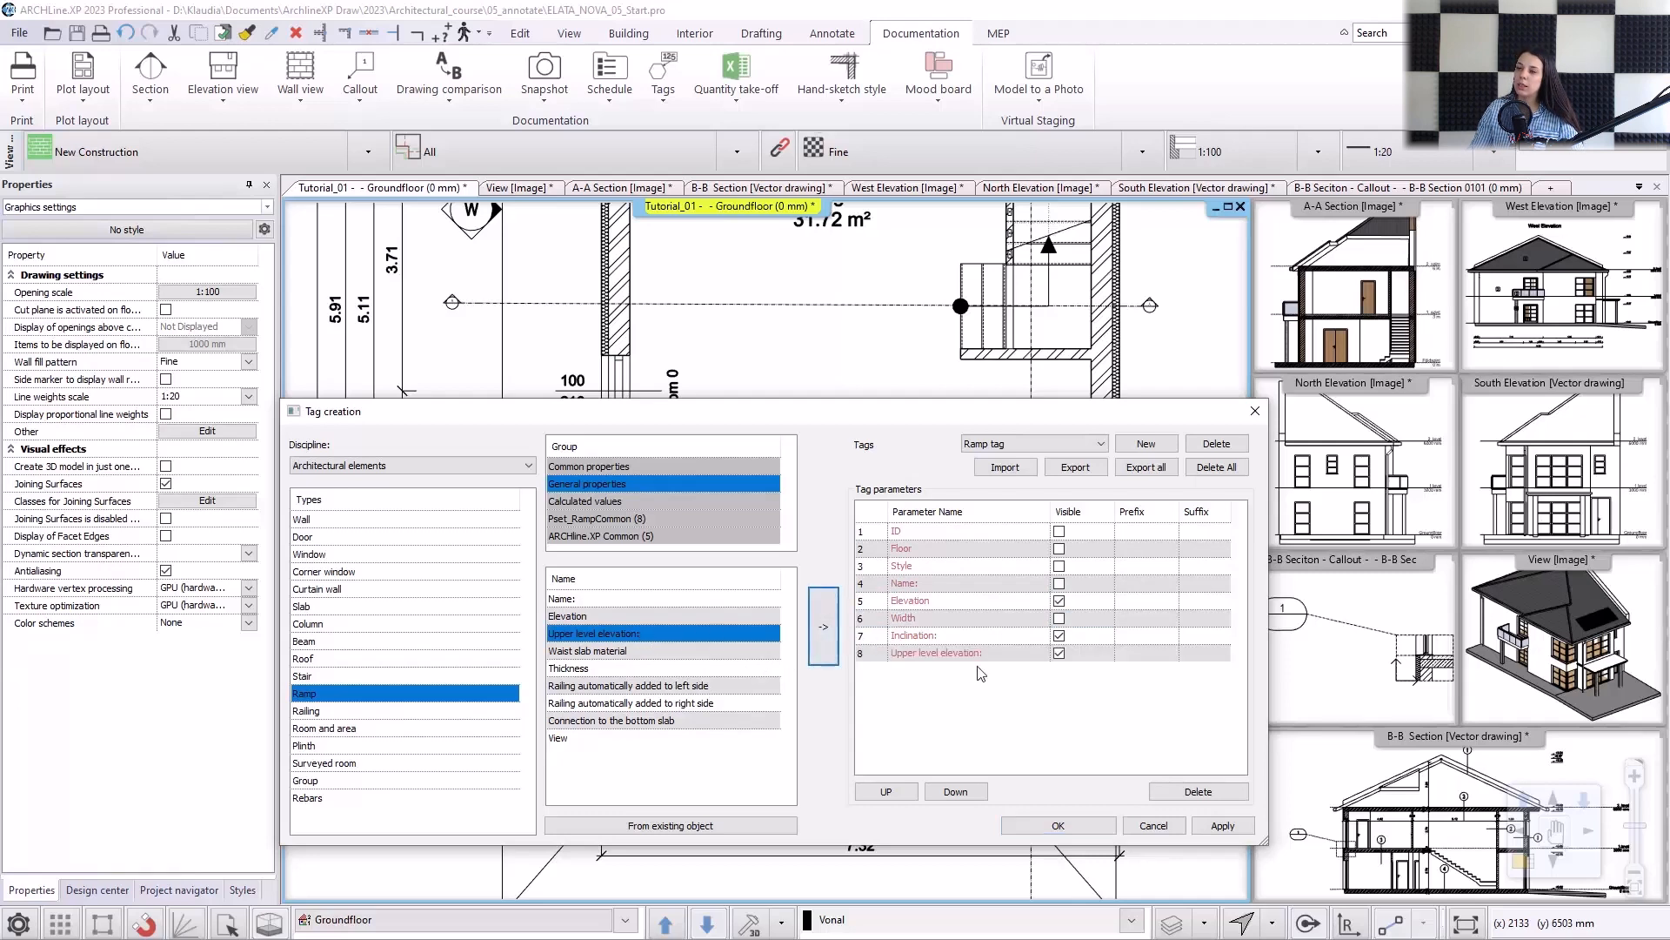
click(896, 795)
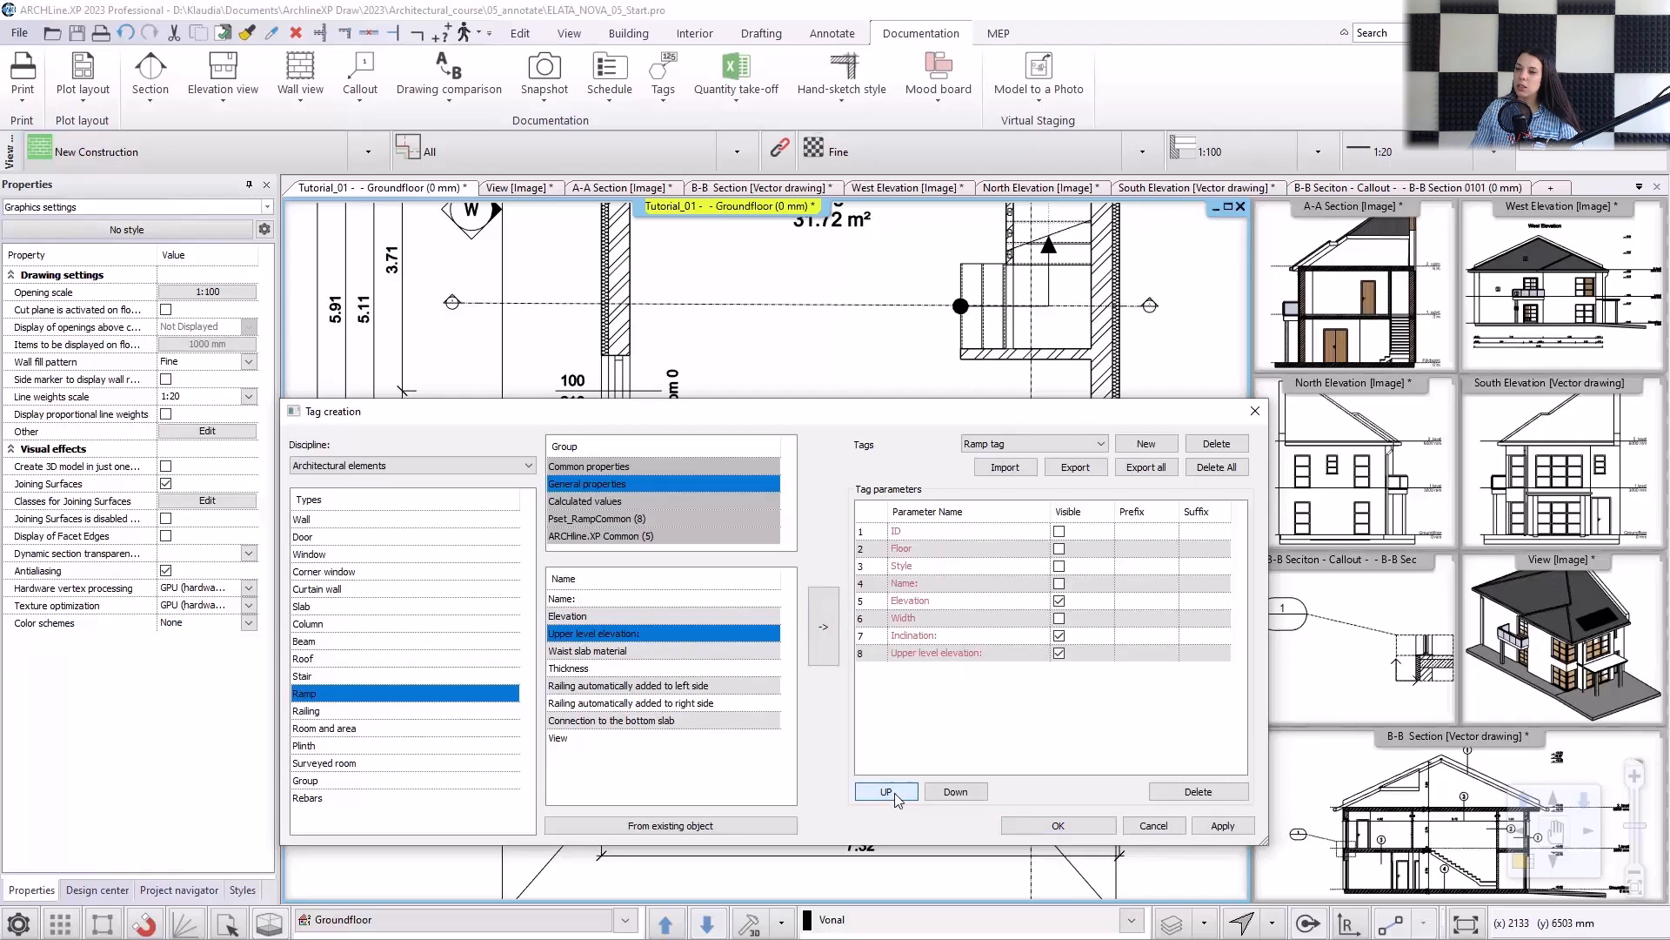
double_click(964, 652)
click(886, 788)
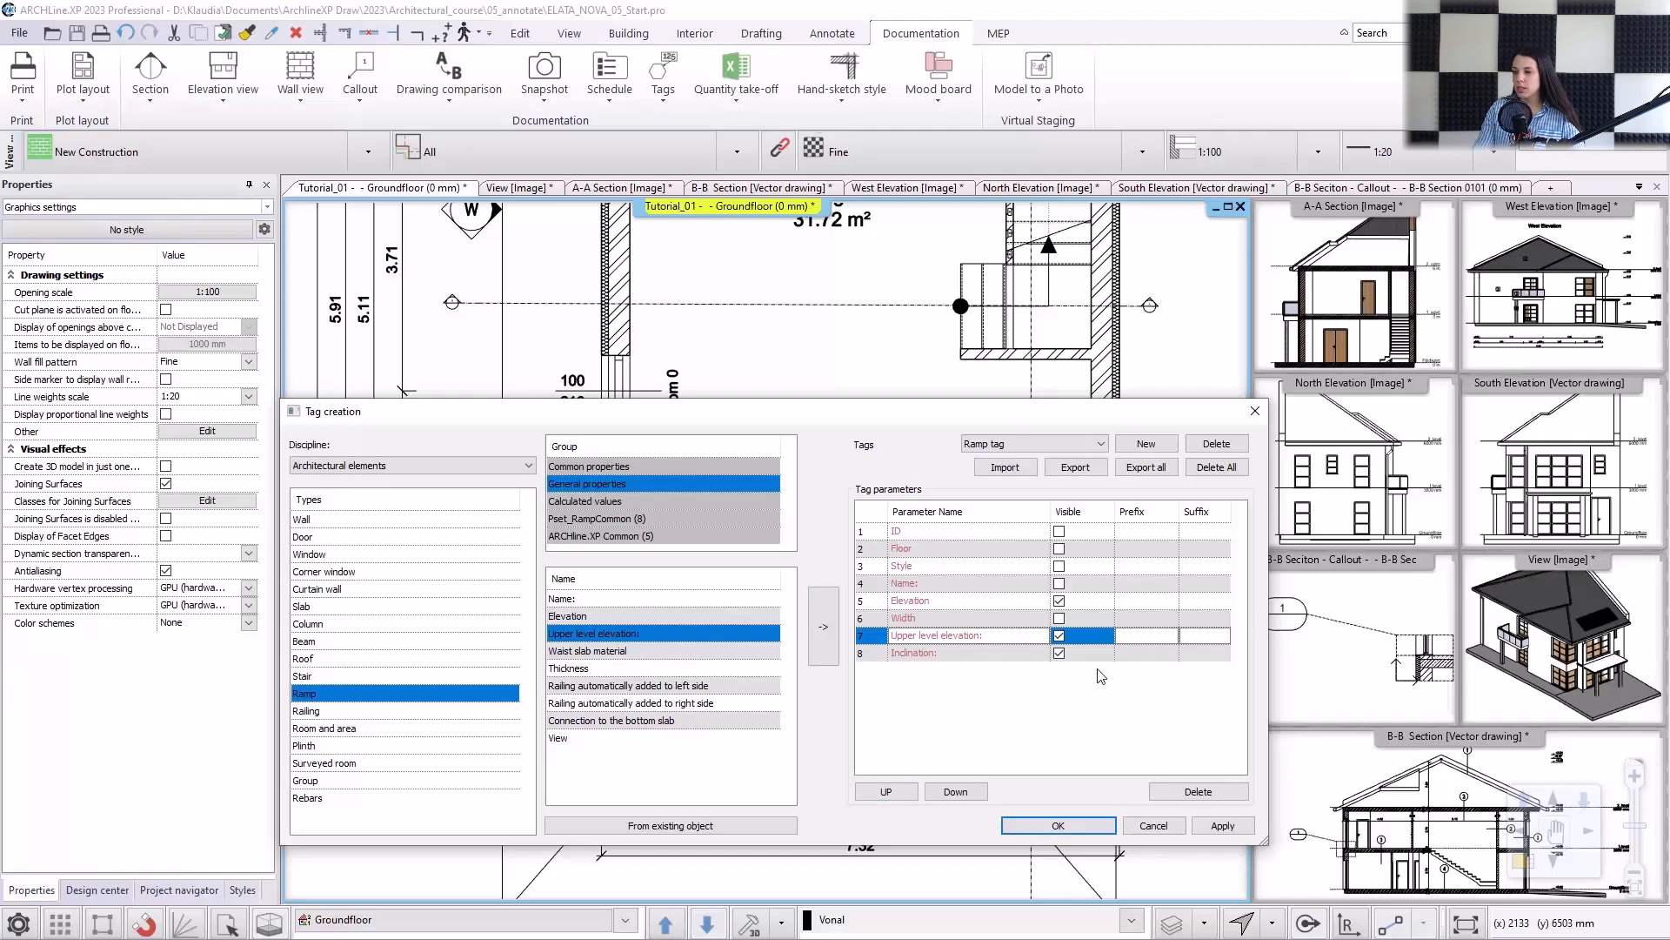
Set the Ramp tag prefixes to "Elev.:" for Elevation, "Upper level el.:" for Upper level elevation and "Incl.:" for Inclination, and accept.
click(1139, 602)
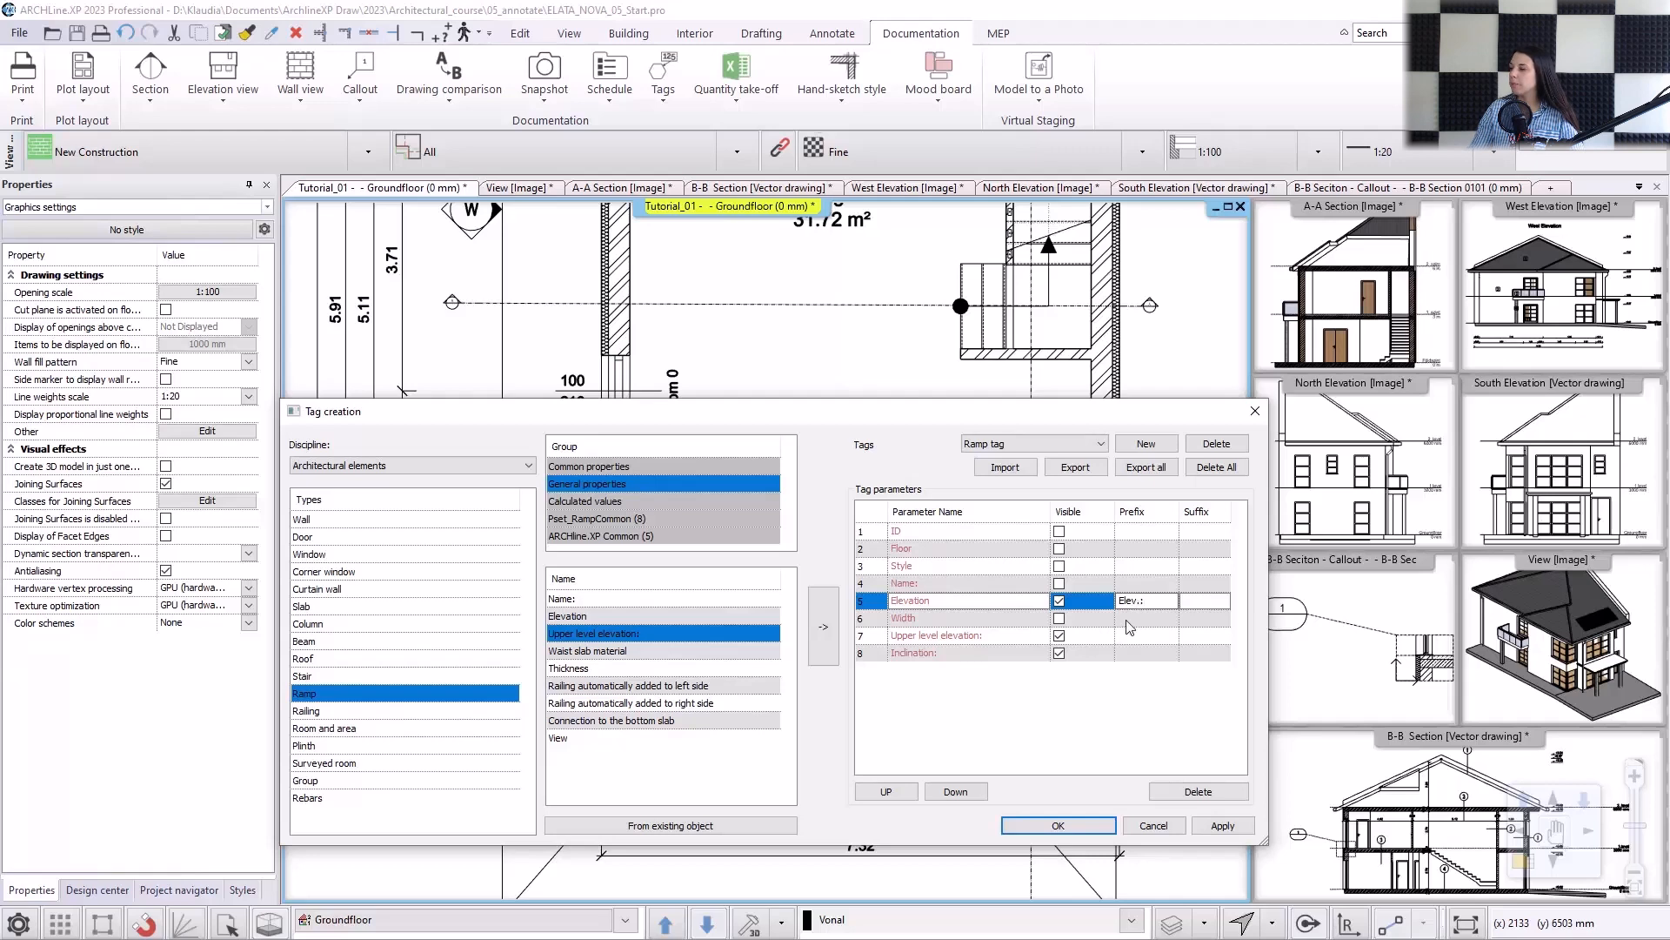
click(1123, 635)
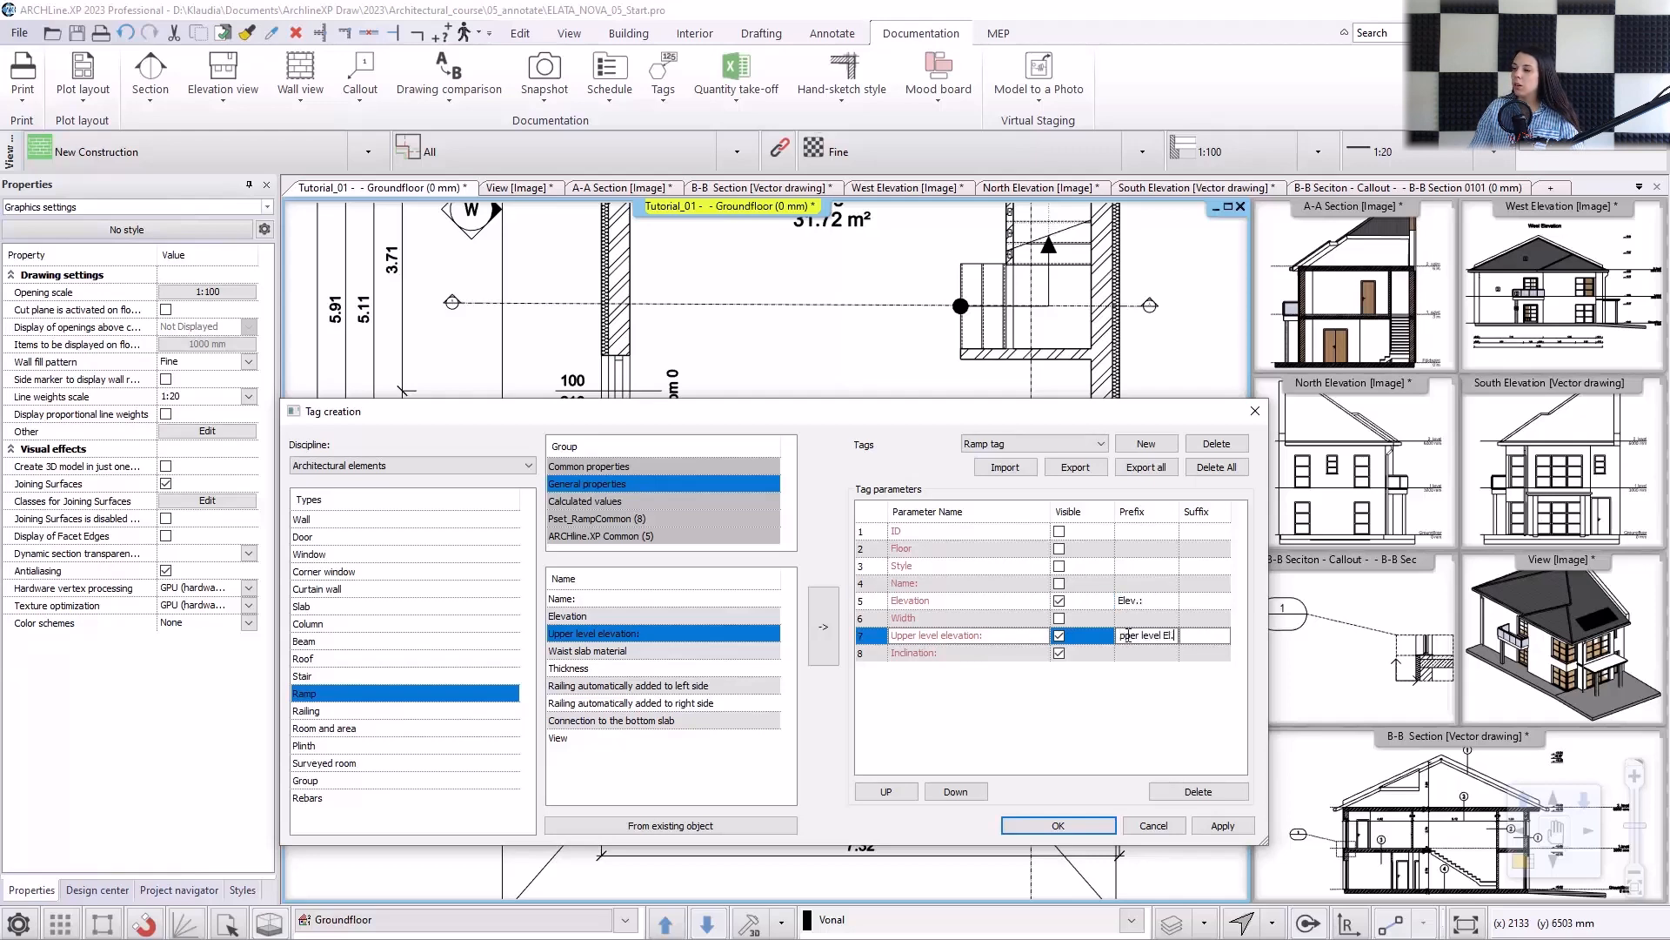
click(1130, 653)
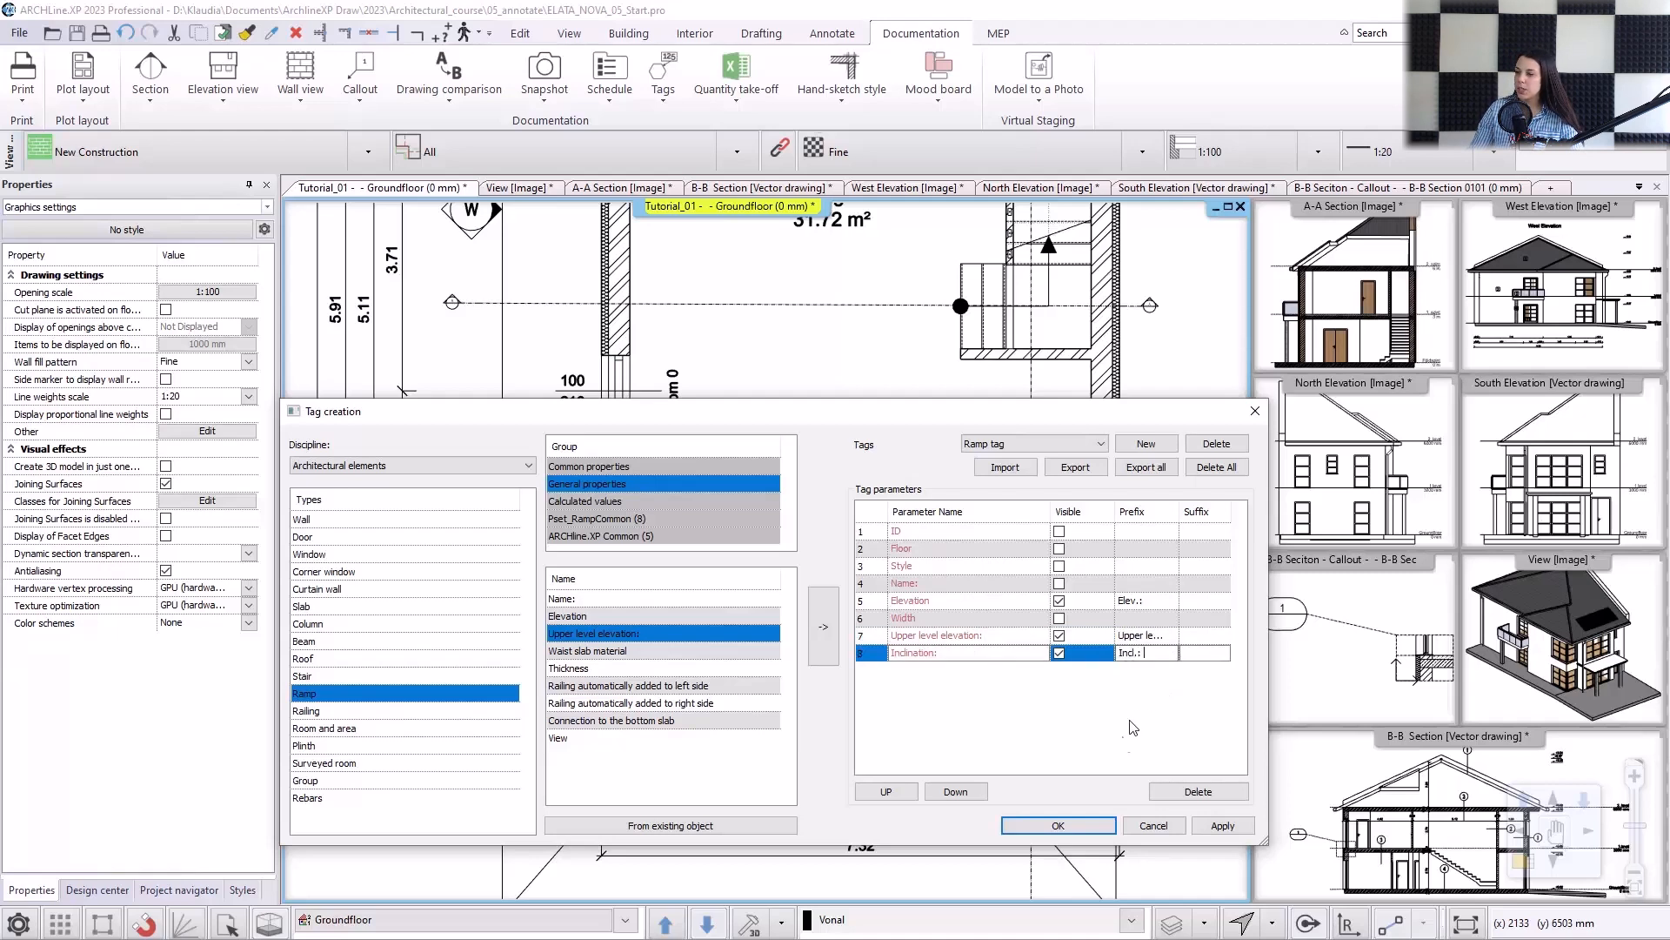
click(1058, 826)
Place the Ramp tag with default formatting beside the downward arrow at the house's front-left corner.
click(663, 80)
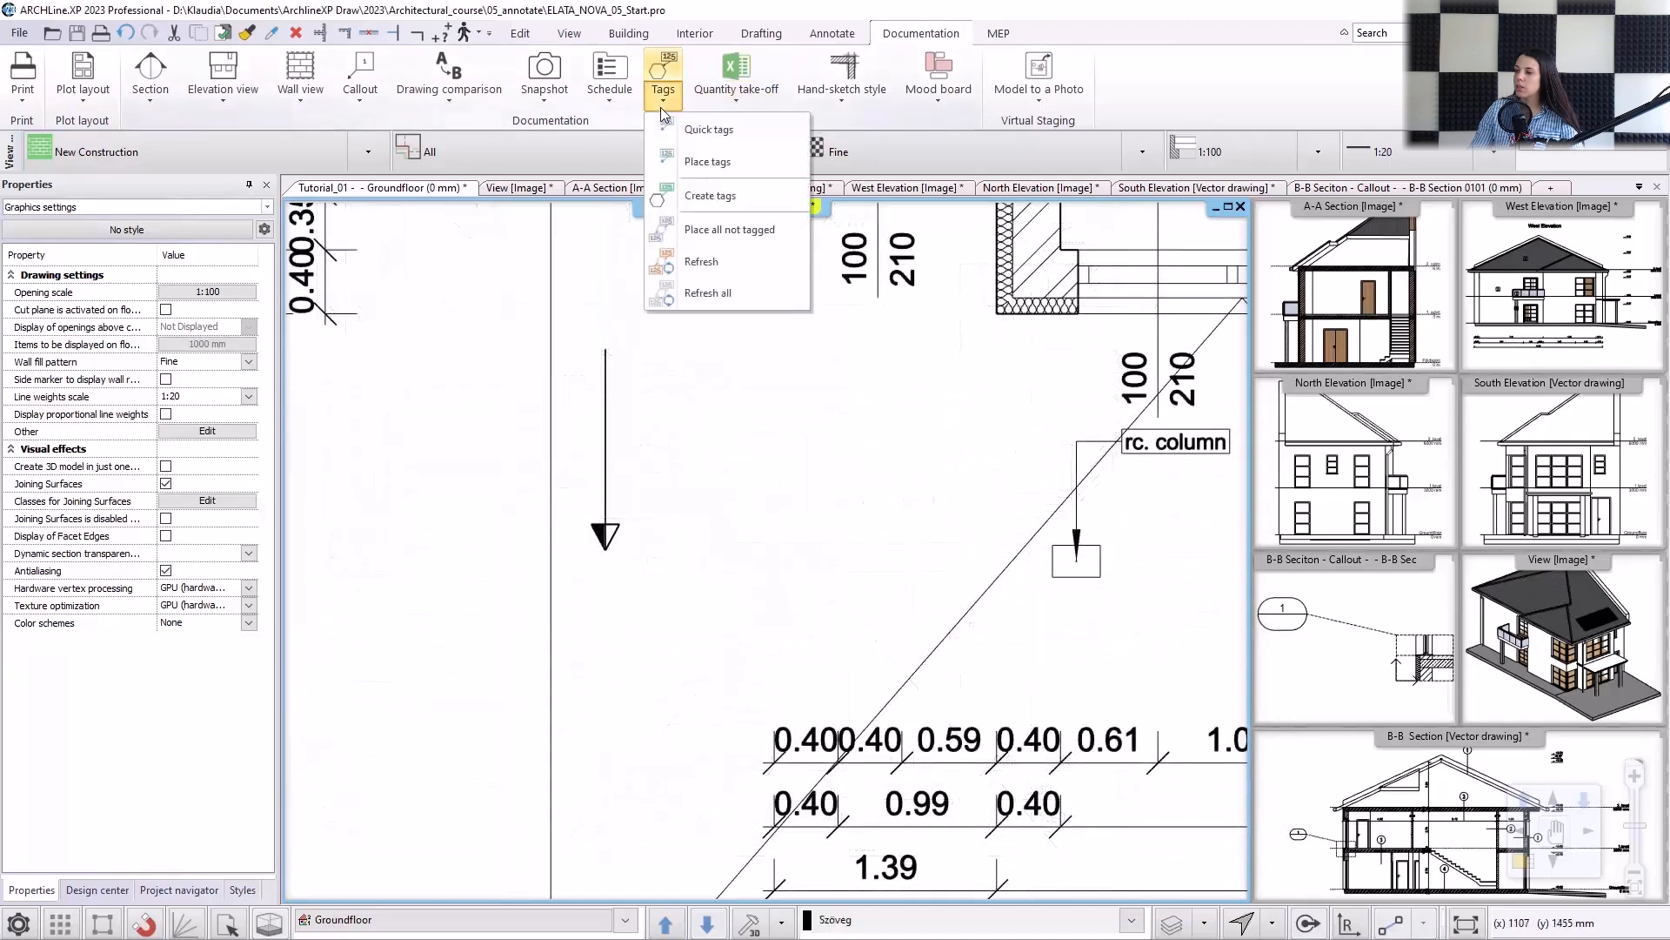
click(699, 161)
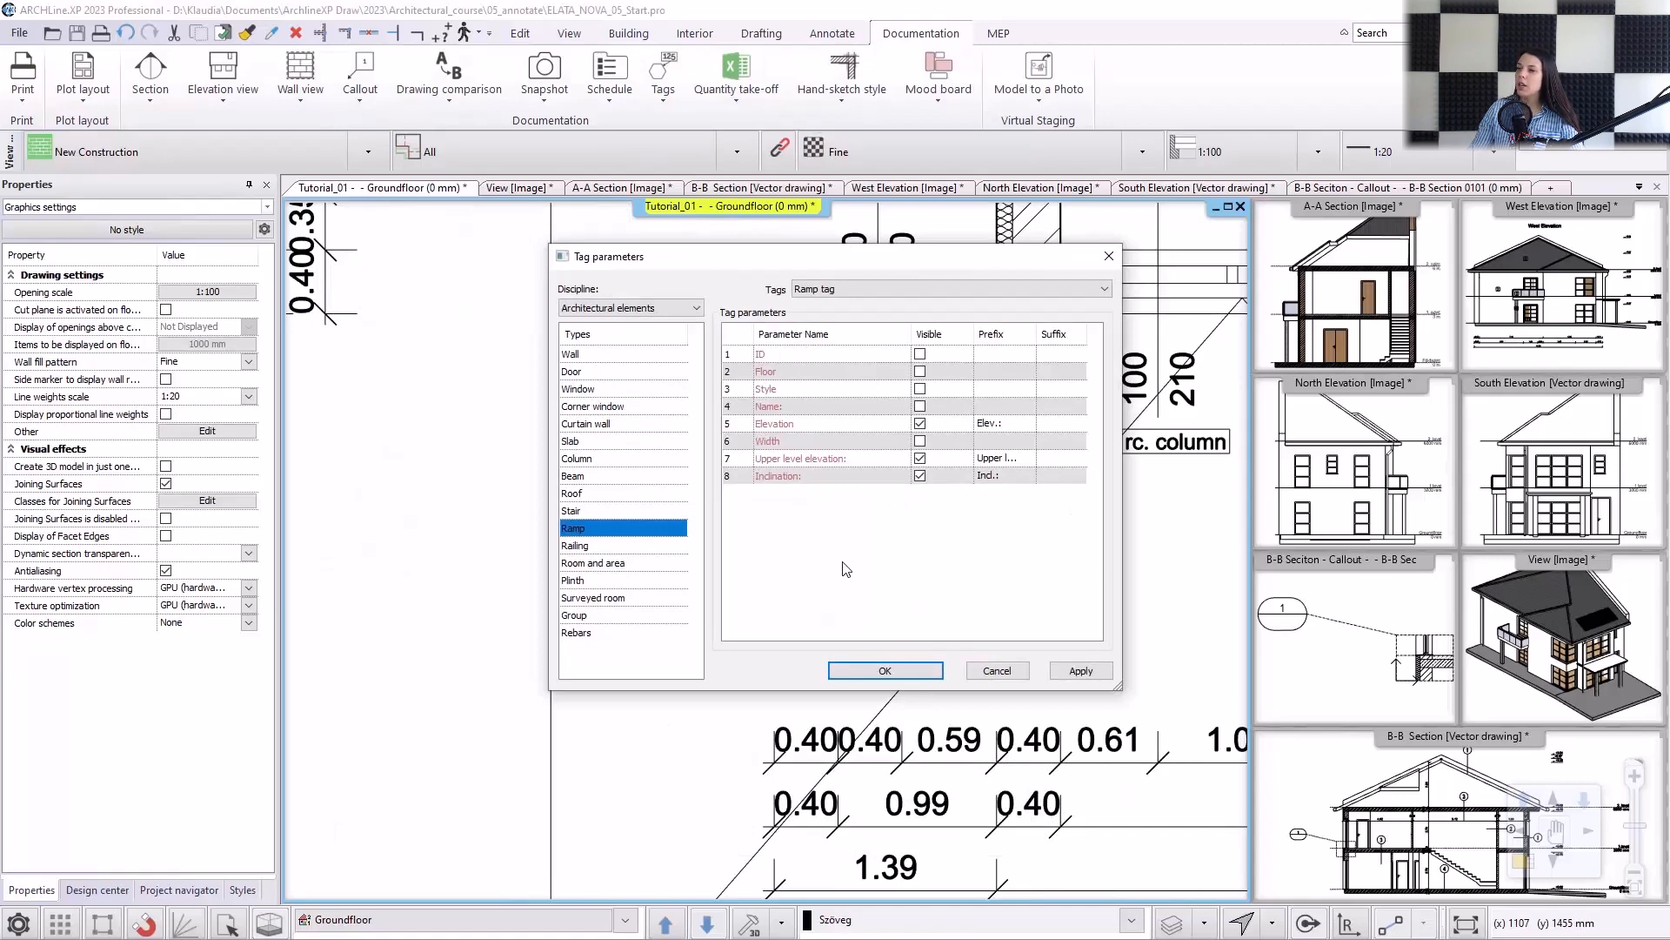
click(875, 672)
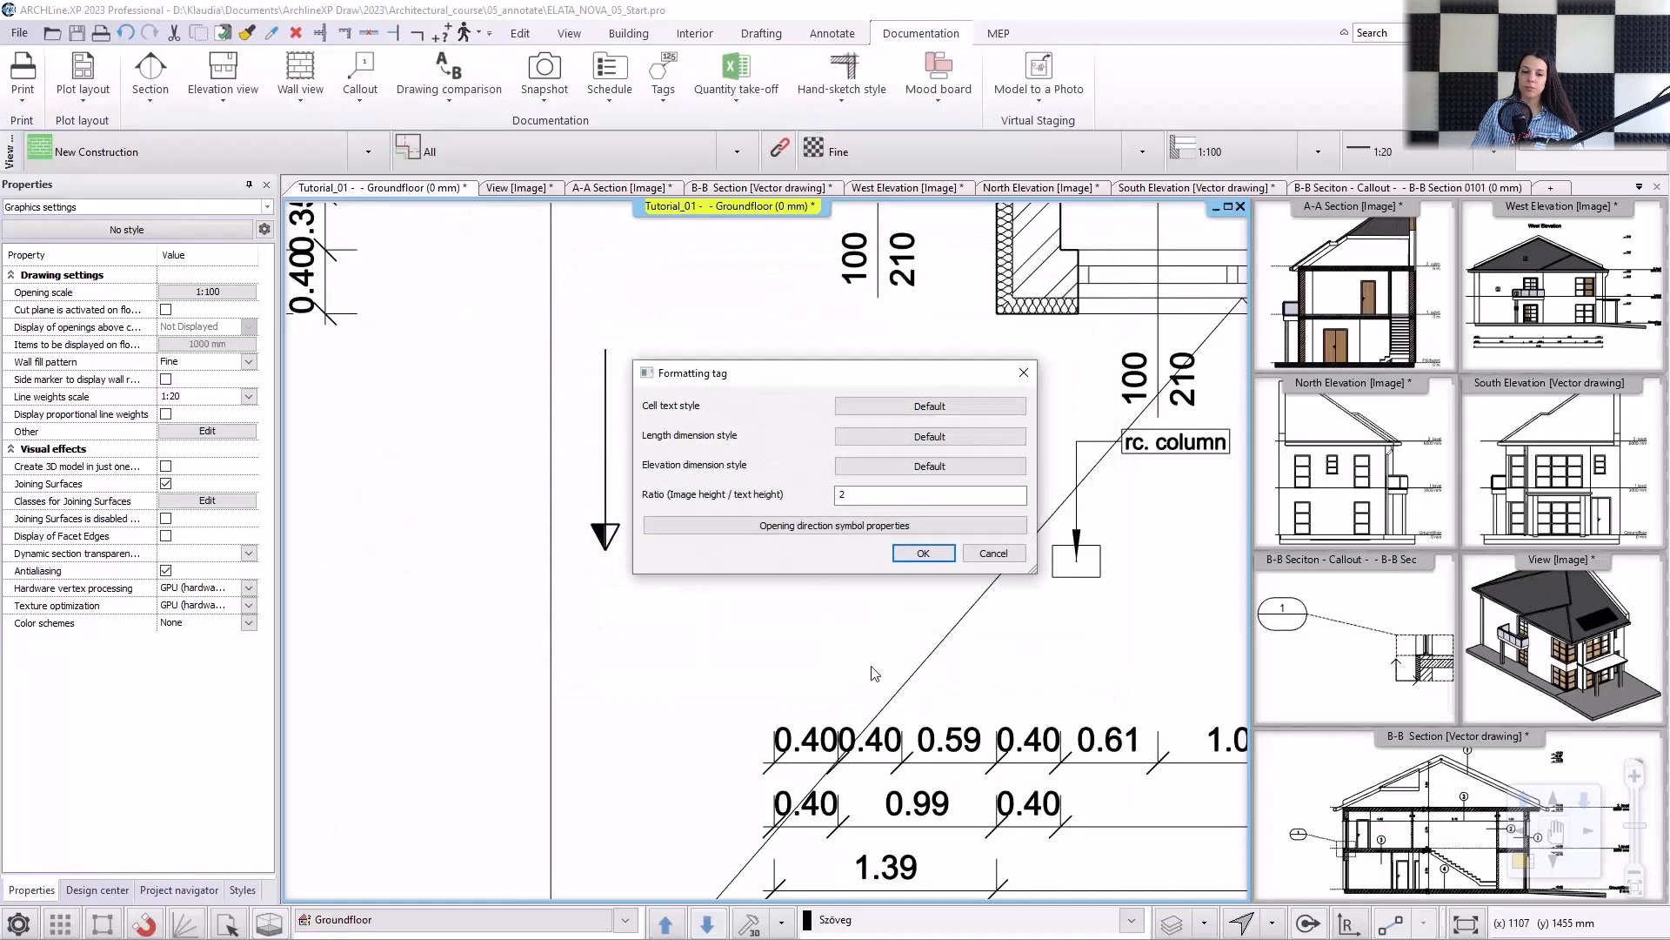
click(936, 555)
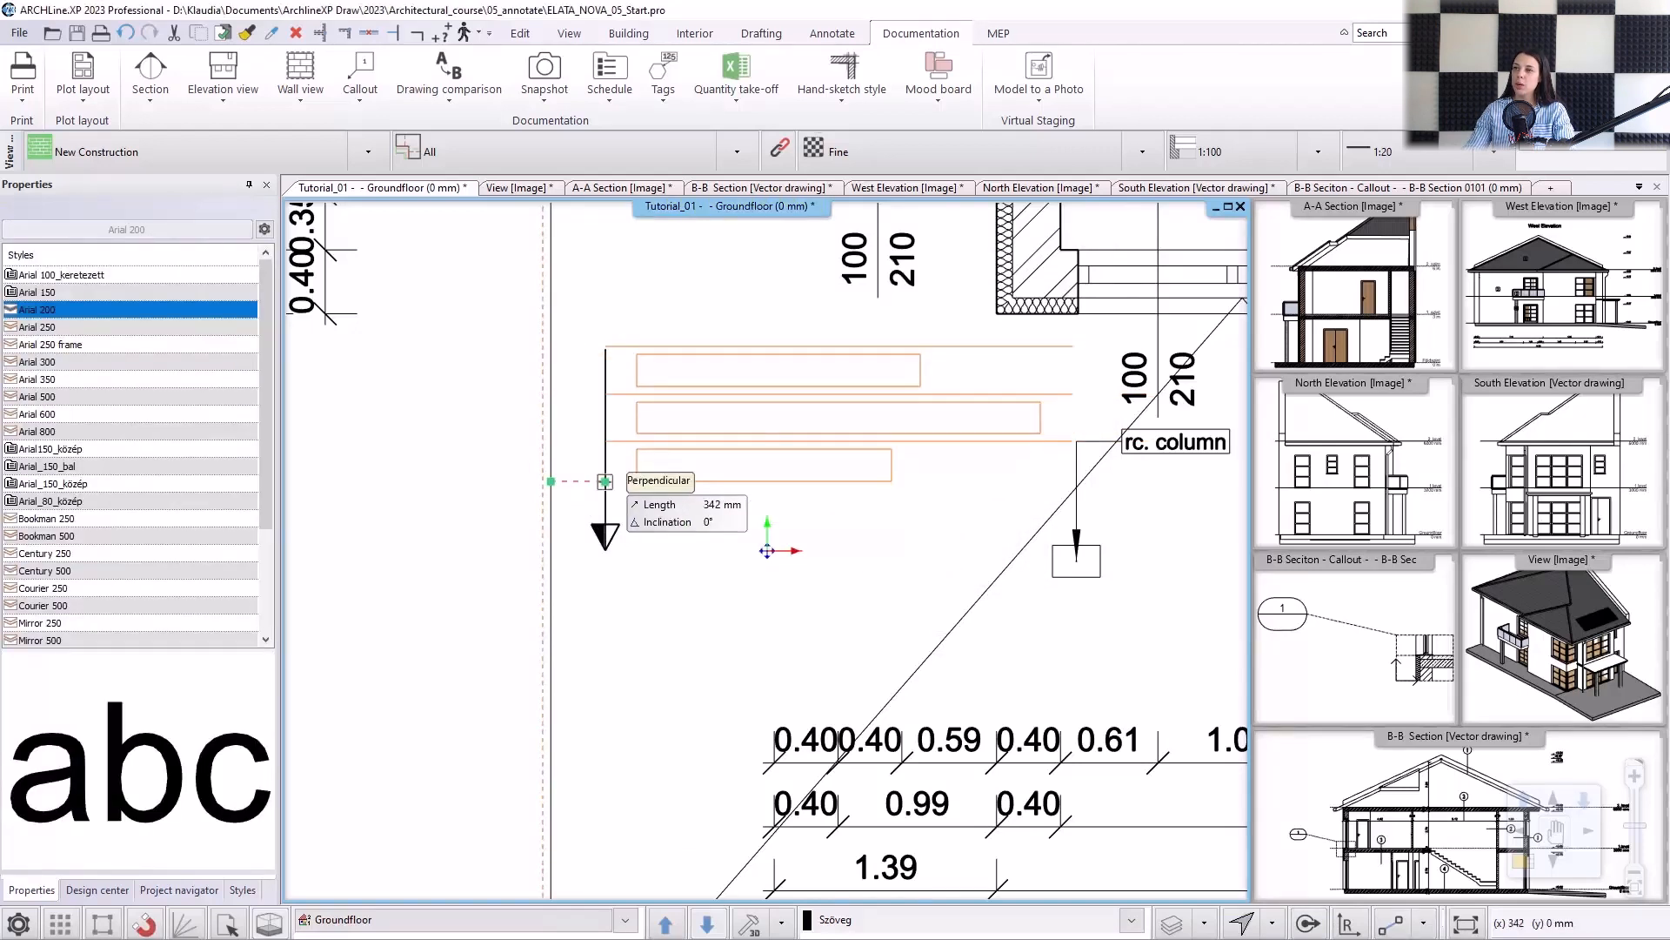
click(605, 482)
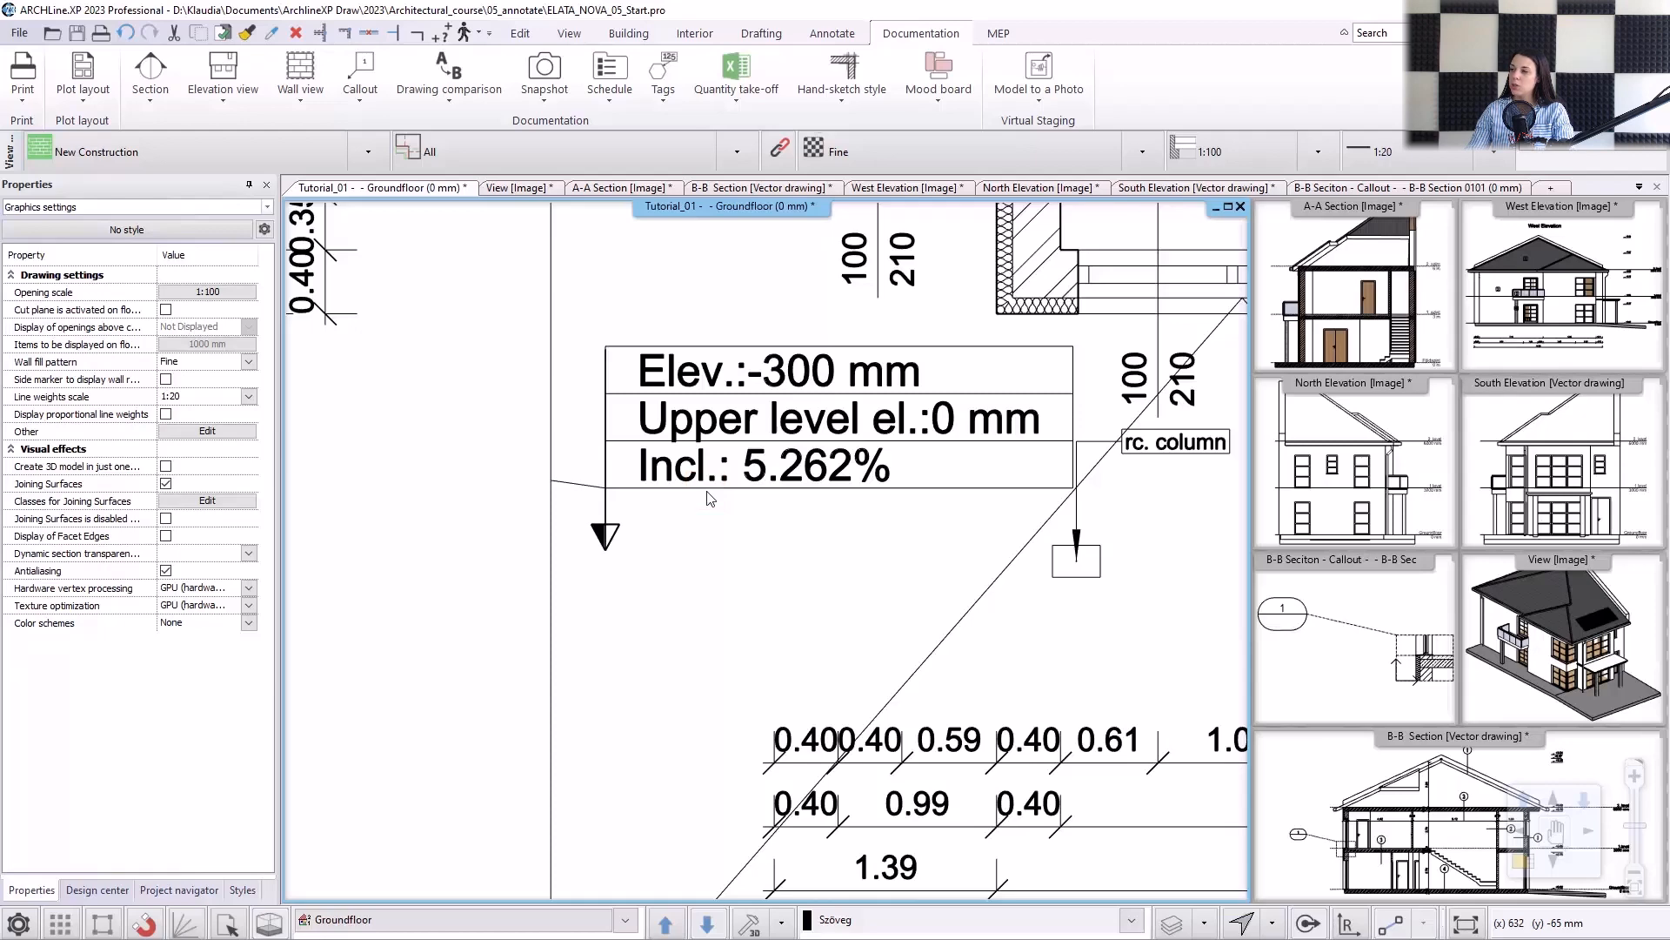
Delete the pointer line between the ramp edge and its tag, and update the tag.
click(590, 491)
key(Delete)
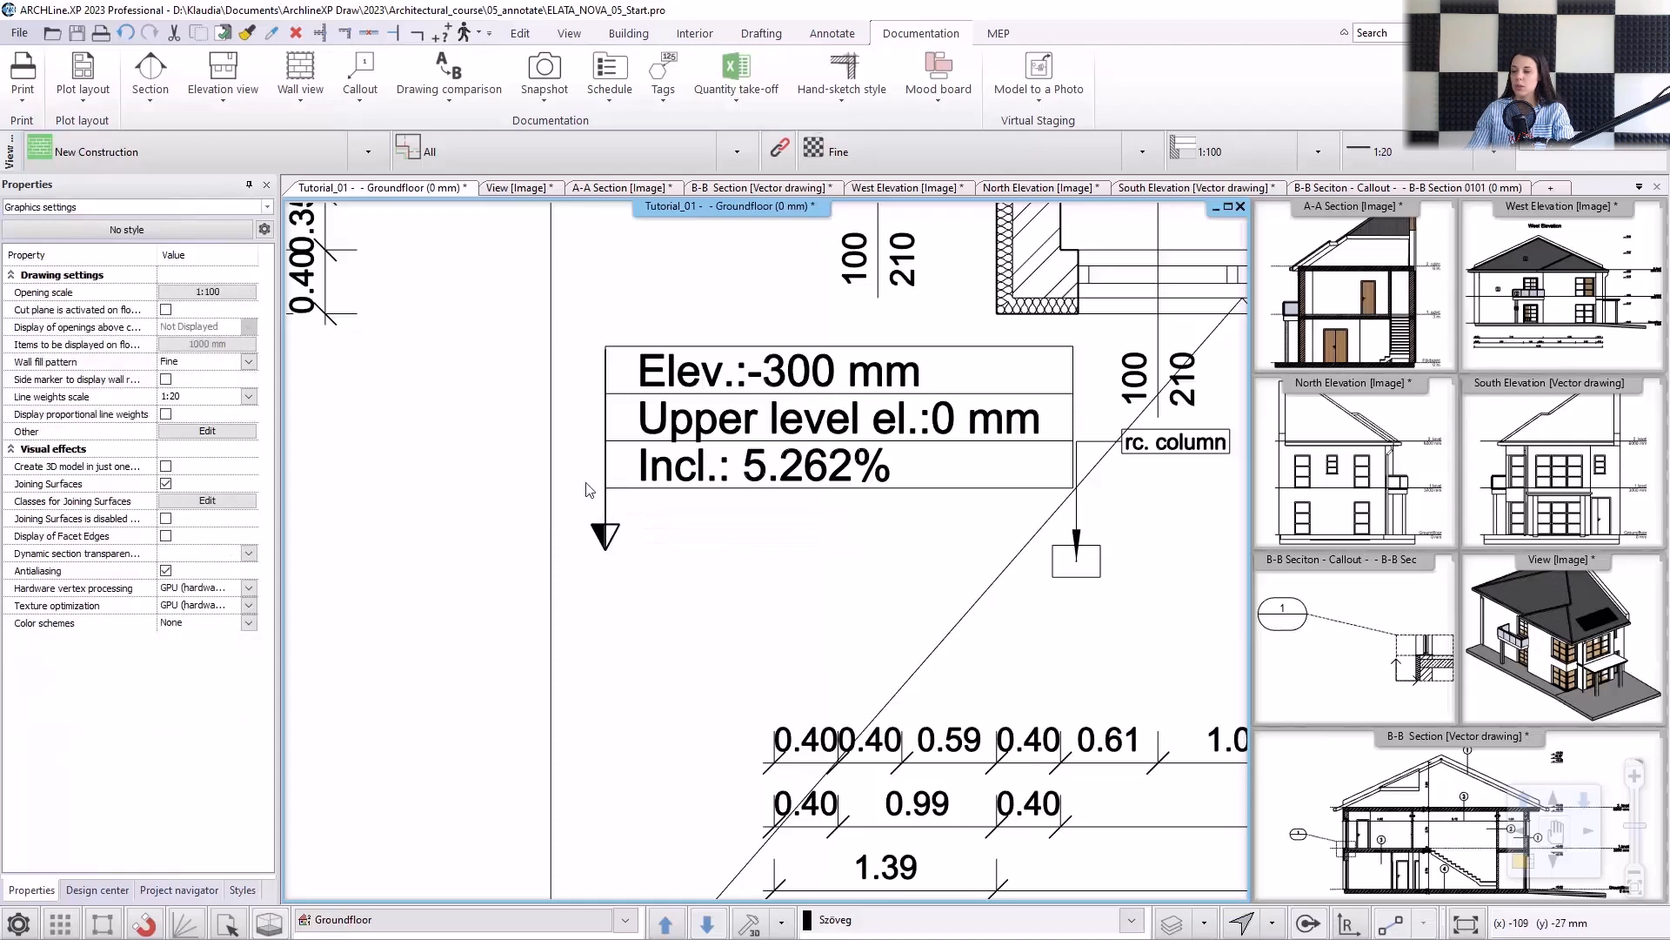
click(670, 482)
click(705, 641)
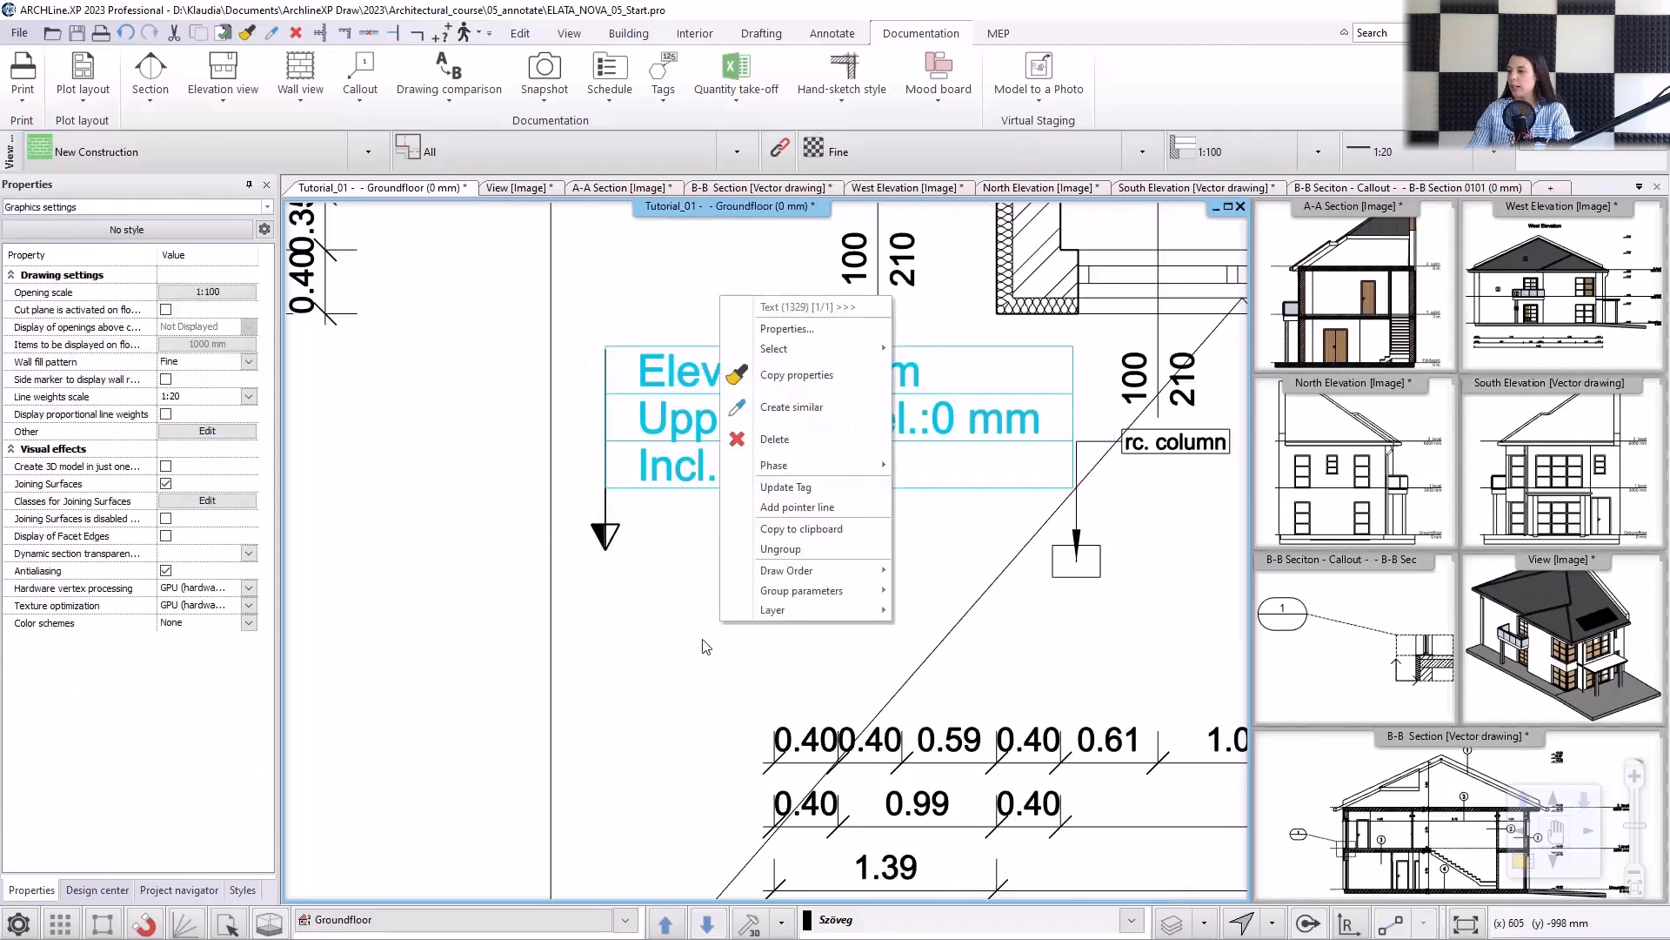
click(818, 489)
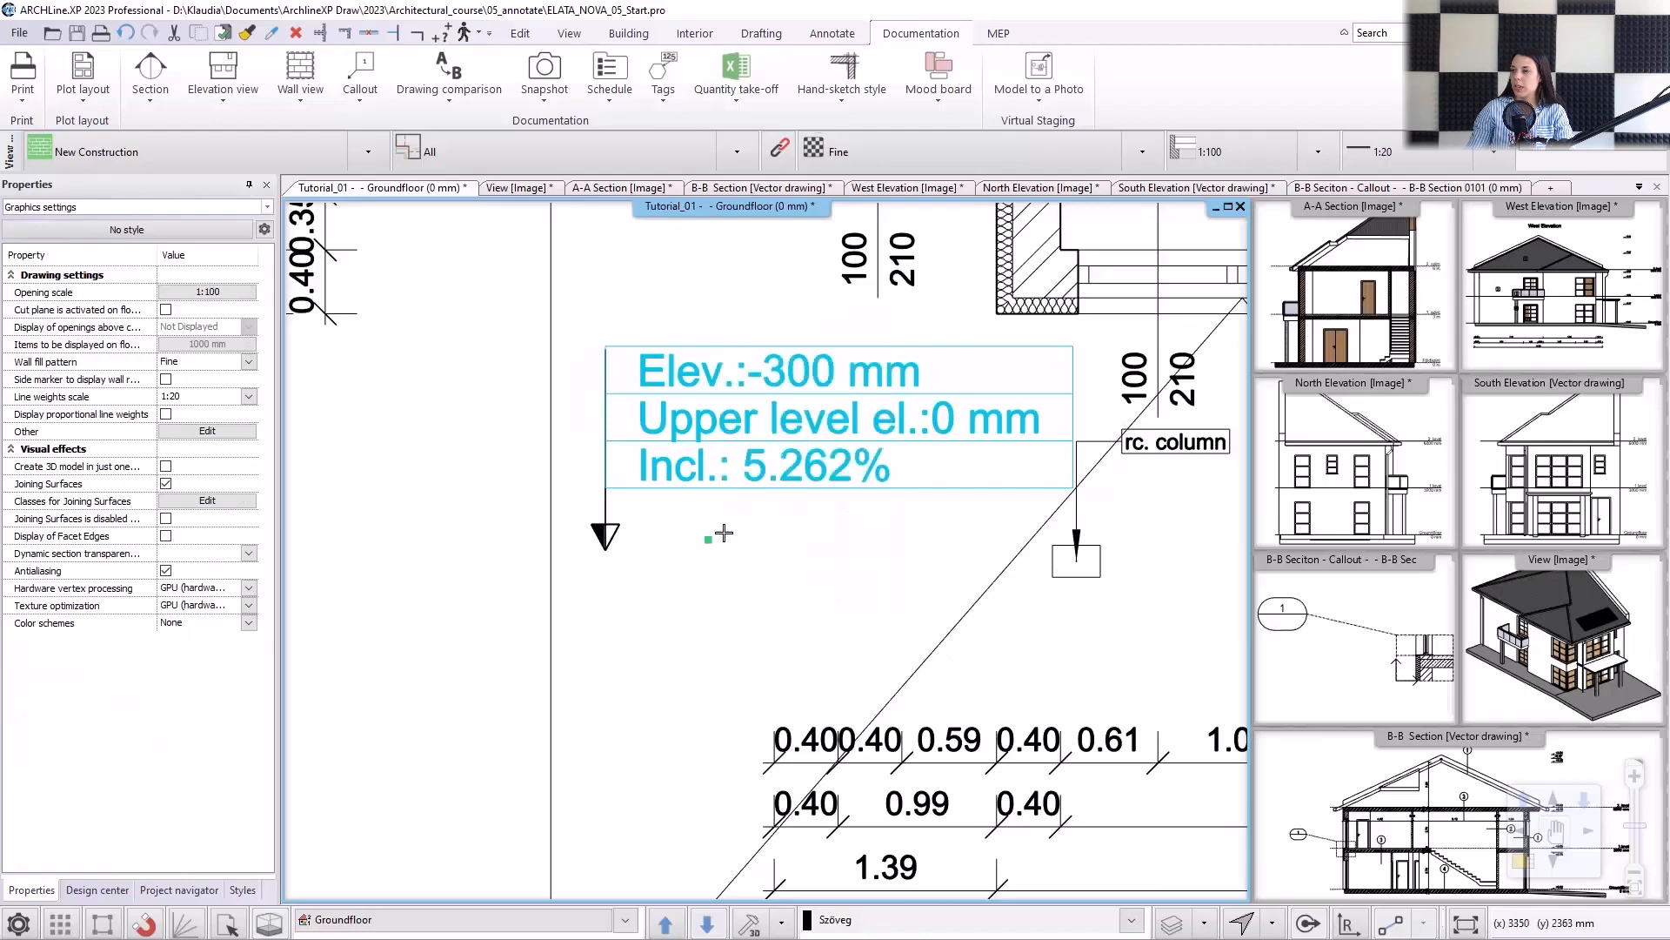
Place a Door Schedule for all floors, sorted by Floor in ascending order, to the right of the ground floor plan.
scroll(722, 557, down, 5)
scroll(660, 760, down, 5)
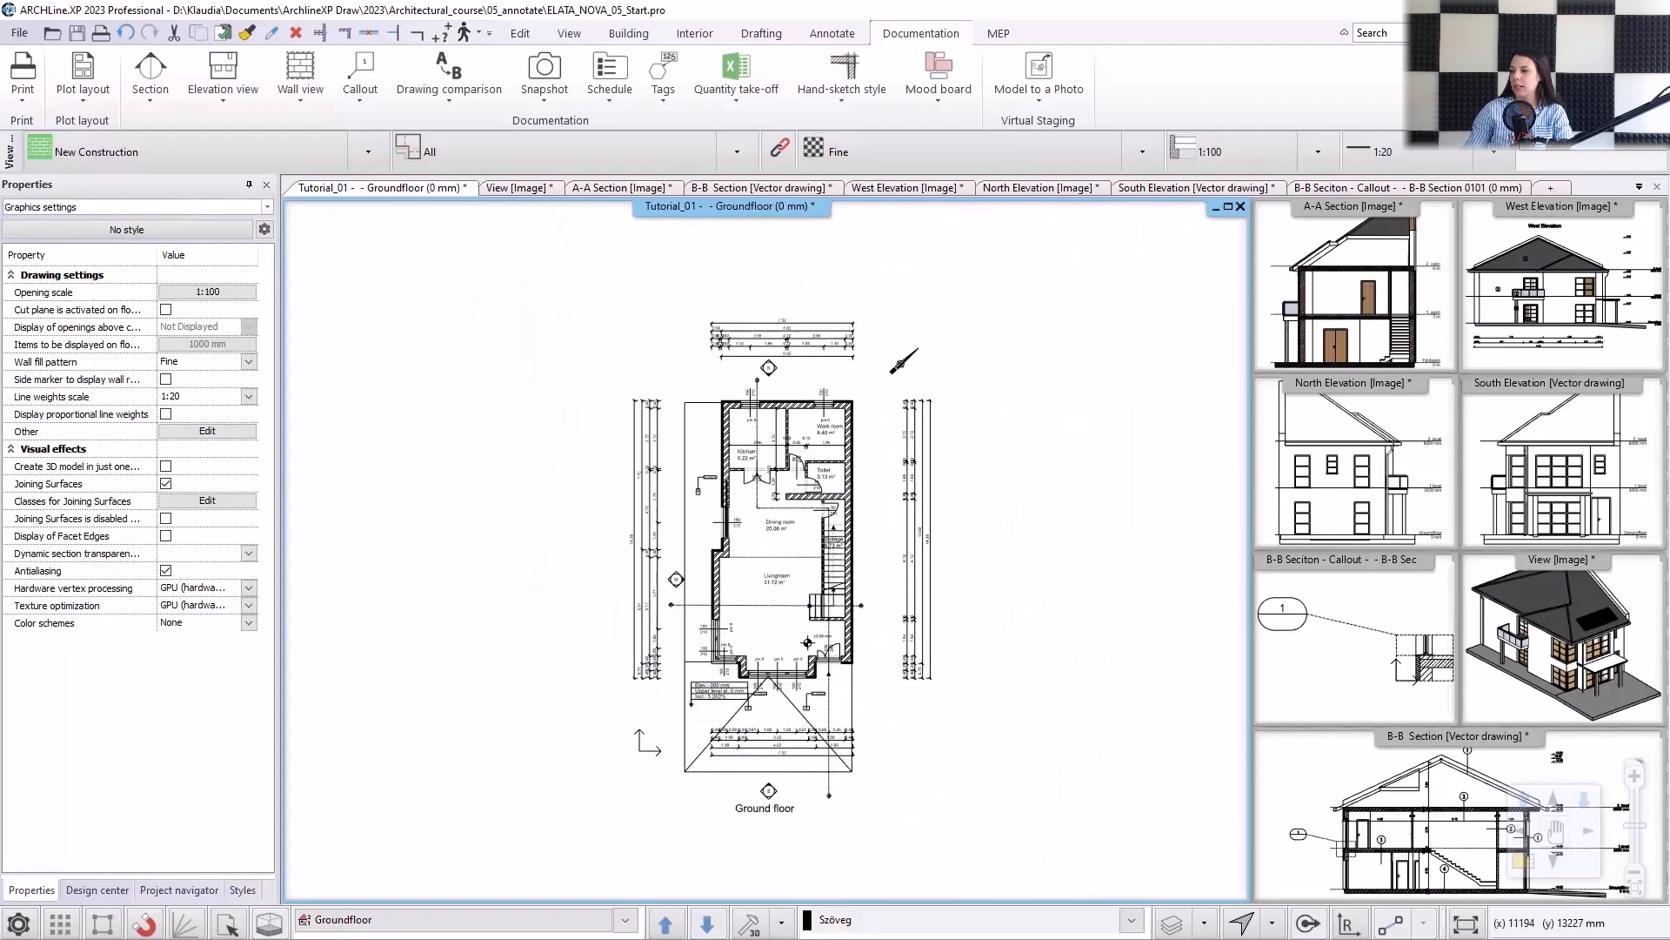
scroll(705, 259, up, 3)
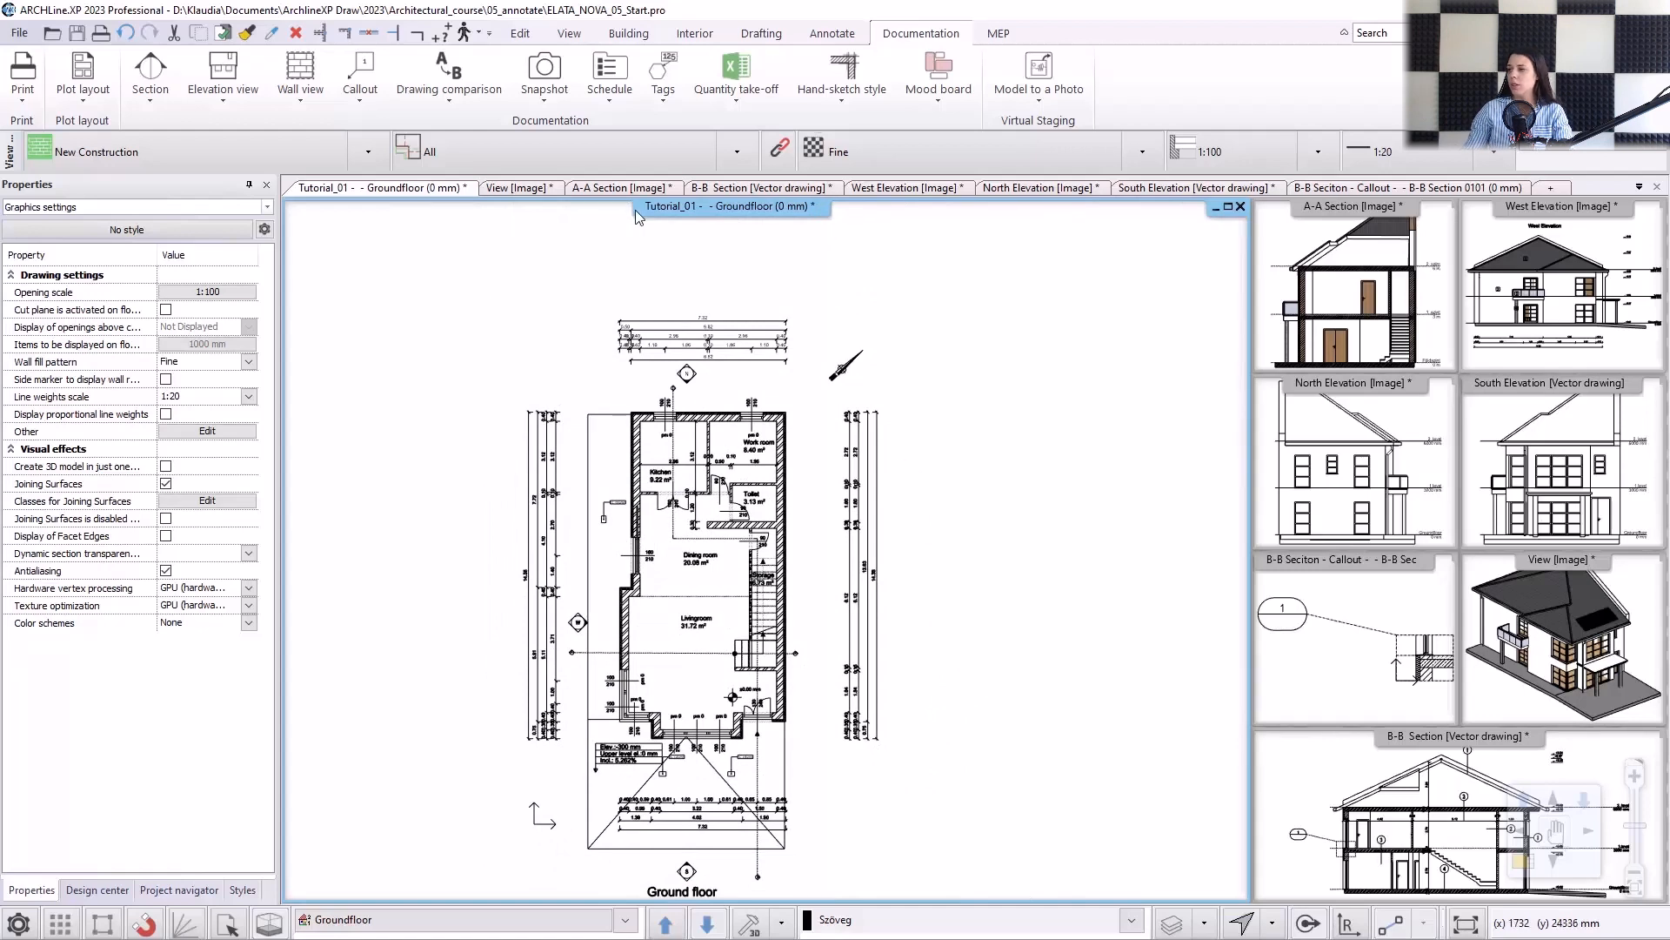
click(611, 104)
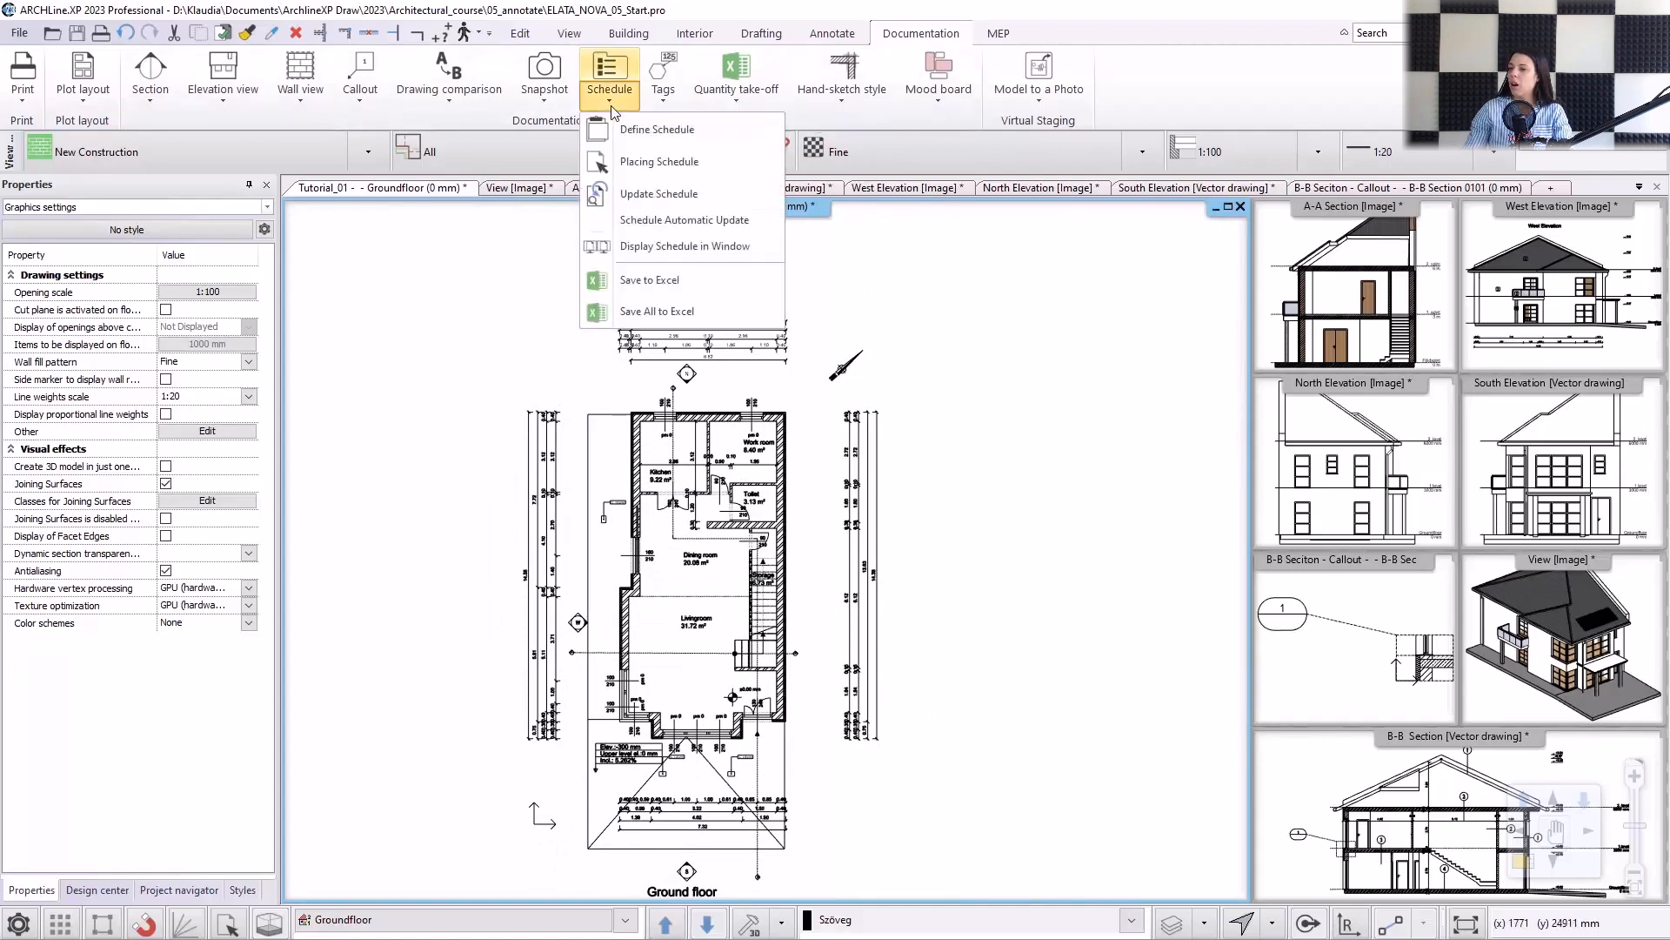
click(654, 163)
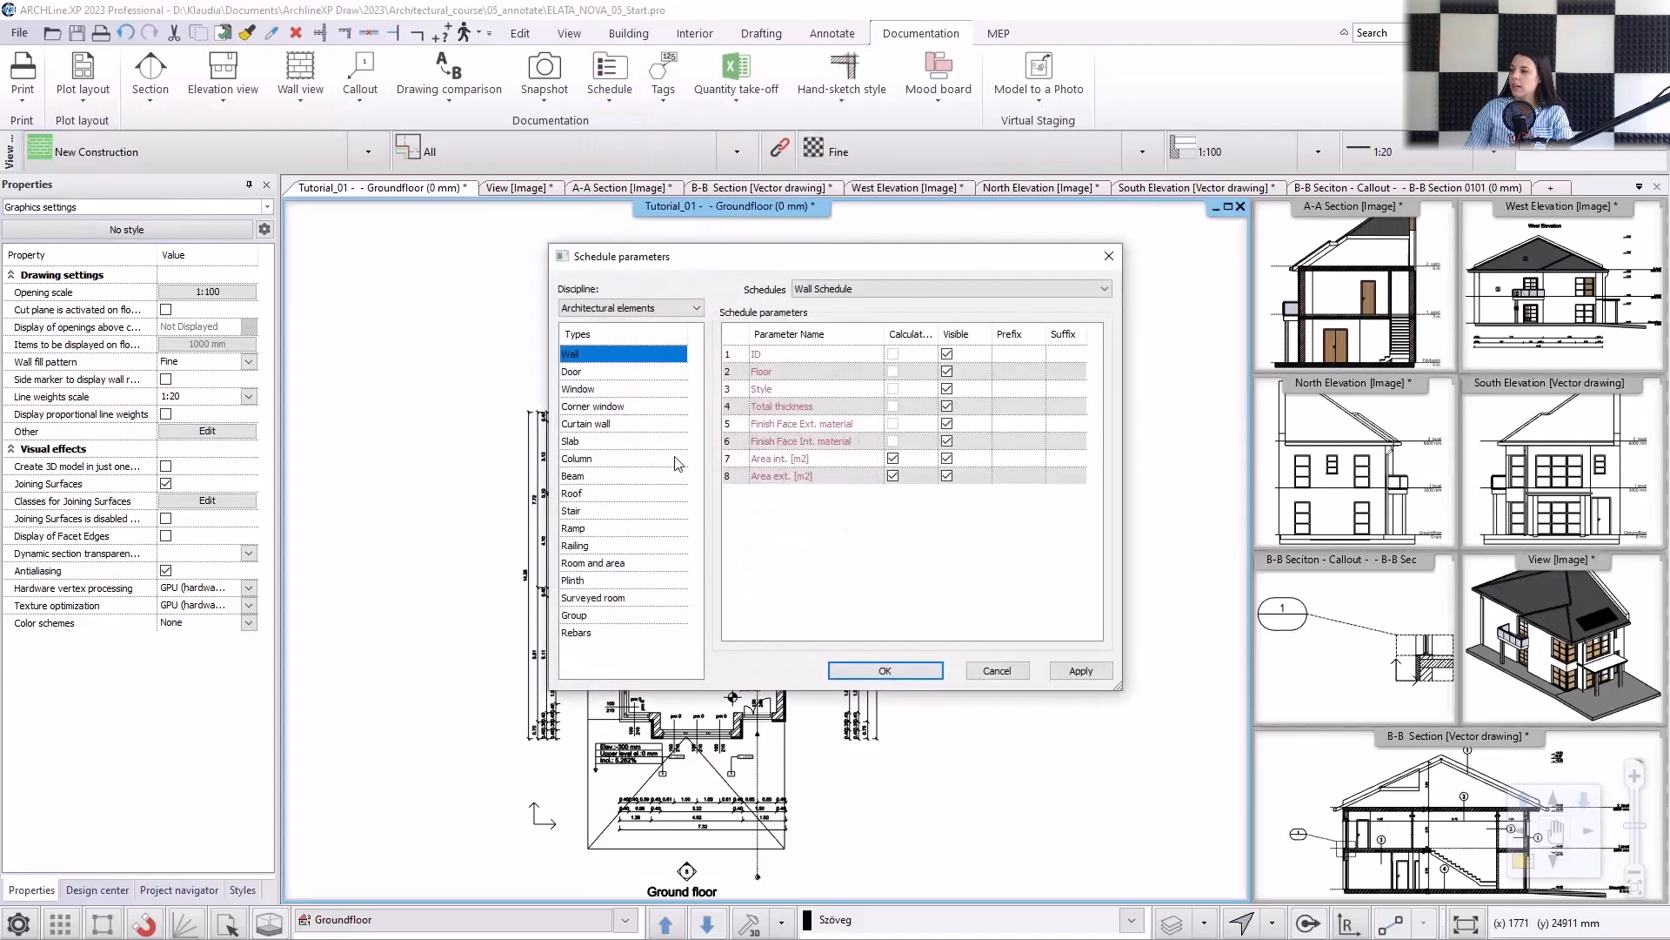
click(588, 372)
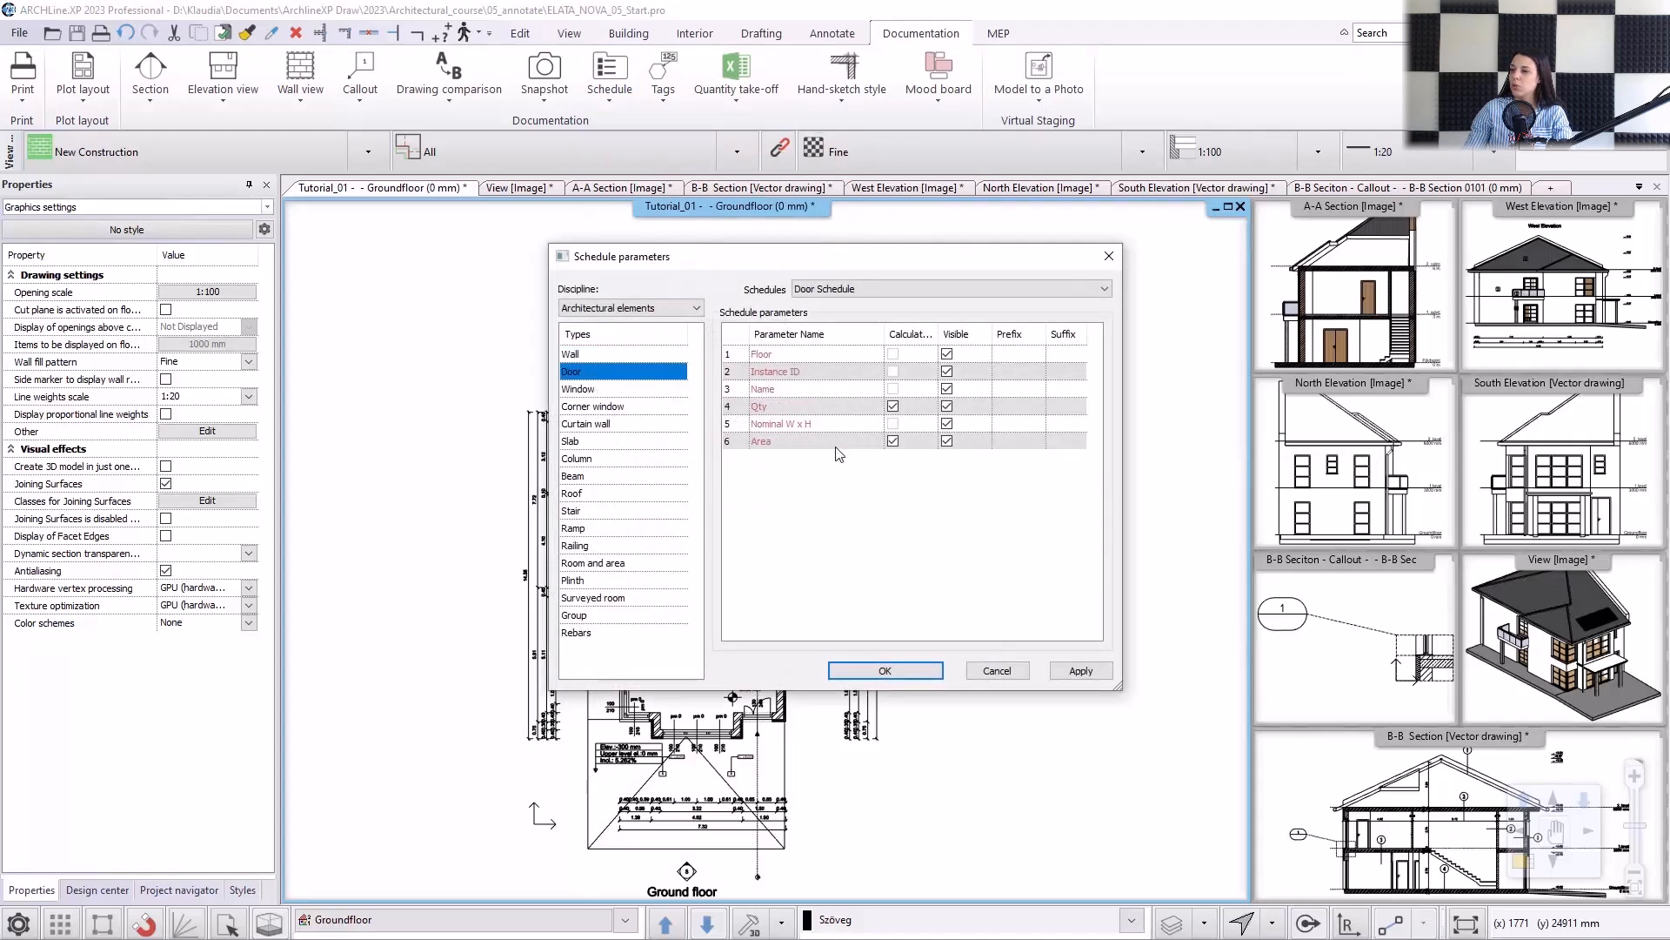
click(889, 670)
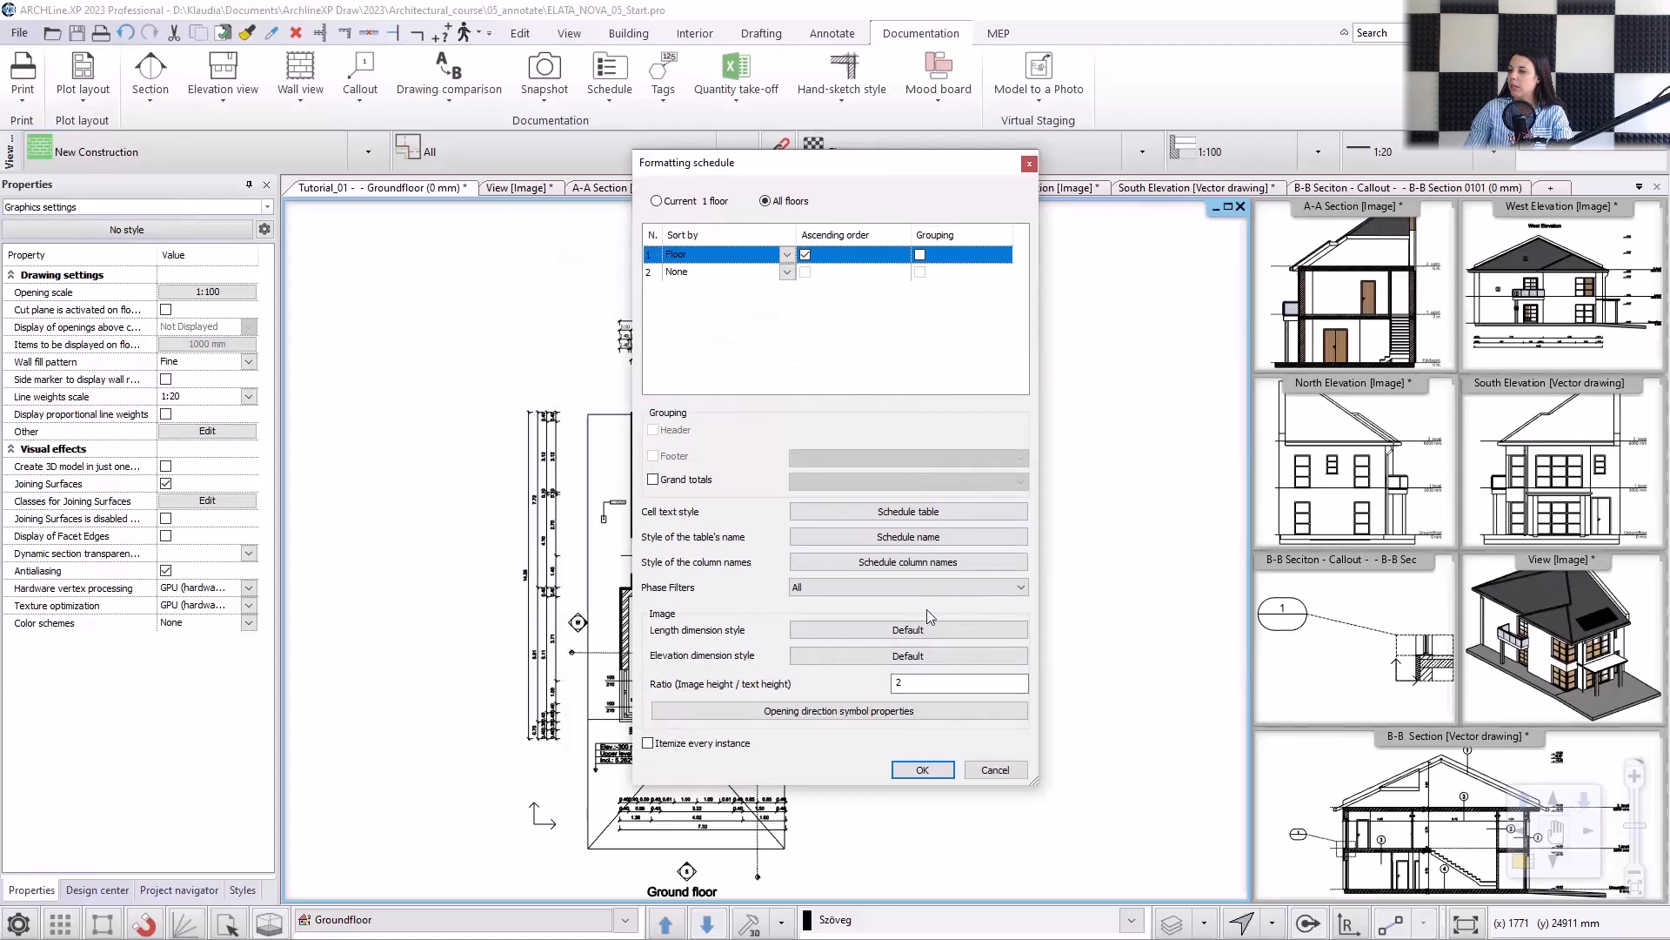
click(925, 769)
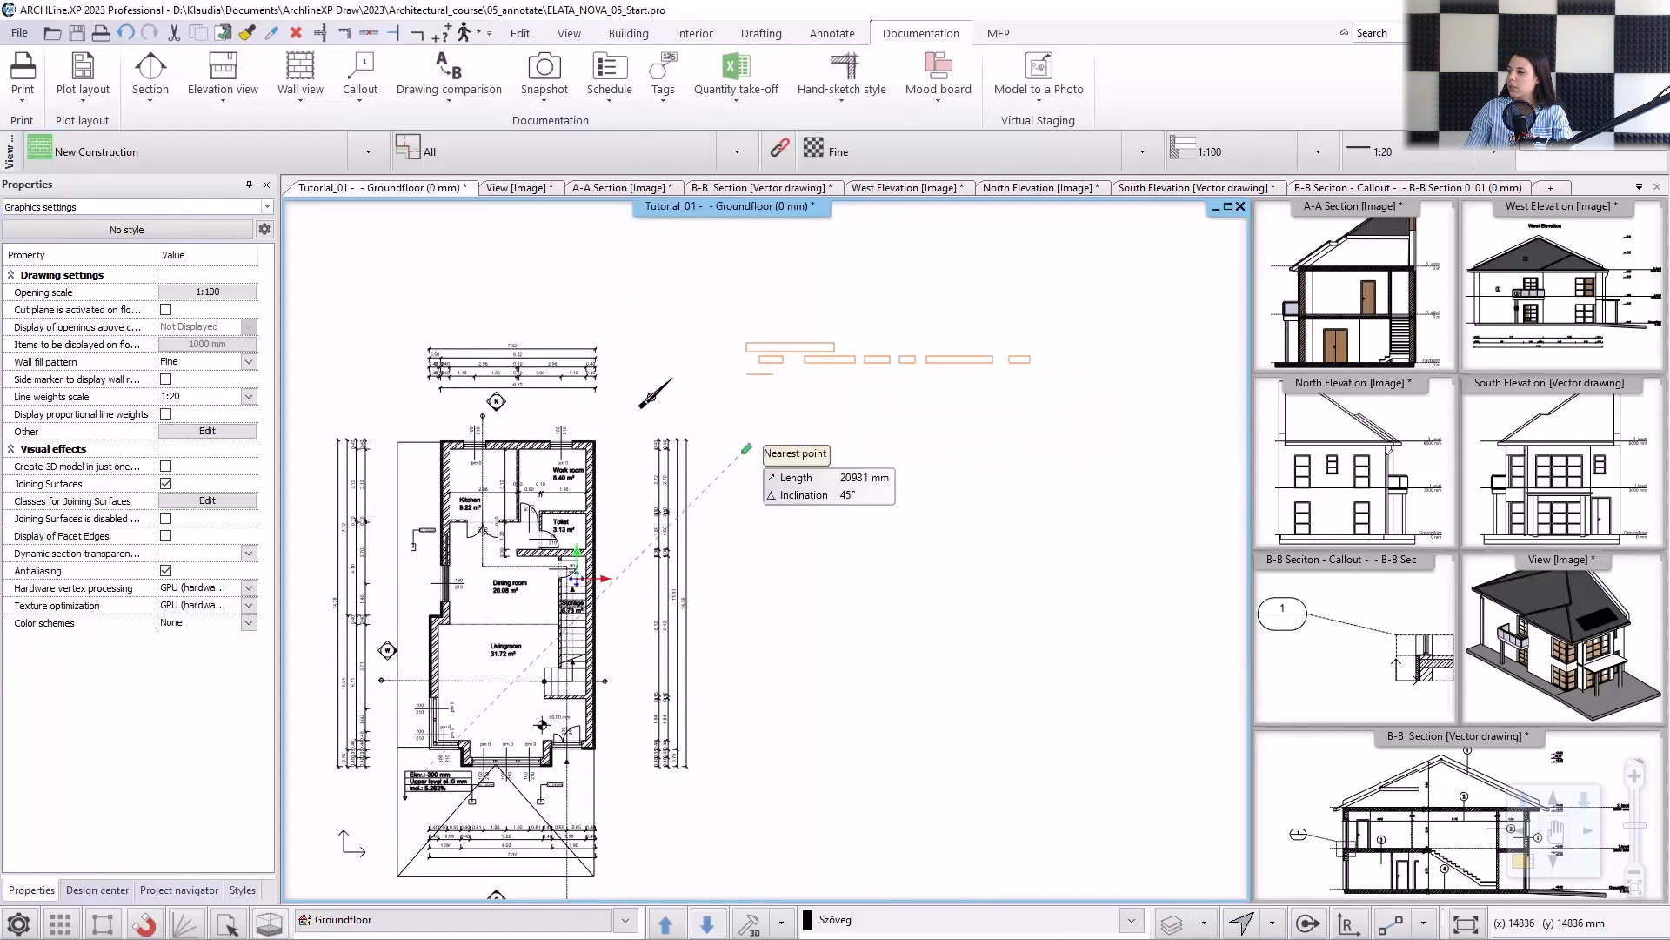
click(775, 469)
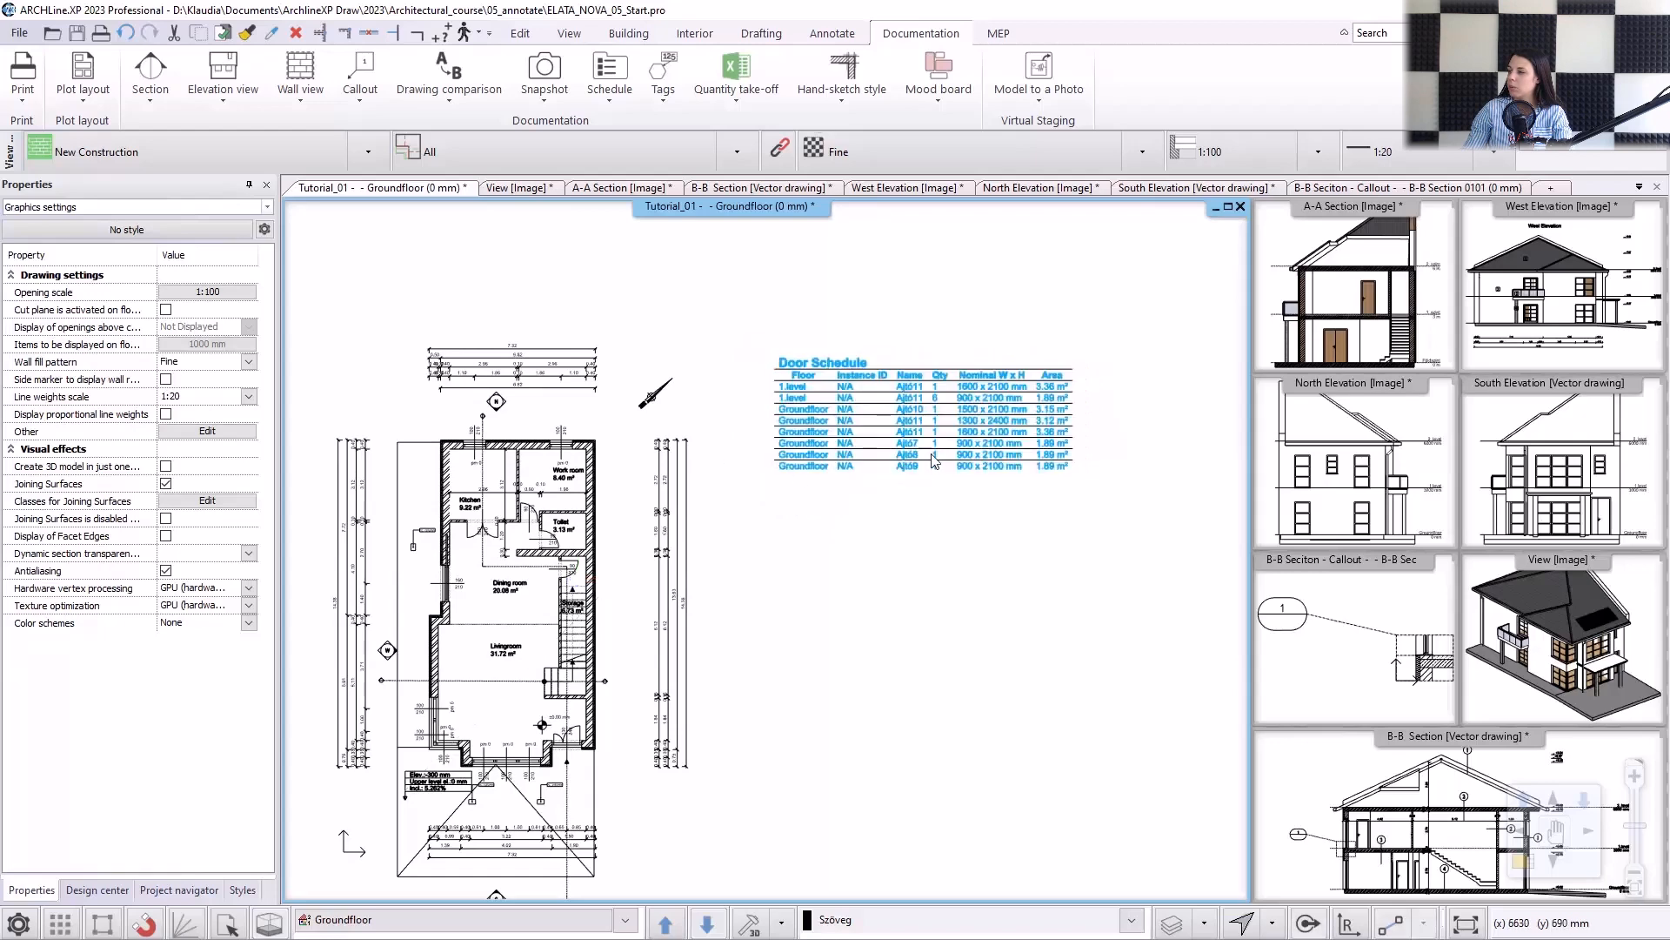
scroll(885, 445, up, 1)
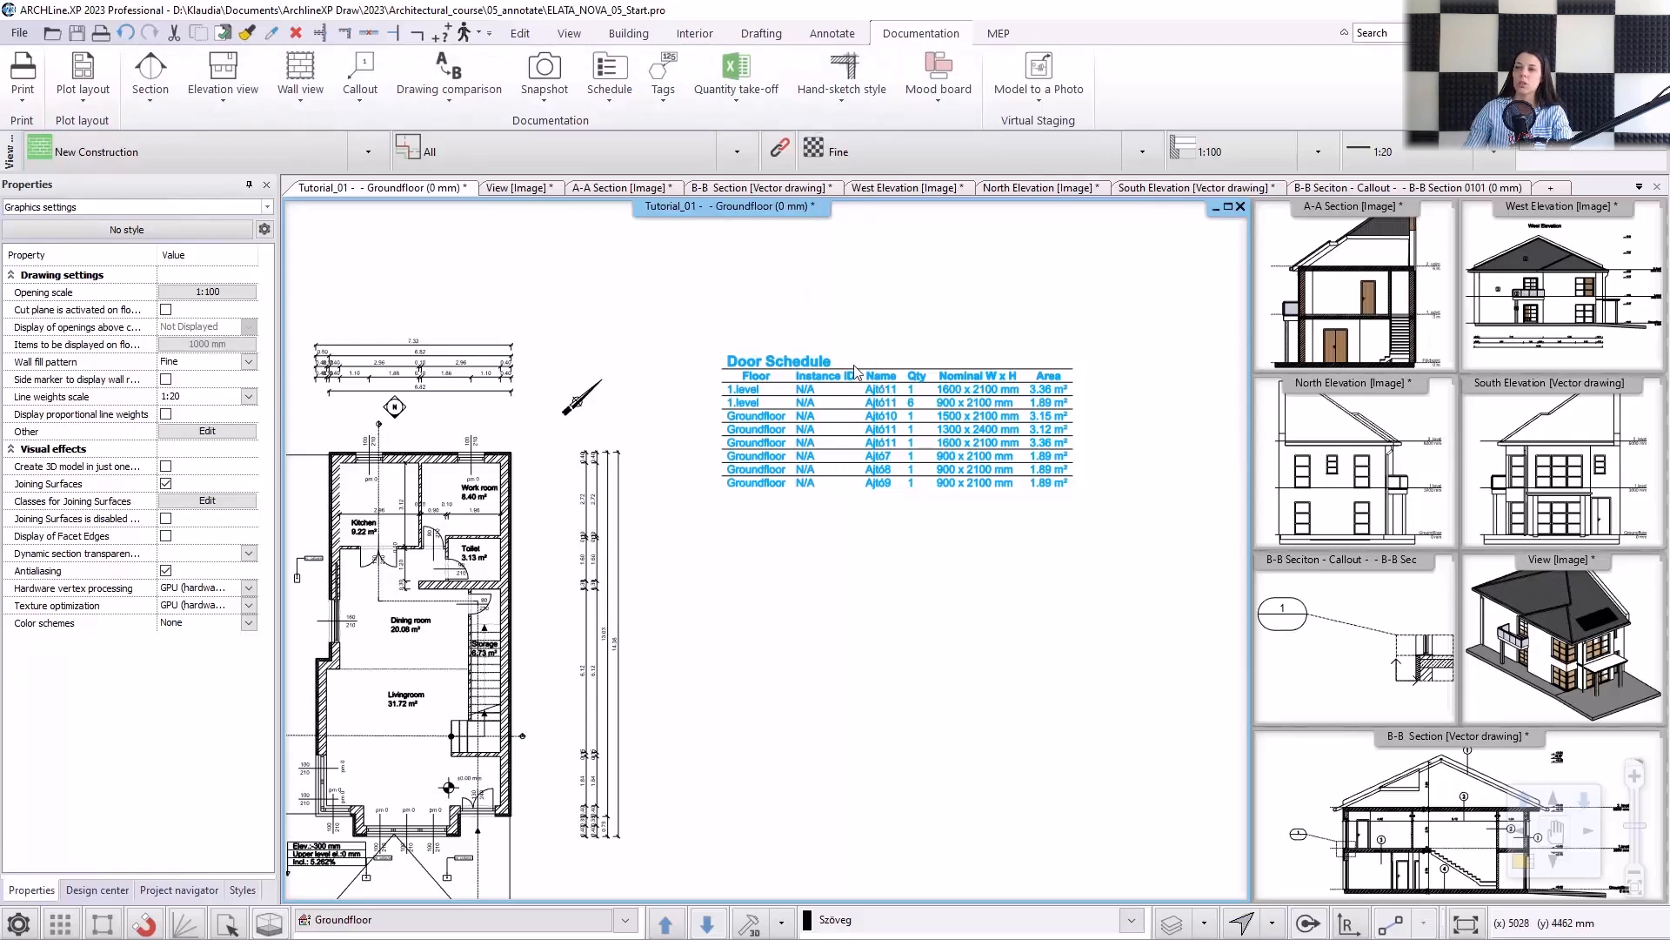
Place a Window Schedule for all floors, sorted by Instance ID in ascending order, directly below the Door Schedule.
click(611, 102)
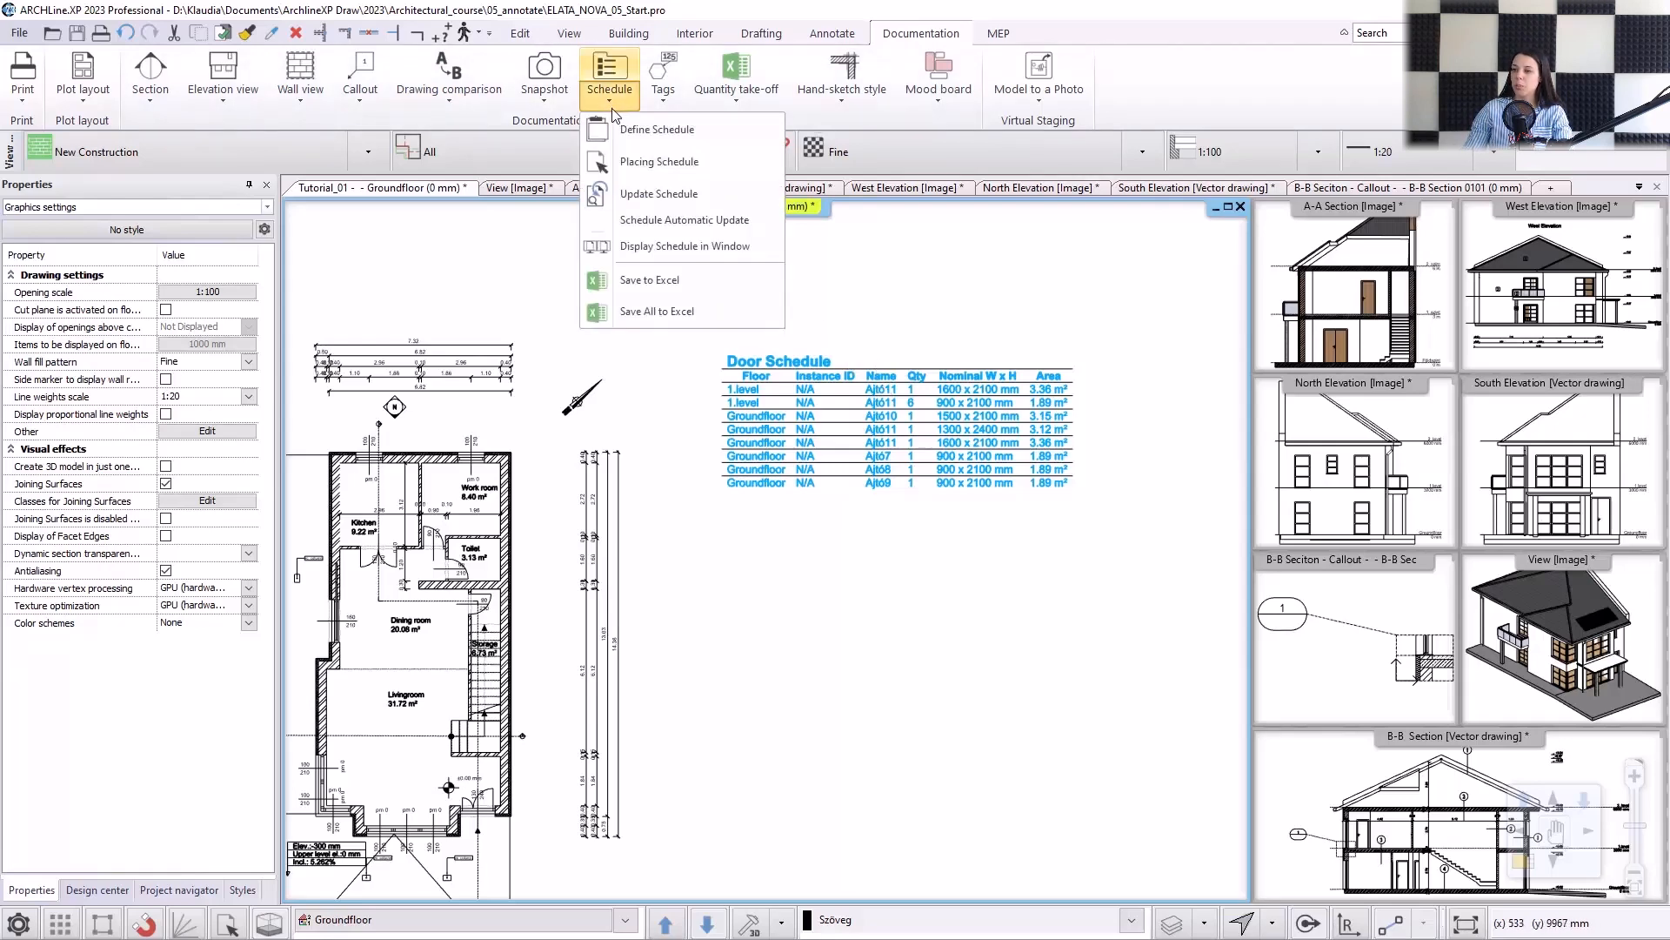
click(660, 162)
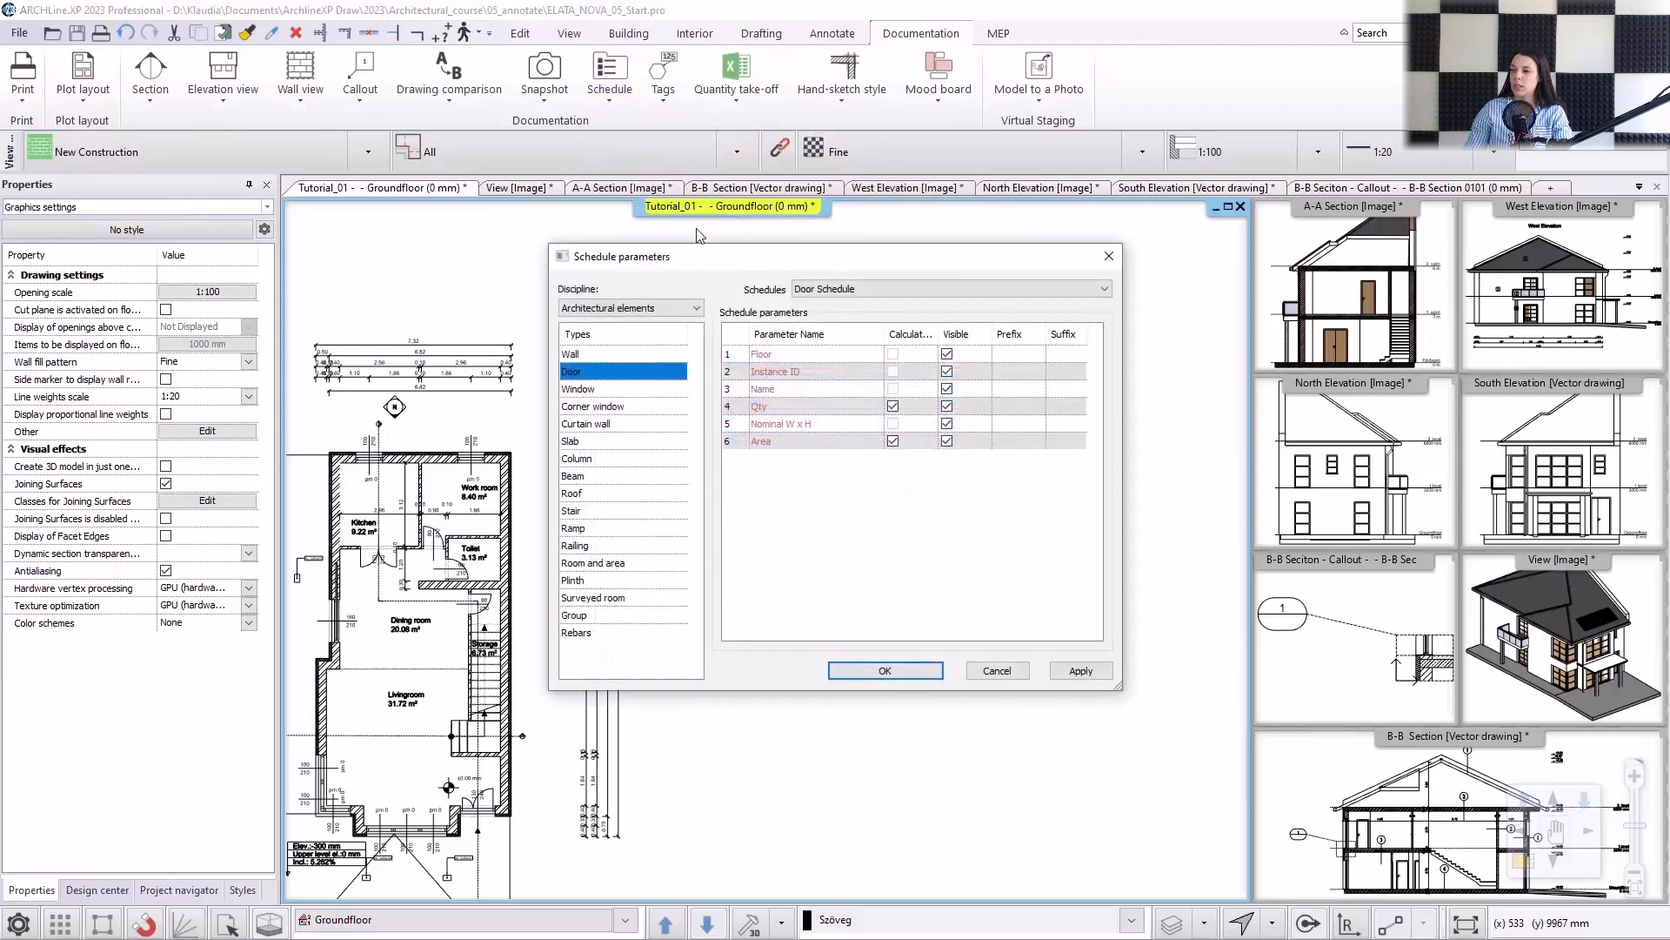
click(589, 390)
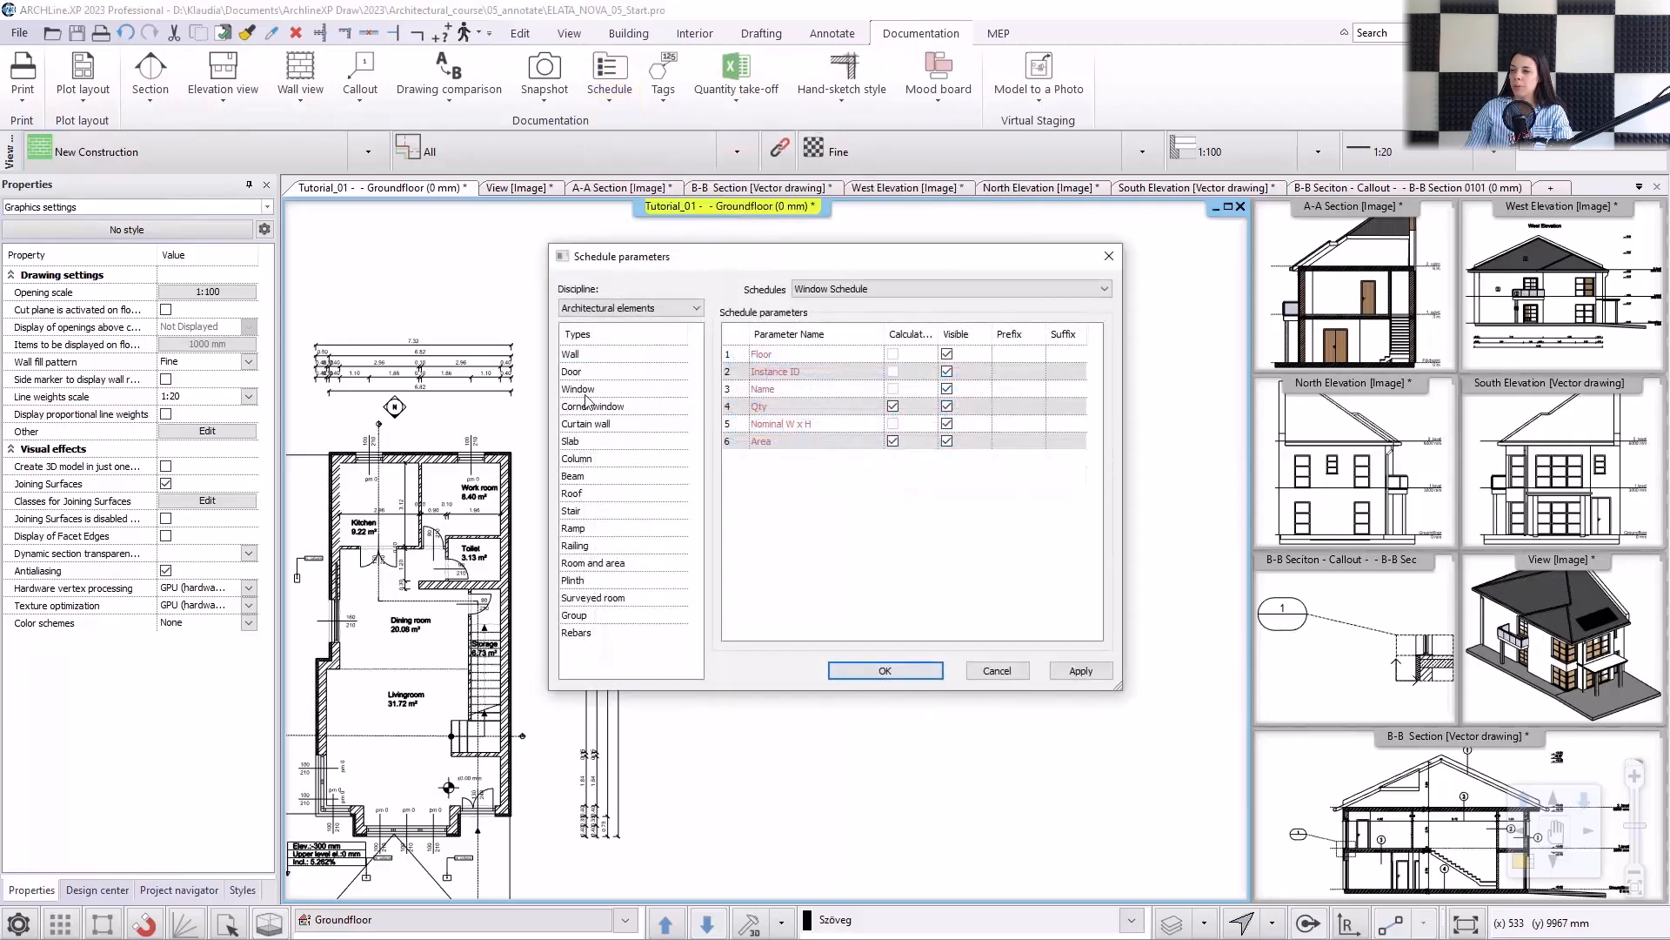
click(875, 671)
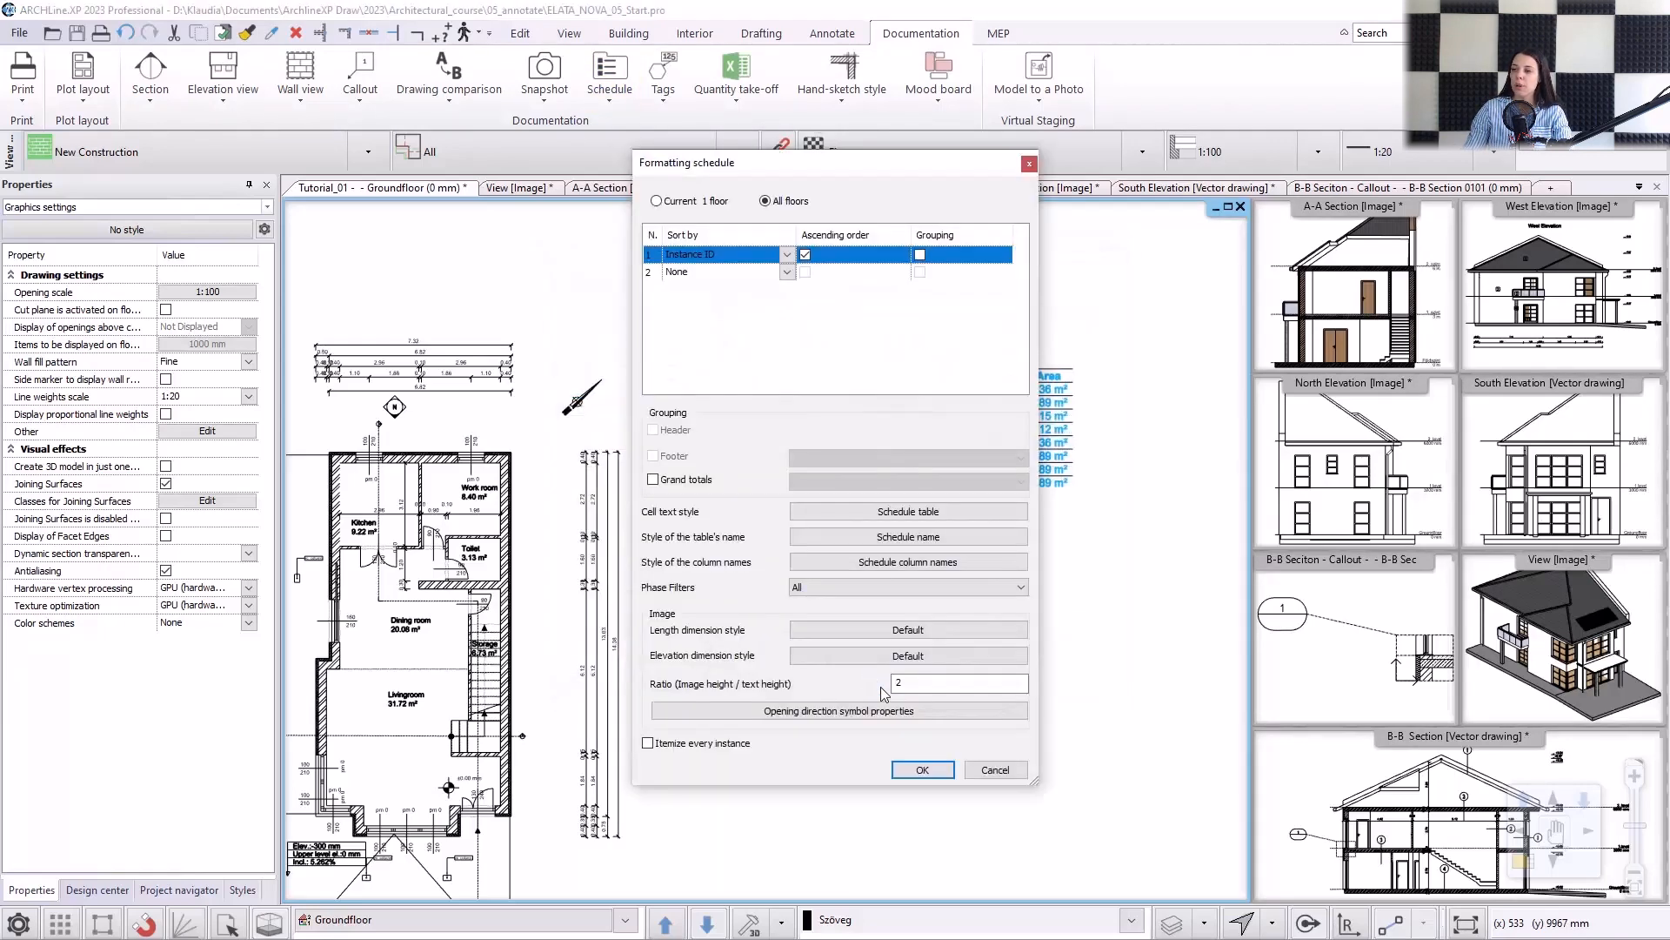
click(922, 770)
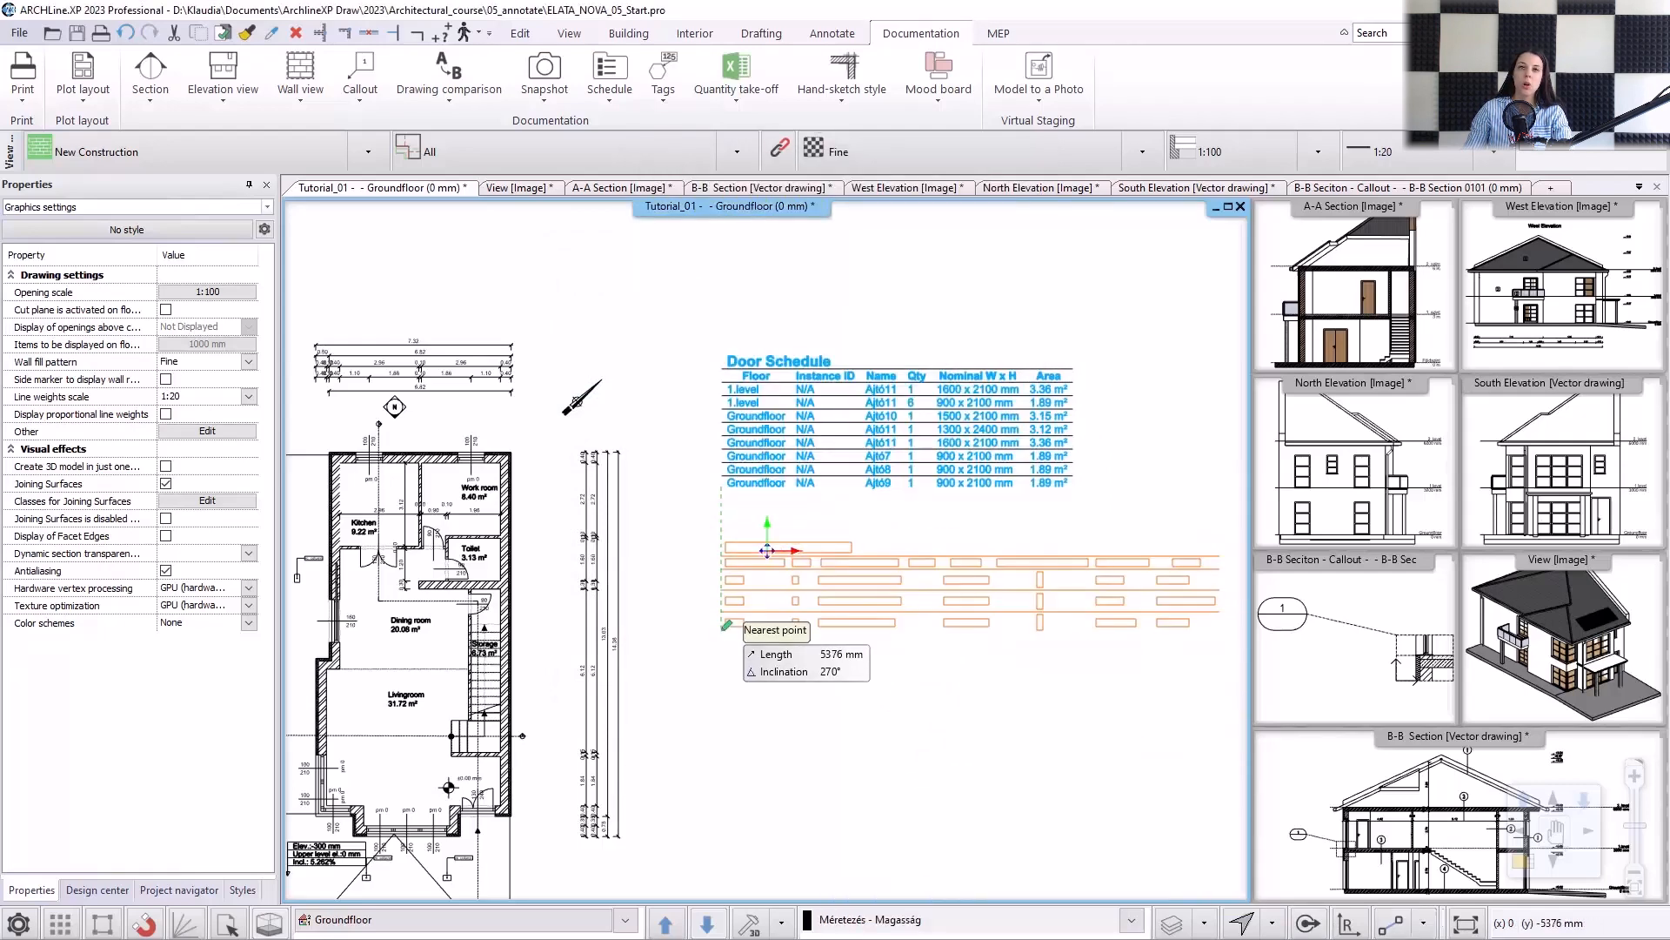
click(792, 645)
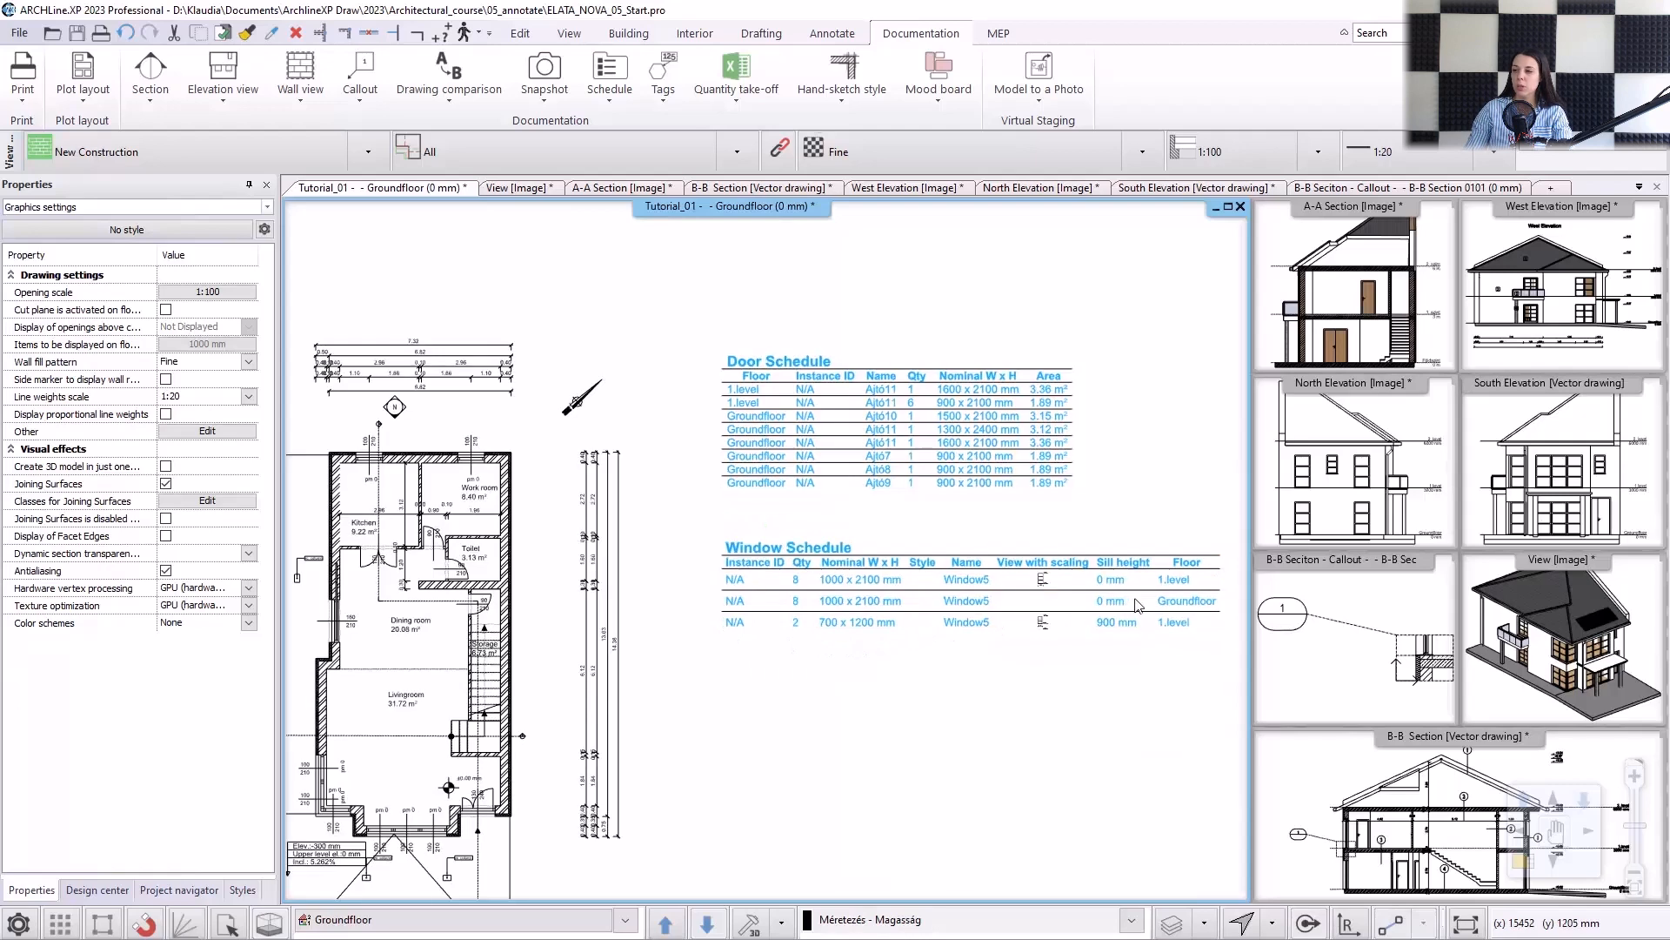
middle_drag(1183, 610, 1163, 603)
scroll(1062, 624, up, 5)
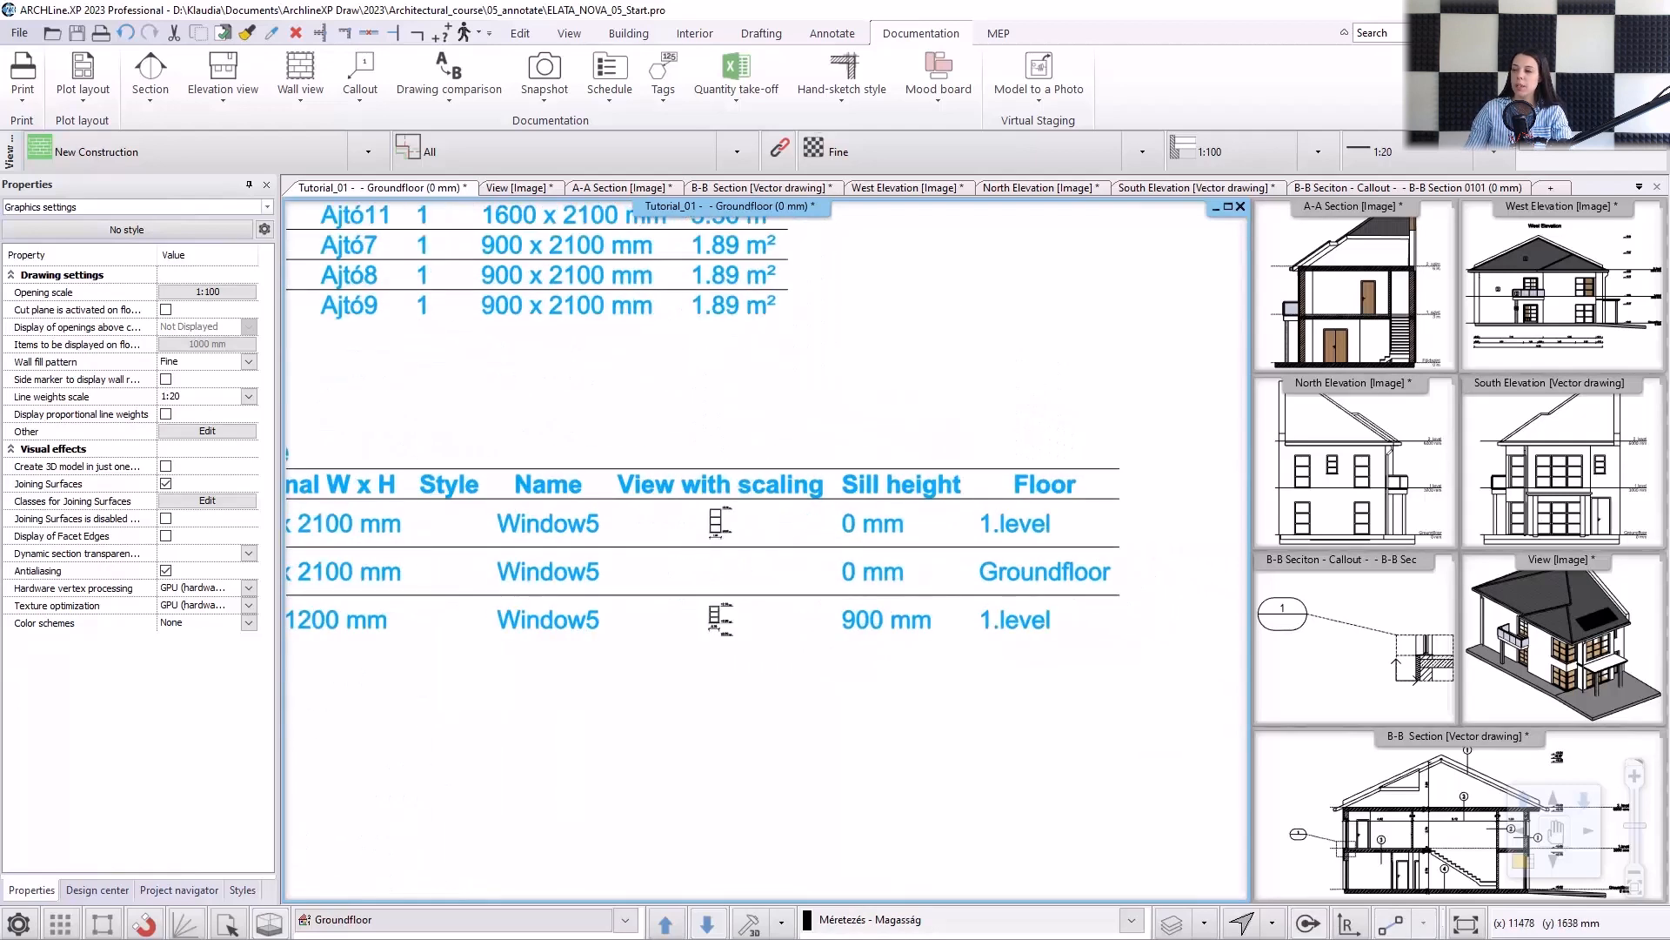
mouse_move(1062, 624)
middle_down()
mouse_move(1140, 621)
mouse_move(937, 617)
mouse_move(960, 623)
middle_up()
scroll(929, 306, down, 6)
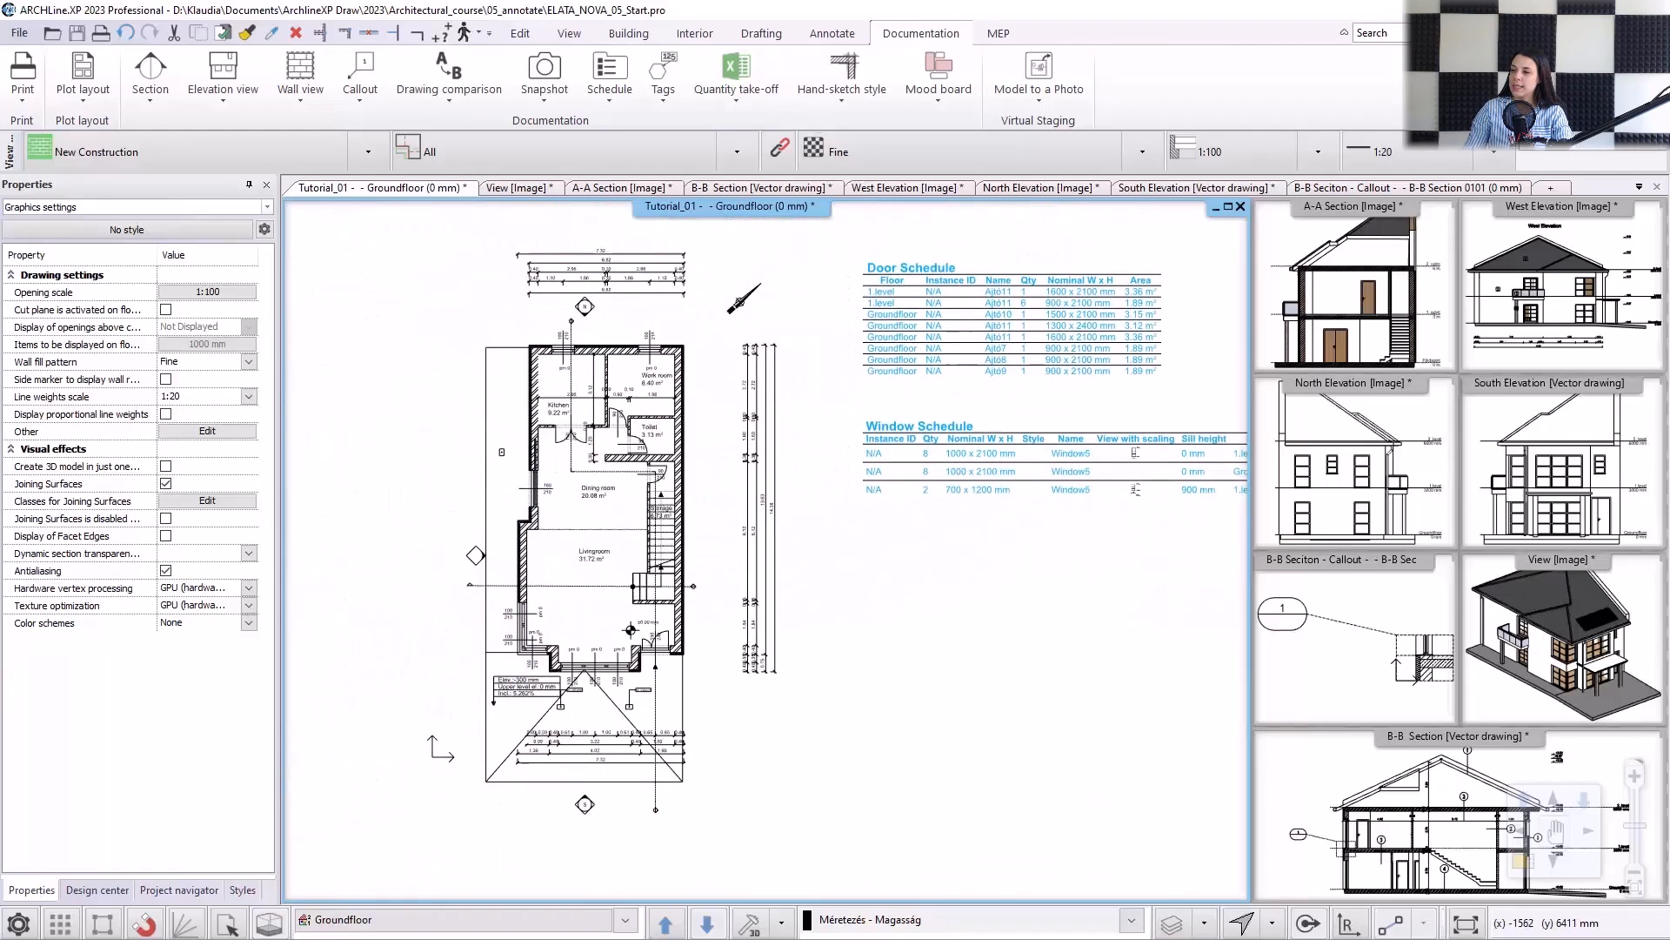
Locate the kitchen's double door from its Door Schedule row and set the door's width to 1300 mm.
click(929, 309)
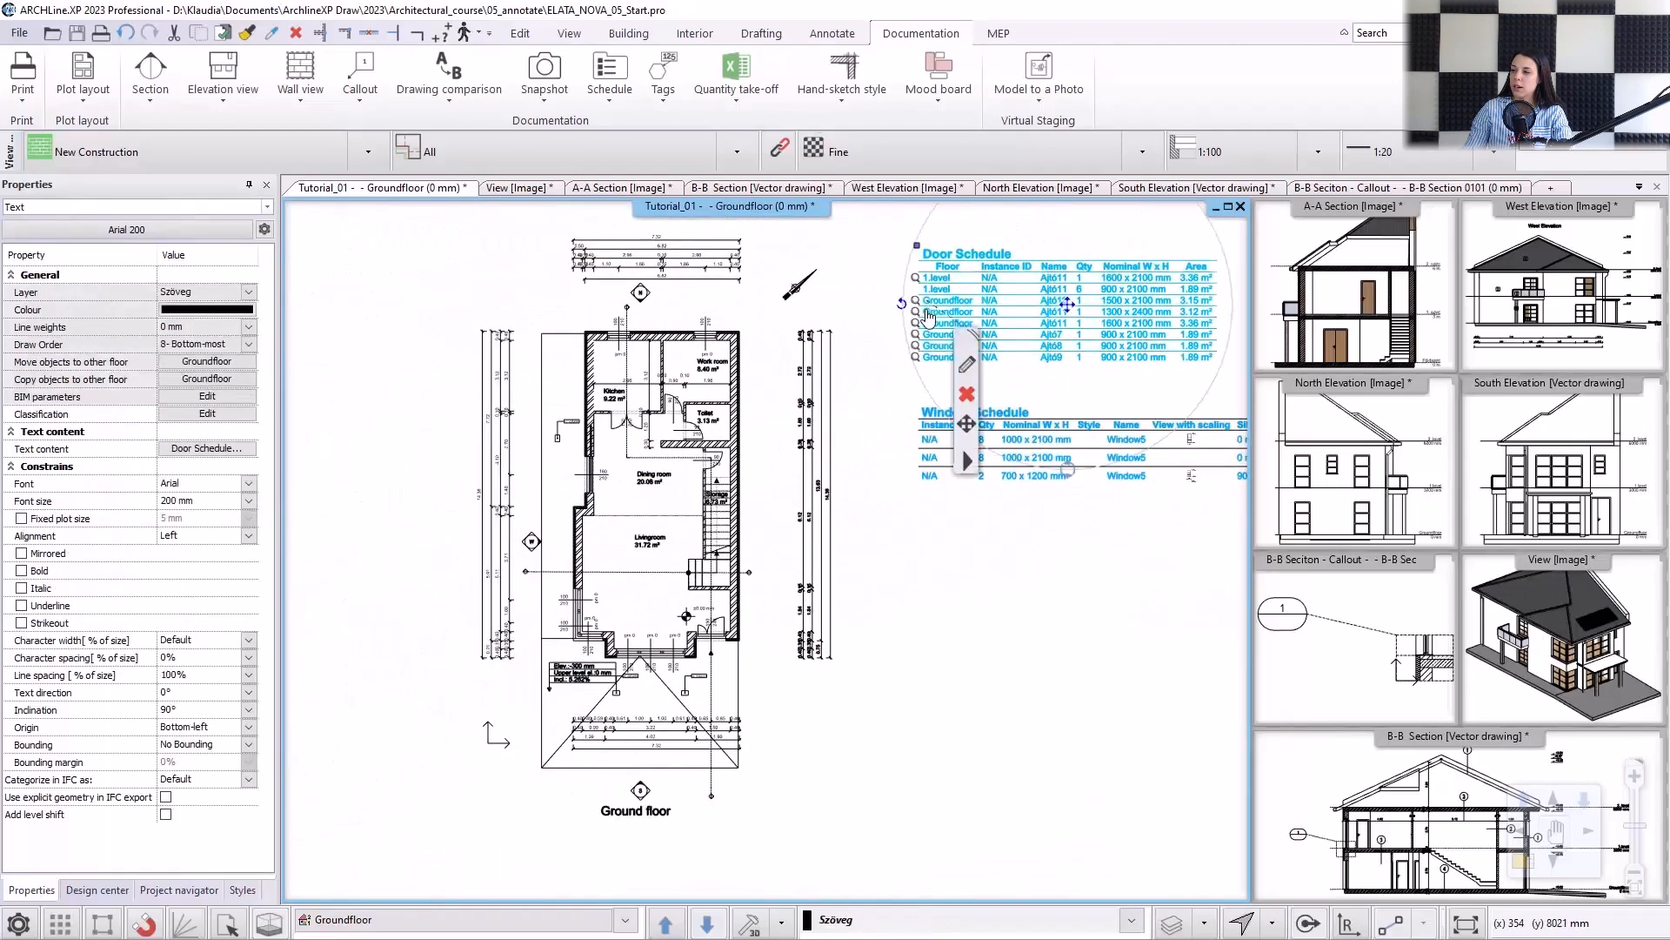
click(914, 310)
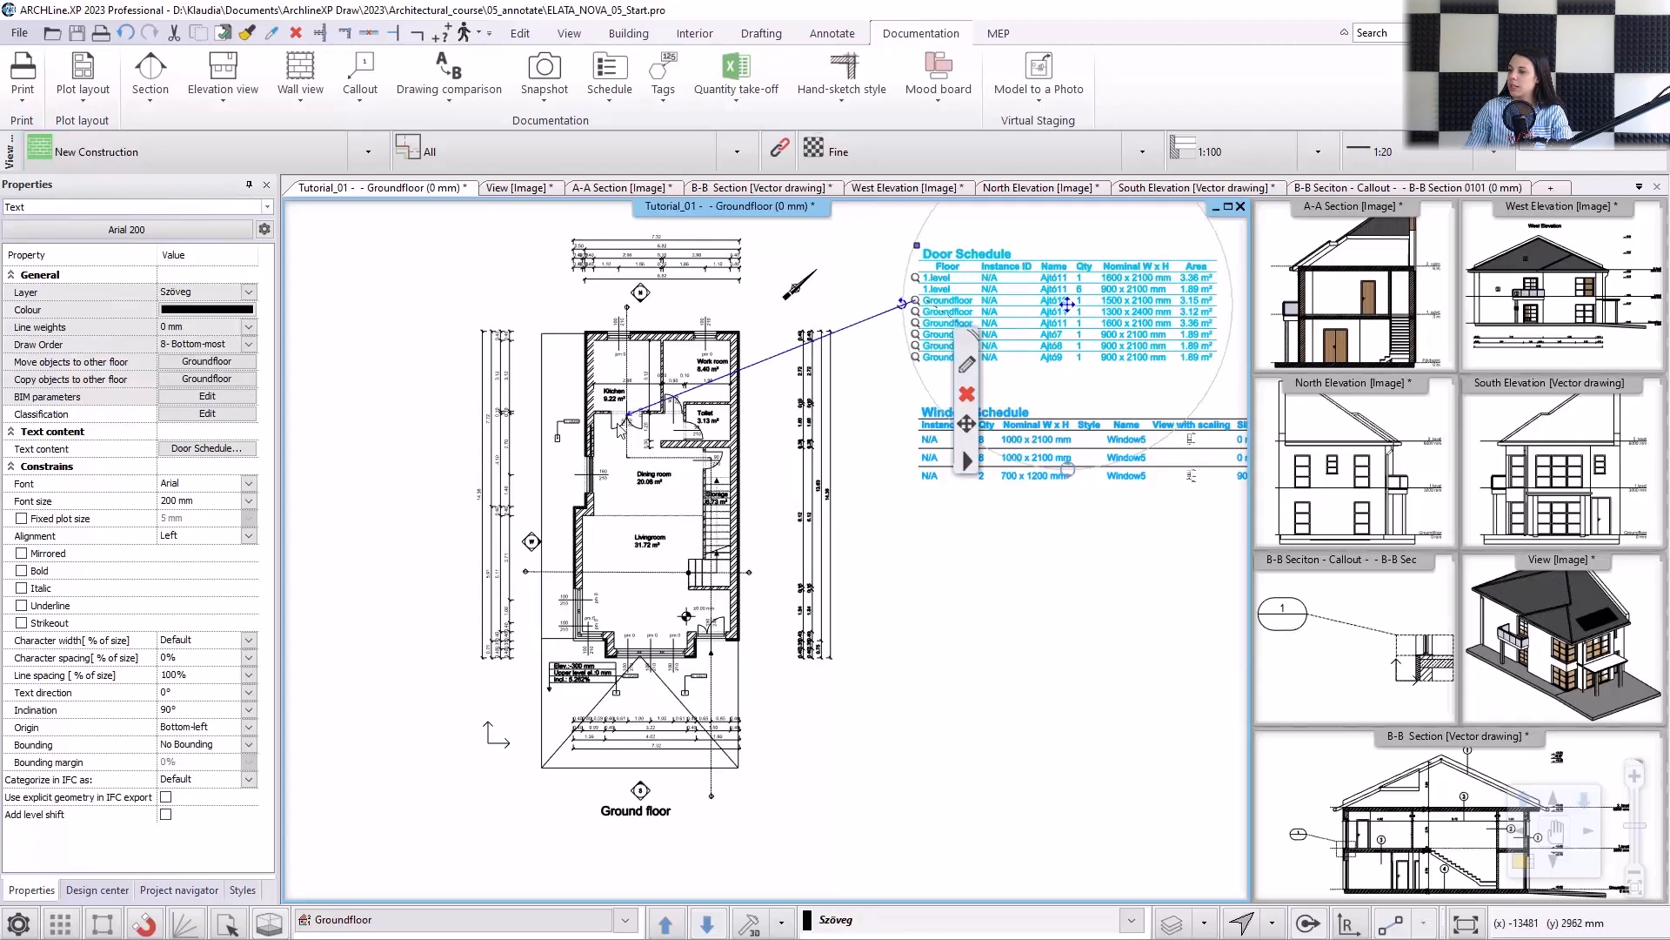
scroll(651, 427, up, 6)
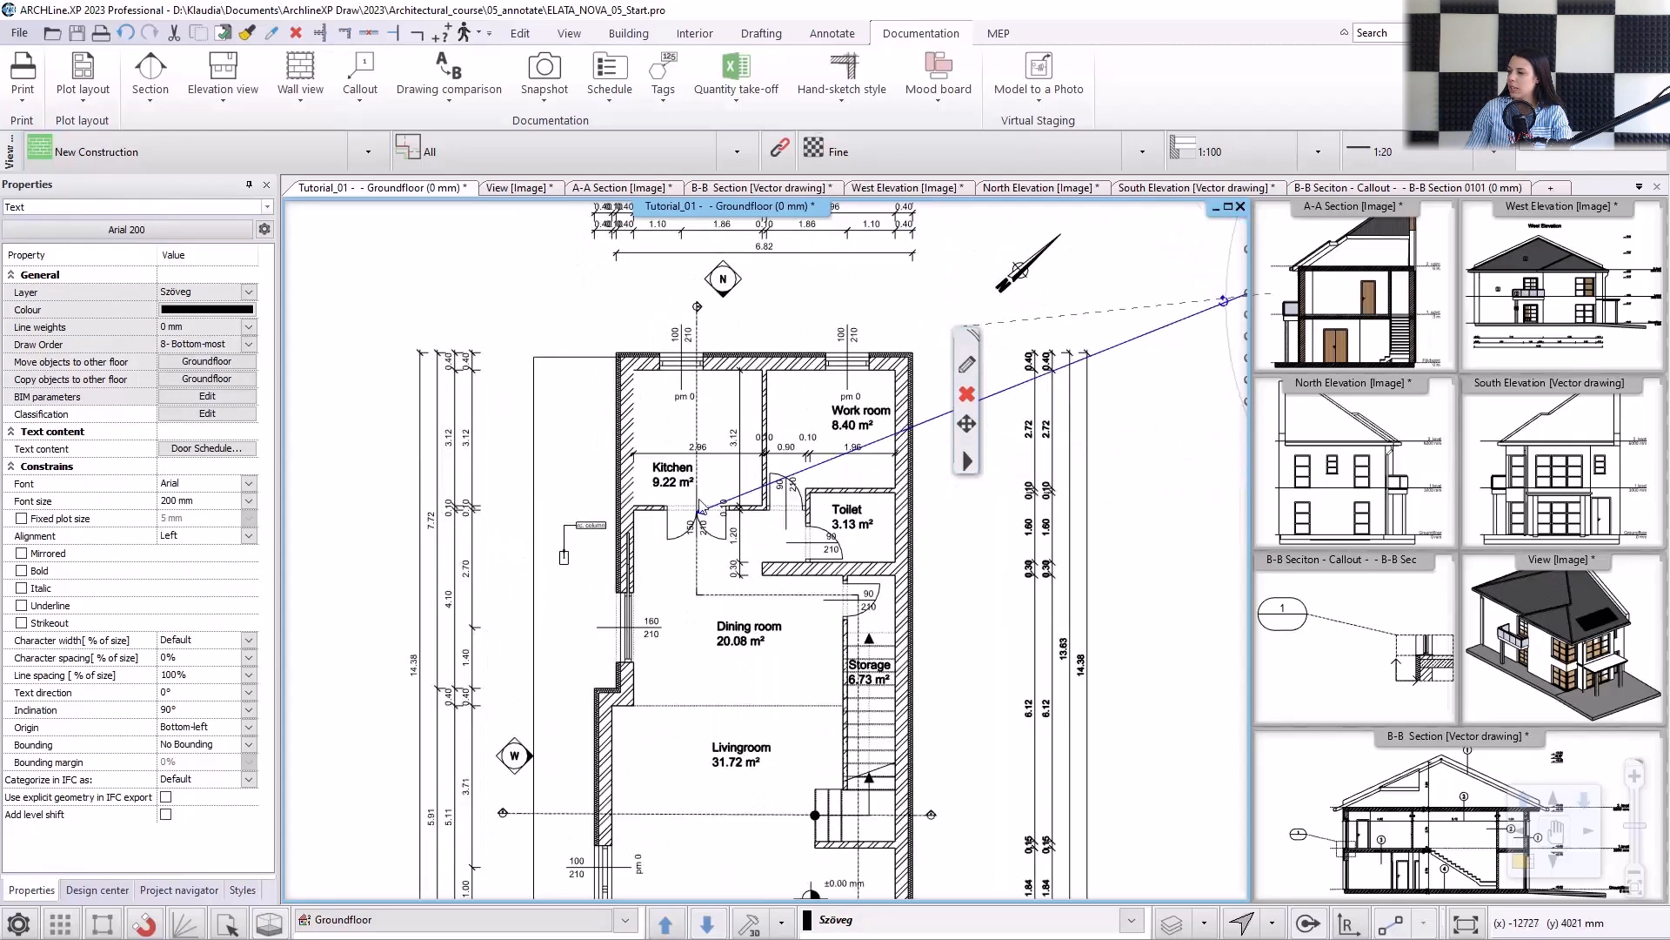
click(791, 556)
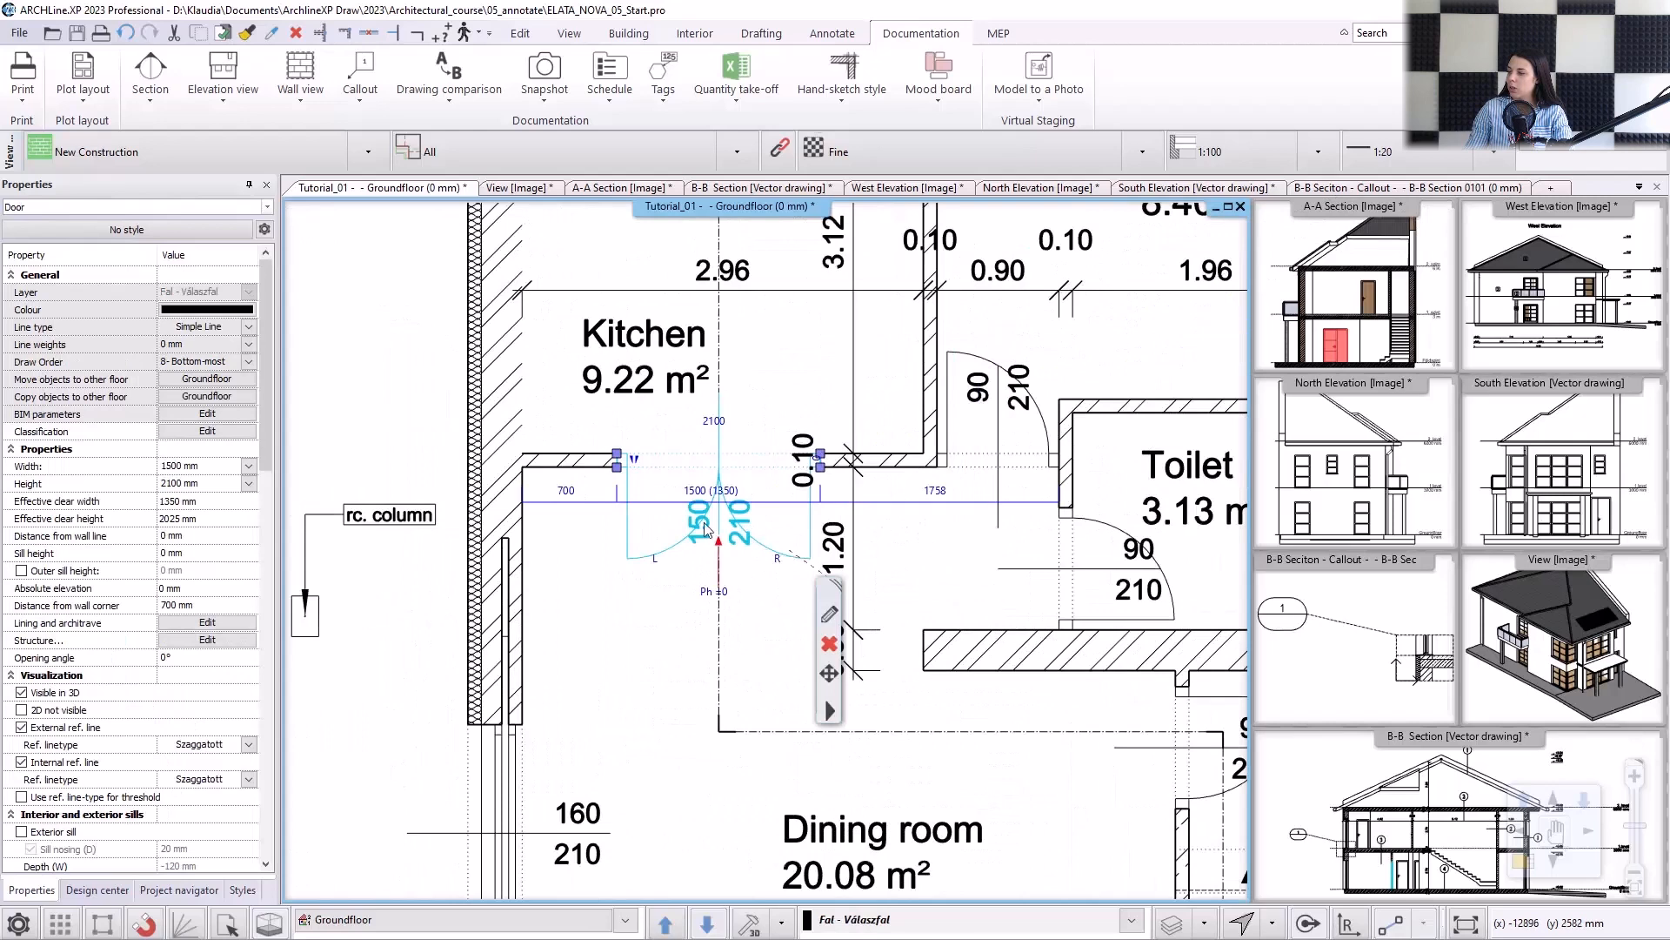
click(703, 492)
click(710, 493)
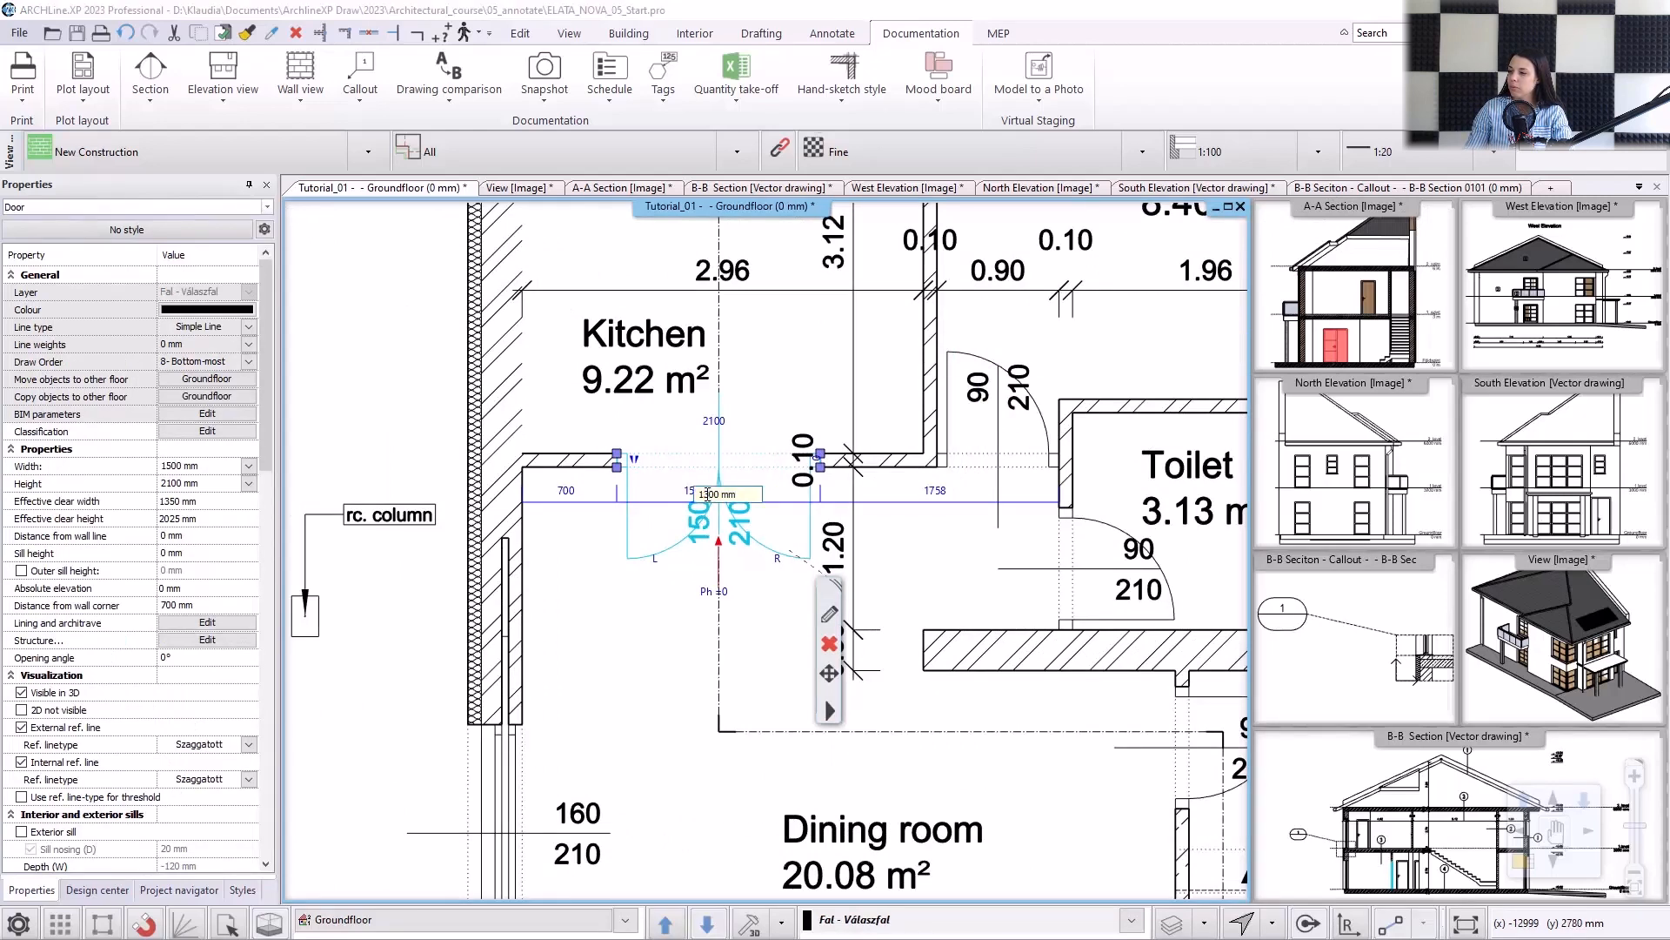
key(Return)
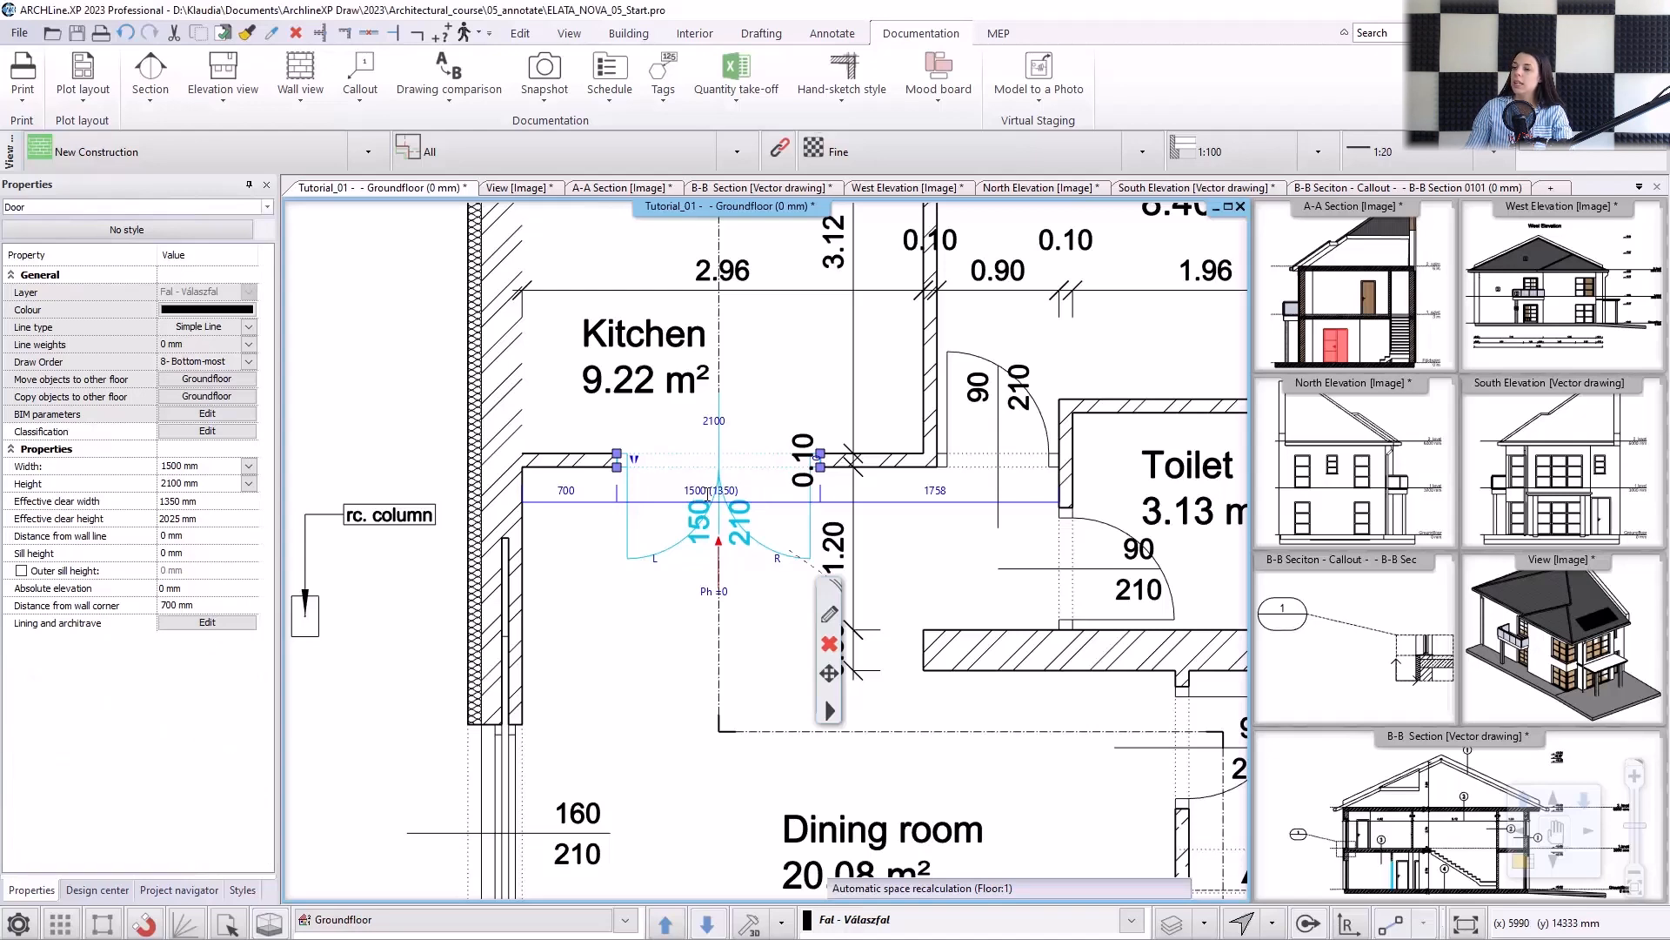
Update the Door Schedule to reflect the kitchen door's changed width.
scroll(948, 474, down, 4)
scroll(948, 474, down, 3)
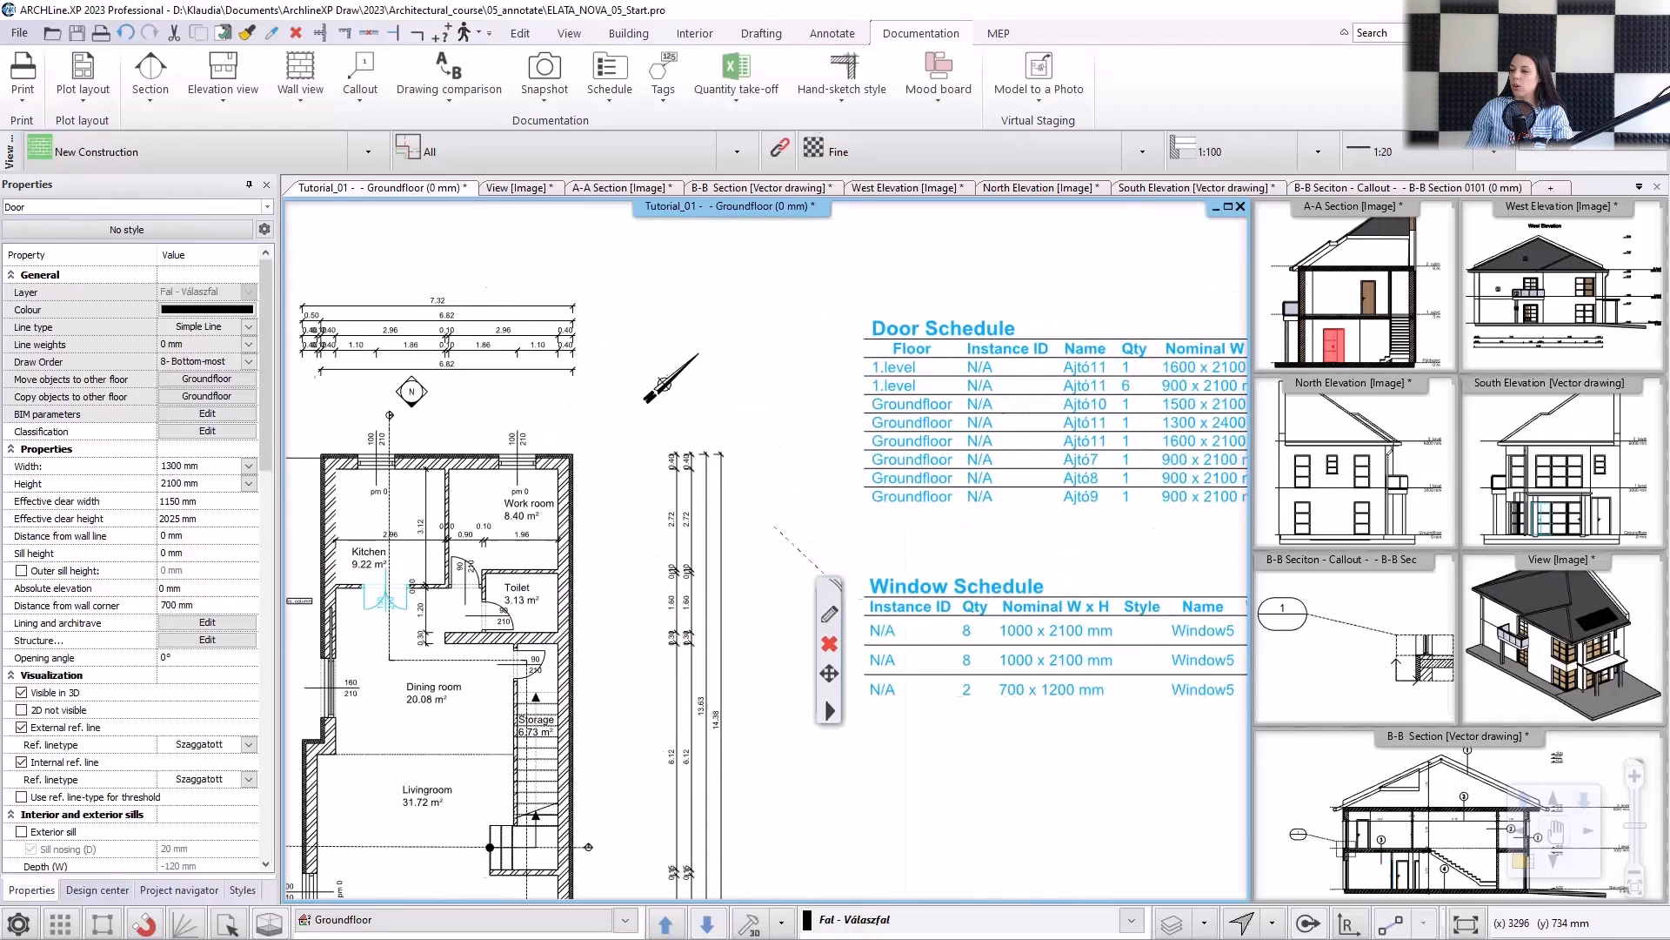
scroll(1008, 448, up, 5)
click(940, 432)
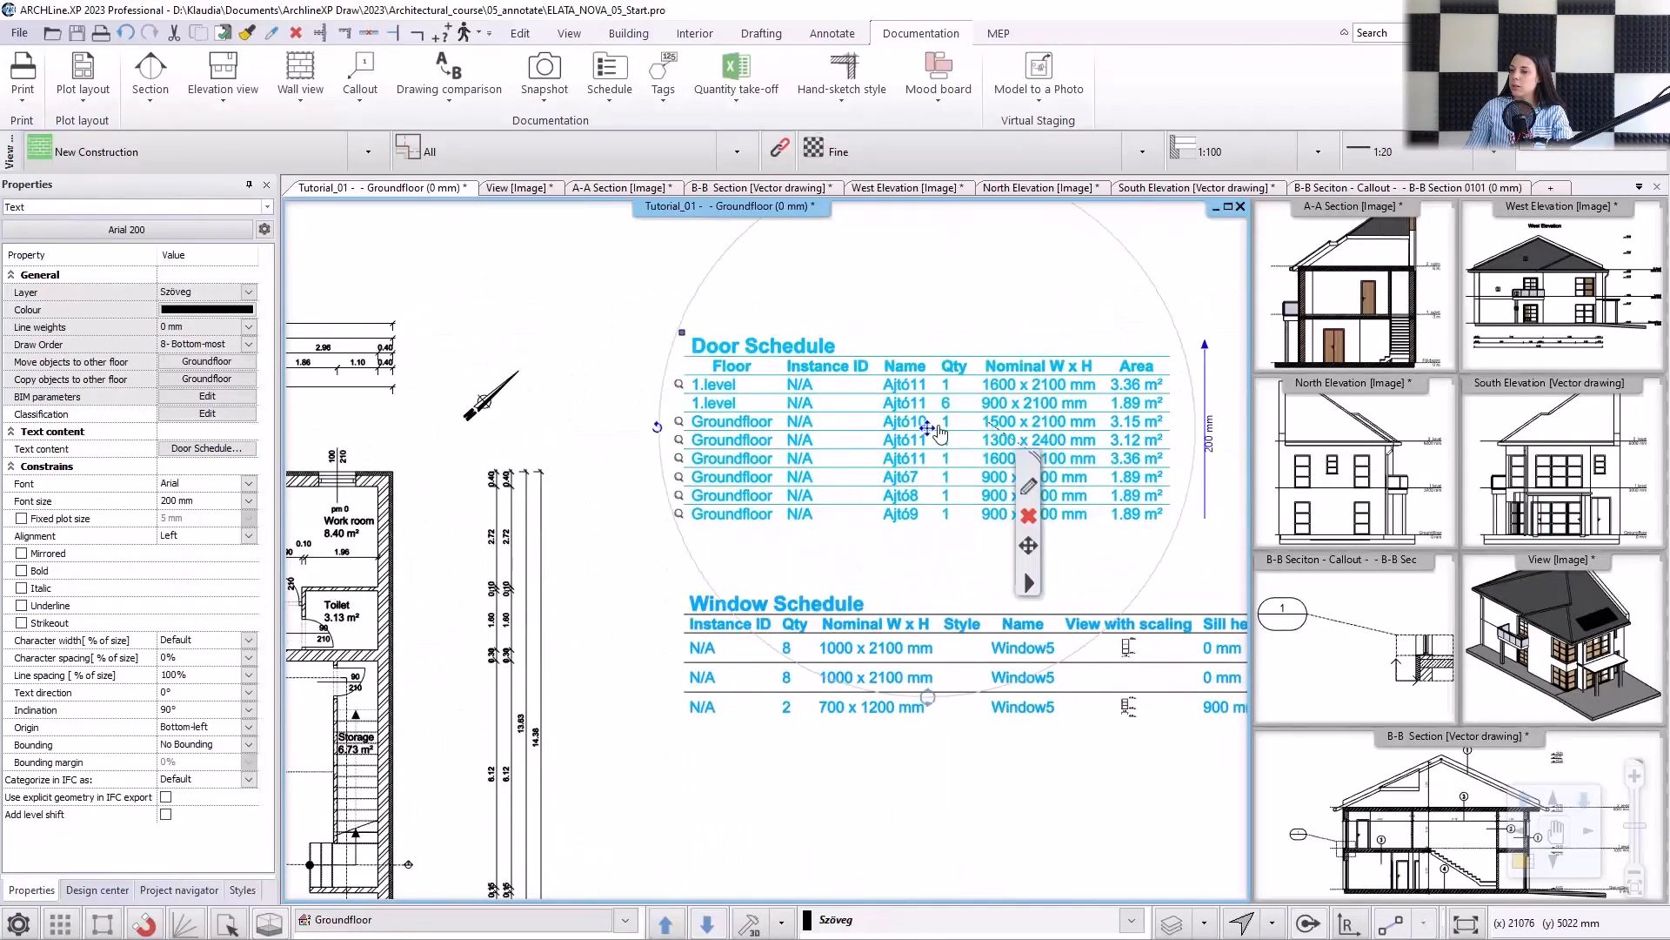
key(Escape)
right_click(1043, 612)
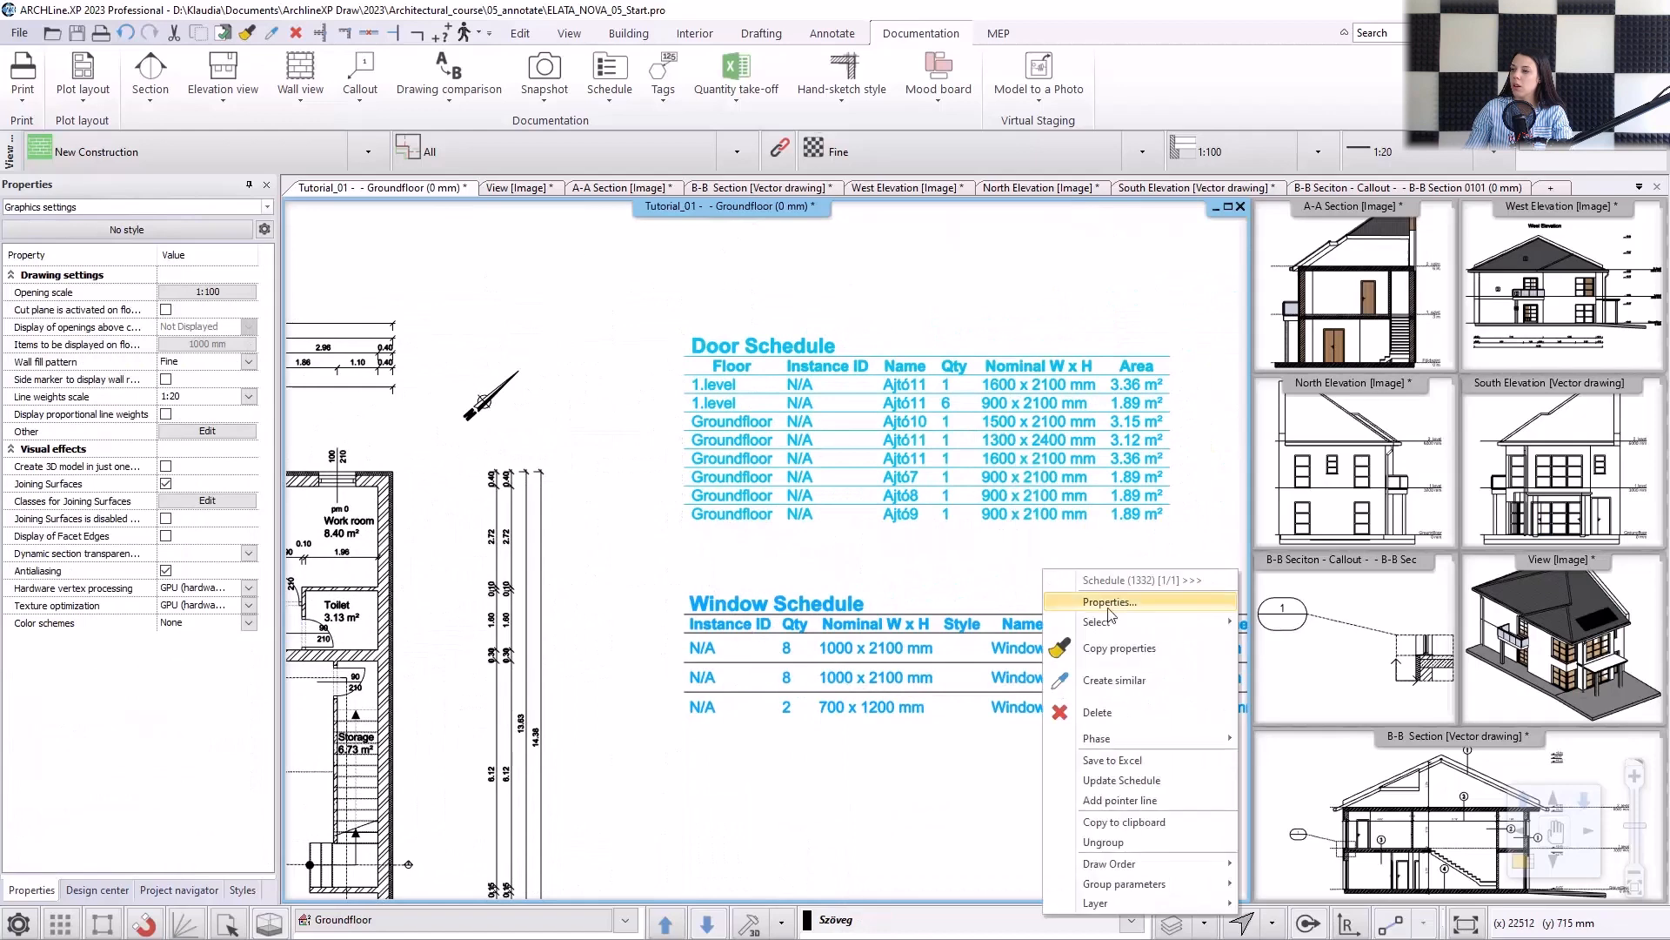
click(1161, 779)
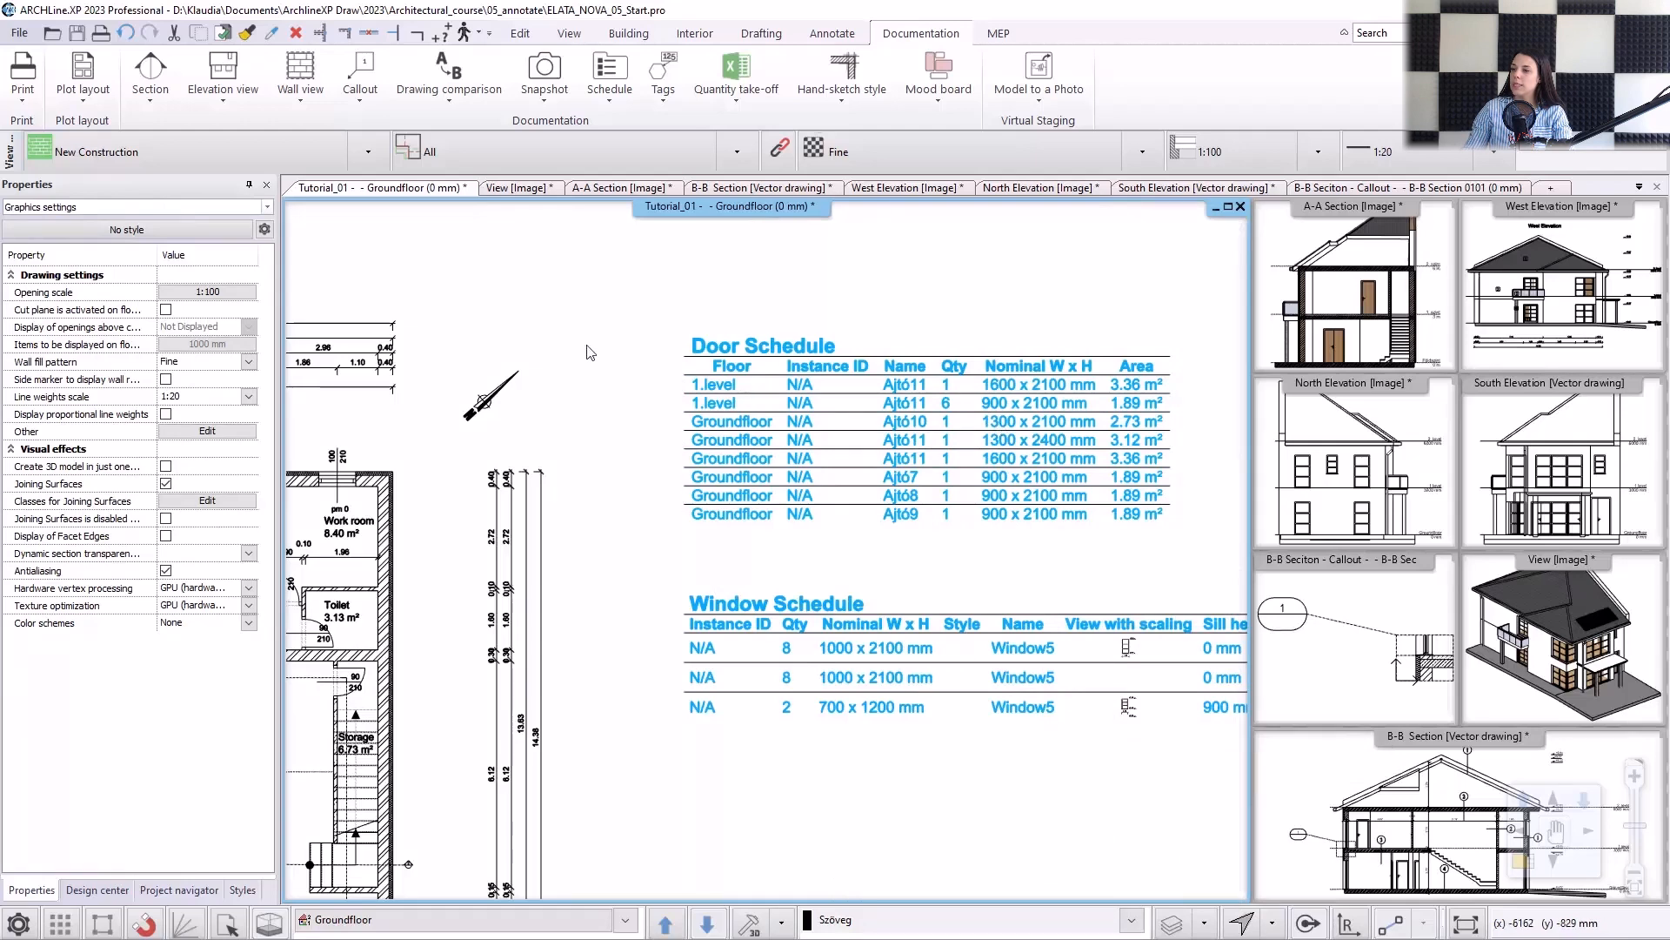
Undo the kitchen door's width change and the schedule update.
click(126, 33)
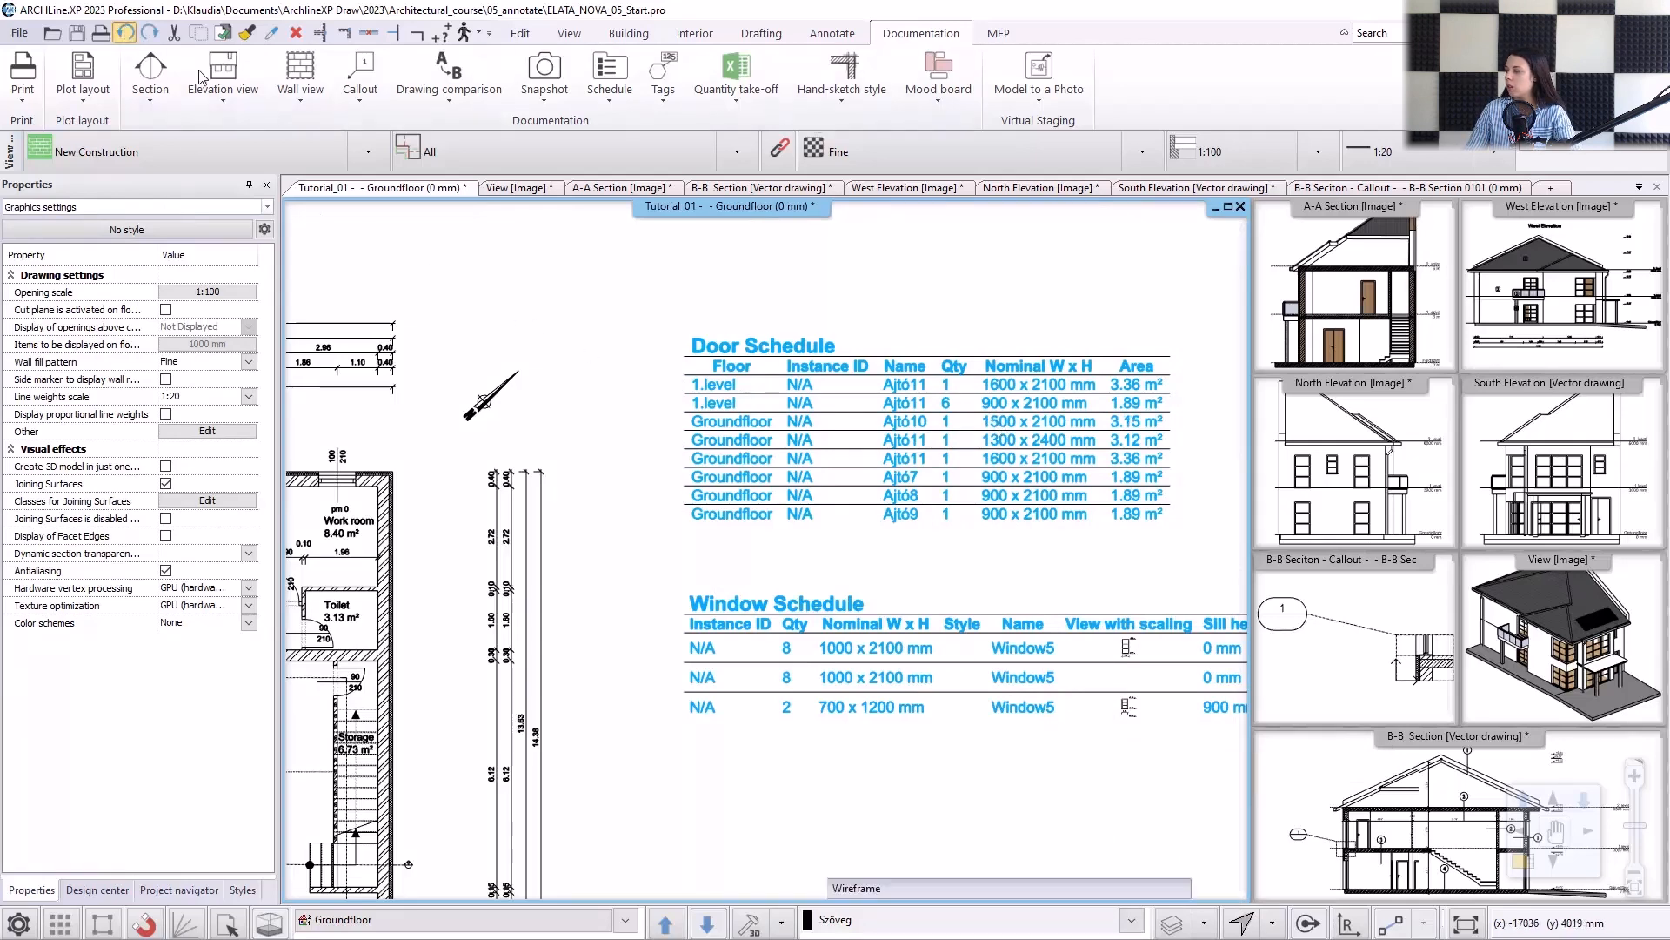
scroll(828, 453, down, 4)
scroll(382, 648, up, 1)
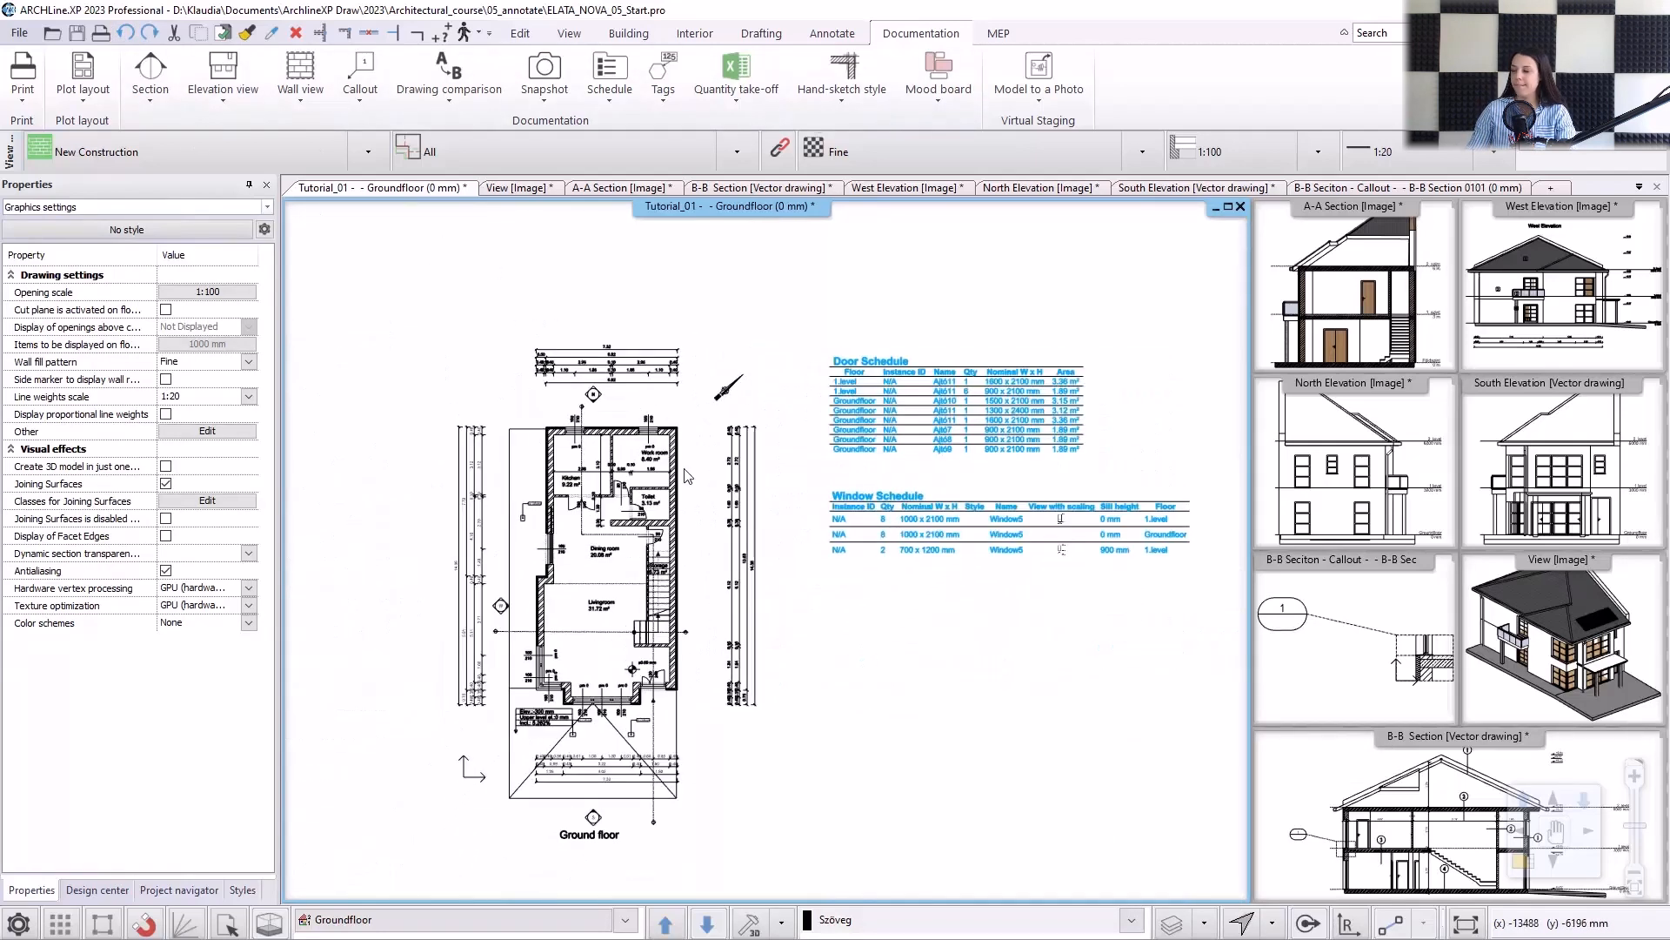
Export an Excel quantity take-off of all element types with BIM parameters, saved as Consignation.xlsx in the 05_annotate folder.
click(736, 83)
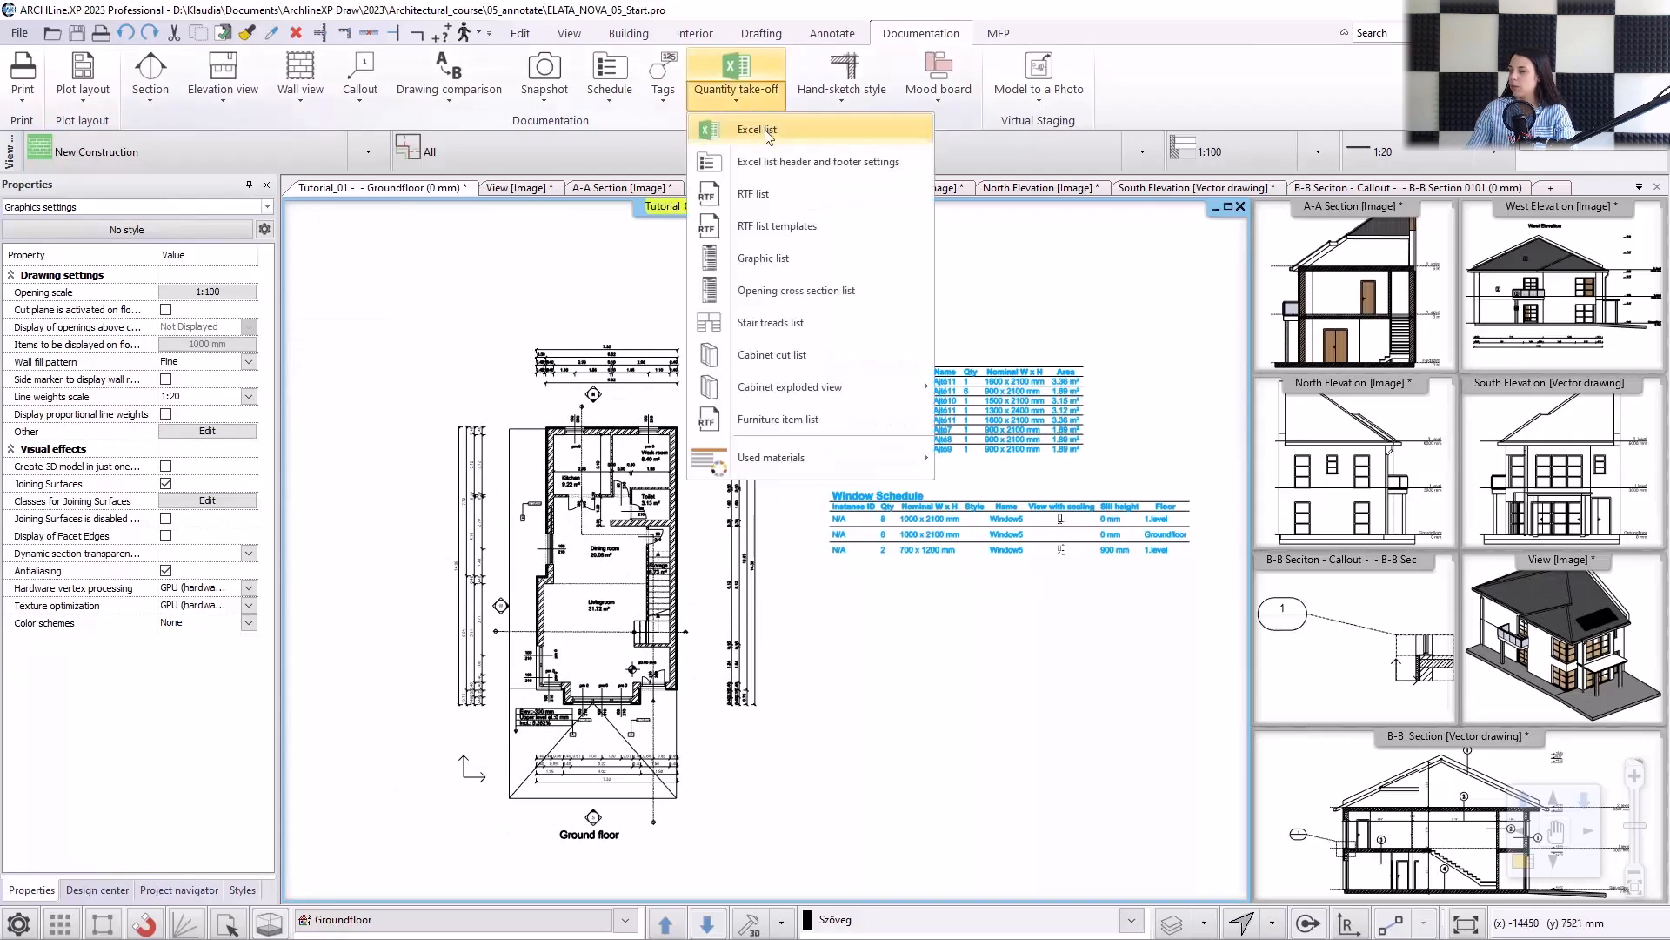
click(766, 132)
click(780, 331)
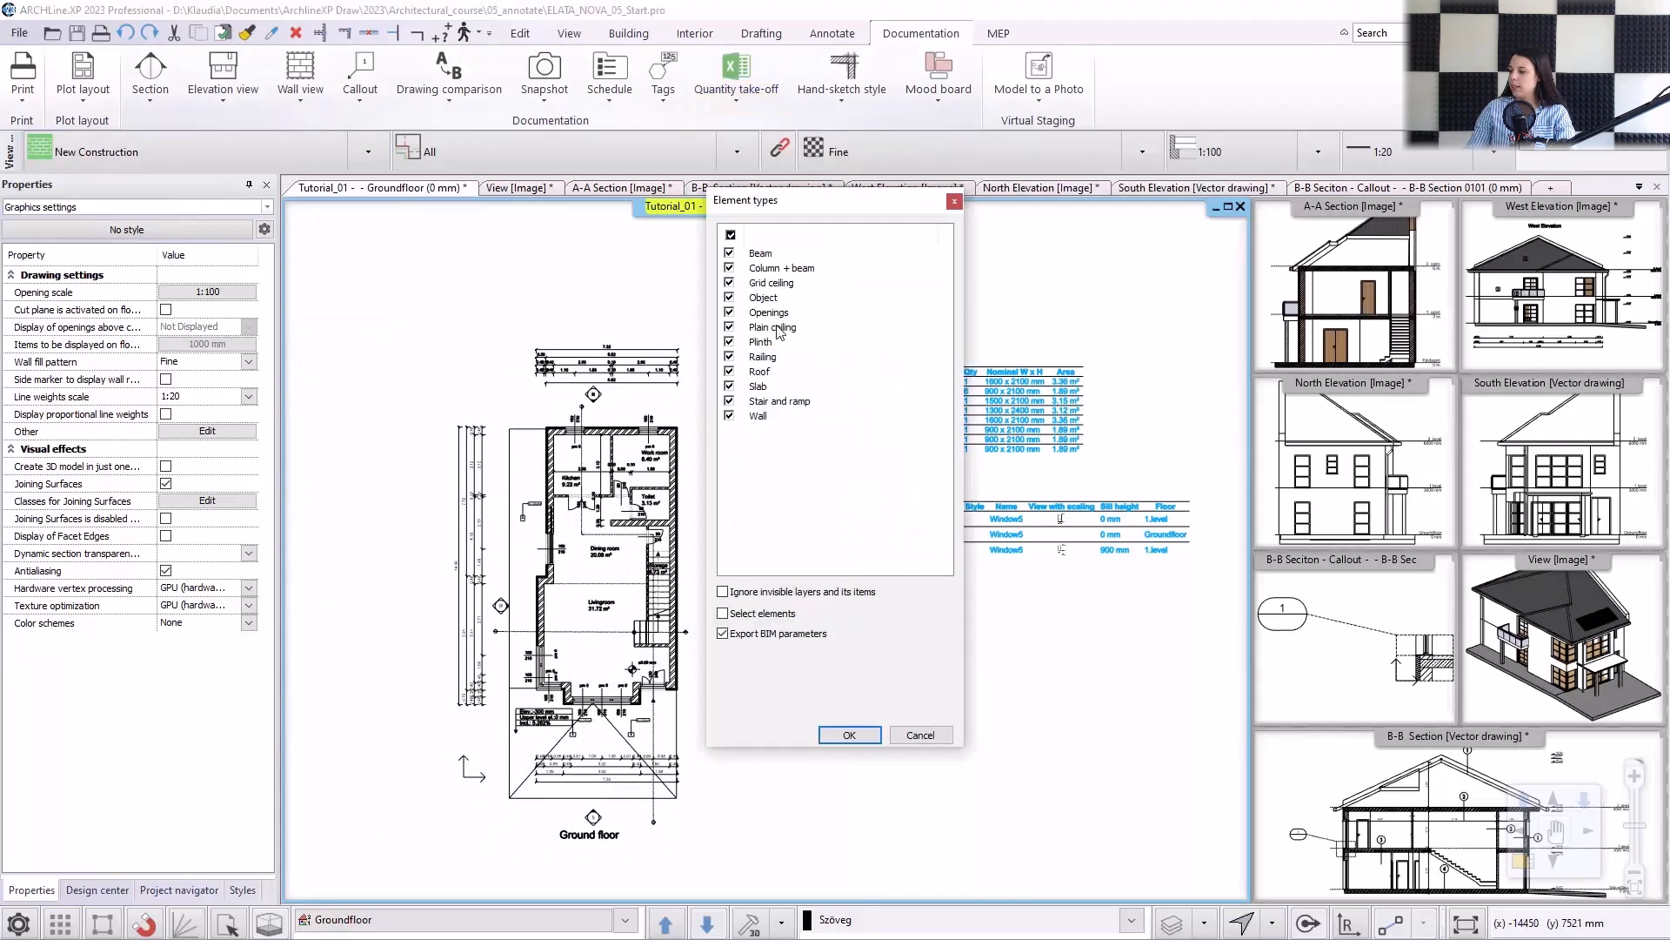
click(849, 736)
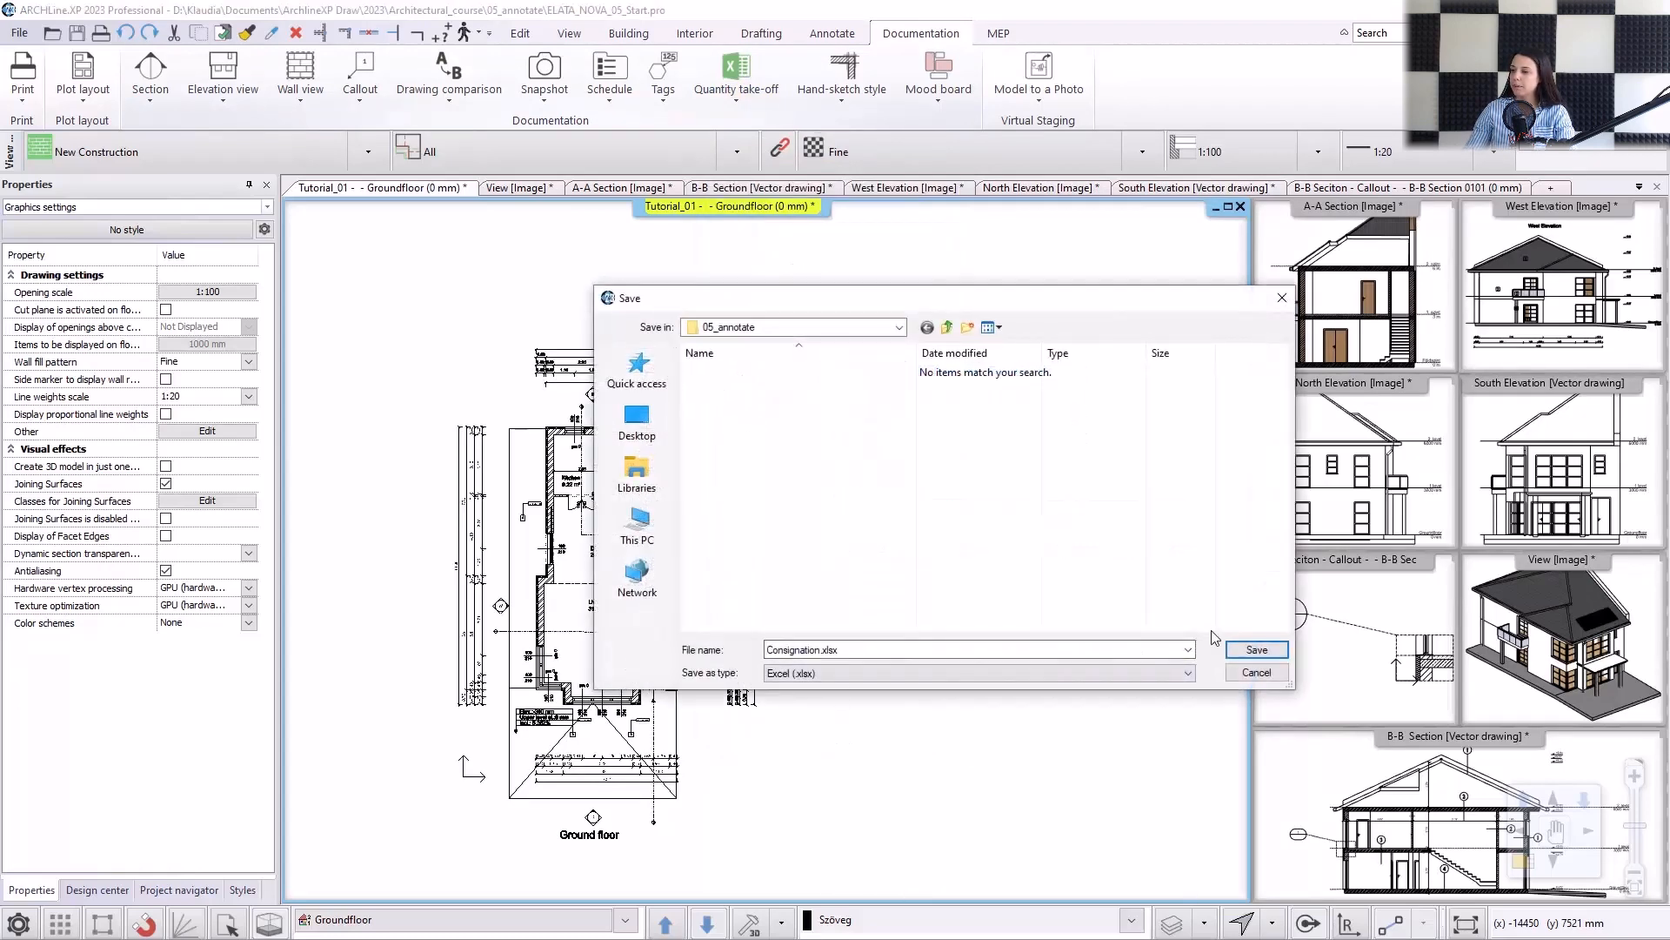
click(1246, 648)
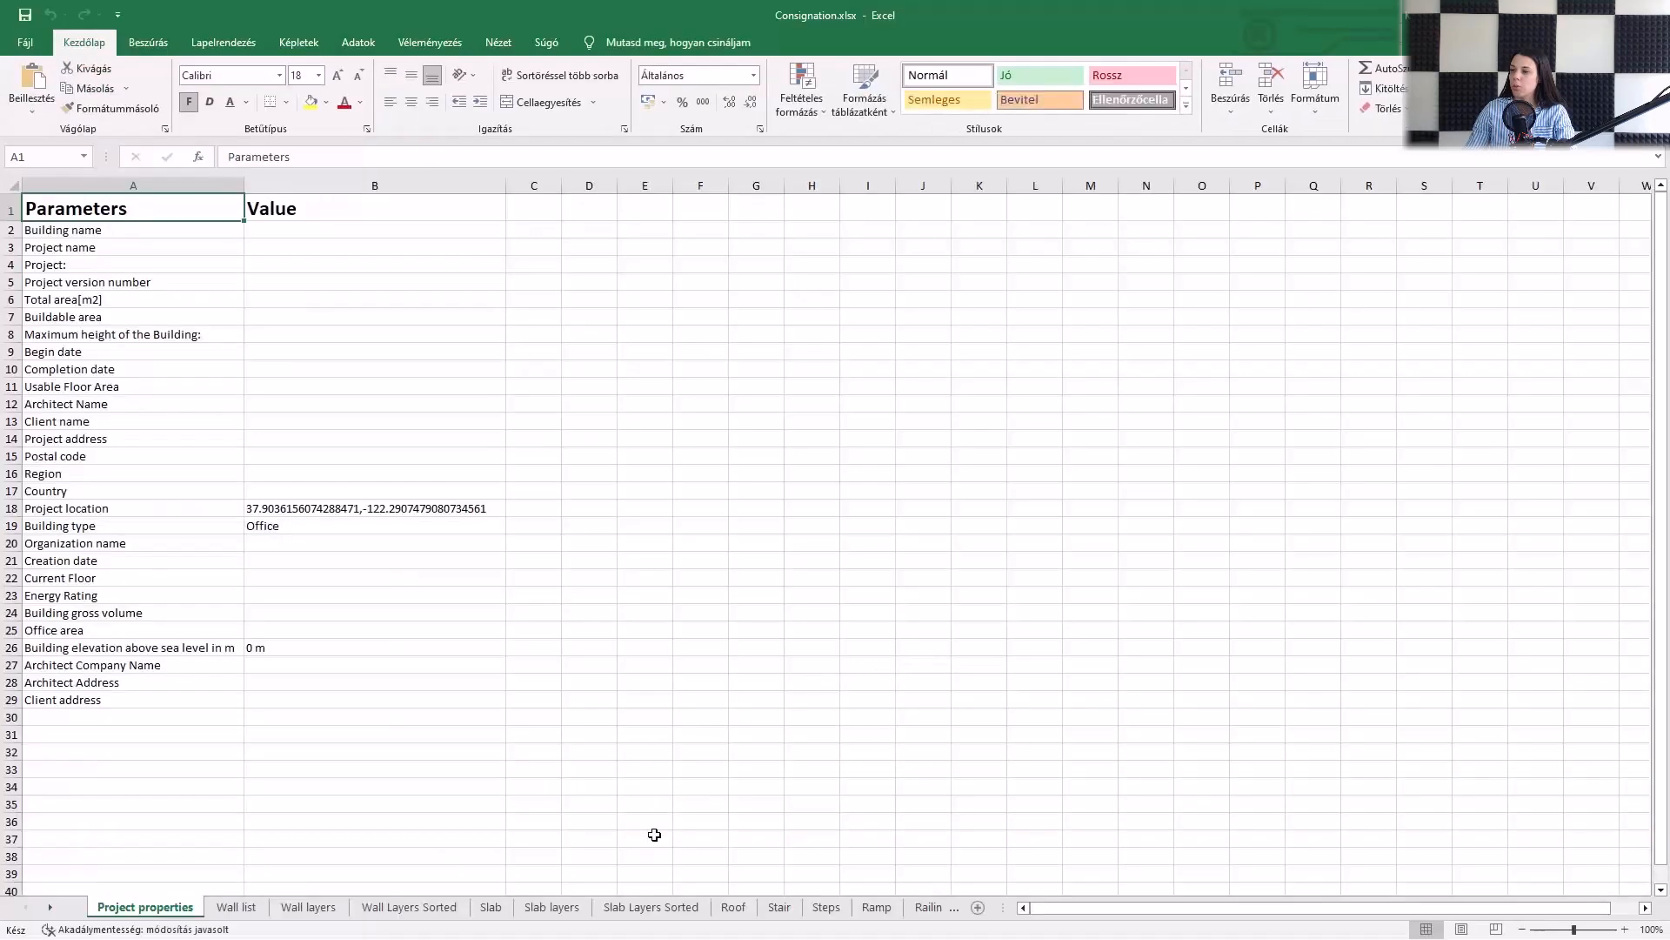
Review the wall layers, slab layers, roof and stair sheets of the exported Excel workbook, and return to ARCHLine.XP.
click(309, 907)
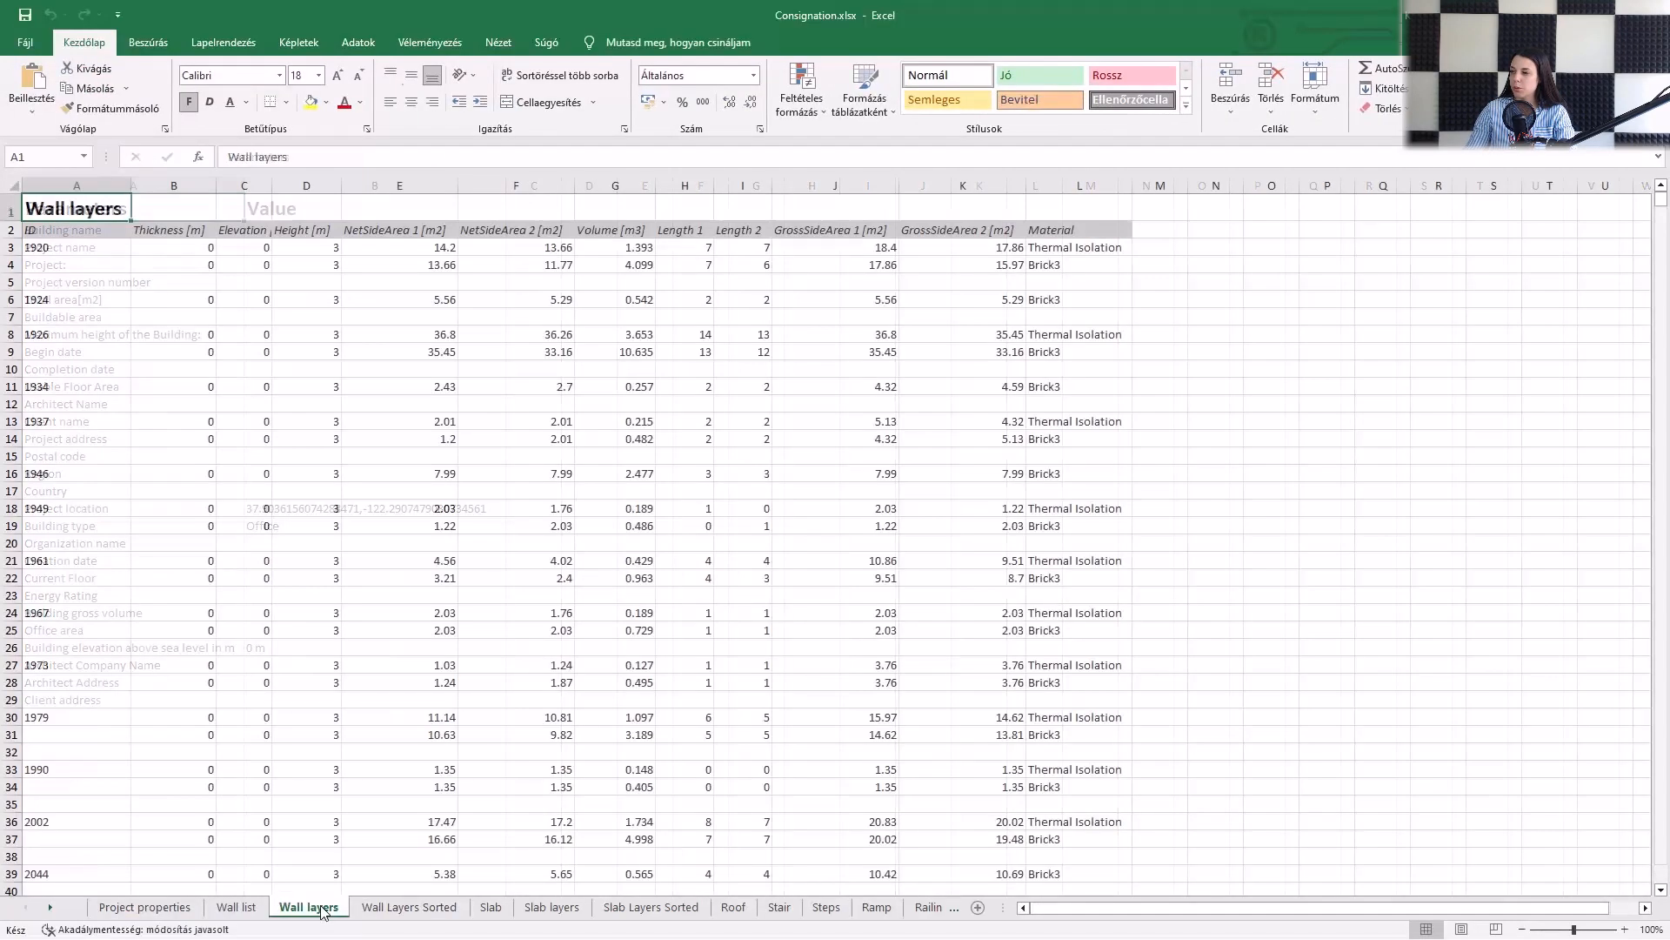
click(395, 910)
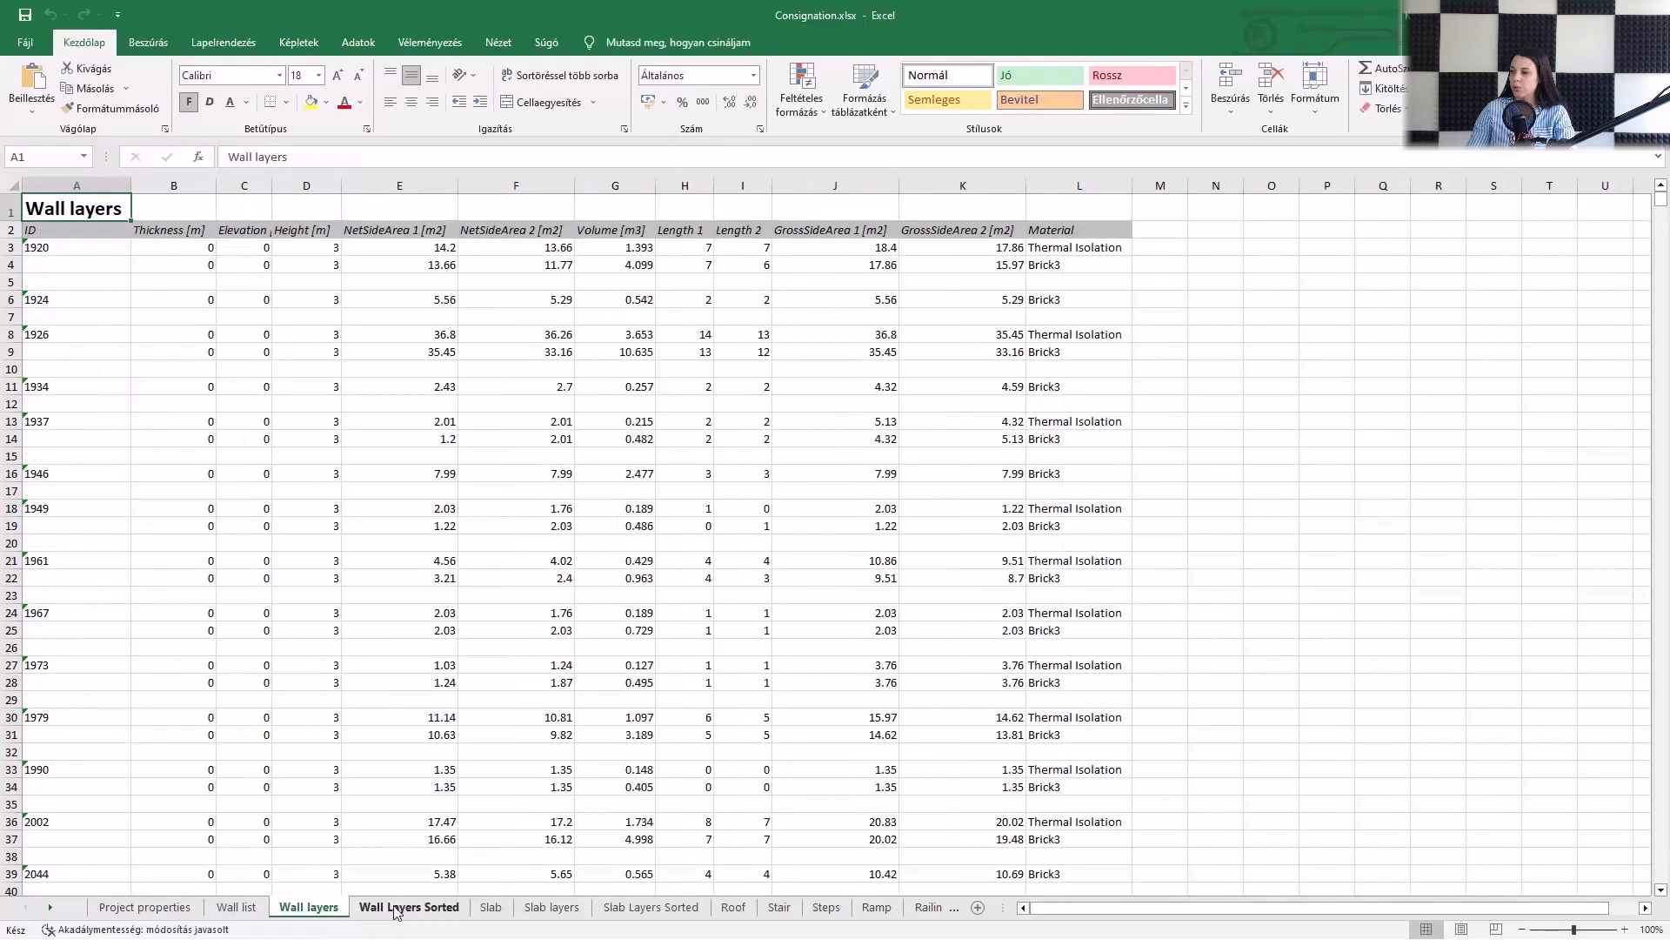
click(550, 907)
click(646, 909)
click(744, 909)
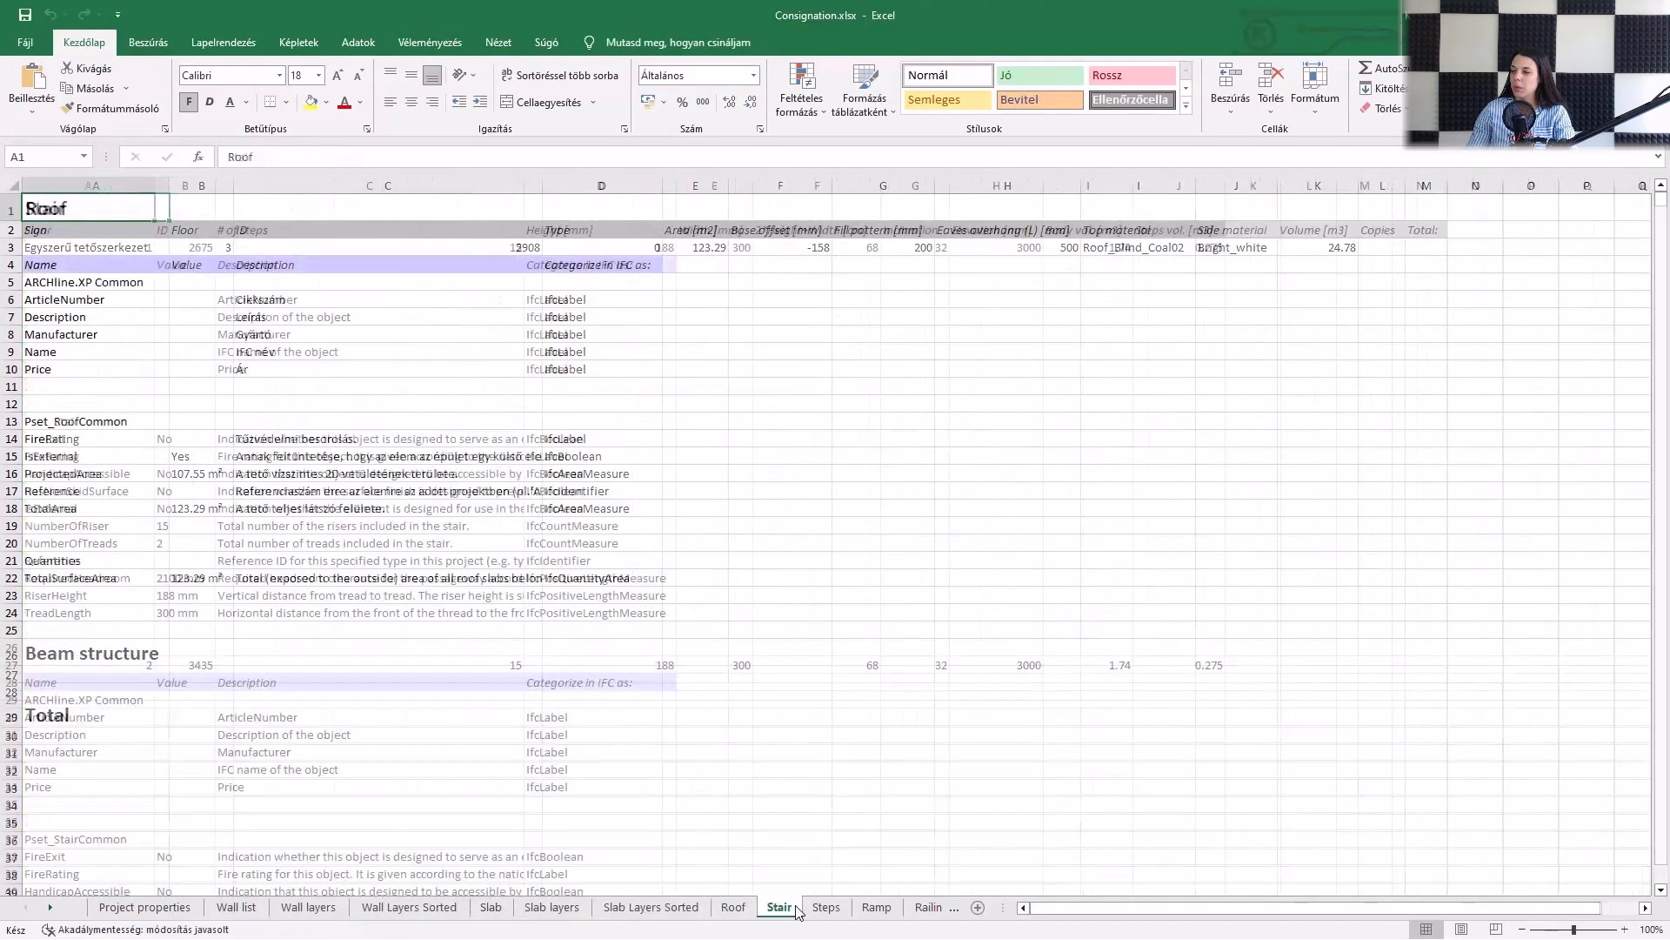
click(780, 907)
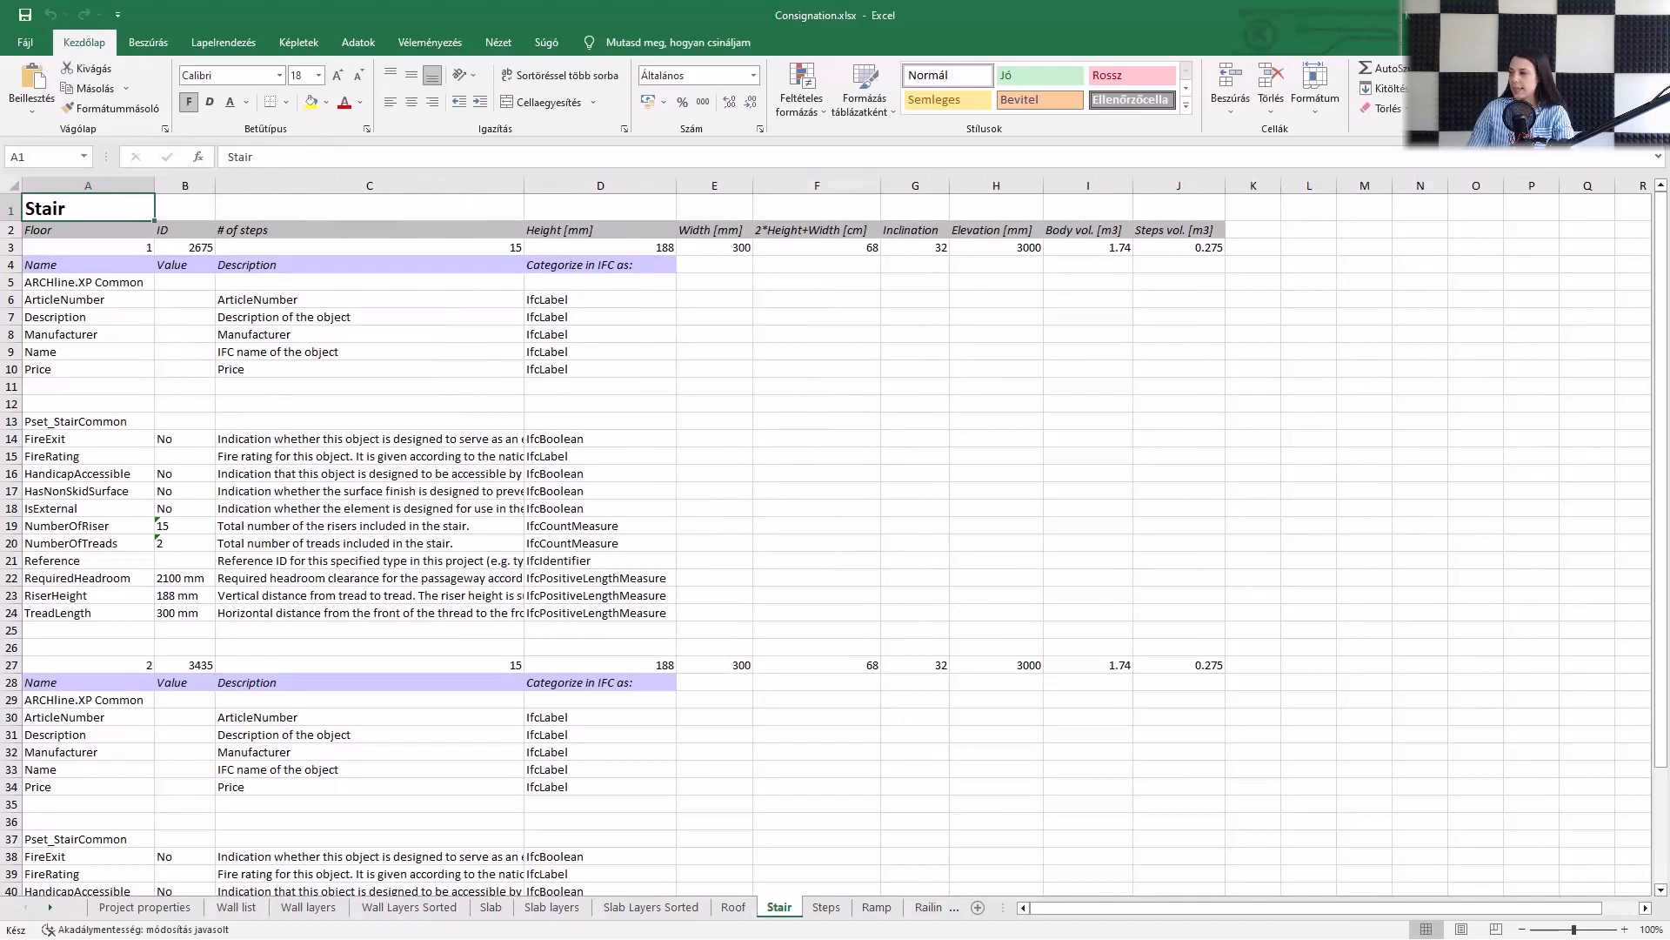
key(alt+Tab)
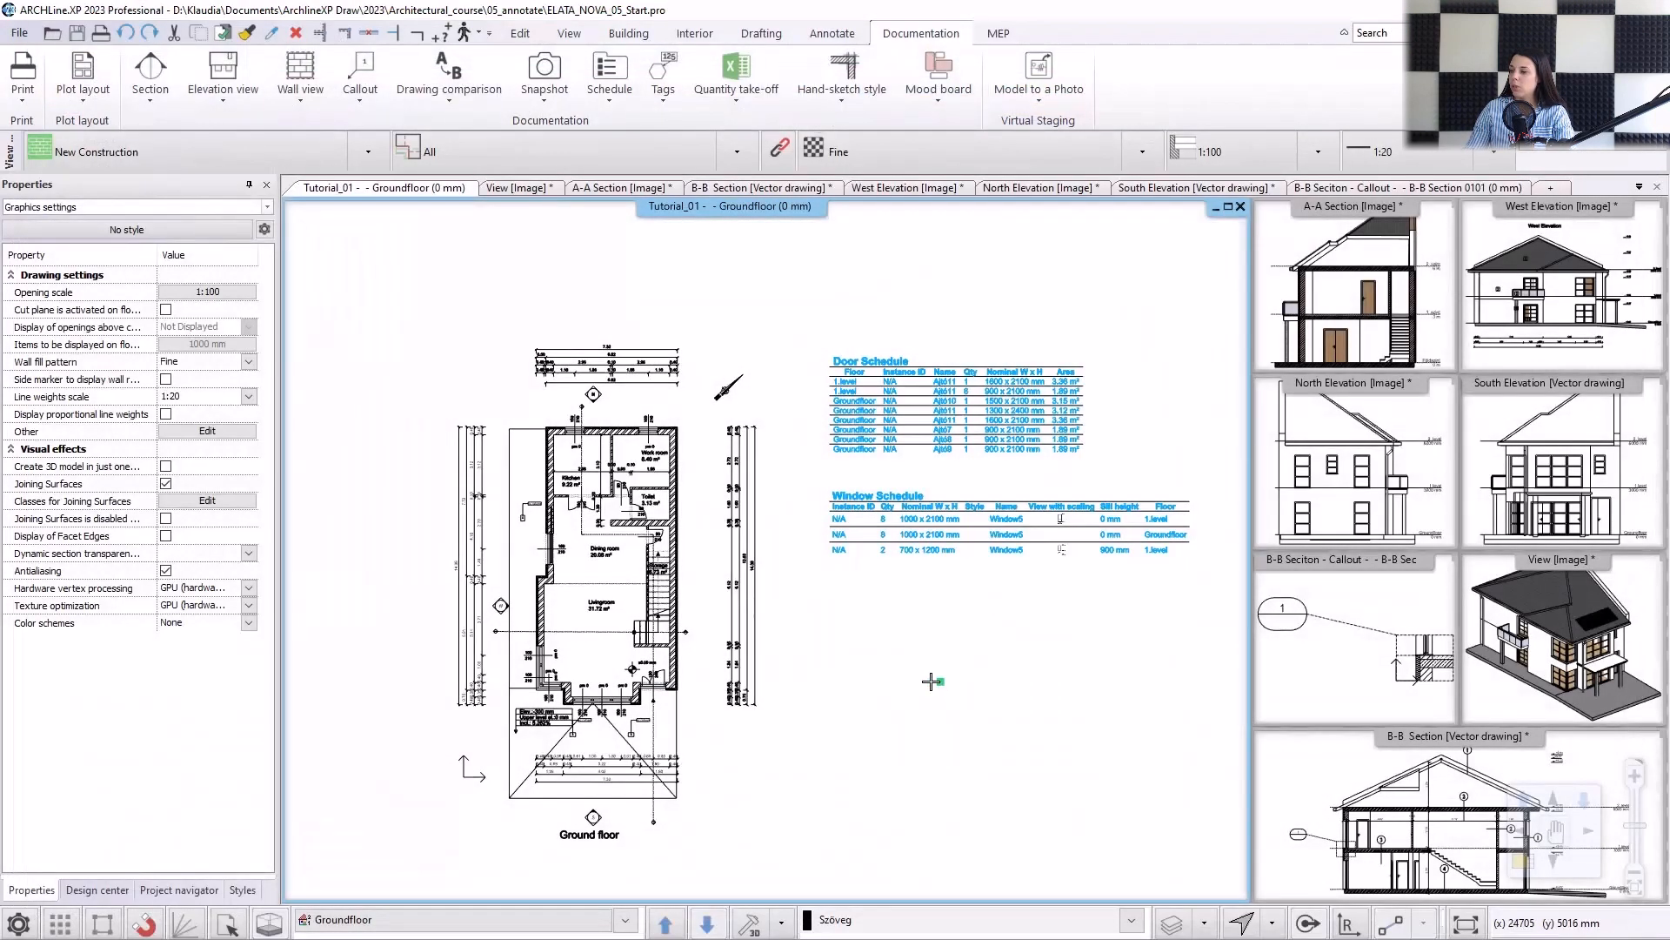
Examine the BIM parameters of the kitchen's double door, then close them without changes and deselect the door.
click(578, 520)
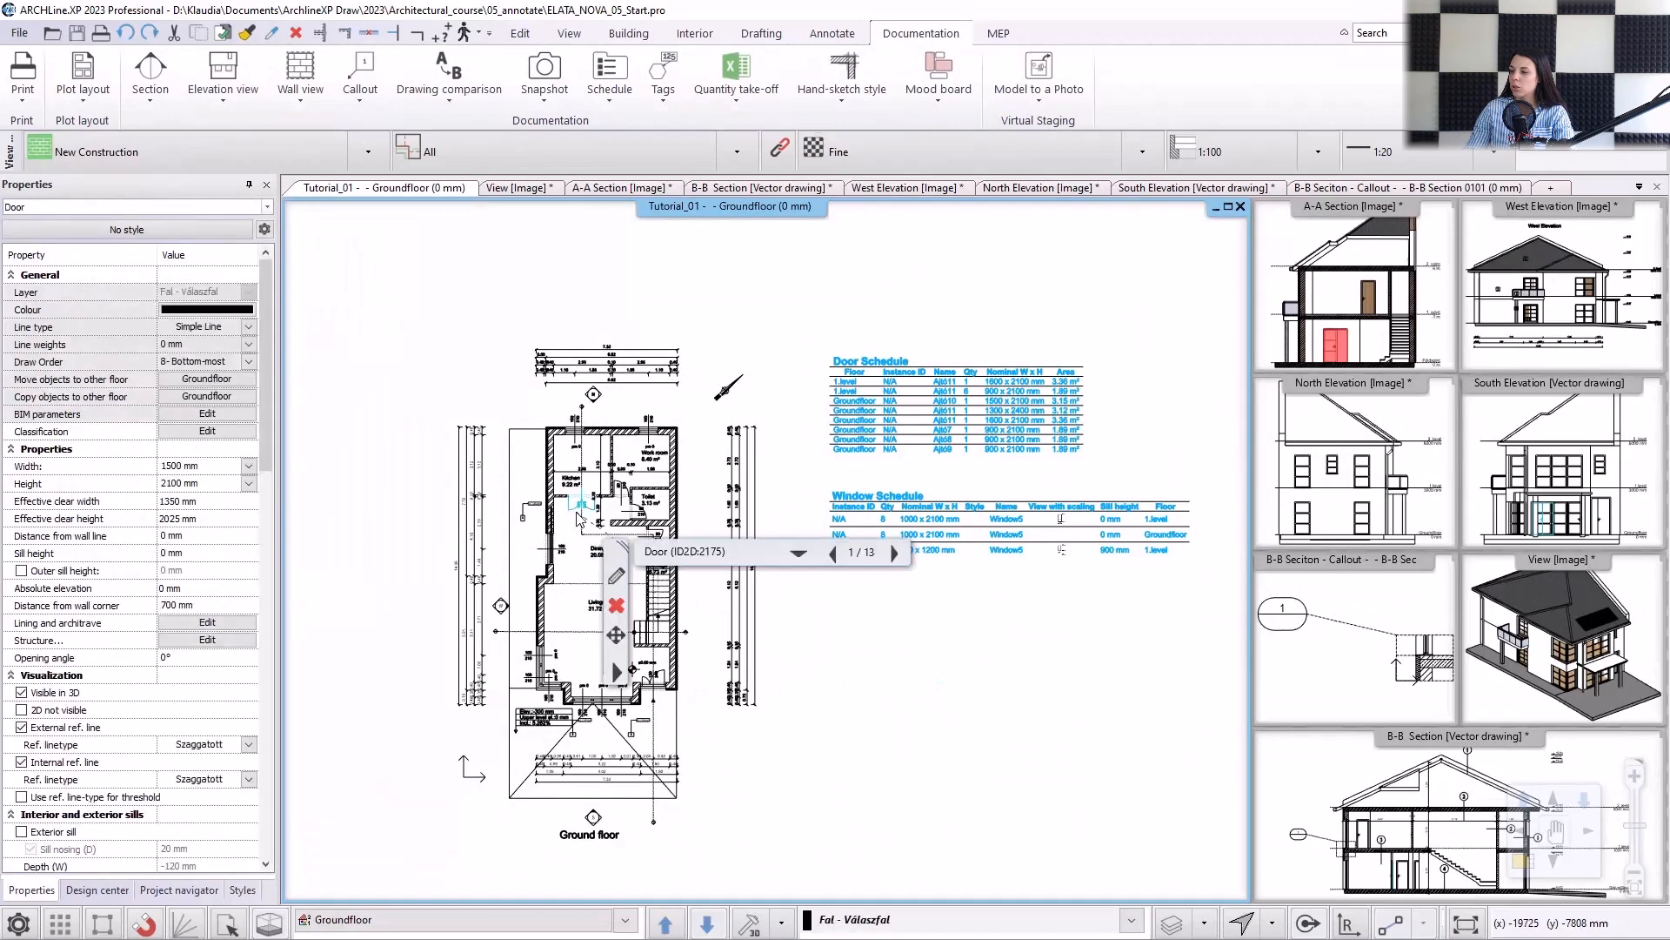
scroll(577, 519, up, 5)
scroll(739, 528, up, 2)
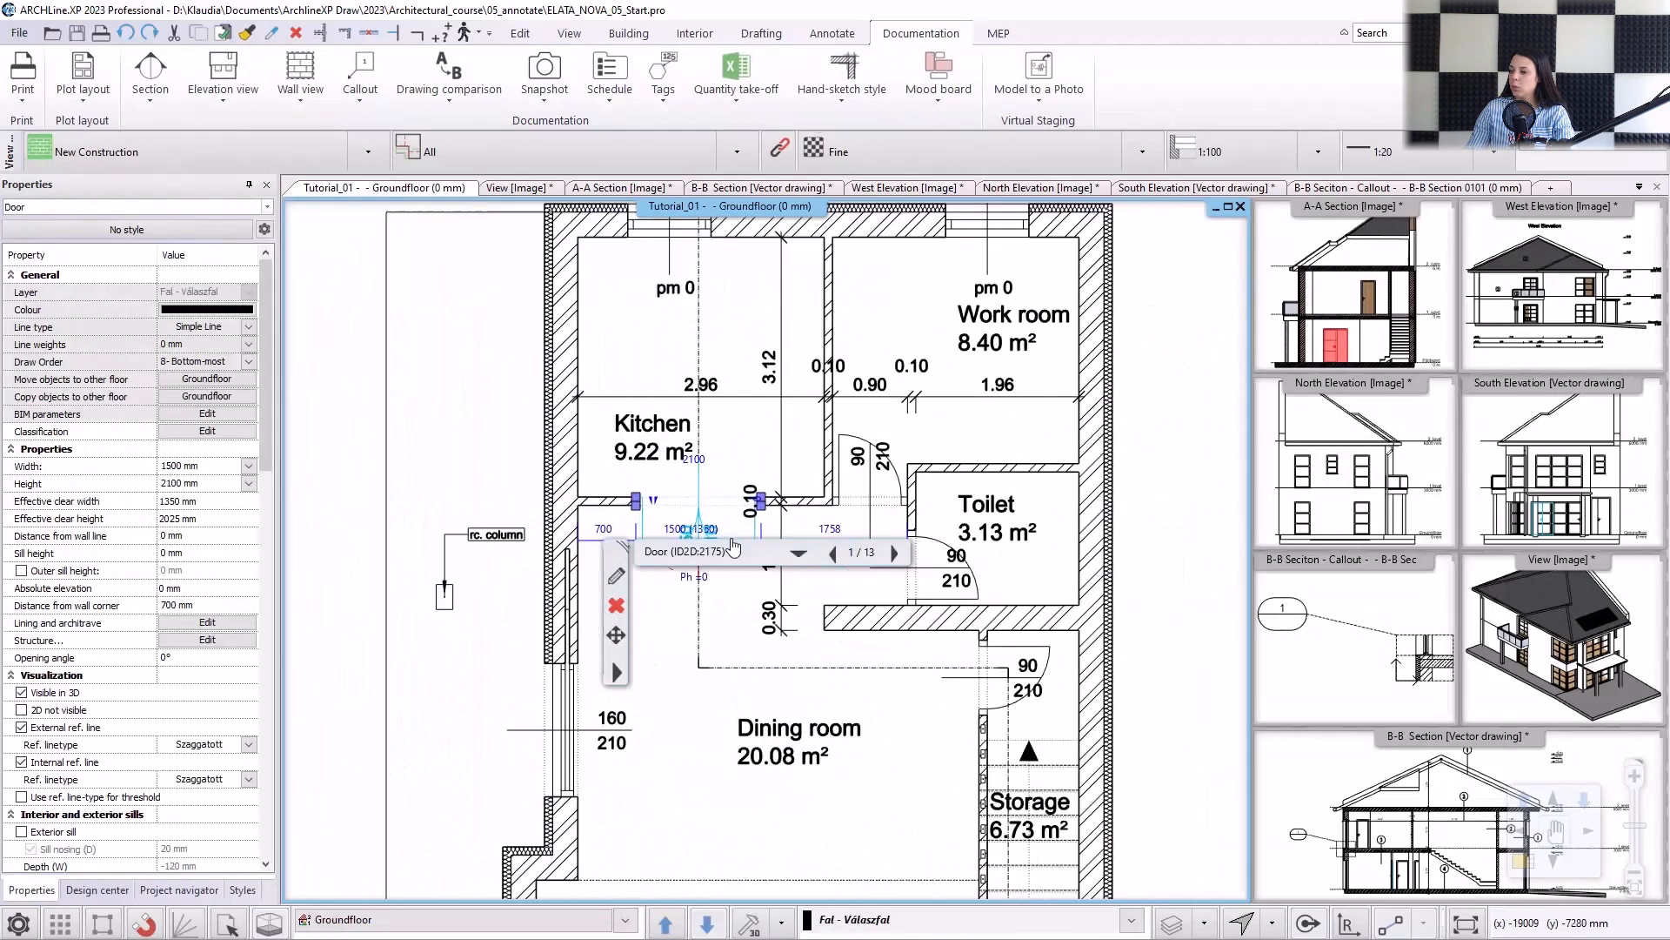
click(206, 415)
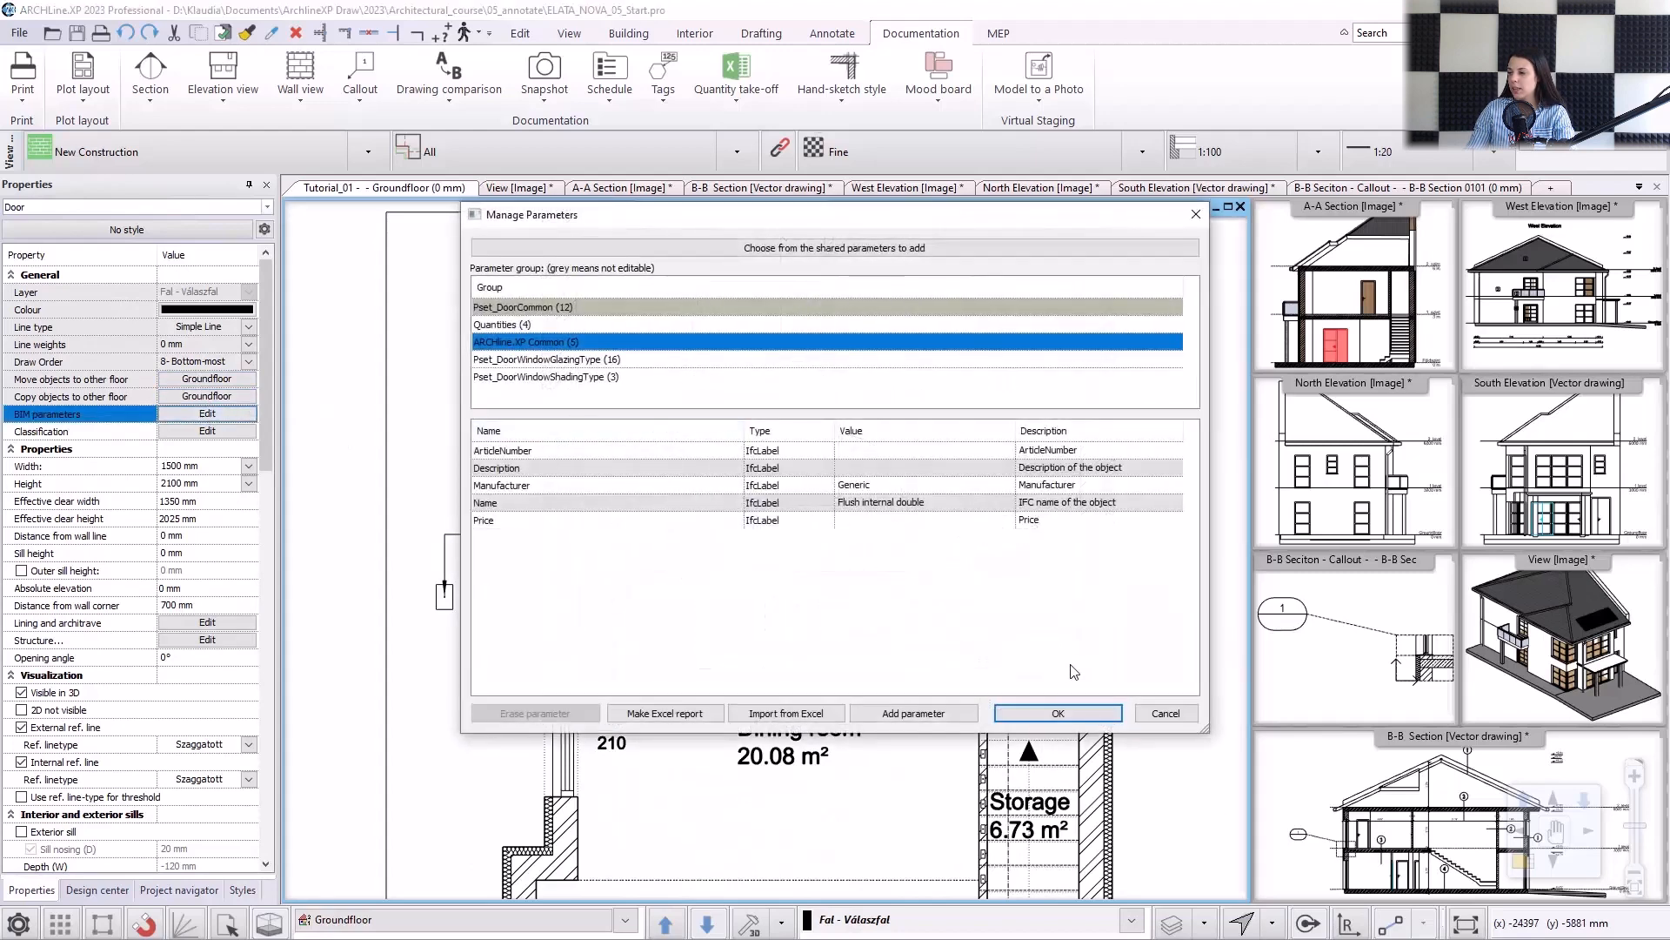
click(1165, 714)
scroll(1166, 723, down, 5)
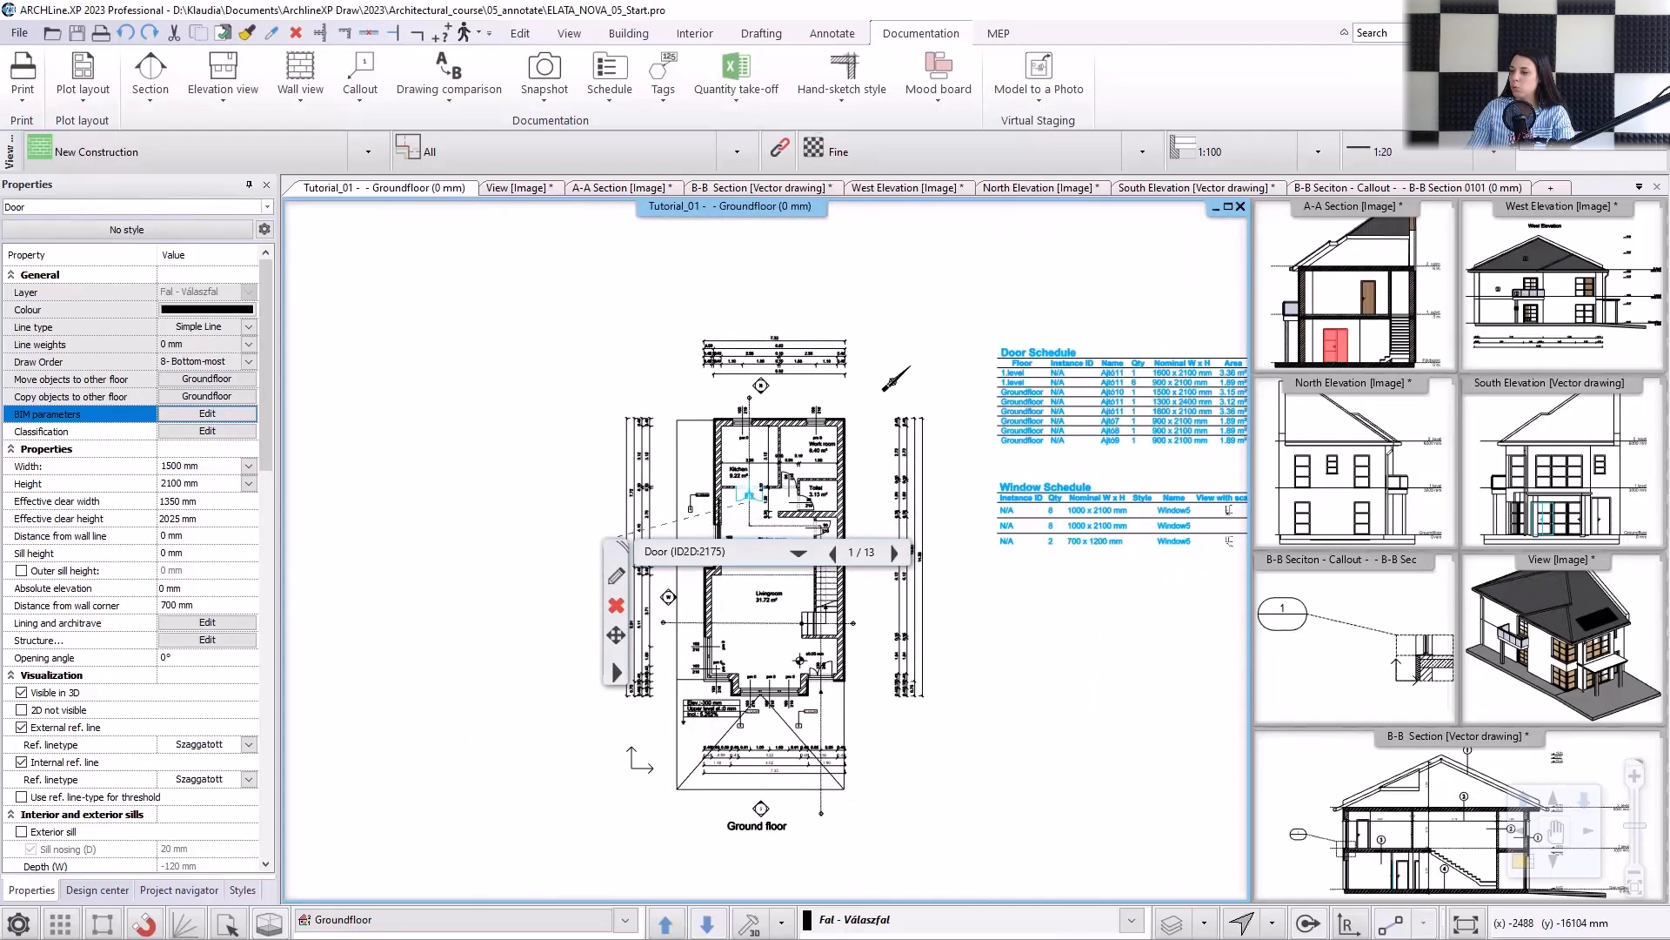
click(924, 328)
Change the partition wall between the kitchen and the work room, with the horizontal dimension chain crossing it, to the Demolish phase.
scroll(768, 328, up, 5)
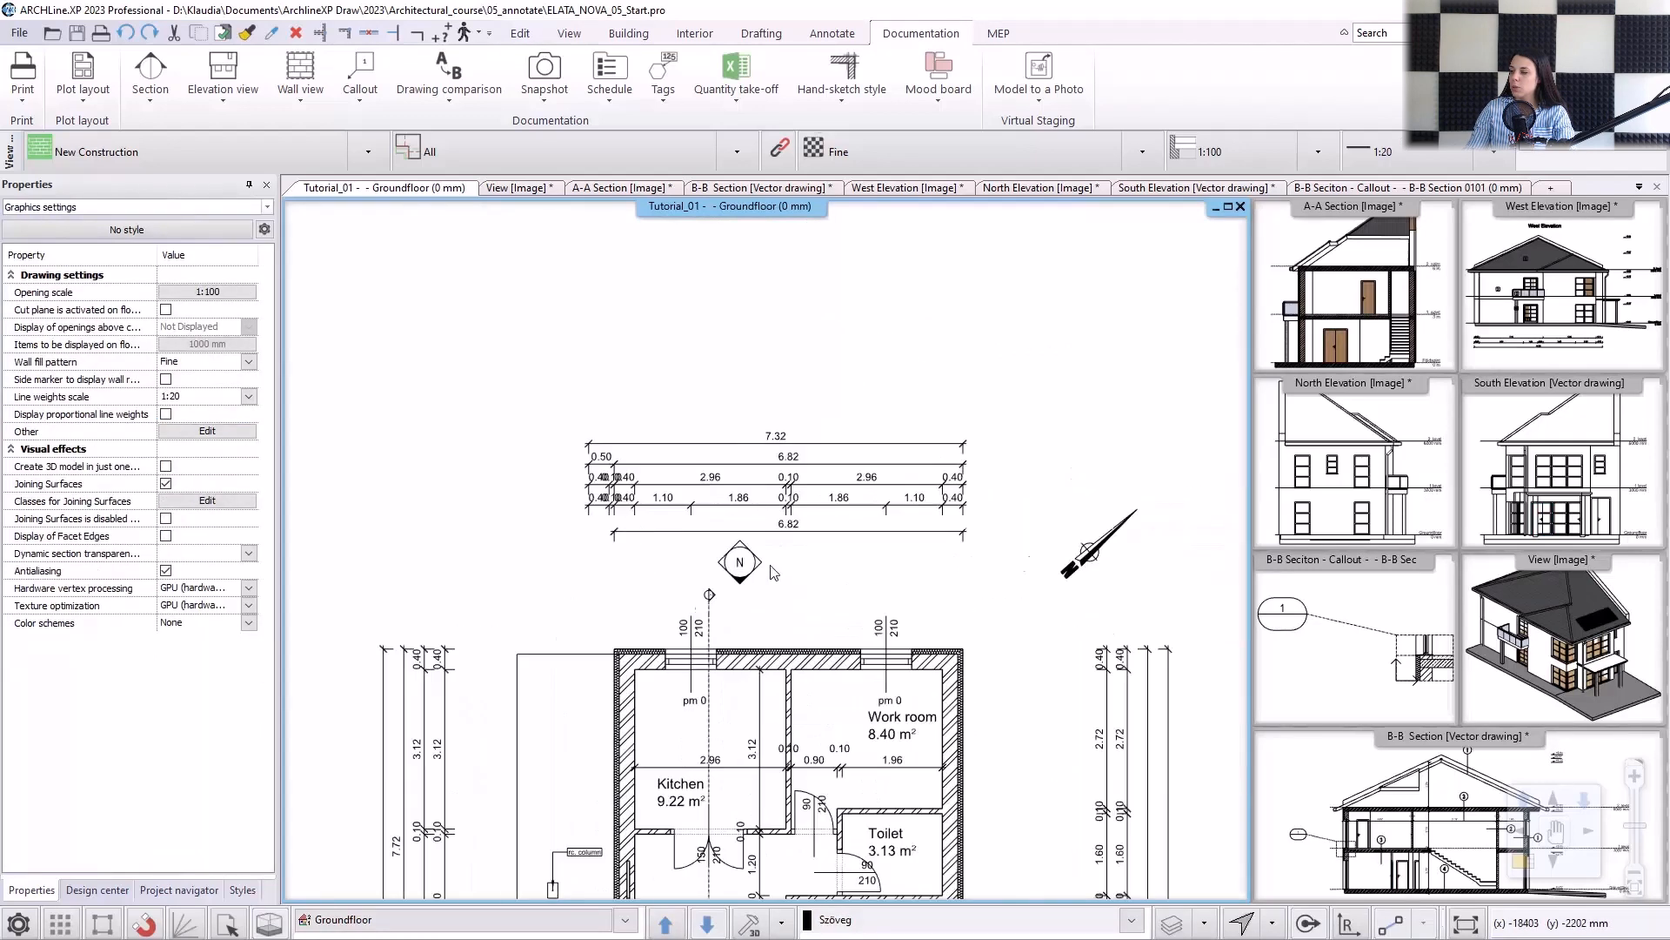
click(526, 36)
click(661, 96)
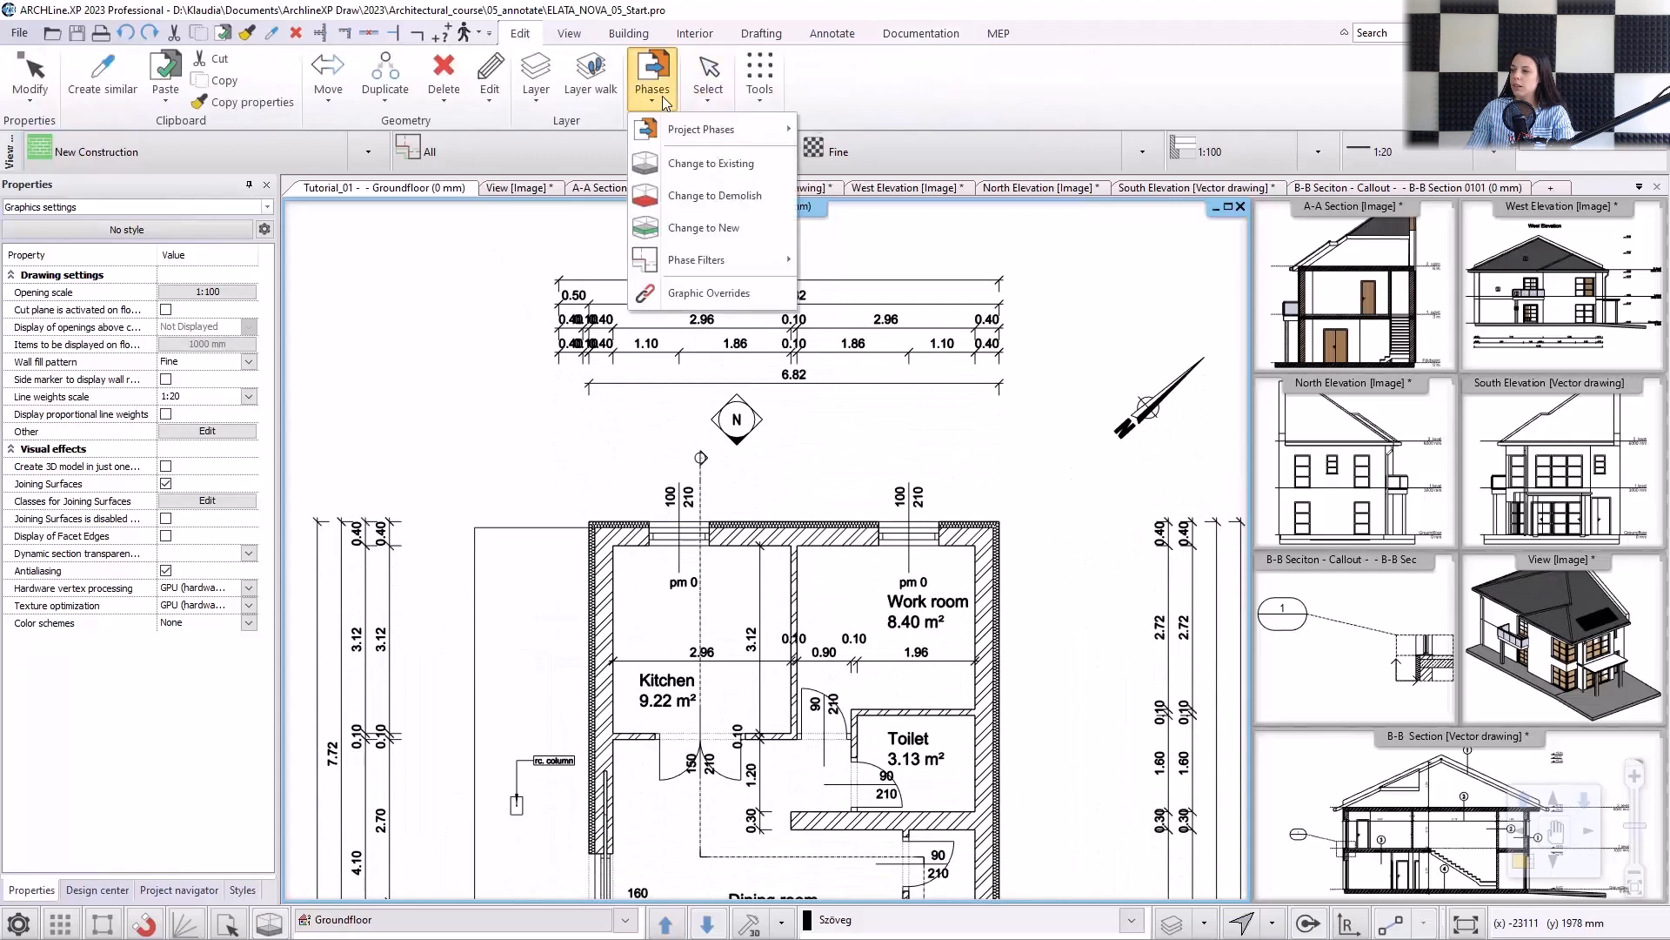
click(717, 195)
scroll(830, 574, up, 2)
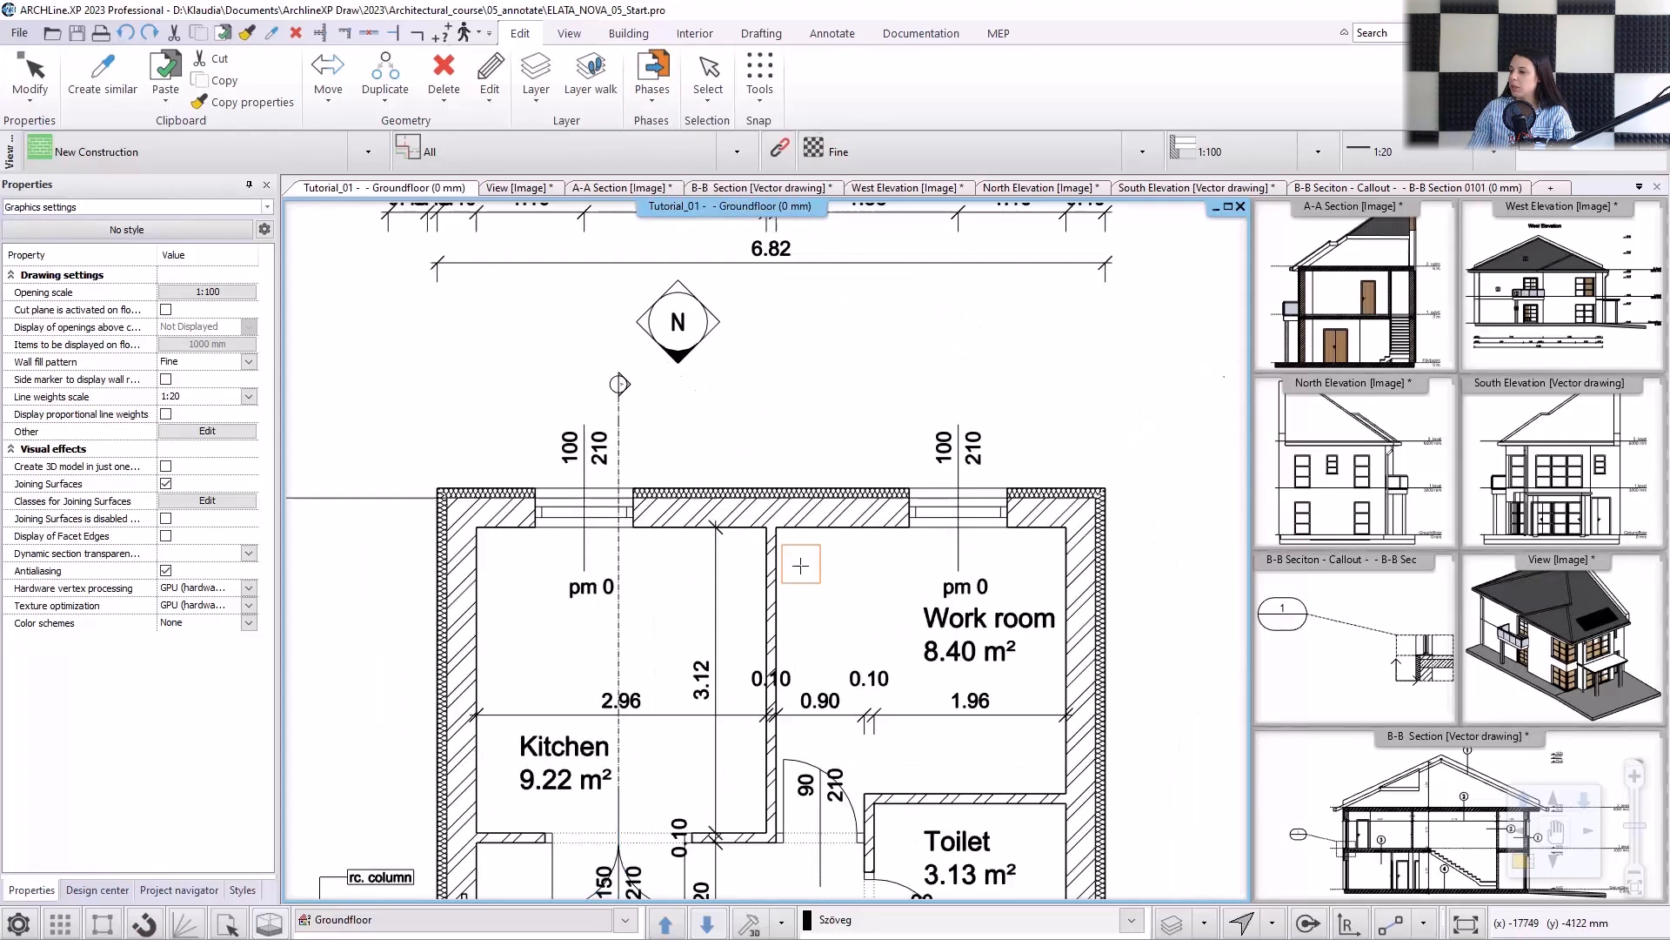
click(664, 703)
scroll(809, 679, up, 2)
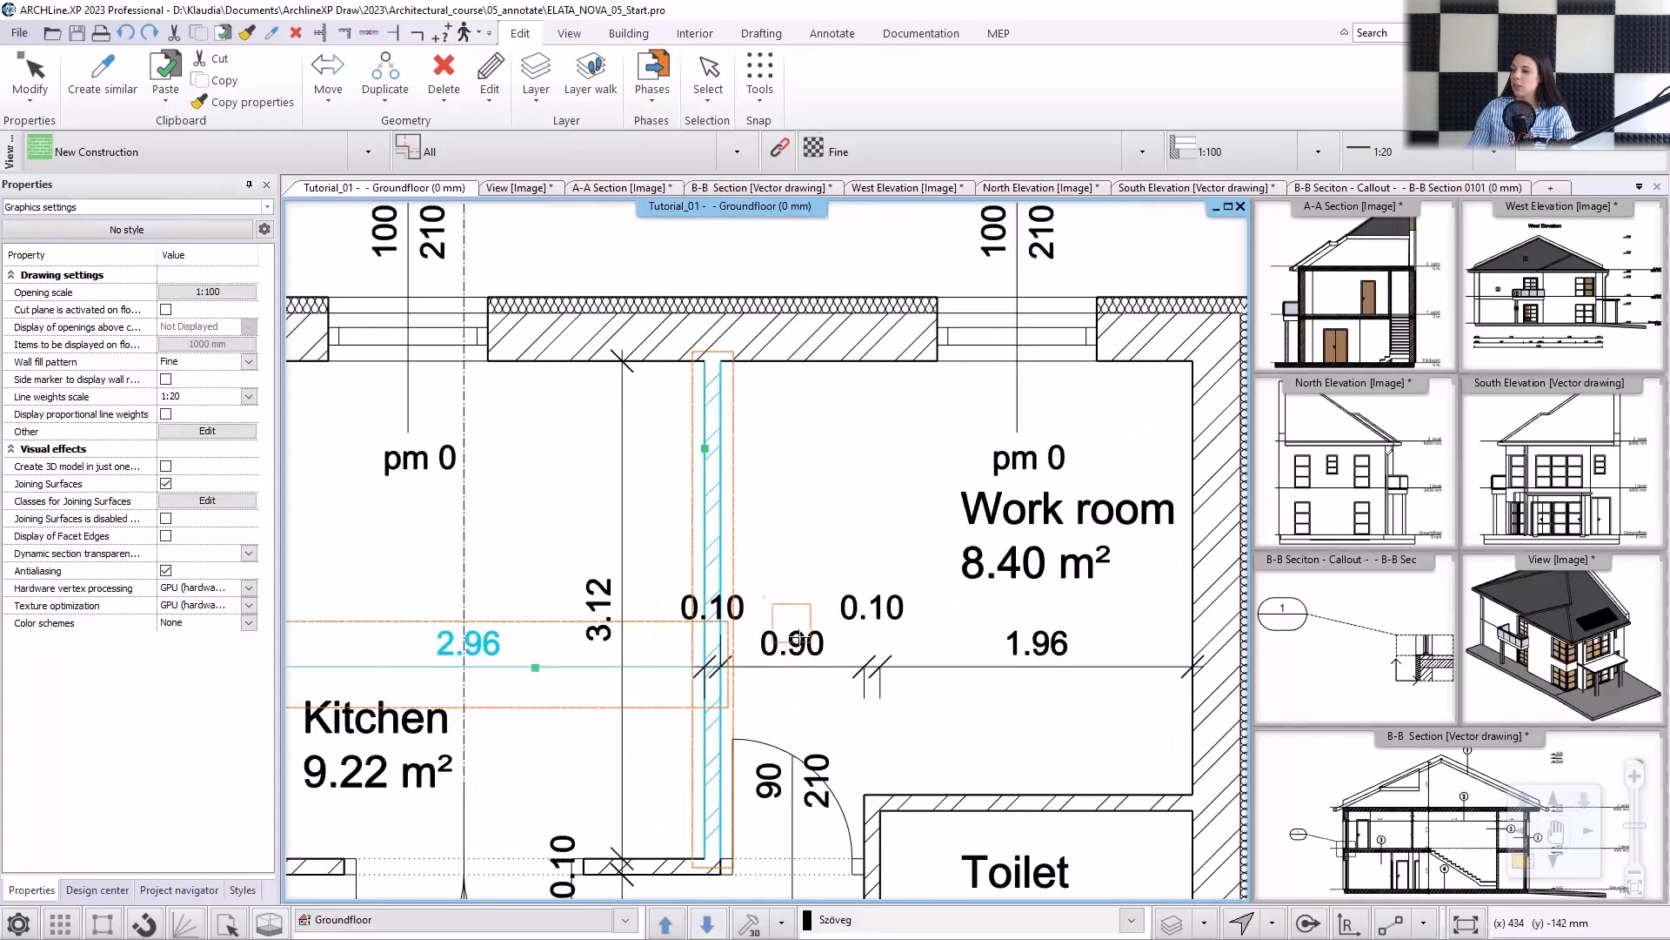
scroll(725, 657, up, 2)
click(735, 603)
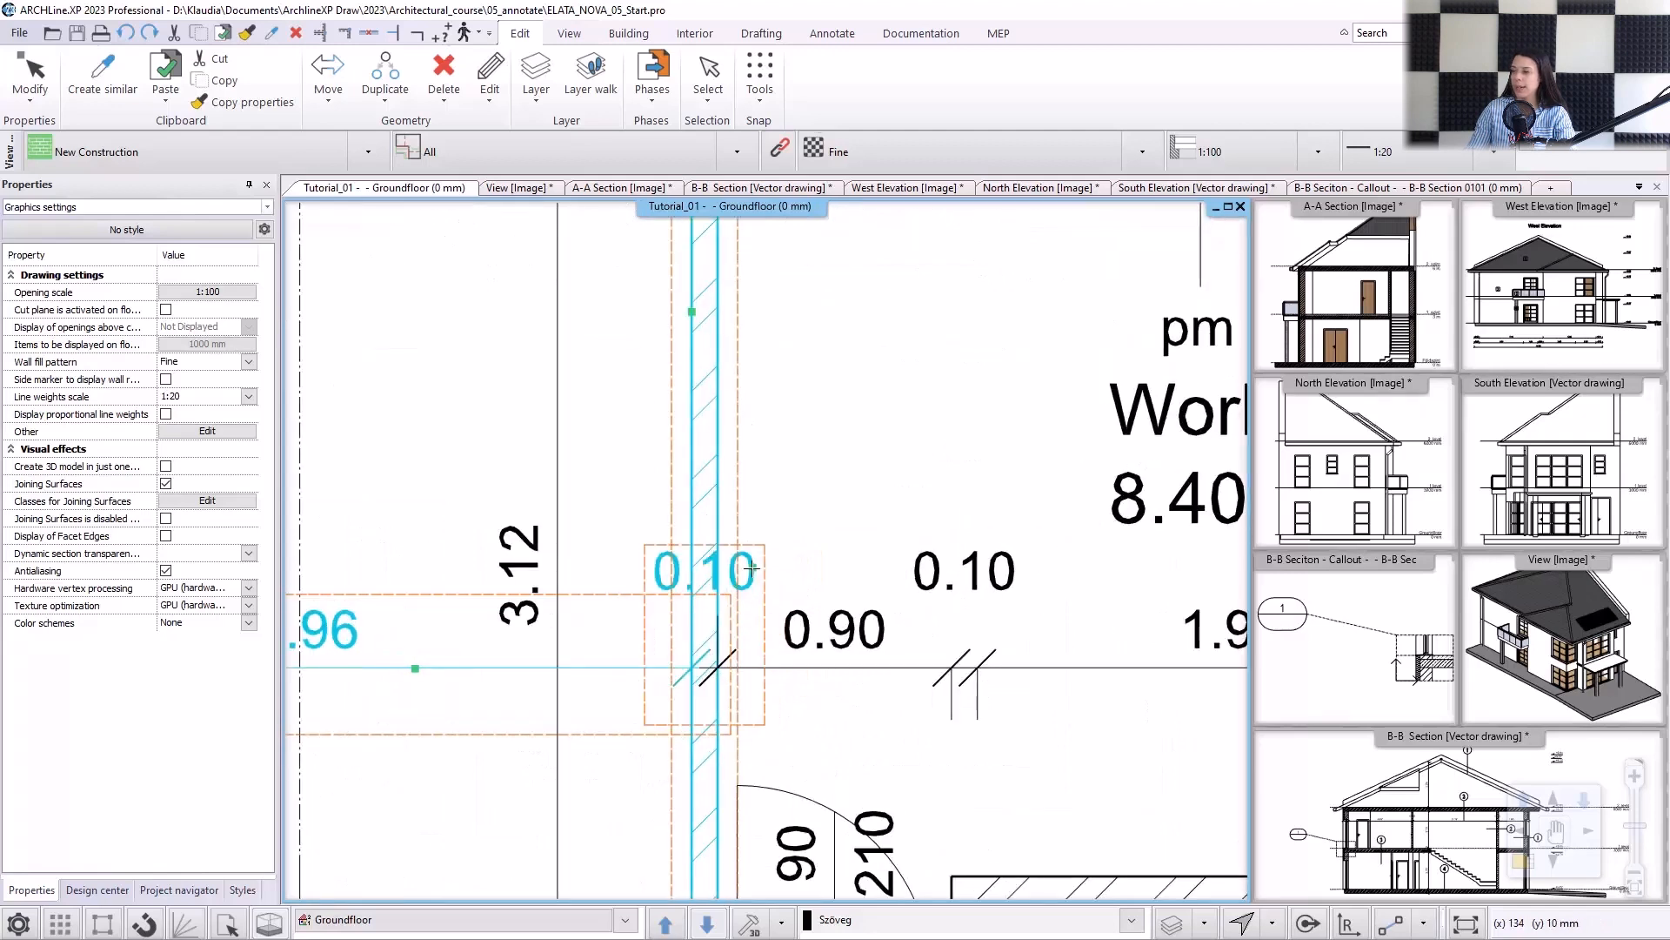
click(833, 639)
click(964, 570)
scroll(965, 578, down, 3)
click(1000, 596)
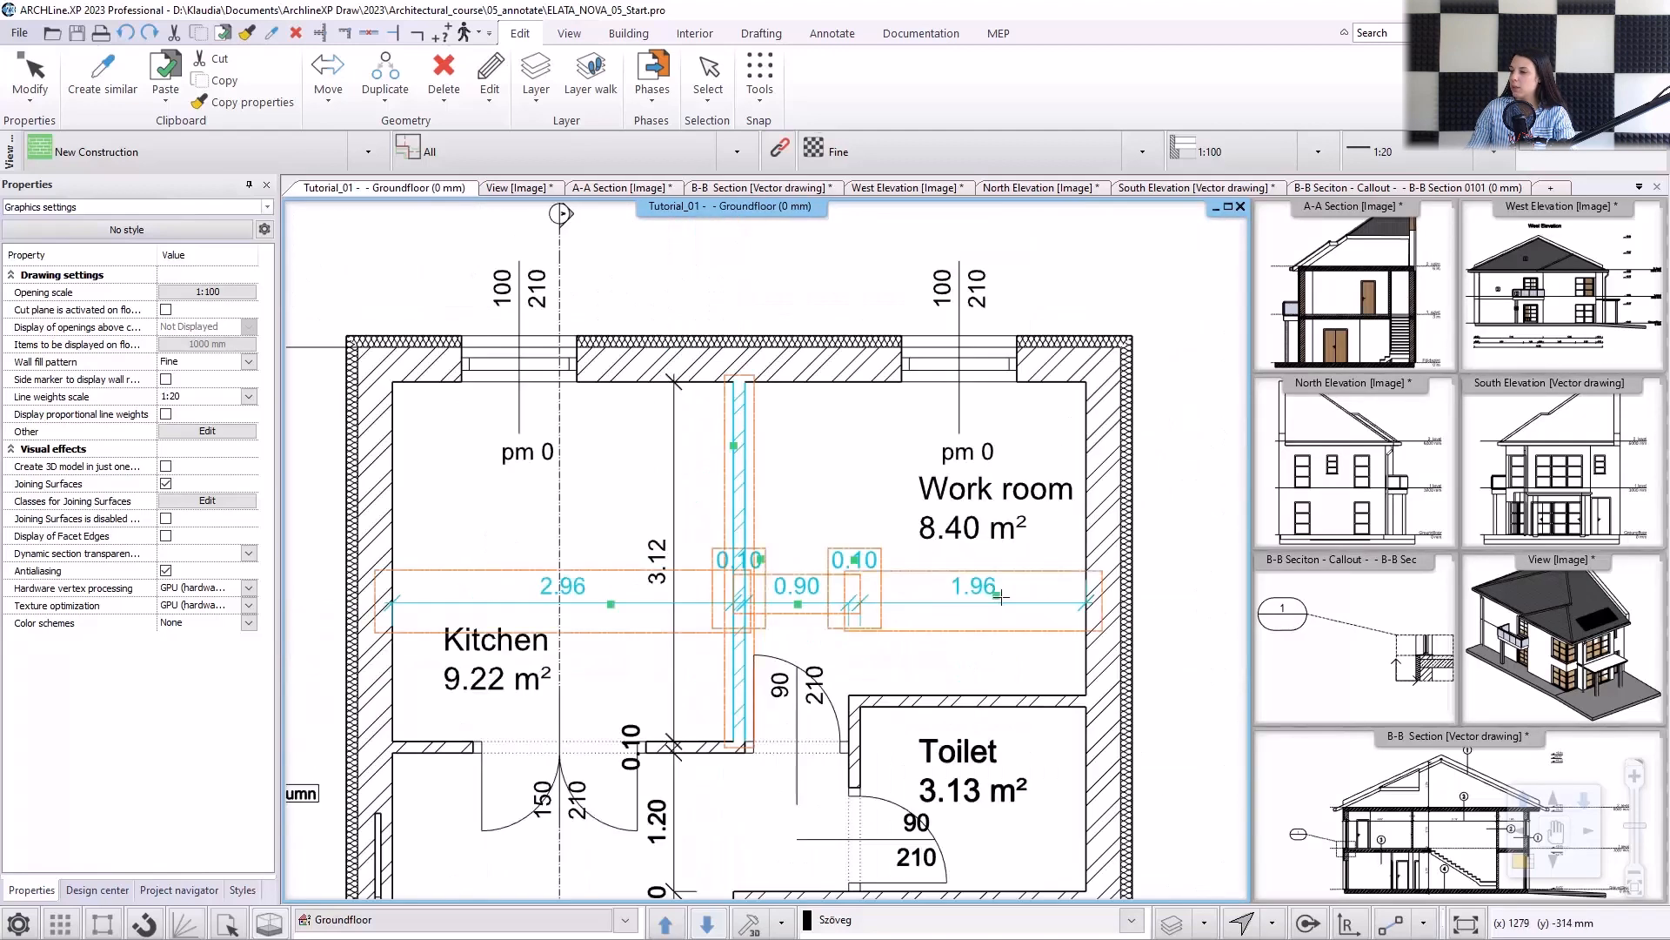
key(Return)
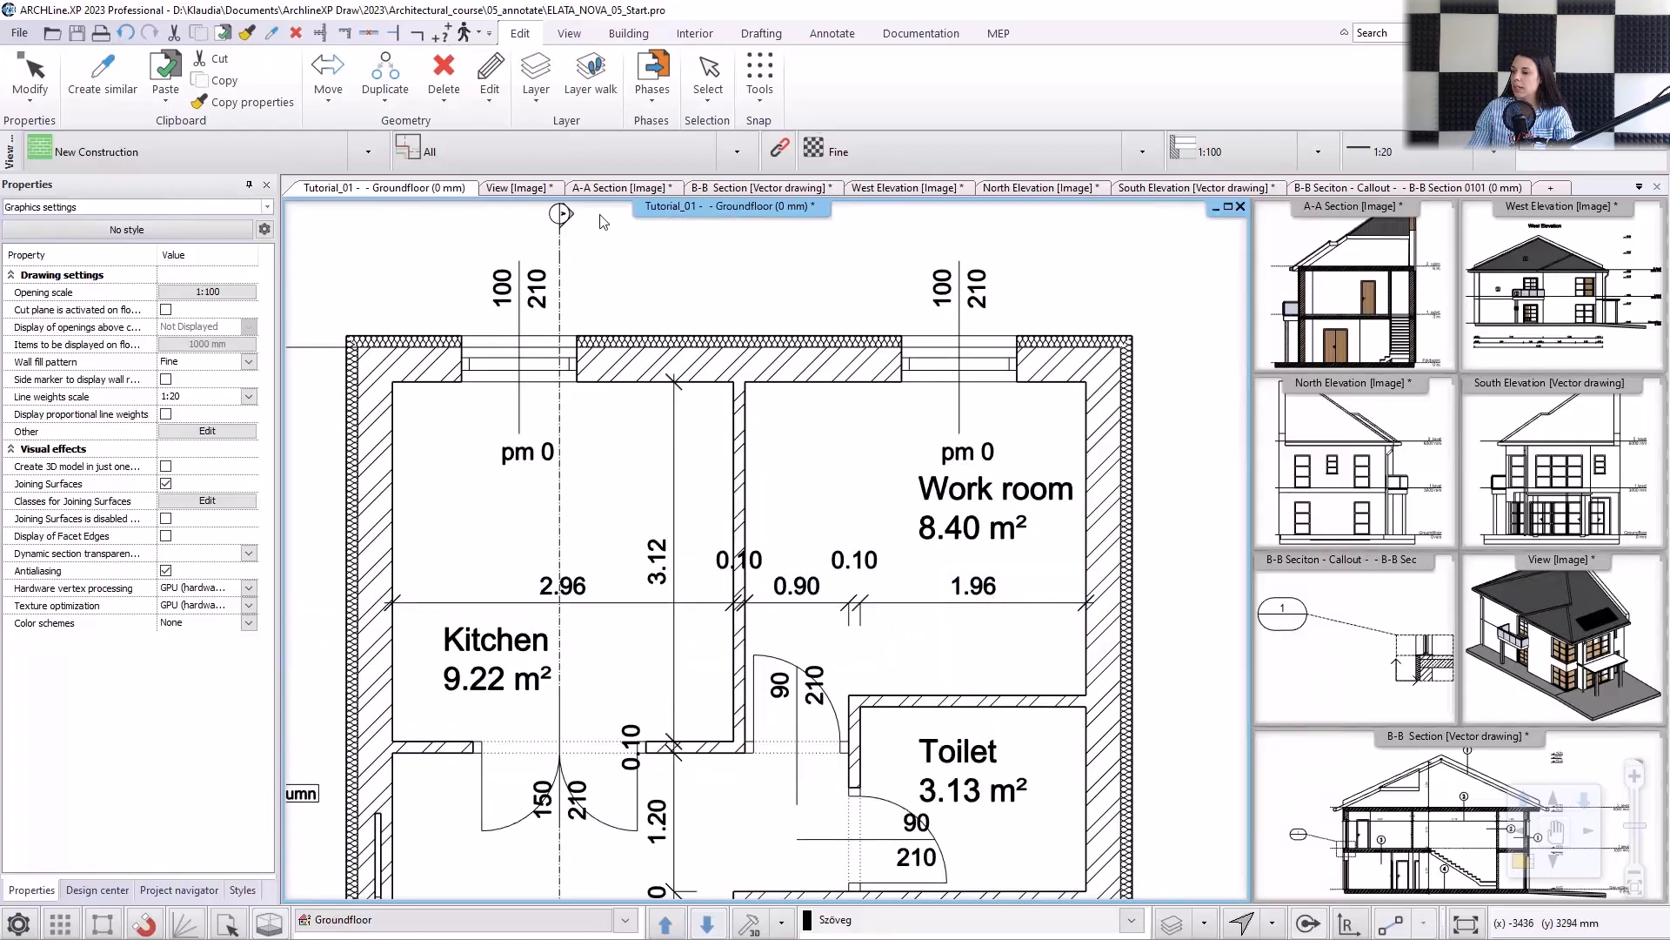
View the ground floor with the Existing plan phase filter, followed by the Demolition plan filter.
click(740, 152)
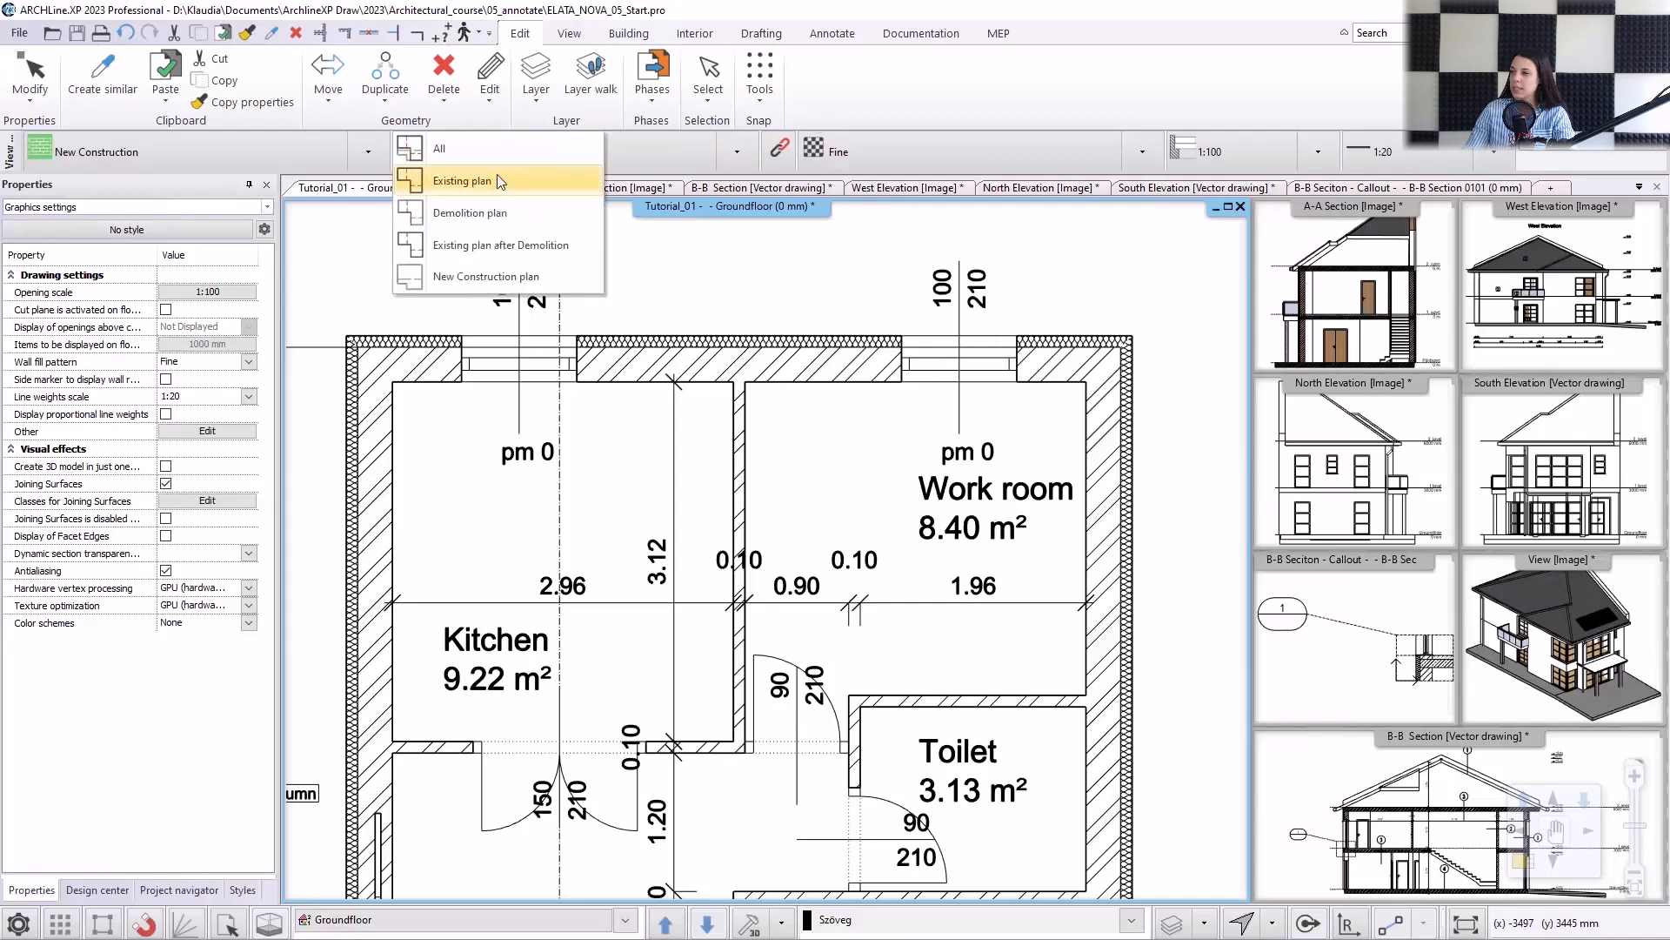
click(500, 181)
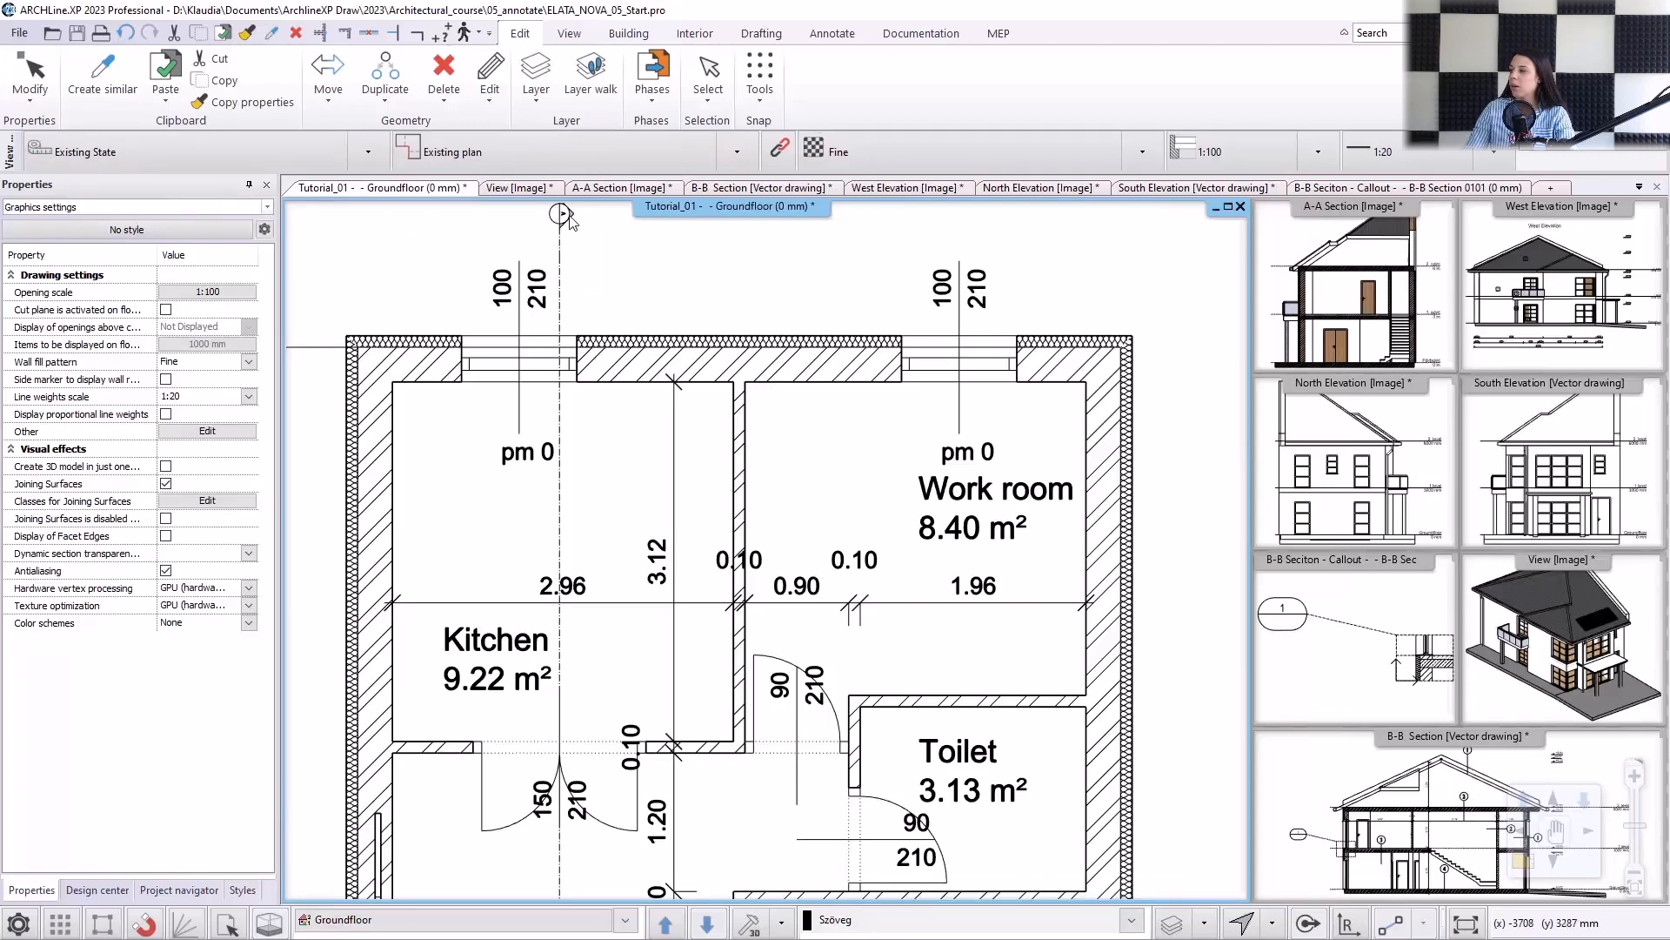
click(746, 157)
click(487, 209)
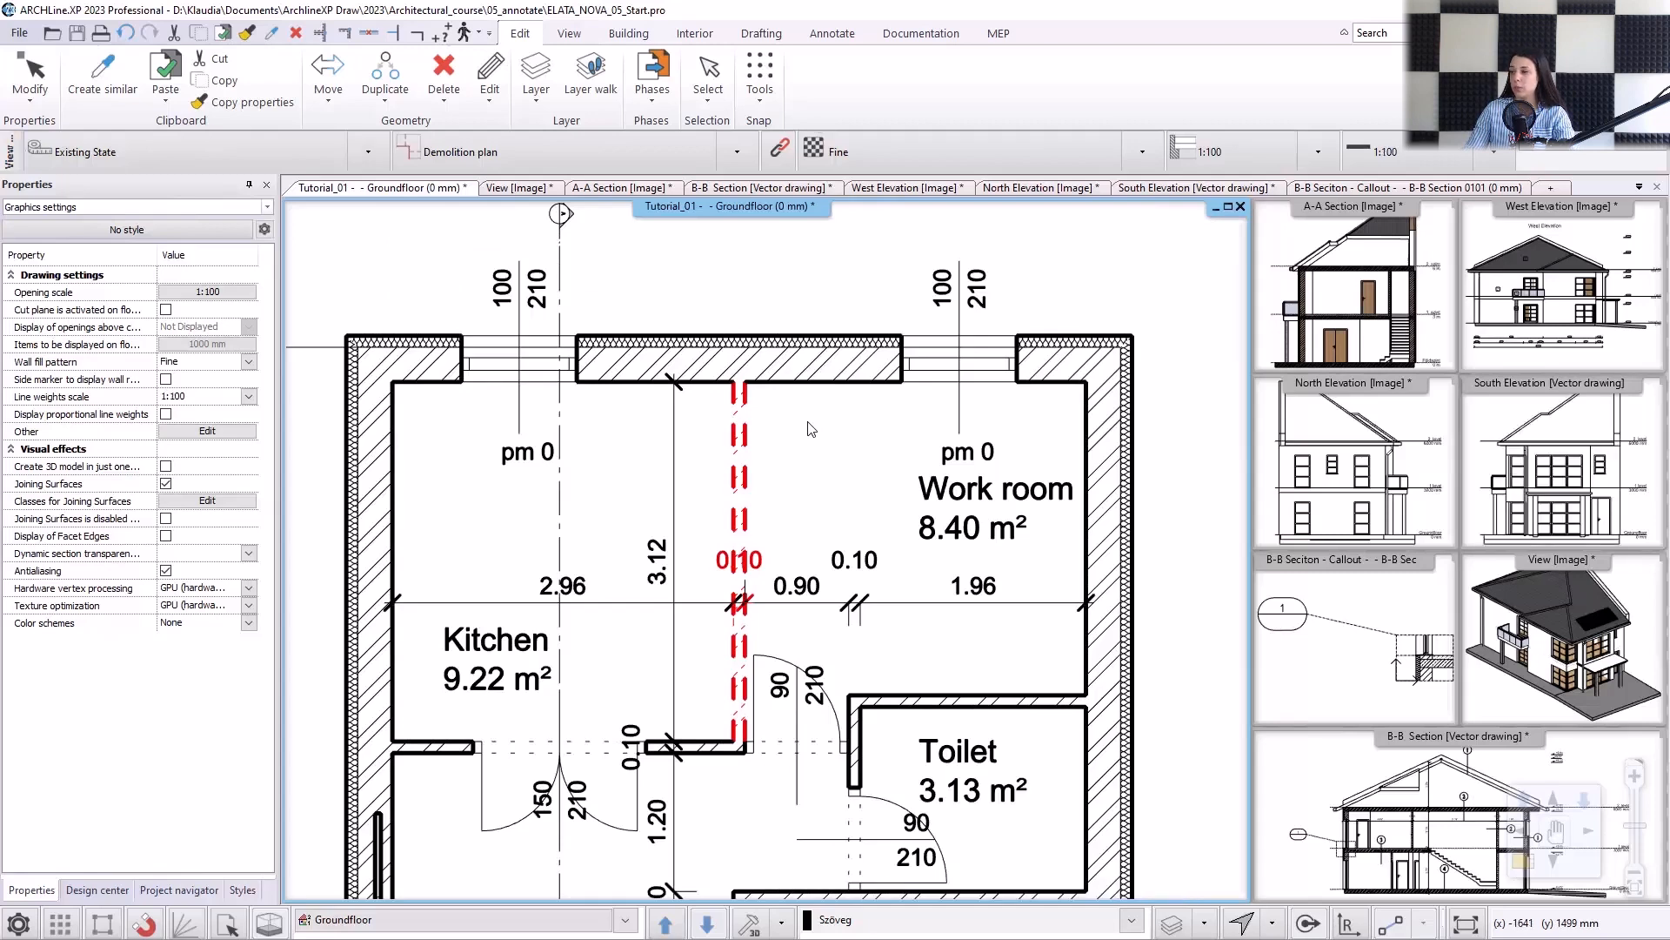
View the ground floor with the Existing plan after Demolition phase filter, followed by the New Construction plan filter.
click(737, 153)
click(487, 231)
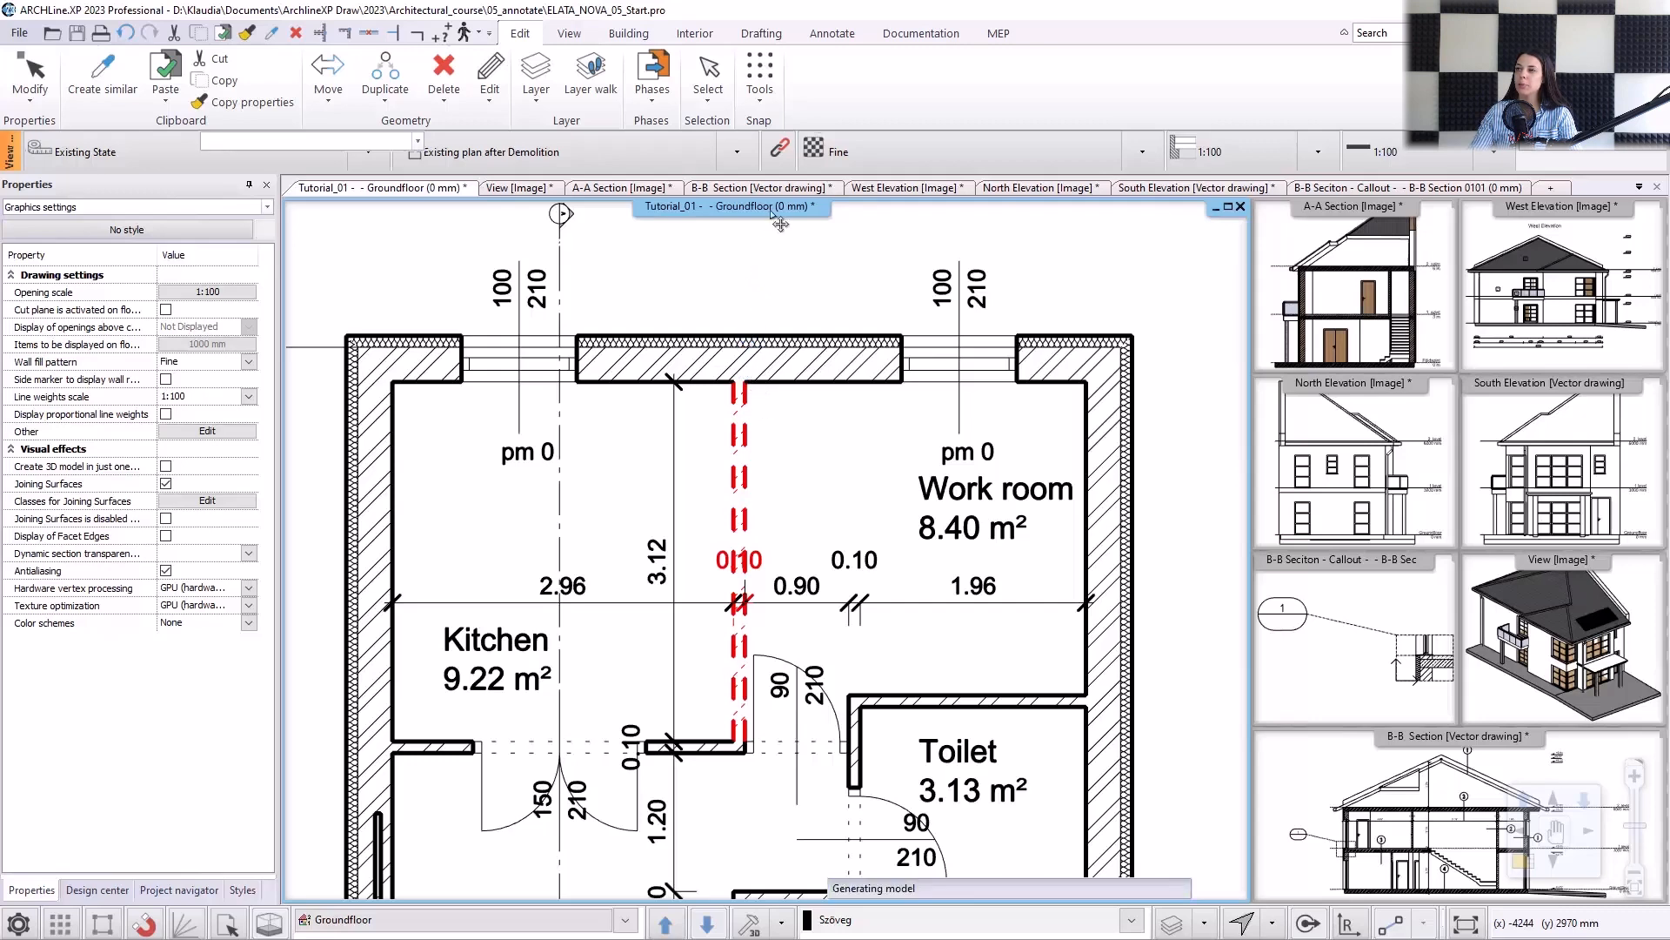
click(737, 153)
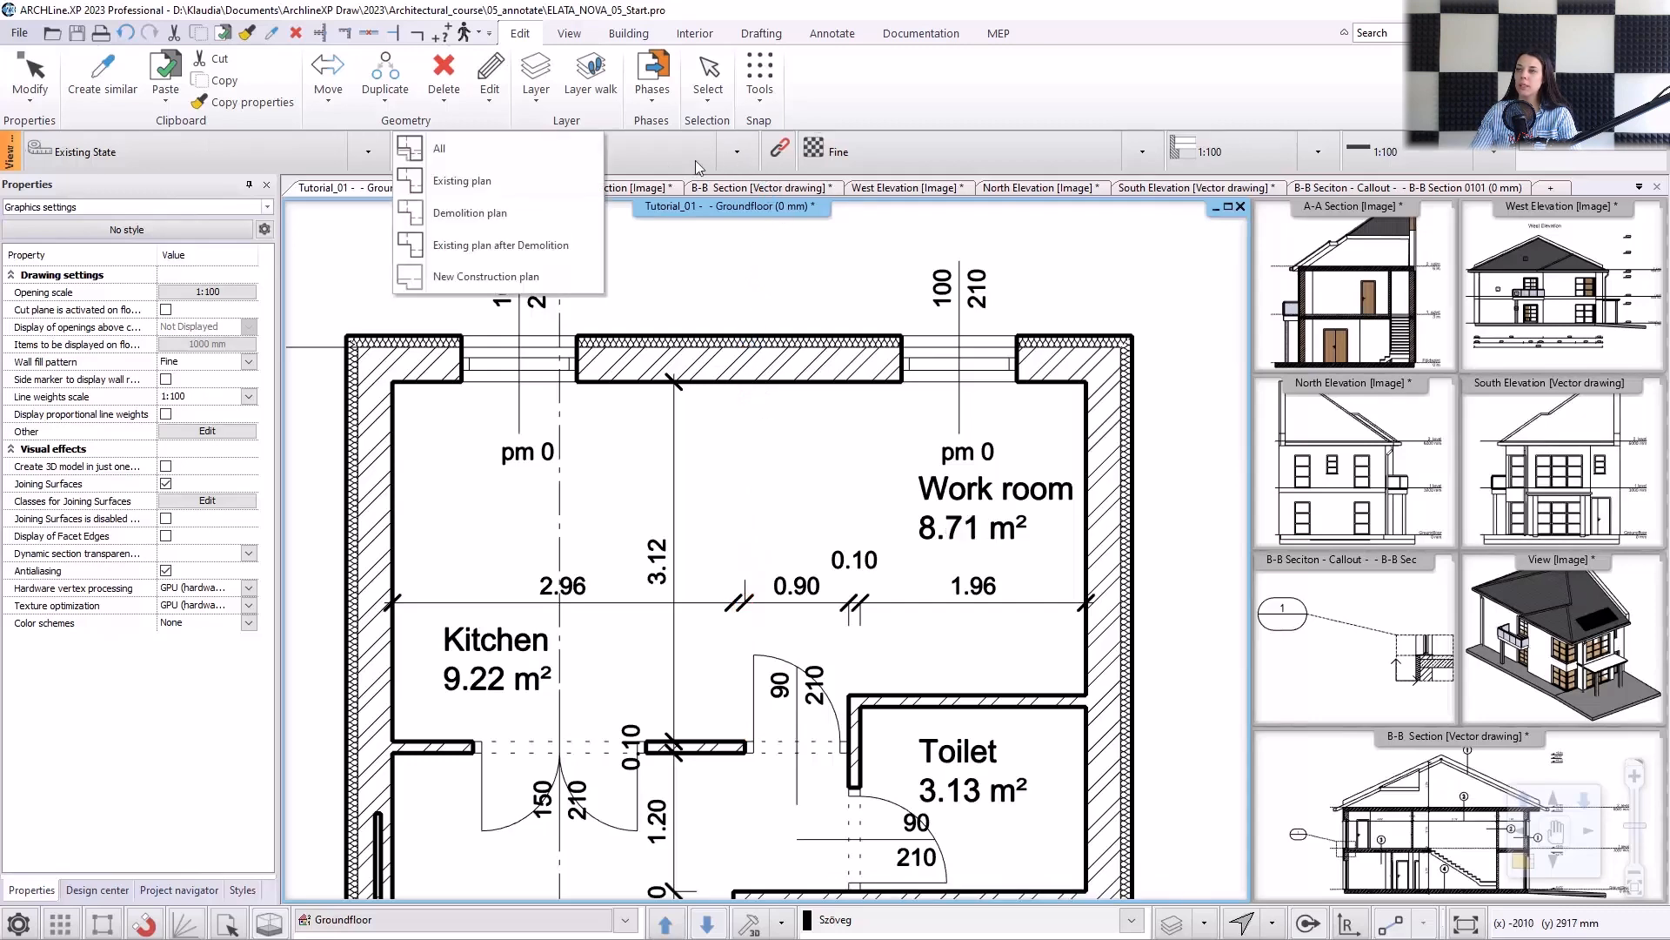
click(487, 277)
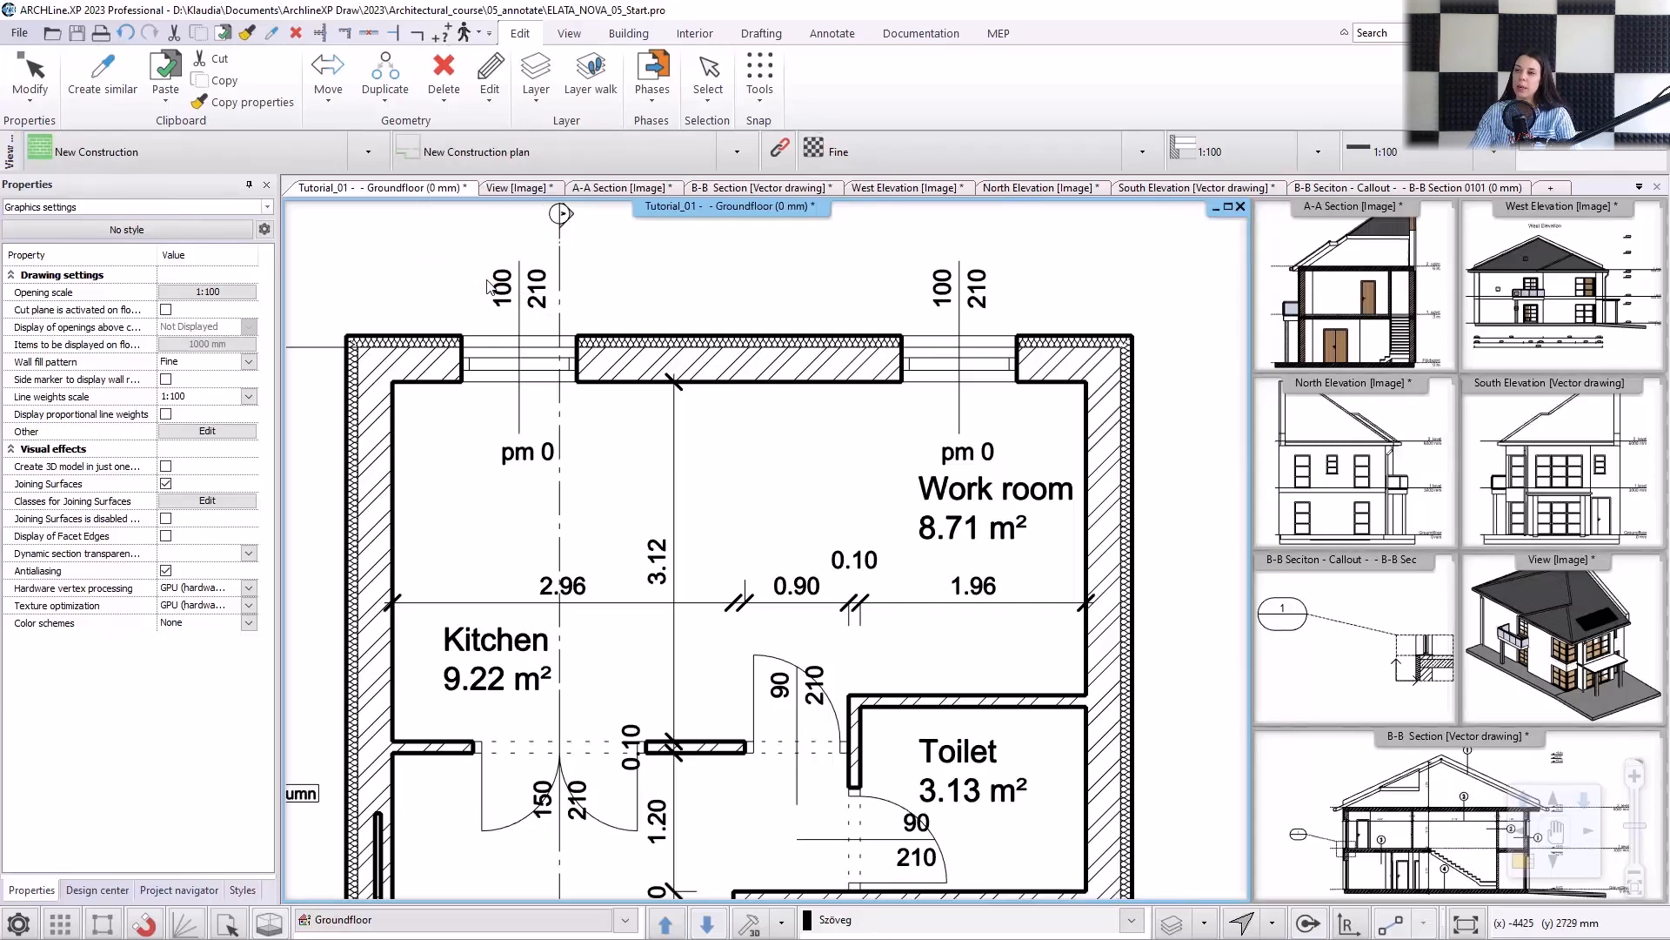
Set the ground floor's phase filter back to Existing plan and show the whole floor plan.
click(691, 153)
click(470, 175)
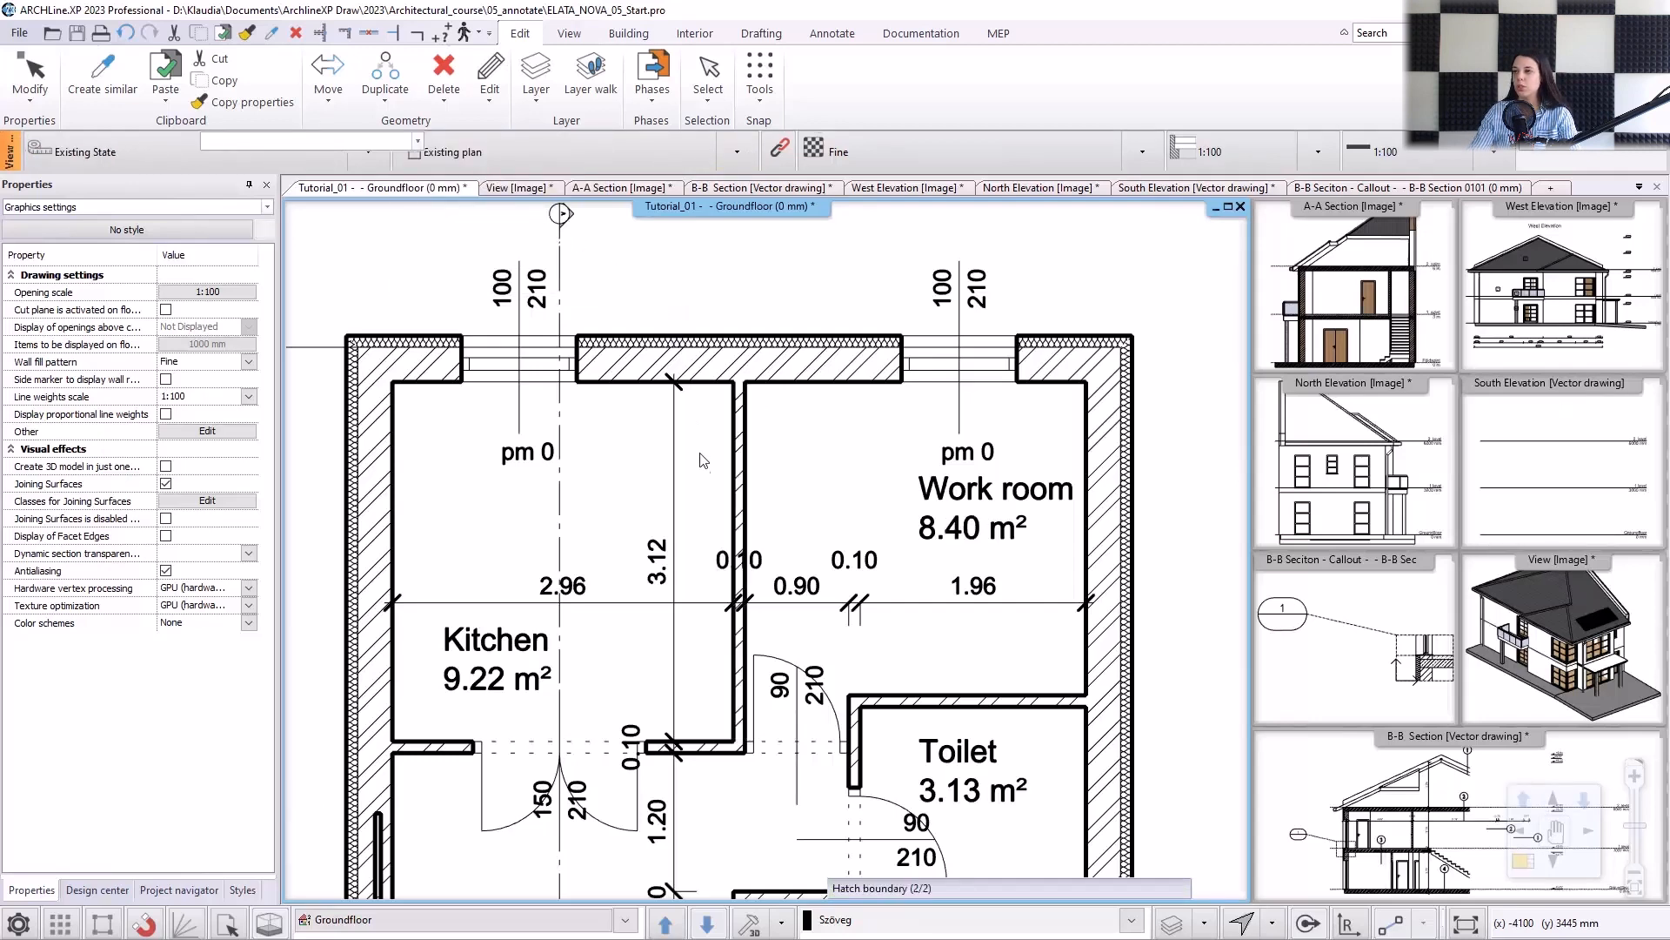
scroll(754, 570, down, 4)
scroll(754, 570, down, 3)
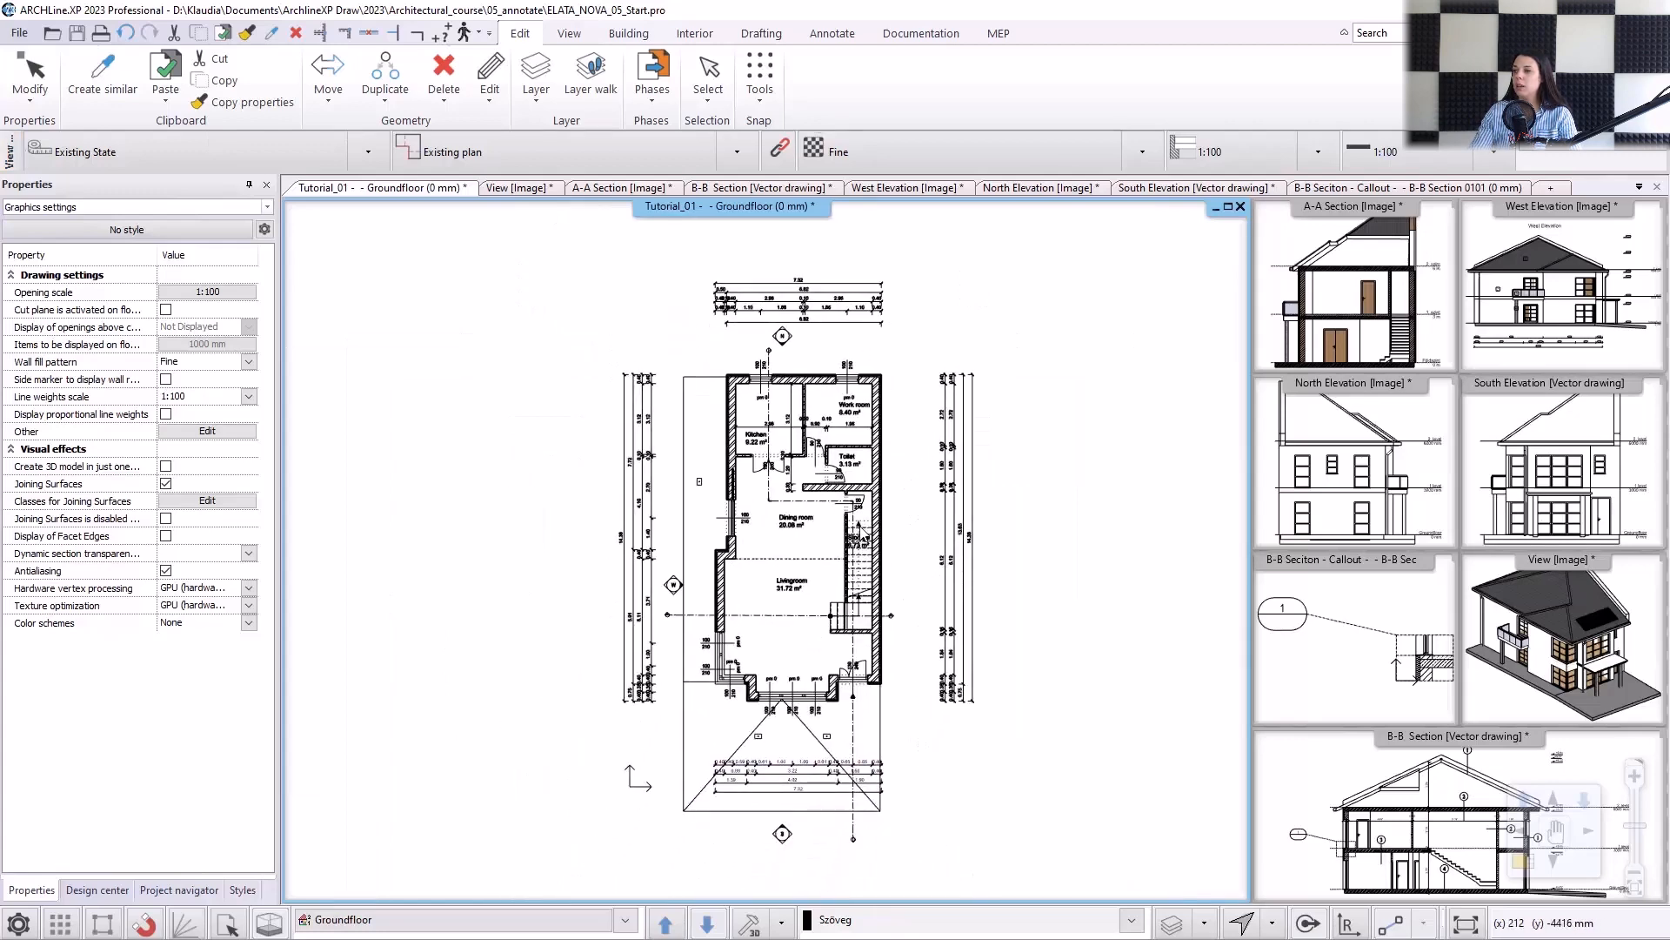